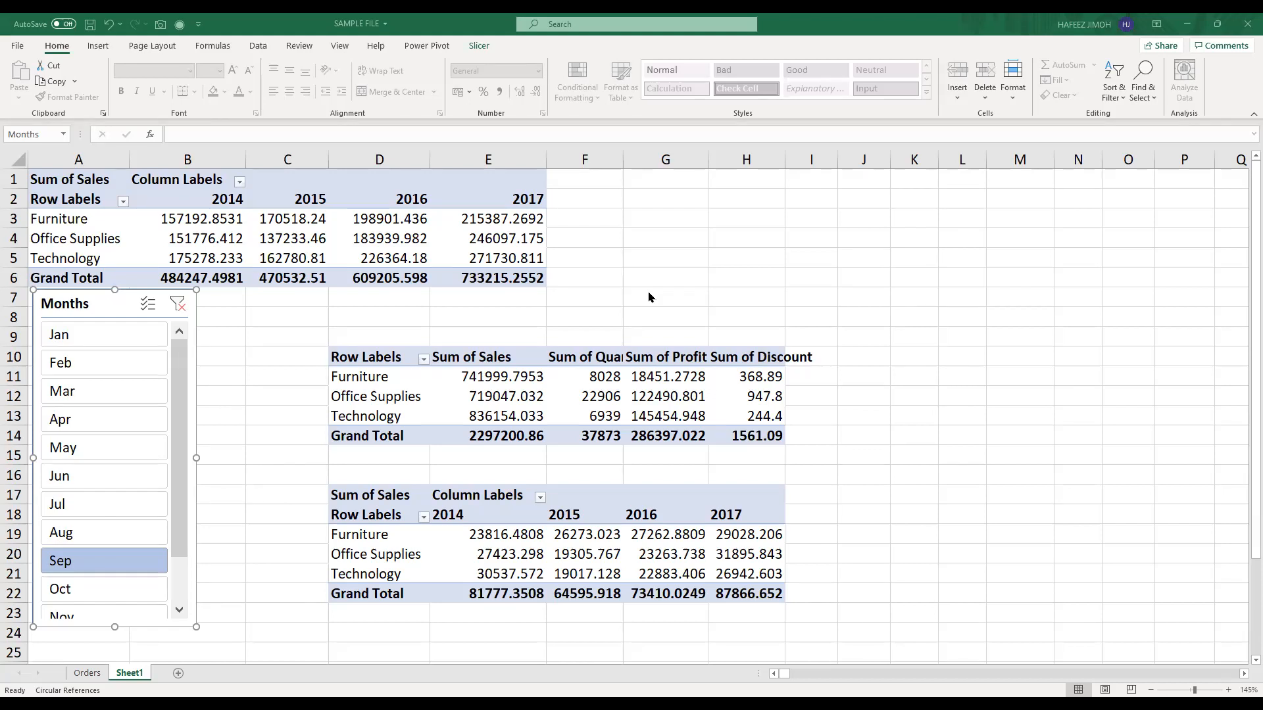
Step: Rename the sheet that holds the existing pivot tables as "Pivot table"
{"action": "left_click", "coordinate": [516, 394]}
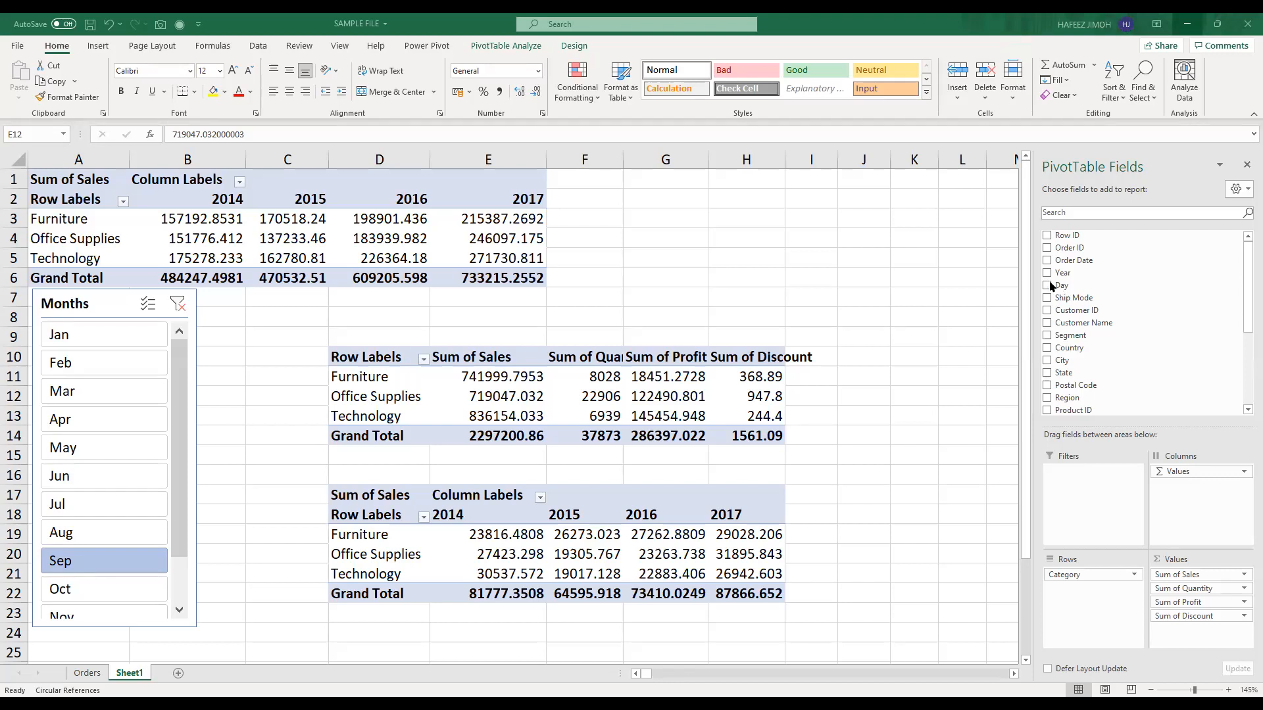
{"action": "double_click", "coordinate": [130, 674]}
{"action": "type", "text": "Pivot table"}
{"action": "key", "text": "Return"}
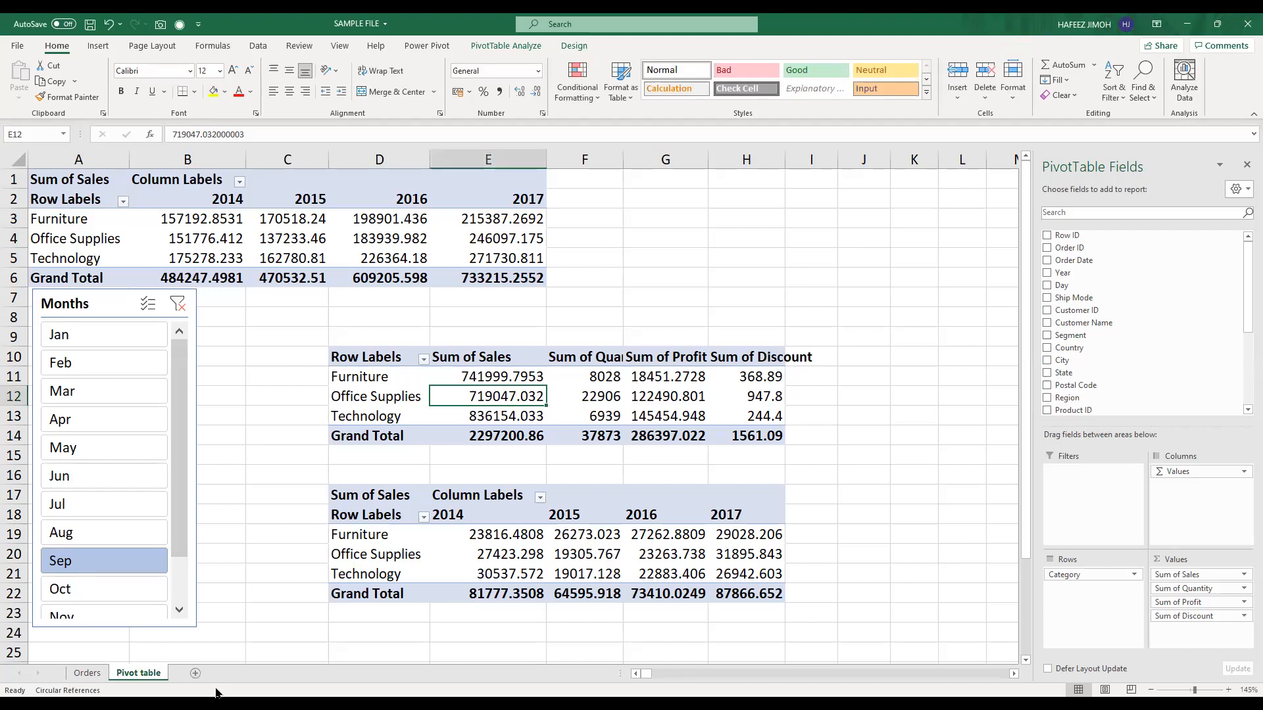
Step: Add a new worksheet, name it "Dashboard" and leave its cells empty
{"action": "left_click", "coordinate": [195, 672]}
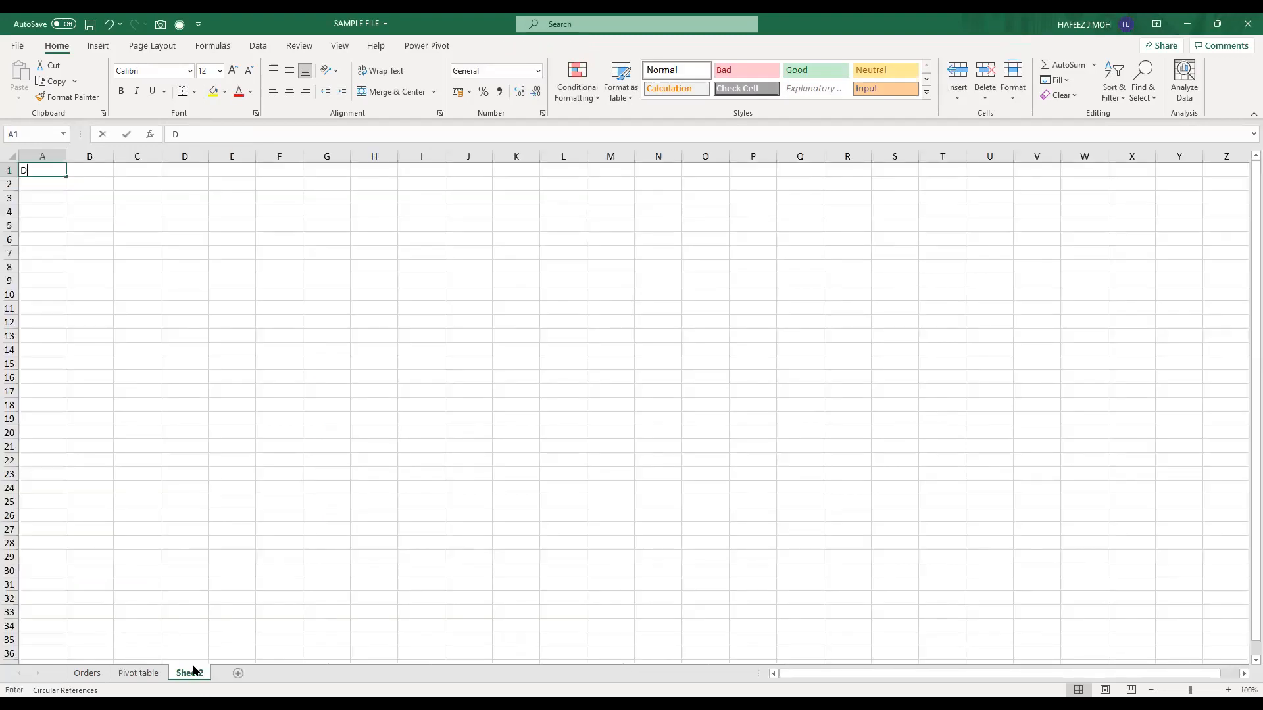
{"action": "type", "text": "D"}
{"action": "left_click", "coordinate": [215, 651]}
{"action": "double_click", "coordinate": [189, 673]}
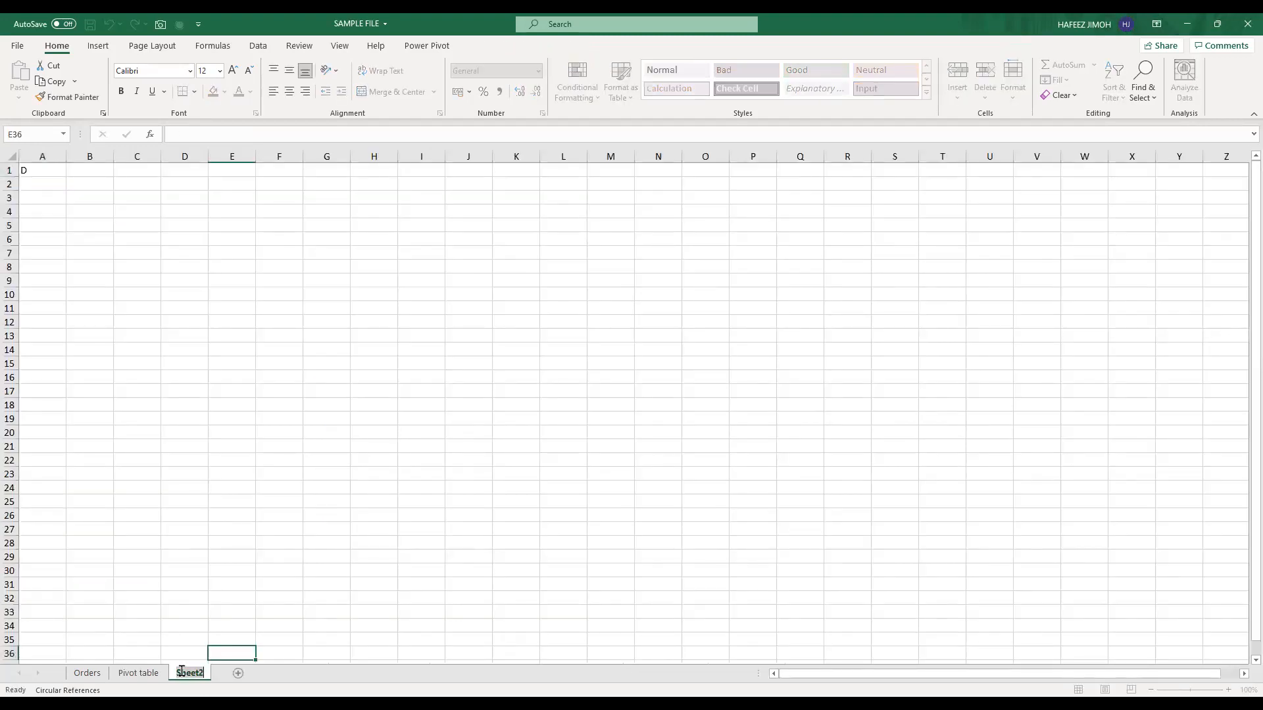
{"action": "type", "text": "Dashboard"}
{"action": "key", "text": "Return"}
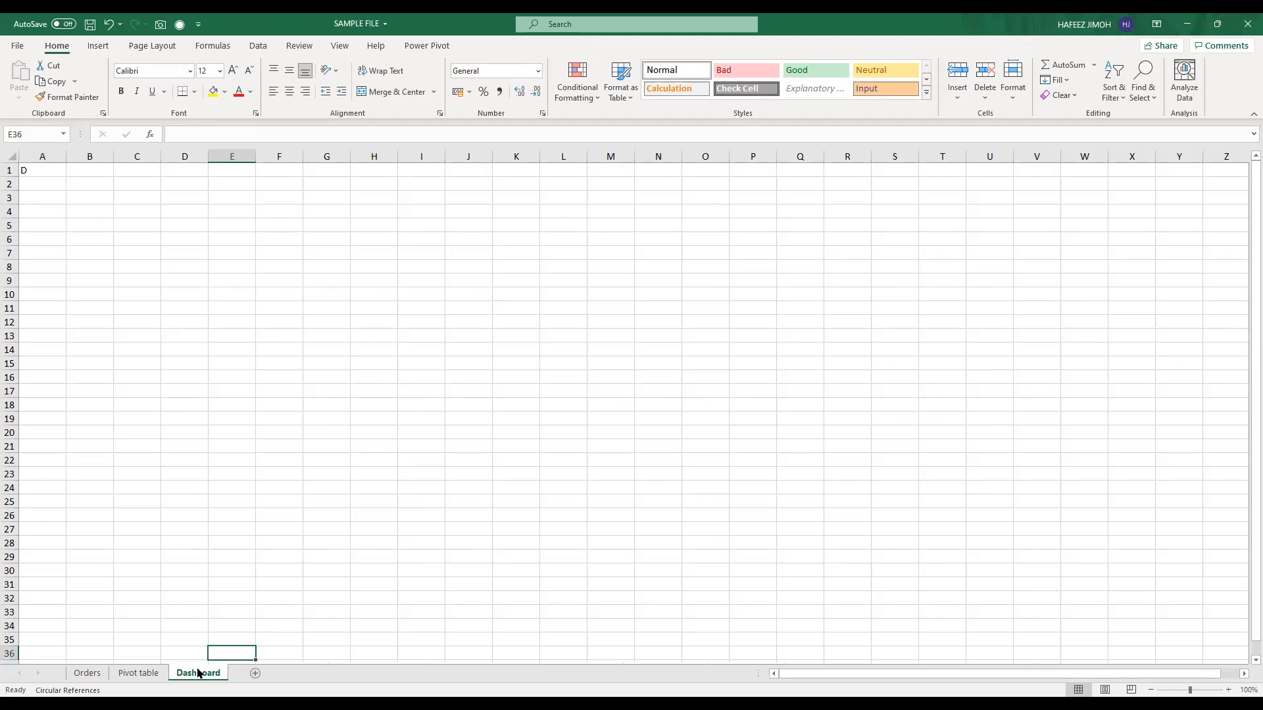
{"action": "left_click", "coordinate": [28, 170]}
{"action": "key", "text": "Delete"}
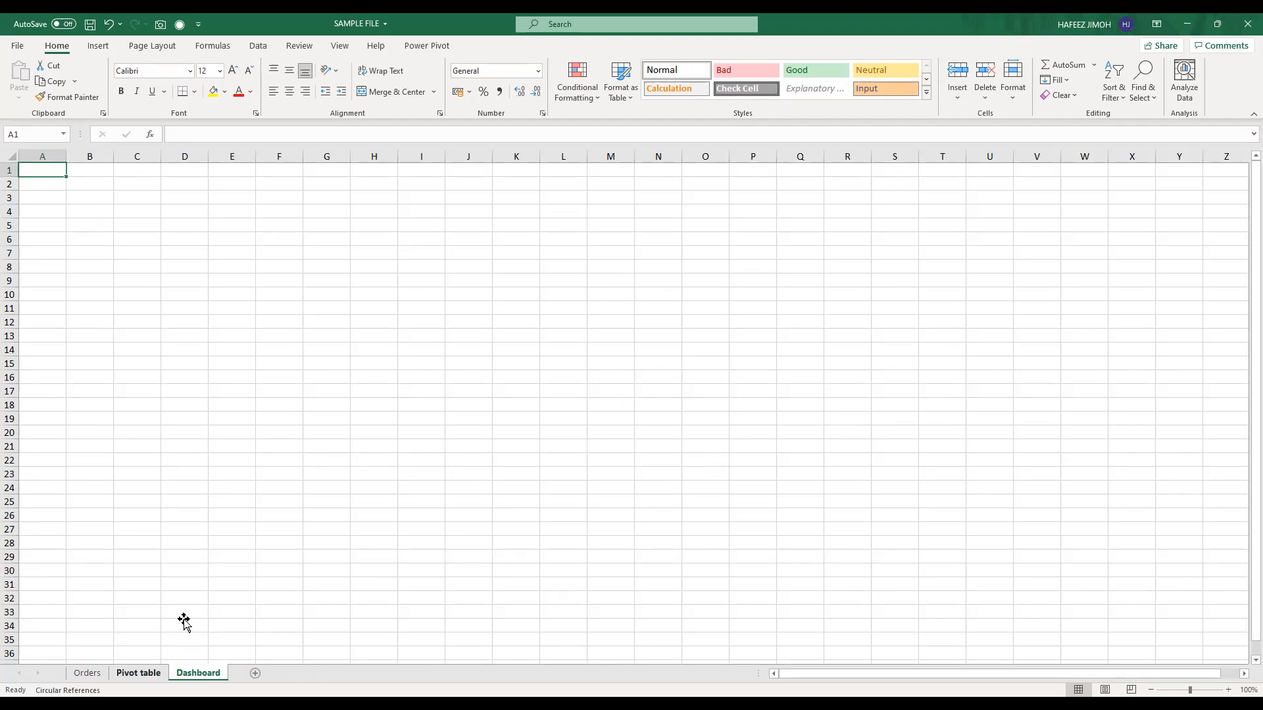
Step: Delete all existing pivot tables and the Months slicer from the Pivot table sheet
{"action": "key", "text": "ctrl+Page_Up"}
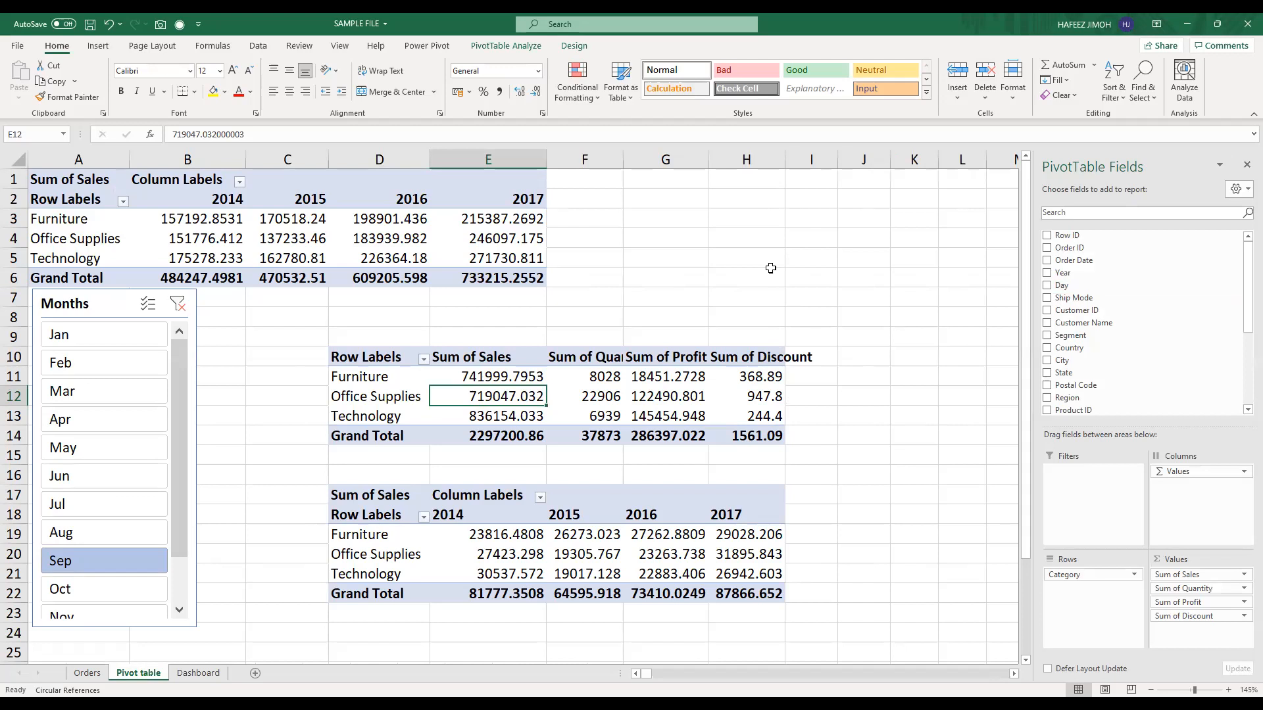
{"action": "left_click", "coordinate": [75, 185]}
{"action": "left_click_drag", "start_coordinate": [76, 179], "coordinate": [809, 633]}
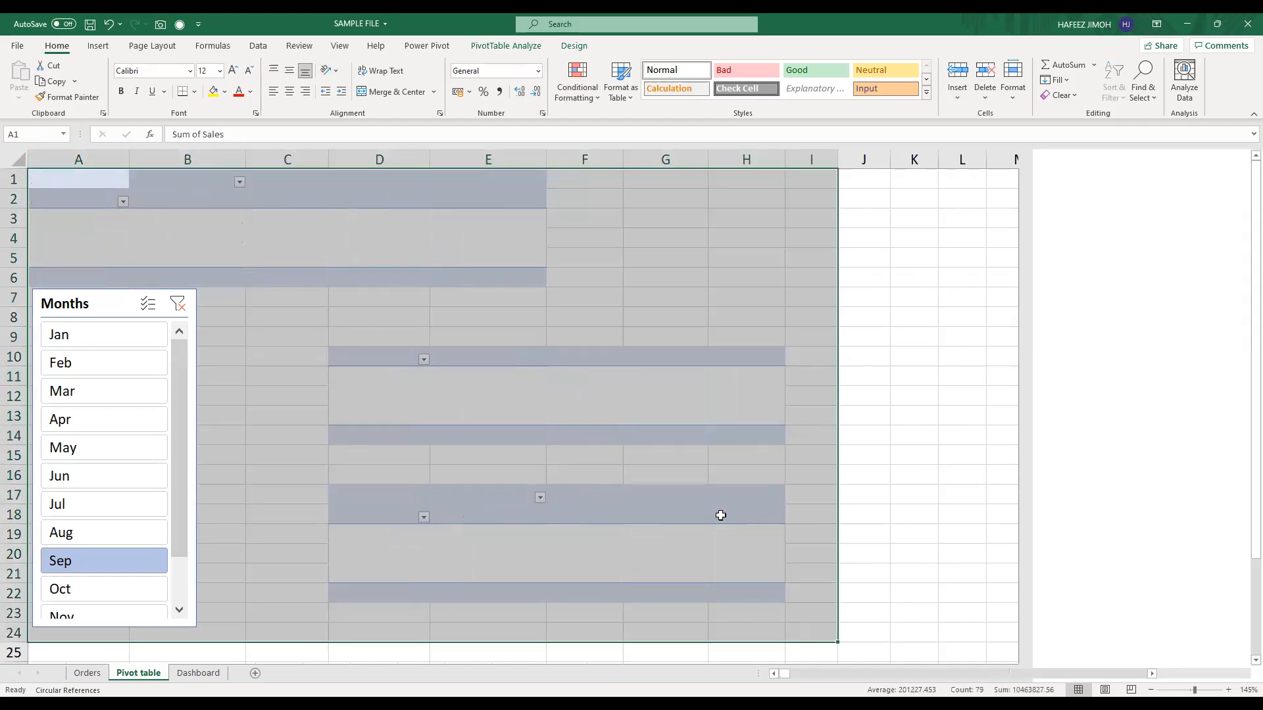
{"action": "left_click", "coordinate": [82, 307]}
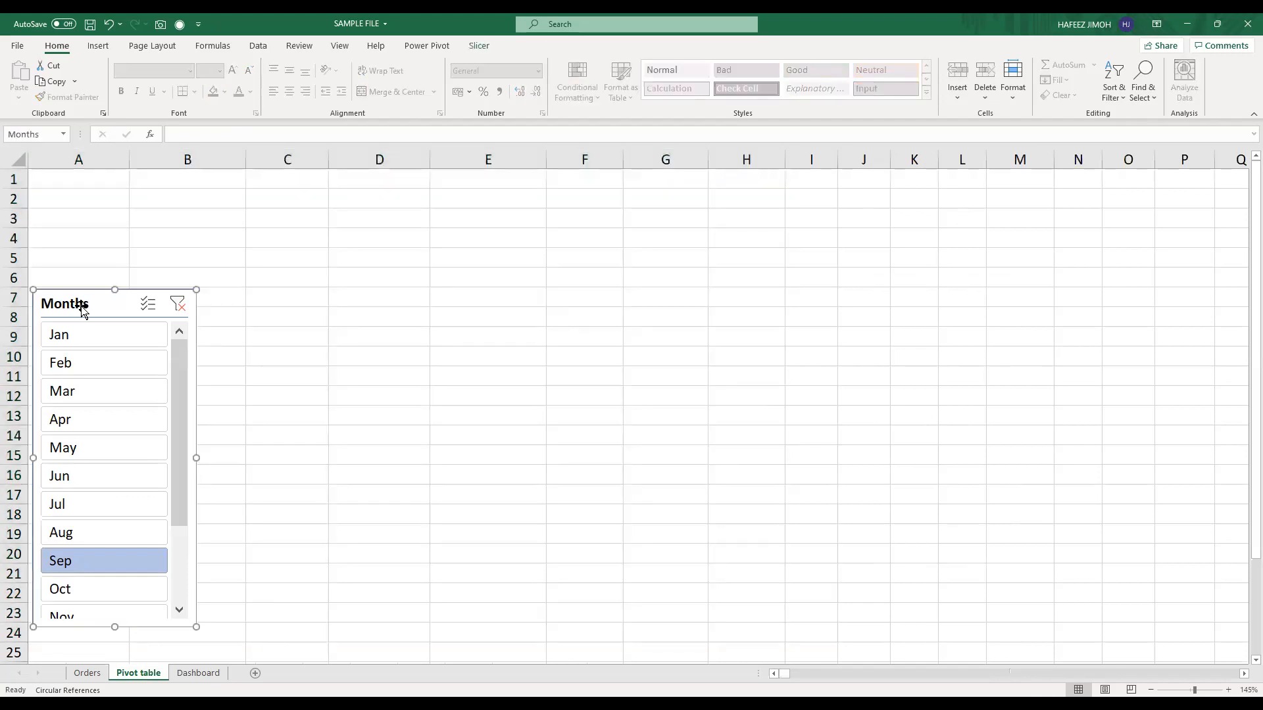
{"action": "key", "text": "Delete"}
Step: Examine the columns of the Orders data from Row ID to Profit, including the Order Date column
{"action": "left_click", "coordinate": [98, 678]}
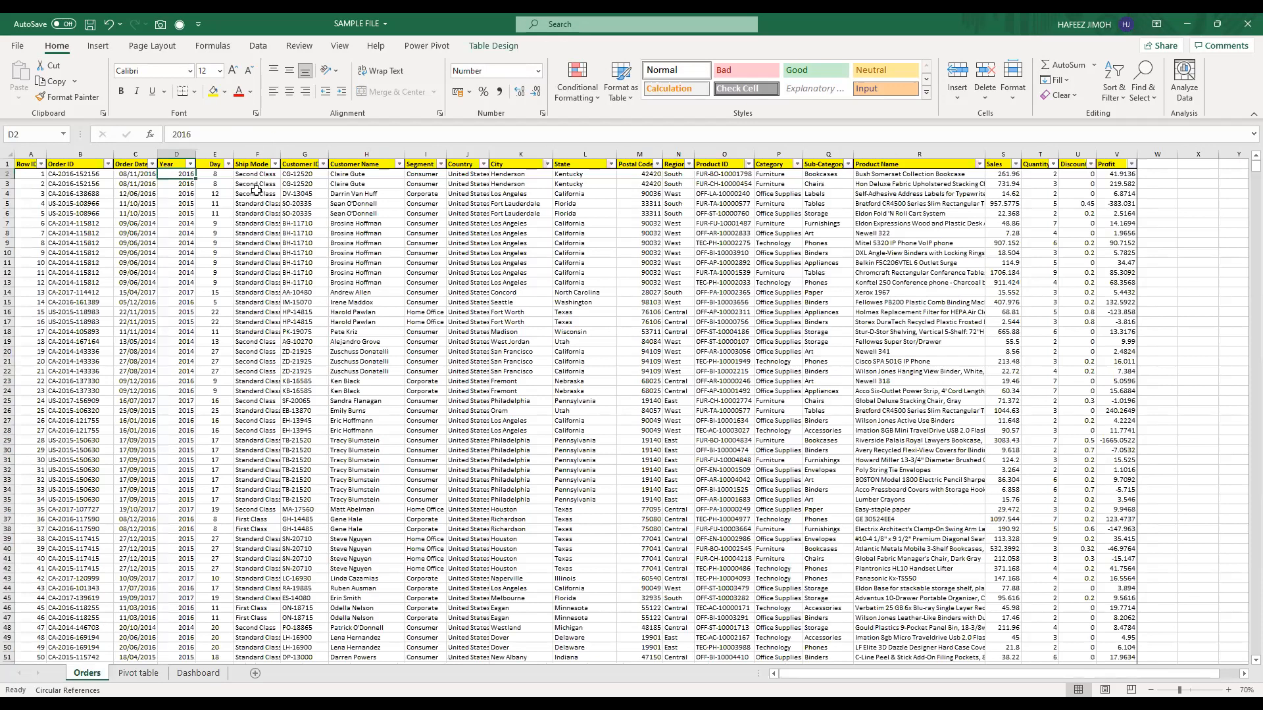
{"action": "scroll", "coordinate": [255, 190], "scroll_direction": "up", "scroll_amount": 2}
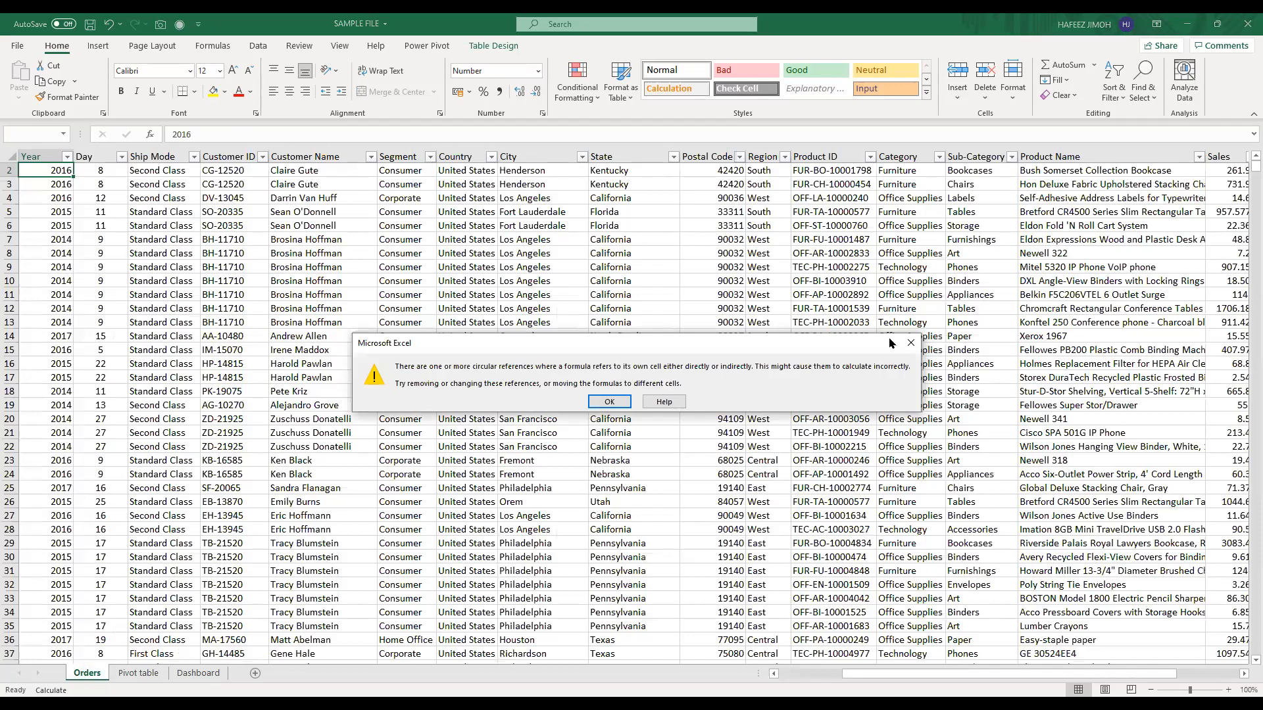
{"action": "left_click", "coordinate": [911, 343]}
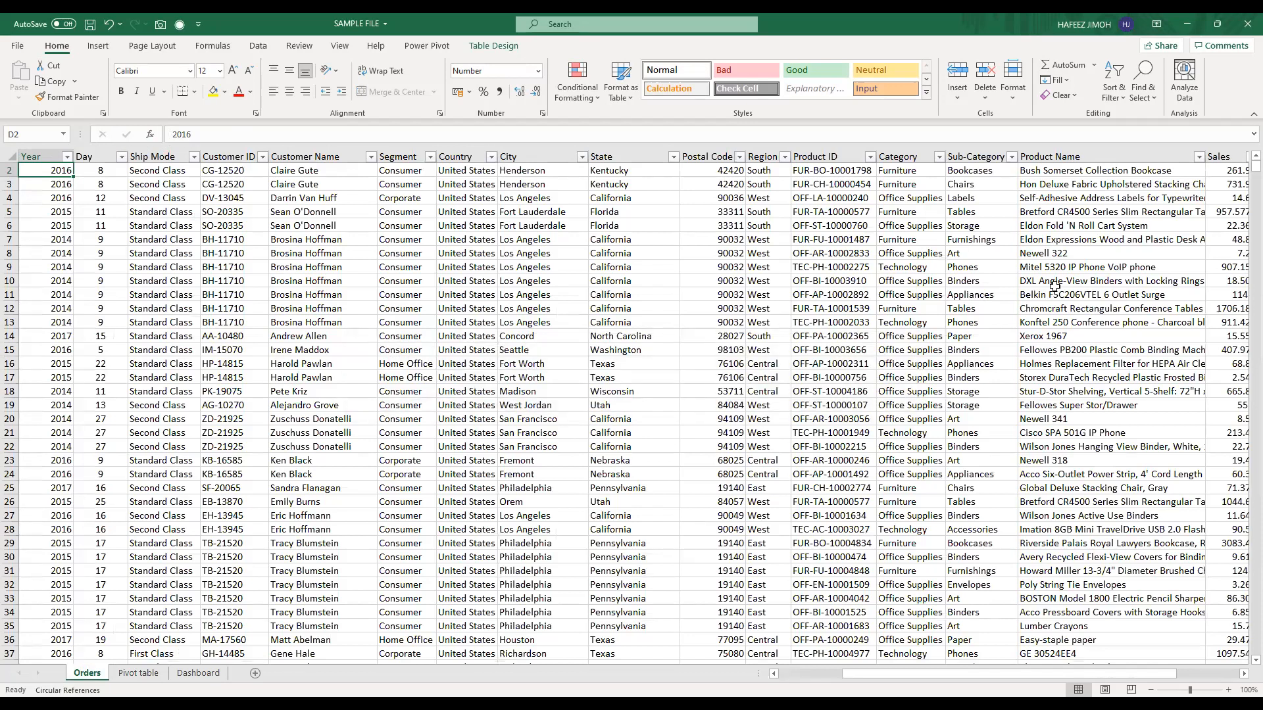
{"action": "scroll", "coordinate": [1195, 665], "scroll_direction": "right", "scroll_amount": 3}
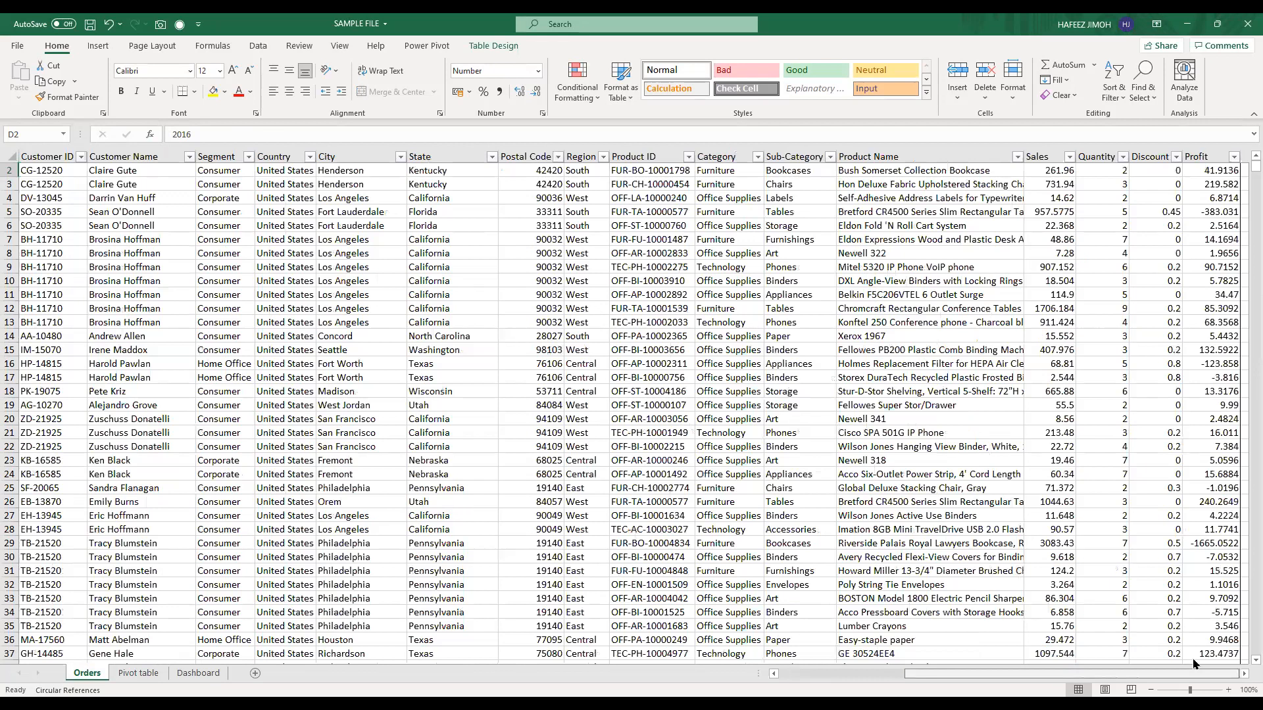
{"action": "left_click", "coordinate": [815, 672]}
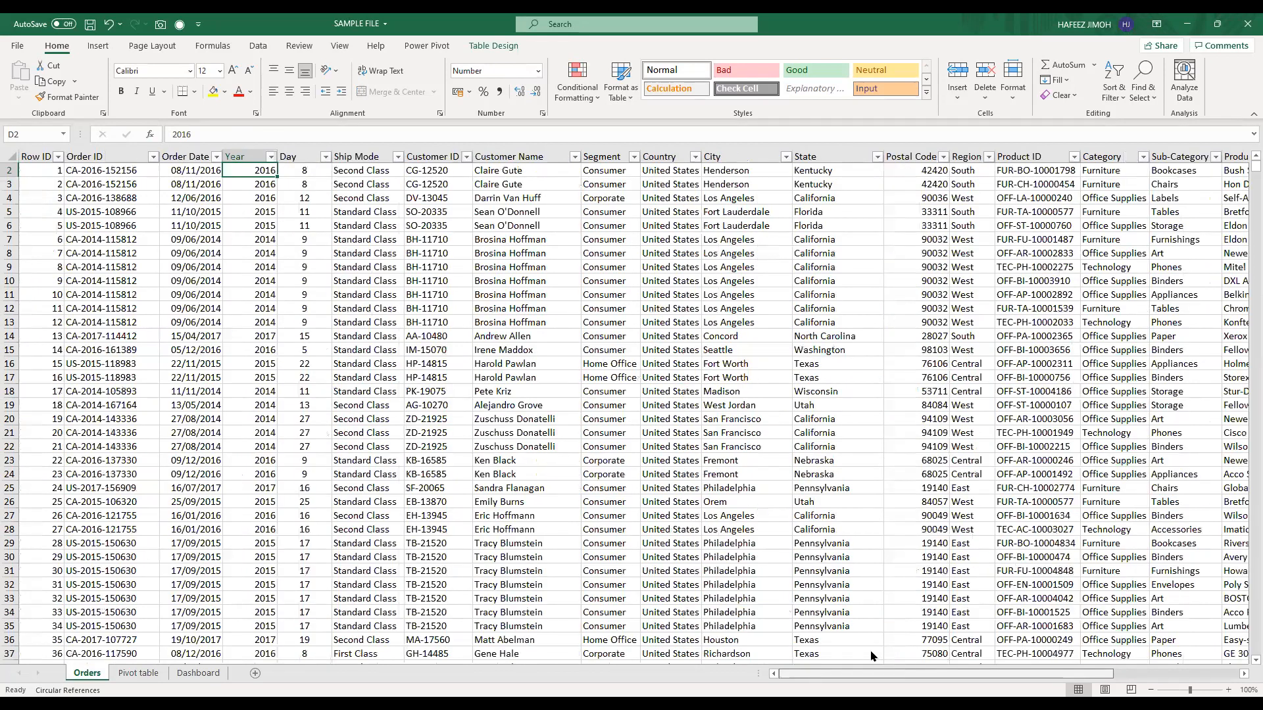
{"action": "scroll", "coordinate": [1005, 607], "scroll_direction": "right", "scroll_amount": 1}
{"action": "scroll", "coordinate": [1004, 606], "scroll_direction": "left", "scroll_amount": 1}
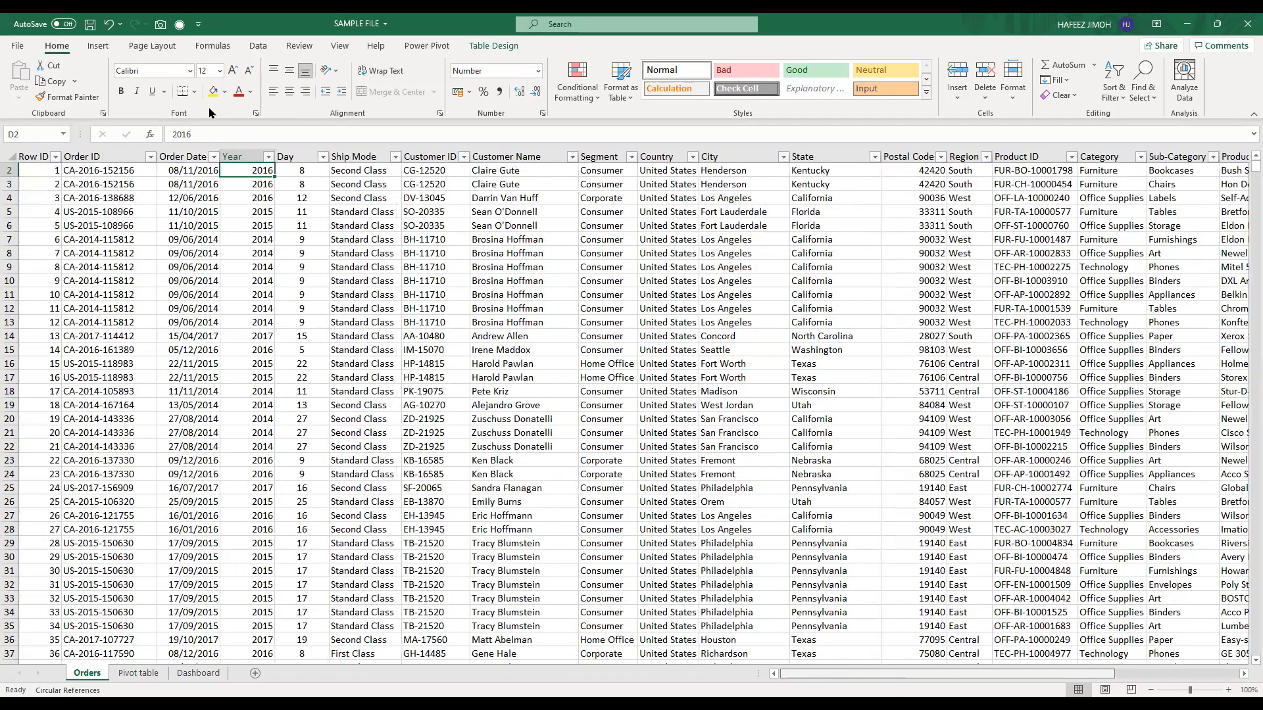
{"action": "left_click", "coordinate": [198, 147]}
{"action": "left_click", "coordinate": [198, 147]}
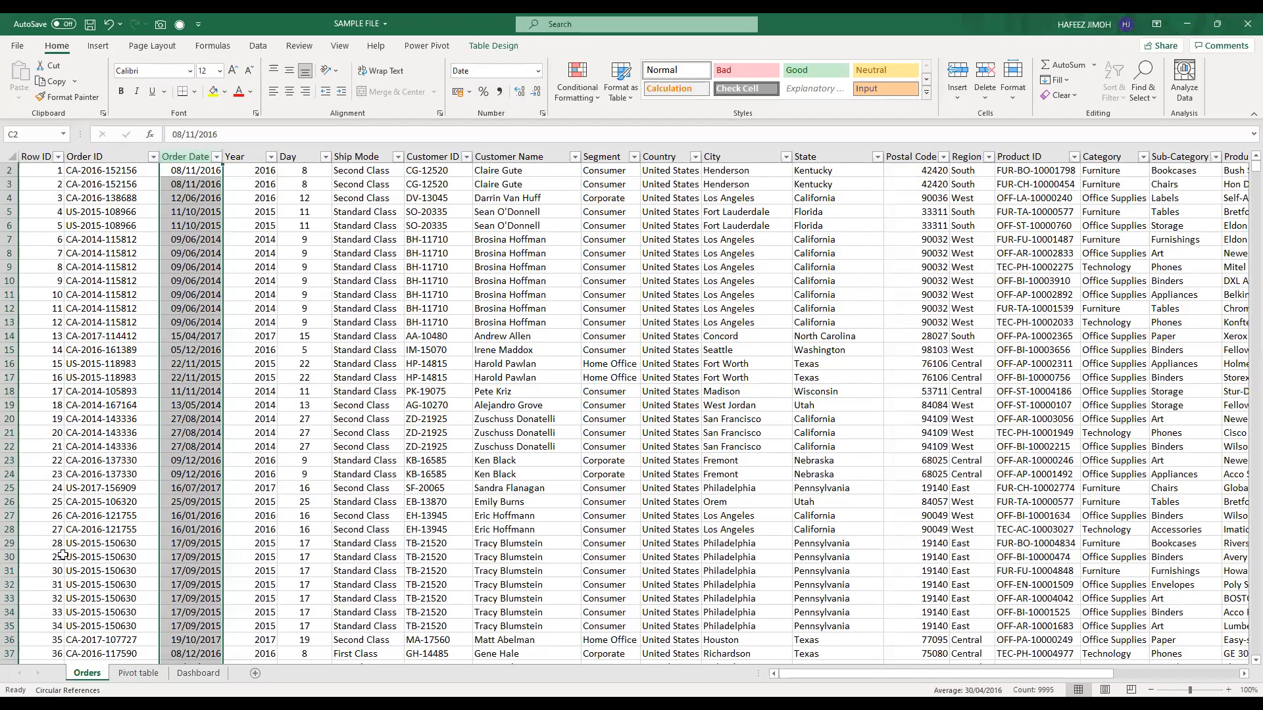
Step: Insert a PivotTable based on SalesData at cell B5 of the existing Pivot table sheet
{"action": "left_click", "coordinate": [140, 673]}
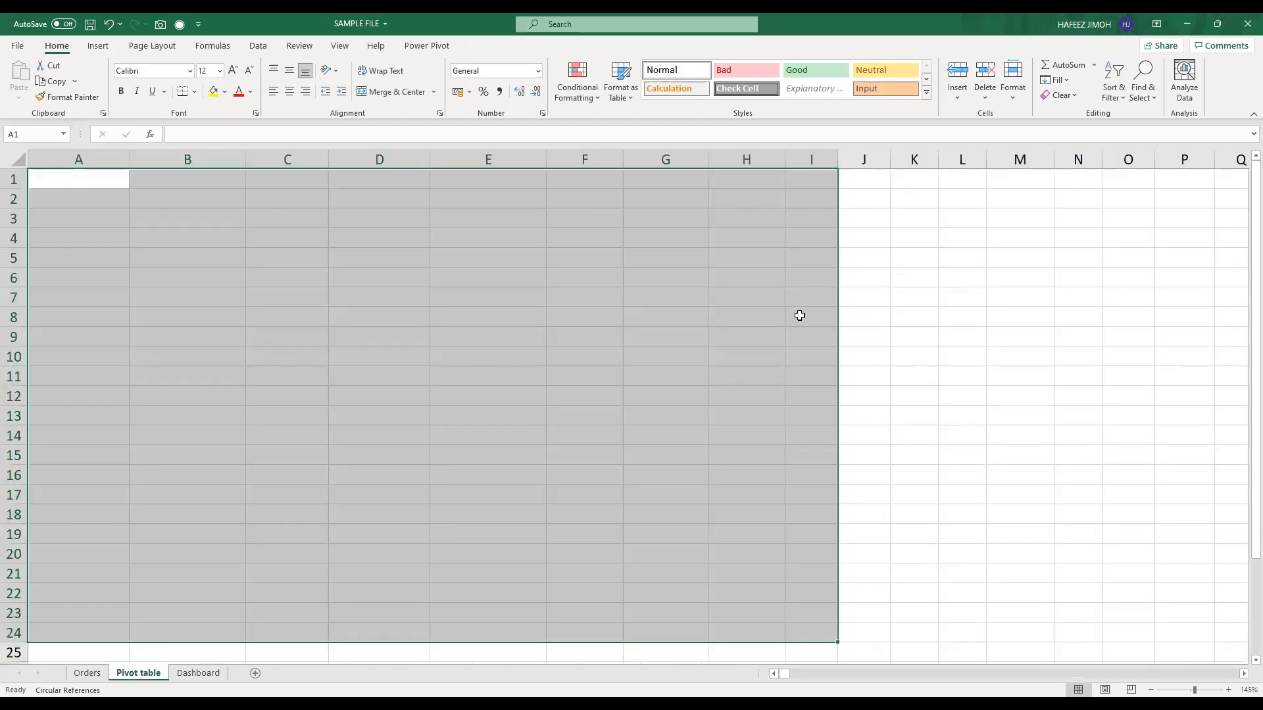
{"action": "left_click", "coordinate": [207, 263]}
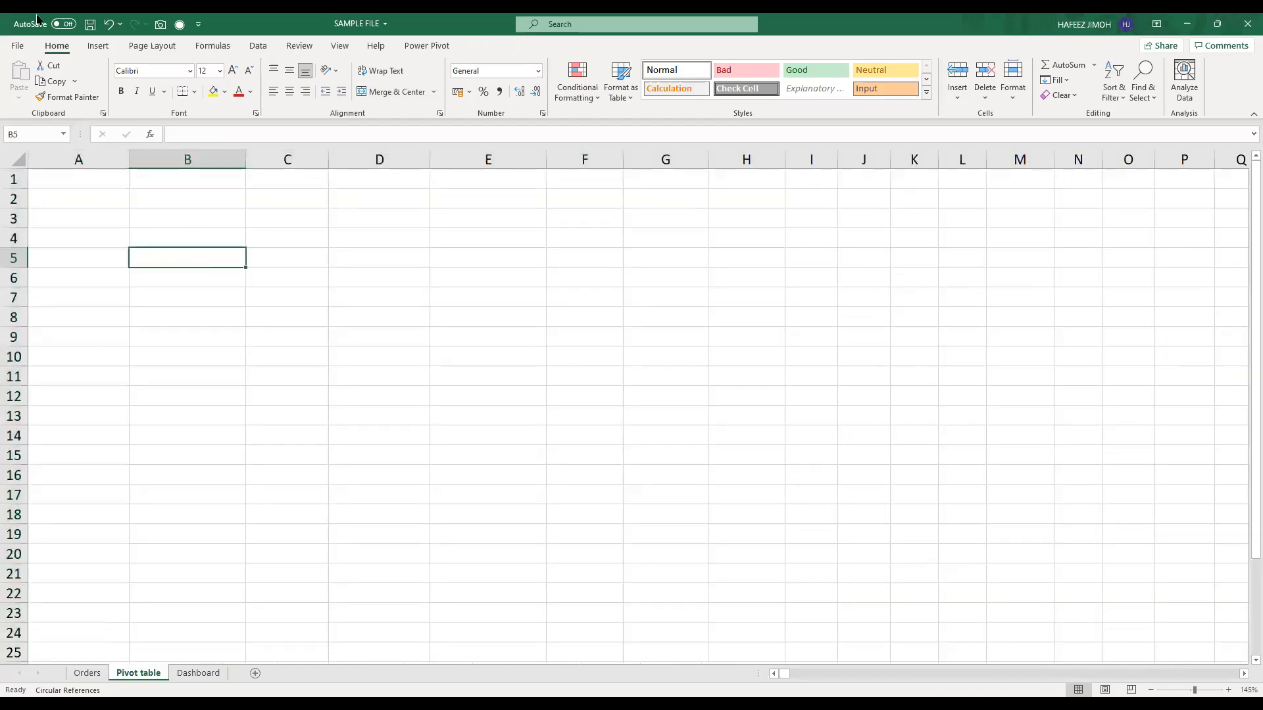
{"action": "left_click", "coordinate": [98, 46]}
{"action": "left_click", "coordinate": [29, 91]}
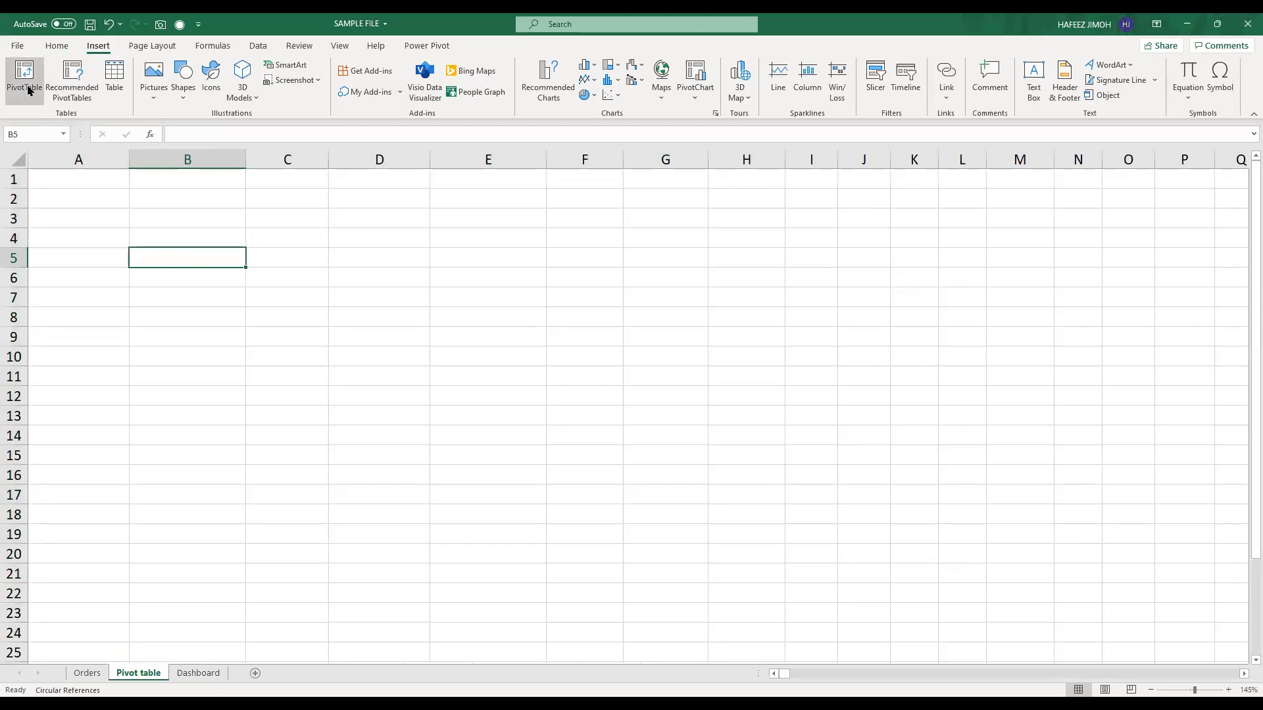
{"action": "type", "text": "SalesData"}
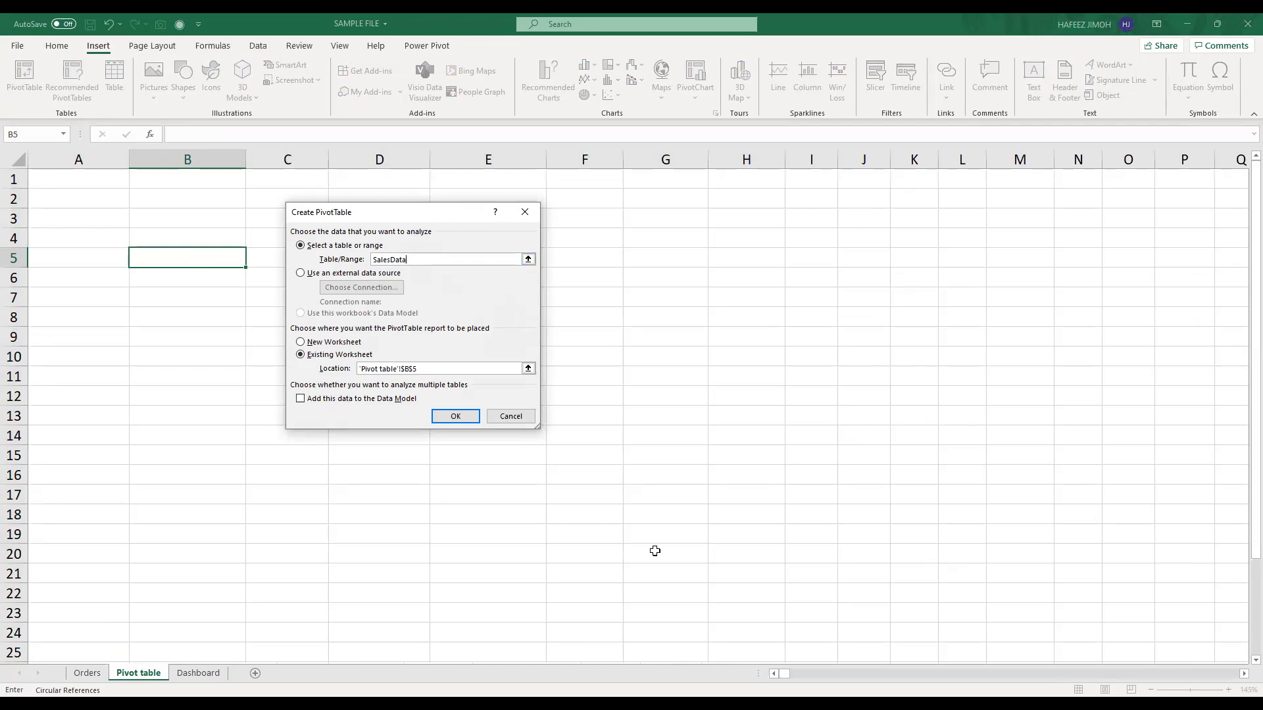
{"action": "key", "text": "Return"}
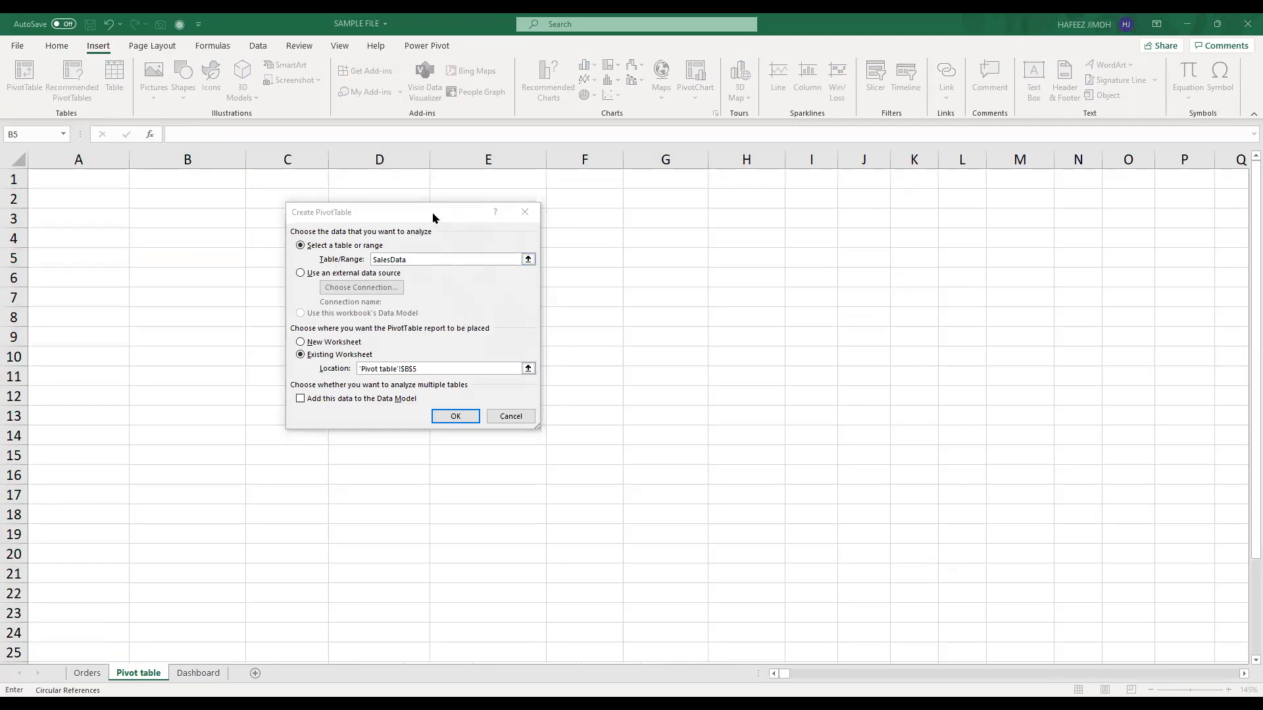
{"action": "left_click", "coordinate": [447, 416]}
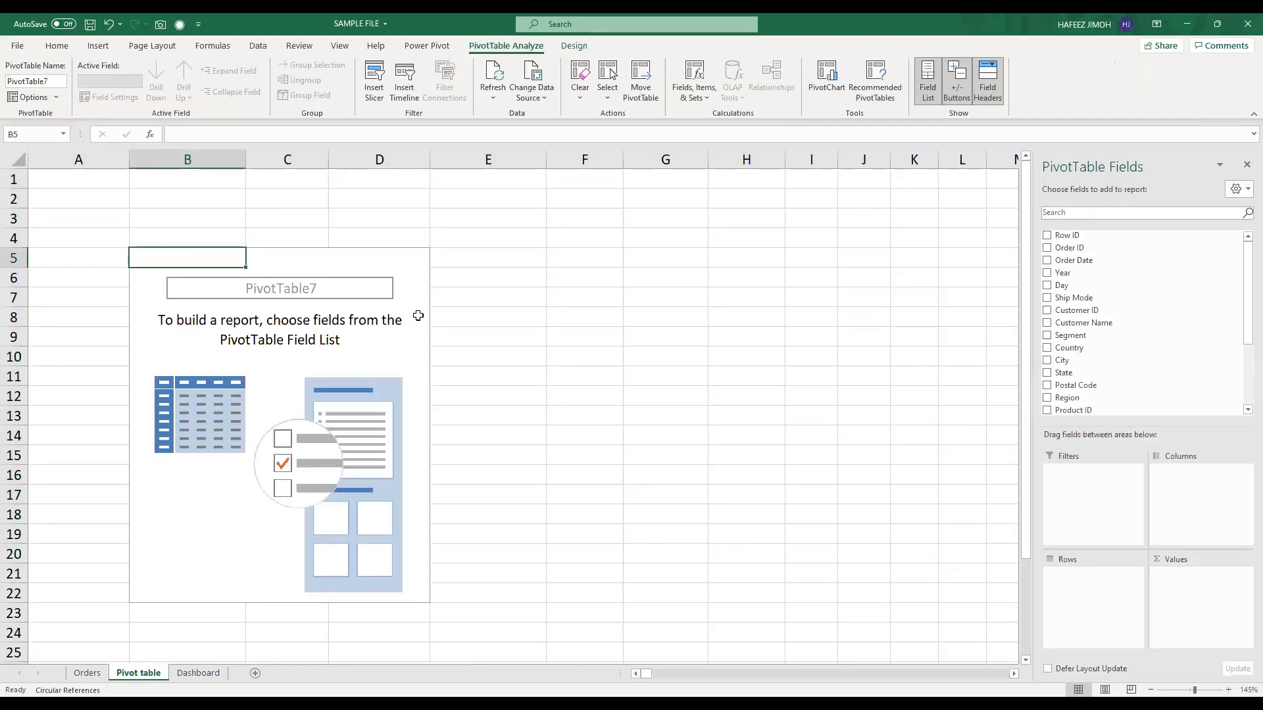
Step: Arrange the PivotTable field list with the fields section and areas section side by side
{"action": "scroll", "coordinate": [418, 316], "scroll_direction": "down", "scroll_amount": 1}
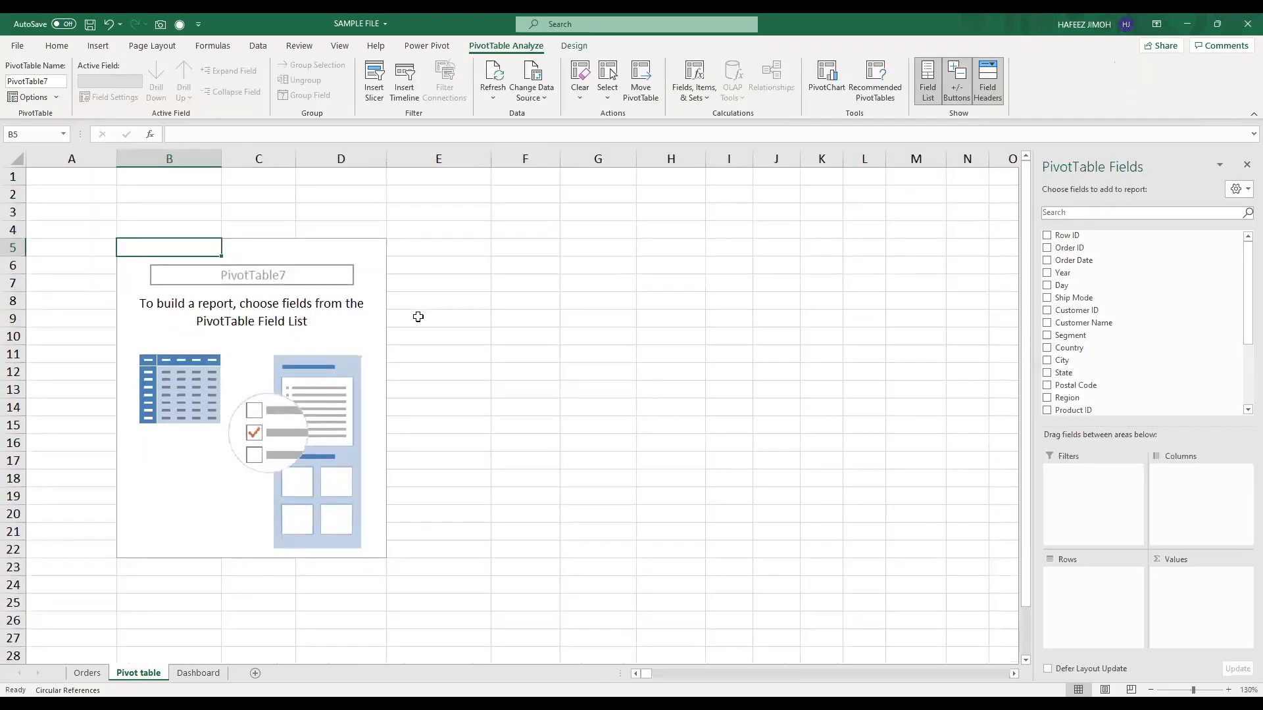
{"action": "scroll", "coordinate": [419, 316], "scroll_direction": "down", "scroll_amount": 1}
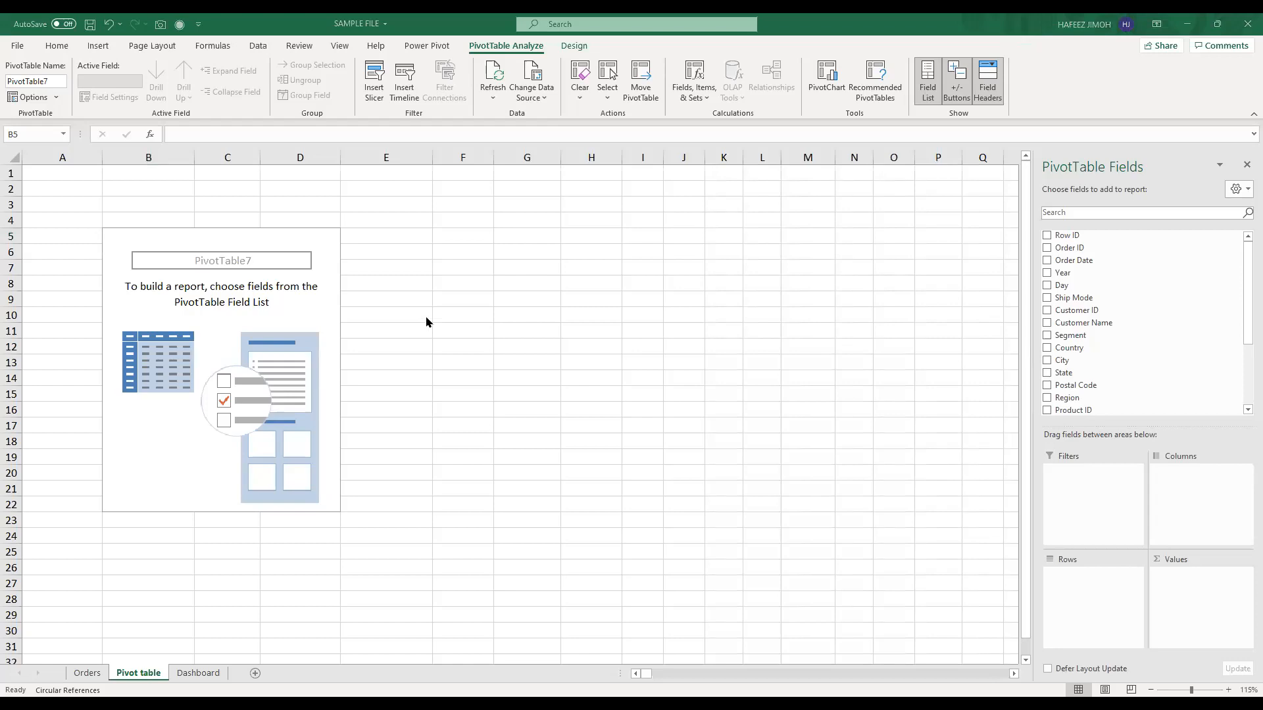
{"action": "scroll", "coordinate": [1069, 347], "scroll_direction": "down", "scroll_amount": 3}
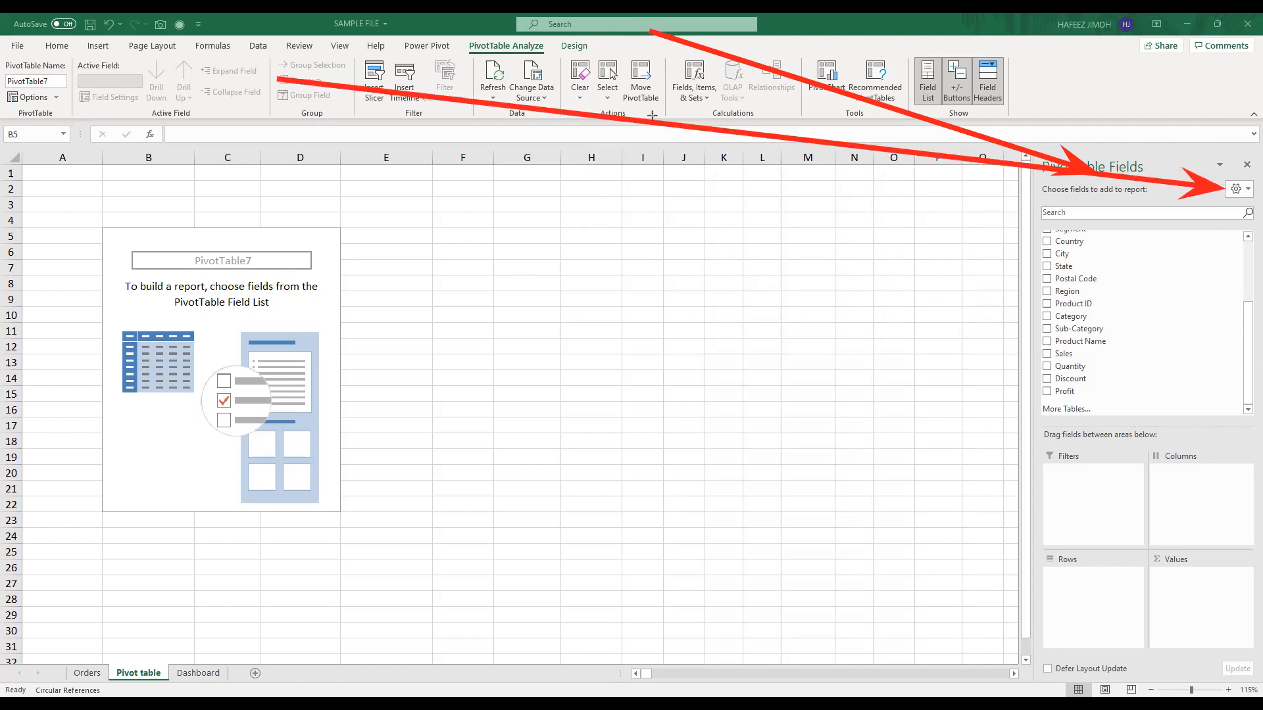
{"action": "left_click", "coordinate": [1237, 189]}
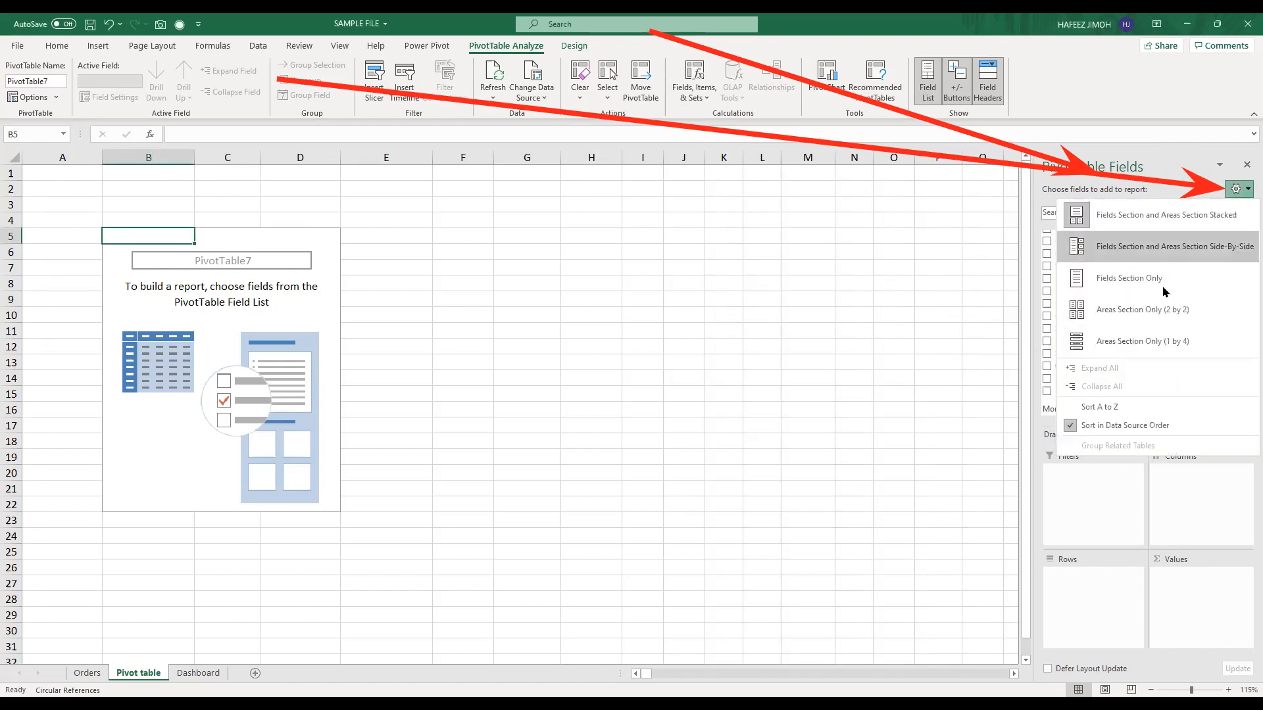
{"action": "left_click", "coordinate": [1240, 243]}
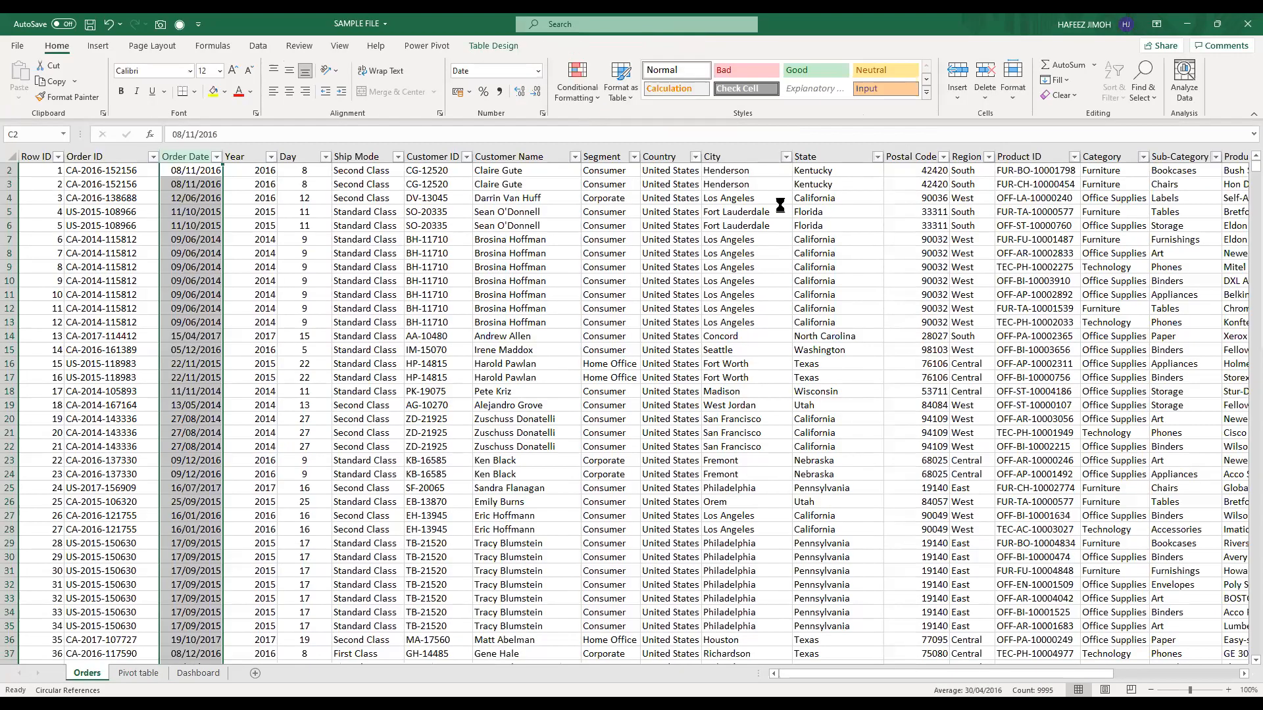
Step: Review the source records on the Orders sheet, in particular the entries in the Region column
{"action": "scroll", "coordinate": [780, 205], "scroll_direction": "up", "scroll_amount": 1, "text": "ctrl"}
{"action": "scroll", "coordinate": [780, 205], "scroll_direction": "down", "scroll_amount": 1, "text": "ctrl"}
{"action": "left_click", "coordinate": [757, 212]}
{"action": "left_click_drag", "start_coordinate": [75, 175], "coordinate": [1141, 246]}
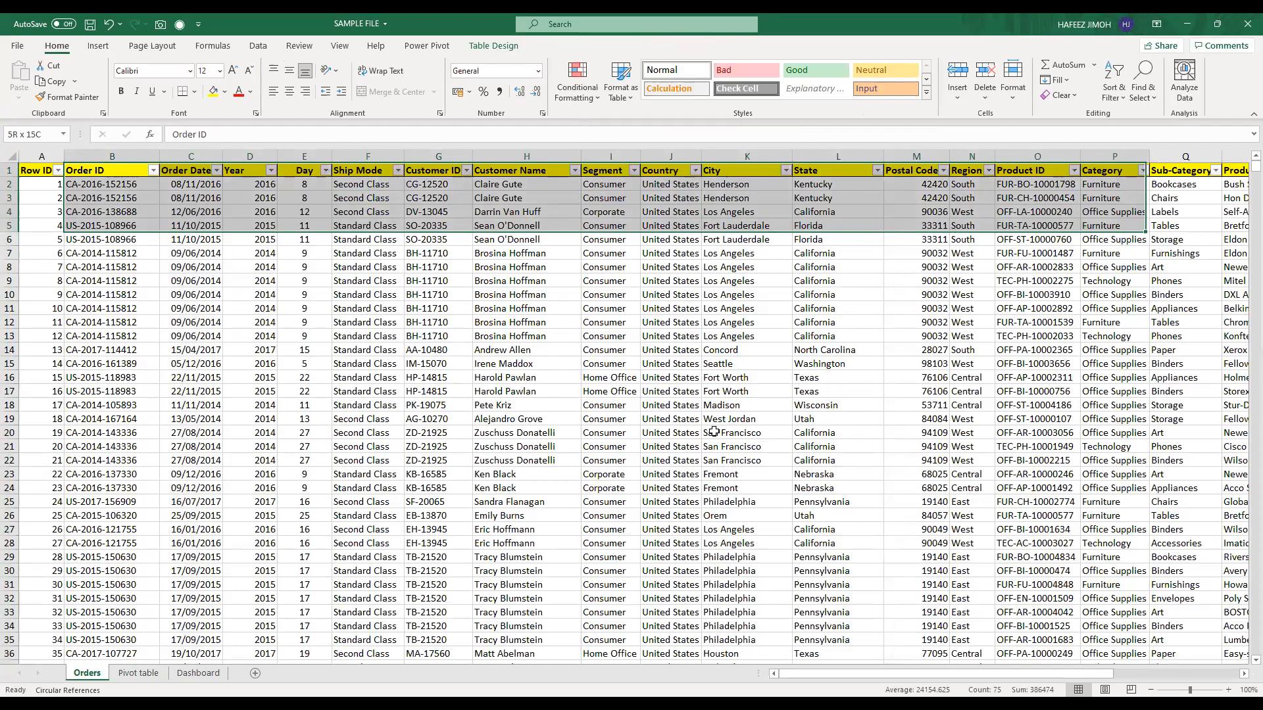
{"action": "scroll", "coordinate": [924, 508], "scroll_direction": "right", "scroll_amount": 5}
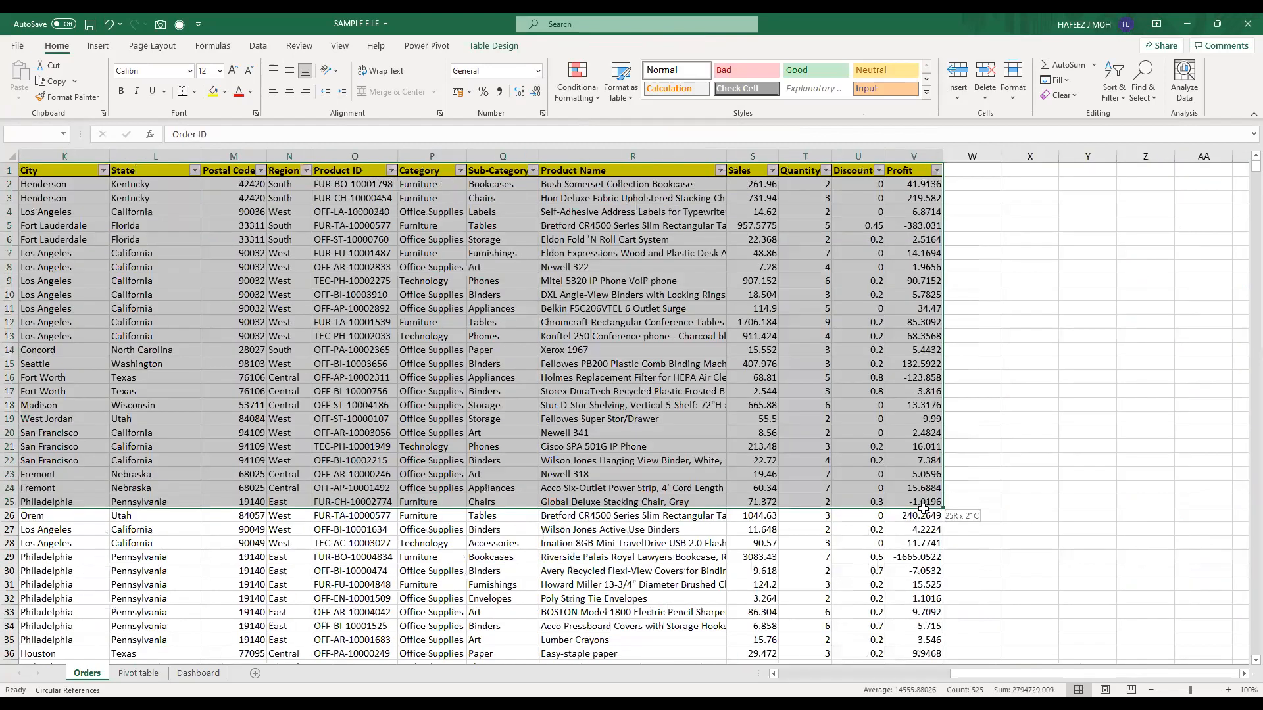
{"action": "left_click", "coordinate": [547, 225]}
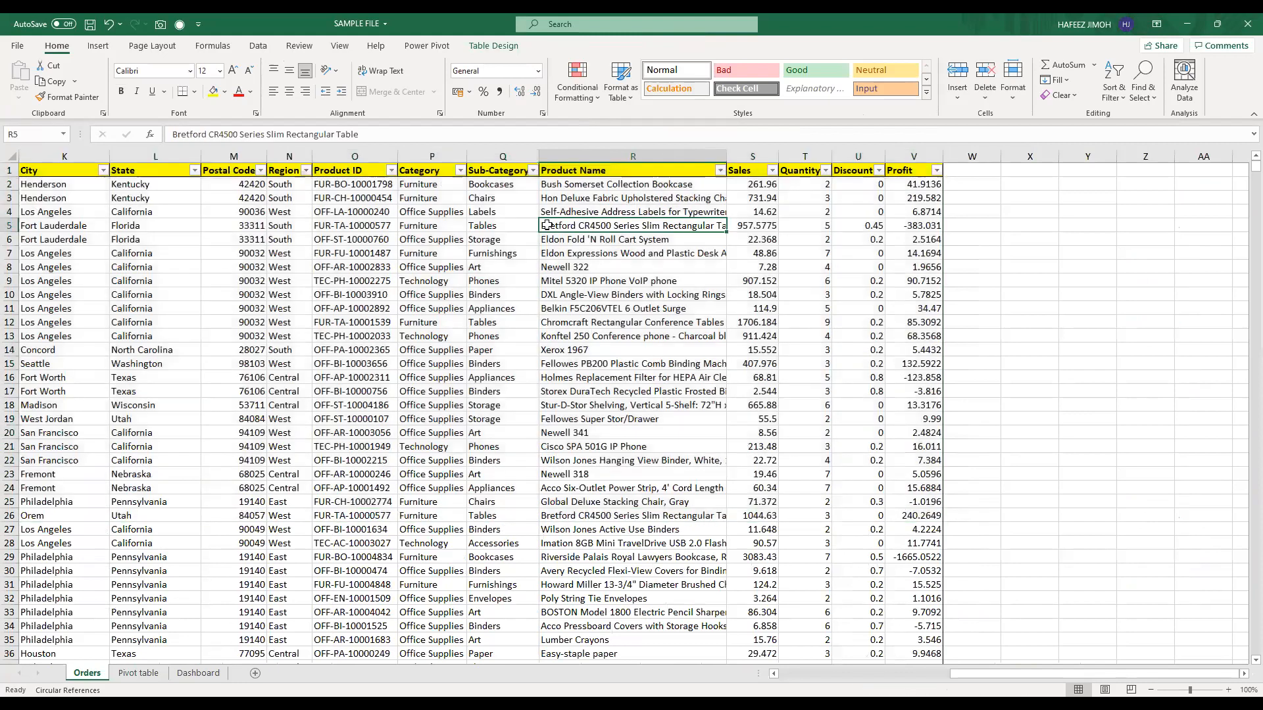
{"action": "left_click_drag", "start_coordinate": [276, 186], "coordinate": [290, 298]}
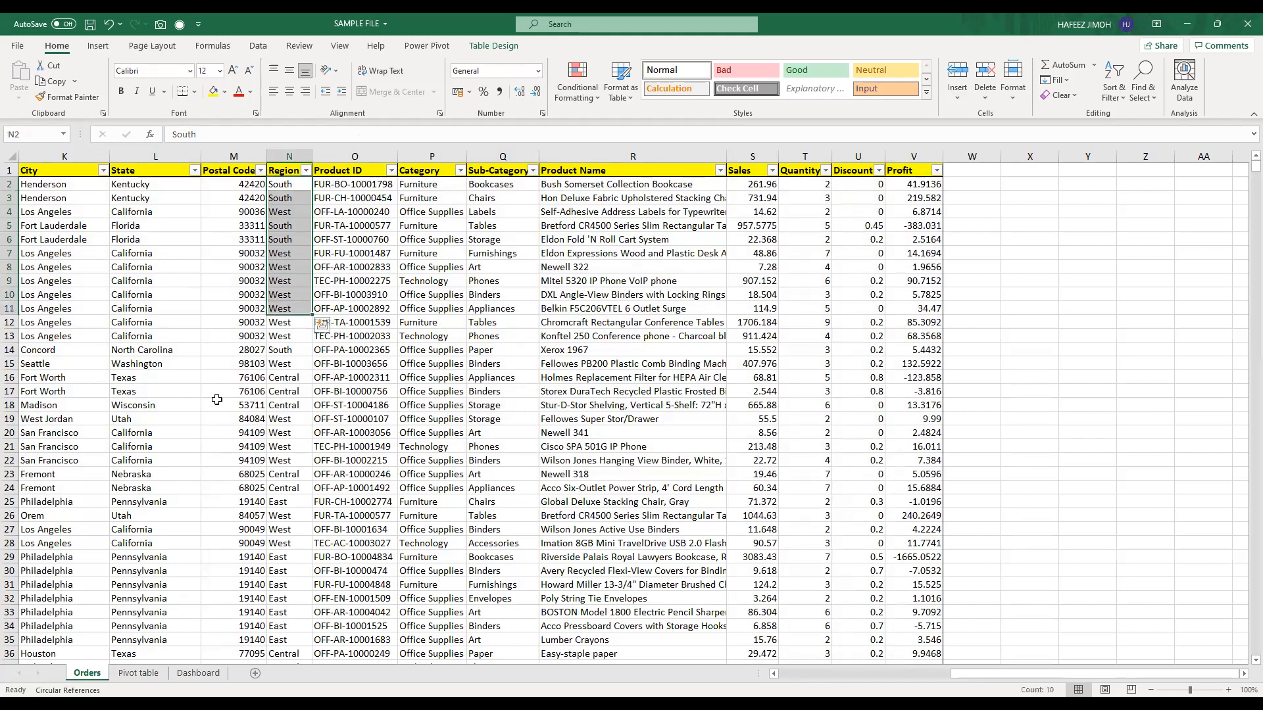
Step: Build the pivot table at B5 with Region as rows and the sum of Sales as values
{"action": "left_click", "coordinate": [136, 676]}
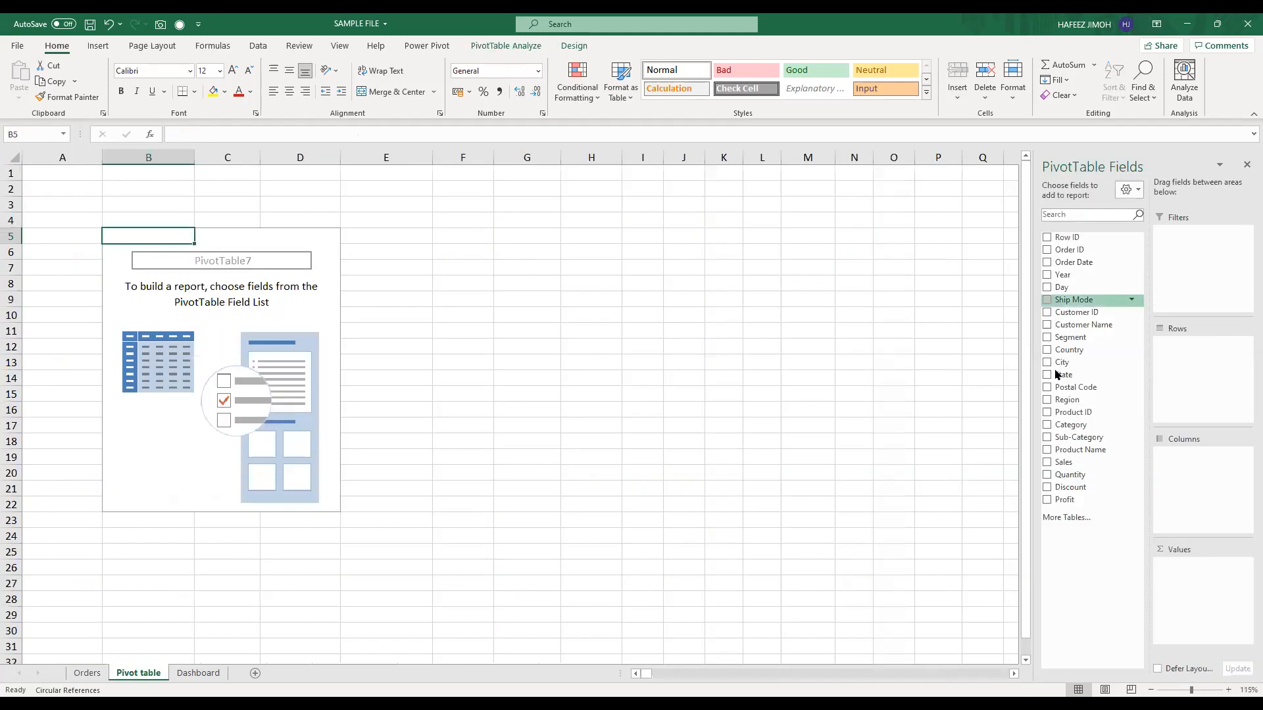
{"action": "left_click_drag", "start_coordinate": [1082, 401], "coordinate": [1188, 376]}
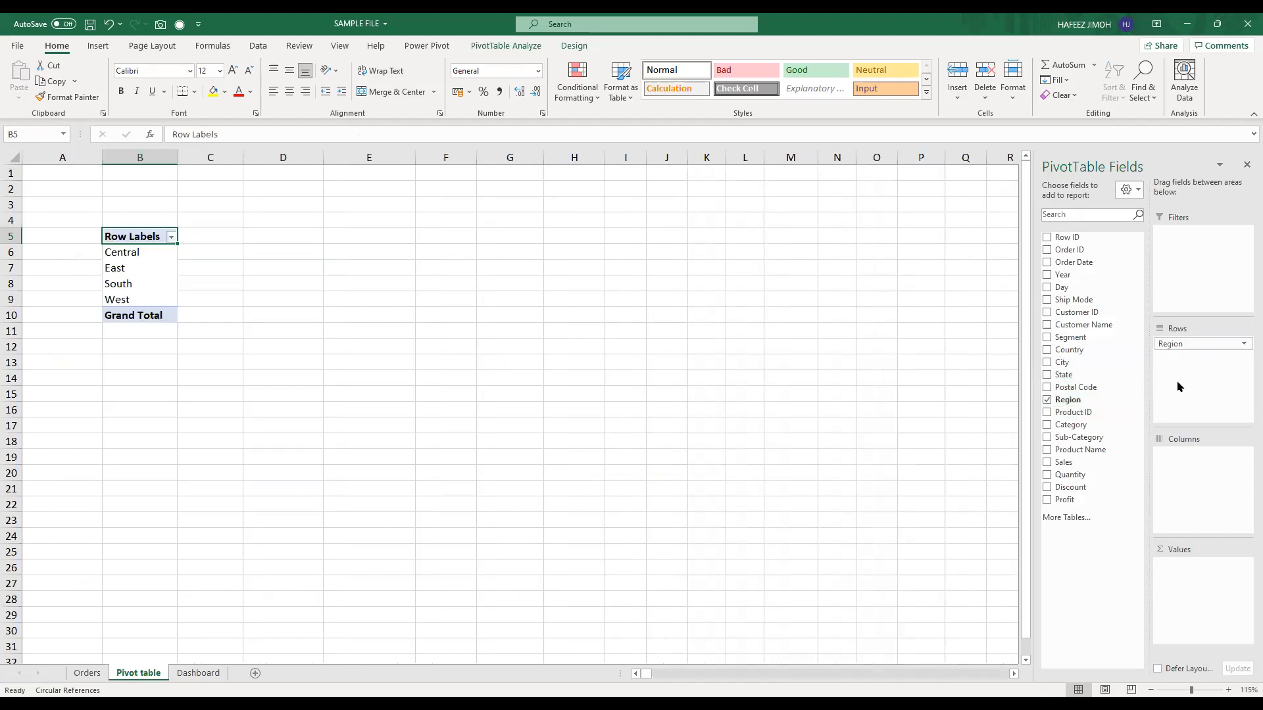
{"action": "left_click_drag", "start_coordinate": [1064, 463], "coordinate": [1208, 586]}
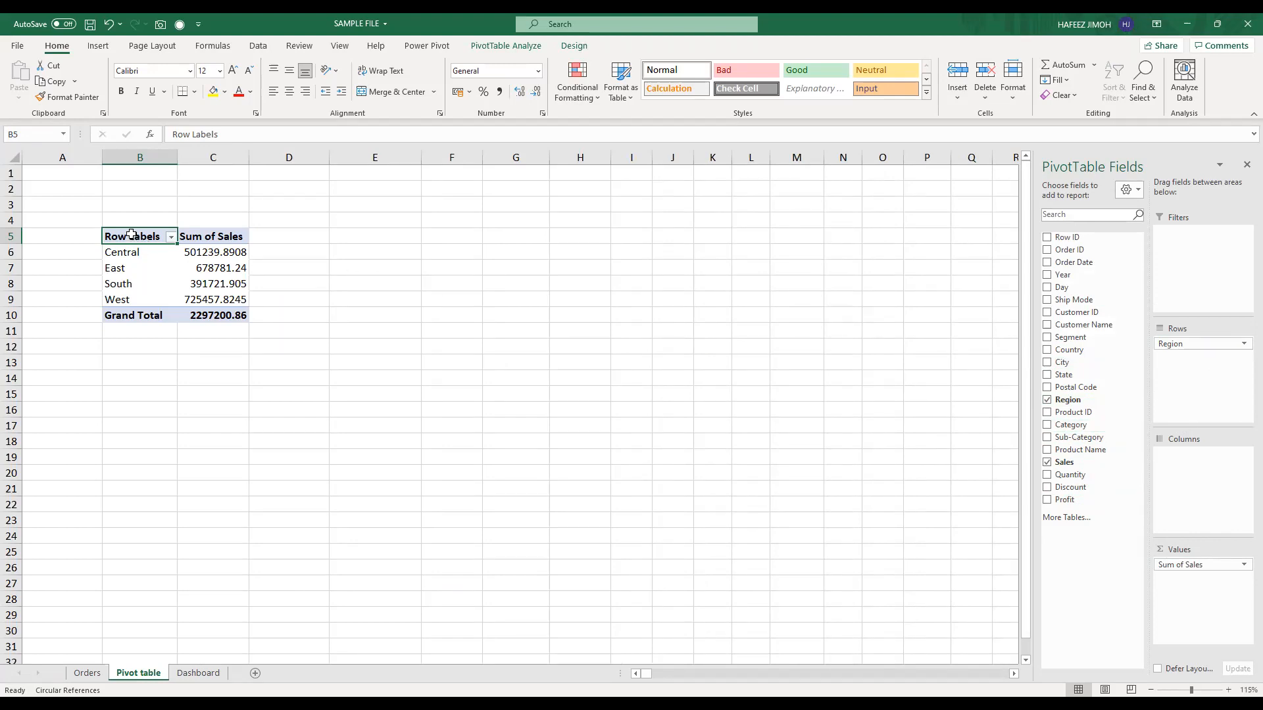
{"action": "left_click_drag", "start_coordinate": [134, 238], "coordinate": [192, 313]}
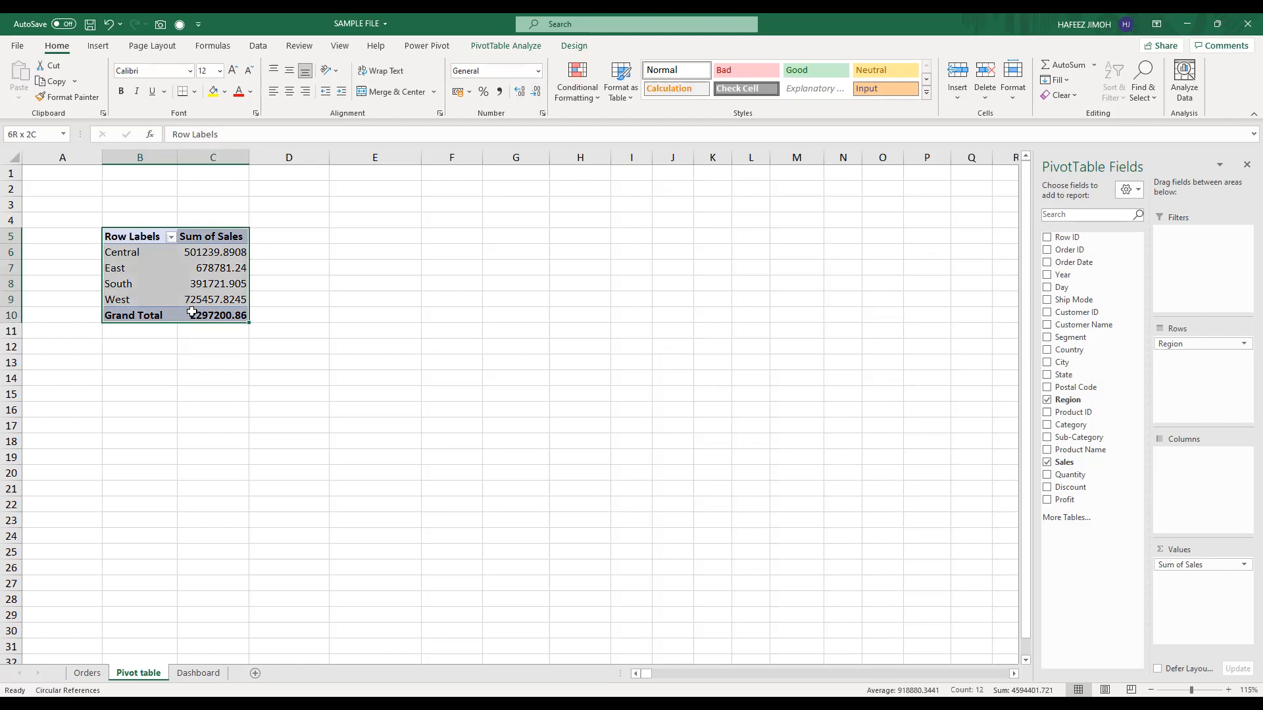
{"action": "left_click", "coordinate": [195, 487]}
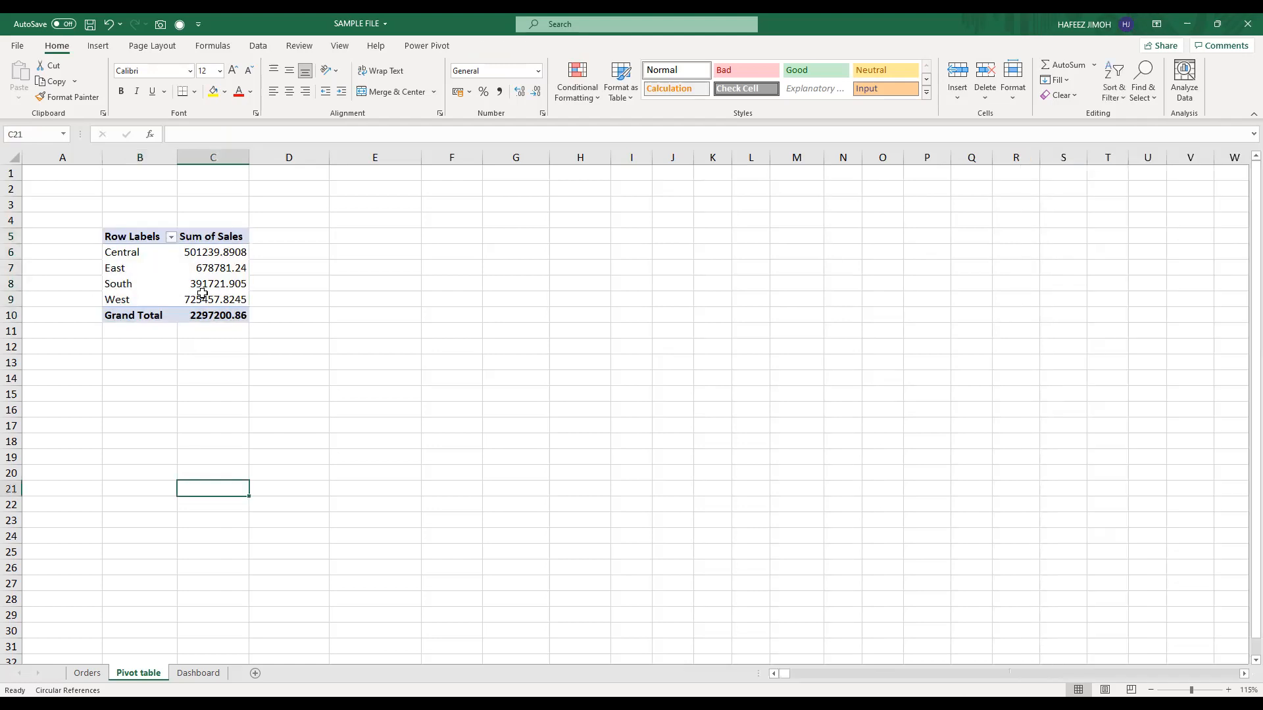
{"action": "left_click", "coordinate": [87, 50]}
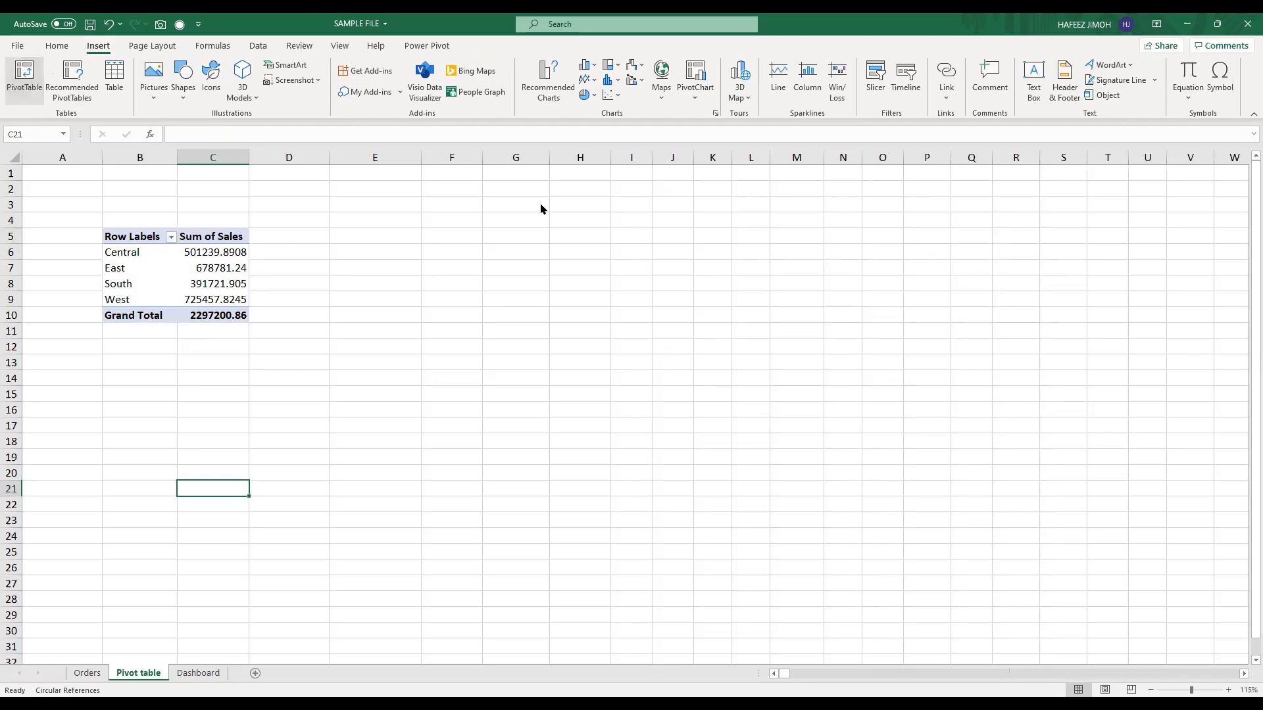
{"action": "left_click", "coordinate": [532, 223]}
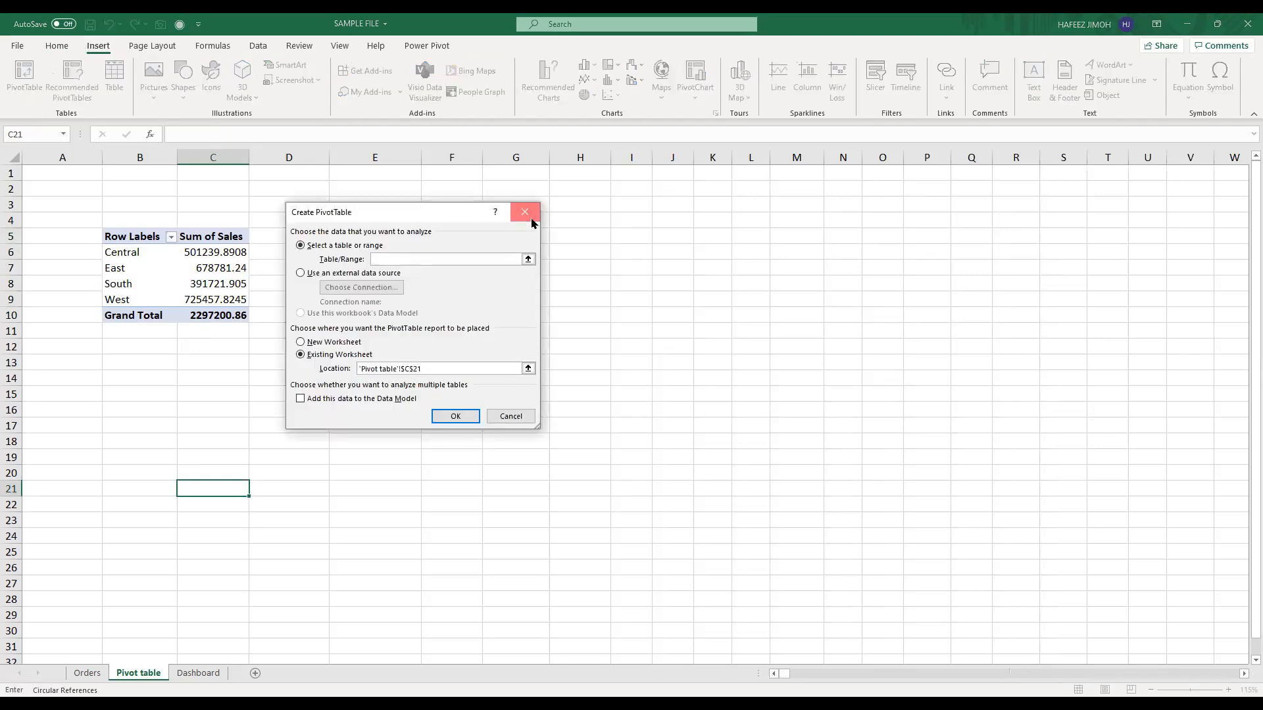
{"action": "left_click", "coordinate": [213, 282]}
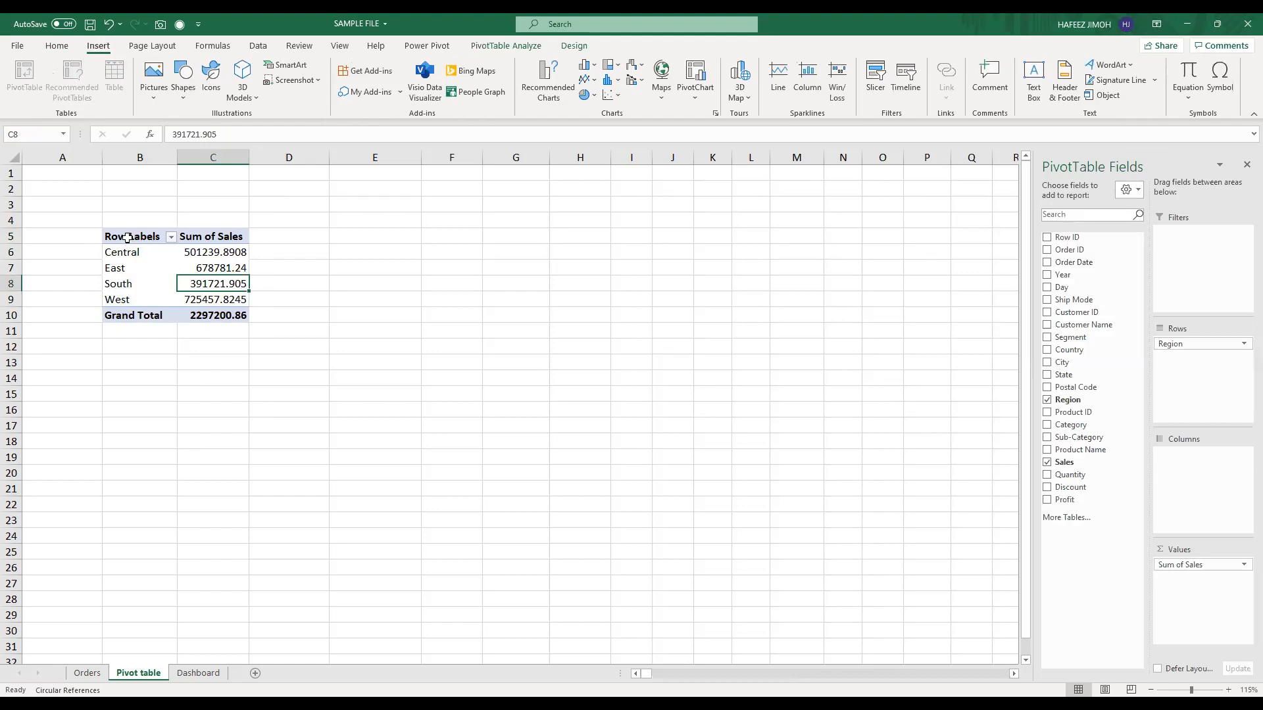
Step: Duplicate the region sales pivot table from B5 to cell D14 on the same sheet
{"action": "scroll", "coordinate": [236, 386], "scroll_direction": "up", "scroll_amount": 2}
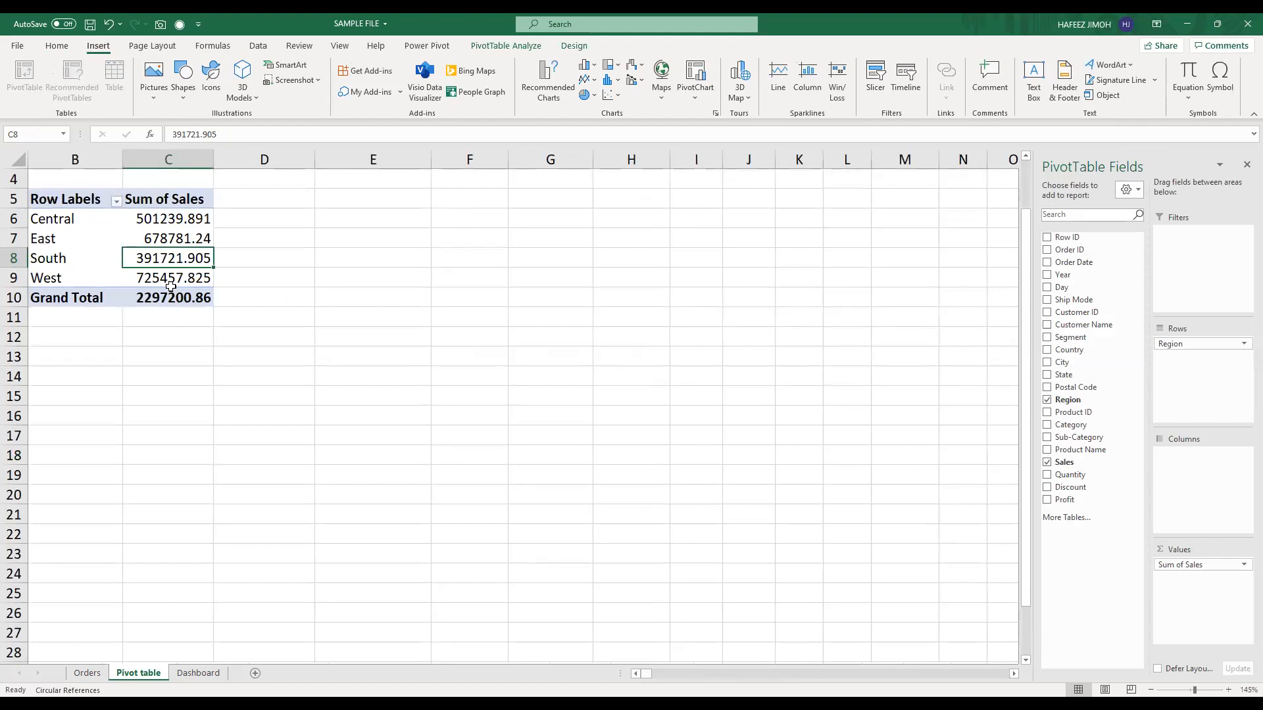
{"action": "left_click_drag", "start_coordinate": [42, 200], "coordinate": [176, 298]}
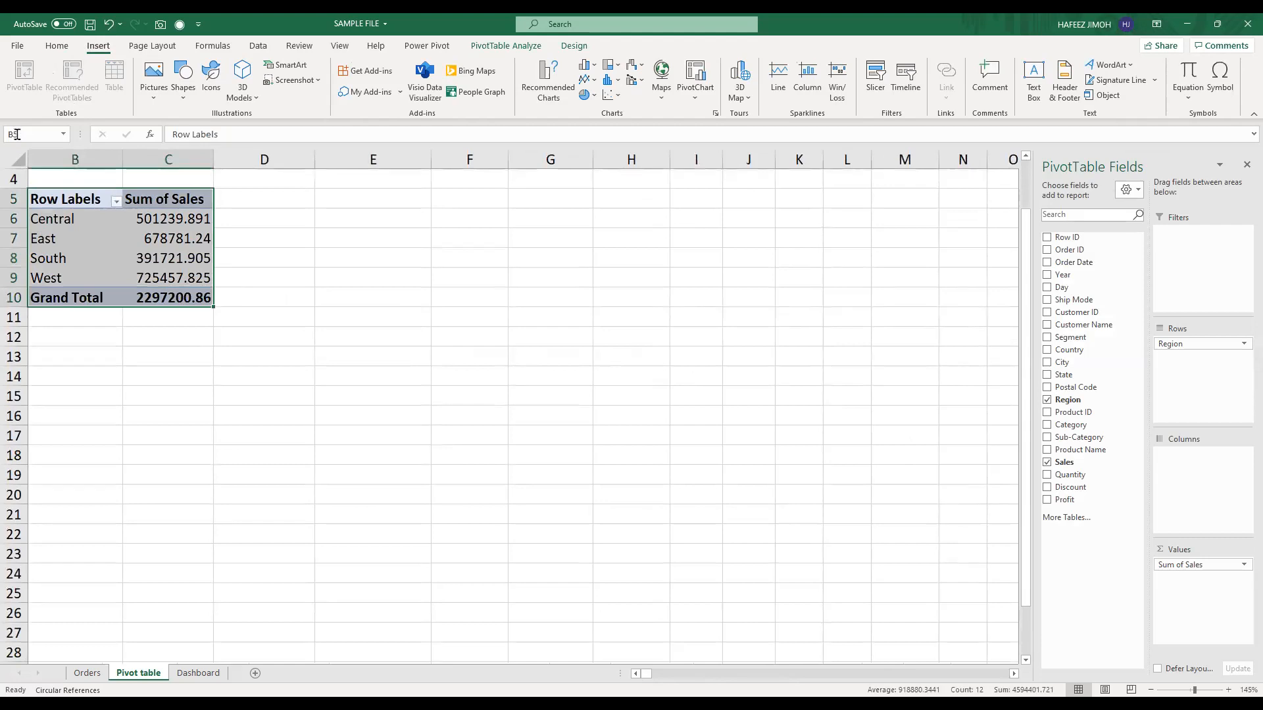
{"action": "key", "text": "ctrl+c"}
{"action": "left_click", "coordinate": [283, 367]}
{"action": "key", "text": "ctrl+v"}
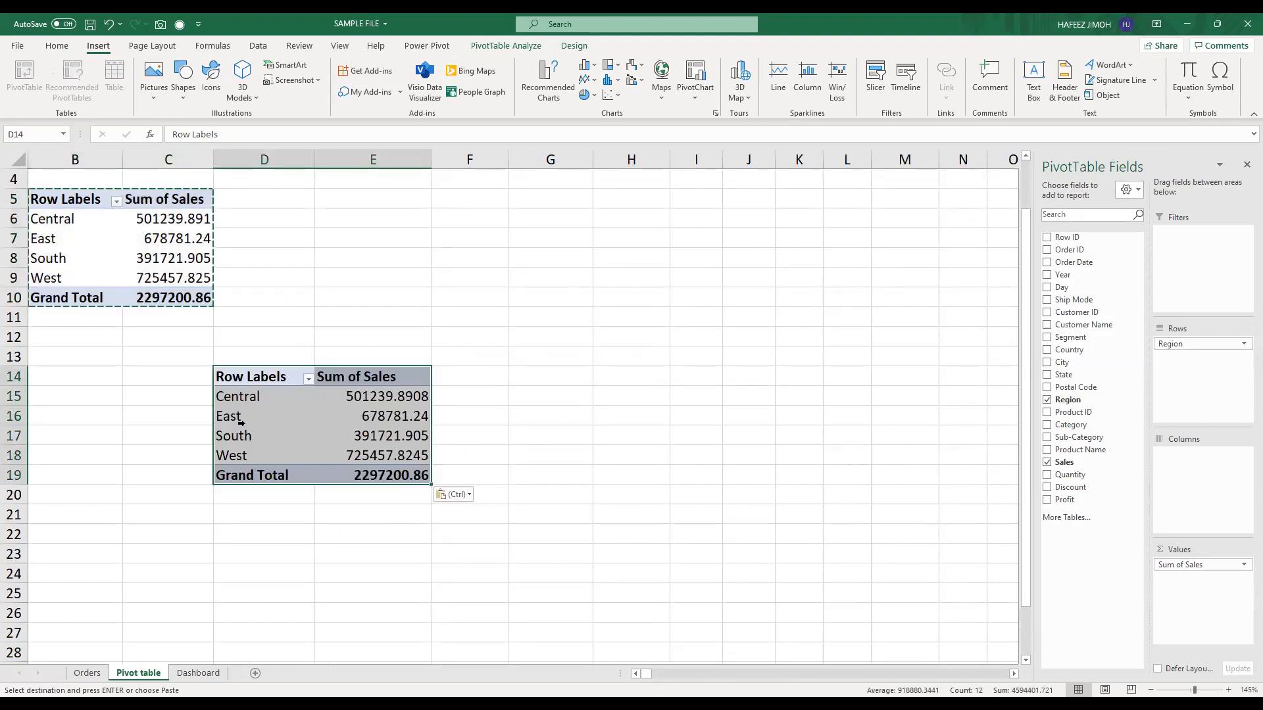
Step: In the pivot table at D14, replace Region with Category as rows and add the sums of Discount and Profit as values
{"action": "left_click", "coordinate": [258, 203]}
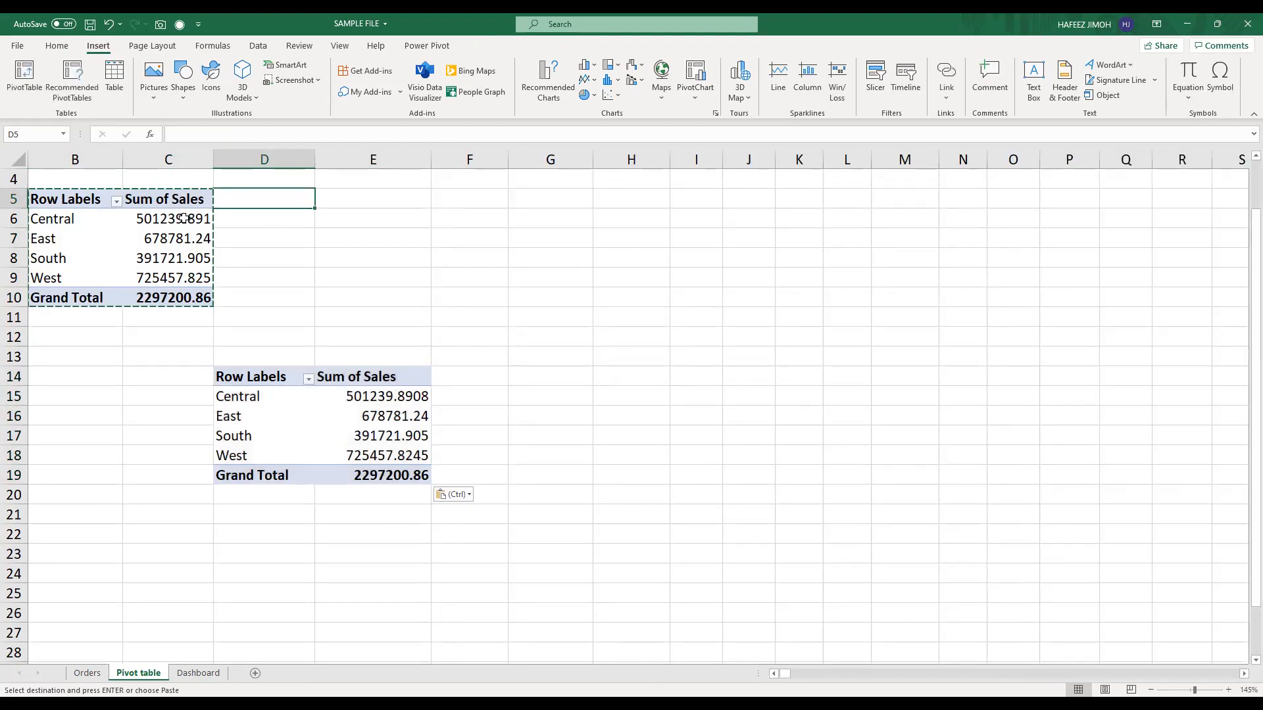
{"action": "left_click", "coordinate": [321, 373]}
{"action": "left_click", "coordinate": [335, 447]}
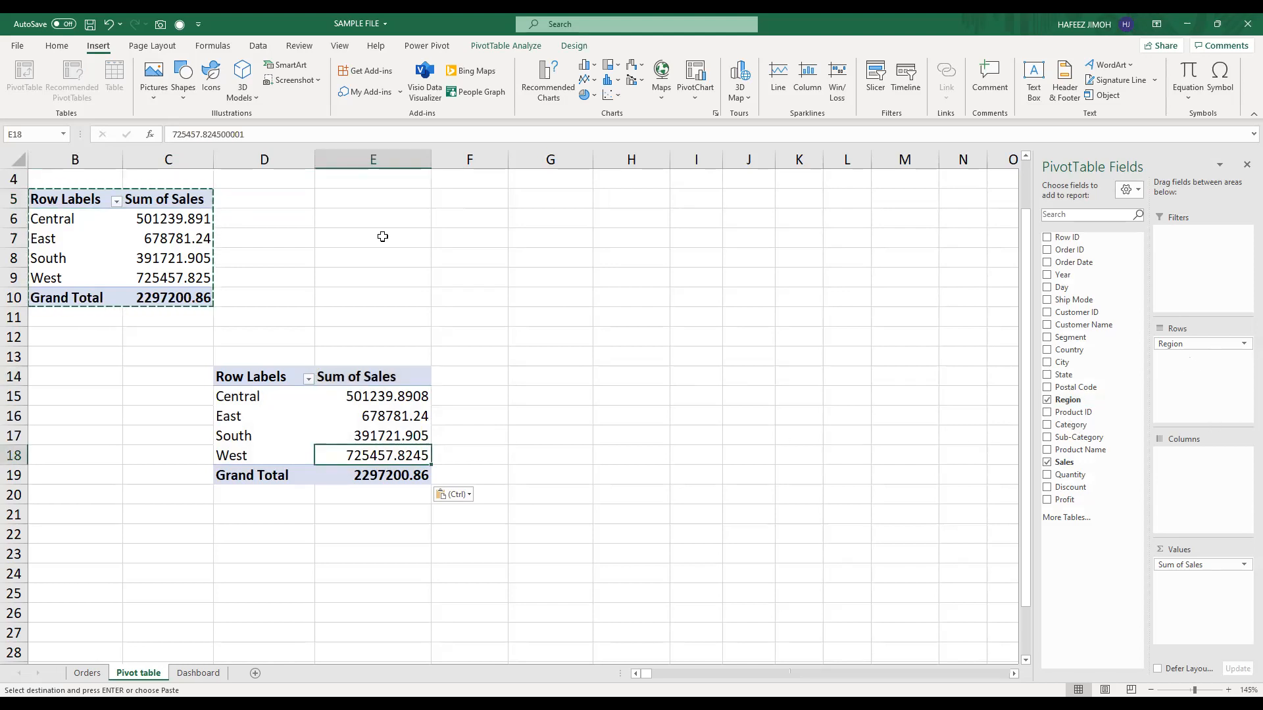
{"action": "left_click_drag", "start_coordinate": [1207, 338], "coordinate": [984, 341]}
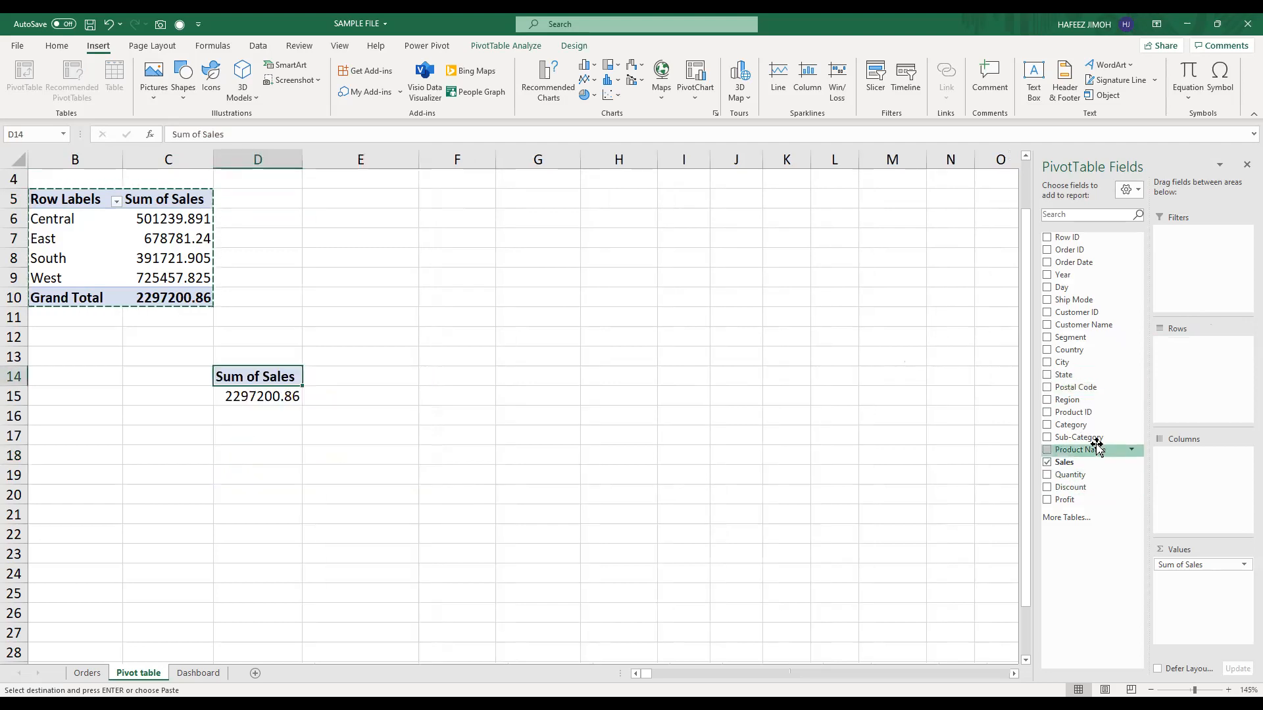
{"action": "left_click_drag", "start_coordinate": [1098, 426], "coordinate": [1195, 378]}
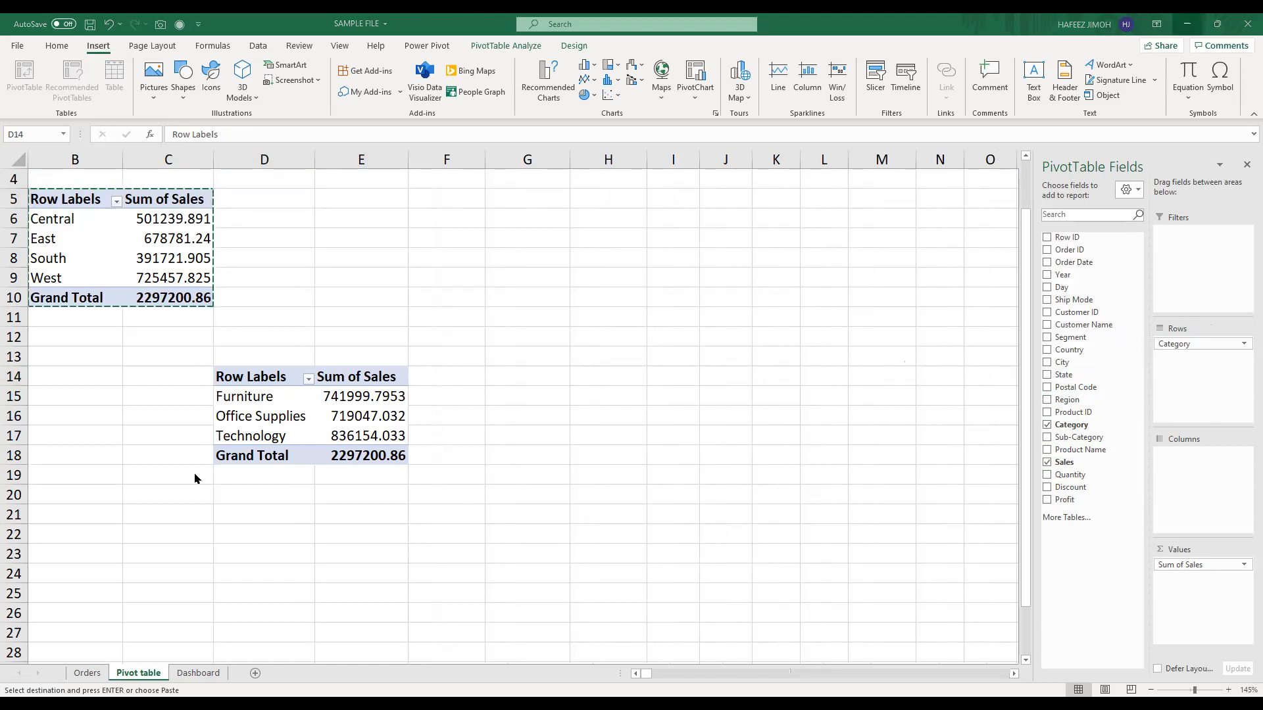
{"action": "left_click", "coordinate": [1048, 487]}
{"action": "left_click", "coordinate": [1048, 500]}
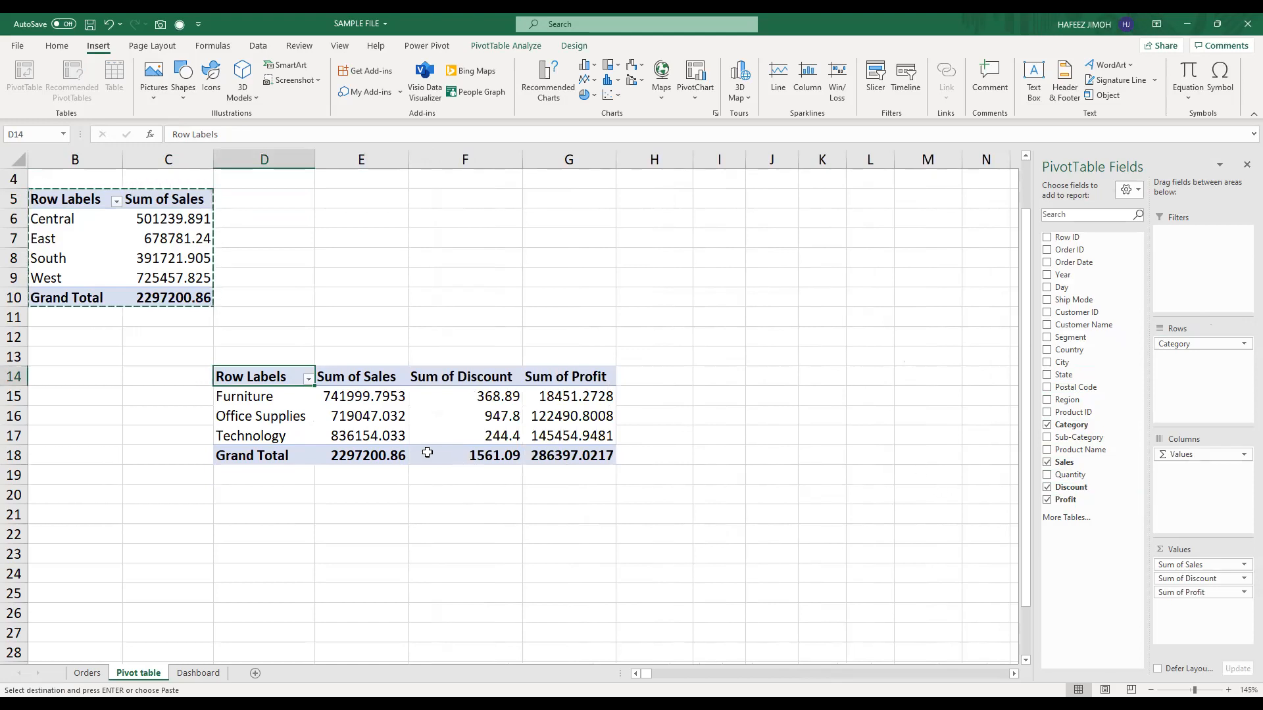
Step: Duplicate the category pivot table from D14 to cell D22
{"action": "mouse_move", "coordinate": [264, 377]}
{"action": "left_mouse_down"}
{"action": "mouse_move", "coordinate": [626, 471]}
{"action": "mouse_move", "coordinate": [609, 461]}
{"action": "left_mouse_up"}
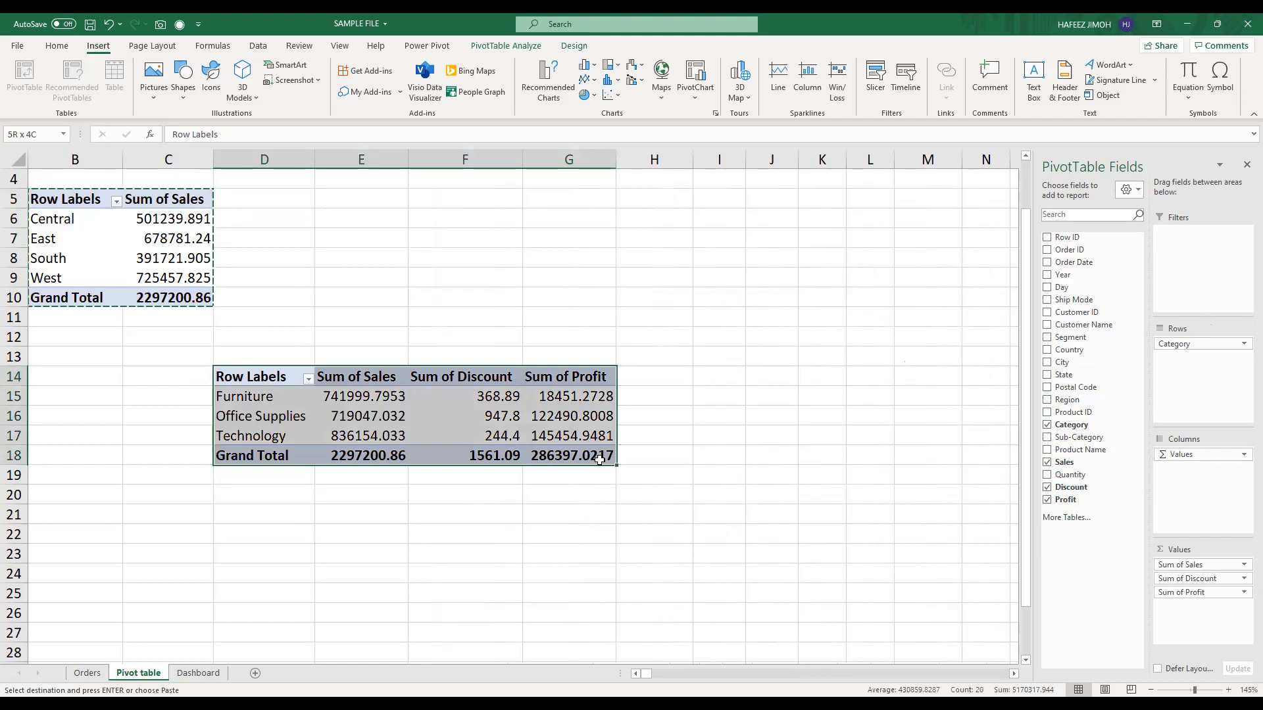
{"action": "key", "text": "ctrl+c"}
{"action": "left_click", "coordinate": [239, 531]}
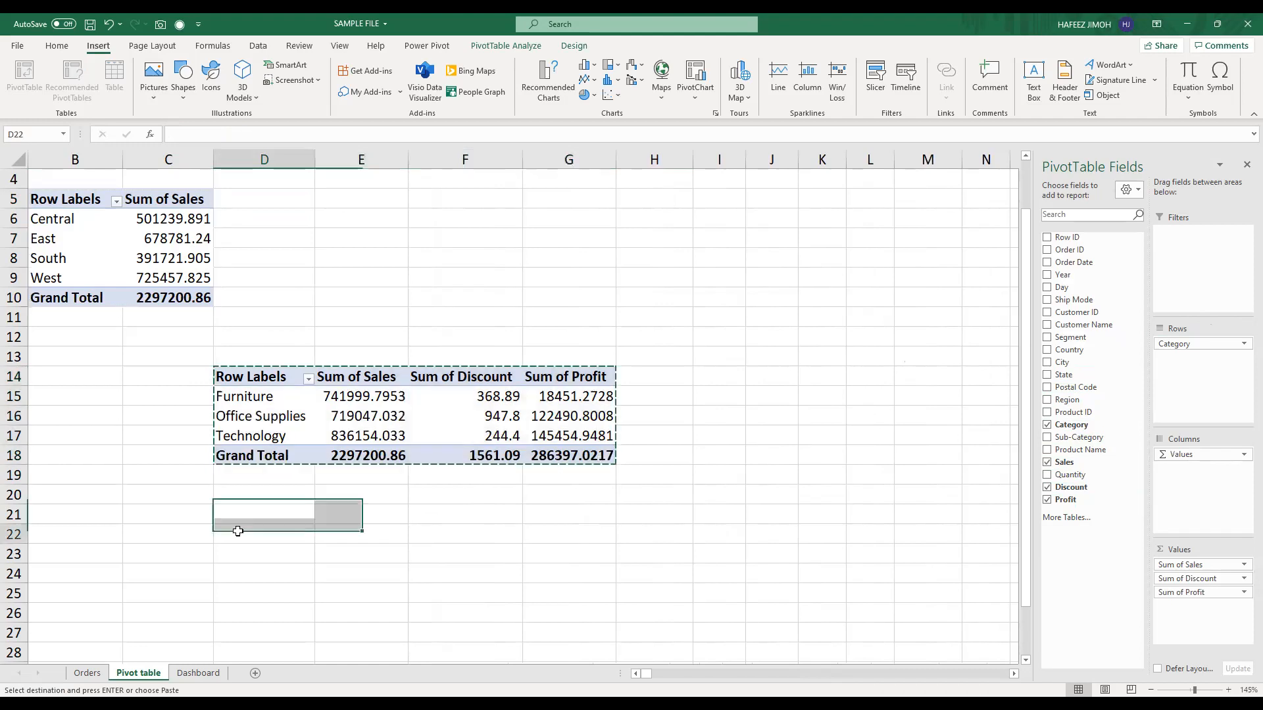
{"action": "key", "text": "ctrl+v"}
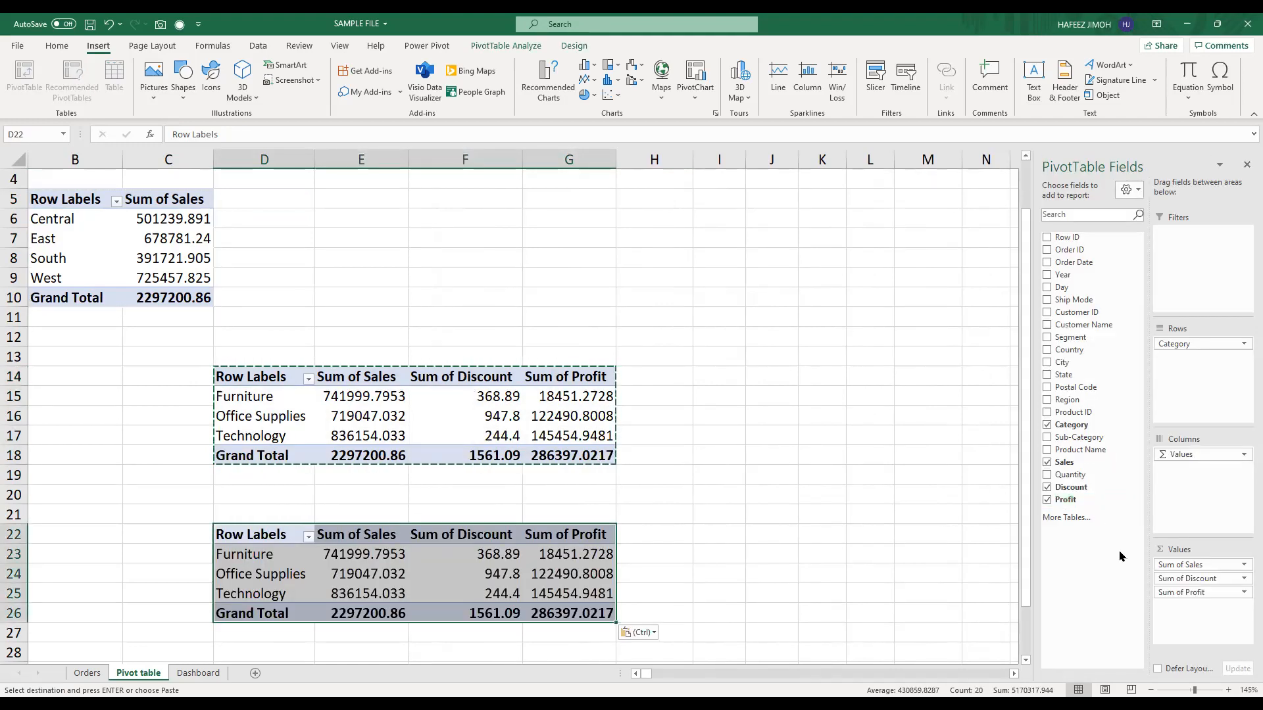
Step: In the pivot table at D22, replace Category with Ship Mode as rows and keep only the sum of Sales as values
{"action": "left_click_drag", "start_coordinate": [1213, 344], "coordinate": [903, 355]}
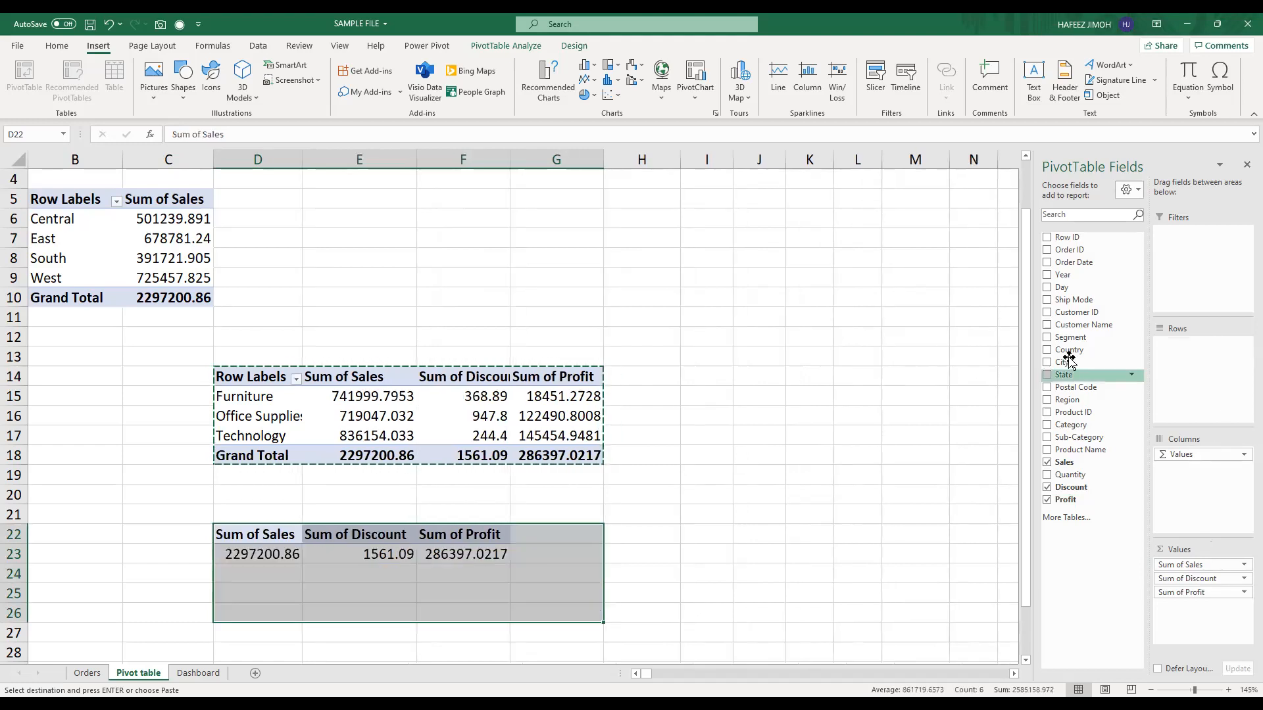
{"action": "left_click_drag", "start_coordinate": [1085, 312], "coordinate": [1224, 363]}
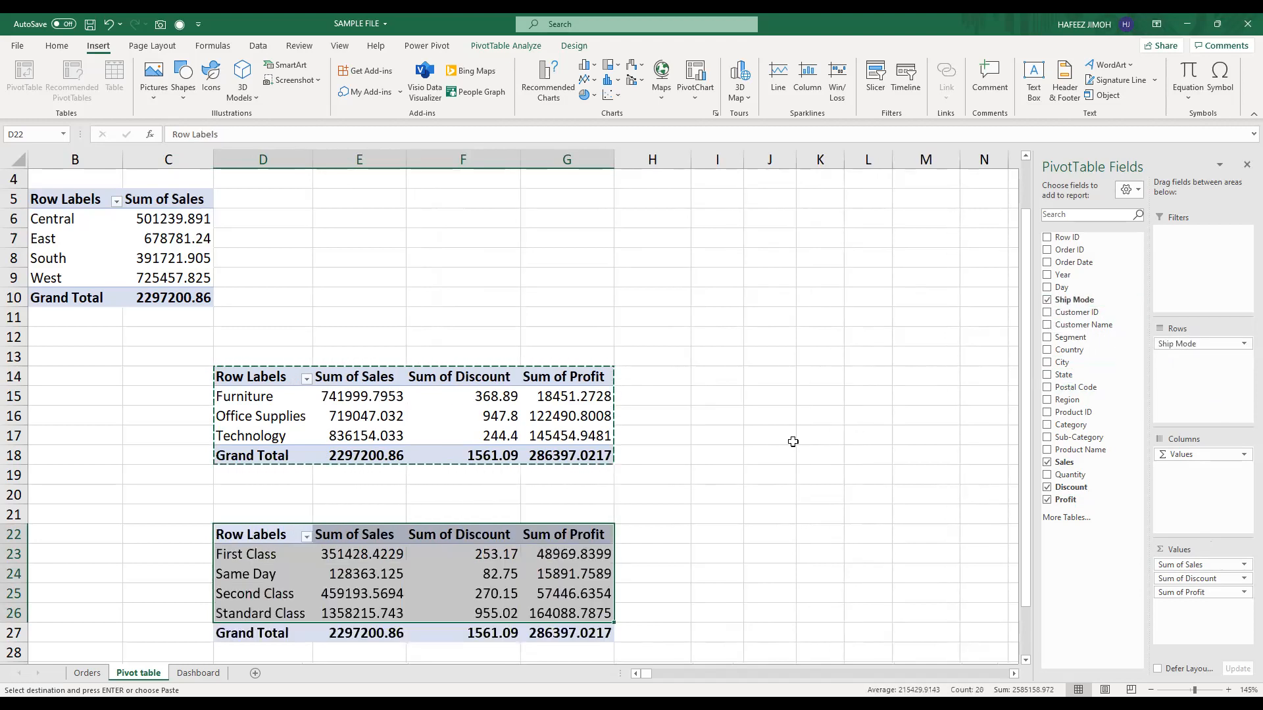
{"action": "scroll", "coordinate": [767, 467], "scroll_direction": "down", "scroll_amount": 1}
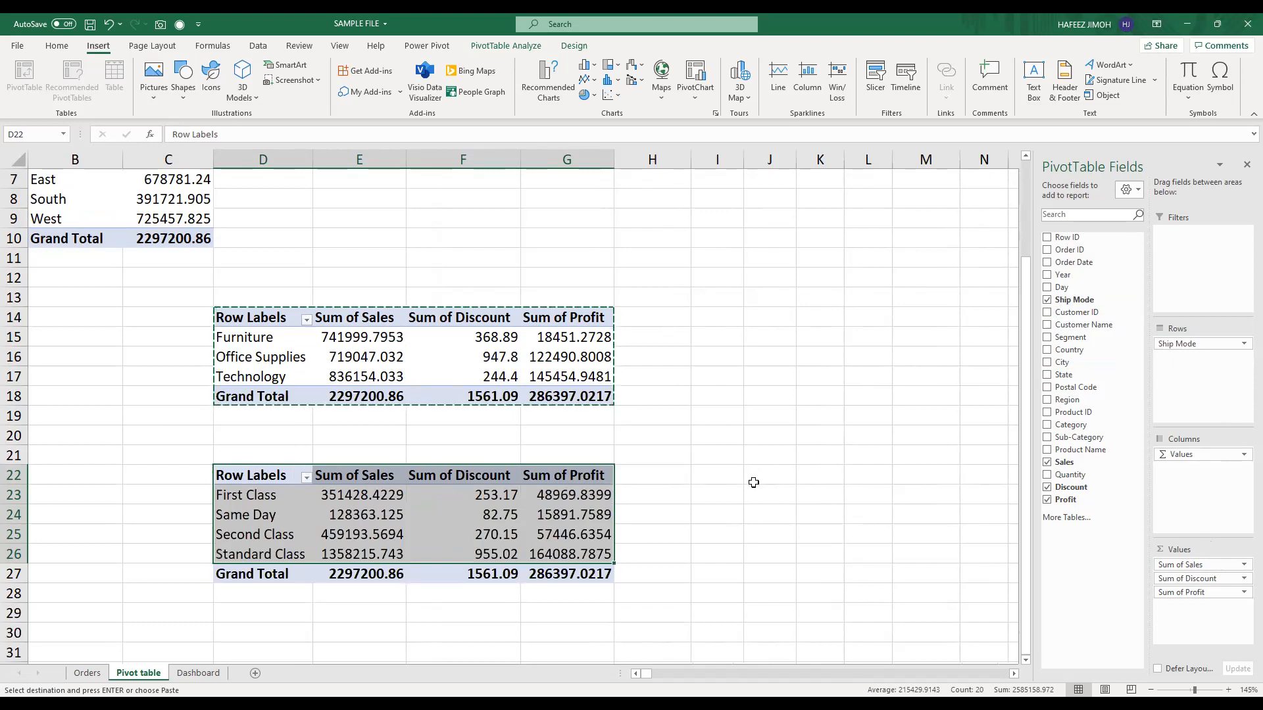
{"action": "scroll", "coordinate": [987, 467], "scroll_direction": "down", "scroll_amount": 1}
{"action": "scroll", "coordinate": [1192, 579], "scroll_direction": "down", "scroll_amount": 1}
{"action": "left_click_drag", "start_coordinate": [1192, 579], "coordinate": [1043, 579]}
{"action": "left_click_drag", "start_coordinate": [1175, 584], "coordinate": [1046, 574]}
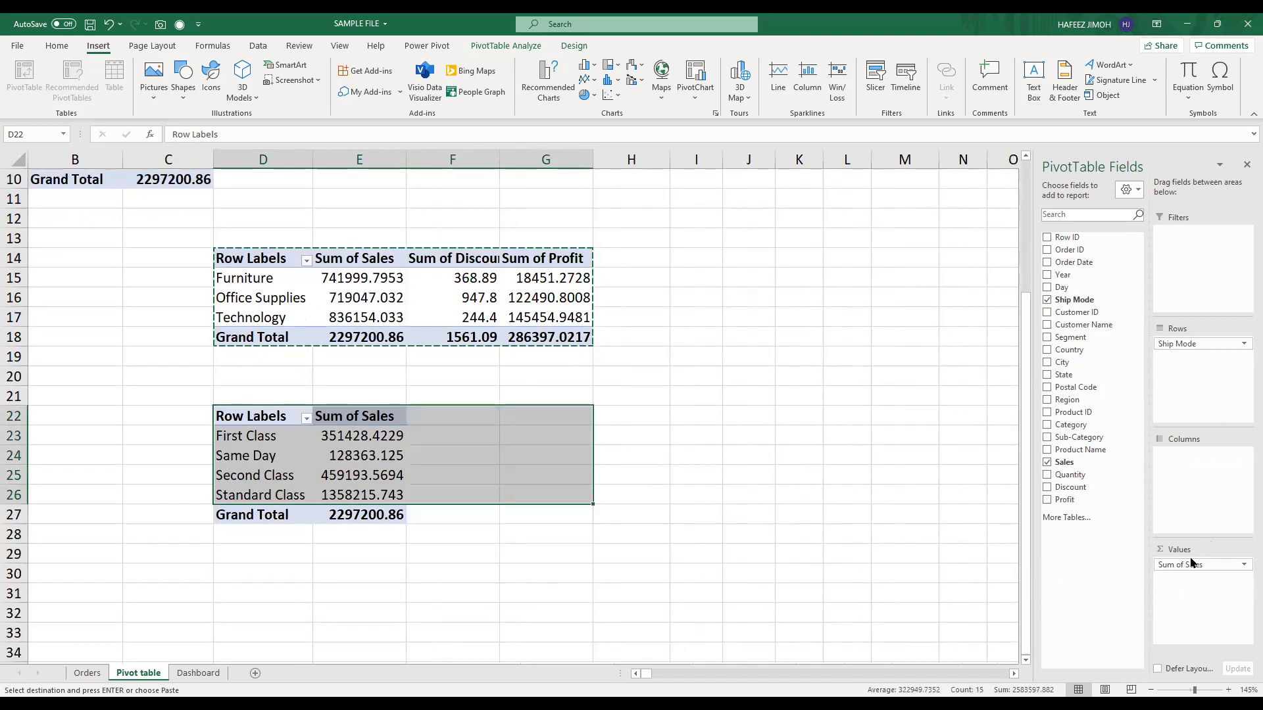
{"action": "left_click", "coordinate": [784, 554]}
{"action": "left_click", "coordinate": [454, 475]}
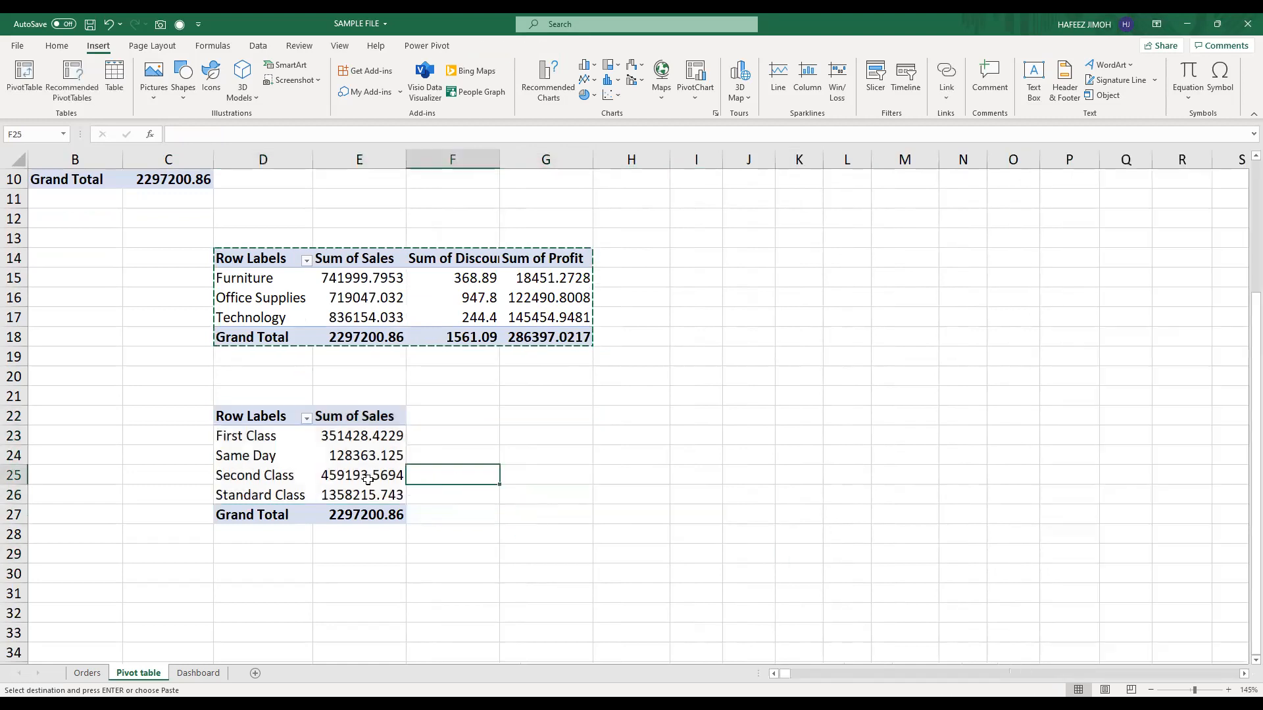
{"action": "left_click", "coordinate": [367, 478]}
Step: Move the region pivot table from B5 to D5, above the category pivot table
{"action": "left_click", "coordinate": [404, 303]}
{"action": "scroll", "coordinate": [411, 304], "scroll_direction": "up", "scroll_amount": 3}
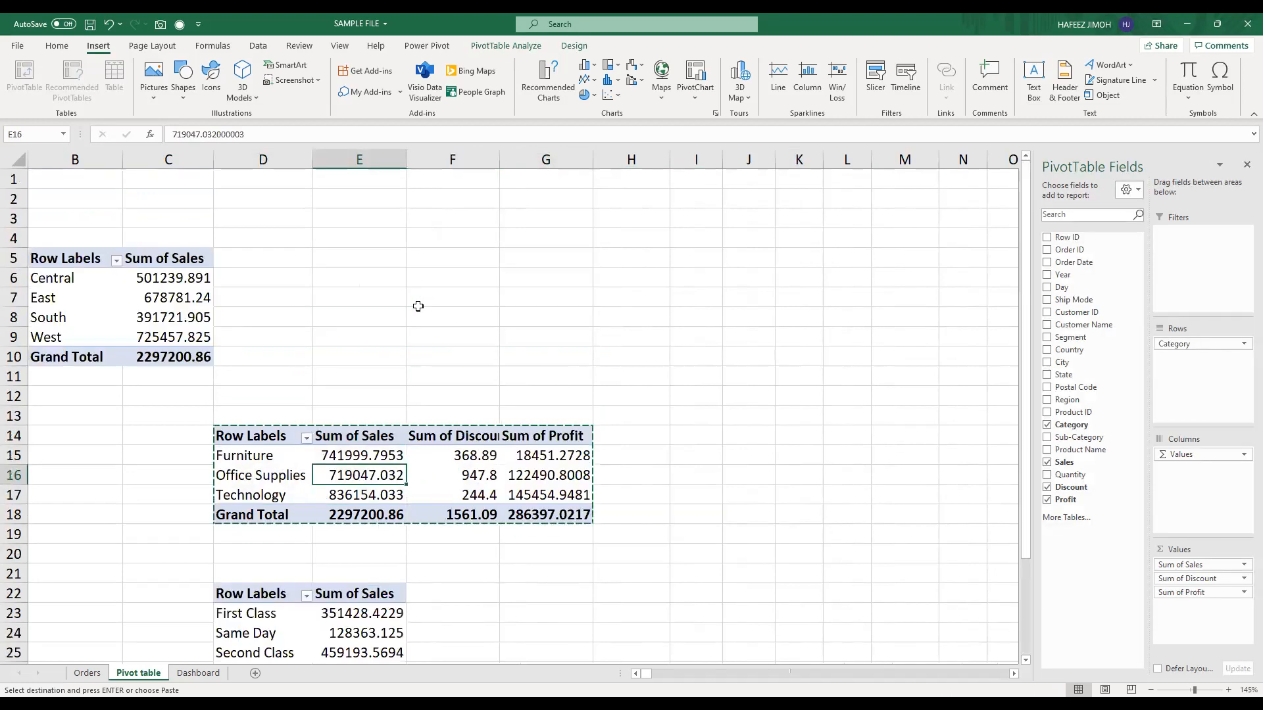
{"action": "left_click_drag", "start_coordinate": [73, 260], "coordinate": [155, 349]}
{"action": "key", "text": "ctrl+c"}
{"action": "left_click", "coordinate": [284, 256]}
{"action": "key", "text": "ctrl+v"}
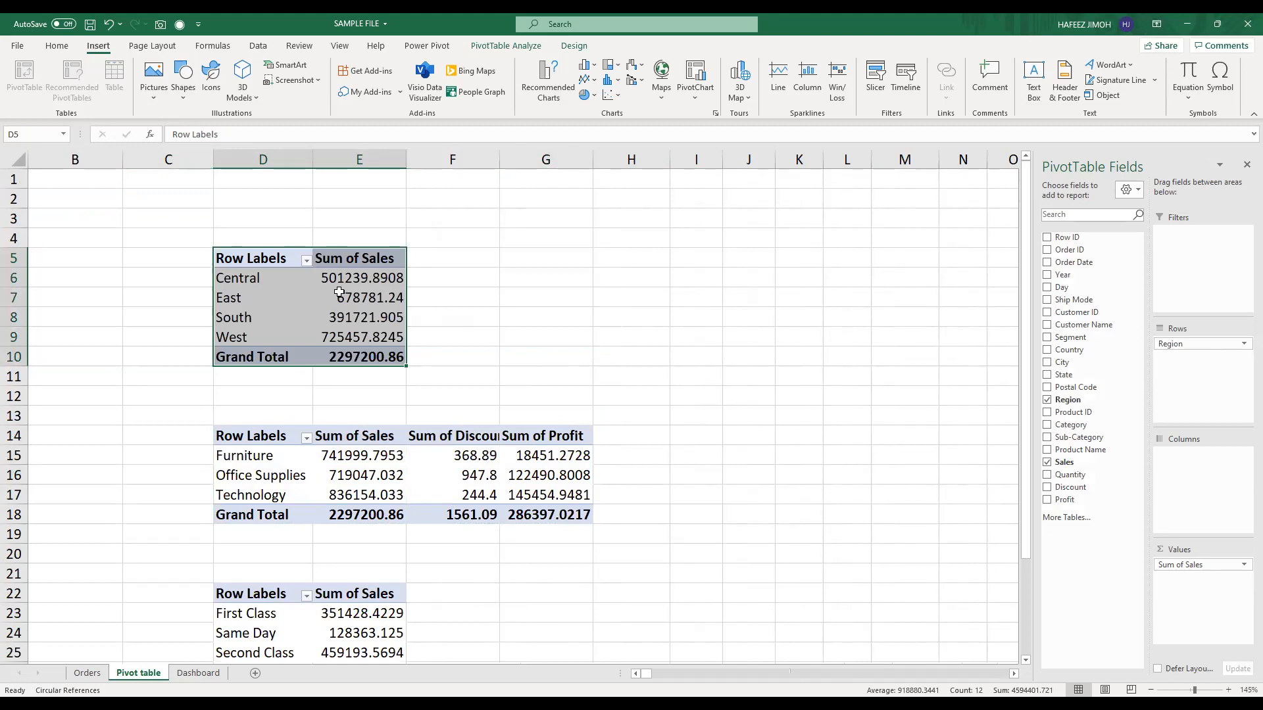
Step: Add a Year slicer for the region pivot table, place it beside the table from cell B5, and shrink it to fit its year buttons
{"action": "right_click", "coordinate": [1103, 277]}
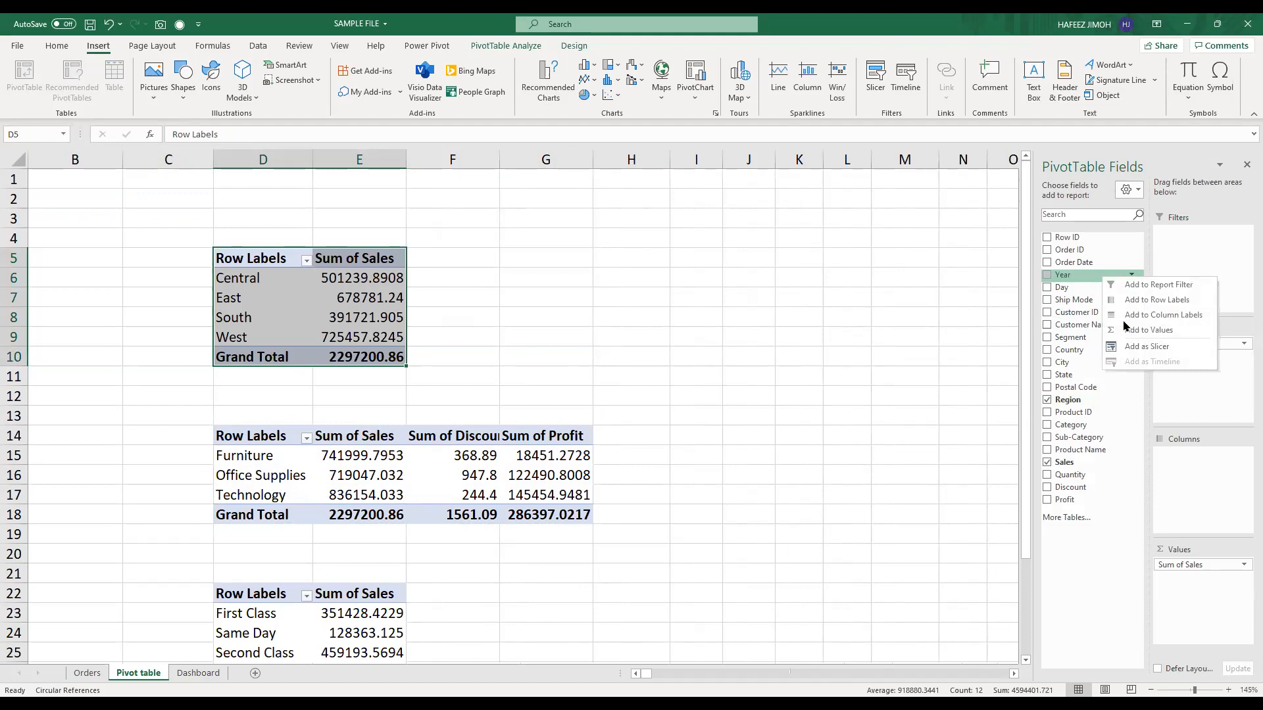
{"action": "left_click", "coordinate": [1136, 352]}
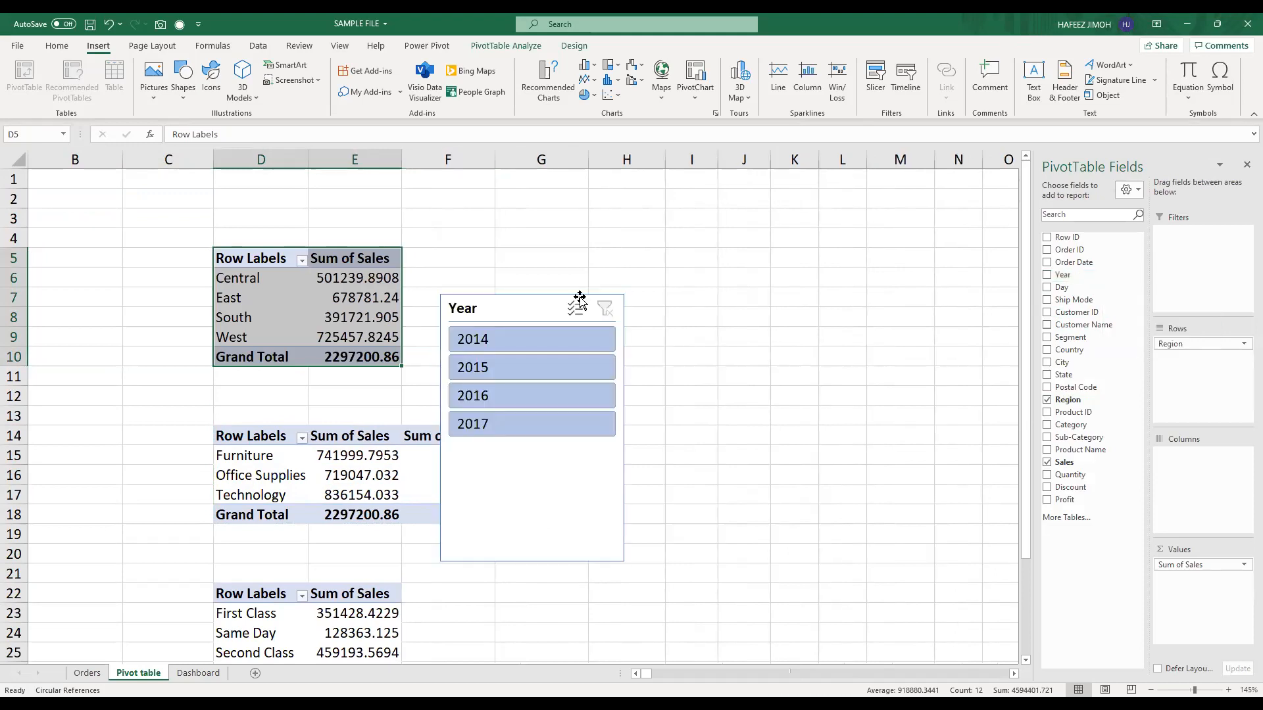
{"action": "left_click_drag", "start_coordinate": [524, 304], "coordinate": [111, 264]}
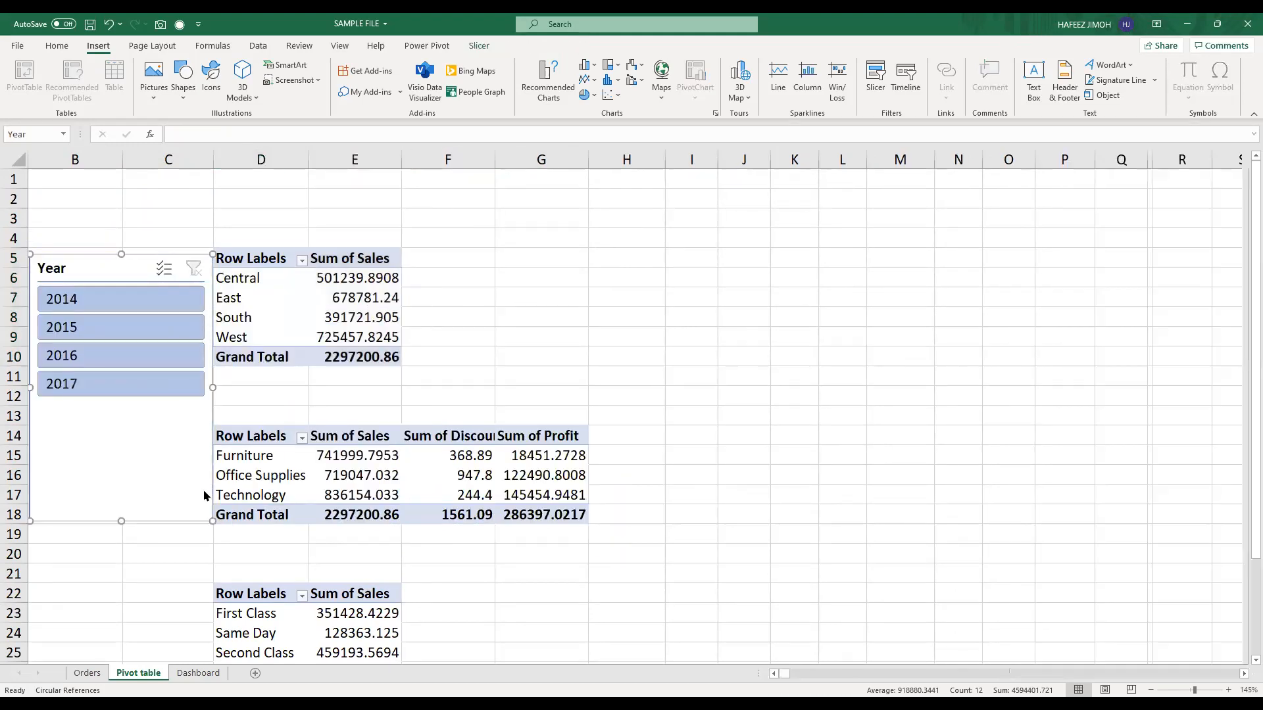
{"action": "left_click_drag", "start_coordinate": [213, 520], "coordinate": [144, 411]}
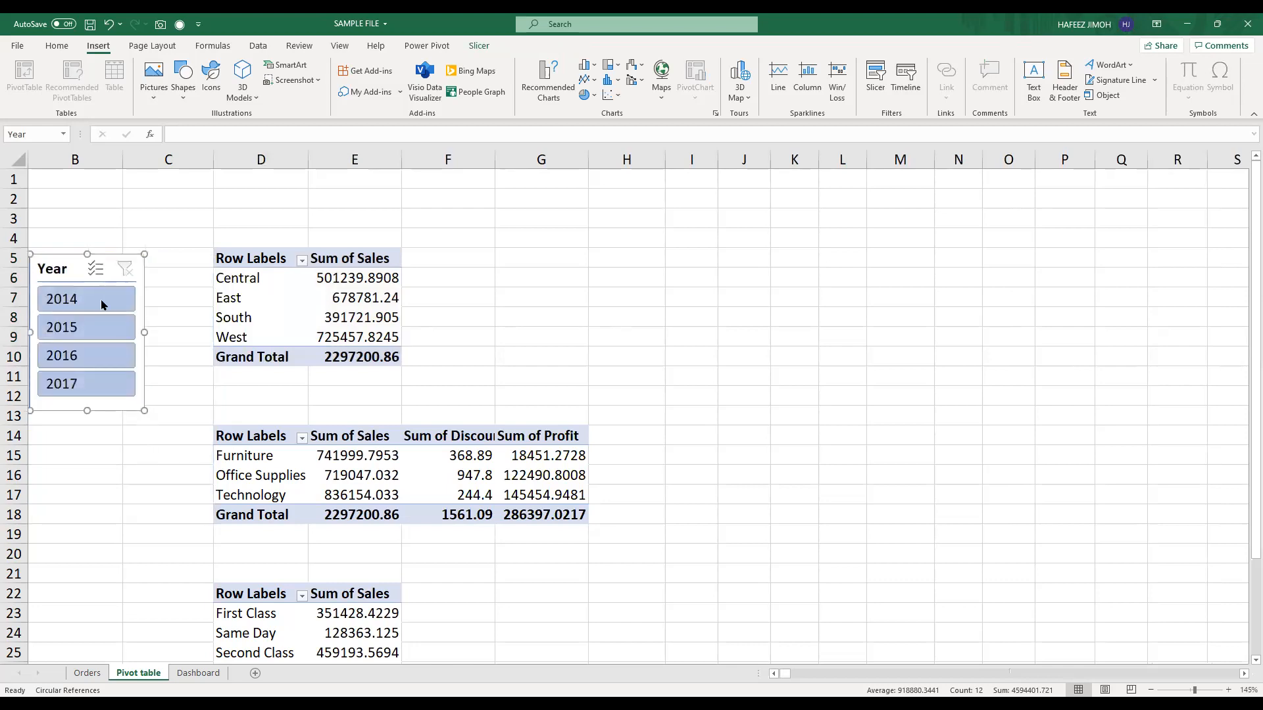
Step: Rename the region pivot table as RegionPT
{"action": "left_click_drag", "start_coordinate": [247, 253], "coordinate": [348, 333]}
{"action": "left_click", "coordinate": [348, 332]}
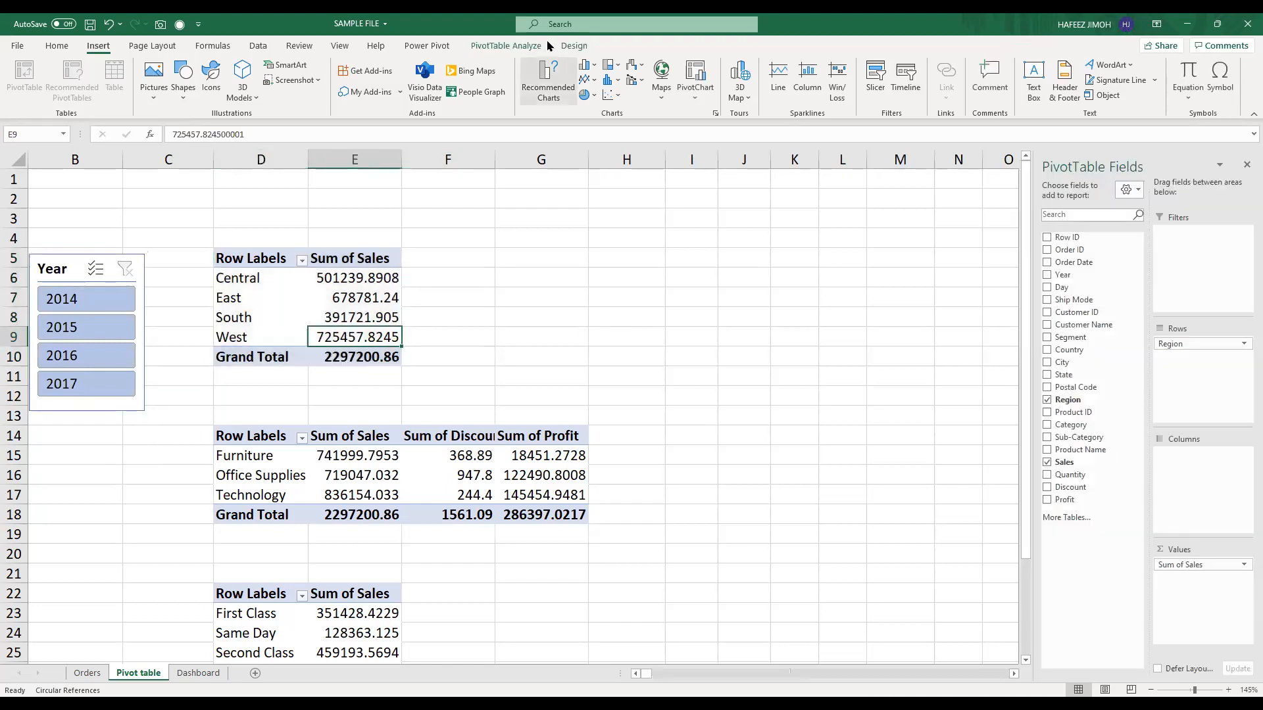
{"action": "left_click", "coordinate": [527, 46]}
{"action": "left_click_drag", "start_coordinate": [59, 83], "coordinate": [5, 96]}
{"action": "double_click", "coordinate": [63, 81]}
{"action": "type", "text": "RegionPT"}
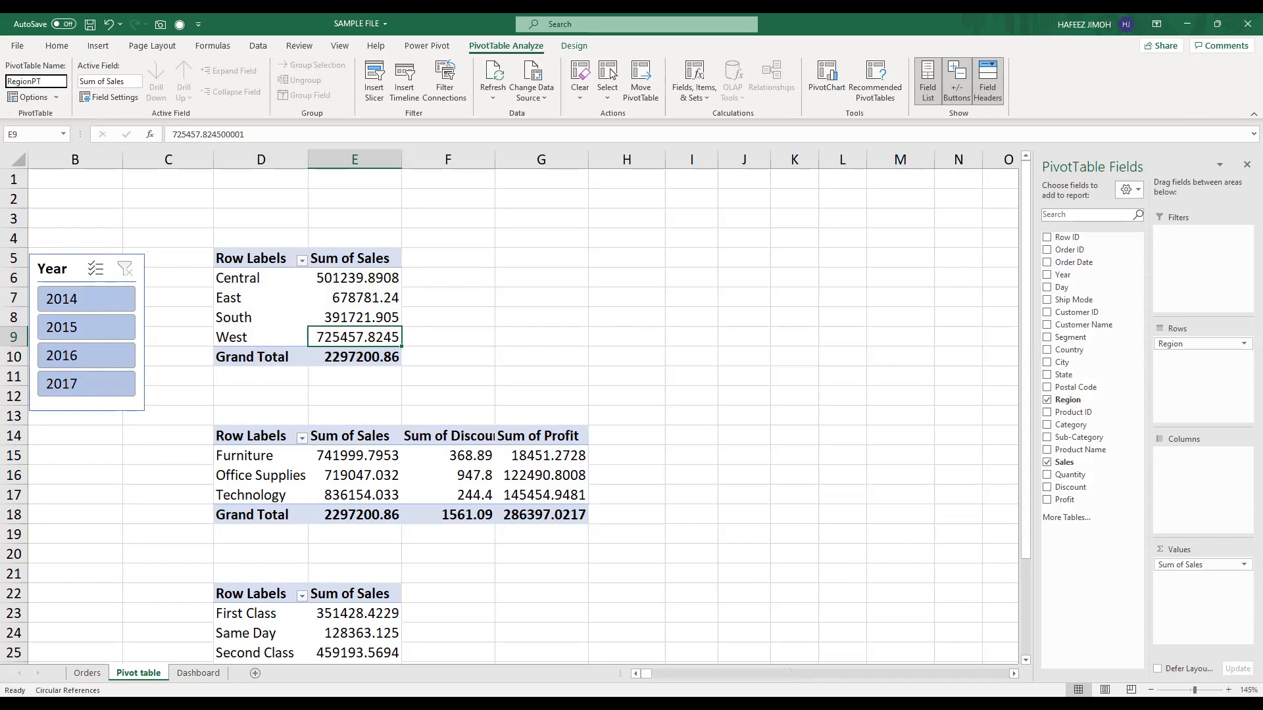
{"action": "key", "text": "Return"}
Step: Rename the category pivot table as CategoryPT
{"action": "left_click_drag", "start_coordinate": [250, 436], "coordinate": [536, 516]}
{"action": "left_click", "coordinate": [530, 503]}
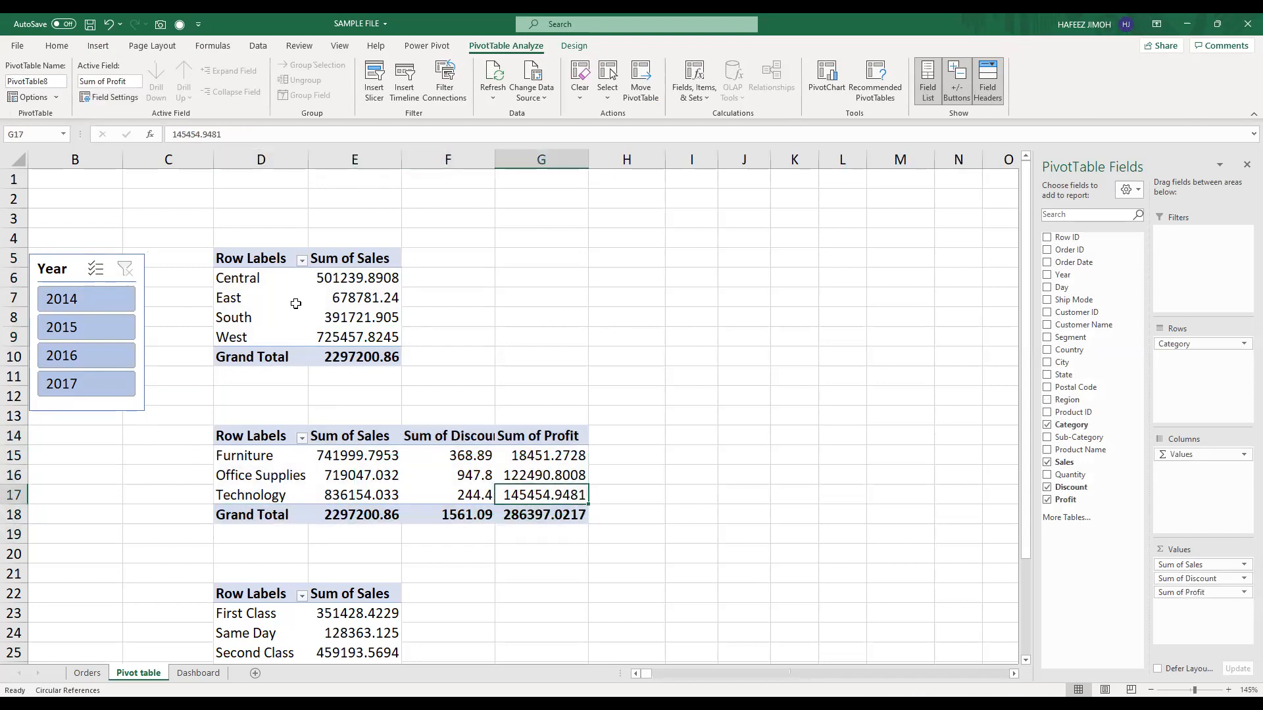
{"action": "double_click", "coordinate": [62, 80]}
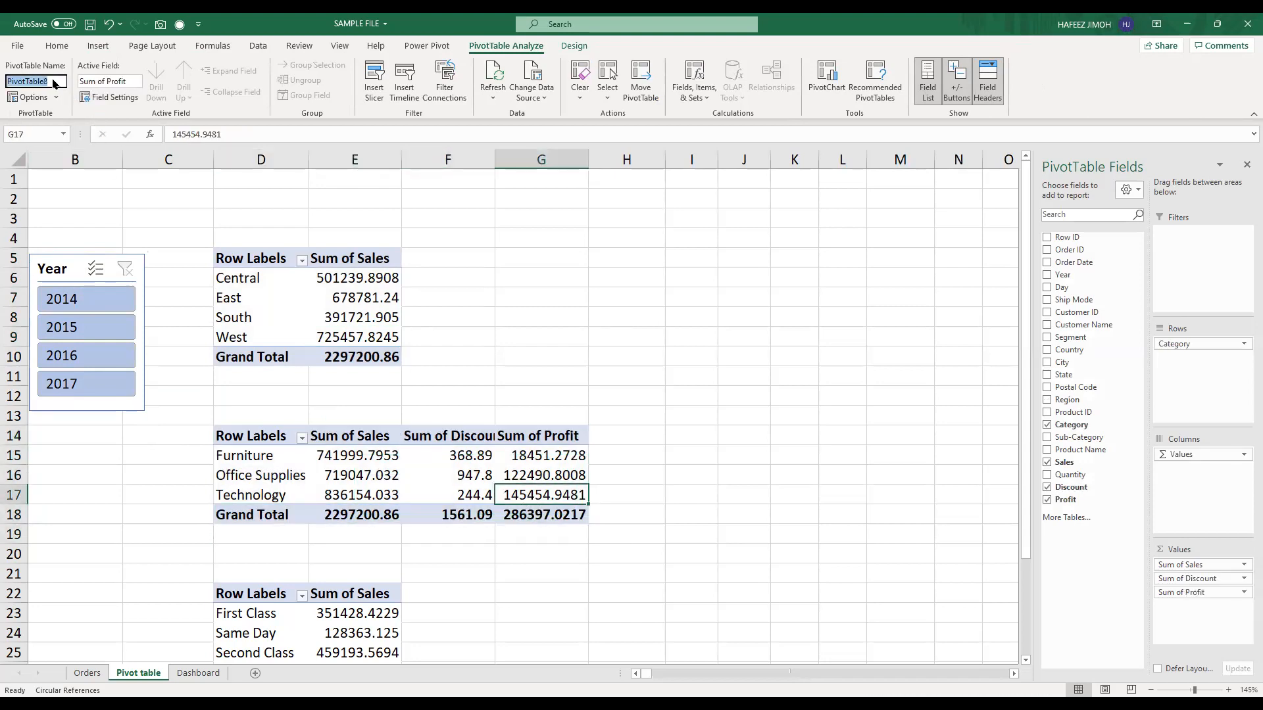
{"action": "type", "text": "CategoryPT"}
{"action": "key", "text": "Return"}
Step: Check the PivotTable names of the region, category and ship mode tables, ending with the ship mode table selected
{"action": "scroll", "coordinate": [294, 596], "scroll_direction": "down", "scroll_amount": 1}
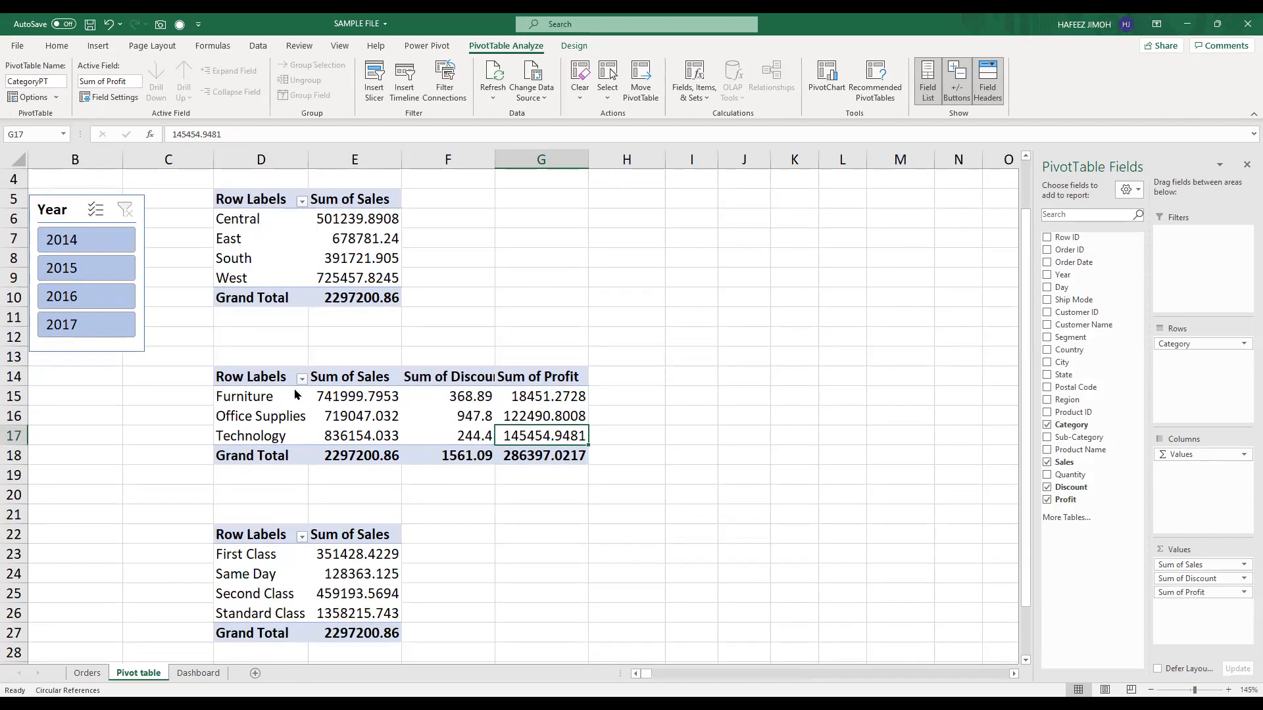
{"action": "left_click", "coordinate": [284, 191]}
{"action": "left_click", "coordinate": [285, 219]}
{"action": "left_click", "coordinate": [299, 567]}
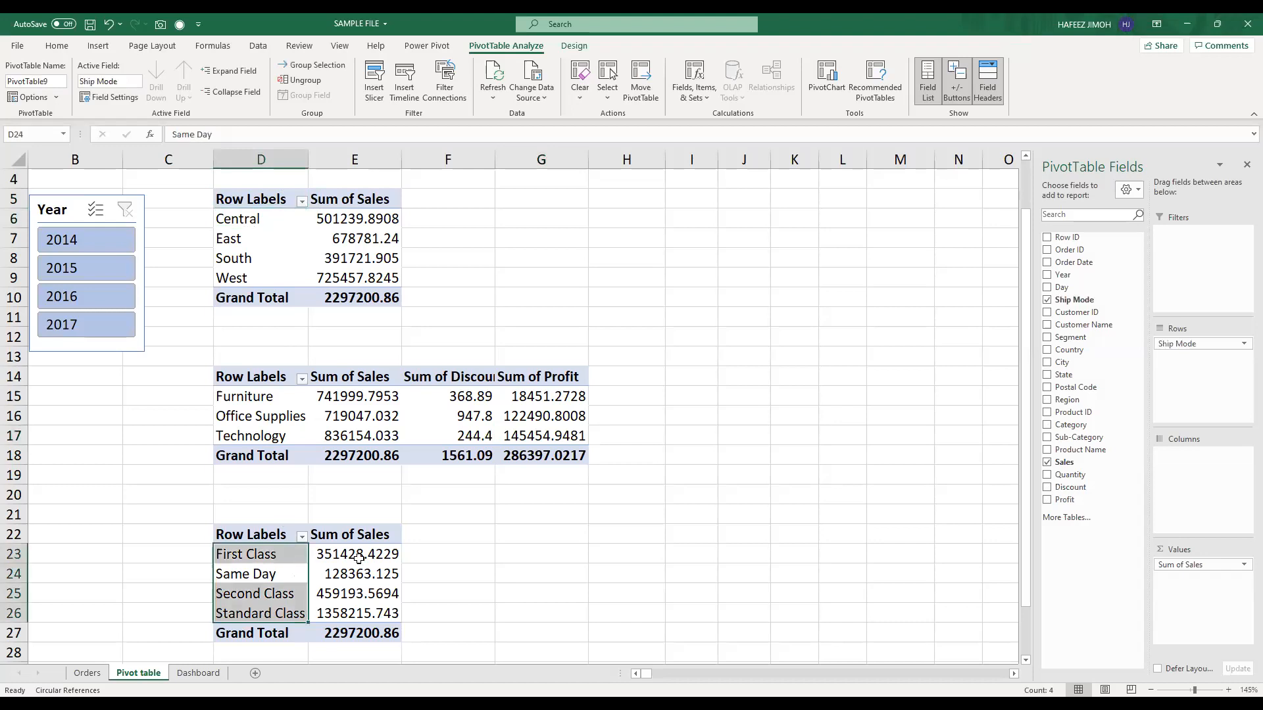
{"action": "left_click", "coordinate": [342, 613]}
{"action": "left_click", "coordinate": [381, 424]}
{"action": "left_click", "coordinate": [298, 613]}
{"action": "left_click", "coordinate": [362, 455]}
{"action": "left_click", "coordinate": [365, 278]}
{"action": "left_click", "coordinate": [341, 574]}
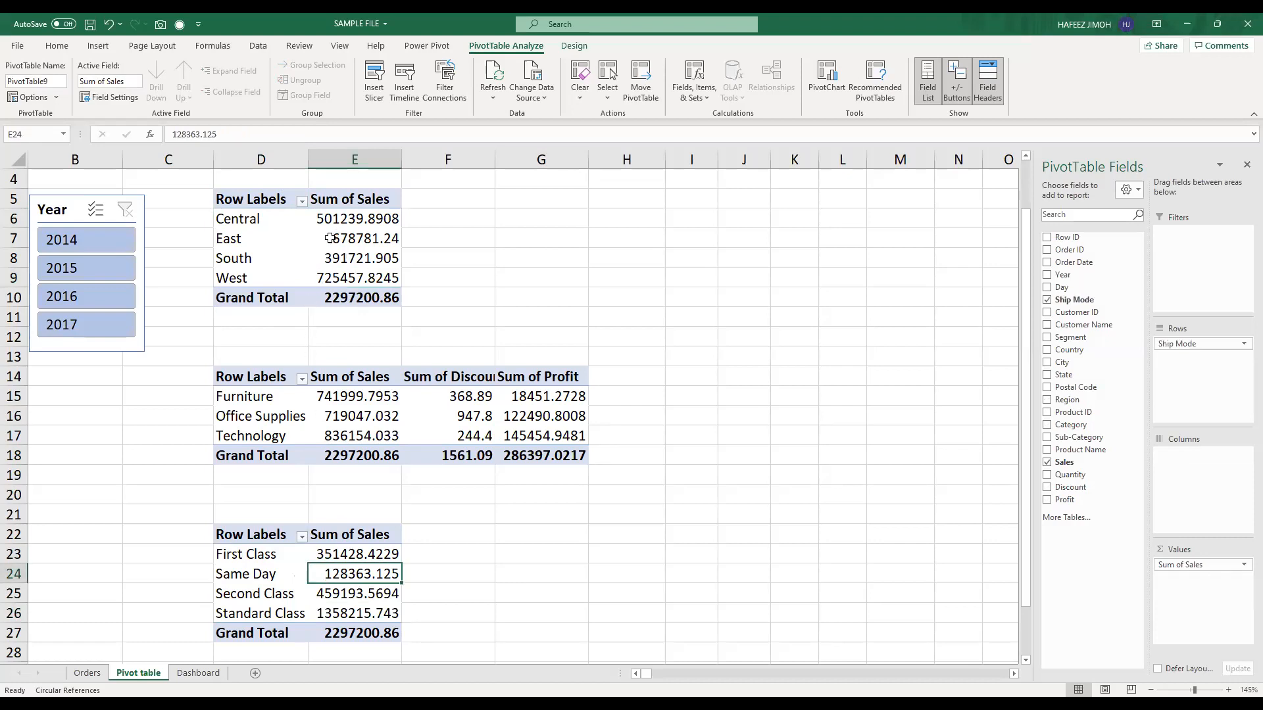
{"action": "left_click", "coordinate": [310, 292]}
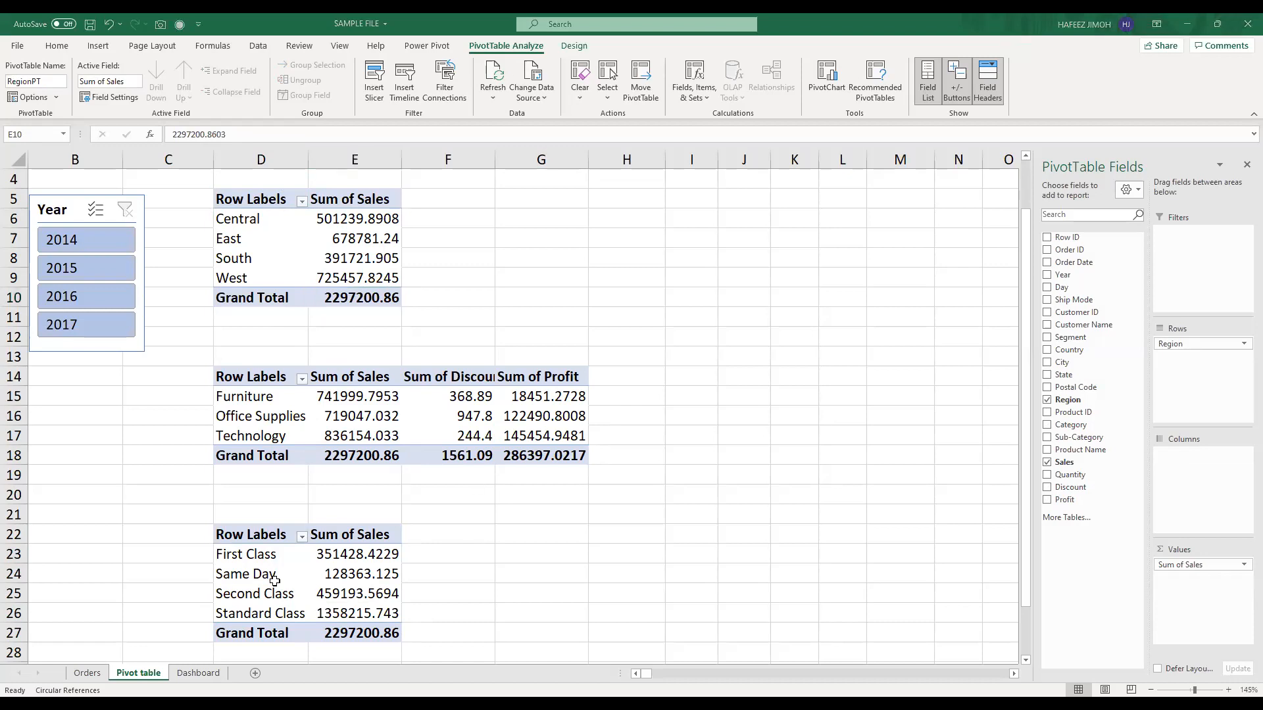
{"action": "left_click", "coordinate": [275, 580]}
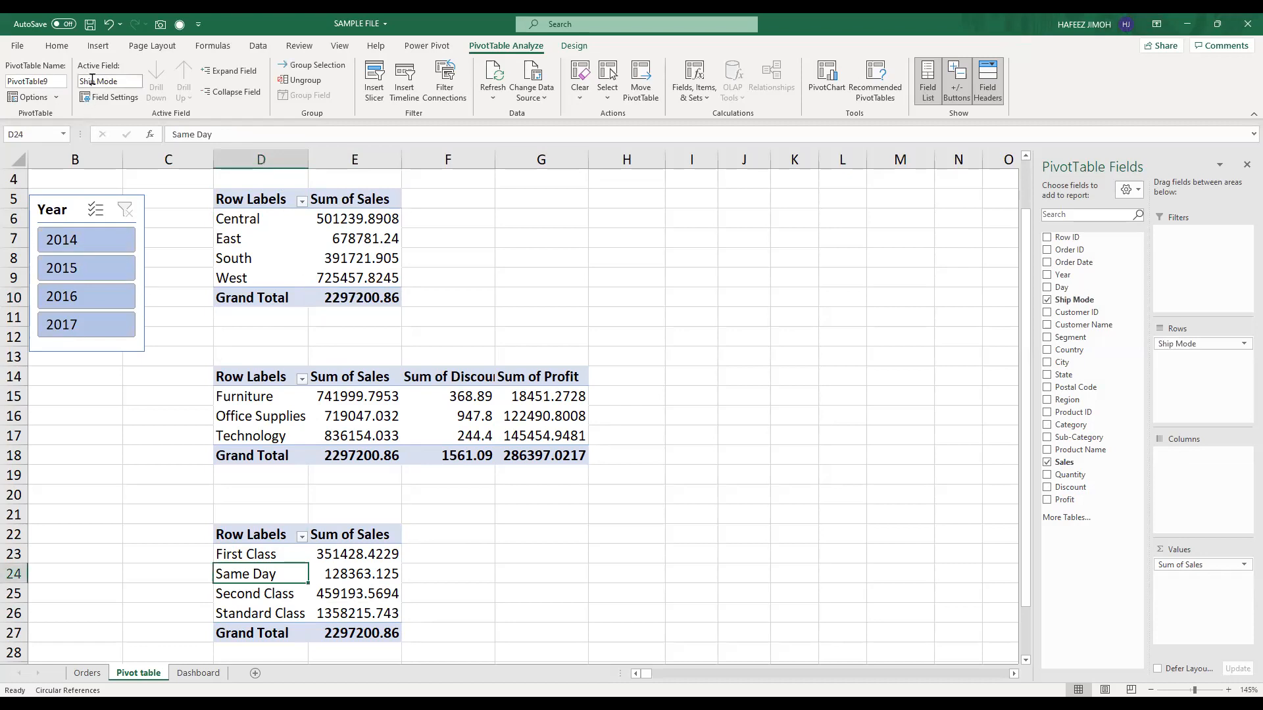
Step: Rename the ship mode pivot table as ShipmodePT
{"action": "left_click", "coordinate": [62, 80]}
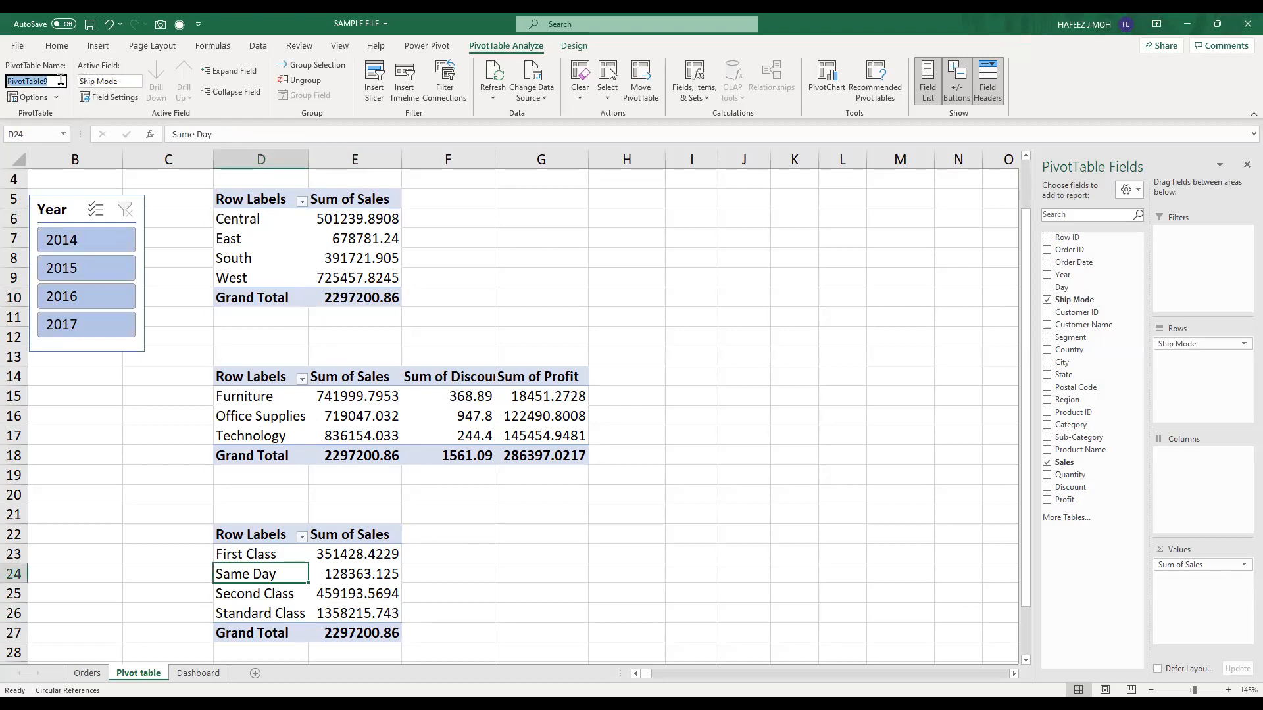
{"action": "type", "text": "ShipmodePT"}
{"action": "key", "text": "Return"}
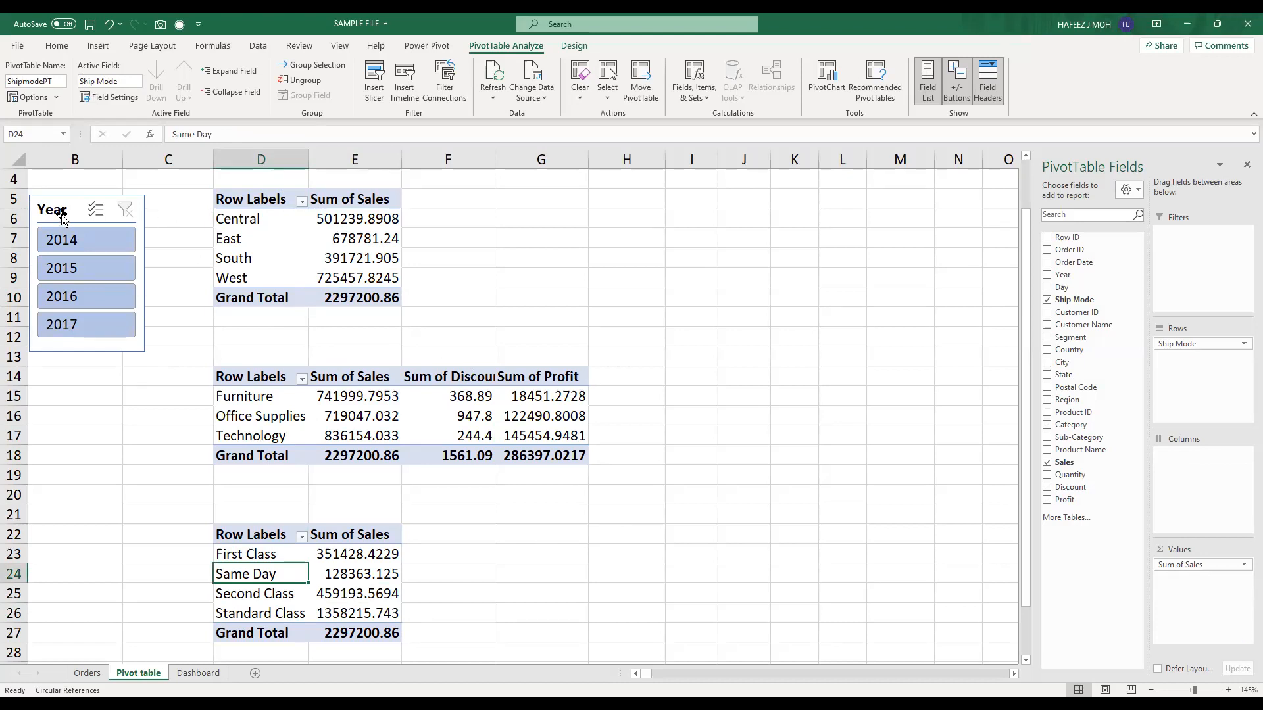
Step: Switch the Year slicer through 2014 to 2017, ending on 2015, to examine which pivot tables it filters
{"action": "left_click", "coordinate": [85, 239]}
{"action": "left_click", "coordinate": [86, 268]}
{"action": "left_click", "coordinate": [88, 297]}
{"action": "left_click", "coordinate": [89, 325]}
{"action": "left_click", "coordinate": [95, 240]}
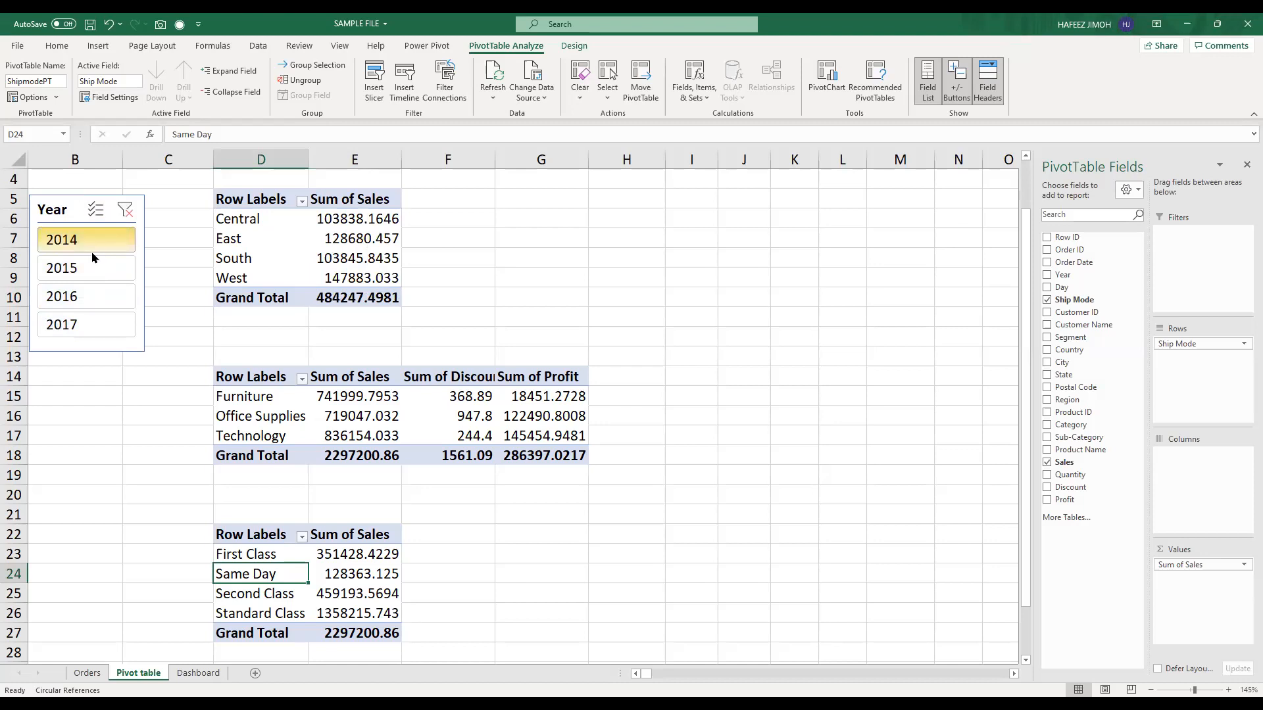
{"action": "left_click", "coordinate": [89, 275]}
{"action": "left_click", "coordinate": [97, 300]}
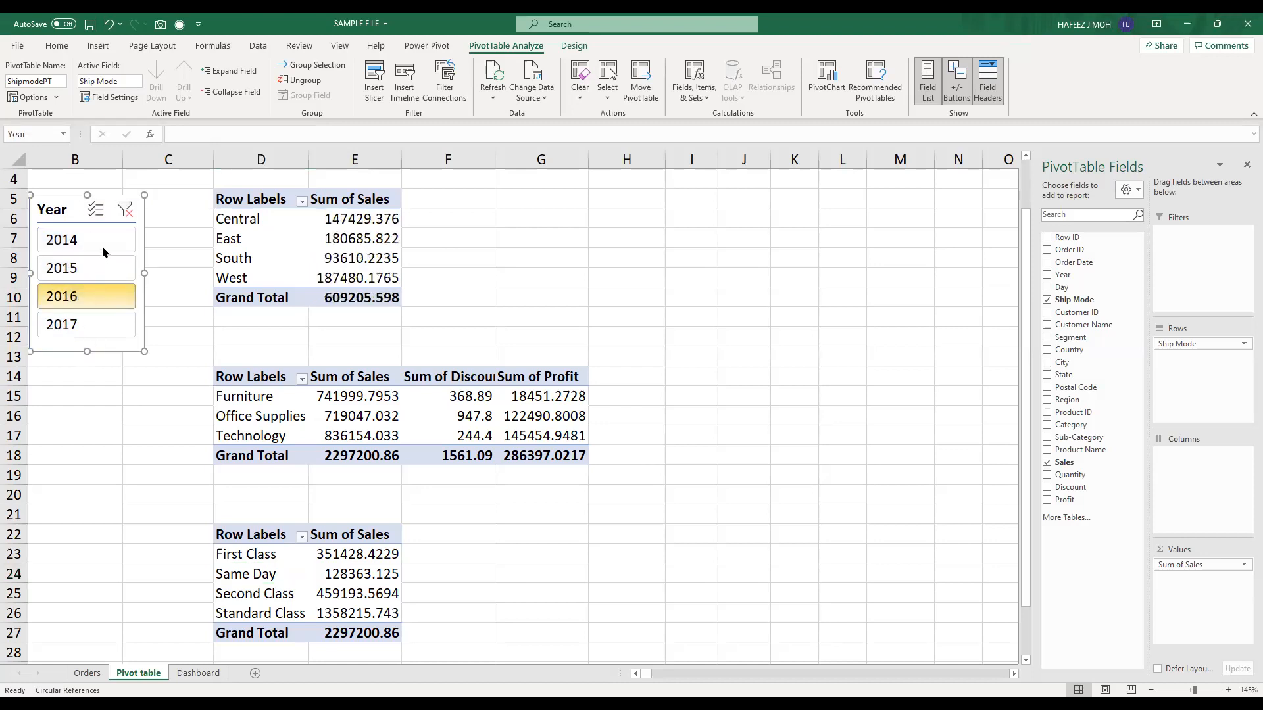
{"action": "left_click", "coordinate": [92, 270]}
{"action": "left_click", "coordinate": [87, 322]}
{"action": "left_click", "coordinate": [97, 300]}
{"action": "left_click", "coordinate": [104, 275]}
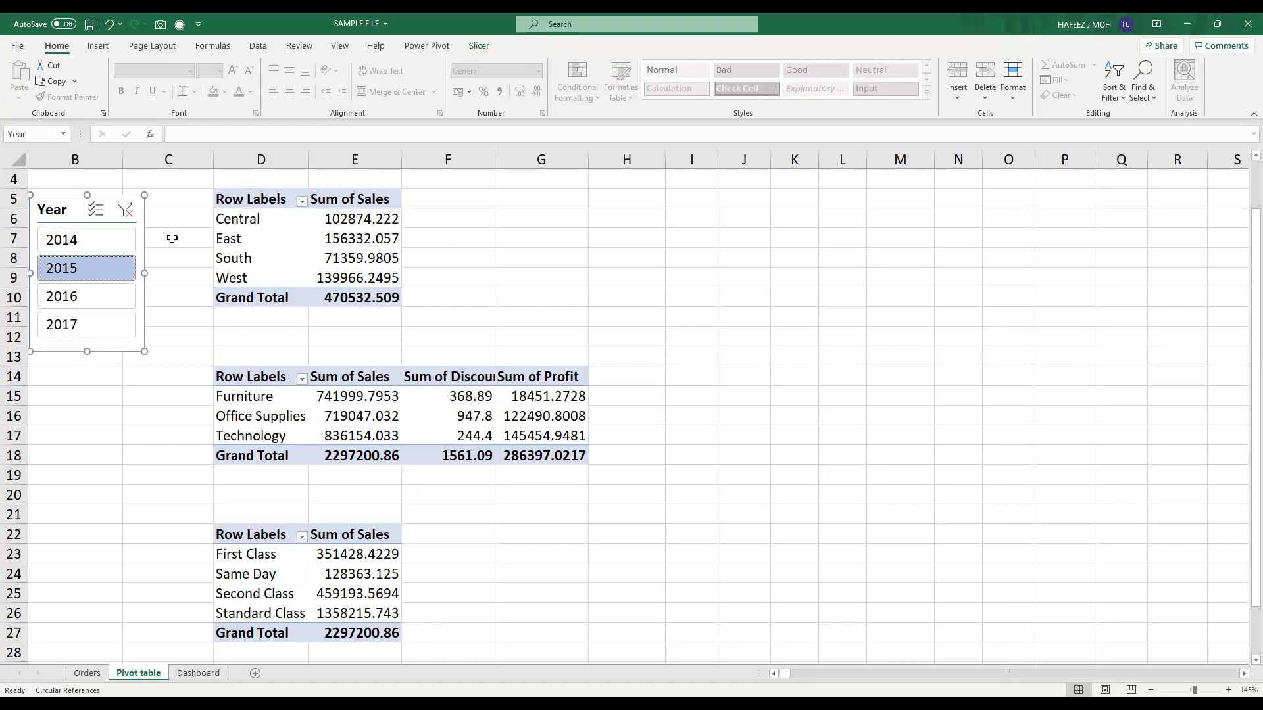
Step: Connect the Year slicer to the CategoryPT and ShipmodePT pivot tables through its report connections
{"action": "left_click", "coordinate": [478, 46]}
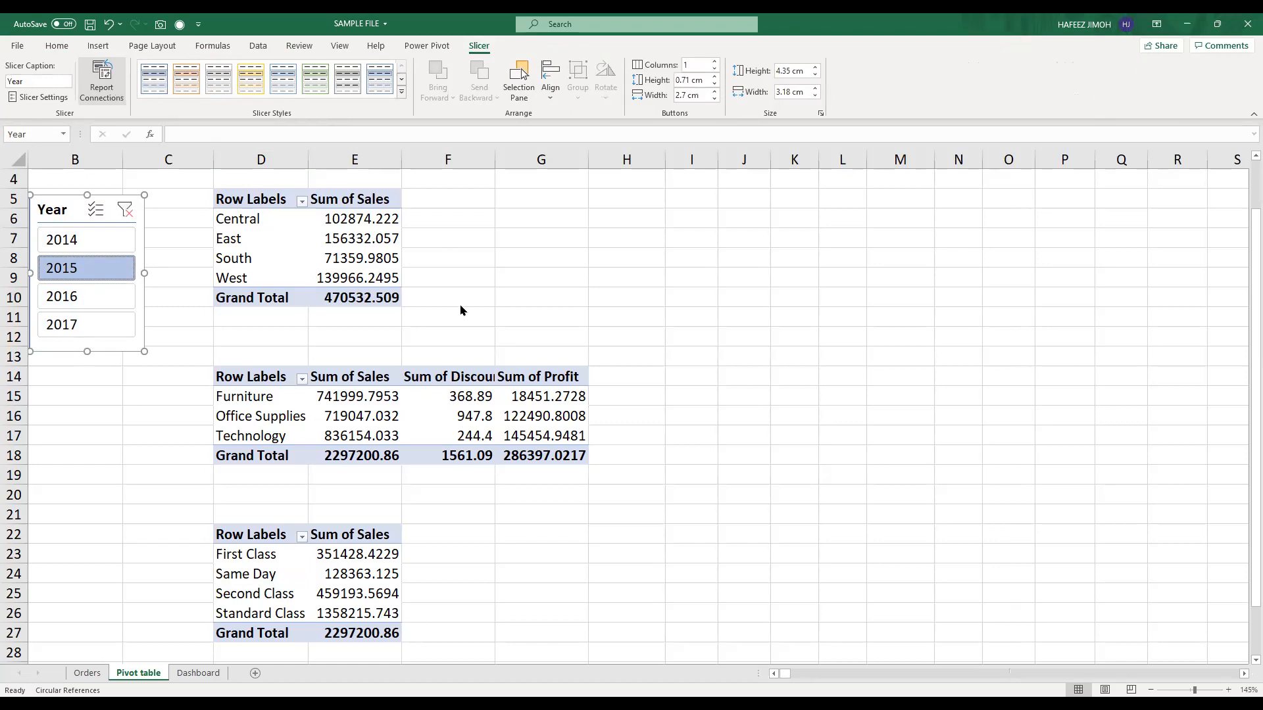
{"action": "left_click", "coordinate": [304, 333]}
{"action": "left_click", "coordinate": [304, 360]}
{"action": "left_click", "coordinate": [465, 393]}
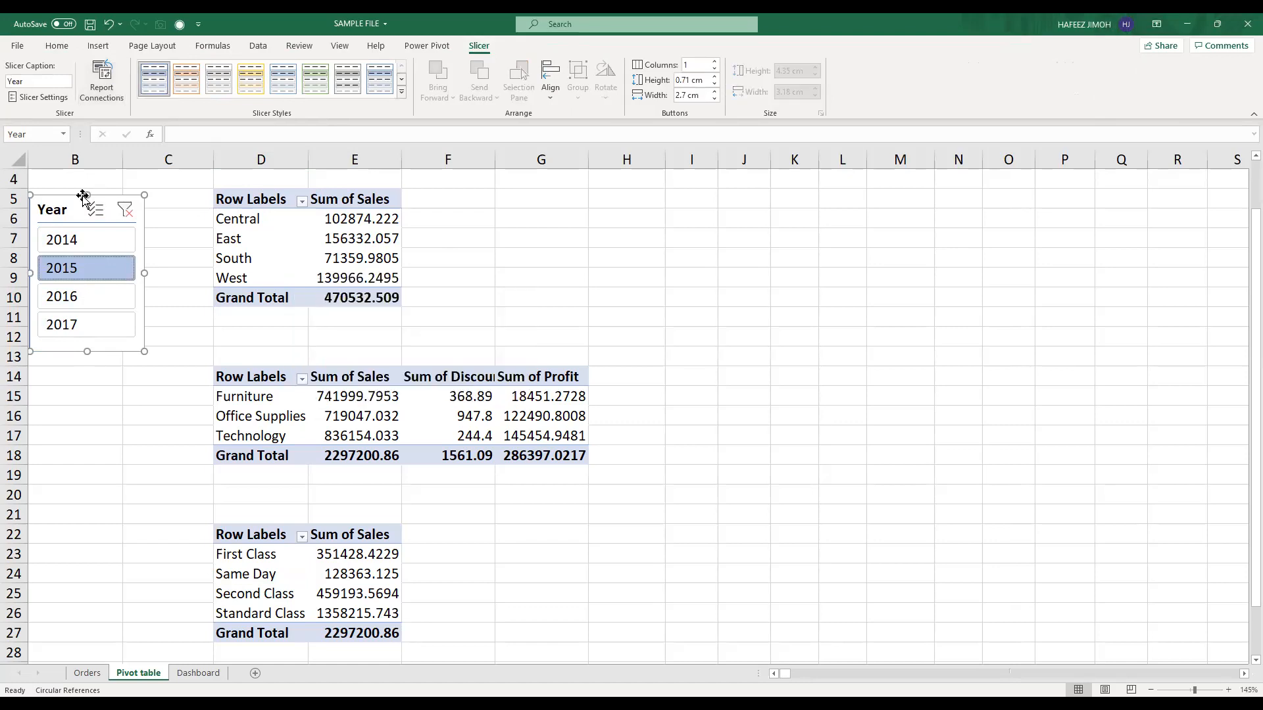
Step: Filter by different years with the Year slicer, ending on 2014, to compare the three pivot tables
{"action": "left_click", "coordinate": [92, 240]}
{"action": "left_click", "coordinate": [92, 297]}
{"action": "left_click", "coordinate": [97, 325]}
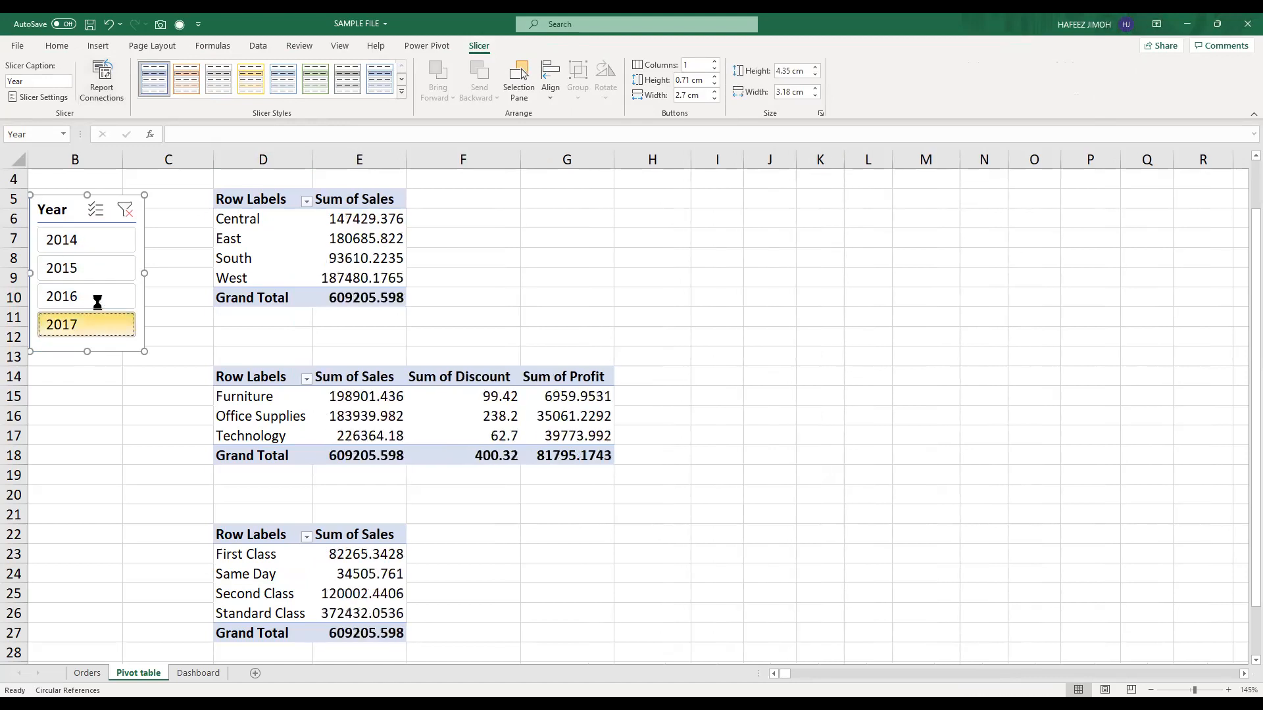
{"action": "left_click", "coordinate": [99, 297]}
{"action": "left_click", "coordinate": [99, 240]}
Step: Disconnect RegionPT from the Year slicer in its report connections
{"action": "left_click", "coordinate": [324, 227]}
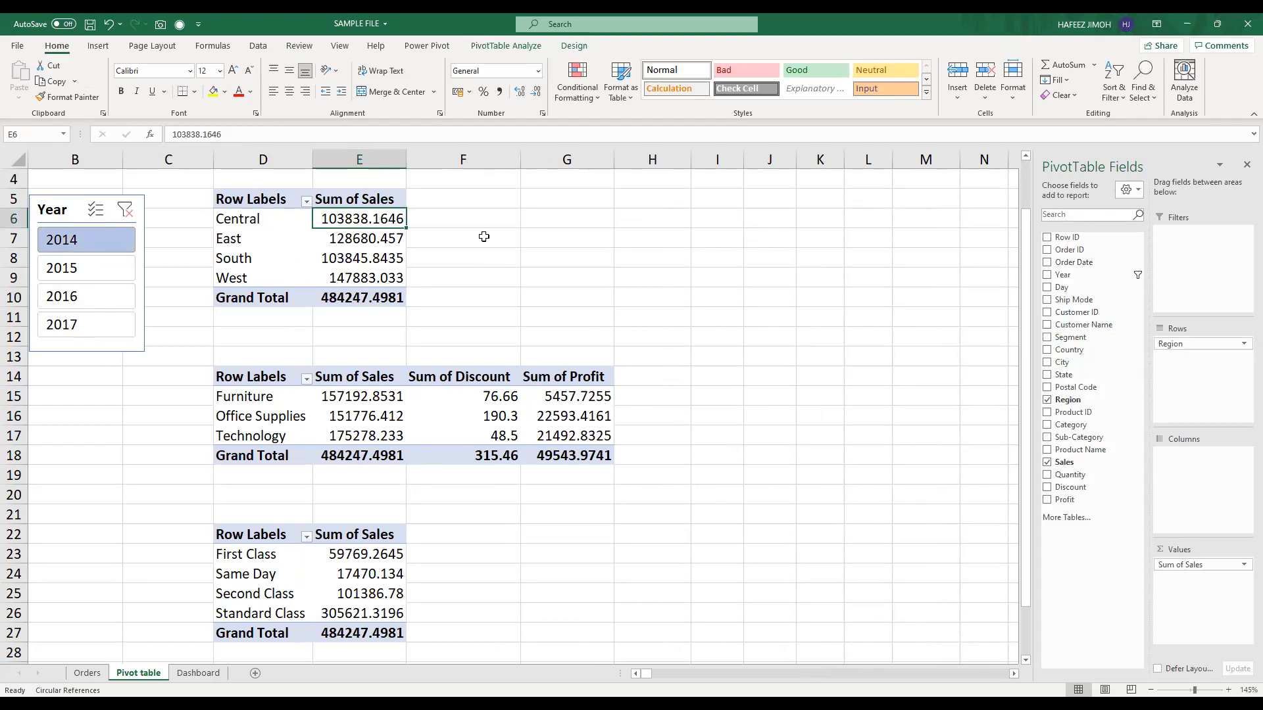
{"action": "left_click", "coordinate": [539, 55]}
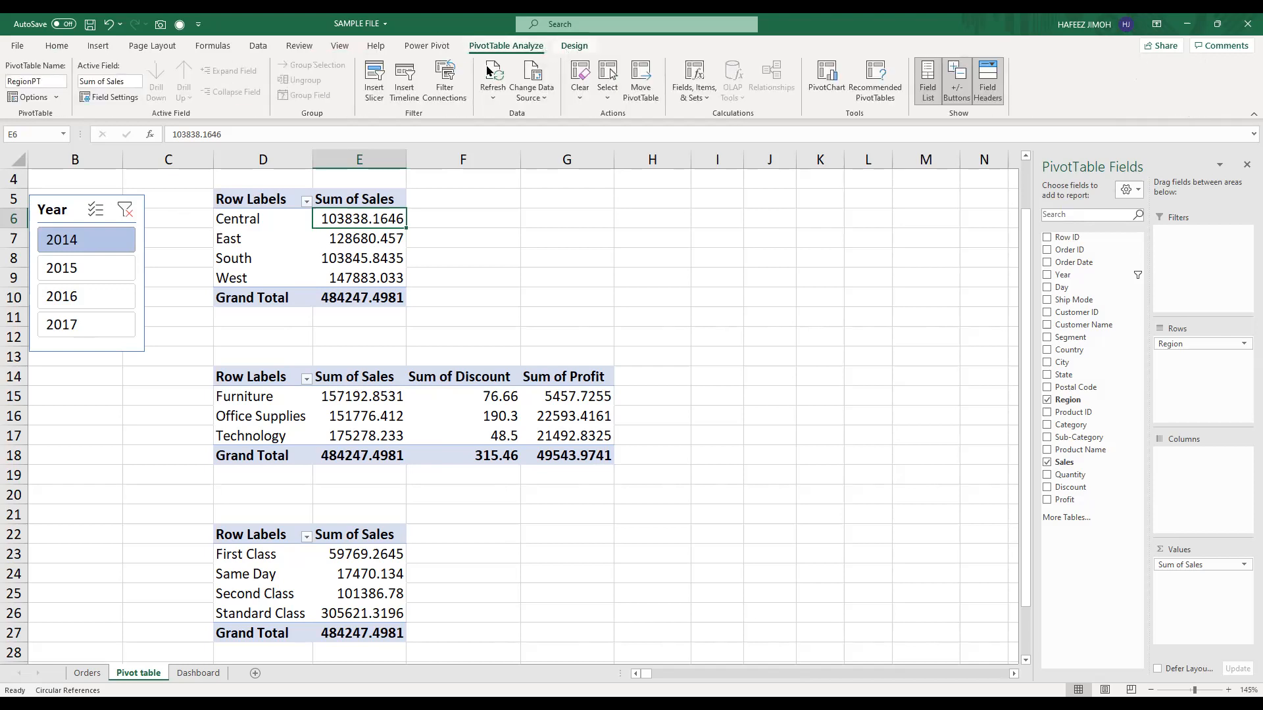
{"action": "left_click", "coordinate": [59, 200]}
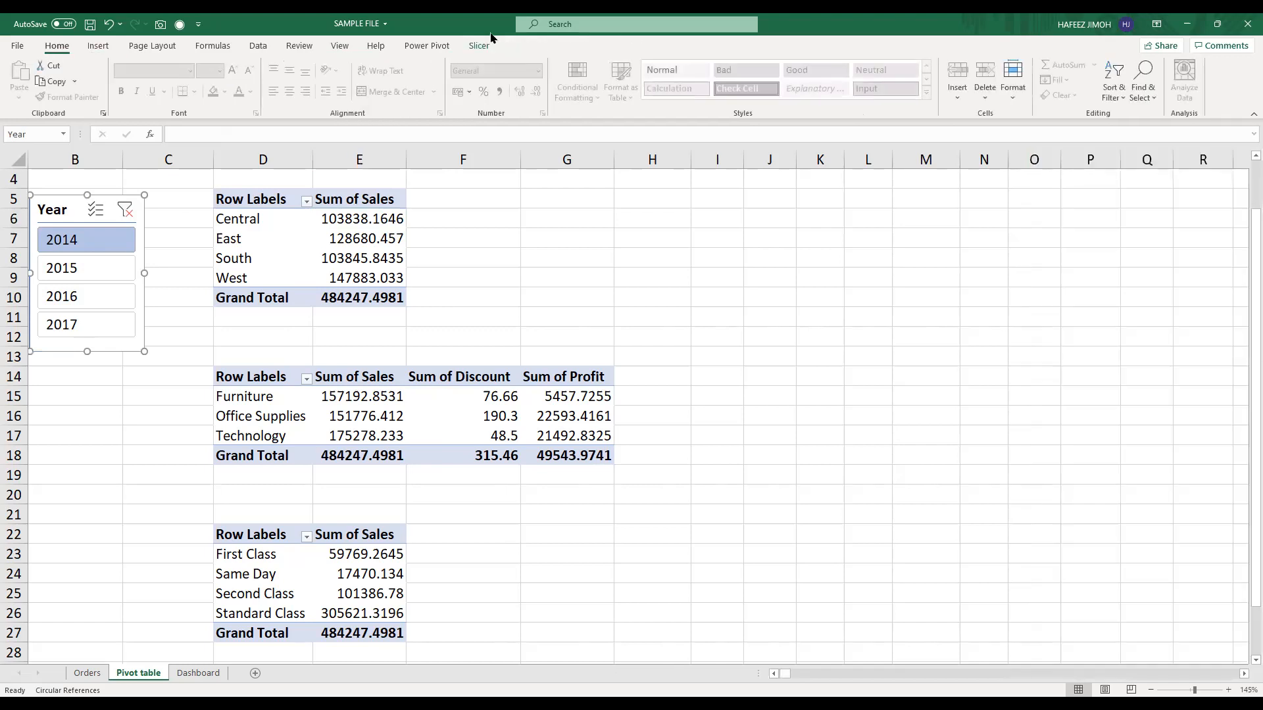
{"action": "left_click", "coordinate": [478, 47]}
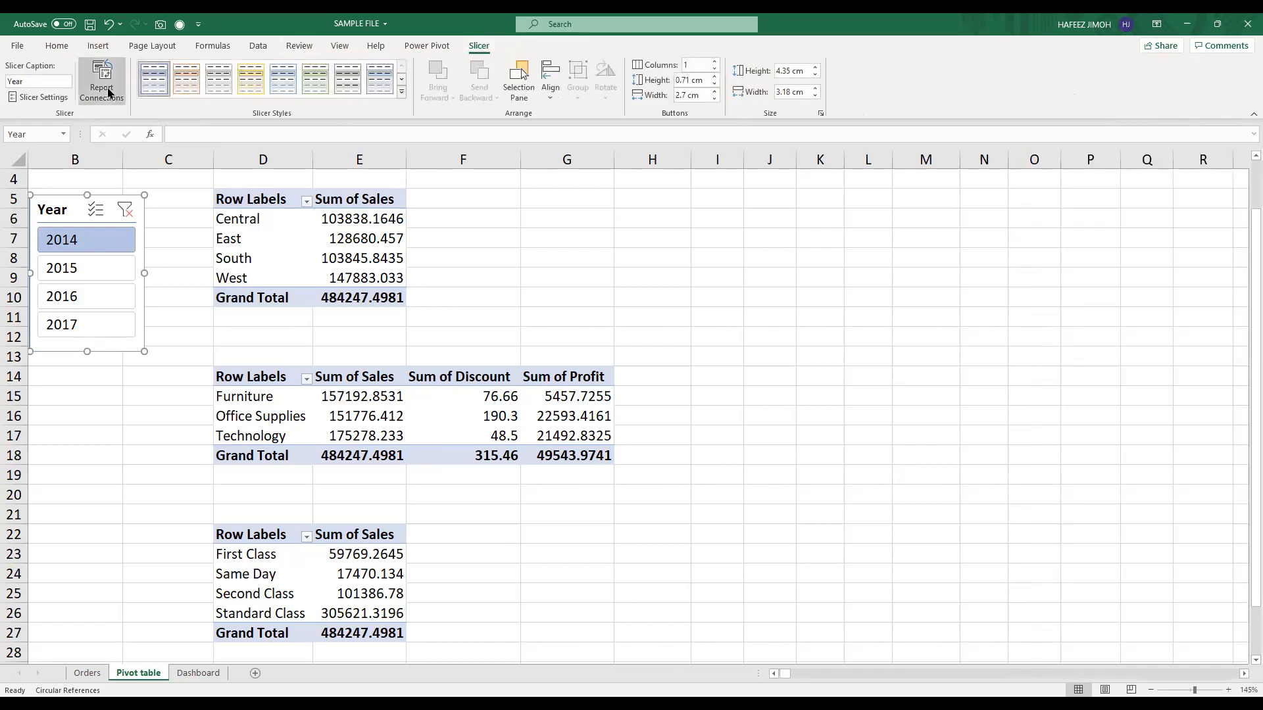
{"action": "left_click", "coordinate": [103, 82]}
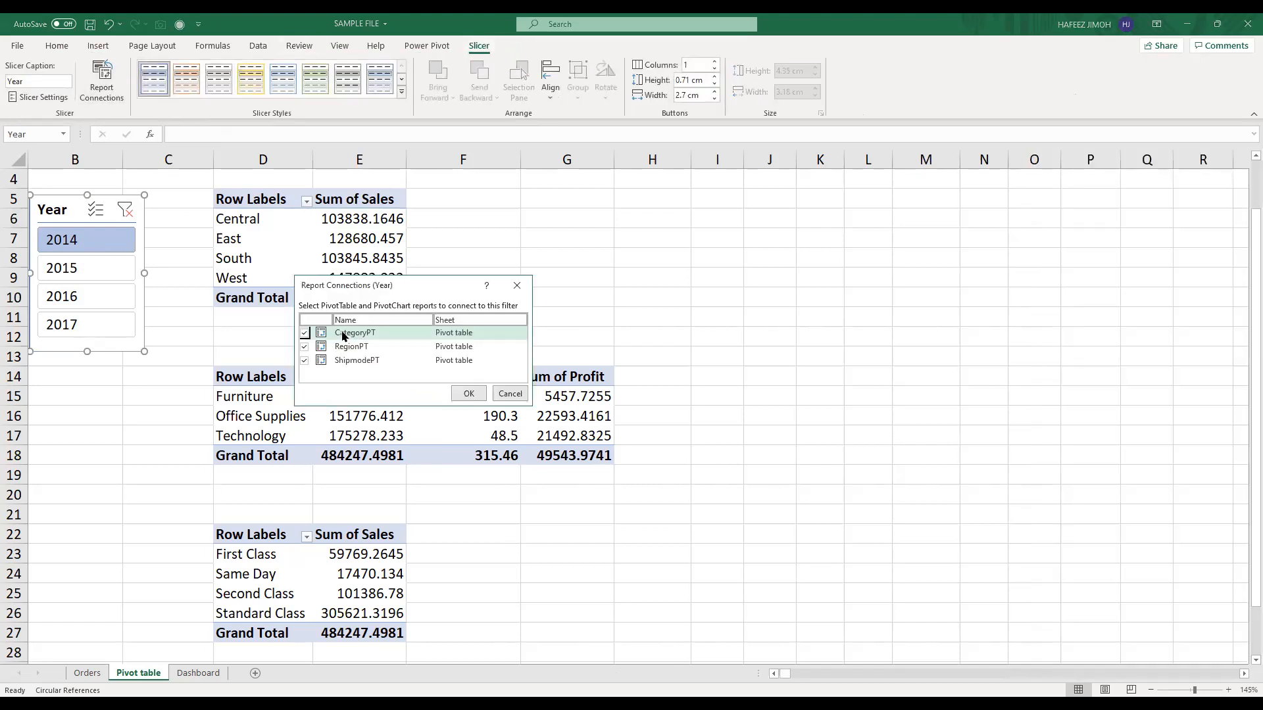
{"action": "left_click", "coordinate": [304, 347]}
{"action": "left_click", "coordinate": [469, 393]}
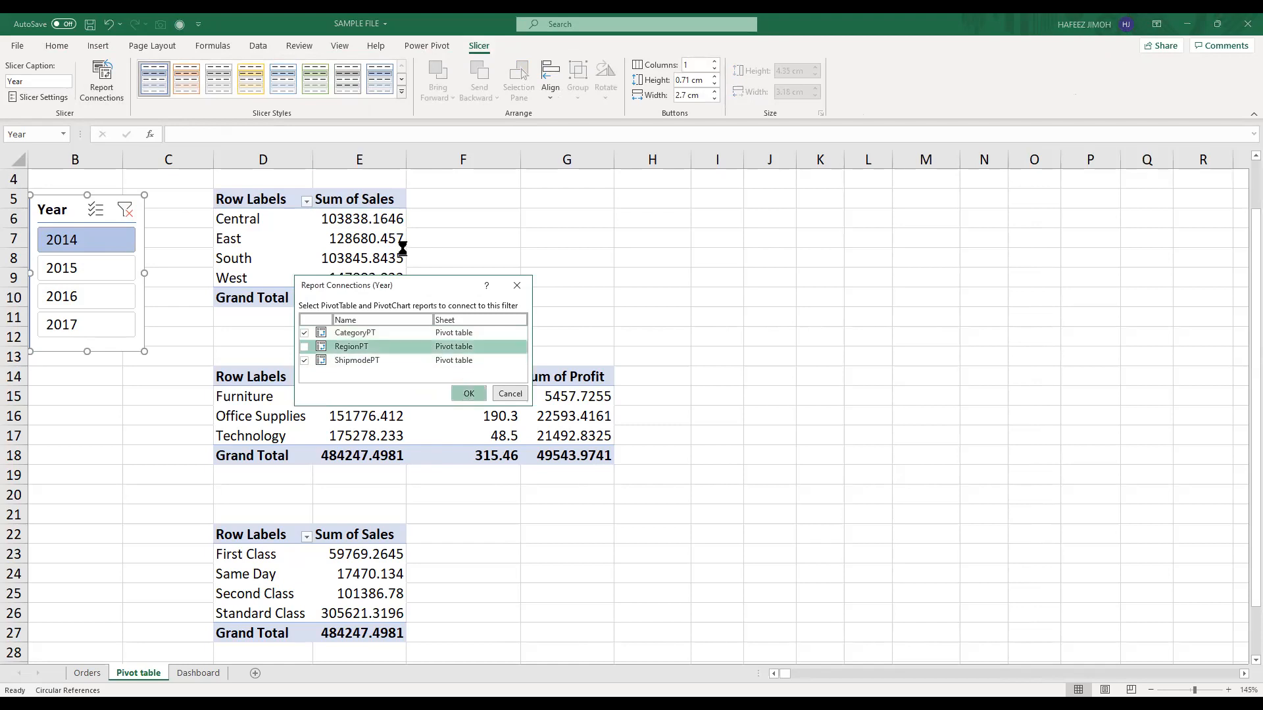
{"action": "left_click", "coordinate": [403, 249]}
Step: Add Year to the region pivot table's columns, and re-add it after clearing the Year slicer's filter
{"action": "left_click_drag", "start_coordinate": [285, 196], "coordinate": [367, 287]}
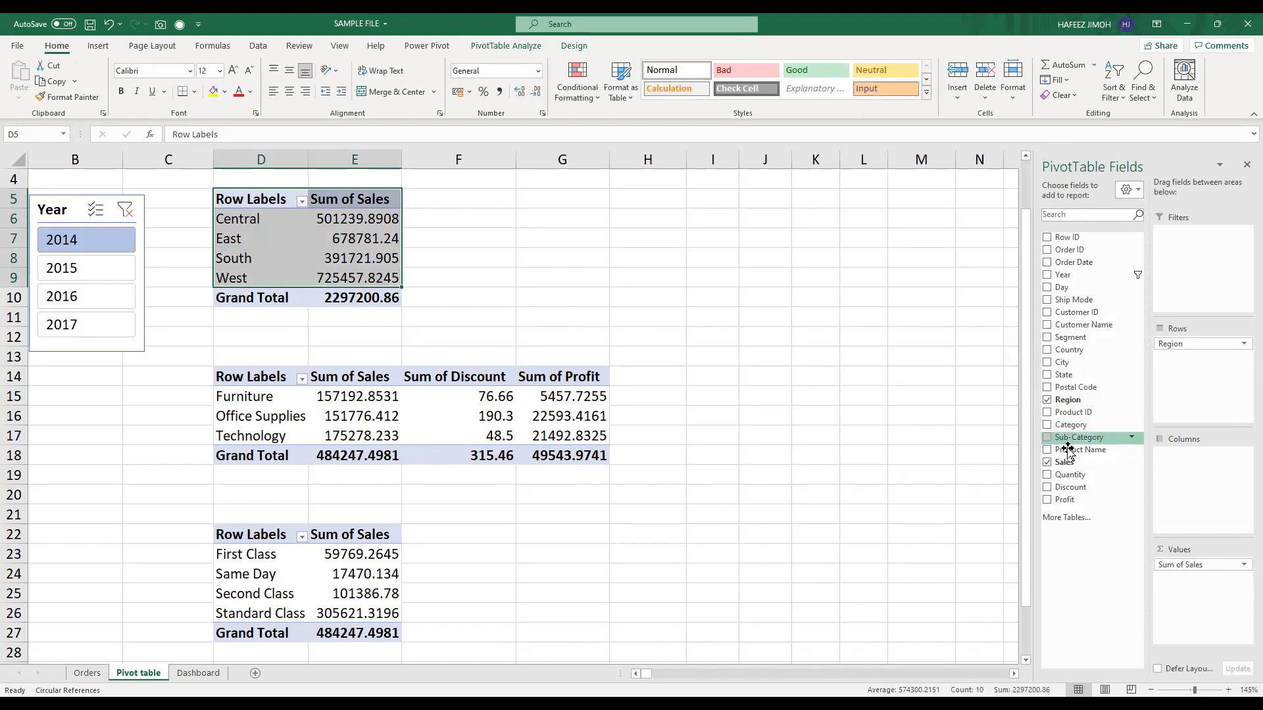
{"action": "left_click_drag", "start_coordinate": [1079, 275], "coordinate": [1201, 479]}
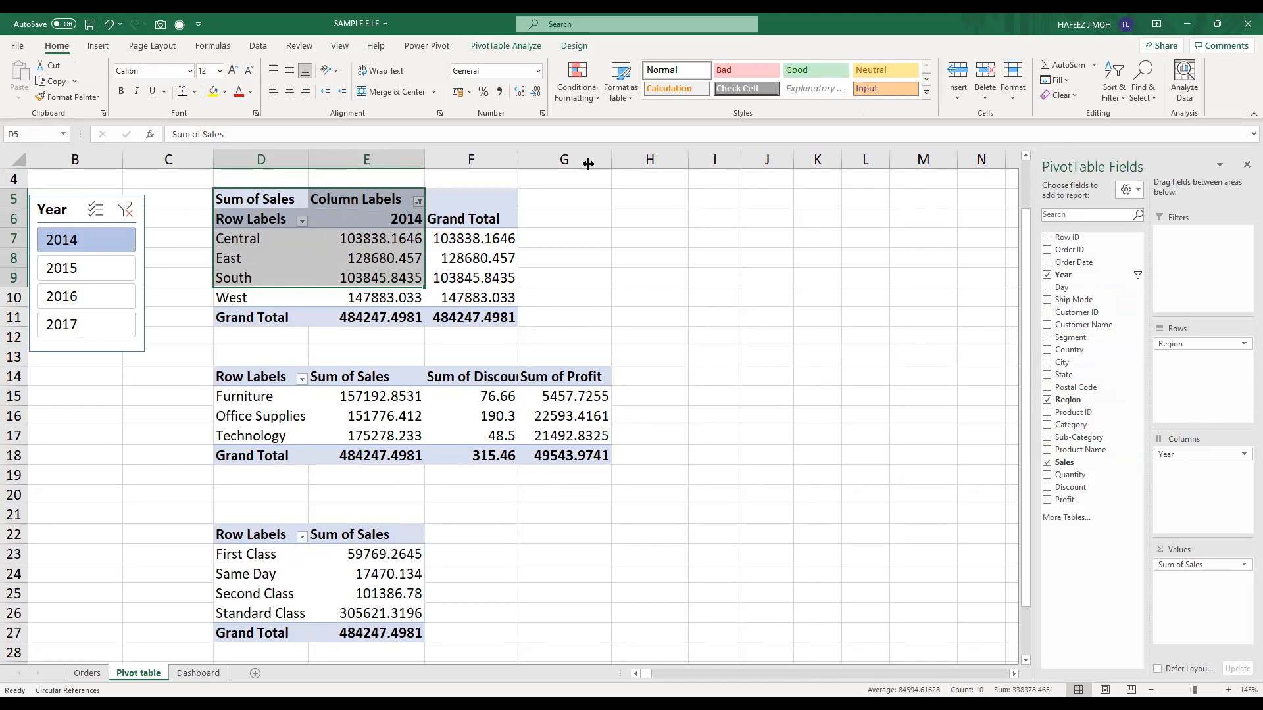
{"action": "left_click", "coordinate": [125, 209]}
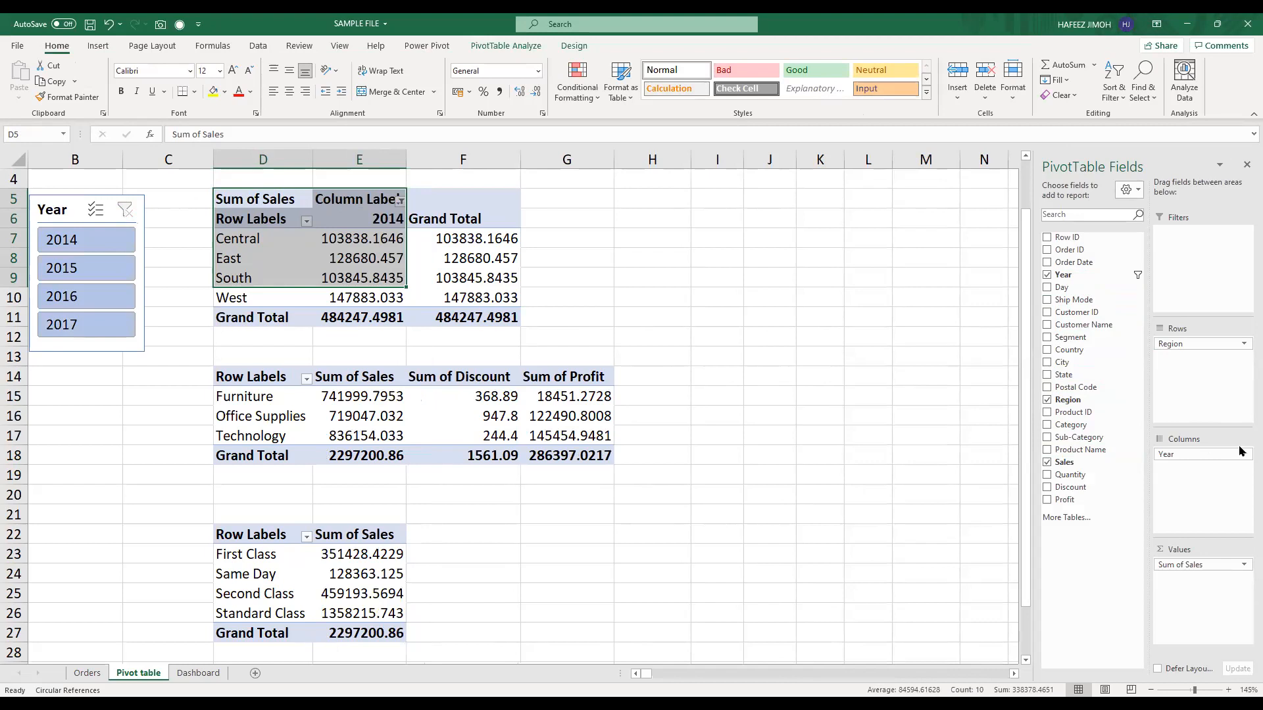
{"action": "left_click_drag", "start_coordinate": [1210, 456], "coordinate": [962, 385]}
{"action": "left_click_drag", "start_coordinate": [1063, 275], "coordinate": [1189, 485]}
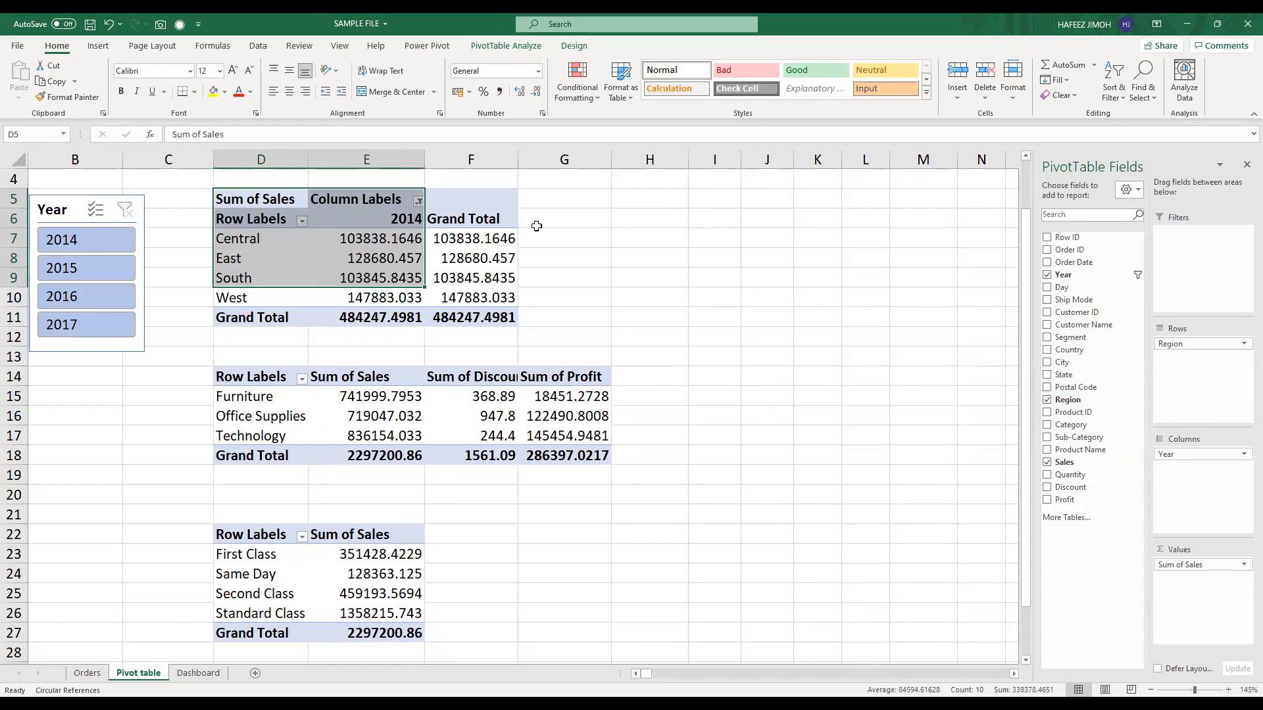
Step: Select all years in the region pivot table's column filter, and remove Year from its columns
{"action": "left_click", "coordinate": [417, 202]}
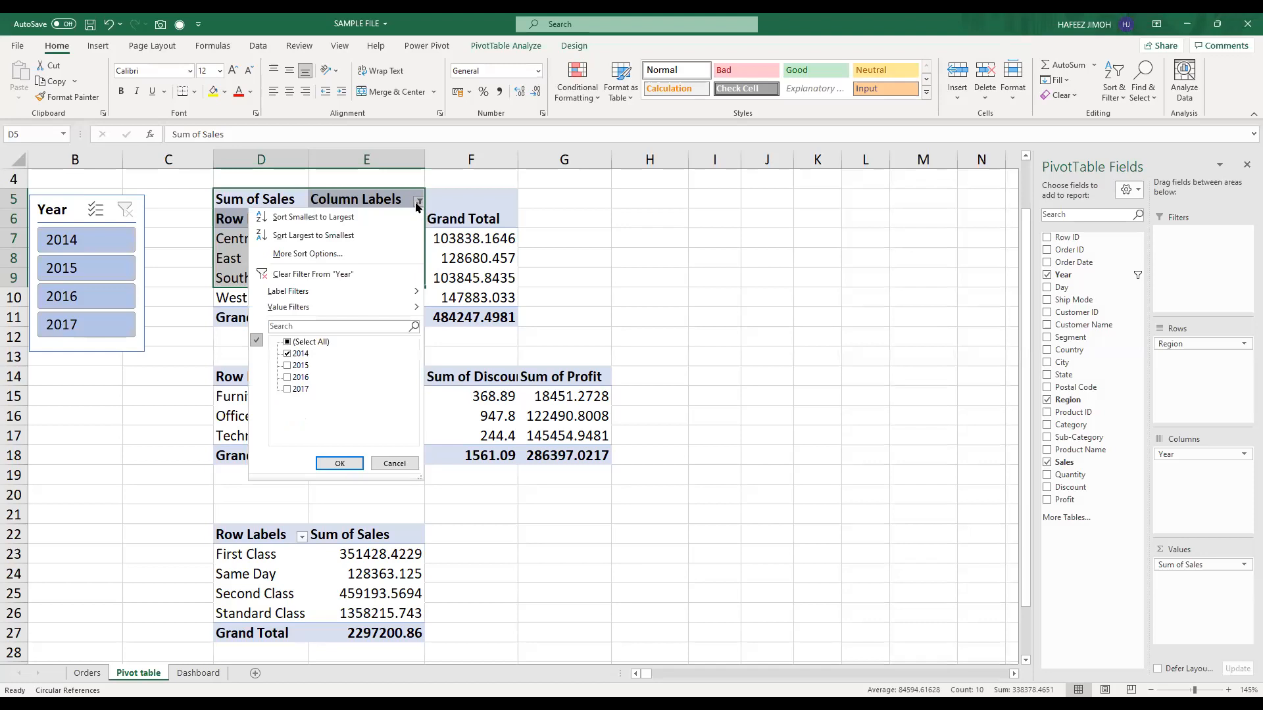
{"action": "left_click", "coordinate": [296, 343]}
{"action": "left_click", "coordinate": [291, 344]}
{"action": "key", "text": "Return"}
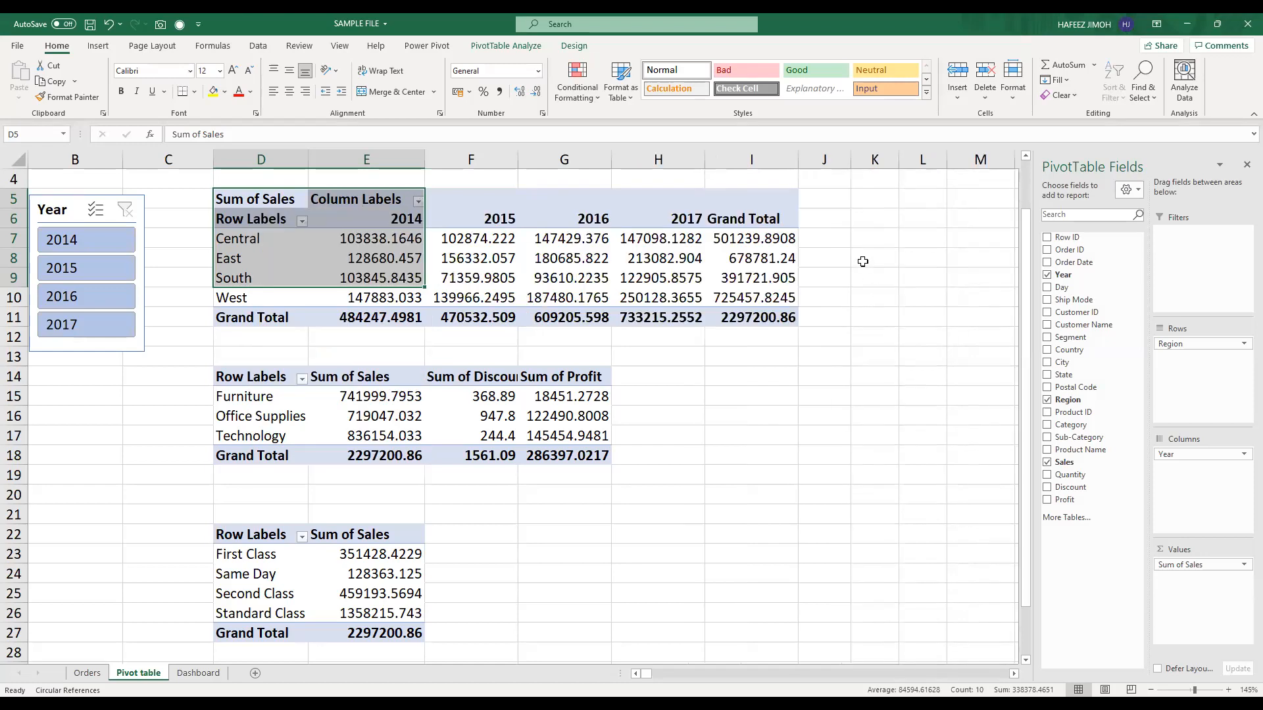
{"action": "left_click_drag", "start_coordinate": [1203, 454], "coordinate": [898, 382]}
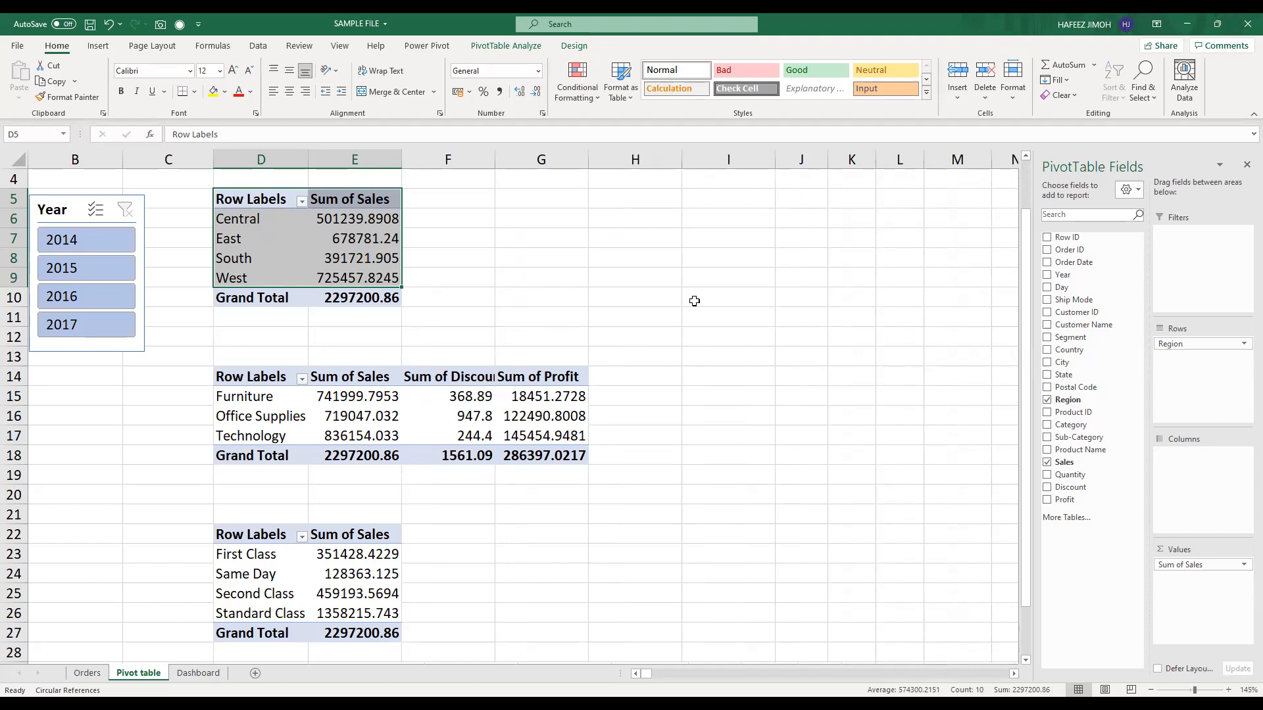
Step: Replace the Year slicer with a new one for the region pivot table, placed from cell B5 and sized about 6.4 cm high by 4.2 cm wide
{"action": "left_click", "coordinate": [74, 210]}
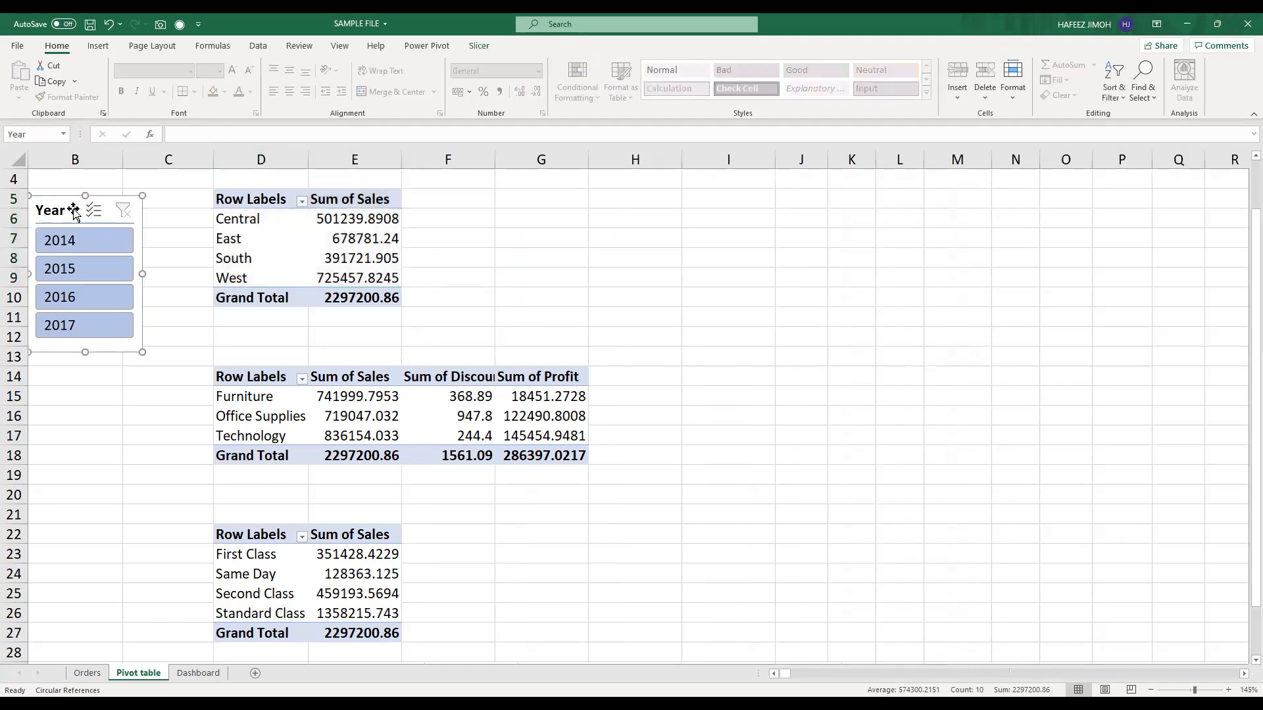
{"action": "key", "text": "Escape"}
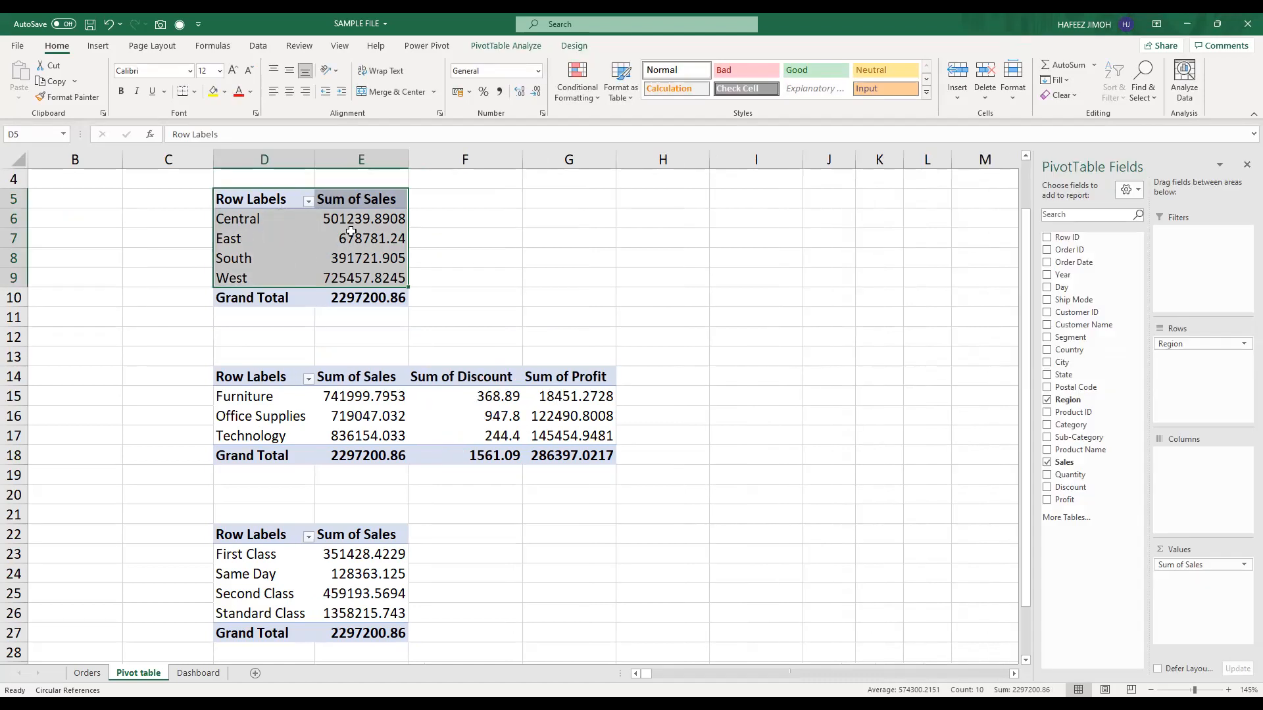
{"action": "left_click", "coordinate": [262, 228]}
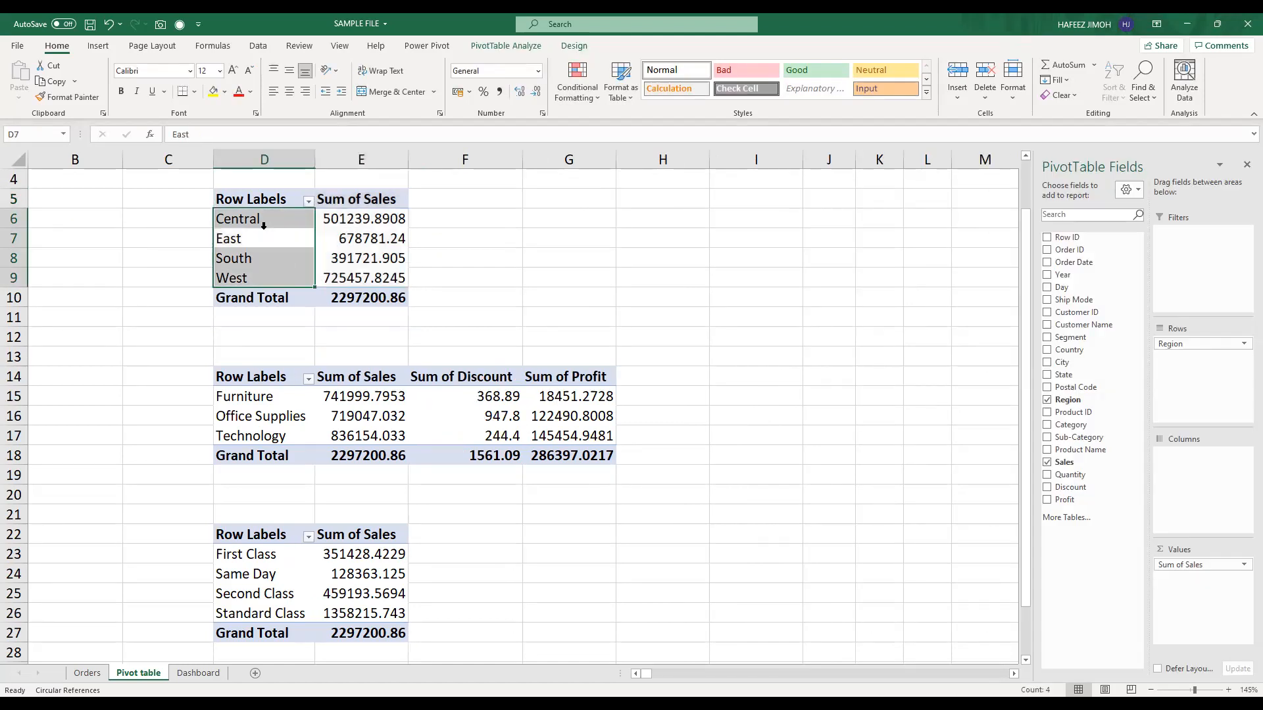
{"action": "left_click", "coordinate": [345, 257]}
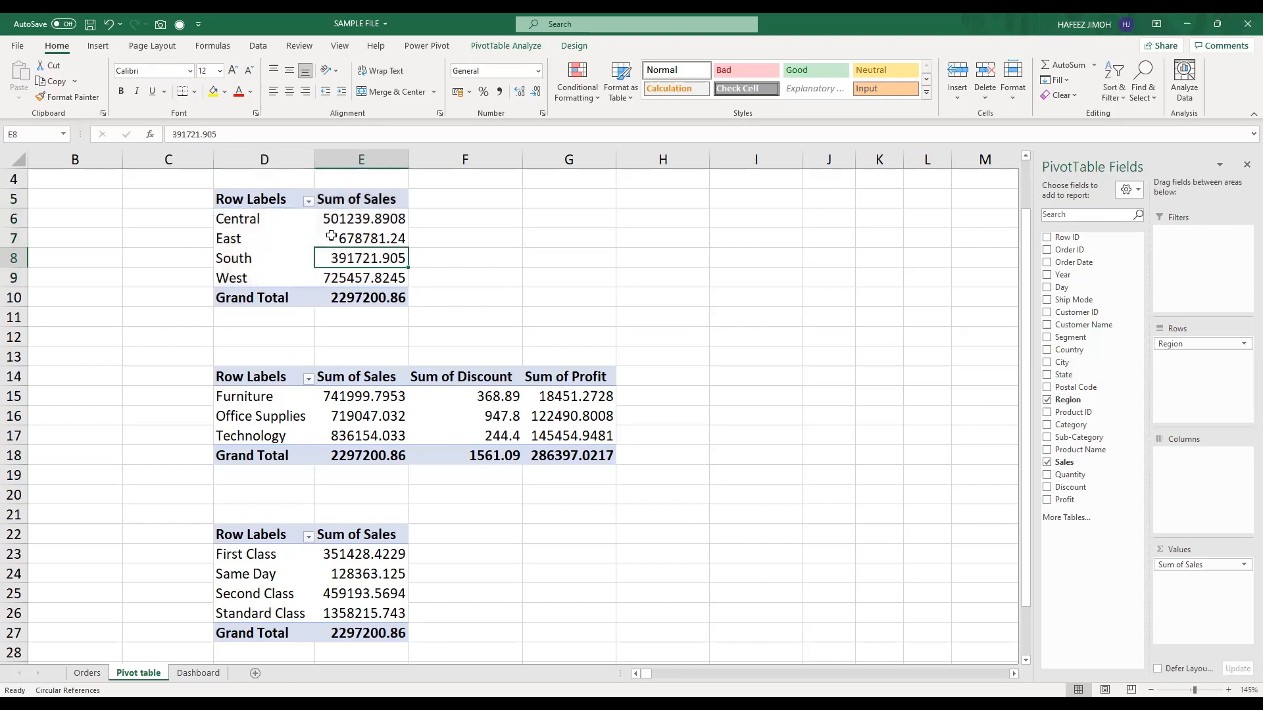
{"action": "left_click", "coordinate": [268, 225]}
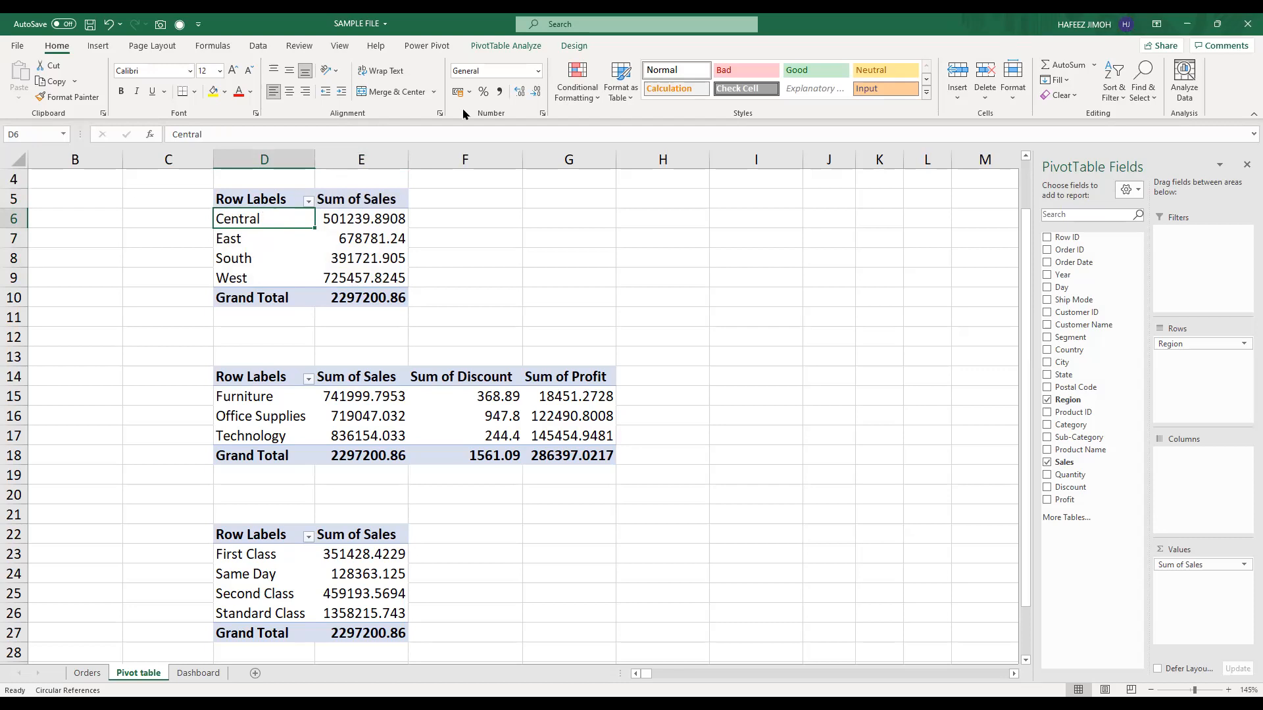
{"action": "right_click", "coordinate": [1103, 277]}
{"action": "left_click", "coordinate": [1147, 344]}
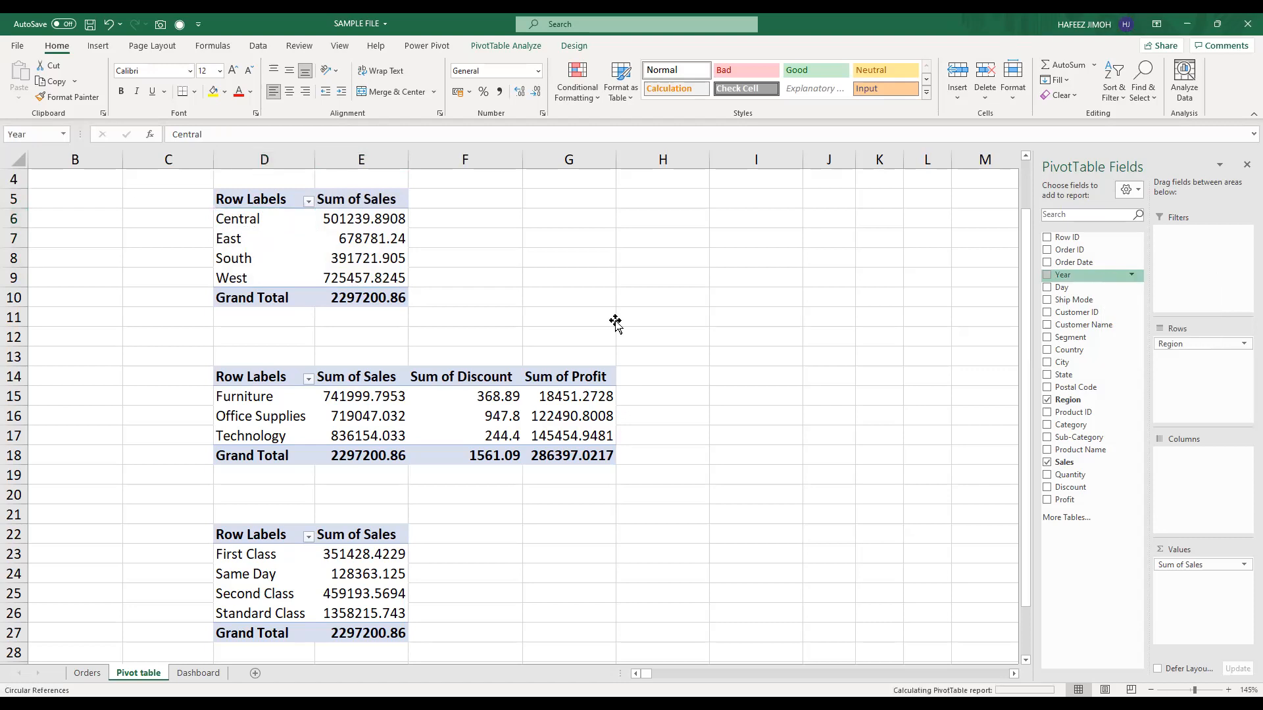
{"action": "left_click_drag", "start_coordinate": [445, 298], "coordinate": [102, 208]}
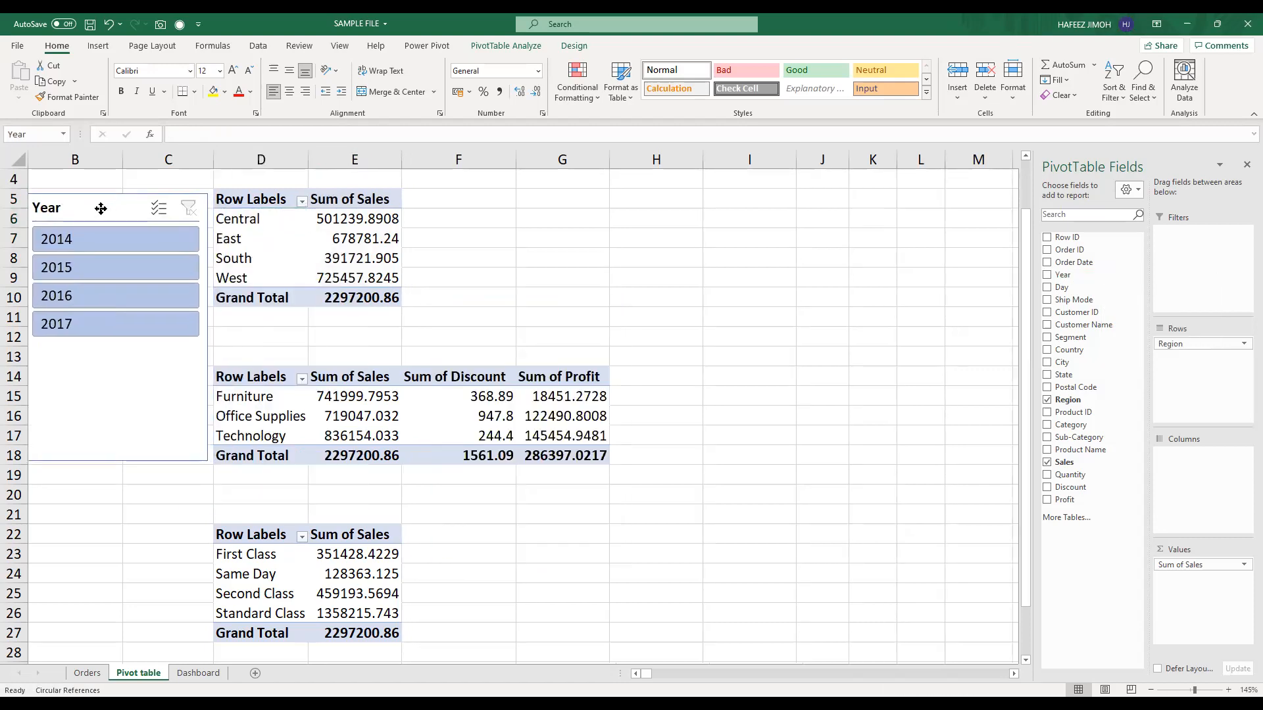
{"action": "left_click_drag", "start_coordinate": [206, 460], "coordinate": [174, 425]}
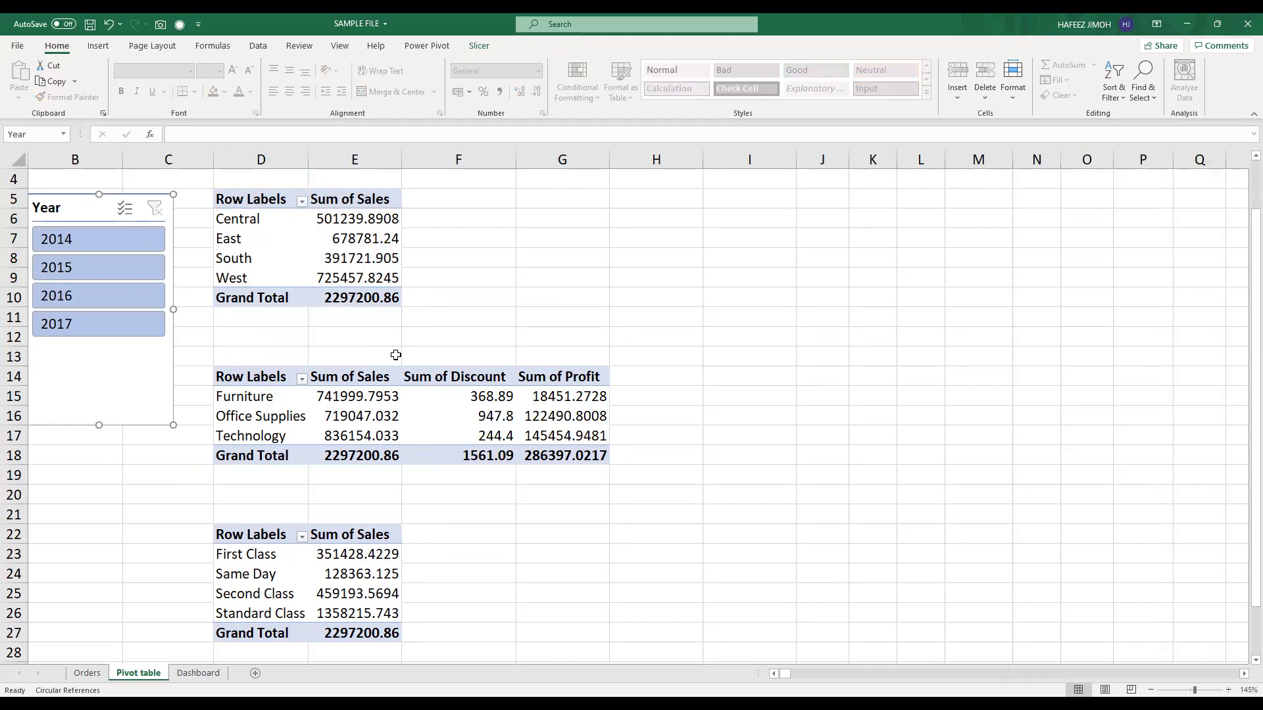
Step: Filter by 2014, 2015 and 2016 with the new Year slicer to check its effect, and clear the filter
{"action": "left_click", "coordinate": [135, 247]}
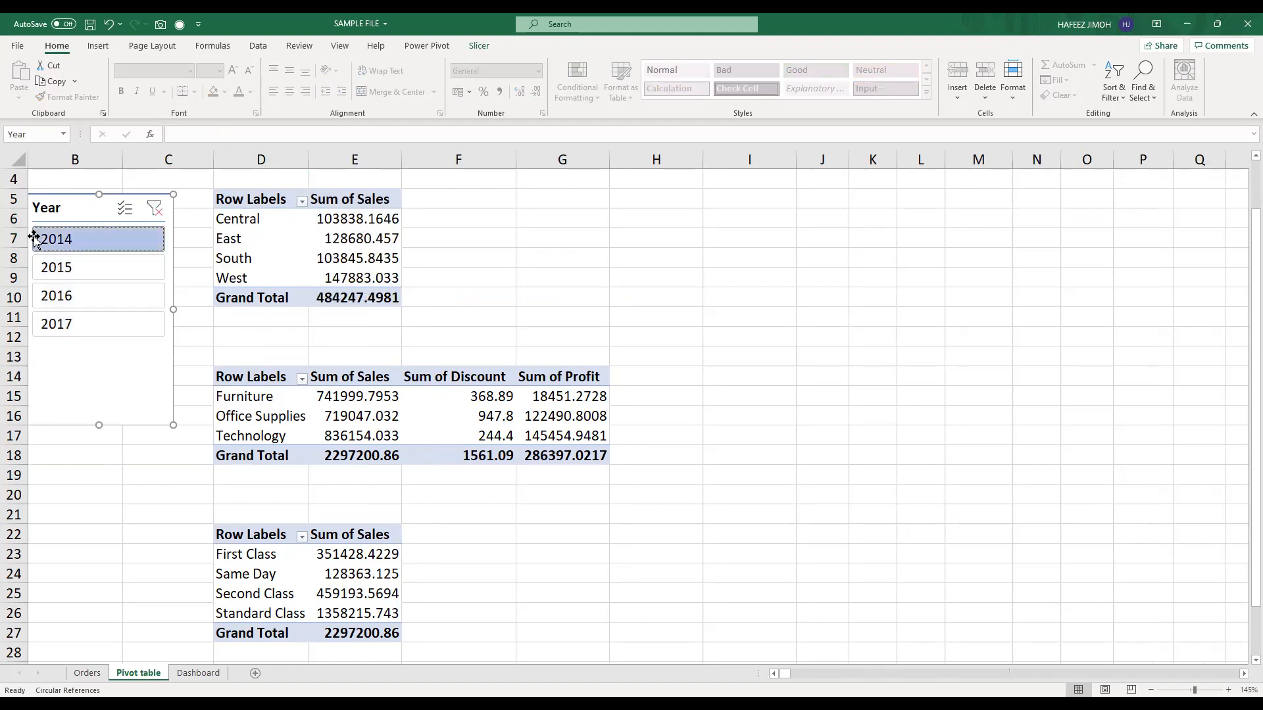
{"action": "left_click", "coordinate": [96, 266]}
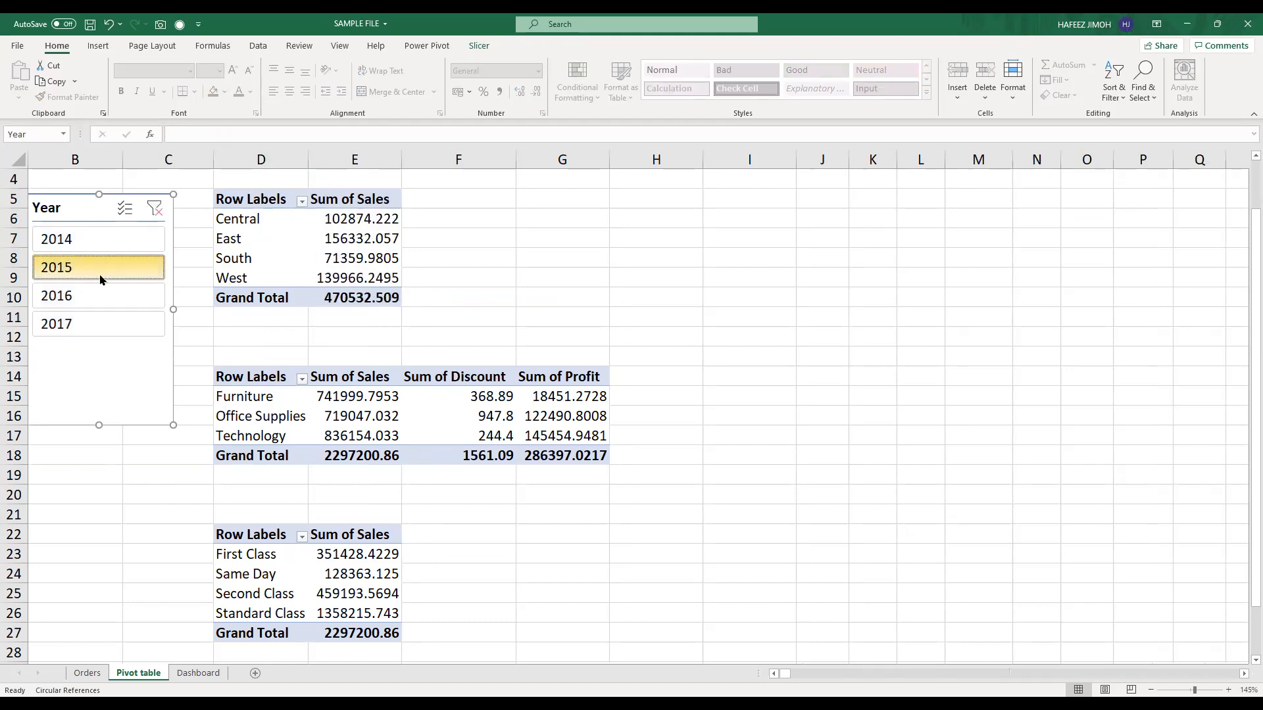
{"action": "left_click", "coordinate": [107, 296]}
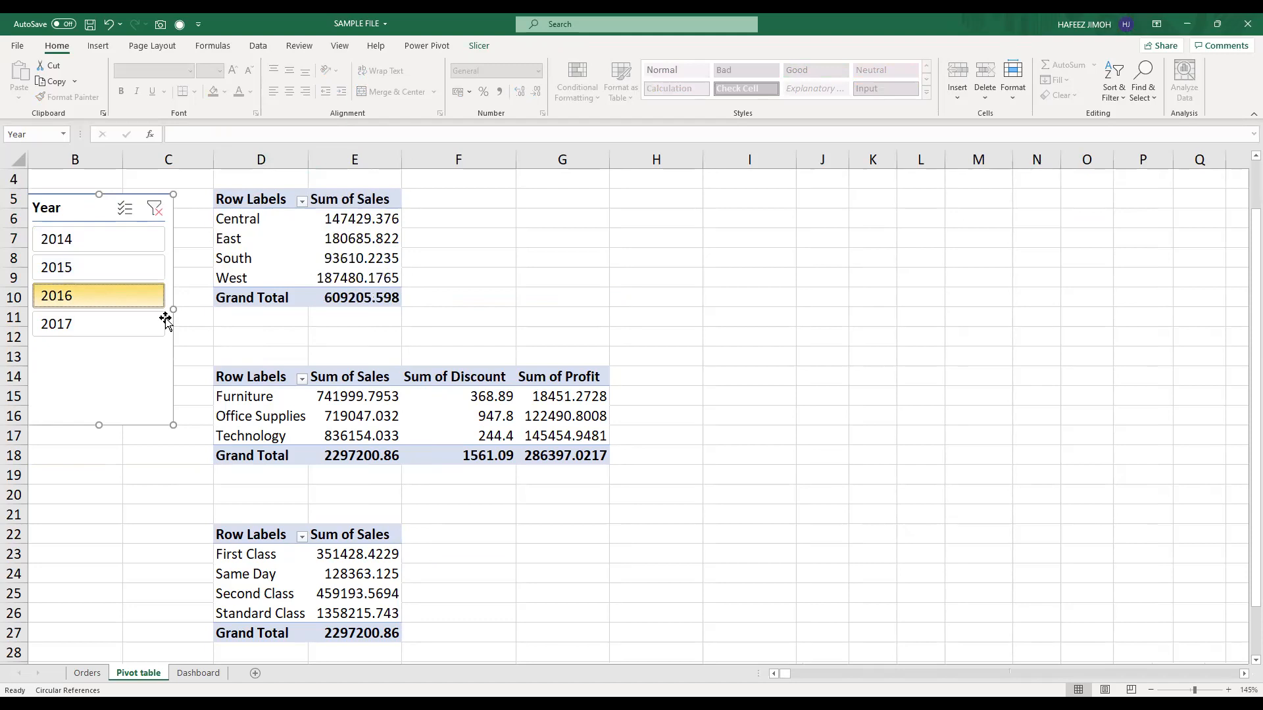
{"action": "left_click", "coordinate": [161, 217]}
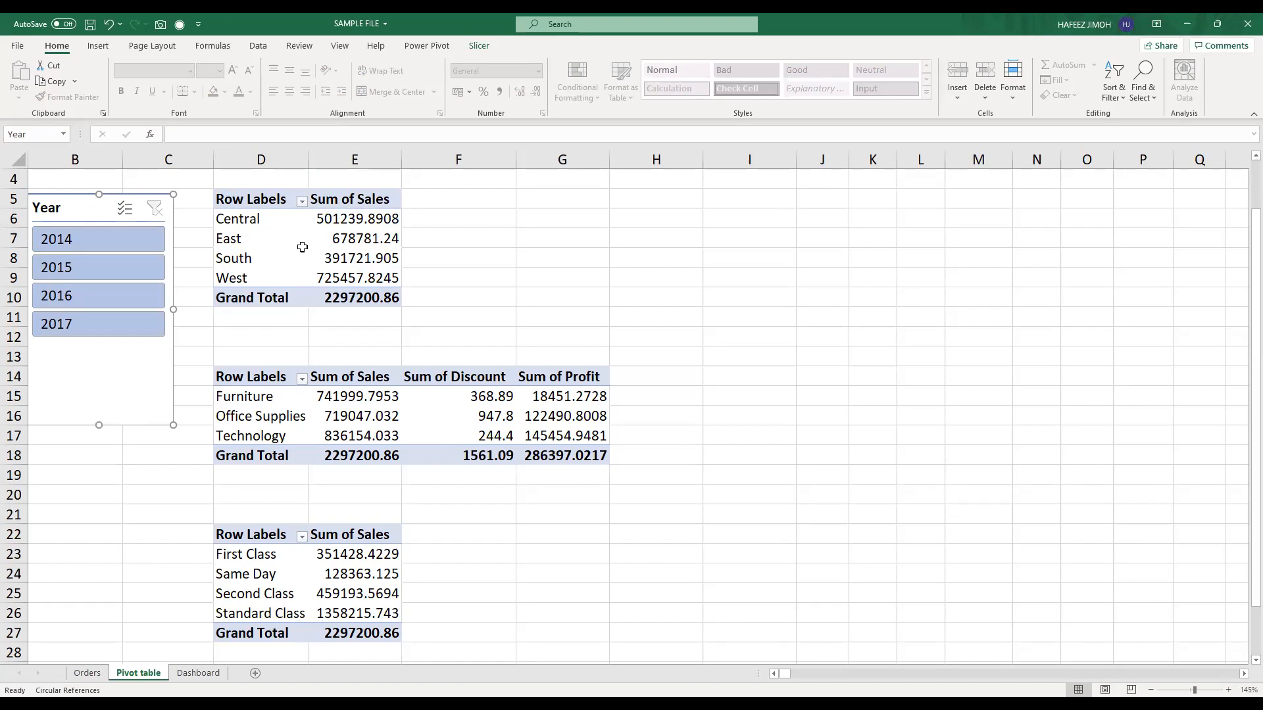
Step: Connect the Year slicer to the CategoryPT and ShipmodePT pivot tables
{"action": "left_click", "coordinate": [480, 46]}
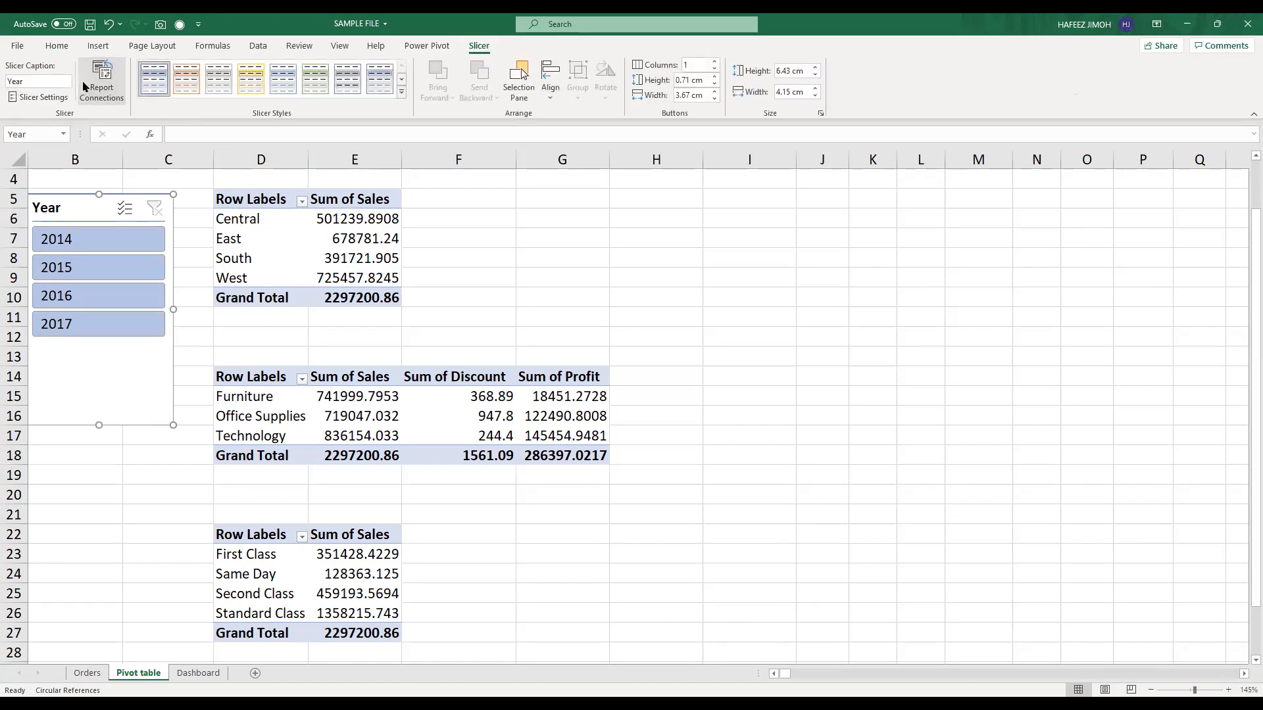
{"action": "left_click", "coordinate": [86, 86]}
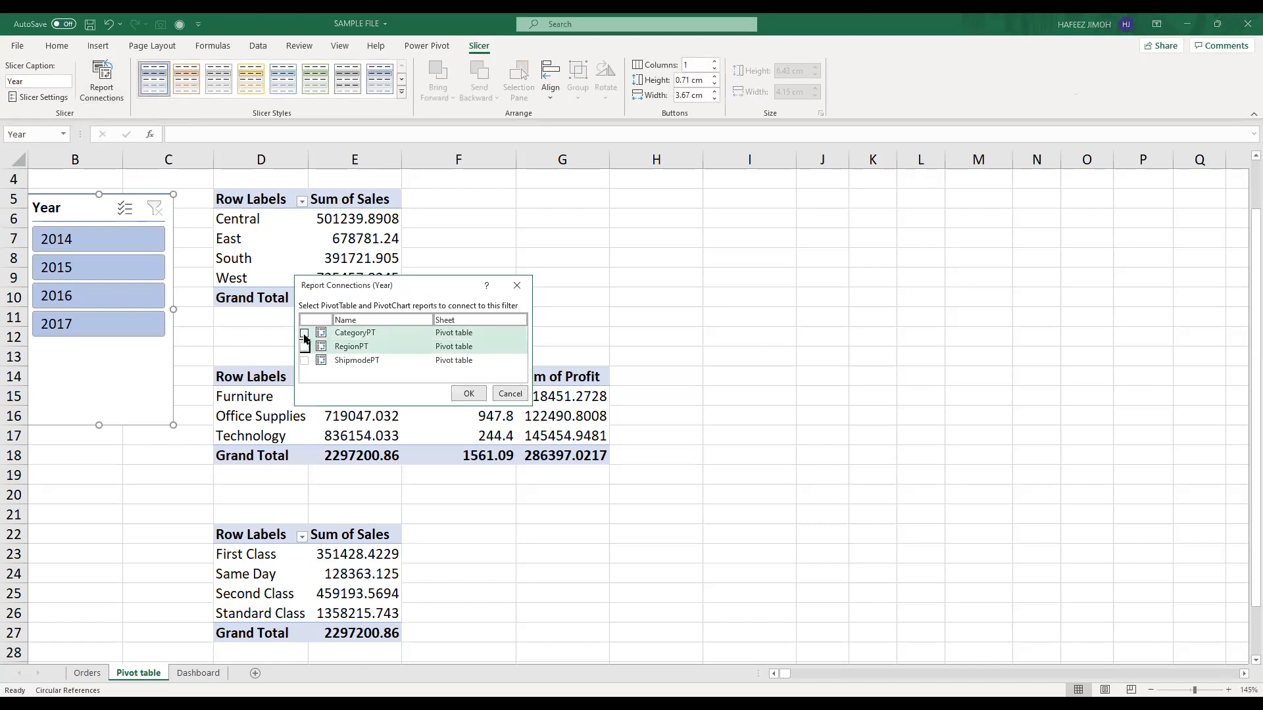
{"action": "left_click", "coordinate": [304, 334]}
{"action": "left_click", "coordinate": [304, 360]}
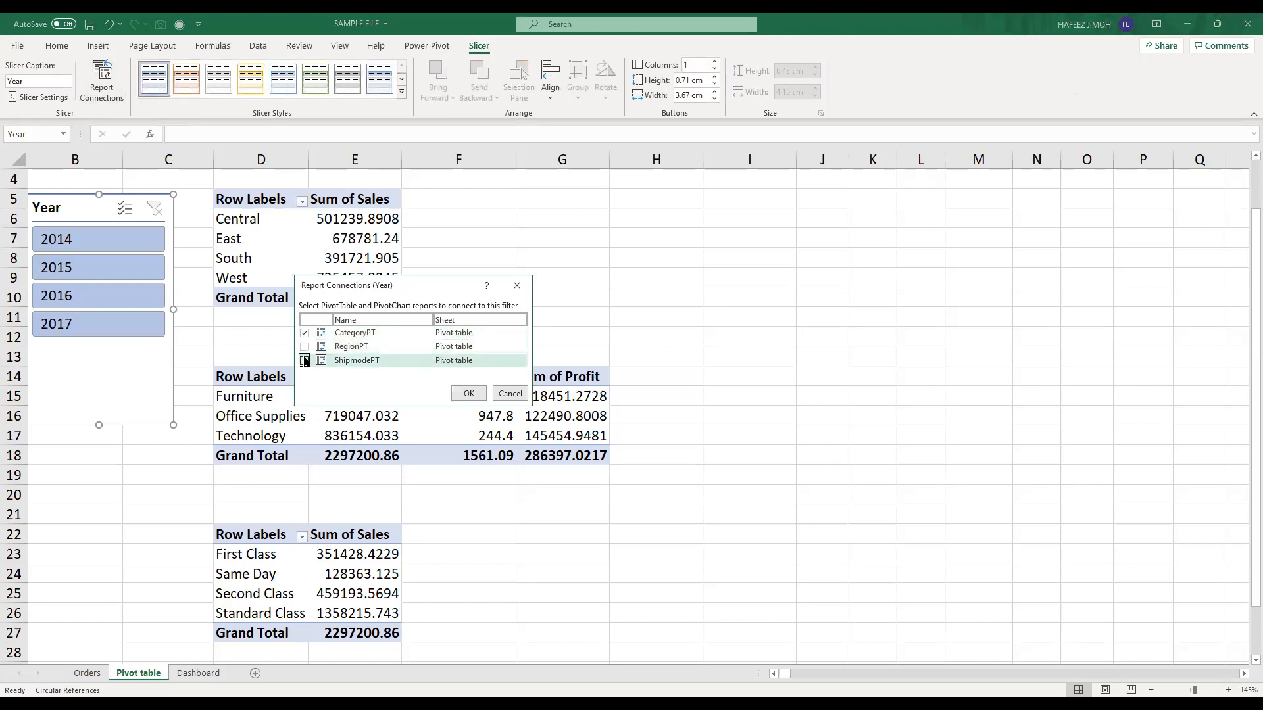
{"action": "left_click", "coordinate": [469, 393]}
Step: Add Year to the region pivot table's columns, and fit column F's width to its contents
{"action": "left_click", "coordinate": [361, 223]}
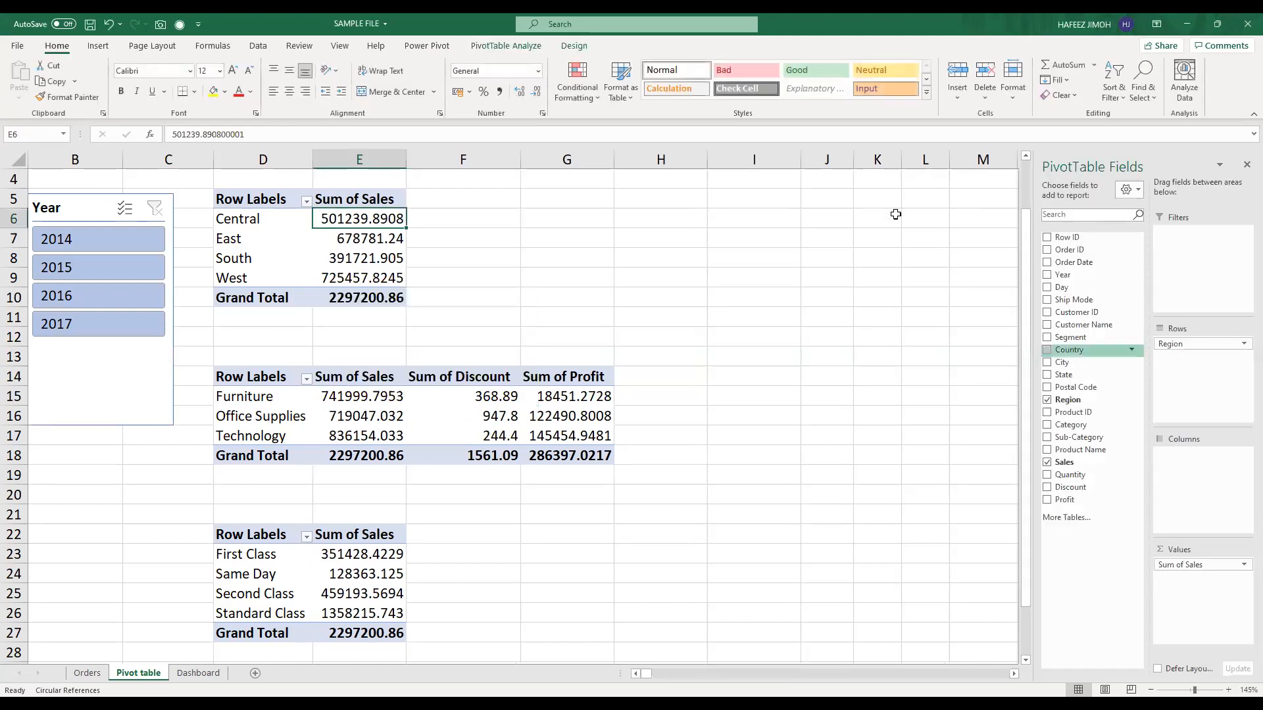
{"action": "left_click_drag", "start_coordinate": [262, 203], "coordinate": [349, 299]}
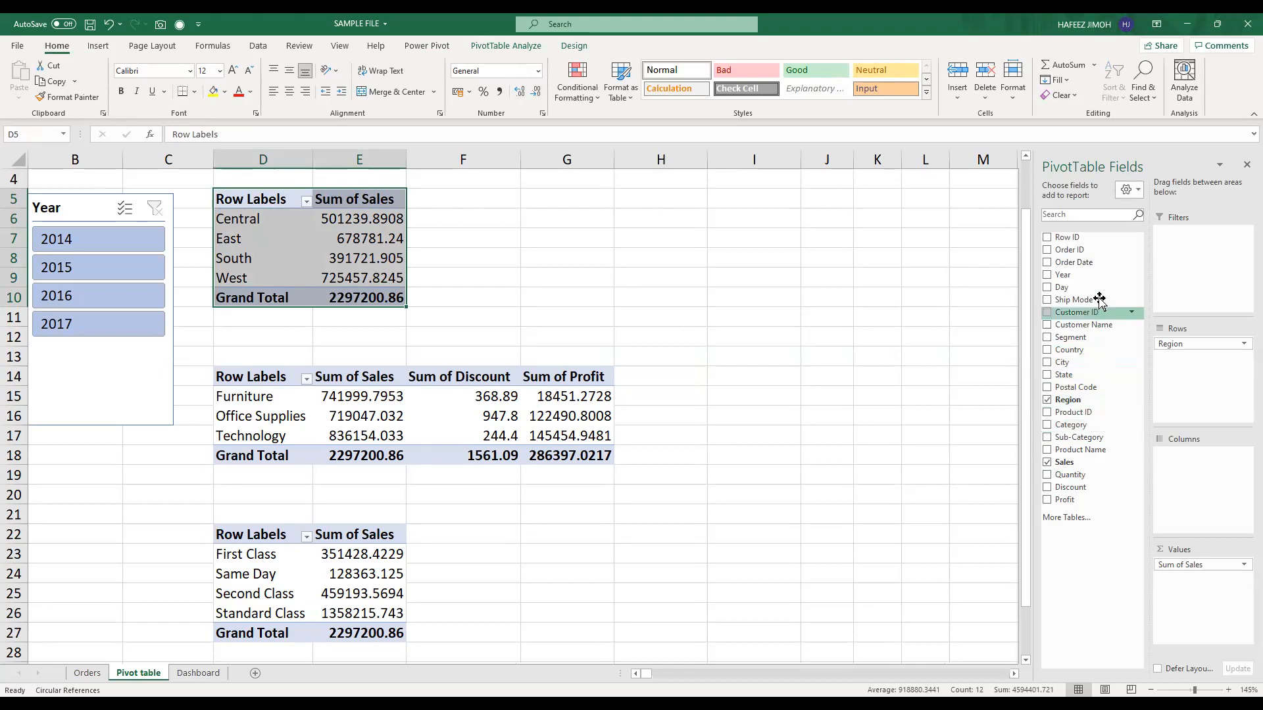
{"action": "left_click_drag", "start_coordinate": [1094, 275], "coordinate": [1198, 468]}
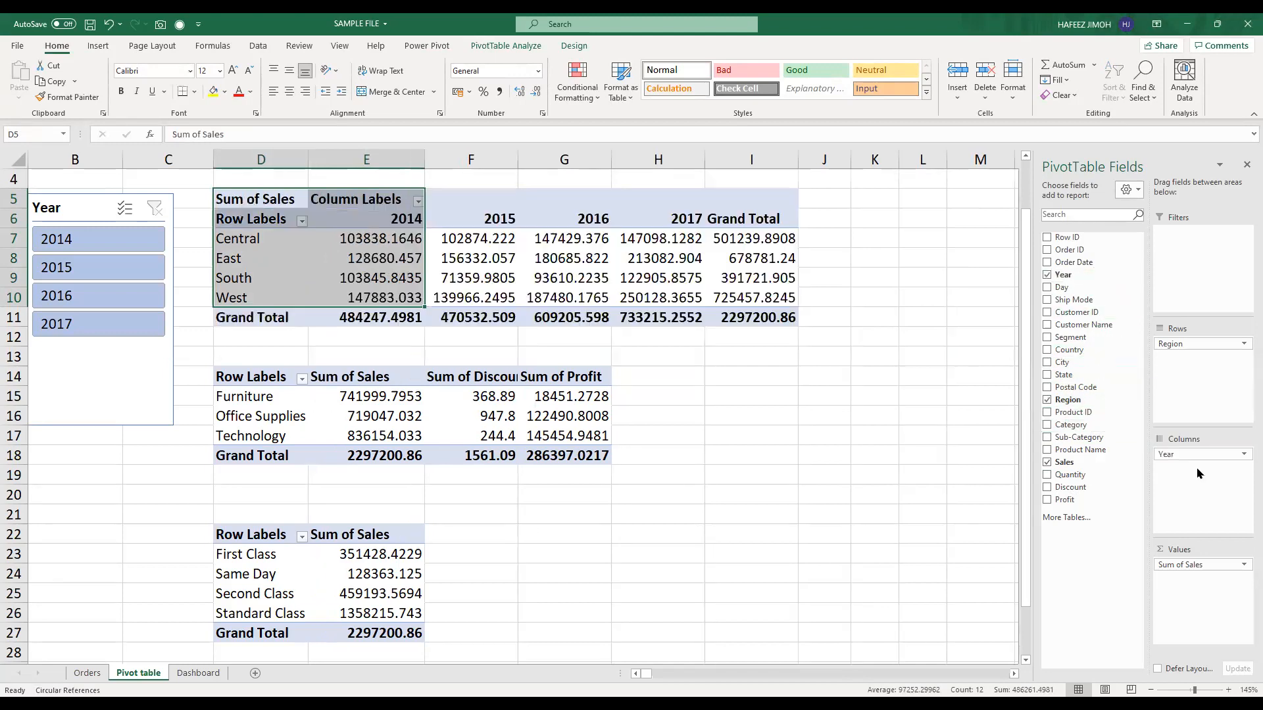
{"action": "left_click", "coordinate": [414, 224]}
{"action": "left_click", "coordinate": [490, 238]}
{"action": "left_click", "coordinate": [592, 238]}
{"action": "left_click", "coordinate": [669, 233]}
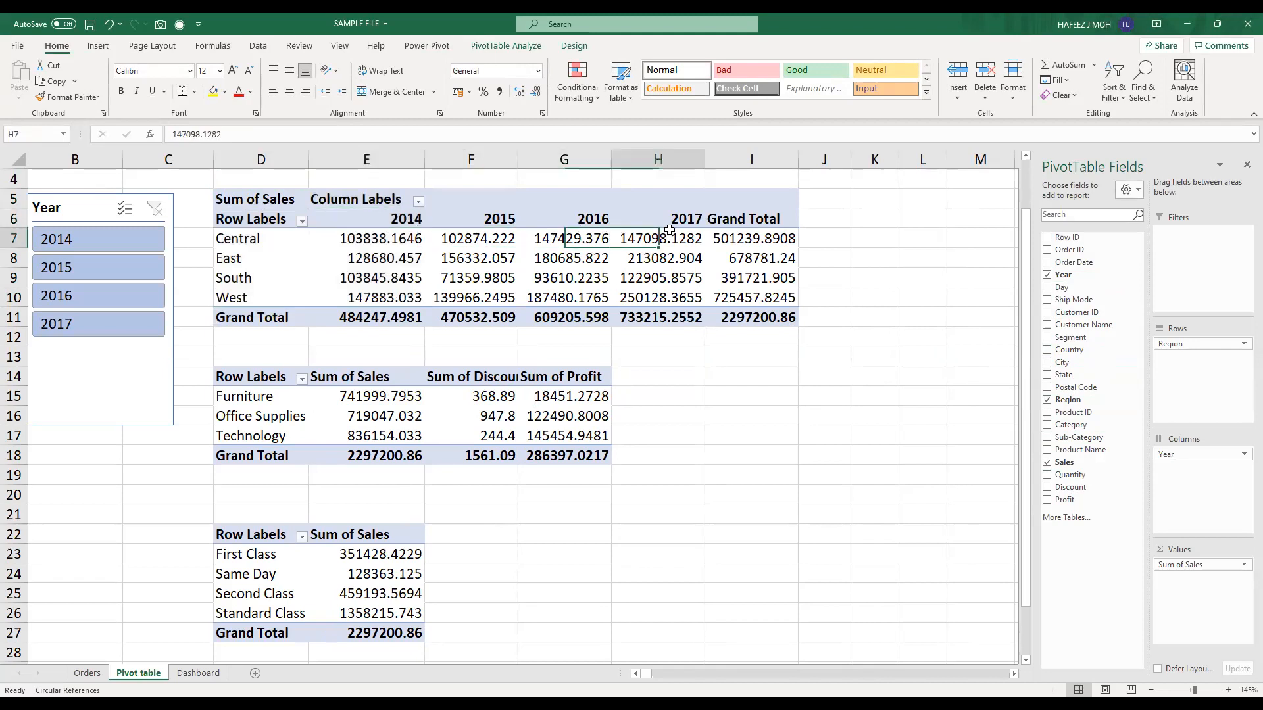
{"action": "mouse_move", "coordinate": [667, 239]}
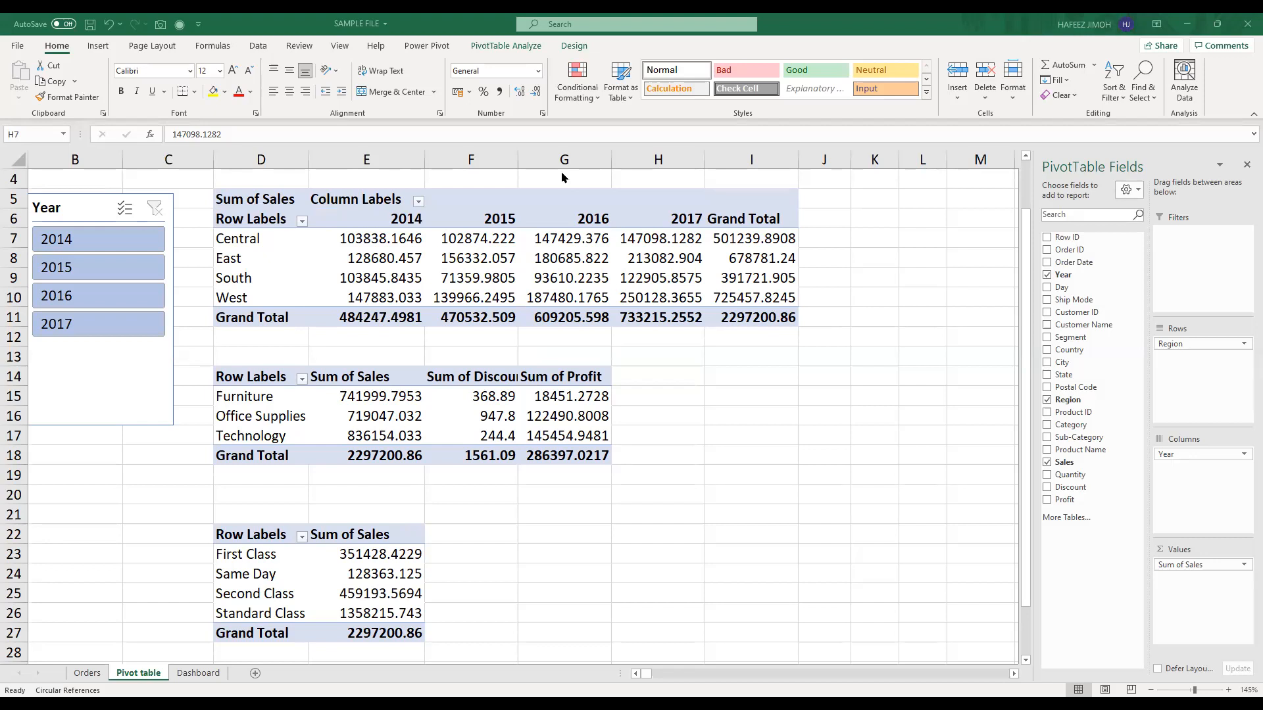
{"action": "double_click", "coordinate": [518, 159]}
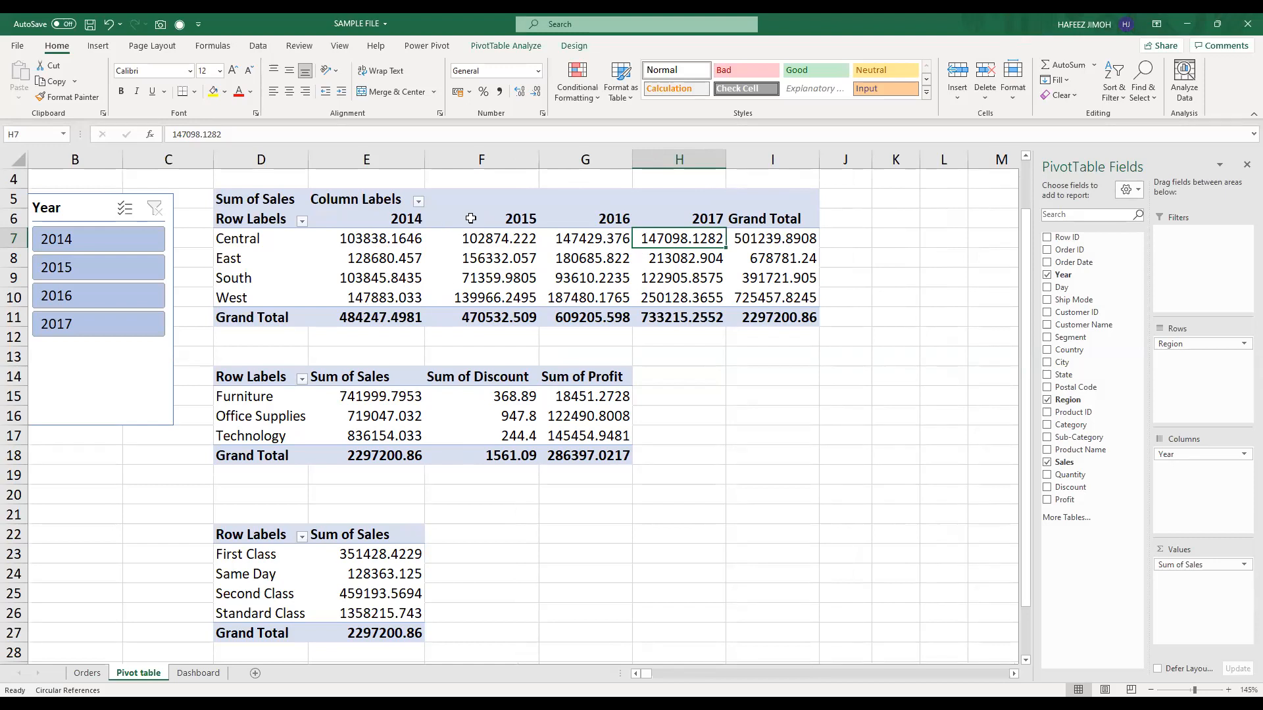
{"action": "mouse_move", "coordinate": [365, 244]}
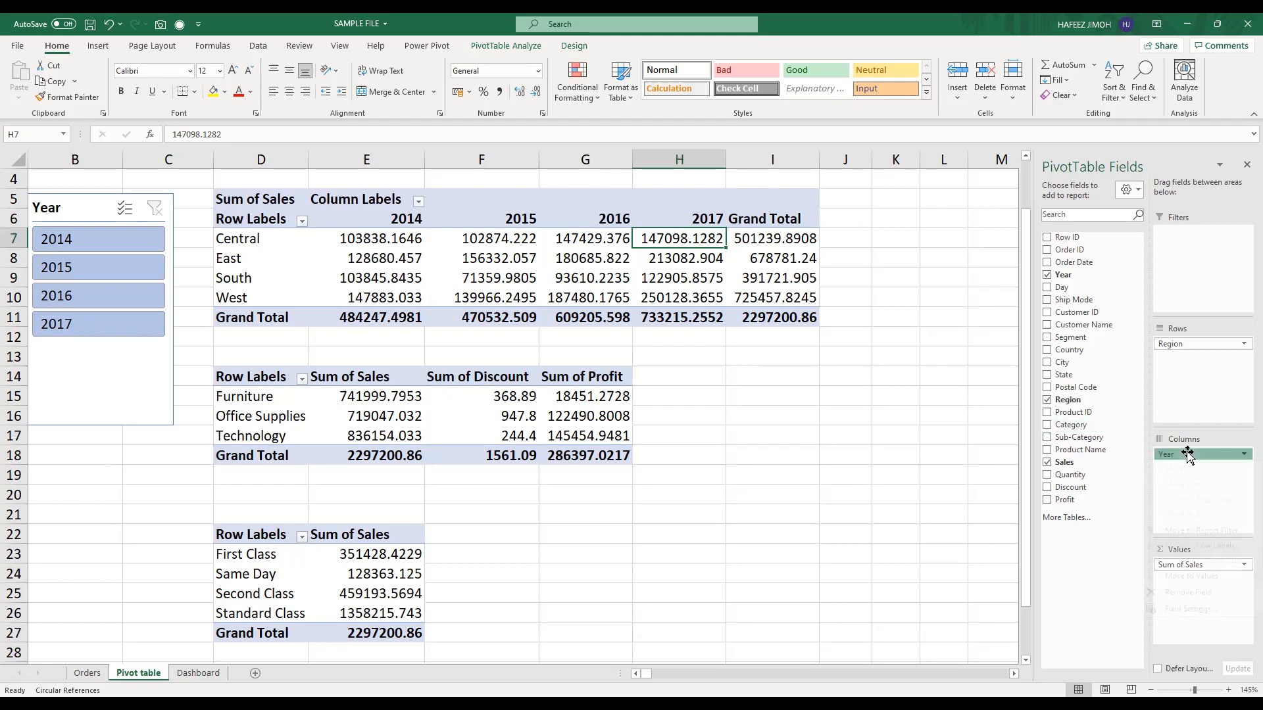
Step: Add Order Date below Year in the region pivot table's columns
{"action": "left_click", "coordinate": [1188, 455]}
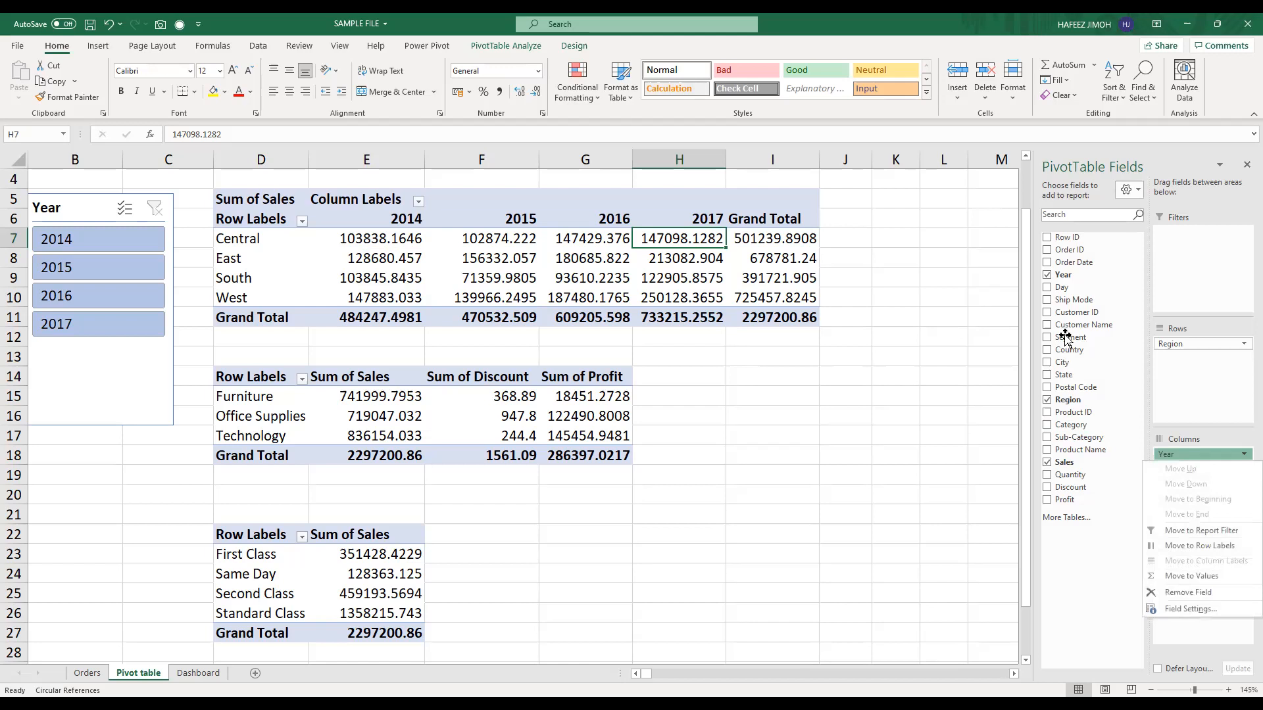
{"action": "left_click", "coordinate": [1067, 258]}
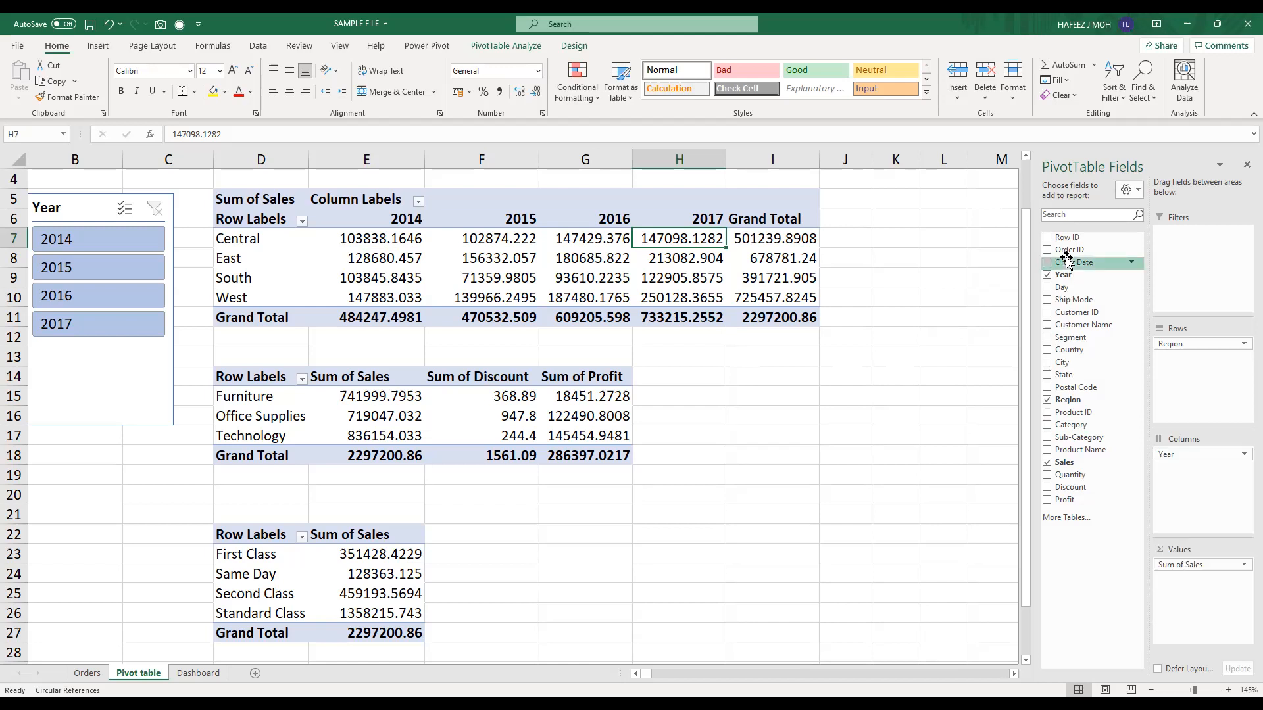
{"action": "left_click_drag", "start_coordinate": [1067, 262], "coordinate": [1185, 475]}
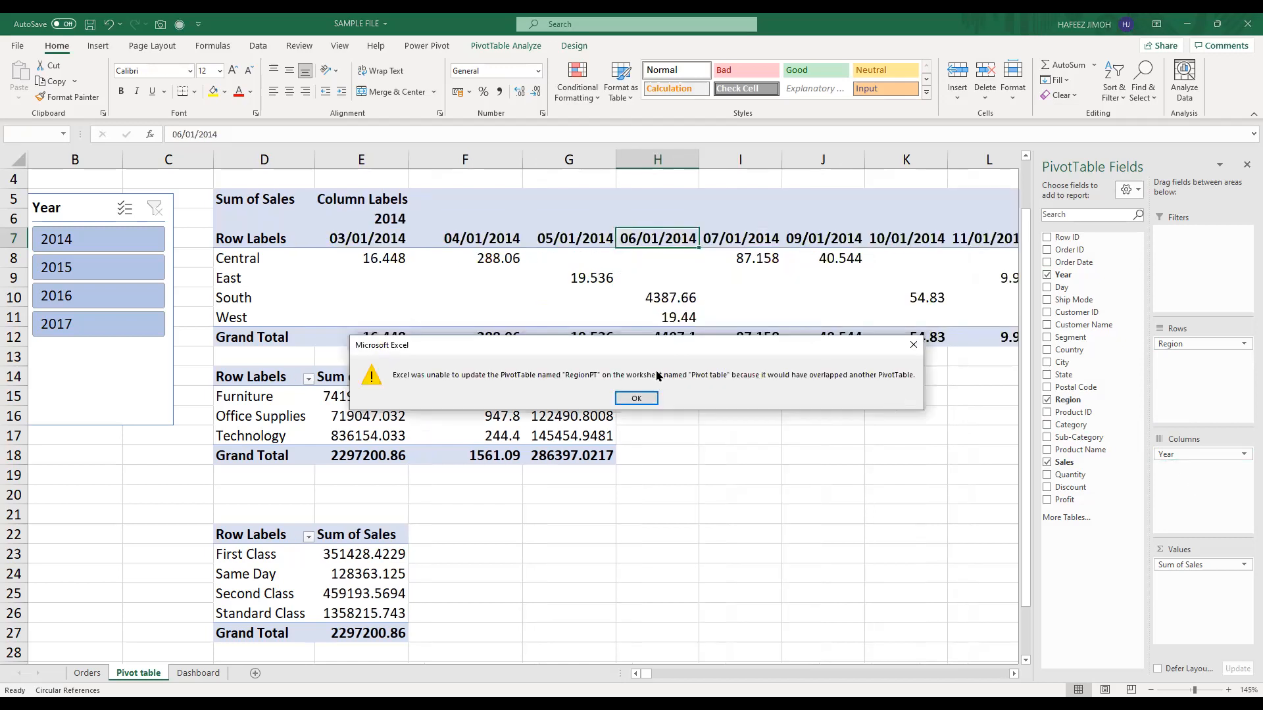
{"action": "left_click", "coordinate": [626, 397]}
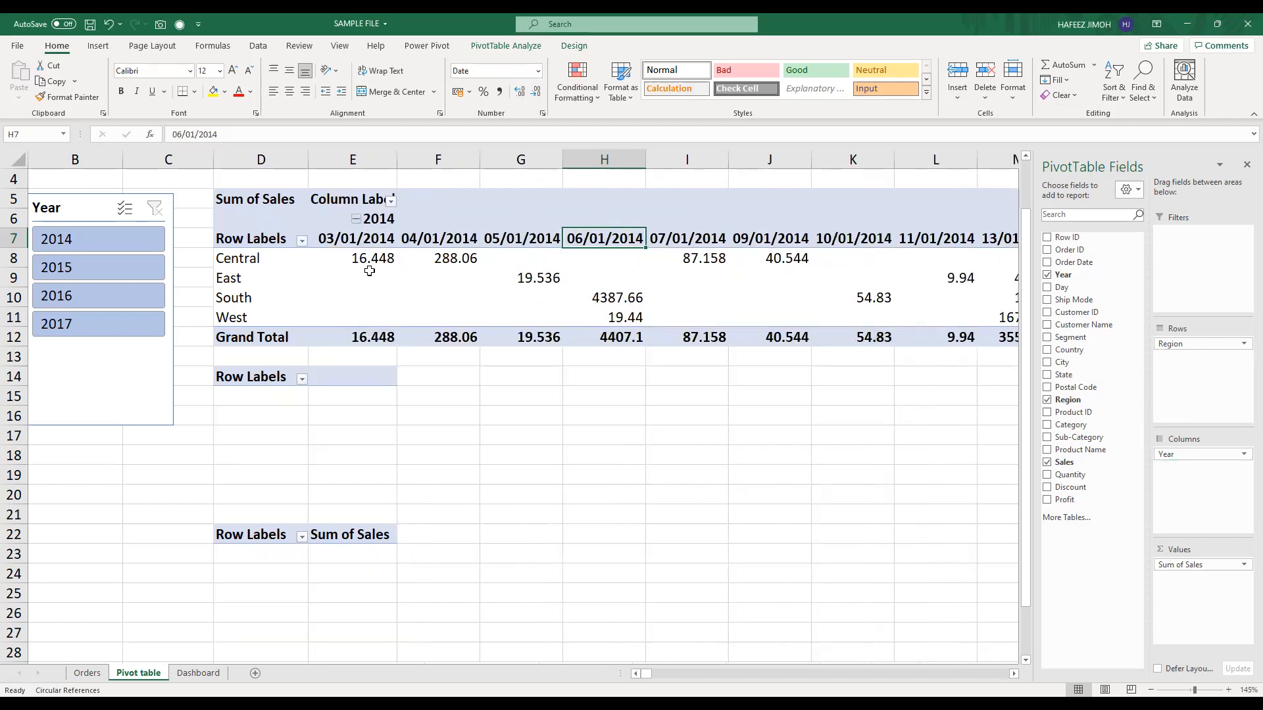
Step: Examine the daily sales across the region pivot table's January and February 2014 date columns
{"action": "left_click", "coordinate": [416, 282]}
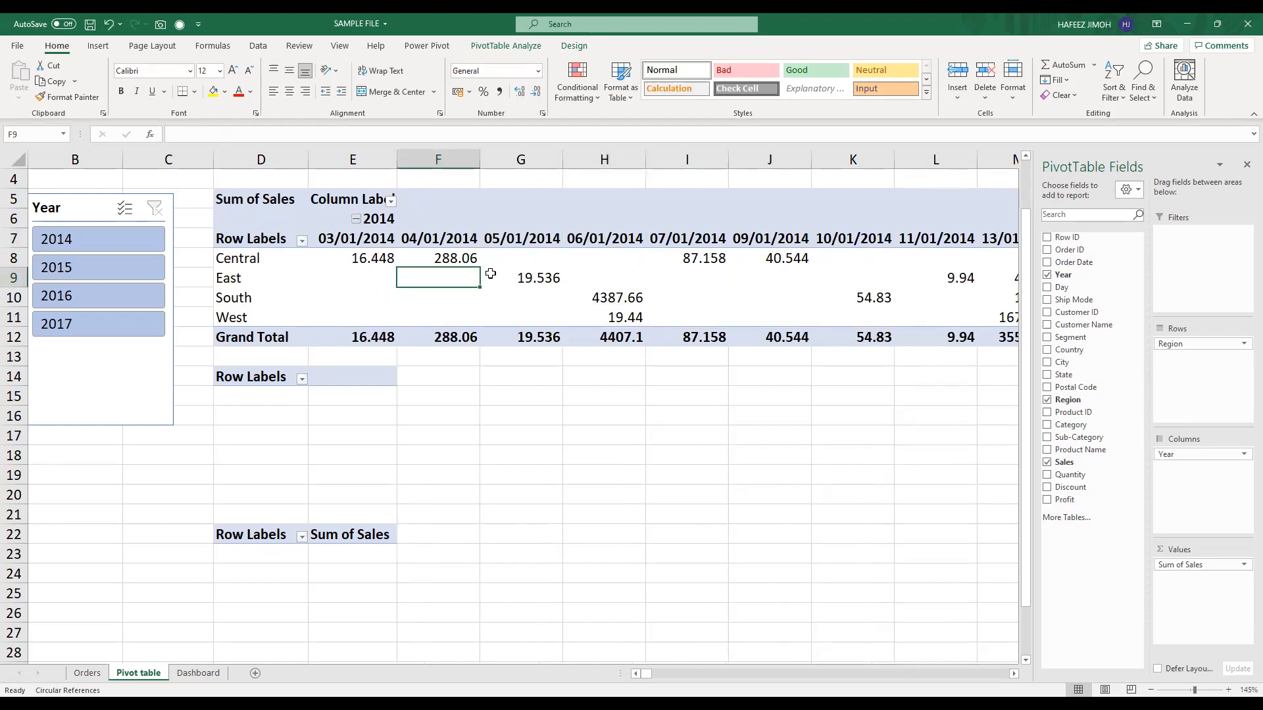
{"action": "key", "text": "Right"}
{"action": "key", "text": "Right"}
{"action": "key", "text": "Right"}
{"action": "key", "text": "Right"}
{"action": "key", "text": "Right"}
{"action": "key", "text": "Right"}
{"action": "key", "text": "Right"}
{"action": "key", "text": "Right"}
{"action": "key", "text": "Right"}
{"action": "key", "text": "Right"}
{"action": "key", "text": "Right"}
{"action": "key", "text": "Right"}
{"action": "key", "text": "Right"}
{"action": "key", "text": "Right"}
{"action": "key", "text": "Right"}
{"action": "key", "text": "Right"}
{"action": "key", "text": "Right"}
{"action": "key", "text": "Right"}
{"action": "key", "text": "Right"}
{"action": "key", "text": "Right"}
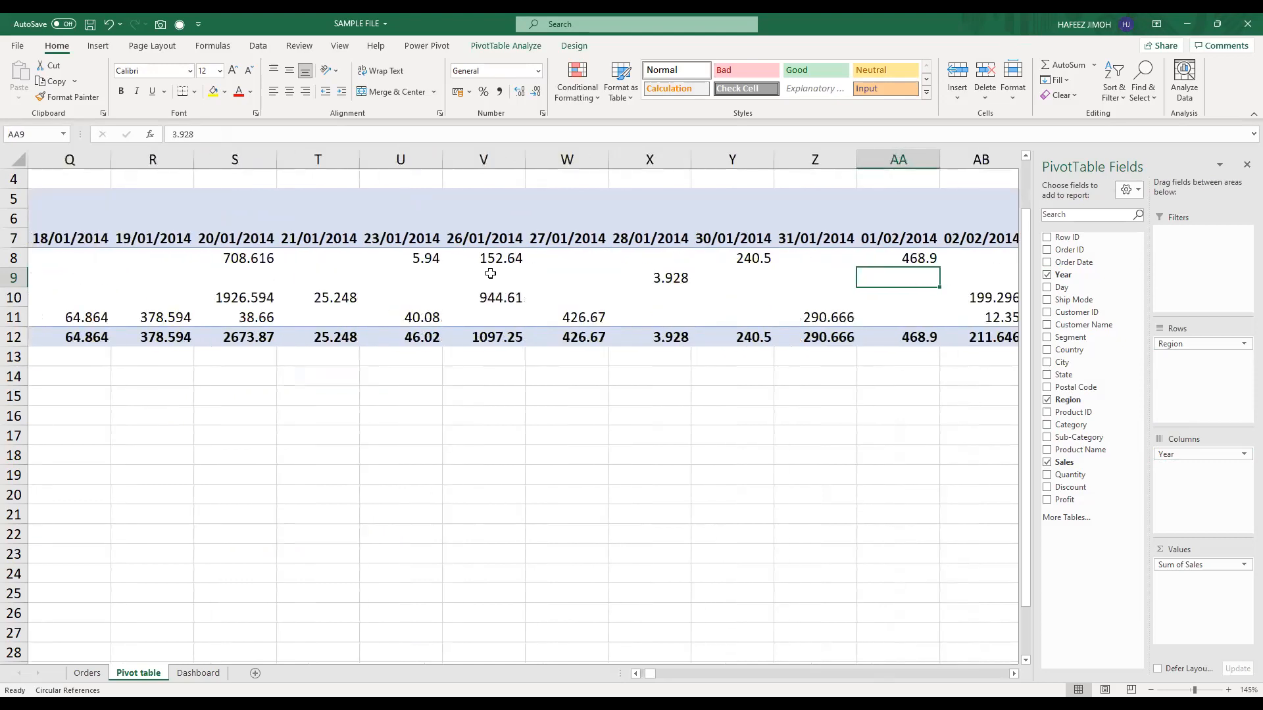
{"action": "key", "text": "Right"}
{"action": "key", "text": "Right"}
{"action": "key", "text": "Right"}
{"action": "key", "text": "Right"}
{"action": "key", "text": "Right"}
{"action": "key", "text": "Right"}
{"action": "key", "text": "Right"}
{"action": "key", "text": "Right"}
{"action": "key", "text": "Right"}
{"action": "key", "text": "Right"}
{"action": "key", "text": "Right"}
{"action": "key", "text": "Right"}
{"action": "key", "text": "Right"}
{"action": "key", "text": "Right"}
{"action": "key", "text": "Right"}
{"action": "key", "text": "Right"}
{"action": "key", "text": "Left"}
{"action": "key", "text": "Left"}
{"action": "key", "text": "Left"}
{"action": "key", "text": "Left"}
{"action": "key", "text": "Left"}
{"action": "key", "text": "Left"}
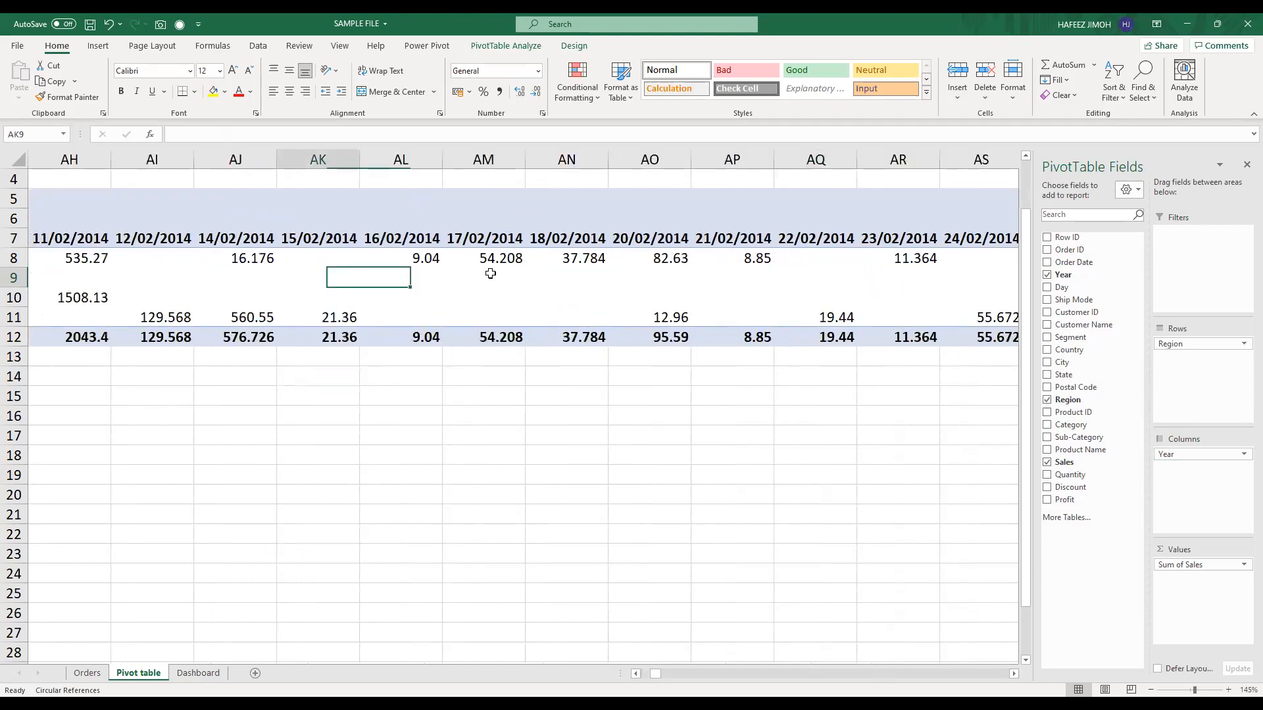
{"action": "key", "text": "Left"}
{"action": "key", "text": "Left"}
{"action": "key", "text": "Left"}
{"action": "key", "text": "Left"}
{"action": "key", "text": "Left"}
{"action": "key", "text": "Left"}
{"action": "key", "text": "Left"}
{"action": "key", "text": "Left"}
{"action": "key", "text": "Left"}
{"action": "key", "text": "Left"}
{"action": "key", "text": "Left"}
{"action": "key", "text": "Left"}
{"action": "key", "text": "Left"}
{"action": "key", "text": "Left"}
{"action": "key", "text": "Left"}
{"action": "key", "text": "Left"}
{"action": "key", "text": "Left"}
{"action": "key", "text": "Left"}
{"action": "key", "text": "Left"}
{"action": "key", "text": "Left"}
{"action": "key", "text": "Right"}
{"action": "key", "text": "Right"}
{"action": "key", "text": "Right"}
{"action": "key", "text": "Right"}
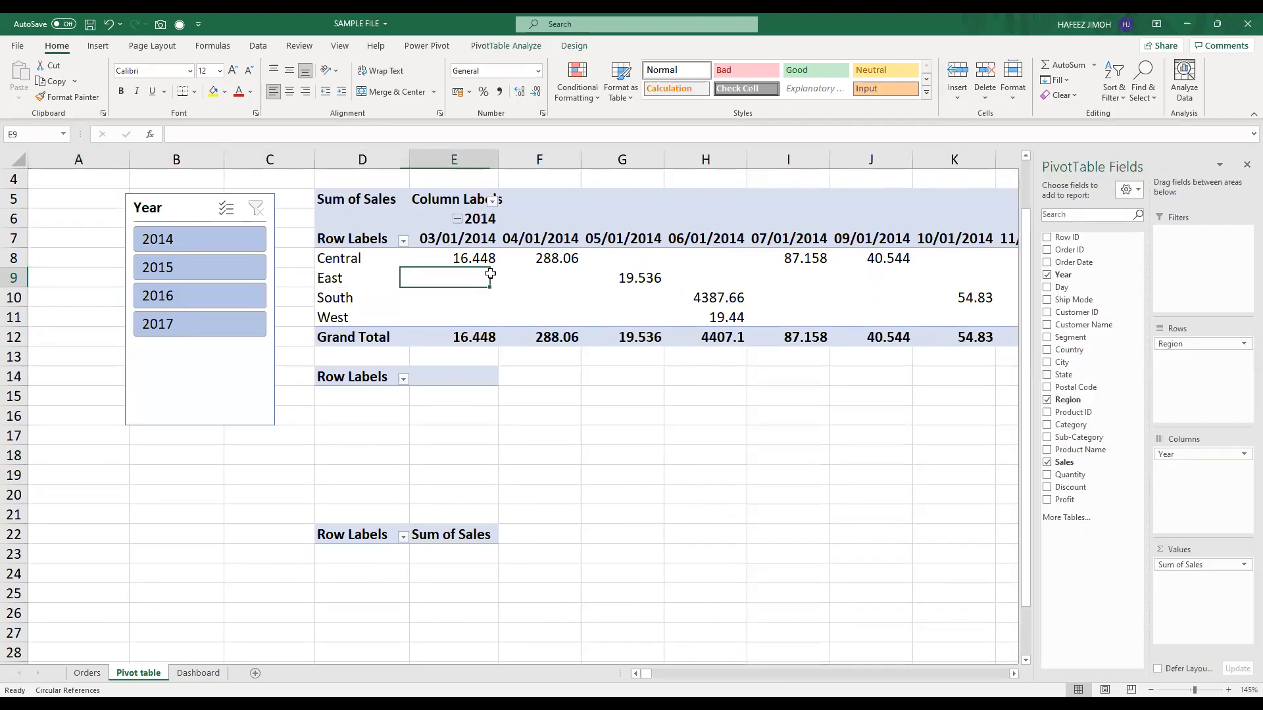
{"action": "key", "text": "Right"}
{"action": "key", "text": "Right"}
{"action": "key", "text": "Right"}
{"action": "key", "text": "Right"}
{"action": "key", "text": "Right"}
{"action": "key", "text": "Right"}
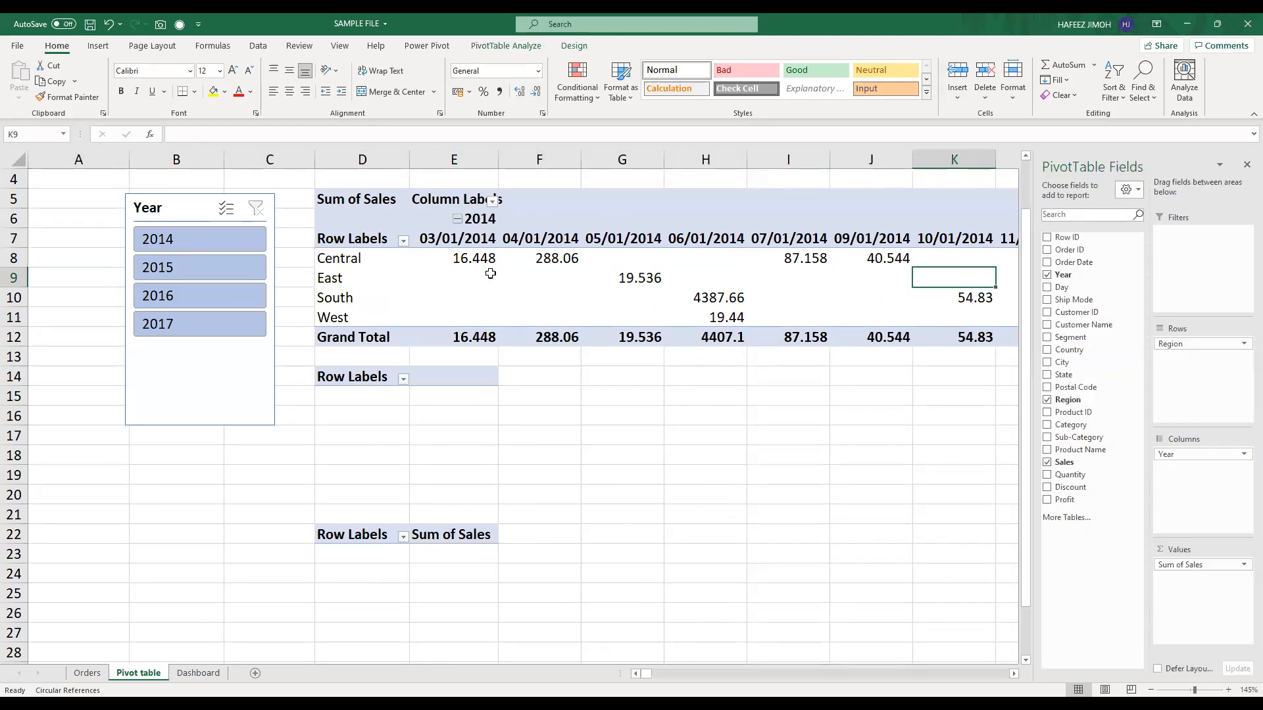
{"action": "key", "text": "Right"}
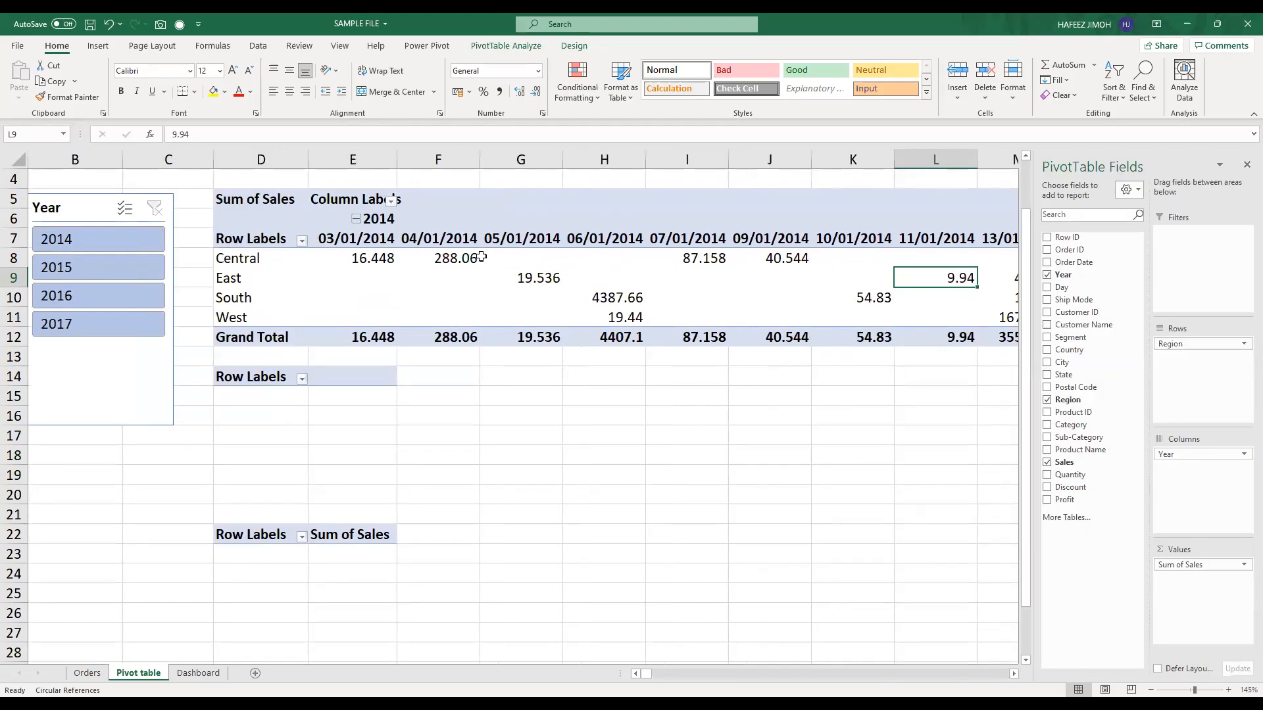
Step: Collapse the date columns of 2014, 2015 and 2016 in the region pivot table
{"action": "left_click", "coordinate": [357, 219]}
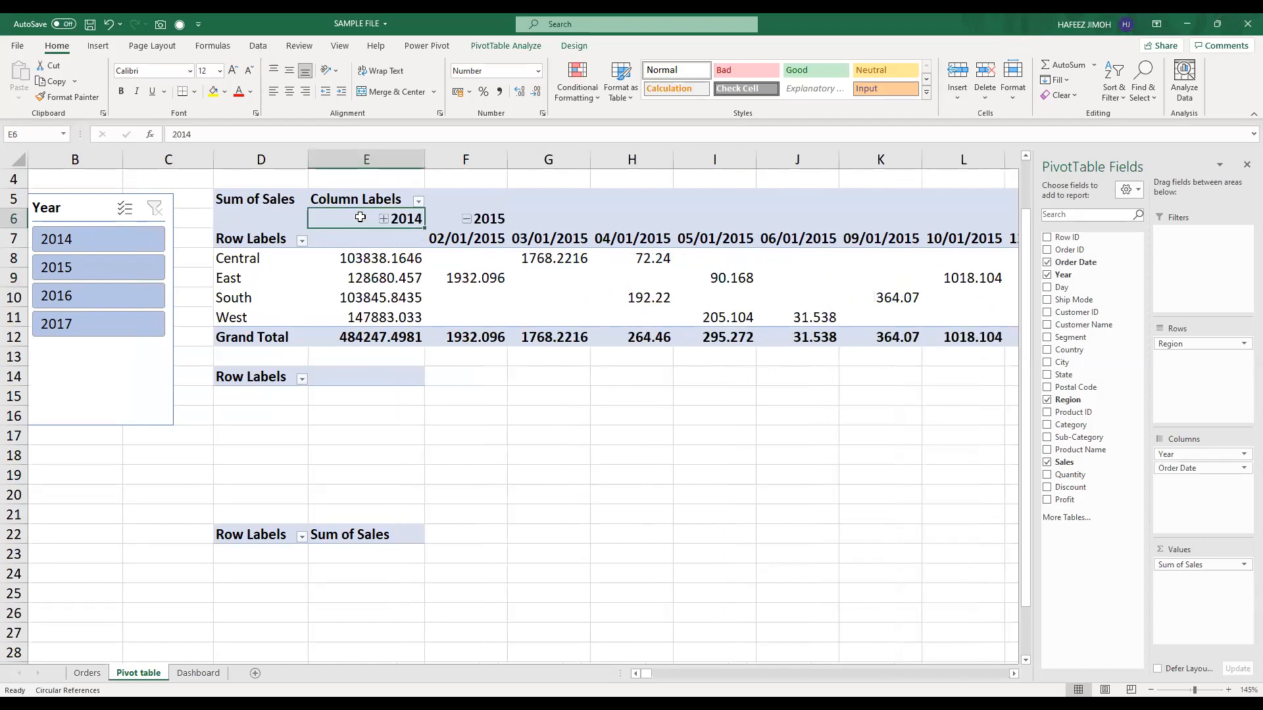
{"action": "left_click", "coordinate": [467, 219]}
{"action": "left_click", "coordinate": [560, 220]}
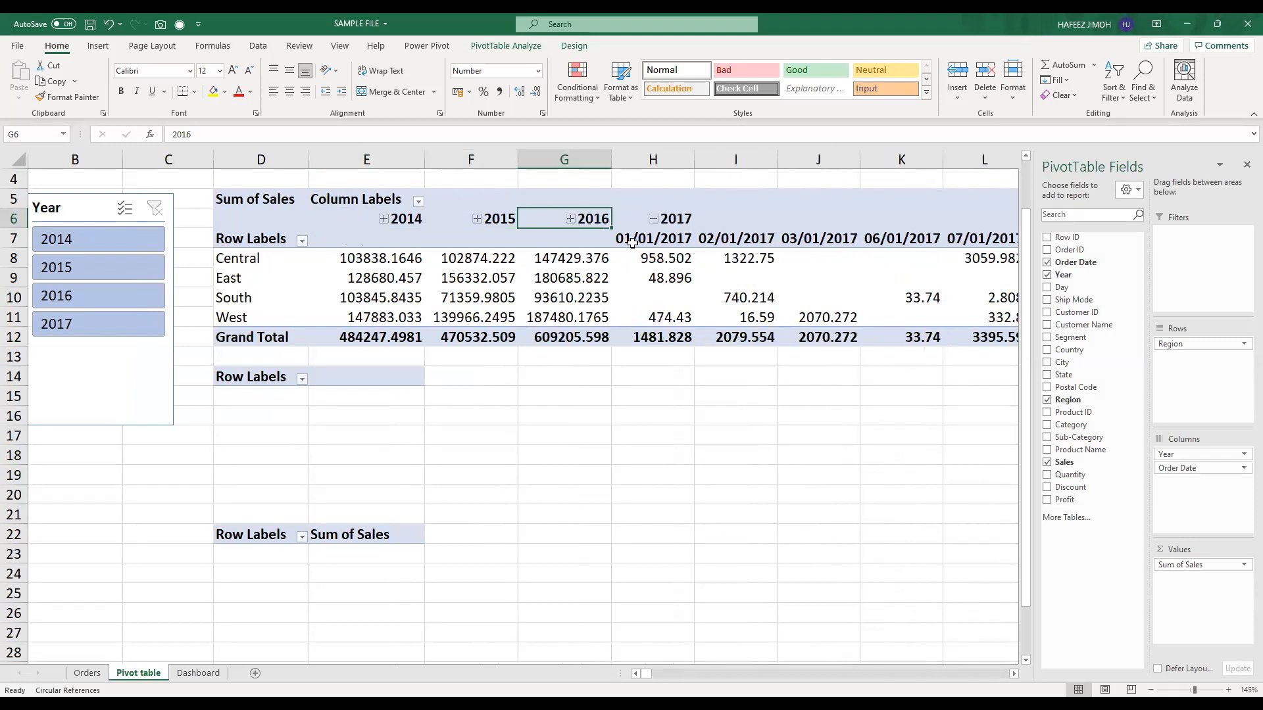
Step: Try to group the region pivot table's Order Date columns by days, months, quarters and years
{"action": "left_click", "coordinate": [638, 241]}
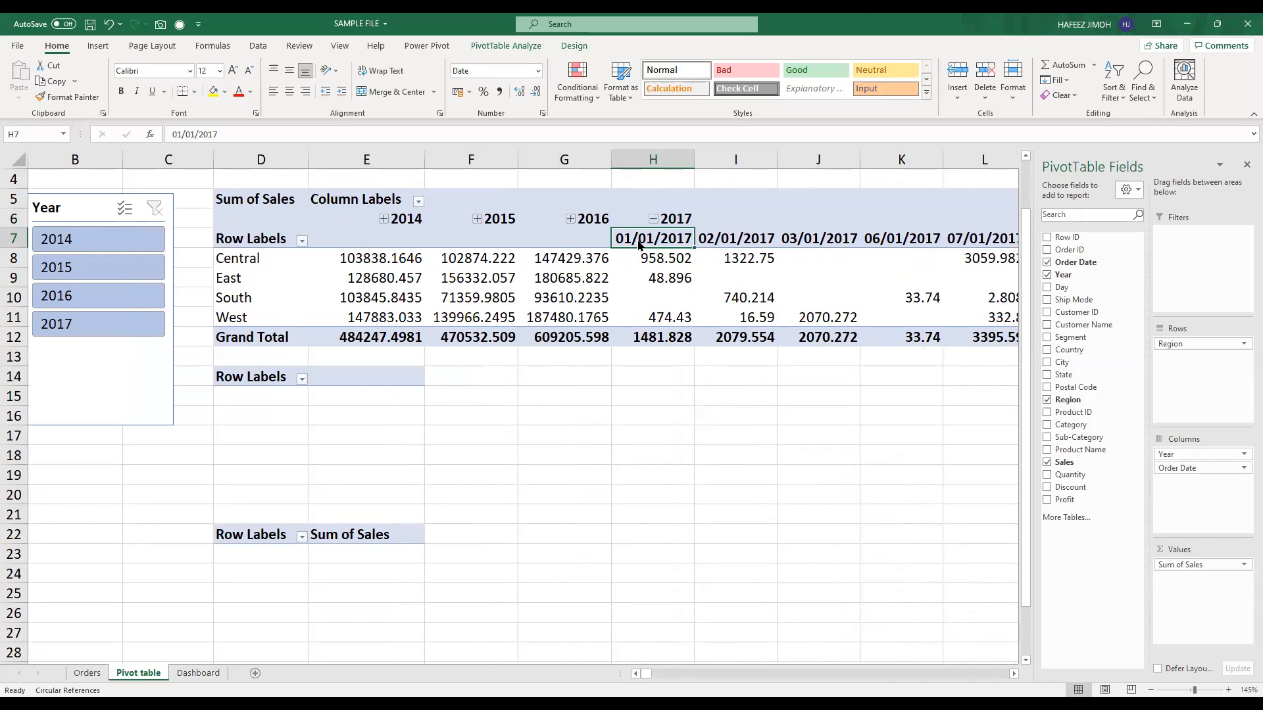
{"action": "right_click", "coordinate": [639, 245]}
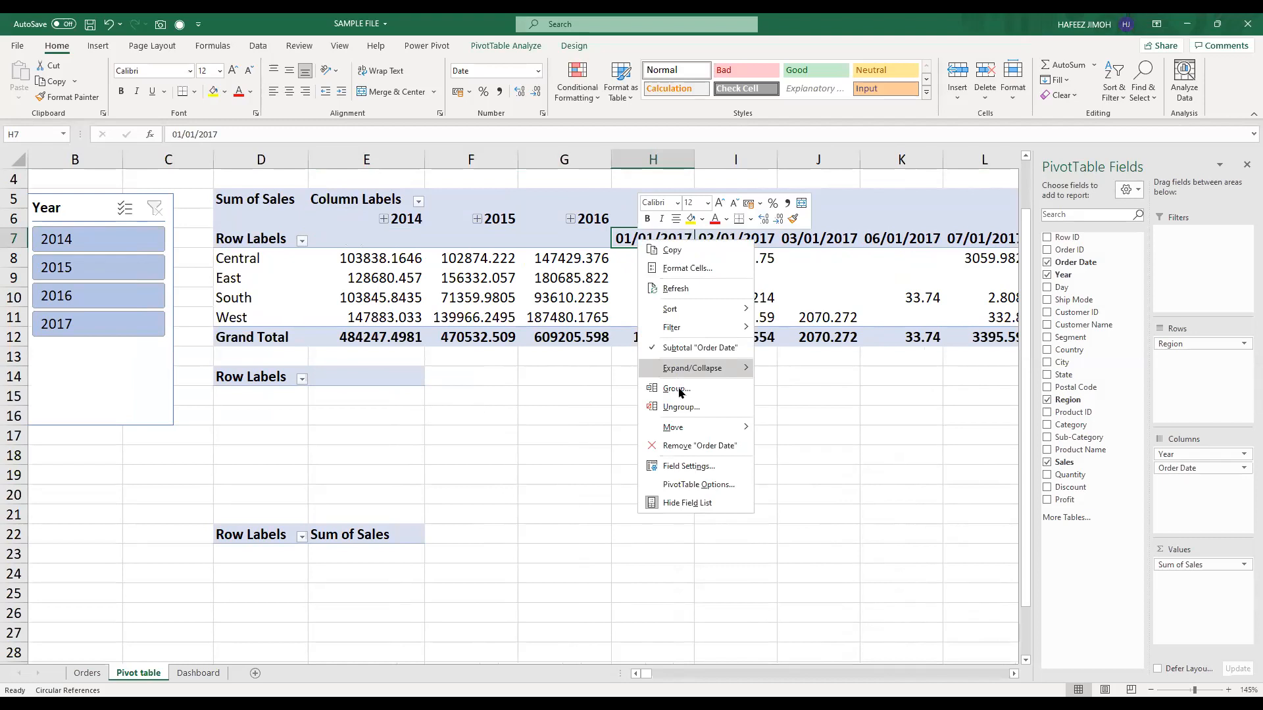
{"action": "left_click", "coordinate": [677, 389]}
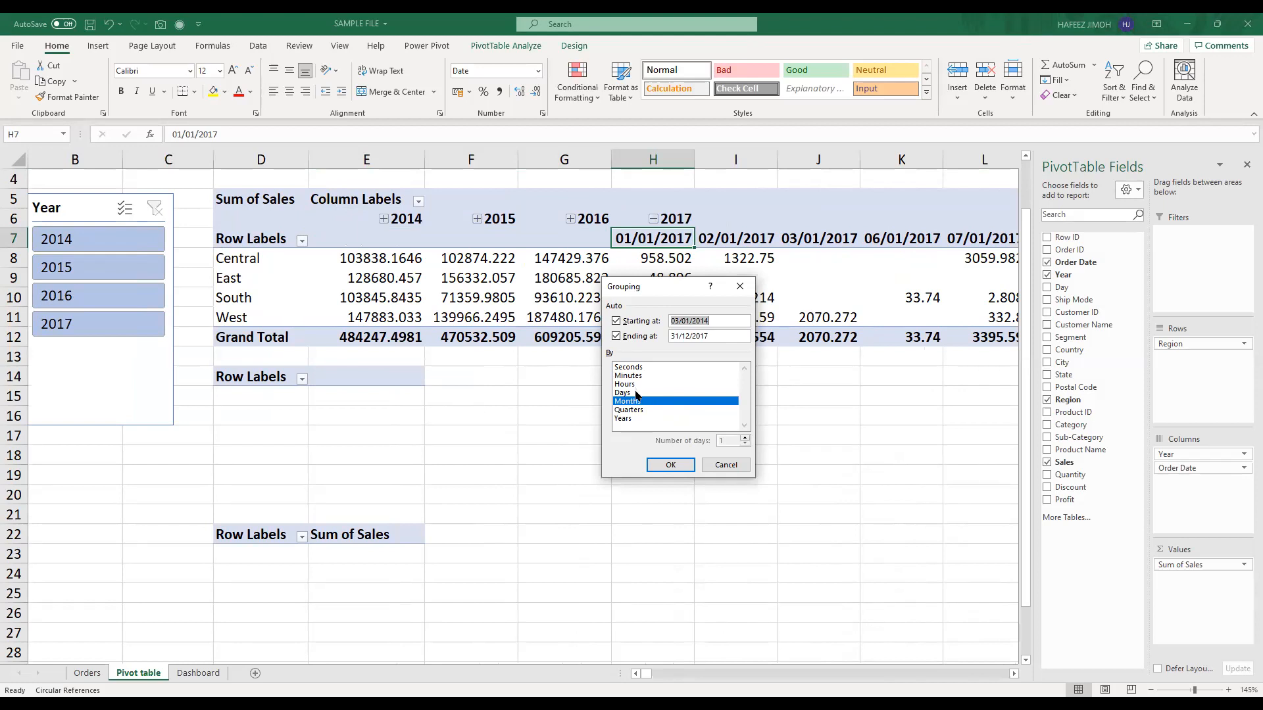
{"action": "left_click", "coordinate": [642, 393]}
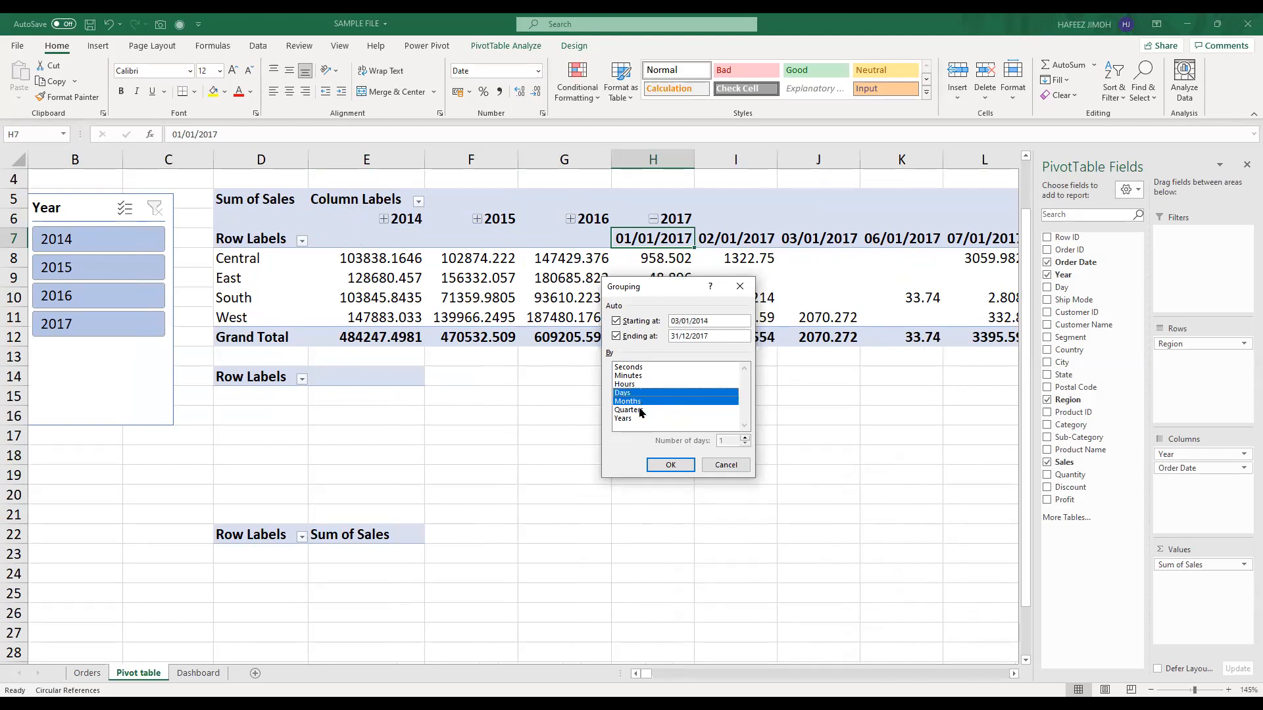
{"action": "left_click", "coordinate": [643, 410]}
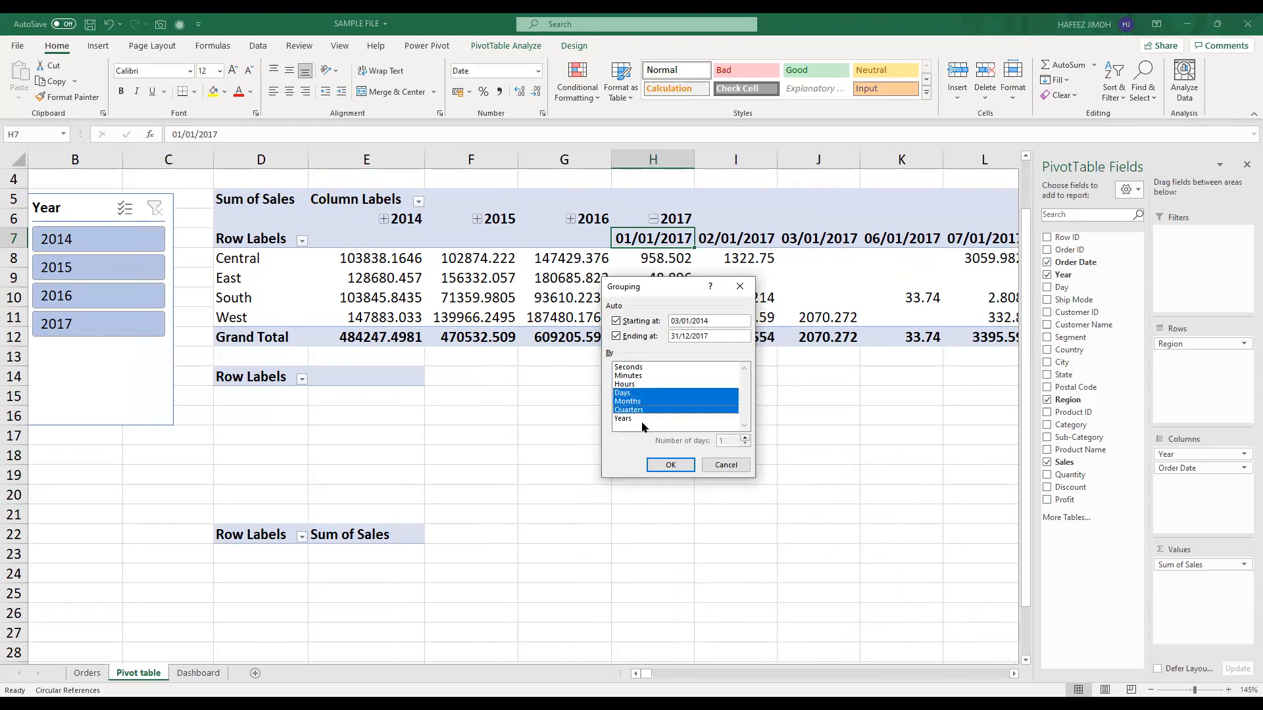
{"action": "left_click", "coordinate": [644, 419]}
{"action": "left_click", "coordinate": [667, 467]}
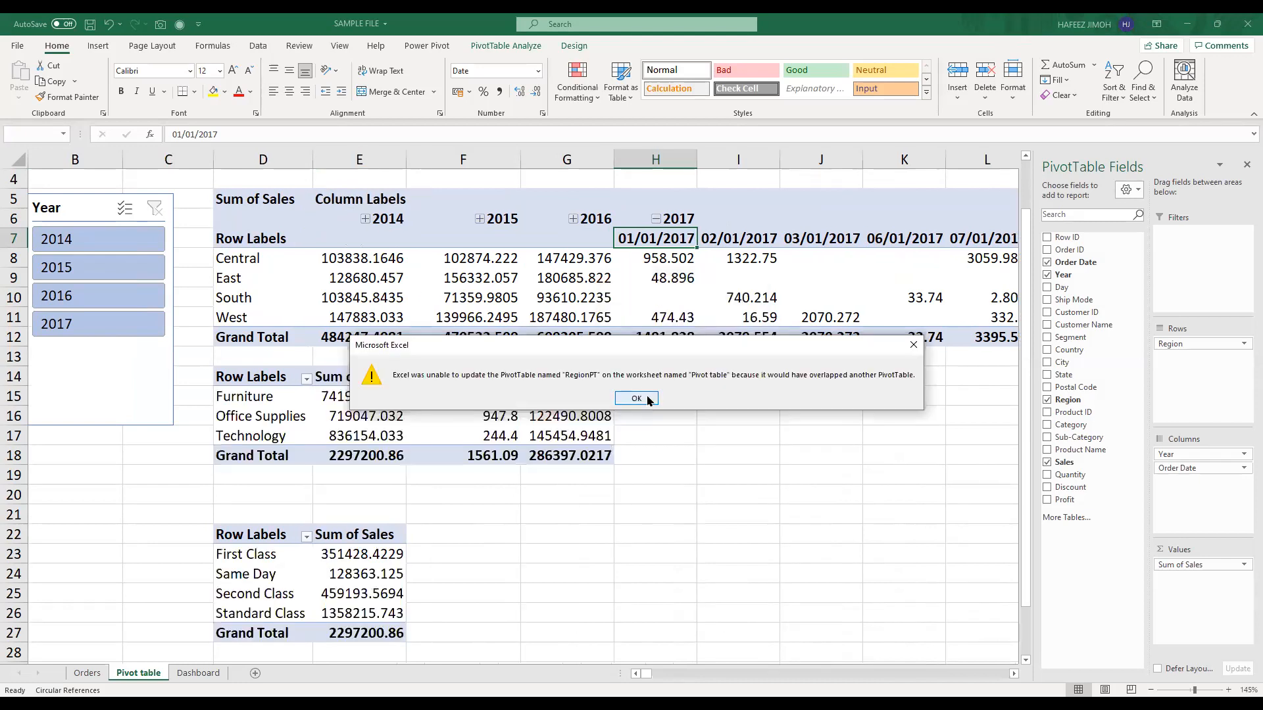
{"action": "left_click", "coordinate": [646, 396]}
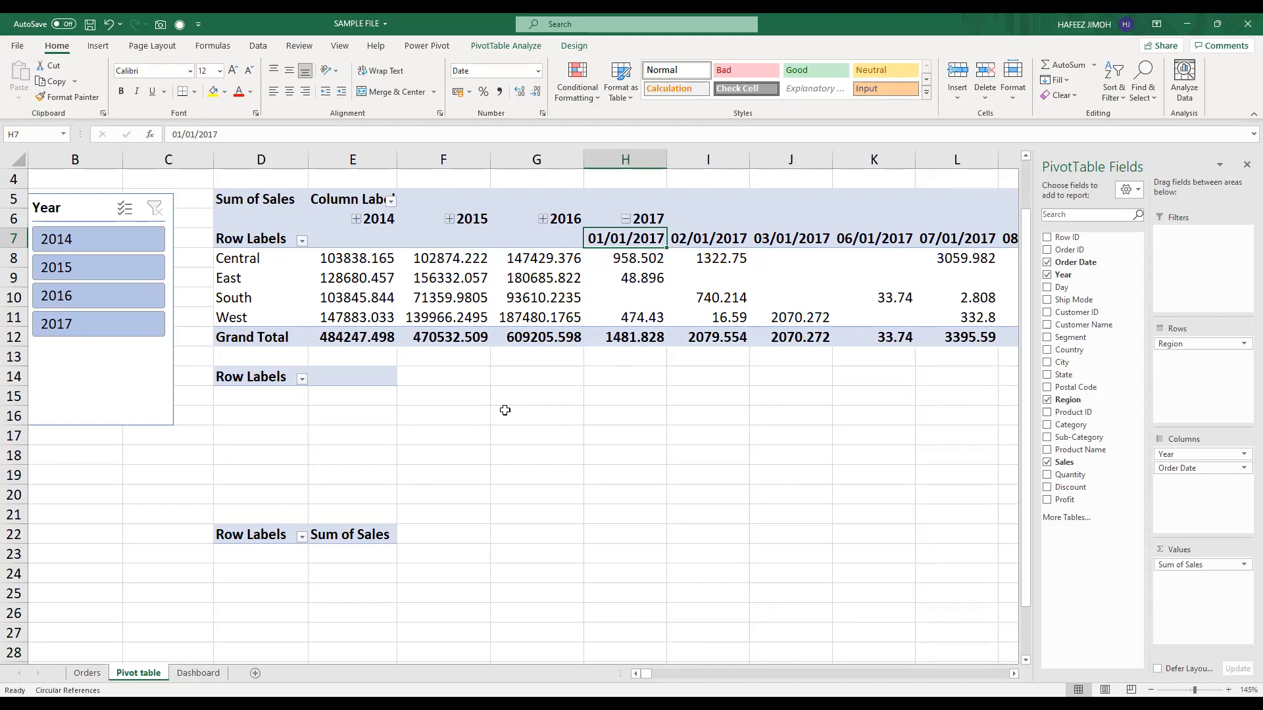
Step: Undo the collapsed years and the addition of Order Date and Year to the region pivot table's columns
{"action": "key", "text": "ctrl+z"}
{"action": "key", "text": "ctrl+z"}
{"action": "key", "text": "ctrl+z"}
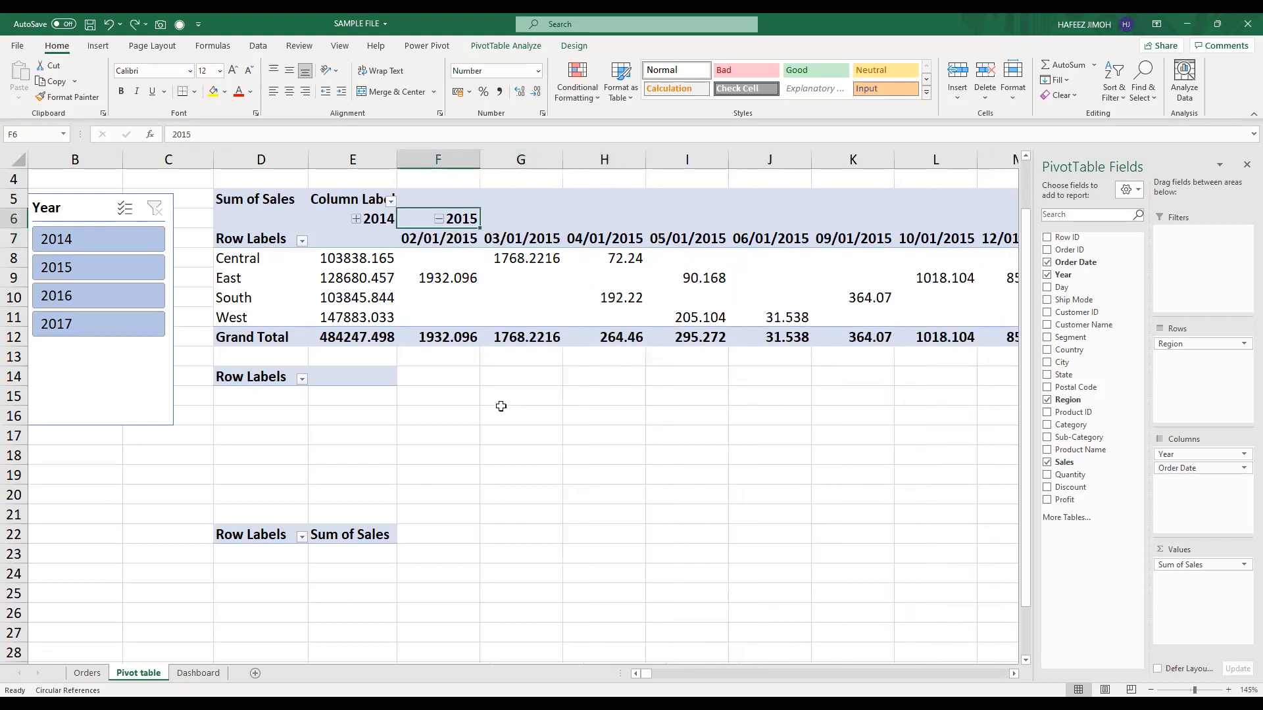
{"action": "key", "text": "ctrl+z"}
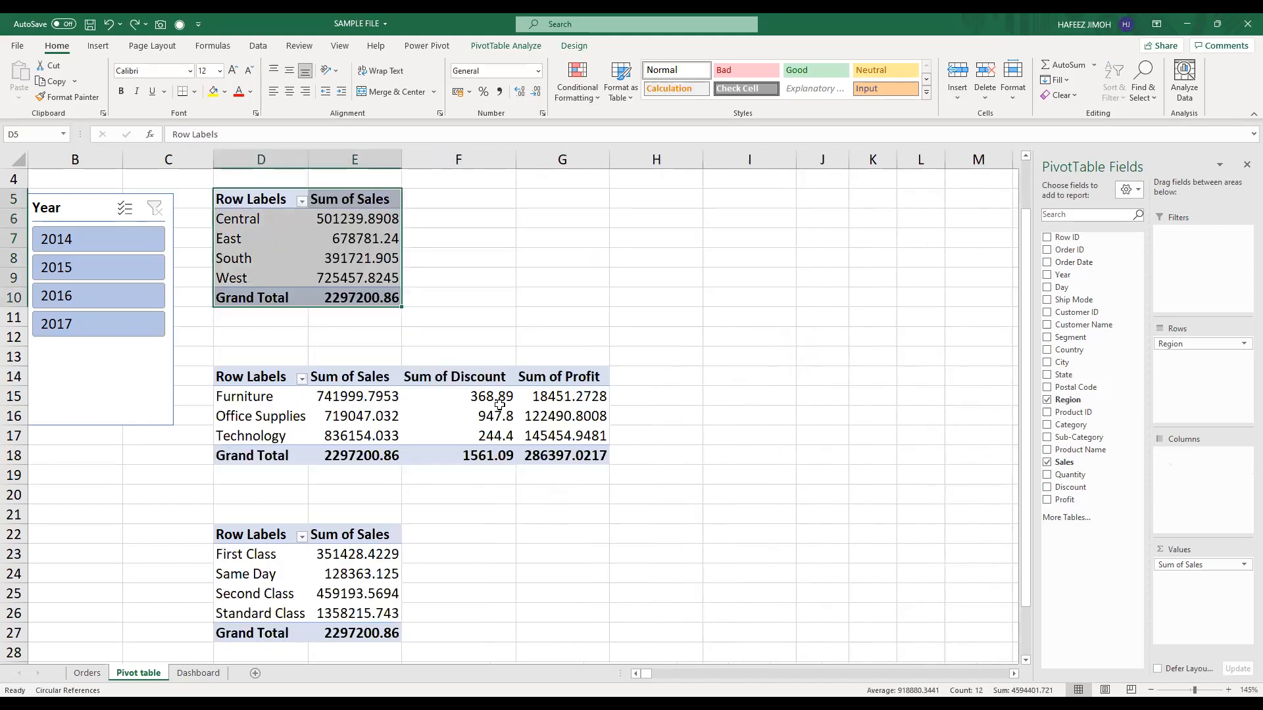
Step: Add Order Date to the region pivot table's columns, and expand 2014 and its Qtr1 down to months
{"action": "left_click", "coordinate": [383, 417]}
{"action": "left_click", "coordinate": [304, 242]}
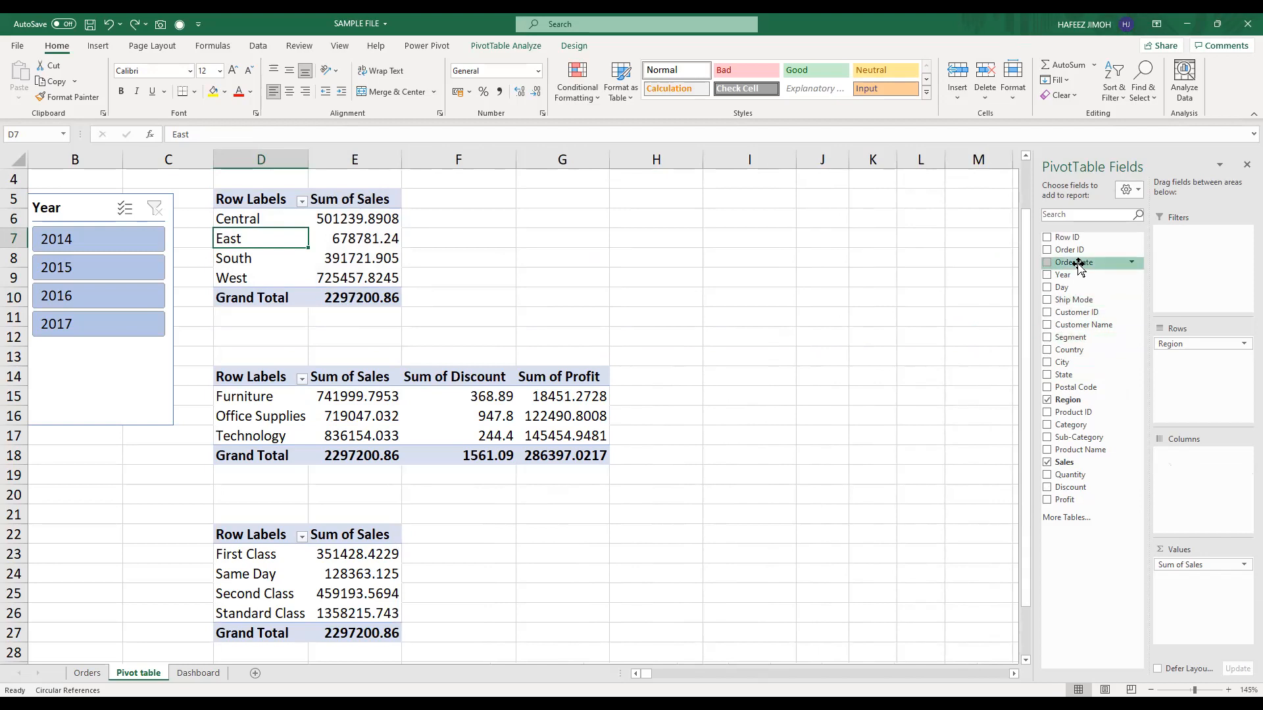
{"action": "left_click_drag", "start_coordinate": [1078, 264], "coordinate": [1190, 465]}
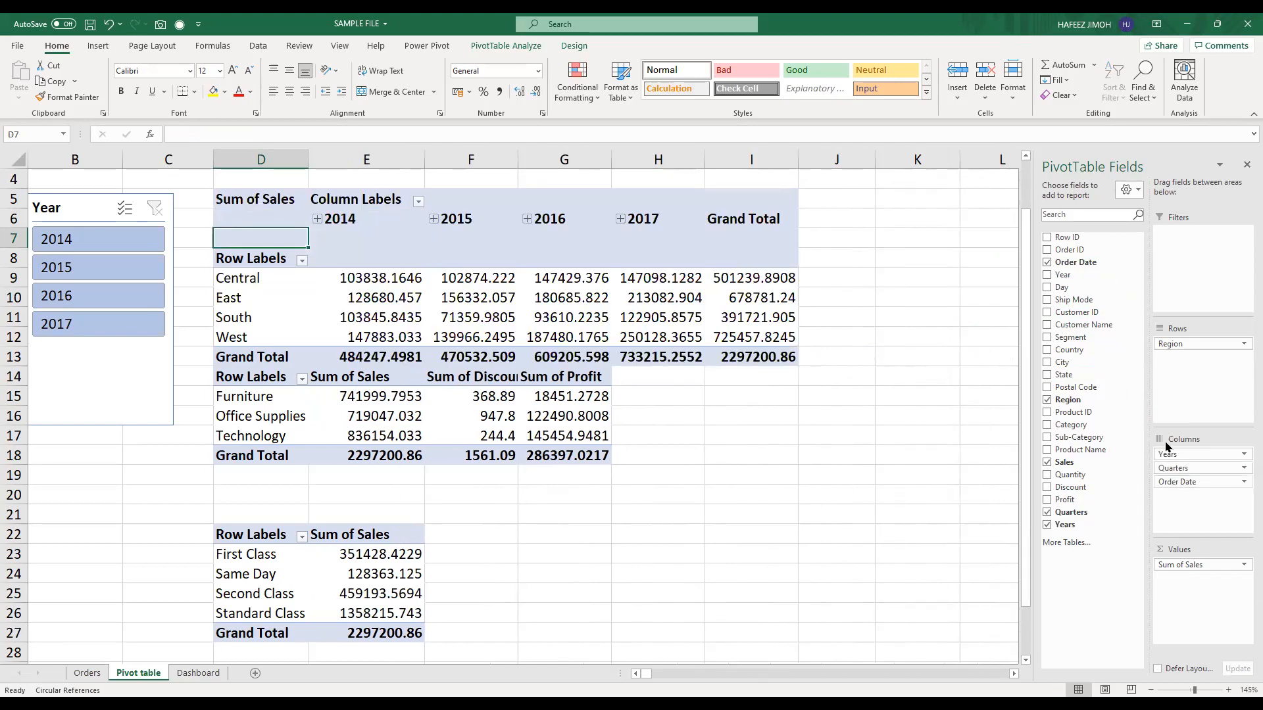
{"action": "left_click", "coordinate": [317, 219]}
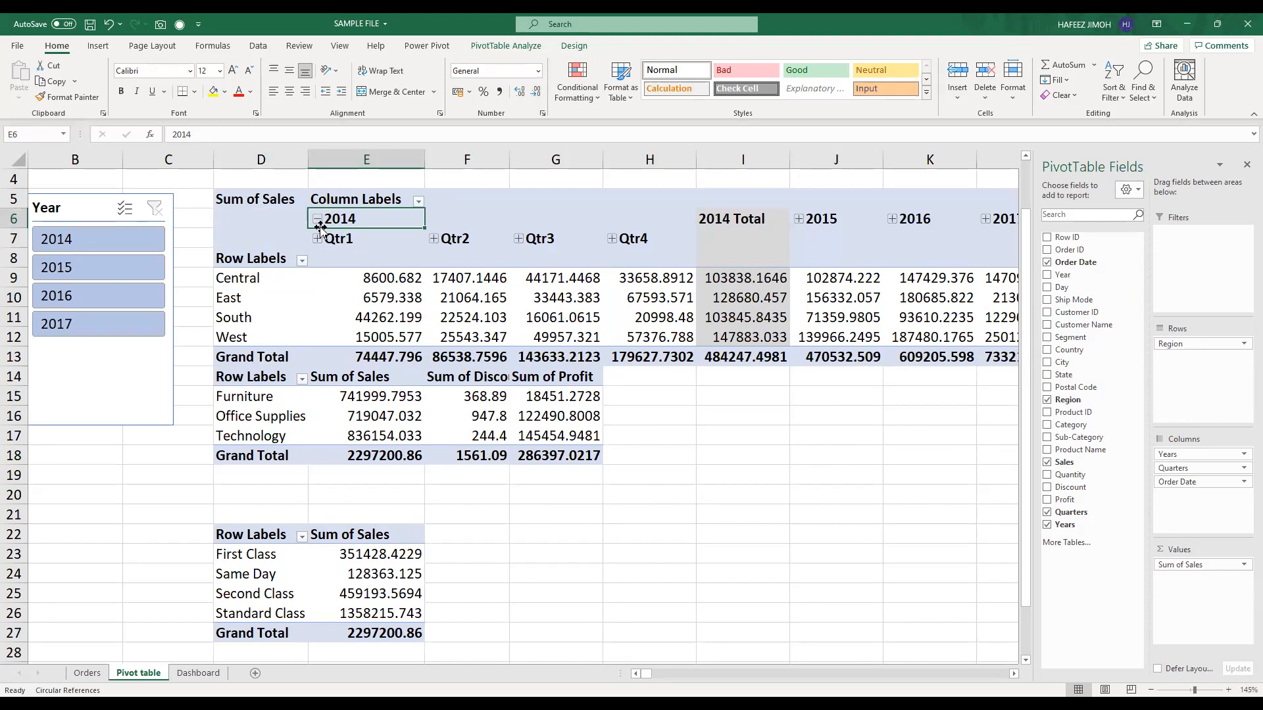
{"action": "left_click", "coordinate": [318, 239]}
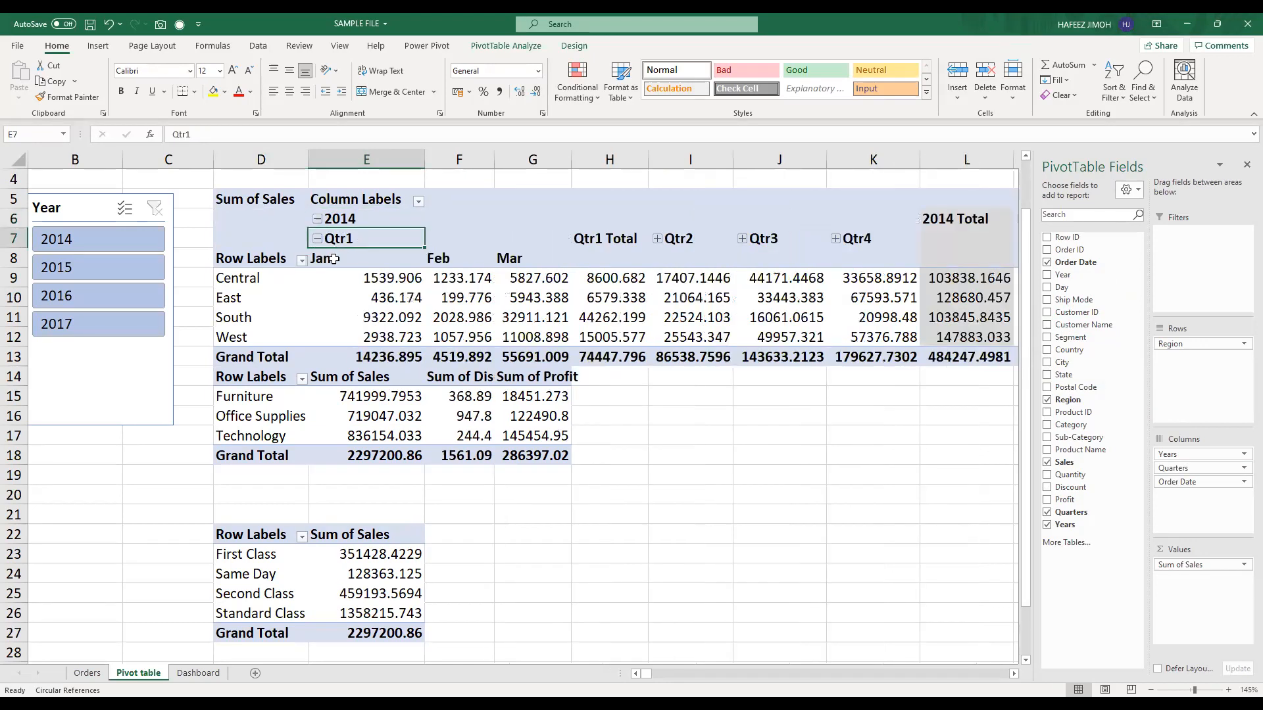
Step: Expand Qtr2 of 2014 down to months in the region pivot table
{"action": "left_click", "coordinate": [334, 261]}
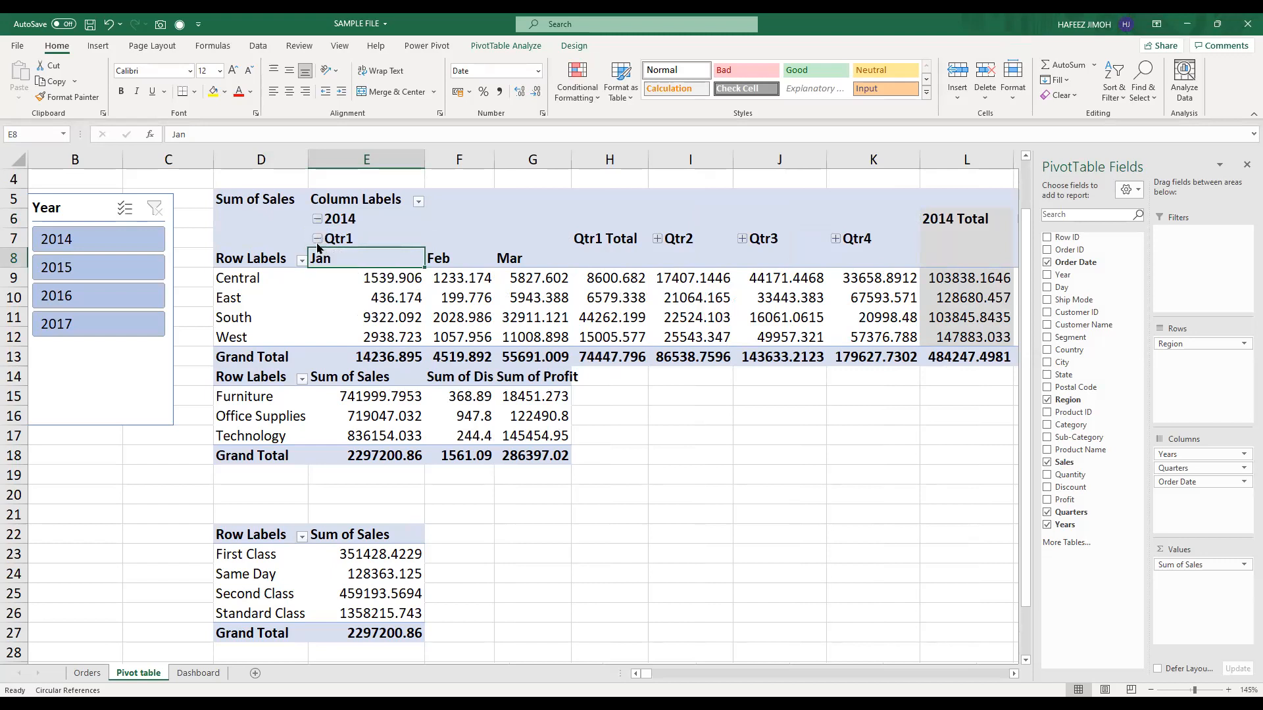
{"action": "left_click", "coordinate": [658, 240]}
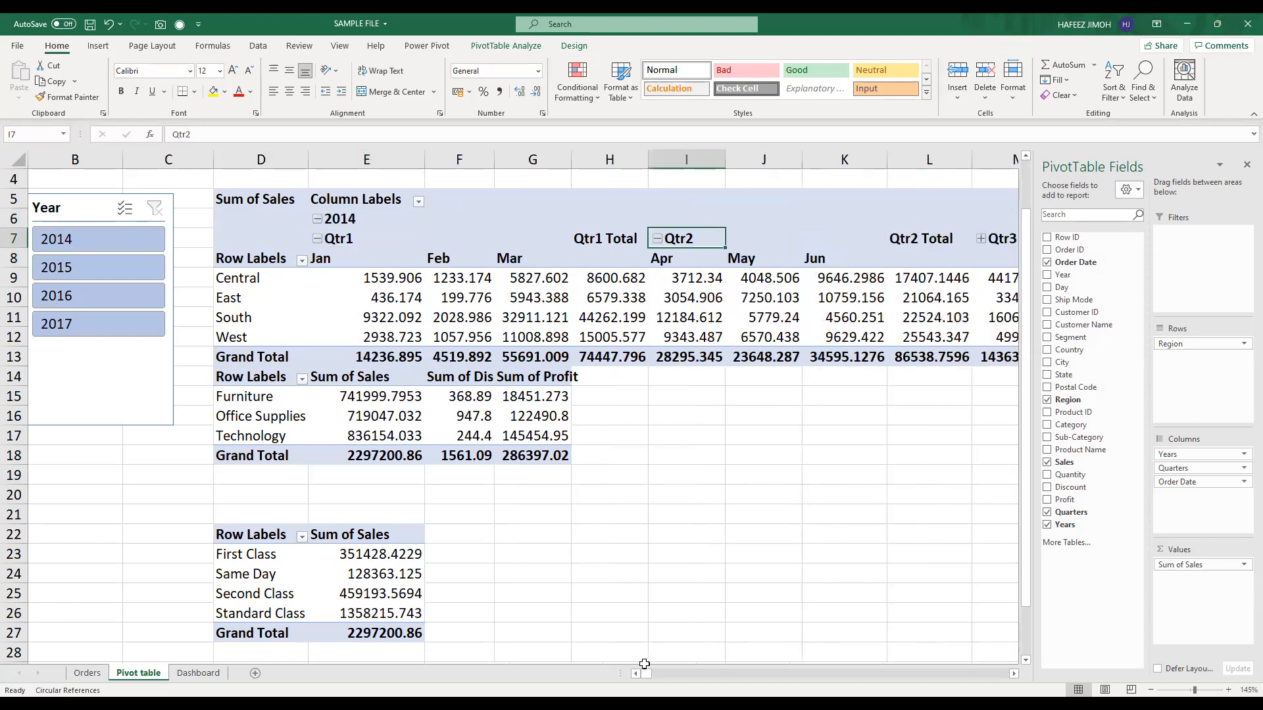
{"action": "left_click", "coordinate": [413, 516]}
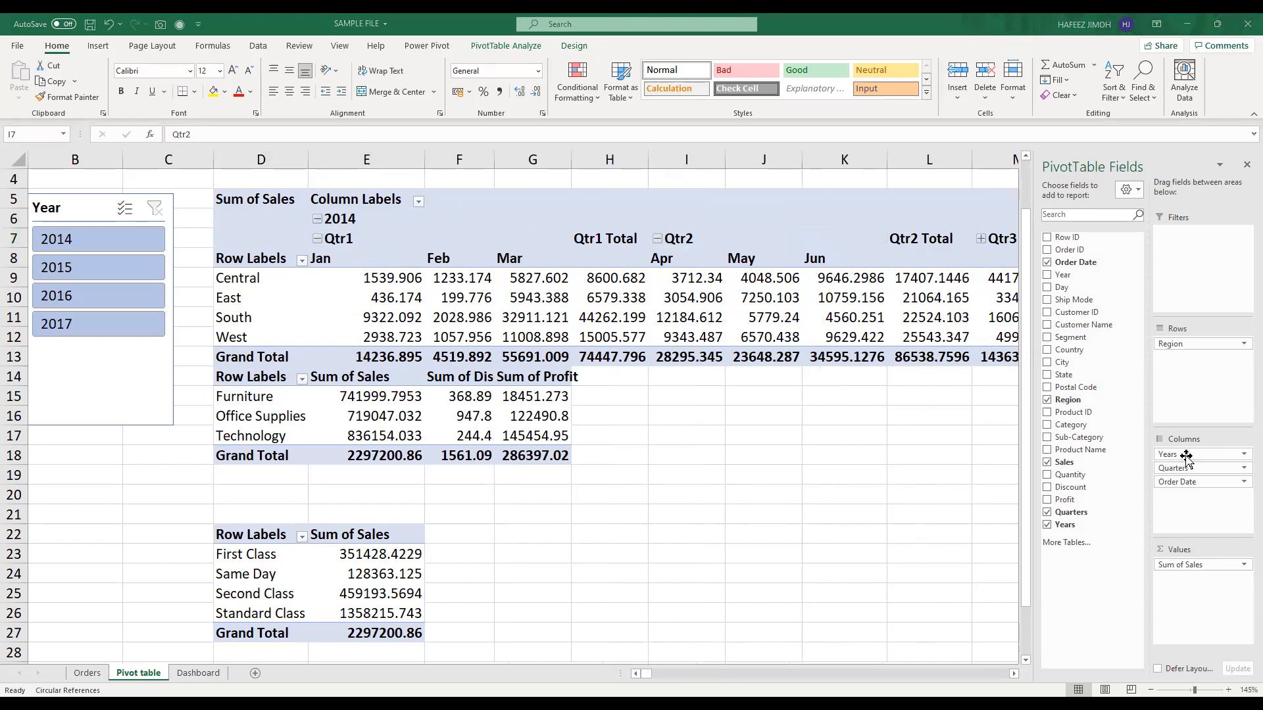
Step: Remove Order Date from the region pivot table's columns, leaving Years and Quarters, and close the field list
{"action": "left_click_drag", "start_coordinate": [1188, 482], "coordinate": [914, 490]}
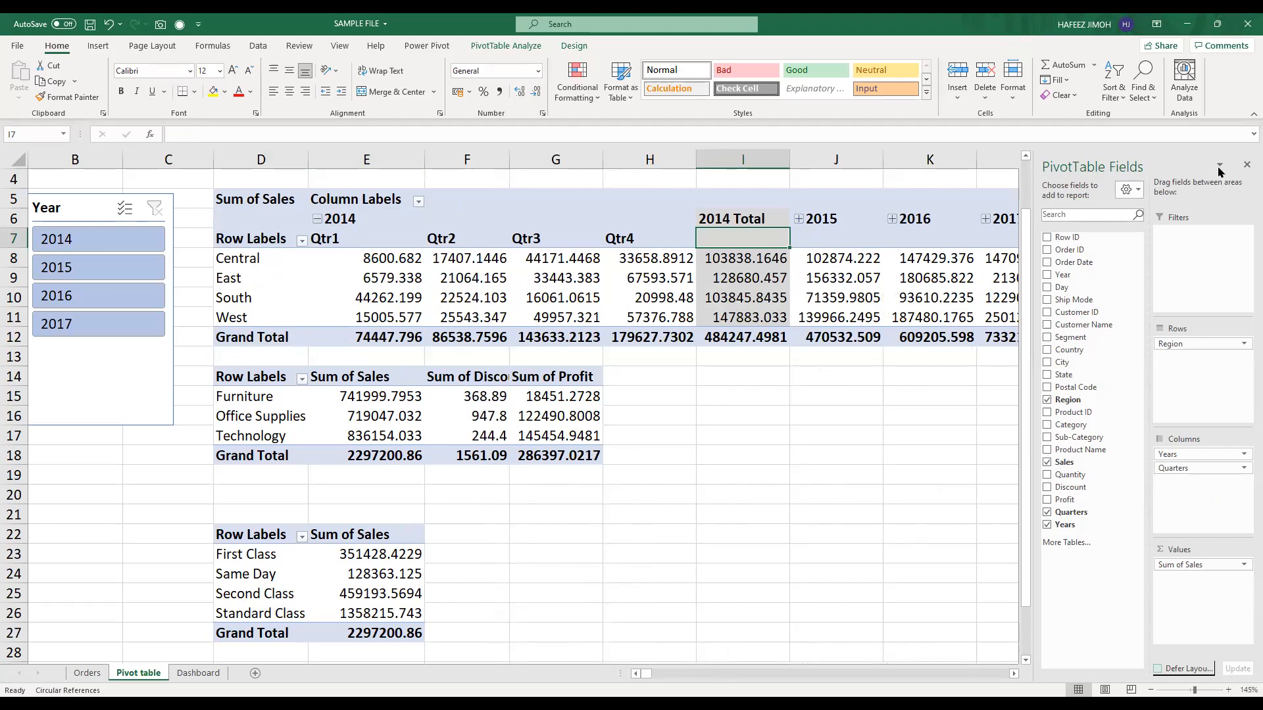
{"action": "left_click", "coordinate": [1246, 164]}
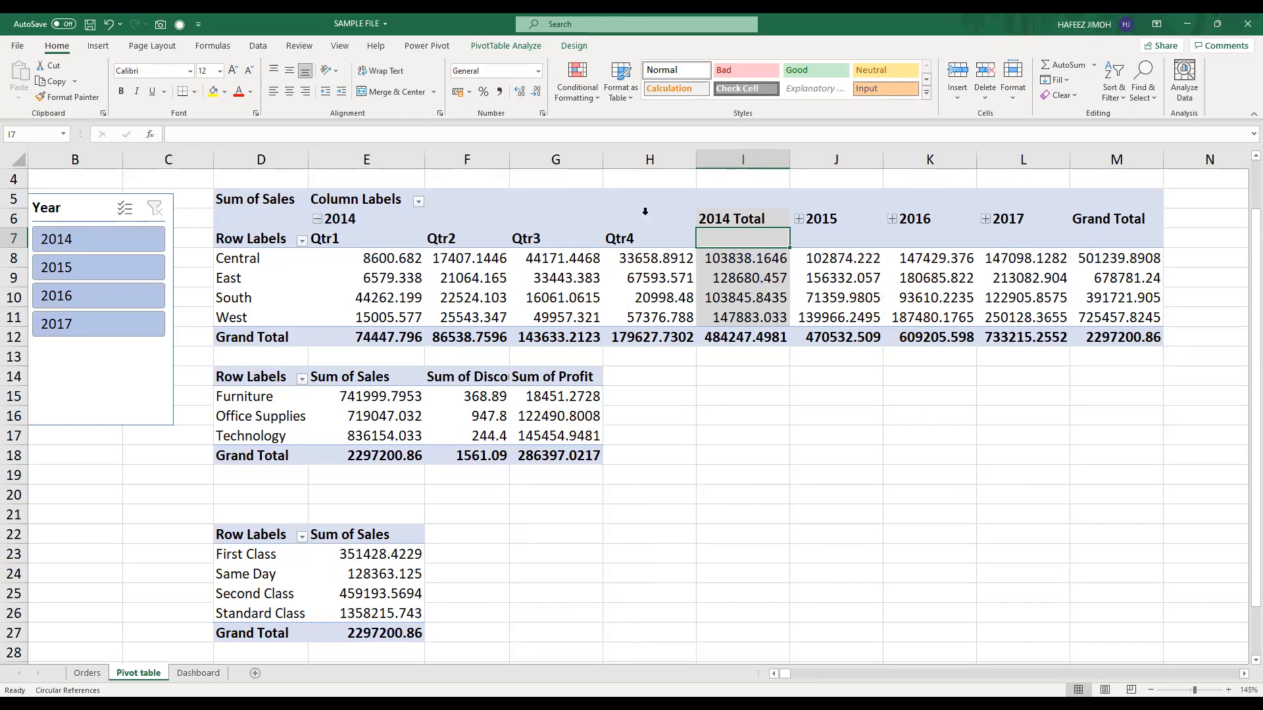
Step: Set the region pivot table's grand totals to On for Columns Only
{"action": "left_click", "coordinate": [527, 245]}
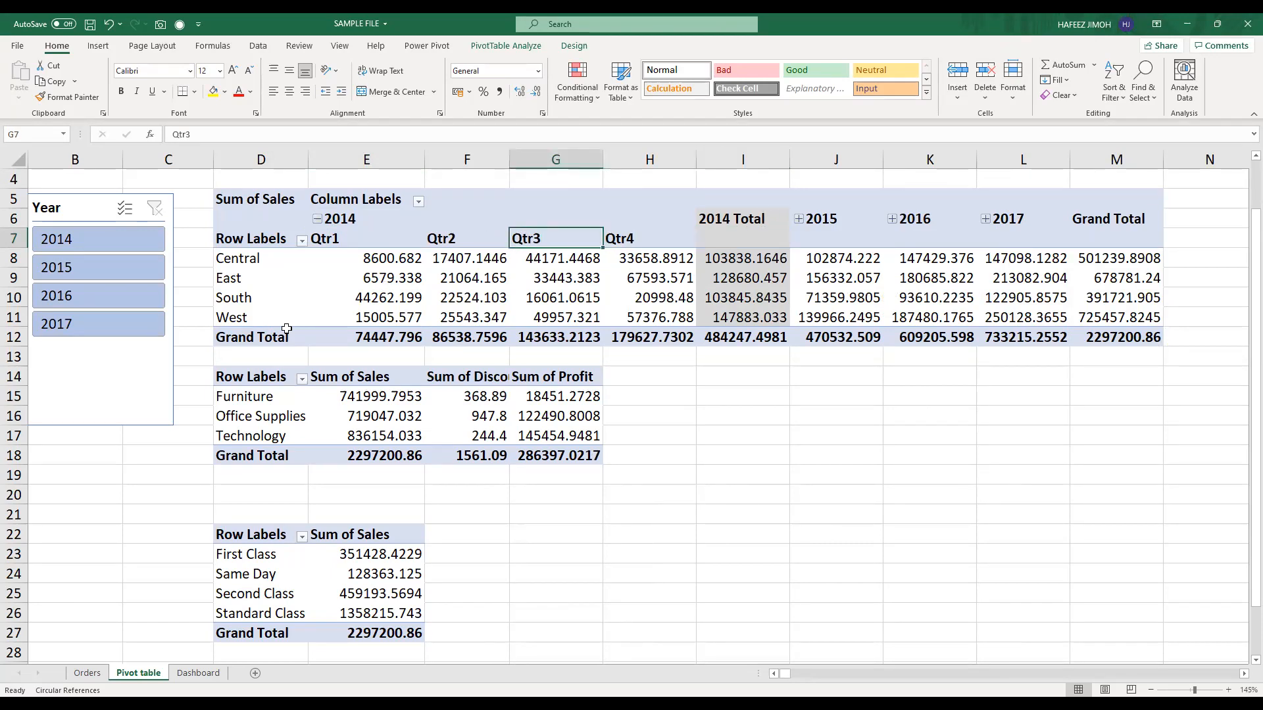
{"action": "left_click", "coordinate": [574, 45]}
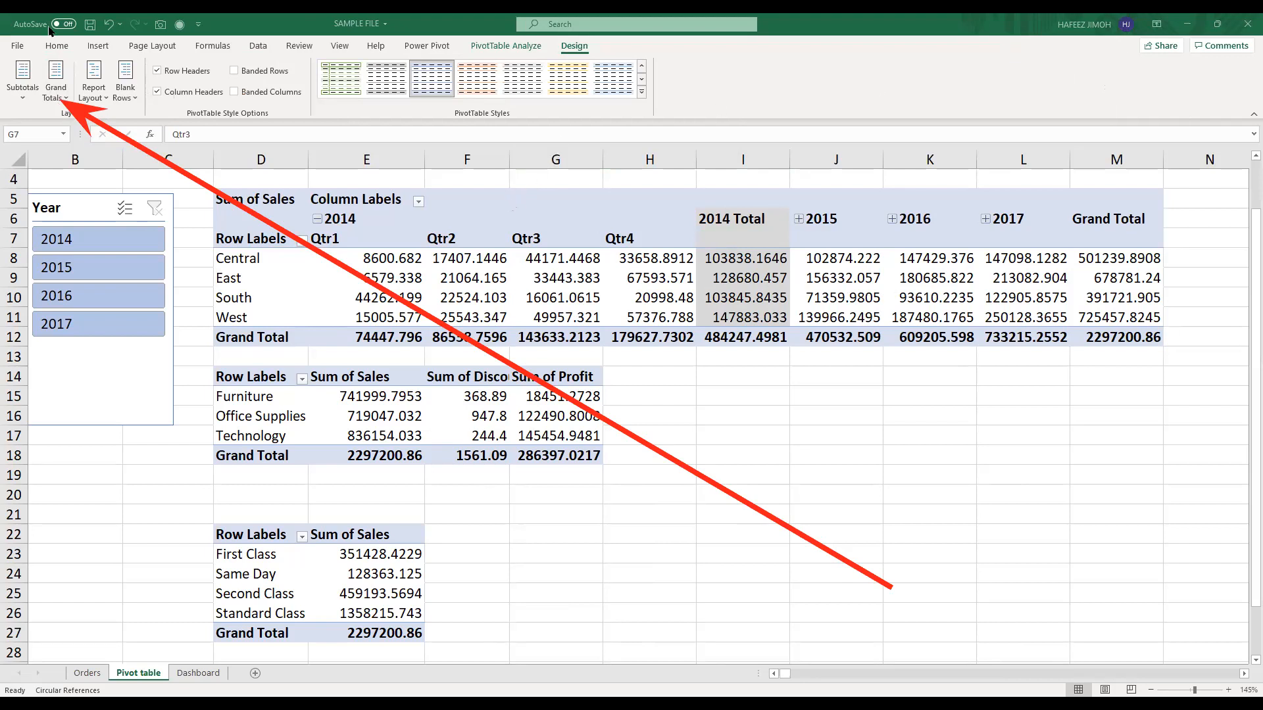
{"action": "left_click", "coordinate": [58, 99]}
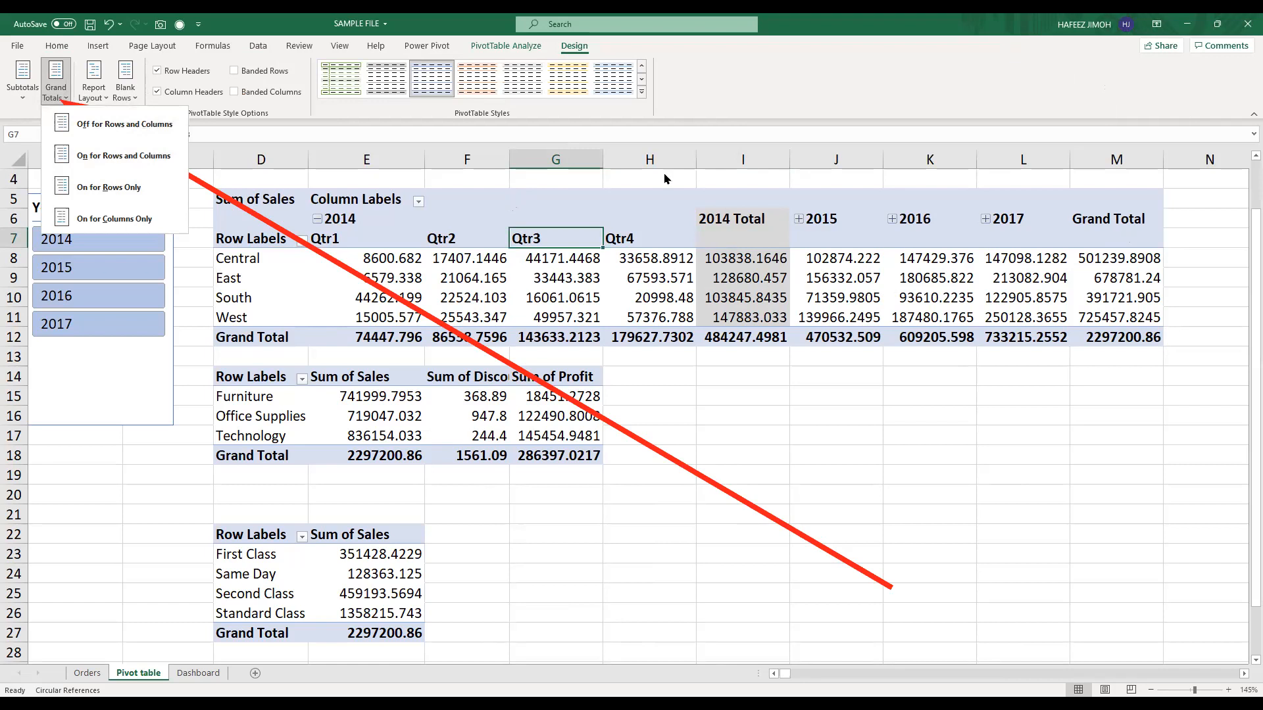
{"action": "left_click", "coordinate": [150, 228]}
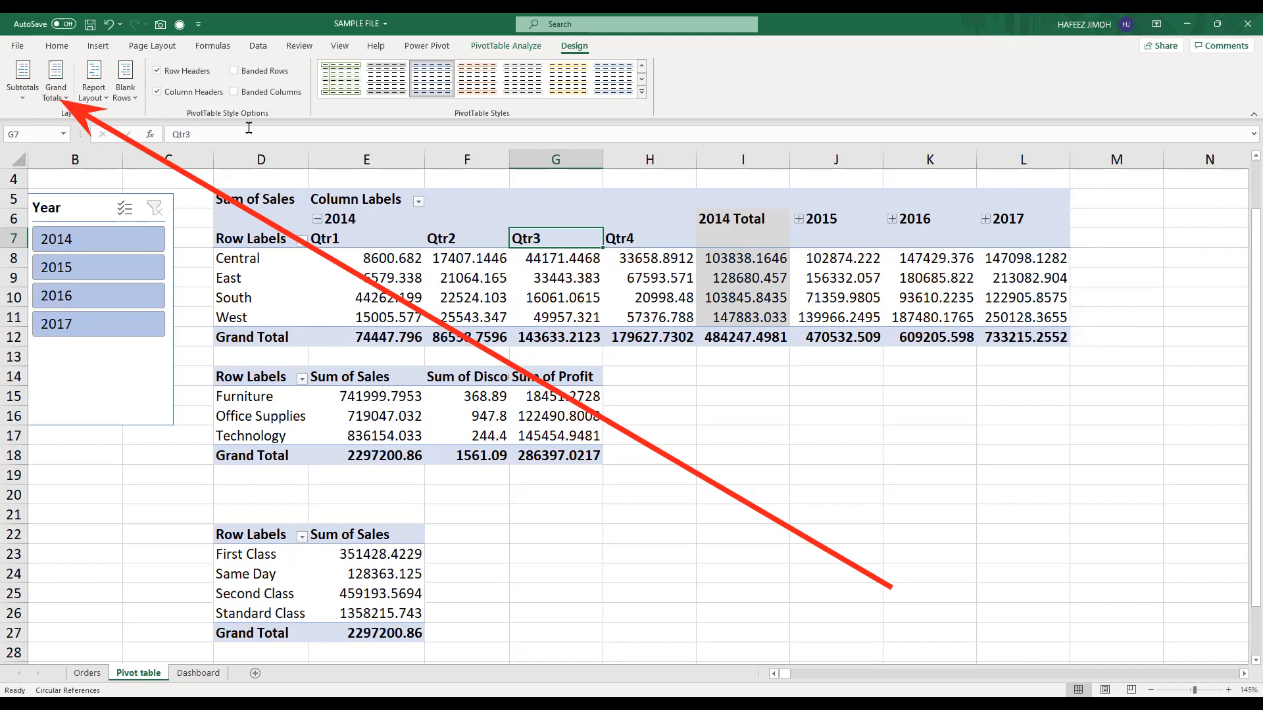
{"action": "left_click", "coordinate": [61, 100]}
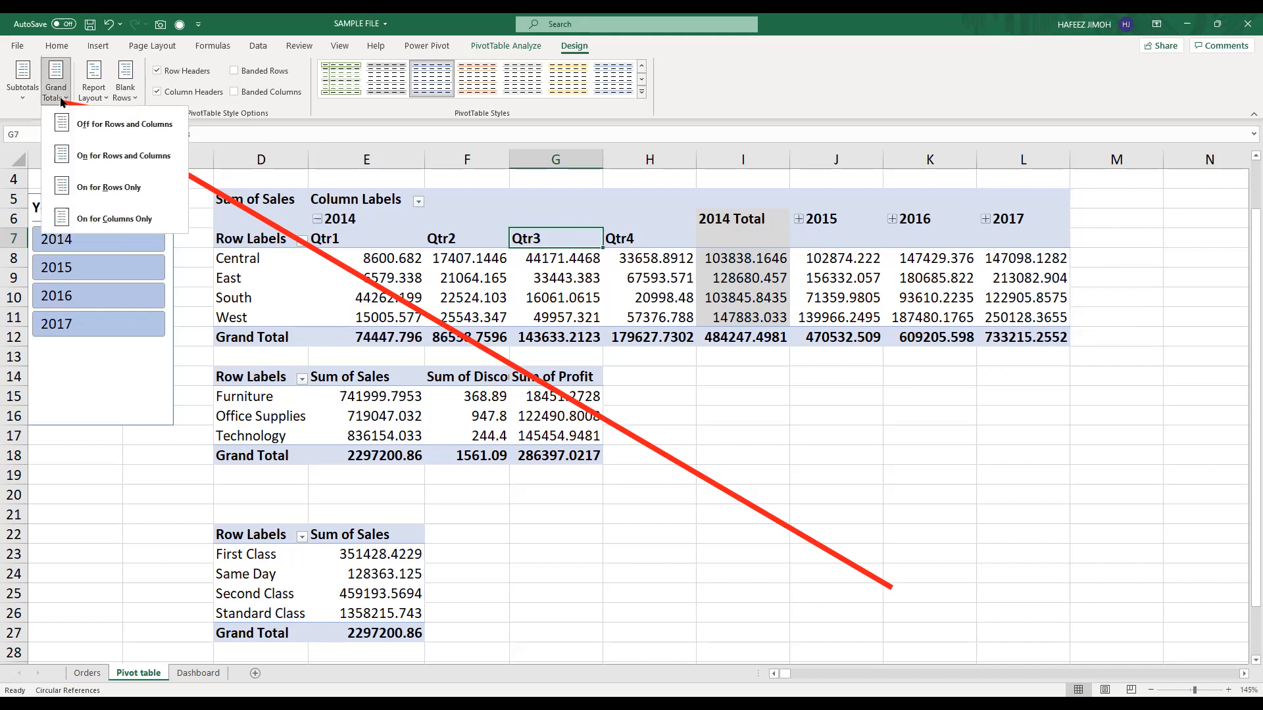
{"action": "left_click", "coordinate": [93, 102]}
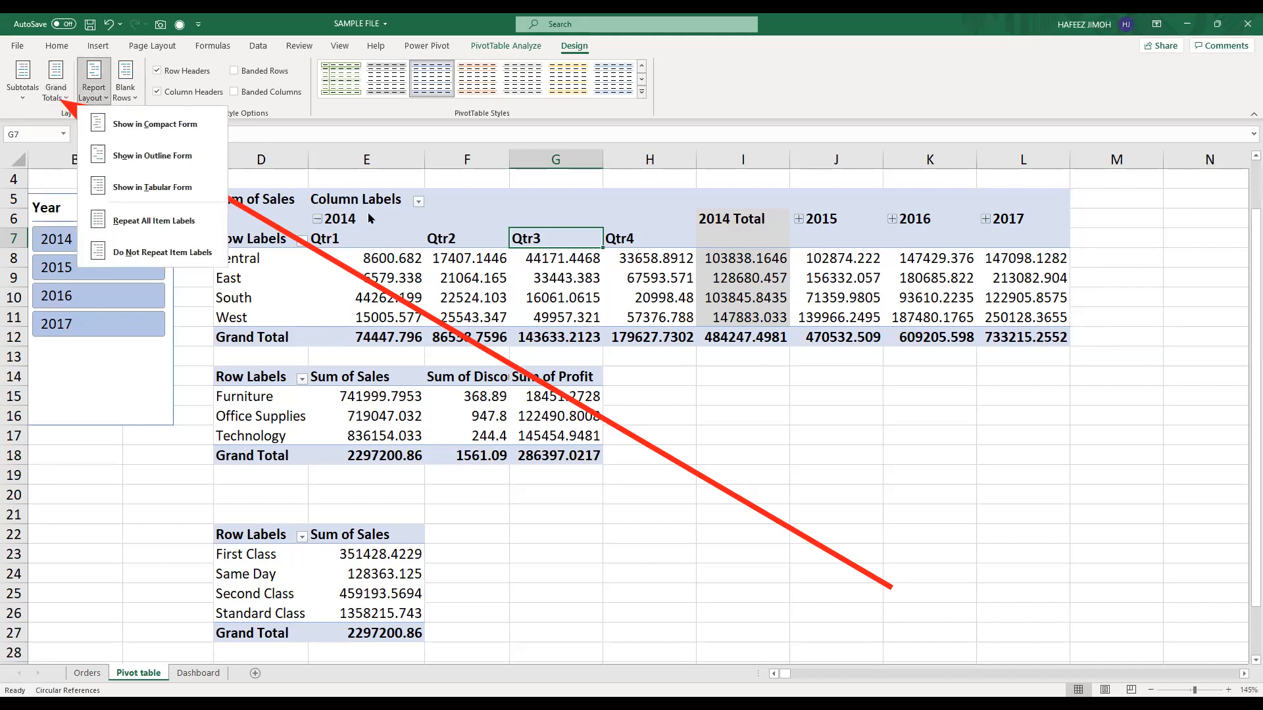
{"action": "left_click", "coordinate": [536, 239]}
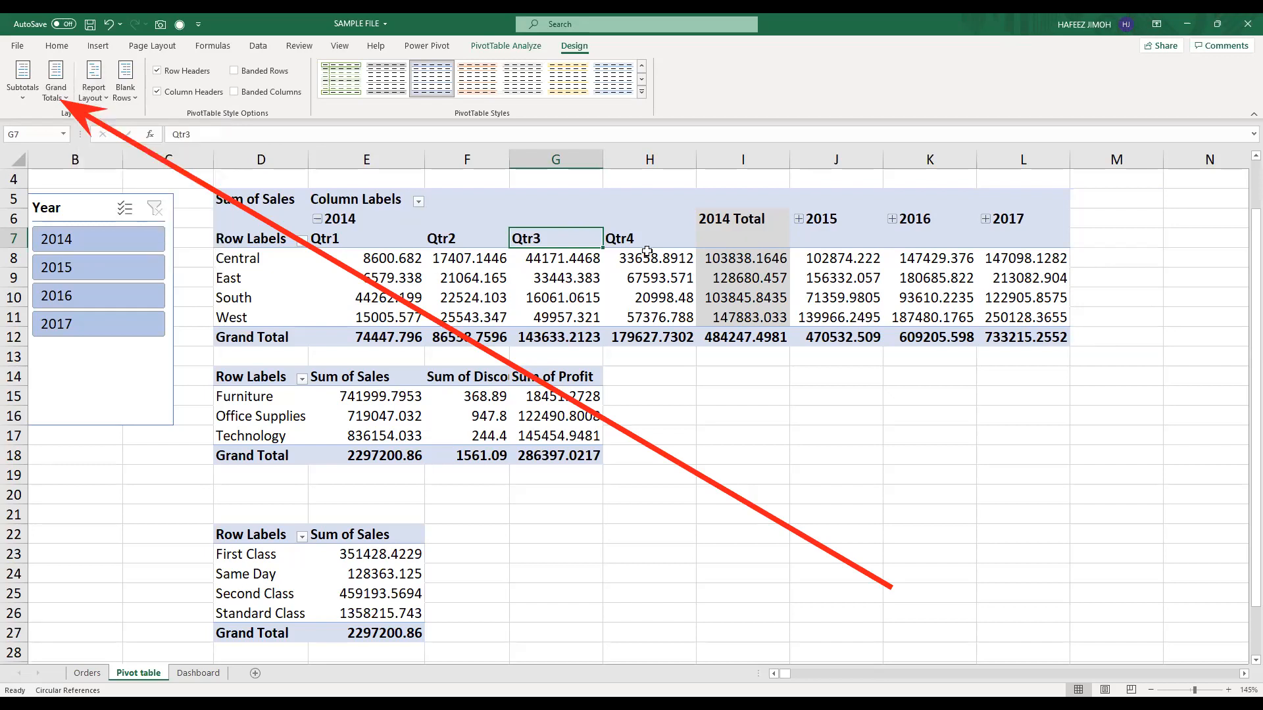
Step: Try the region pivot table with grand totals off for rows and columns, and restore them for columns only
{"action": "left_click", "coordinate": [68, 104]}
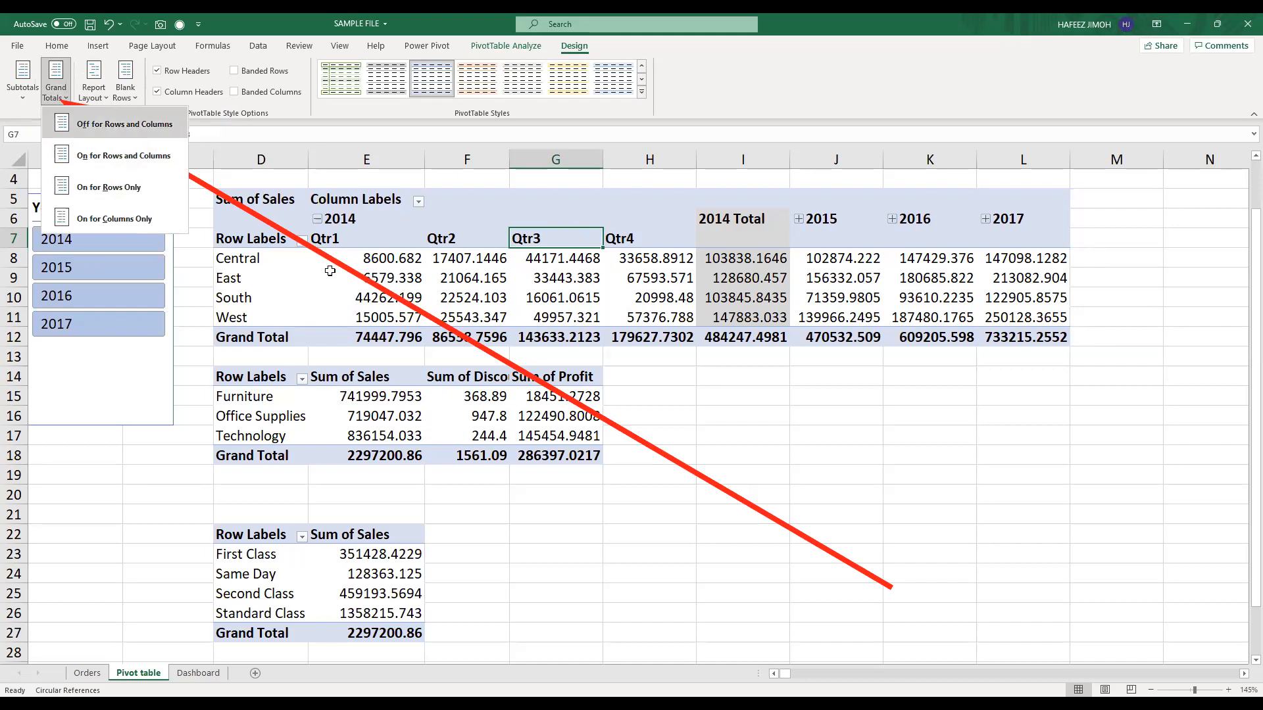
{"action": "left_click", "coordinate": [134, 139]}
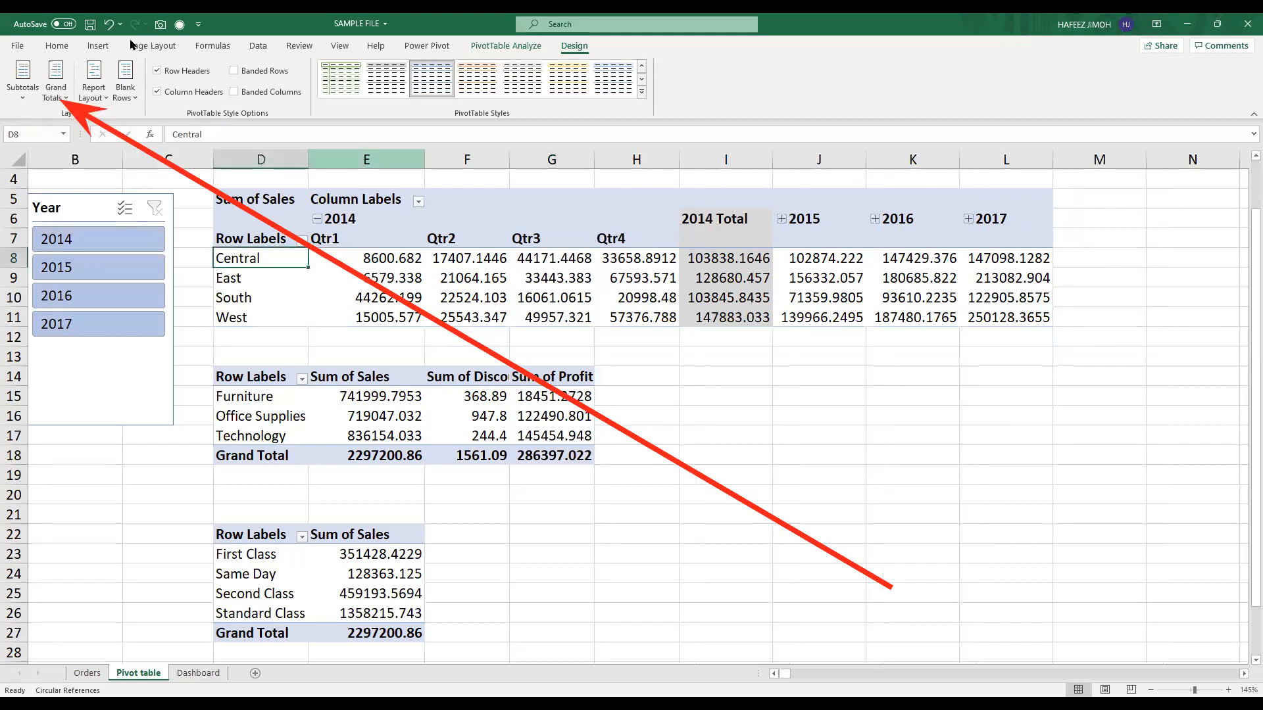
{"action": "left_click", "coordinate": [63, 99]}
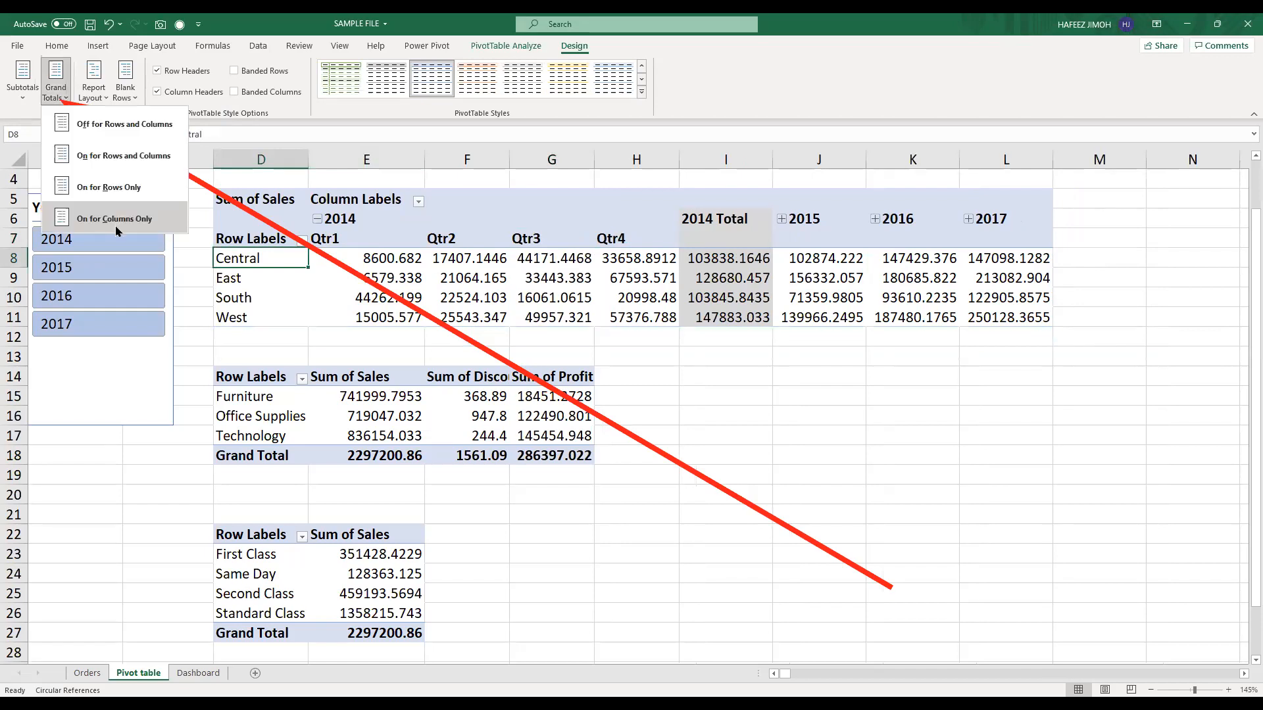
{"action": "left_click", "coordinate": [117, 224]}
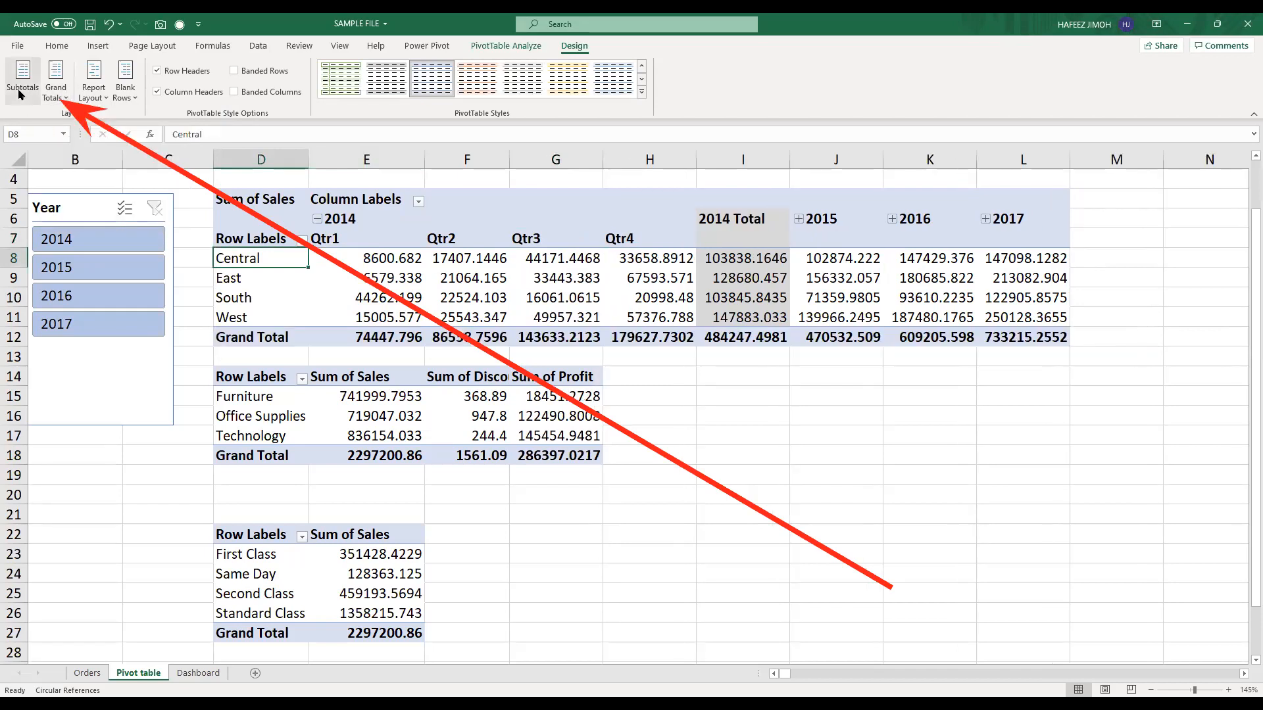
Step: Hide the region pivot table's subtotals and expand 2015, 2016 and 2017 down to quarters
{"action": "left_click", "coordinate": [20, 94]}
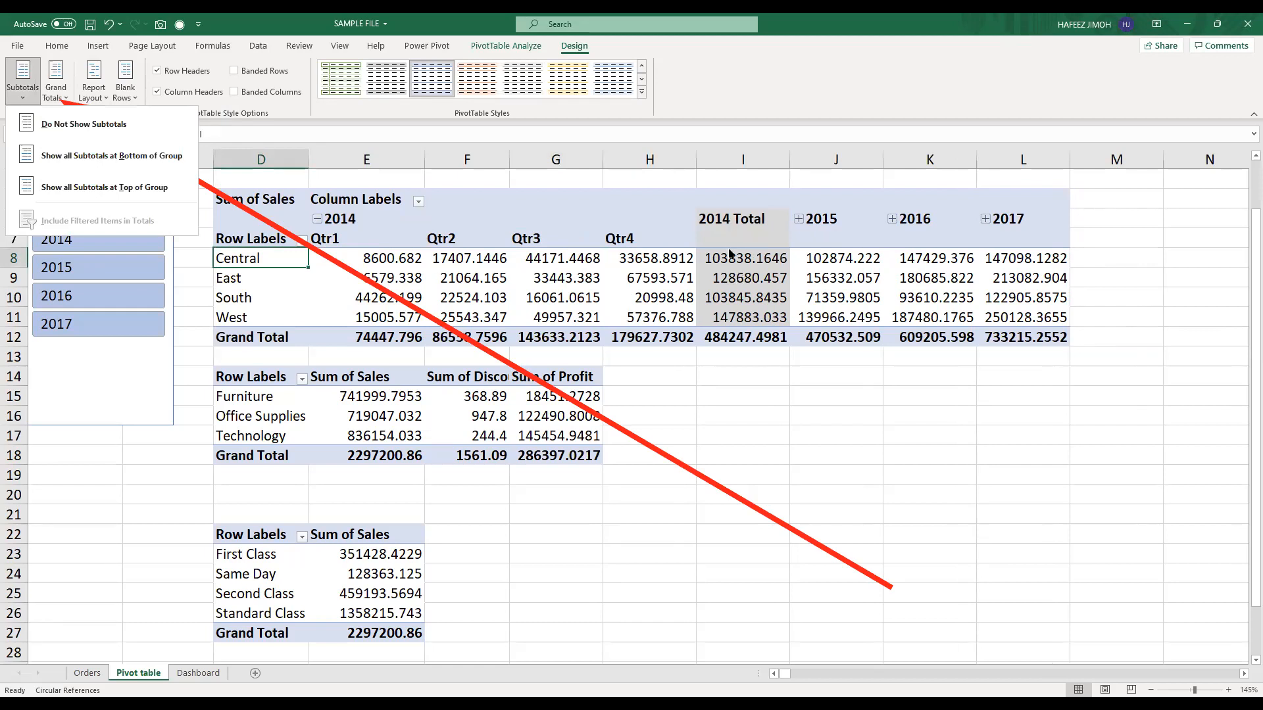
{"action": "left_click", "coordinate": [156, 137]}
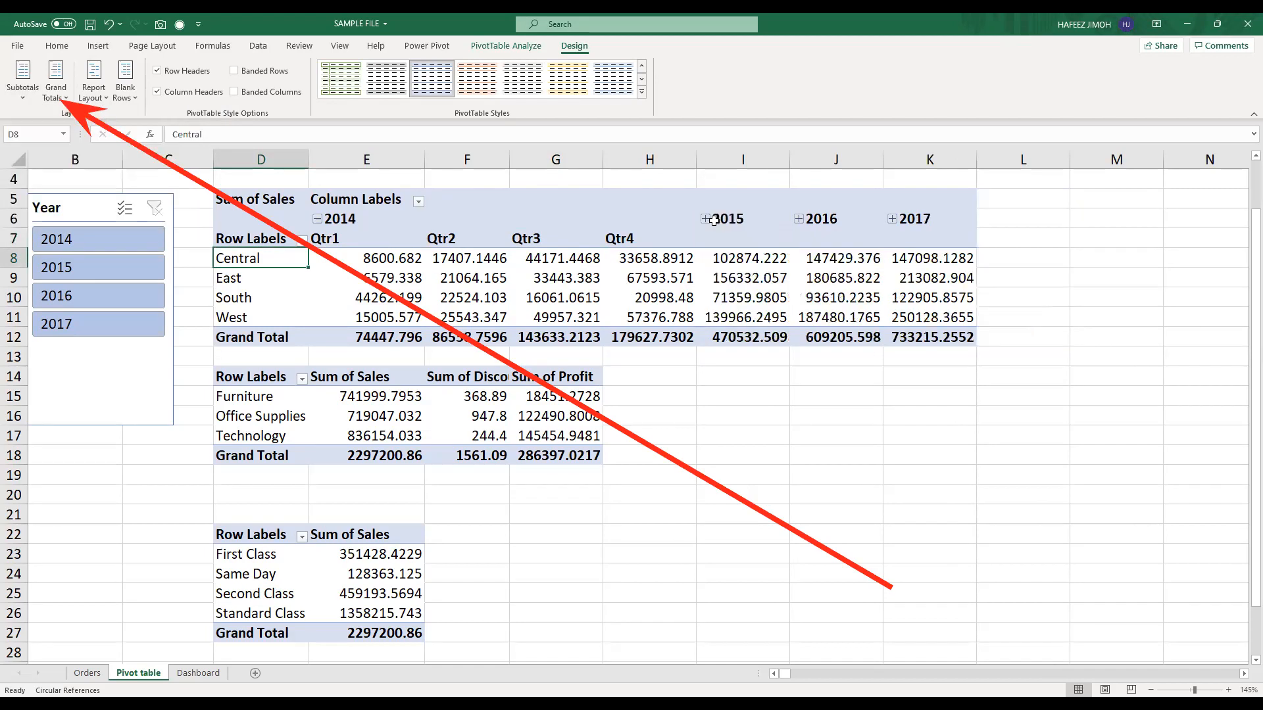
{"action": "left_click", "coordinate": [705, 219]}
{"action": "left_click", "coordinate": [1062, 219]}
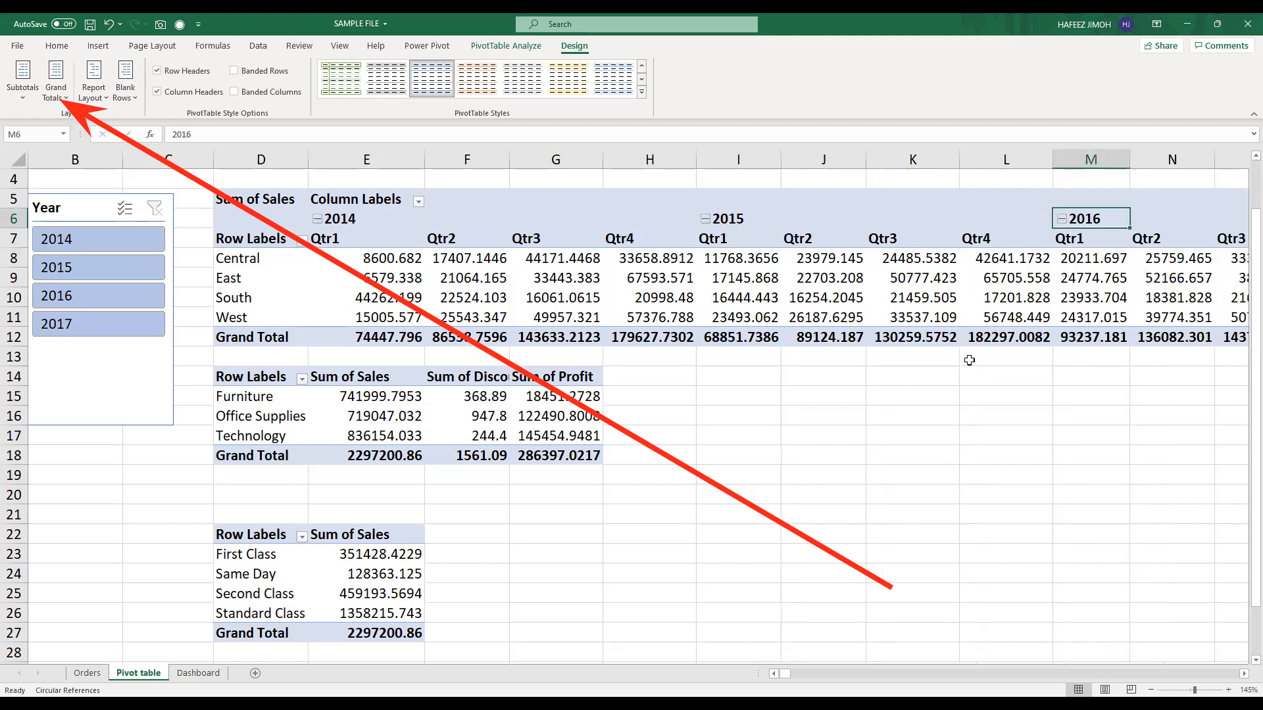
{"action": "scroll", "coordinate": [970, 303], "scroll_direction": "down", "scroll_amount": 2, "text": "ctrl"}
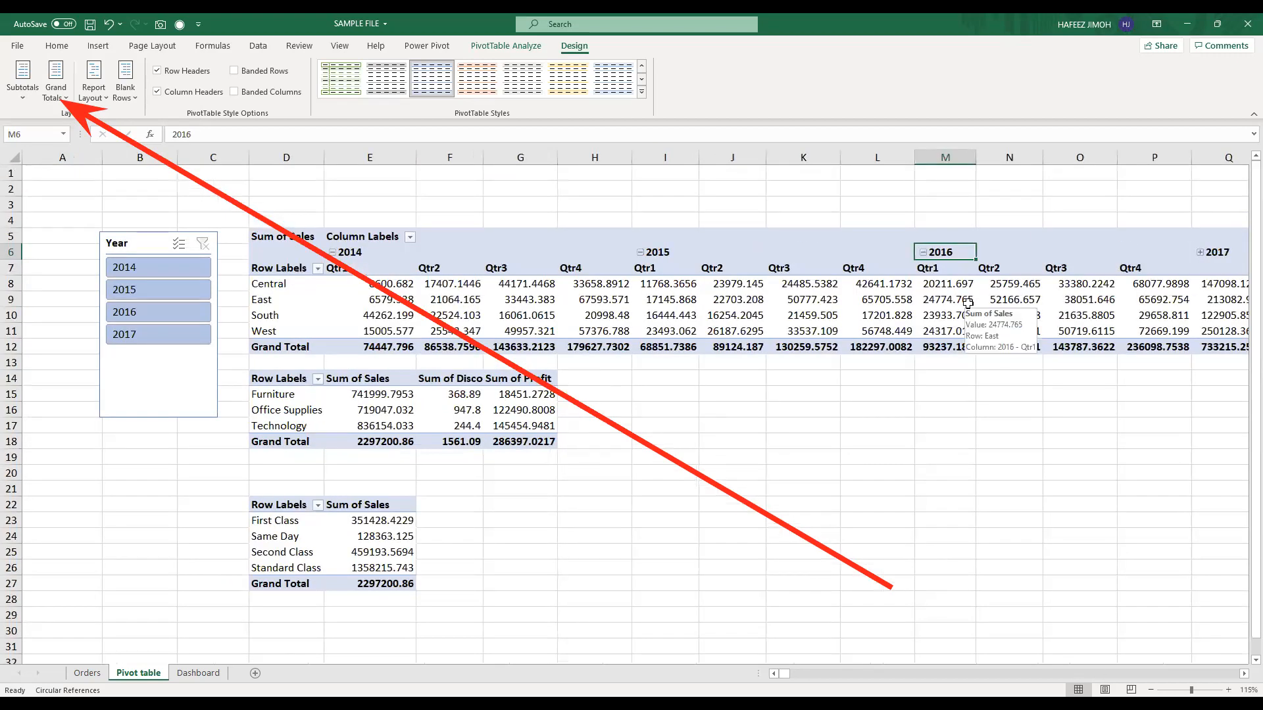
{"action": "scroll", "coordinate": [1047, 242], "scroll_direction": "down", "scroll_amount": 1, "text": "ctrl"}
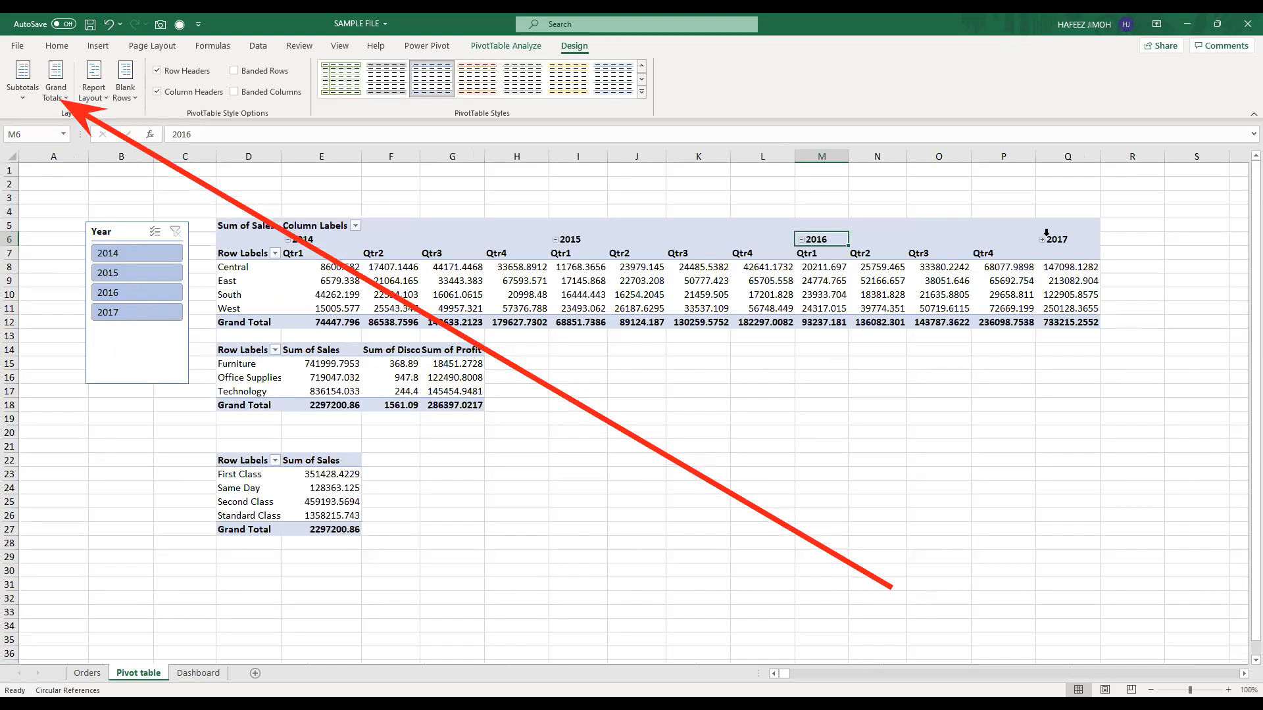
{"action": "left_click", "coordinate": [1046, 236]}
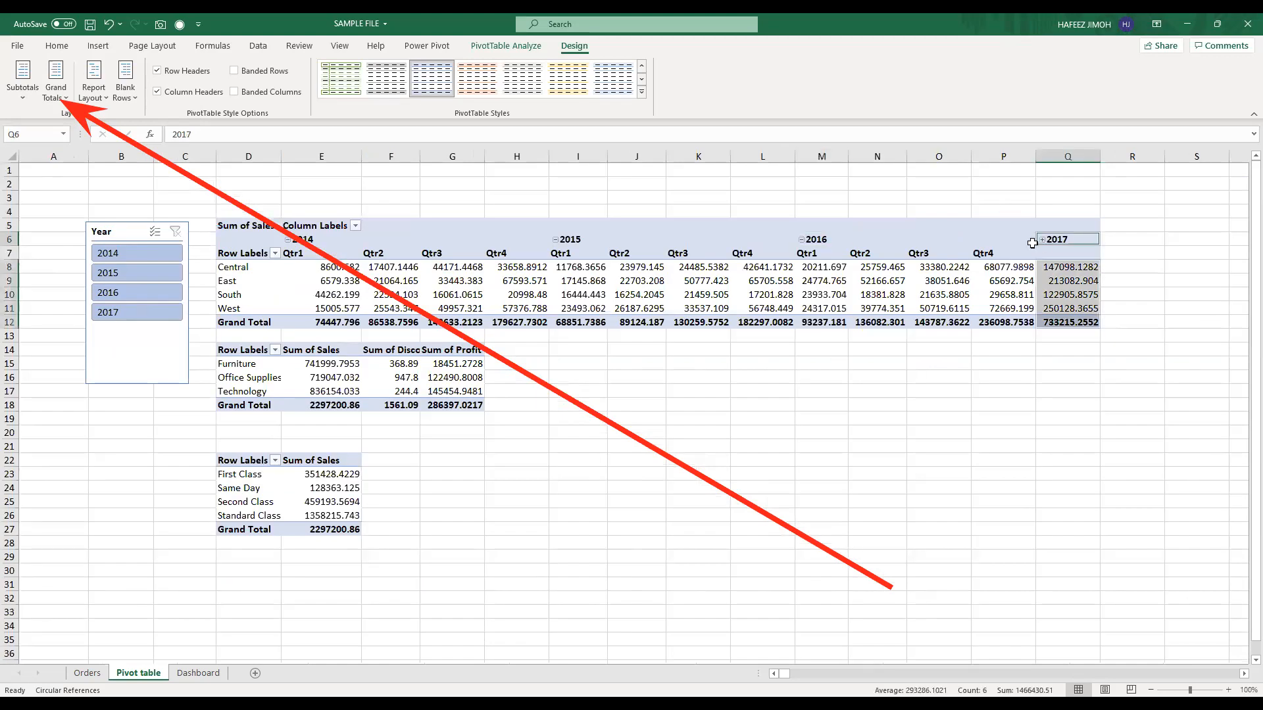
{"action": "left_click", "coordinate": [1042, 239]}
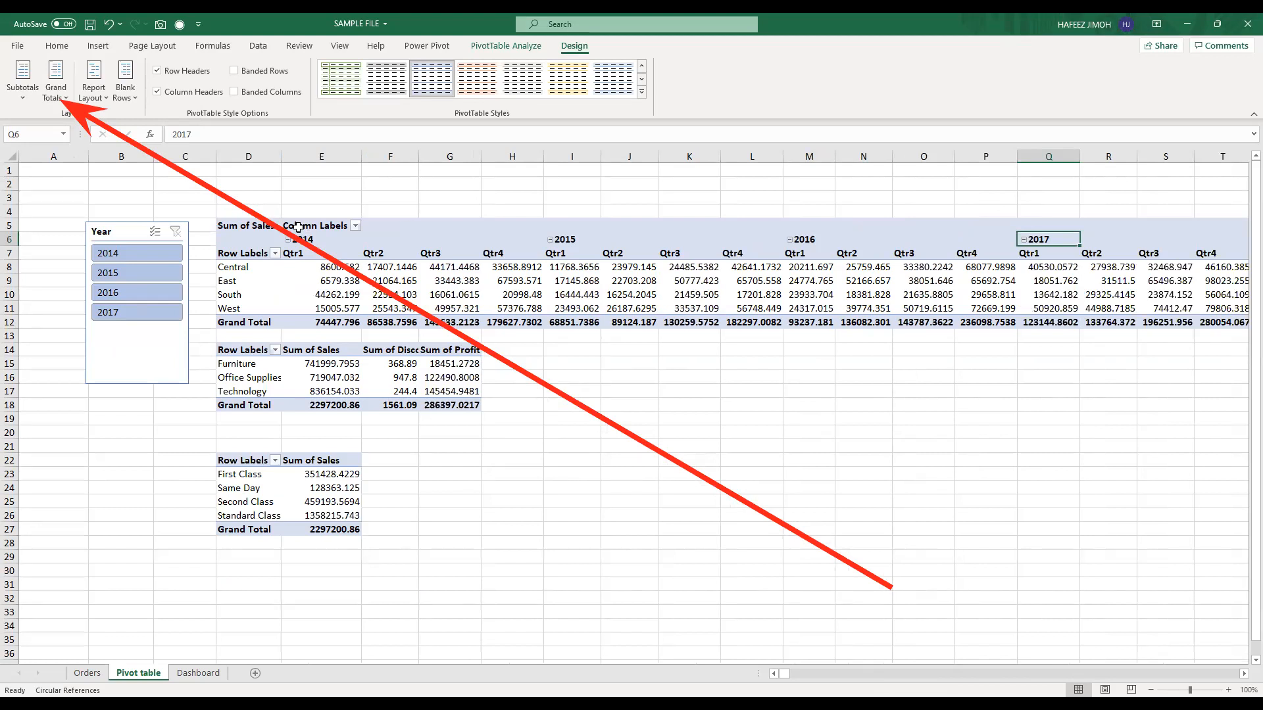
{"action": "left_click", "coordinate": [442, 269]}
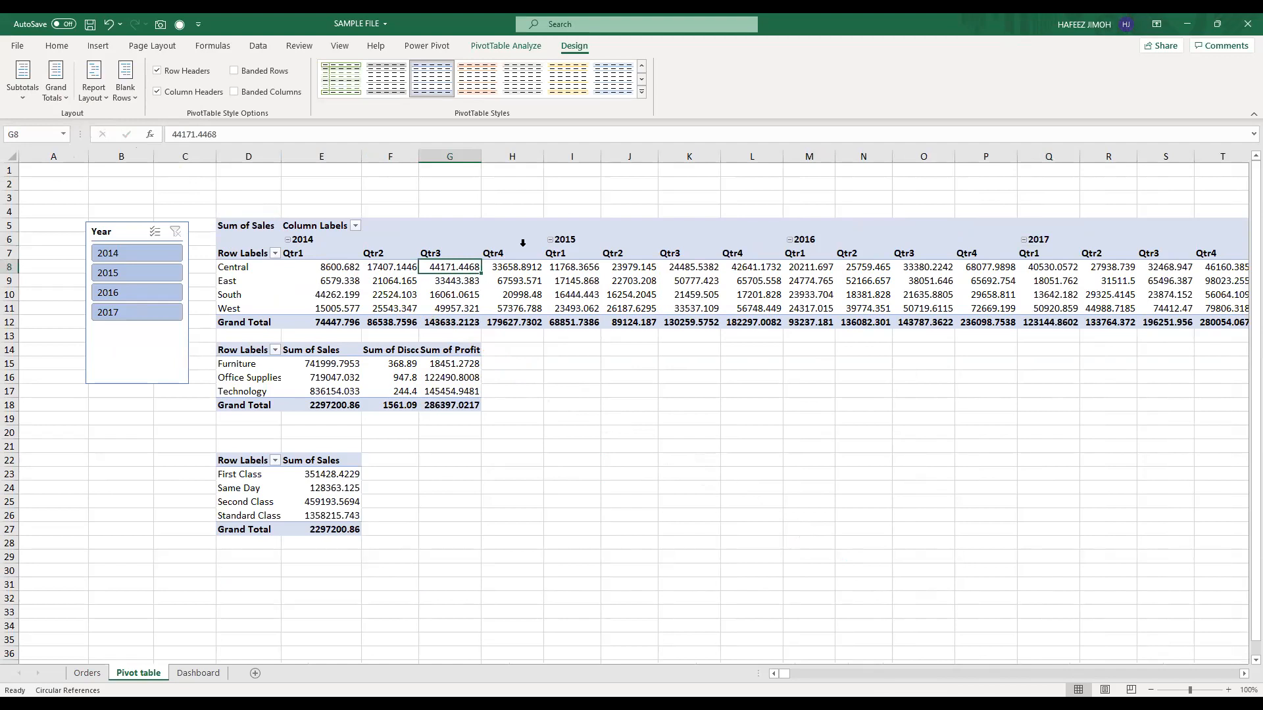
{"action": "left_click", "coordinate": [631, 294]}
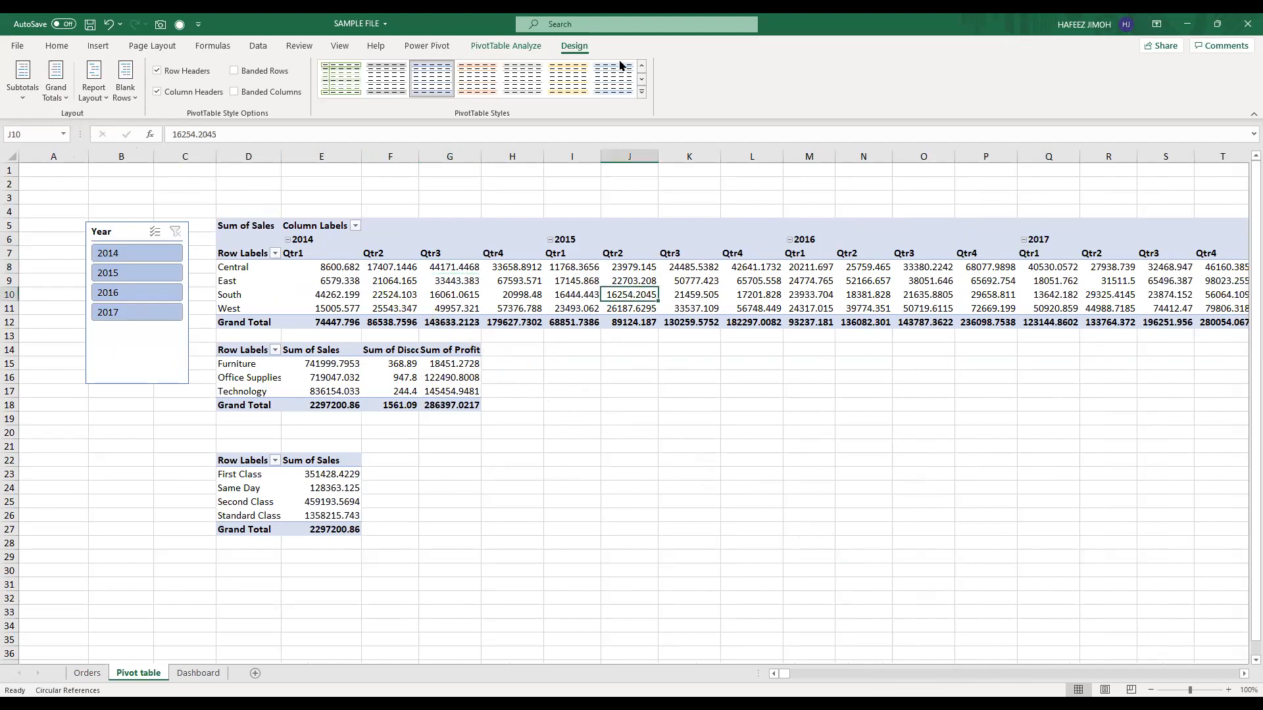
{"action": "left_click", "coordinate": [58, 45]}
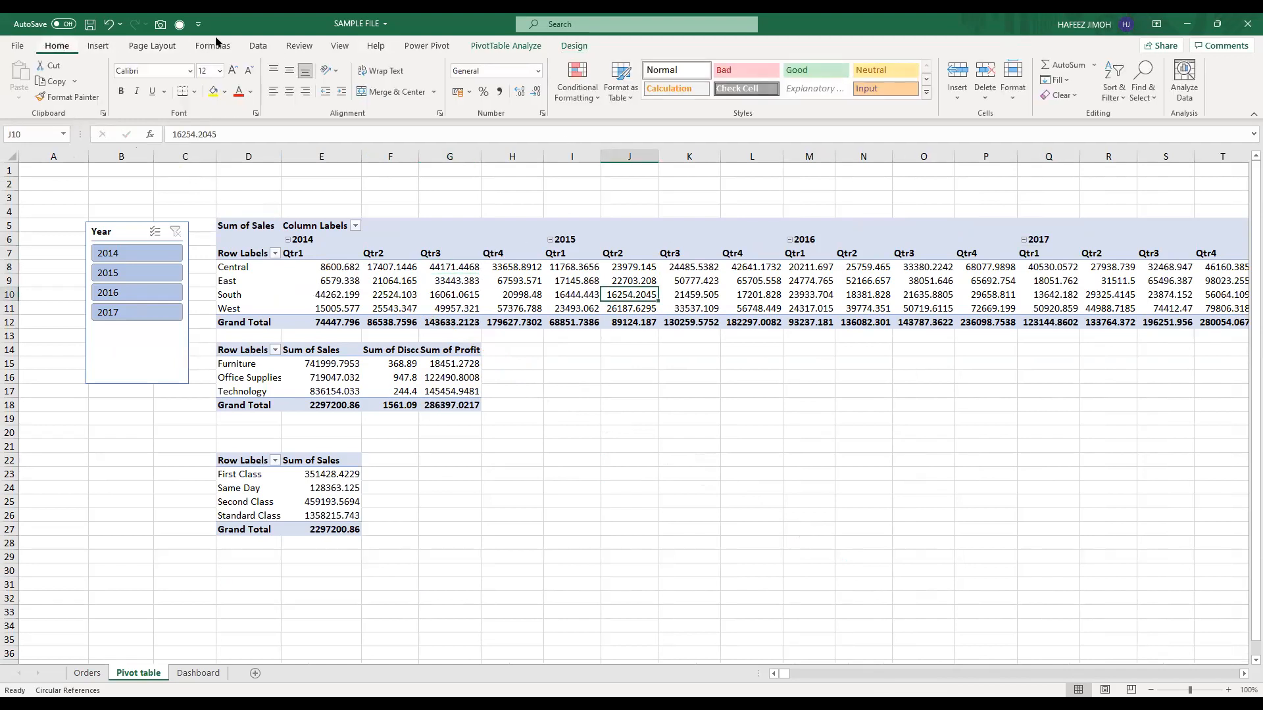
{"action": "left_click", "coordinate": [506, 45]}
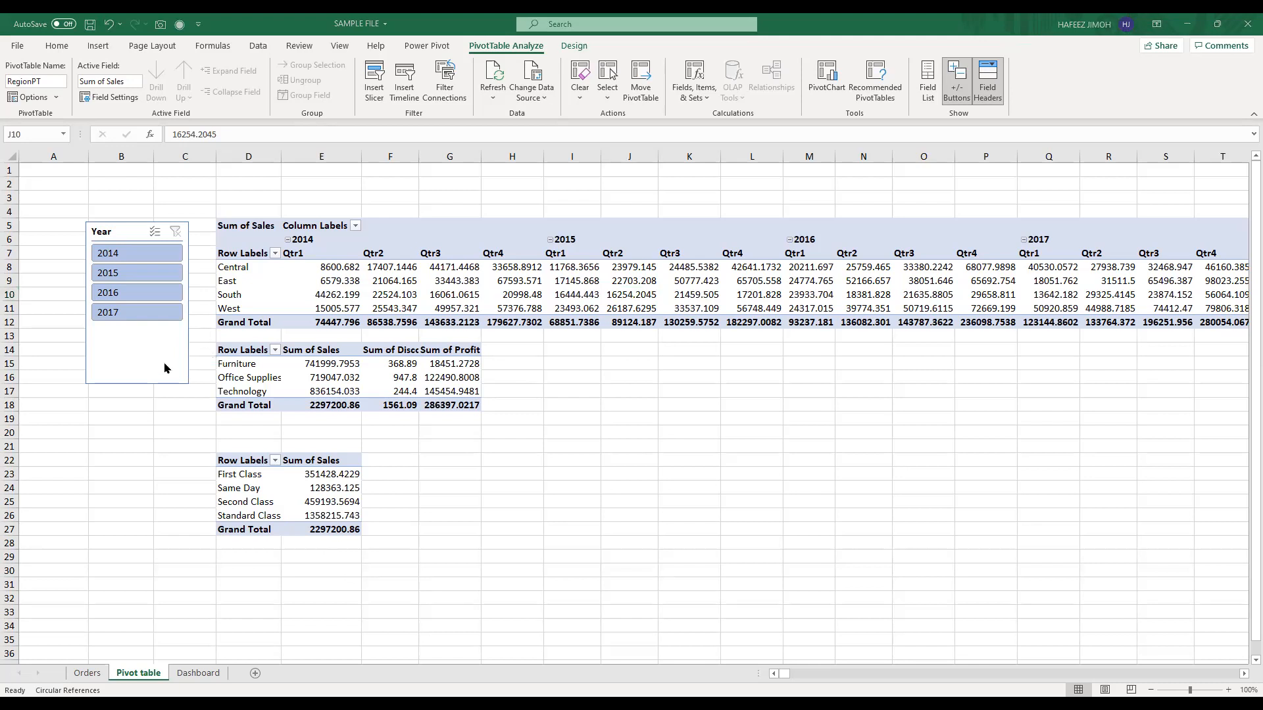
Step: Move the Year slicer over columns A and B, and copy the whole region pivot table and paste it starting at C5
{"action": "left_click_drag", "start_coordinate": [122, 234], "coordinate": [62, 224]}
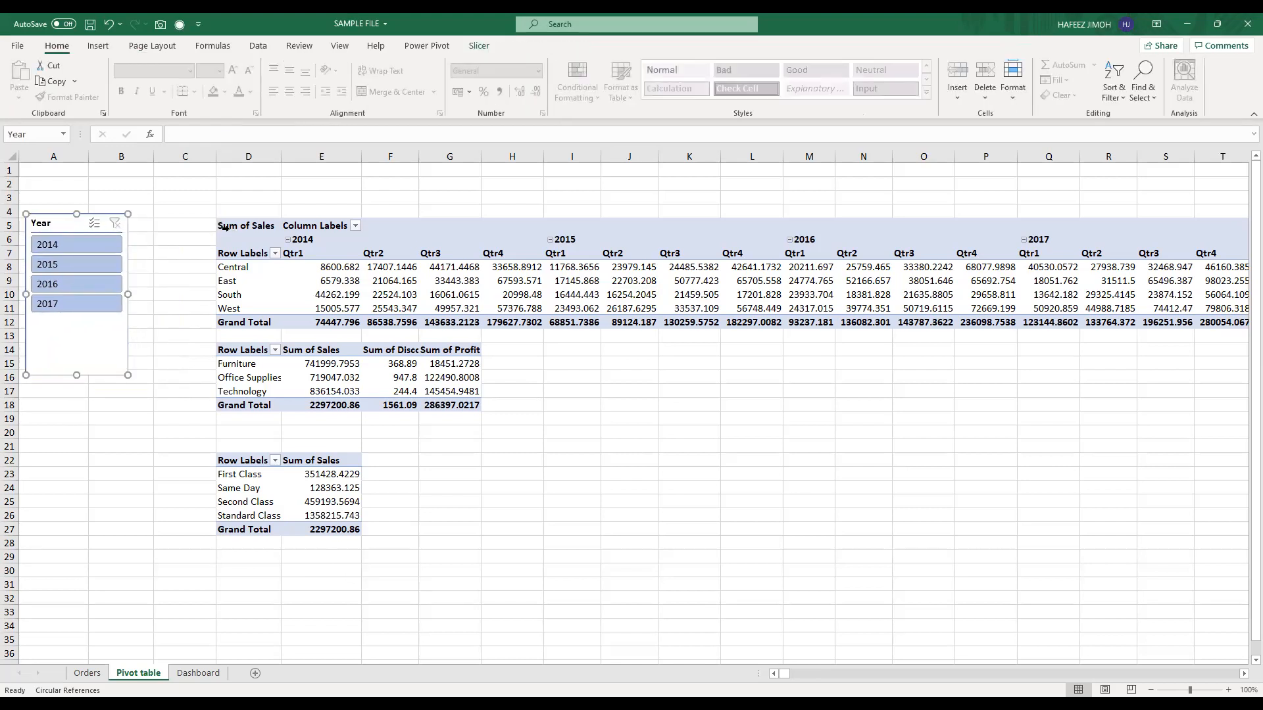
{"action": "left_click_drag", "start_coordinate": [255, 226], "coordinate": [1028, 333]}
{"action": "key", "text": "ctrl+c"}
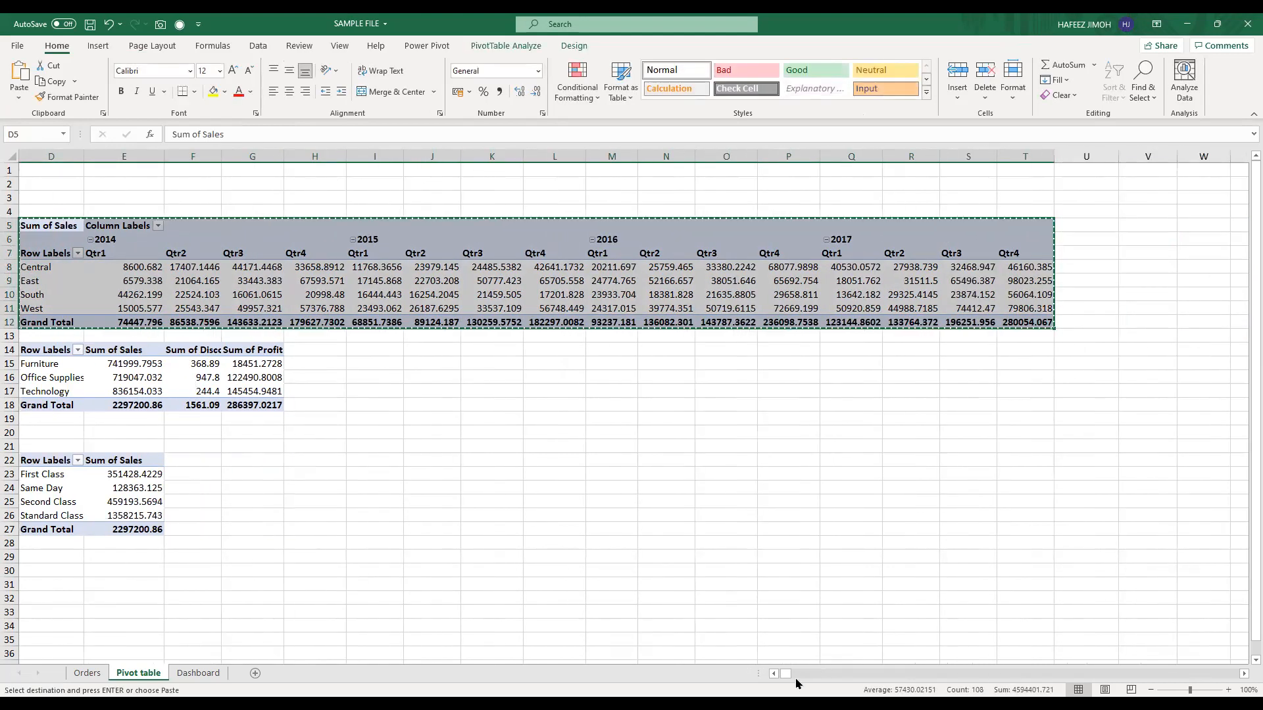
{"action": "left_click", "coordinate": [774, 675]}
{"action": "left_click", "coordinate": [774, 674]}
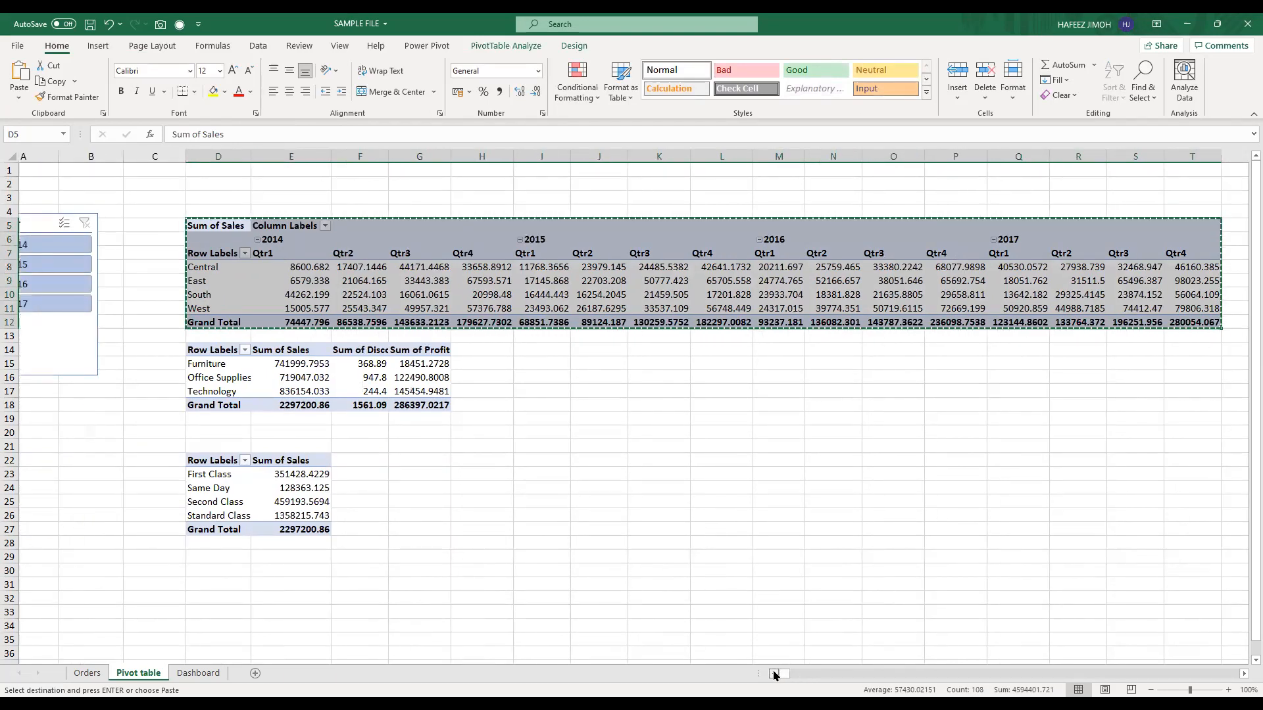
{"action": "left_click", "coordinate": [774, 674]}
{"action": "left_click", "coordinate": [186, 228]}
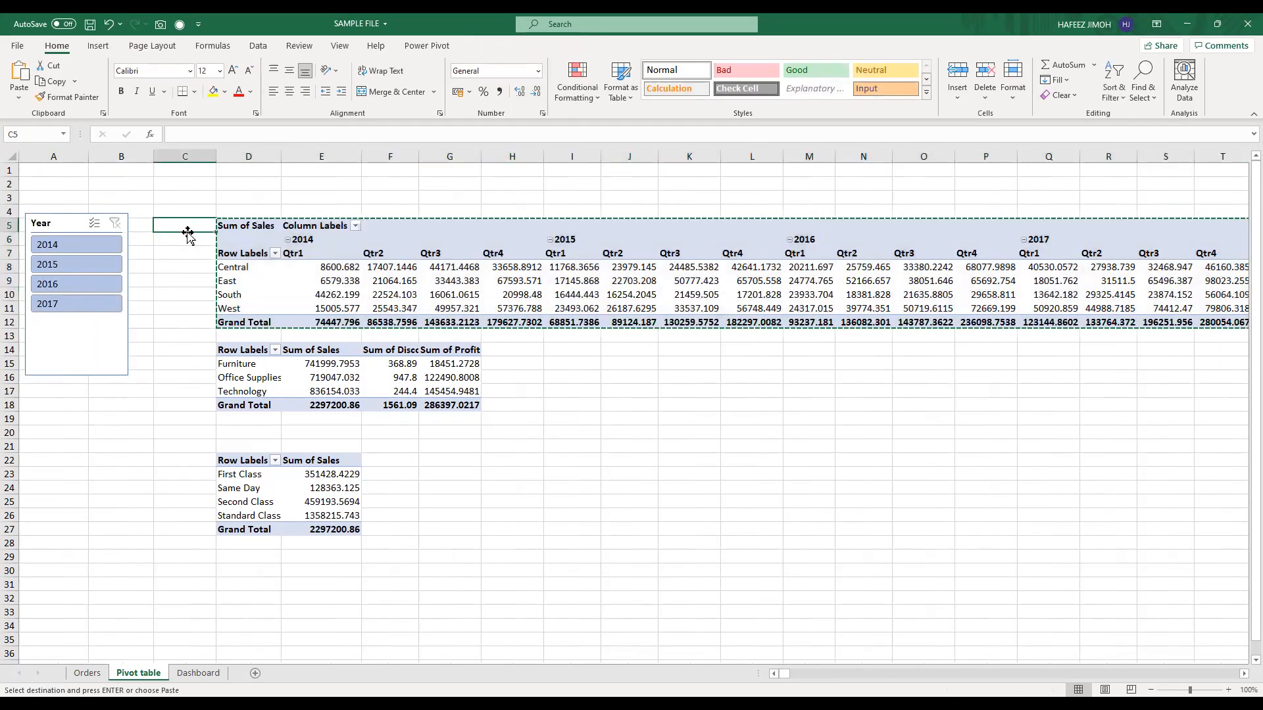
{"action": "key", "text": "ctrl+v"}
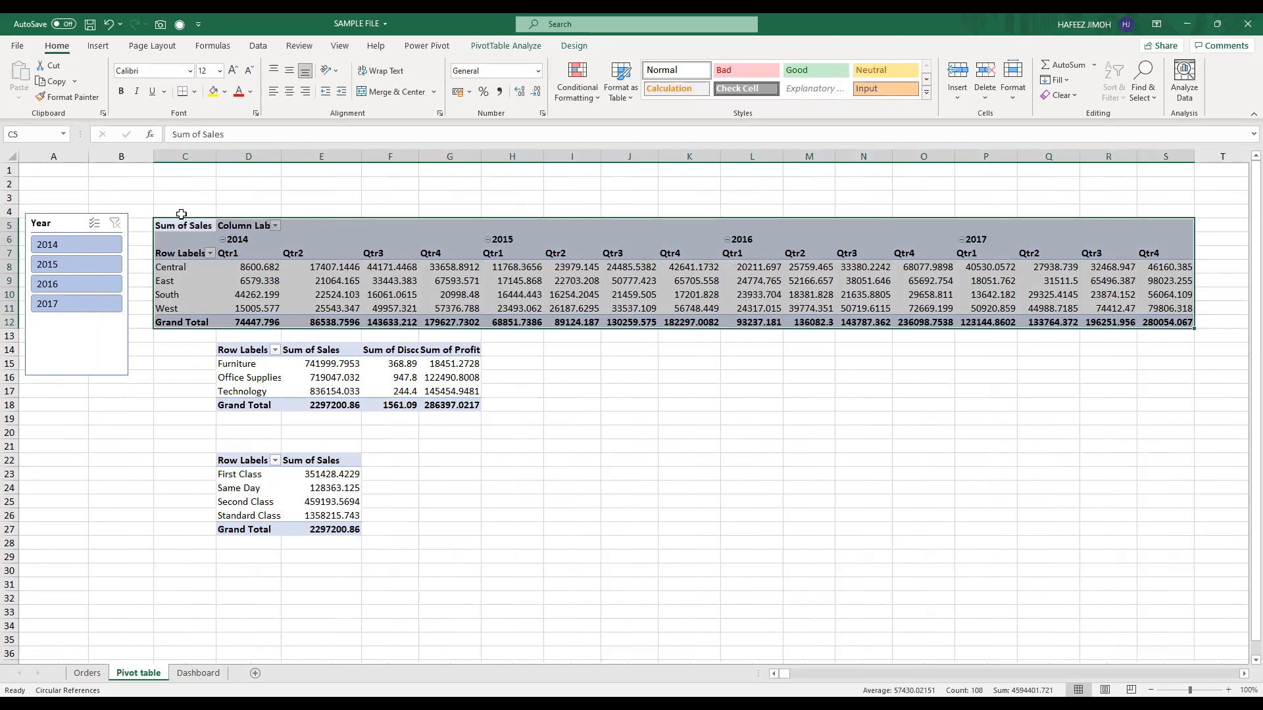
{"action": "left_click", "coordinate": [233, 349]}
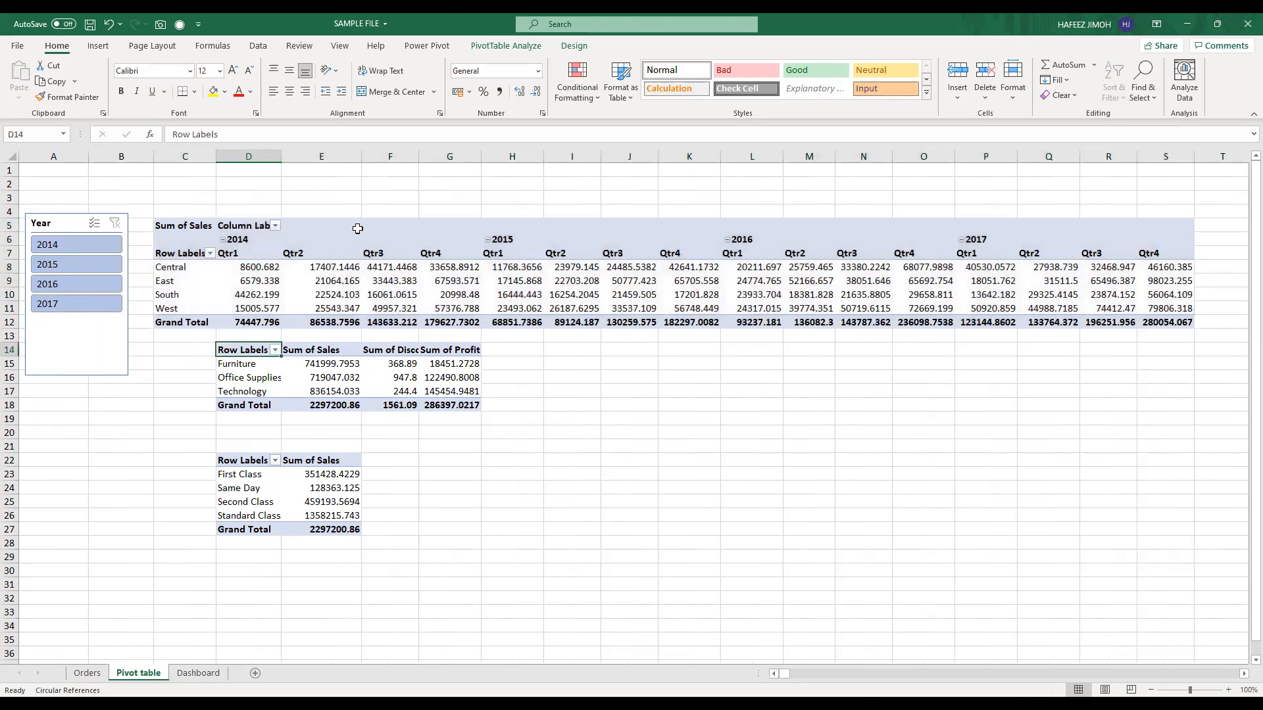
{"action": "left_click", "coordinate": [332, 295]}
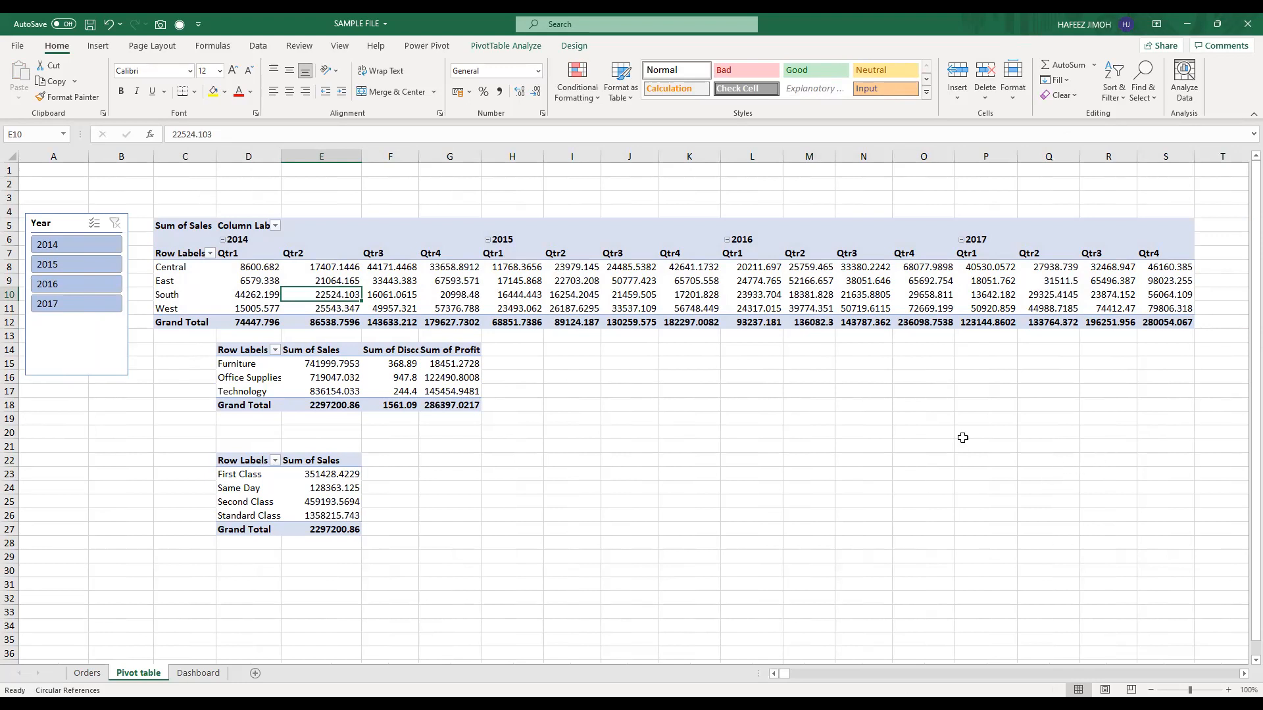
{"action": "left_click", "coordinate": [8, 44]}
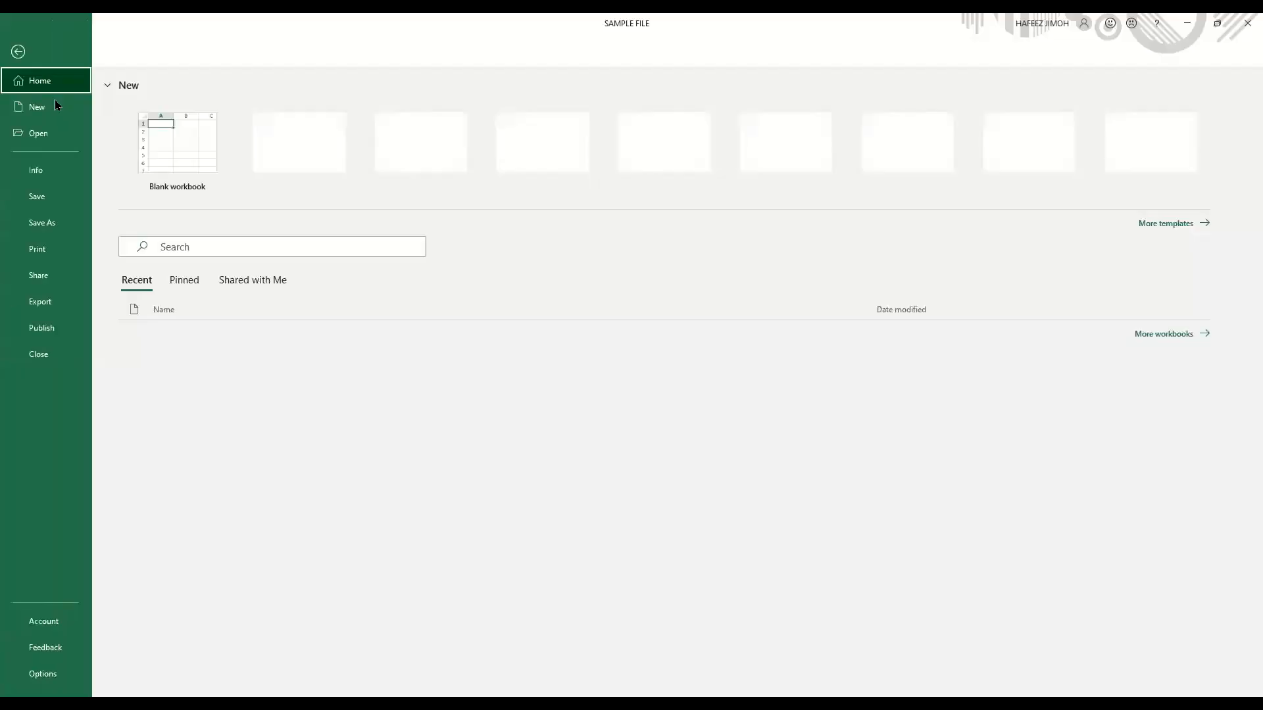
{"action": "left_click", "coordinate": [454, 453]}
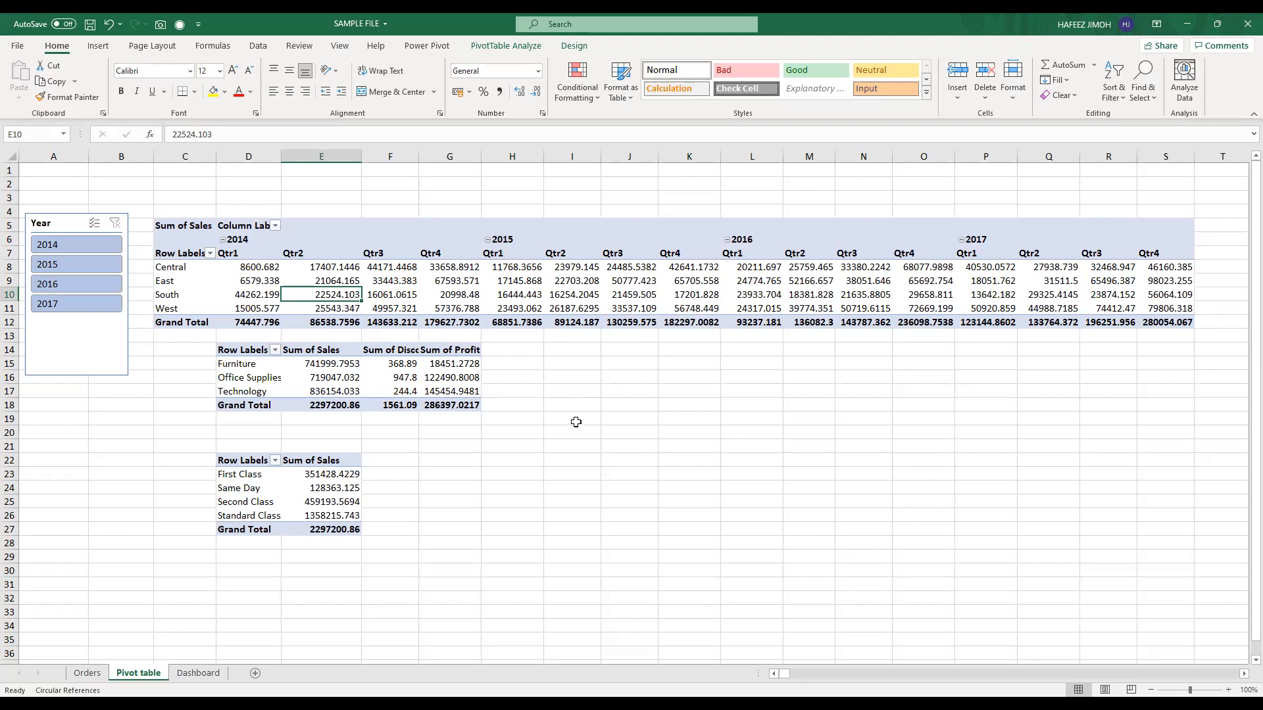
Step: Show the region pivot table's field list, and add a Quarters slicer placed directly below the Year slicer
{"action": "left_click", "coordinate": [515, 284]}
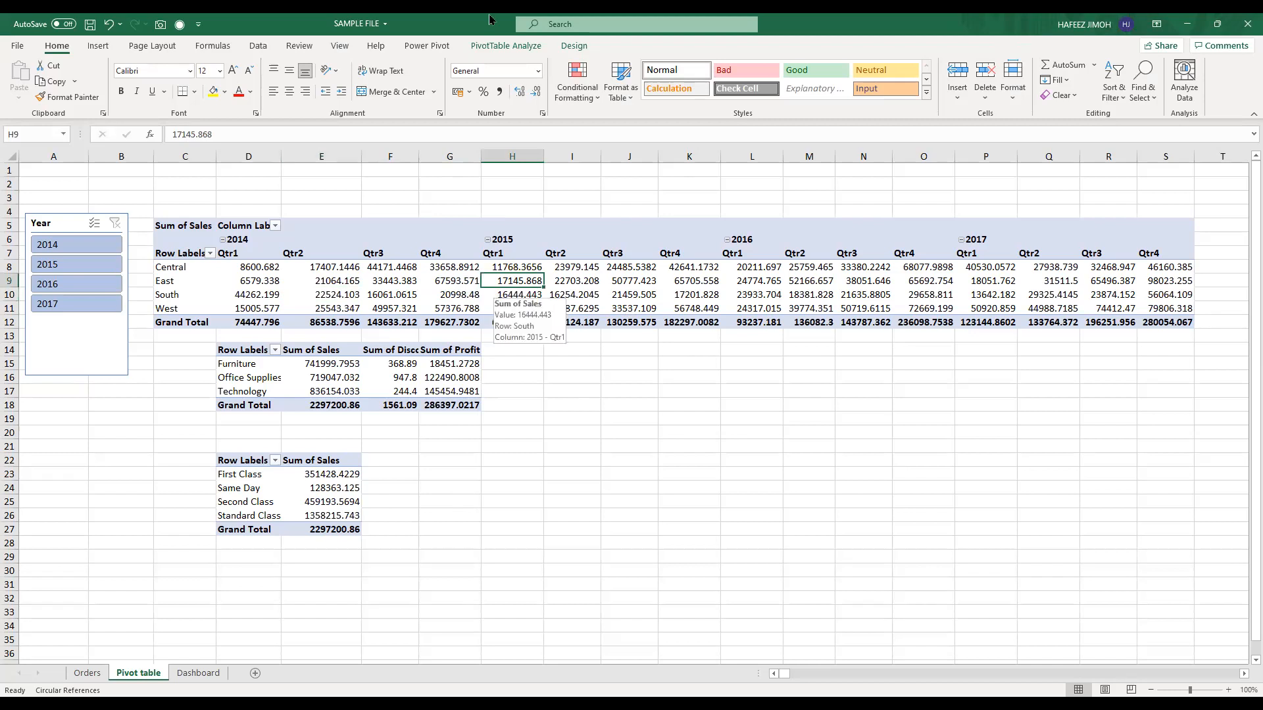
{"action": "left_click", "coordinate": [502, 48]}
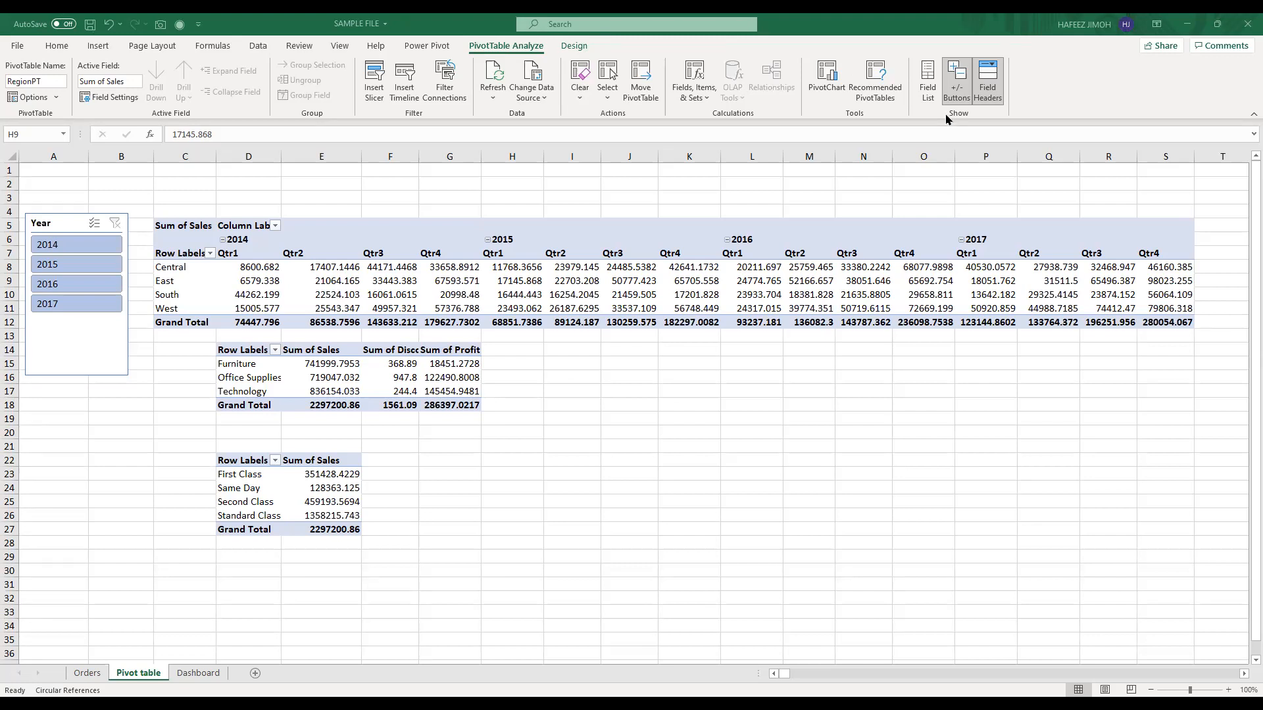
{"action": "left_click", "coordinate": [925, 79]}
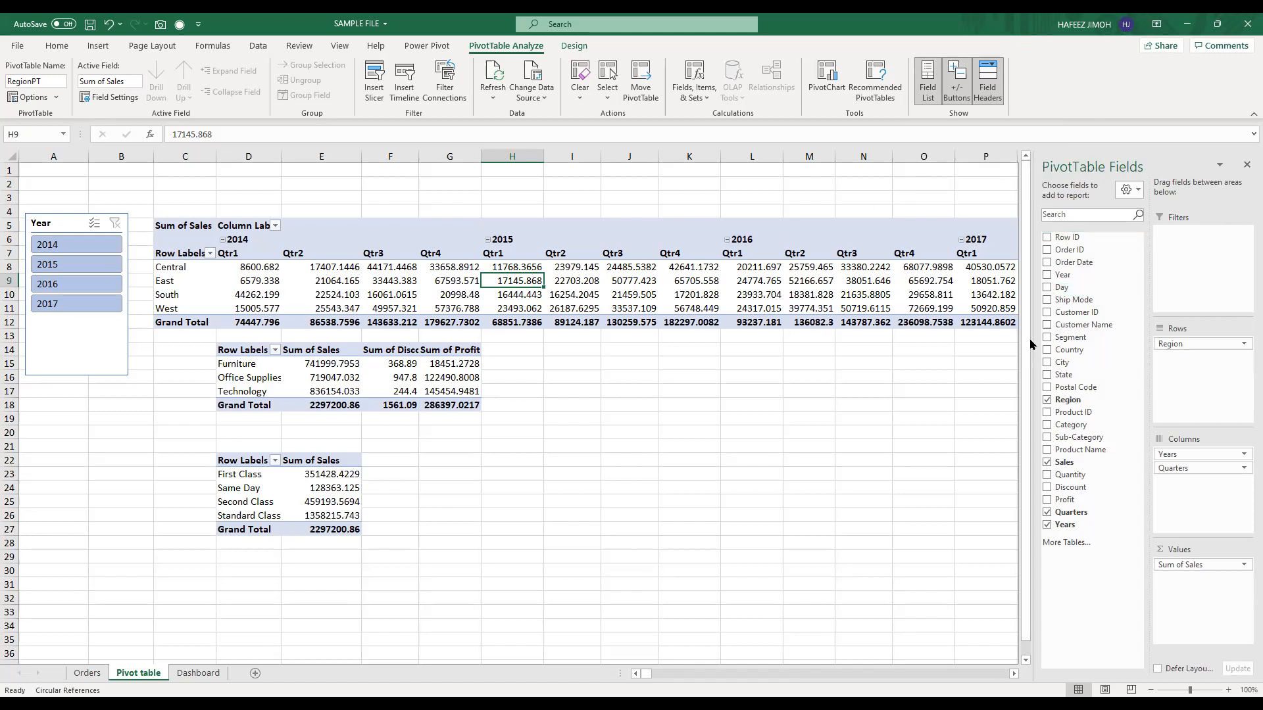
{"action": "mouse_move", "coordinate": [847, 310]}
{"action": "key", "text": "alt+Tab"}
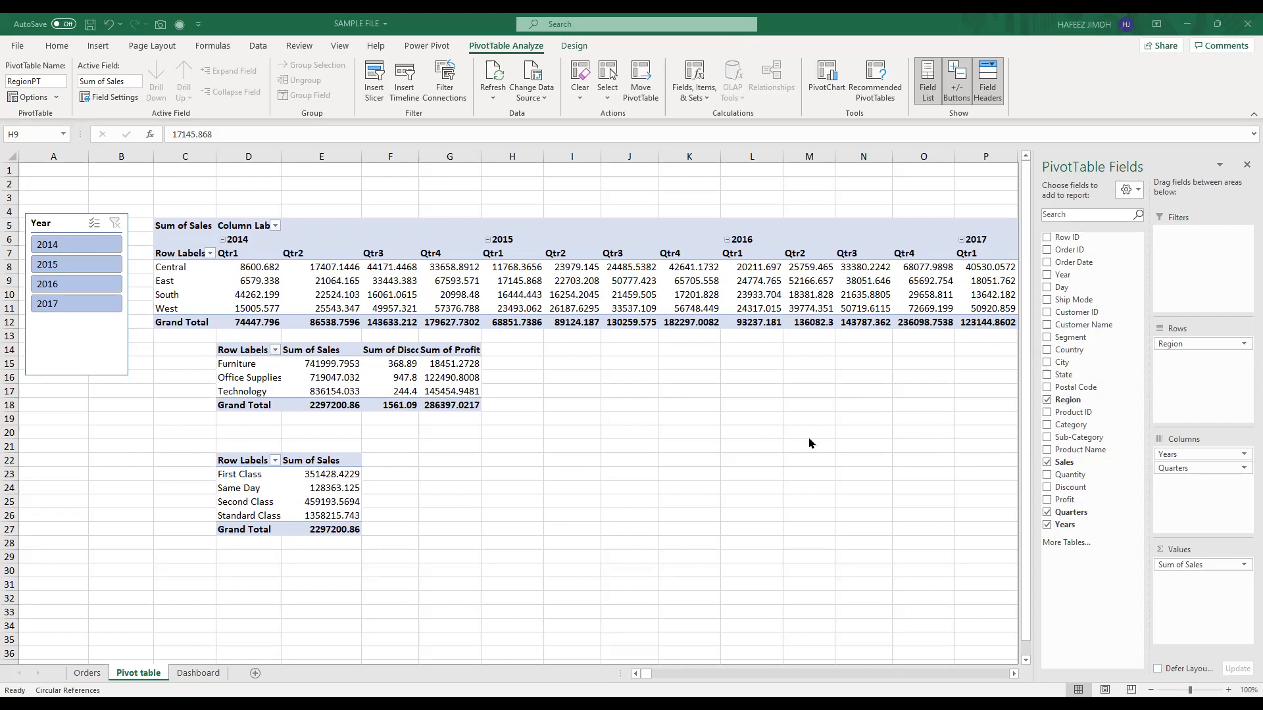
{"action": "right_click", "coordinate": [1082, 517]}
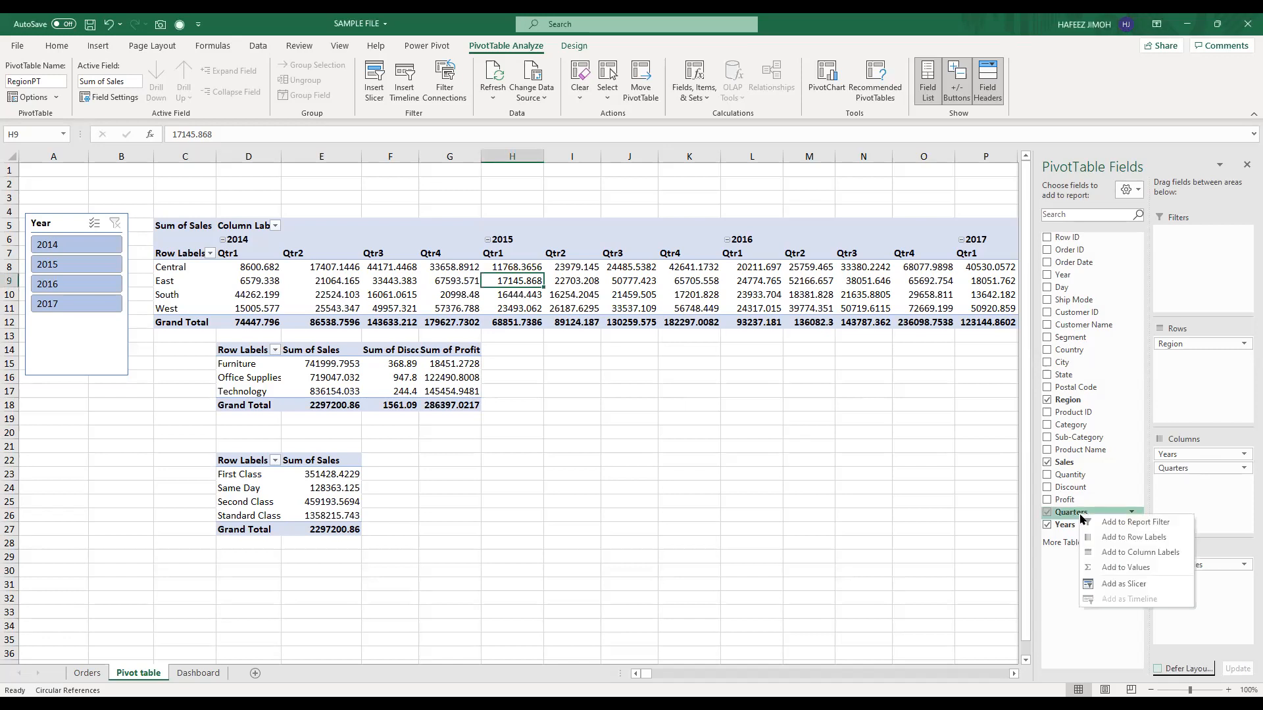
{"action": "left_click", "coordinate": [1124, 584]}
{"action": "left_click_drag", "start_coordinate": [502, 336], "coordinate": [42, 411]}
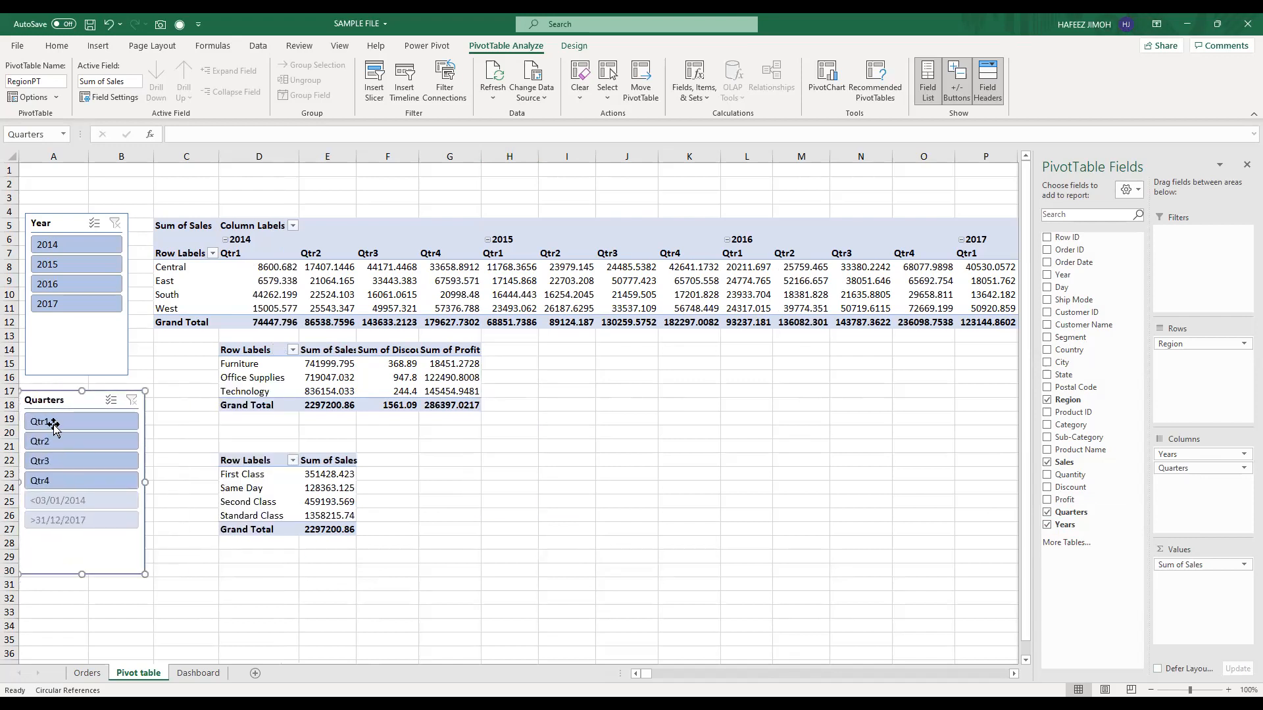
Step: Try the slicers by filtering the region pivot table to 2014 and individual quarters, and clear both filters
{"action": "left_click", "coordinate": [85, 250]}
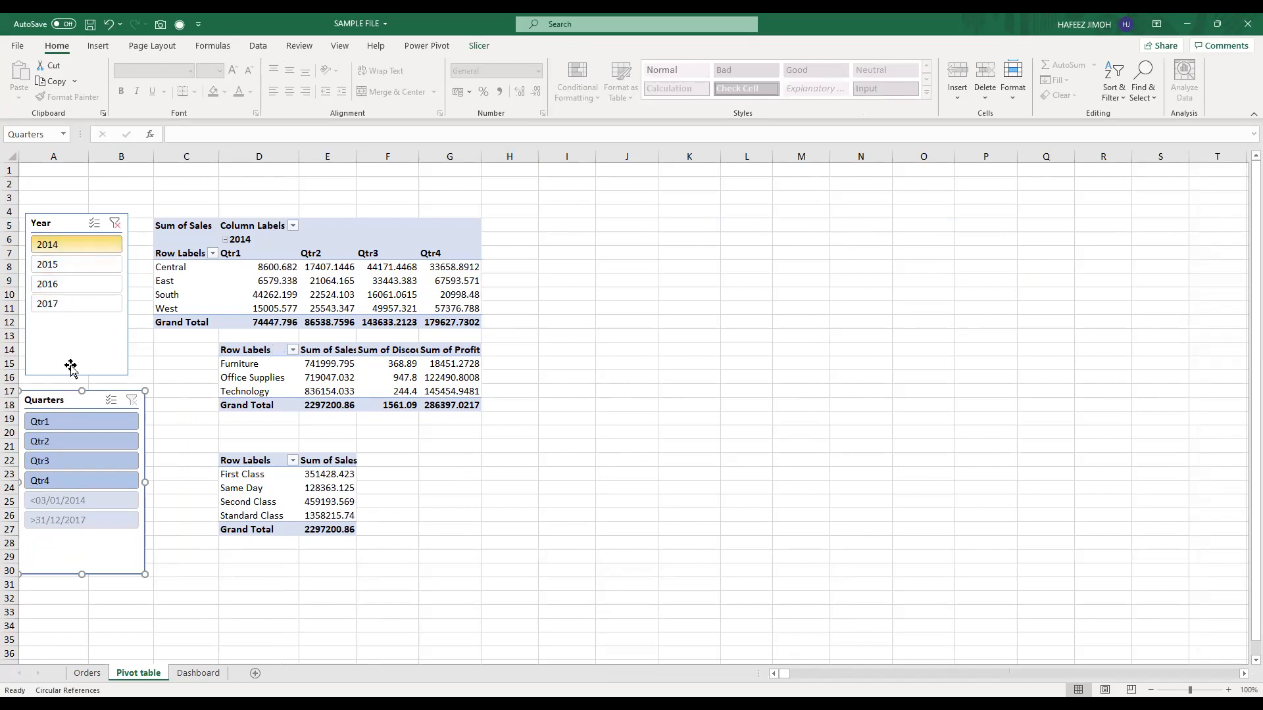
{"action": "left_click", "coordinate": [77, 423]}
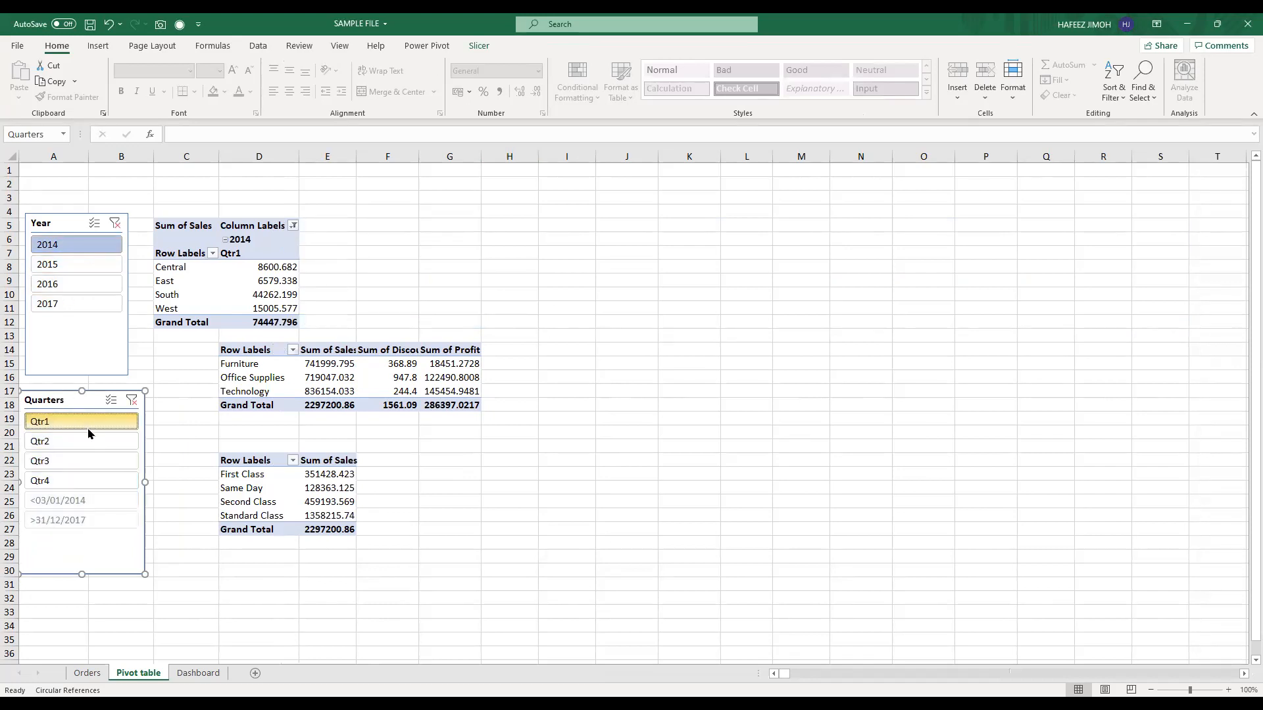
{"action": "left_click", "coordinate": [92, 465]}
{"action": "left_click", "coordinate": [92, 481]}
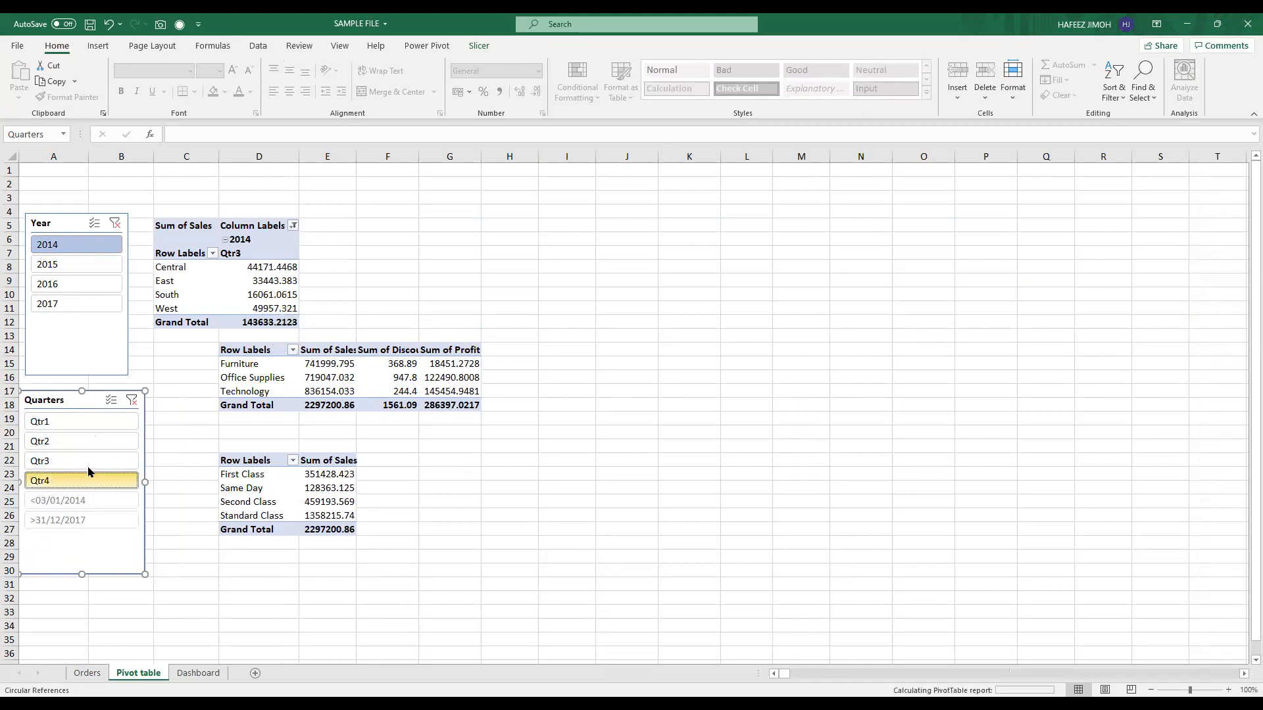
{"action": "left_click", "coordinate": [87, 460]}
{"action": "left_click", "coordinate": [91, 426]}
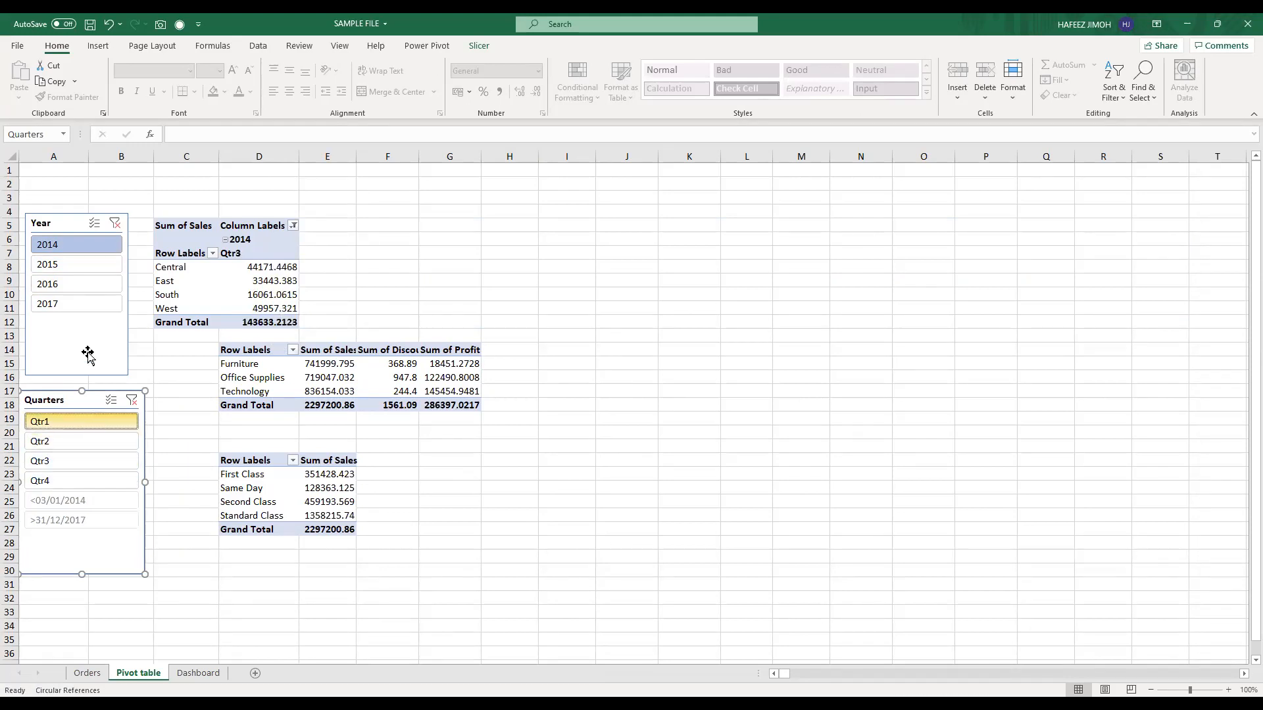
{"action": "left_click", "coordinate": [132, 400]}
{"action": "left_click", "coordinate": [115, 224]}
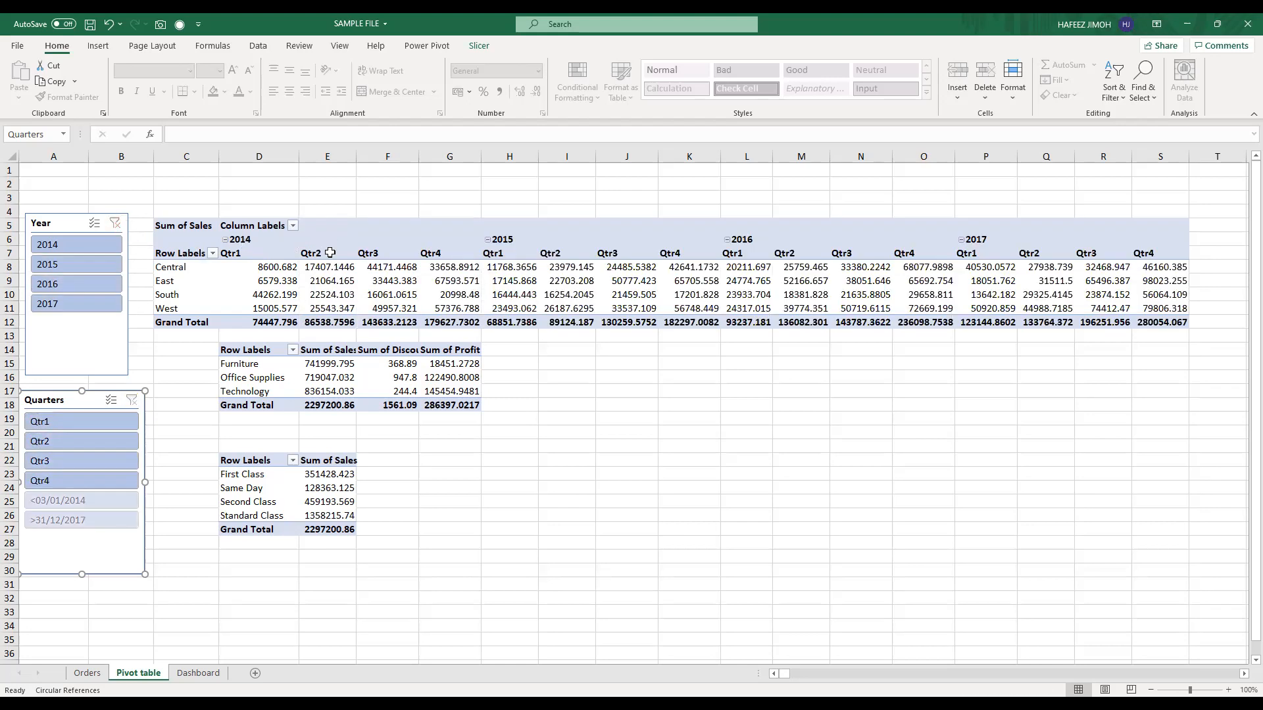
Step: Try to group the region pivot table's date columns by days, months, quarters and years
{"action": "left_click", "coordinate": [258, 252]}
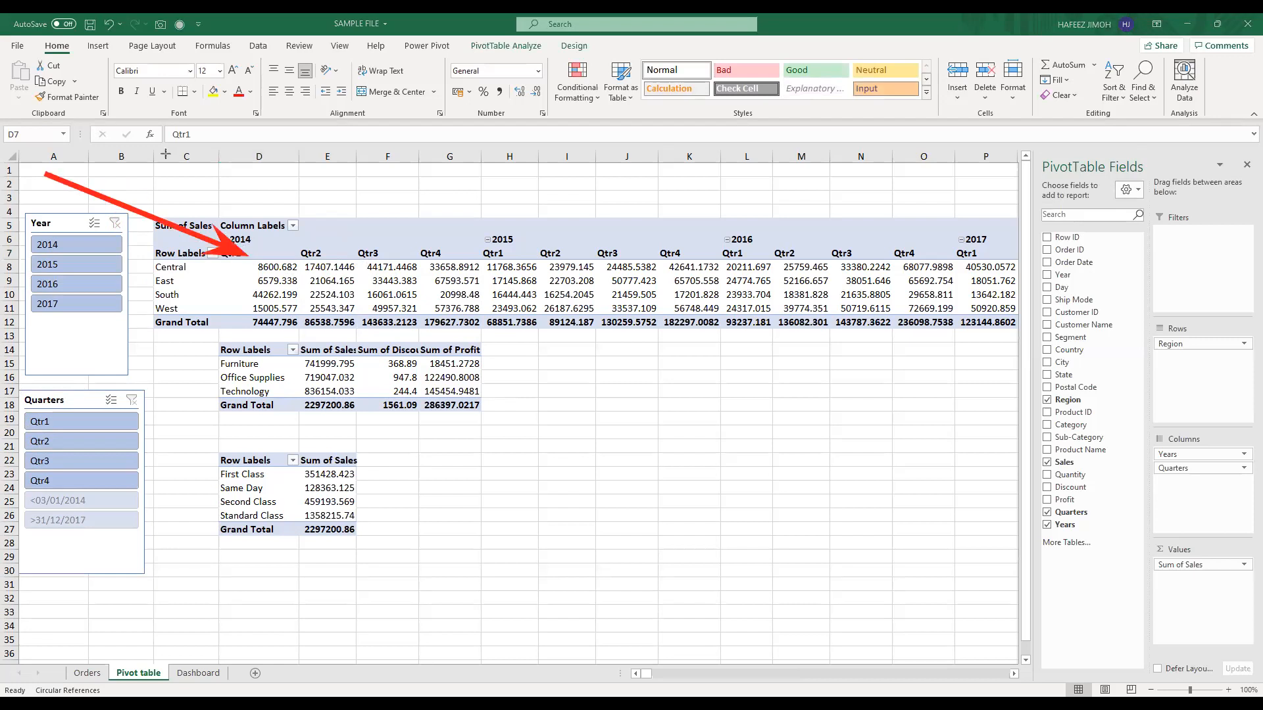
{"action": "left_click", "coordinate": [264, 252]}
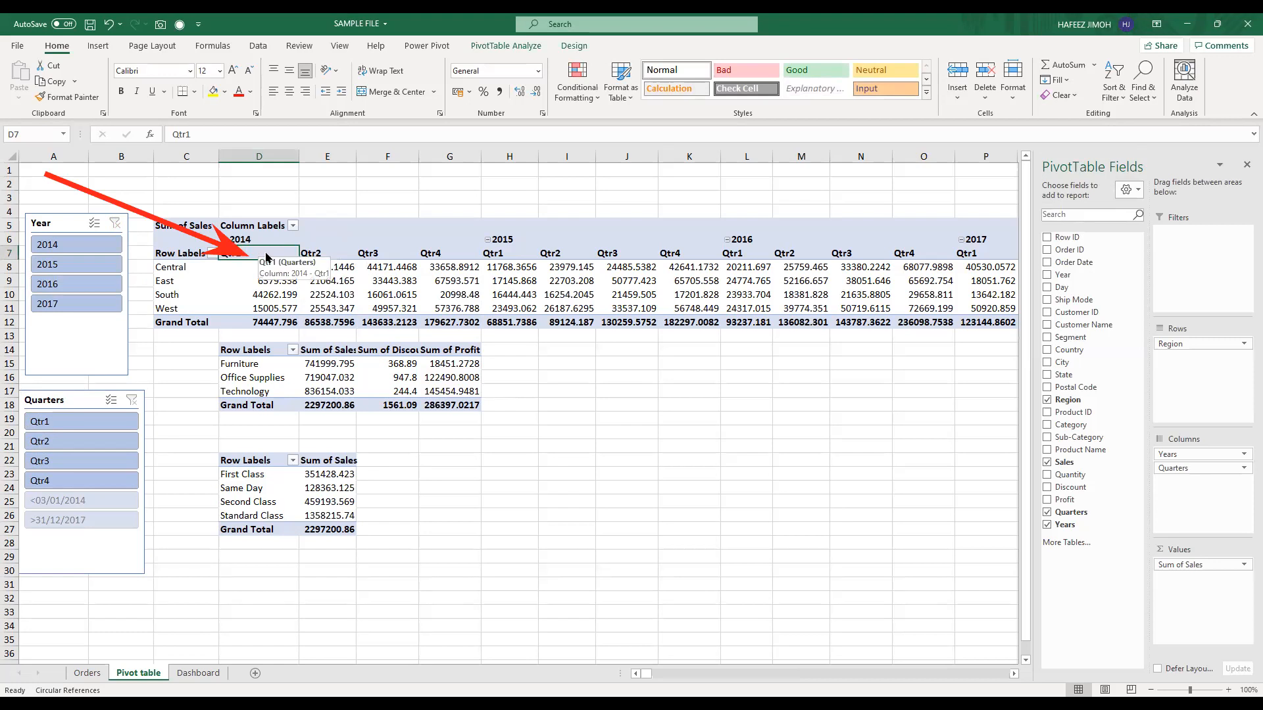
{"action": "right_click", "coordinate": [265, 253]}
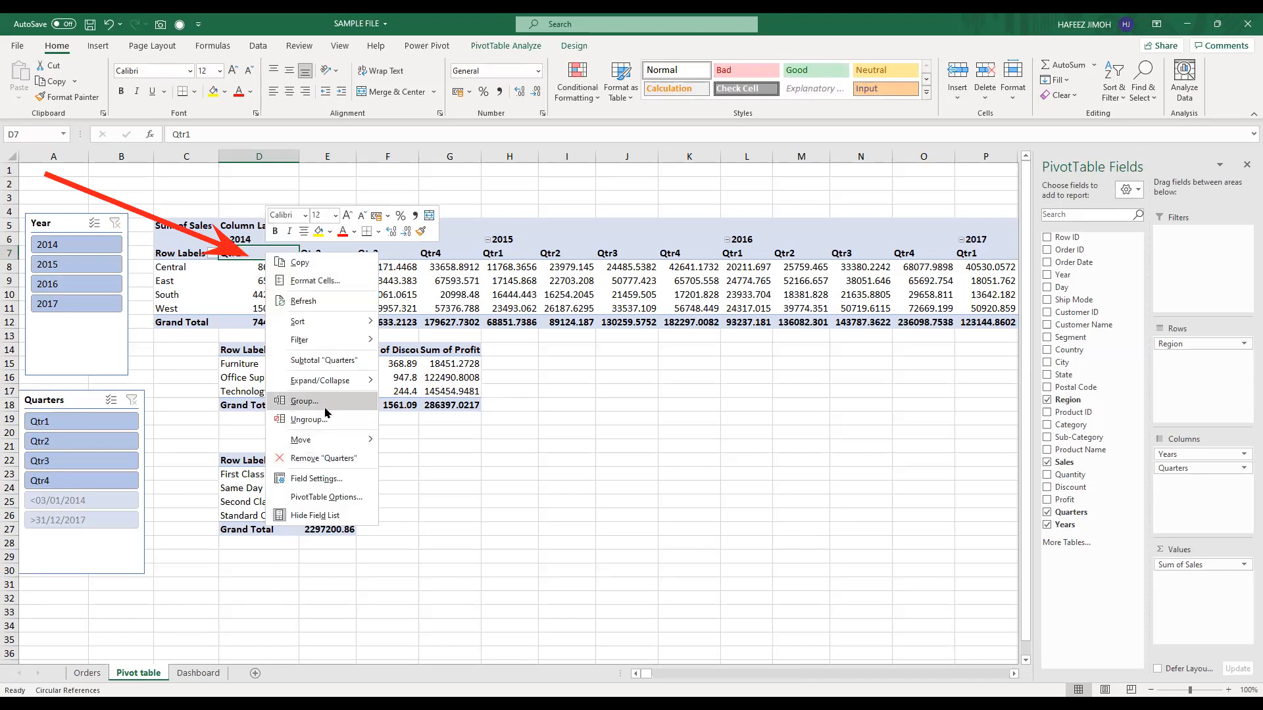
{"action": "left_click", "coordinate": [325, 403]}
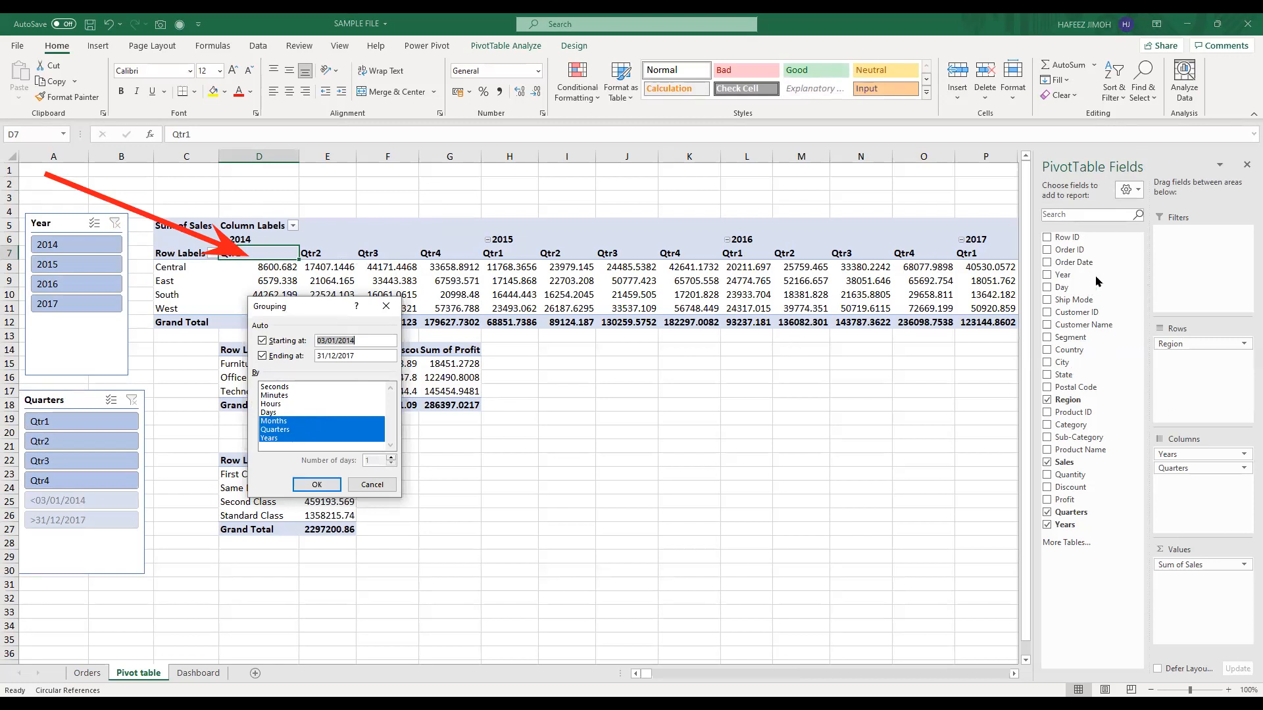
{"action": "left_click", "coordinate": [315, 405]}
{"action": "left_click", "coordinate": [313, 405]}
{"action": "left_click", "coordinate": [311, 413]}
{"action": "left_click", "coordinate": [329, 485]}
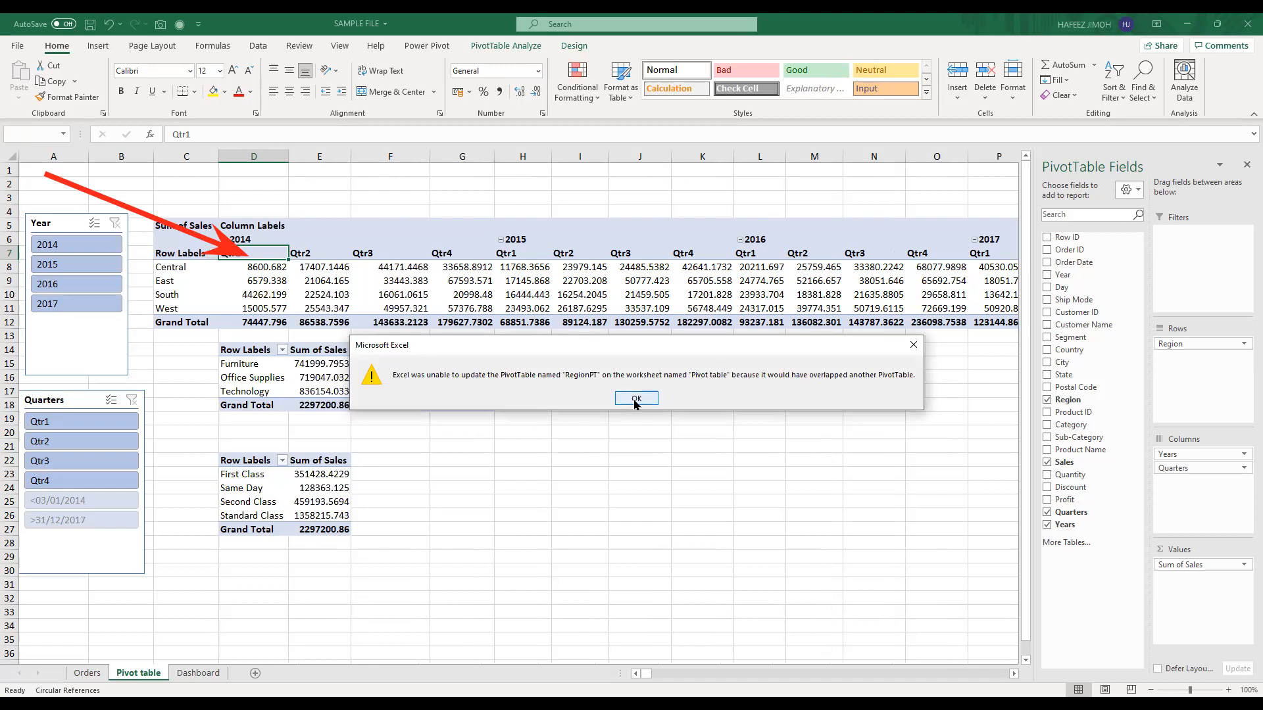
{"action": "left_click", "coordinate": [637, 399]}
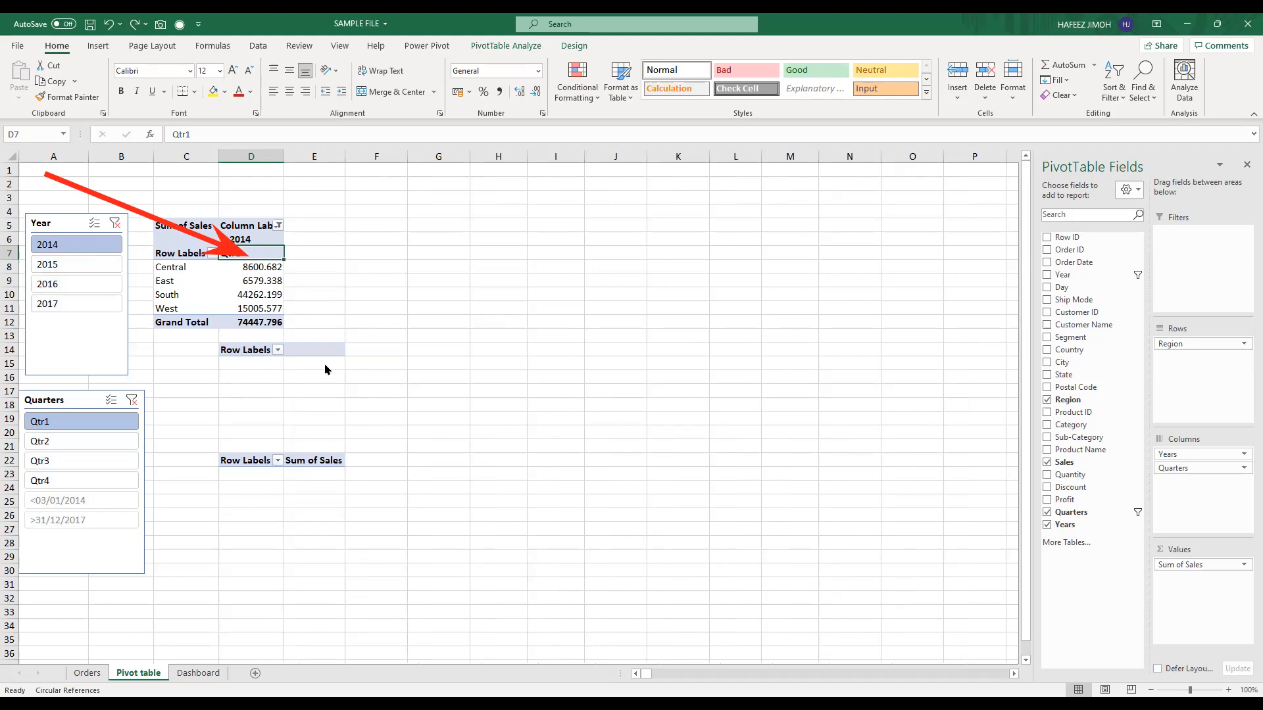
{"action": "key", "text": "shift+F10"}
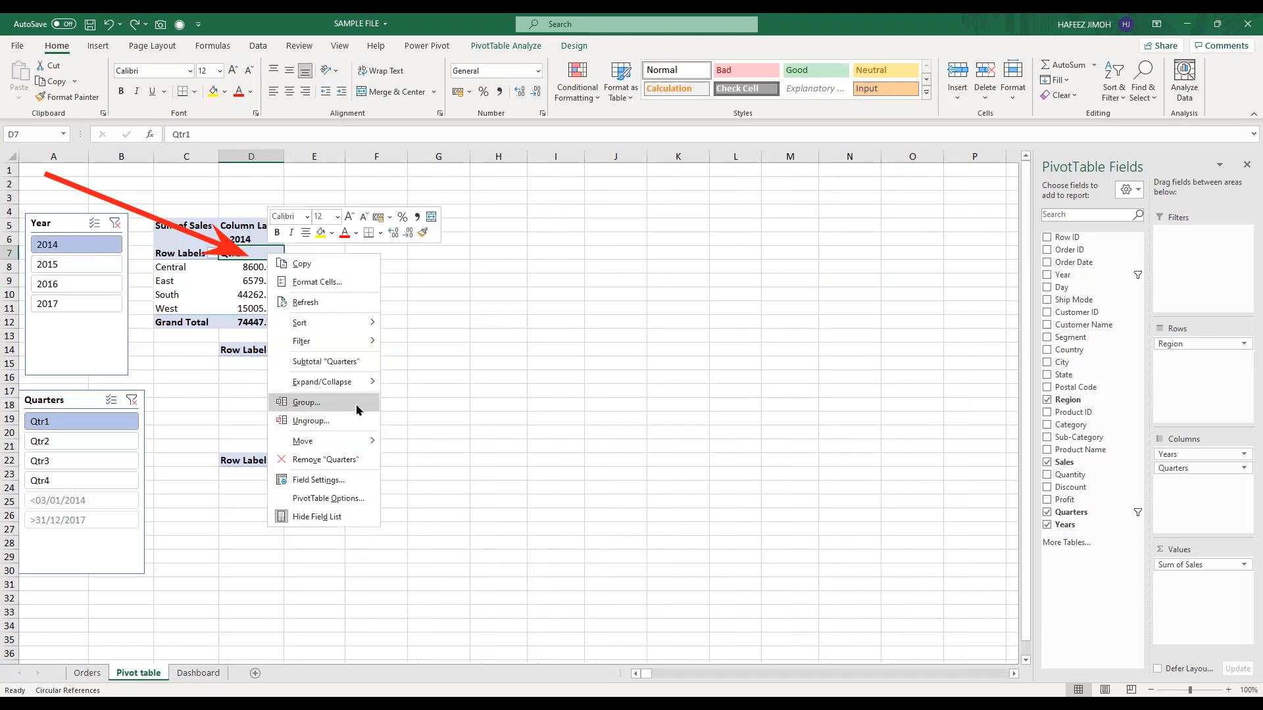
{"action": "left_click", "coordinate": [355, 410]}
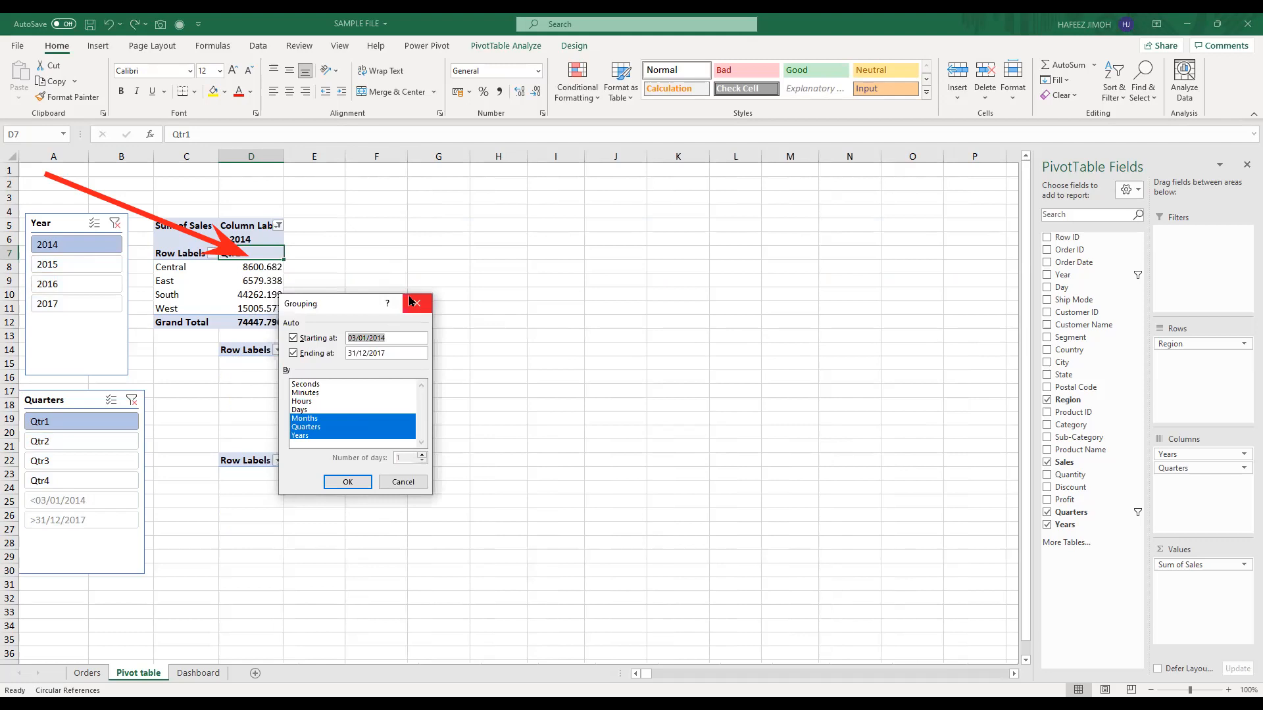
{"action": "left_click", "coordinate": [412, 302]}
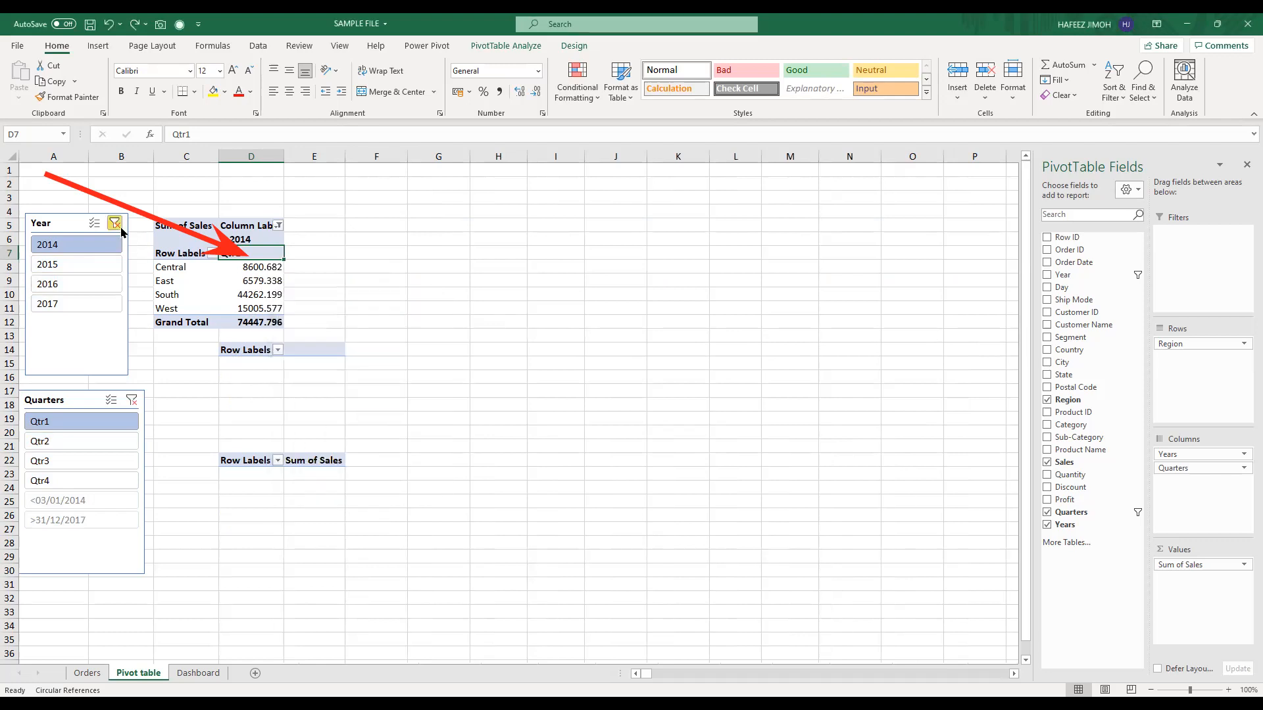
Step: Clear the Year and Quarters slicer filters, and delete the category and ship mode pivot tables below the region table
{"action": "left_click", "coordinate": [132, 400]}
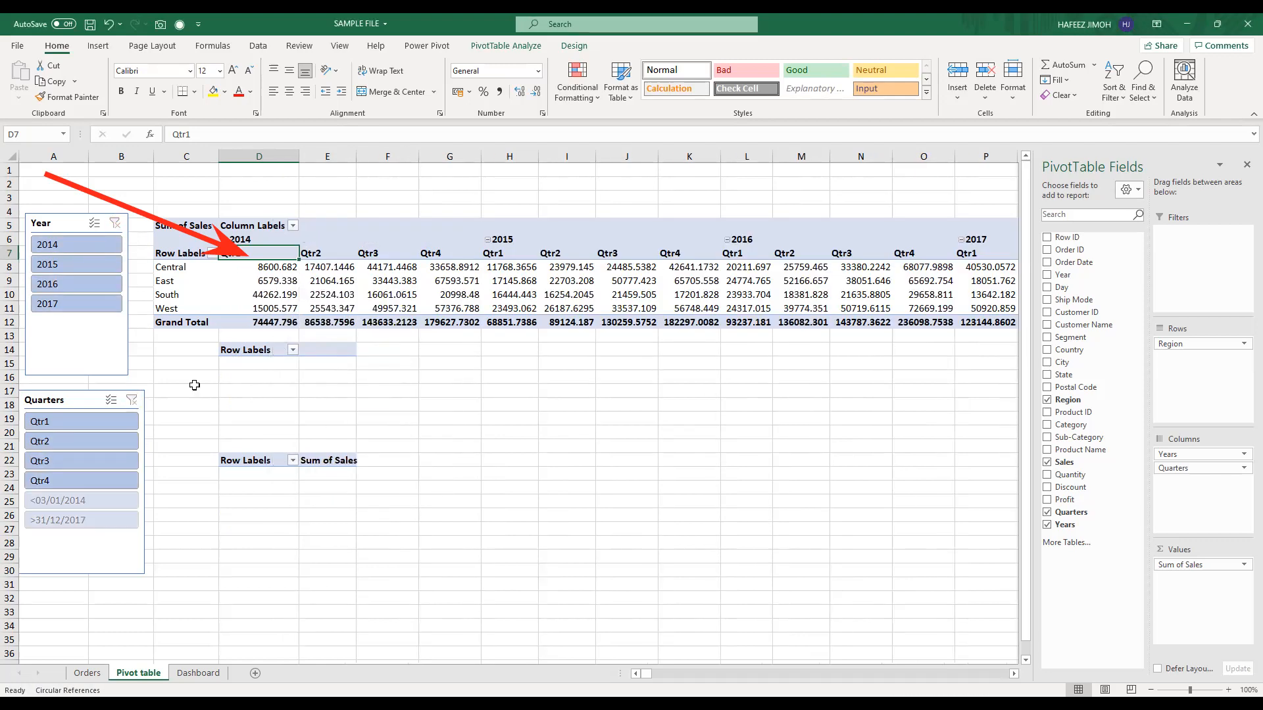
{"action": "left_click_drag", "start_coordinate": [230, 356], "coordinate": [340, 579]}
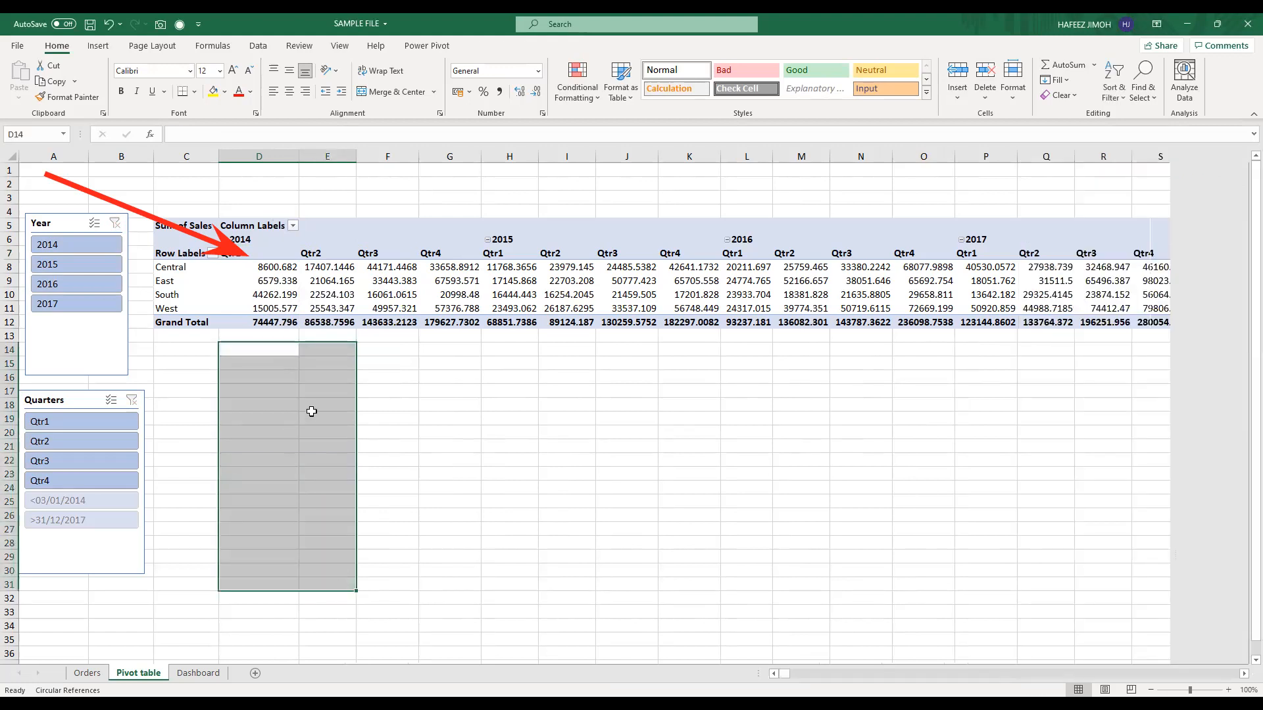
Step: Group the region pivot table's date columns by days, months, quarters and years, and remove Order Date from the column fields
{"action": "left_click", "coordinate": [374, 267]}
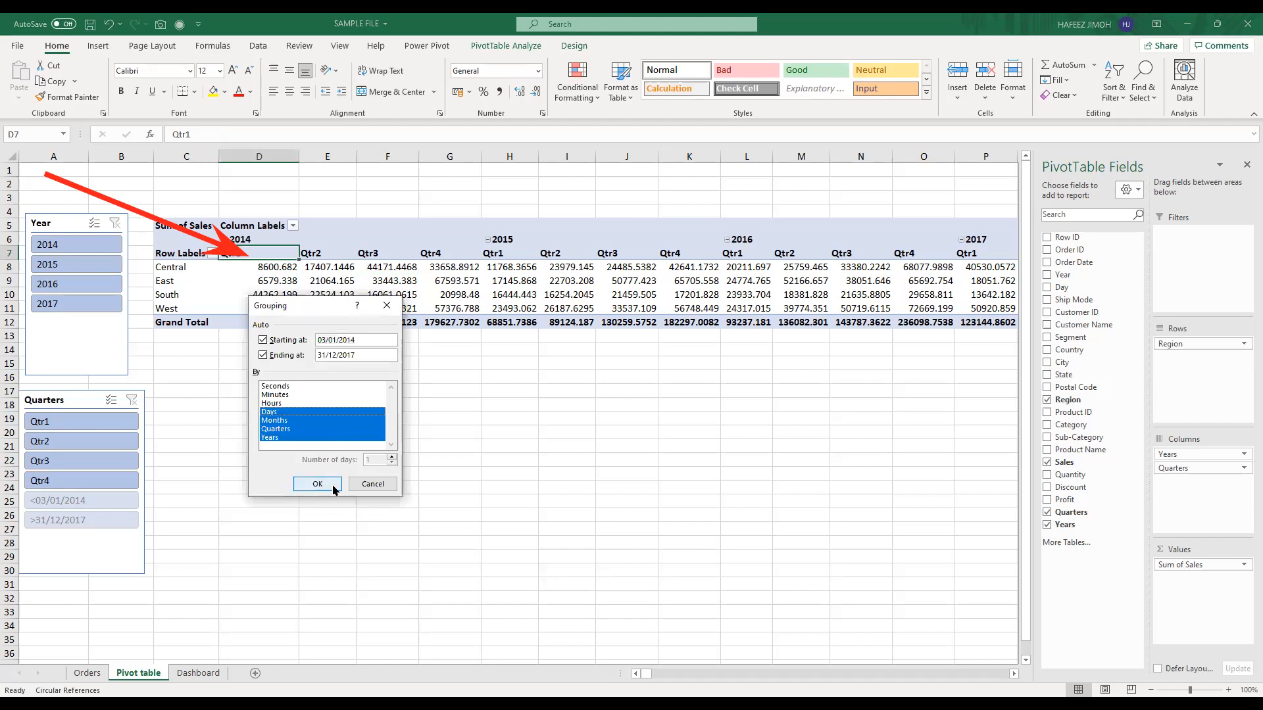
{"action": "left_click", "coordinate": [333, 488]}
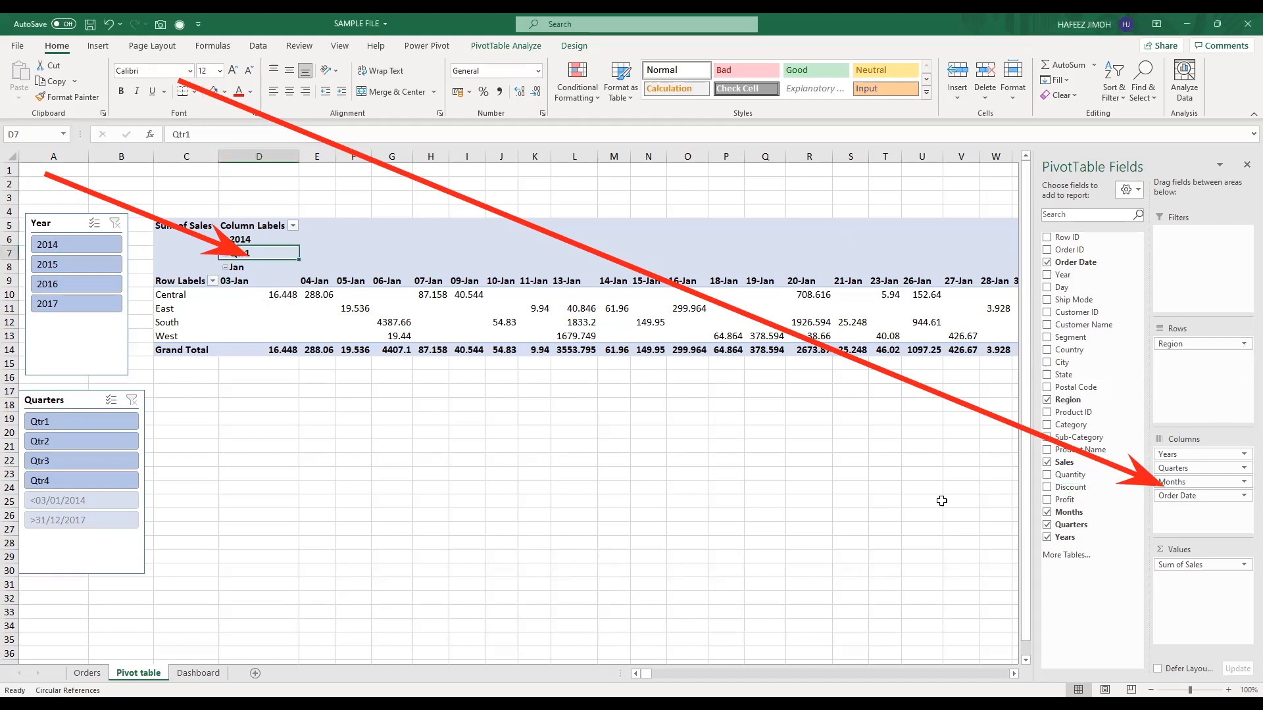
{"action": "left_click_drag", "start_coordinate": [1186, 498], "coordinate": [859, 493]}
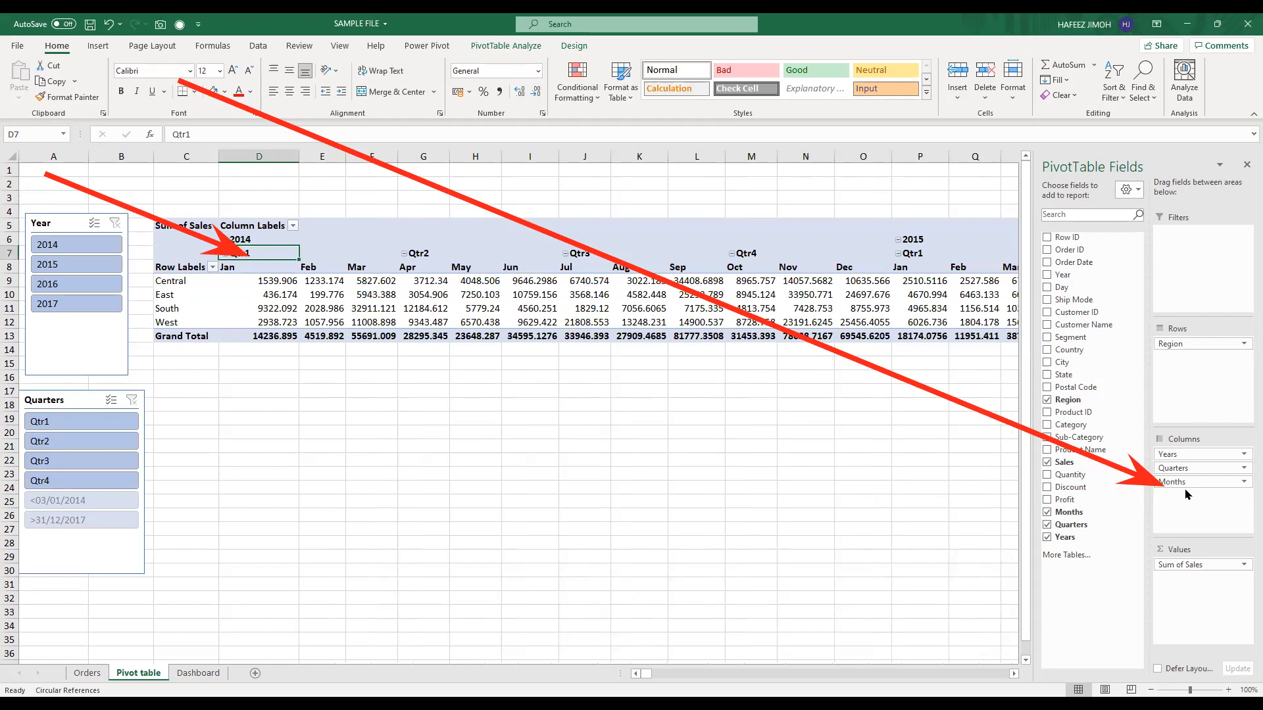
{"action": "left_click", "coordinate": [1186, 487]}
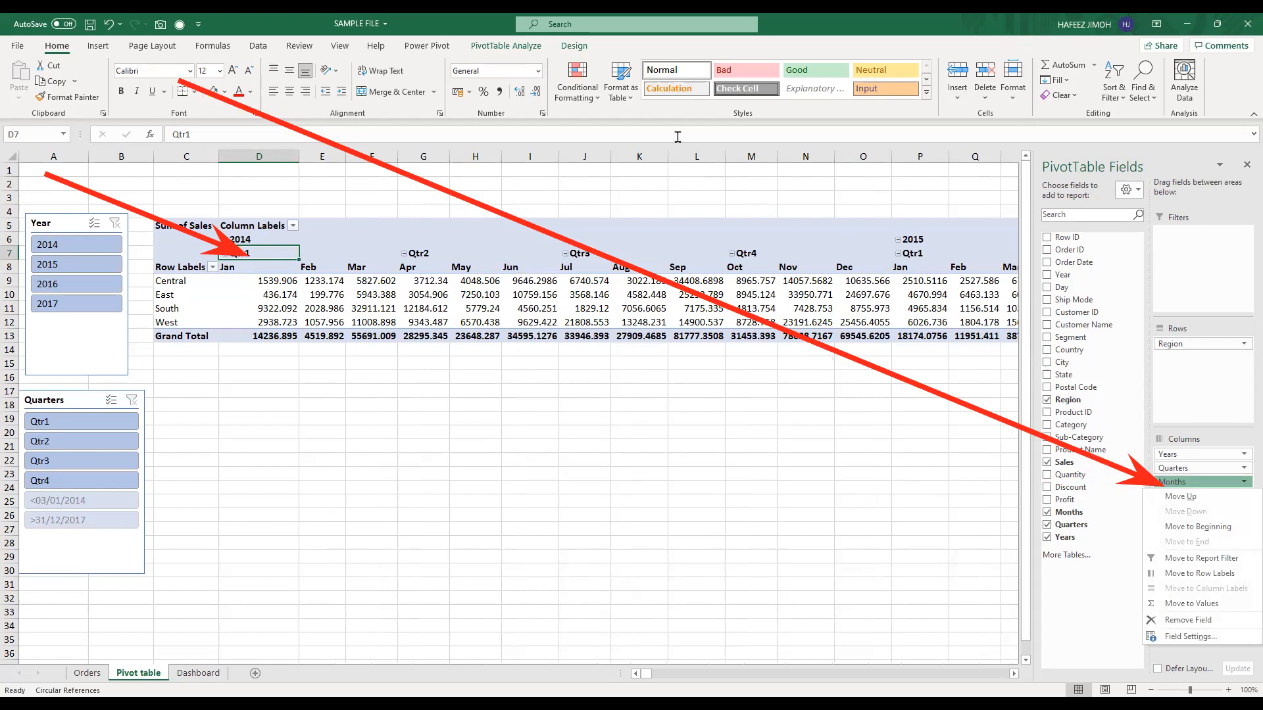
{"action": "left_click", "coordinate": [1100, 502]}
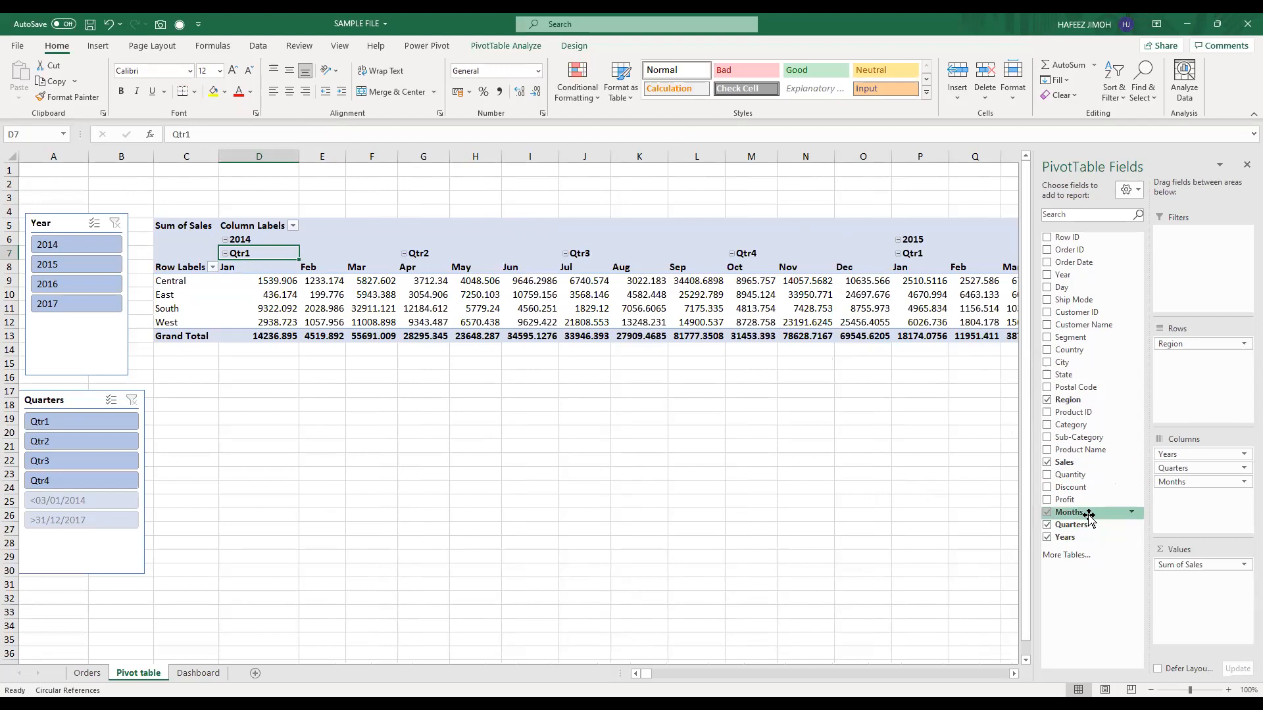
Step: Add a Months slicer for the region pivot table and enlarge it down to about row 31
{"action": "right_click", "coordinate": [1088, 515]}
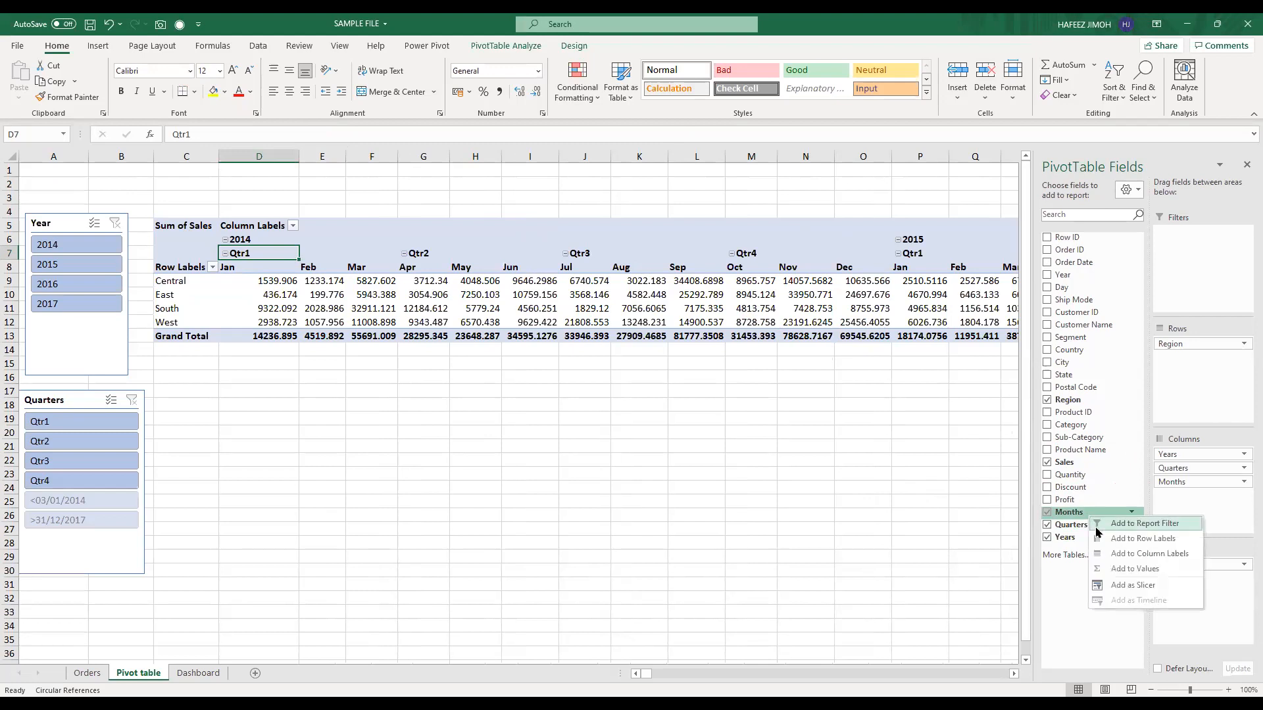
{"action": "left_click", "coordinate": [1132, 585]}
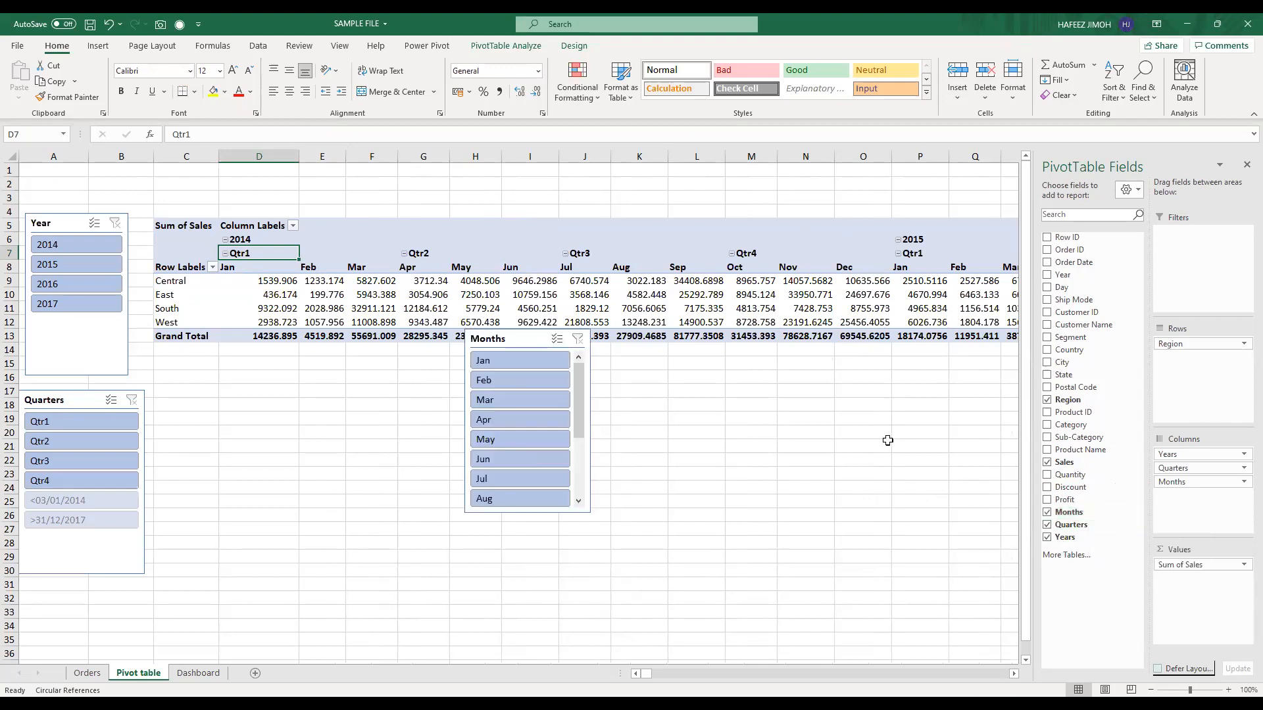
{"action": "left_click", "coordinate": [579, 501]}
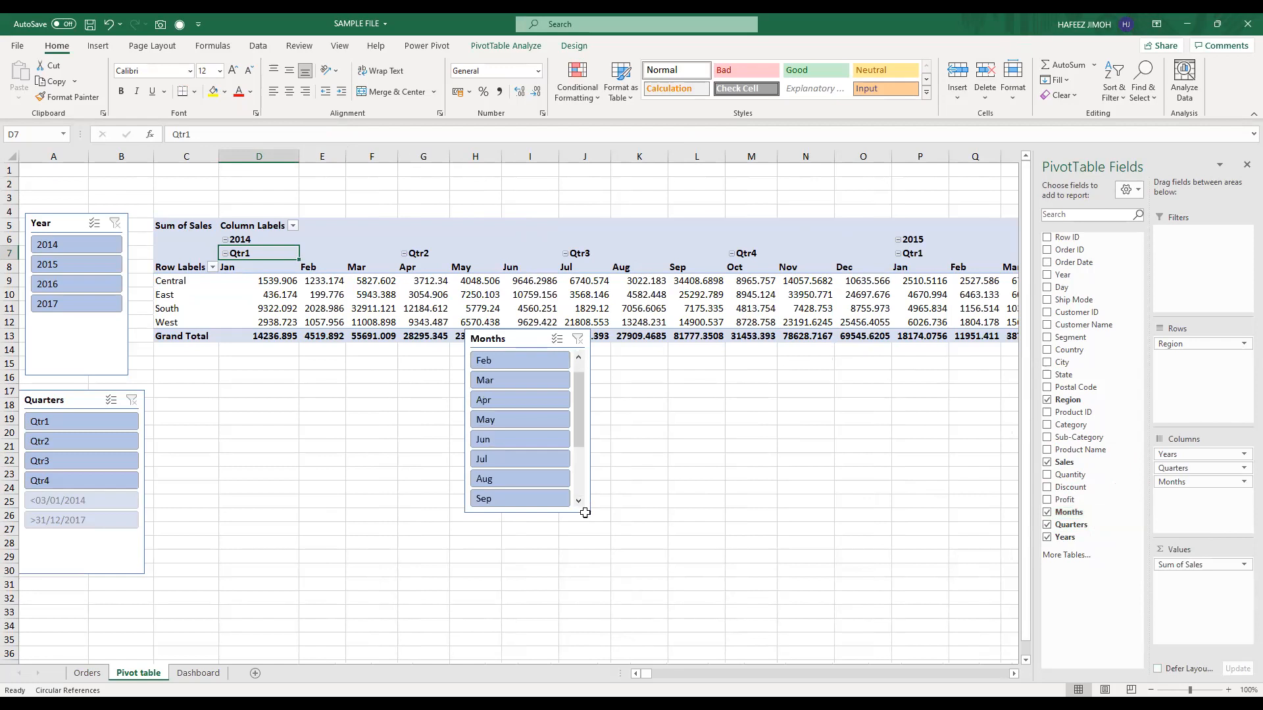
{"action": "left_click", "coordinate": [517, 334]}
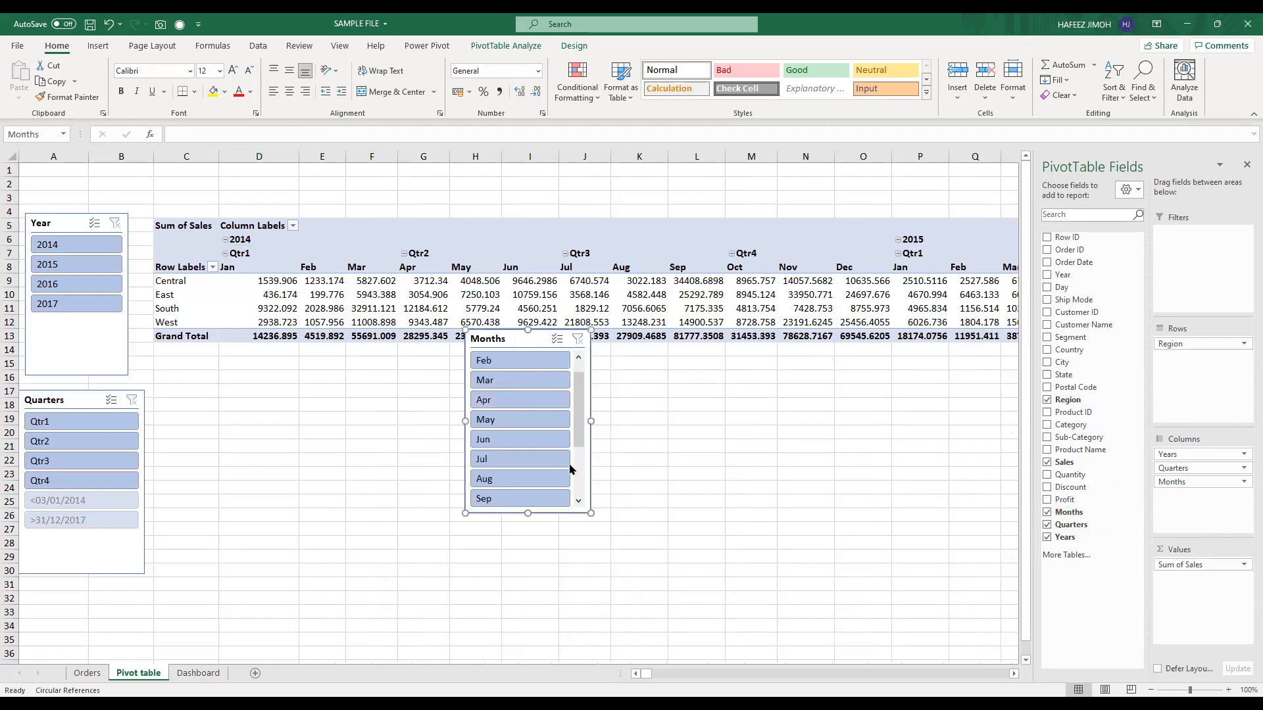
{"action": "left_click_drag", "start_coordinate": [590, 512], "coordinate": [593, 536]}
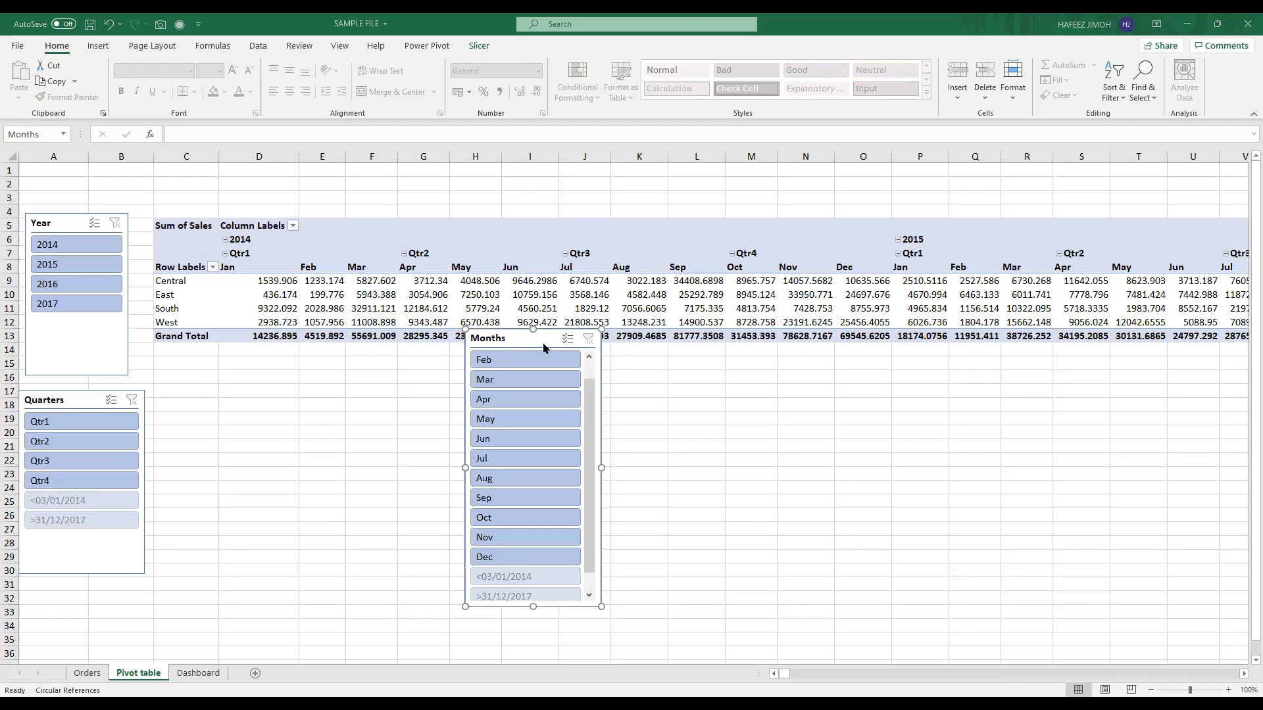
Step: Move the Months slicer to just below the region pivot table and resize it slightly, reaching about row 34
{"action": "left_click_drag", "start_coordinate": [509, 343], "coordinate": [241, 383]}
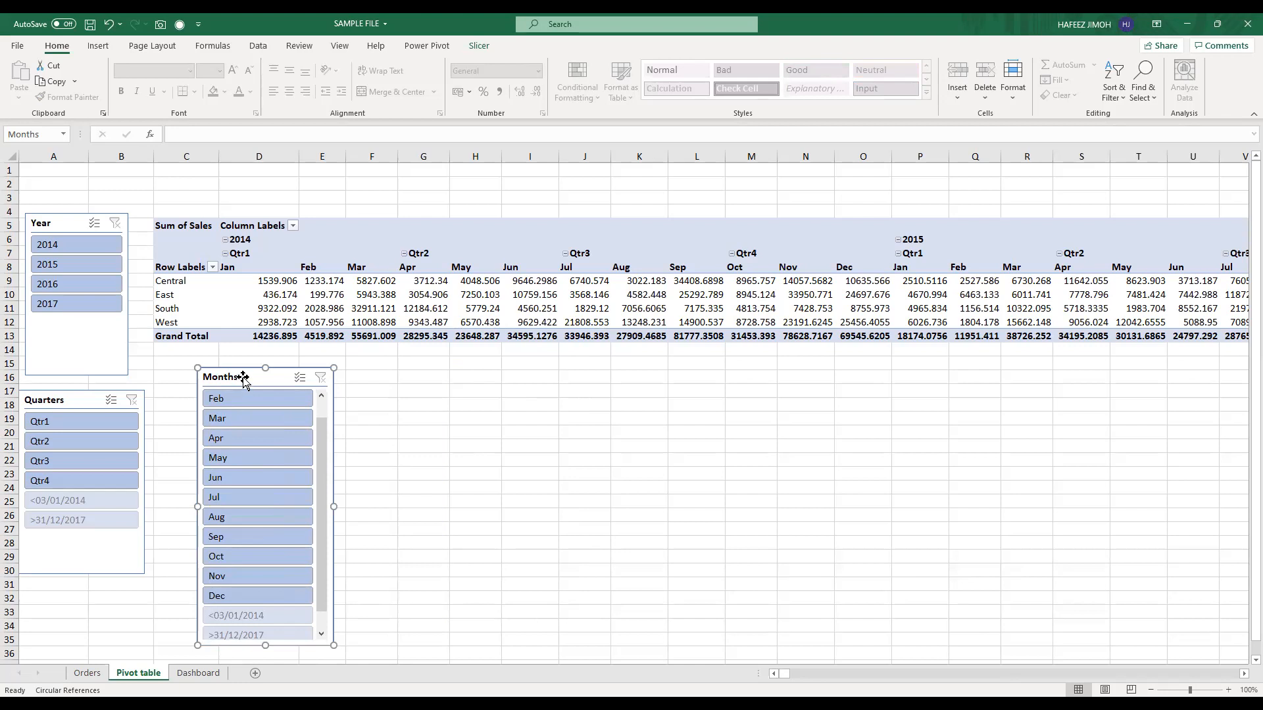
{"action": "left_click_drag", "start_coordinate": [243, 375], "coordinate": [236, 346]}
{"action": "left_click_drag", "start_coordinate": [327, 615], "coordinate": [329, 628]}
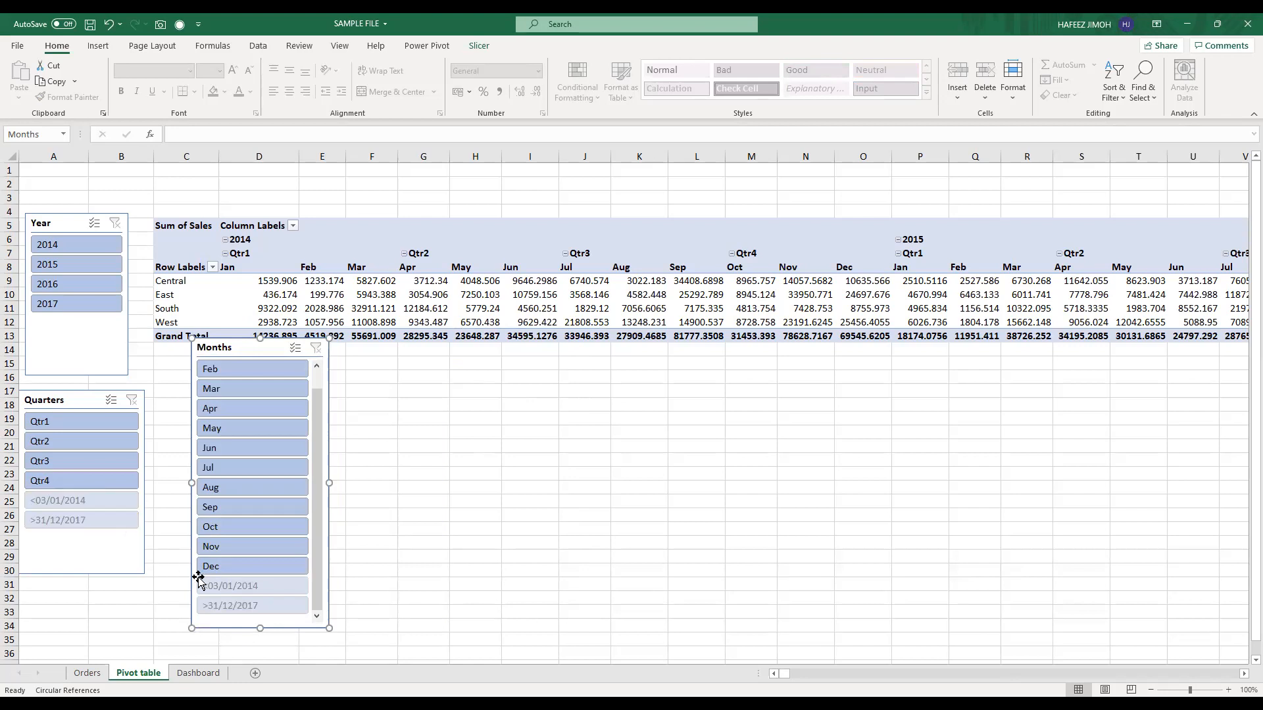
Step: Hide items with no data in the Quarters slicer
{"action": "left_click", "coordinate": [82, 401]}
{"action": "right_click", "coordinate": [86, 402]}
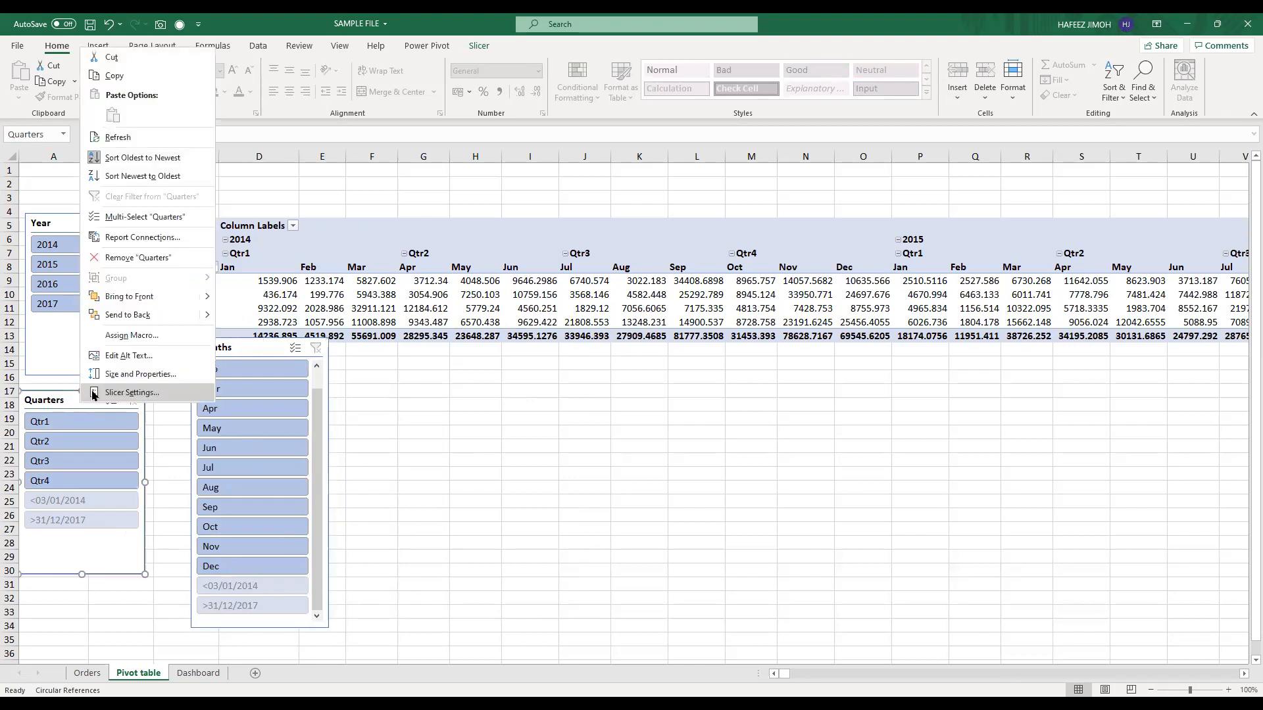
{"action": "left_click", "coordinate": [105, 394]}
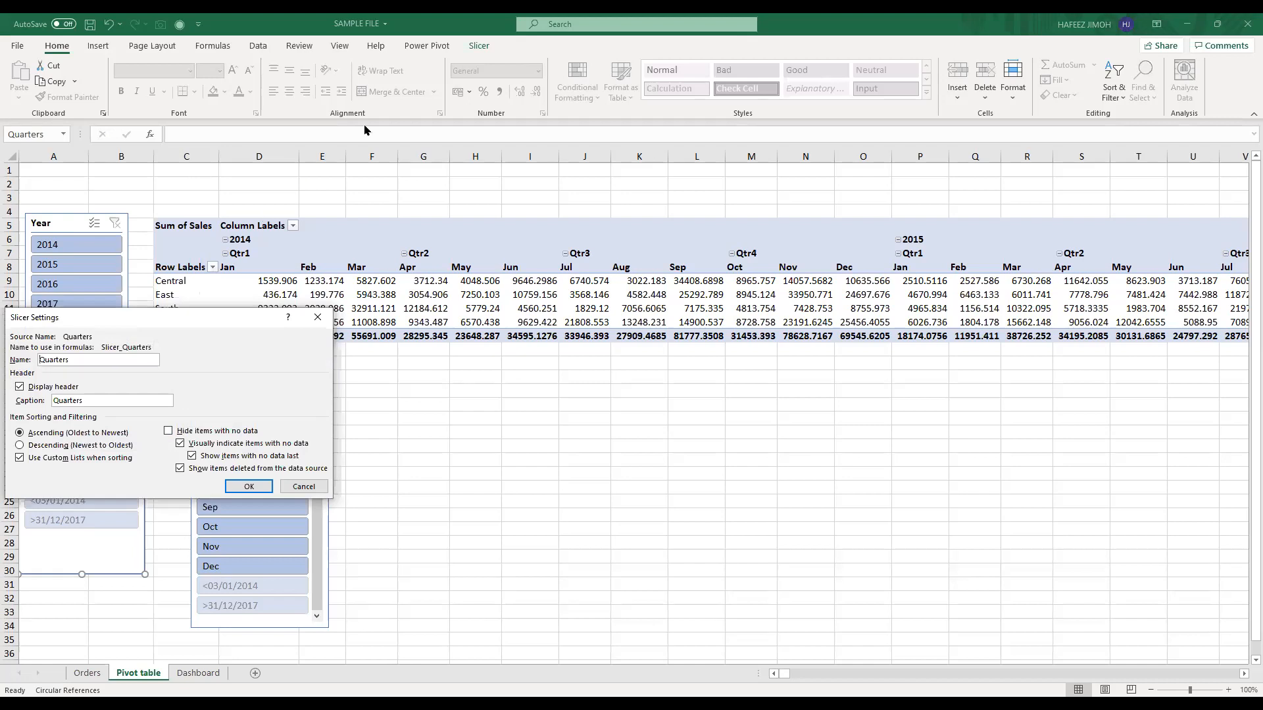
{"action": "left_click_drag", "start_coordinate": [25, 317], "coordinate": [167, 431]}
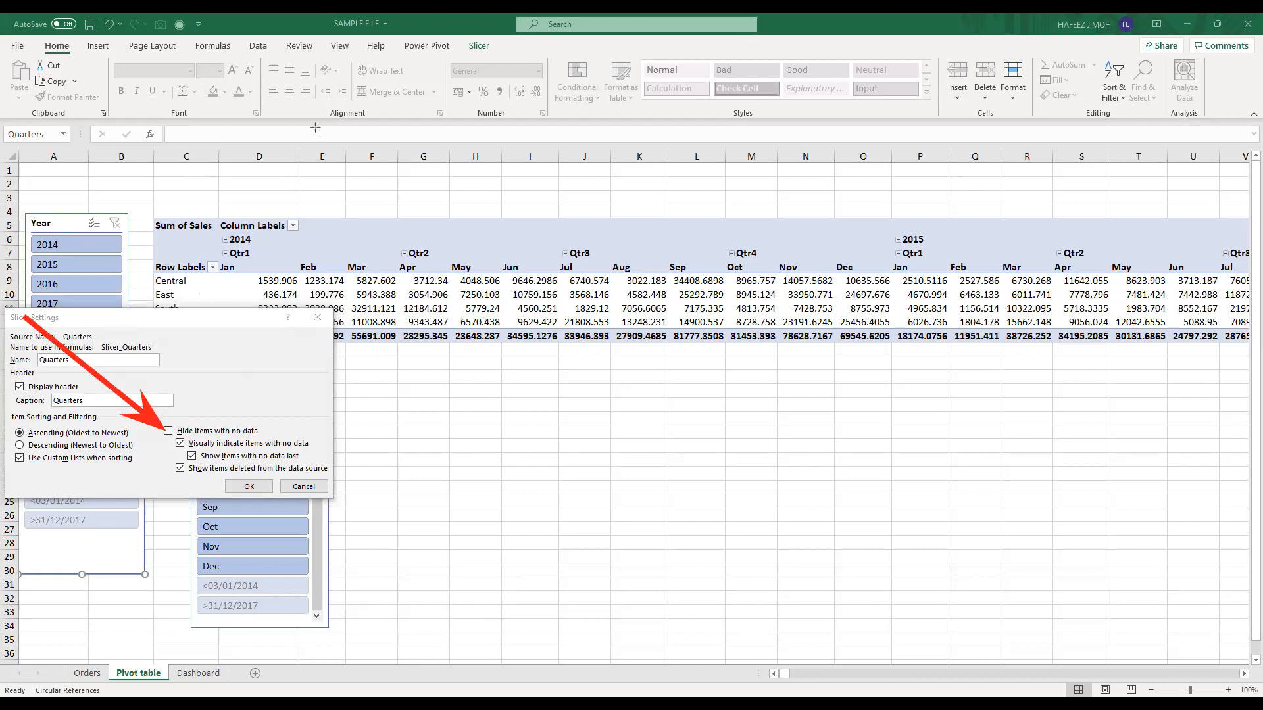
{"action": "left_click", "coordinate": [169, 431]}
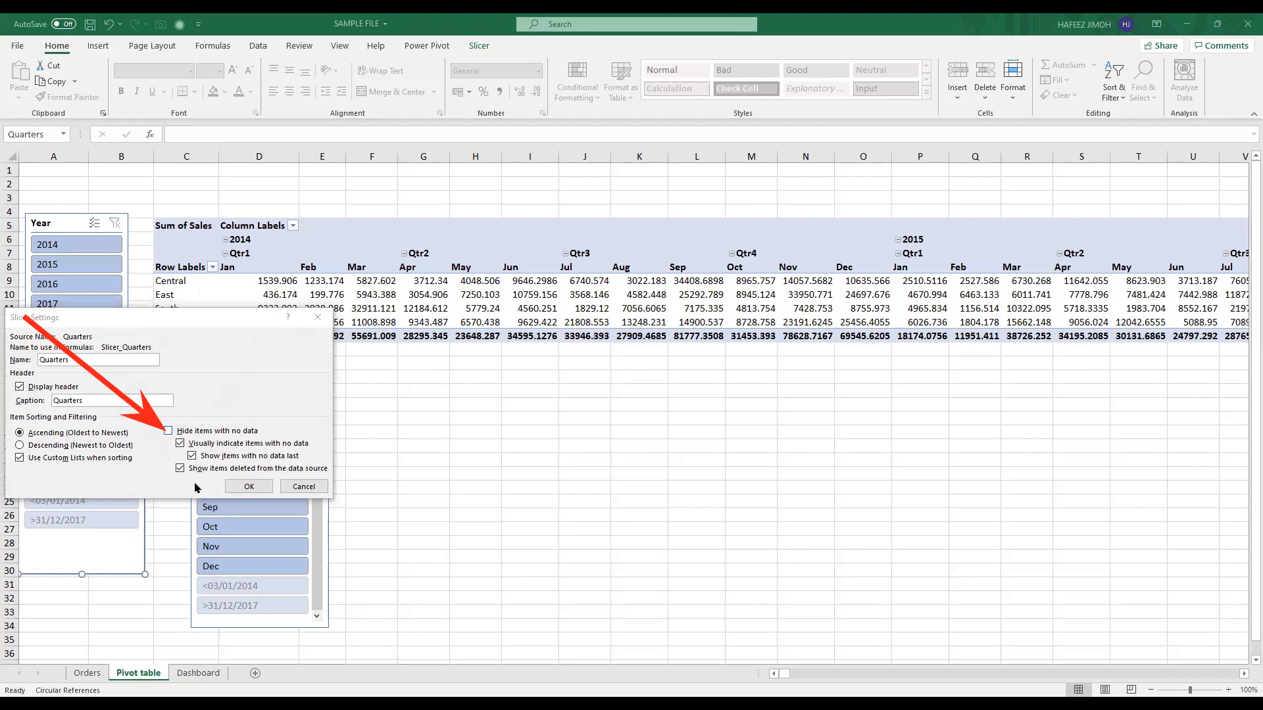
{"action": "left_click", "coordinate": [248, 487]}
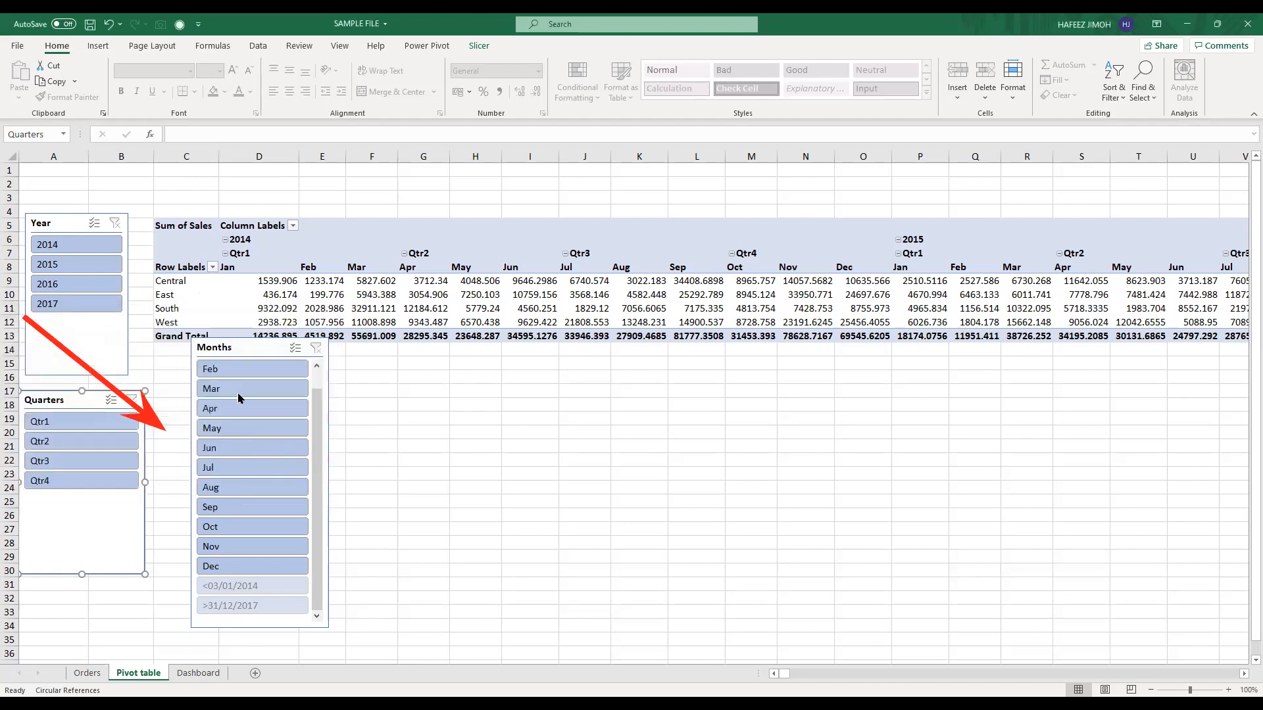
Step: Hide items with no data in the Months slicer and place it beside the Quarters slicer
{"action": "left_click", "coordinate": [231, 352]}
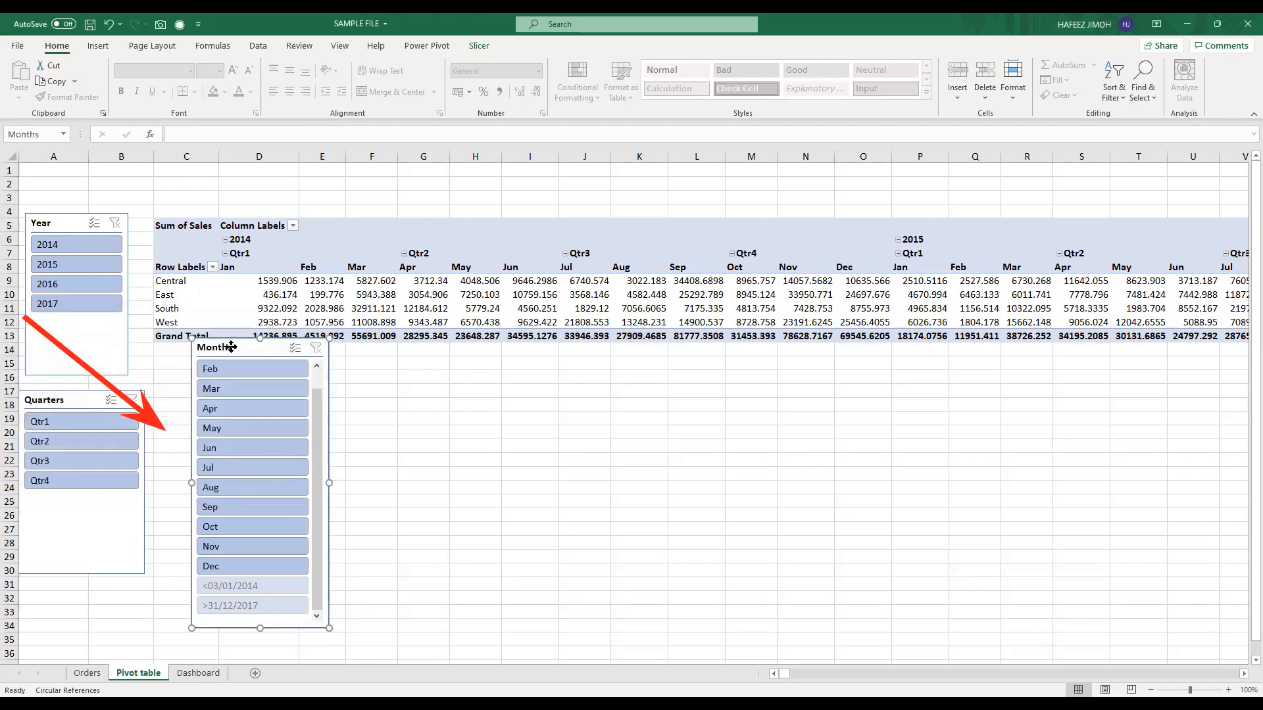
{"action": "right_click", "coordinate": [232, 353]}
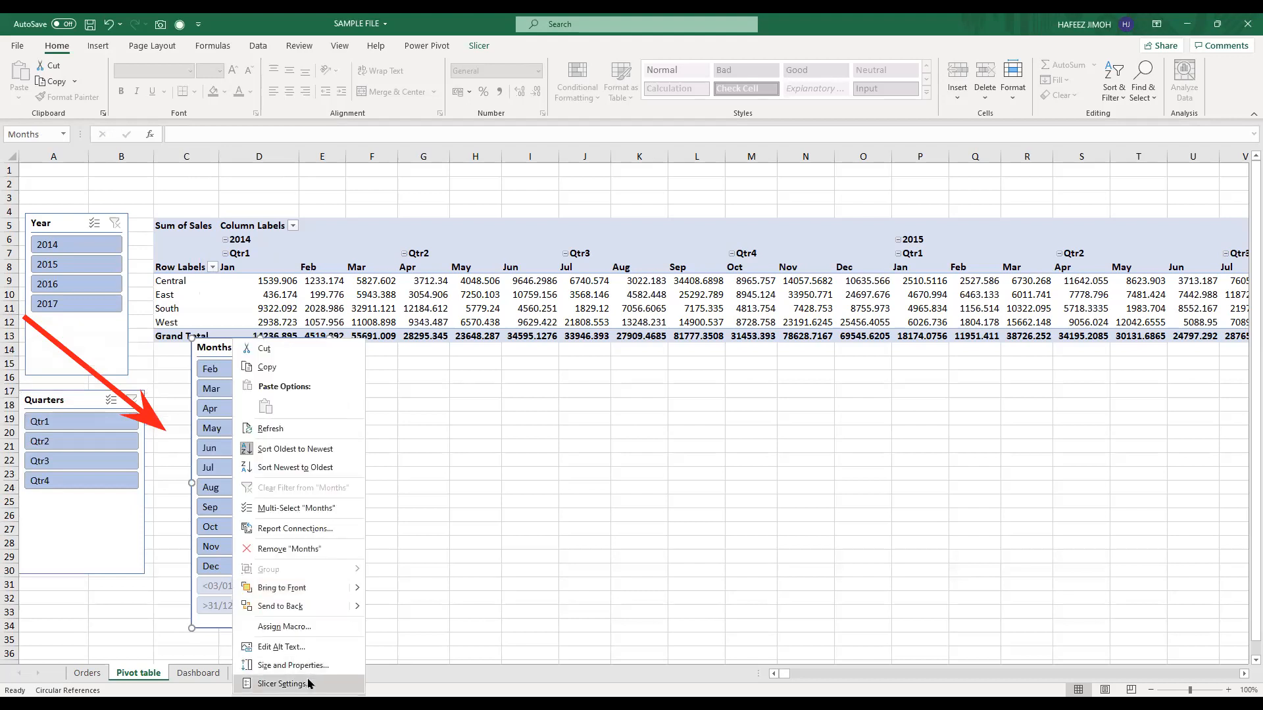
{"action": "left_click", "coordinate": [309, 684]}
{"action": "left_click", "coordinate": [315, 624]}
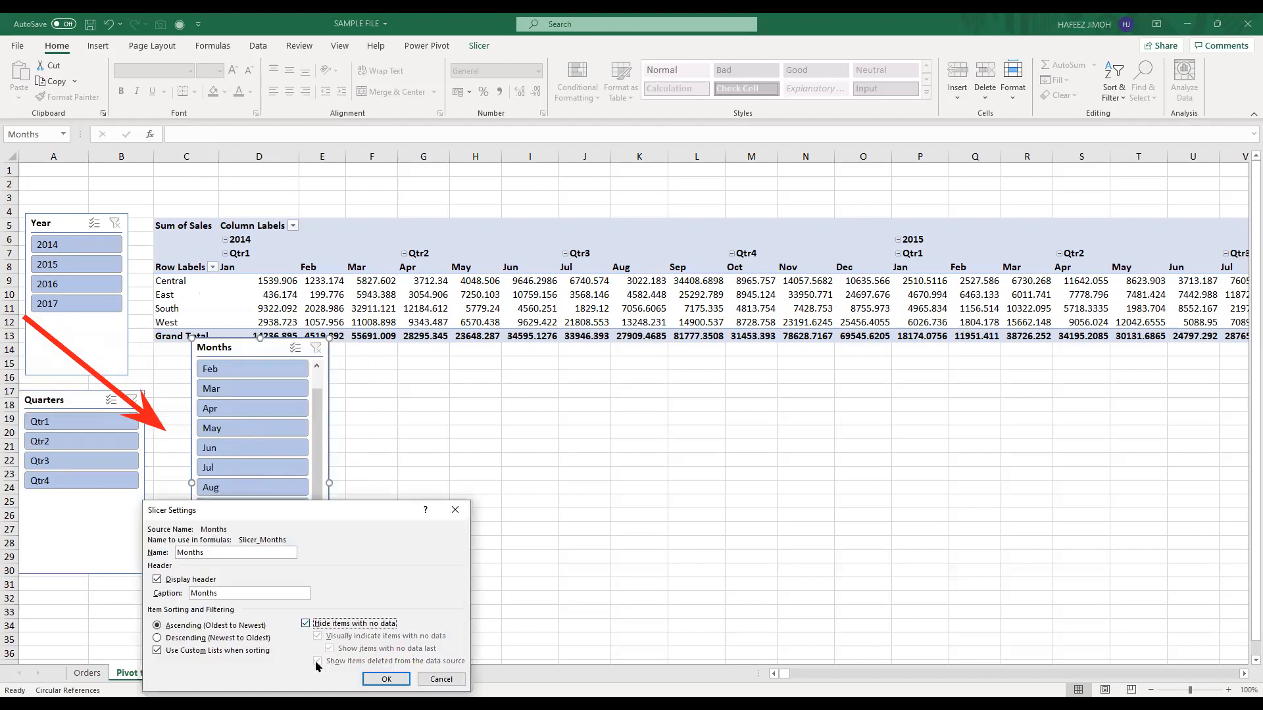
{"action": "left_click", "coordinate": [385, 682]}
{"action": "left_click_drag", "start_coordinate": [249, 349], "coordinate": [220, 406]}
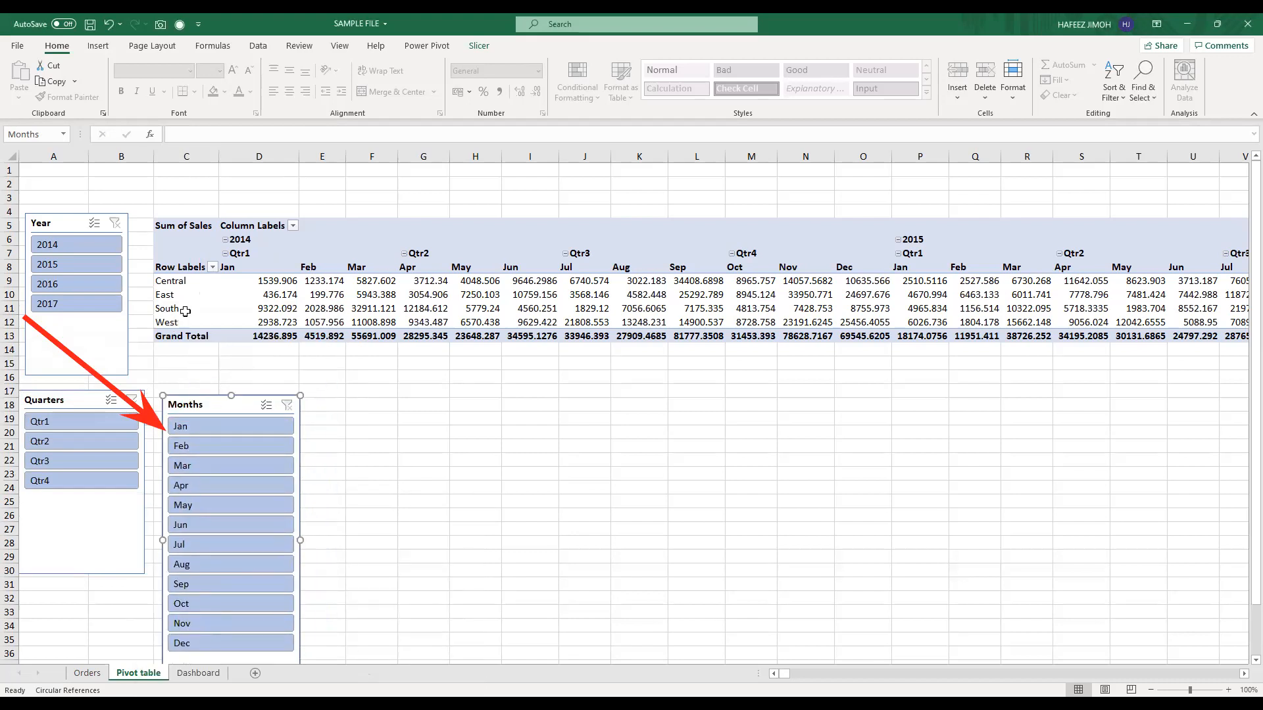
Step: Remove Months, Quarters and Years from the region pivot table's column fields
{"action": "left_click", "coordinate": [336, 294]}
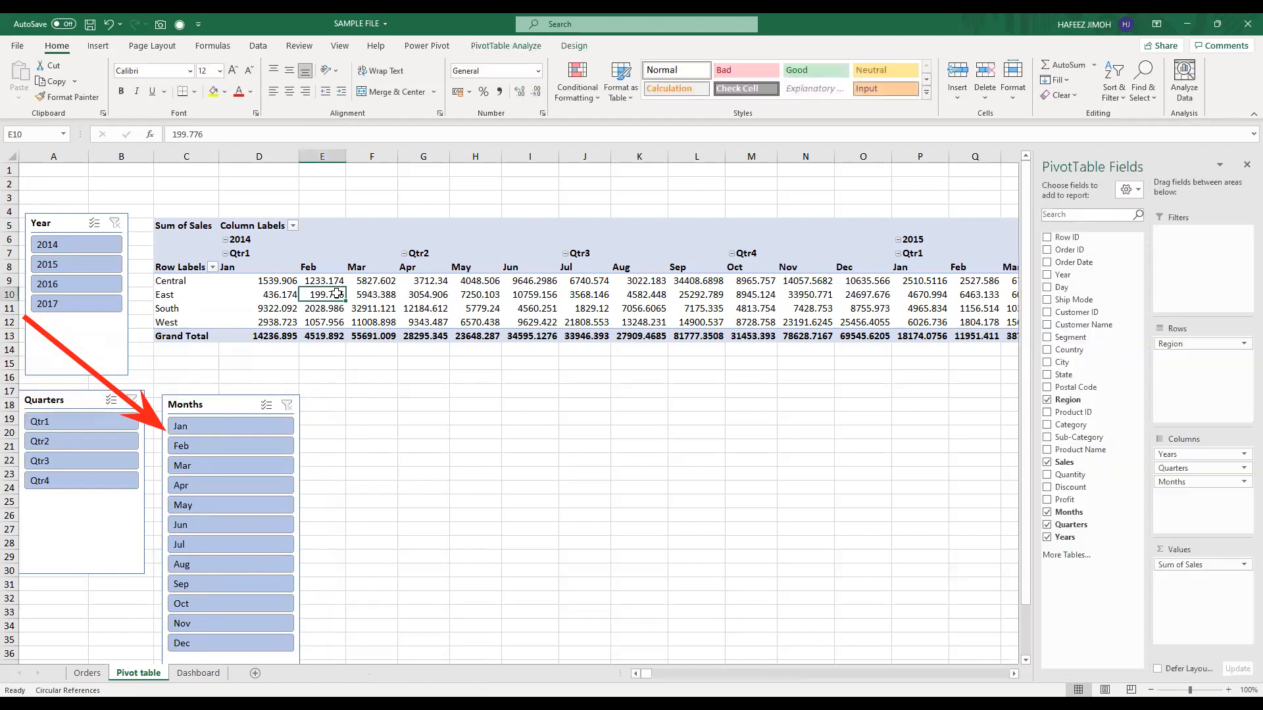
{"action": "left_click_drag", "start_coordinate": [1208, 483], "coordinate": [888, 512]}
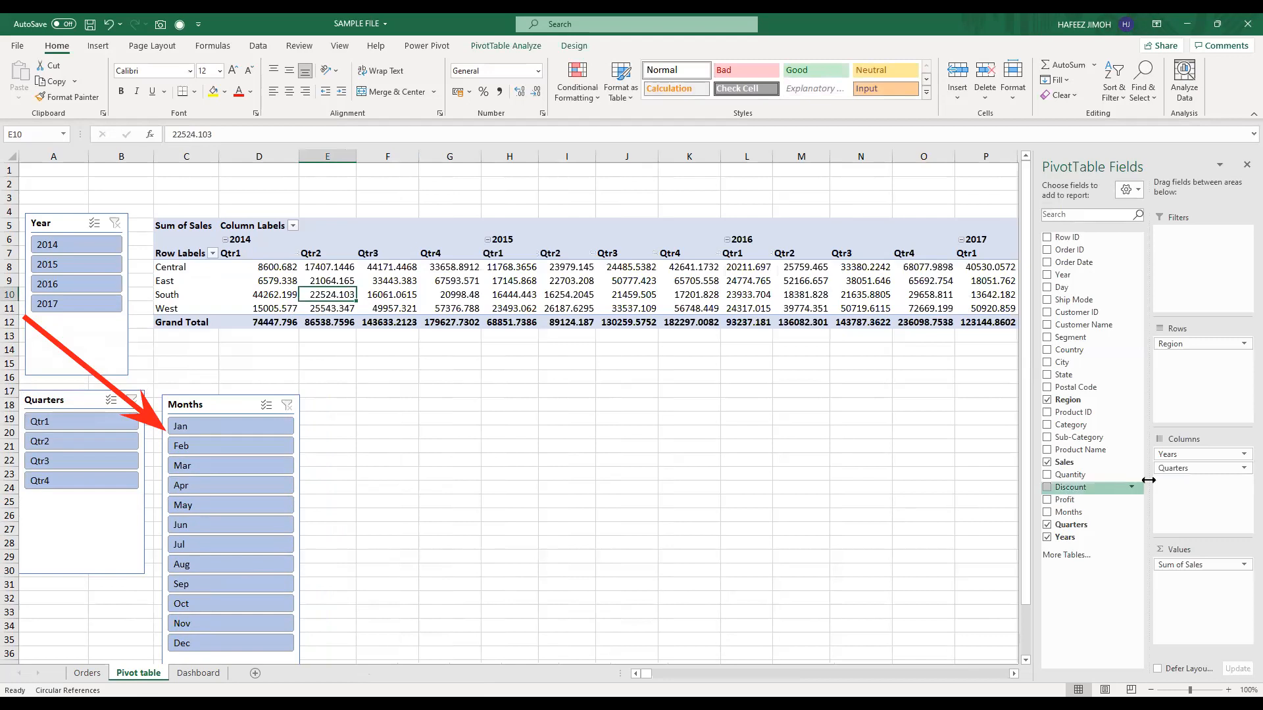
{"action": "left_click_drag", "start_coordinate": [1174, 470], "coordinate": [934, 477]}
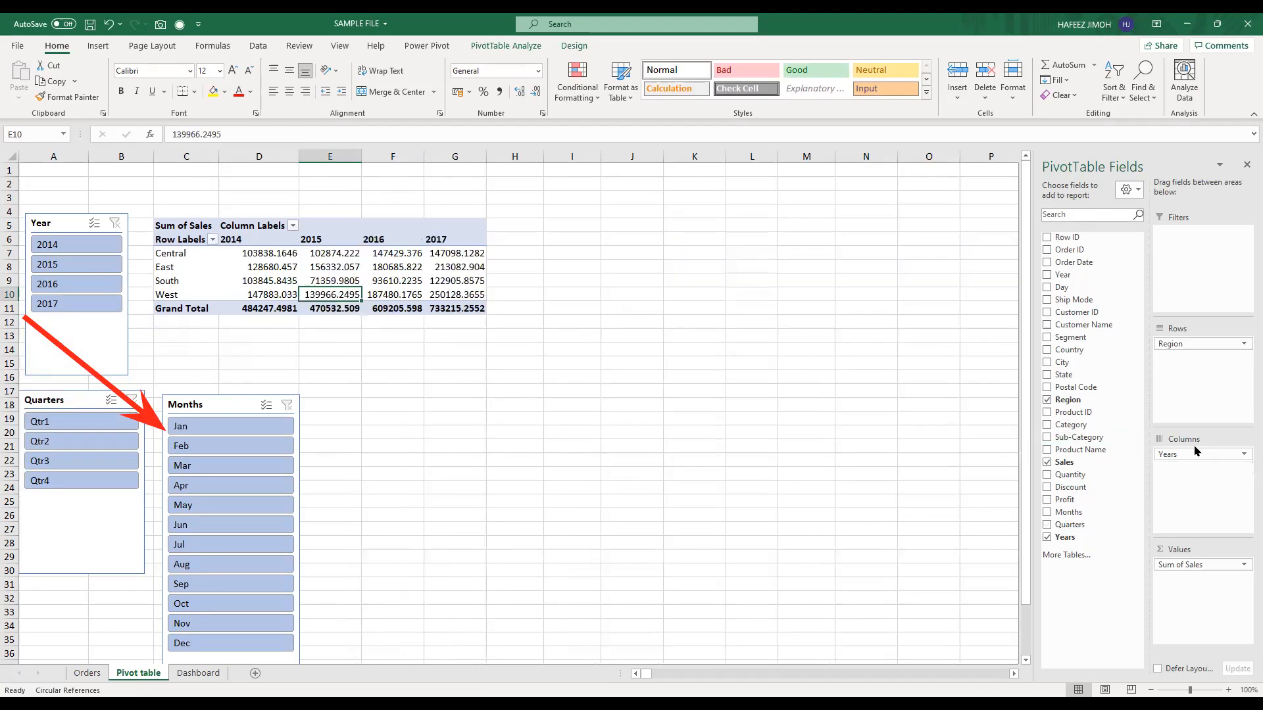
{"action": "left_click_drag", "start_coordinate": [1194, 453], "coordinate": [1038, 471]}
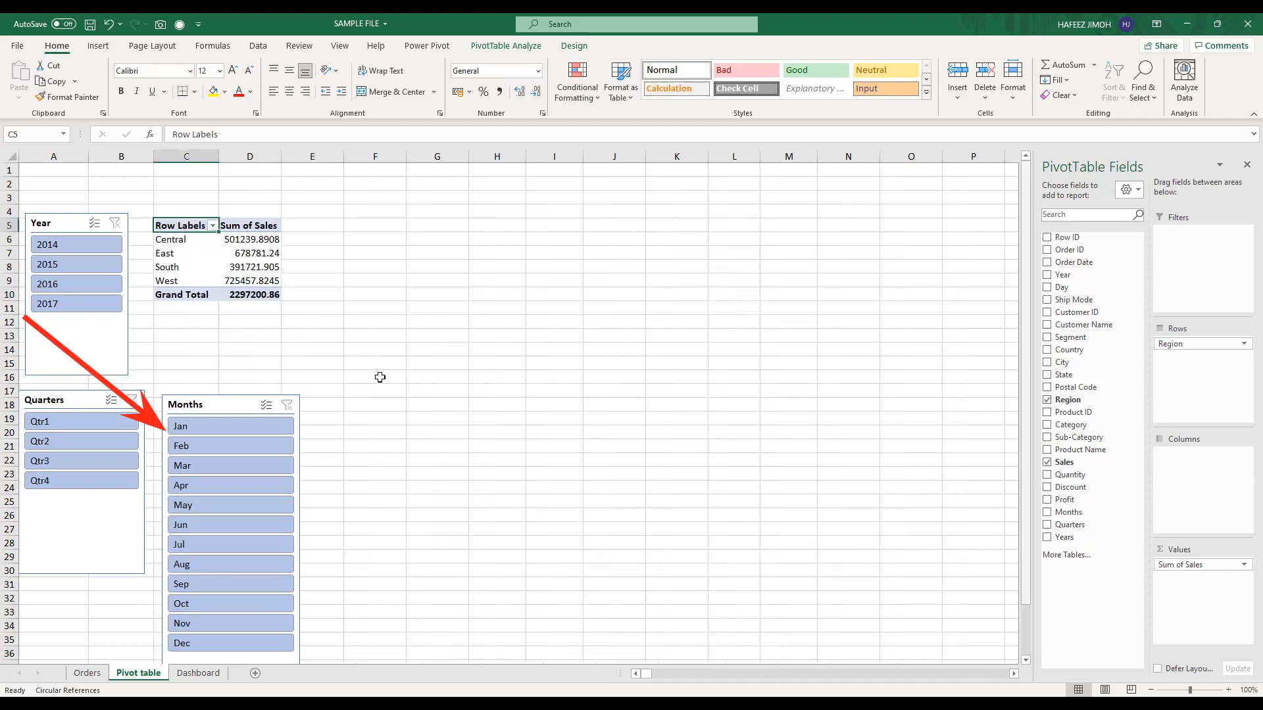
Step: Move the region pivot table to cell I5, clear of the slicers
{"action": "left_click_drag", "start_coordinate": [214, 411], "coordinate": [215, 408]}
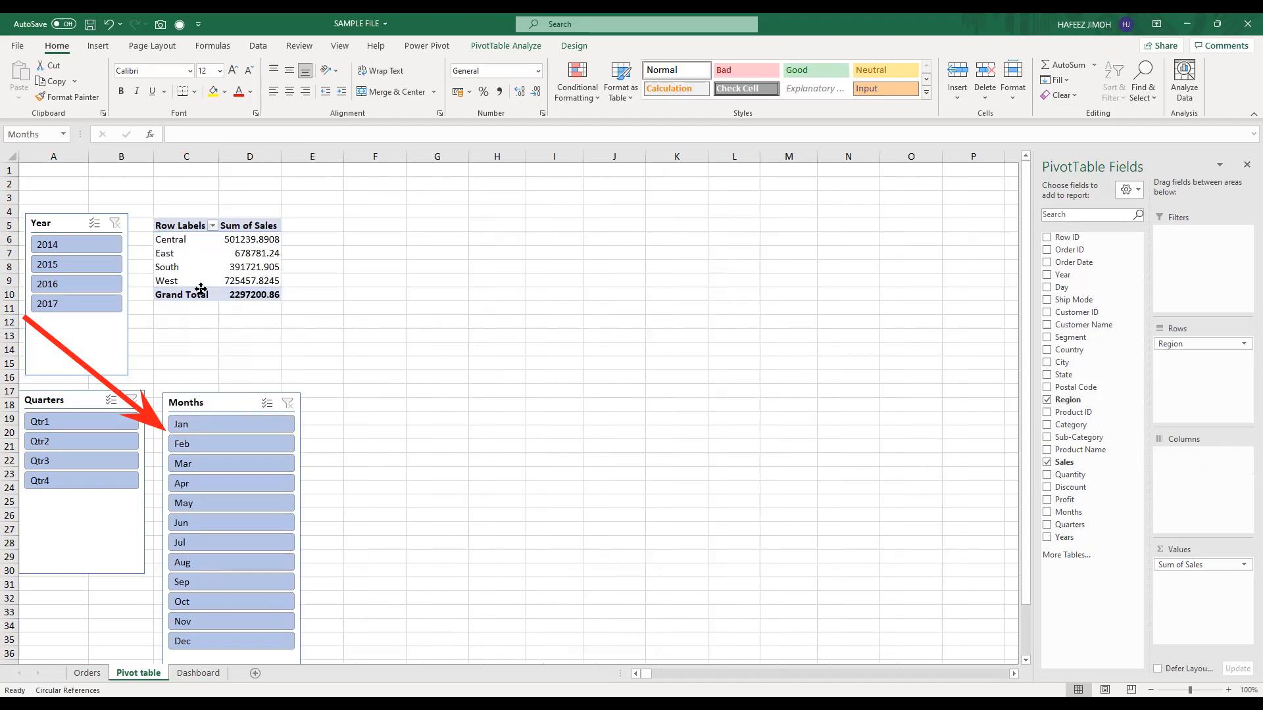
{"action": "left_click_drag", "start_coordinate": [184, 225], "coordinate": [238, 294]}
{"action": "key", "text": "ctrl+c"}
{"action": "left_click", "coordinate": [553, 224]}
{"action": "key", "text": "Return"}
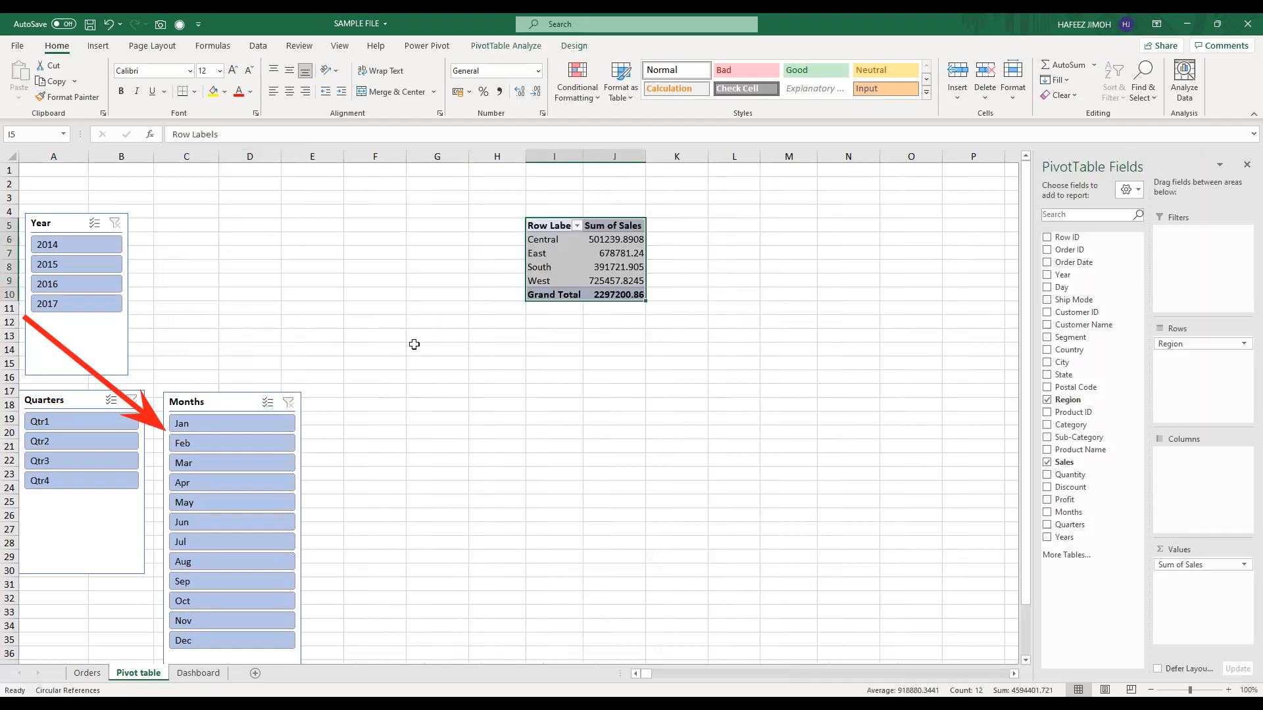
Step: Shrink the Year and Quarters slicers to fit their items, stack Quarters directly under Year, and set the Months slicer beside them
{"action": "left_click_drag", "start_coordinate": [206, 398], "coordinate": [192, 222]}
{"action": "left_click", "coordinate": [144, 574]}
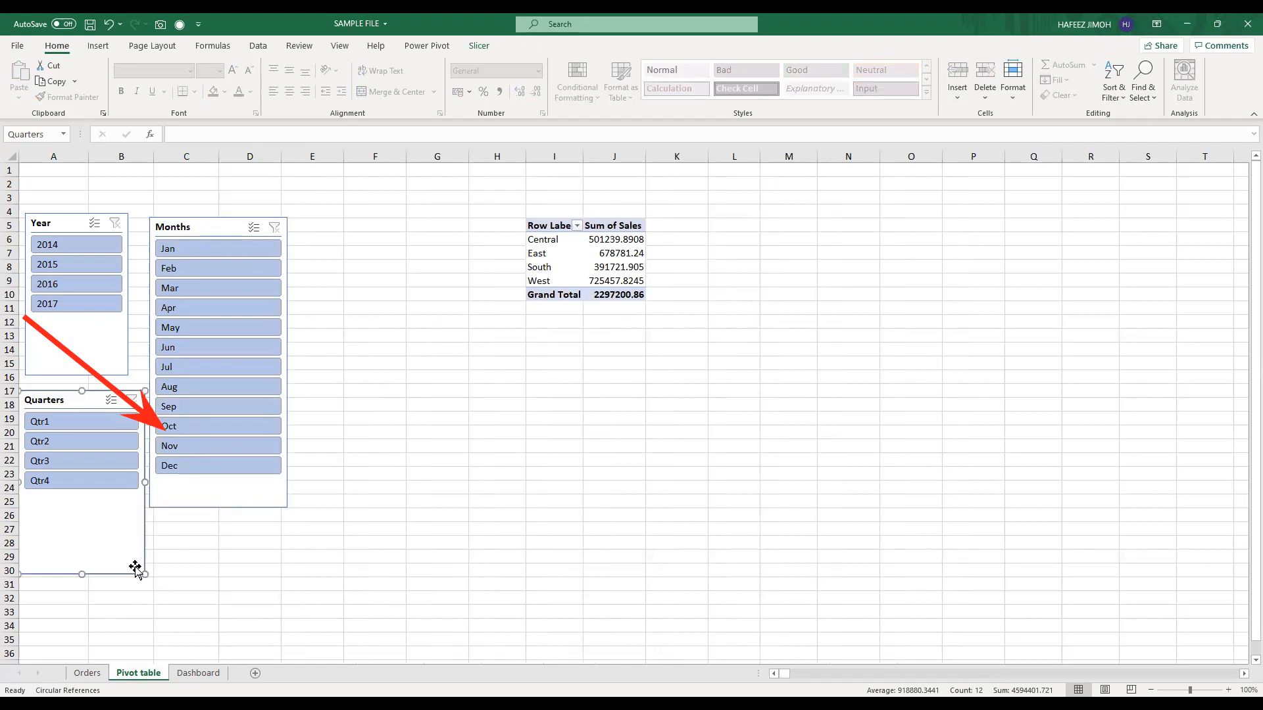
{"action": "left_click_drag", "start_coordinate": [144, 574], "coordinate": [111, 500]}
{"action": "left_click", "coordinate": [101, 344]}
{"action": "left_click_drag", "start_coordinate": [127, 375], "coordinate": [116, 318]}
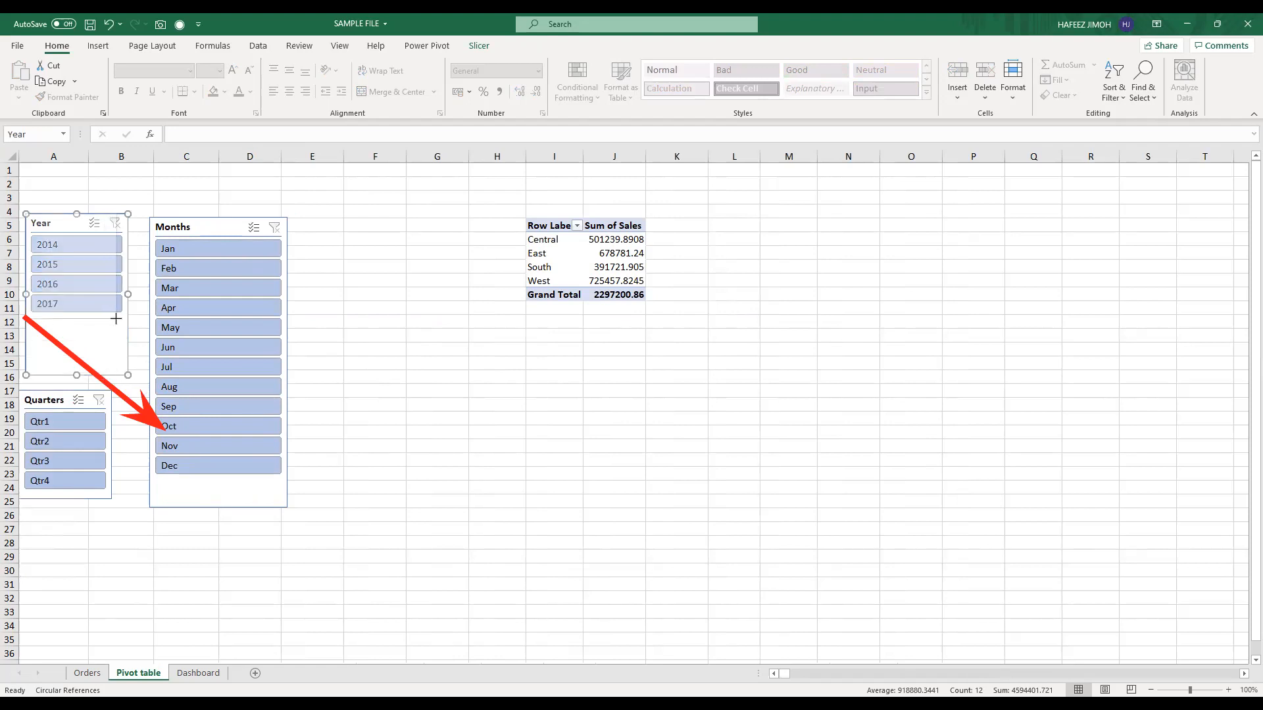
{"action": "left_click_drag", "start_coordinate": [59, 395], "coordinate": [62, 328]}
{"action": "left_click_drag", "start_coordinate": [218, 496], "coordinate": [184, 490]}
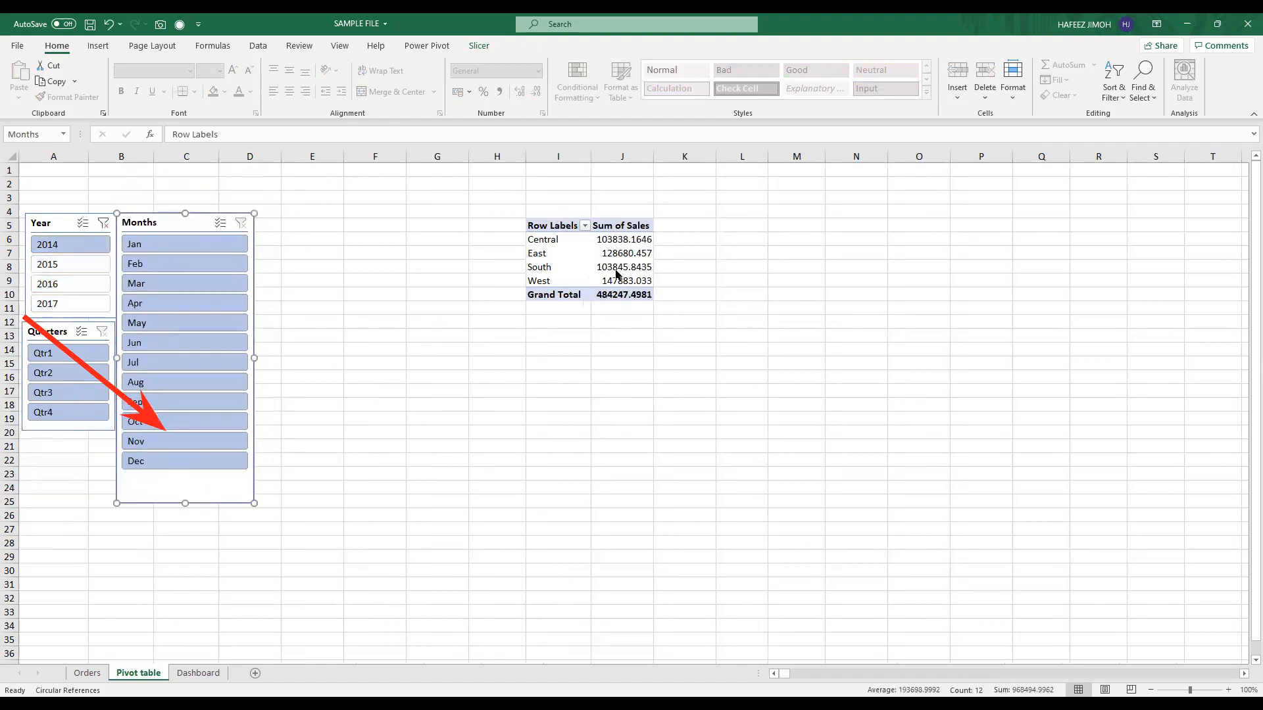
Step: Move the region pivot table to cell E5, next to the Months slicer
{"action": "left_click", "coordinate": [571, 226]}
{"action": "key", "text": "ctrl+a"}
{"action": "key", "text": "ctrl+c"}
{"action": "left_click", "coordinate": [323, 228]}
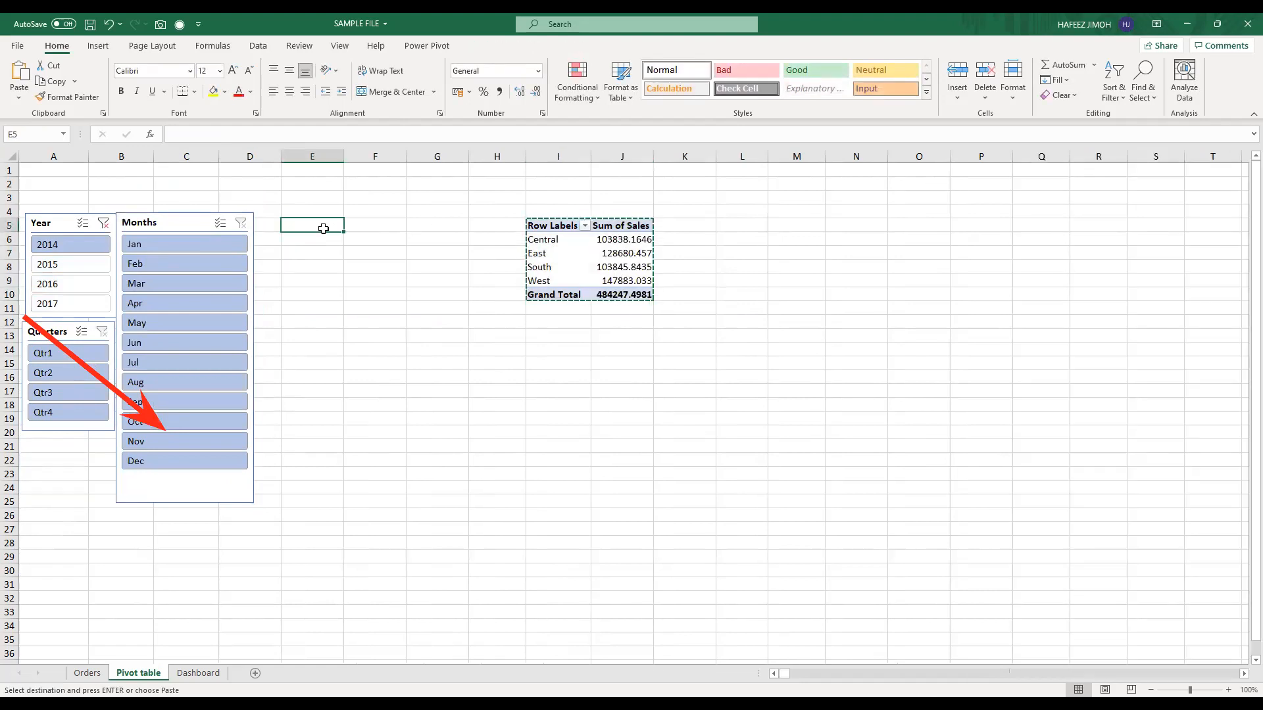
{"action": "key", "text": "ctrl+v"}
Step: Test the slicers by filtering to Oct and 2017, and clear the Year and Months slicer filters
{"action": "left_click", "coordinate": [191, 303]}
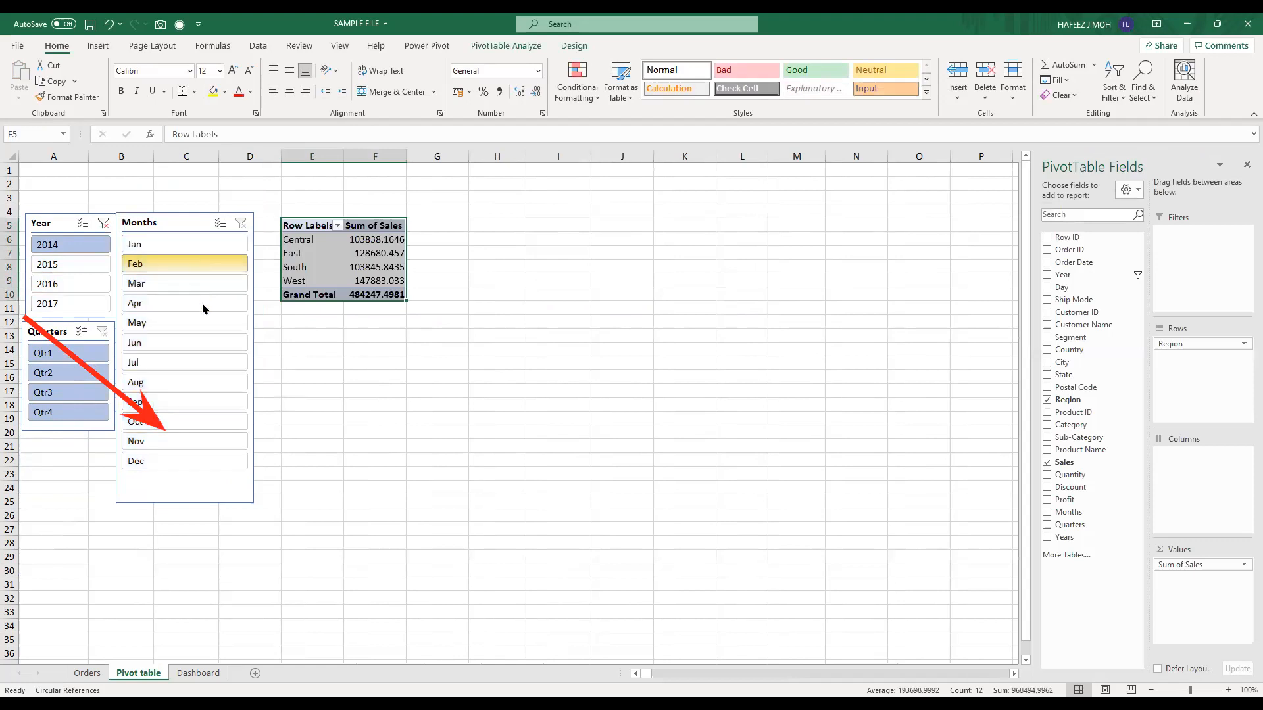
{"action": "left_click", "coordinate": [191, 421]}
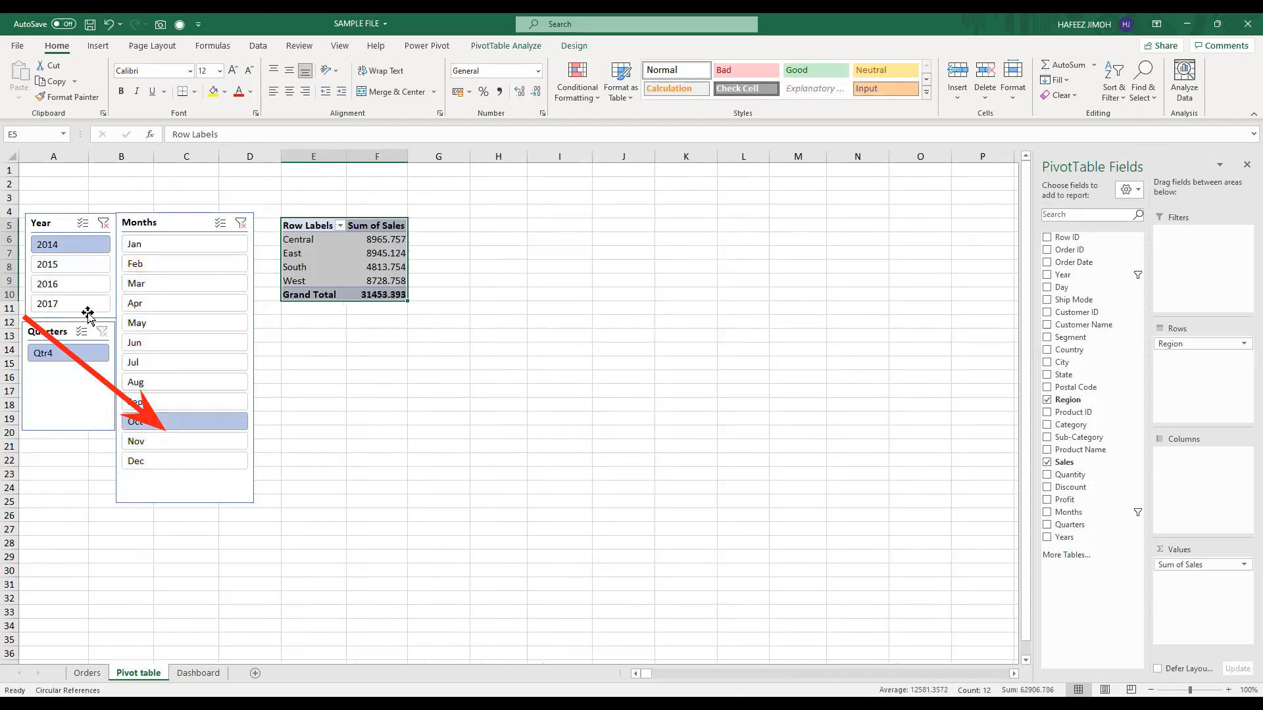
{"action": "left_click", "coordinate": [91, 304]}
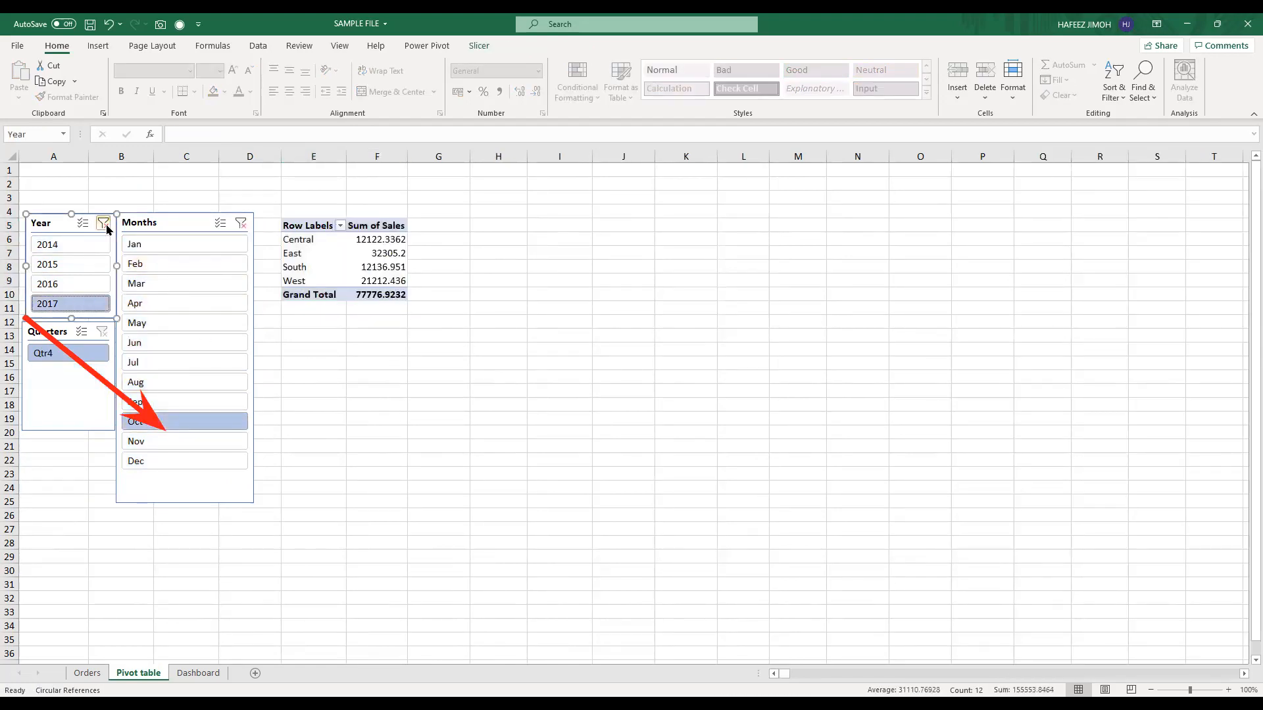
{"action": "left_click", "coordinate": [104, 224]}
{"action": "left_click", "coordinate": [242, 224]}
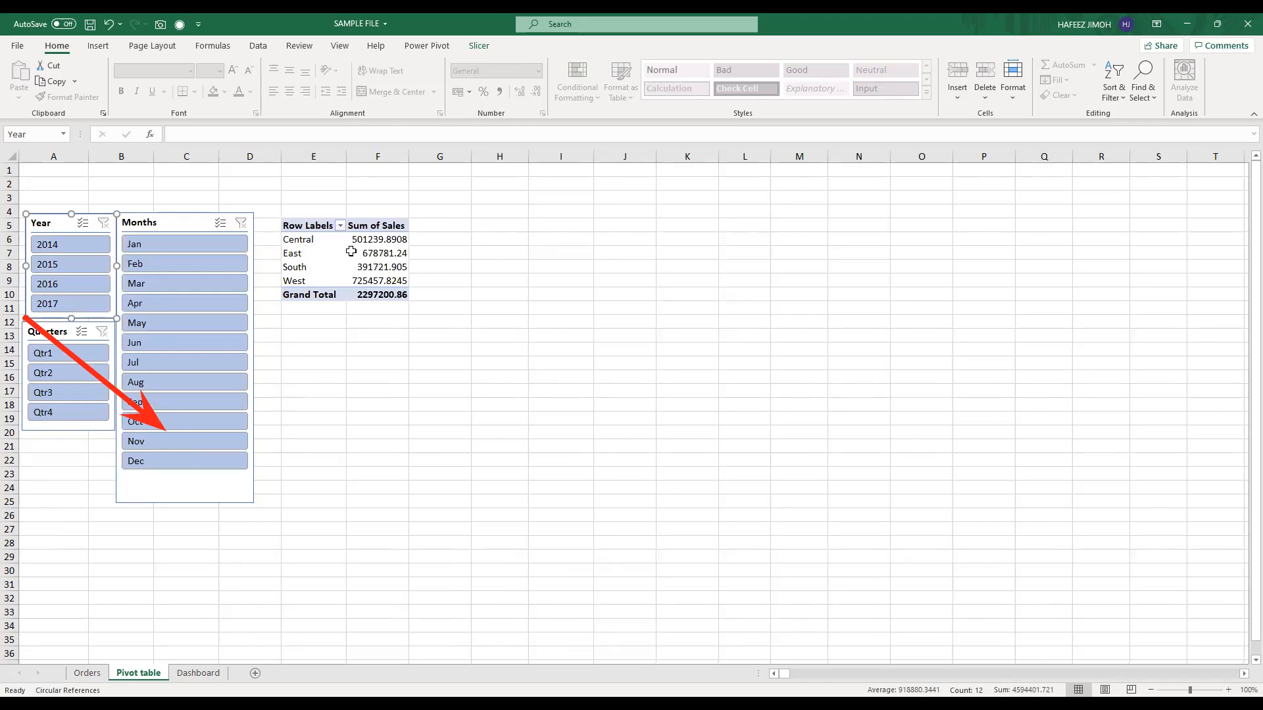
Step: Set the Months slicer's layout to 2 columns
{"action": "left_click", "coordinate": [169, 226]}
{"action": "right_click", "coordinate": [171, 225]}
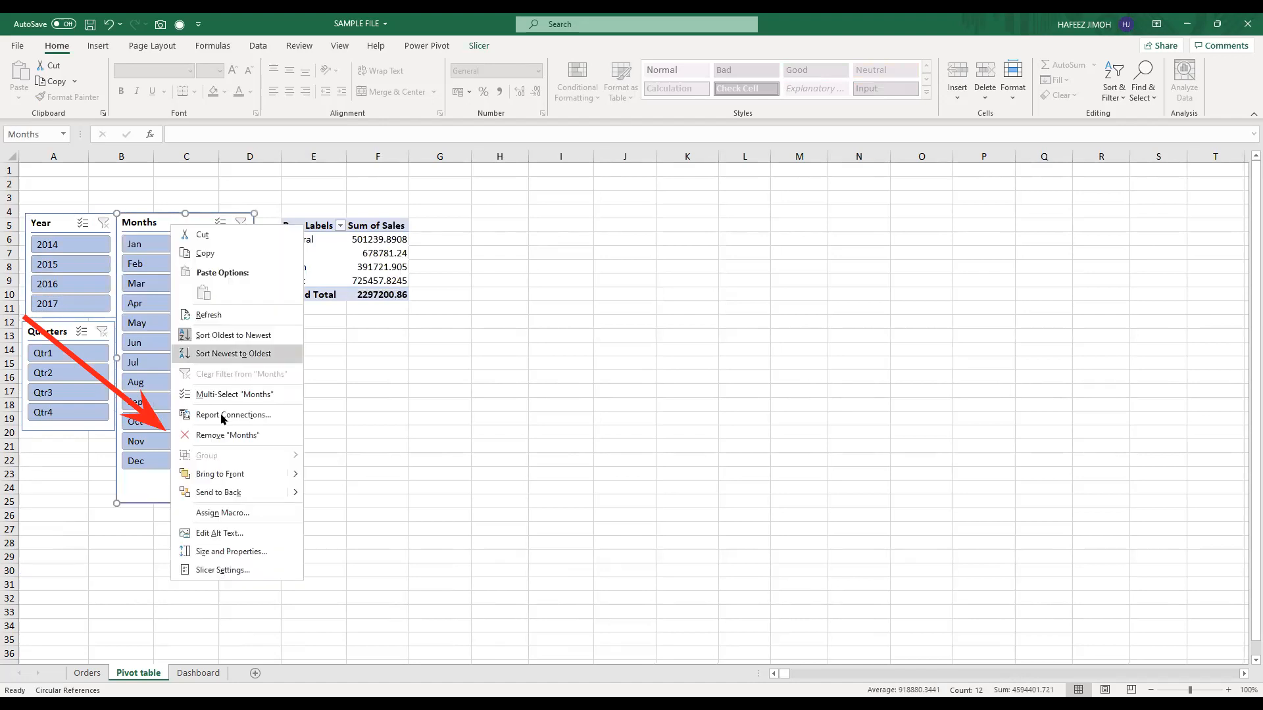
{"action": "left_click", "coordinate": [270, 558]}
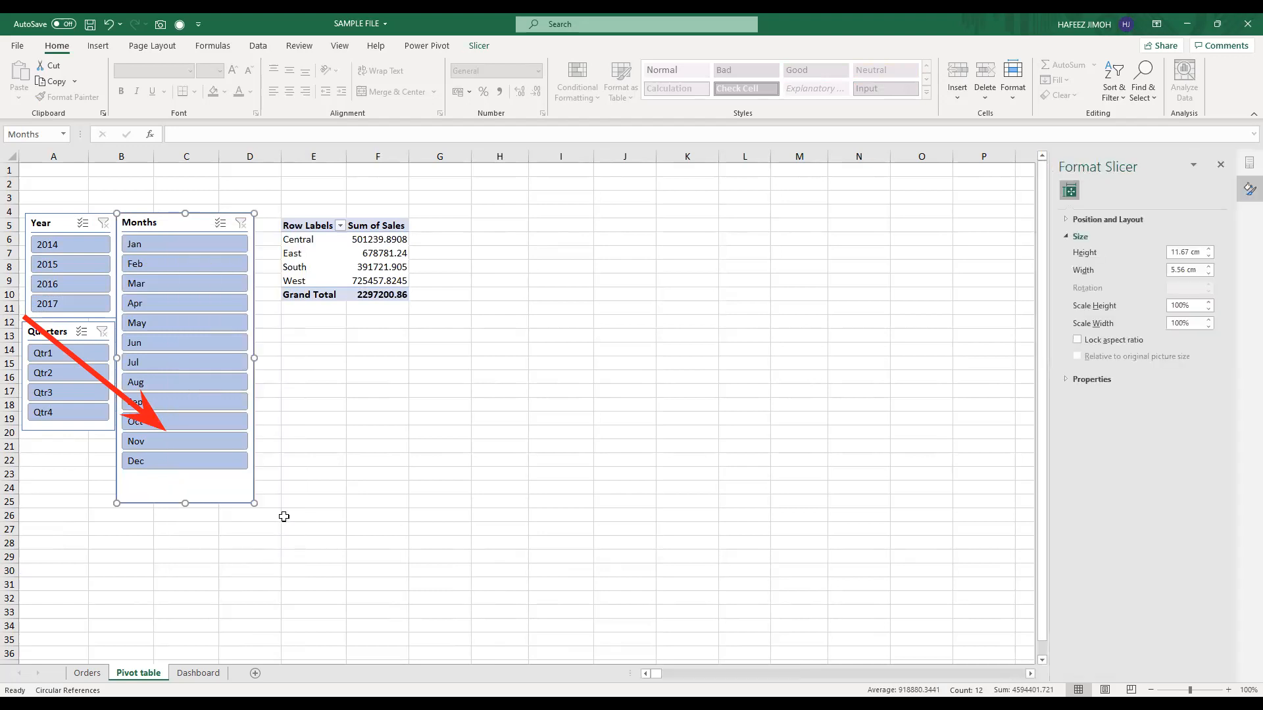
{"action": "left_click", "coordinate": [1068, 224]}
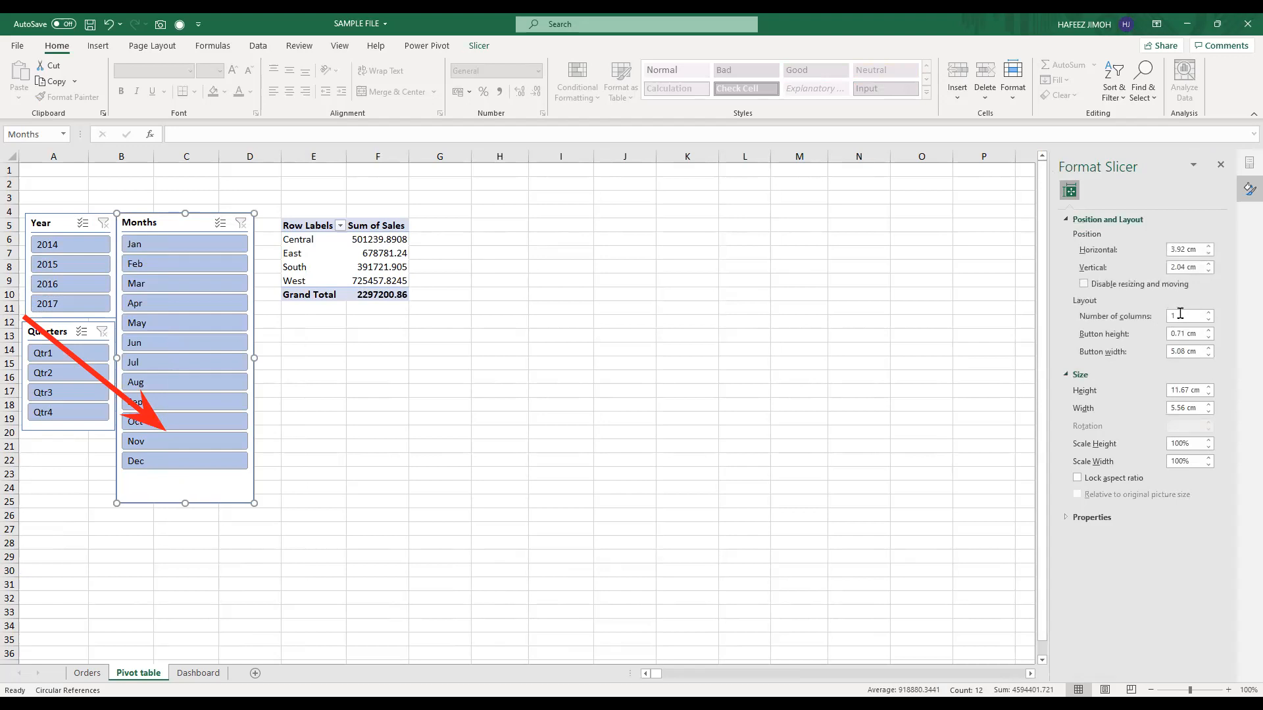
{"action": "mouse_move", "coordinate": [786, 312]}
{"action": "left_mouse_down"}
{"action": "mouse_move", "coordinate": [1174, 339]}
{"action": "mouse_move", "coordinate": [1112, 269]}
{"action": "mouse_move", "coordinate": [1123, 376]}
{"action": "left_mouse_up"}
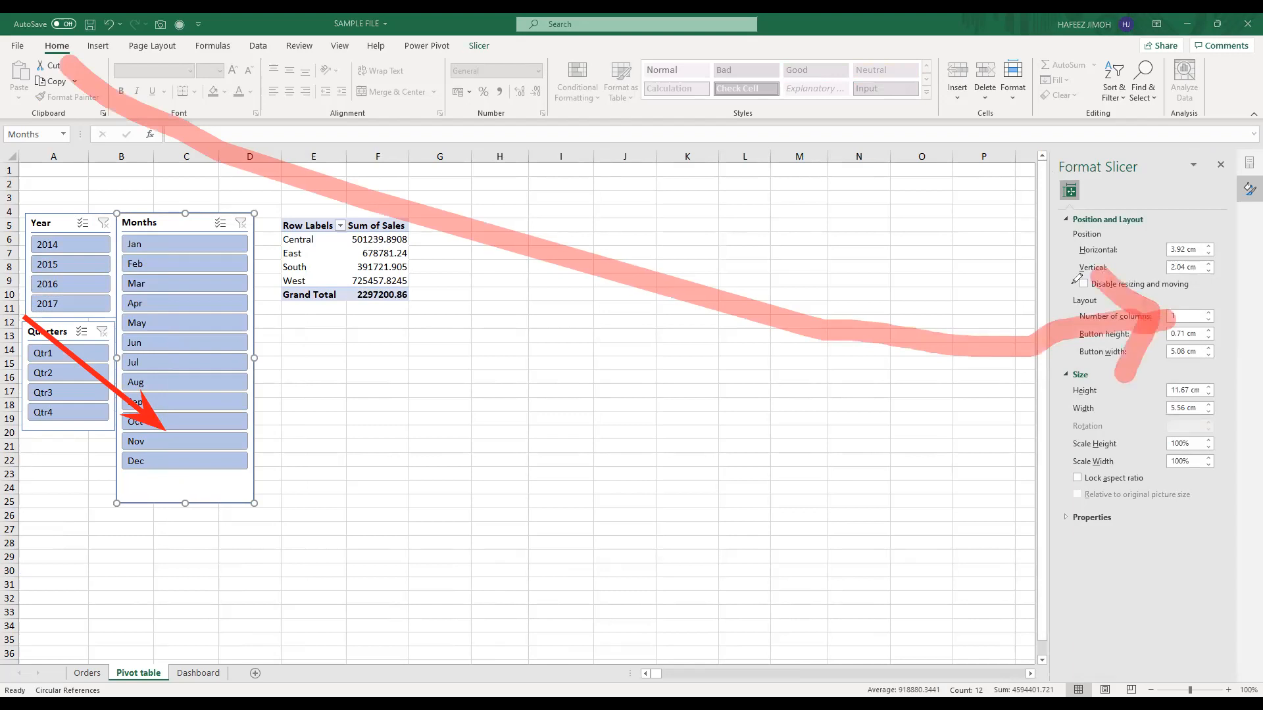
{"action": "left_click", "coordinate": [1209, 314]}
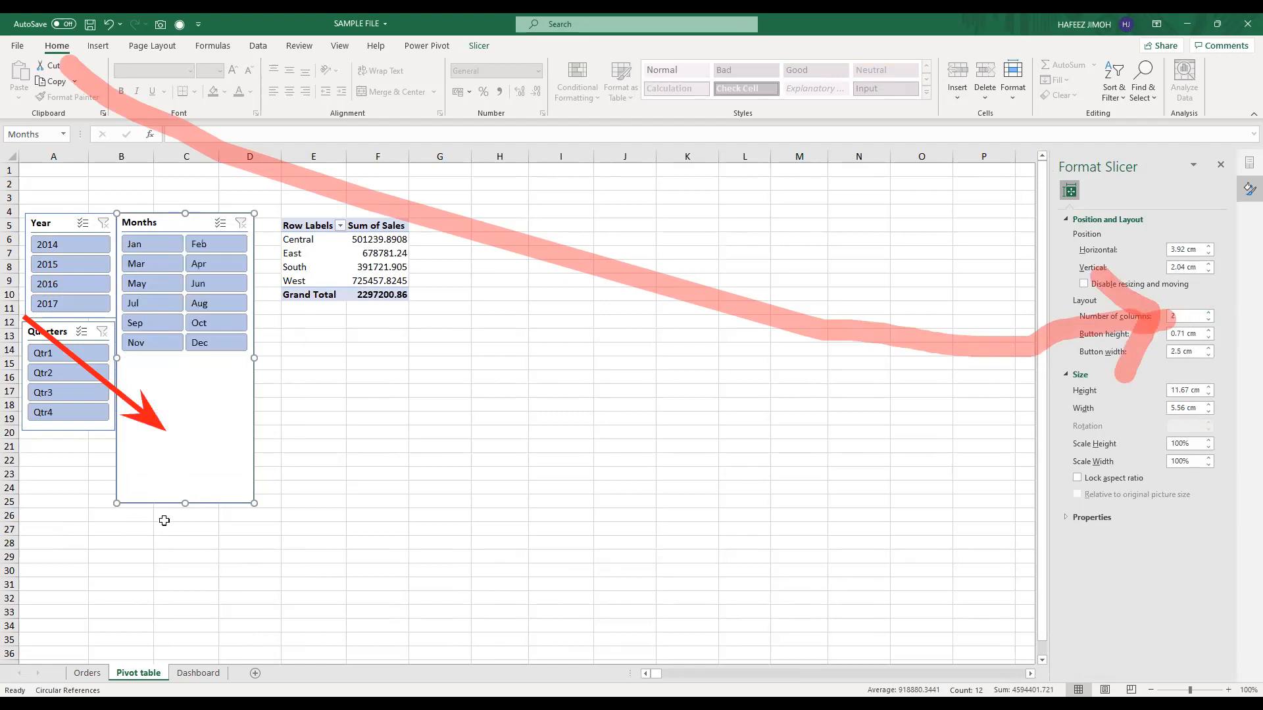
Step: Resize the Months slicer to about 6.14 cm high and 5.82 cm wide, place it beside Quarters, and close its formatting options
{"action": "left_click_drag", "start_coordinate": [186, 501], "coordinate": [261, 366]}
{"action": "left_click_drag", "start_coordinate": [184, 227], "coordinate": [192, 327]}
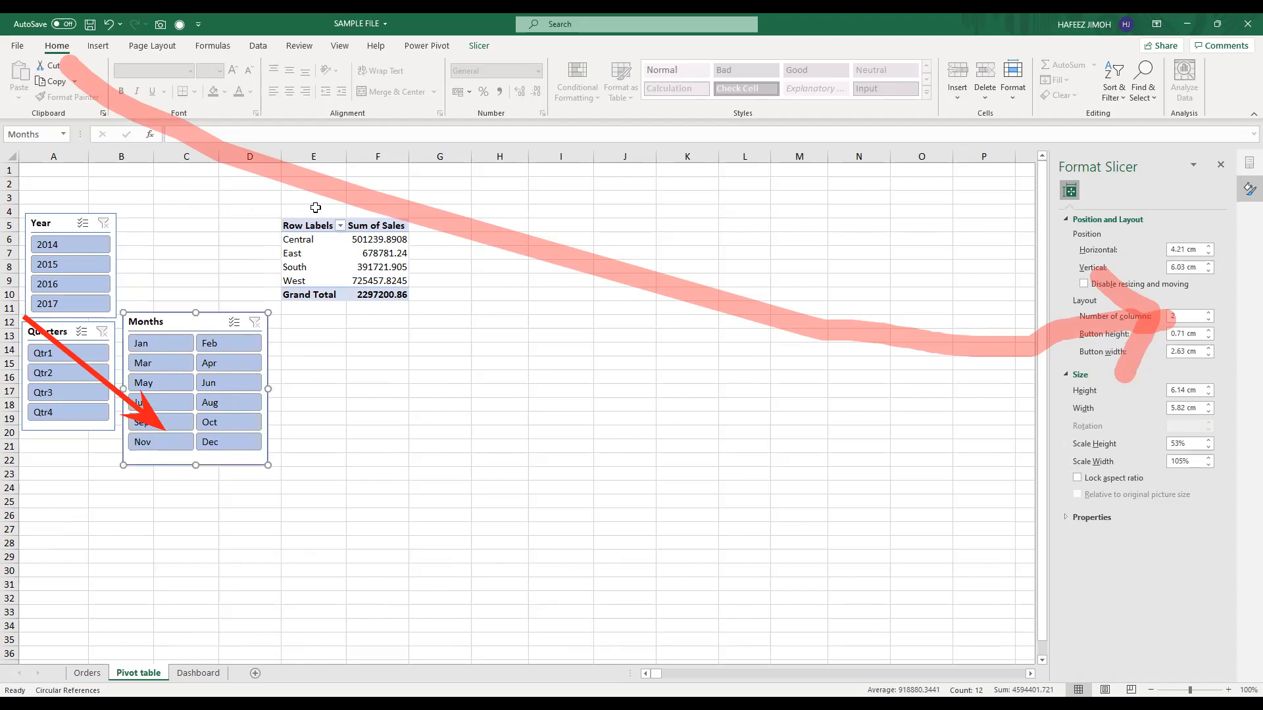
{"action": "left_click", "coordinate": [348, 251]}
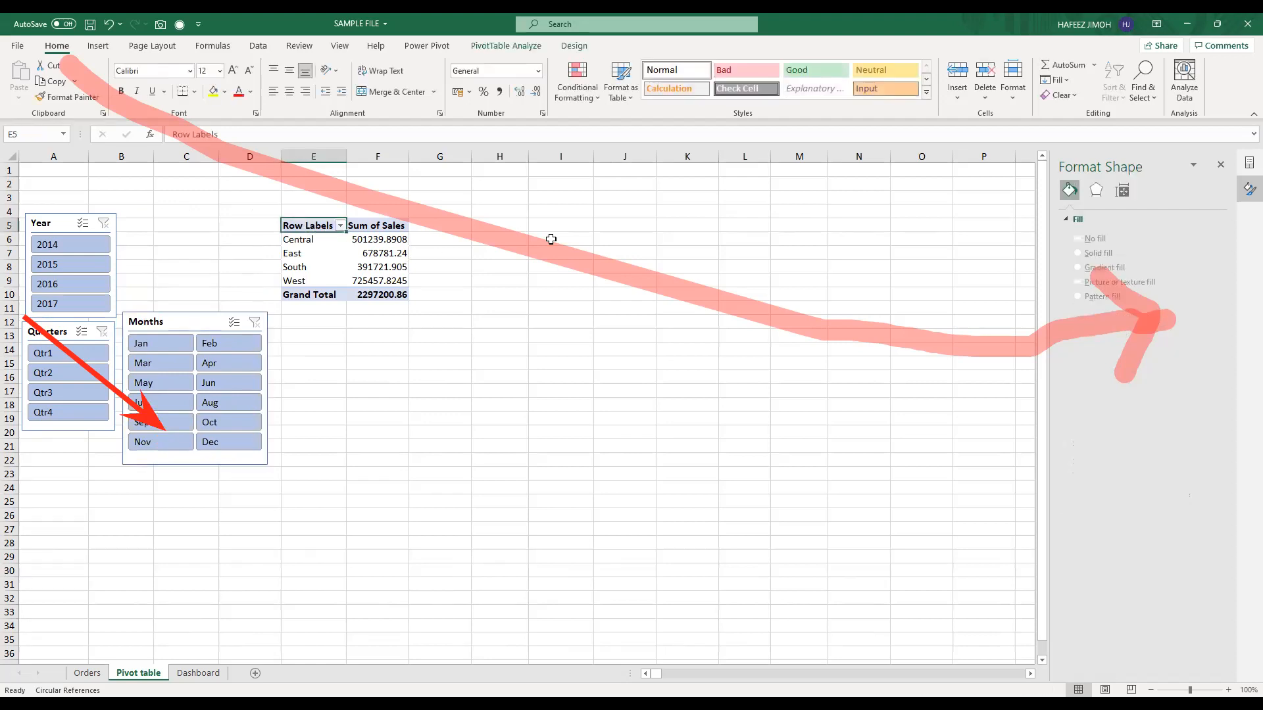
{"action": "left_click", "coordinate": [1223, 166]}
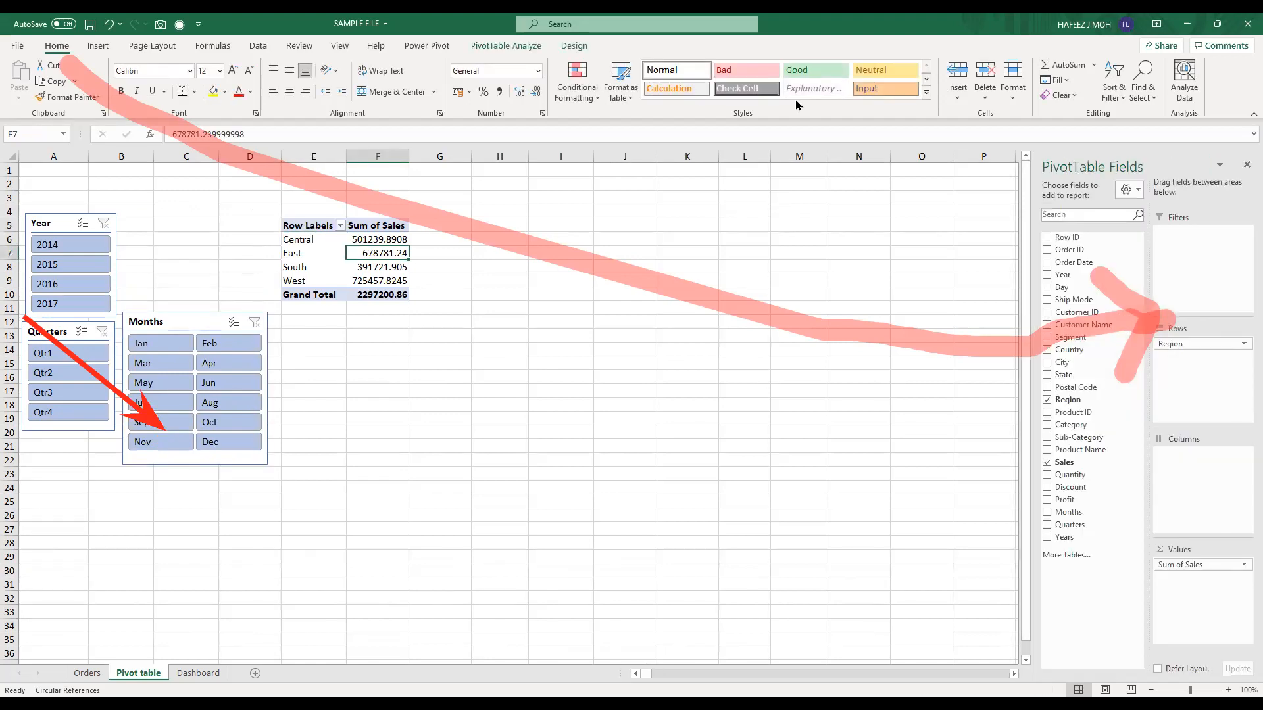
Step: Add Discount and Profit as summed values to the region pivot table
{"action": "left_click", "coordinate": [796, 101]}
{"action": "left_click", "coordinate": [796, 104]}
{"action": "left_click", "coordinate": [340, 253]}
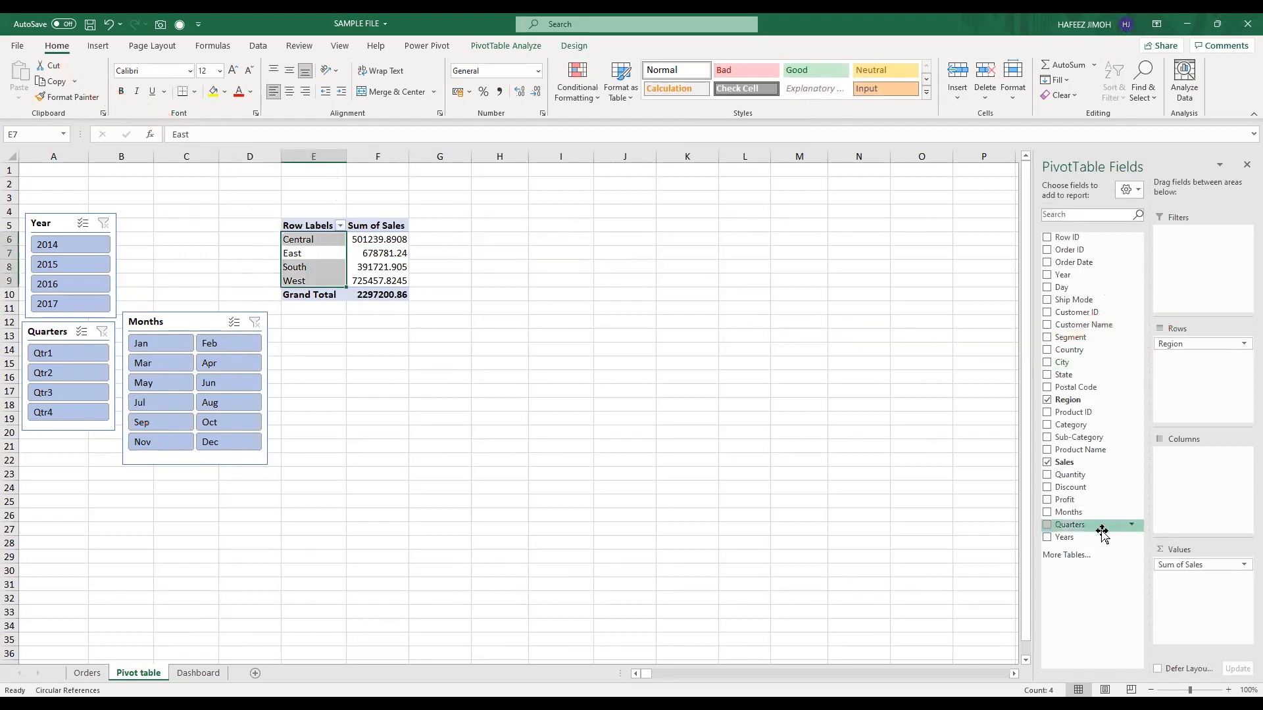
{"action": "left_click_drag", "start_coordinate": [1088, 487], "coordinate": [1188, 590]}
{"action": "left_click_drag", "start_coordinate": [1089, 499], "coordinate": [1195, 612]}
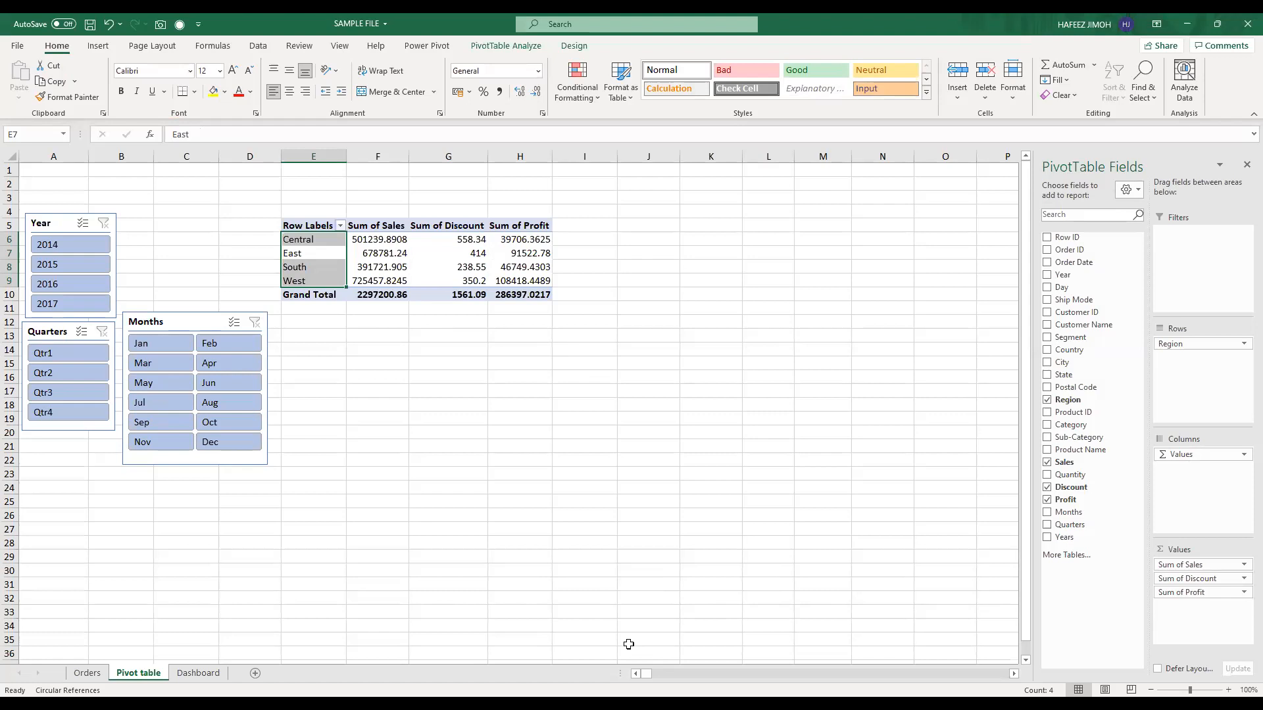
Step: Move the Months slicer below the Quarters slicer
{"action": "key", "text": "alt+Tab"}
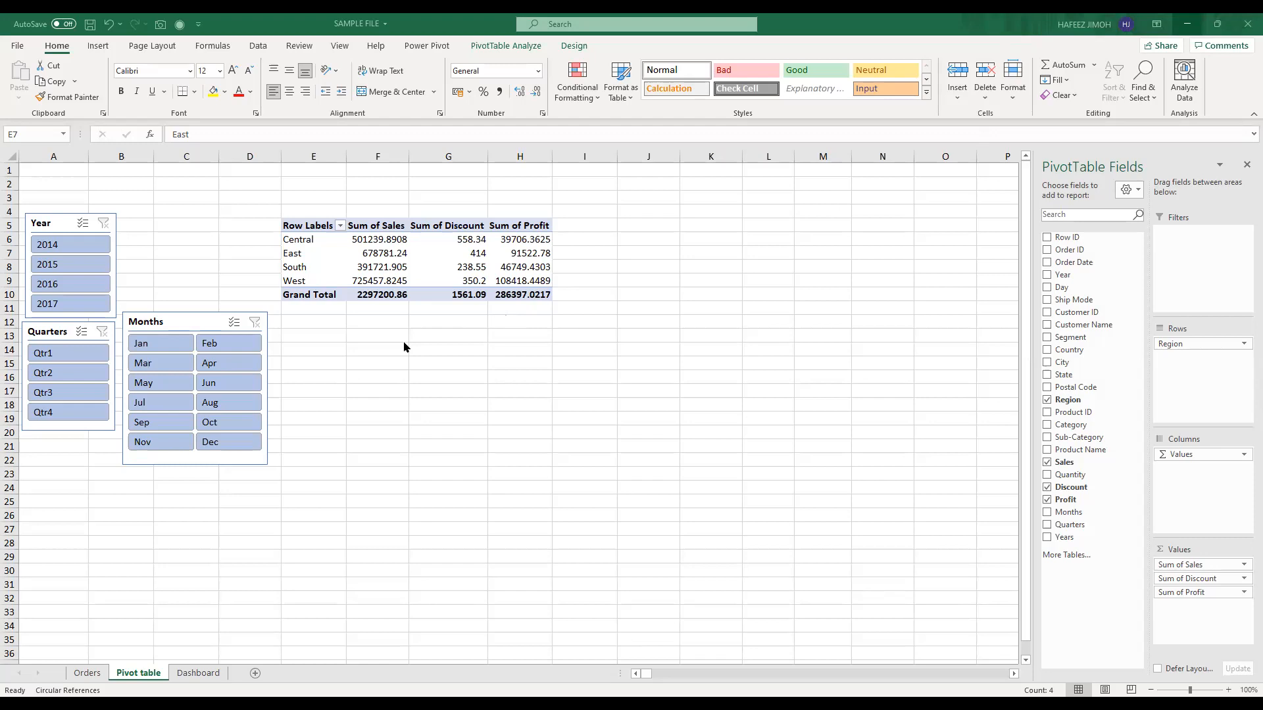
{"action": "left_click", "coordinate": [333, 219]}
{"action": "left_click_drag", "start_coordinate": [175, 318], "coordinate": [55, 453]}
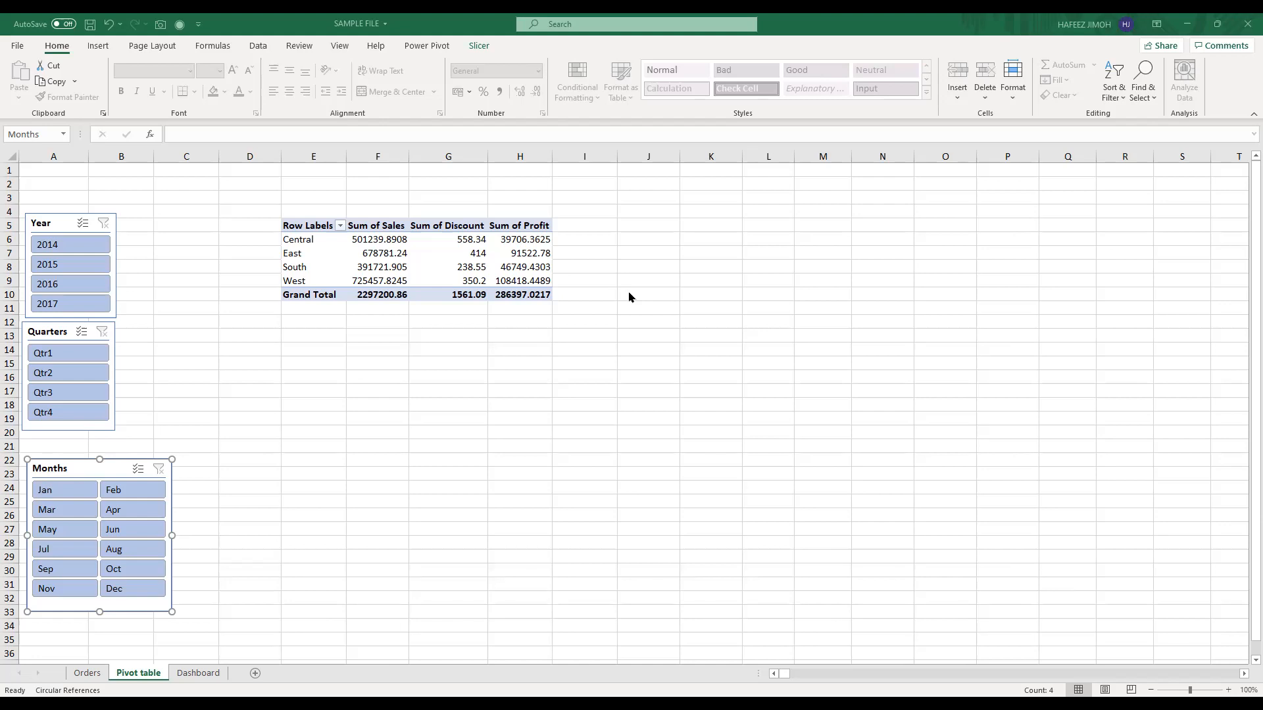
Step: Delete the Pivot table sheet together with its region pivot table and slicers
{"action": "left_click", "coordinate": [469, 282]}
{"action": "left_click_drag", "start_coordinate": [321, 232], "coordinate": [526, 296]}
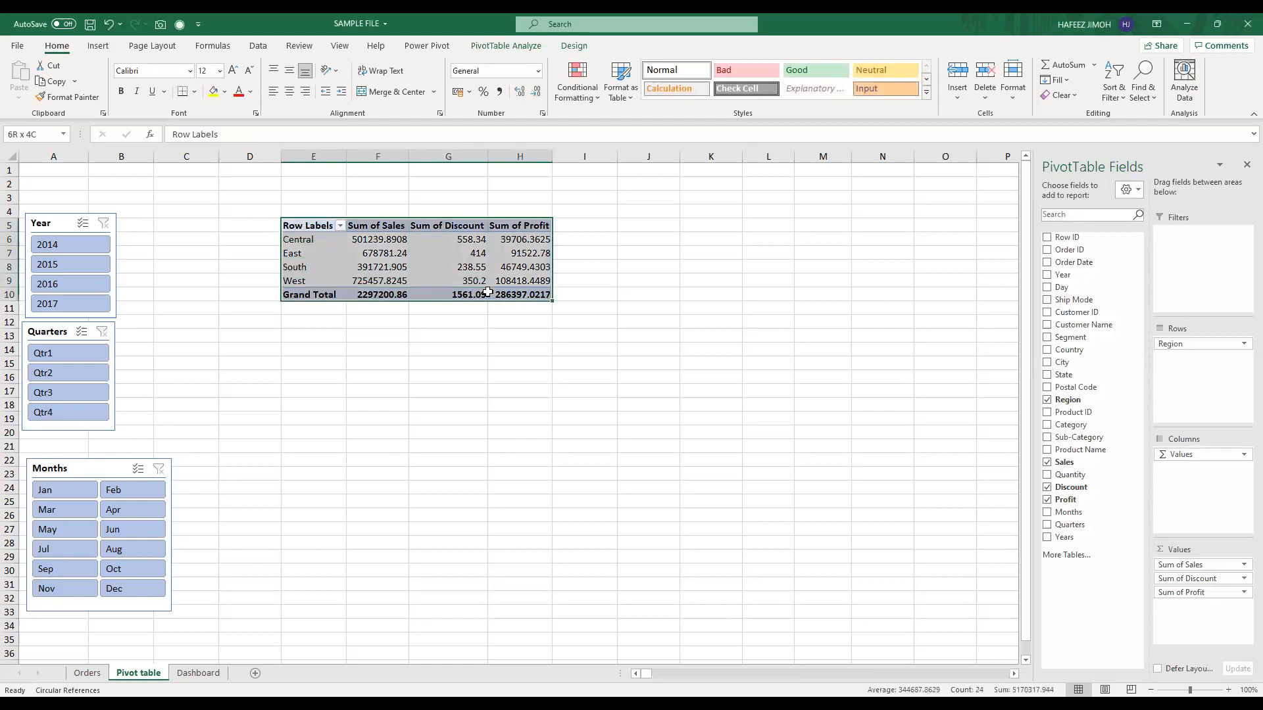
{"action": "right_click", "coordinate": [137, 666]}
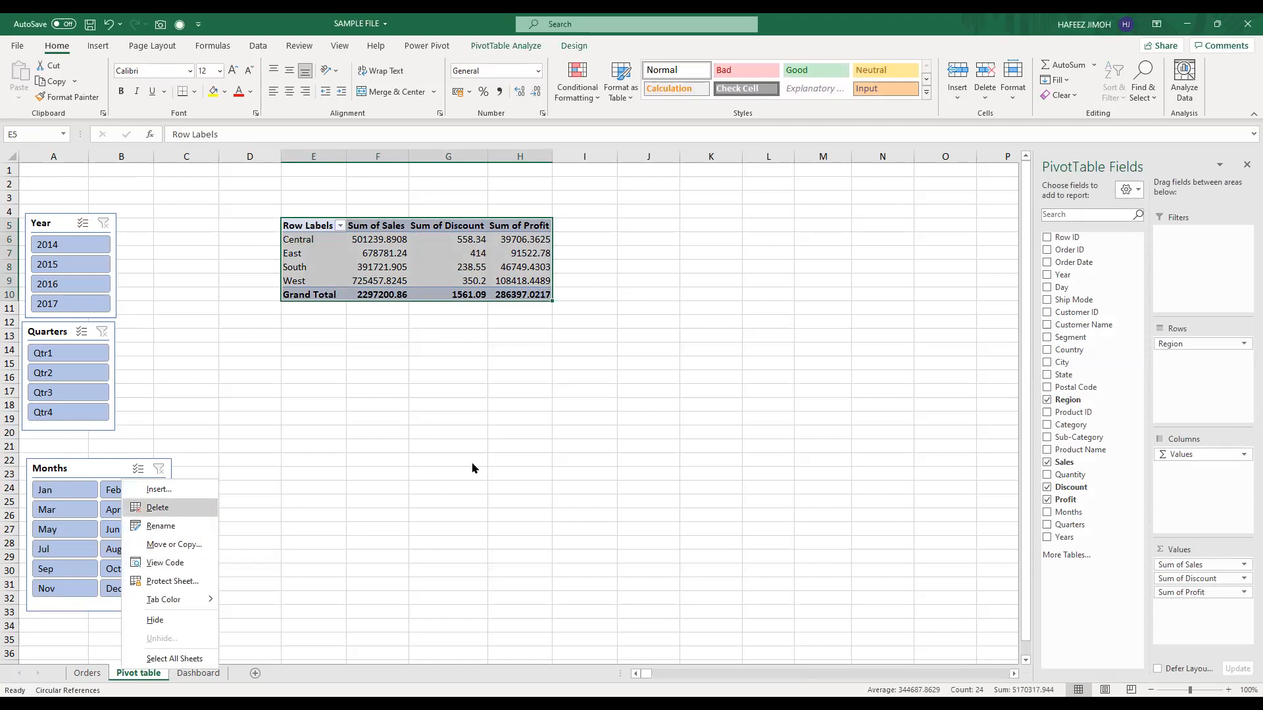
{"action": "left_click", "coordinate": [166, 514]}
{"action": "left_click", "coordinate": [606, 399]}
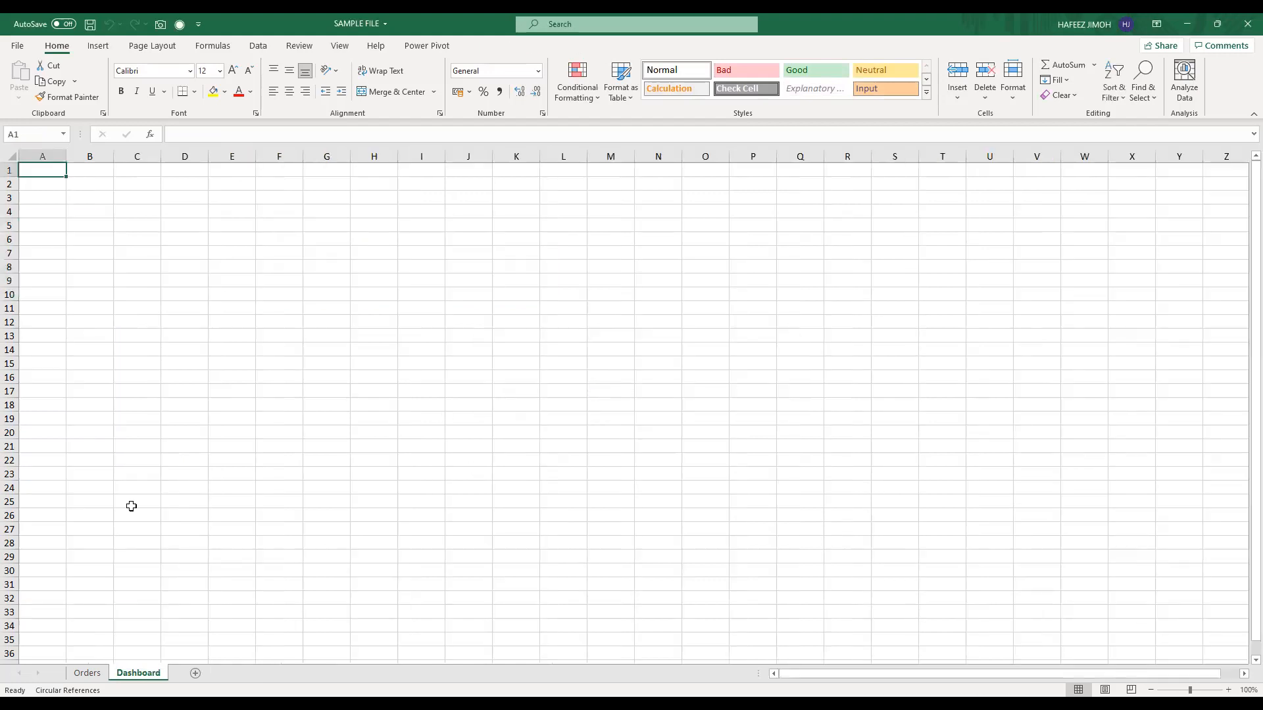
Step: Add a new sheet after Orders and create a pivot table from SalesData at cell A1
{"action": "left_click", "coordinate": [93, 672]}
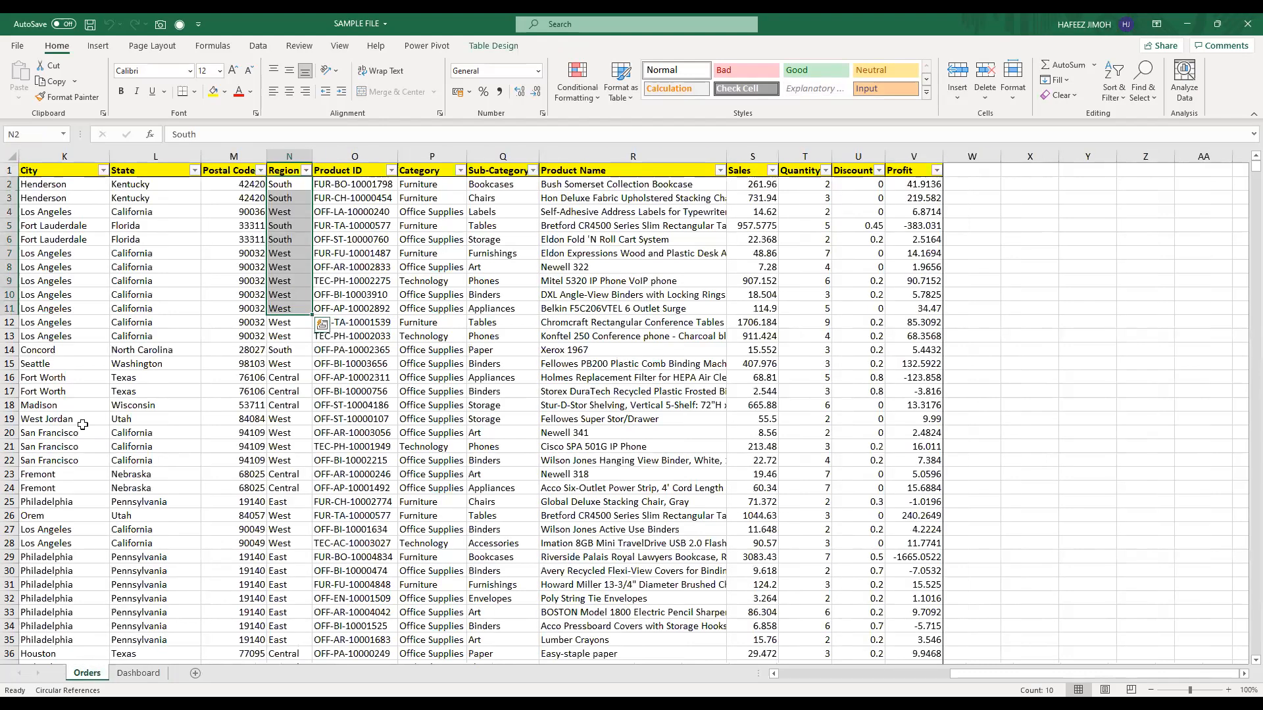
{"action": "left_click", "coordinate": [658, 252]}
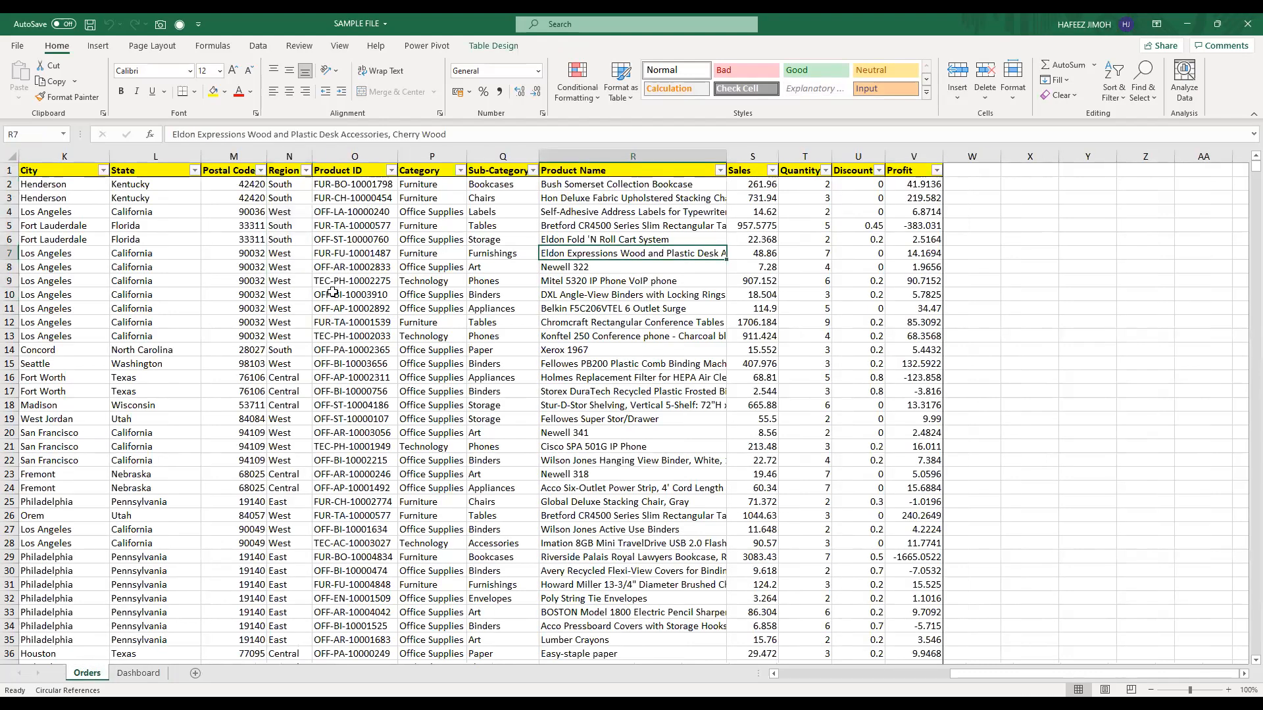
{"action": "left_click", "coordinate": [195, 673]}
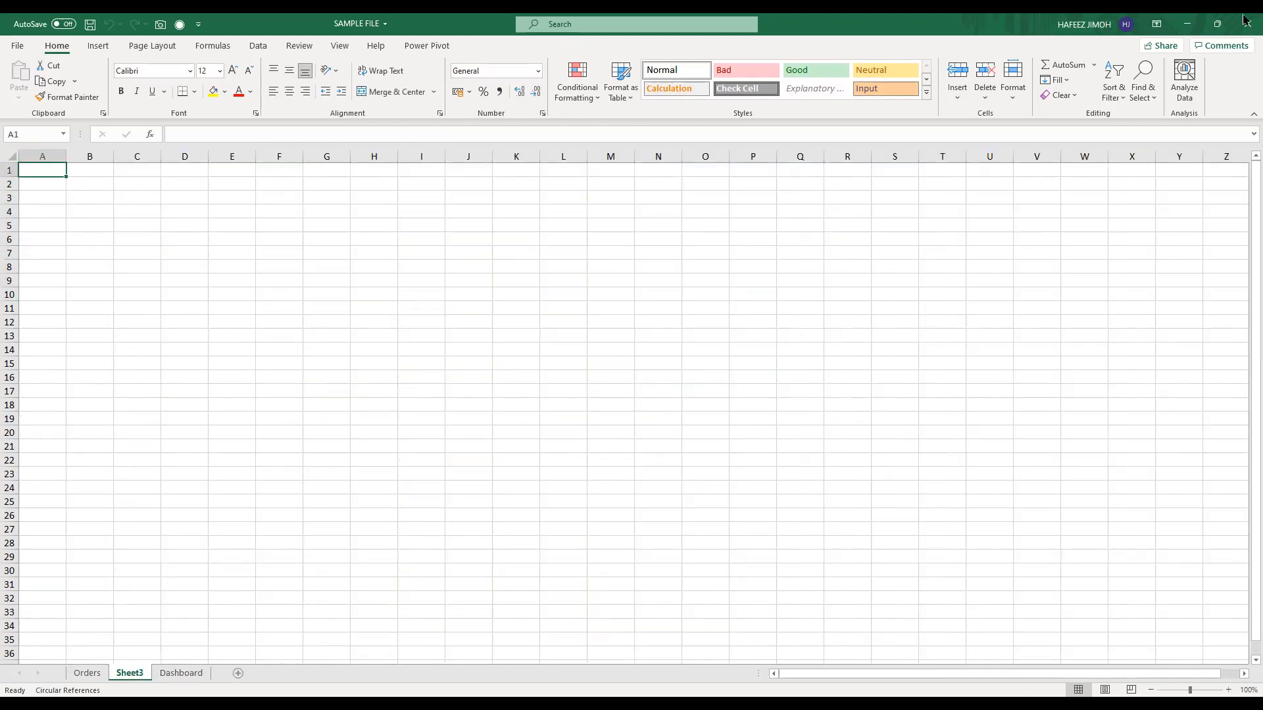
{"action": "left_click", "coordinate": [112, 48]}
{"action": "left_click", "coordinate": [38, 91]}
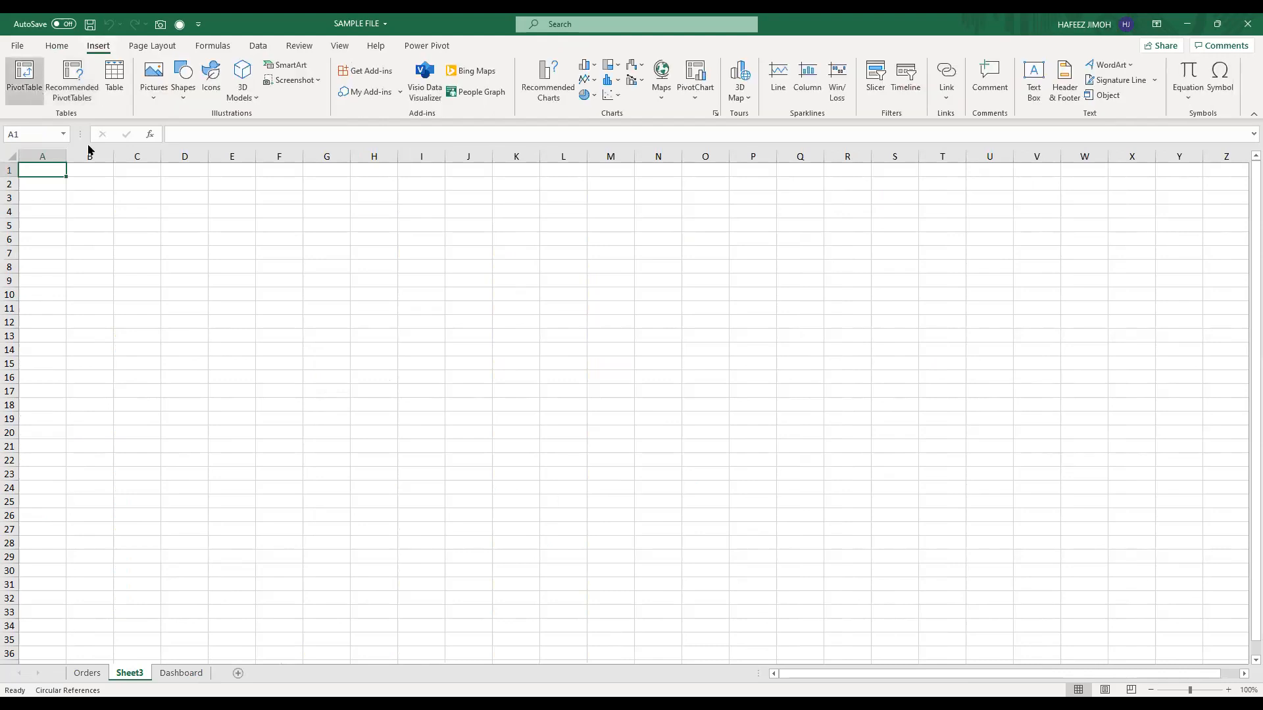
{"action": "type", "text": "SalesData"}
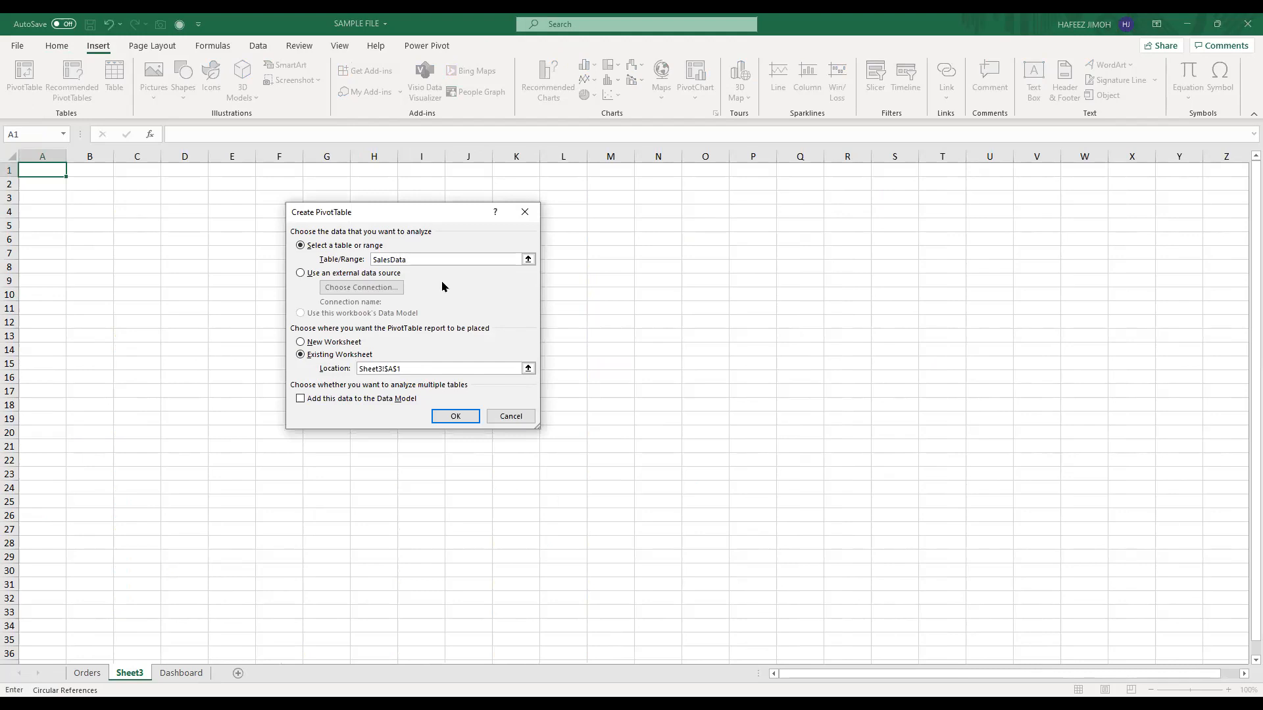
{"action": "key", "text": "Return"}
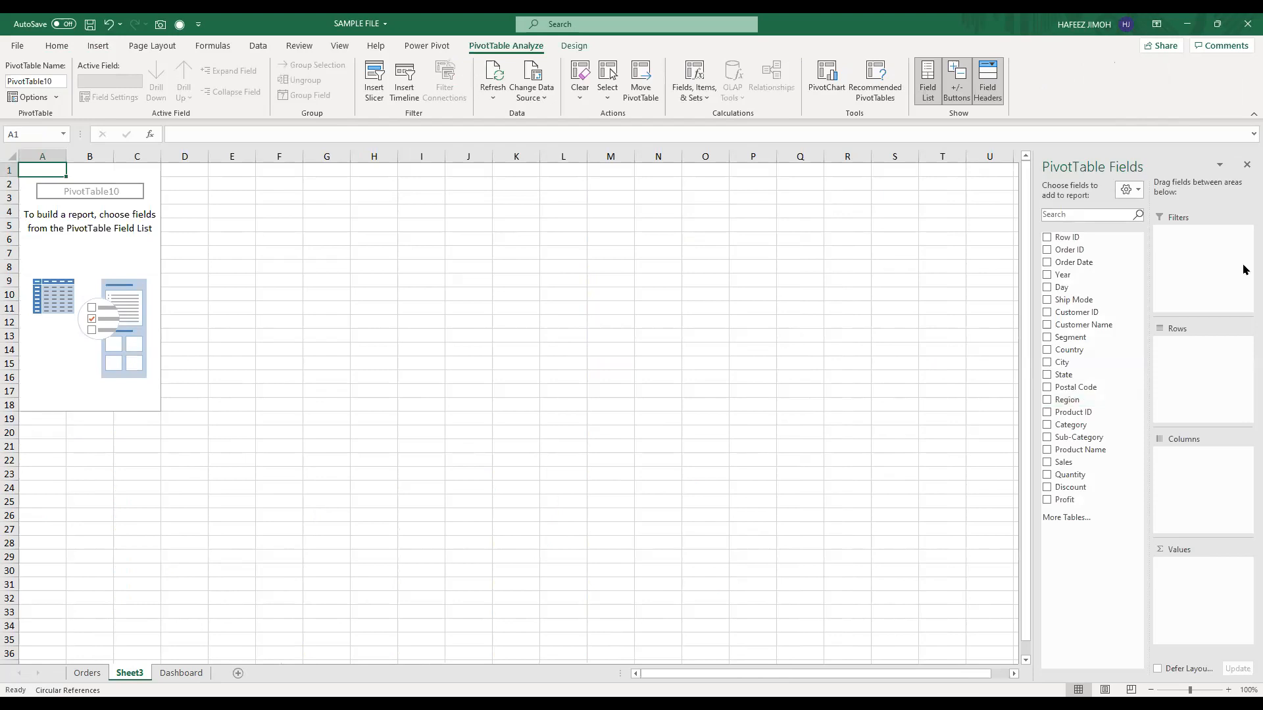
Step: Add Sales as a summed value, try Category as the row field, and replace it with Region
{"action": "left_click", "coordinate": [1048, 463]}
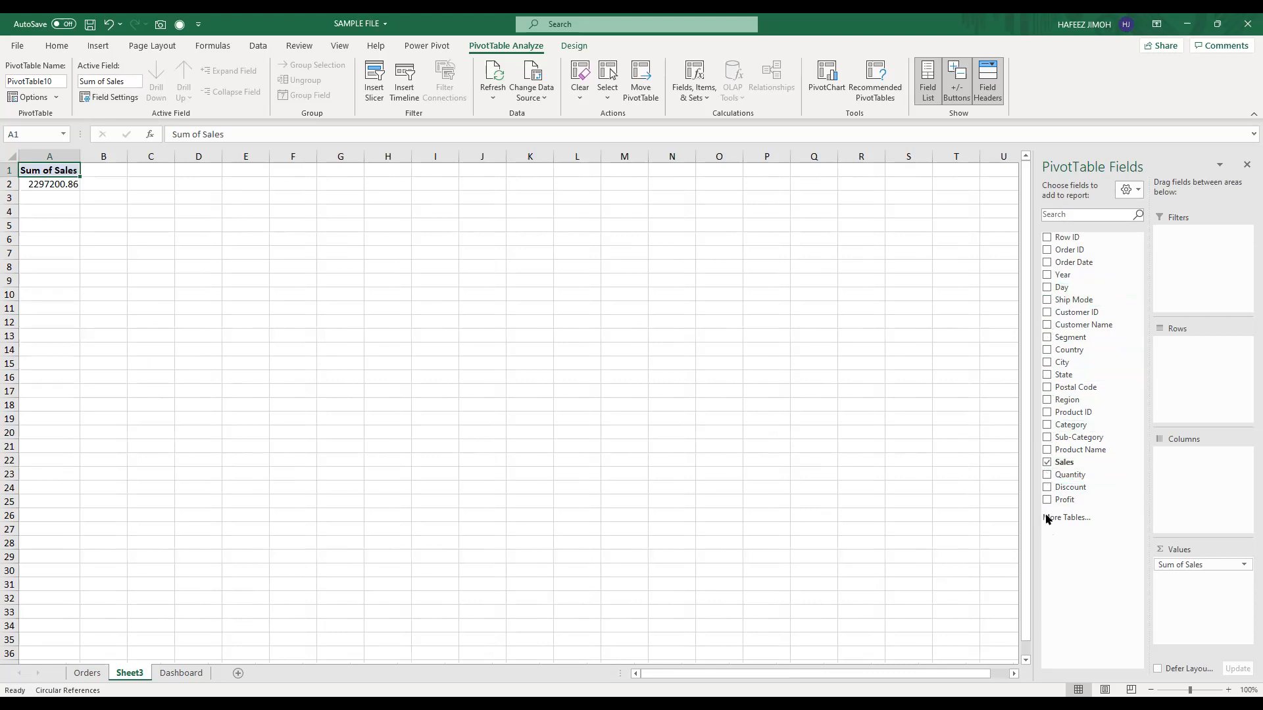
{"action": "left_click", "coordinate": [1048, 426]}
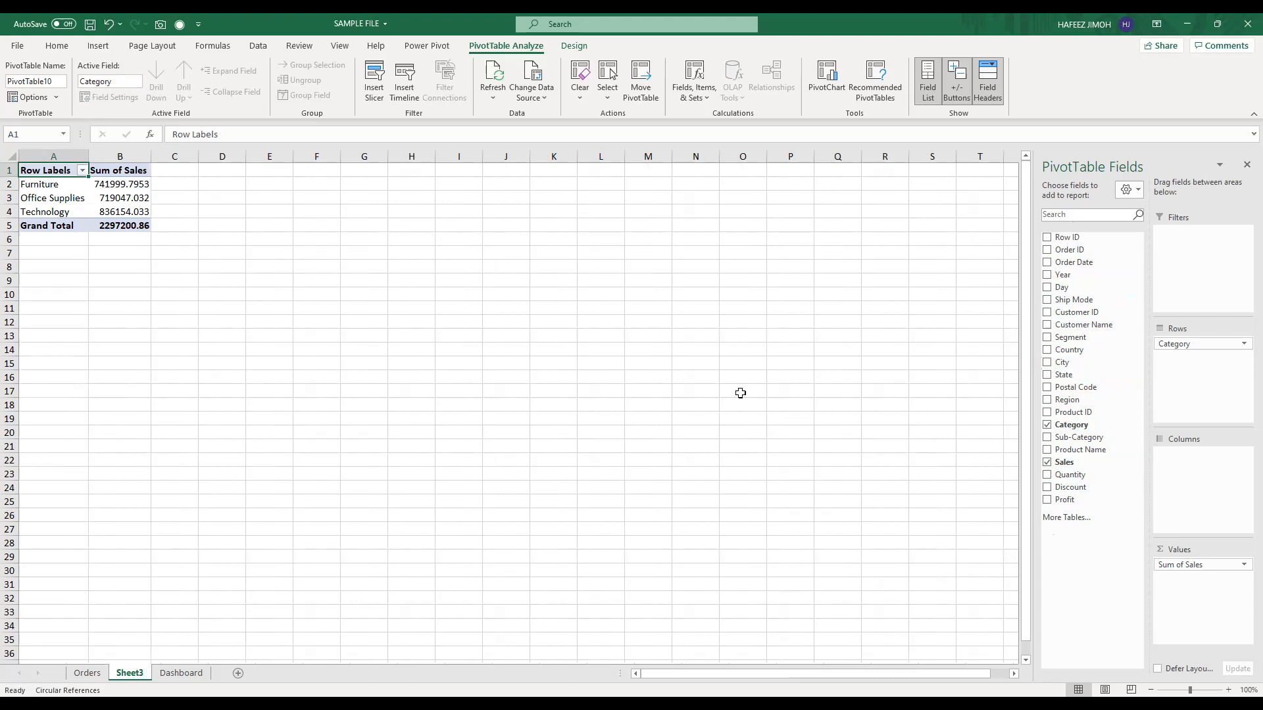
{"action": "left_click_drag", "start_coordinate": [1188, 342], "coordinate": [956, 448]}
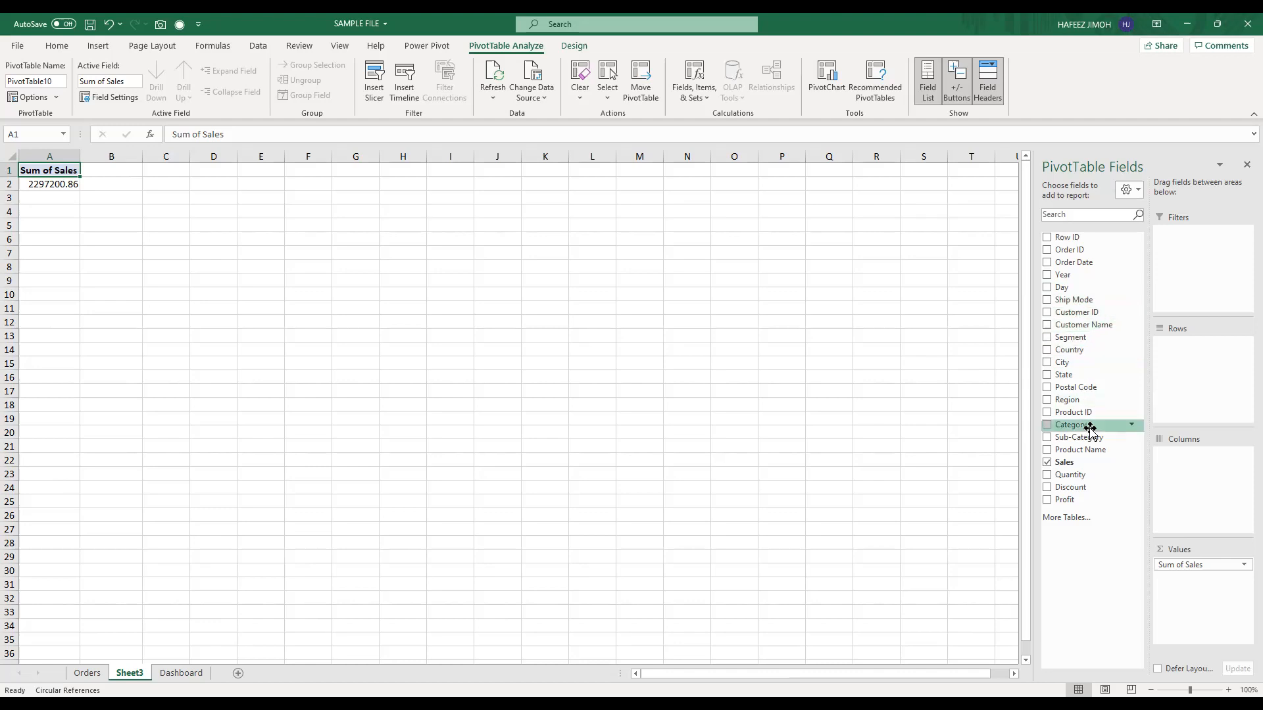
{"action": "left_click_drag", "start_coordinate": [1090, 399], "coordinate": [1170, 347]}
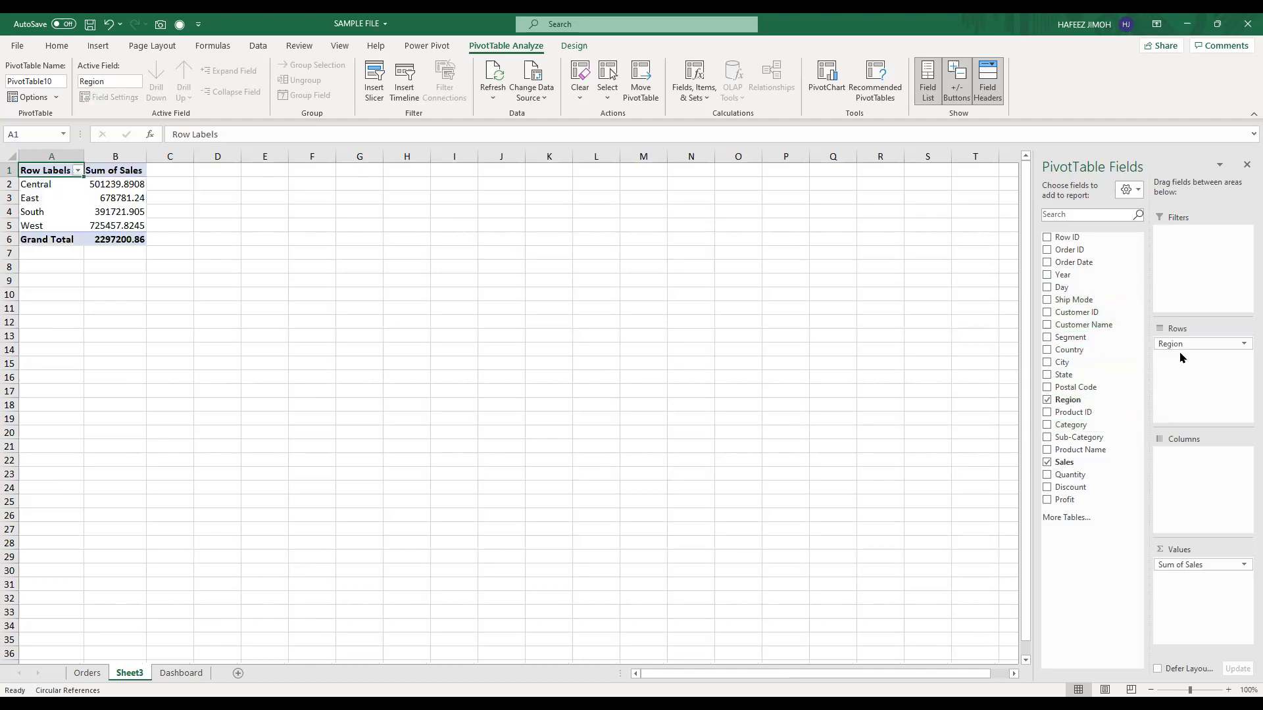
Step: Move the region pivot table so it starts at cell D3, and autofit columns D and E
{"action": "left_click_drag", "start_coordinate": [37, 168], "coordinate": [109, 238]}
{"action": "key", "text": "ctrl+c"}
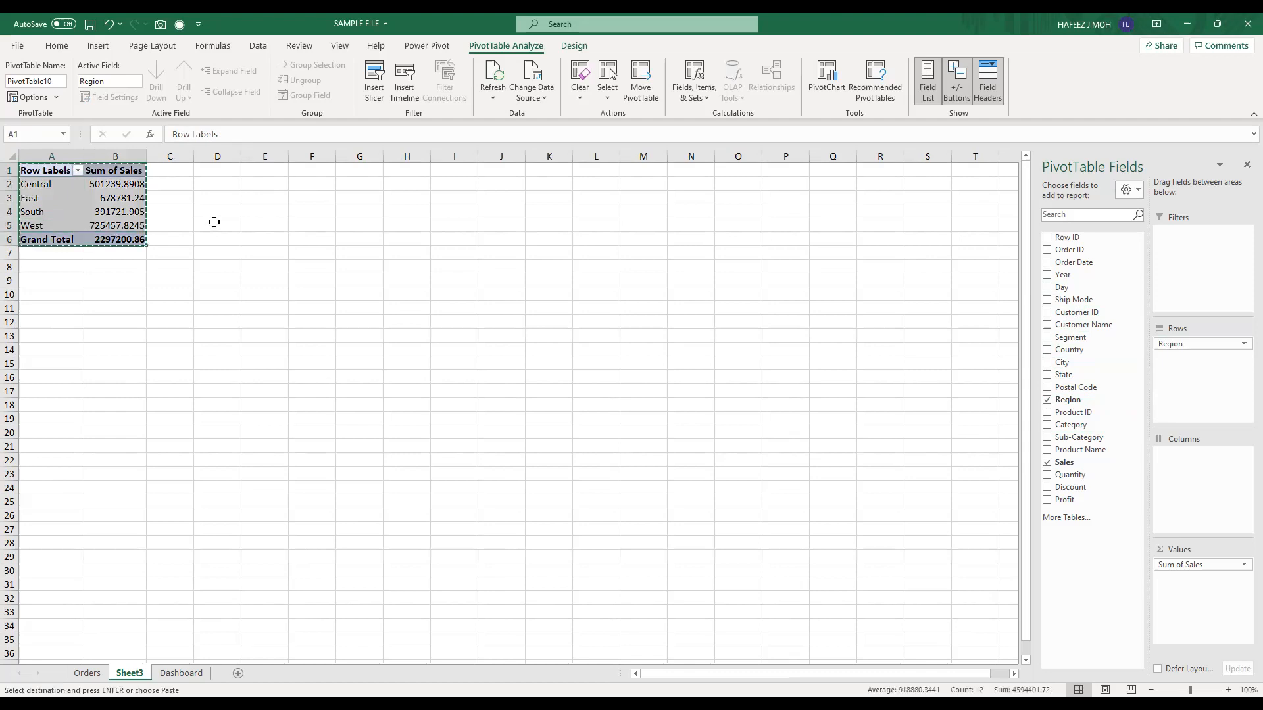
{"action": "left_click", "coordinate": [238, 193]}
{"action": "key", "text": "ctrl+v"}
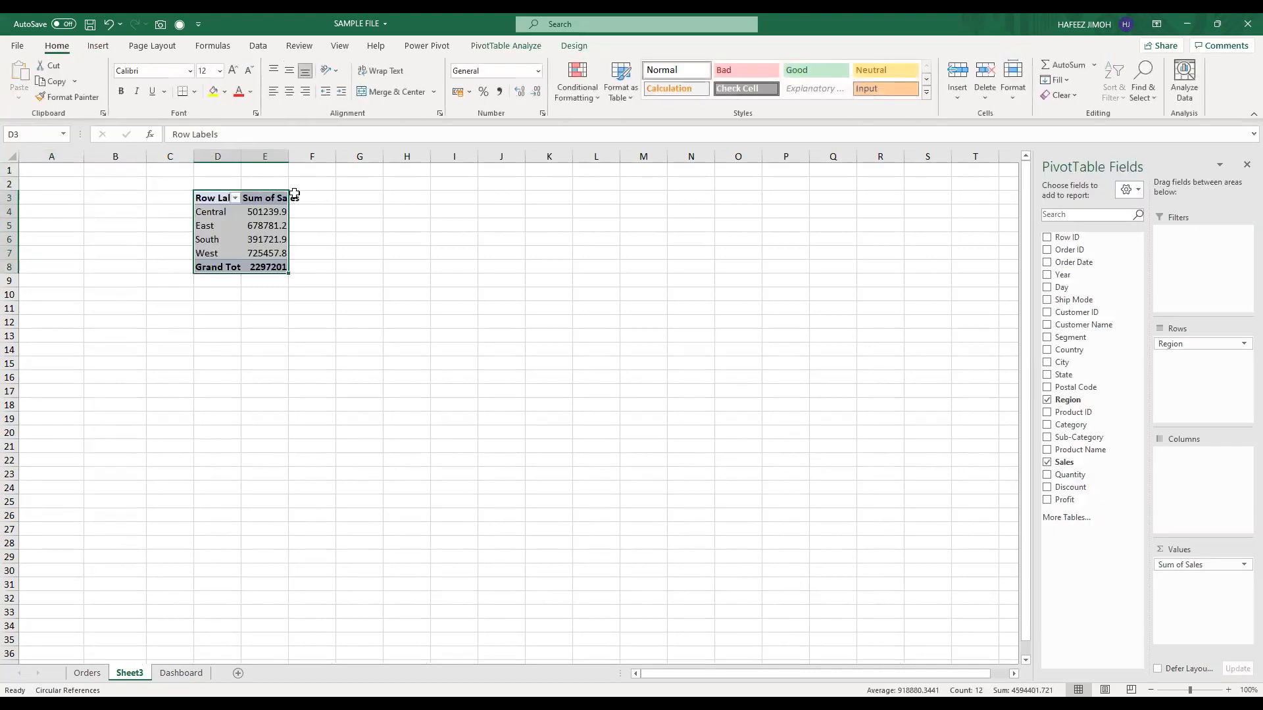
{"action": "double_click", "coordinate": [288, 154]}
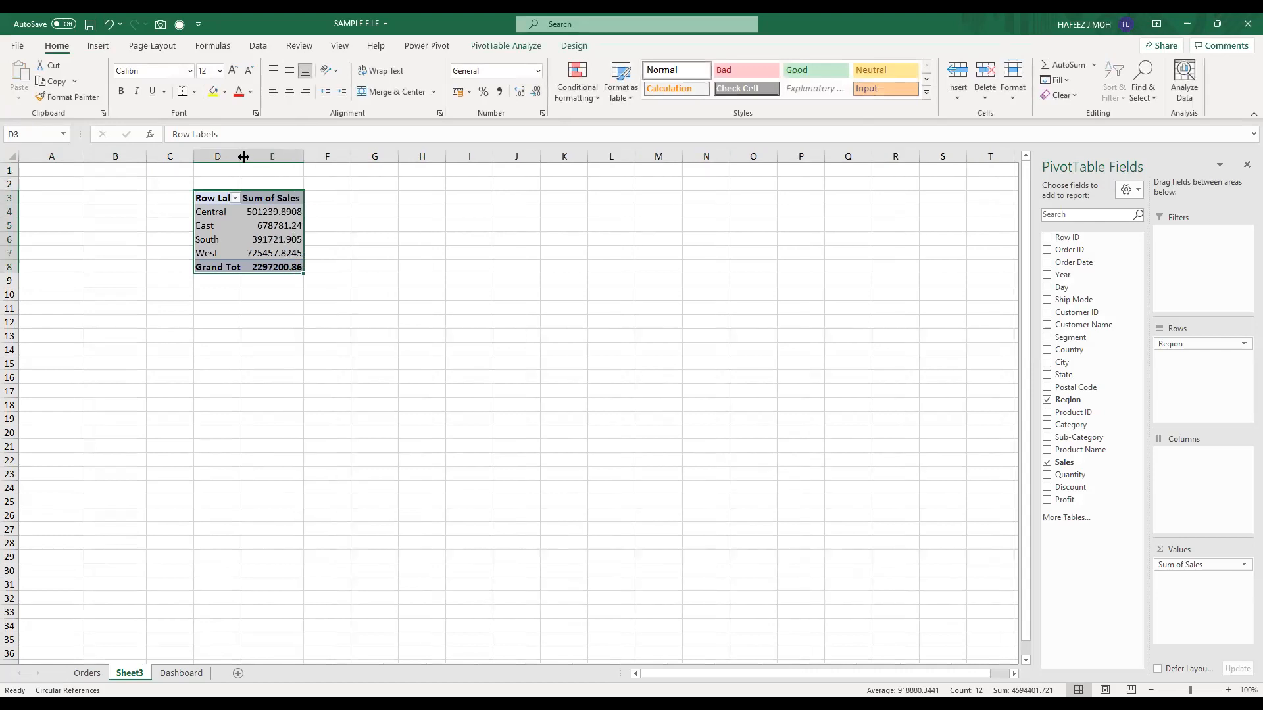
{"action": "double_click", "coordinate": [244, 156]}
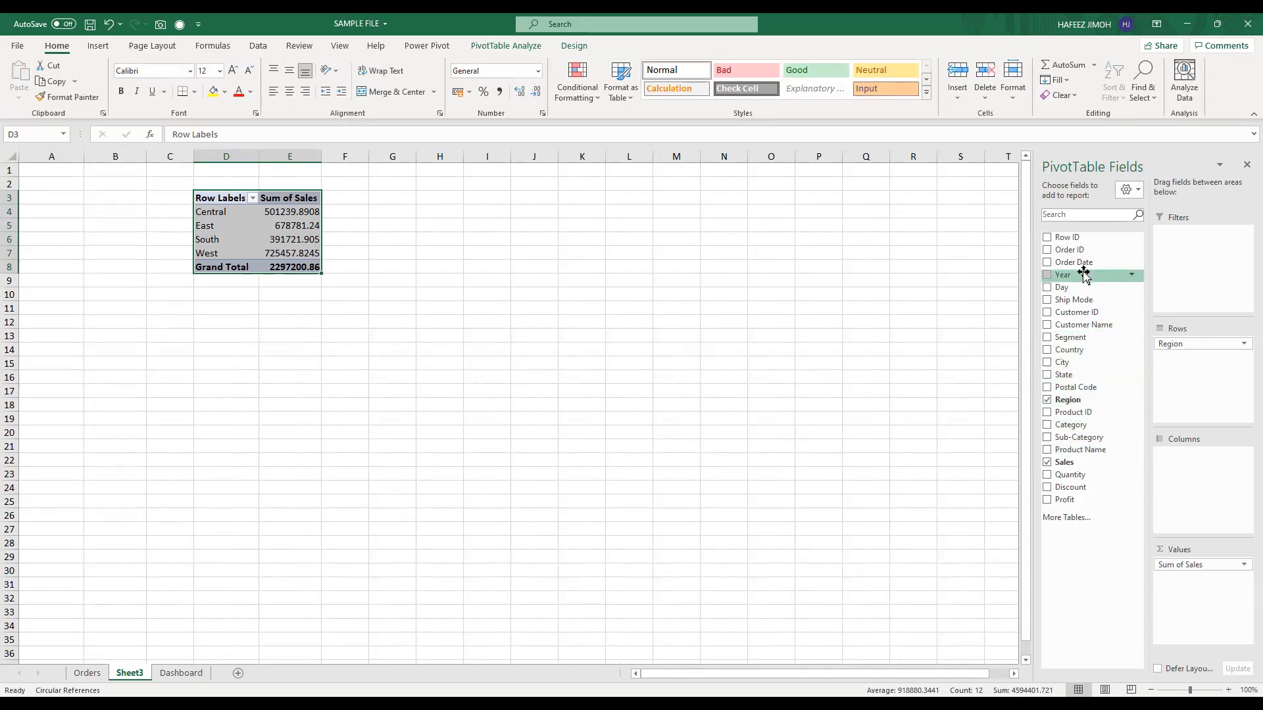
Step: Add Order Date as the pivot table's column field and expand 2014 and its Qtr1 and Qtr2 into months
{"action": "left_click_drag", "start_coordinate": [1080, 262], "coordinate": [1174, 459]}
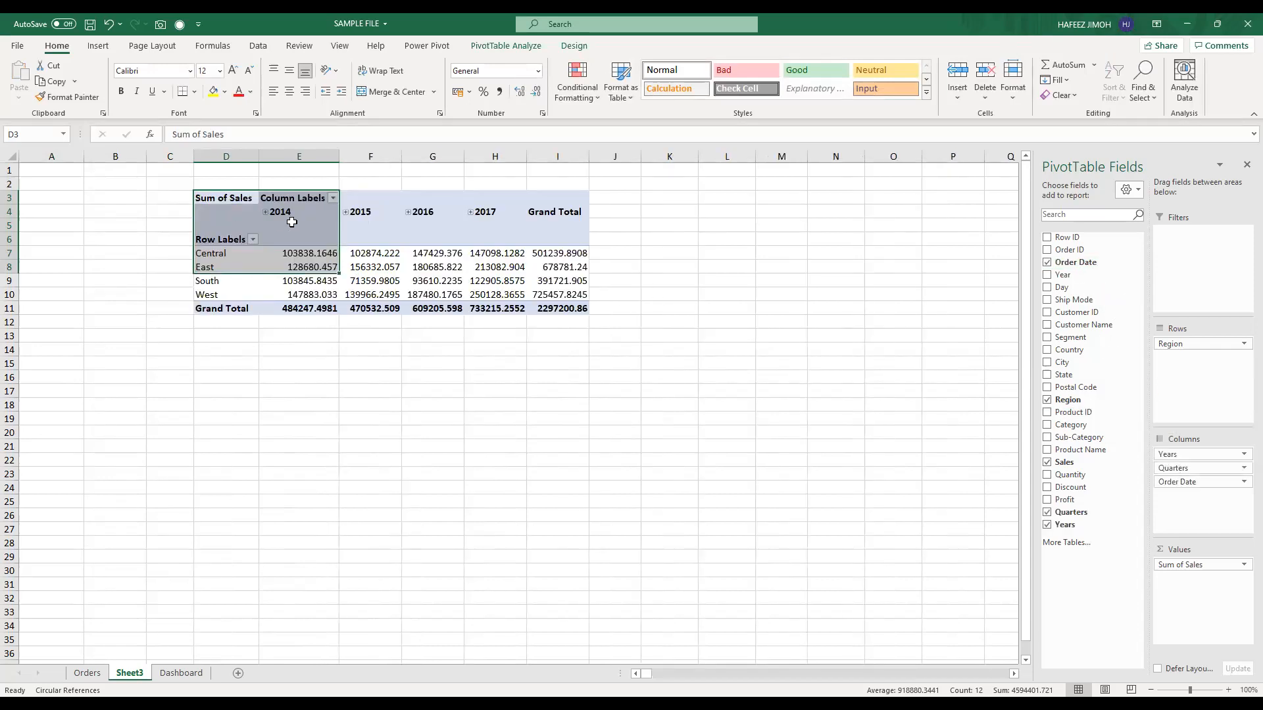
{"action": "left_click", "coordinate": [417, 299]}
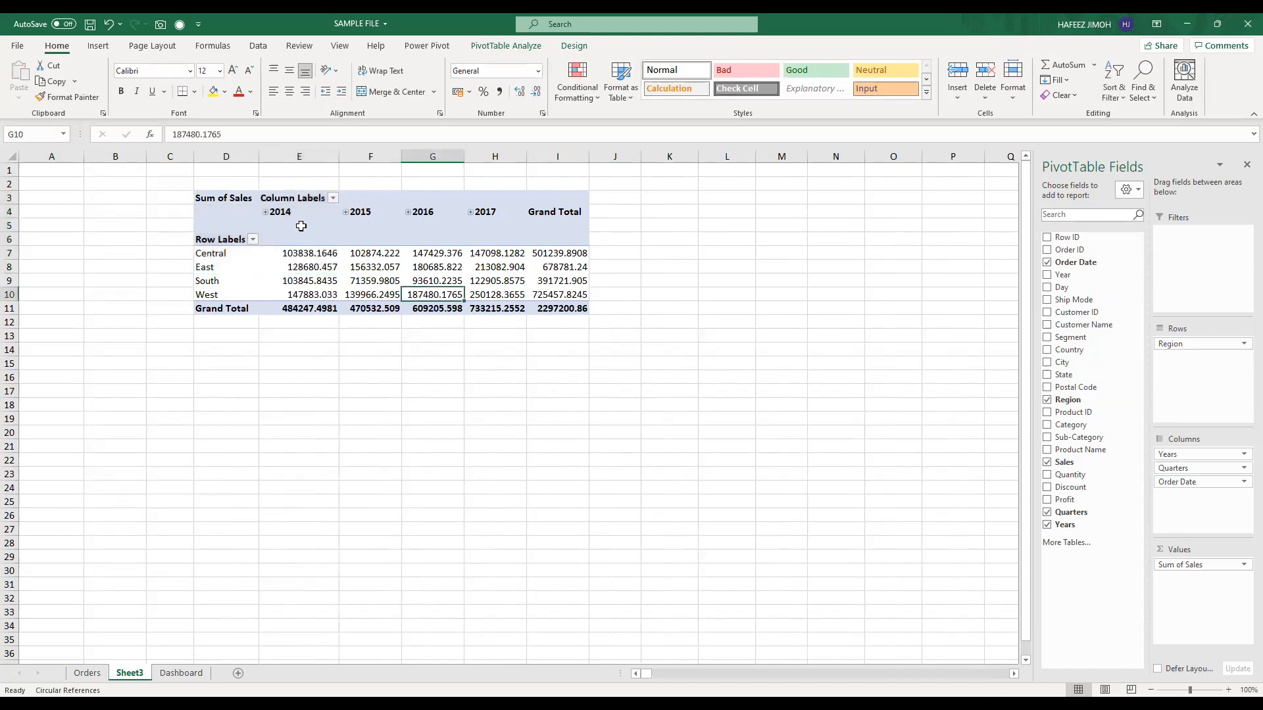
{"action": "left_click", "coordinate": [266, 216]}
{"action": "left_click", "coordinate": [265, 212]}
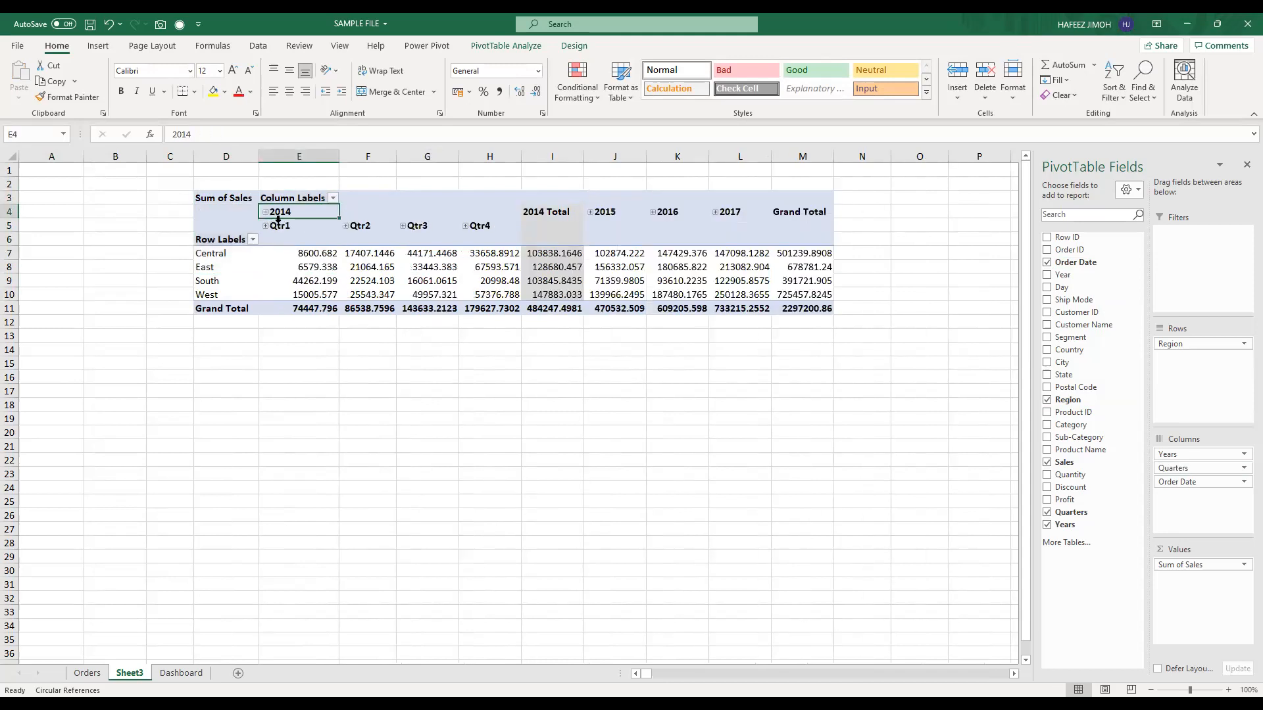
{"action": "left_click", "coordinate": [265, 226]}
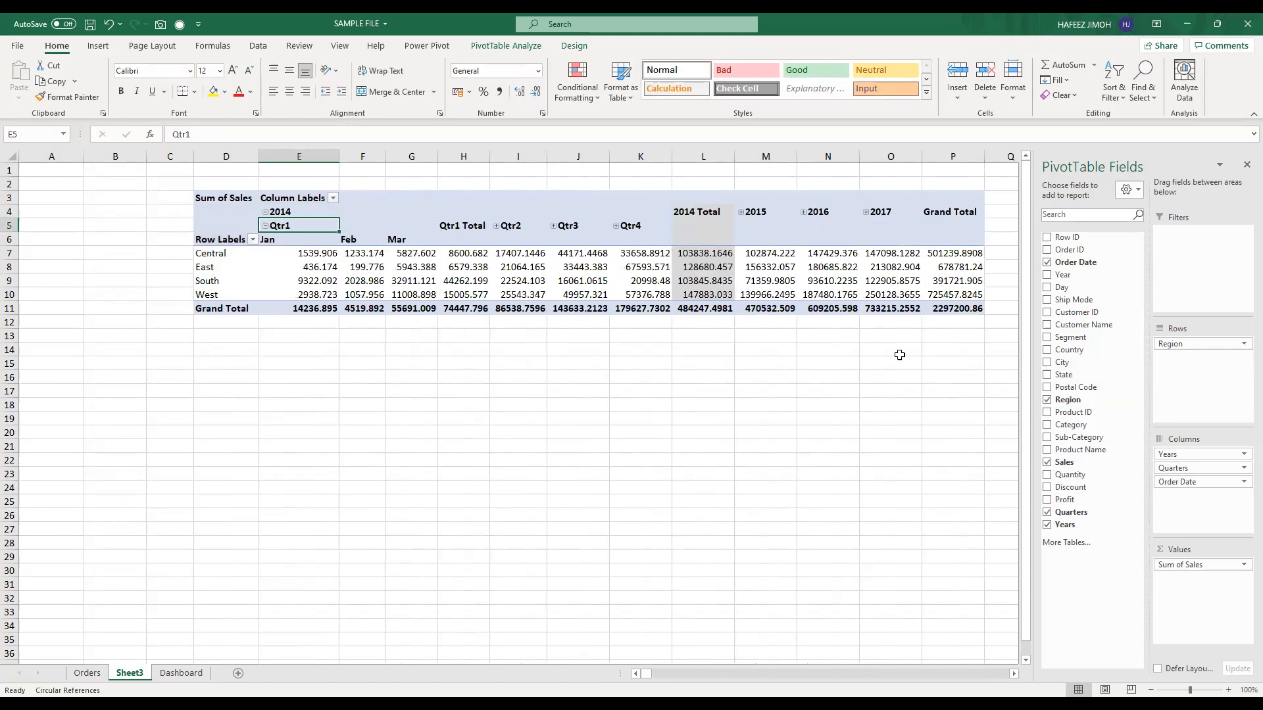
{"action": "left_click", "coordinate": [498, 226]}
Step: Highlight the Qtr1 Total, Qtr2 Total and 2014 Total columns to examine the pivot table's subtotals
{"action": "left_click", "coordinate": [423, 219]}
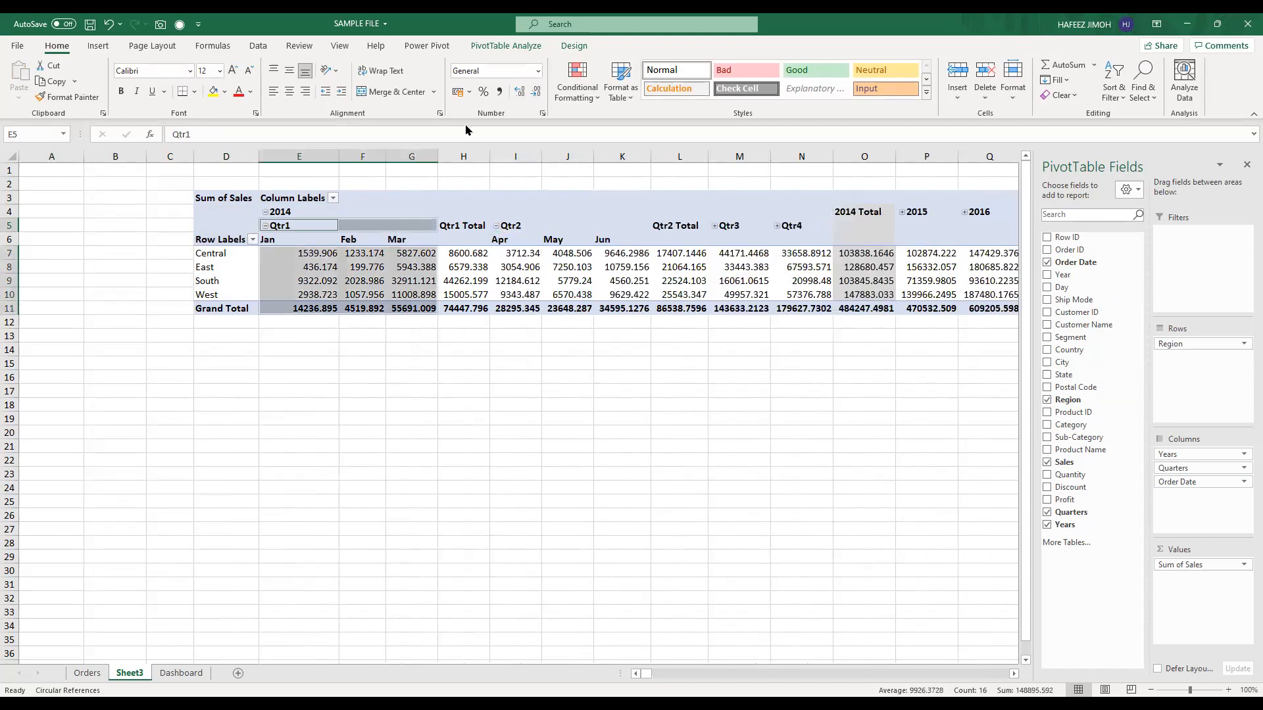
{"action": "left_click", "coordinate": [471, 201]}
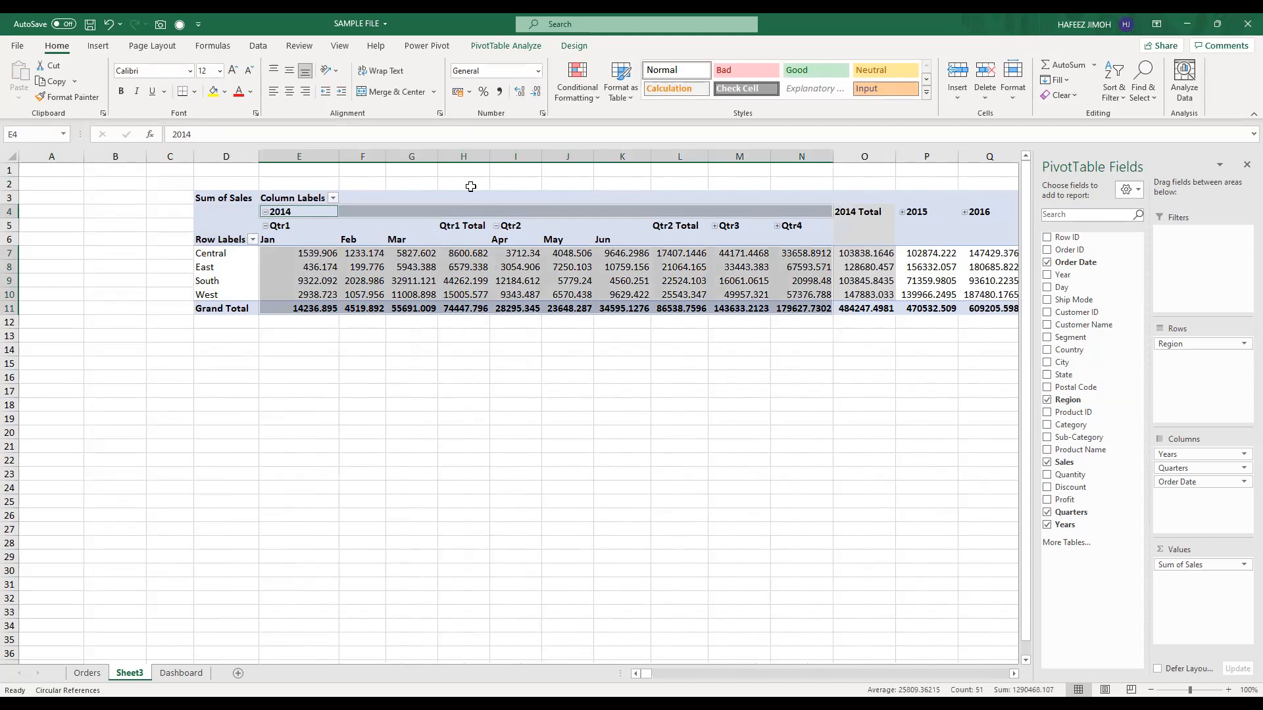
{"action": "left_click", "coordinate": [471, 187]}
{"action": "left_click", "coordinate": [464, 157]}
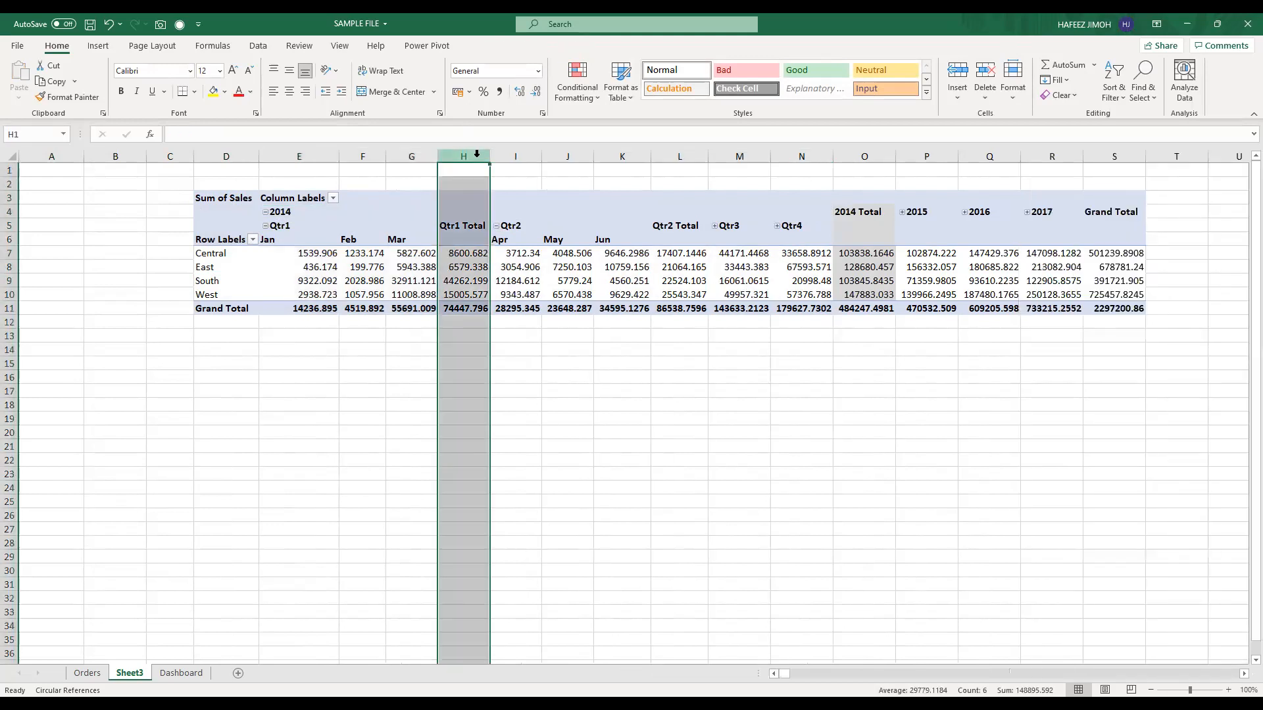
{"action": "left_click", "coordinate": [672, 156], "text": "ctrl"}
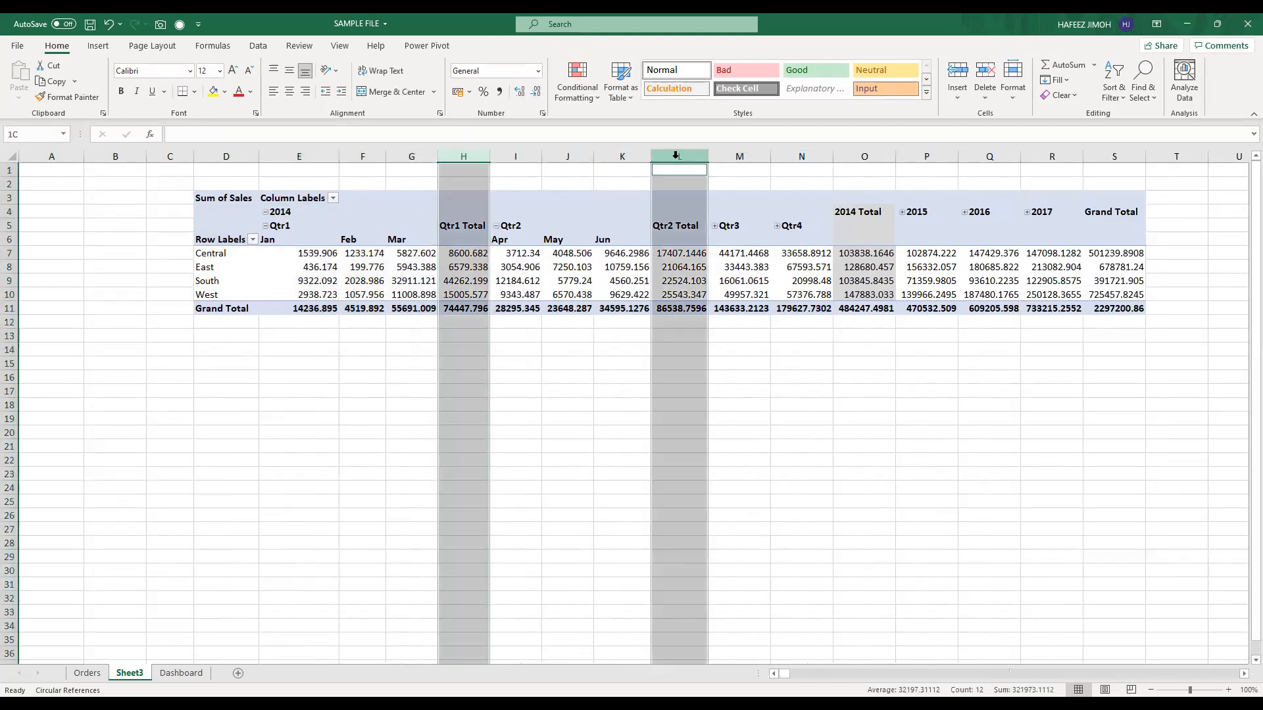
{"action": "left_click", "coordinate": [866, 157], "text": "ctrl"}
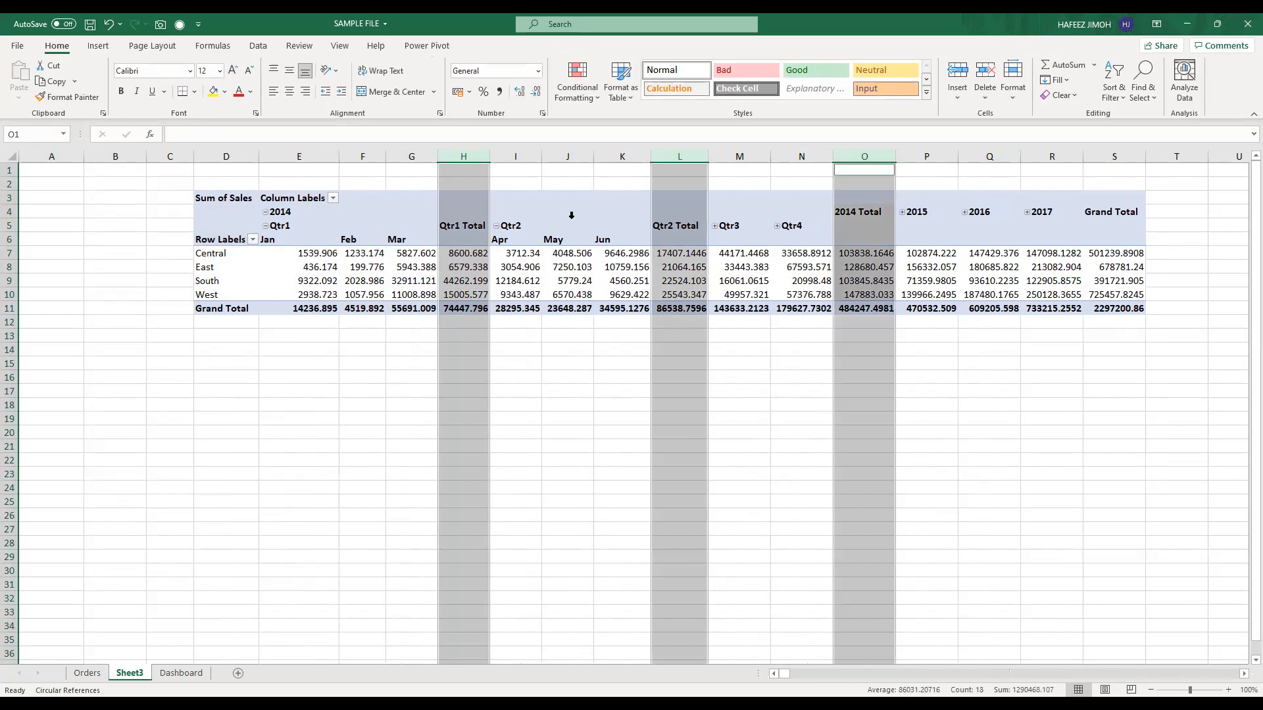
{"action": "left_click", "coordinate": [569, 253]}
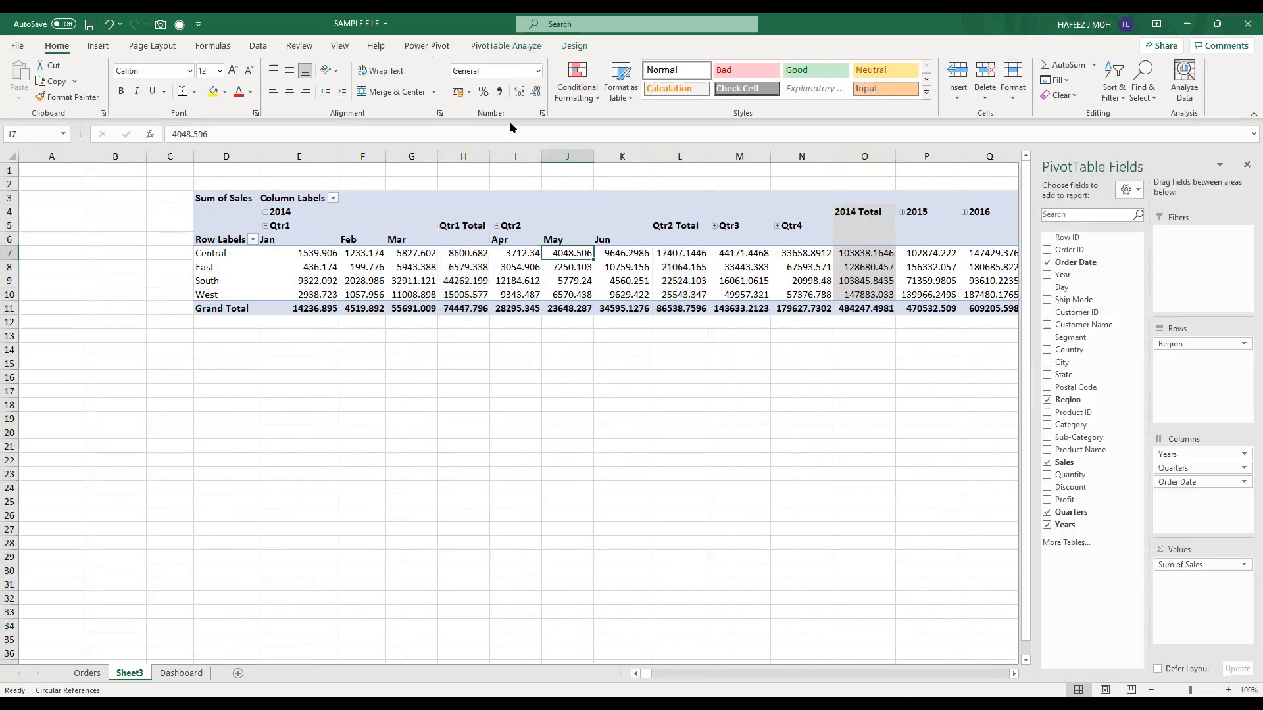
Step: Turn off all subtotals in the pivot table
{"action": "left_click", "coordinate": [533, 47]}
{"action": "left_click", "coordinate": [571, 48]}
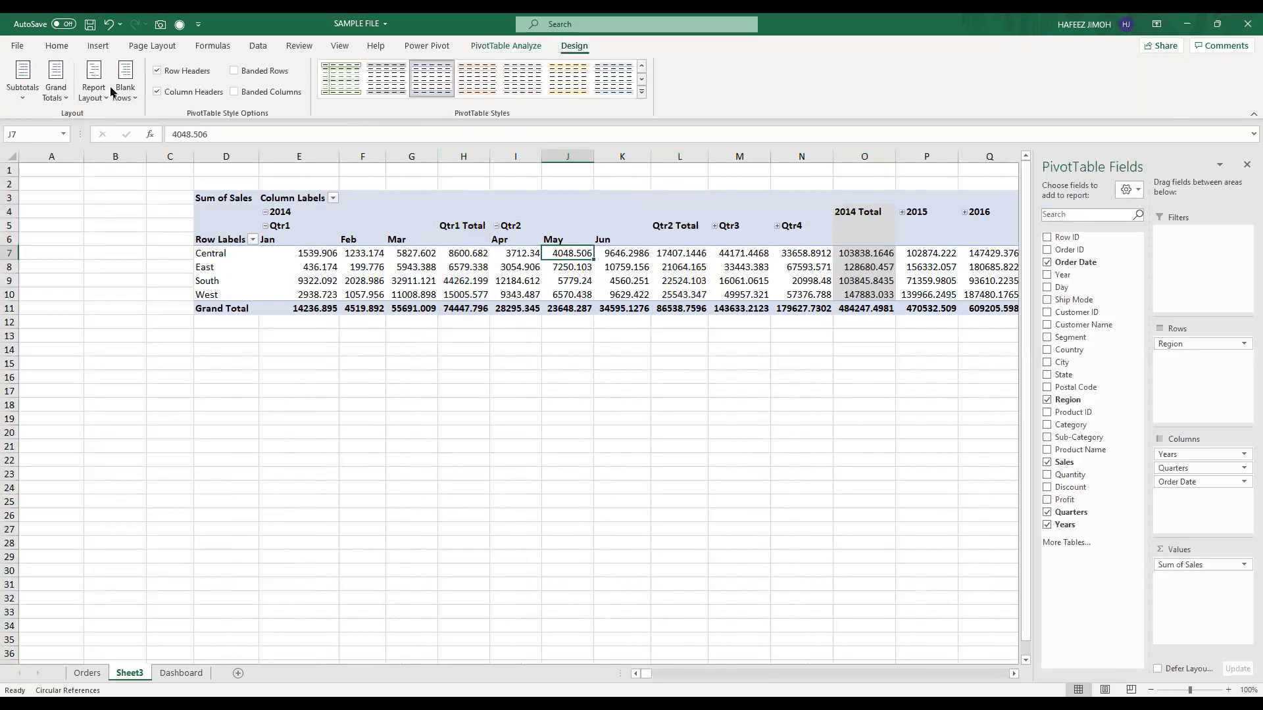
{"action": "left_click", "coordinate": [22, 92]}
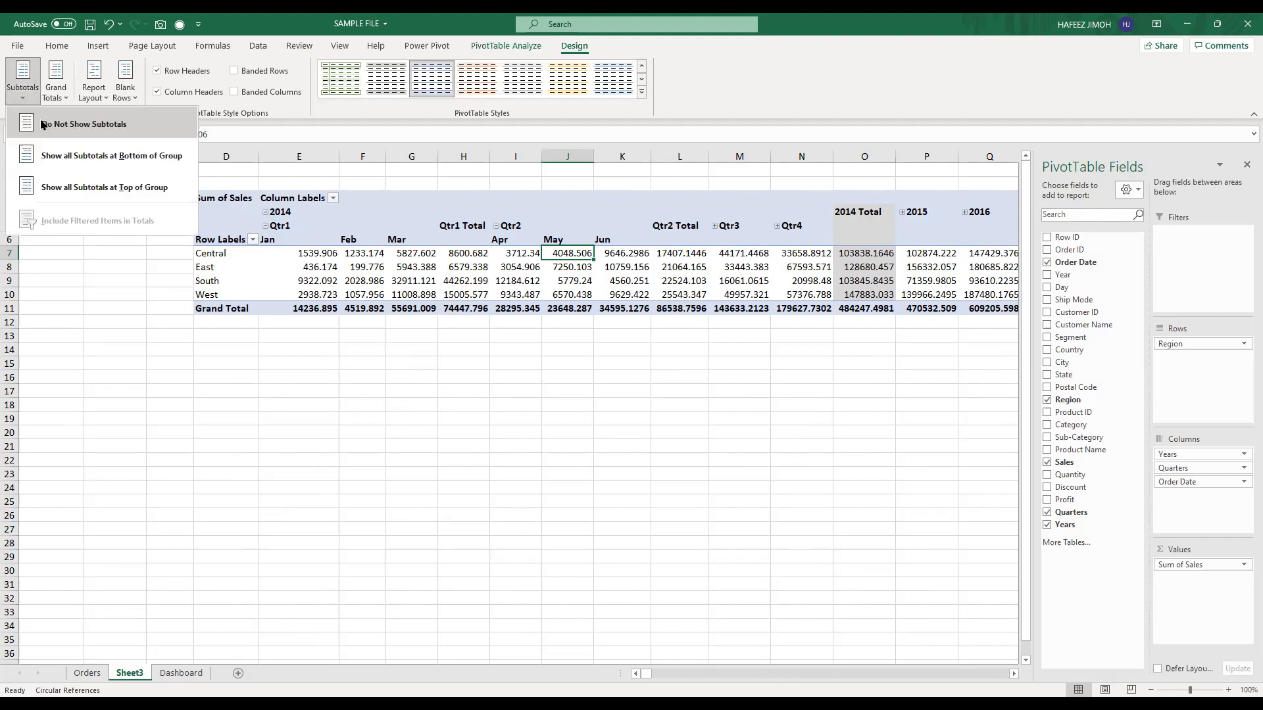
{"action": "left_click", "coordinate": [41, 125]}
Step: Try the pivot table's grand totals for rows only, and set them on for columns only
{"action": "left_click", "coordinate": [56, 82]}
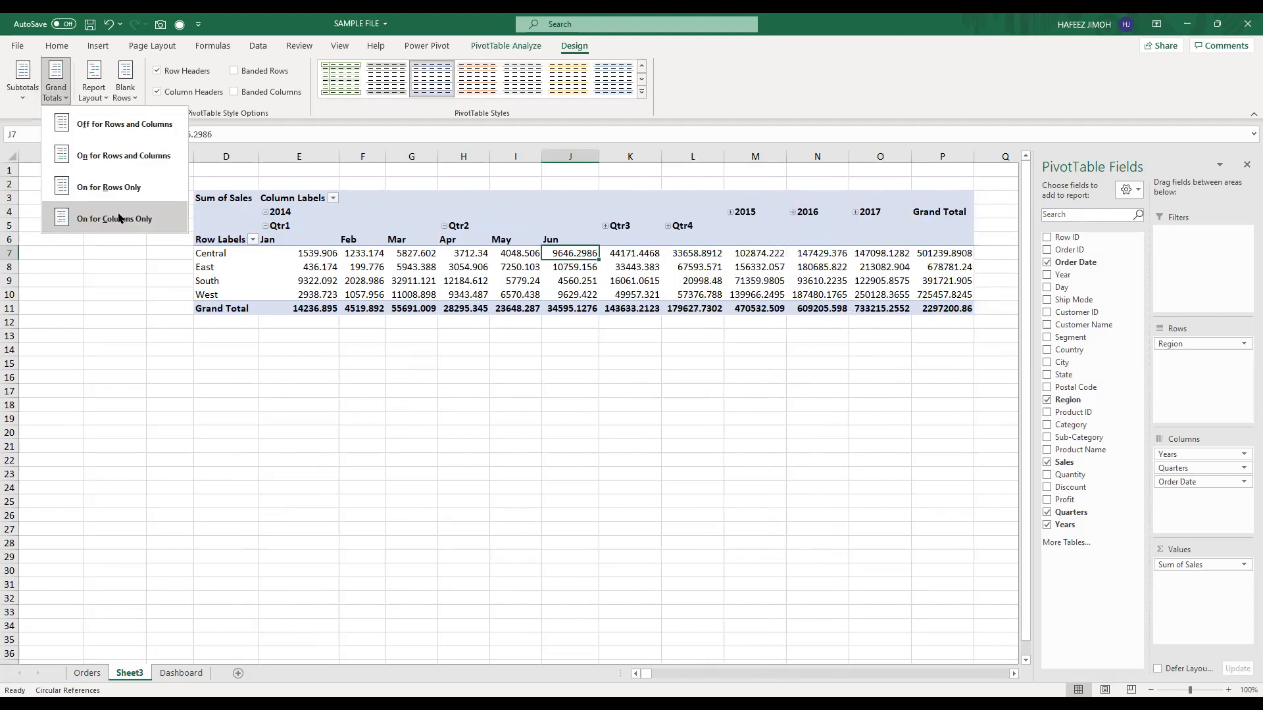
{"action": "left_click", "coordinate": [154, 196]}
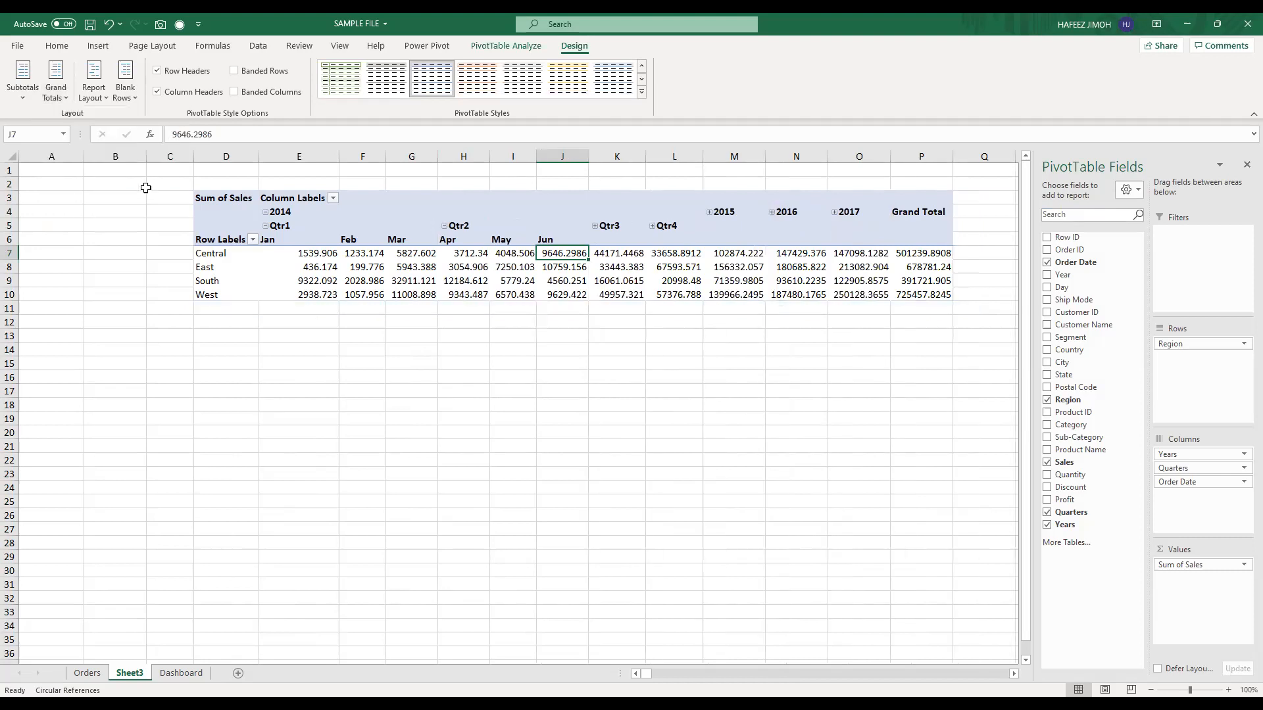
{"action": "left_click", "coordinate": [50, 92]}
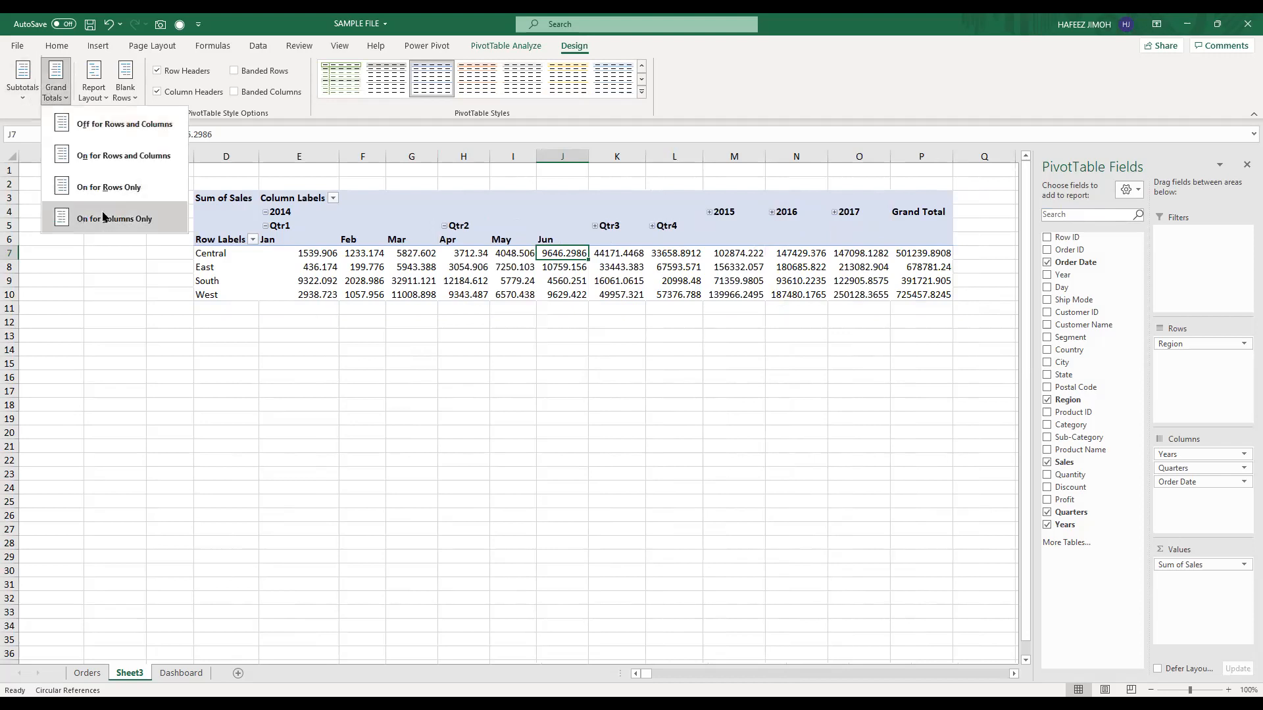
{"action": "left_click", "coordinate": [103, 217]}
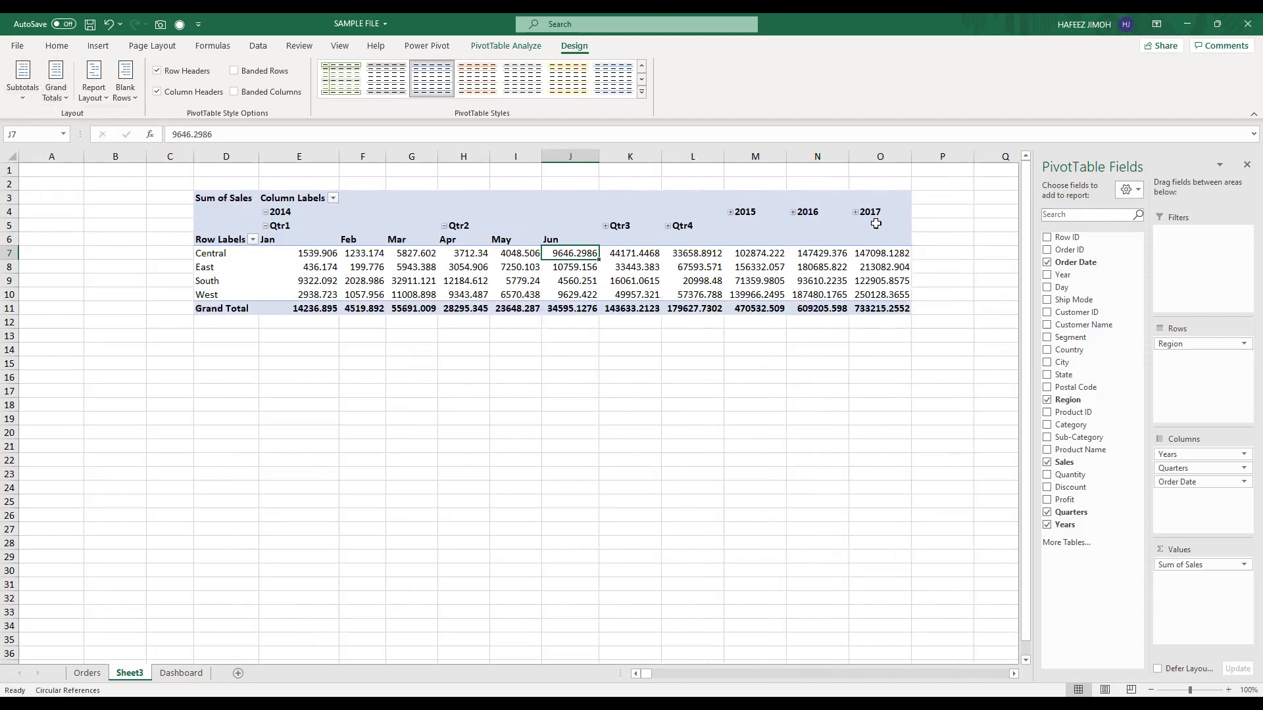
Step: Expand 2015 in the pivot table's column labels and return to the data on the Orders sheet
{"action": "left_click", "coordinate": [731, 213]}
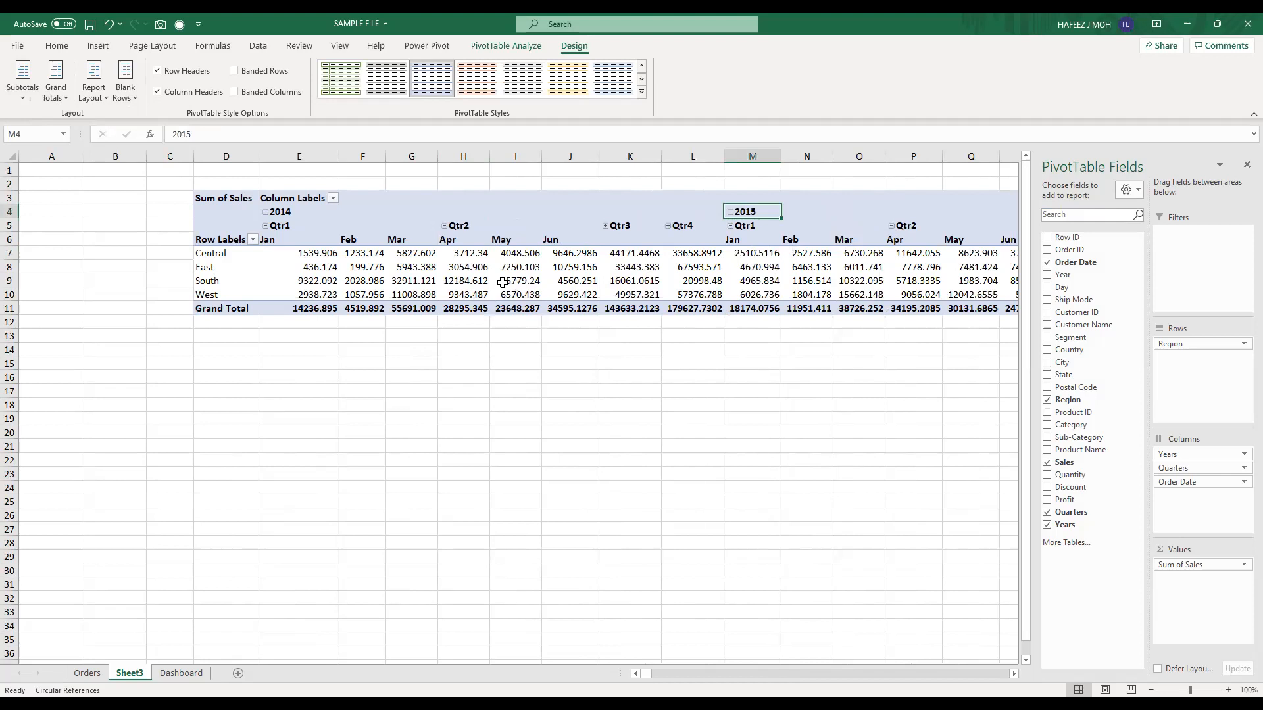
{"action": "mouse_move", "coordinate": [502, 282]}
{"action": "left_click", "coordinate": [1185, 469]}
{"action": "left_click", "coordinate": [77, 678]}
{"action": "left_click", "coordinate": [77, 678]}
{"action": "left_click", "coordinate": [346, 294]}
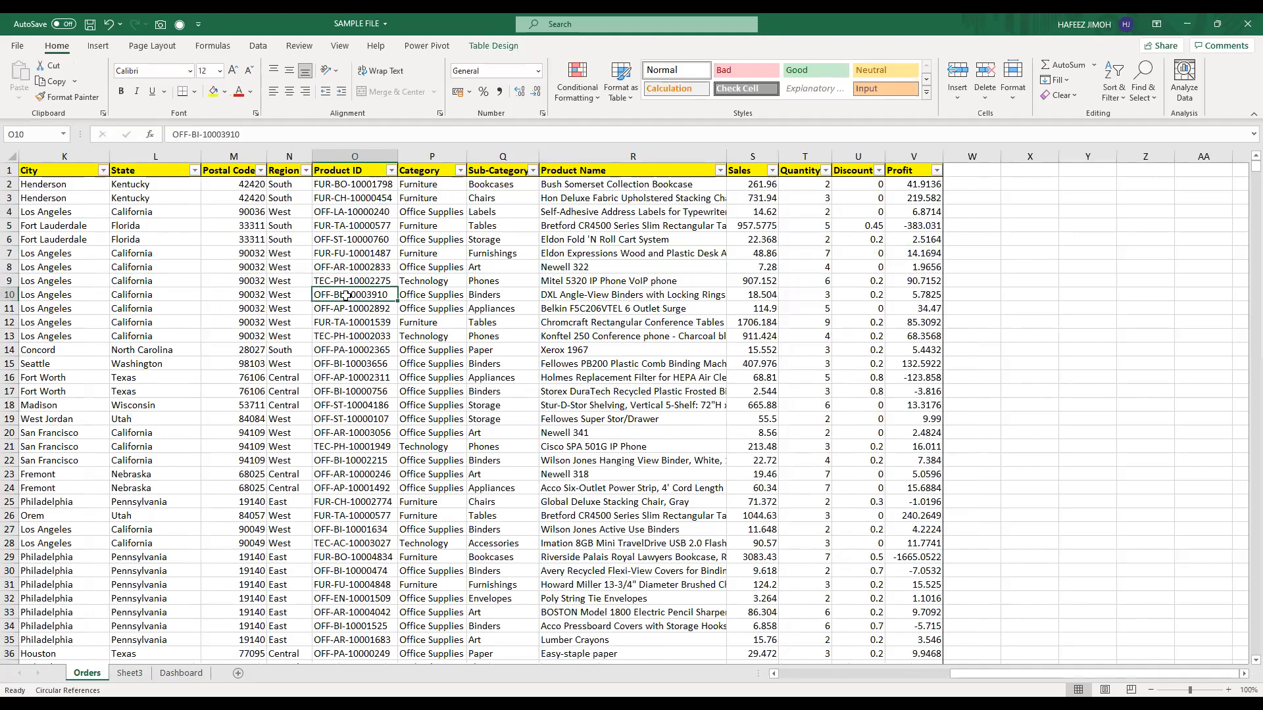
Step: Examine the columns of the Orders table from Row ID through Profit
{"action": "key", "text": "Home"}
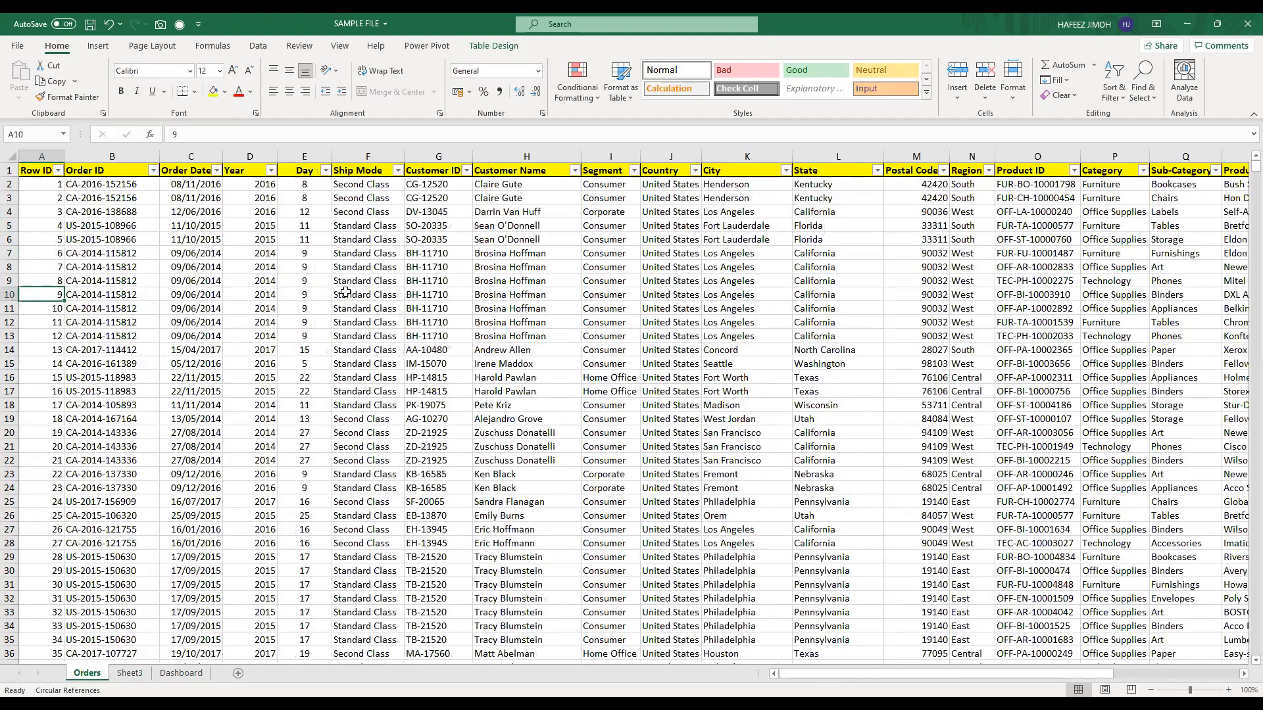
{"action": "key", "text": "ctrl+Right"}
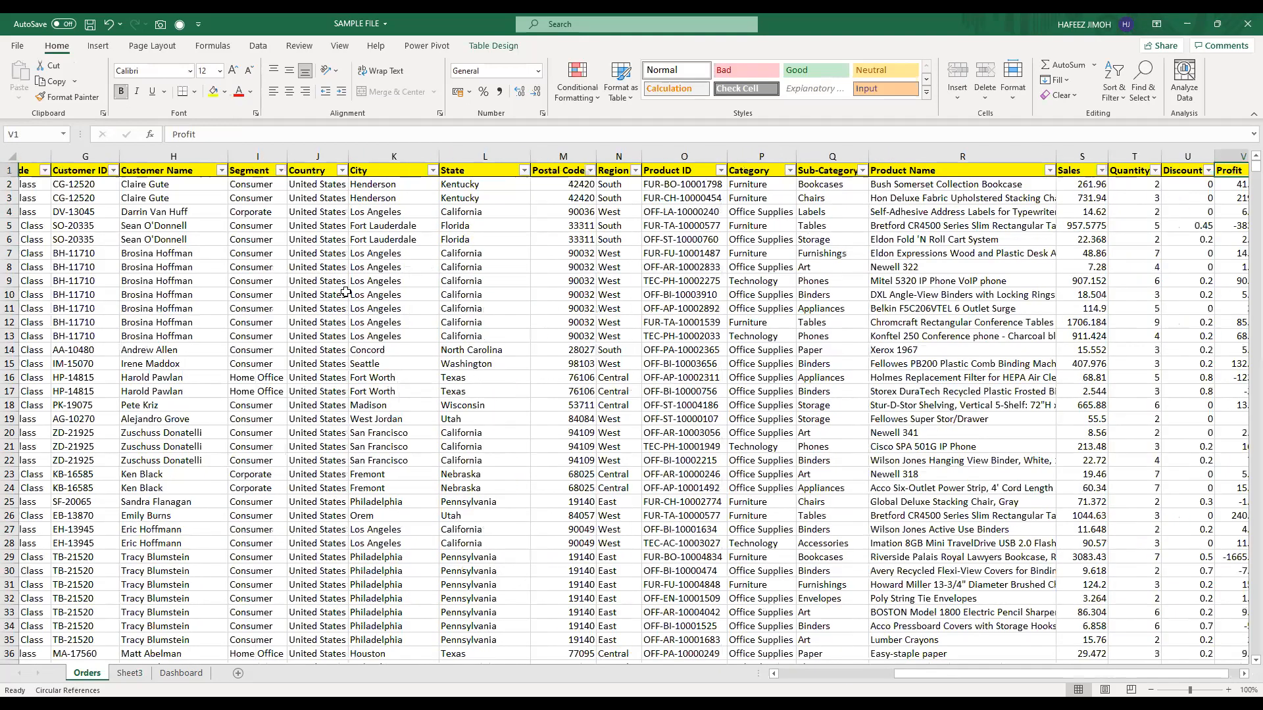
{"action": "key", "text": "ctrl+Up"}
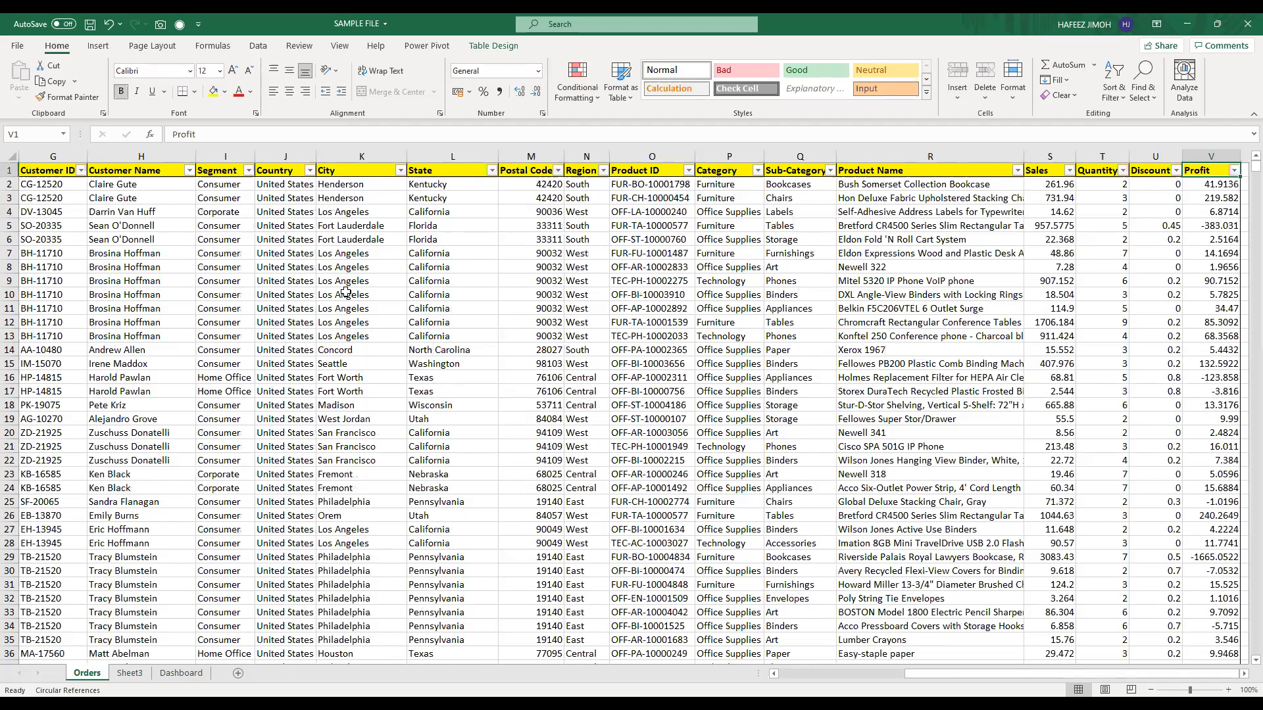
{"action": "key", "text": "ctrl+Home"}
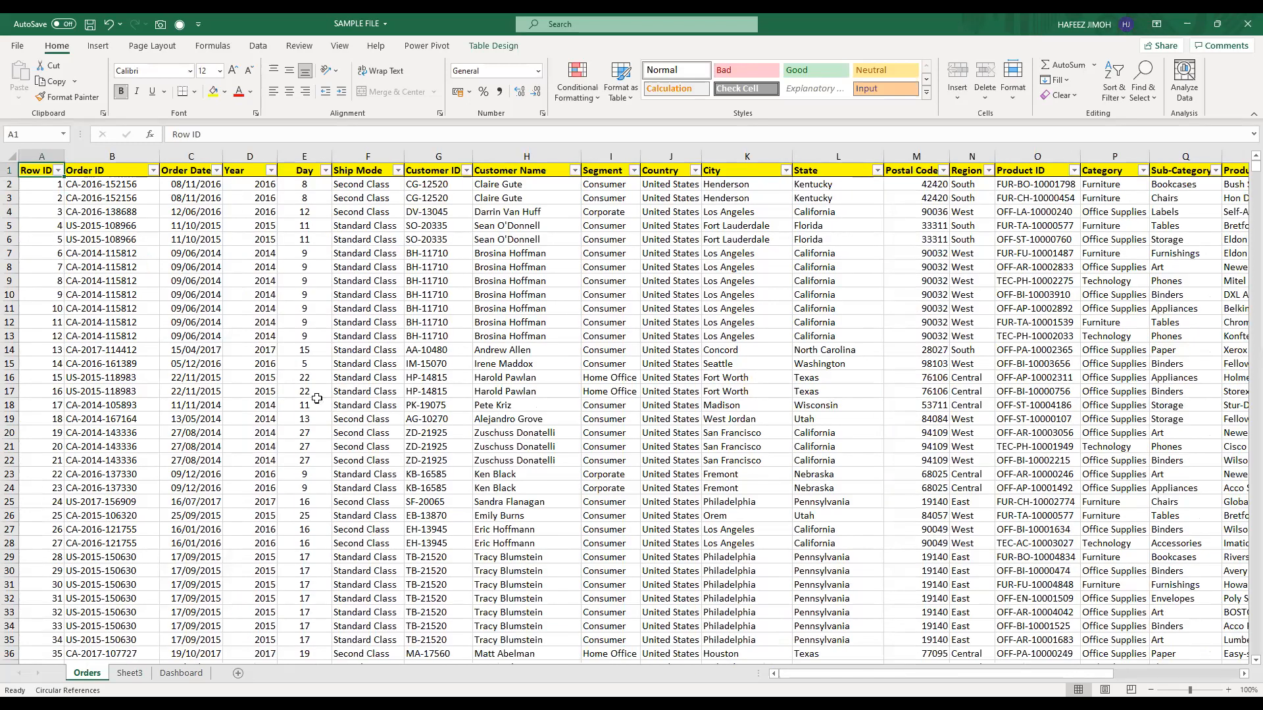
{"action": "key", "text": "ctrl+Right"}
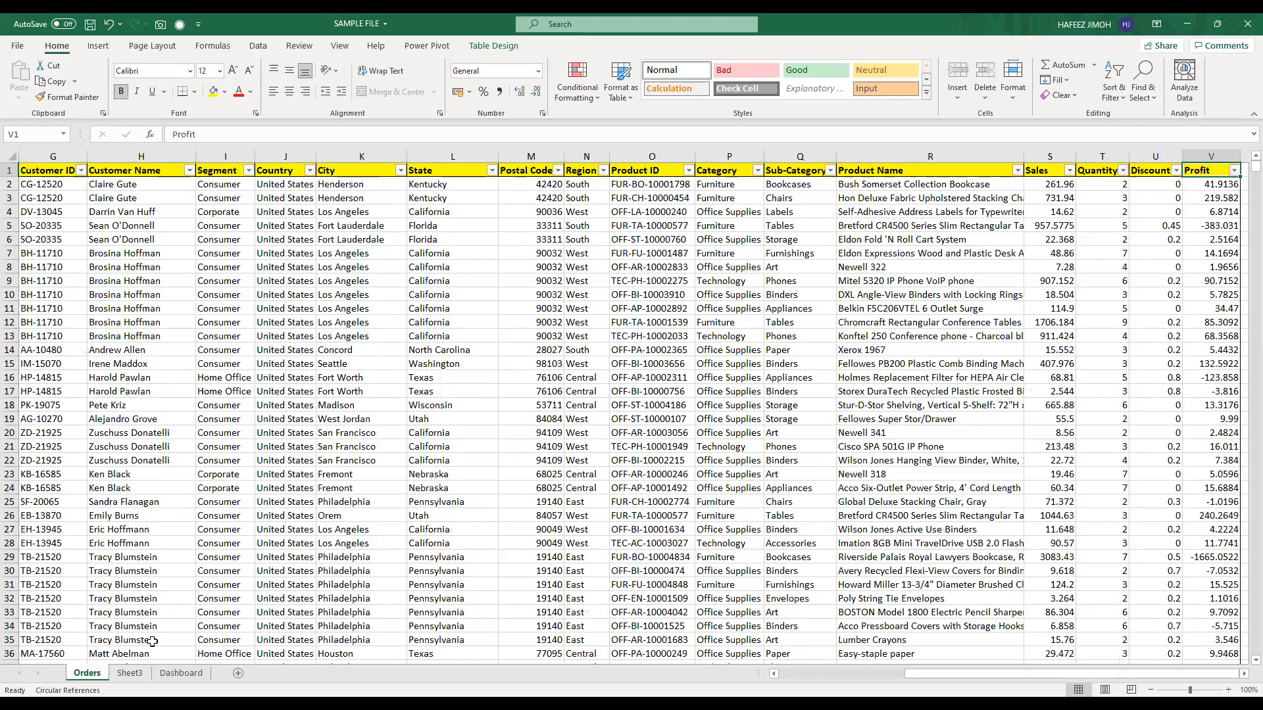
Step: On Sheet3, group the pivot table's dates by days, months, quarters and years, and remove Order Date from its columns
{"action": "left_click", "coordinate": [139, 673]}
{"action": "left_click", "coordinate": [1189, 468]}
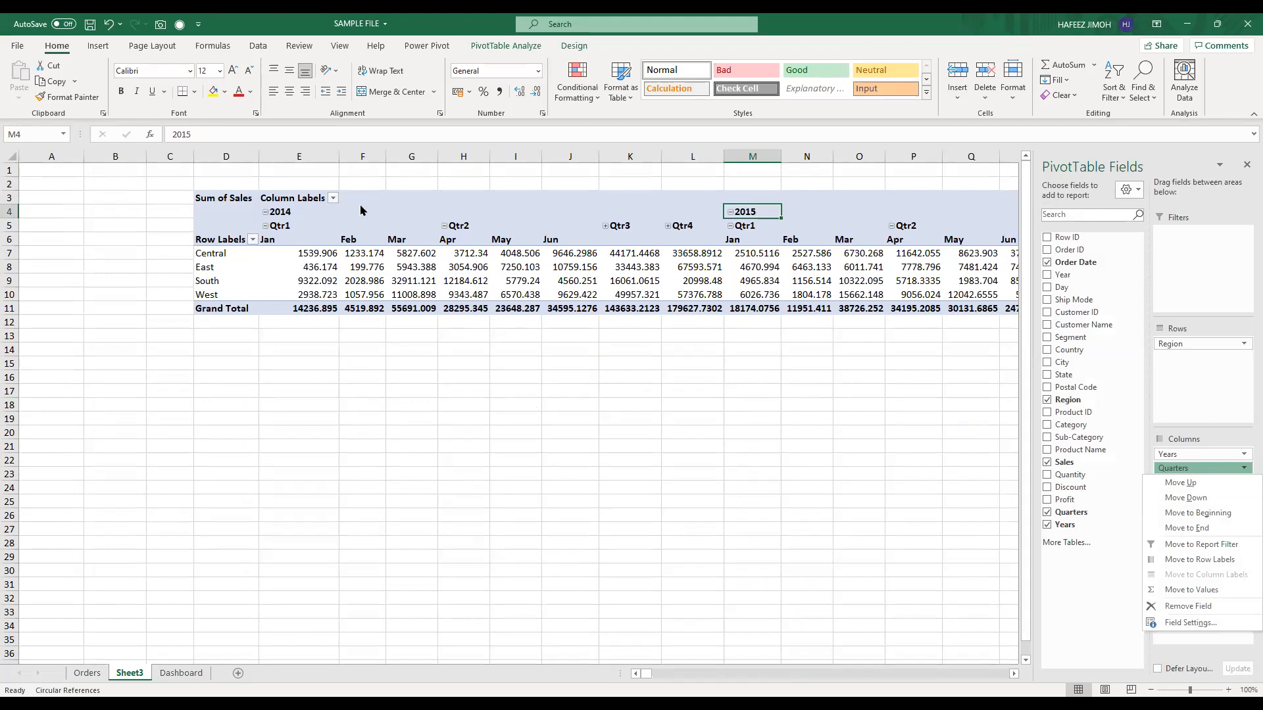
{"action": "left_click", "coordinate": [273, 230]}
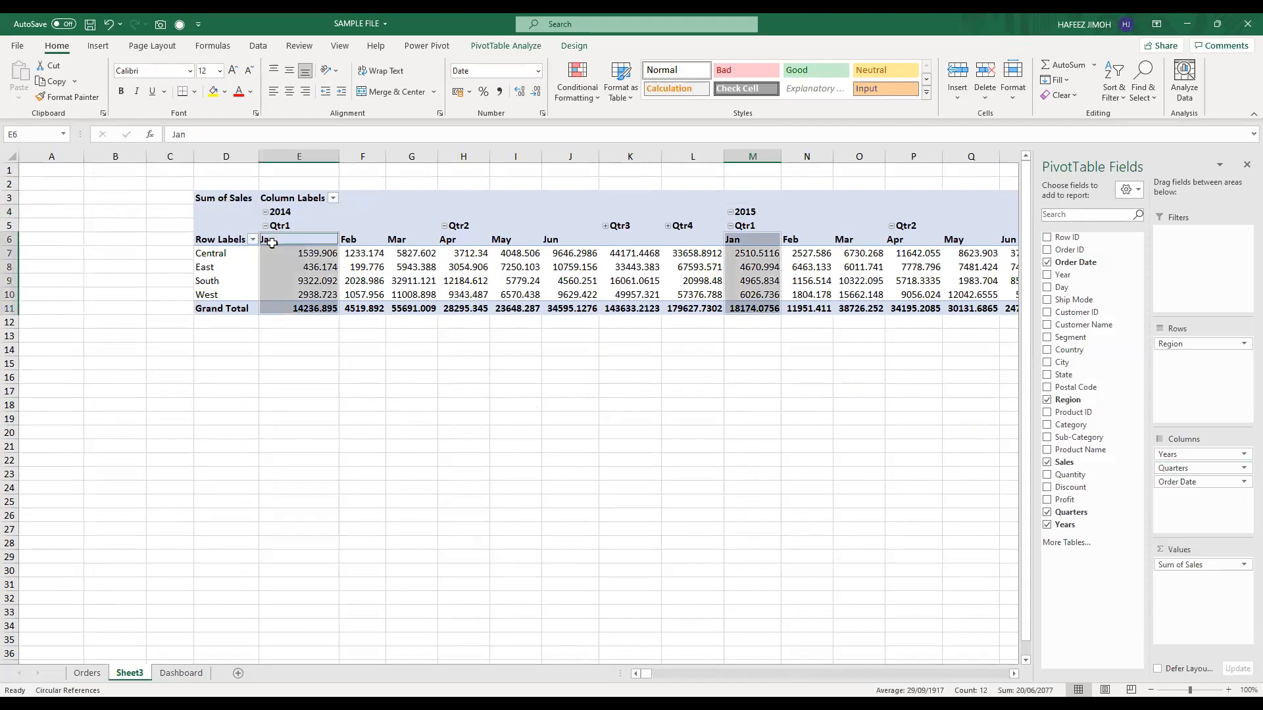
{"action": "left_click", "coordinate": [279, 241]}
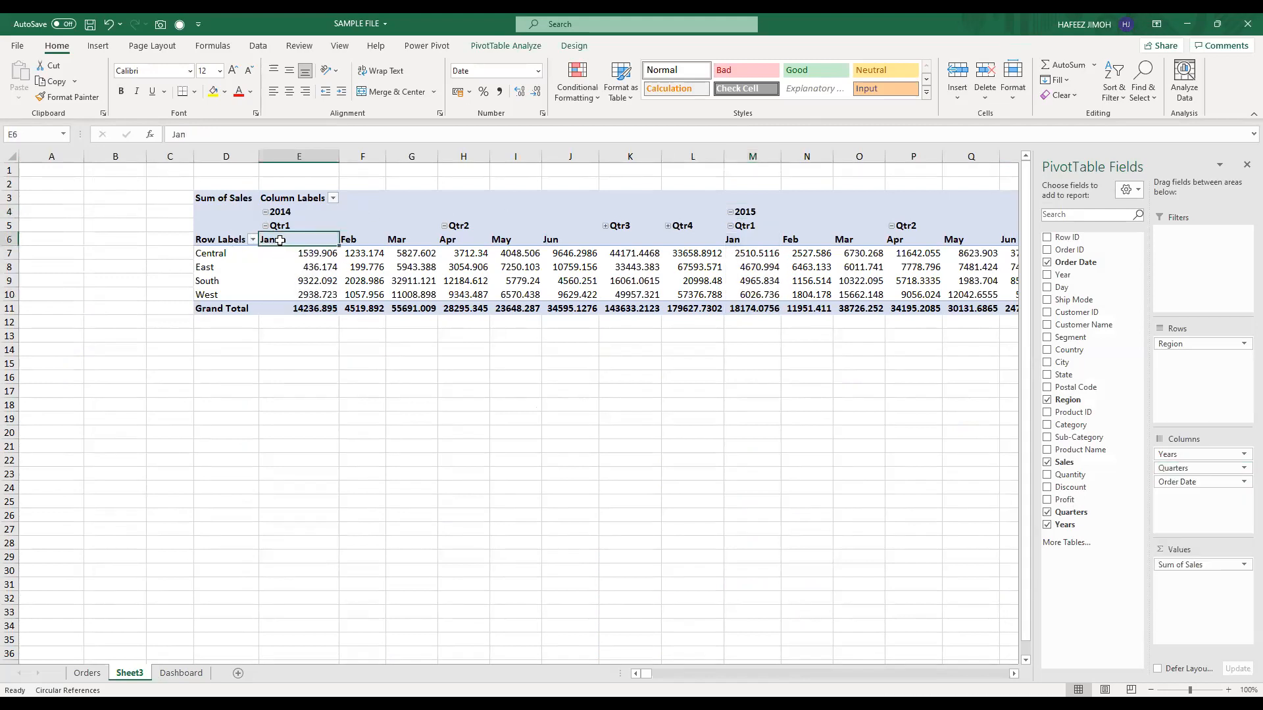
{"action": "right_click", "coordinate": [280, 241]}
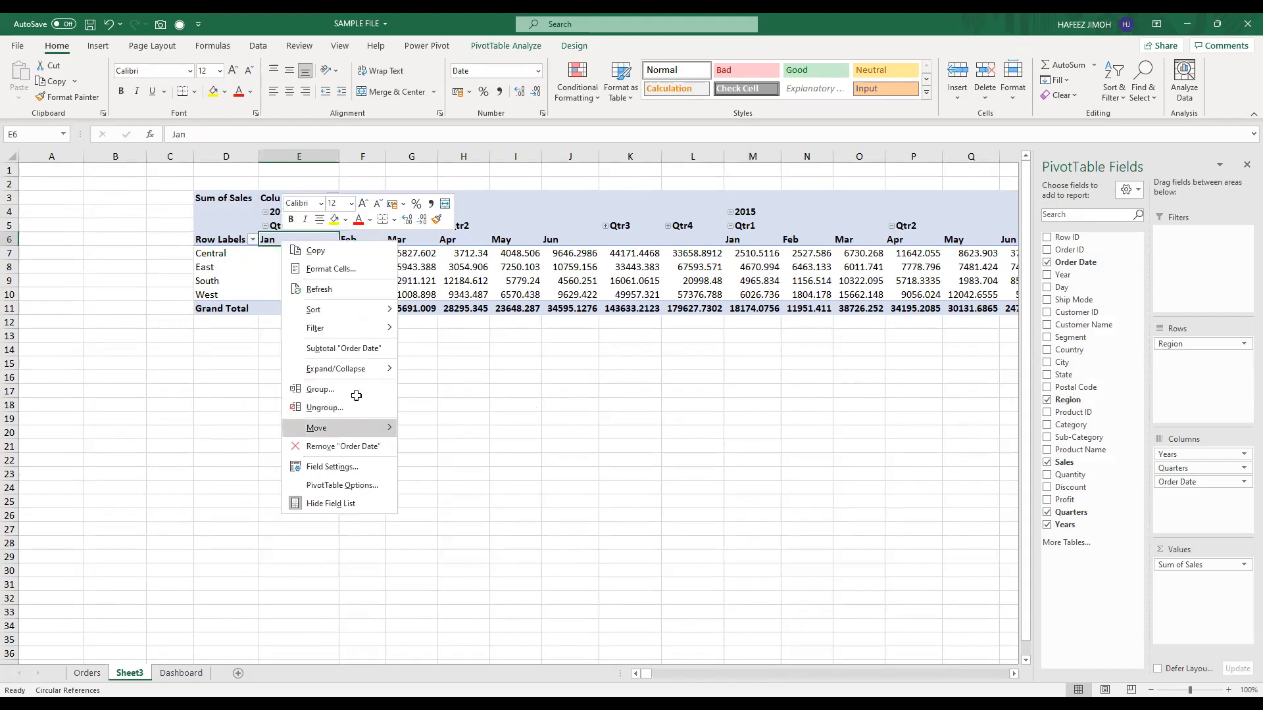
{"action": "left_click", "coordinate": [355, 395]}
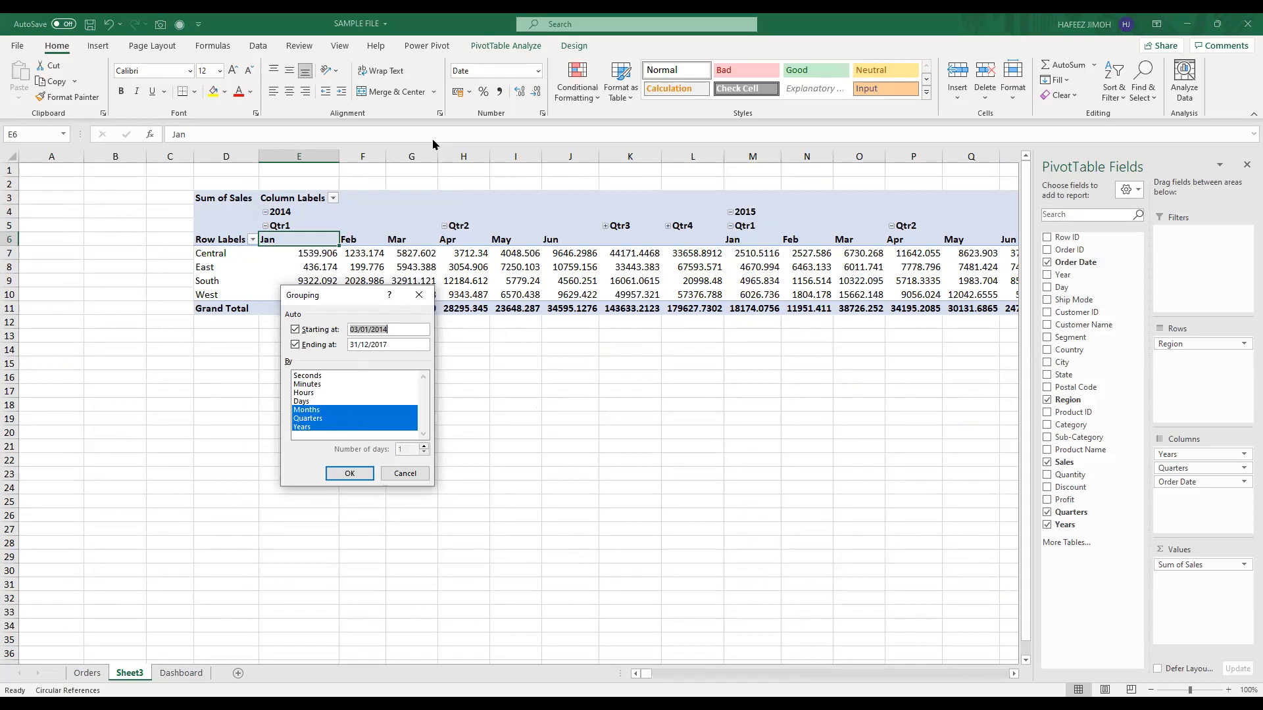
{"action": "left_click_drag", "start_coordinate": [360, 139], "coordinate": [1182, 504]}
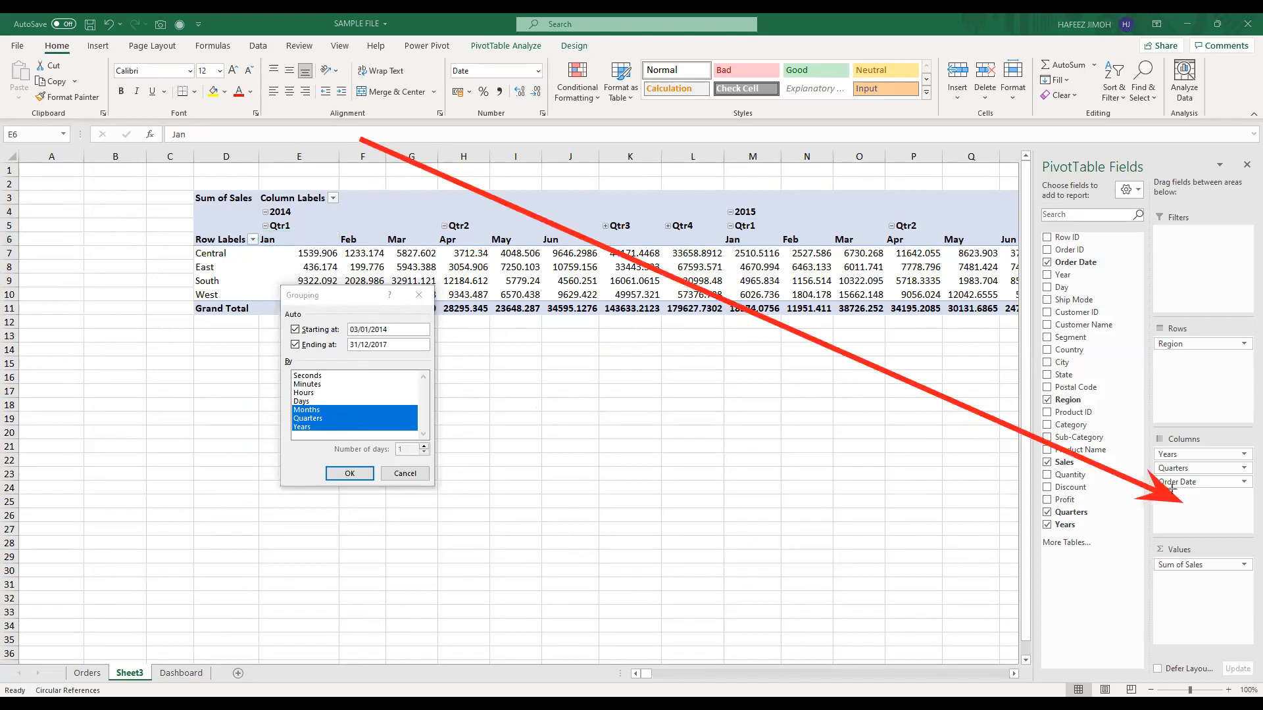
{"action": "mouse_move", "coordinate": [278, 57]}
{"action": "left_mouse_down"}
{"action": "mouse_move", "coordinate": [744, 420]}
{"action": "mouse_move", "coordinate": [1056, 535]}
{"action": "mouse_move", "coordinate": [1112, 584]}
{"action": "mouse_move", "coordinate": [1090, 582]}
{"action": "mouse_move", "coordinate": [1052, 224]}
{"action": "left_mouse_up"}
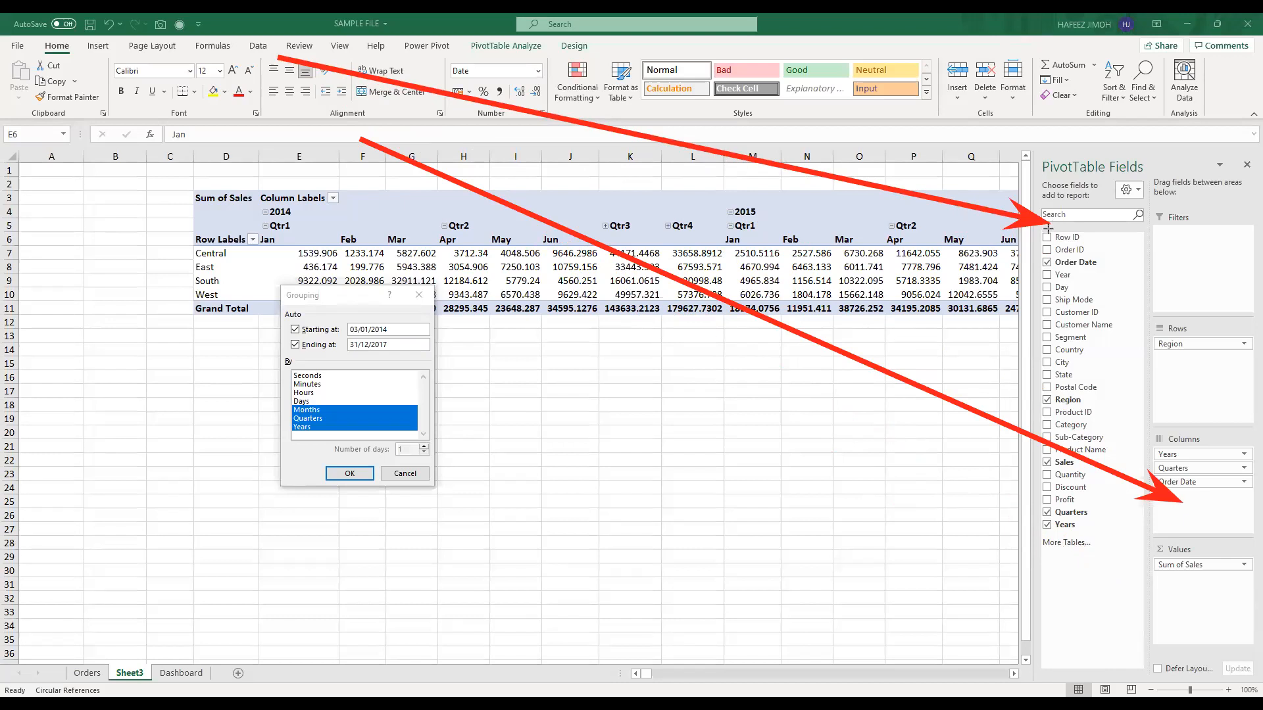
{"action": "left_click", "coordinate": [347, 402]}
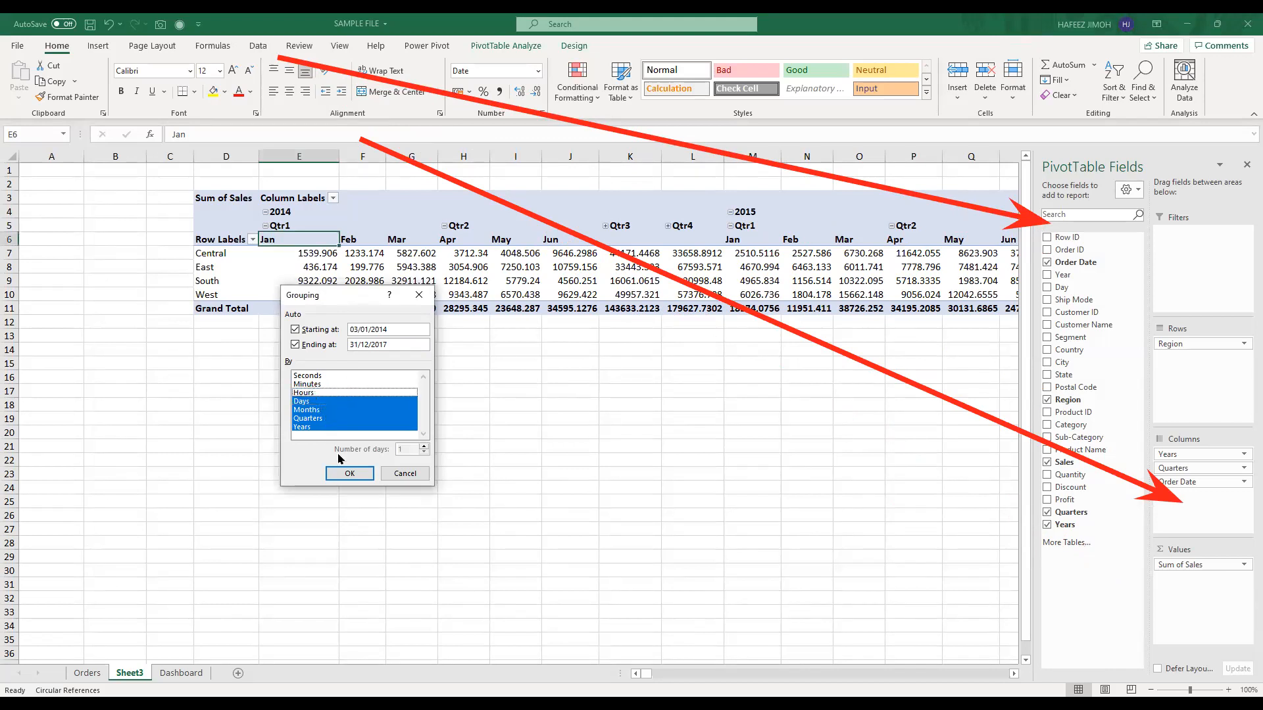
{"action": "left_click", "coordinate": [363, 474]}
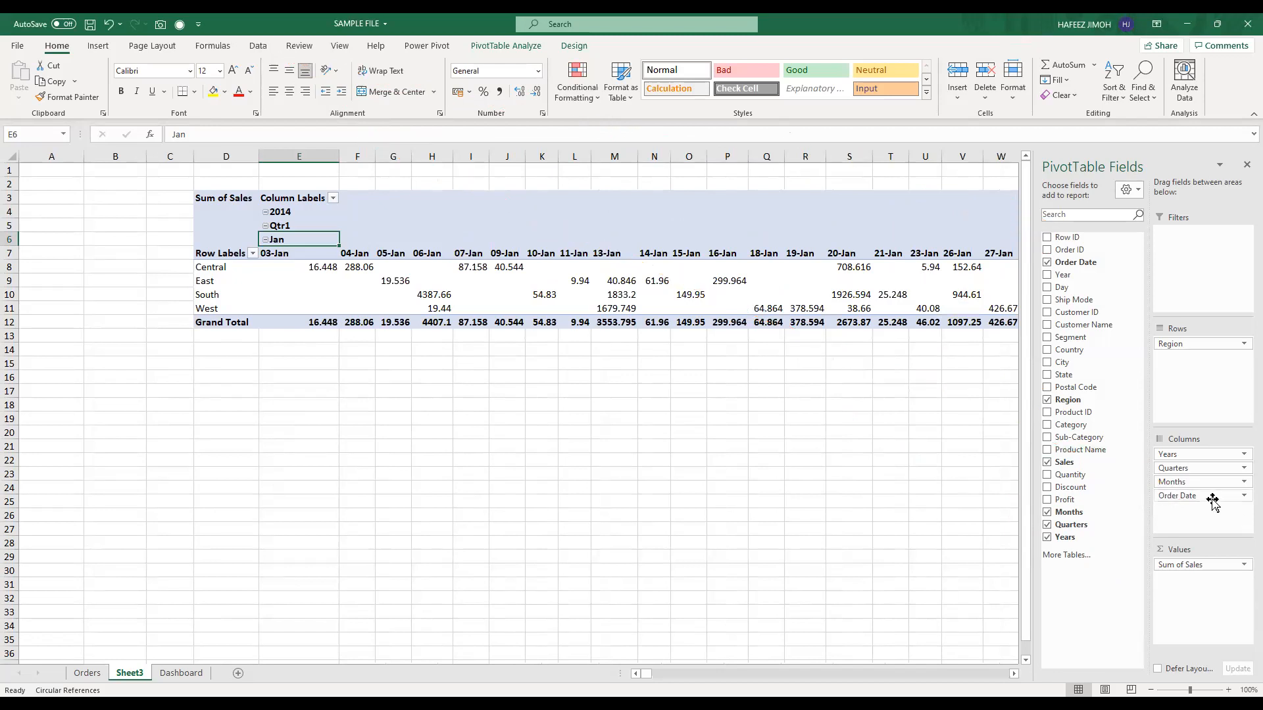
{"action": "left_click_drag", "start_coordinate": [1213, 503], "coordinate": [906, 469]}
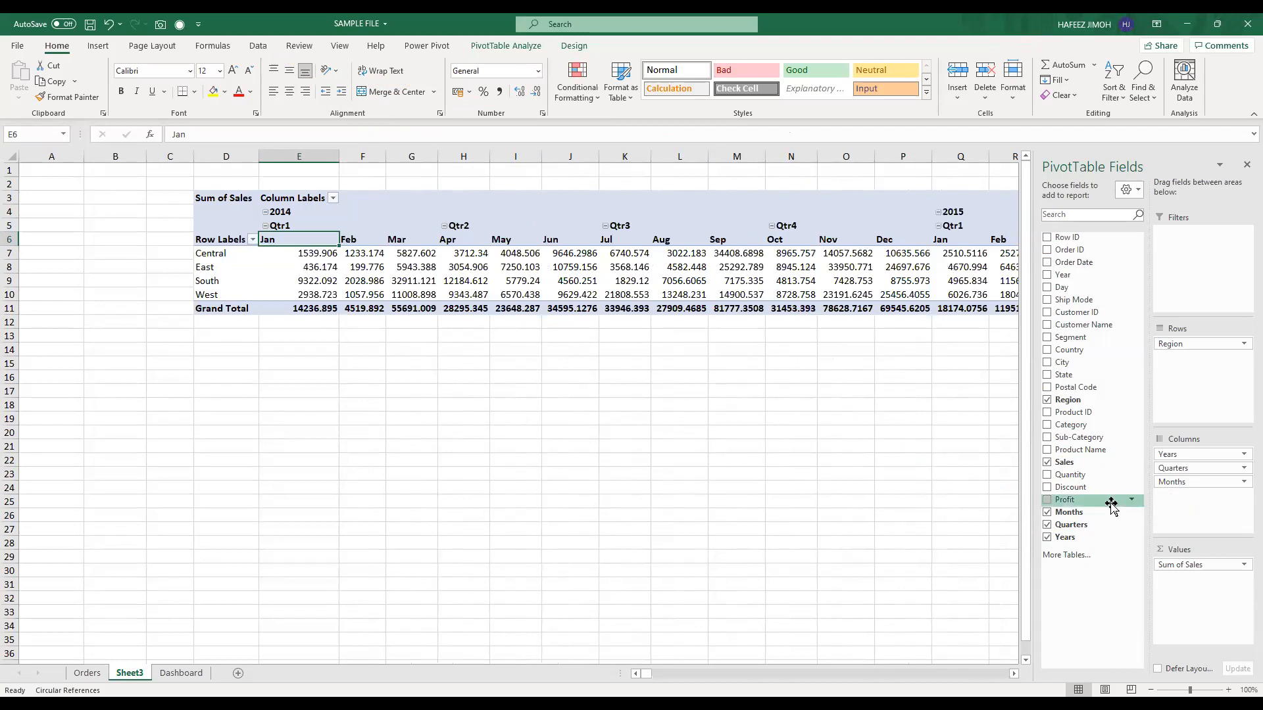
Step: Add a slicer for the Months field and place it in the empty columns A and B beside the pivot table
{"action": "right_click", "coordinate": [1078, 513]}
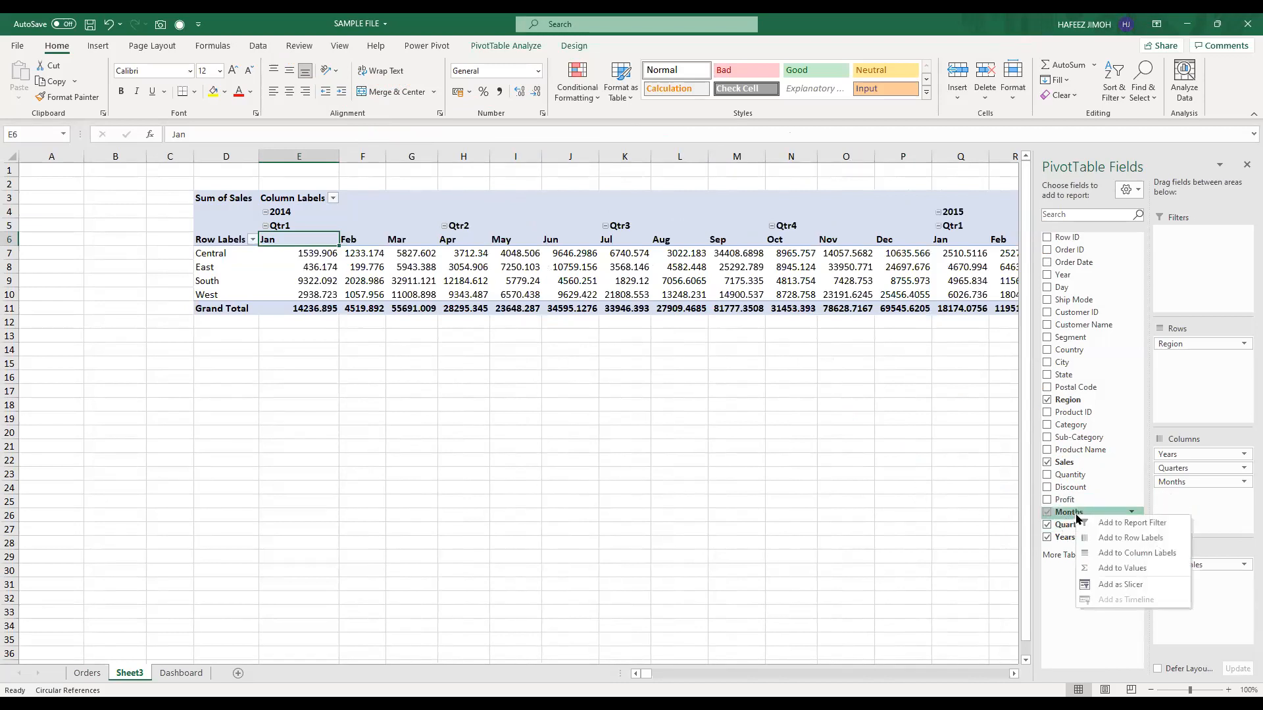
{"action": "left_click", "coordinate": [1121, 584]}
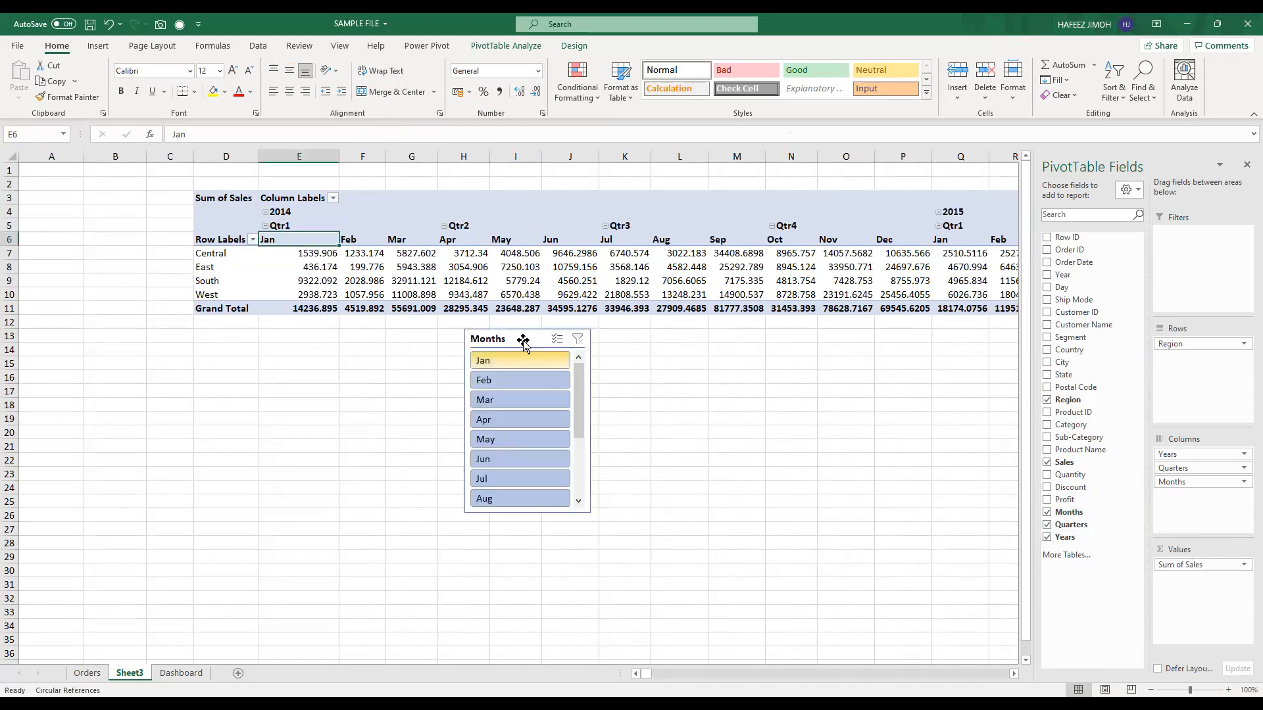
{"action": "left_click_drag", "start_coordinate": [355, 254], "coordinate": [93, 189]}
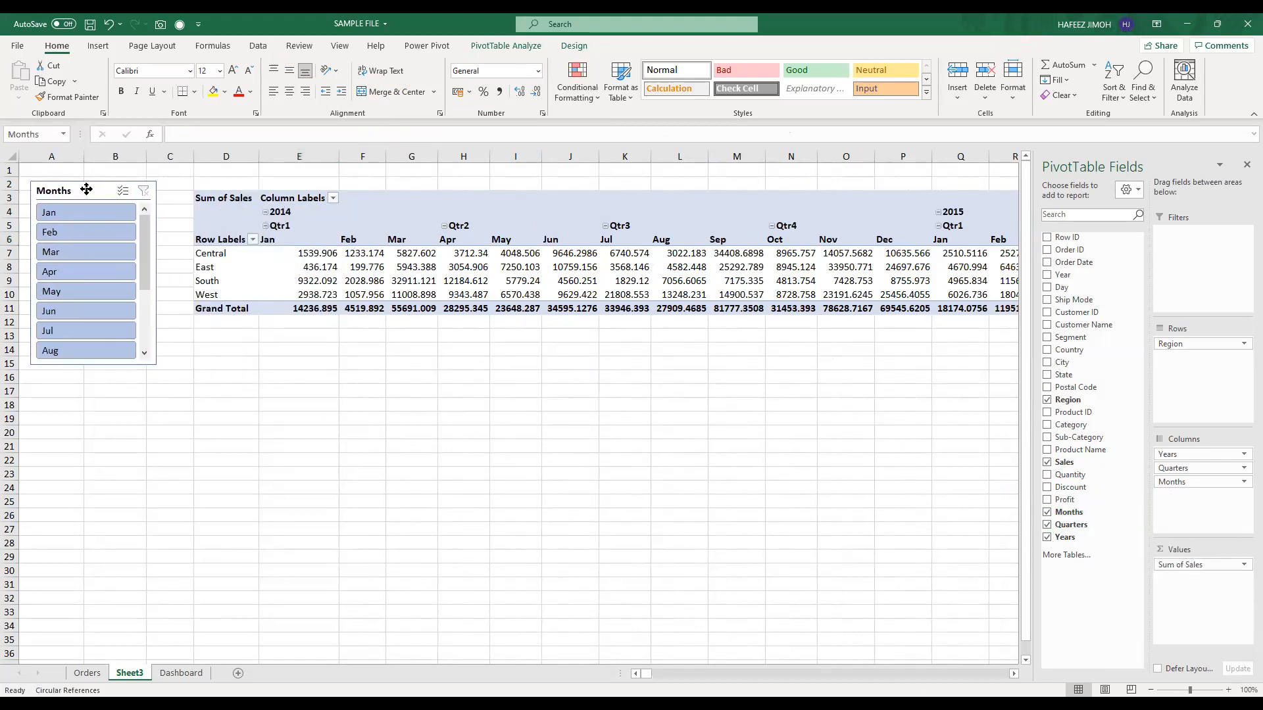
Step: Remove Months, Quarters and Years from the pivot table's columns, and add Profit and Discount as summed values
{"action": "left_click", "coordinate": [648, 265]}
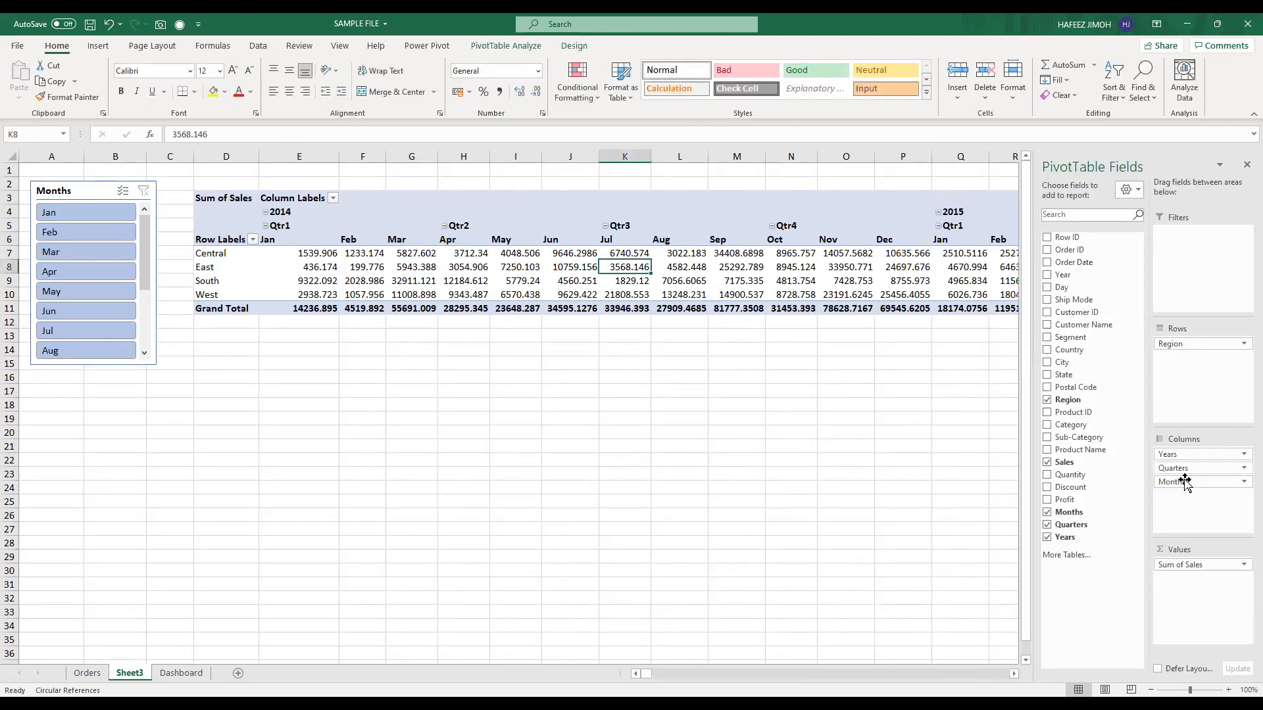
{"action": "left_click_drag", "start_coordinate": [1186, 485], "coordinate": [816, 456]}
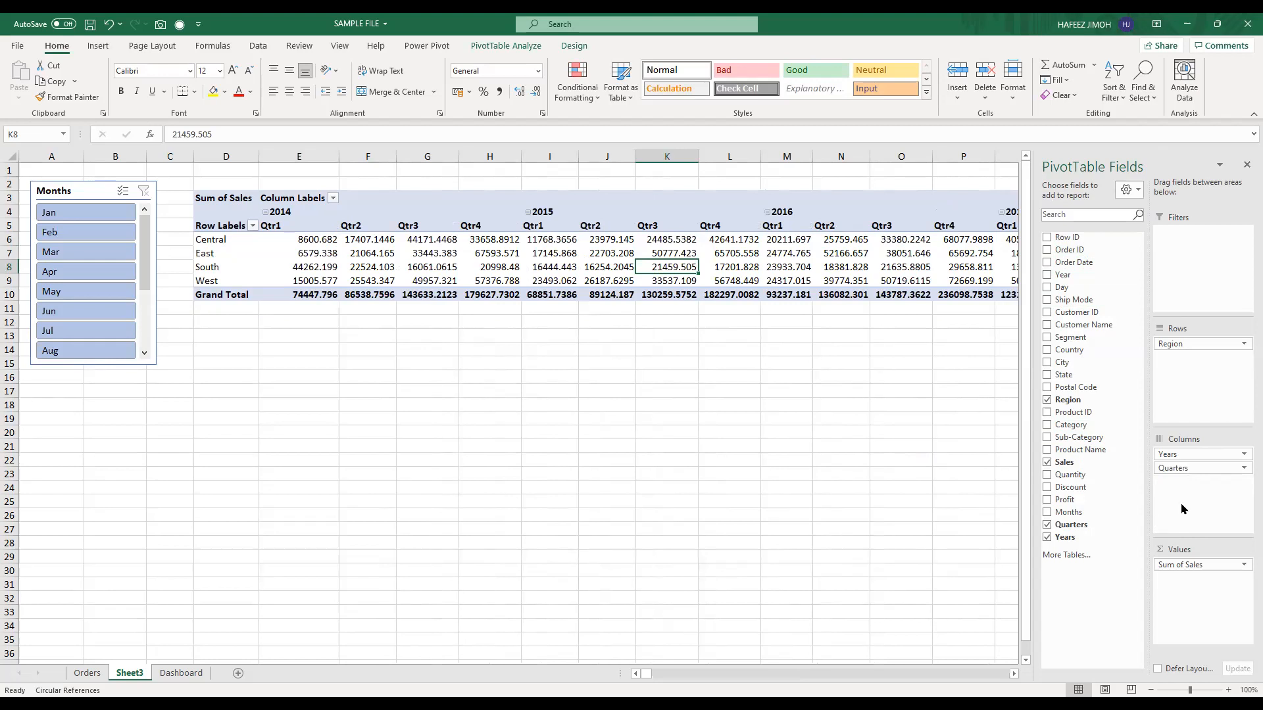
{"action": "left_click_drag", "start_coordinate": [1194, 469], "coordinate": [740, 474]}
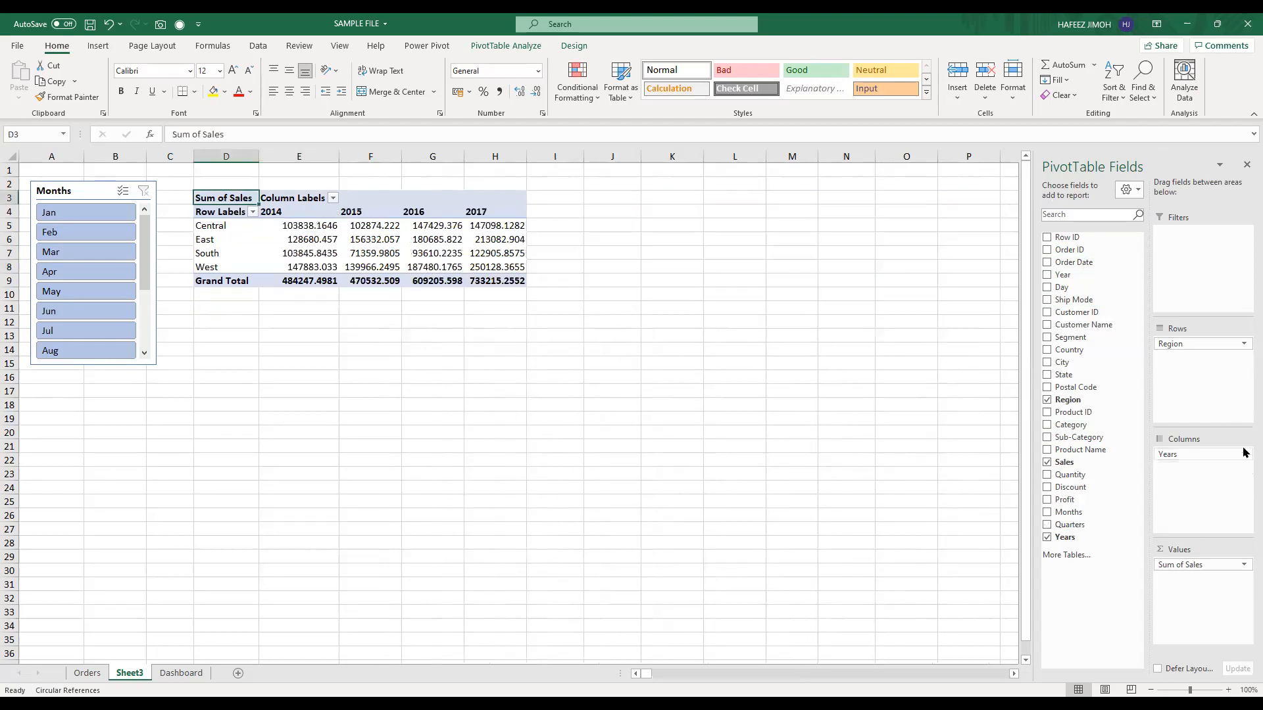
{"action": "left_click_drag", "start_coordinate": [1196, 453], "coordinate": [872, 463]}
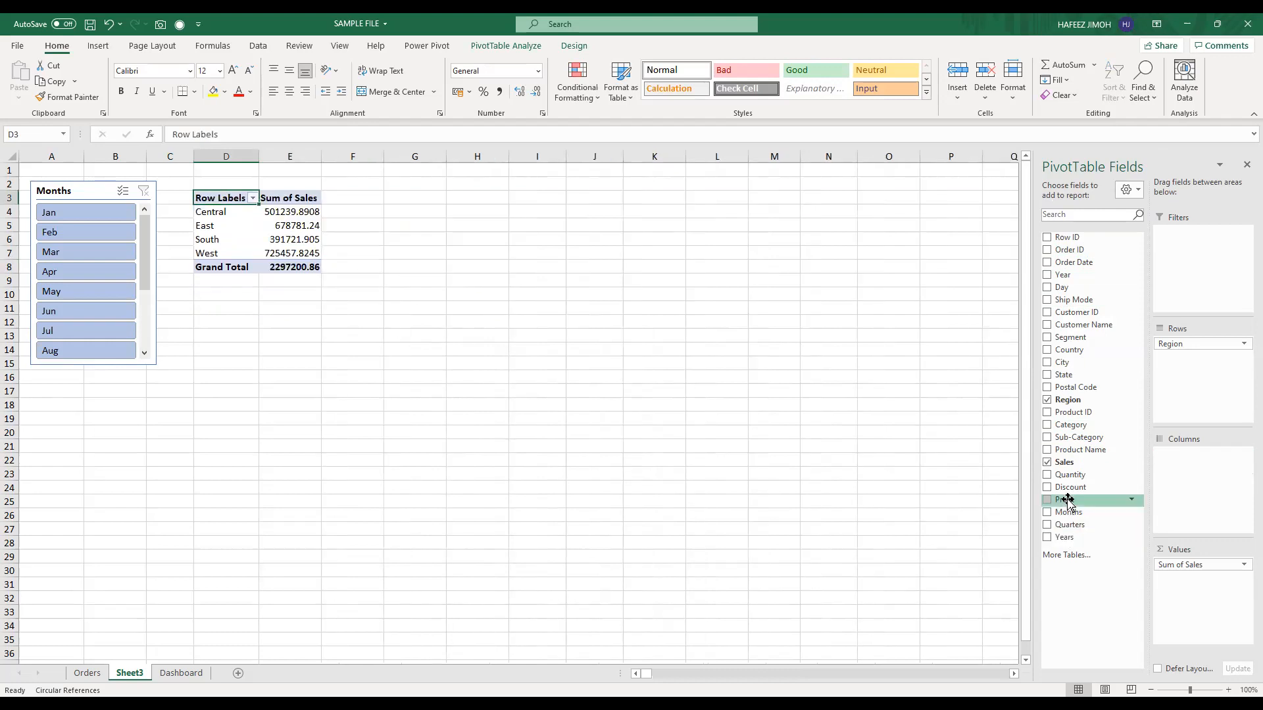
{"action": "left_click_drag", "start_coordinate": [1067, 503], "coordinate": [1194, 577]}
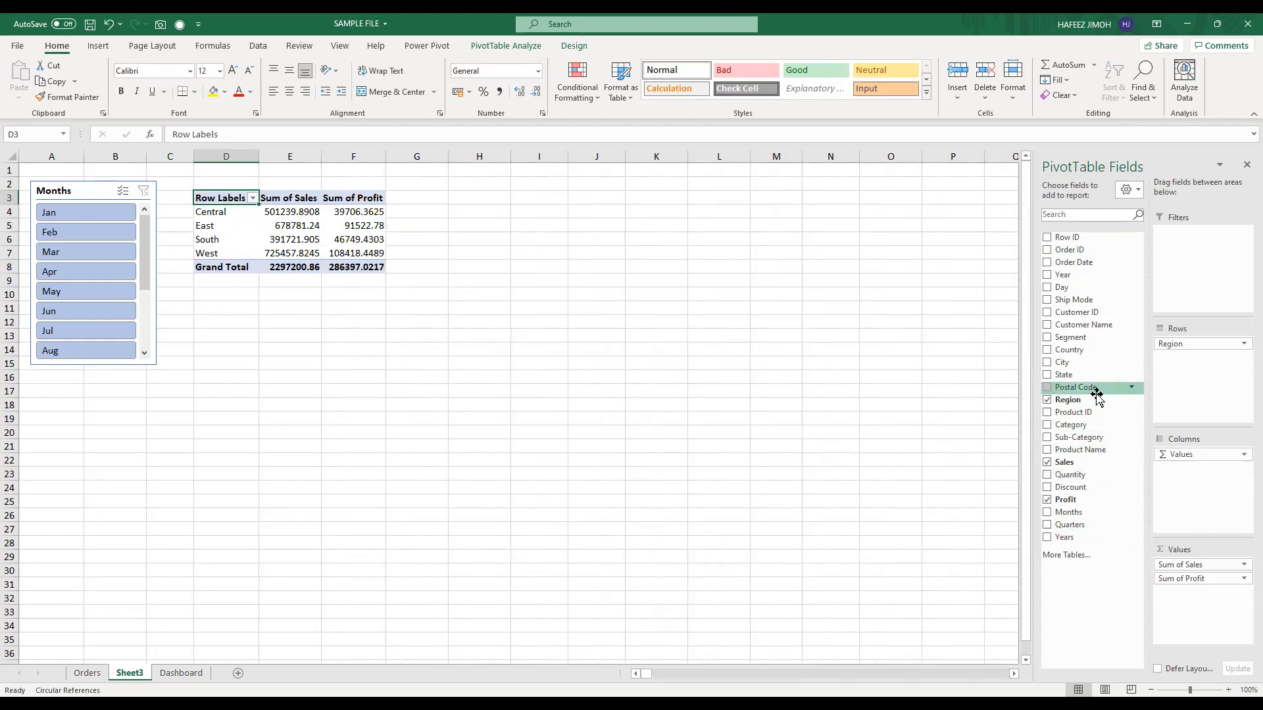
{"action": "left_click_drag", "start_coordinate": [1108, 488], "coordinate": [1196, 629]}
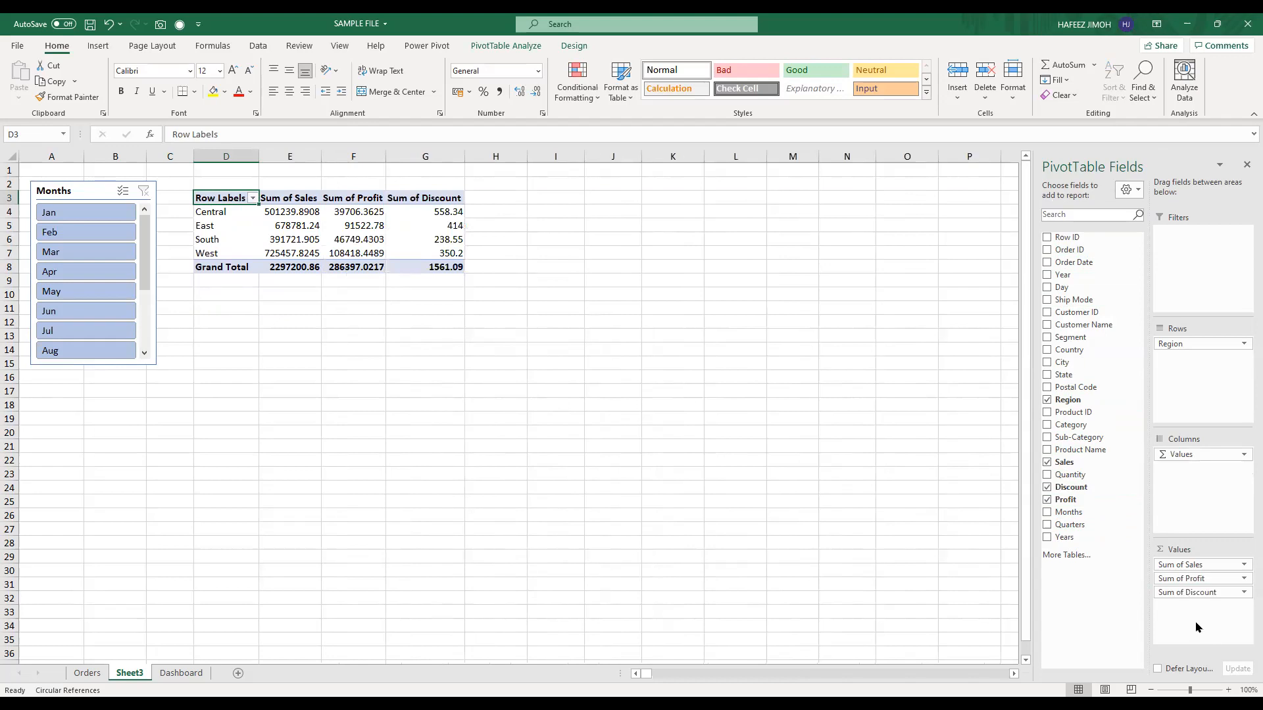
Step: Copy the whole pivot table and paste the duplicate below it at cell D12
{"action": "left_click", "coordinate": [305, 364]}
{"action": "left_click_drag", "start_coordinate": [218, 198], "coordinate": [412, 266]}
{"action": "key", "text": "ctrl+c"}
{"action": "left_click", "coordinate": [237, 322]}
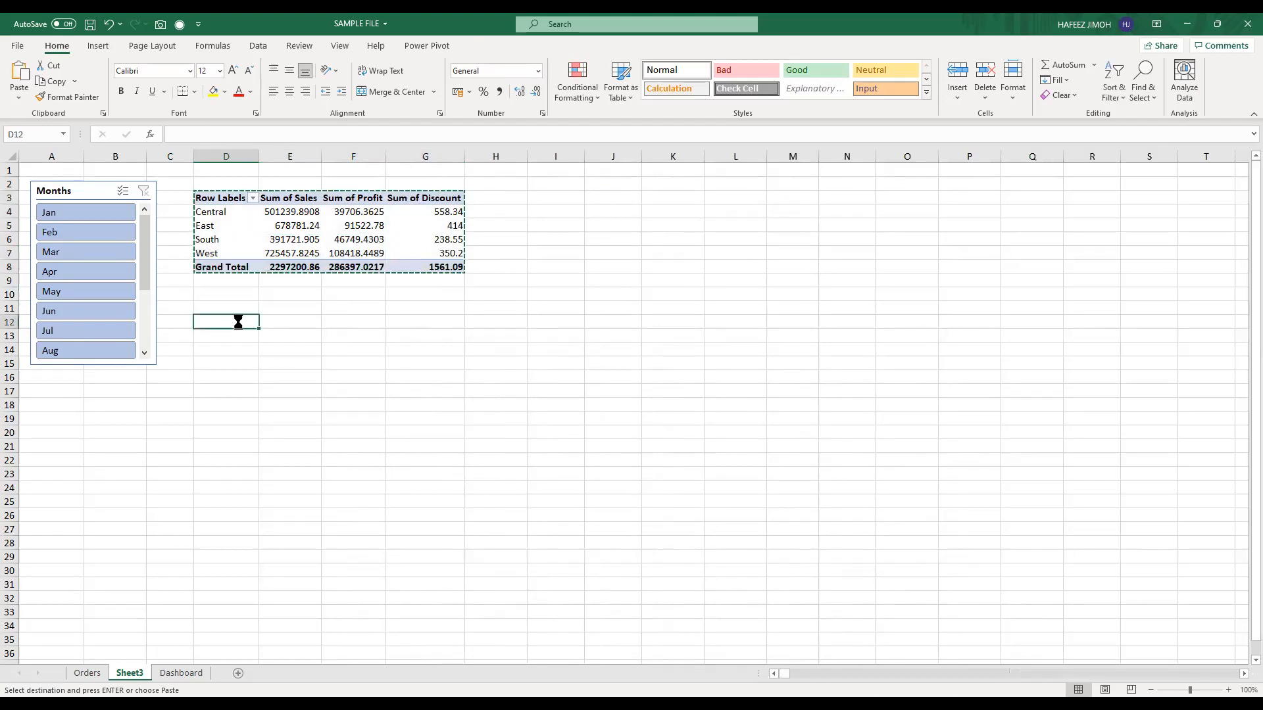
{"action": "key", "text": "ctrl+v"}
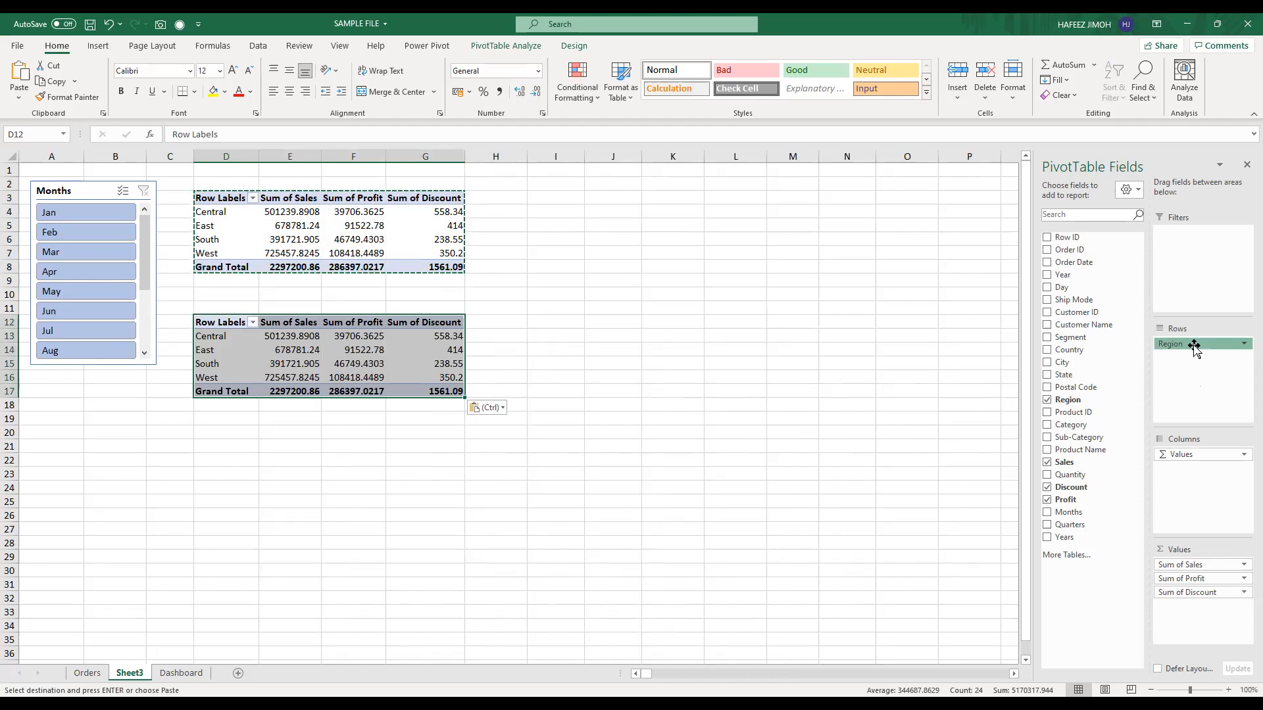
Step: Strip all value fields from the copied pivot table and put Months in its columns, keeping Region as rows
{"action": "left_click", "coordinate": [1244, 345]}
{"action": "left_click", "coordinate": [1193, 545]}
{"action": "left_click_drag", "start_coordinate": [1193, 454], "coordinate": [932, 467]}
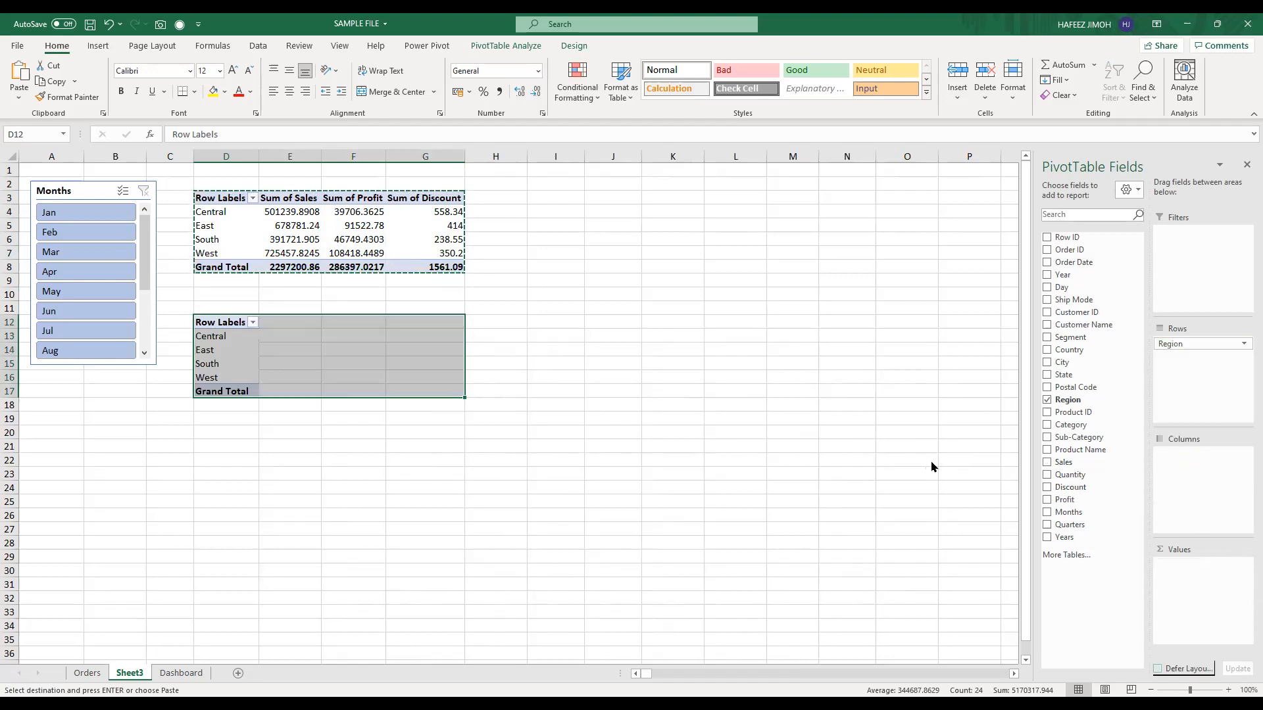
{"action": "left_click_drag", "start_coordinate": [1090, 512], "coordinate": [1190, 463]}
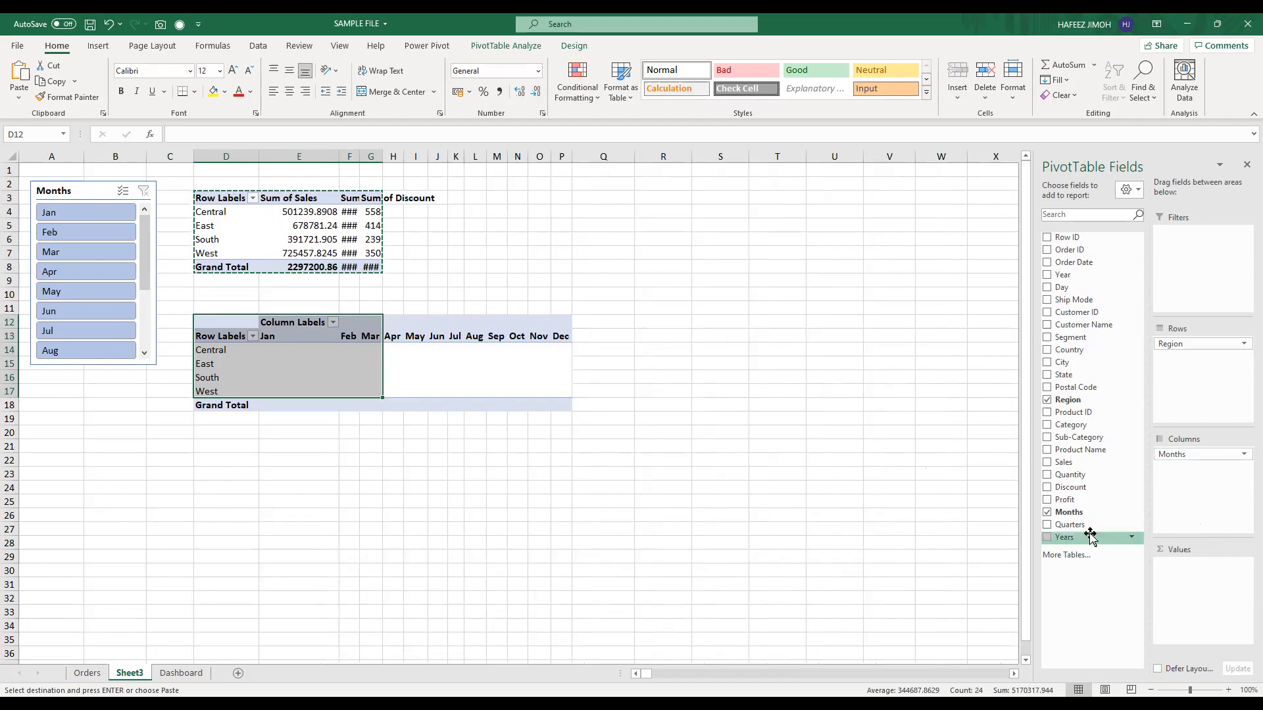
{"action": "left_click_drag", "start_coordinate": [1083, 464], "coordinate": [1198, 578]}
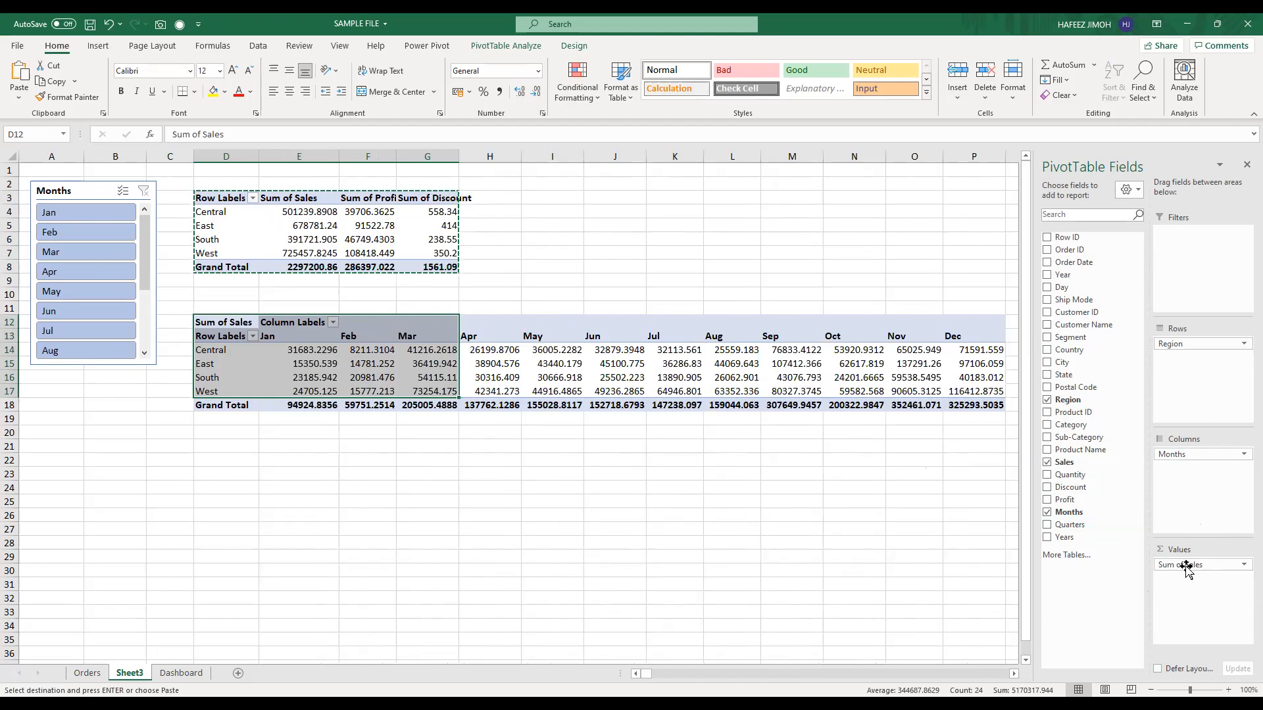
{"action": "left_click_drag", "start_coordinate": [1187, 570], "coordinate": [782, 556]}
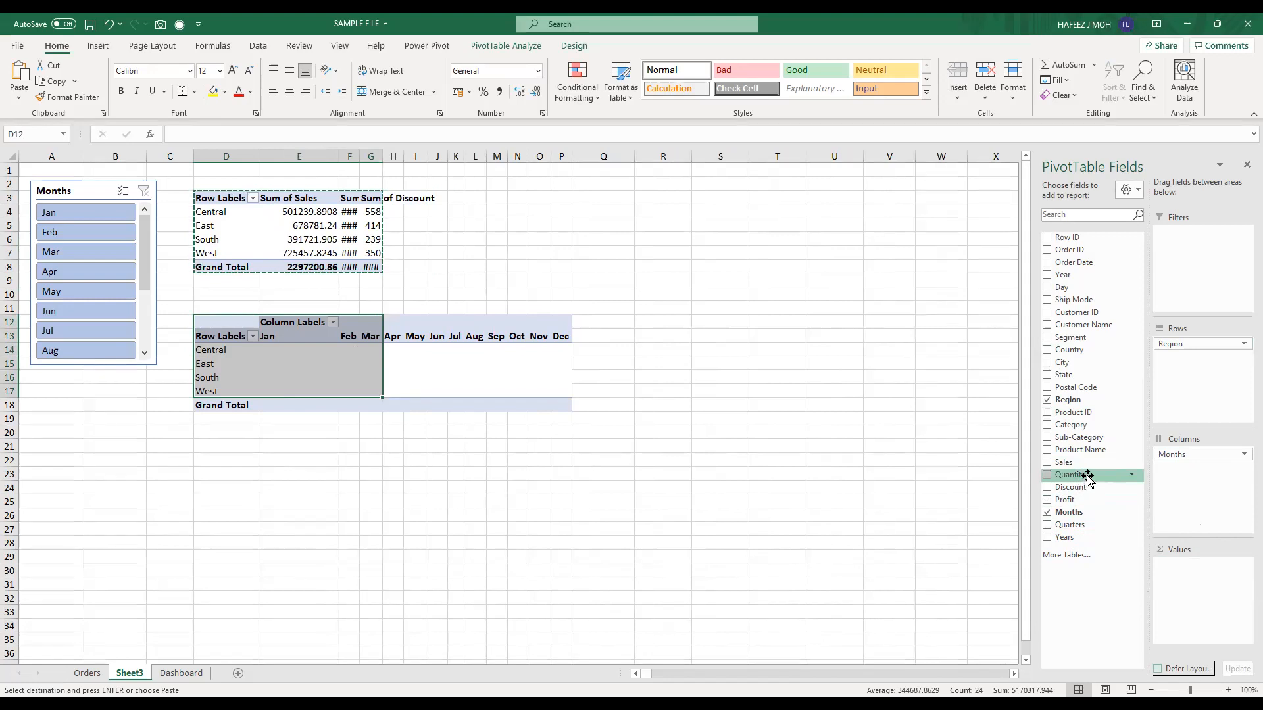
Step: Look over the source columns on the Orders sheet, comparing them with the pivot tables on Sheet3
{"action": "left_click", "coordinate": [88, 673]}
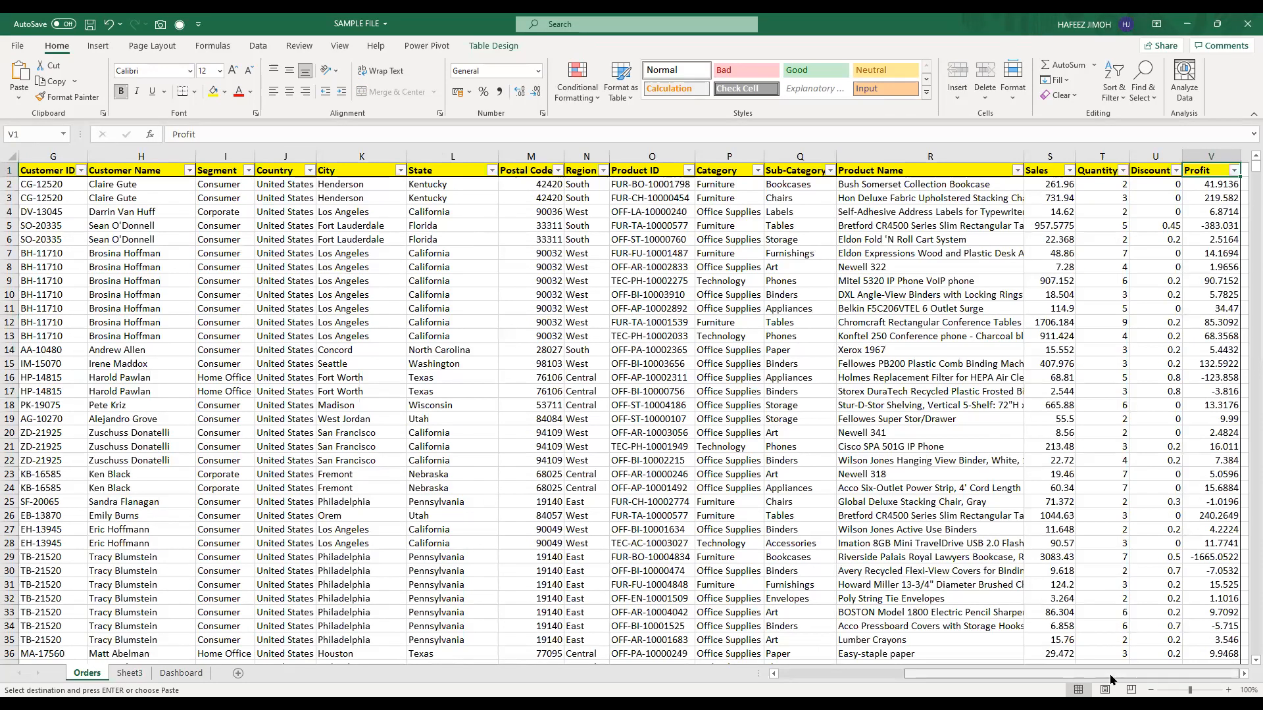
{"action": "scroll", "coordinate": [1016, 187], "scroll_direction": "left", "scroll_amount": 3}
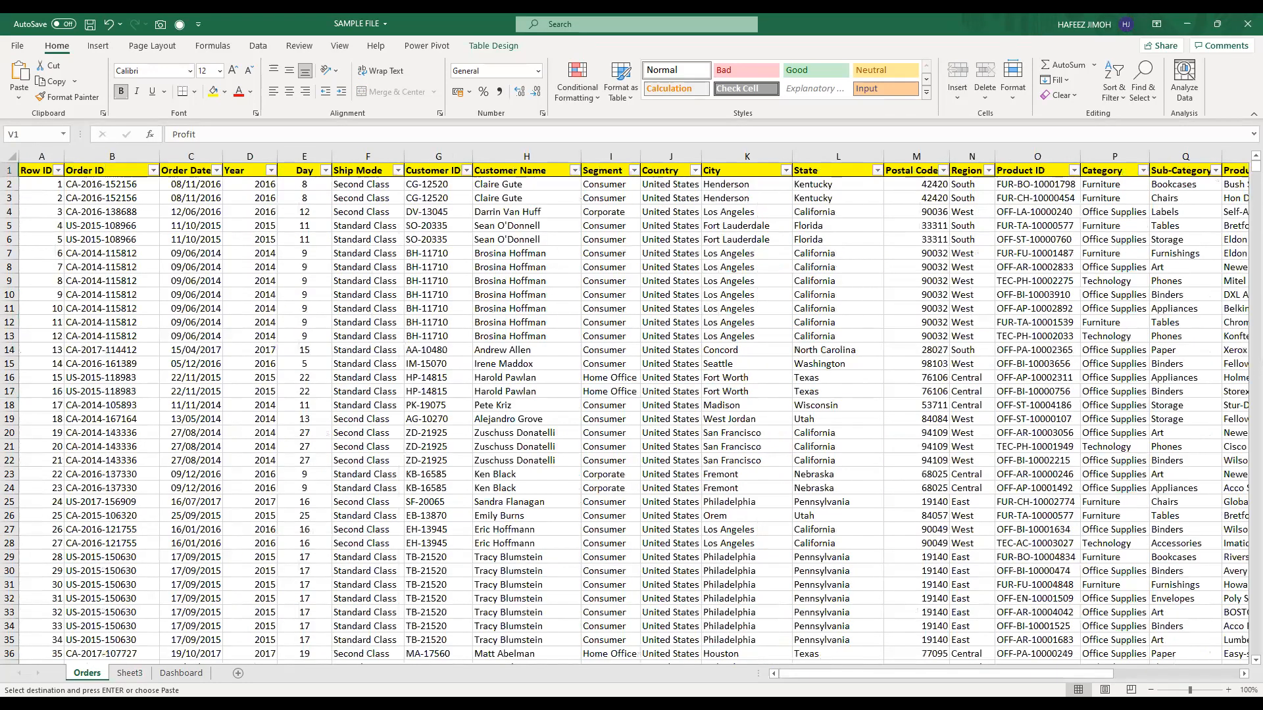
{"action": "left_click", "coordinate": [129, 675]}
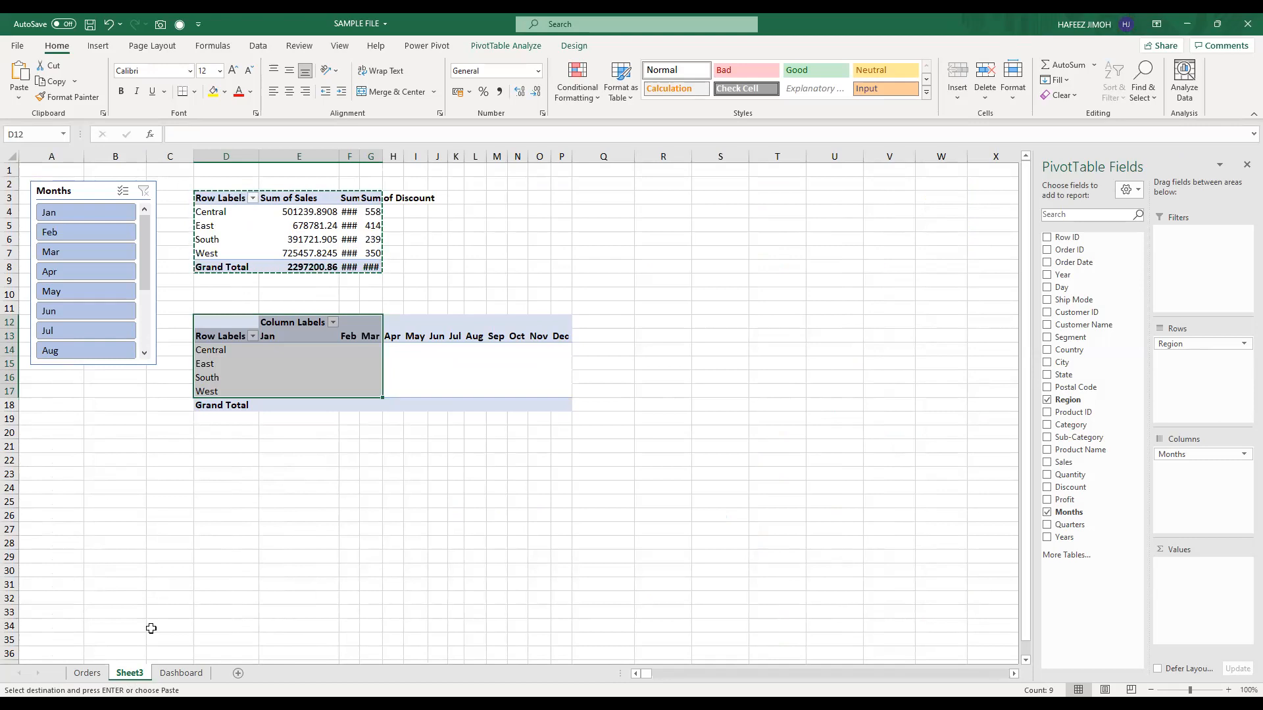
{"action": "left_click", "coordinate": [88, 673]}
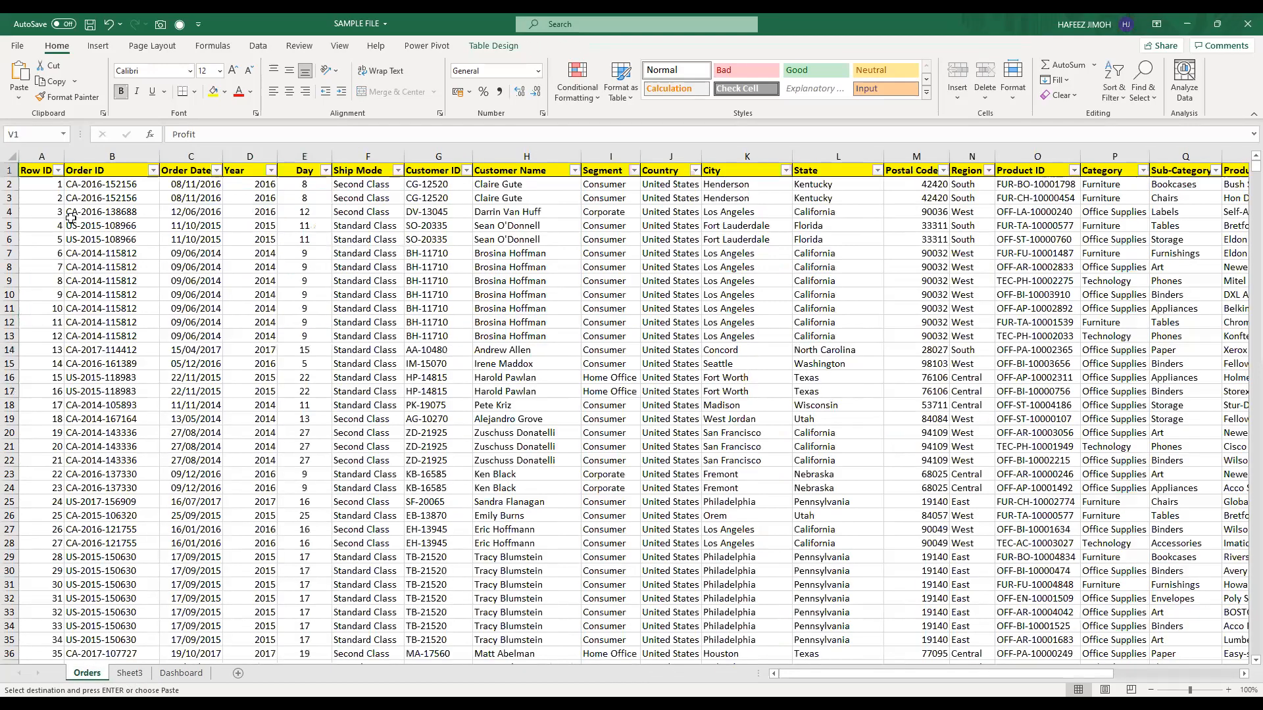
Step: Rename Sheet3, which holds the pivot tables, as Pivot Table
{"action": "left_click", "coordinate": [129, 675]}
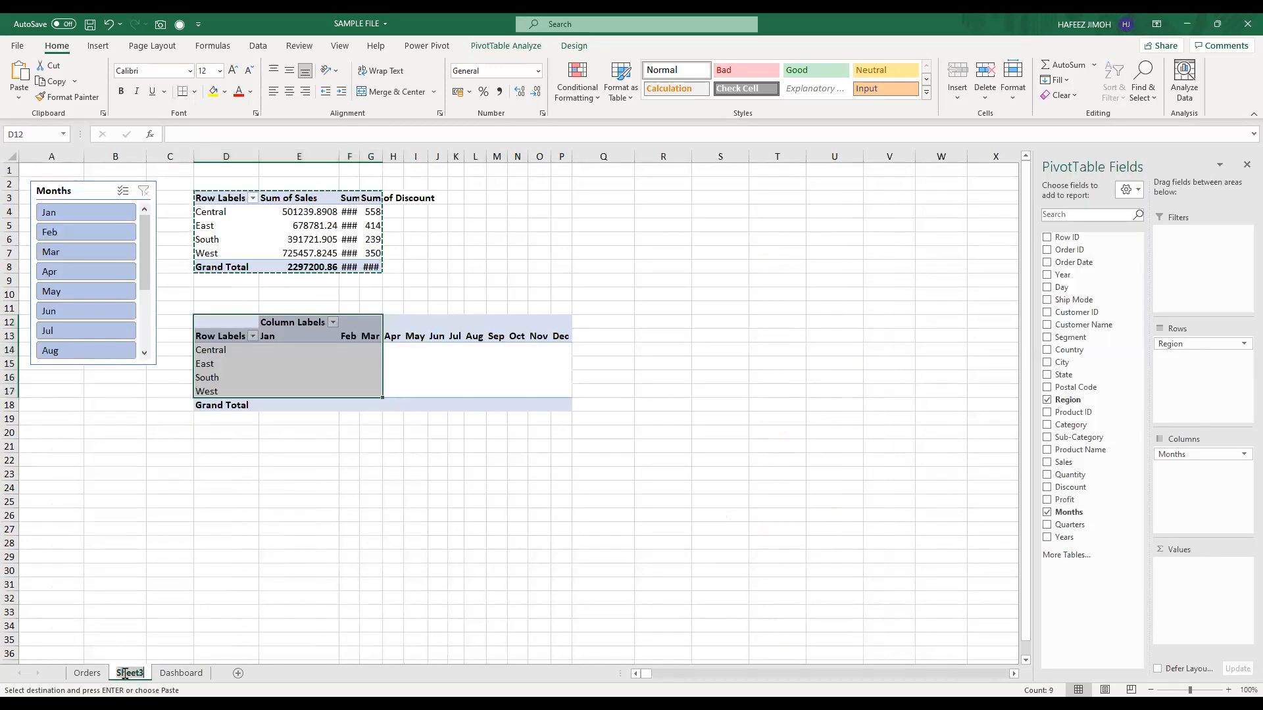
{"action": "type", "text": "Pivot Table"}
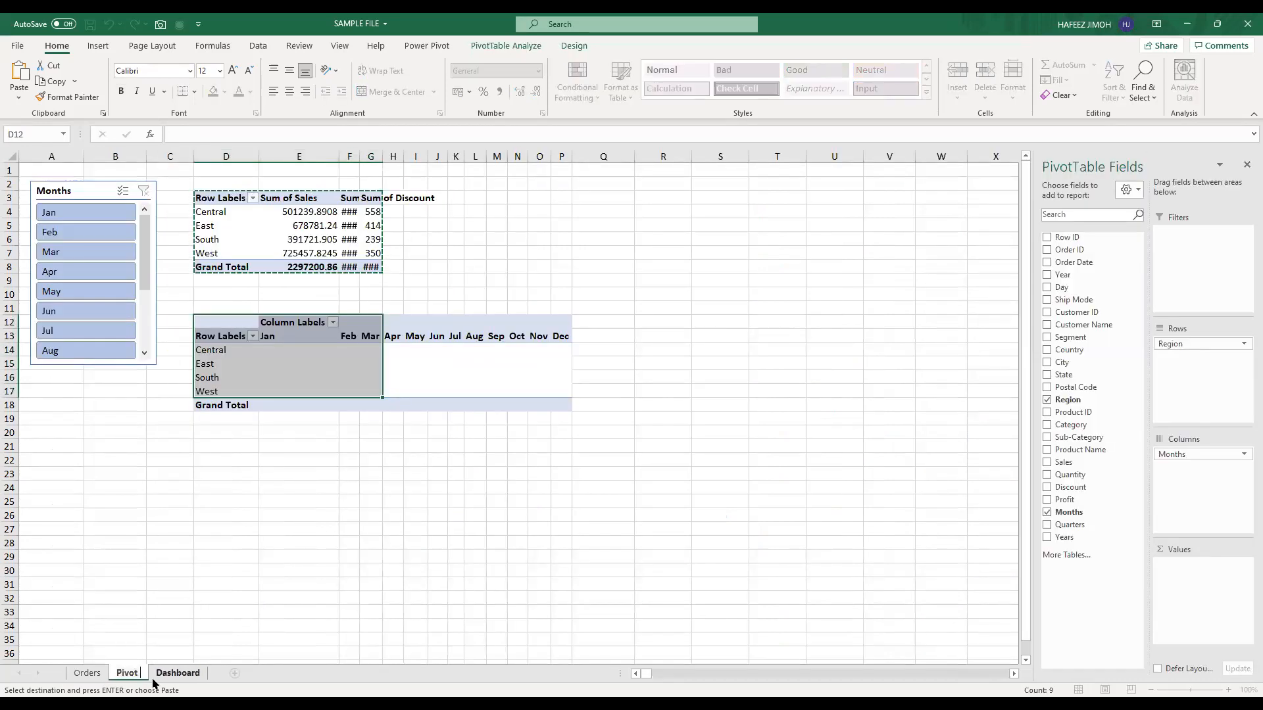
{"action": "key", "text": "Return"}
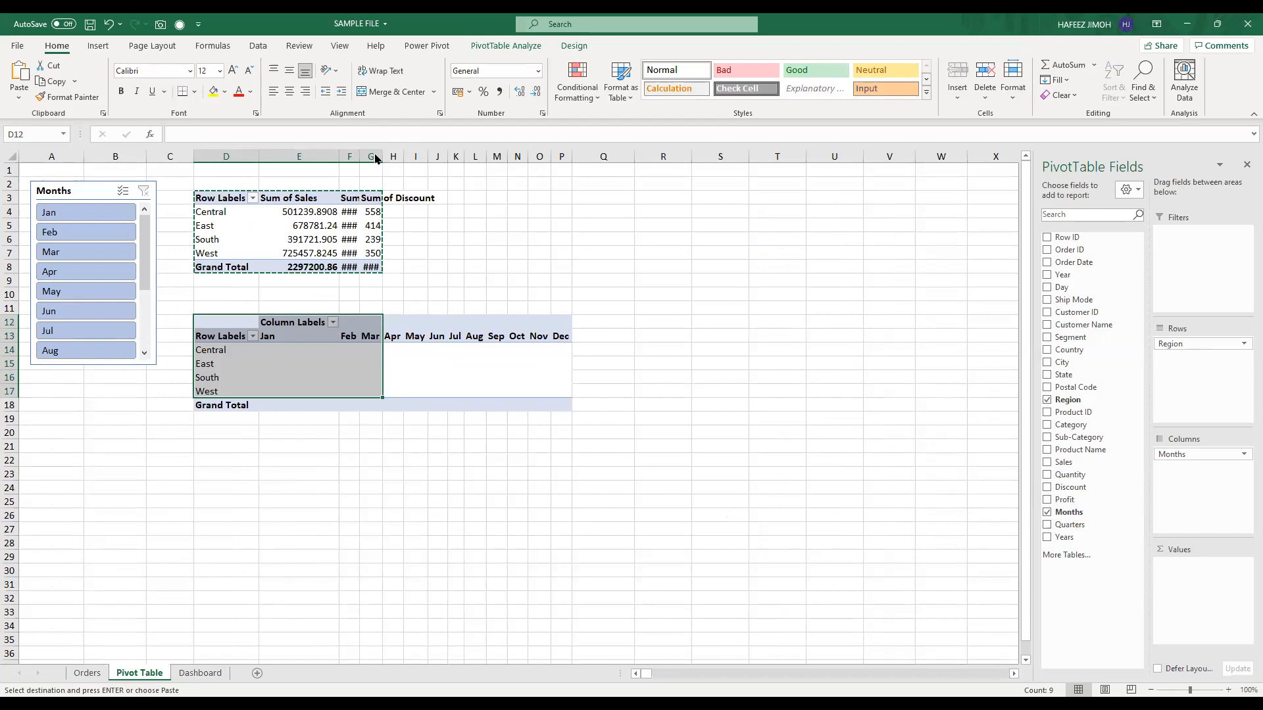
Step: Fit the widths of columns F and G to the Sum of Profit and Sum of Discount contents
{"action": "left_click", "coordinate": [376, 159]}
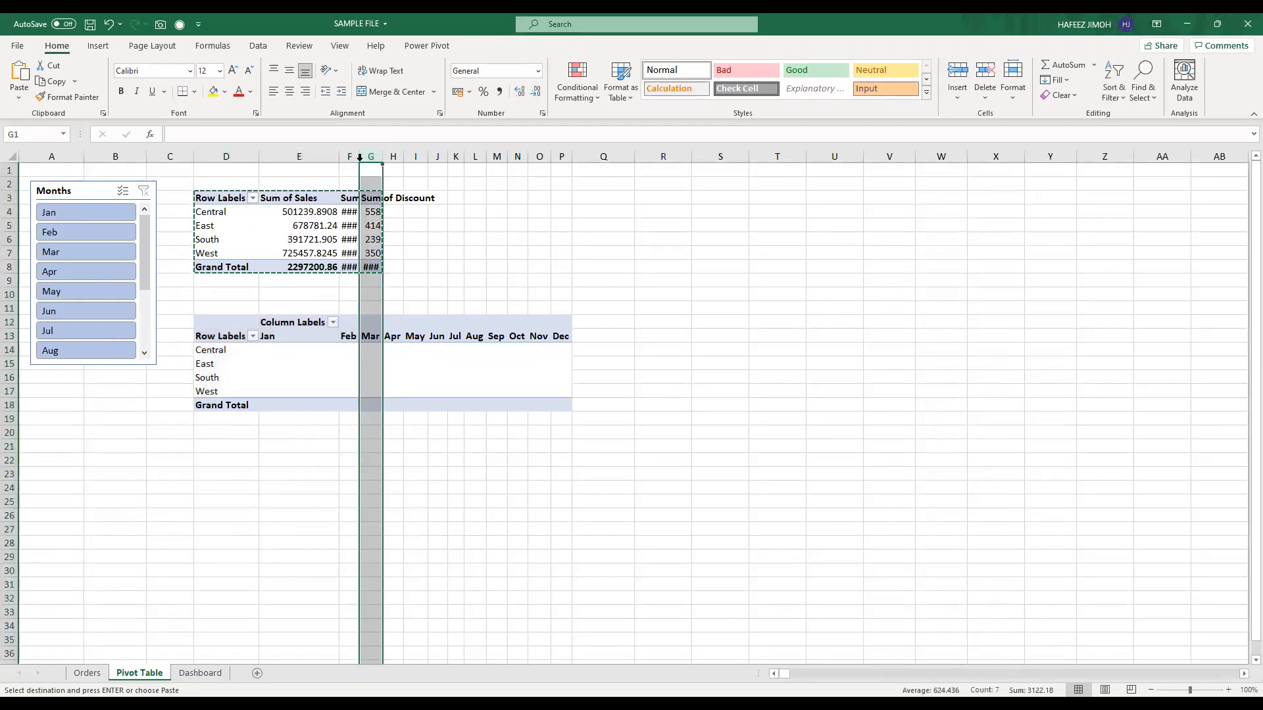
{"action": "double_click", "coordinate": [359, 158]}
{"action": "double_click", "coordinate": [428, 158]}
{"action": "left_click", "coordinate": [650, 225]}
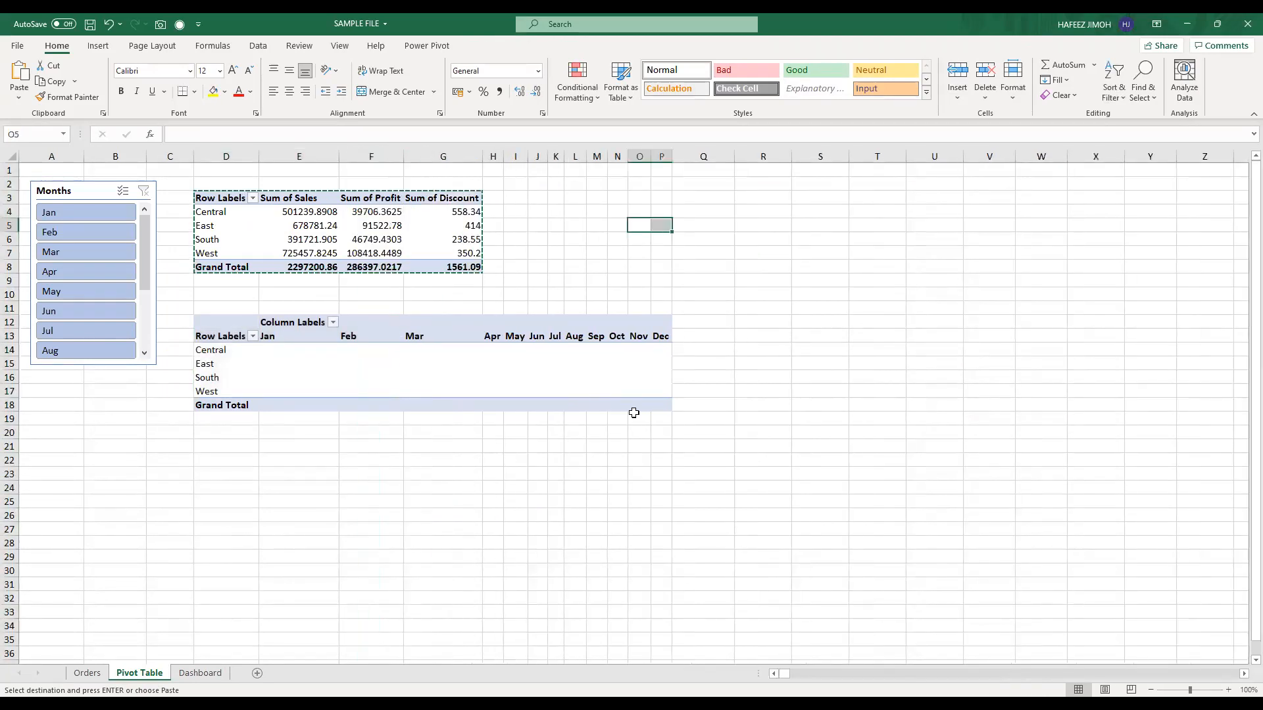
Step: Add Order ID to the lower pivot table's values and check the Order ID column on the Orders sheet
{"action": "left_click", "coordinate": [286, 367]}
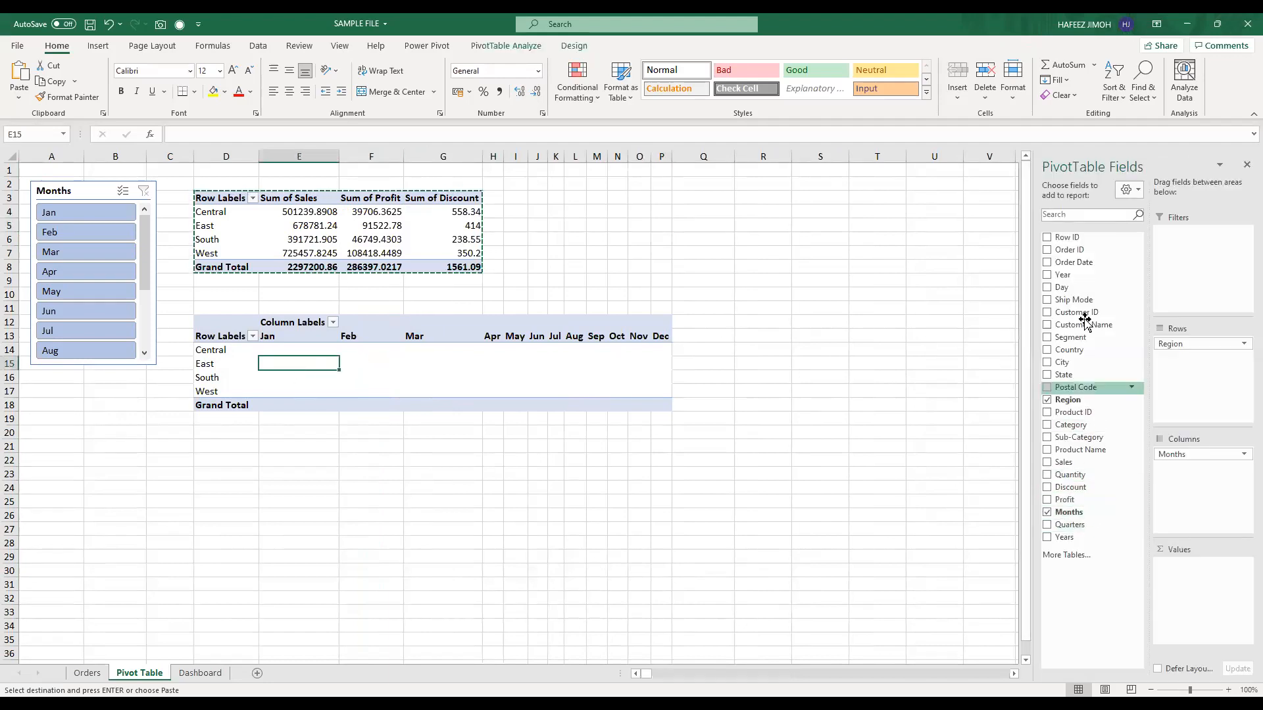
{"action": "left_click_drag", "start_coordinate": [1080, 250], "coordinate": [1188, 581]}
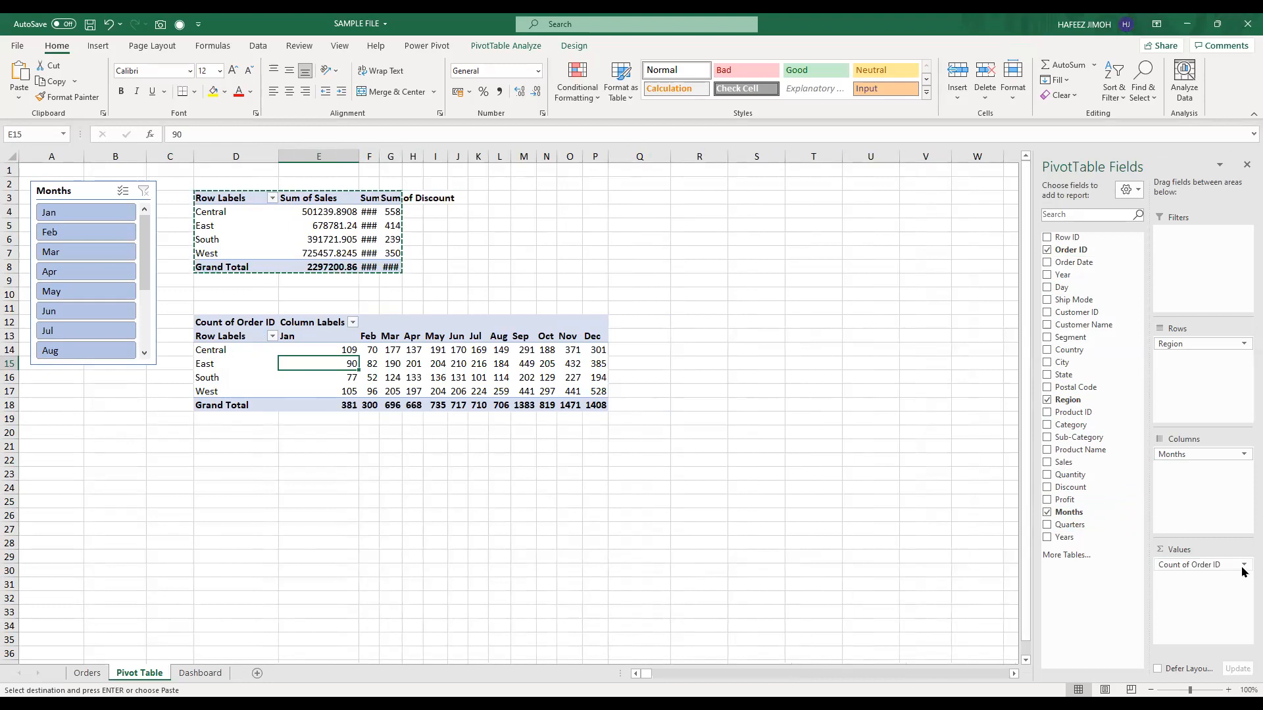
{"action": "left_click", "coordinate": [99, 673]}
{"action": "left_click_drag", "start_coordinate": [83, 189], "coordinate": [83, 681]}
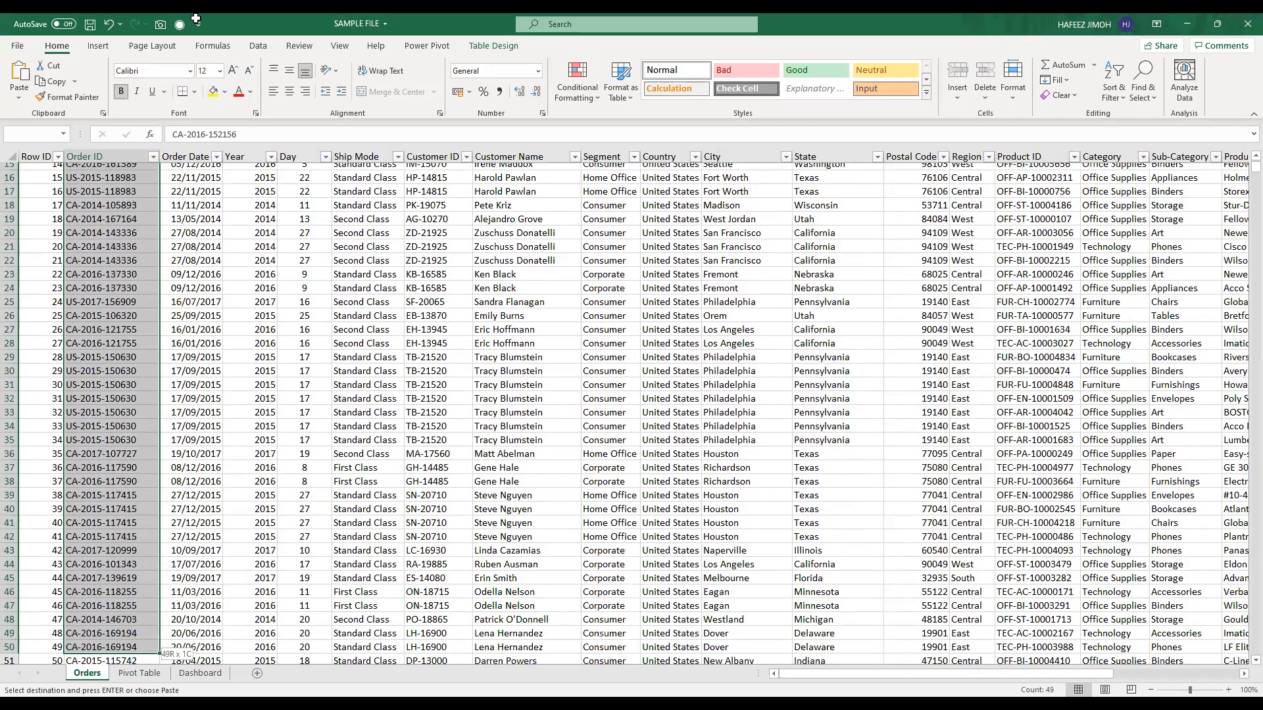
Step: Return to the Pivot Table sheet and remove Order ID from the lower pivot table's values
{"action": "left_click", "coordinate": [140, 674]}
{"action": "left_click", "coordinate": [1181, 567]}
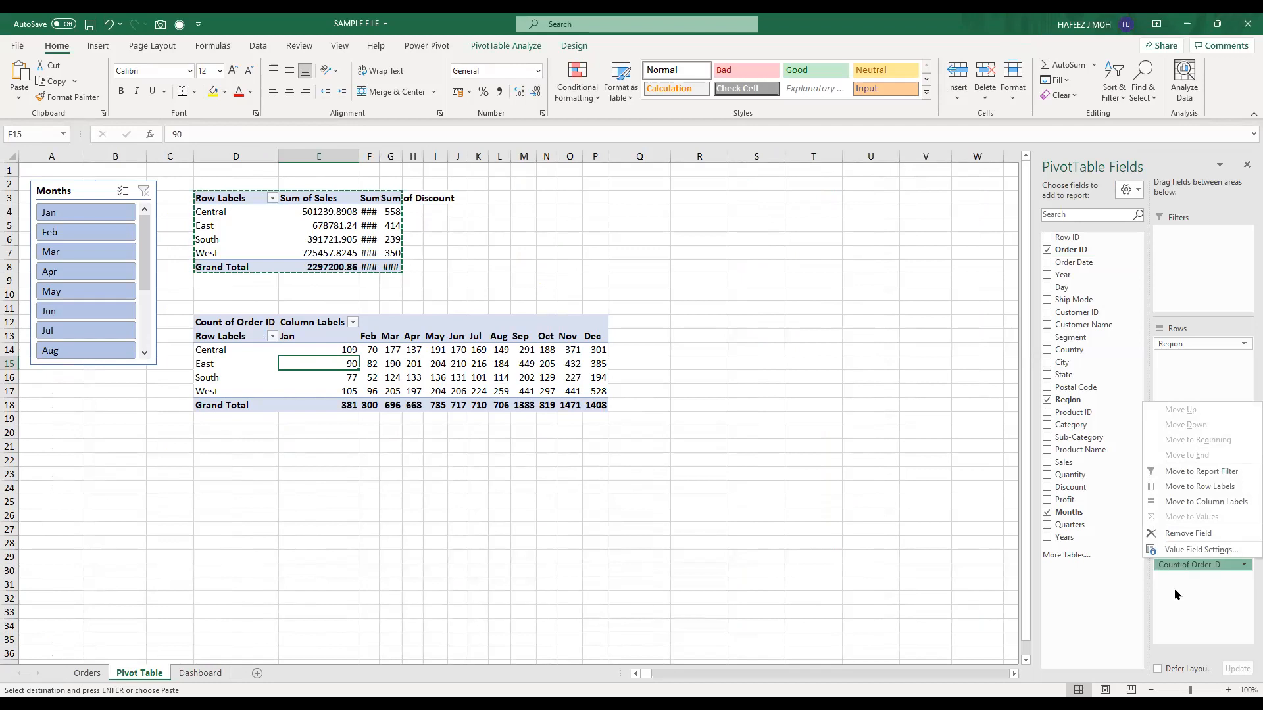
{"action": "left_click", "coordinate": [1144, 641]}
{"action": "left_click_drag", "start_coordinate": [1204, 565], "coordinate": [851, 511]}
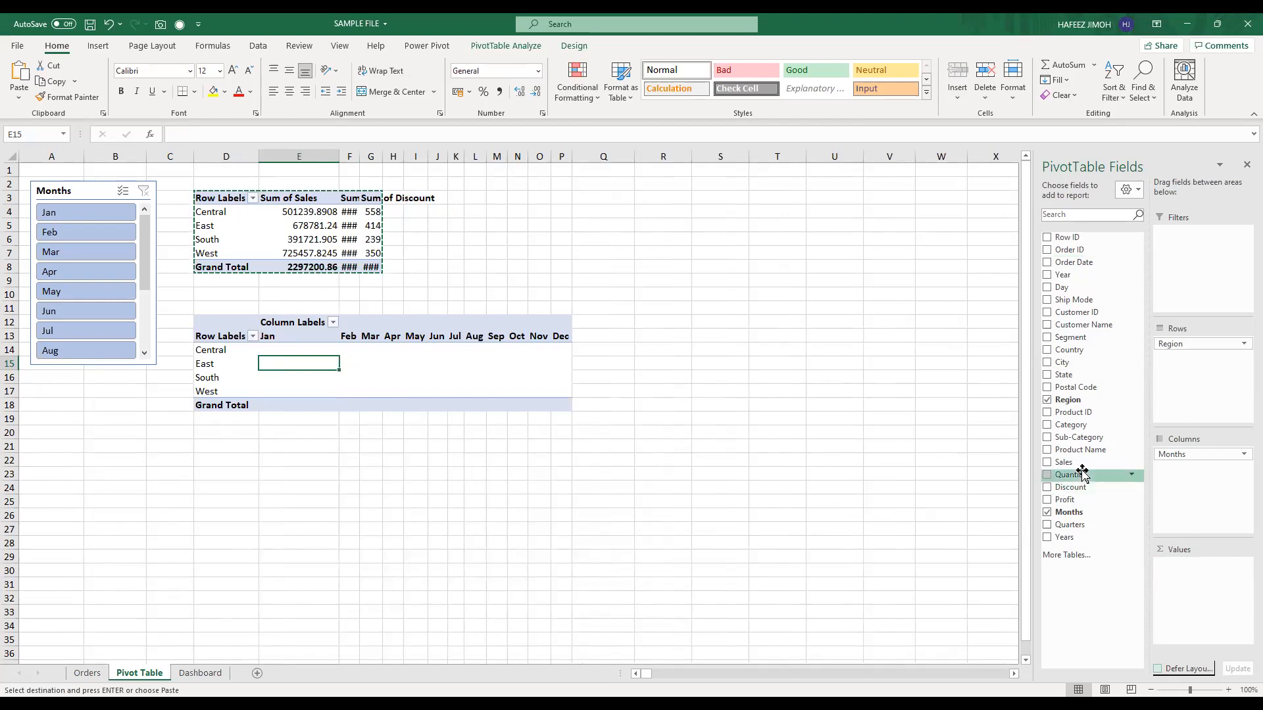
Step: Add Sales to the lower pivot table's values and summarize the field by Count
{"action": "left_click_drag", "start_coordinate": [1082, 467], "coordinate": [1194, 592]}
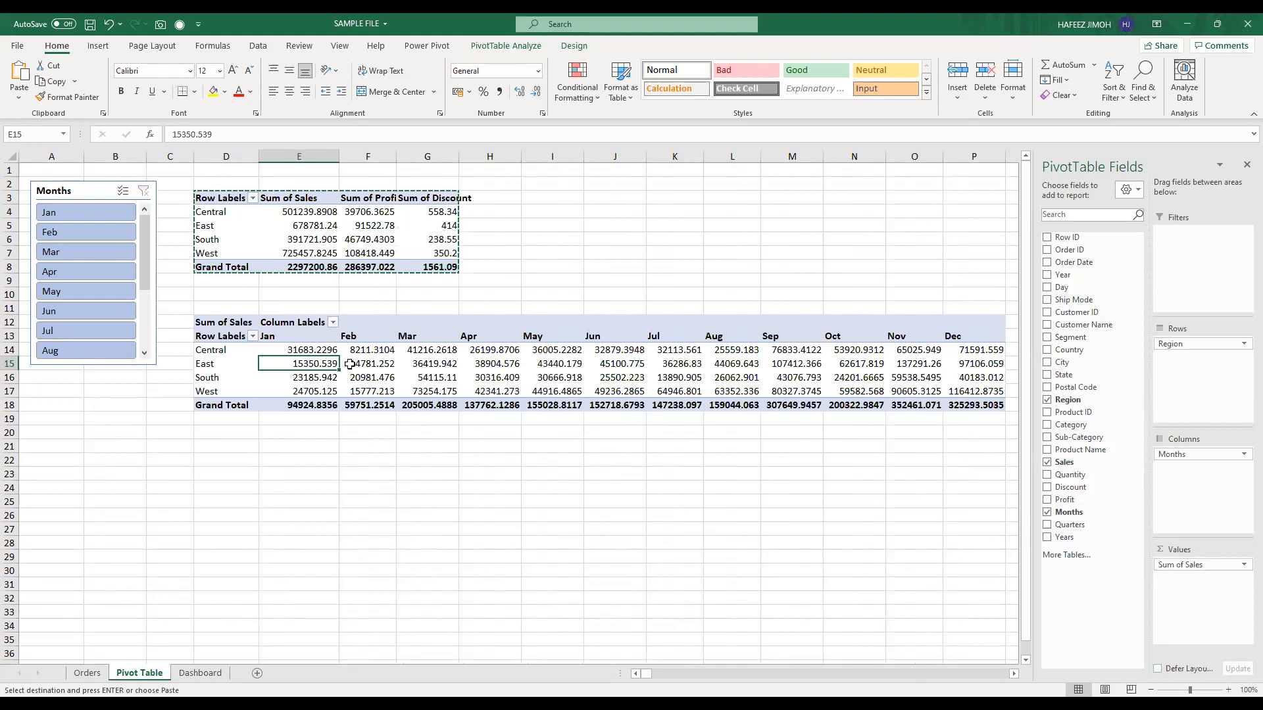
{"action": "double_click", "coordinate": [463, 152]}
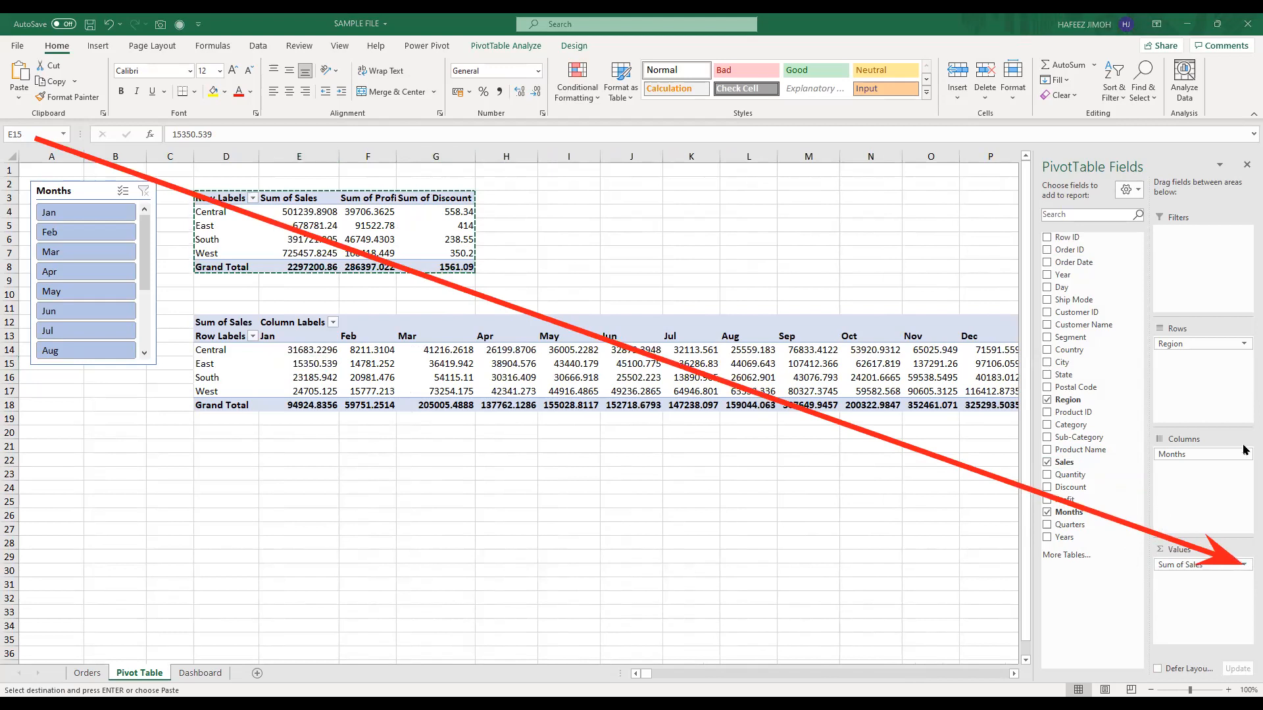
{"action": "left_click", "coordinate": [1244, 566]}
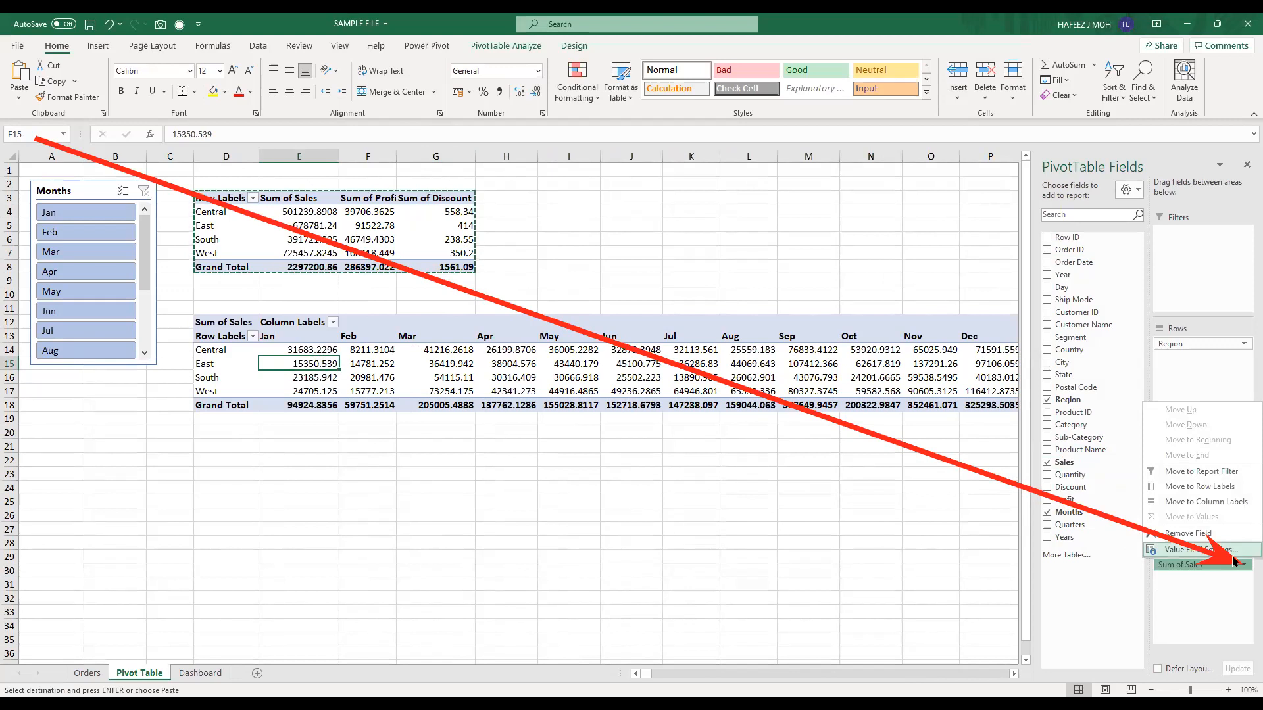
{"action": "left_click", "coordinate": [1234, 557]}
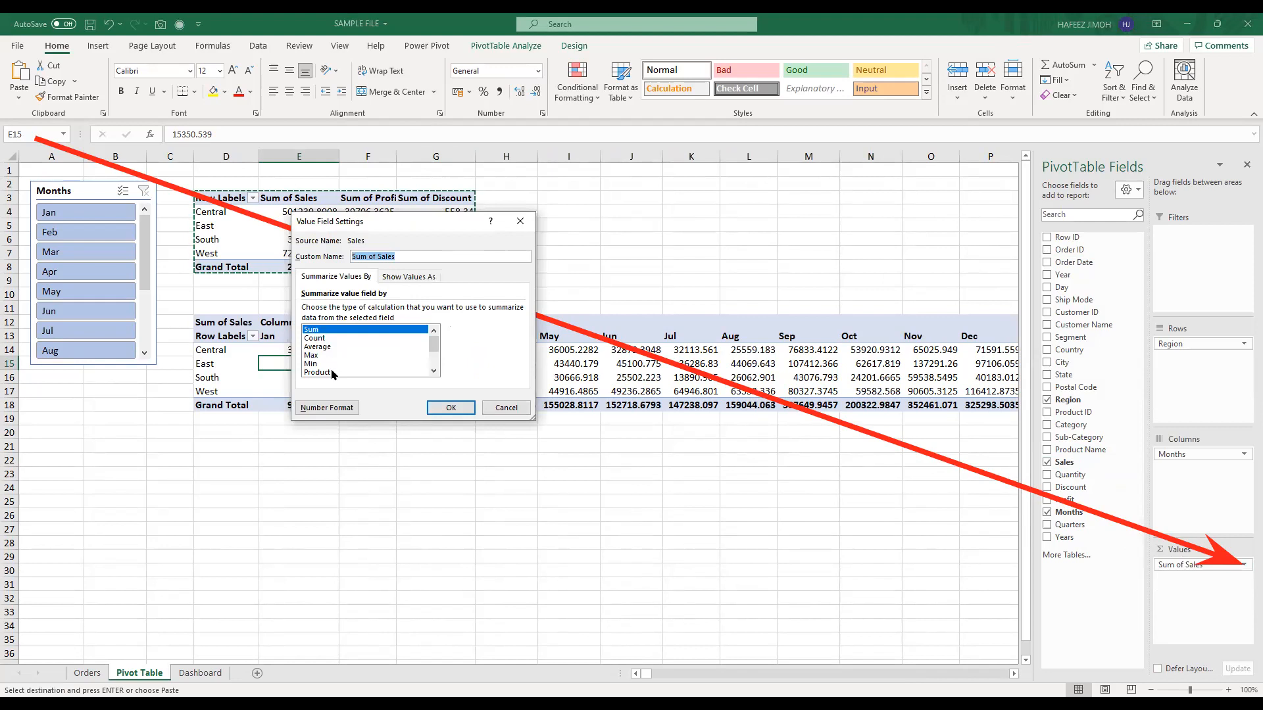
{"action": "left_click", "coordinate": [433, 371]}
{"action": "left_click", "coordinate": [433, 371]}
{"action": "left_click", "coordinate": [433, 371]}
{"action": "left_click", "coordinate": [432, 373]}
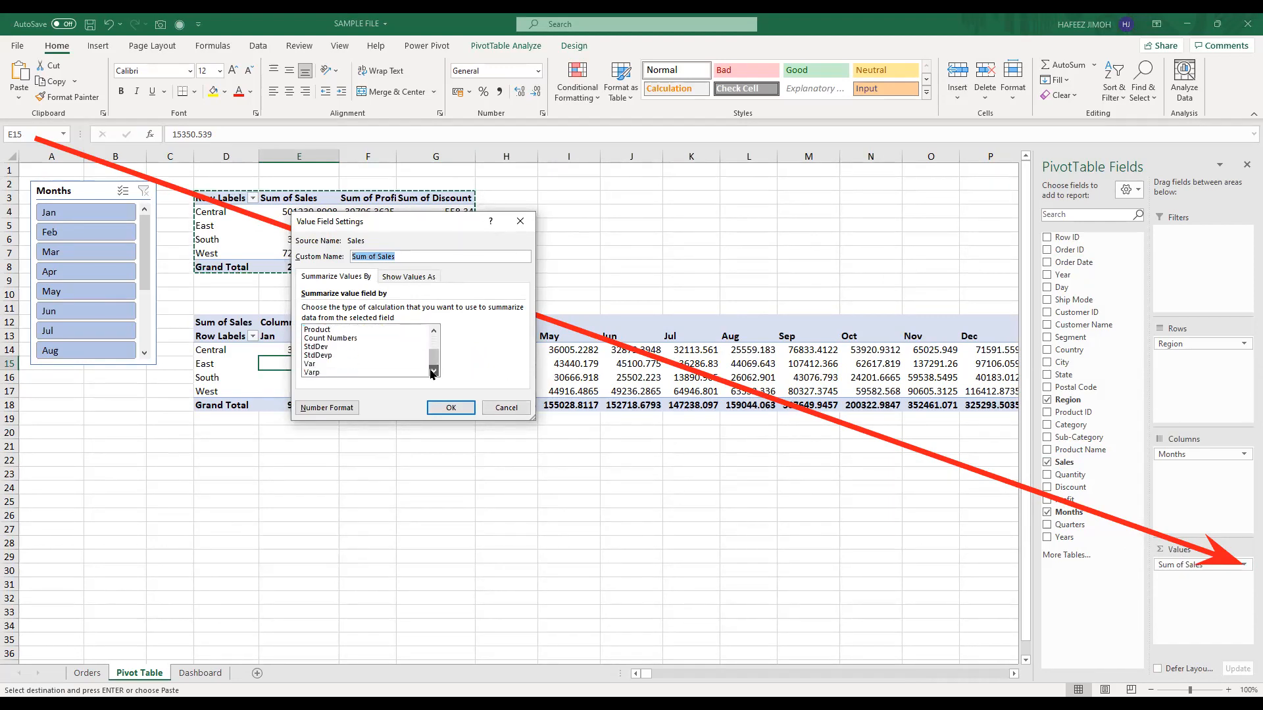
{"action": "left_click", "coordinate": [433, 331]}
{"action": "left_click", "coordinate": [433, 331]}
{"action": "left_click", "coordinate": [433, 331]}
{"action": "left_click", "coordinate": [426, 330]}
{"action": "left_click", "coordinate": [432, 330]}
{"action": "left_click", "coordinate": [433, 331]}
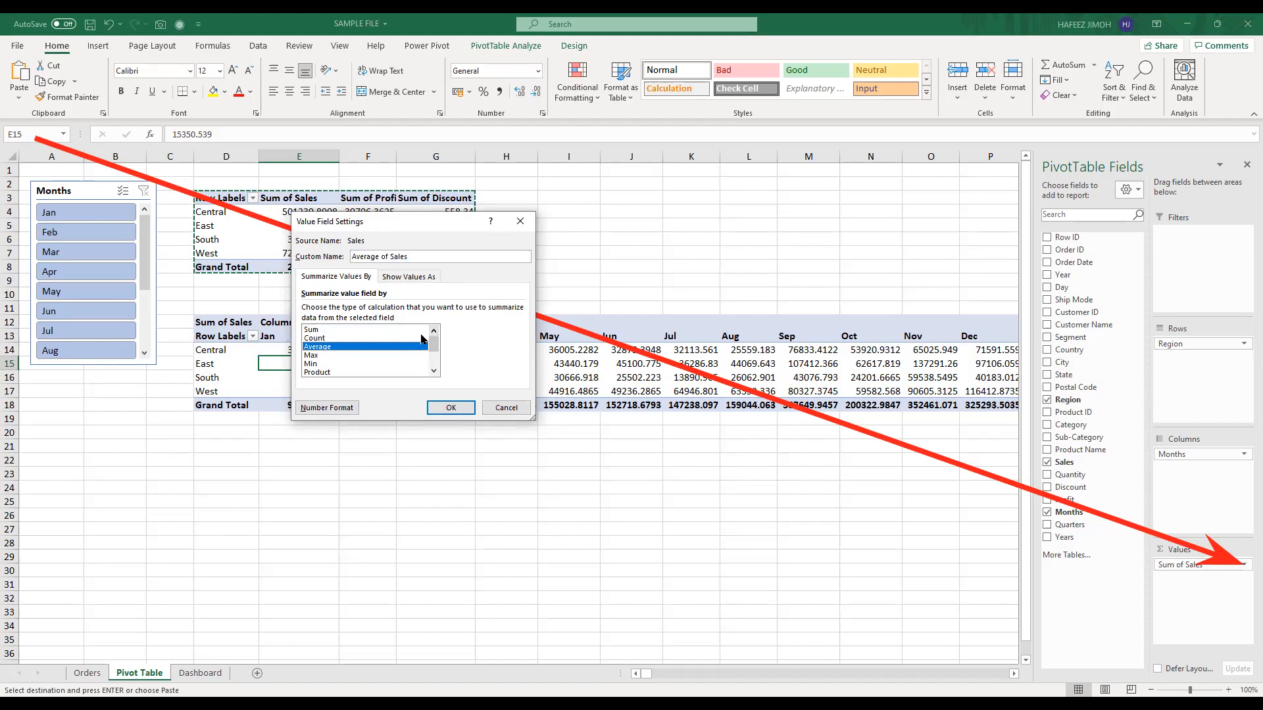
{"action": "left_click", "coordinate": [408, 338]}
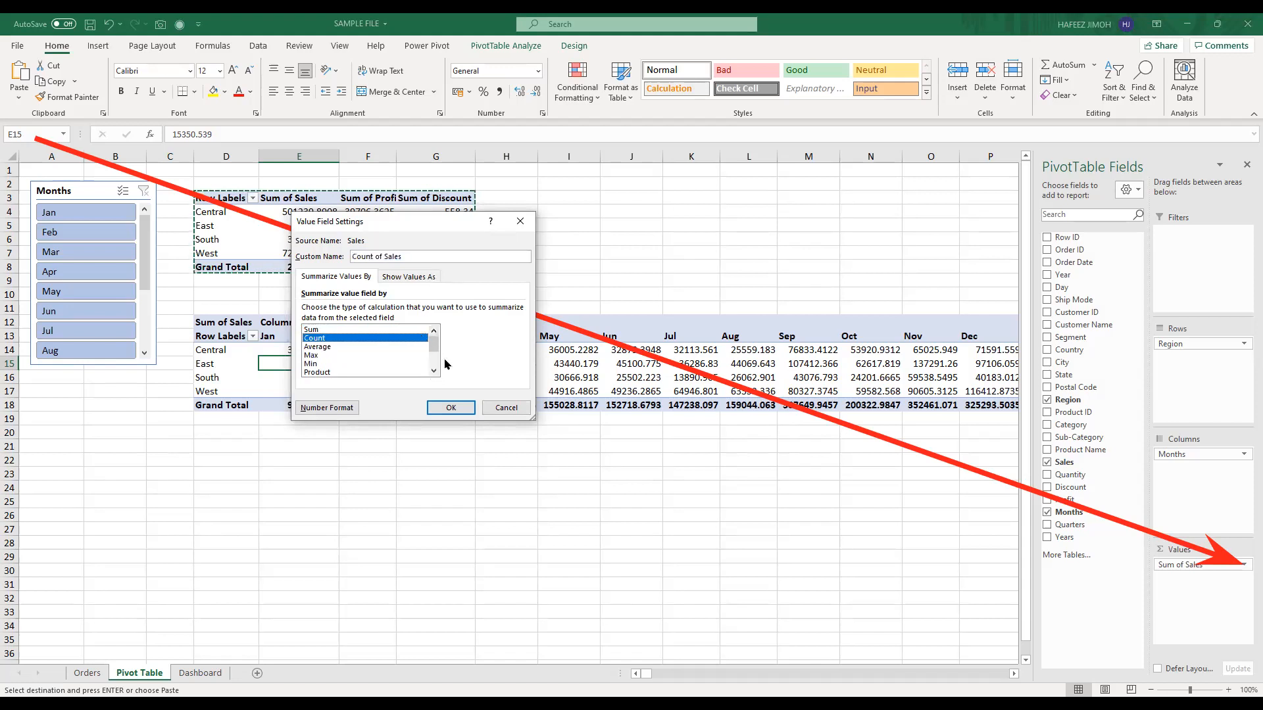
{"action": "left_click", "coordinate": [452, 408]}
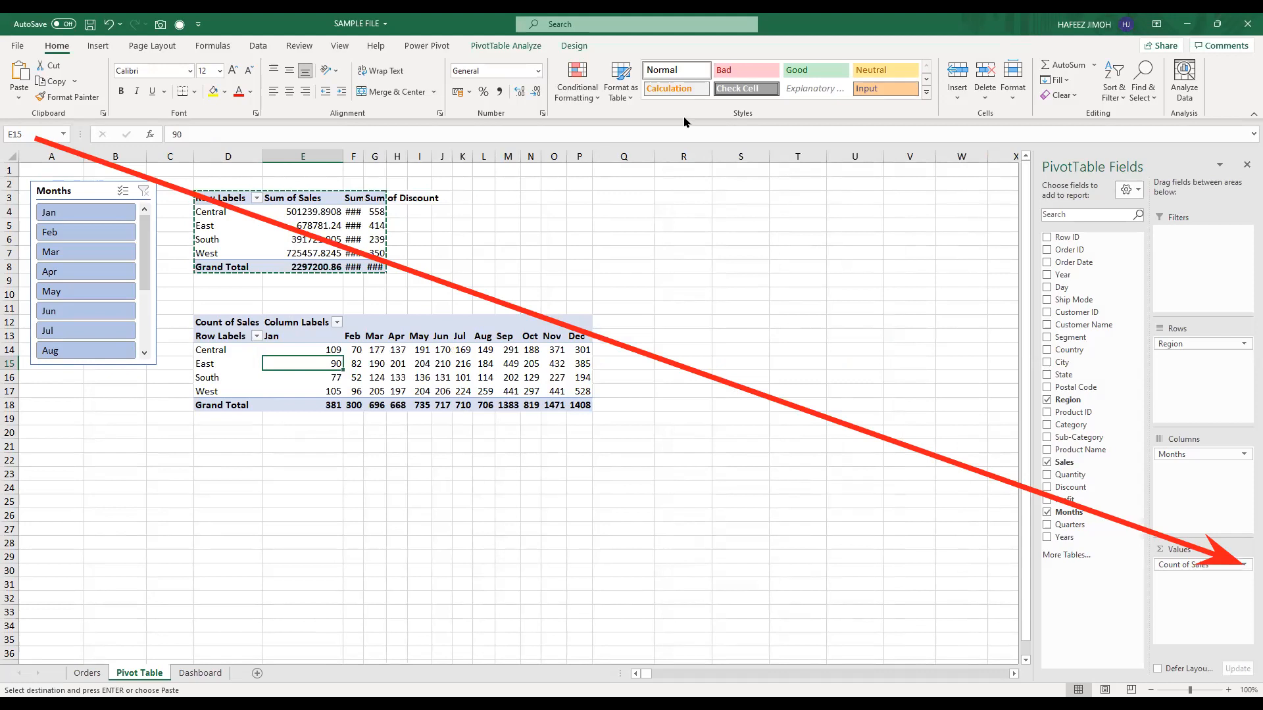
Step: Autofit columns E, F and G so the upper pivot table's headers and values fit
{"action": "double_click", "coordinate": [340, 151]}
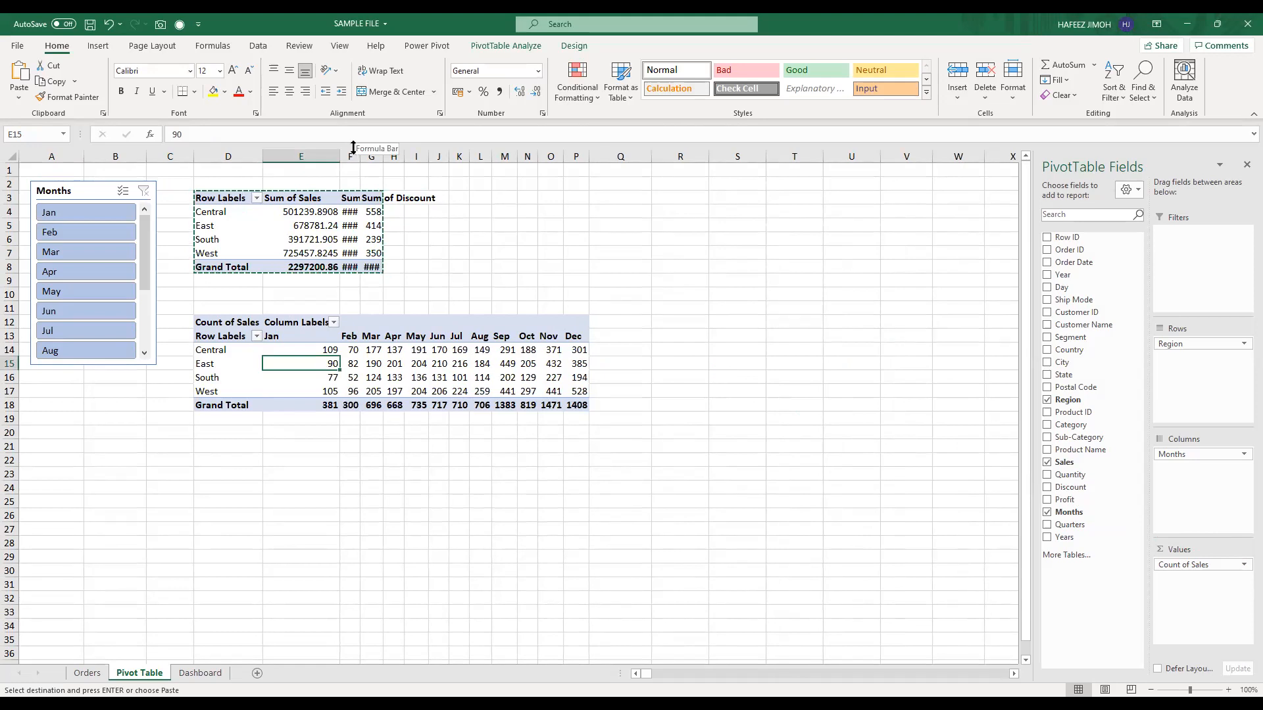
{"action": "left_click", "coordinate": [355, 158]}
{"action": "double_click", "coordinate": [364, 159]}
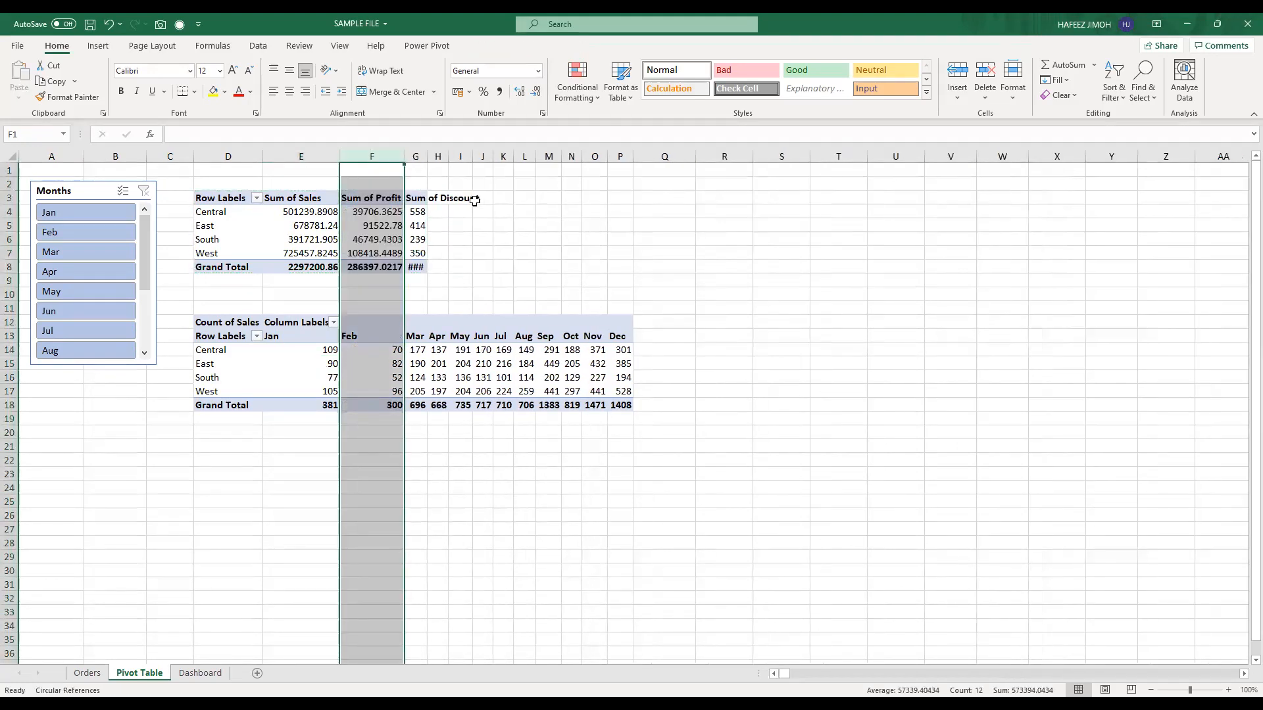
{"action": "double_click", "coordinate": [427, 156]}
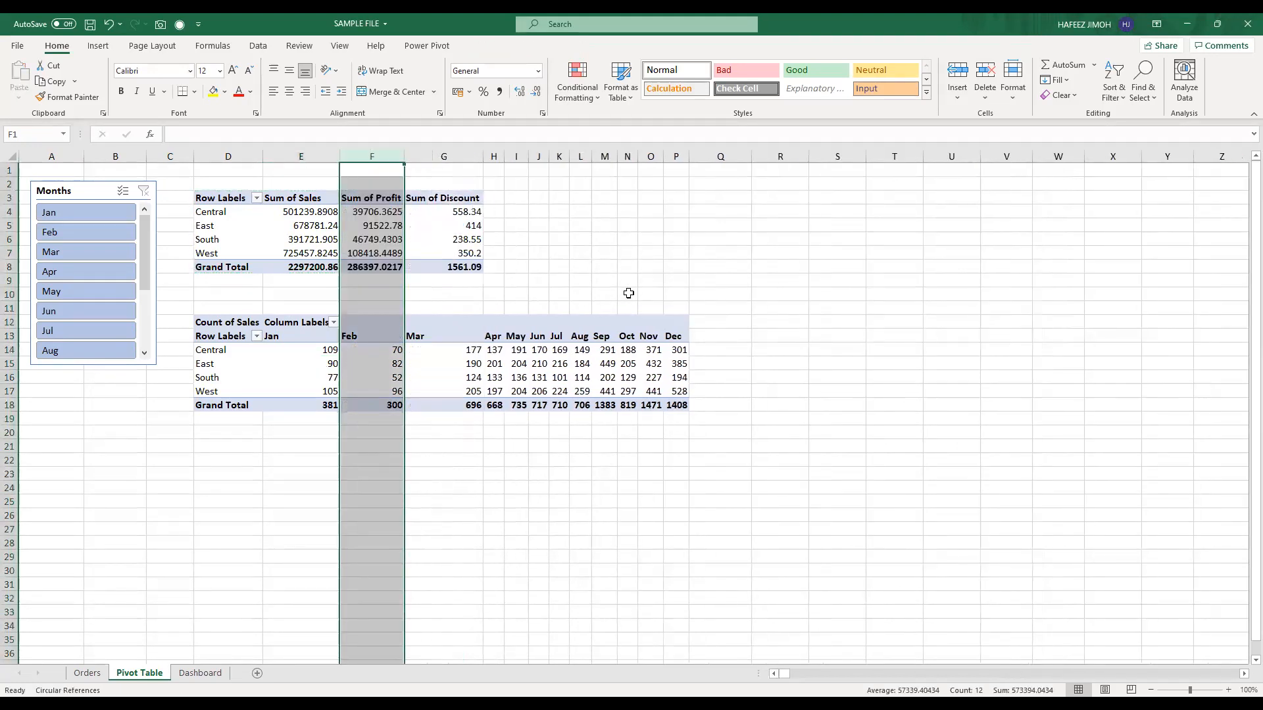
{"action": "left_click", "coordinate": [627, 292]}
{"action": "left_click", "coordinate": [325, 358]}
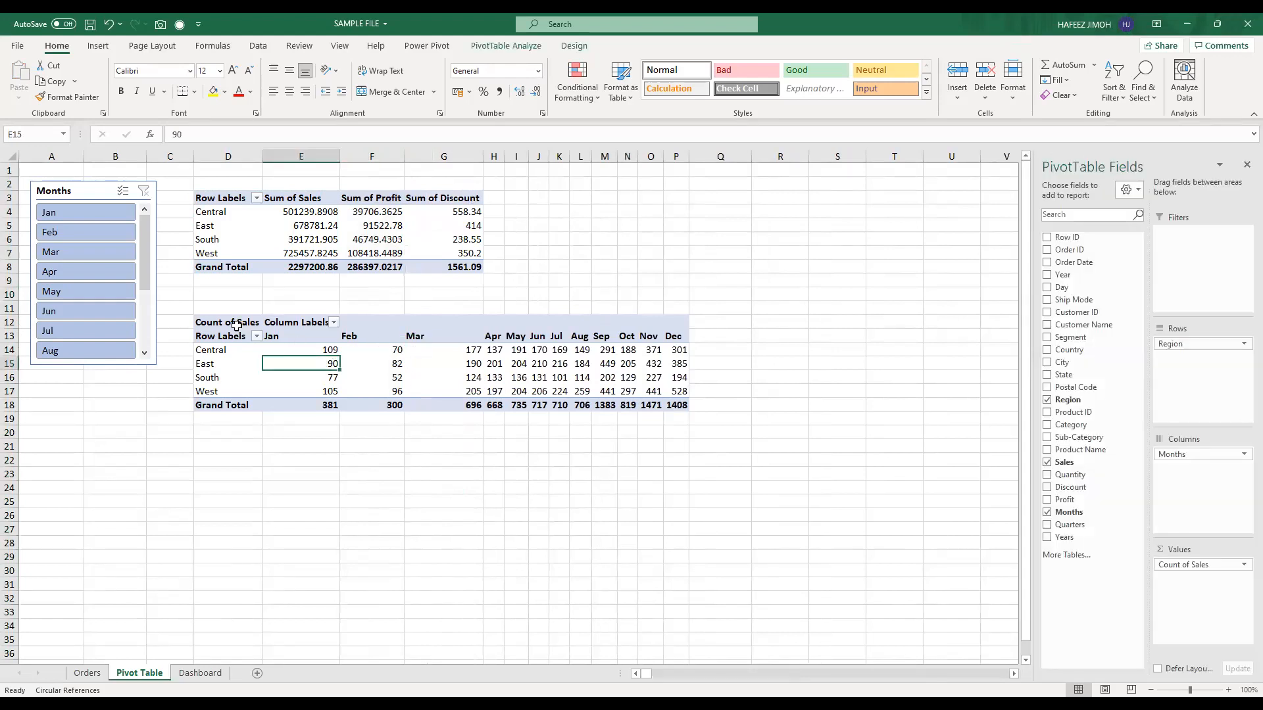
{"action": "left_click", "coordinate": [238, 325]}
{"action": "left_click", "coordinate": [225, 200]}
Step: Enlarge the Months slicer to about 8.9 cm high and 5.2 cm wide
{"action": "left_click", "coordinate": [144, 353]}
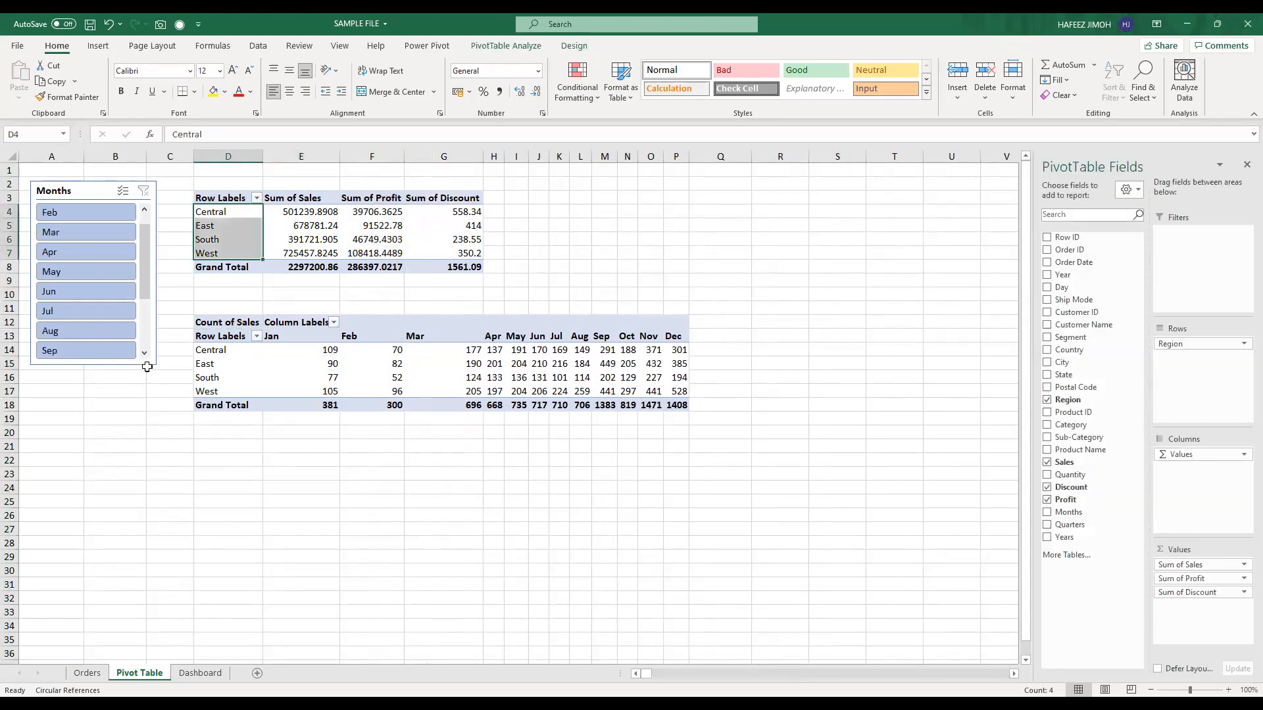
{"action": "left_click", "coordinate": [99, 192]}
{"action": "left_click_drag", "start_coordinate": [157, 365], "coordinate": [160, 404]}
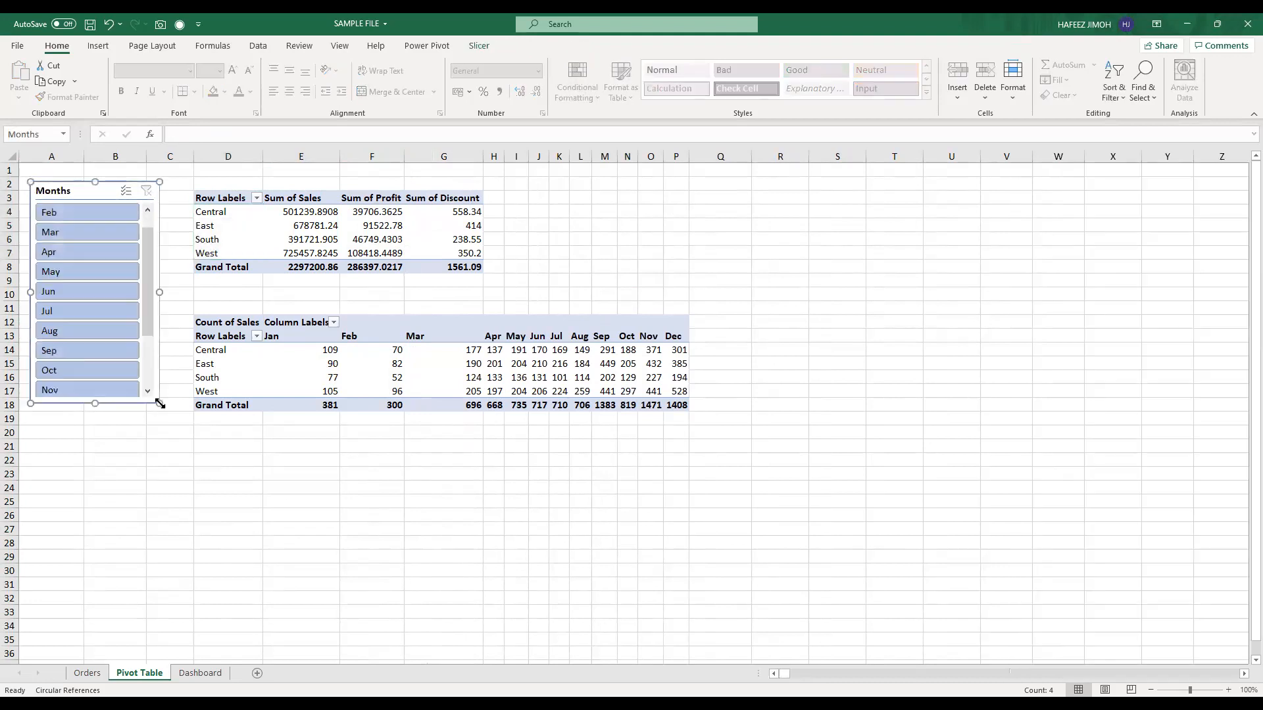
Step: Change the Months slicer's settings to hide items with no data
{"action": "right_click", "coordinate": [79, 196]}
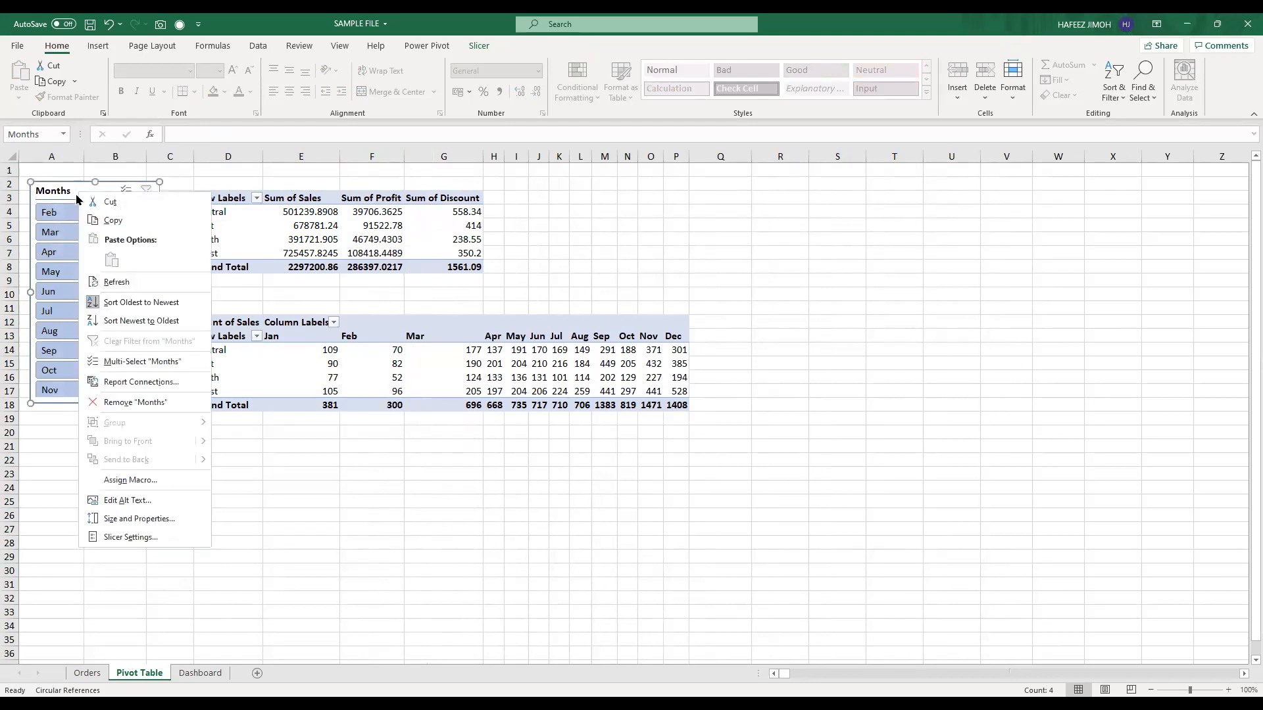
{"action": "key", "text": "Escape"}
{"action": "left_click_drag", "start_coordinate": [146, 254], "coordinate": [132, 212]}
{"action": "right_click", "coordinate": [83, 193]}
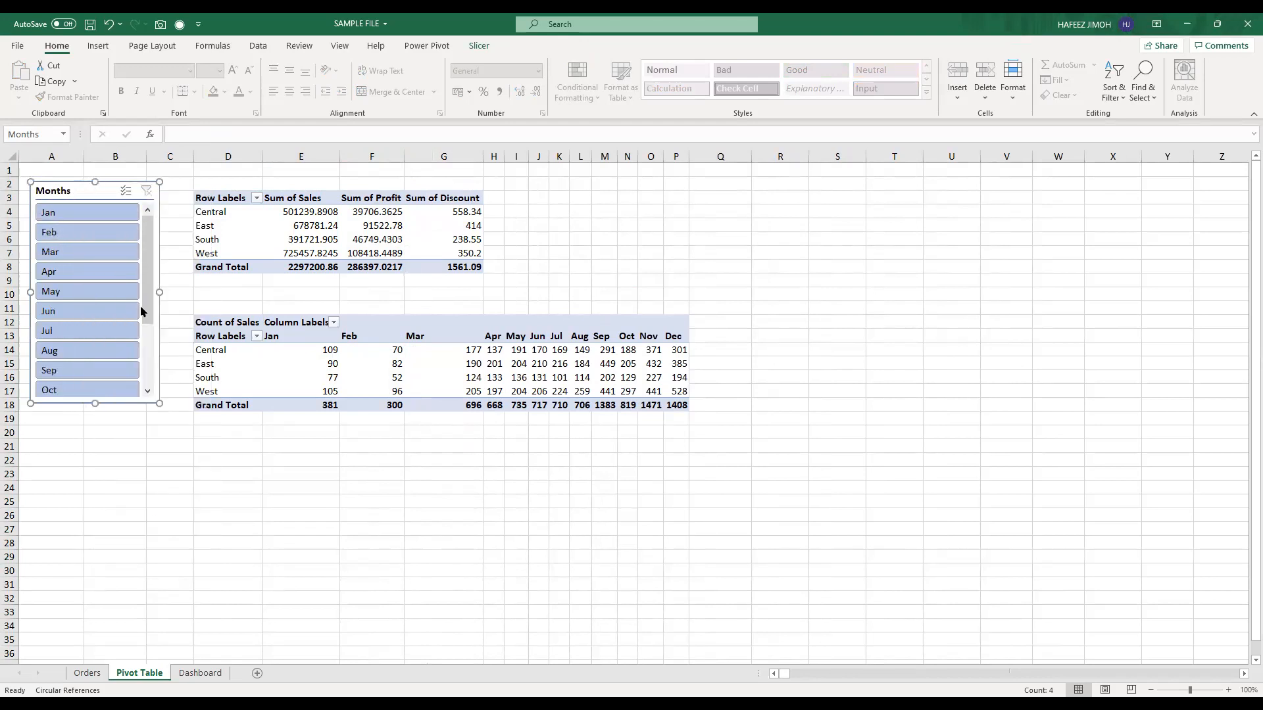
{"action": "left_click", "coordinate": [185, 538]}
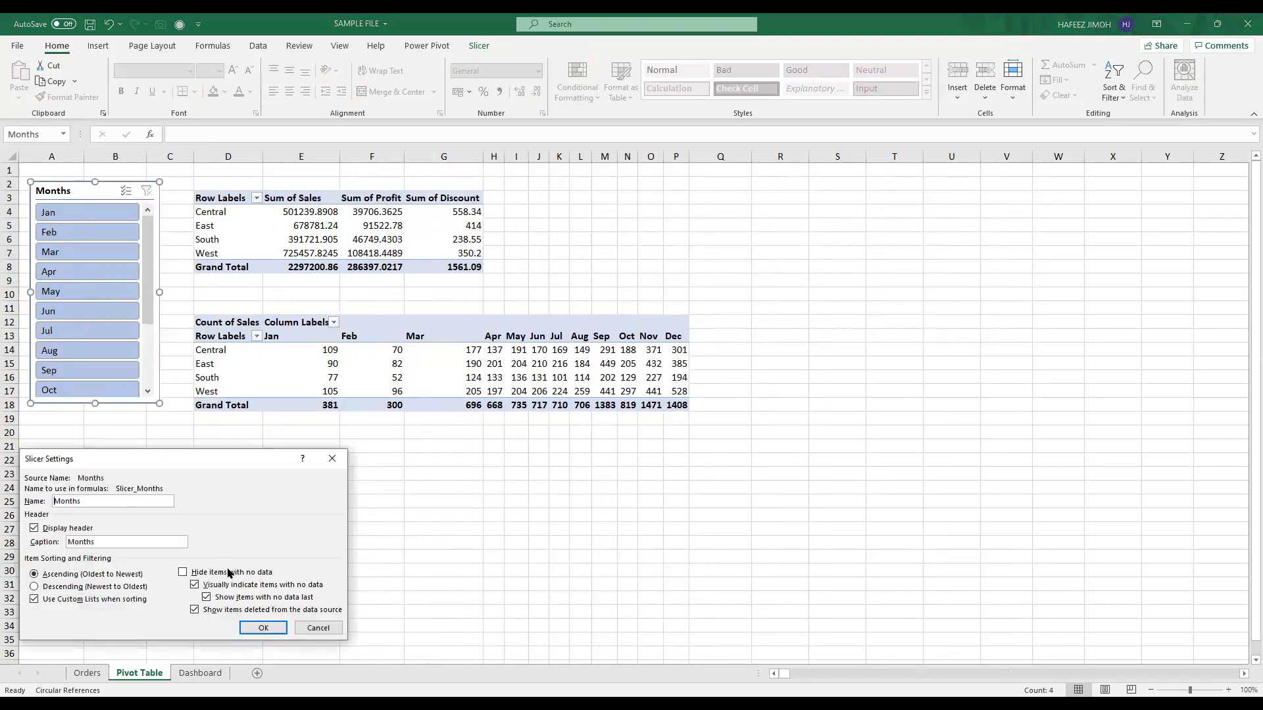
{"action": "left_click", "coordinate": [246, 571]}
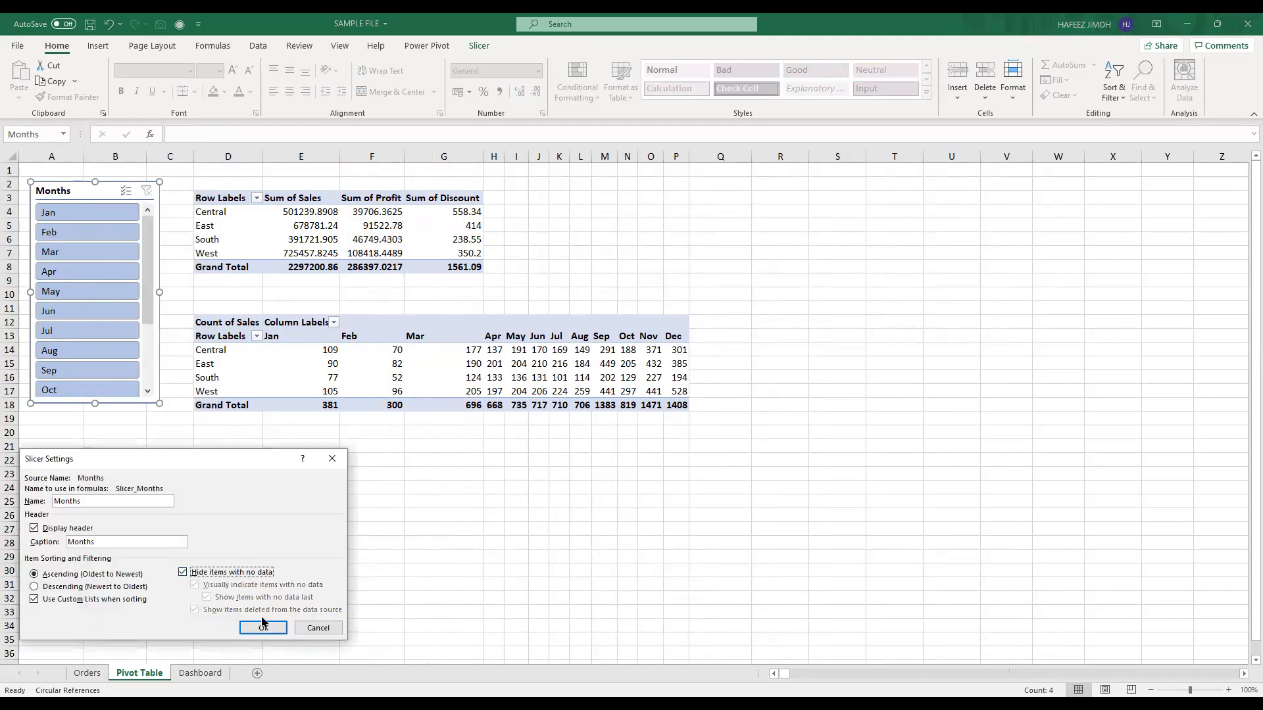
{"action": "left_click", "coordinate": [264, 629]}
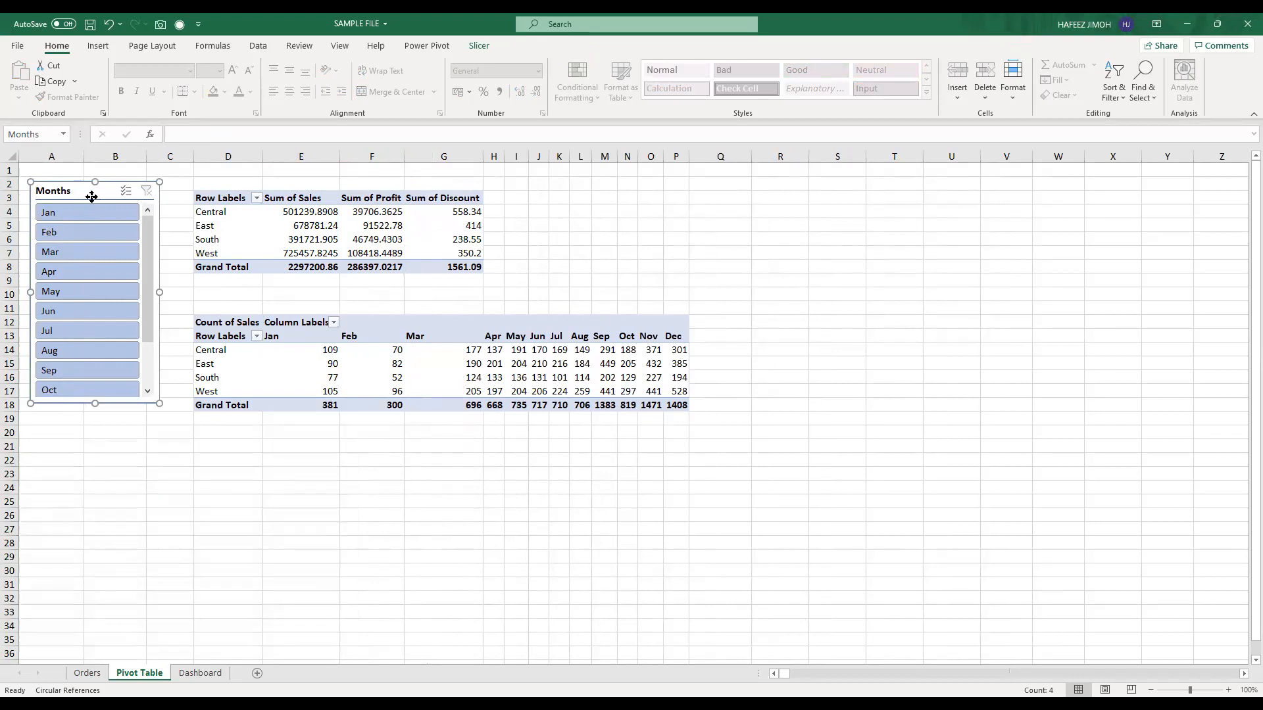
Step: Arrange the Months slicer's buttons in 2 columns, shorten the slicer to about 5.9 cm high and close its formatting options
{"action": "right_click", "coordinate": [96, 193]}
{"action": "left_click", "coordinate": [208, 521]}
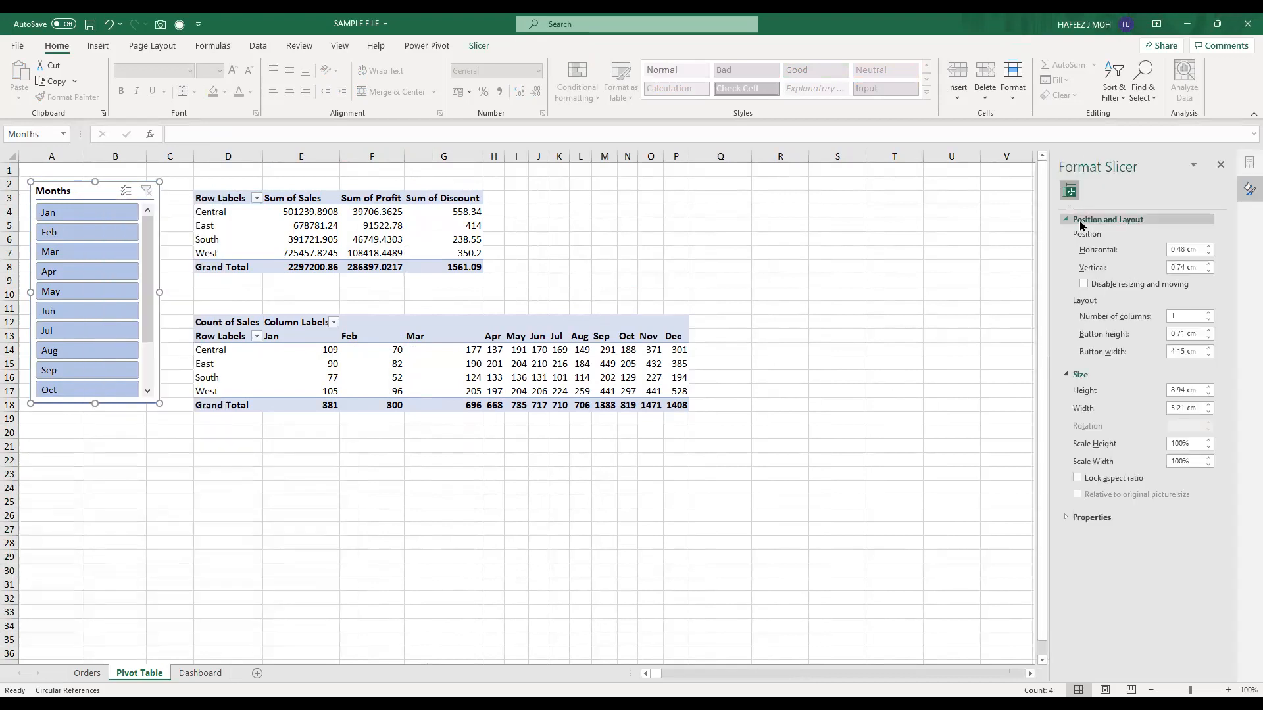
{"action": "left_click", "coordinate": [1209, 313]}
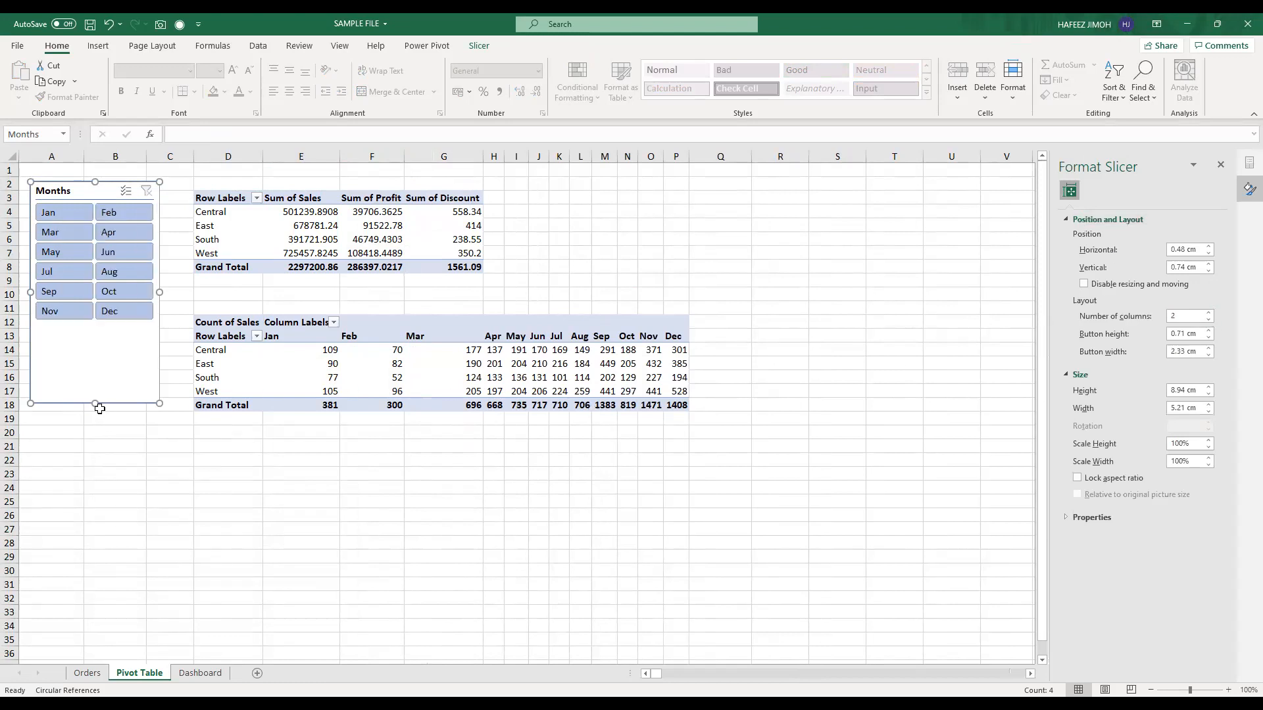
{"action": "left_click_drag", "start_coordinate": [95, 404], "coordinate": [97, 327]}
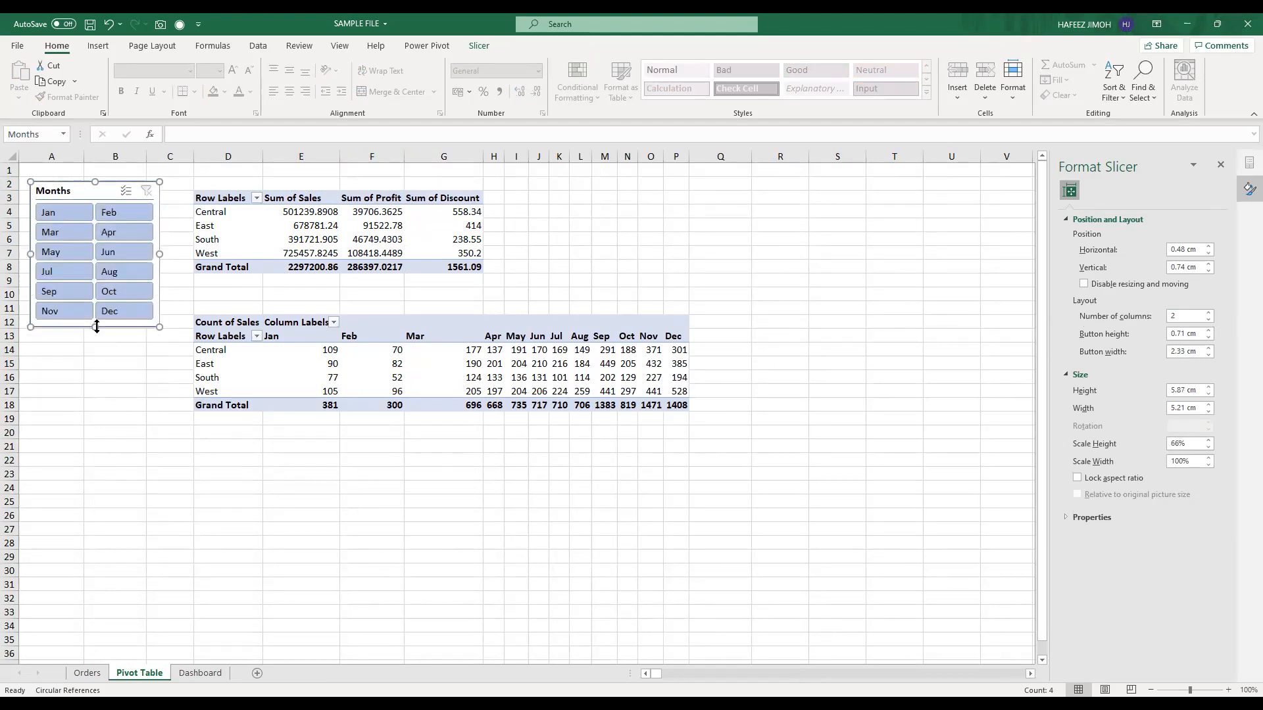
{"action": "left_click", "coordinate": [62, 376]}
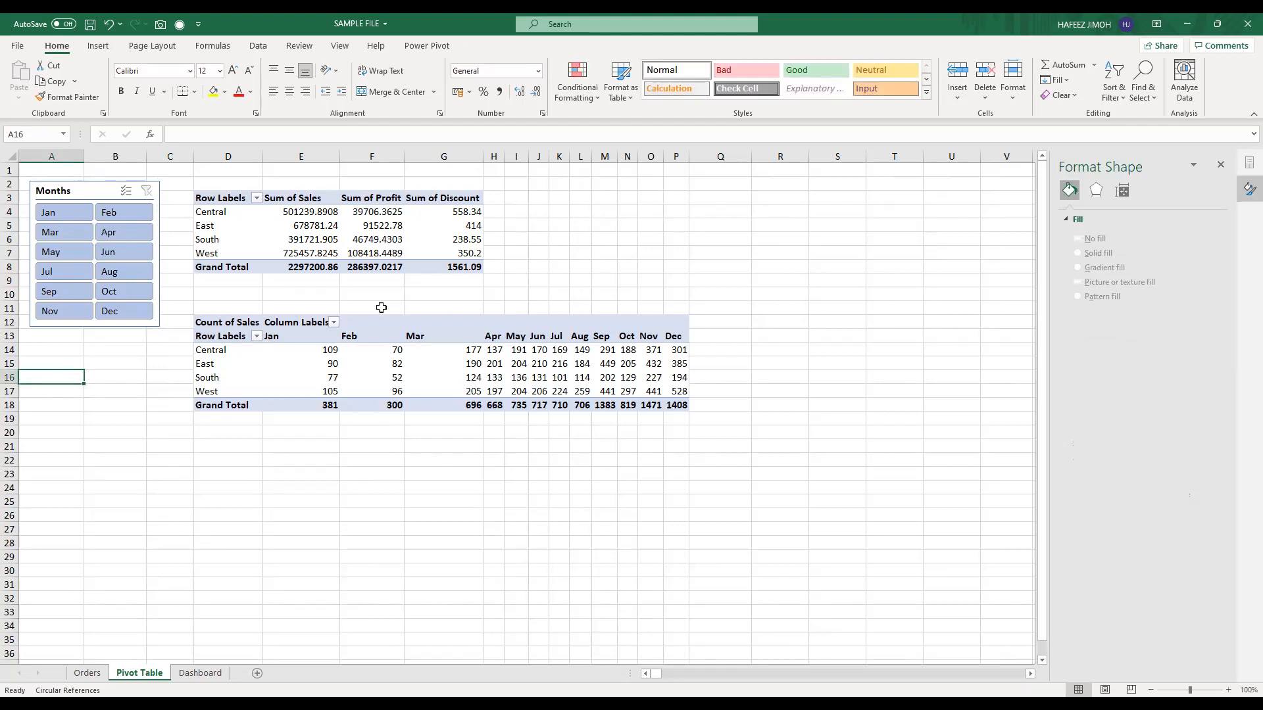
{"action": "left_click", "coordinate": [316, 230]}
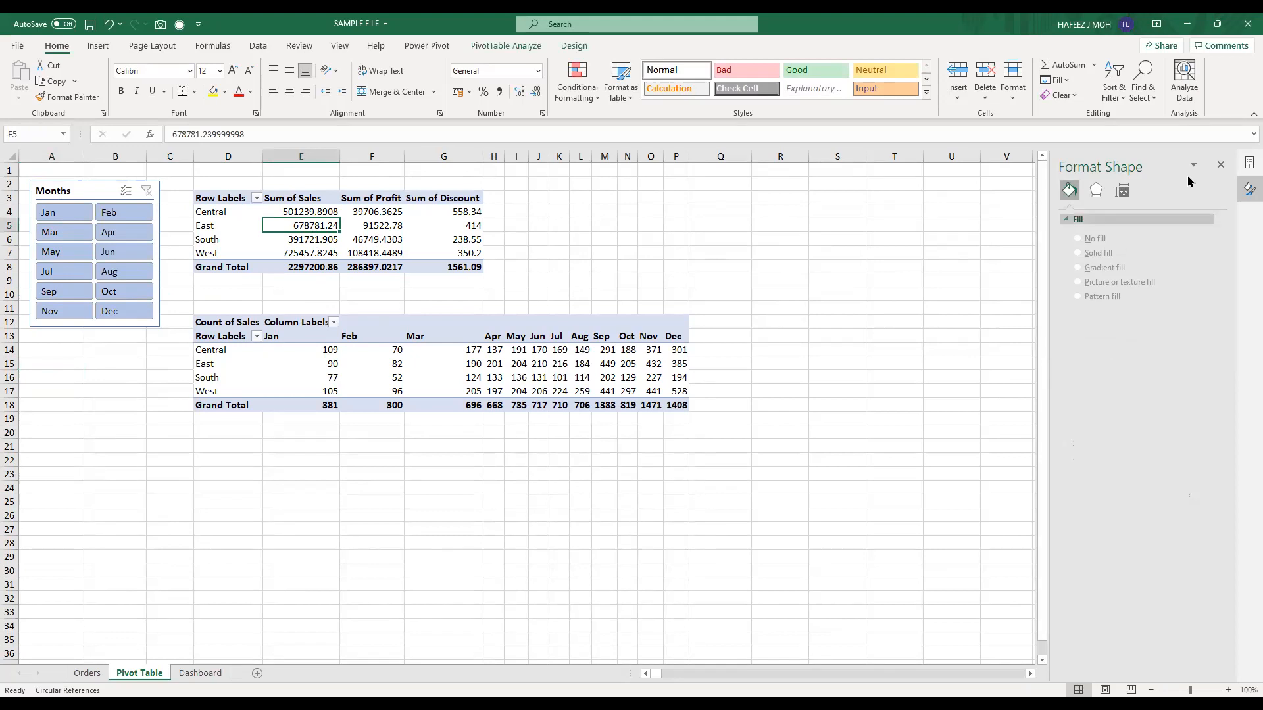
{"action": "left_click", "coordinate": [1221, 165]}
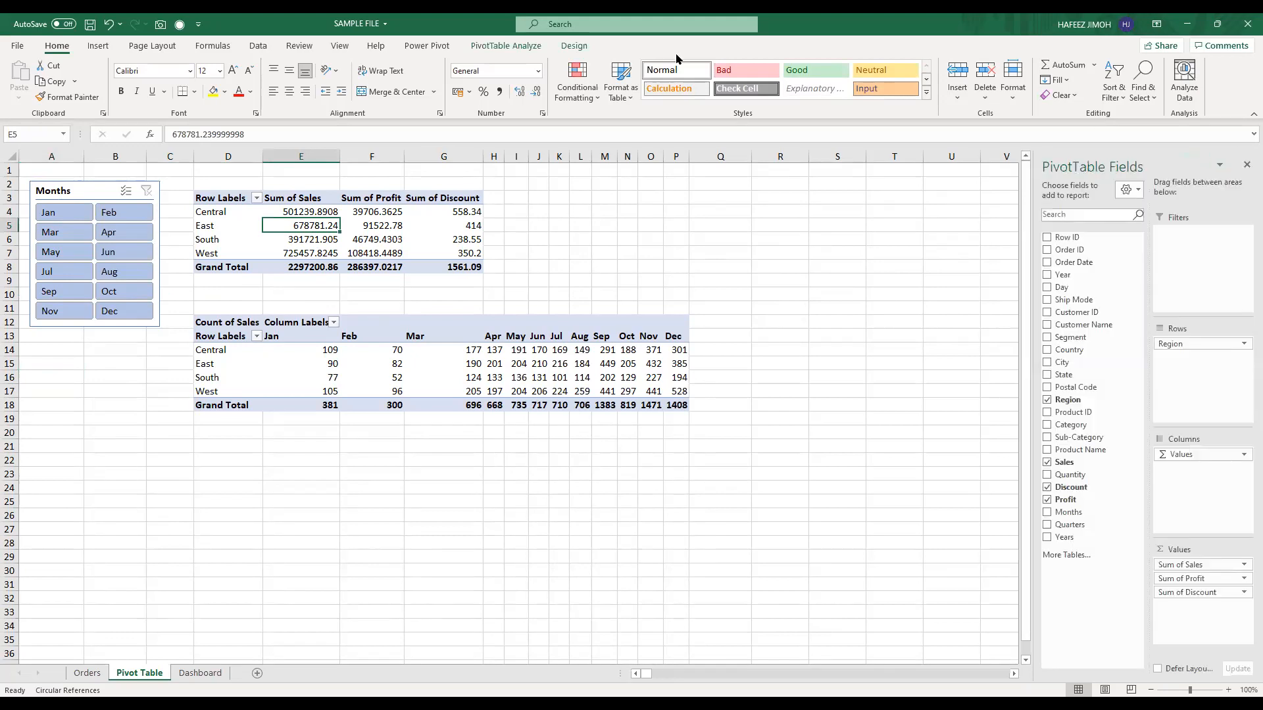
Step: Add a slicer for the Years field of the upper pivot table and place it directly below the Months slicer
{"action": "left_click", "coordinate": [522, 46]}
{"action": "left_click", "coordinate": [922, 85]}
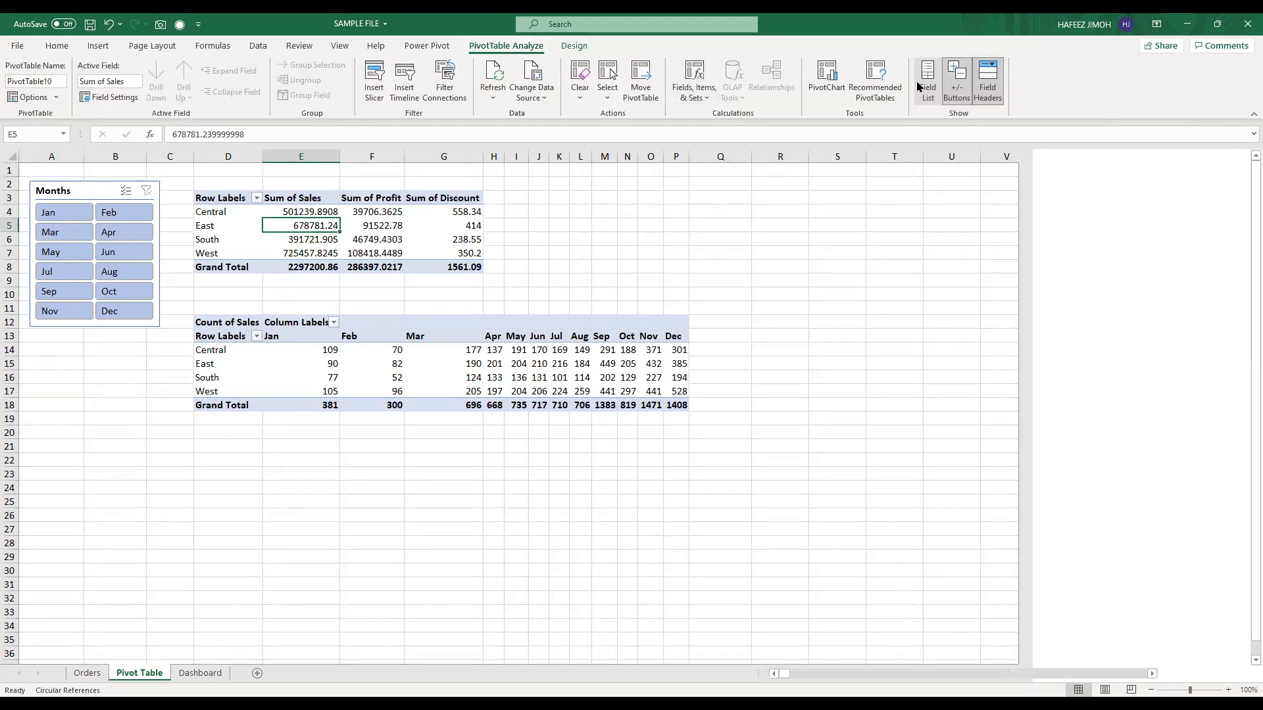
{"action": "left_click", "coordinate": [922, 85]}
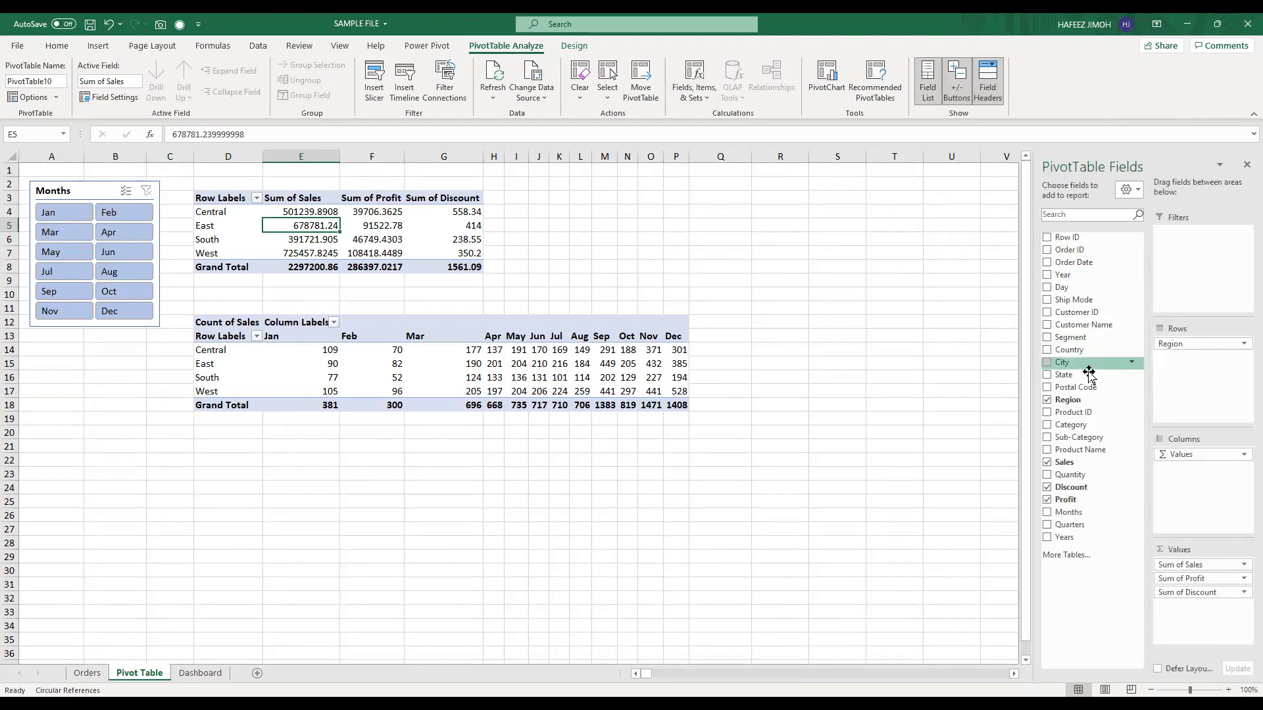
{"action": "right_click", "coordinate": [1082, 538]}
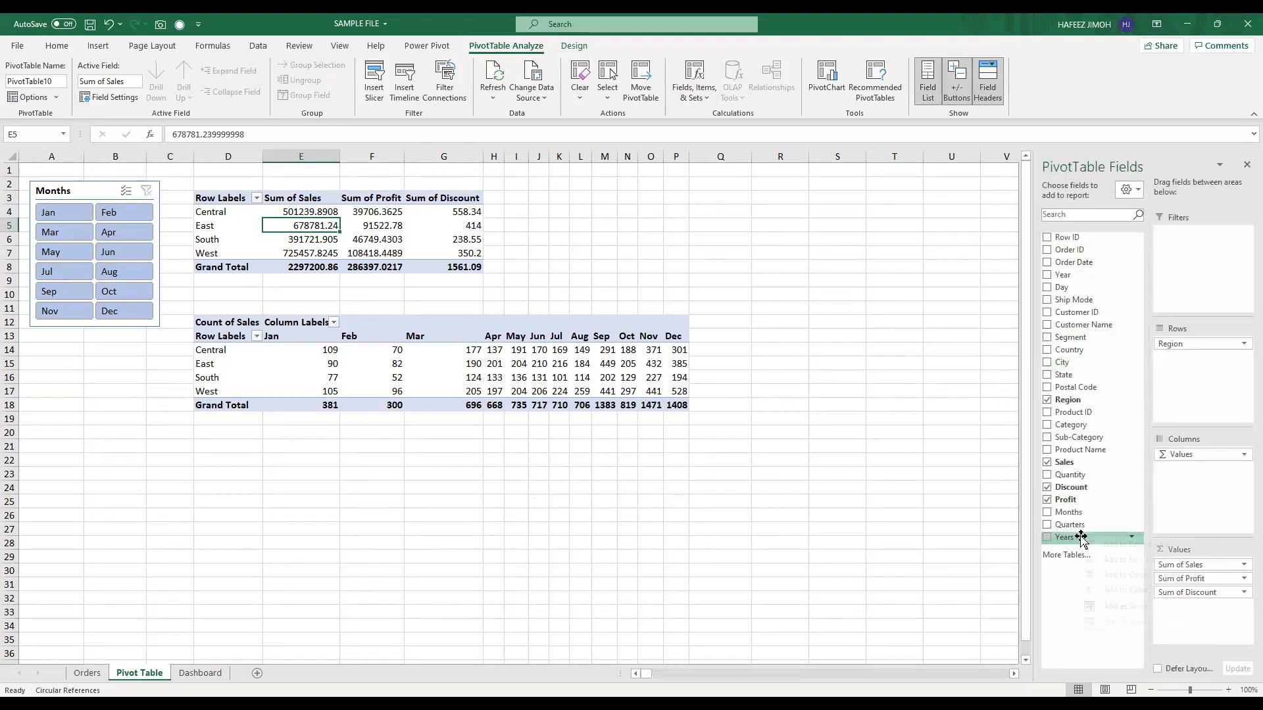
{"action": "left_click", "coordinate": [1114, 608]}
{"action": "left_click_drag", "start_coordinate": [474, 337], "coordinate": [69, 346]}
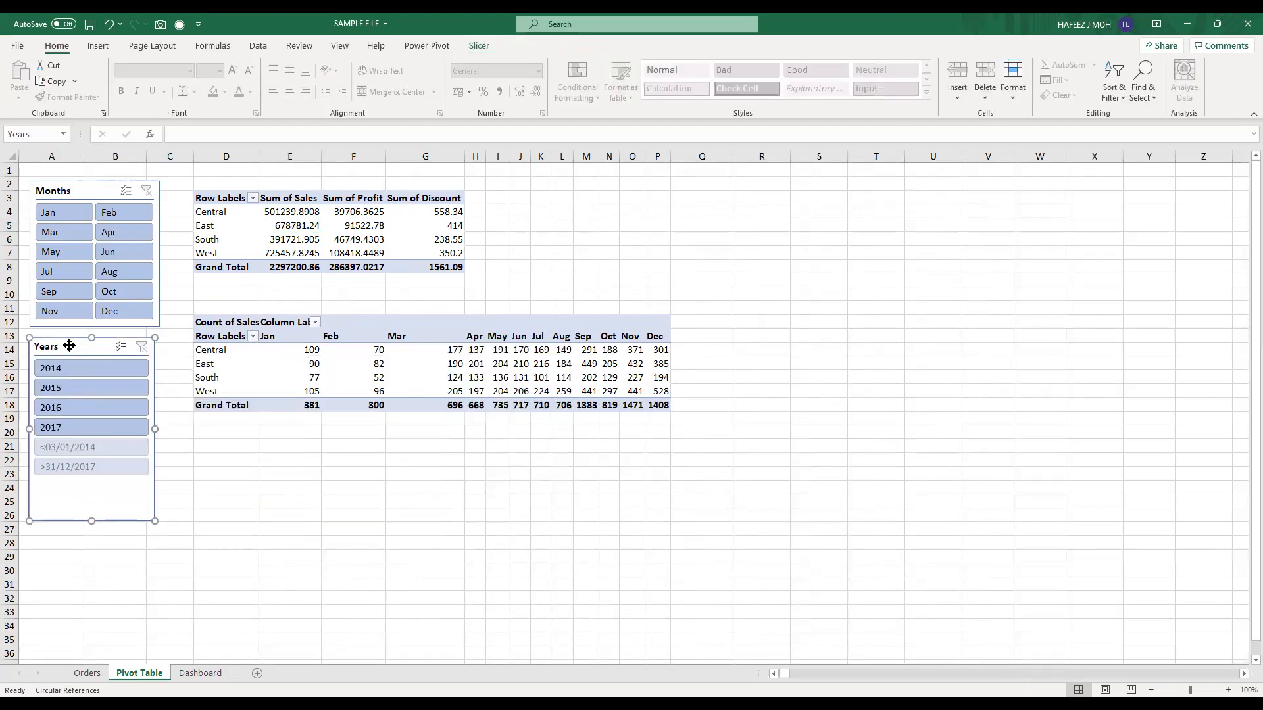
Step: Hide items with no data in the Years slicer and shorten it to fit its 2014 to 2017 buttons
{"action": "right_click", "coordinate": [69, 346]}
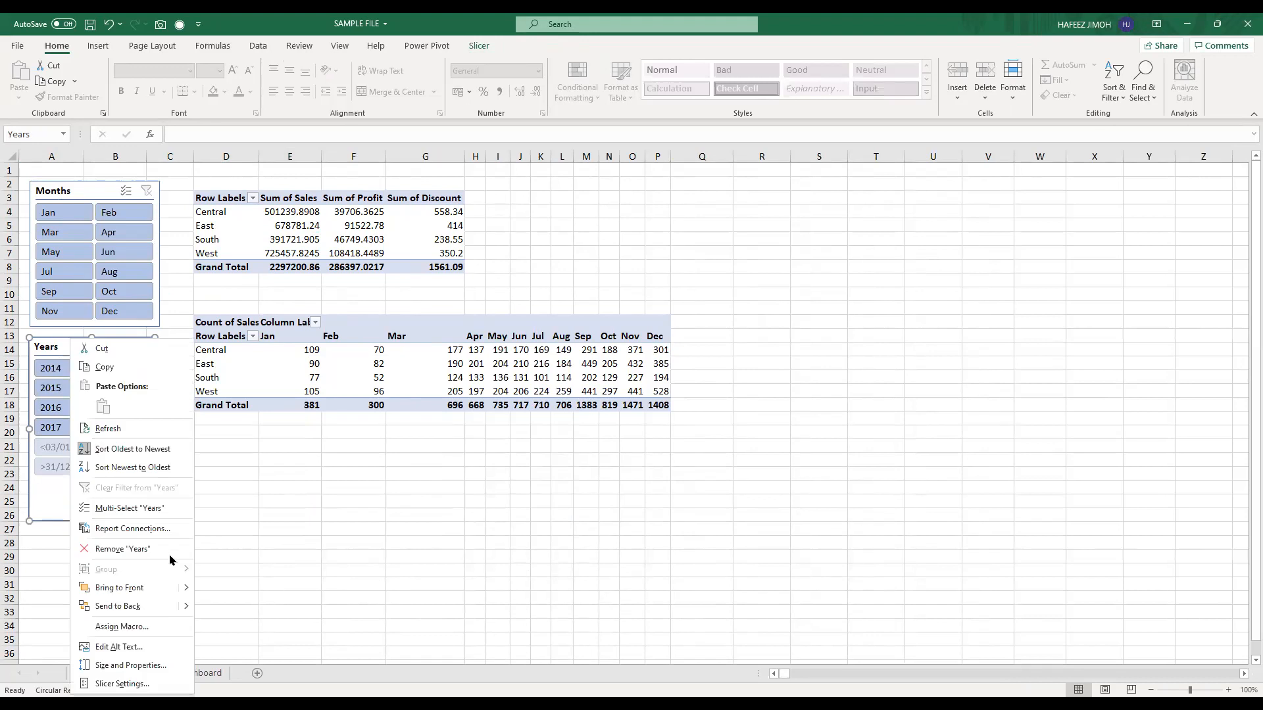
{"action": "left_click", "coordinate": [171, 684]}
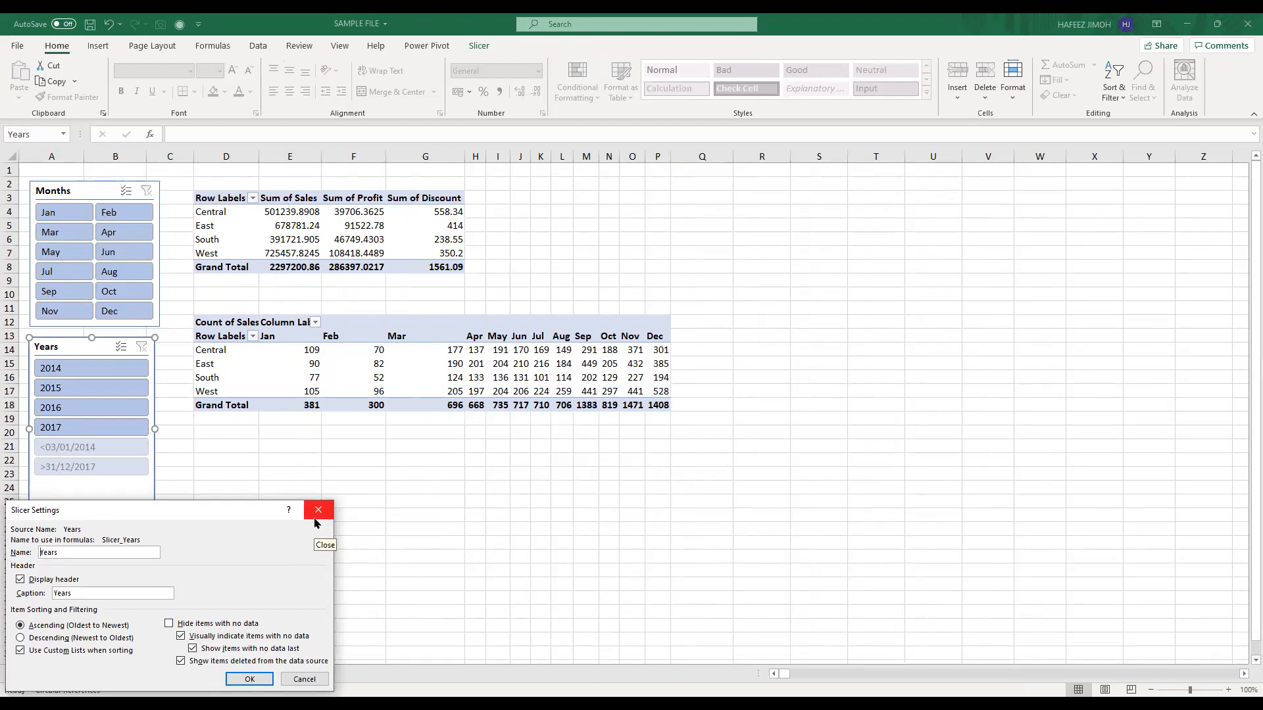
{"action": "left_click", "coordinate": [171, 625]}
{"action": "left_click", "coordinate": [249, 679]}
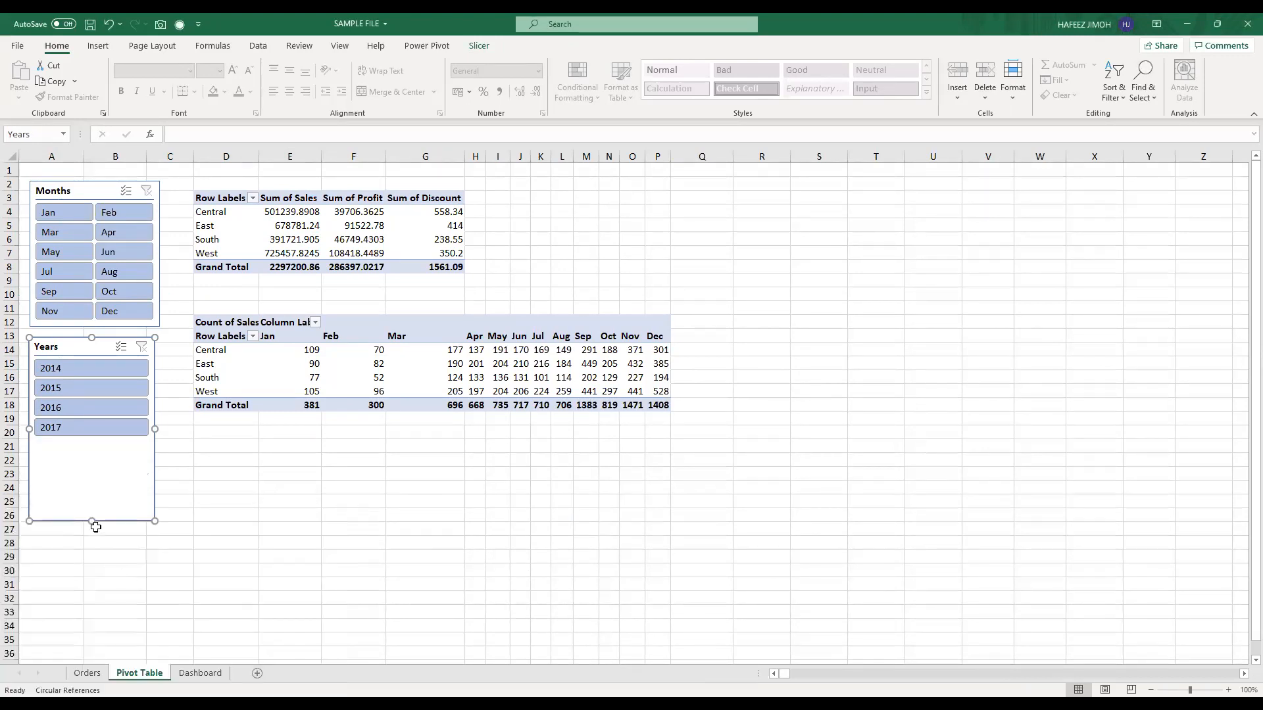
{"action": "left_click_drag", "start_coordinate": [92, 522], "coordinate": [87, 448]}
{"action": "left_click_drag", "start_coordinate": [88, 347], "coordinate": [90, 349]}
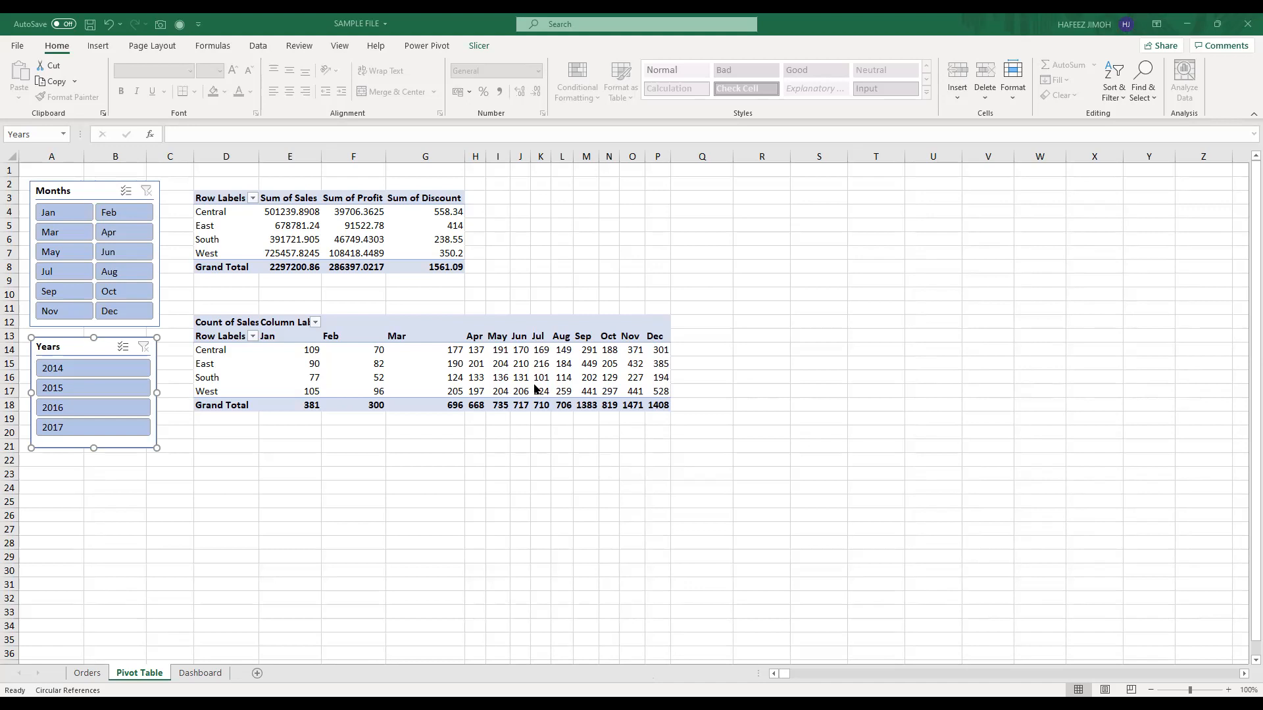
Step: Inspect the Grouping settings of the lower pivot table's month headers and close them without making changes
{"action": "left_click", "coordinate": [282, 472]}
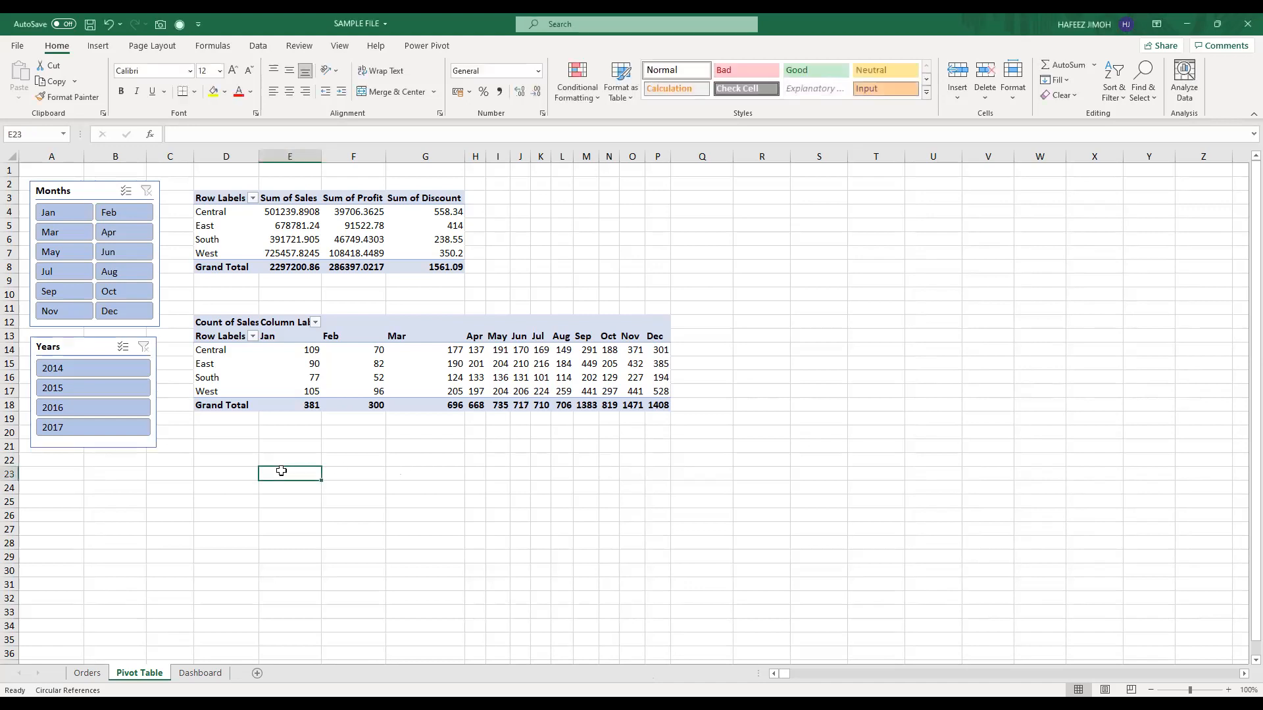
{"action": "right_click", "coordinate": [296, 337]}
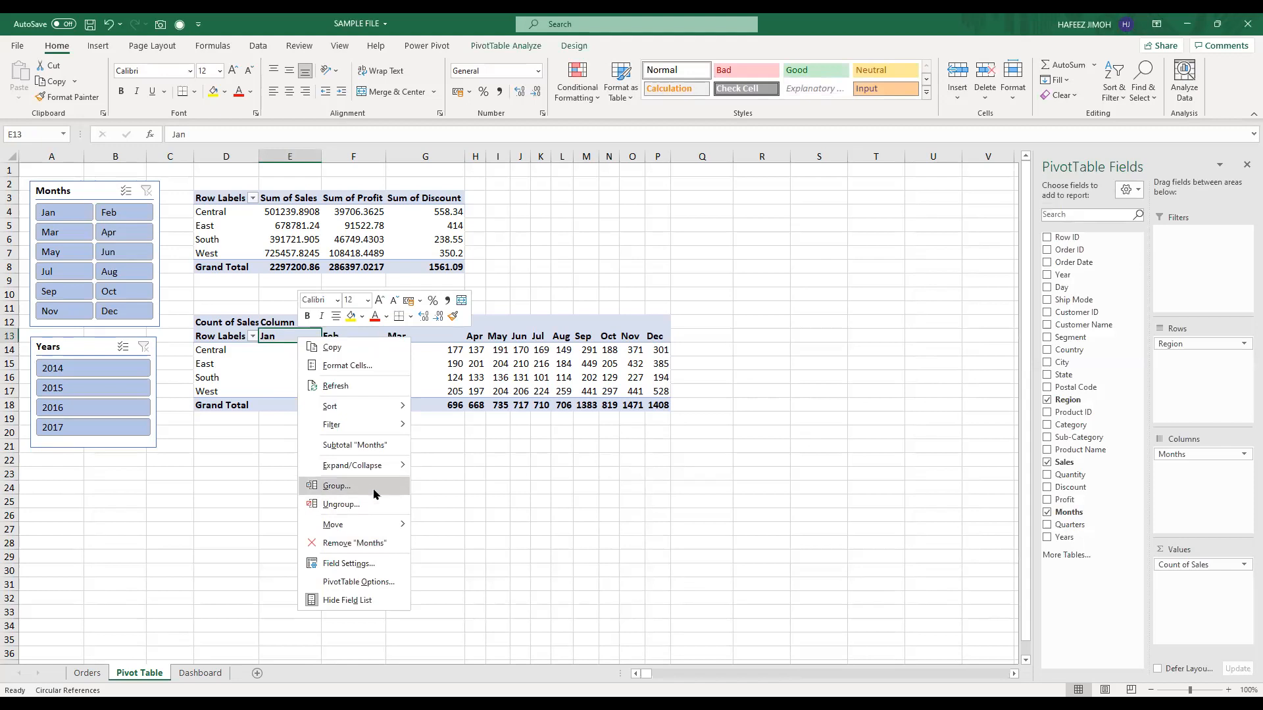
{"action": "left_click", "coordinate": [374, 489]}
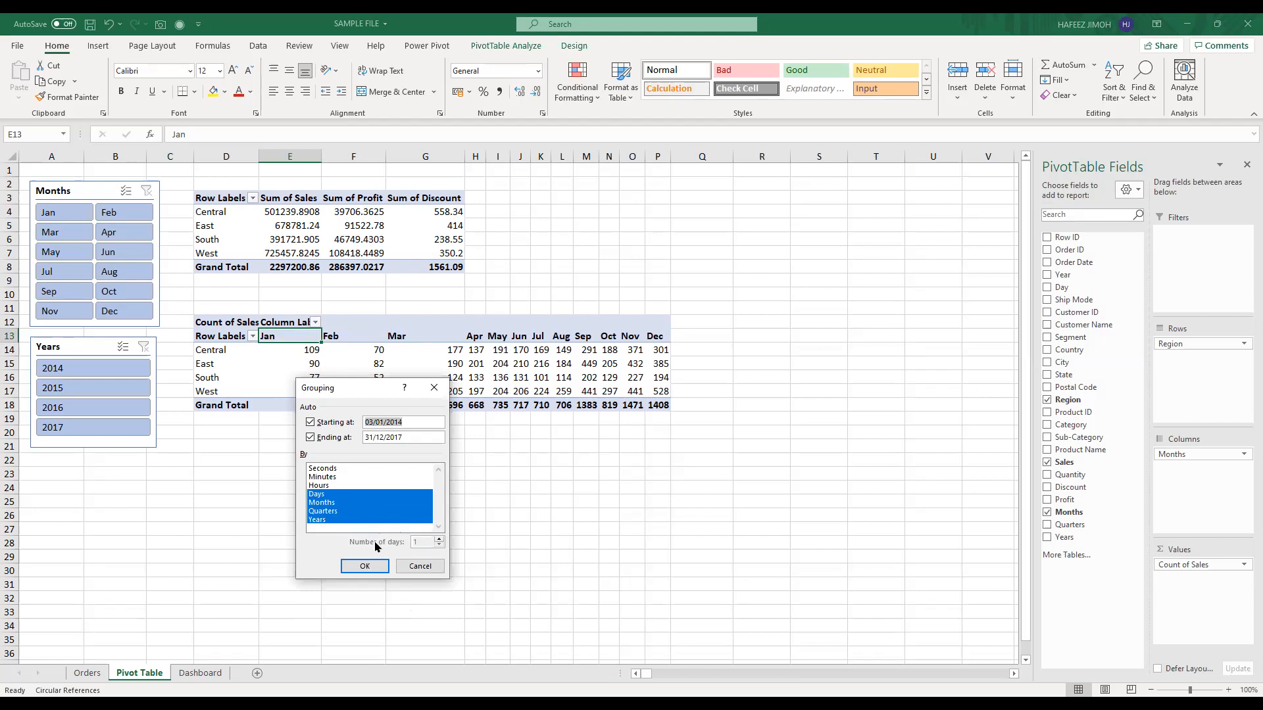
{"action": "left_click", "coordinate": [433, 392]}
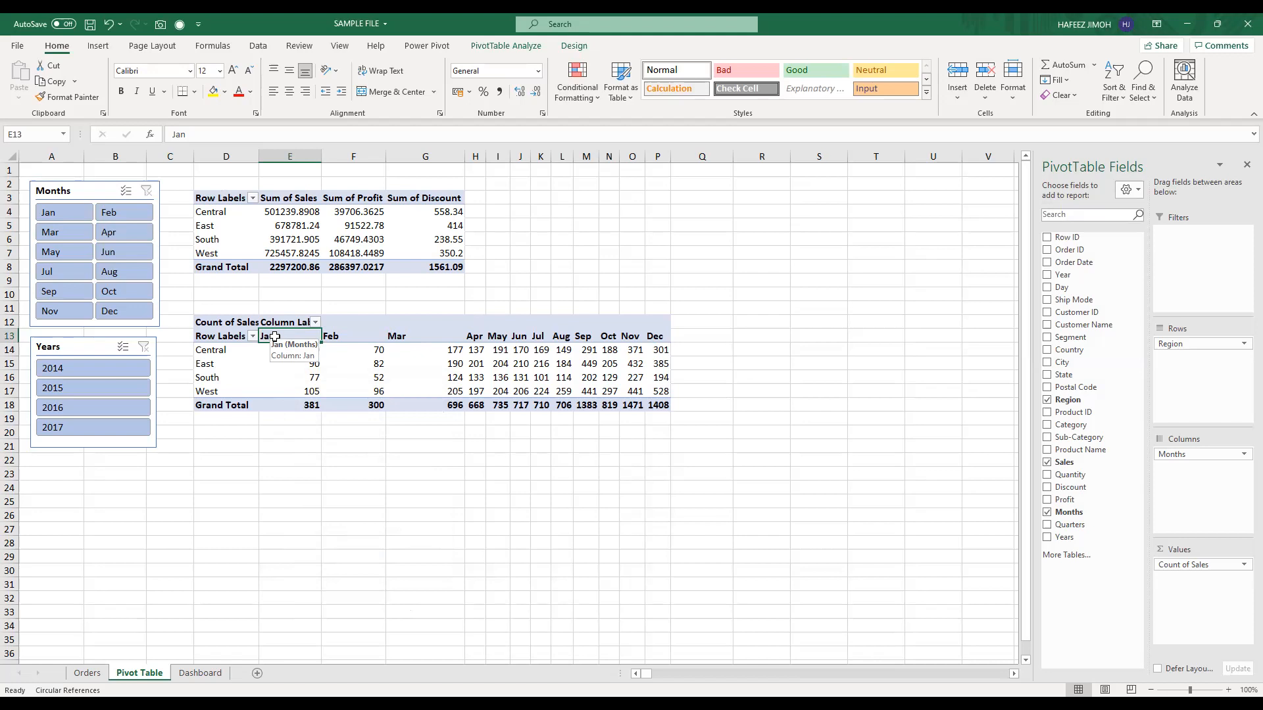
{"action": "right_click", "coordinate": [275, 337]}
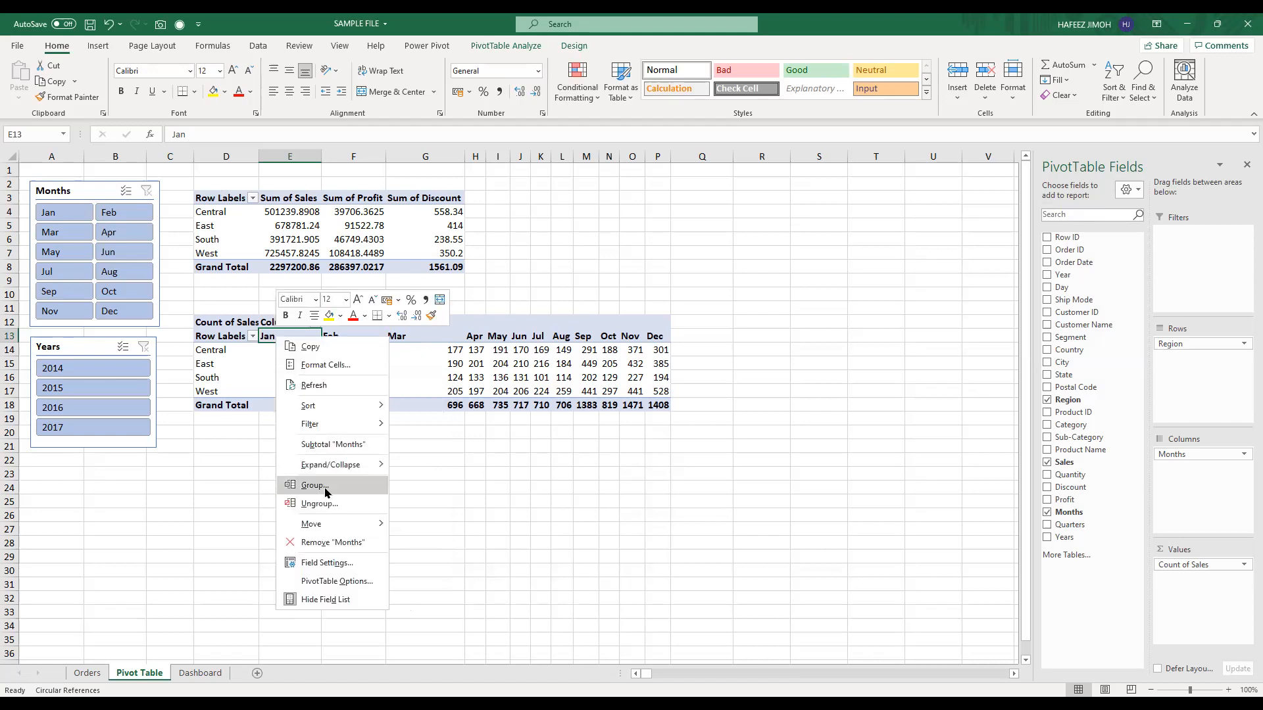
{"action": "left_click", "coordinate": [324, 486]}
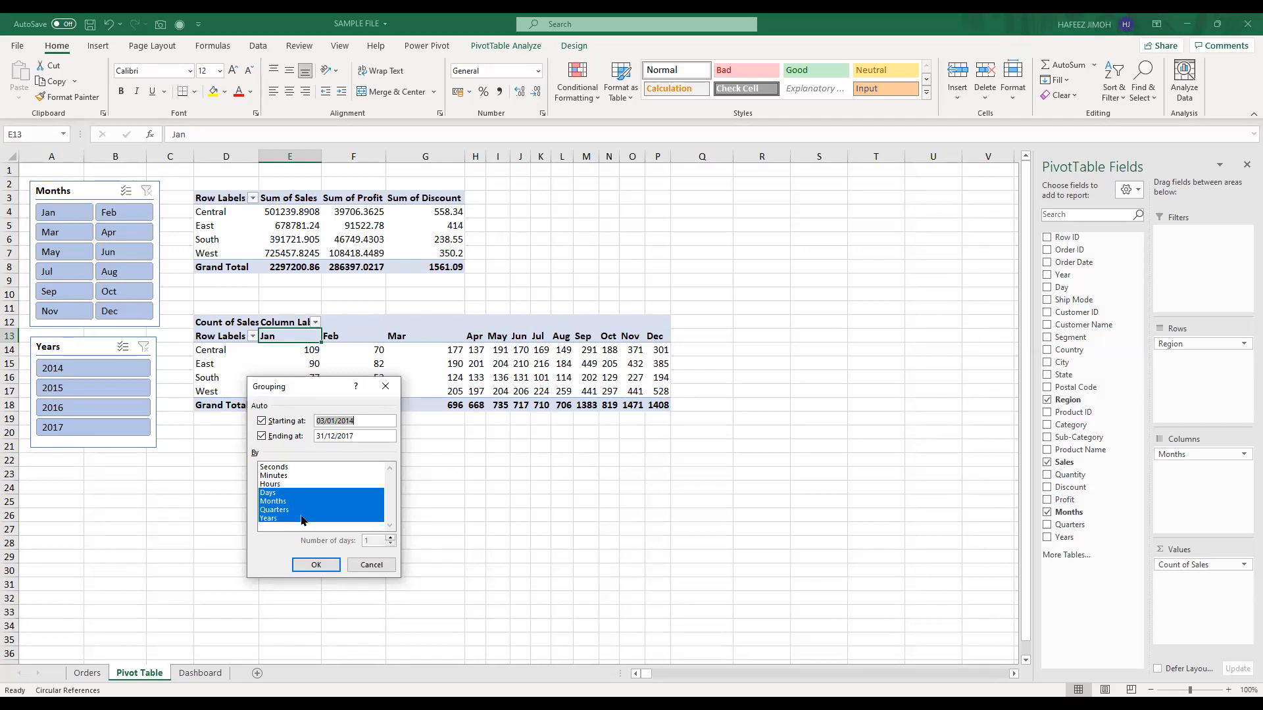
{"action": "left_click", "coordinate": [390, 397]}
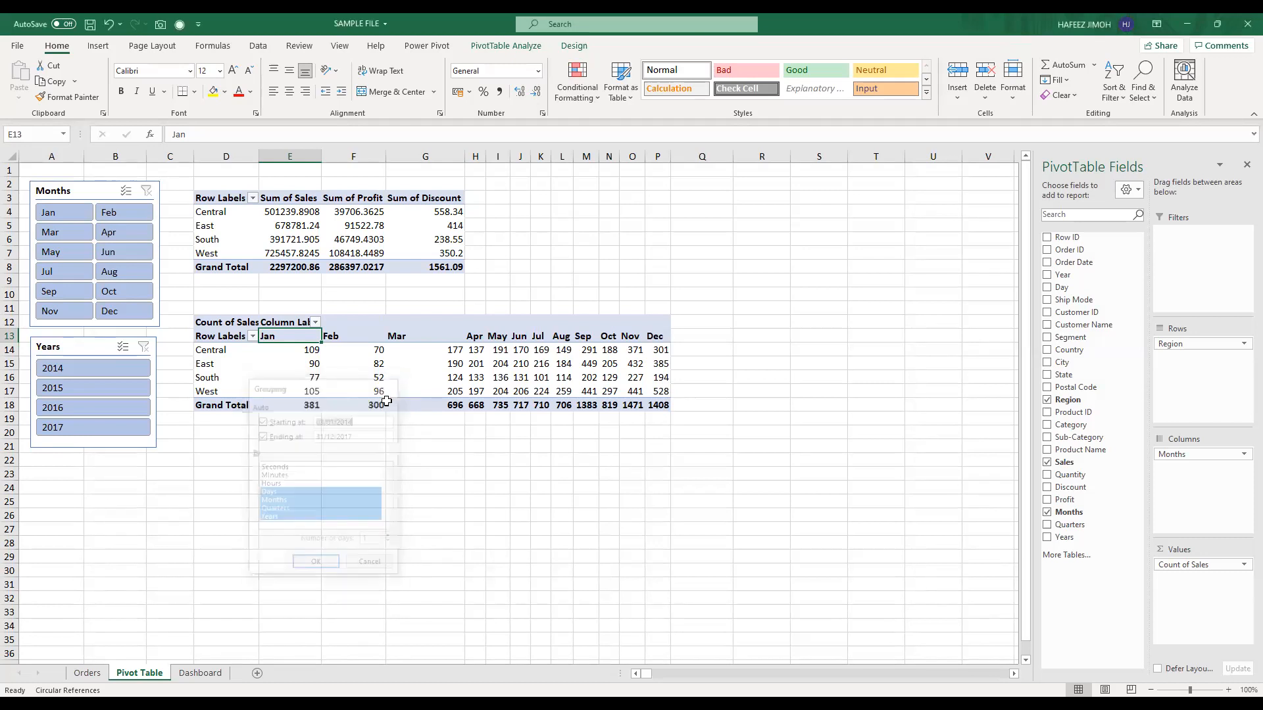
Step: Check the Months slicer and the options available for the Months field in the lower pivot table's field list
{"action": "left_click", "coordinate": [97, 192]}
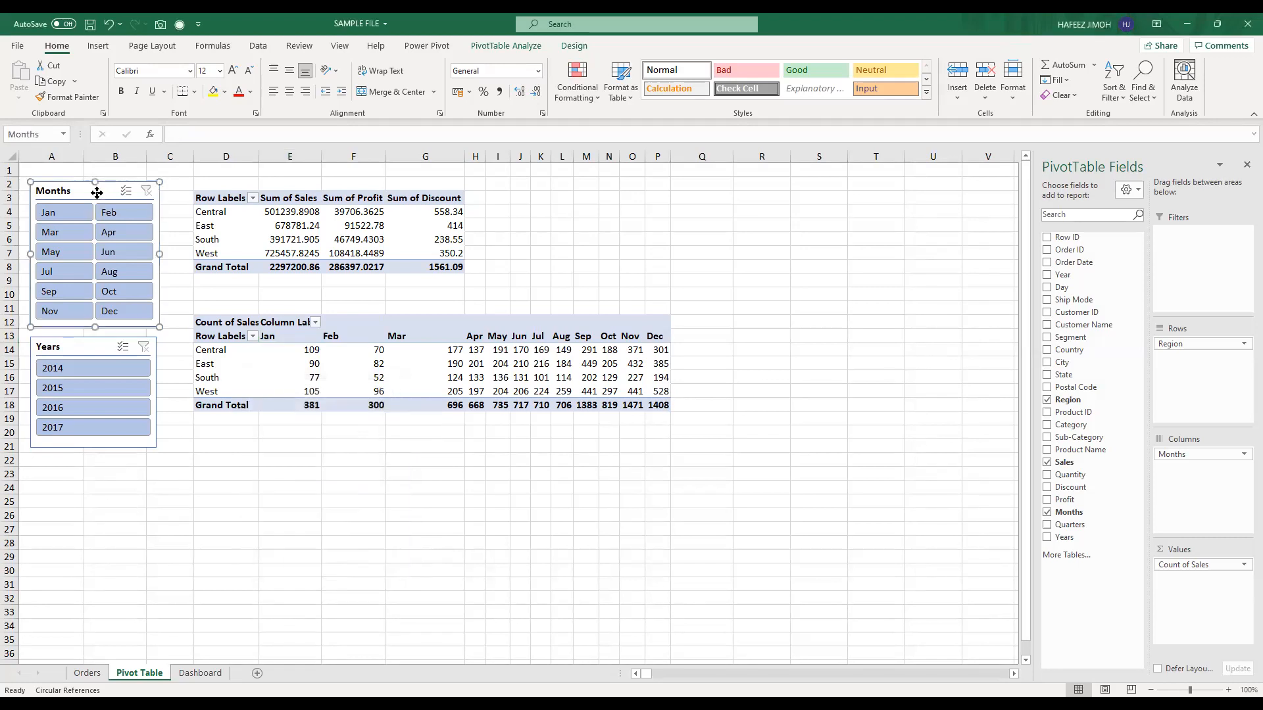
{"action": "left_click", "coordinate": [289, 366]}
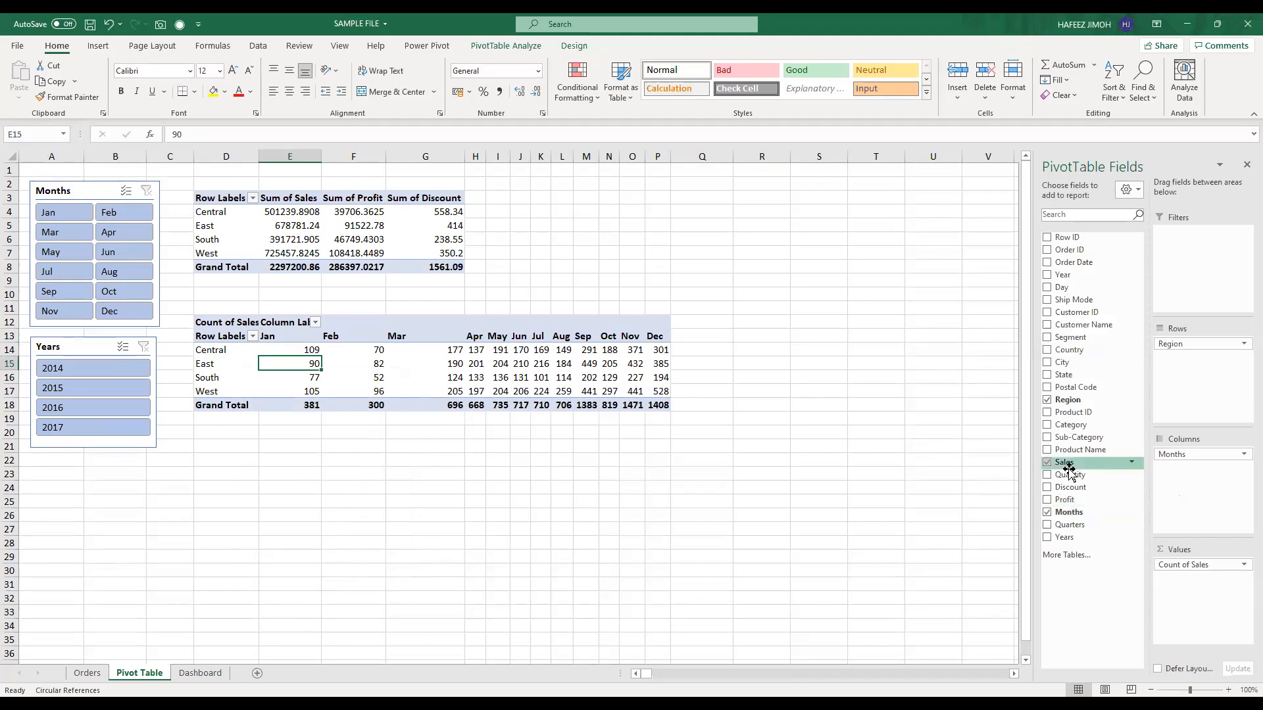
{"action": "right_click", "coordinate": [1072, 517]}
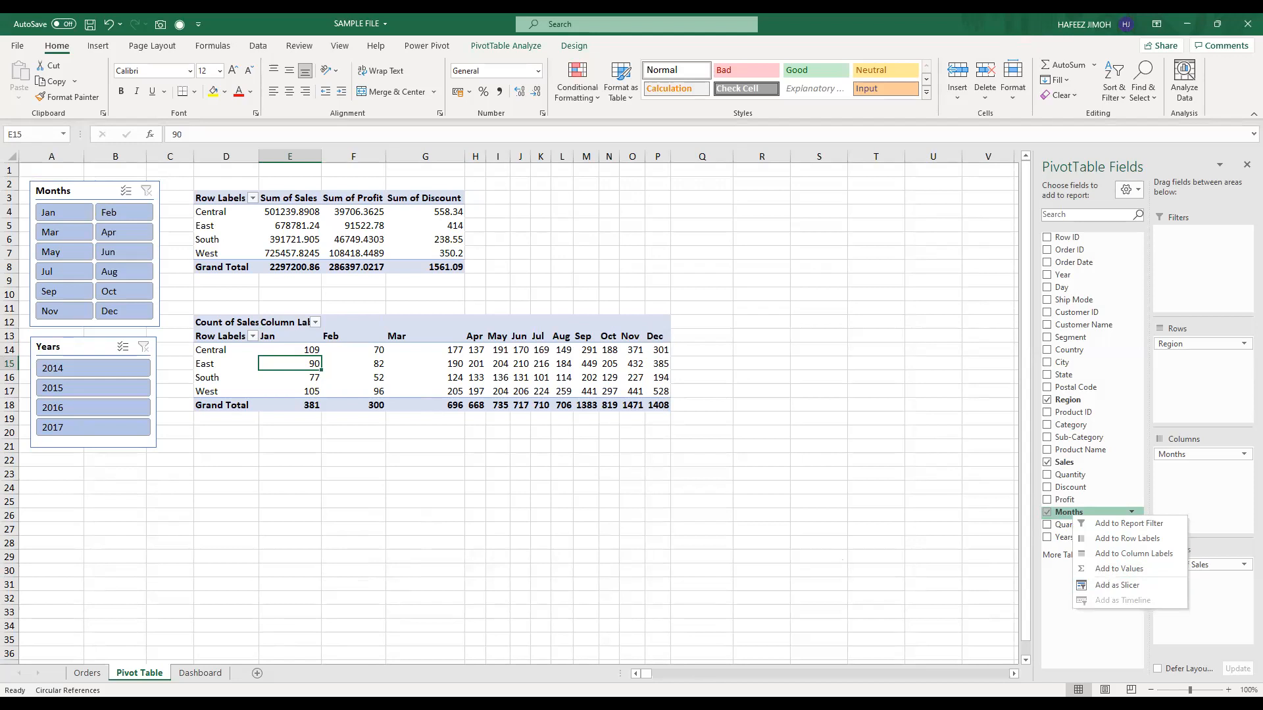
{"action": "key", "text": "alt+Tab"}
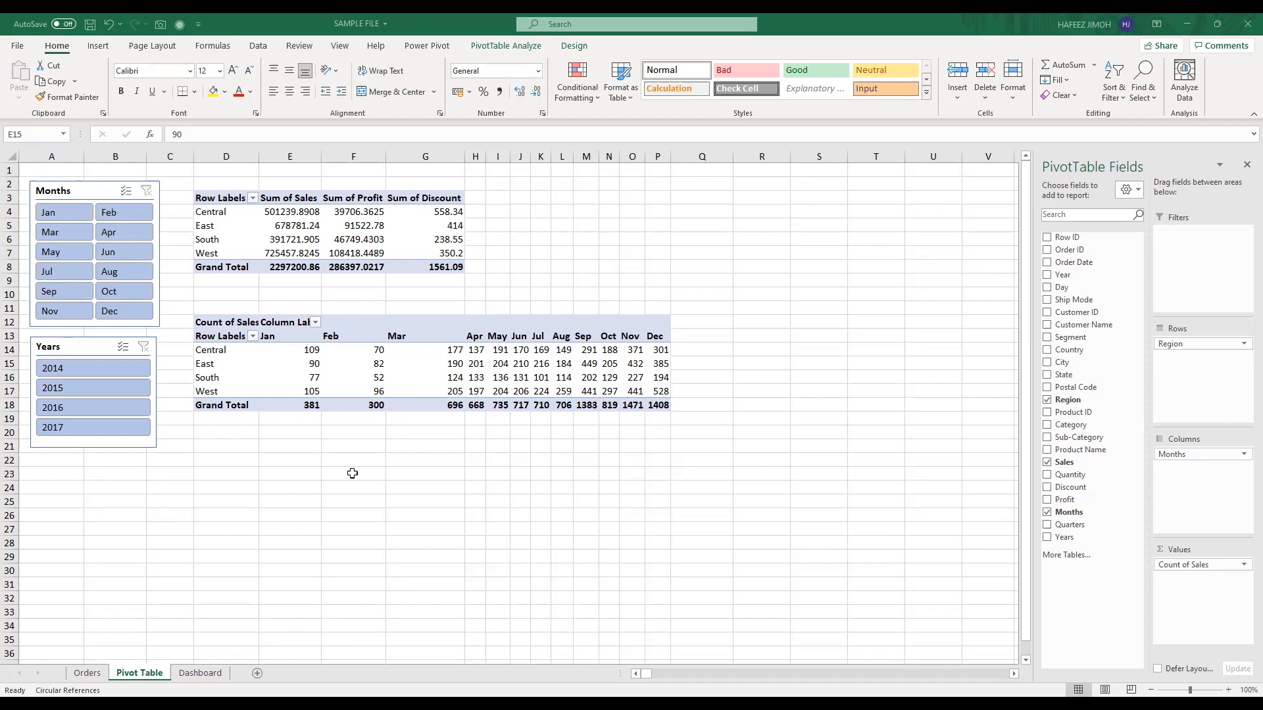
Step: Examine the upper pivot table's region row labels and its Sum of Sales, Sum of Profit and Sum of Discount columns
{"action": "left_click", "coordinate": [236, 459]}
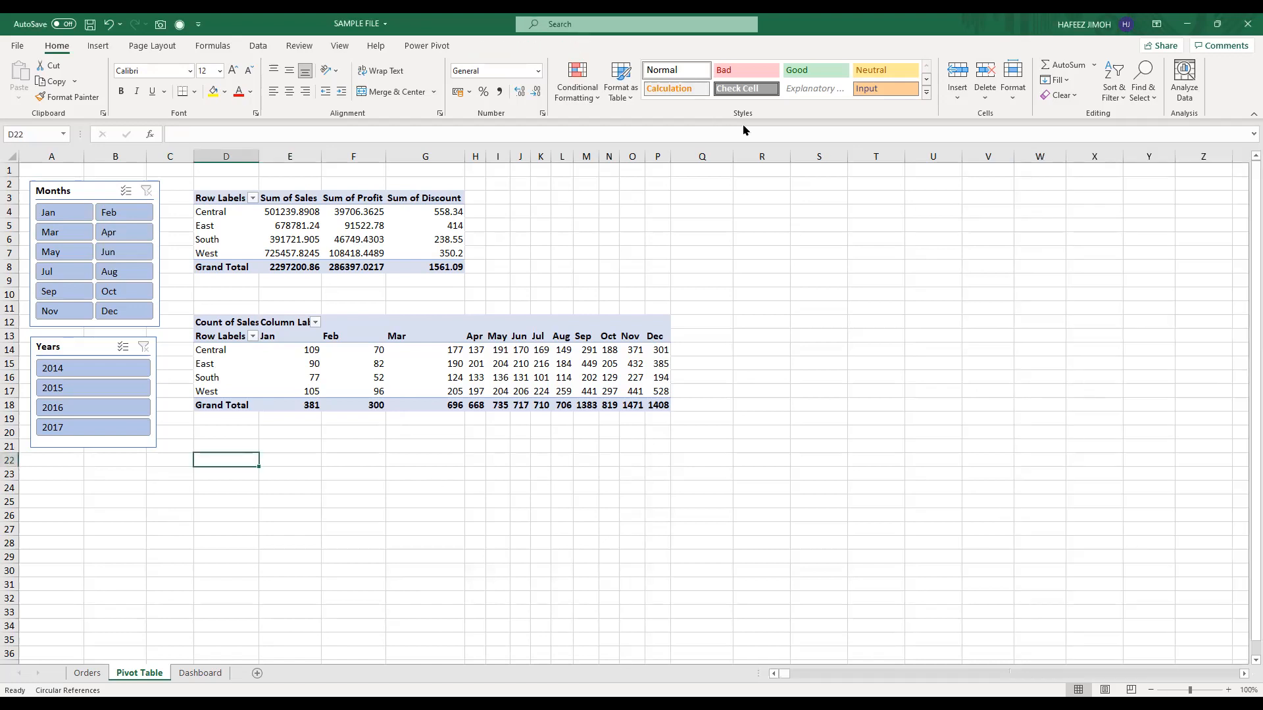
{"action": "left_click_drag", "start_coordinate": [217, 198], "coordinate": [438, 278]}
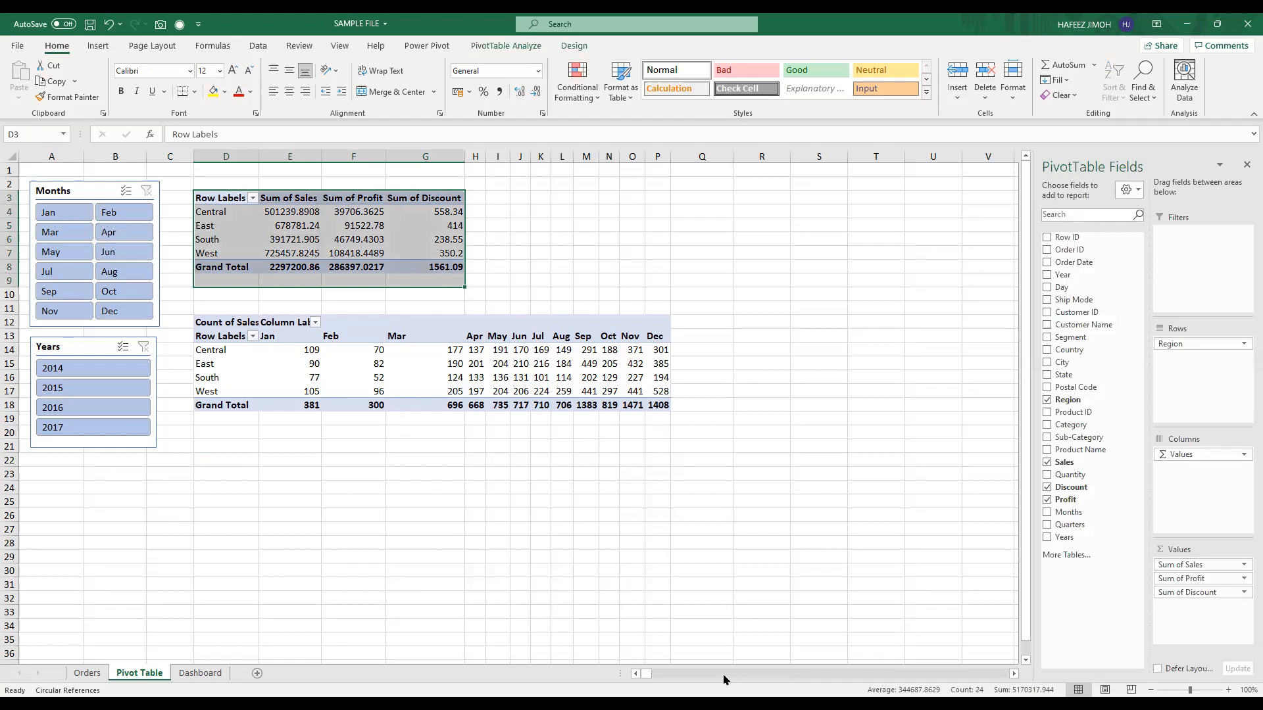
{"action": "left_click", "coordinate": [723, 681]}
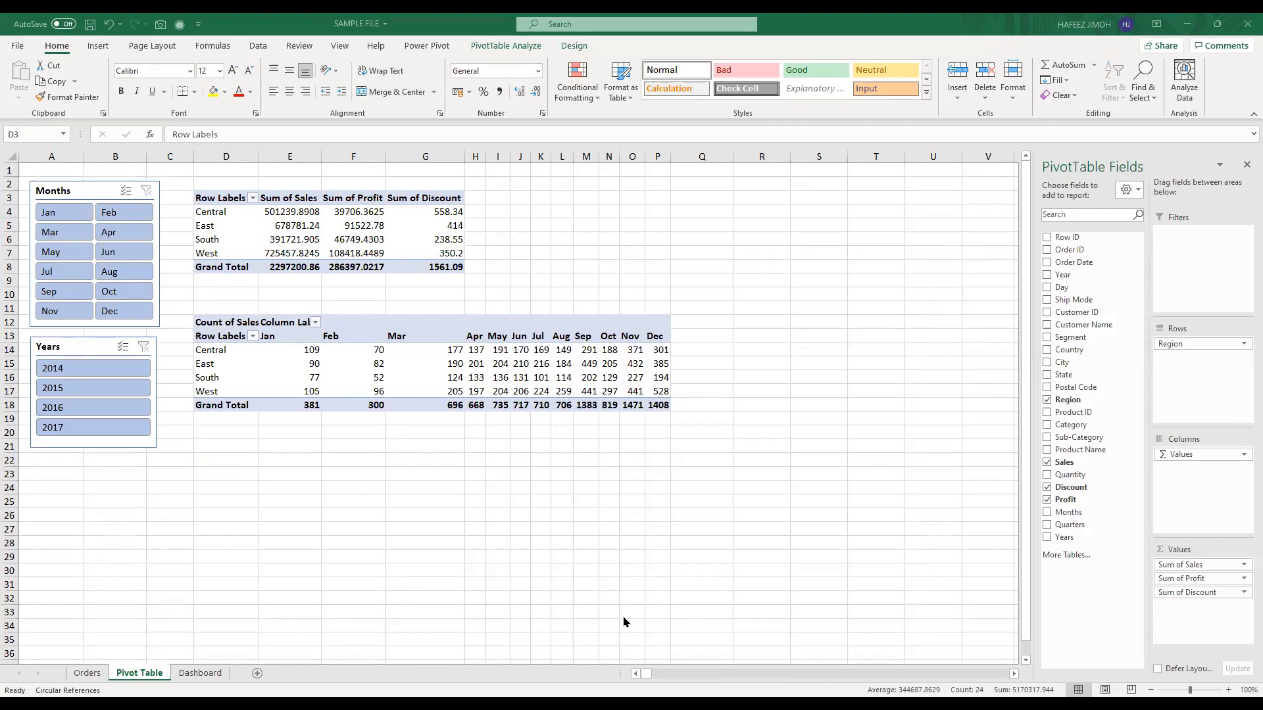
{"action": "left_click", "coordinate": [1111, 160]}
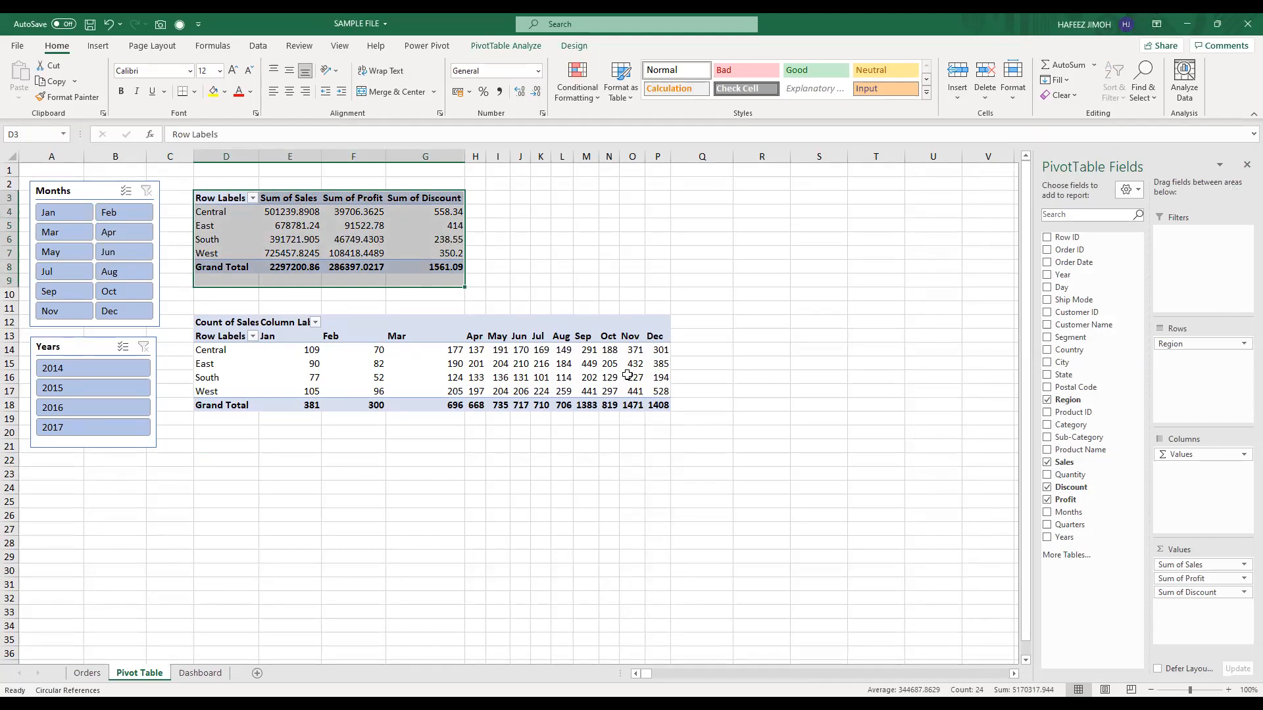
{"action": "left_click", "coordinate": [235, 254]}
{"action": "double_click", "coordinate": [211, 224]}
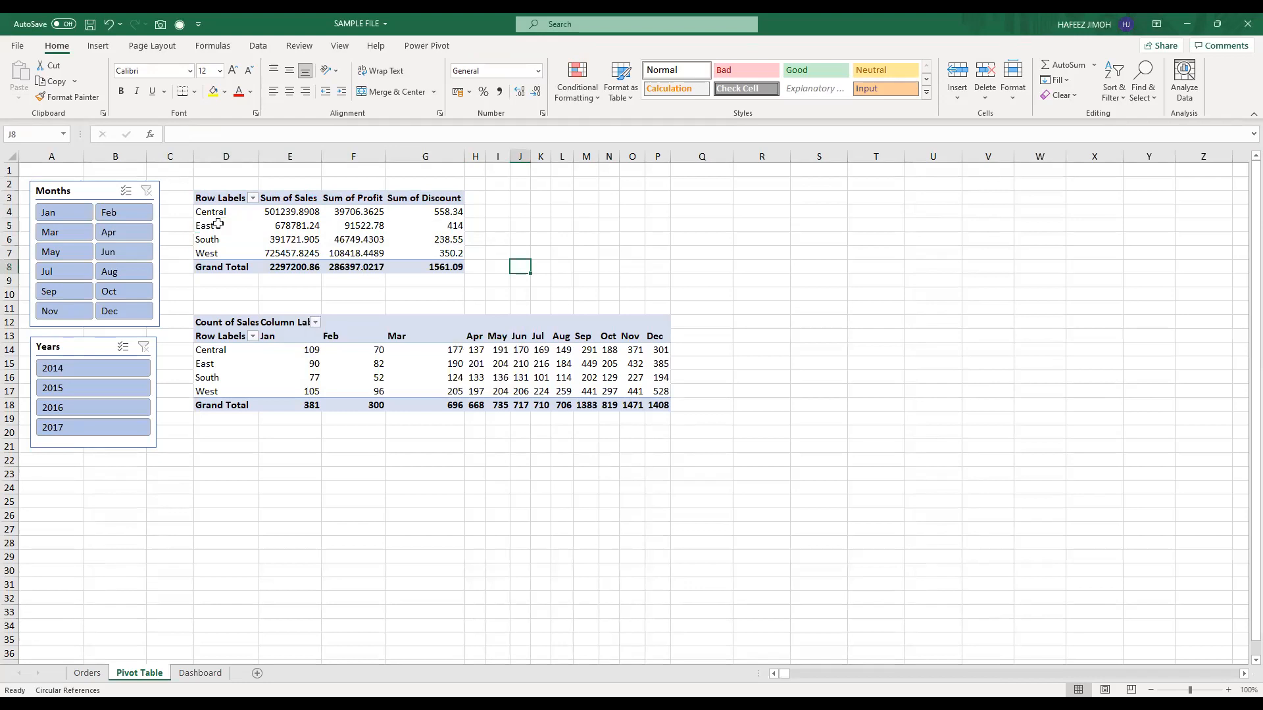
{"action": "left_click", "coordinate": [220, 198]}
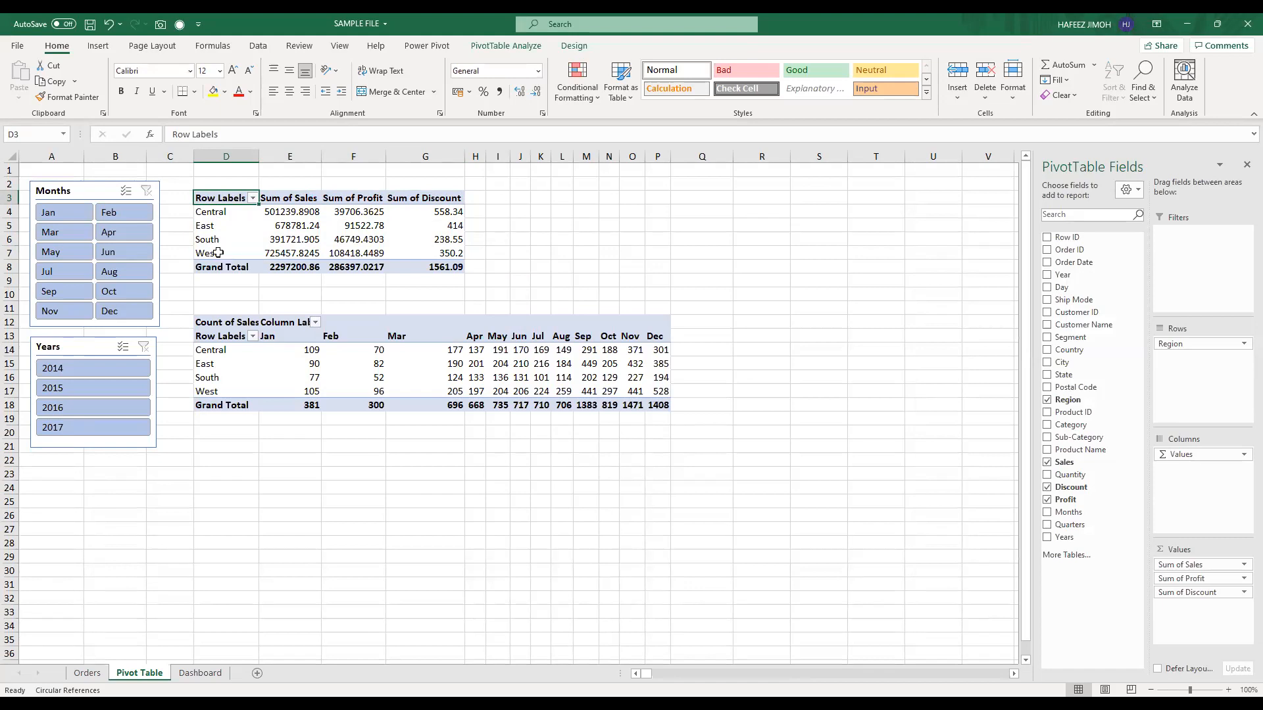
{"action": "left_click", "coordinate": [1245, 169]}
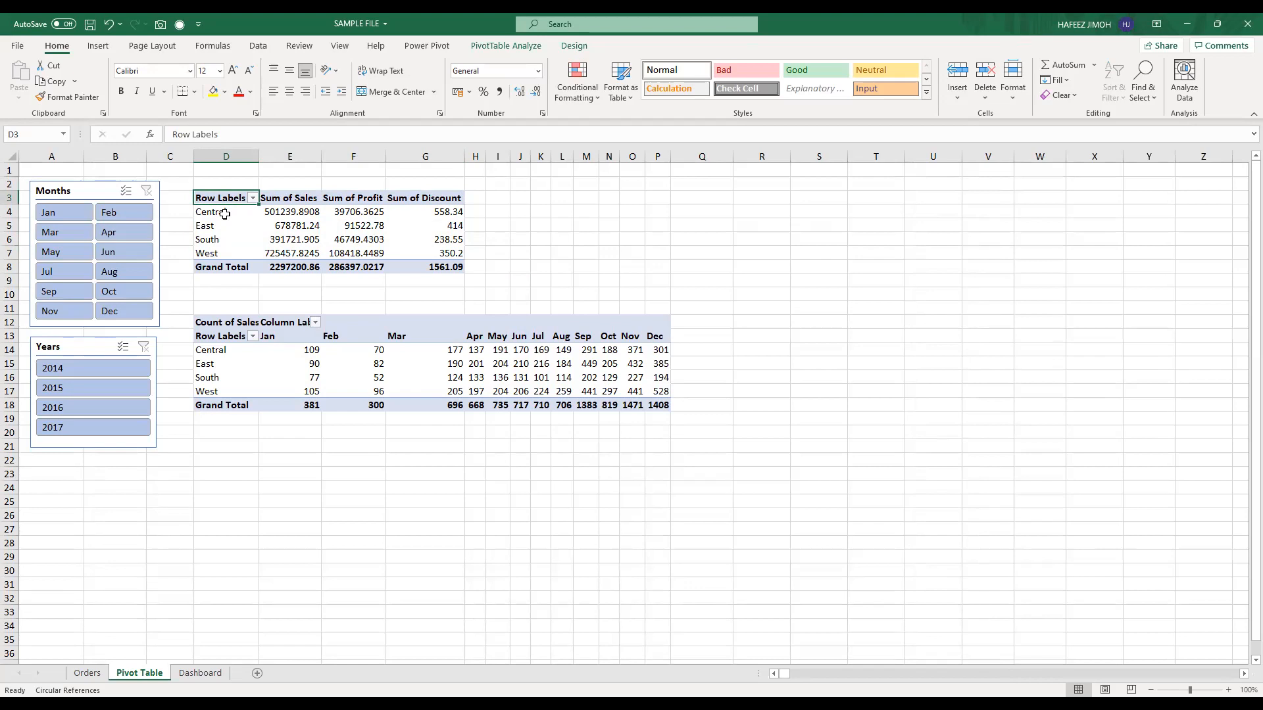
{"action": "left_click", "coordinate": [224, 214]}
{"action": "left_click", "coordinate": [227, 244]}
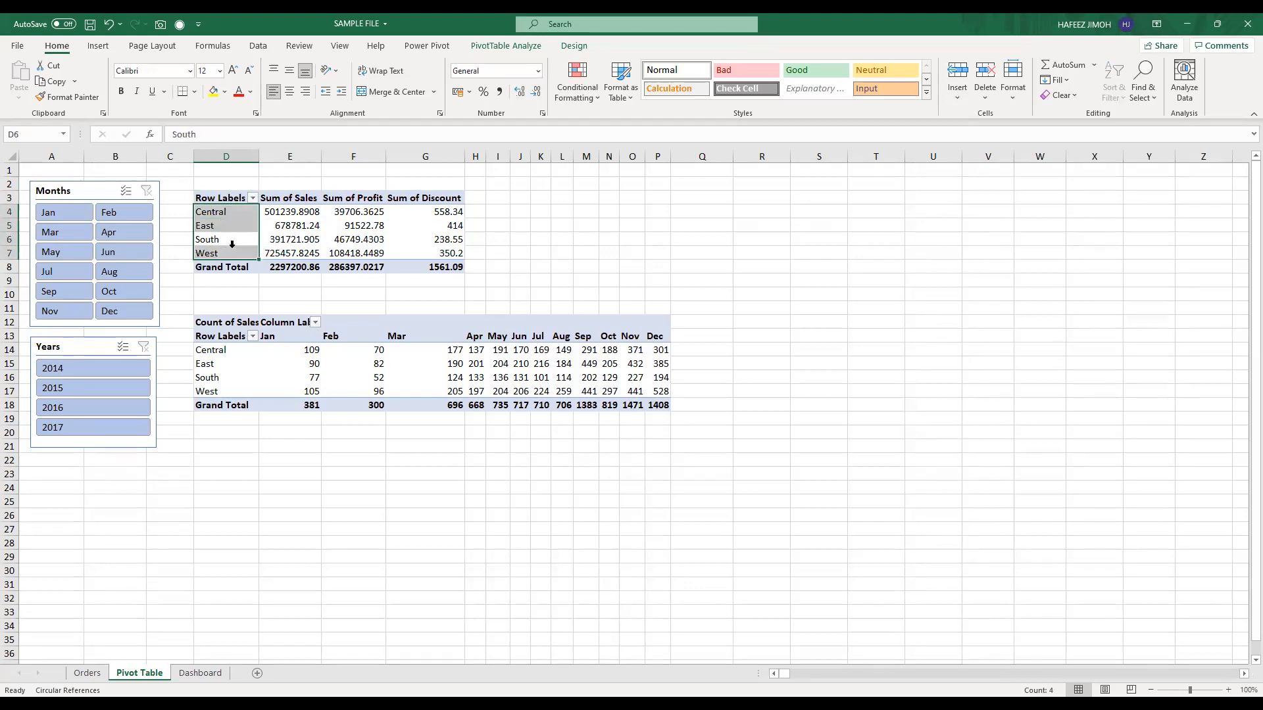
{"action": "left_click", "coordinate": [232, 244]}
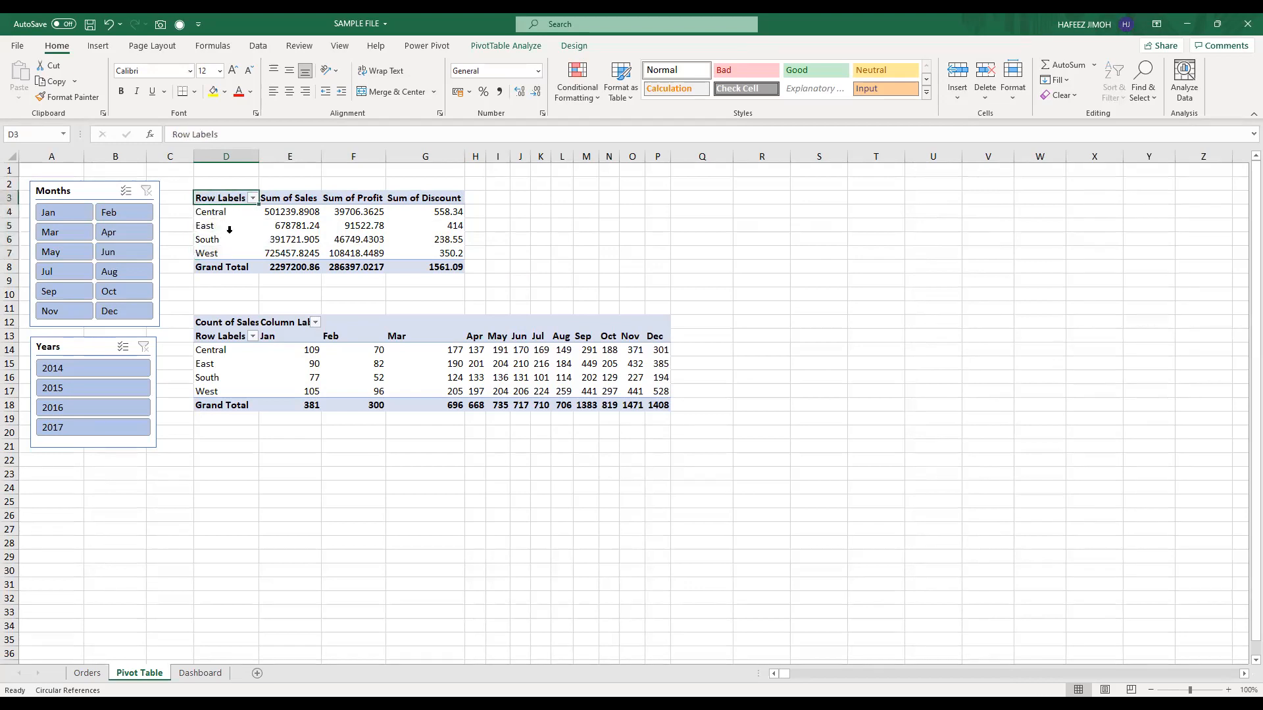
{"action": "left_click", "coordinate": [299, 199]}
{"action": "left_click", "coordinate": [390, 199]}
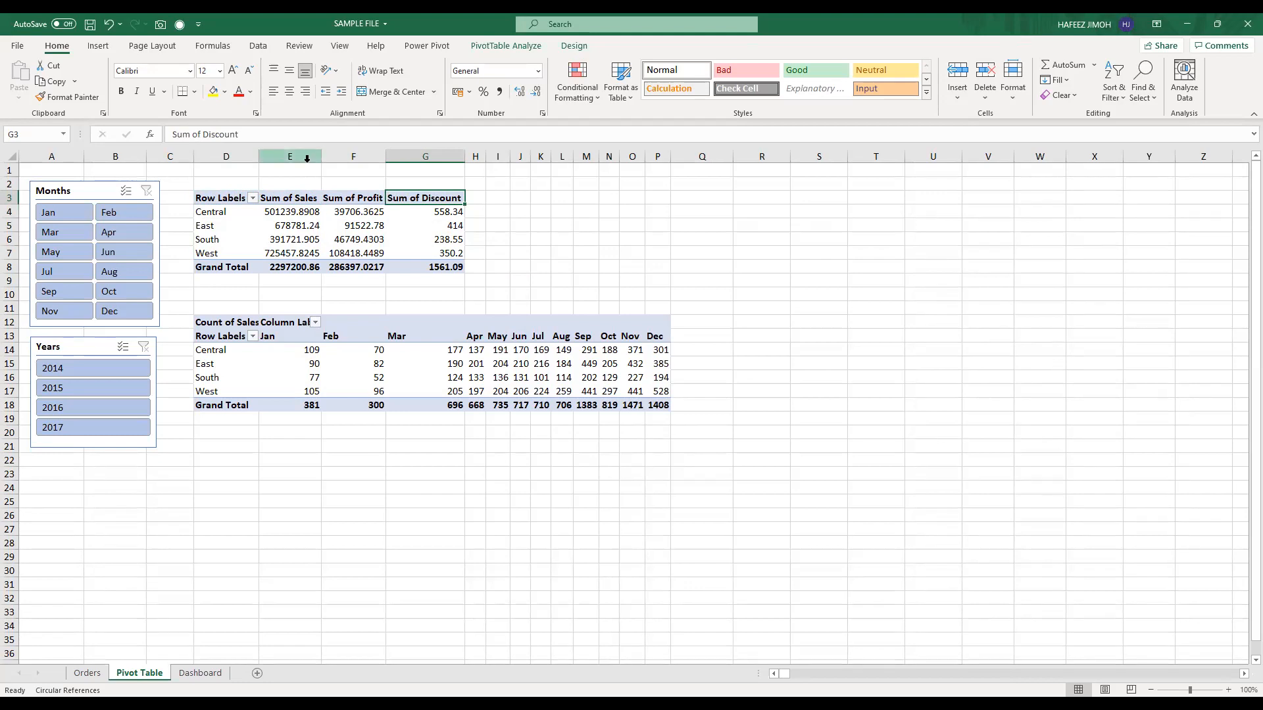
{"action": "left_click", "coordinate": [238, 241]}
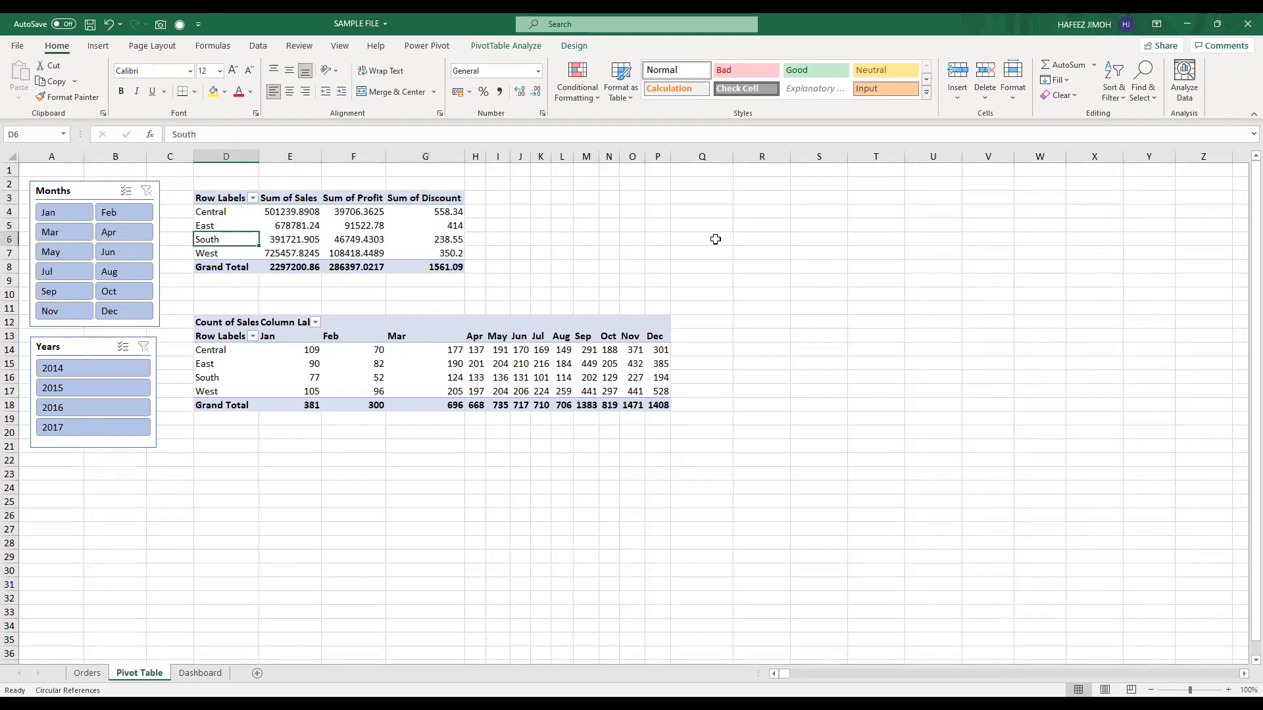
Step: Display the upper pivot table's field list again and check its row and value fields
{"action": "left_click", "coordinate": [537, 46]}
{"action": "left_click", "coordinate": [927, 82]}
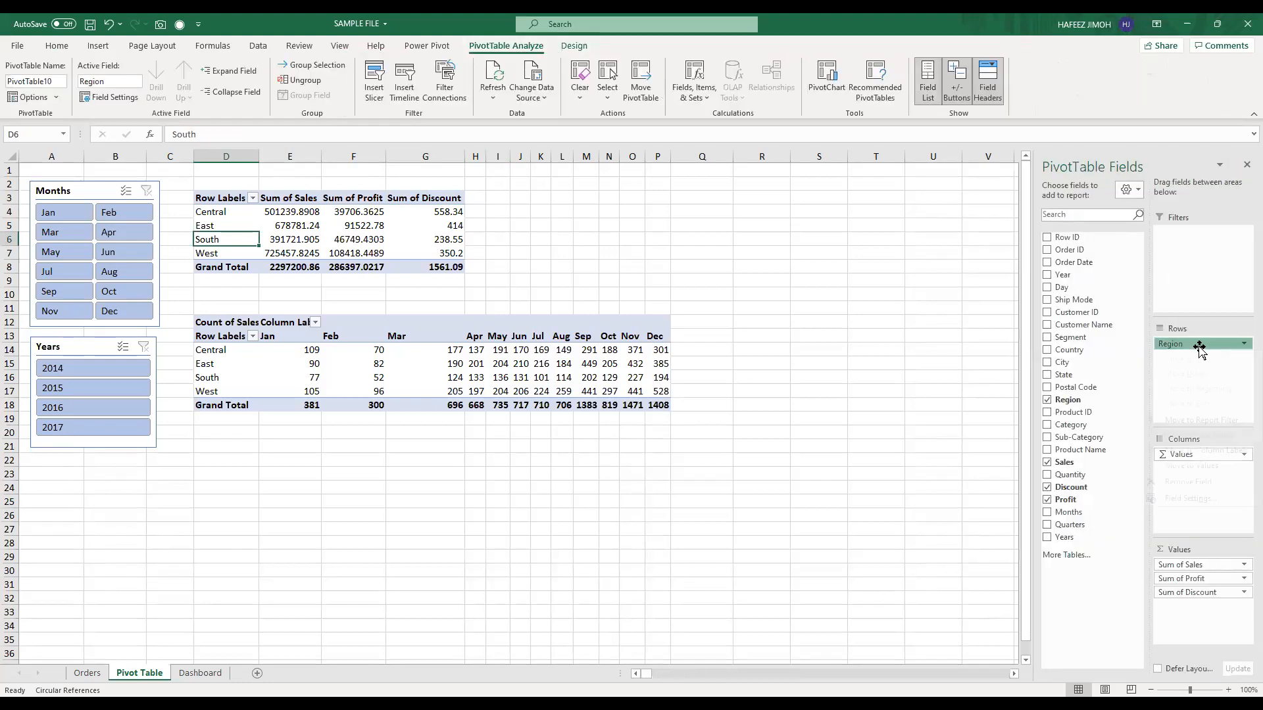
{"action": "left_click", "coordinate": [1198, 610]}
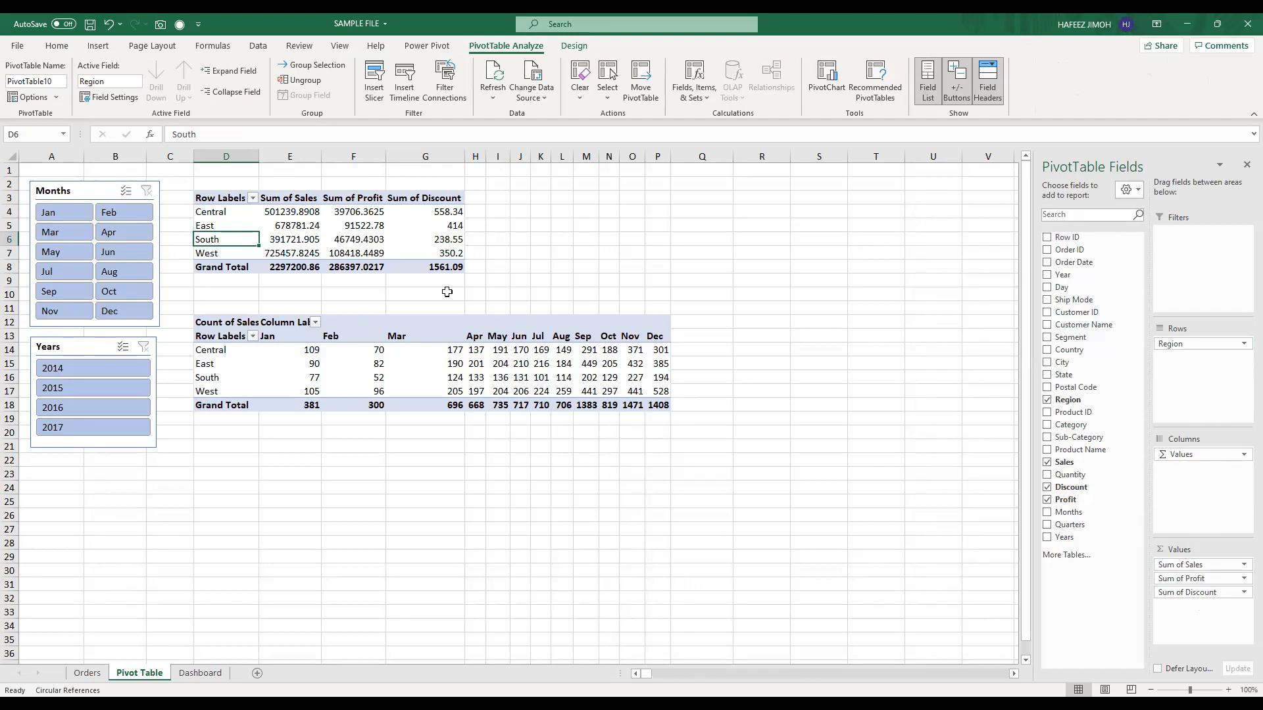
Step: Copy the upper pivot table (D3:G8) and paste it below the lower pivot table at cell D25
{"action": "left_click", "coordinate": [417, 601]}
{"action": "left_click", "coordinate": [224, 196]}
{"action": "left_click_drag", "start_coordinate": [289, 262], "coordinate": [429, 273]}
{"action": "key", "text": "ctrl+c"}
{"action": "left_click", "coordinate": [226, 501]}
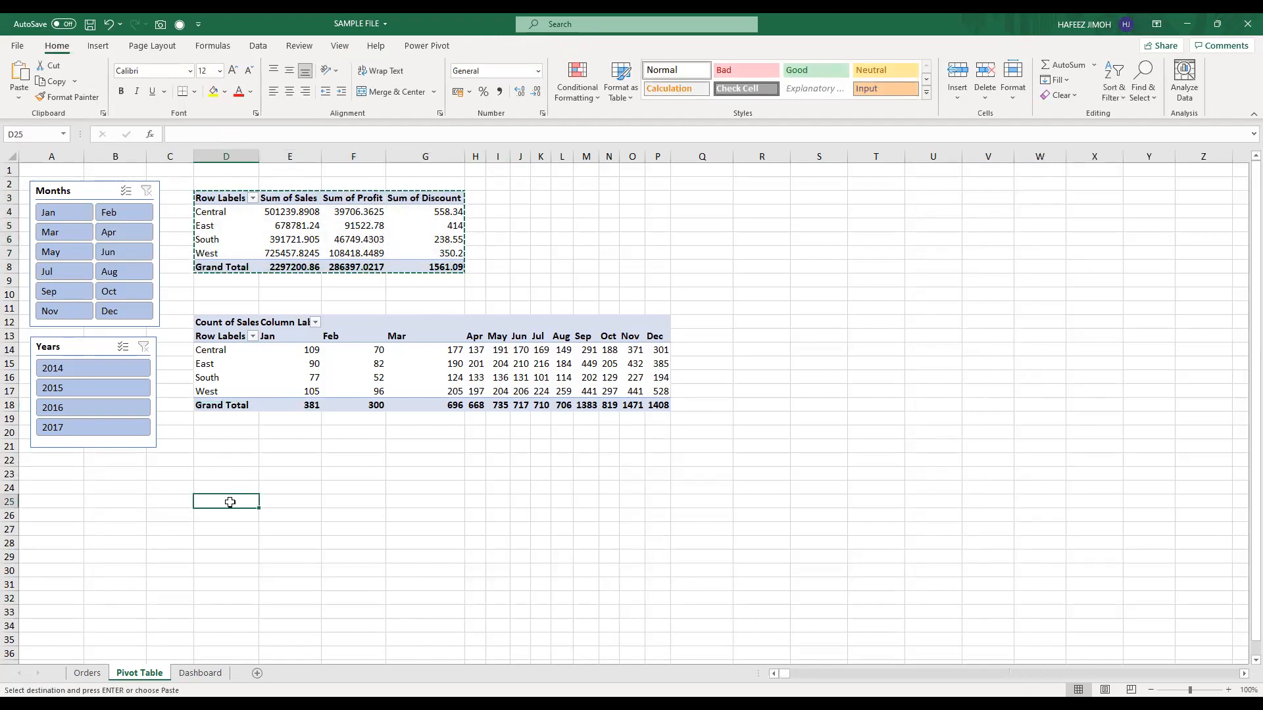
{"action": "key", "text": "ctrl+v"}
Step: Remove all value fields from the pasted pivot table and move Region from rows to columns
{"action": "left_click_drag", "start_coordinate": [1224, 455], "coordinate": [992, 535]}
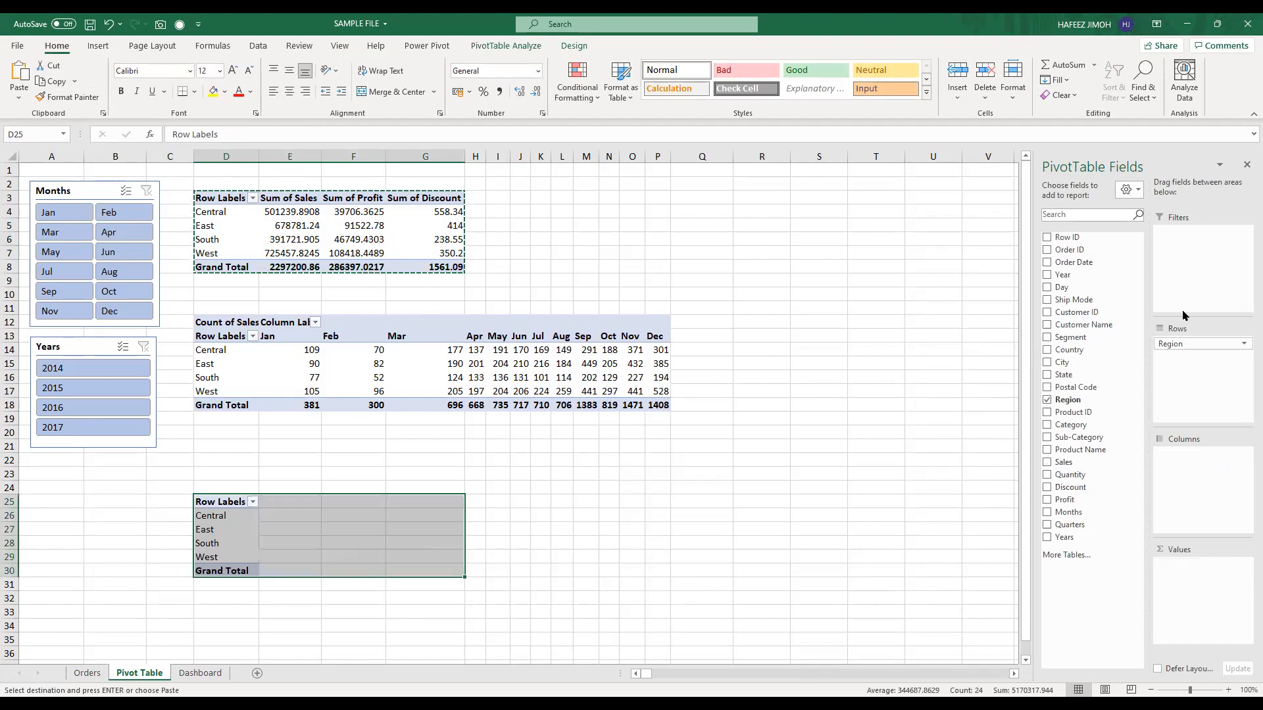
{"action": "left_click_drag", "start_coordinate": [1193, 344], "coordinate": [1201, 475]}
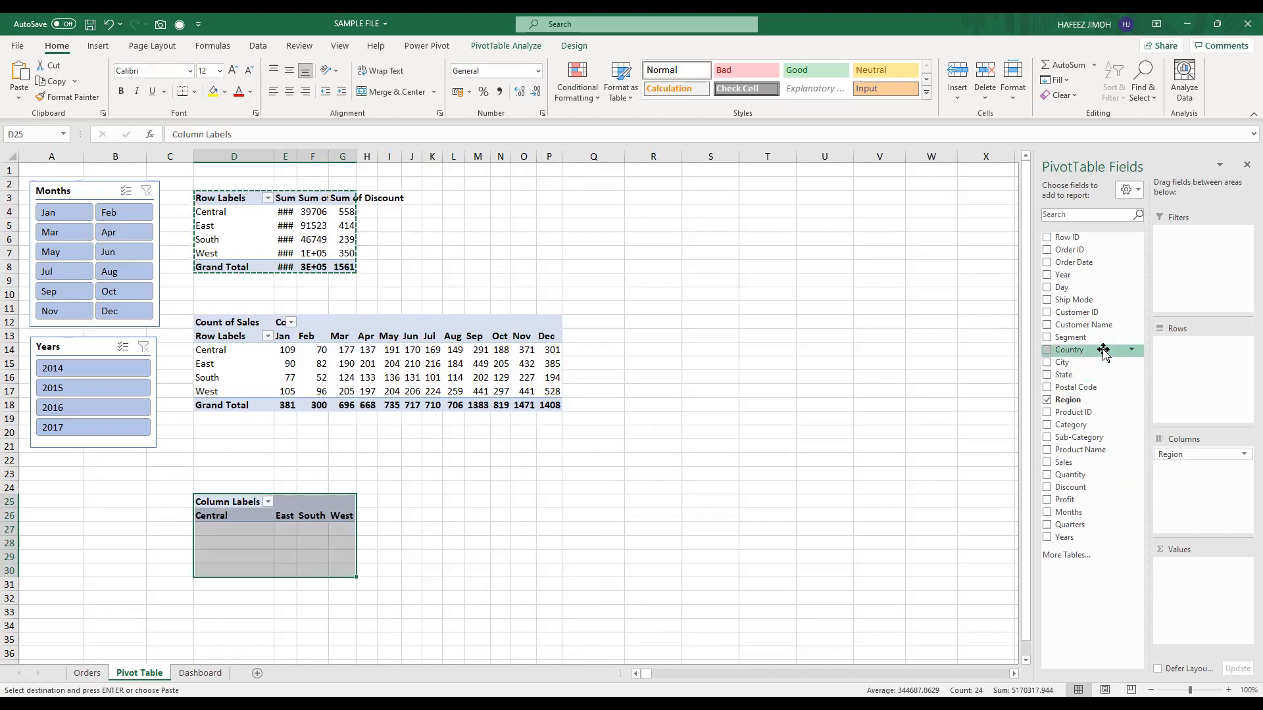
Step: Add Category to the rows of the pivot table at D25 and check its category-by-region layout
{"action": "left_click_drag", "start_coordinate": [1093, 440], "coordinate": [1201, 381]}
{"action": "left_click", "coordinate": [311, 554]}
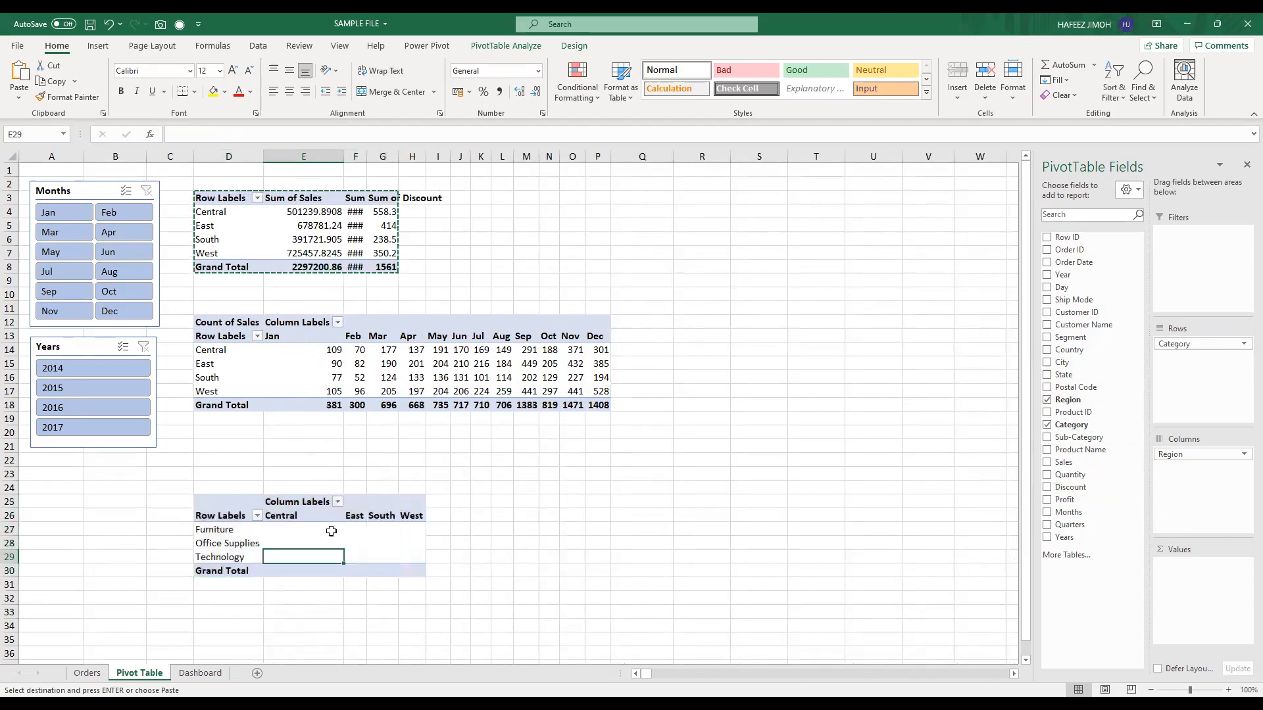
{"action": "left_click_drag", "start_coordinate": [227, 509], "coordinate": [377, 566]}
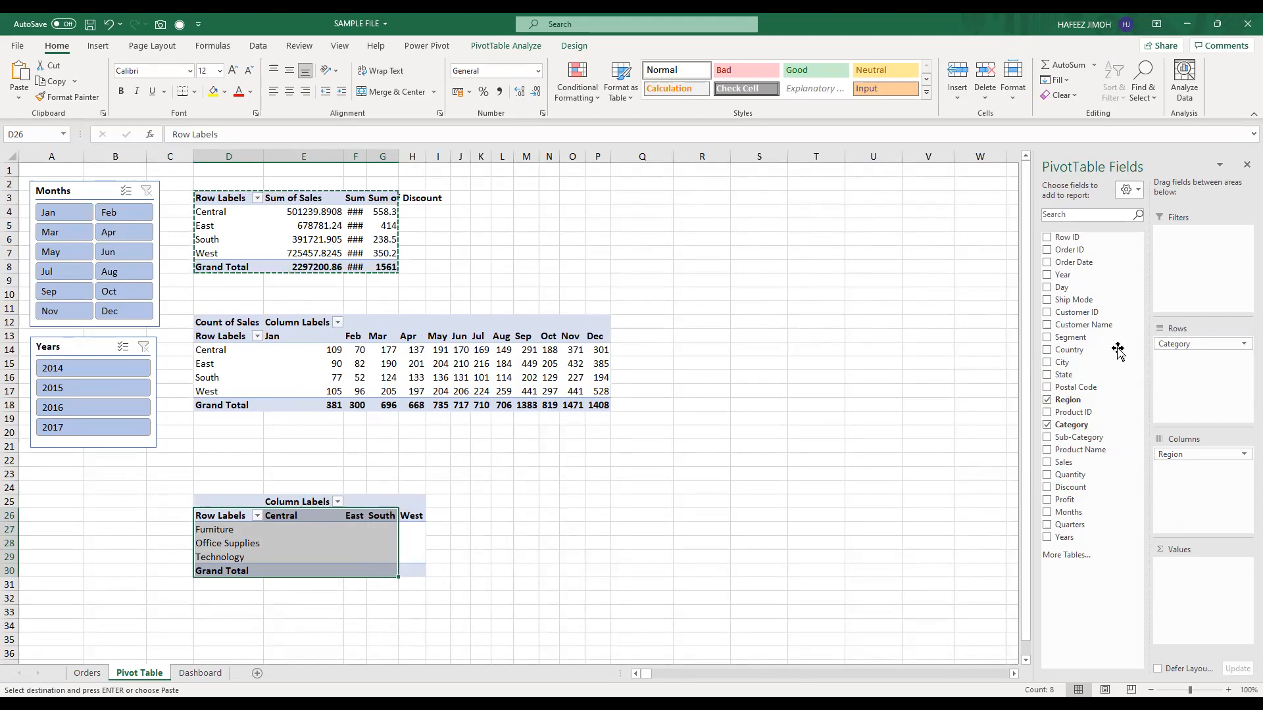
{"action": "left_click", "coordinate": [314, 545]}
{"action": "left_click_drag", "start_coordinate": [290, 534], "coordinate": [421, 573]}
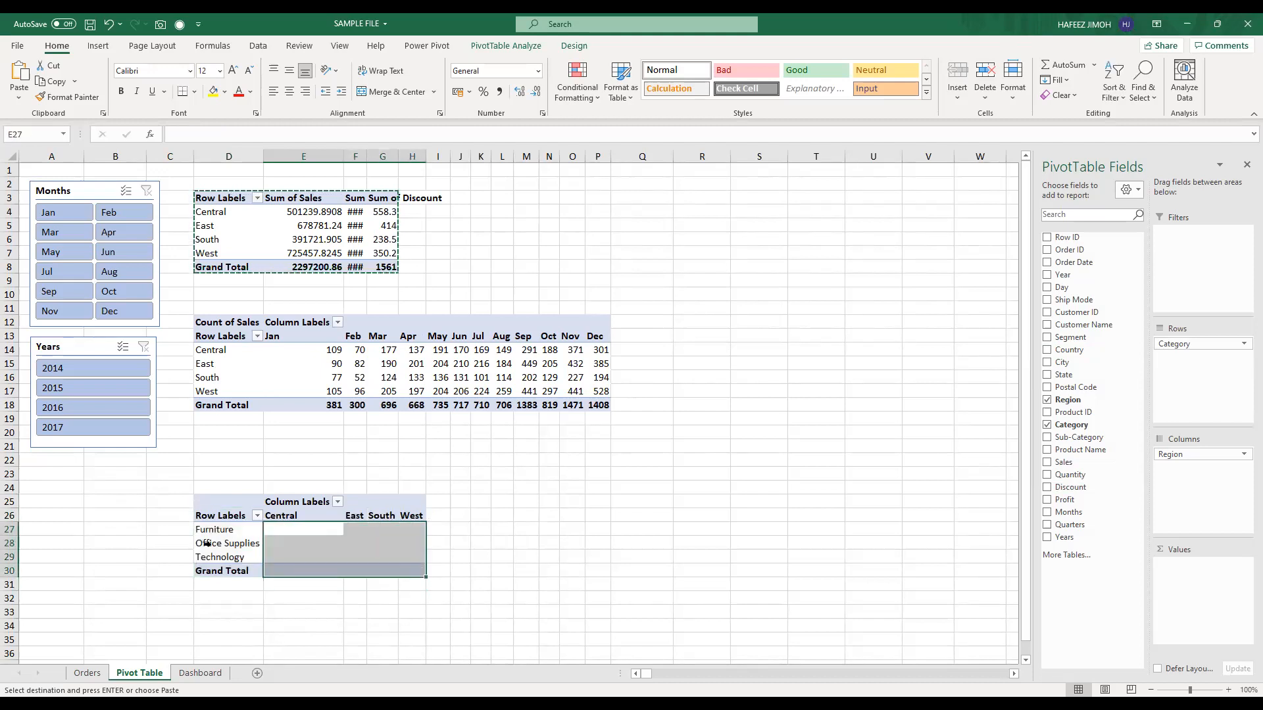
{"action": "left_click", "coordinate": [222, 531]}
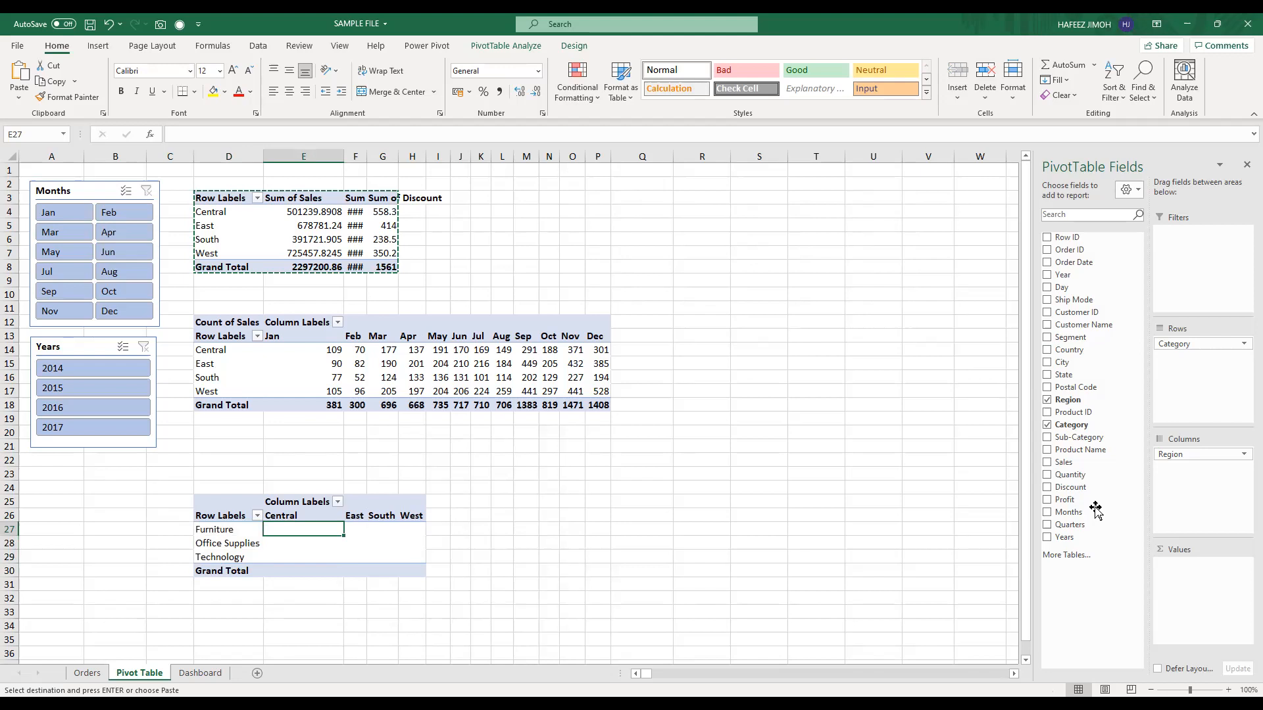
Step: Try Sales, Profit and Discount in turn as the value field of the pivot table at D25, leaving its values empty
{"action": "left_click_drag", "start_coordinate": [1094, 468], "coordinate": [1186, 585]}
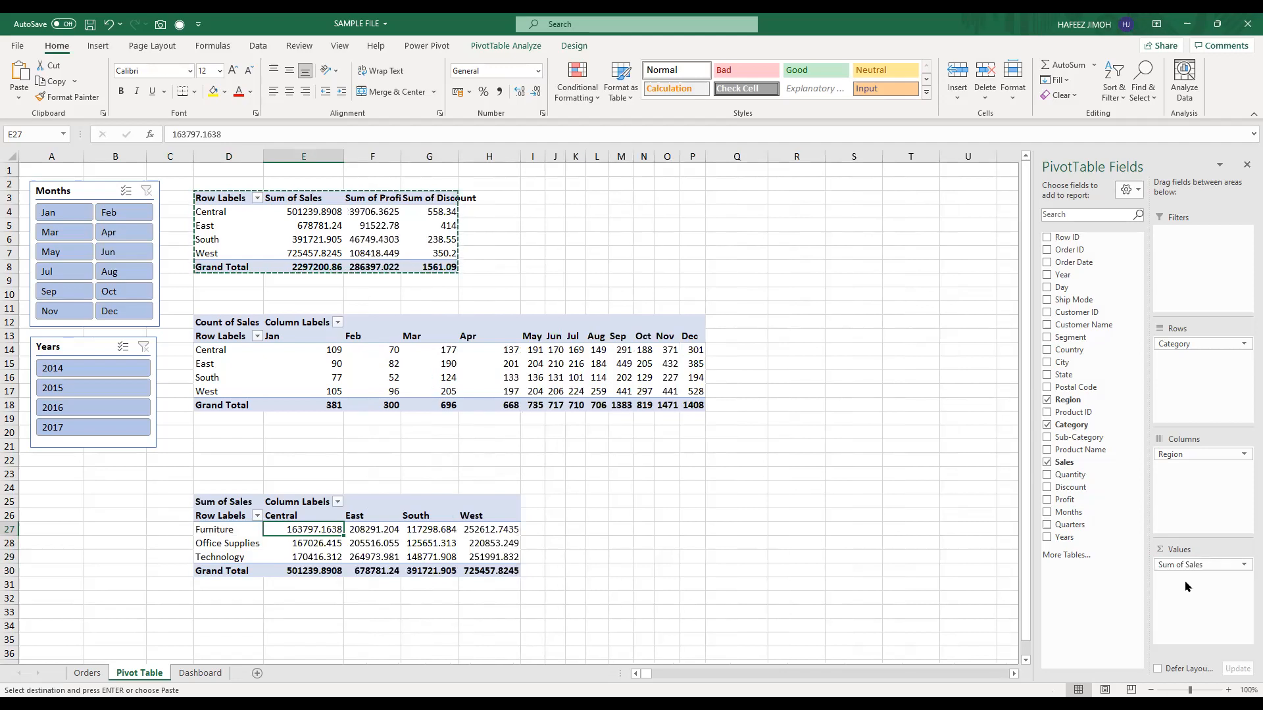
{"action": "left_click_drag", "start_coordinate": [1066, 506], "coordinate": [1216, 604]}
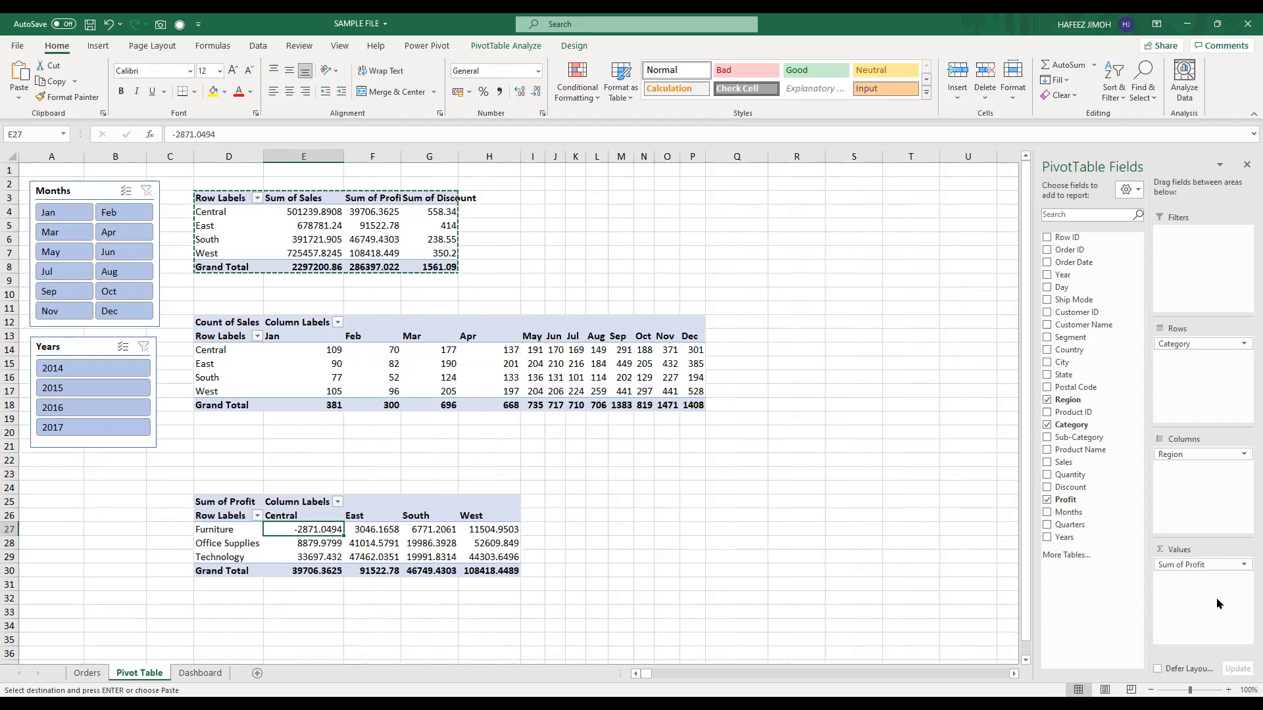
{"action": "left_click", "coordinate": [224, 506]}
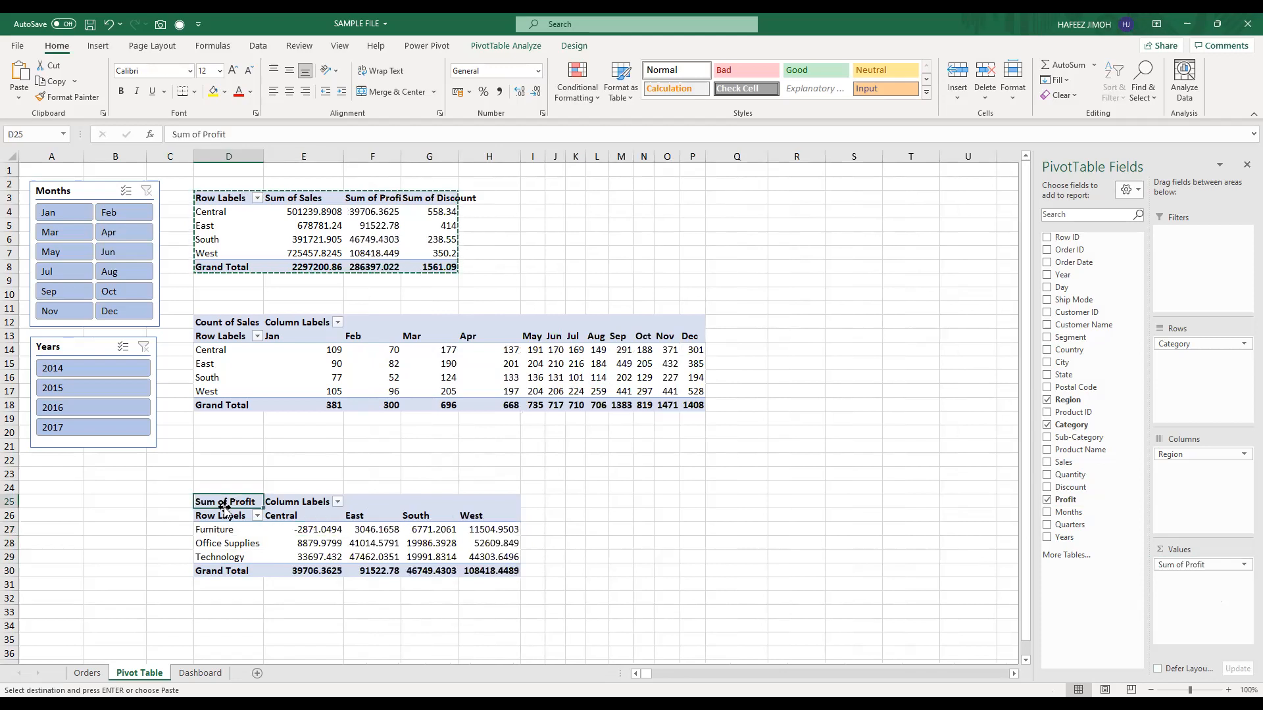
{"action": "left_click_drag", "start_coordinate": [1214, 565], "coordinate": [895, 567]}
{"action": "left_click_drag", "start_coordinate": [1083, 490], "coordinate": [1182, 583]}
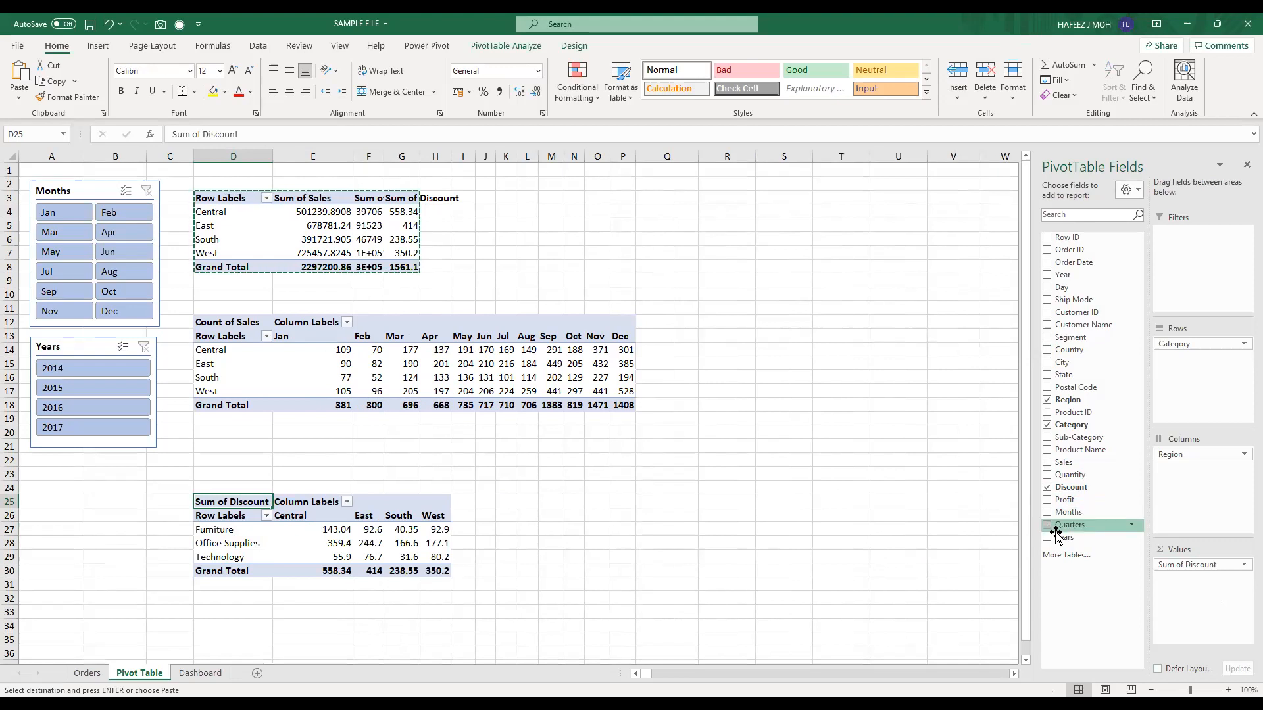
{"action": "left_click_drag", "start_coordinate": [1178, 564], "coordinate": [977, 556]}
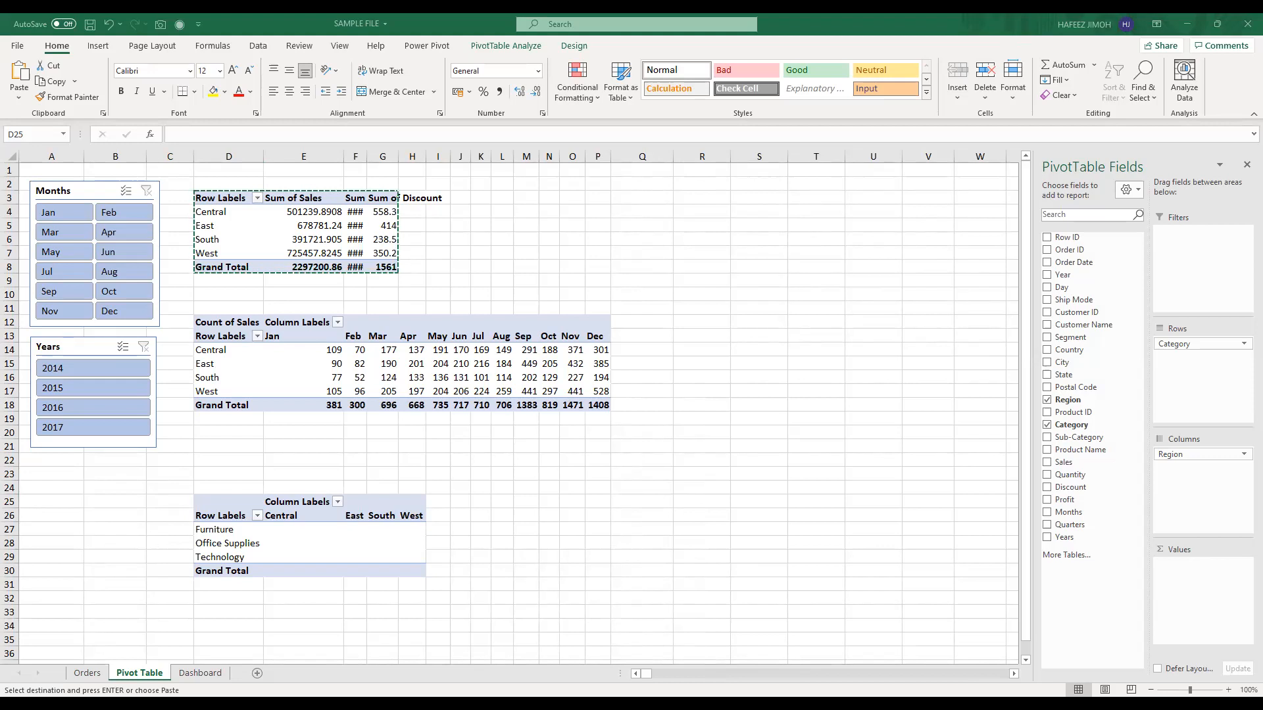
Step: Review the source data and the table name on the Orders sheet and return to the Pivot Table sheet
{"action": "left_click", "coordinate": [88, 673]}
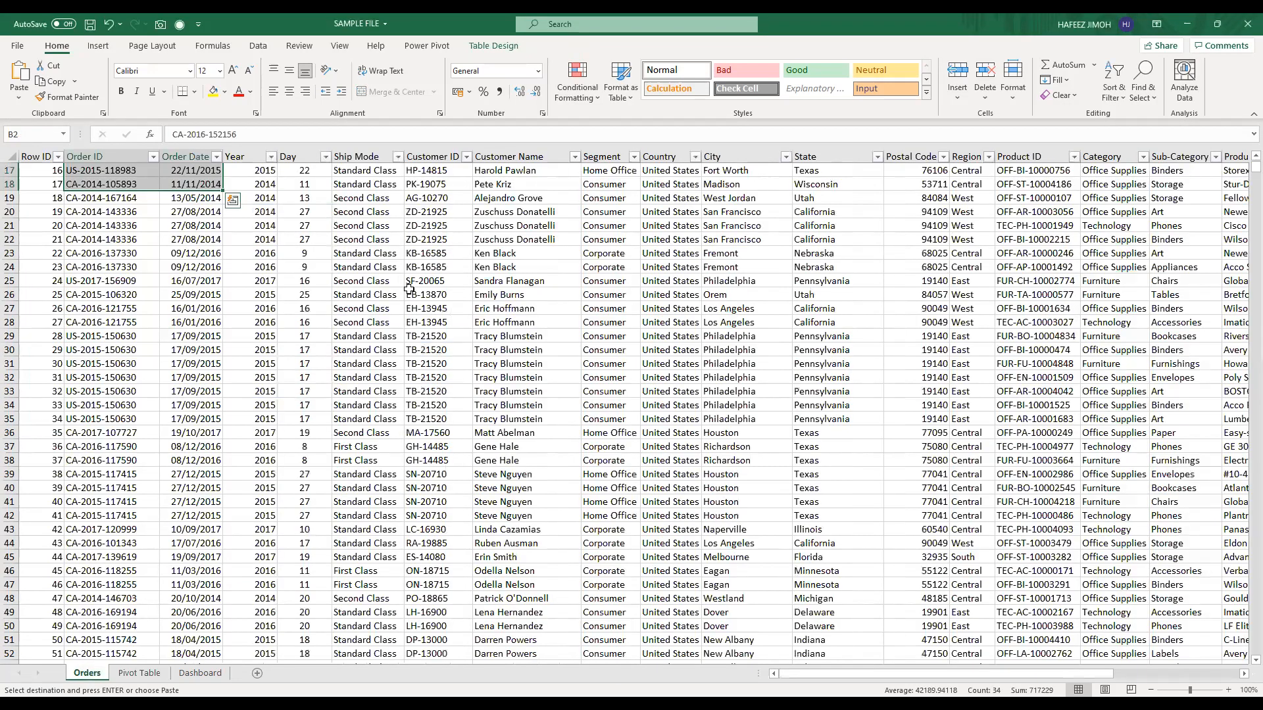
{"action": "double_click", "coordinate": [409, 290]}
{"action": "double_click", "coordinate": [409, 290]}
{"action": "left_click", "coordinate": [409, 290]}
{"action": "double_click", "coordinate": [409, 290]}
{"action": "left_click", "coordinate": [409, 290]}
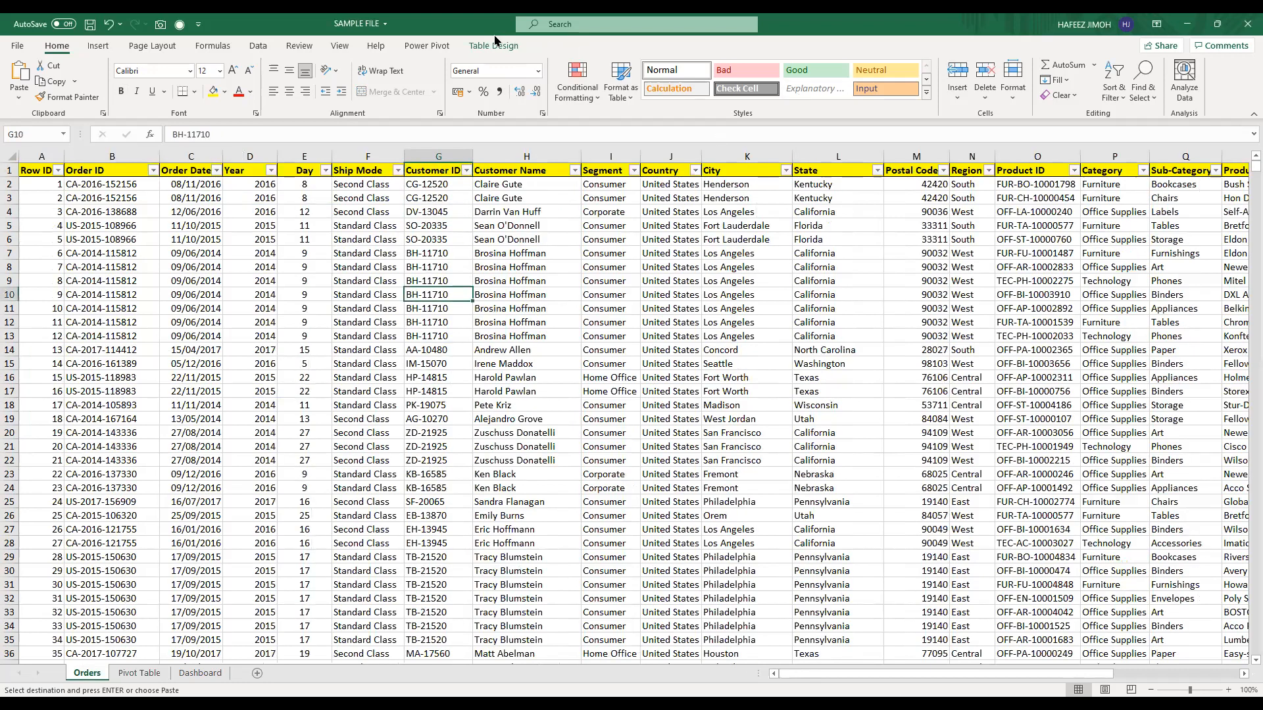
{"action": "left_click", "coordinate": [50, 81]}
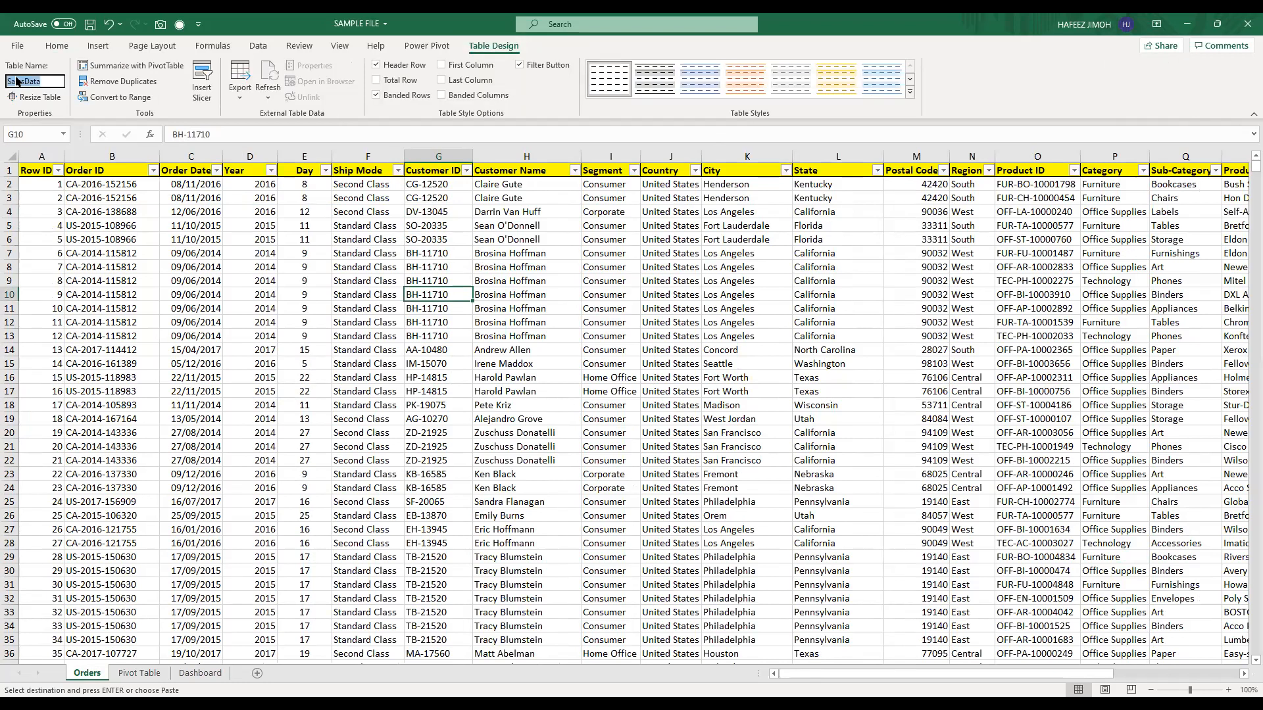
{"action": "left_click_drag", "start_coordinate": [15, 78], "coordinate": [15, 78]}
{"action": "left_click", "coordinate": [151, 676]}
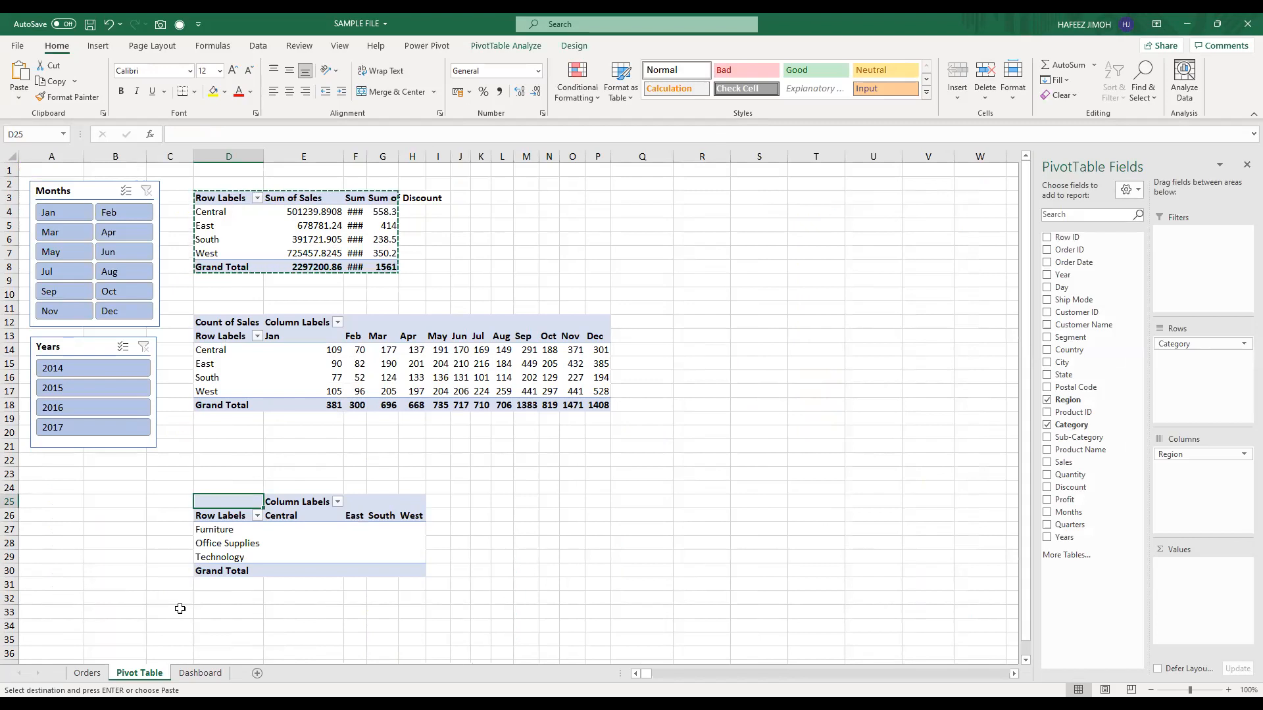
Step: Enter 2 in cell G10 of the Orders sheet and check the table's name
{"action": "left_click", "coordinate": [87, 672]}
{"action": "type", "text": "2"}
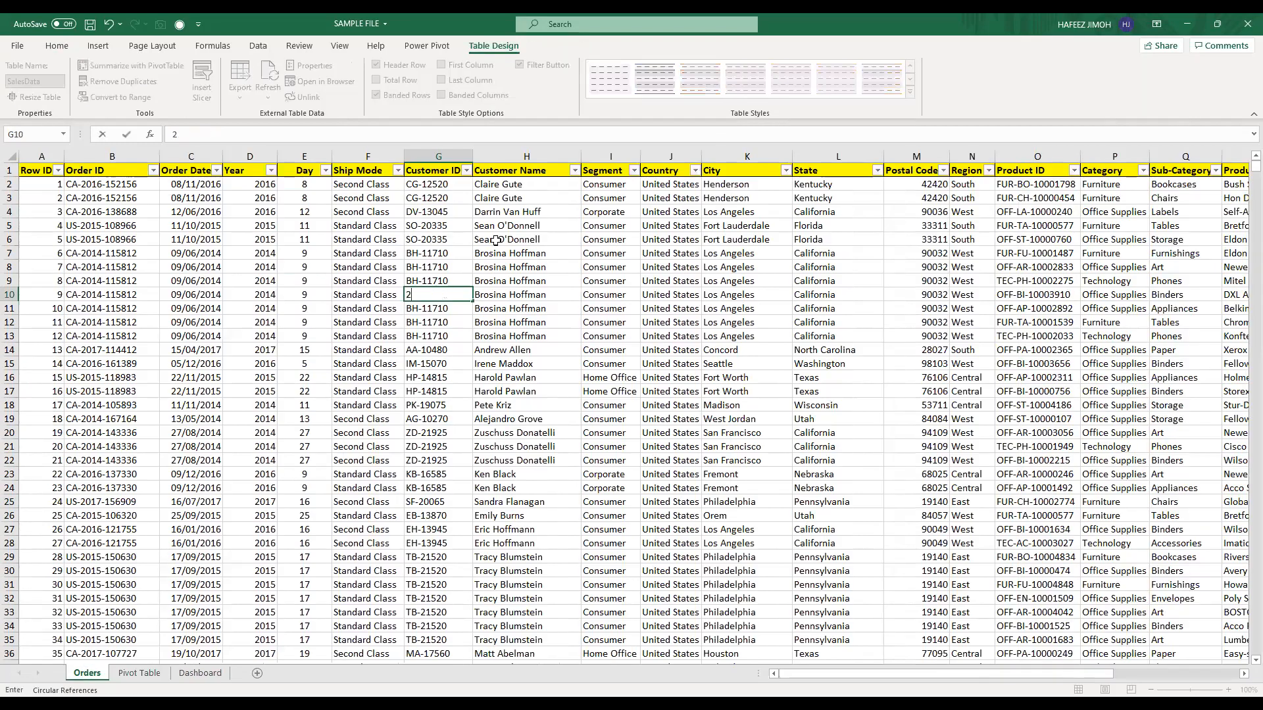
{"action": "left_click", "coordinate": [410, 390]}
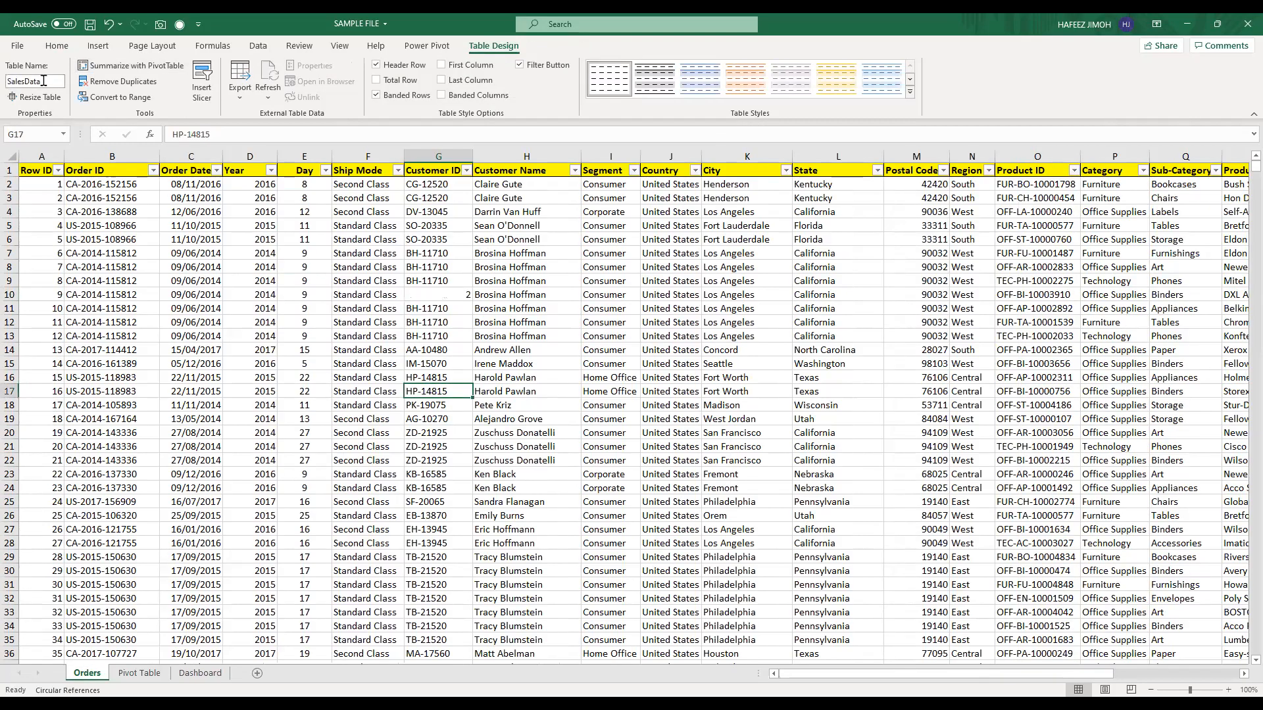
{"action": "left_click", "coordinate": [50, 82]}
{"action": "double_click", "coordinate": [59, 82]}
{"action": "left_click", "coordinate": [59, 81]}
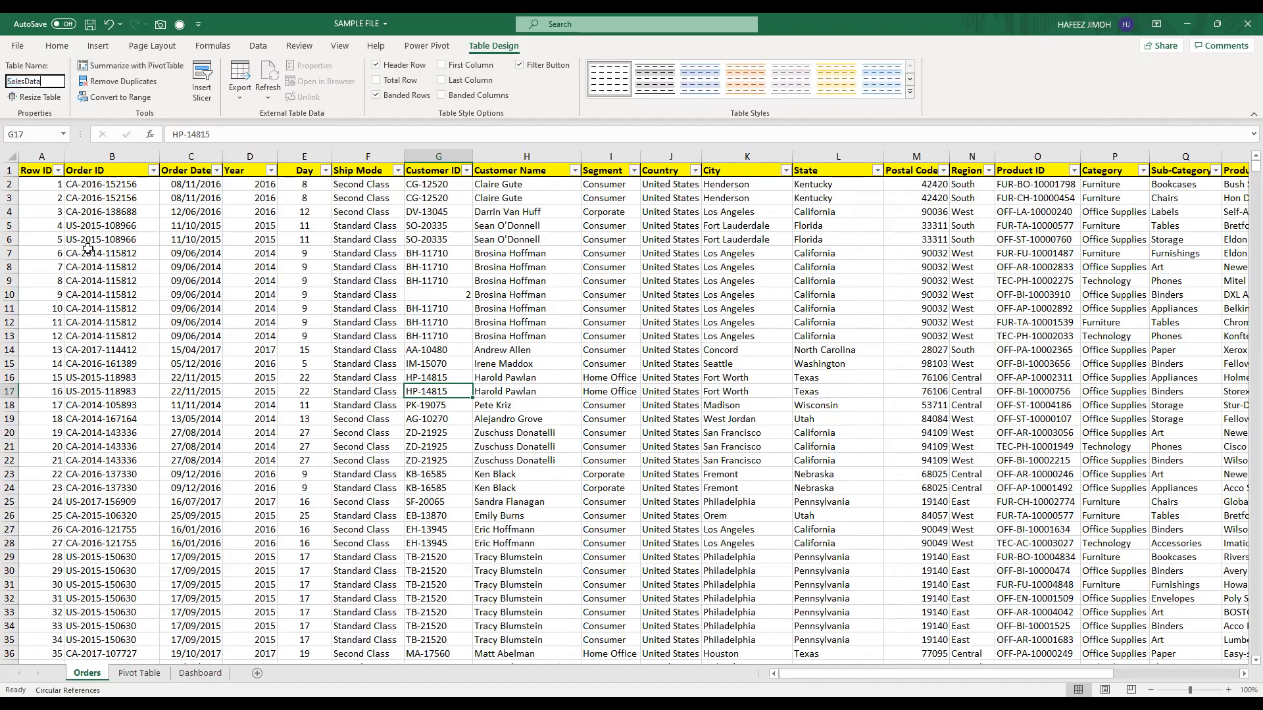
Step: View the Dashboard sheet and go back to the Pivot Table sheet
{"action": "left_click", "coordinate": [150, 673]}
{"action": "left_click", "coordinate": [204, 673]}
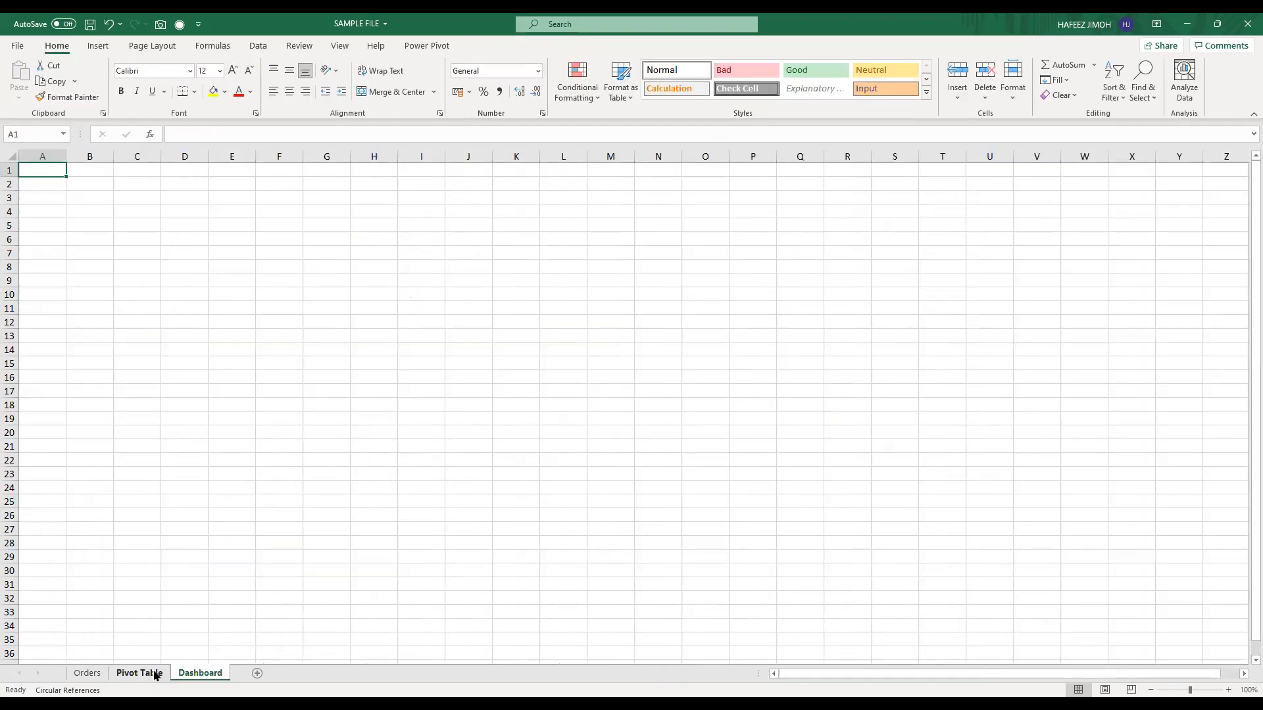
{"action": "left_click", "coordinate": [155, 673]}
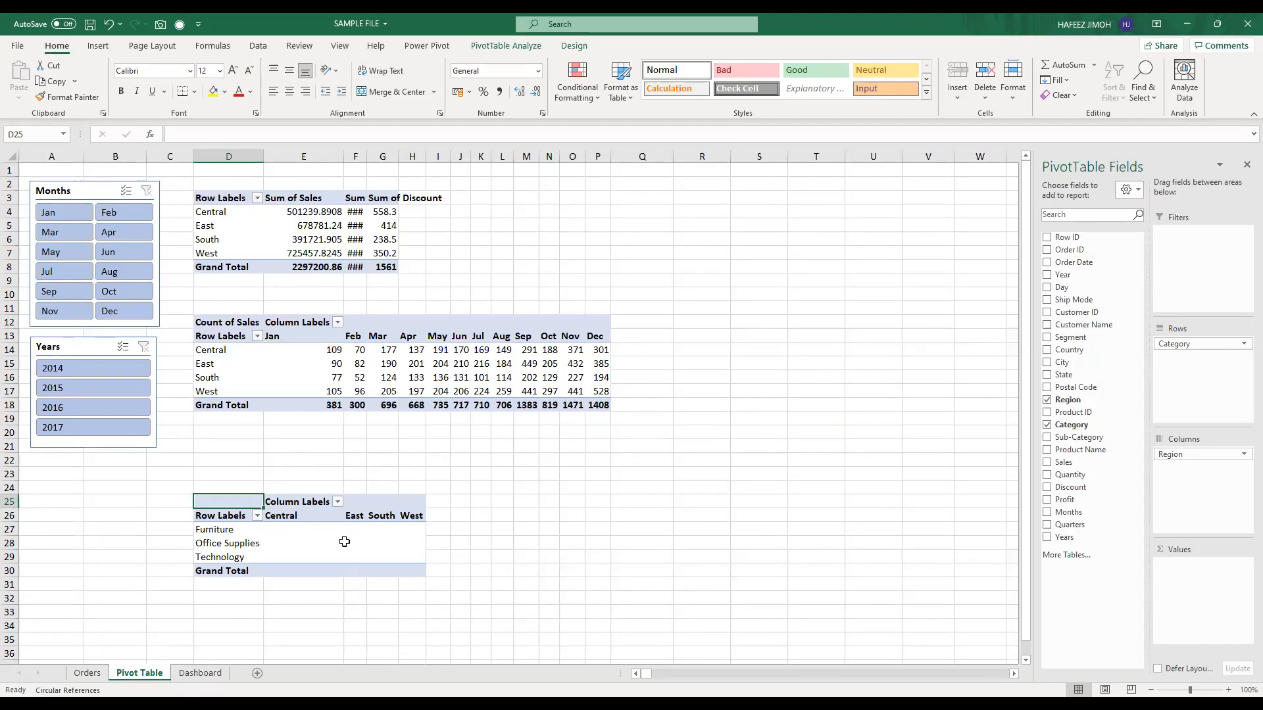
Step: Autofit columns F and G to the Profit and Discount values, and move the Years slicer slightly down
{"action": "double_click", "coordinate": [369, 163]}
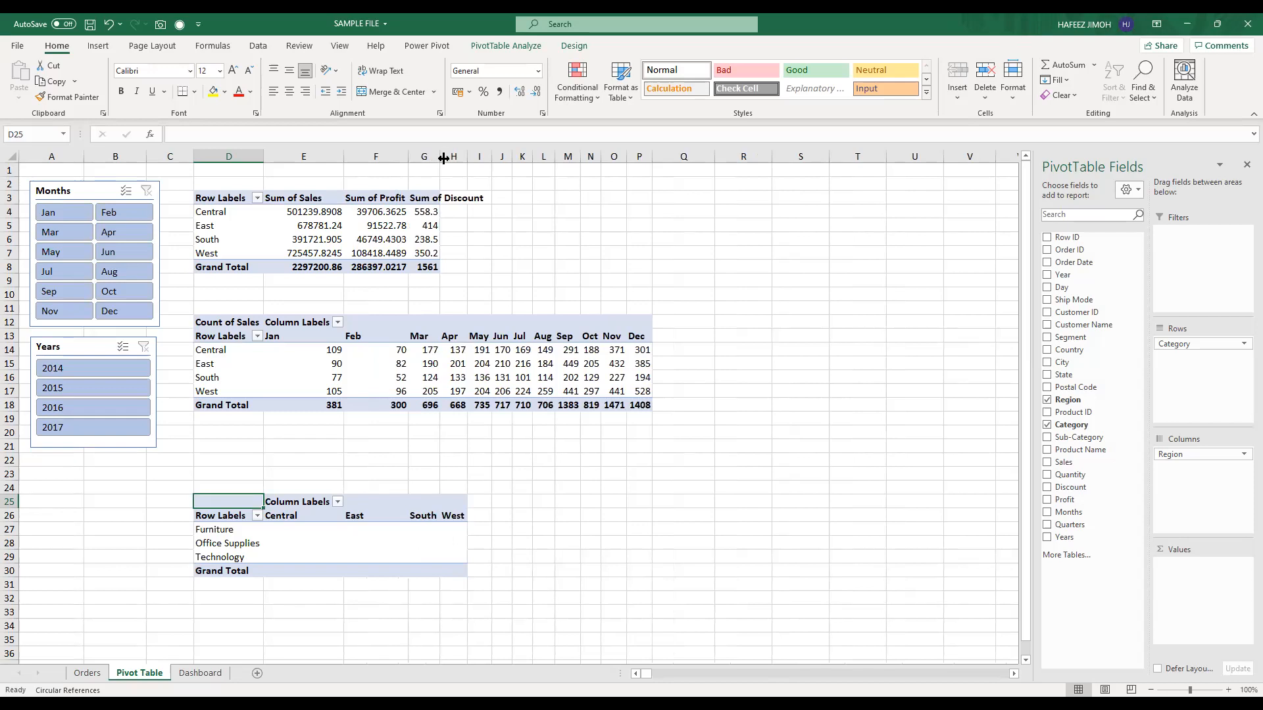
{"action": "double_click", "coordinate": [444, 158]}
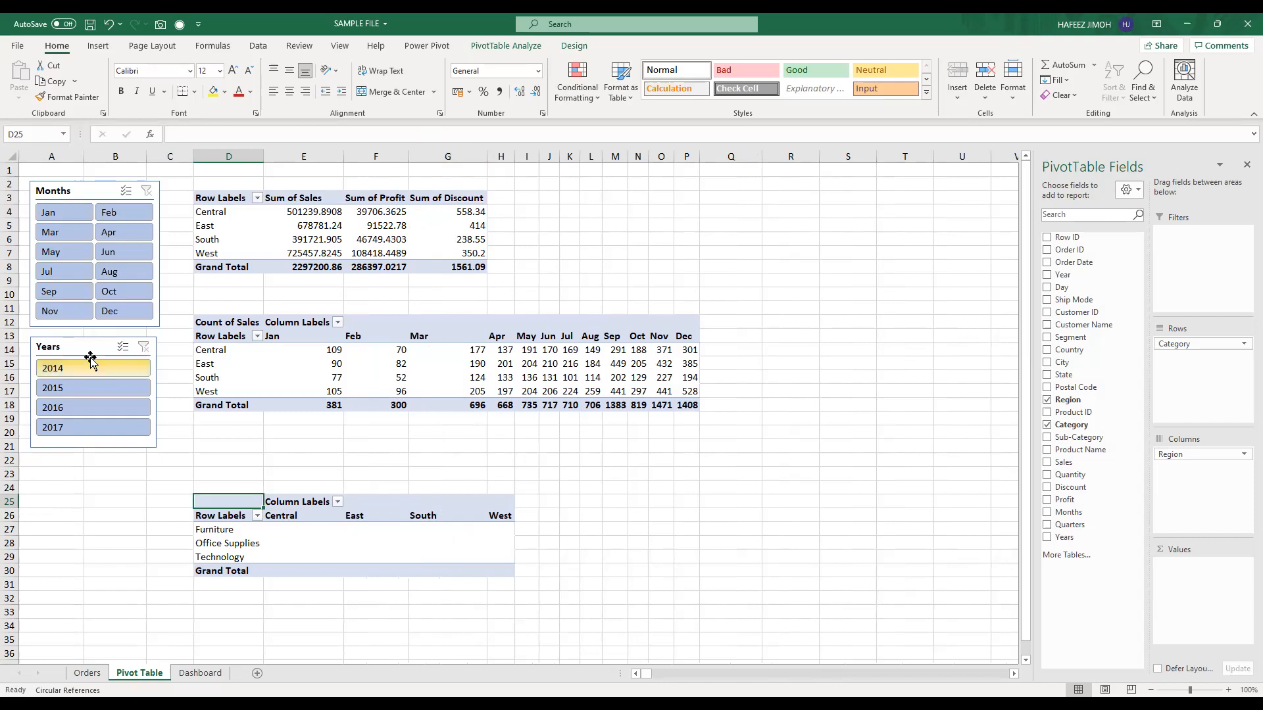
{"action": "left_click_drag", "start_coordinate": [88, 346], "coordinate": [88, 361]}
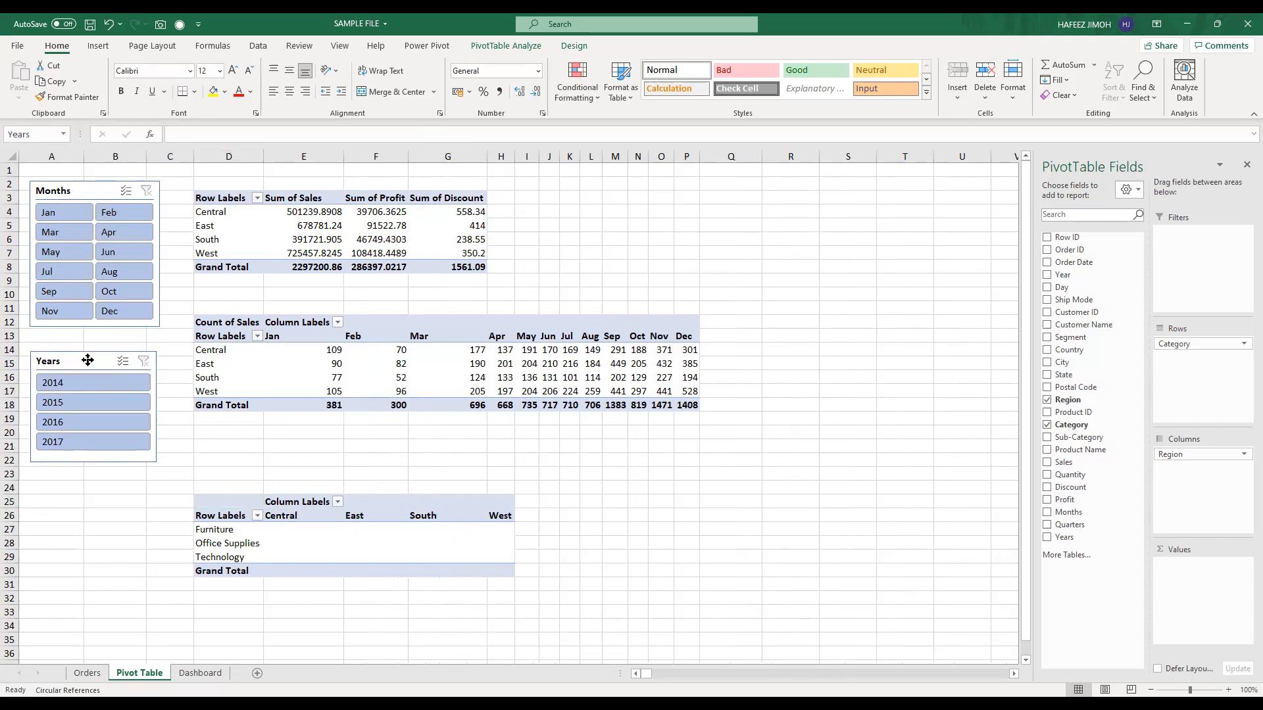
{"action": "left_click", "coordinate": [88, 360]}
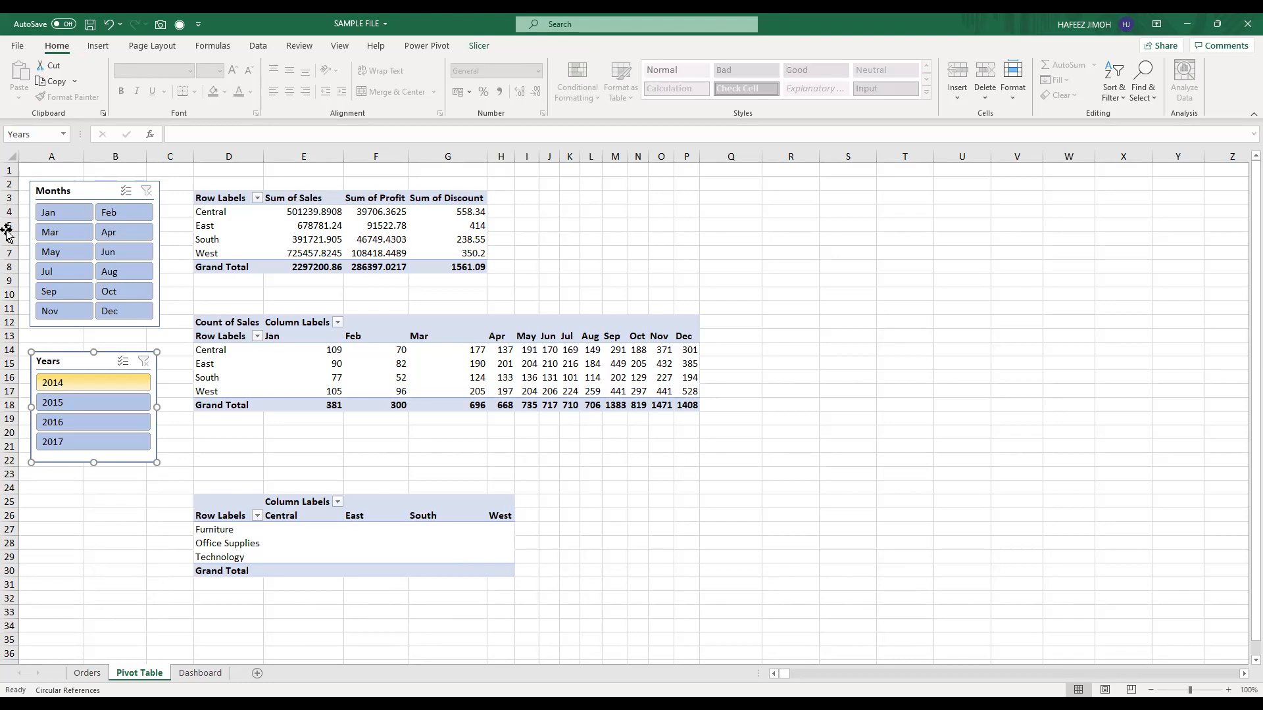
Step: Delete the entire pivot table at D25 and undo the deletion
{"action": "left_click", "coordinate": [210, 496]}
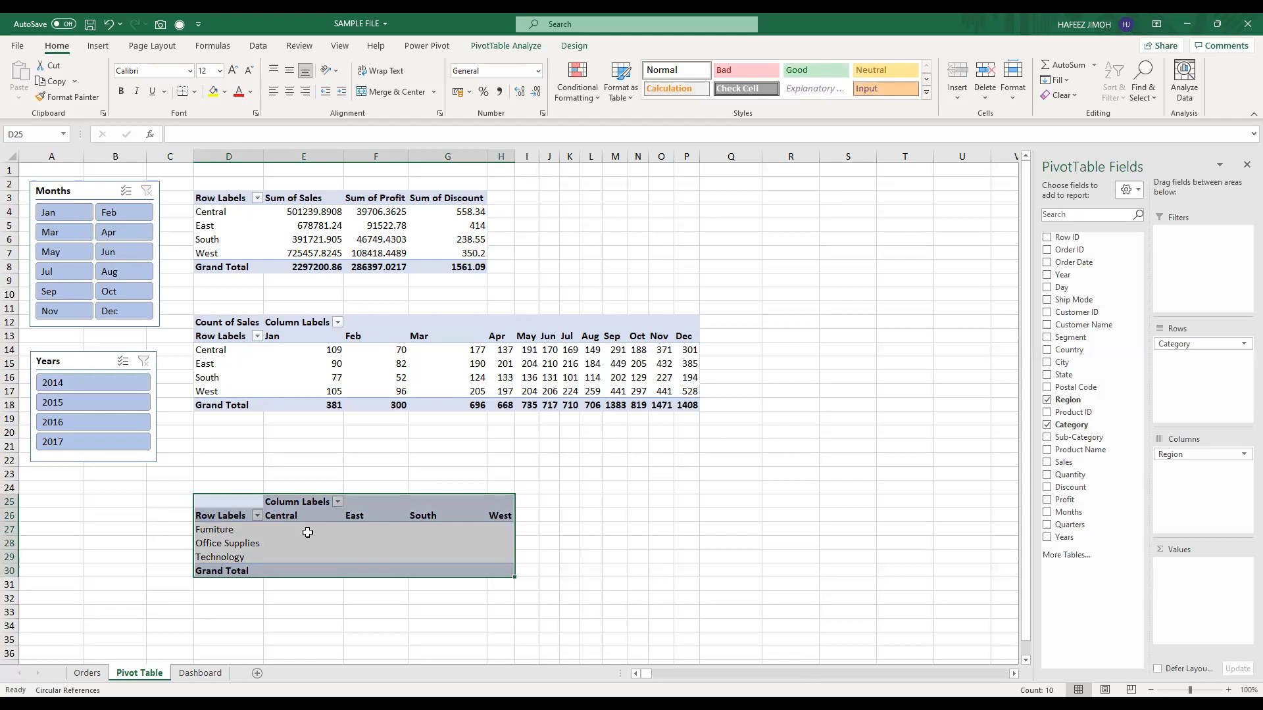
{"action": "key", "text": "Delete"}
{"action": "left_click", "coordinate": [255, 488]}
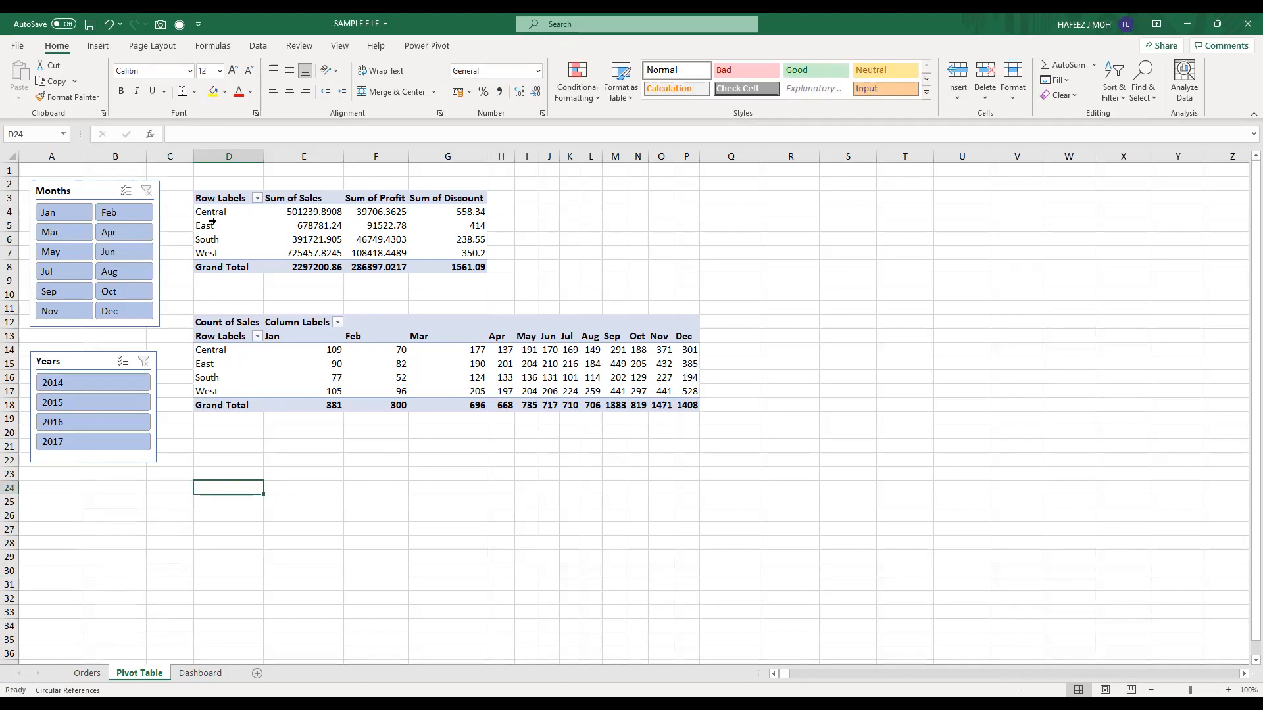
{"action": "key", "text": "ctrl+z"}
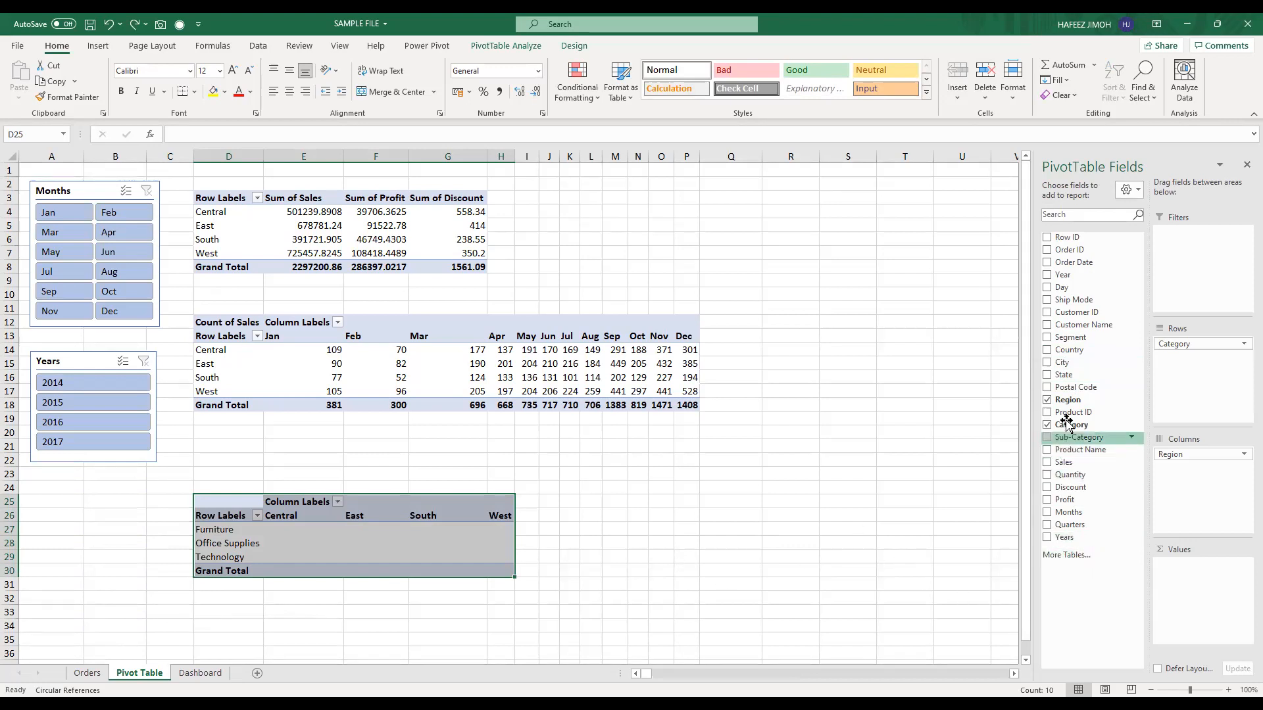
Step: Replace Category with State in the rows of the pivot table at D25 and look over the state list
{"action": "left_click_drag", "start_coordinate": [1193, 344], "coordinate": [940, 408]}
{"action": "left_click_drag", "start_coordinate": [1065, 378], "coordinate": [1195, 344]}
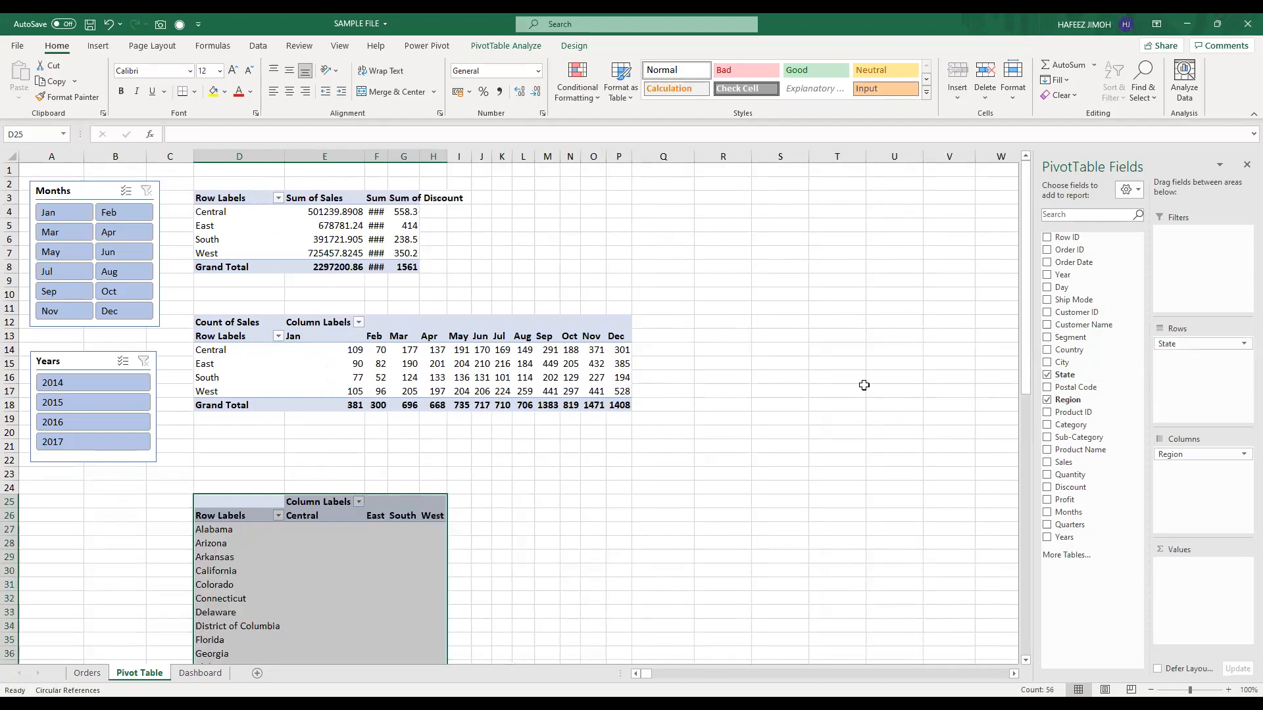
{"action": "scroll", "coordinate": [398, 451], "scroll_direction": "down", "scroll_amount": 2}
{"action": "scroll", "coordinate": [778, 428], "scroll_direction": "up", "scroll_amount": 2}
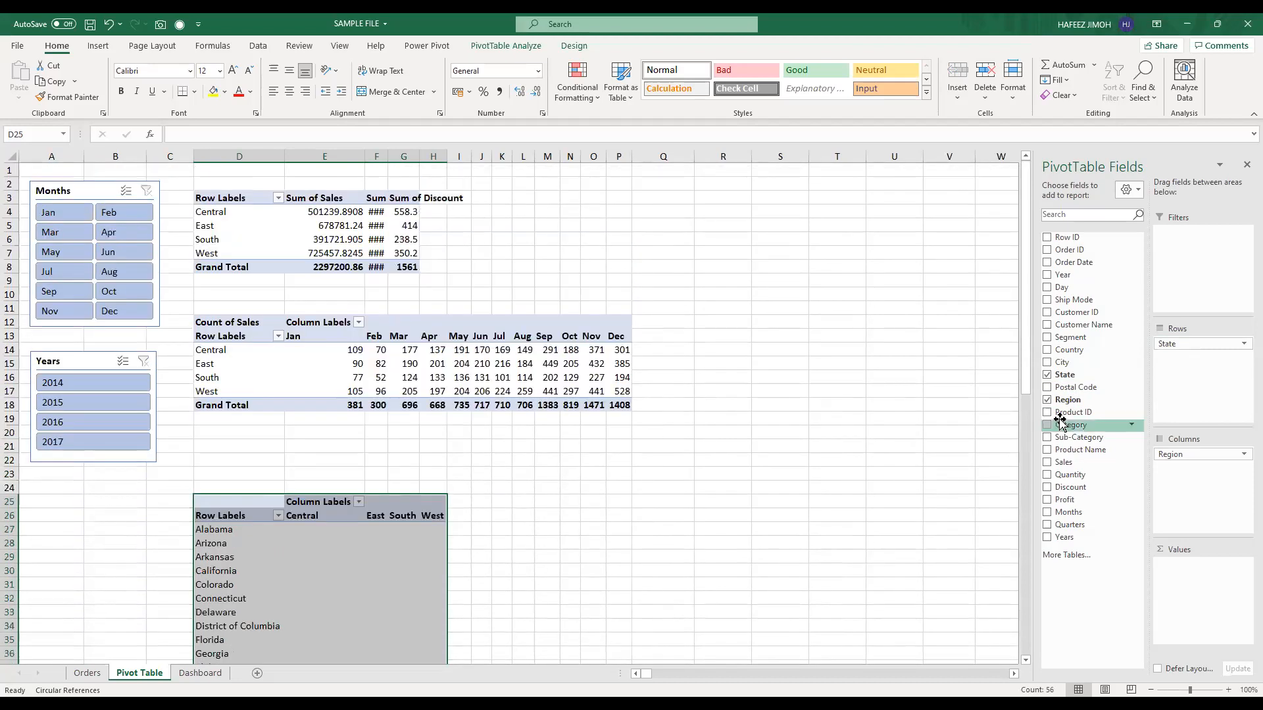
Step: Insert a Region slicer for the state pivot table and place it below the Years slicer
{"action": "right_click", "coordinate": [1093, 402]}
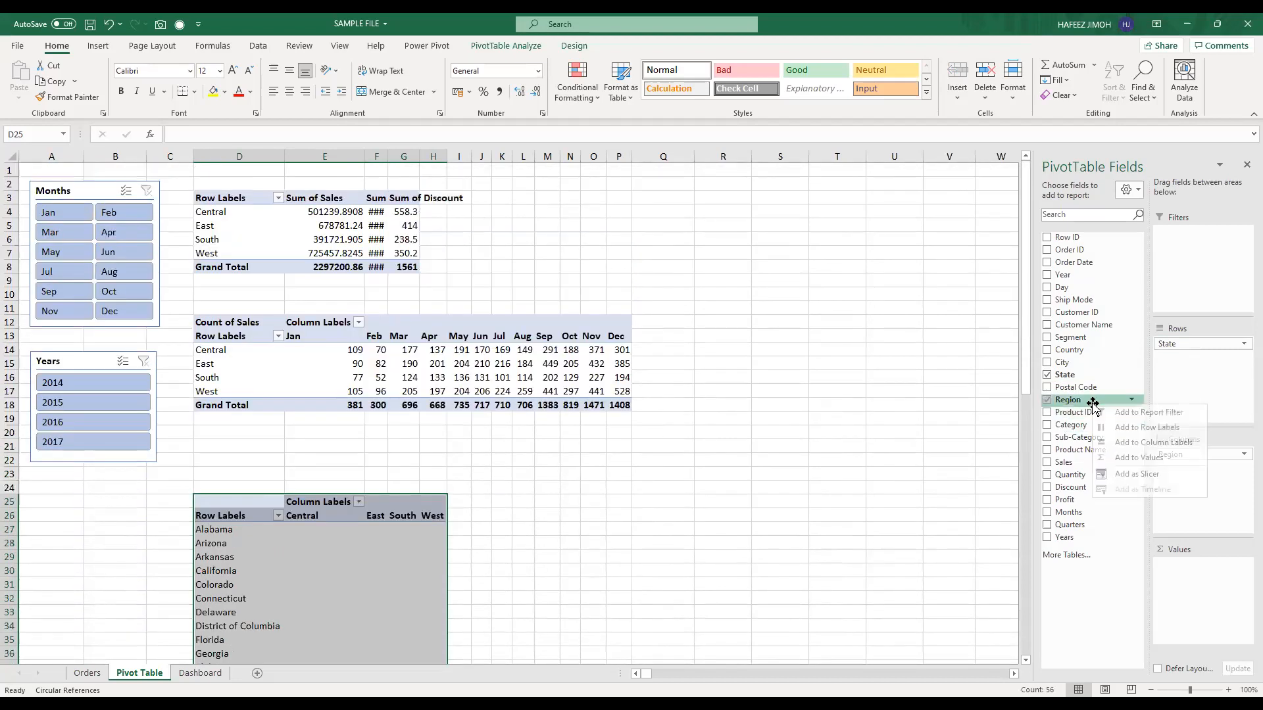
{"action": "left_click", "coordinate": [1127, 474]}
{"action": "left_click_drag", "start_coordinate": [506, 339], "coordinate": [23, 500]}
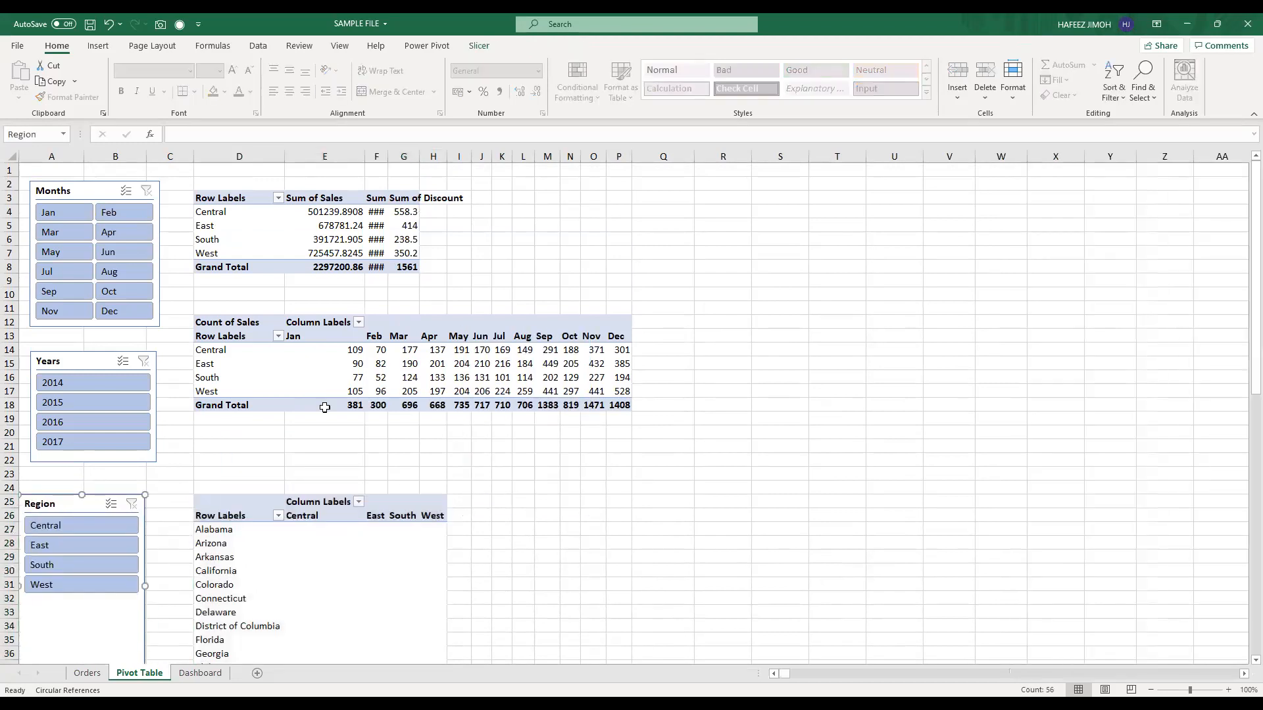
{"action": "left_click", "coordinate": [282, 548]}
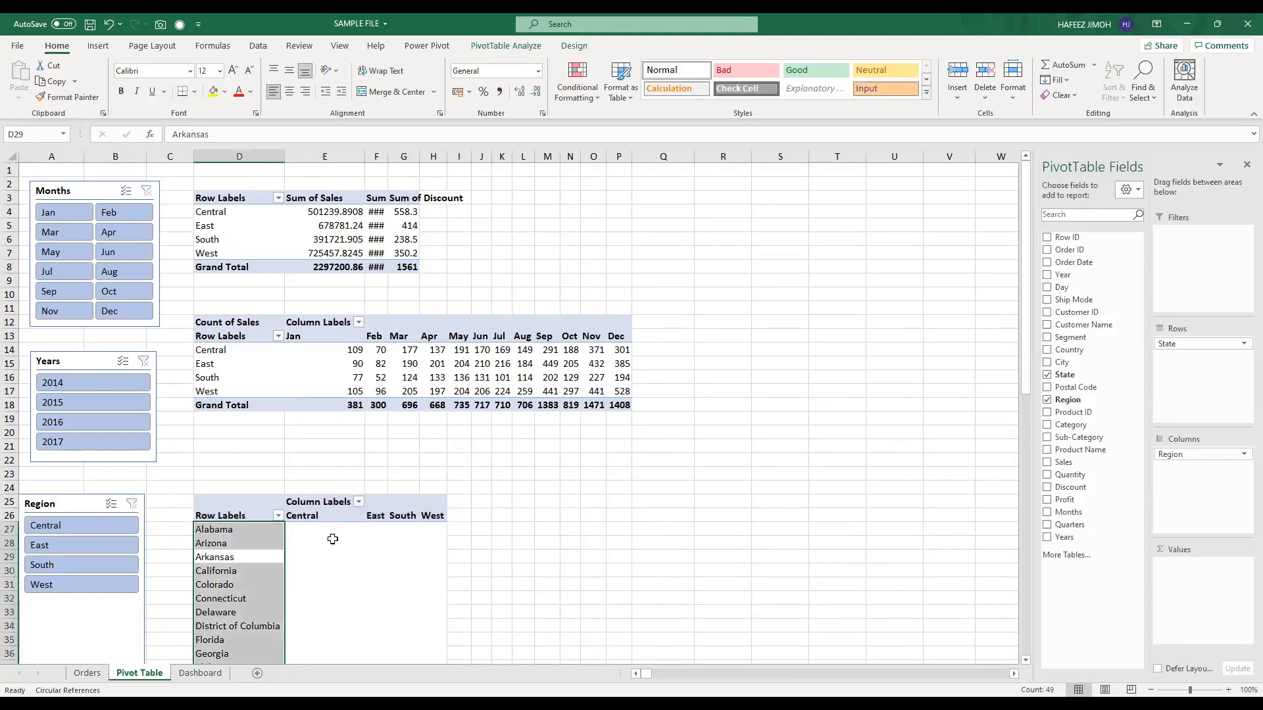
{"action": "scroll", "coordinate": [386, 532], "scroll_direction": "down", "scroll_amount": 7}
{"action": "scroll", "coordinate": [388, 533], "scroll_direction": "up", "scroll_amount": 5}
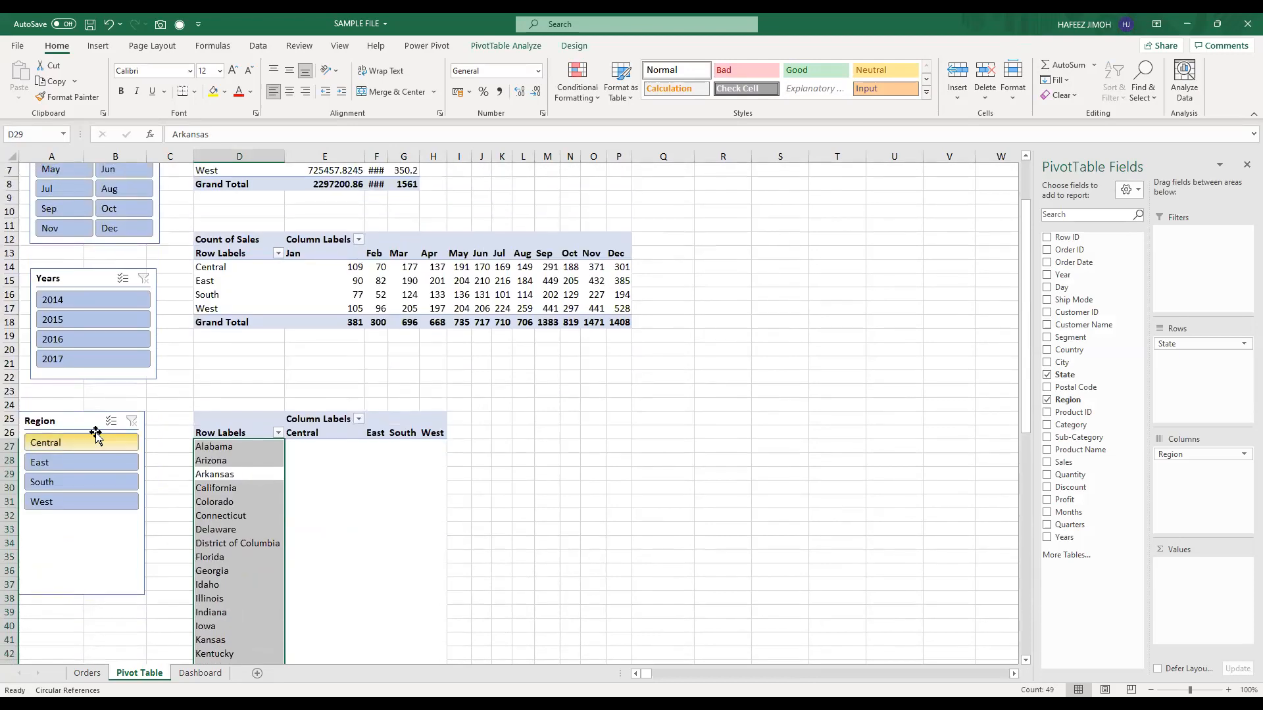
Step: Rename the state pivot table as StatePT
{"action": "left_click", "coordinate": [92, 421]}
{"action": "left_click", "coordinate": [317, 475]}
{"action": "left_click", "coordinate": [235, 413]}
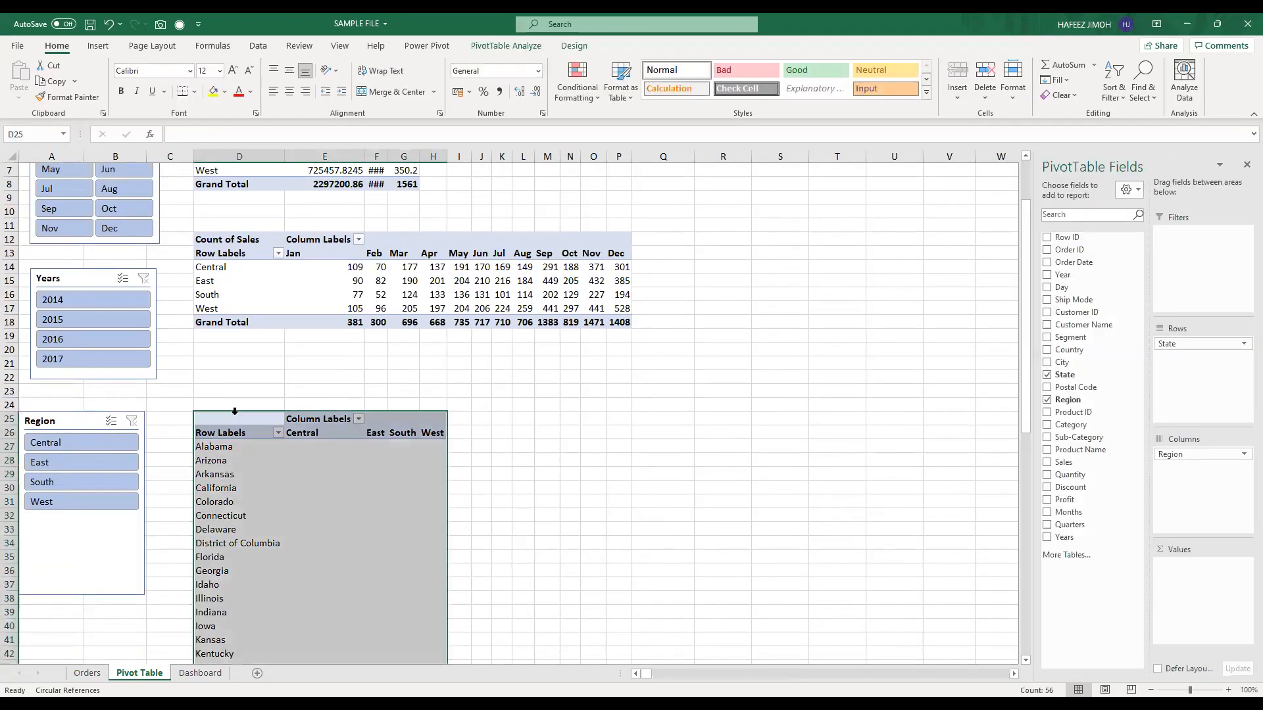
{"action": "left_click", "coordinate": [504, 48]}
{"action": "left_click", "coordinate": [29, 82]}
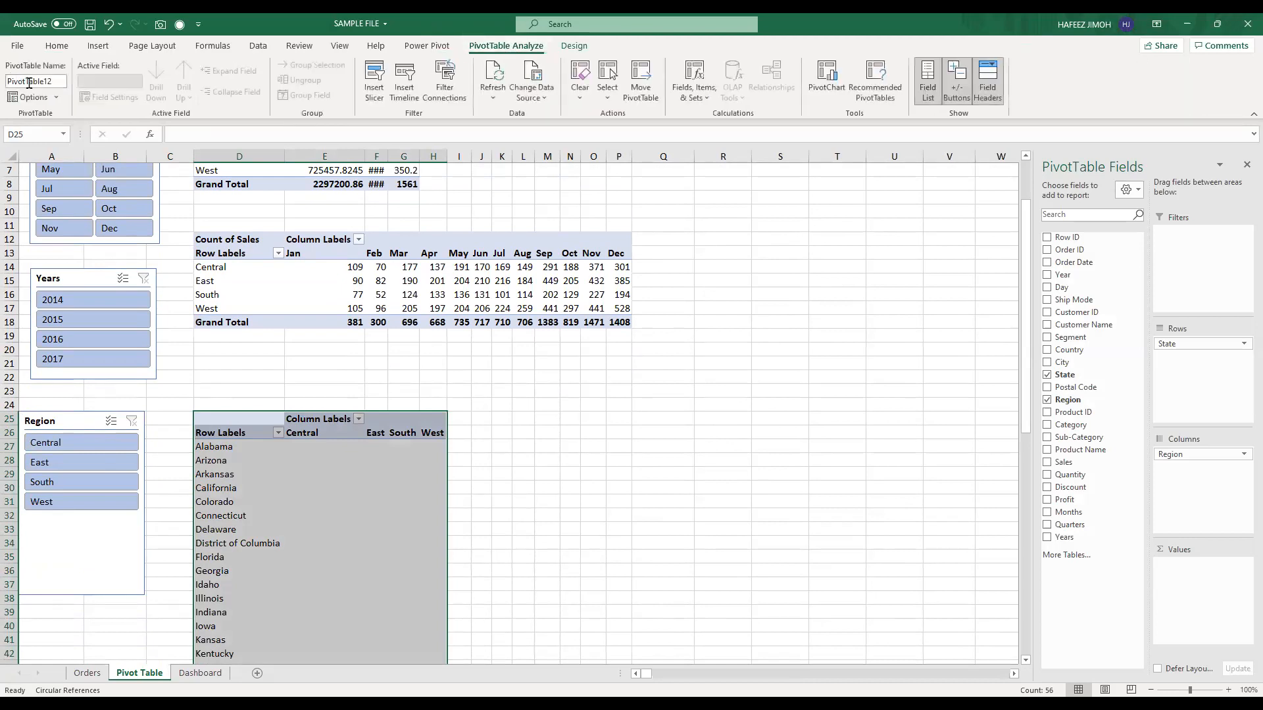
{"action": "type", "text": "StatePT"}
{"action": "key", "text": "Return"}
Step: Check the Region slicer's report connections and keep only StatePT connected
{"action": "left_click", "coordinate": [71, 421]}
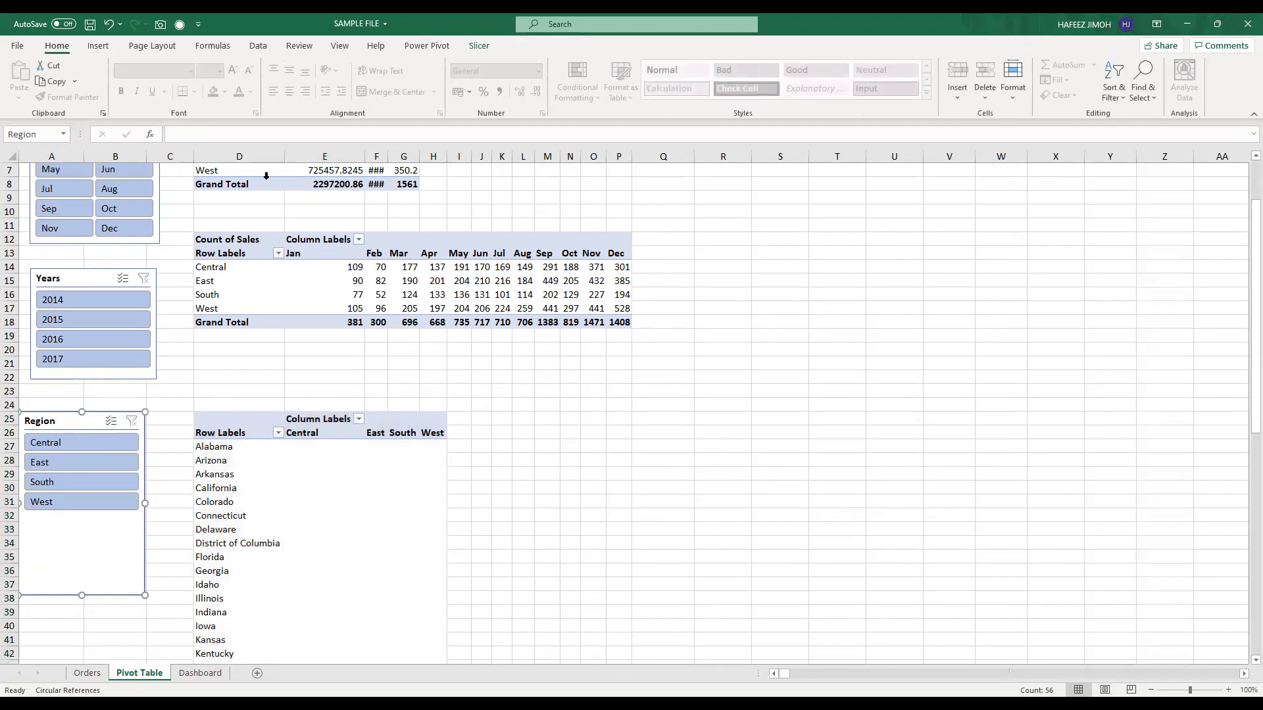
{"action": "left_click", "coordinate": [476, 46]}
{"action": "left_click", "coordinate": [101, 81]}
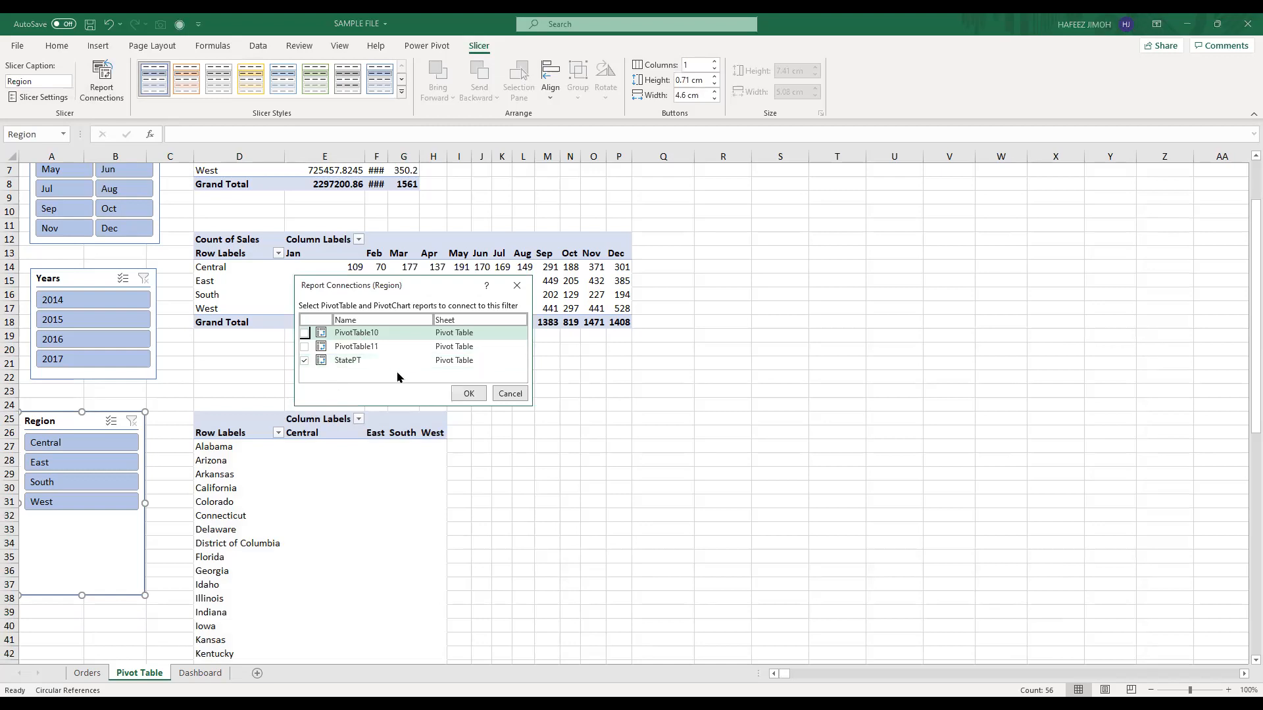
{"action": "left_click", "coordinate": [466, 393]}
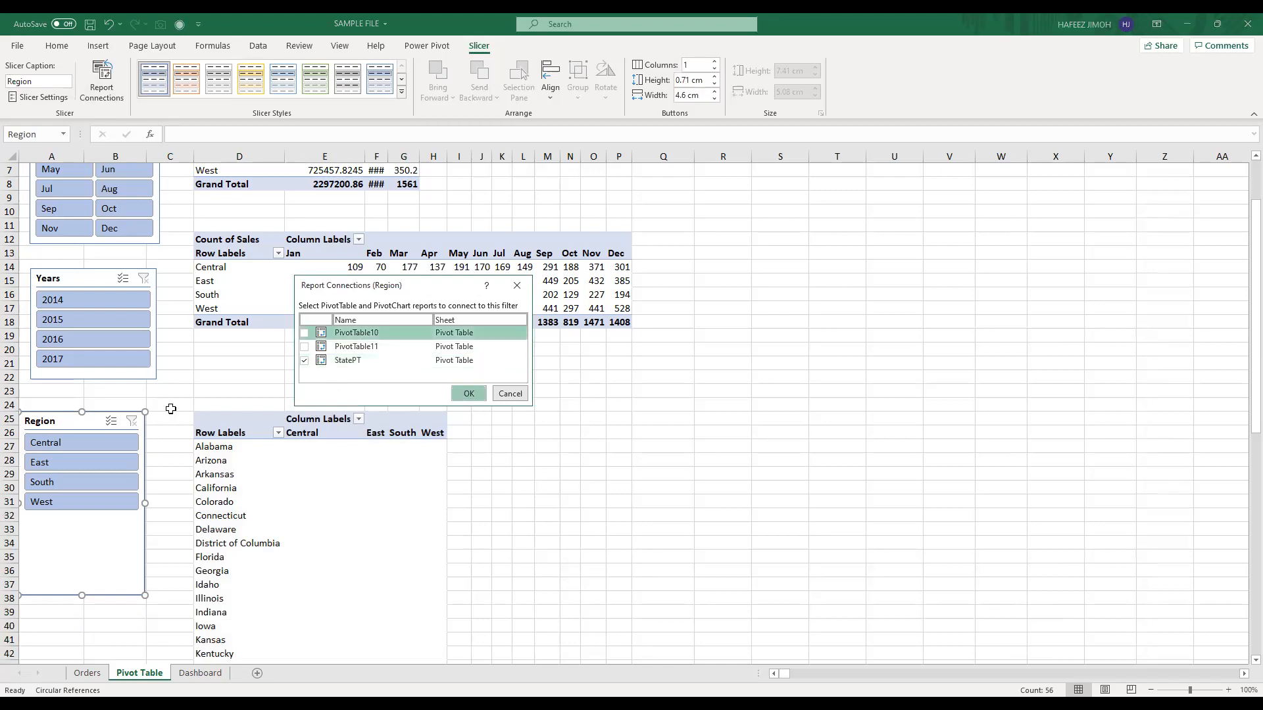
Step: Filter the state pivot table by Central, East, South and West in turn with the Region slicer to check the states
{"action": "left_click", "coordinate": [104, 447]}
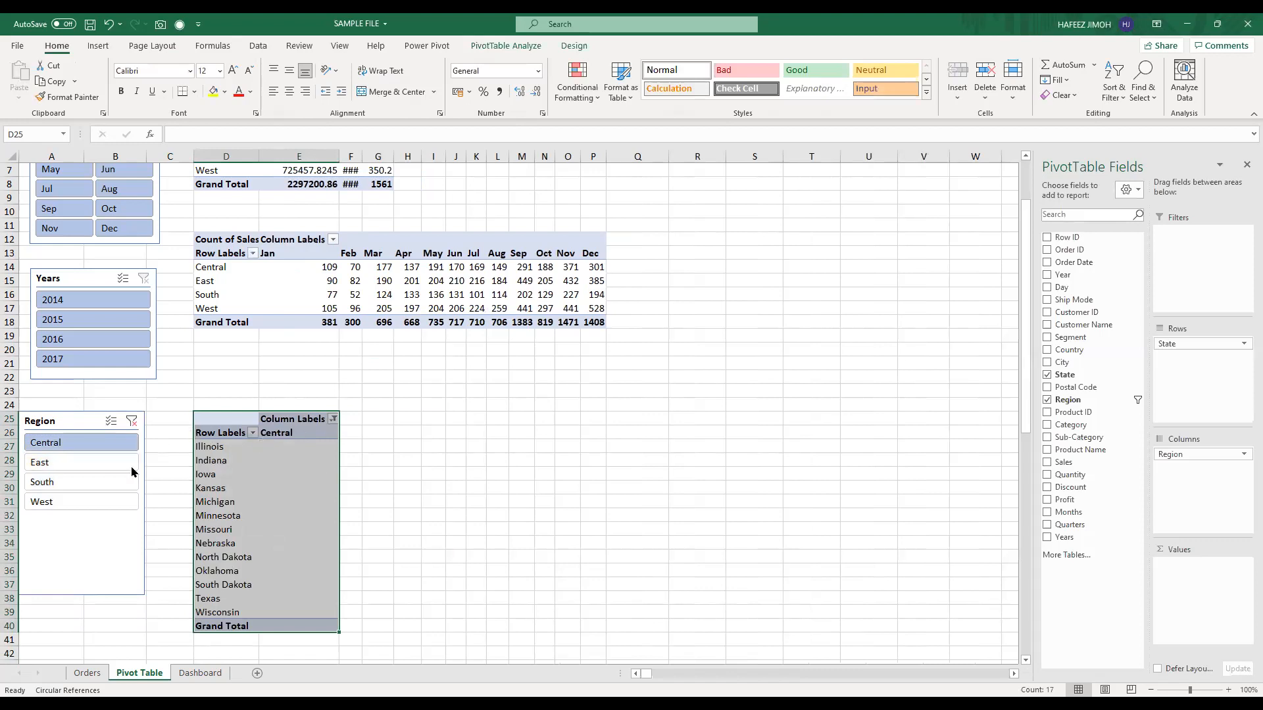
{"action": "left_click", "coordinate": [105, 463]}
{"action": "left_click", "coordinate": [108, 484]}
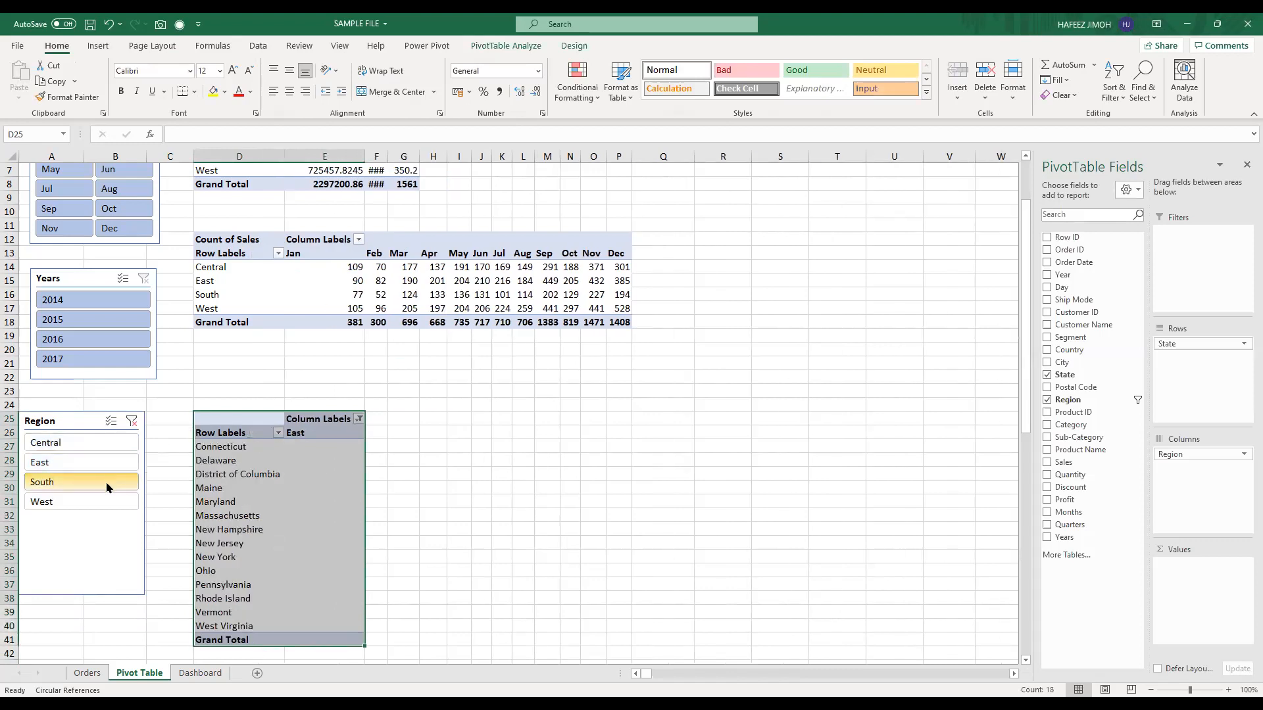
{"action": "left_click", "coordinate": [106, 504]}
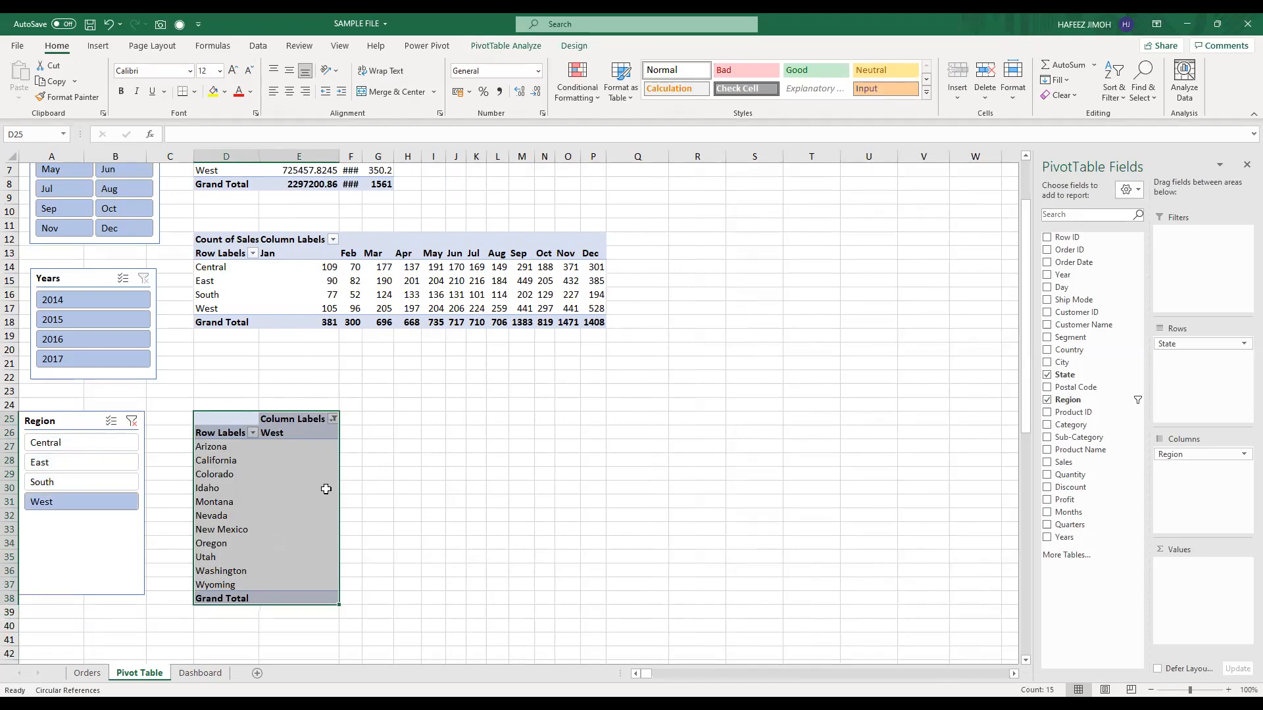
Step: Replace Region with Years in the columns of the state pivot table and add Sales to its values
{"action": "left_click_drag", "start_coordinate": [1082, 275], "coordinate": [484, 321]}
{"action": "left_click_drag", "start_coordinate": [1204, 453], "coordinate": [832, 427]}
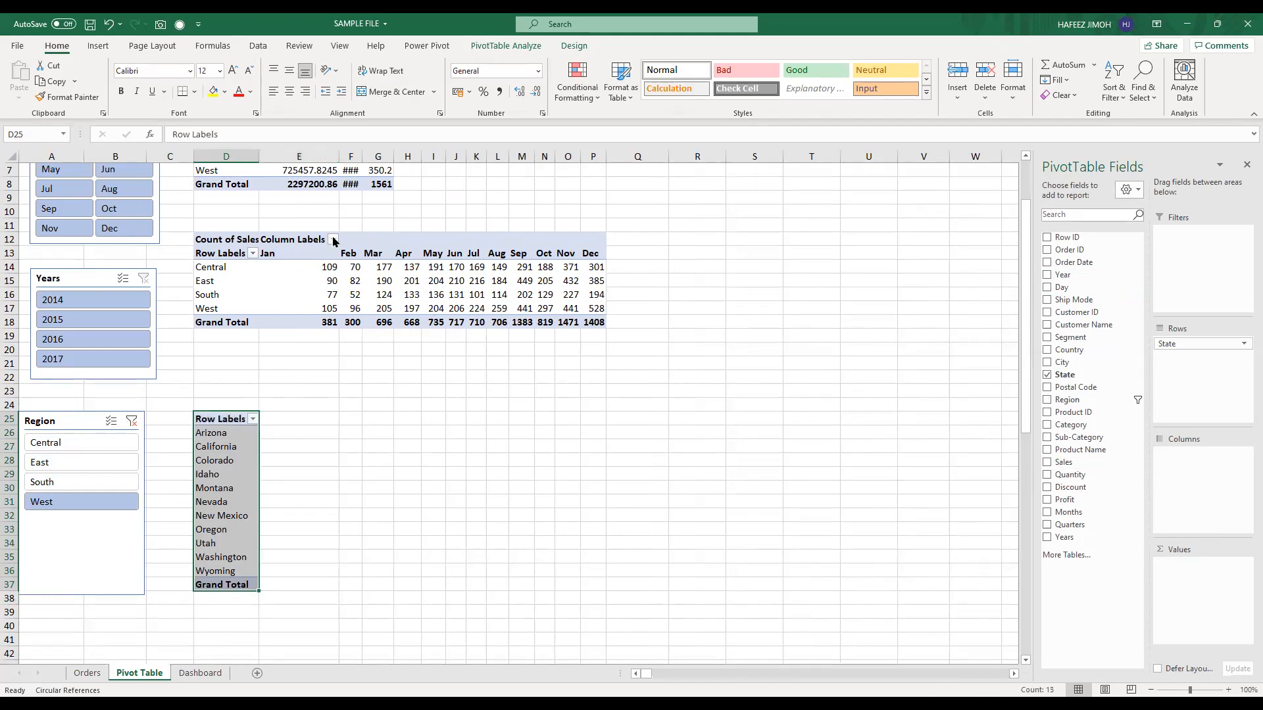
{"action": "left_click", "coordinate": [245, 490]}
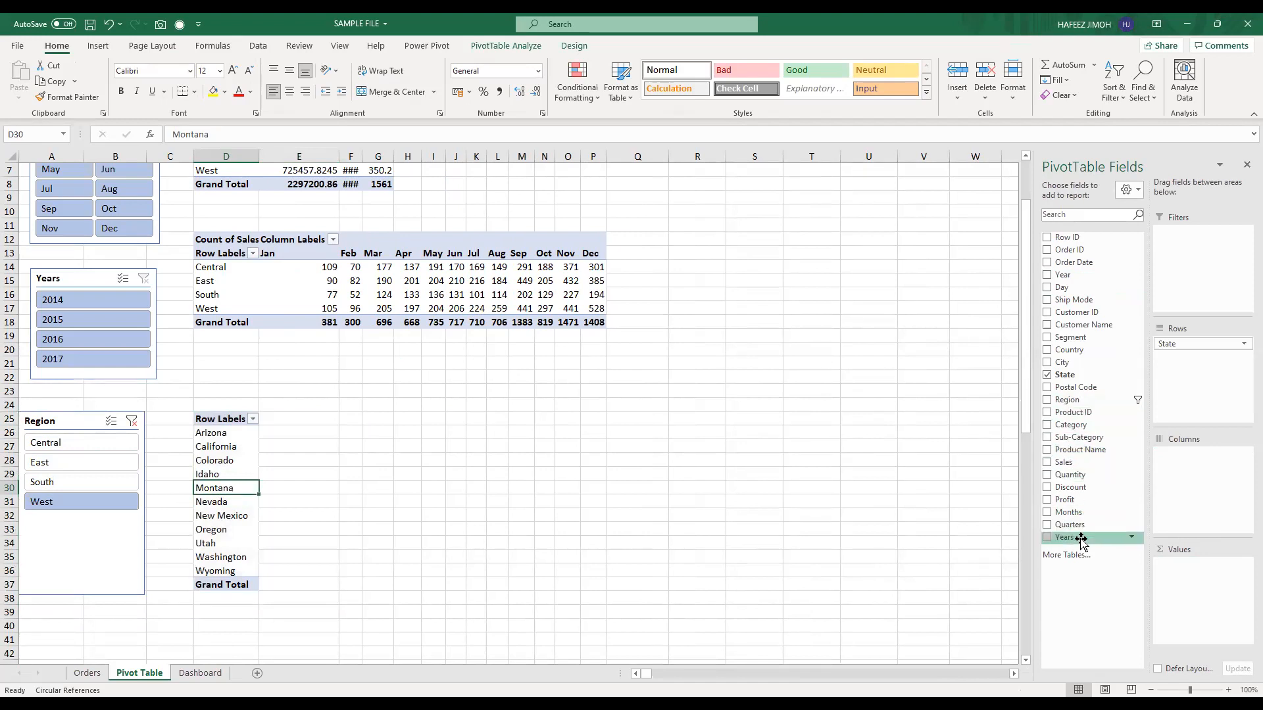
{"action": "left_click_drag", "start_coordinate": [1081, 538], "coordinate": [1196, 468]}
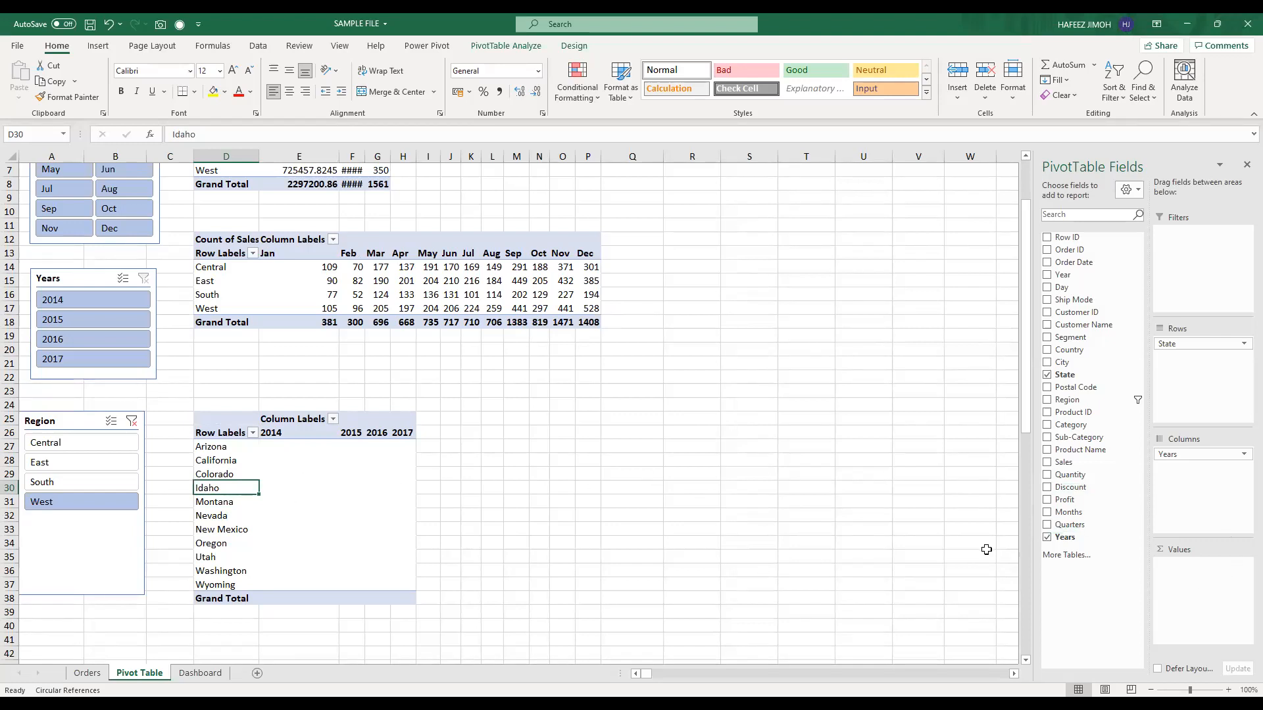
{"action": "left_click_drag", "start_coordinate": [1111, 463], "coordinate": [1187, 582]}
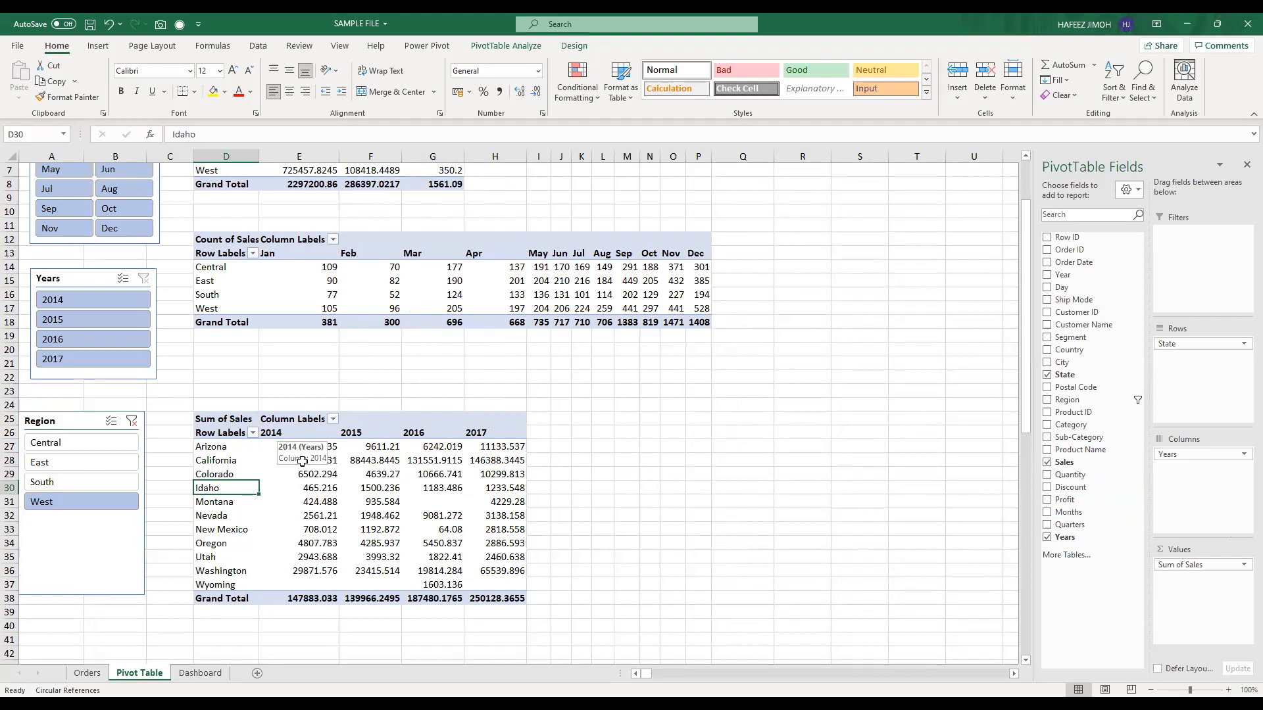
Step: Switch the Region slicer through the regions to compare yearly state sales, and leave the state pivot table filtered to East
{"action": "left_click", "coordinate": [46, 442]}
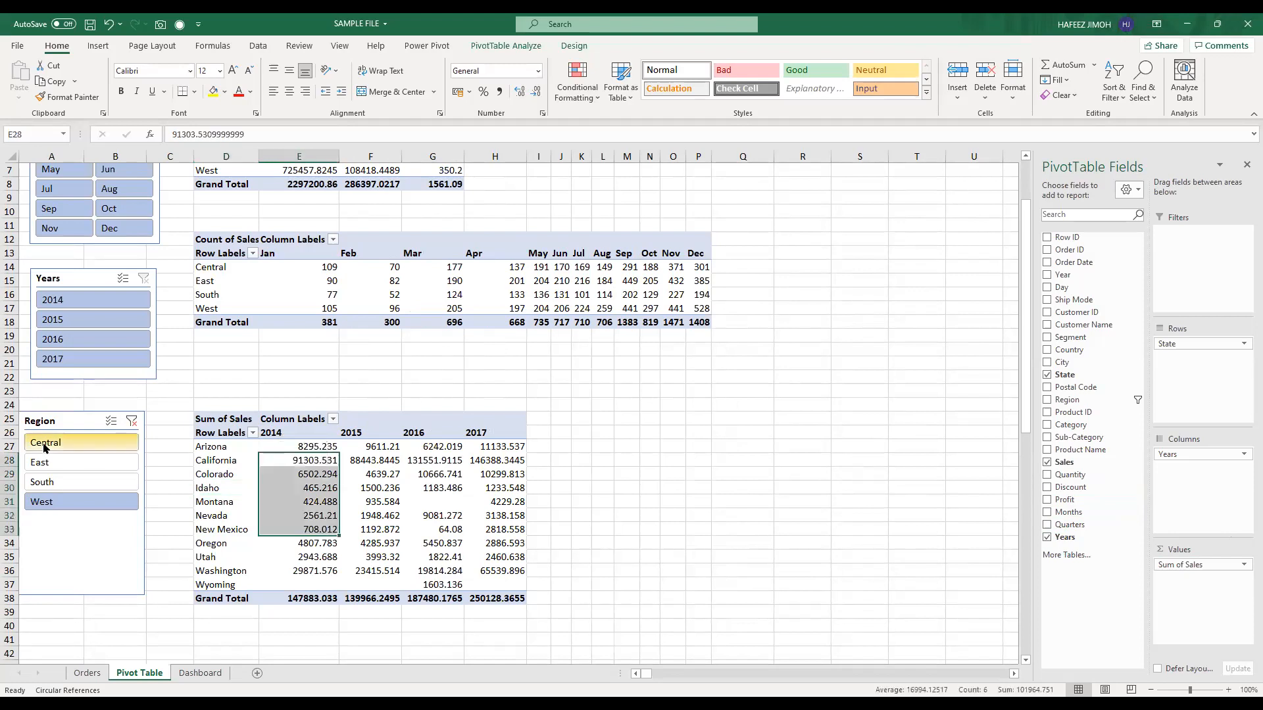
{"action": "left_click", "coordinate": [63, 468]}
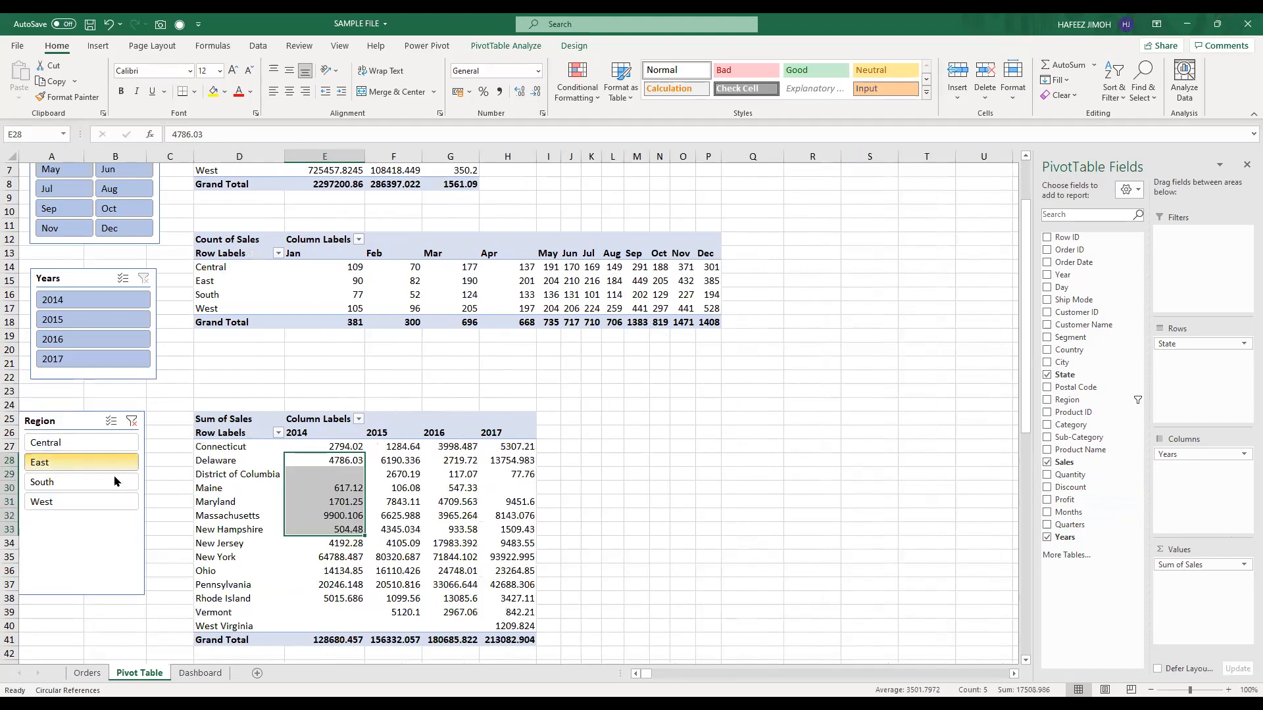
{"action": "left_click", "coordinate": [68, 483]}
{"action": "left_click", "coordinate": [69, 502]}
{"action": "left_click", "coordinate": [94, 444]}
{"action": "left_click", "coordinate": [94, 463]}
{"action": "left_click", "coordinate": [93, 481]}
{"action": "left_click", "coordinate": [94, 463]}
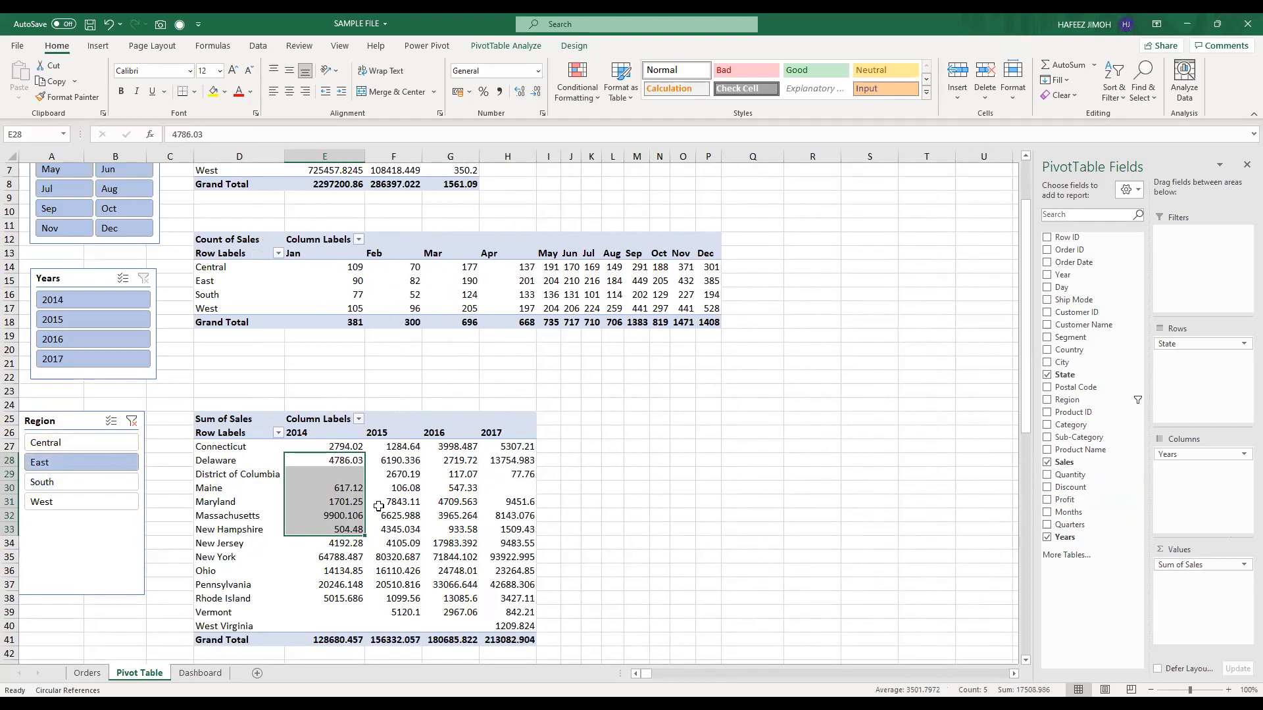
{"action": "mouse_move", "coordinate": [379, 507]}
{"action": "mouse_move", "coordinate": [359, 542]}
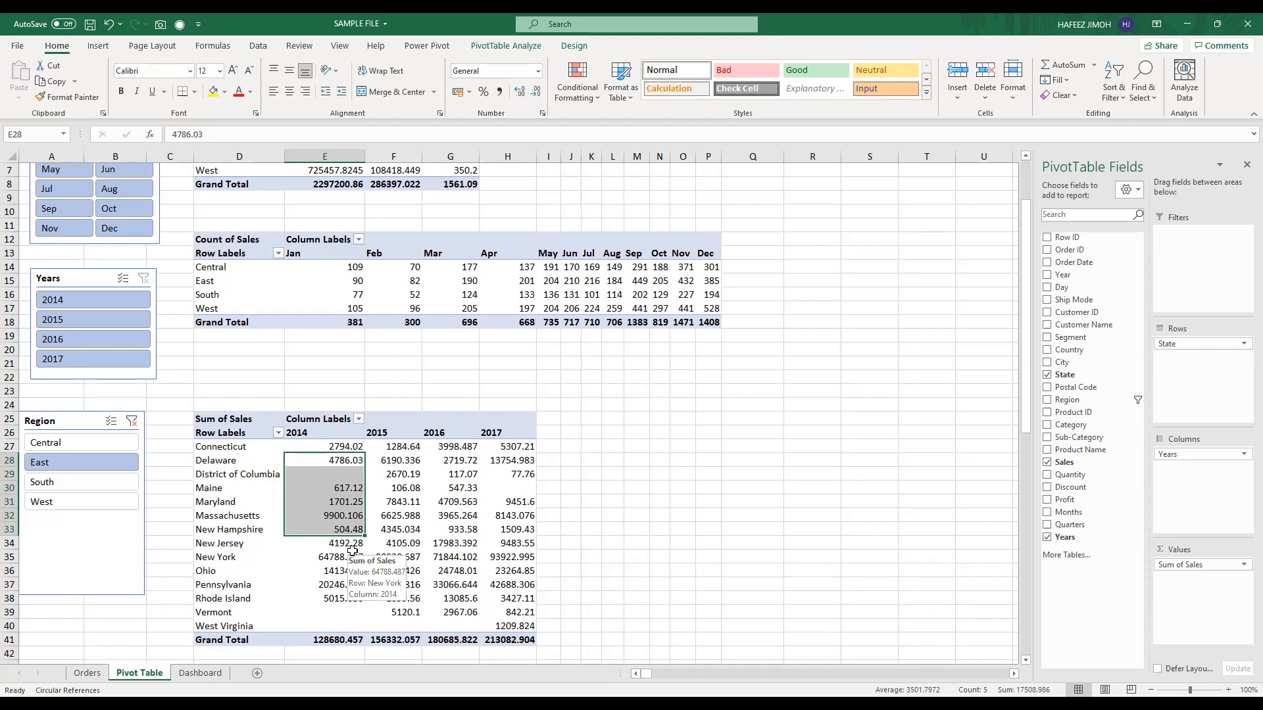
{"action": "key", "text": "alt+Tab"}
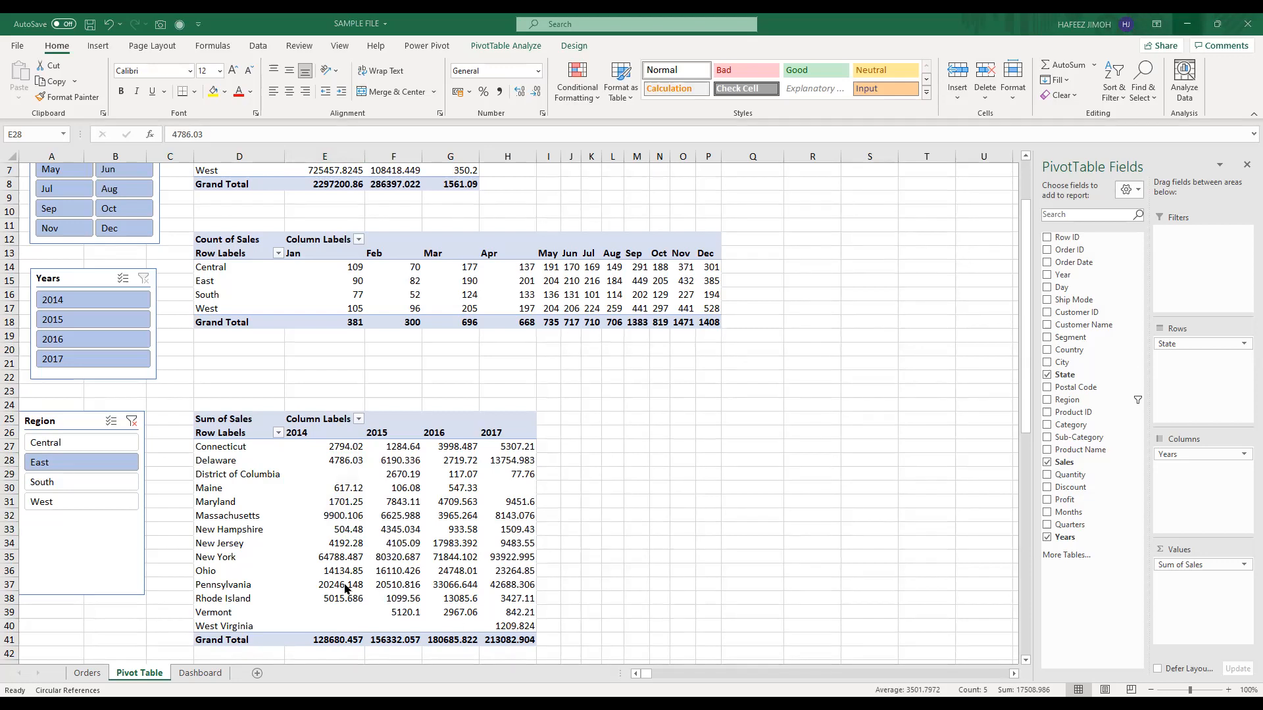
{"action": "key", "text": "alt+Tab"}
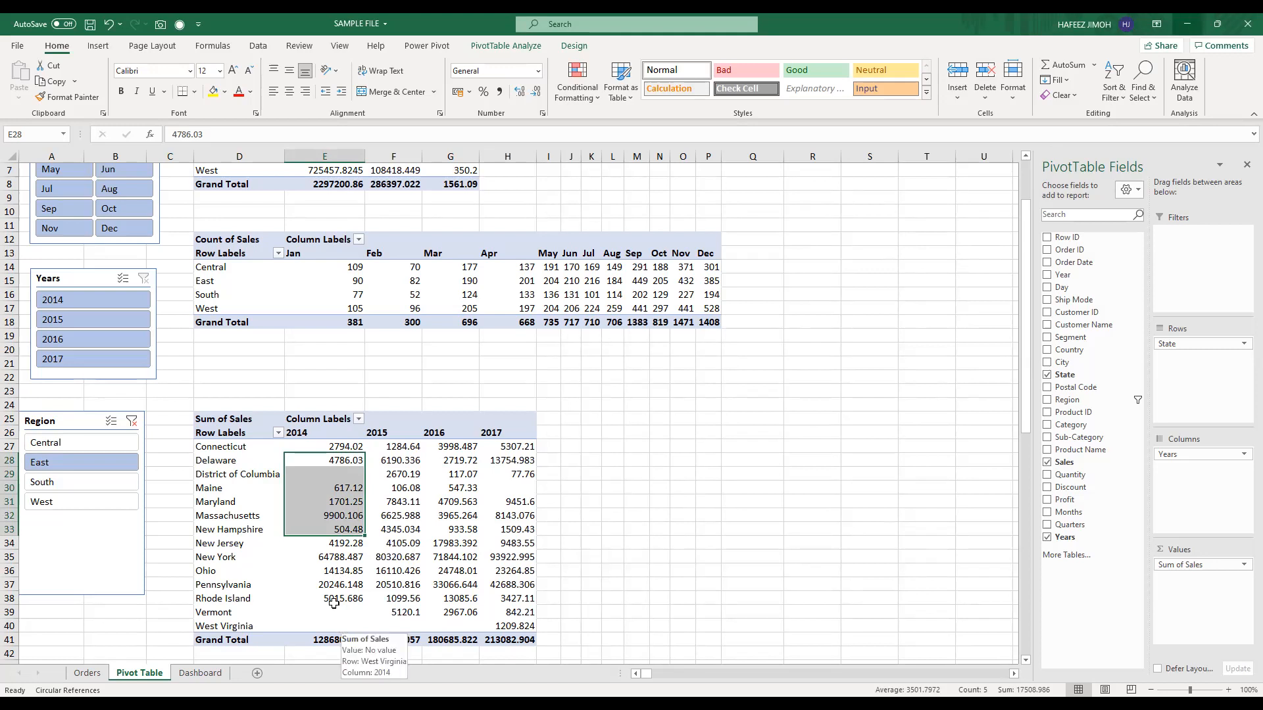
{"action": "left_click", "coordinate": [348, 447]}
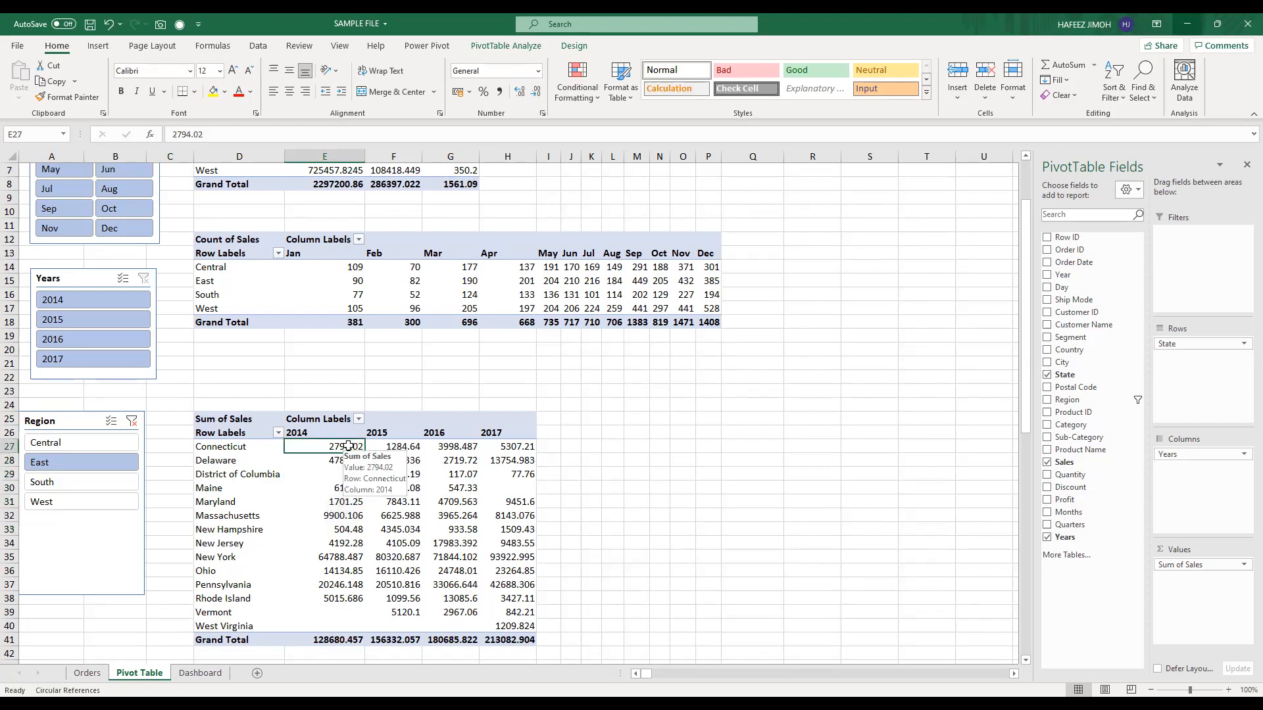
{"action": "right_click", "coordinate": [350, 451]}
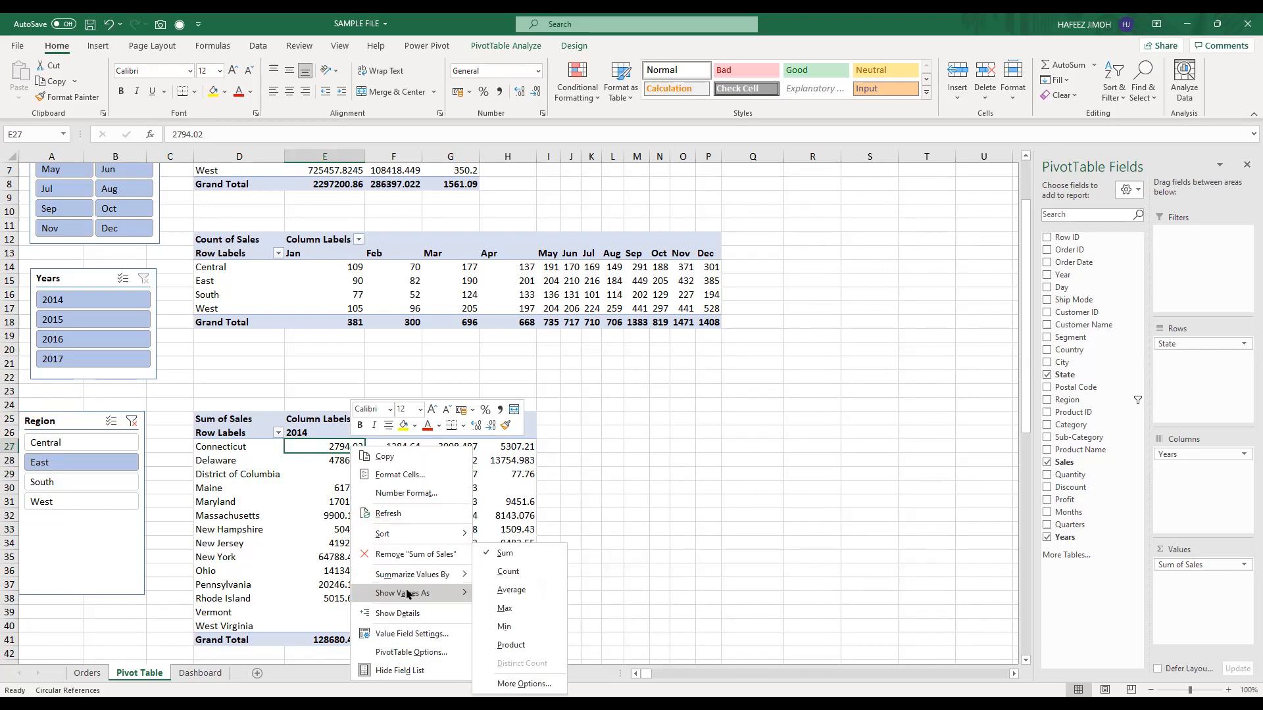
{"action": "mouse_move", "coordinate": [407, 595]}
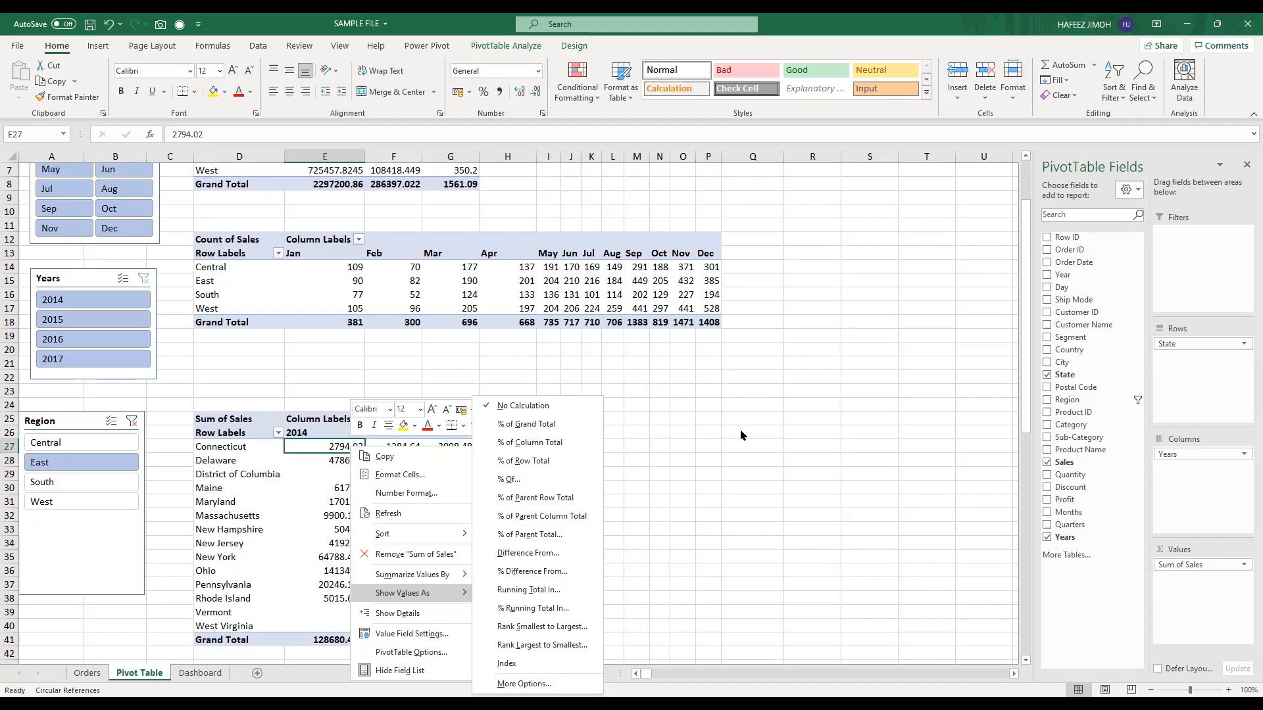
{"action": "key", "text": "Escape"}
{"action": "key", "text": "Escape"}
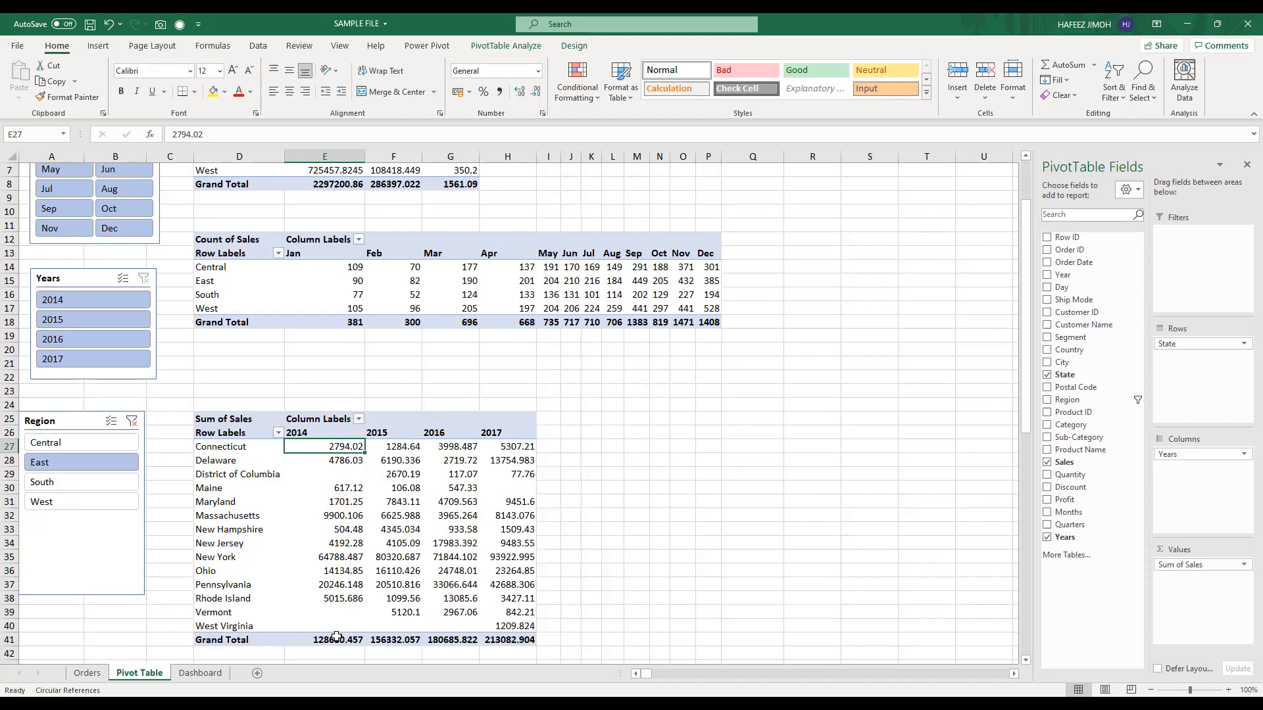
Step: Show the sales values in the state pivot table as % of Grand Total
{"action": "right_click", "coordinate": [340, 448]}
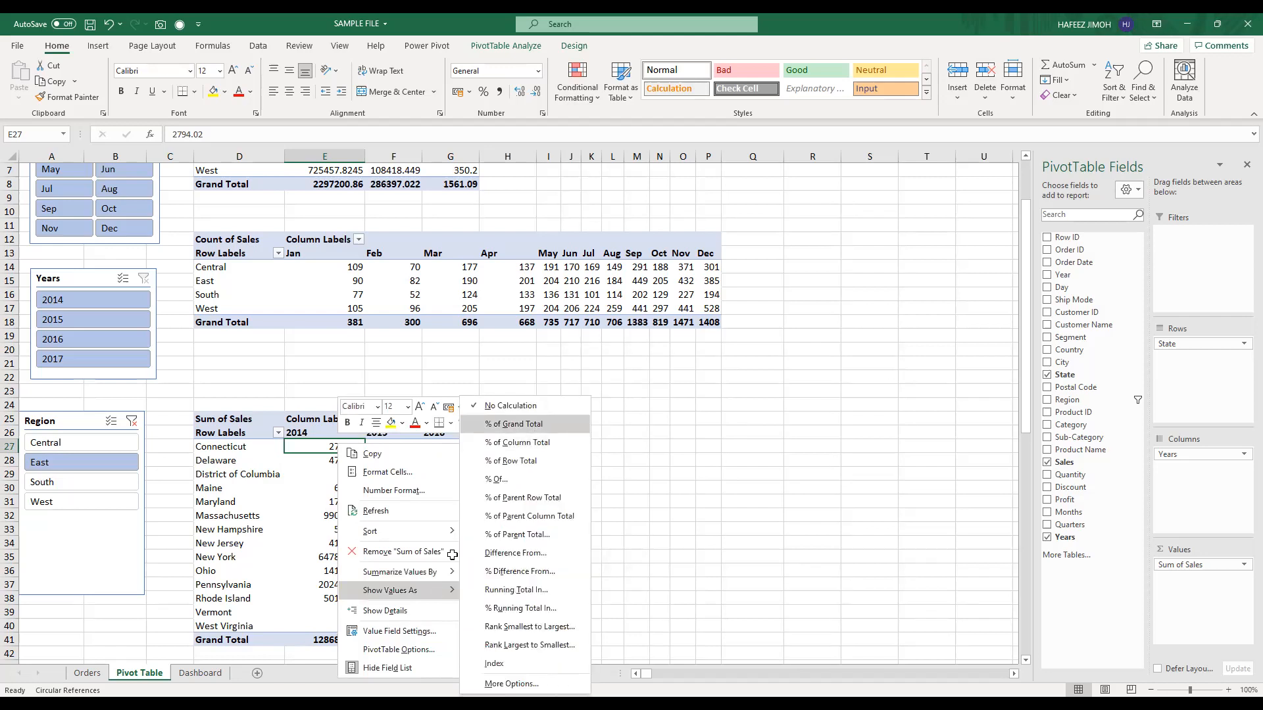
{"action": "left_click", "coordinate": [535, 434]}
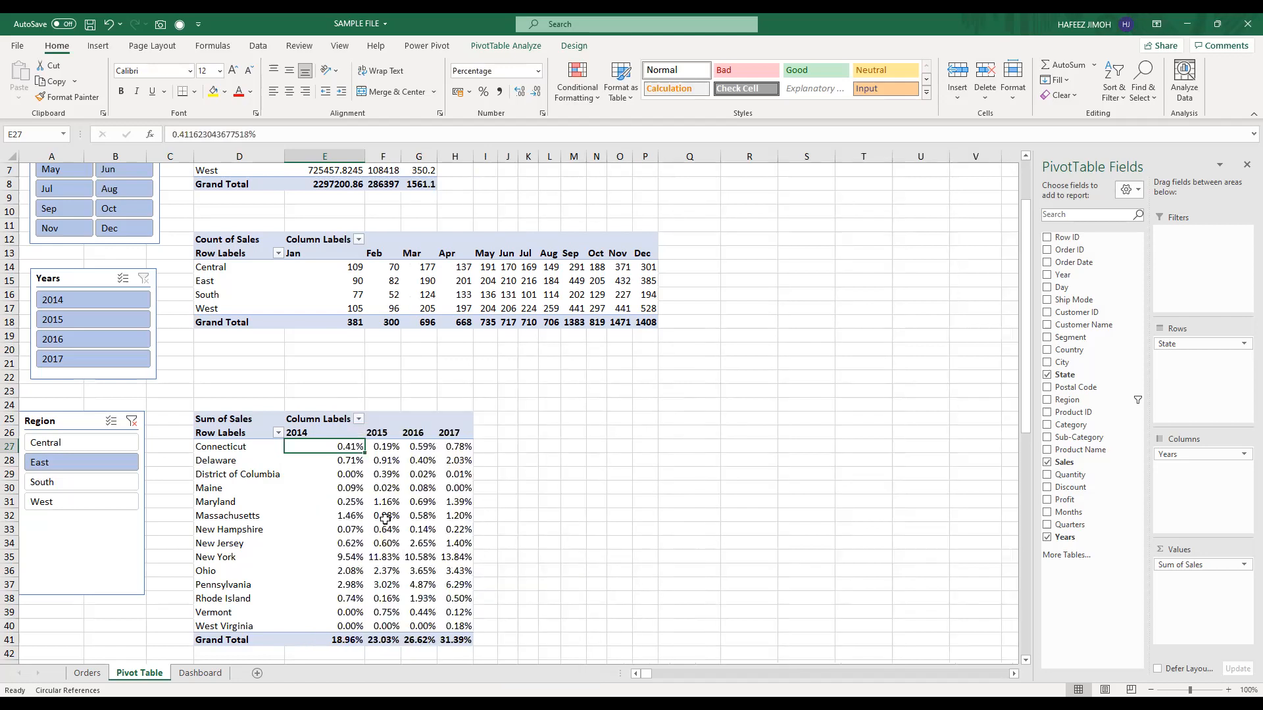
{"action": "mouse_move", "coordinate": [354, 504]}
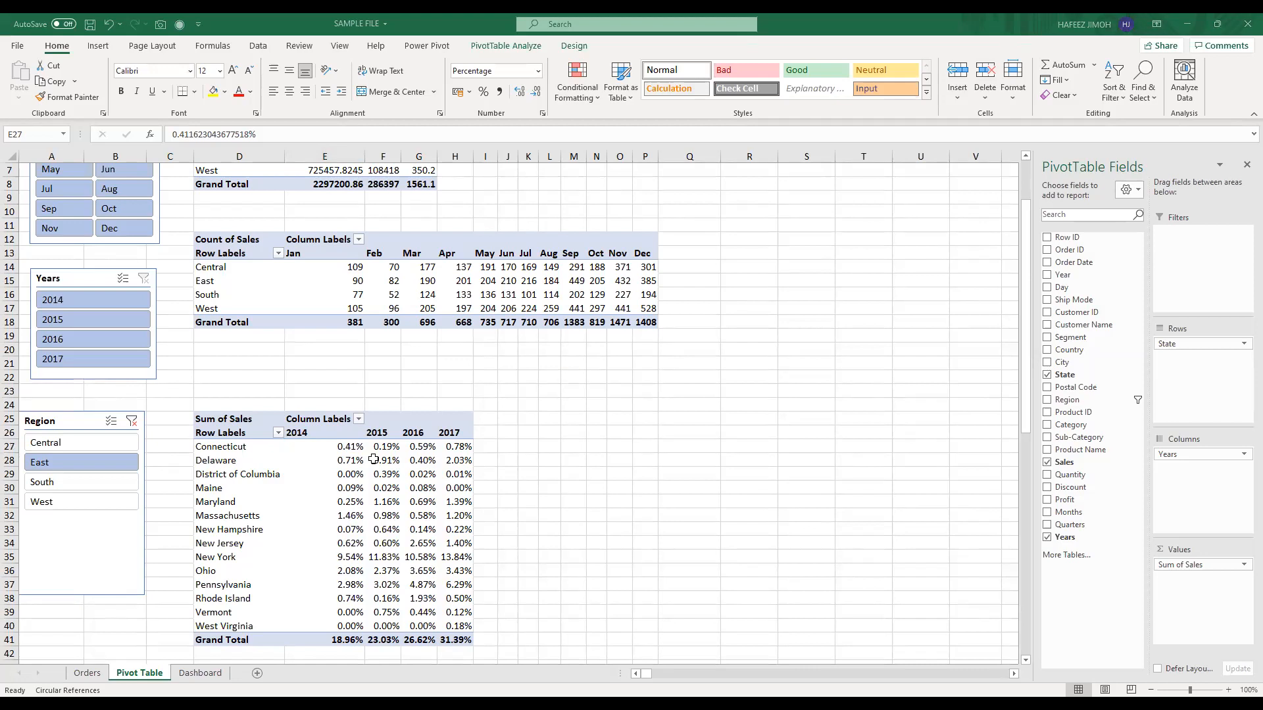
Step: Show the state pivot table's sales as % of Column Total and examine New York's share for 2014
{"action": "left_click", "coordinate": [343, 453]}
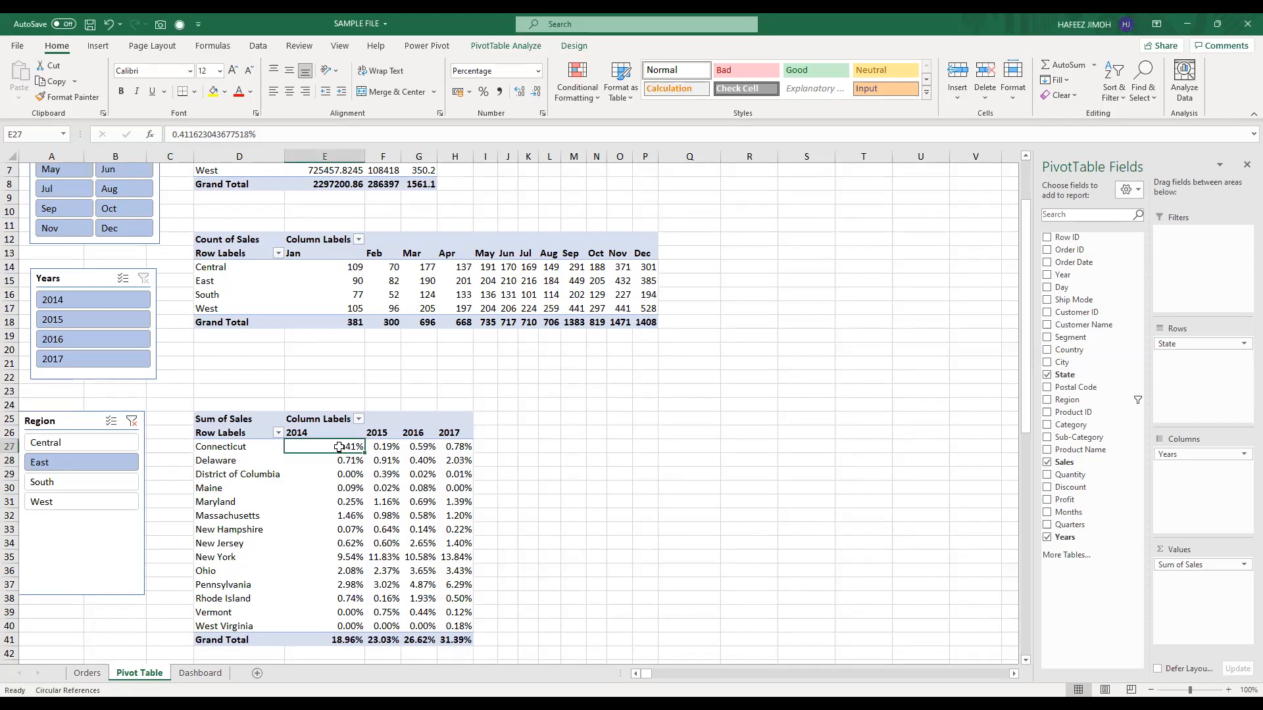
{"action": "right_click", "coordinate": [343, 451]}
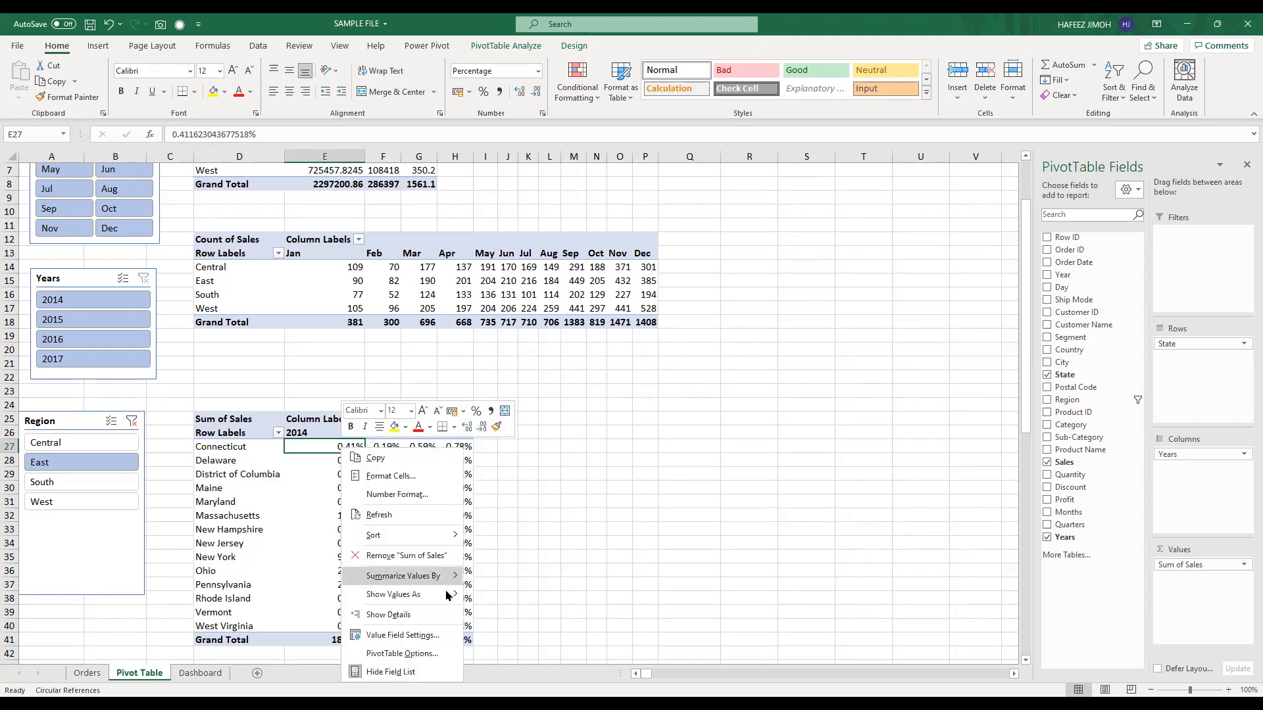
{"action": "mouse_move", "coordinate": [448, 594]}
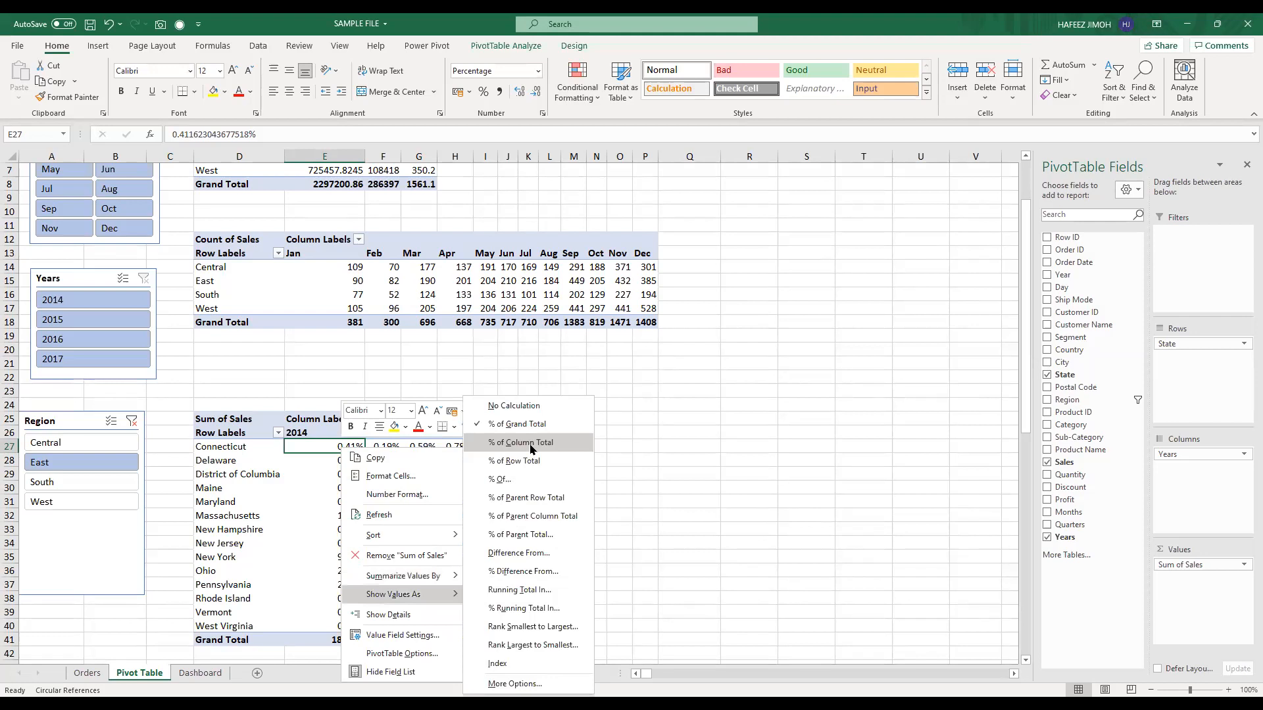
{"action": "left_click", "coordinate": [531, 445]}
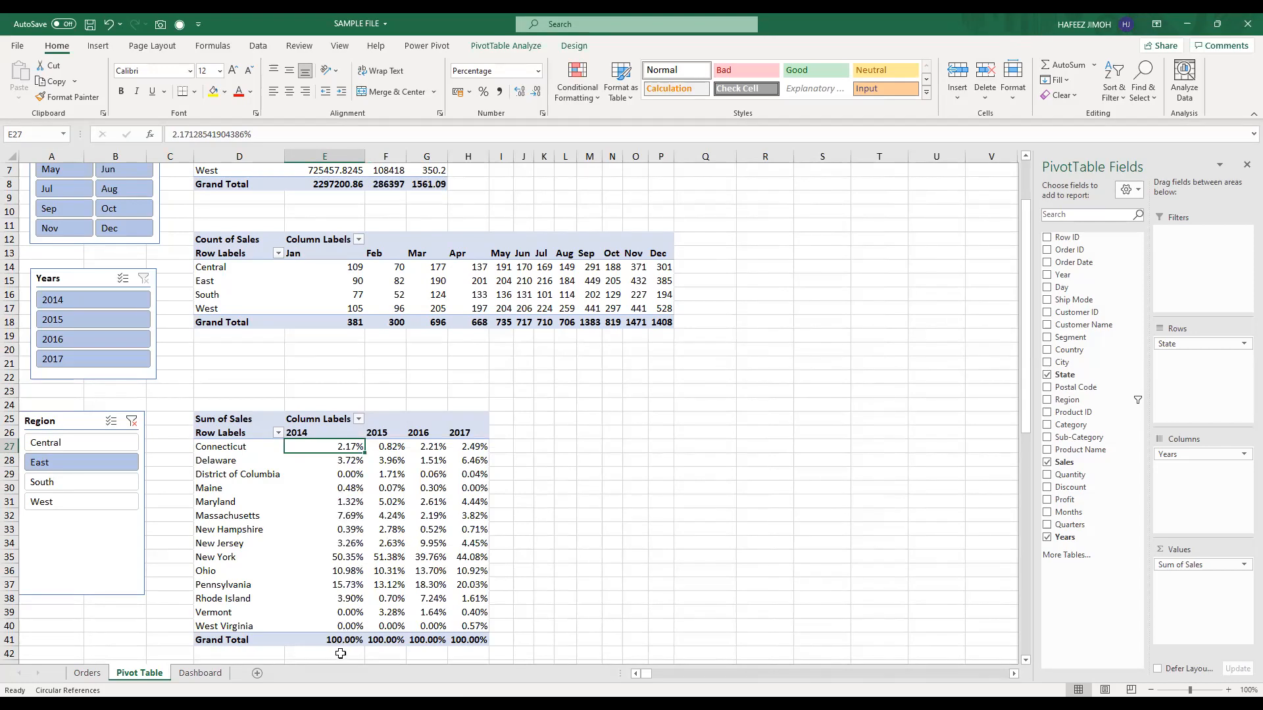
{"action": "left_click", "coordinate": [356, 557]}
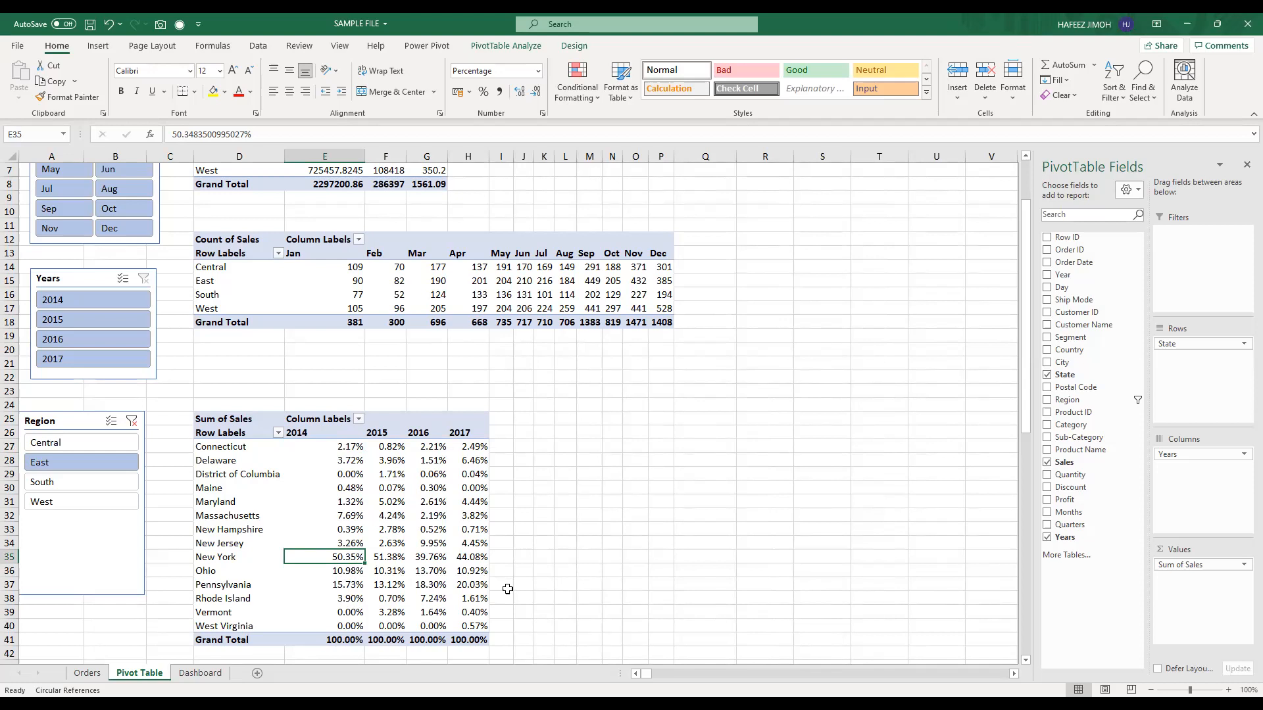
Step: Show the sales values in the state pivot table as % of Row Total
{"action": "scroll", "coordinate": [508, 589], "scroll_direction": "down", "scroll_amount": 1}
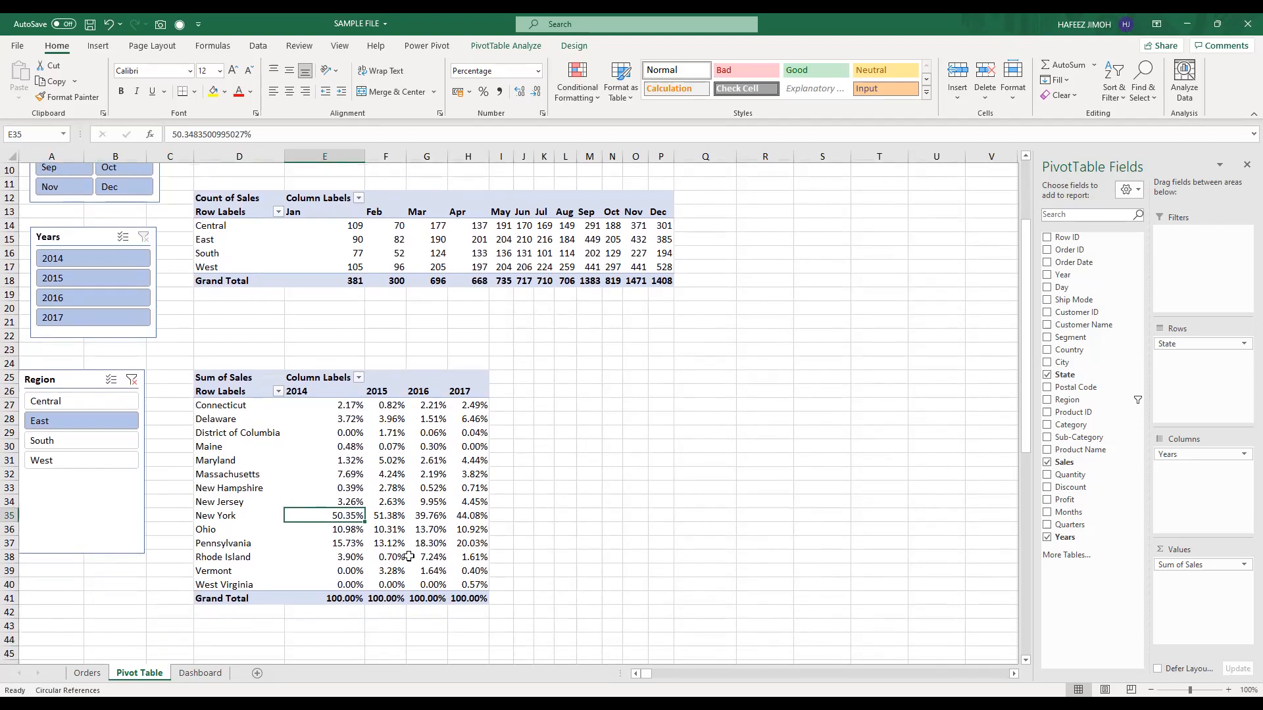
{"action": "right_click", "coordinate": [339, 515]}
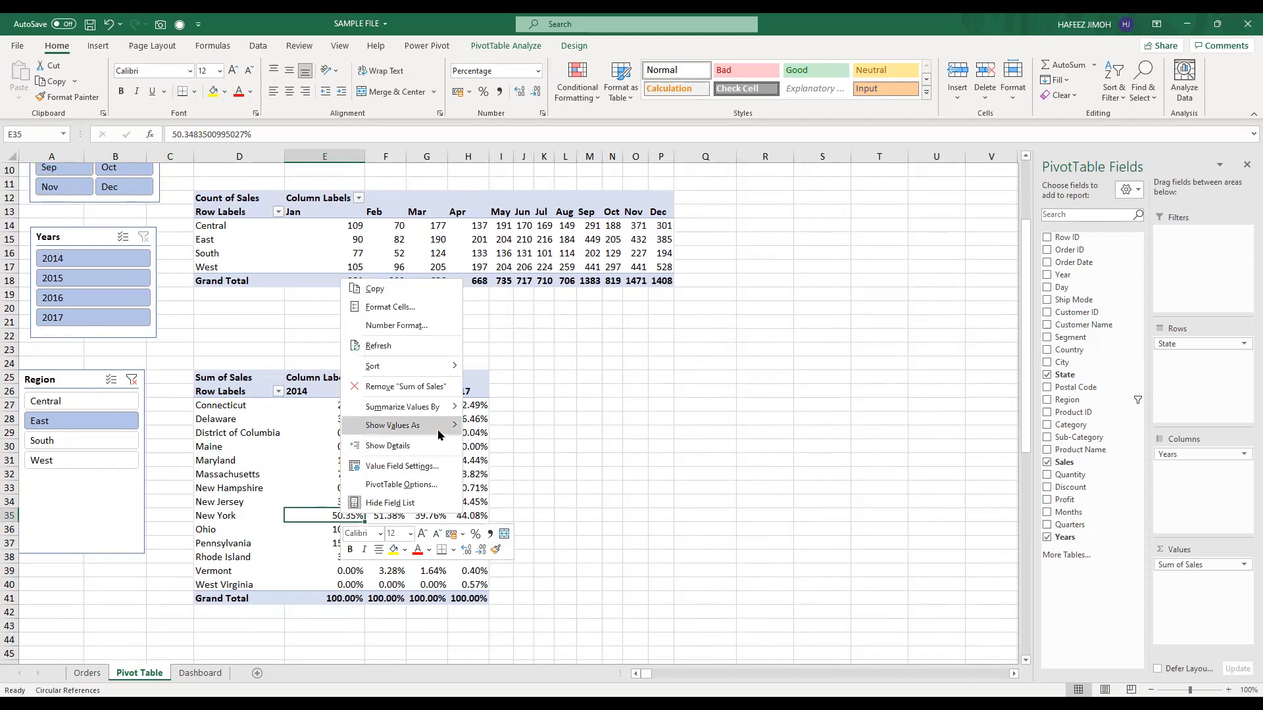
{"action": "mouse_move", "coordinate": [439, 435]}
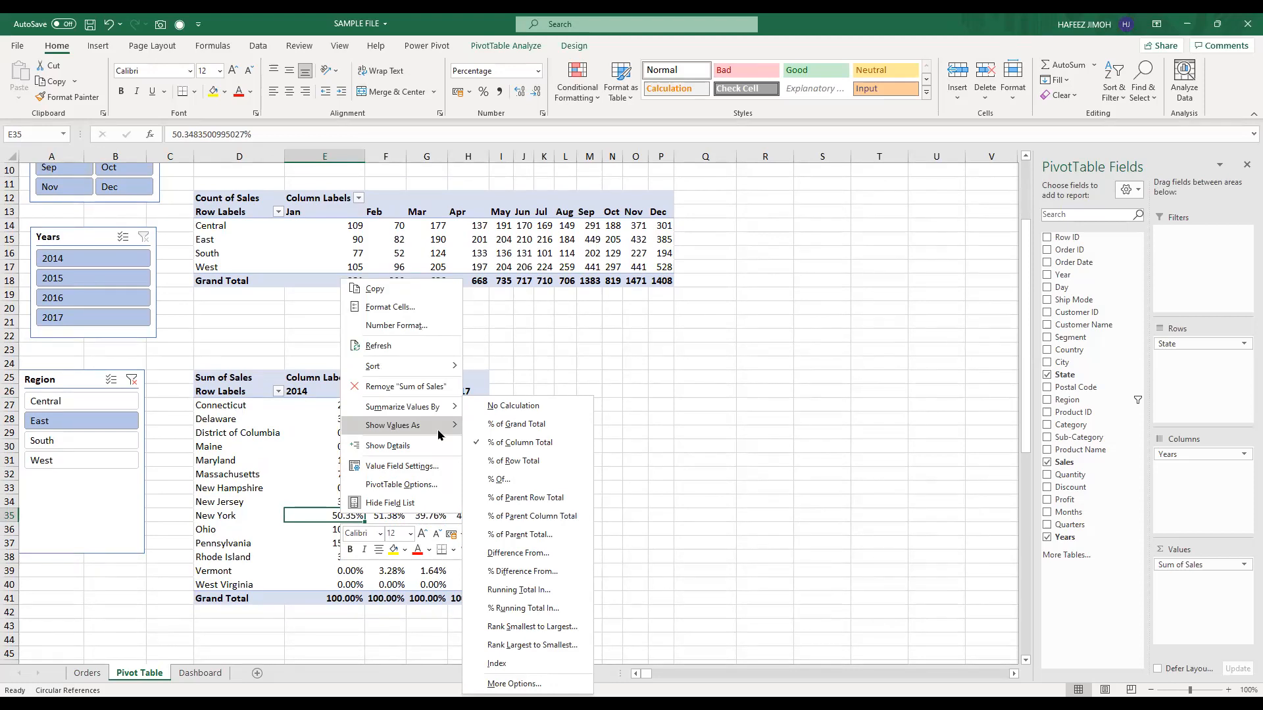
{"action": "left_click", "coordinate": [490, 467]}
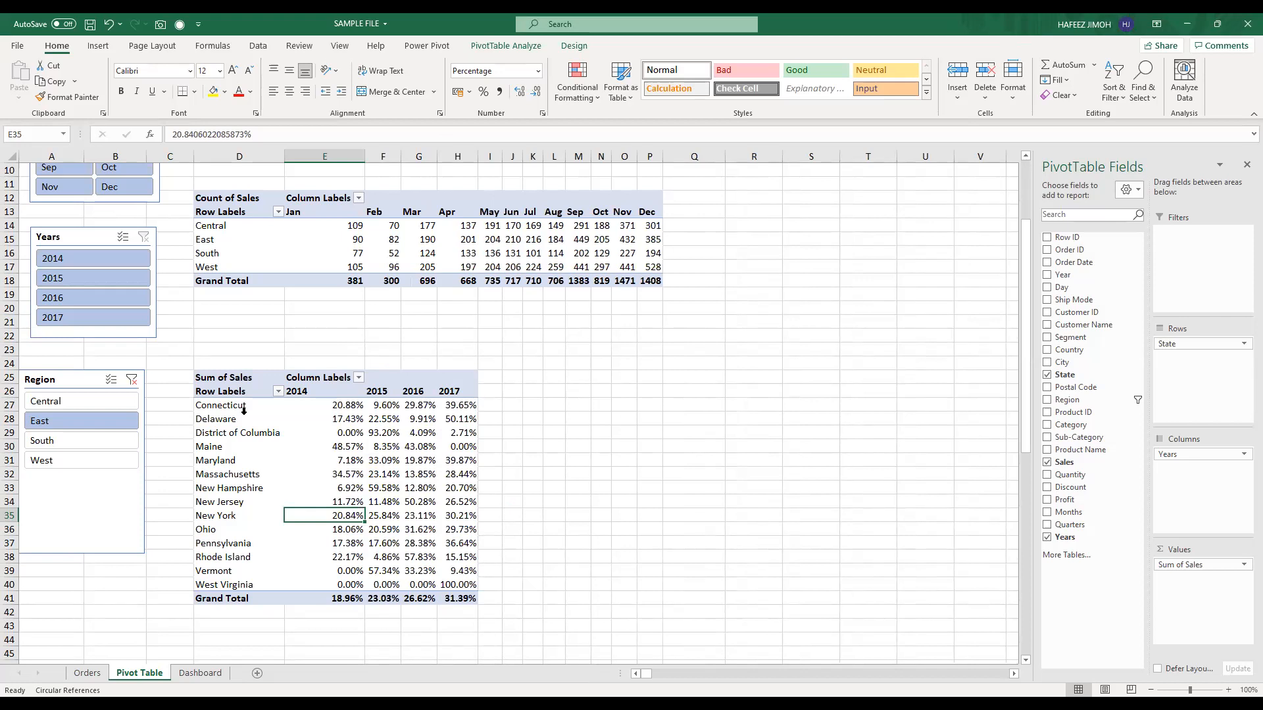
Step: Turn on grand totals for both rows and columns in the state pivot table
{"action": "left_click", "coordinate": [457, 405]}
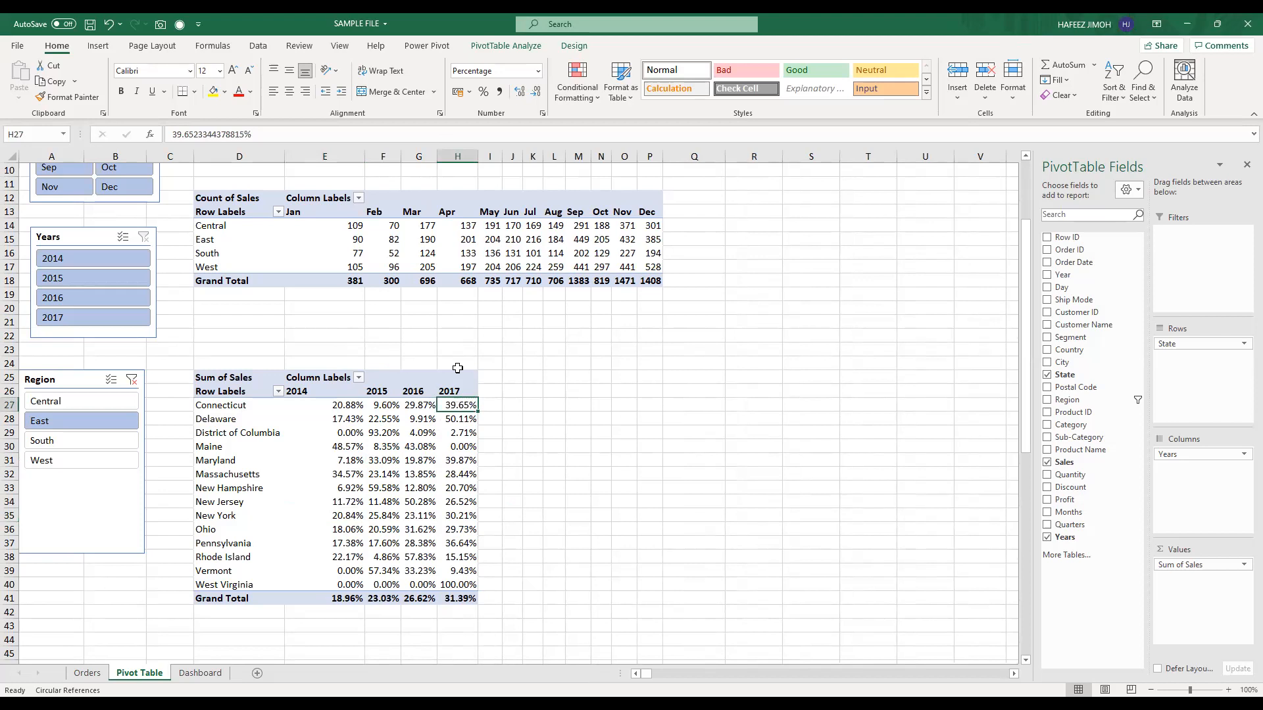
{"action": "left_click", "coordinate": [534, 46]}
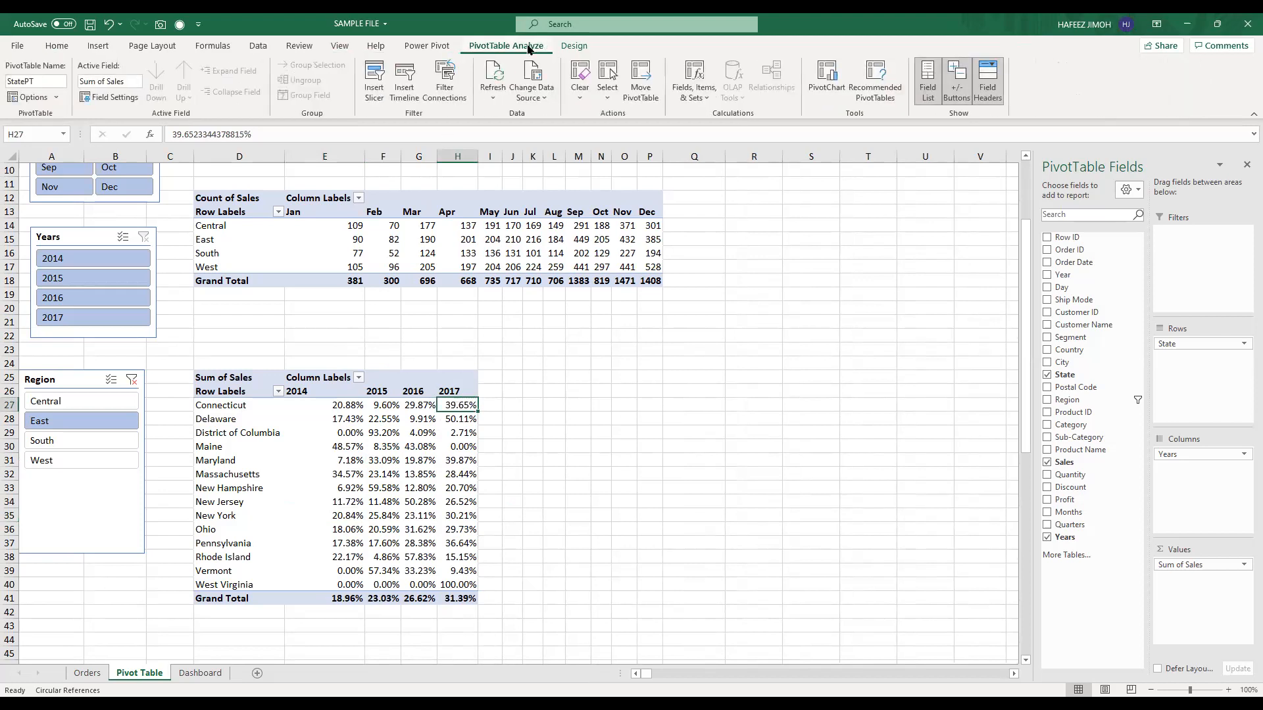
{"action": "left_click", "coordinate": [577, 41]}
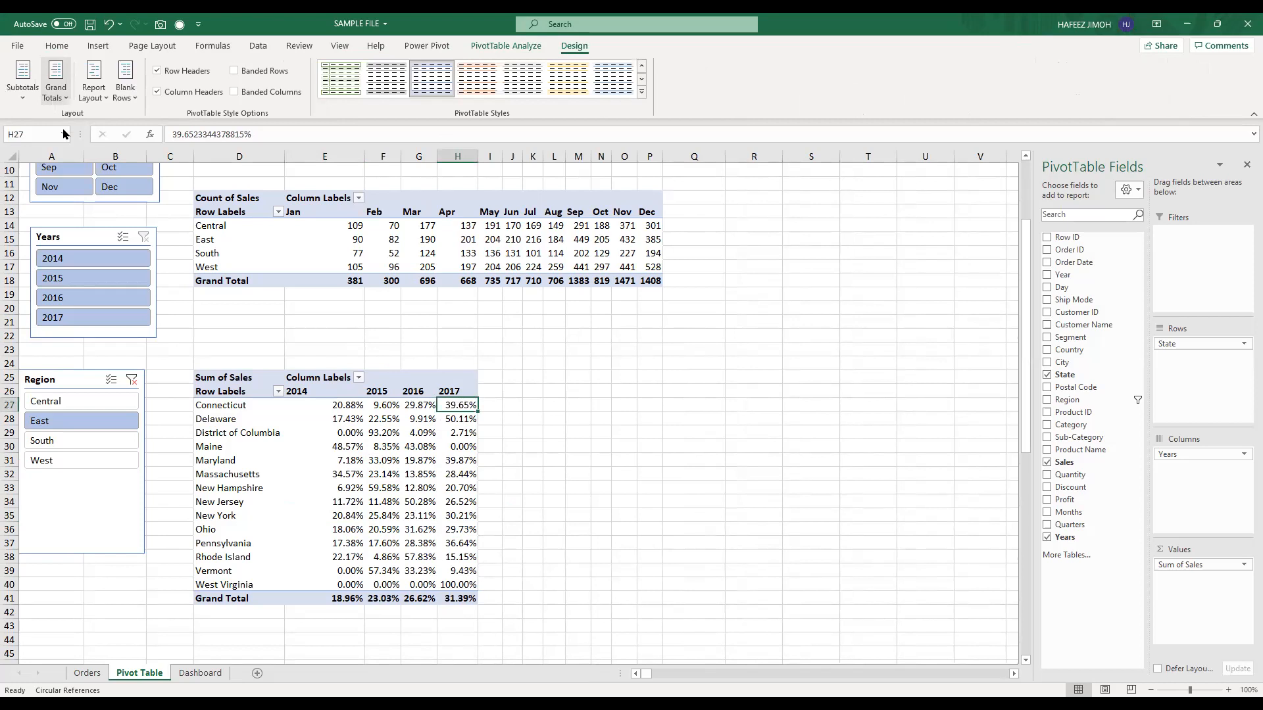
{"action": "left_click", "coordinate": [56, 97]}
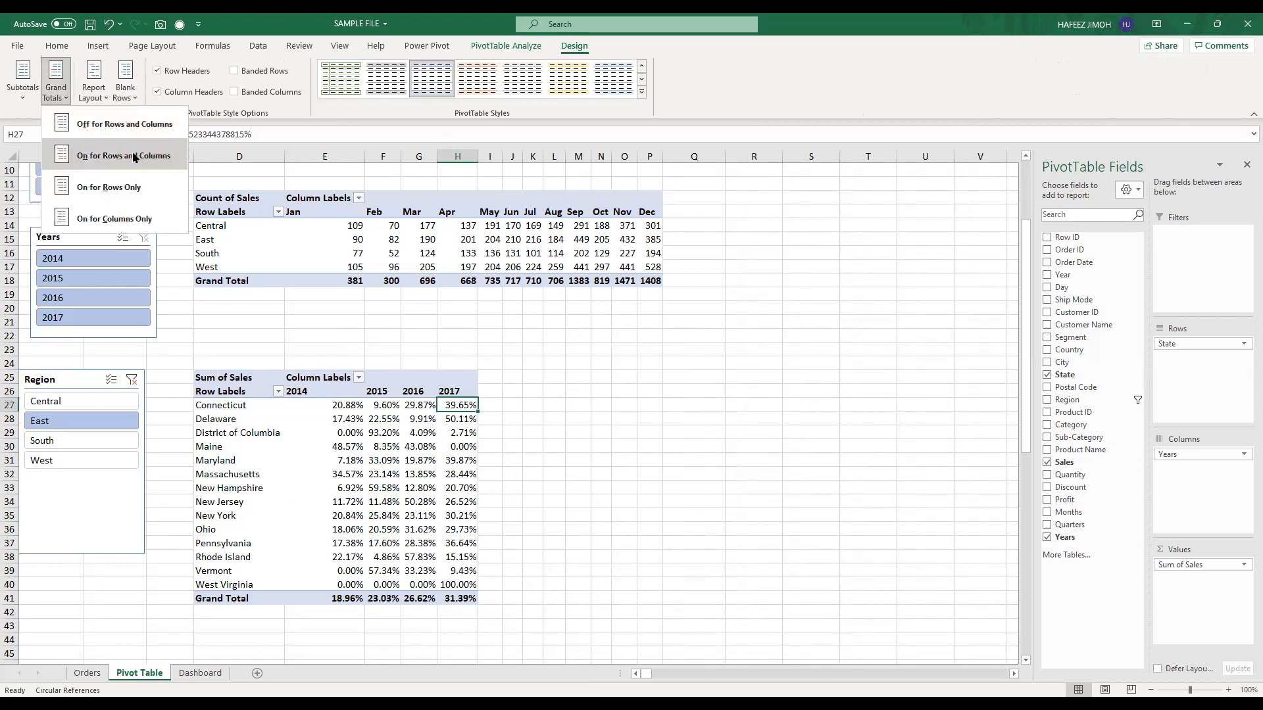
{"action": "left_click", "coordinate": [134, 157]}
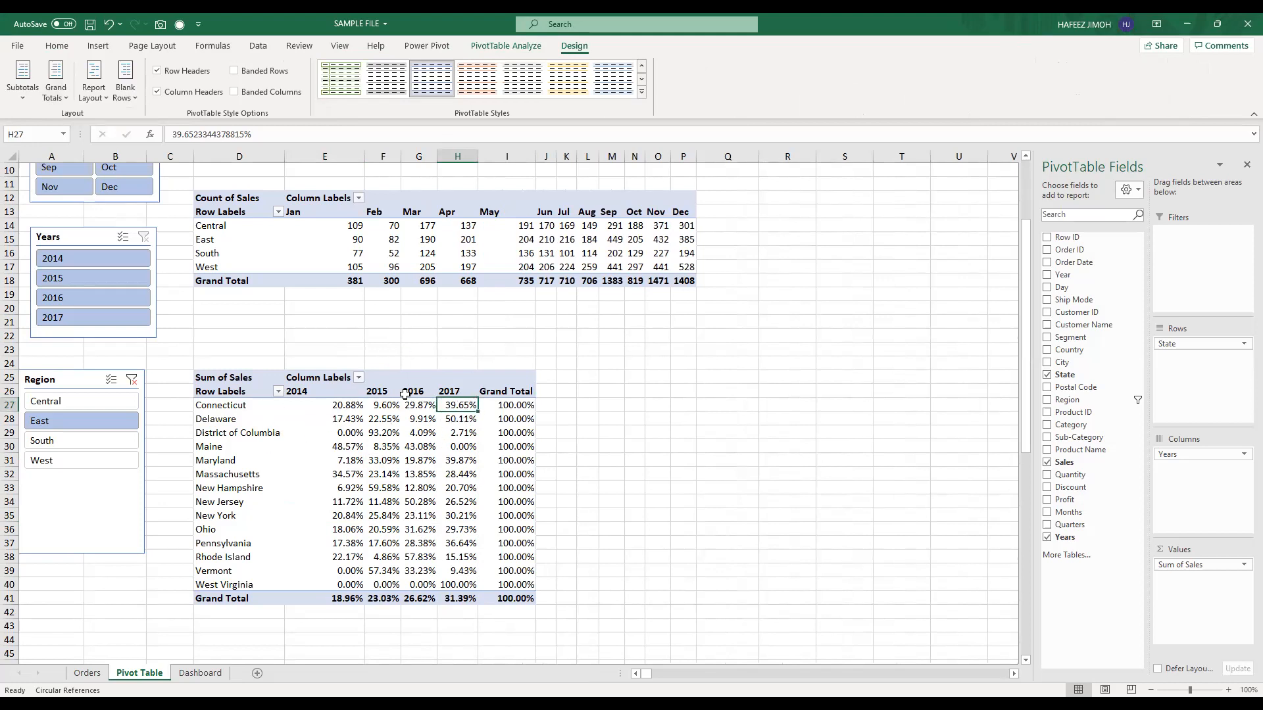
{"action": "mouse_move", "coordinate": [389, 406]}
{"action": "mouse_move", "coordinate": [434, 458]}
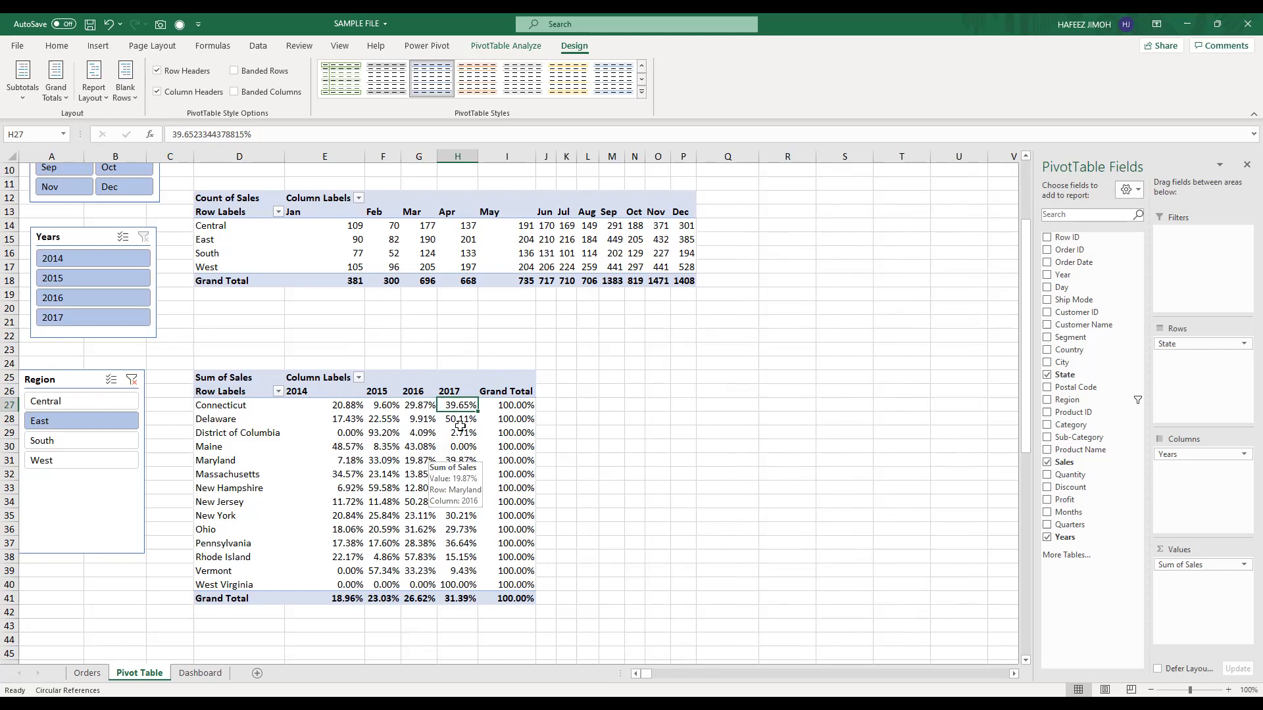
Step: Show the sales values in the state pivot table as % of Column Total again
{"action": "right_click", "coordinate": [461, 429]}
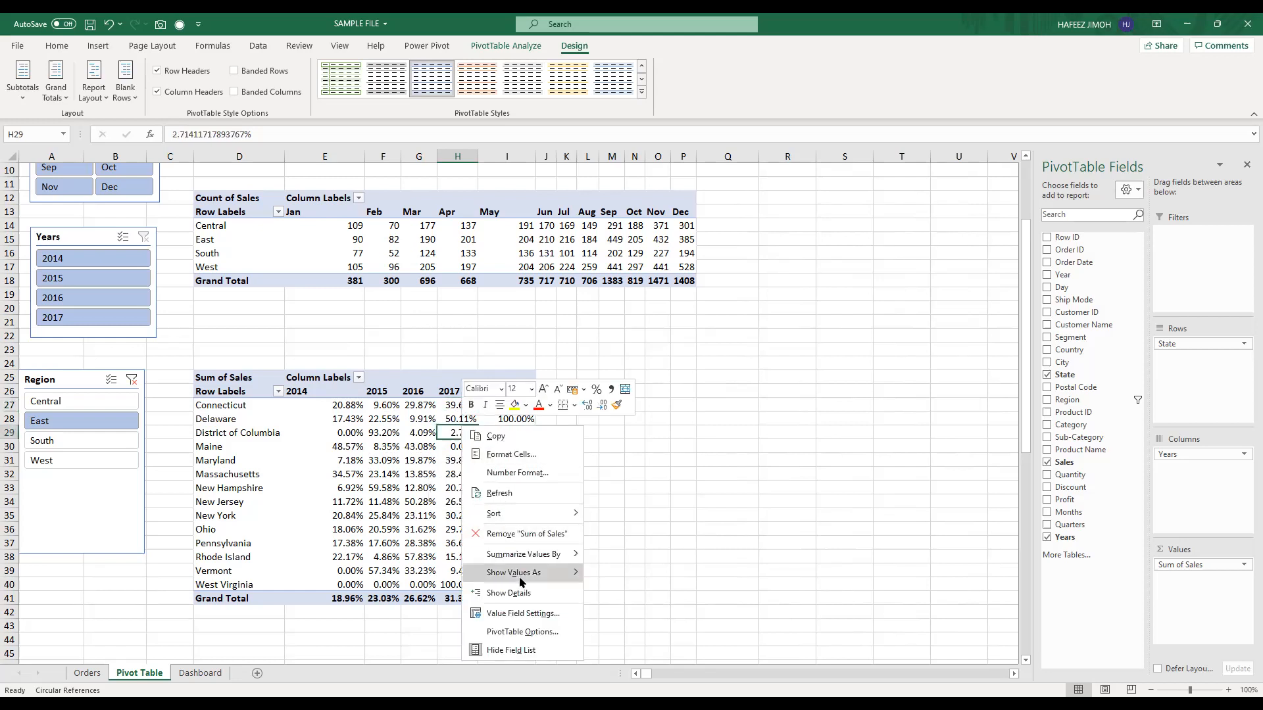
{"action": "mouse_move", "coordinate": [565, 576]}
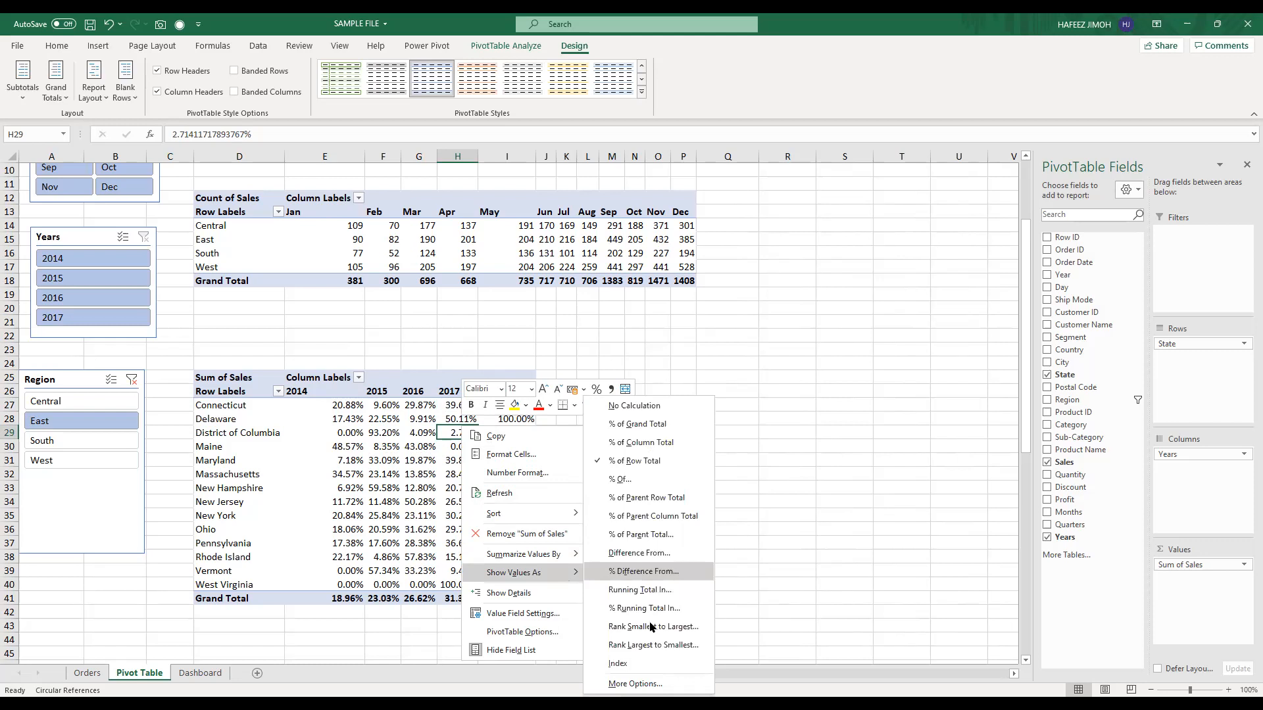
{"action": "key", "text": "c"}
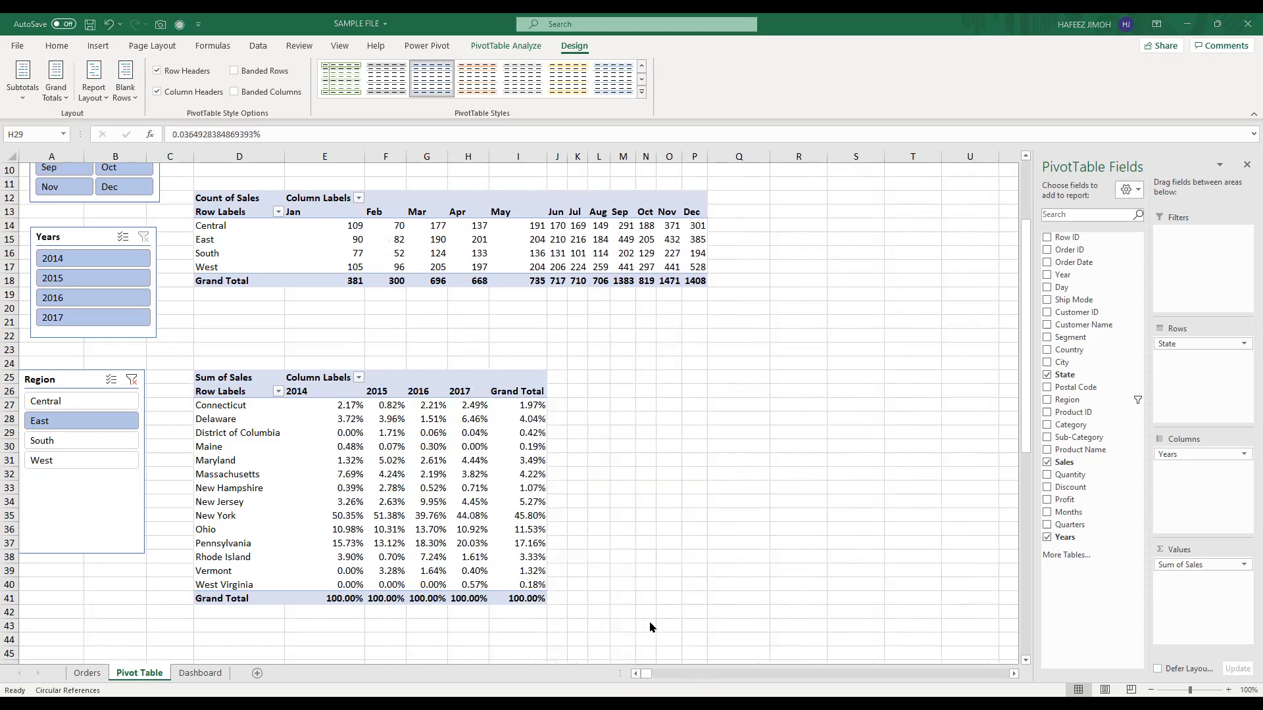
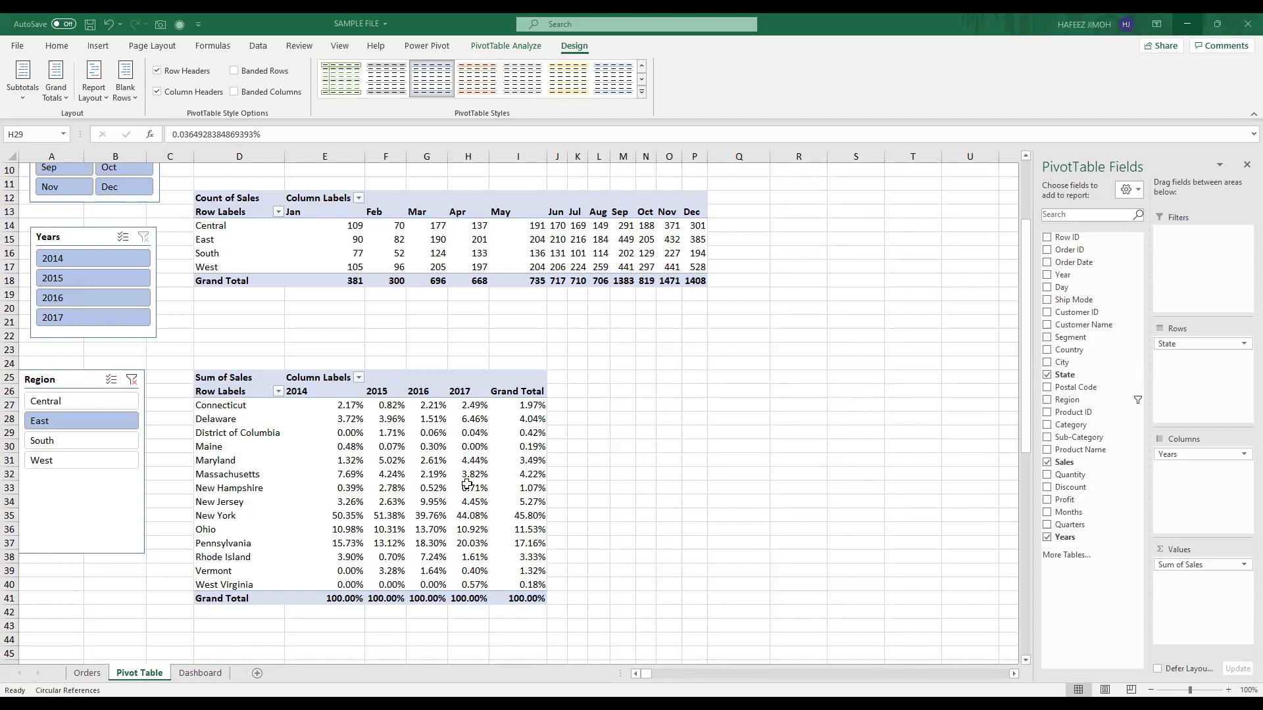
Step: Move the entire state pivot table up so that it starts at cell D21
{"action": "left_click", "coordinate": [325, 474]}
{"action": "scroll", "coordinate": [372, 482], "scroll_direction": "up", "scroll_amount": 3}
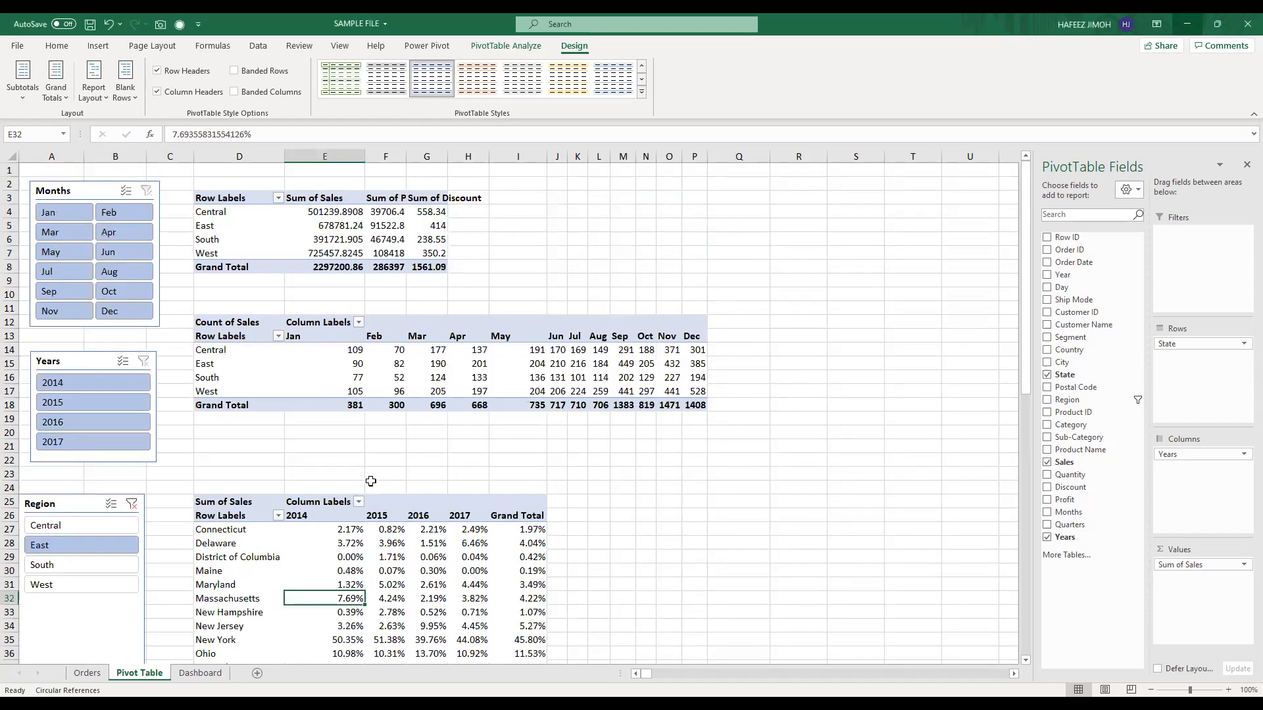
{"action": "scroll", "coordinate": [376, 483], "scroll_direction": "down", "scroll_amount": 4}
{"action": "scroll", "coordinate": [378, 332], "scroll_direction": "up", "scroll_amount": 4}
{"action": "left_click", "coordinate": [388, 596]}
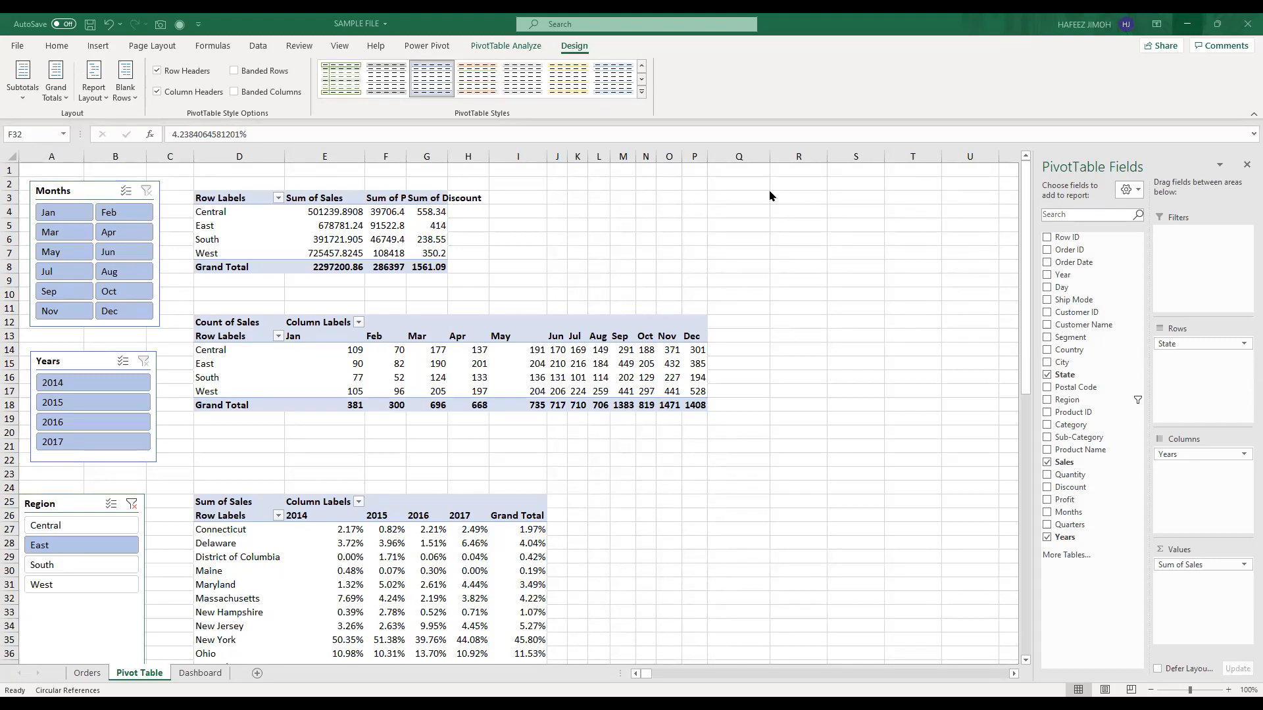
{"action": "left_click", "coordinate": [437, 510]}
{"action": "scroll", "coordinate": [443, 516], "scroll_direction": "down", "scroll_amount": 2}
{"action": "scroll", "coordinate": [445, 521], "scroll_direction": "up", "scroll_amount": 2}
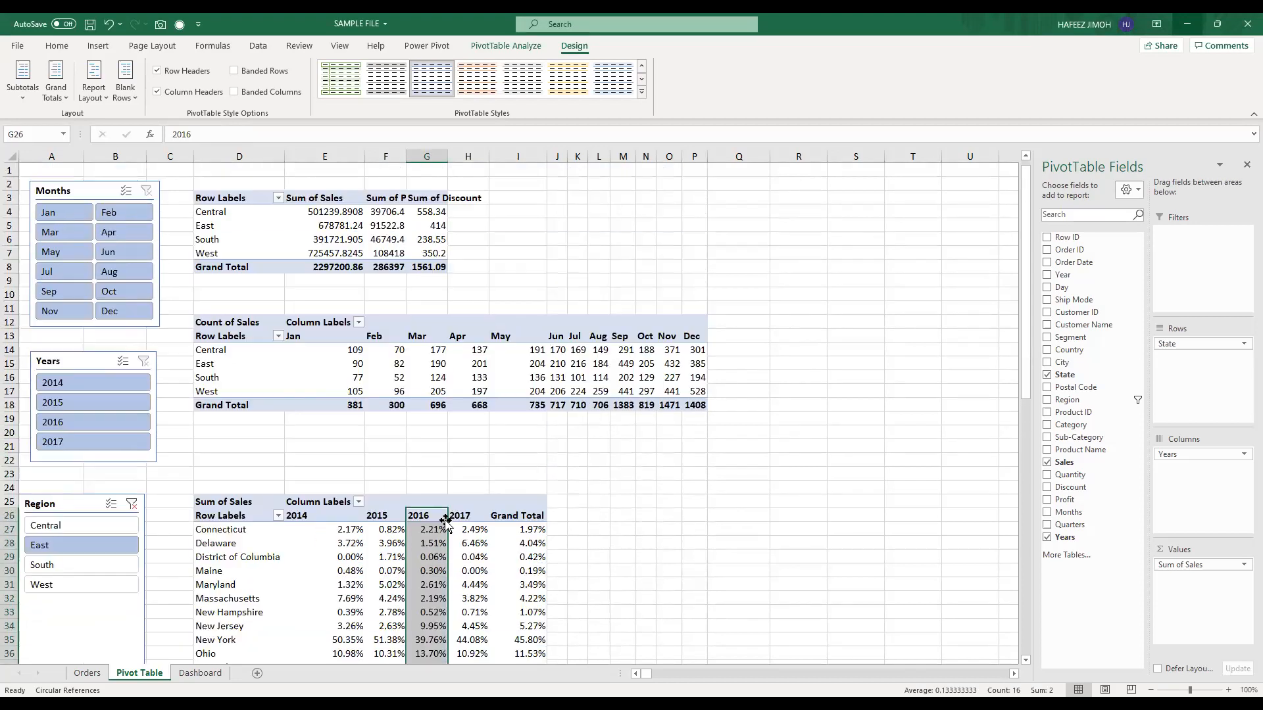
{"action": "left_click", "coordinate": [210, 501]}
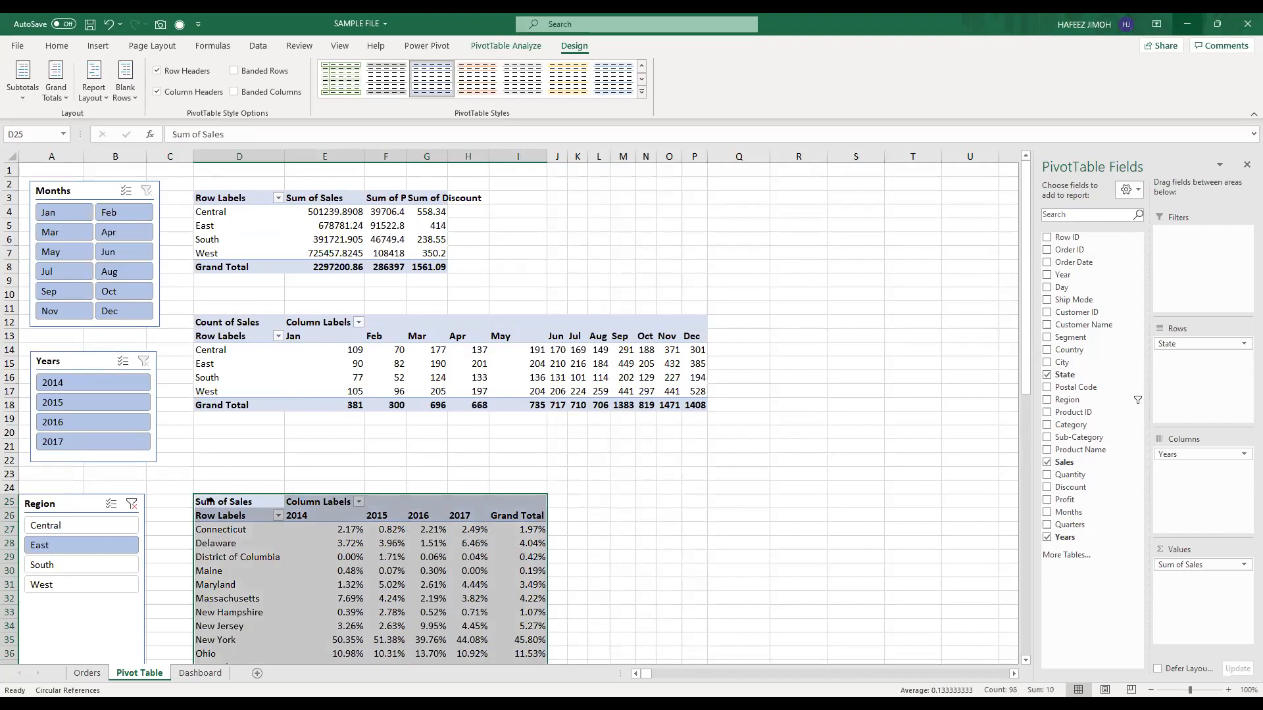
{"action": "key", "text": "ctrl+c"}
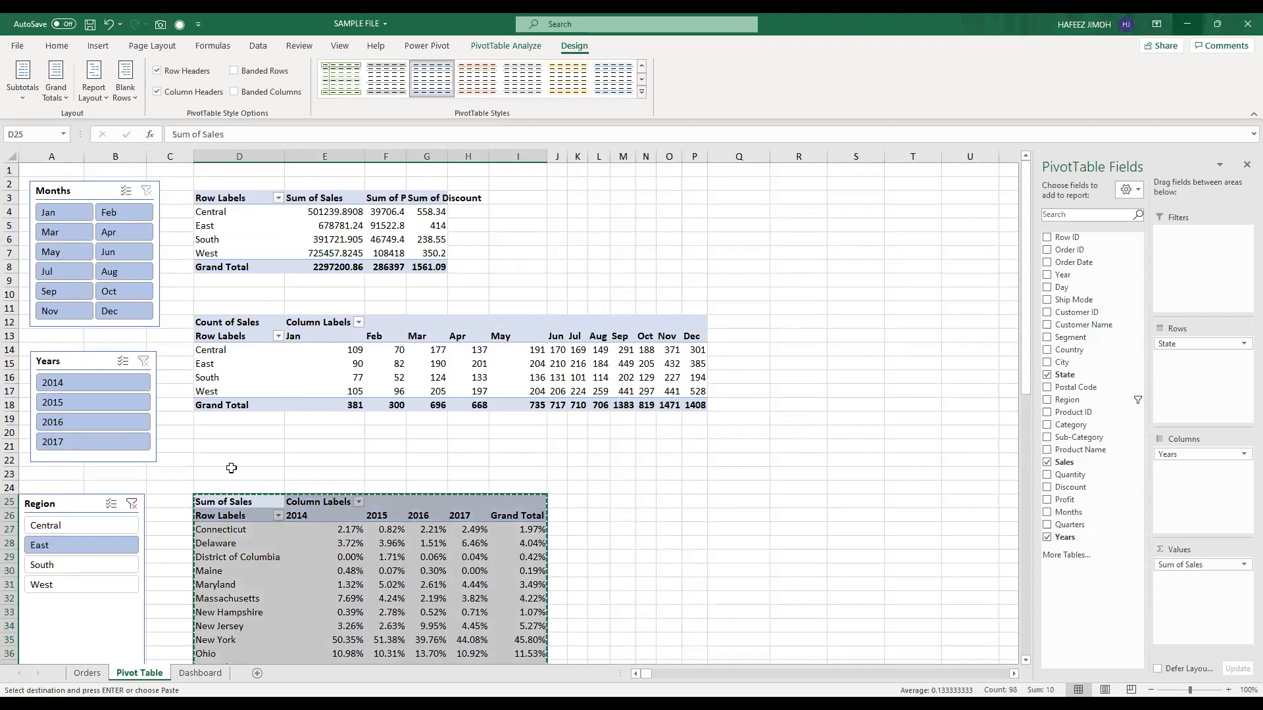
{"action": "left_click", "coordinate": [244, 446]}
{"action": "key", "text": "Return"}
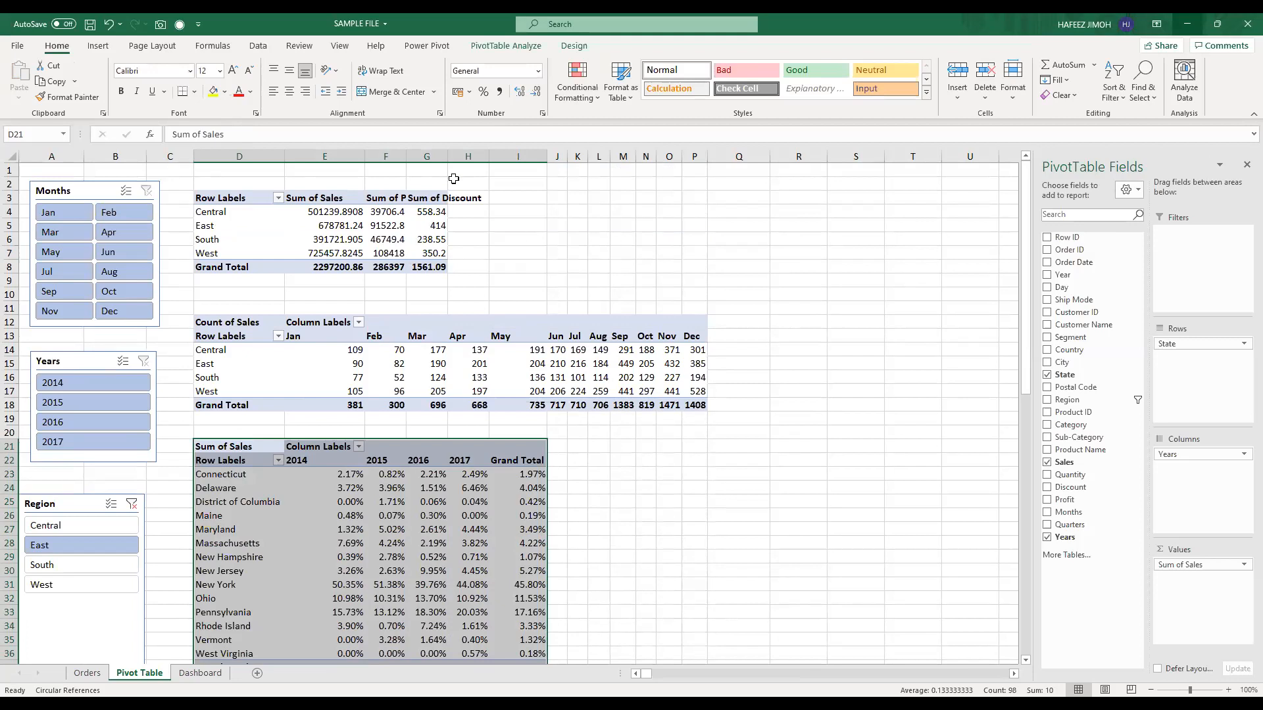
Step: AutoFit columns G and F to the Sum of Discount and Sum of Profit headers
{"action": "double_click", "coordinate": [442, 160]}
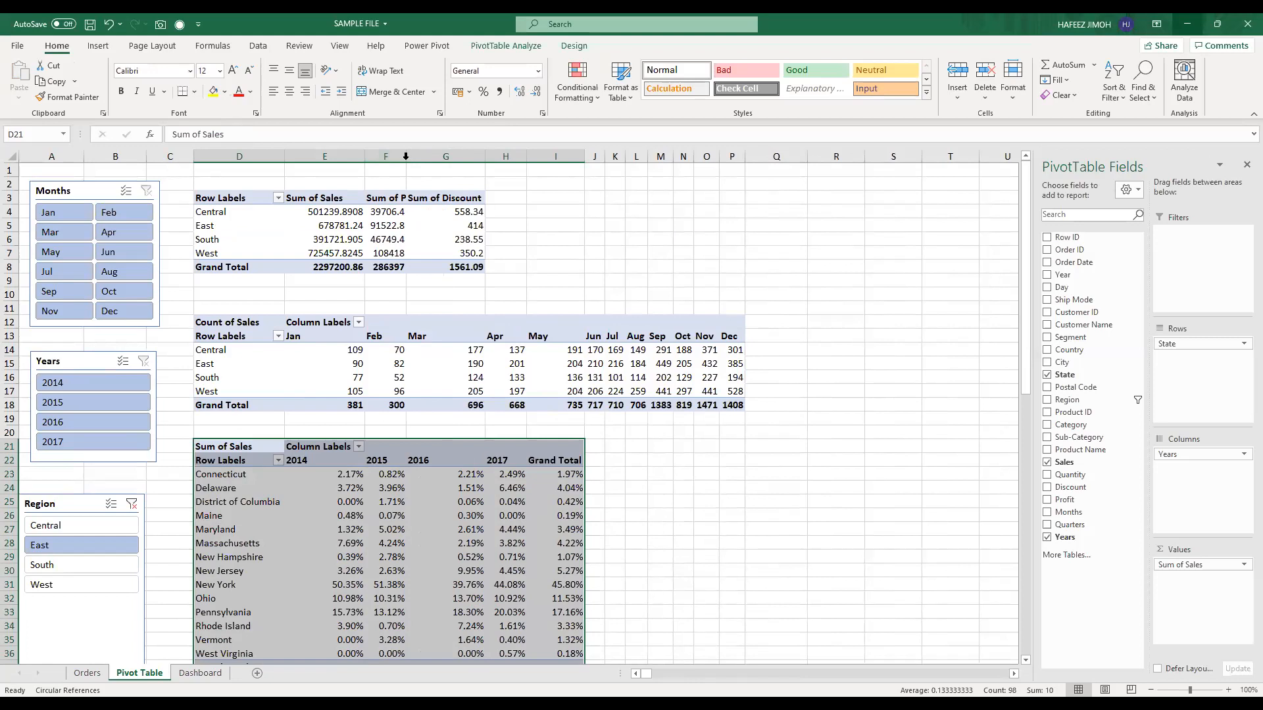
{"action": "double_click", "coordinate": [405, 156]}
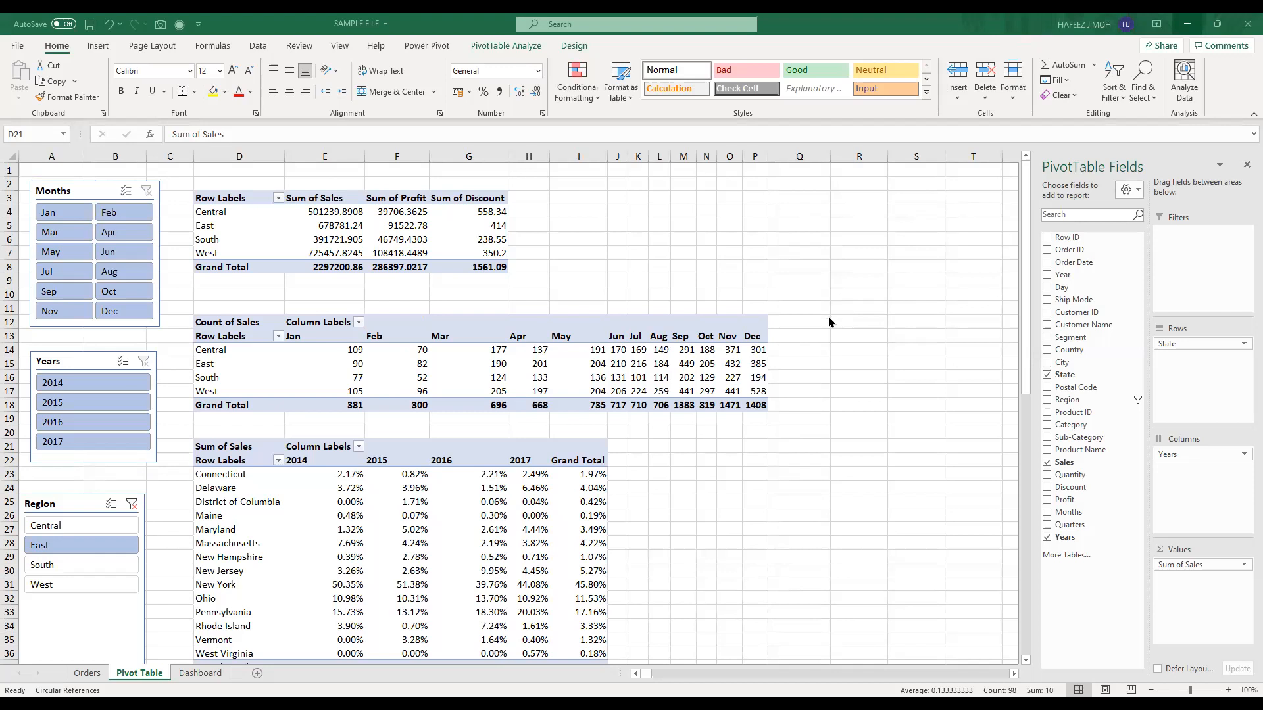
{"action": "left_click", "coordinate": [761, 381]}
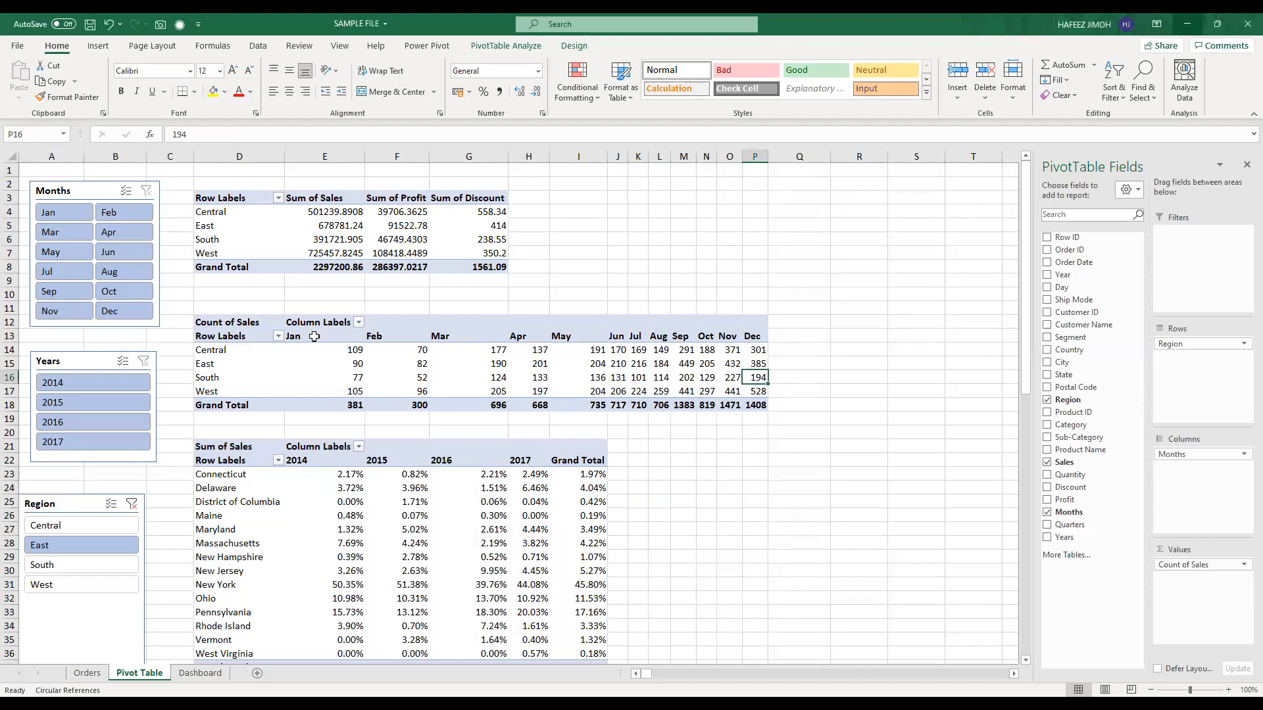
{"action": "scroll", "coordinate": [489, 526], "scroll_direction": "down", "scroll_amount": 1}
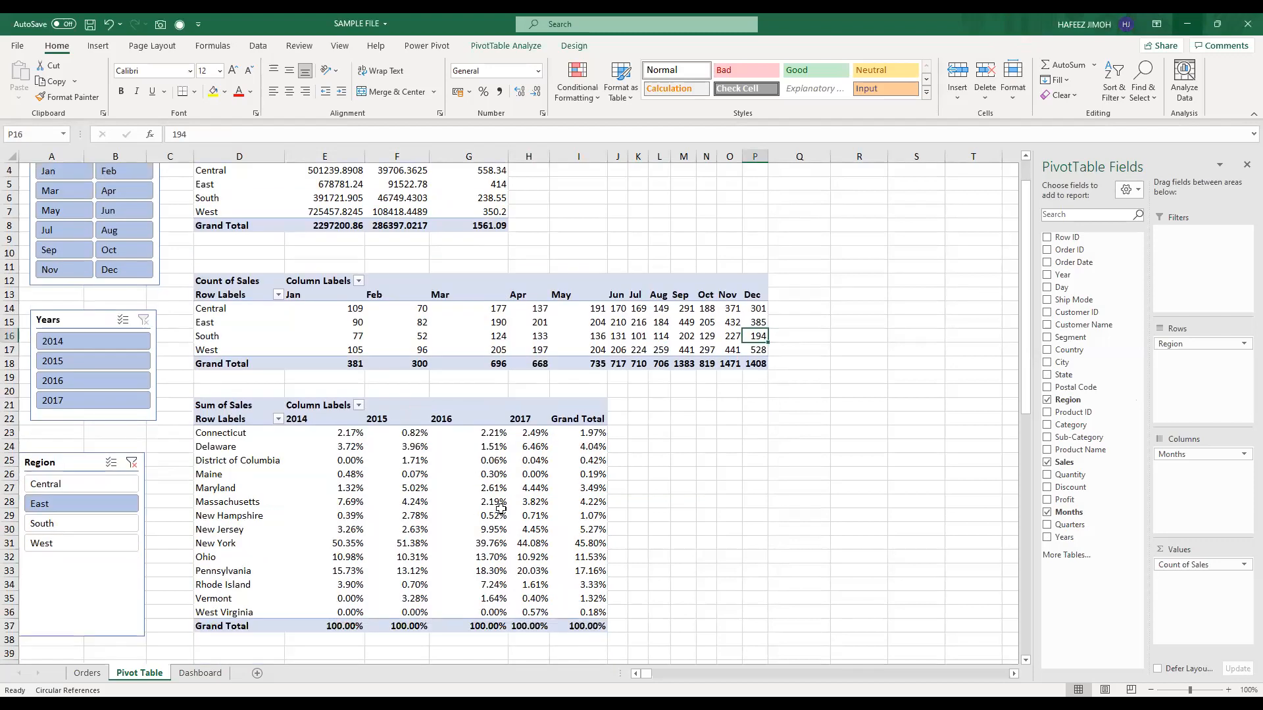
{"action": "scroll", "coordinate": [500, 509], "scroll_direction": "down", "scroll_amount": 1}
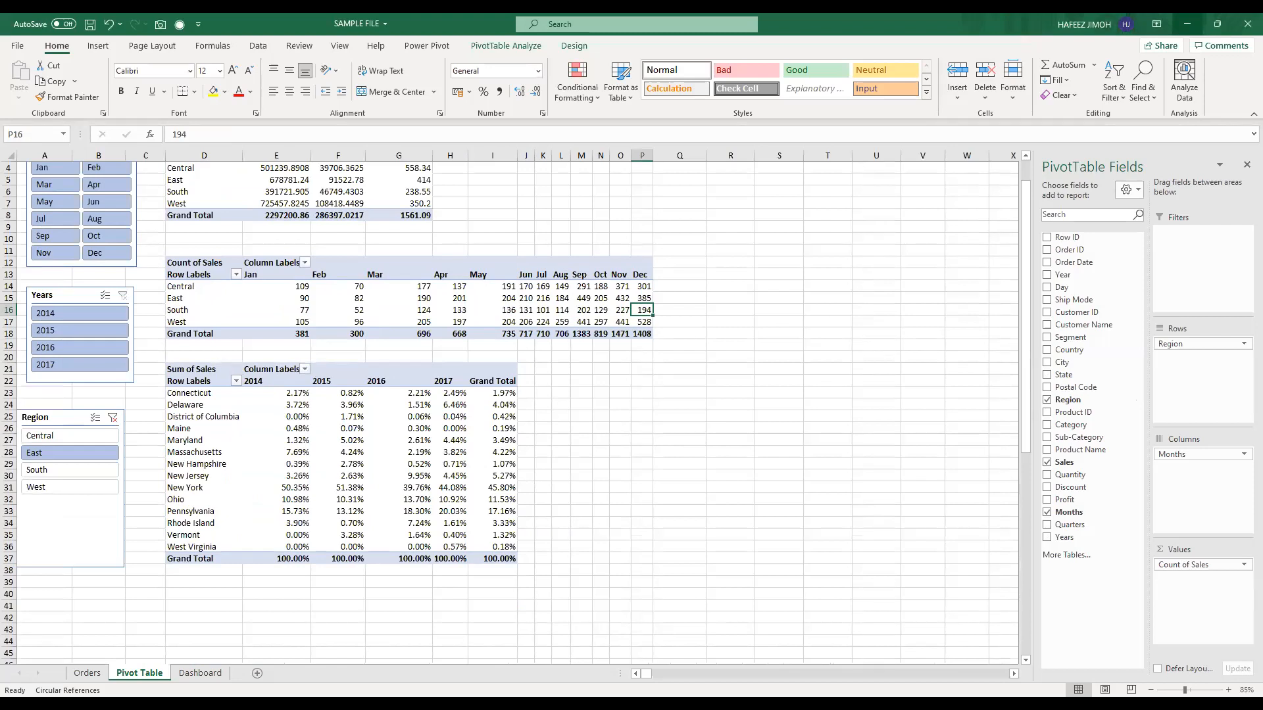
{"action": "scroll", "coordinate": [513, 407], "scroll_direction": "up", "scroll_amount": 1}
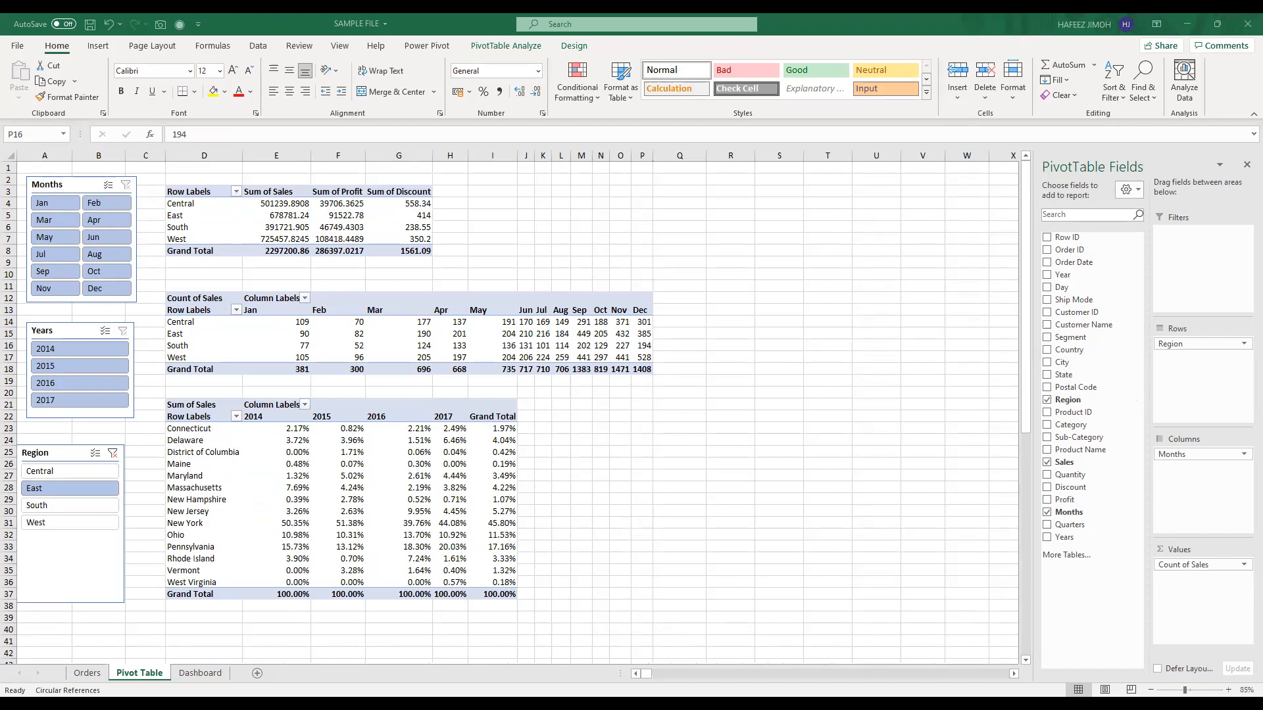
Step: Test the slicers by filtering the pivot tables to the Central region, year 2014 and month Aug
{"action": "left_click", "coordinate": [338, 216]}
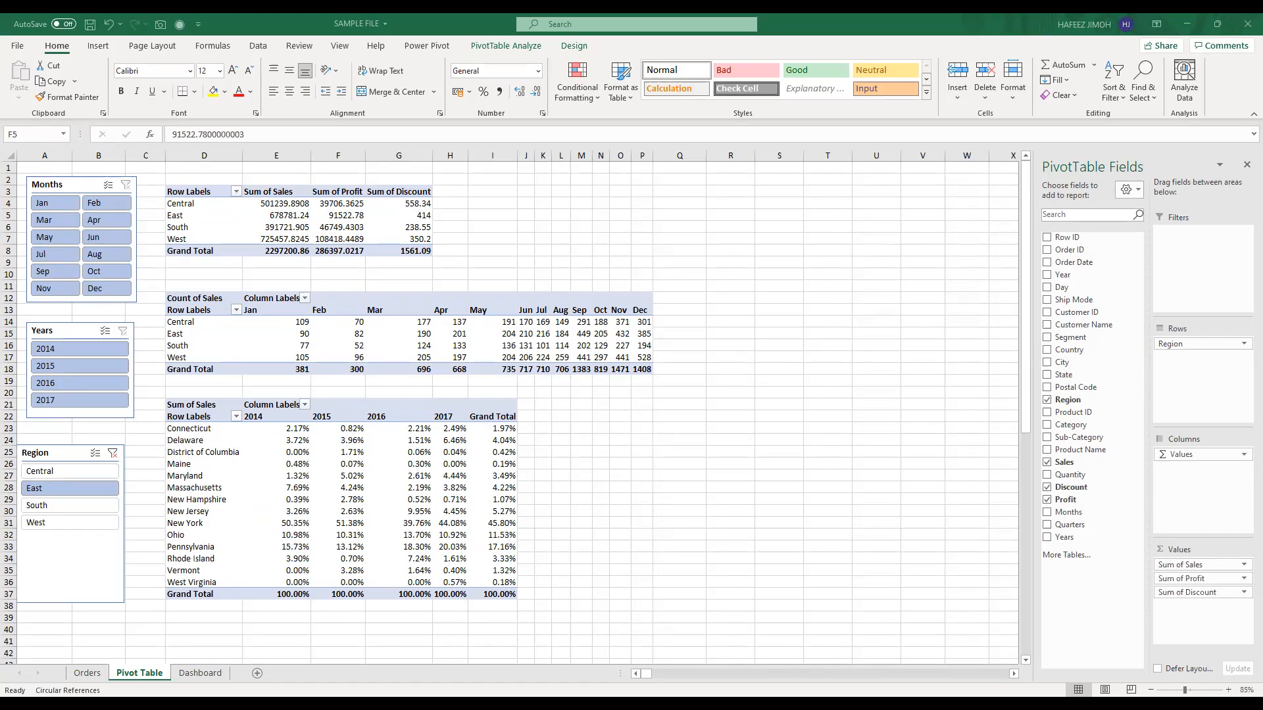
{"action": "left_click", "coordinate": [474, 322]}
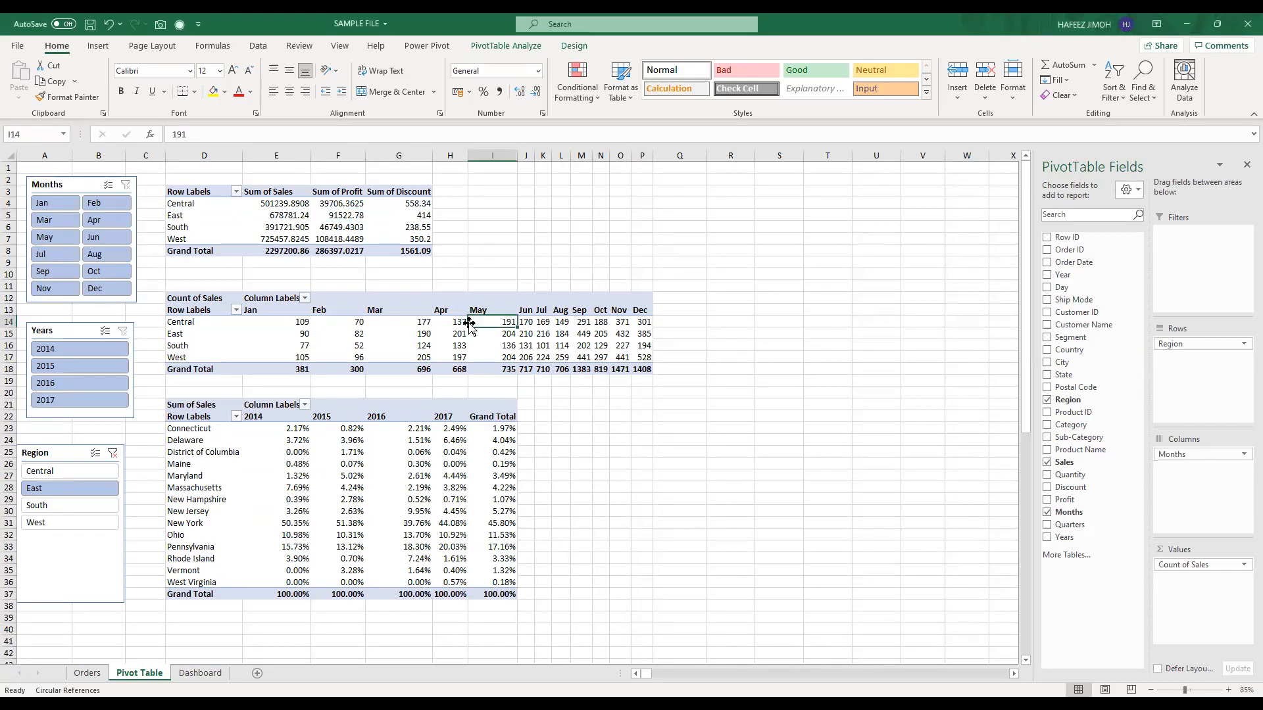
{"action": "left_click", "coordinate": [40, 526]}
{"action": "left_click", "coordinate": [49, 504]}
{"action": "left_click", "coordinate": [66, 486]}
{"action": "left_click", "coordinate": [74, 468]}
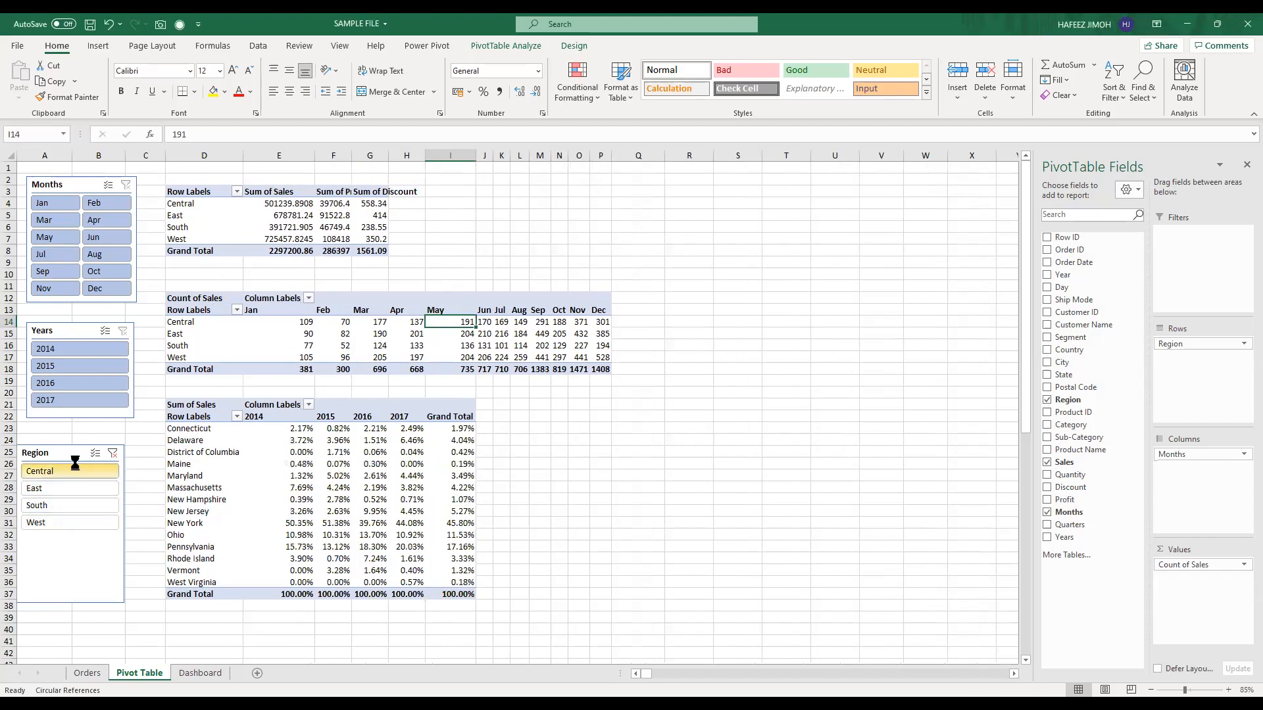
{"action": "left_click", "coordinate": [86, 366]}
{"action": "left_click", "coordinate": [96, 351]}
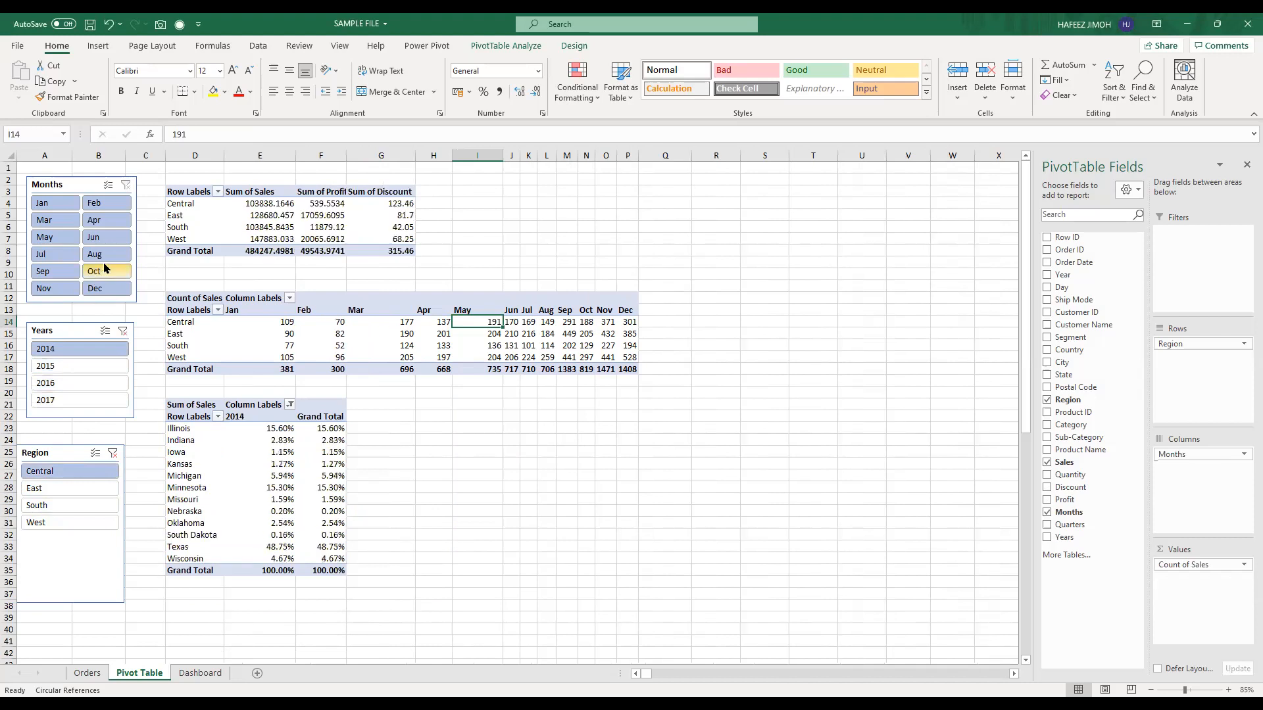
{"action": "left_click", "coordinate": [102, 254]}
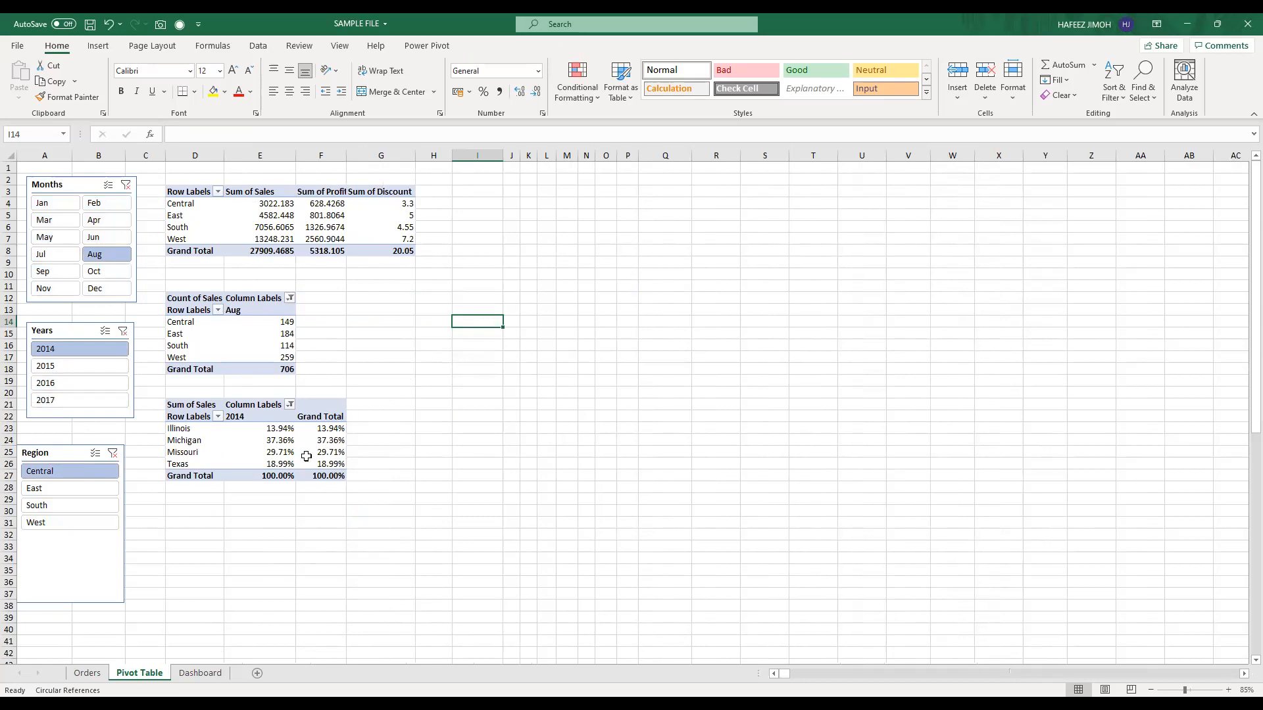
{"action": "left_click", "coordinate": [275, 469]}
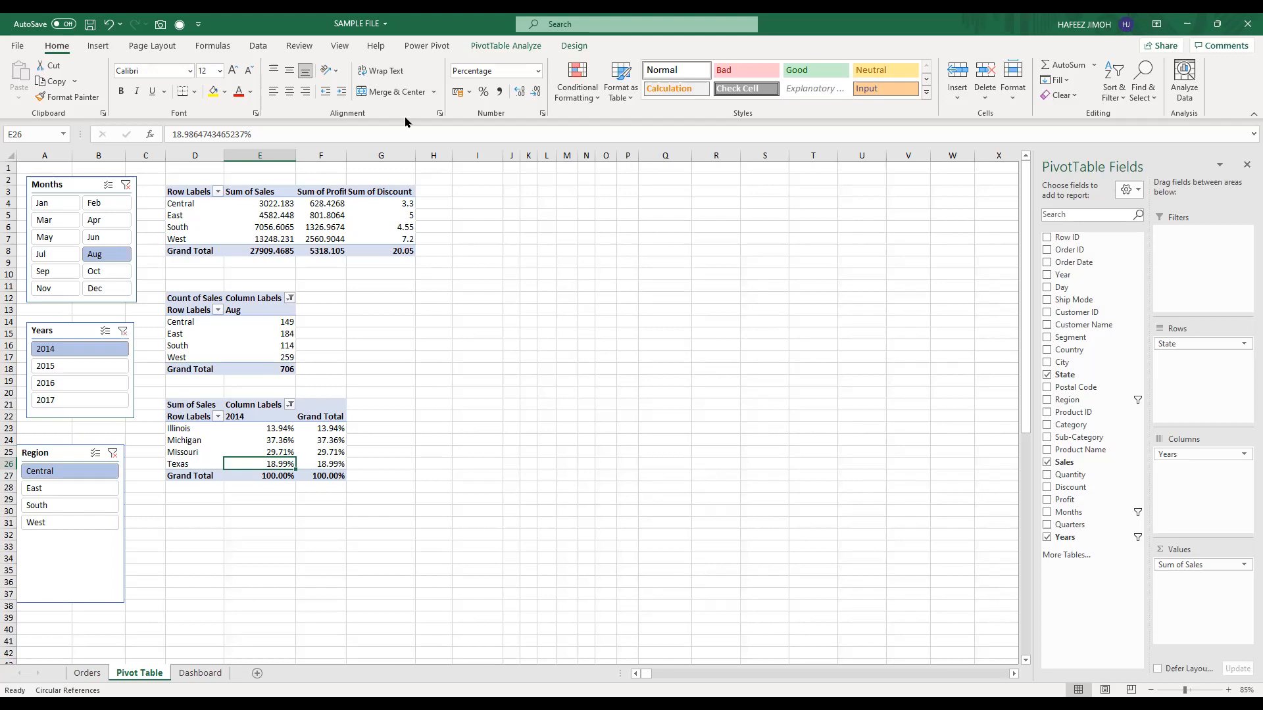
{"action": "key", "text": "alt+Tab"}
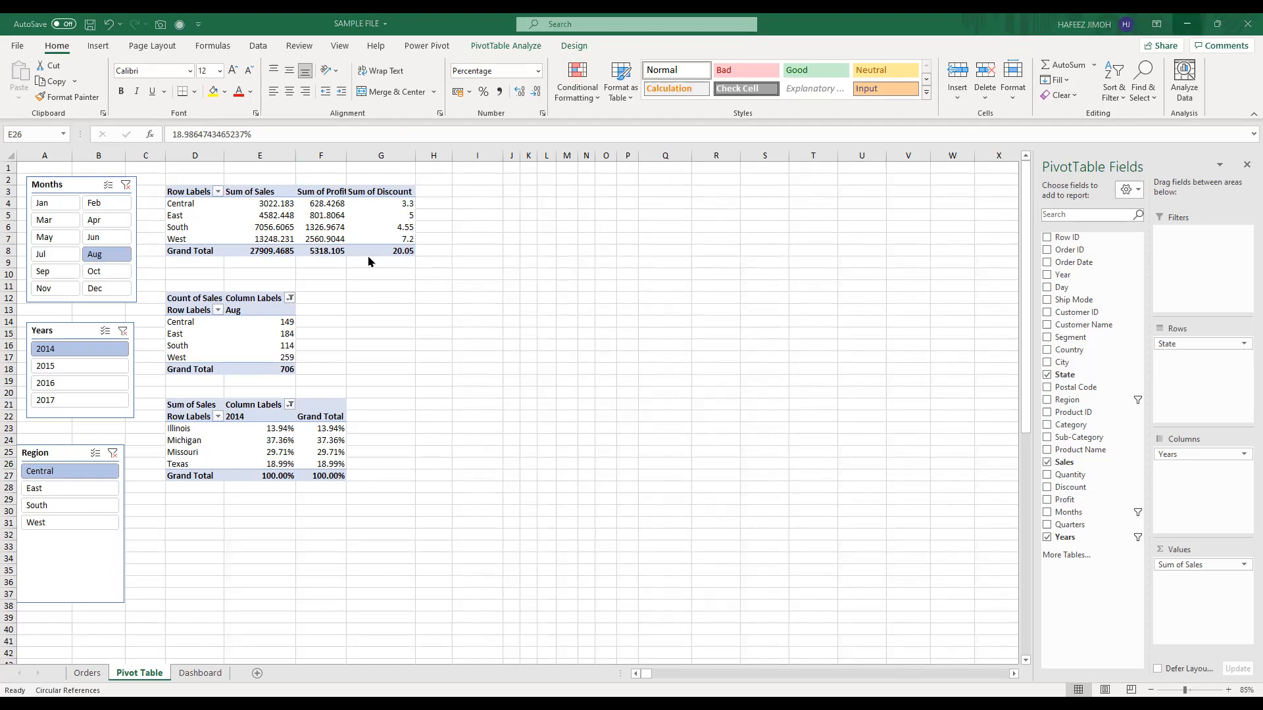
{"action": "key", "text": "alt+Tab"}
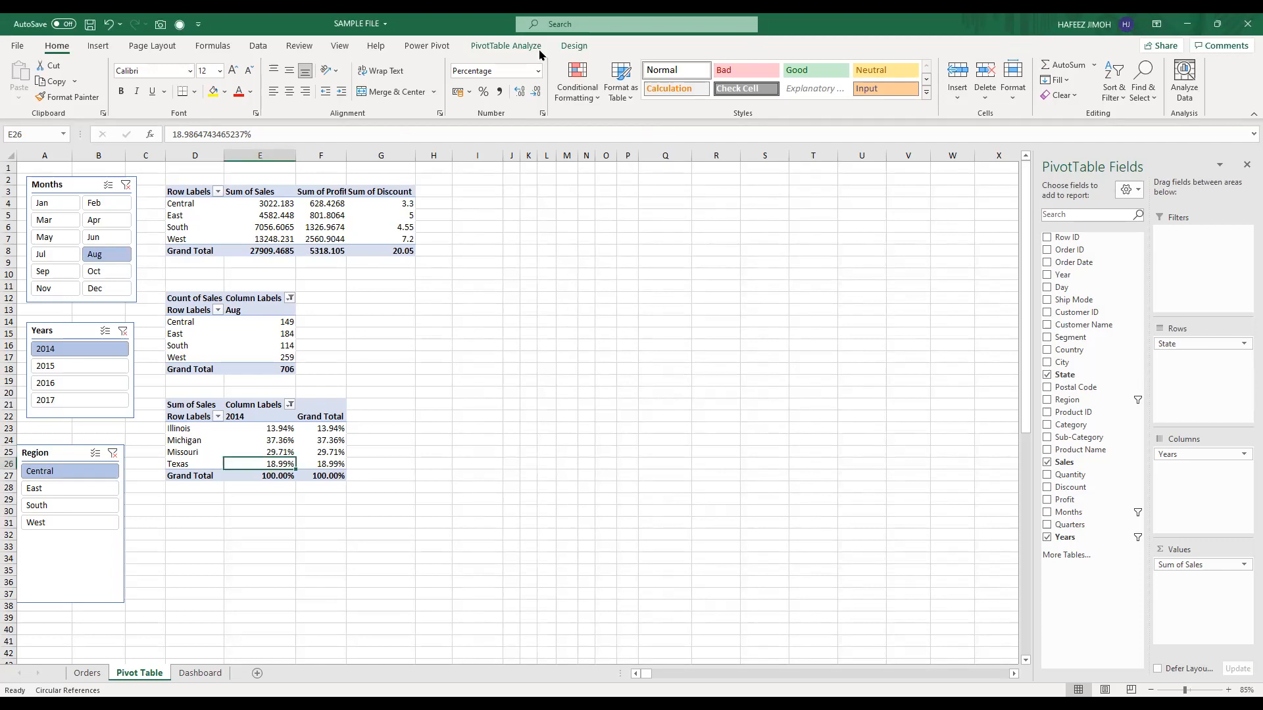
Step: Preview a clustered bar PivotChart for the region sales, profit and discount pivot table, and cancel the insertion
{"action": "left_click", "coordinate": [99, 45]}
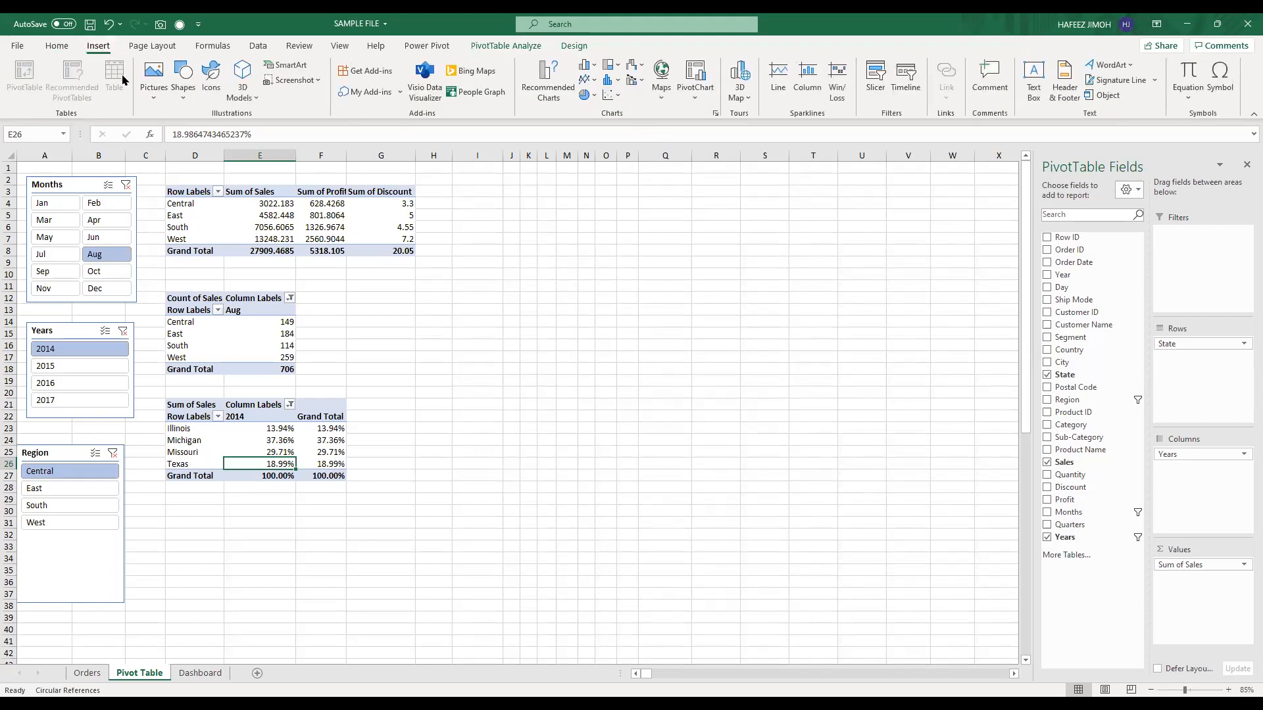
{"action": "left_click", "coordinate": [378, 229]}
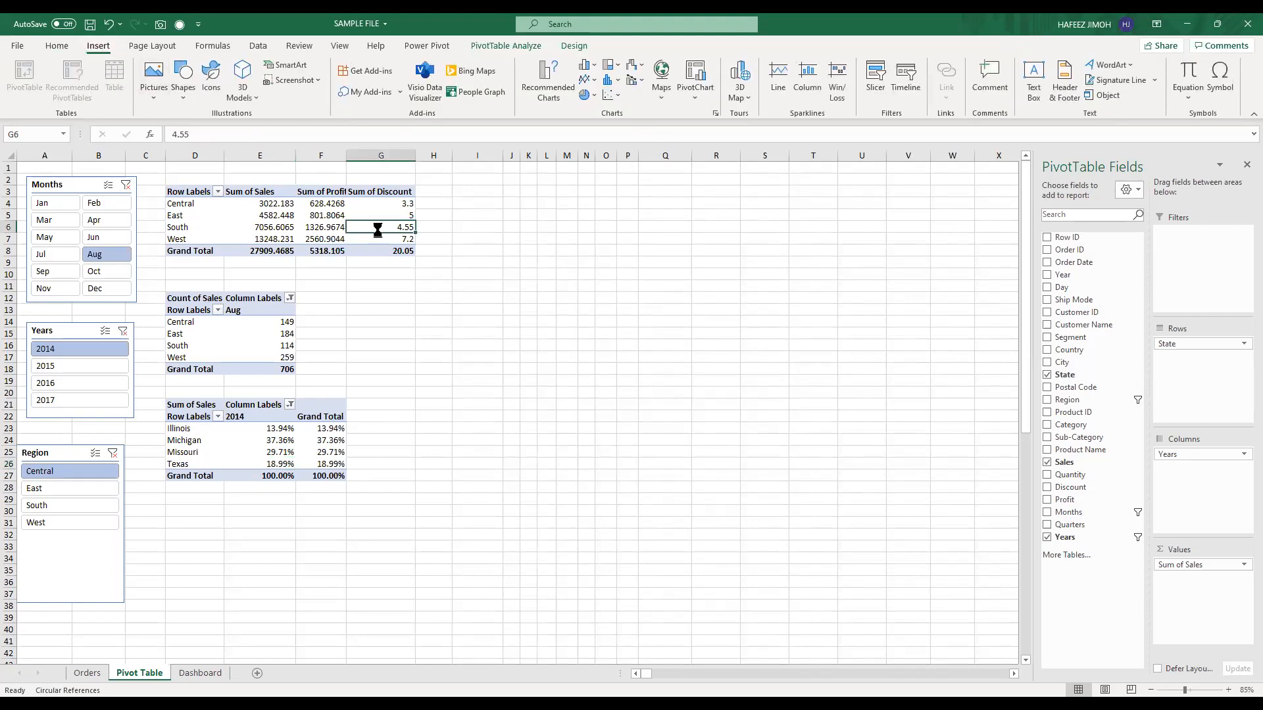
{"action": "left_click", "coordinate": [506, 46]}
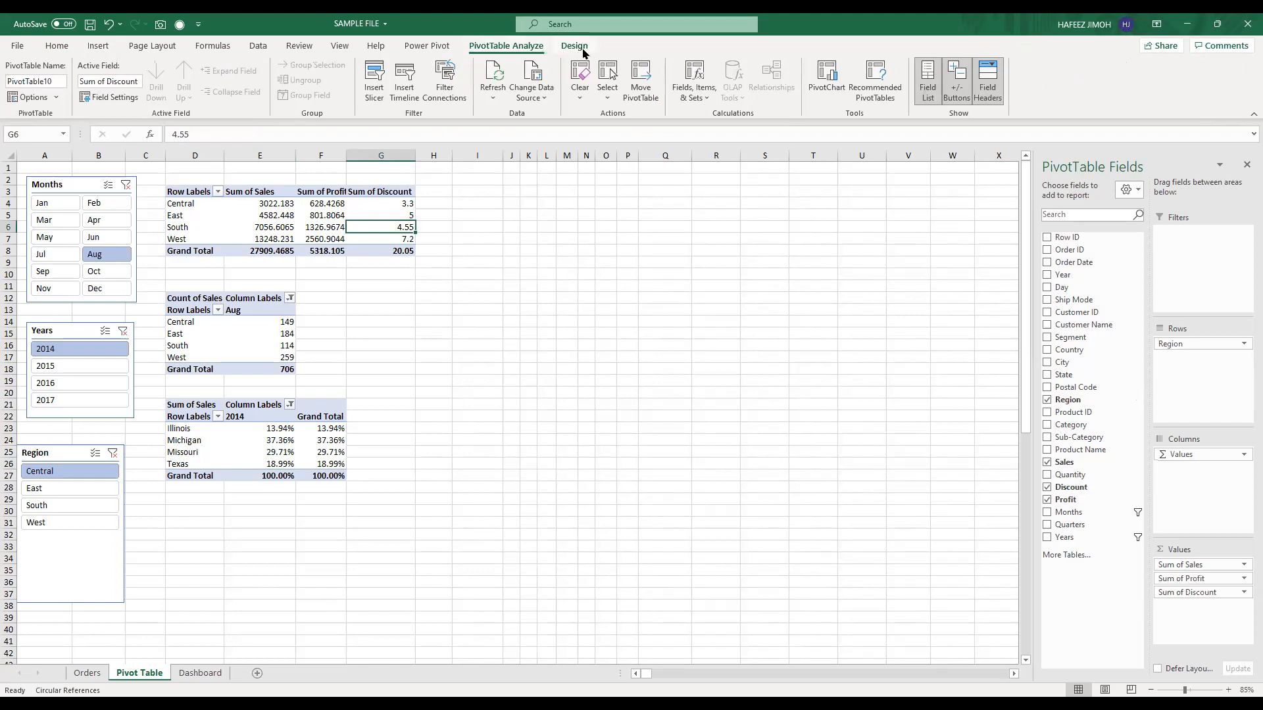
{"action": "left_click", "coordinate": [223, 201]}
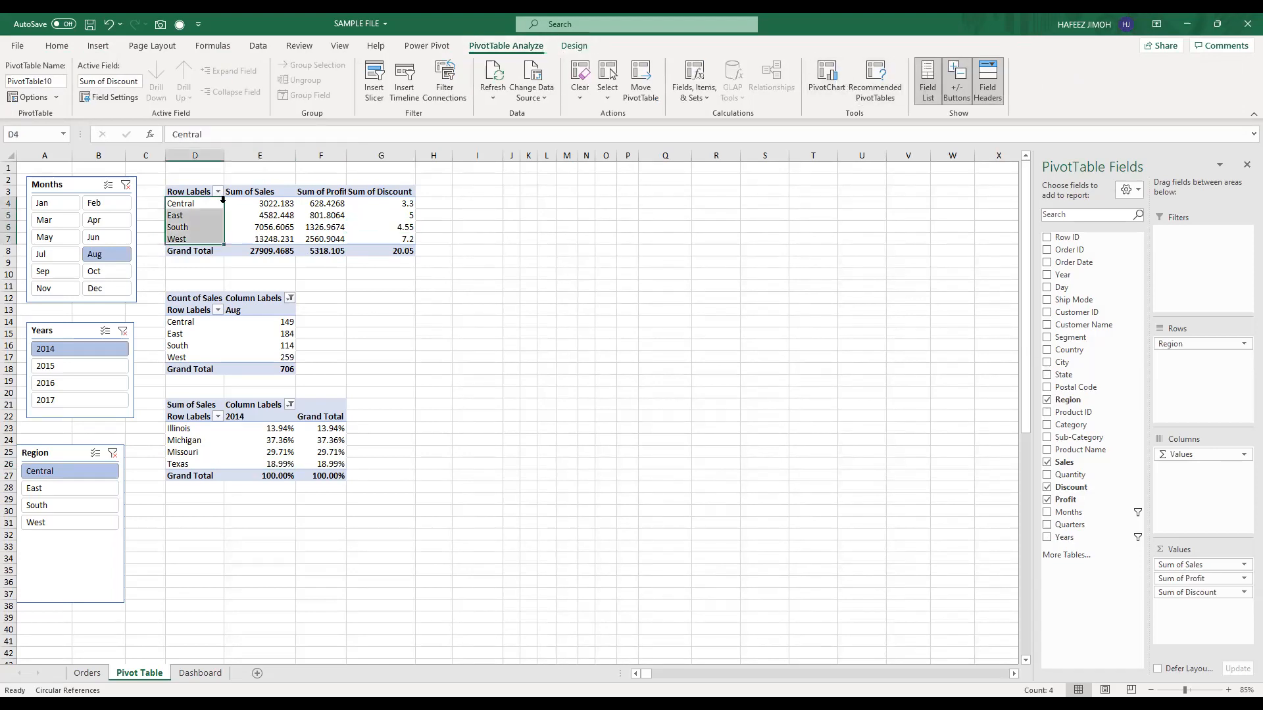
{"action": "left_click_drag", "start_coordinate": [214, 203], "coordinate": [390, 252]}
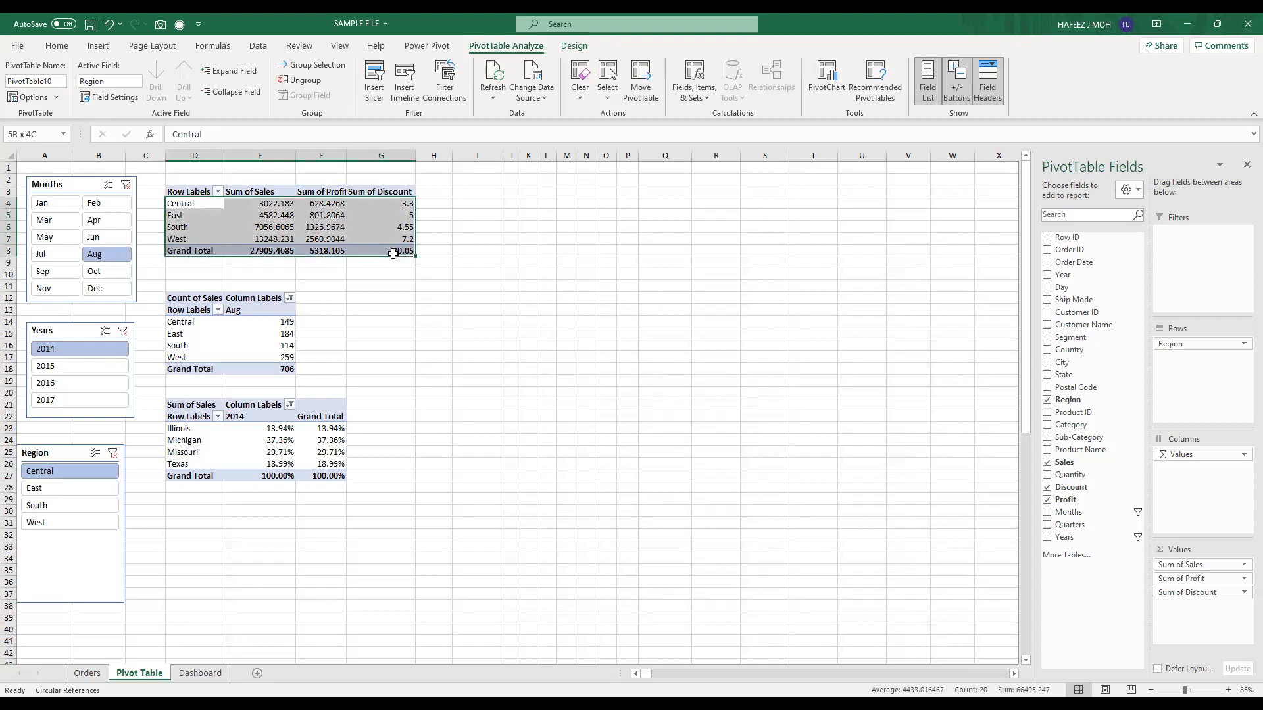
{"action": "left_click", "coordinate": [837, 78]}
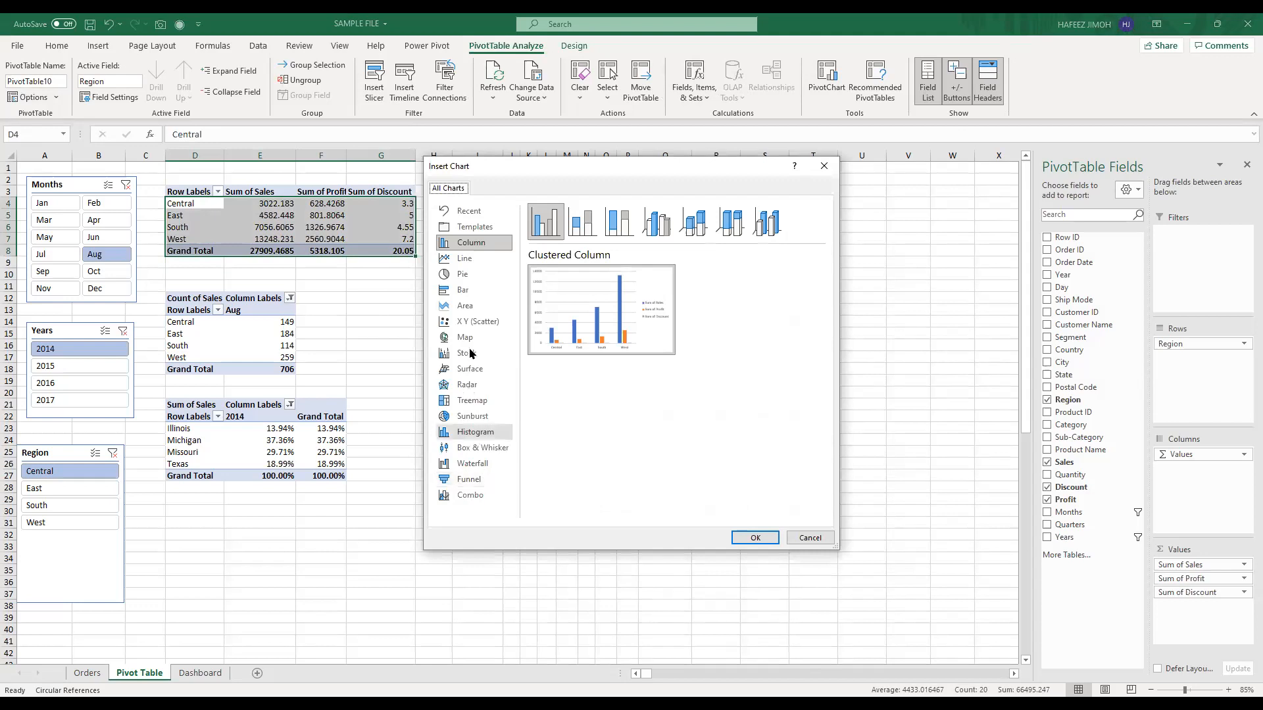
{"action": "left_click", "coordinate": [472, 294]}
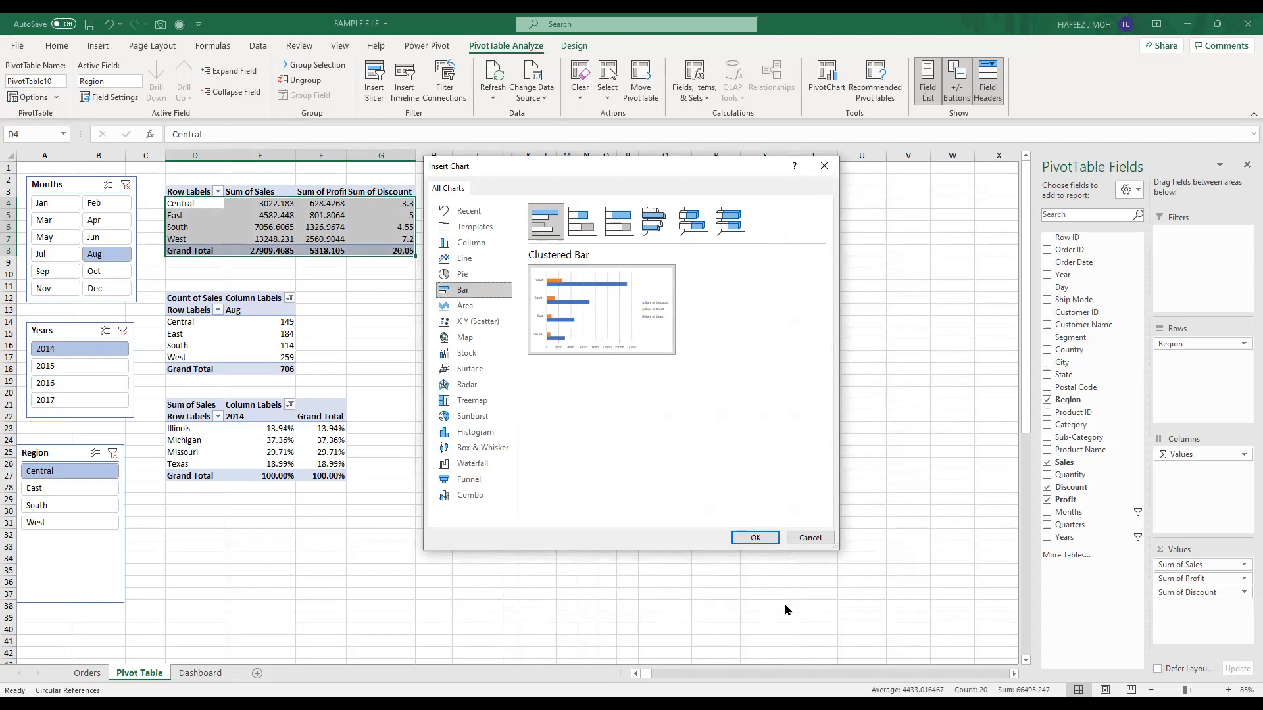
{"action": "left_click", "coordinate": [808, 538]}
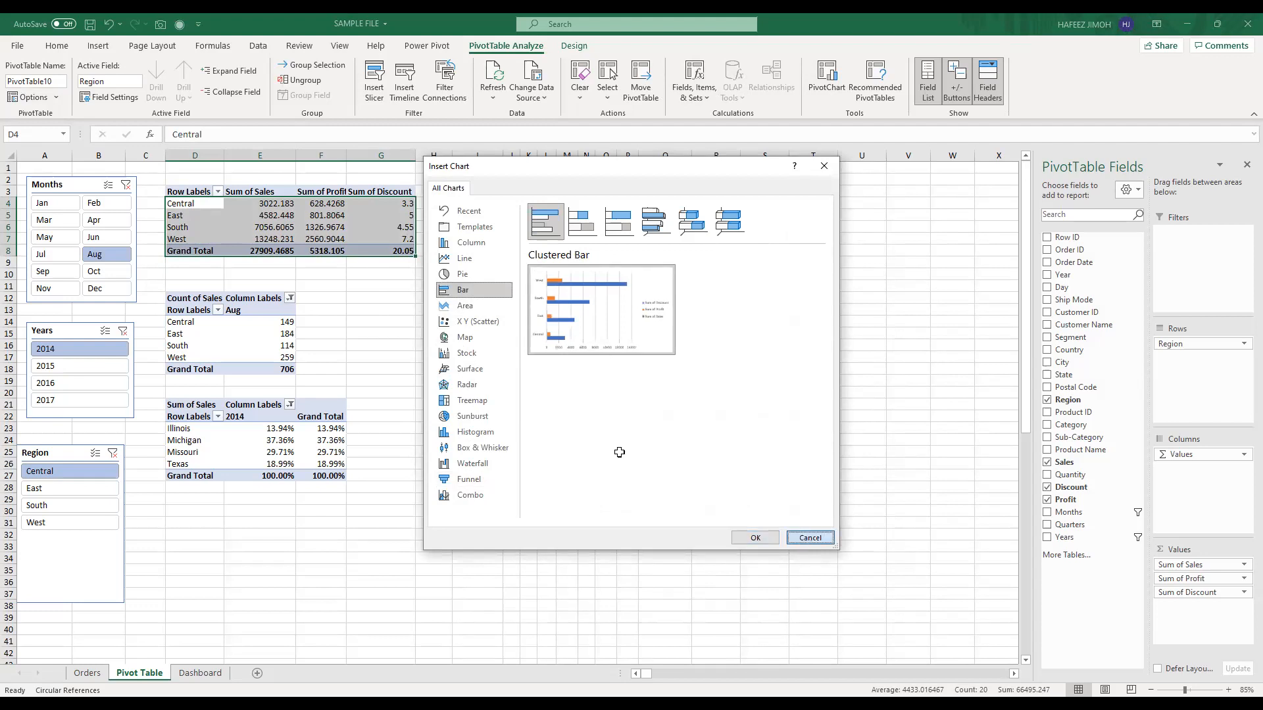
Step: Clear the filters of the Months and Years slicers
{"action": "left_click", "coordinate": [124, 185]}
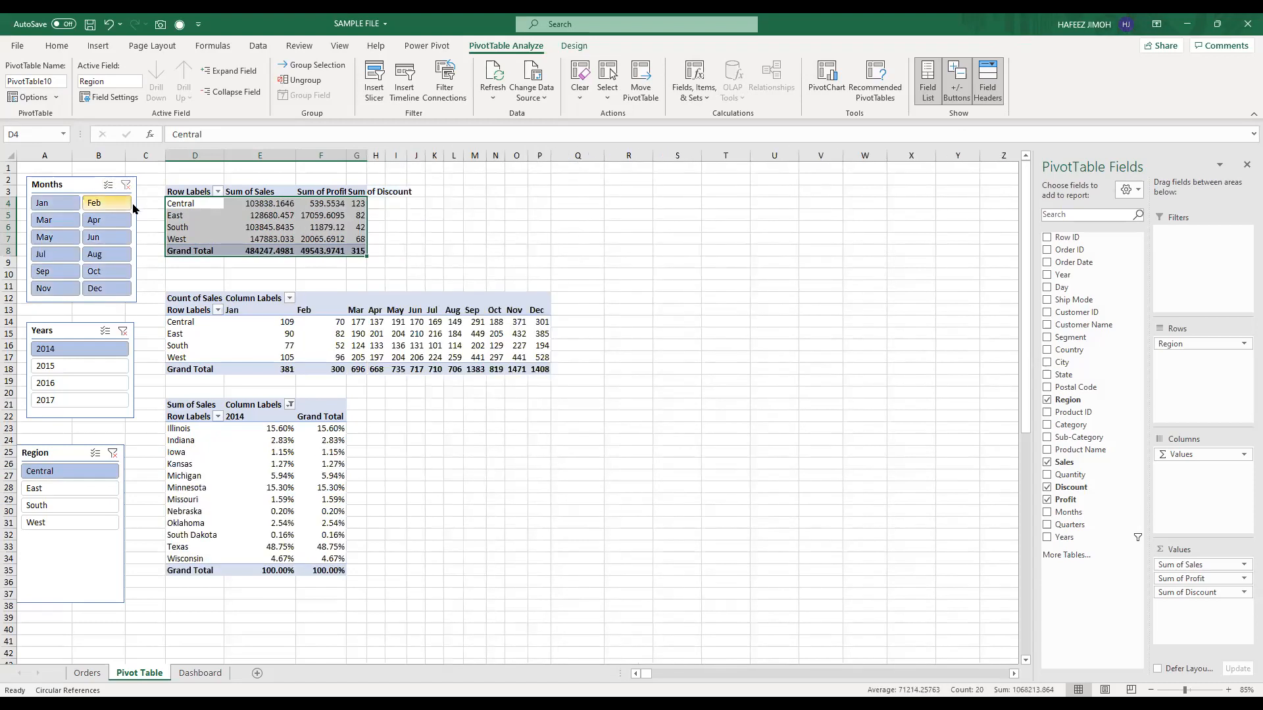
{"action": "left_click", "coordinate": [83, 189]}
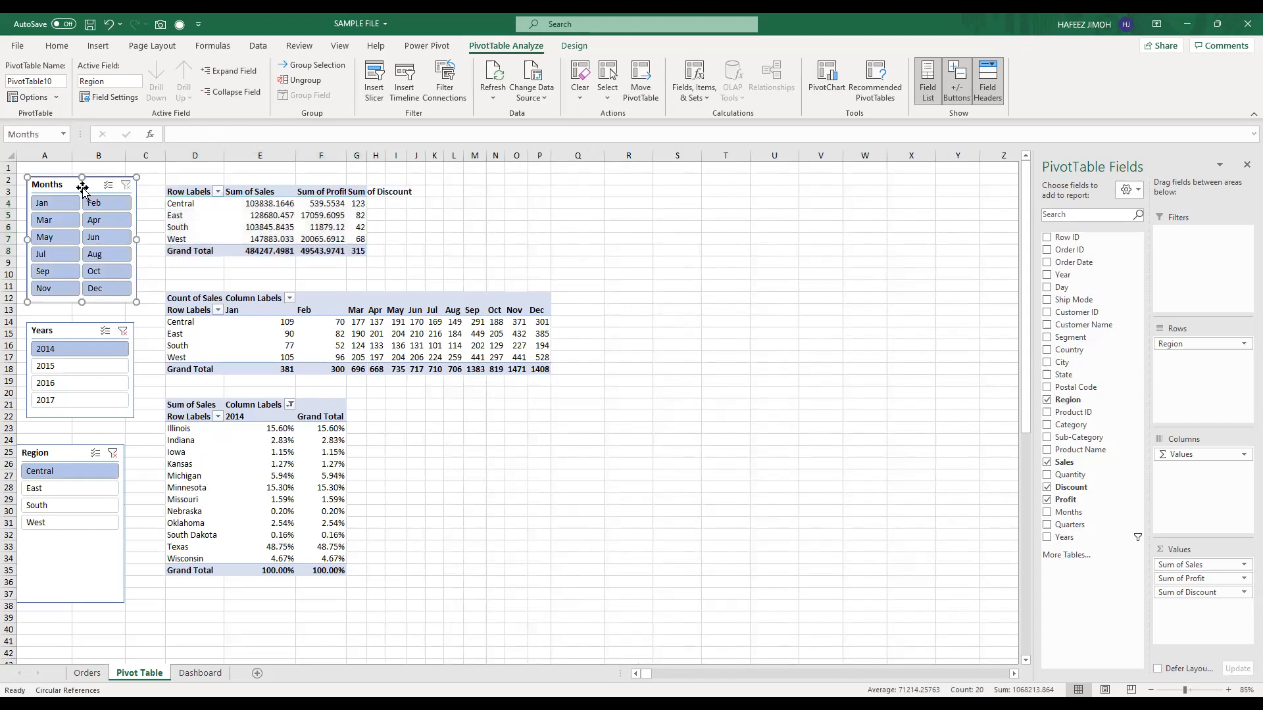
{"action": "left_click", "coordinate": [123, 331]}
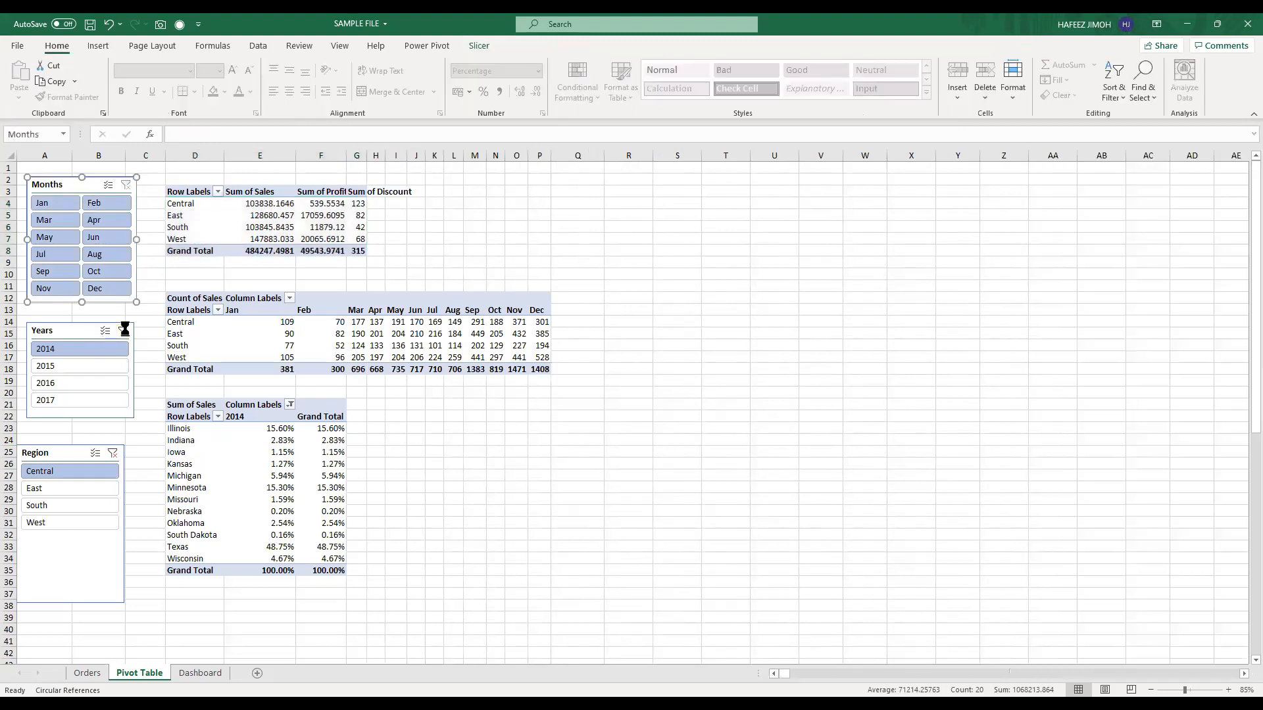
Step: Preview the Clustered Column and Histogram chart types for the monthly Count of Sales pivot table, and dismiss the chart dialog
{"action": "left_click_drag", "start_coordinate": [192, 299], "coordinate": [593, 363]}
{"action": "left_click", "coordinate": [538, 48]}
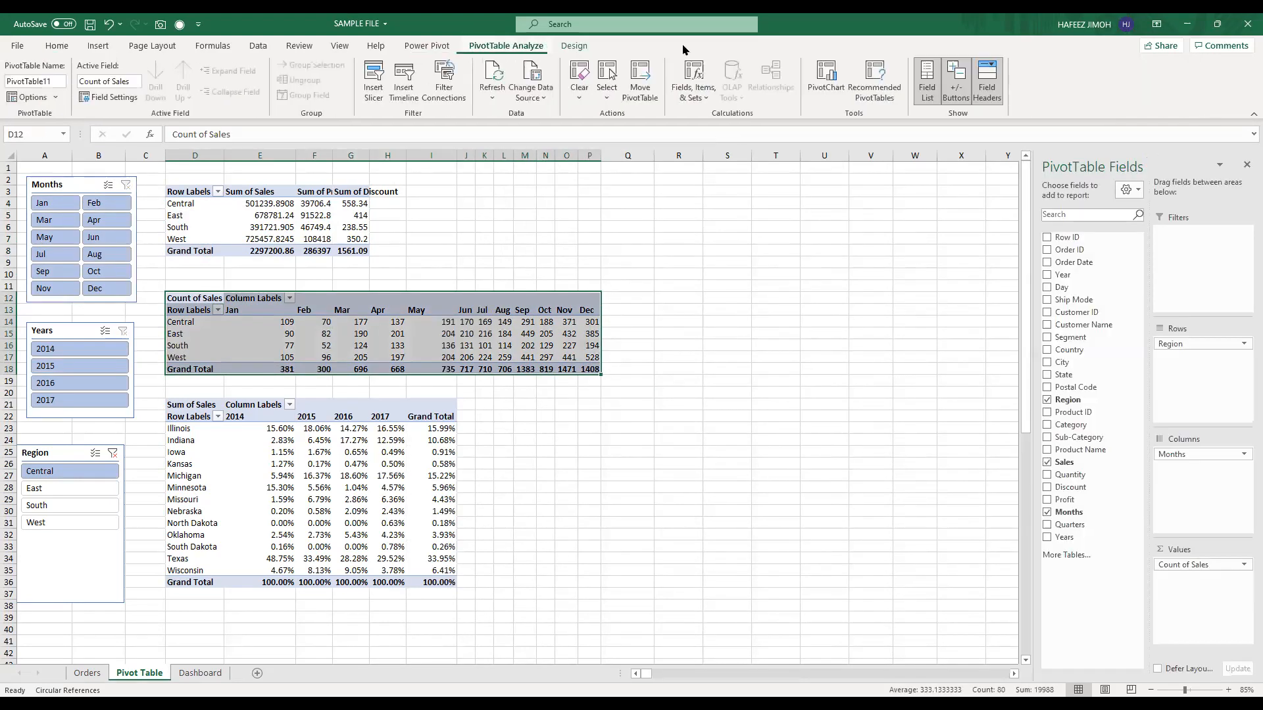
{"action": "left_click", "coordinate": [836, 85]}
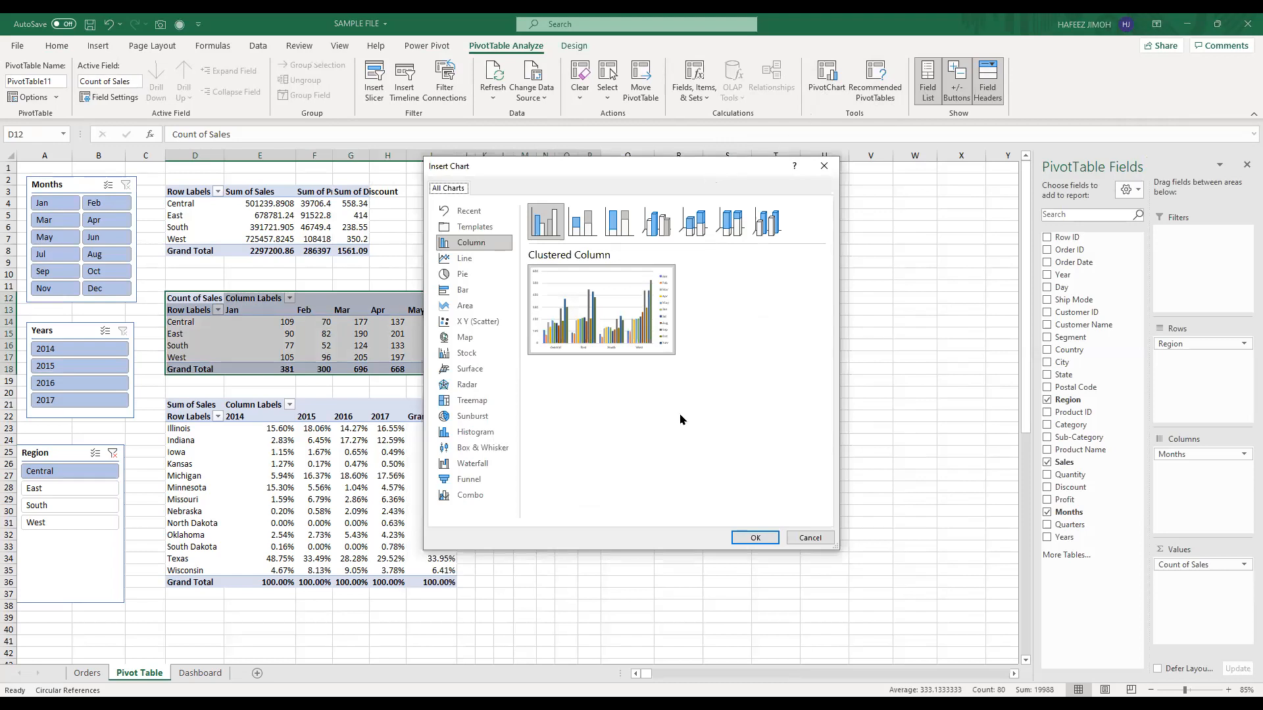
{"action": "key", "text": "Return"}
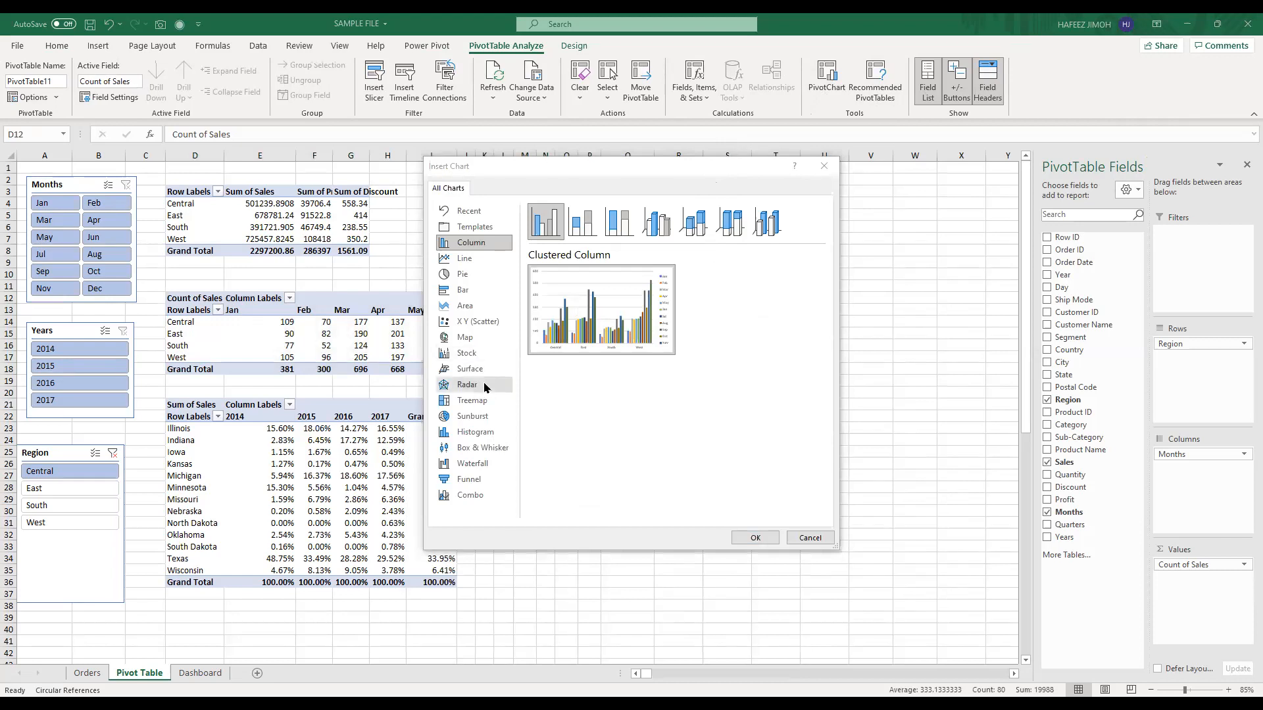
{"action": "left_click", "coordinate": [506, 431]}
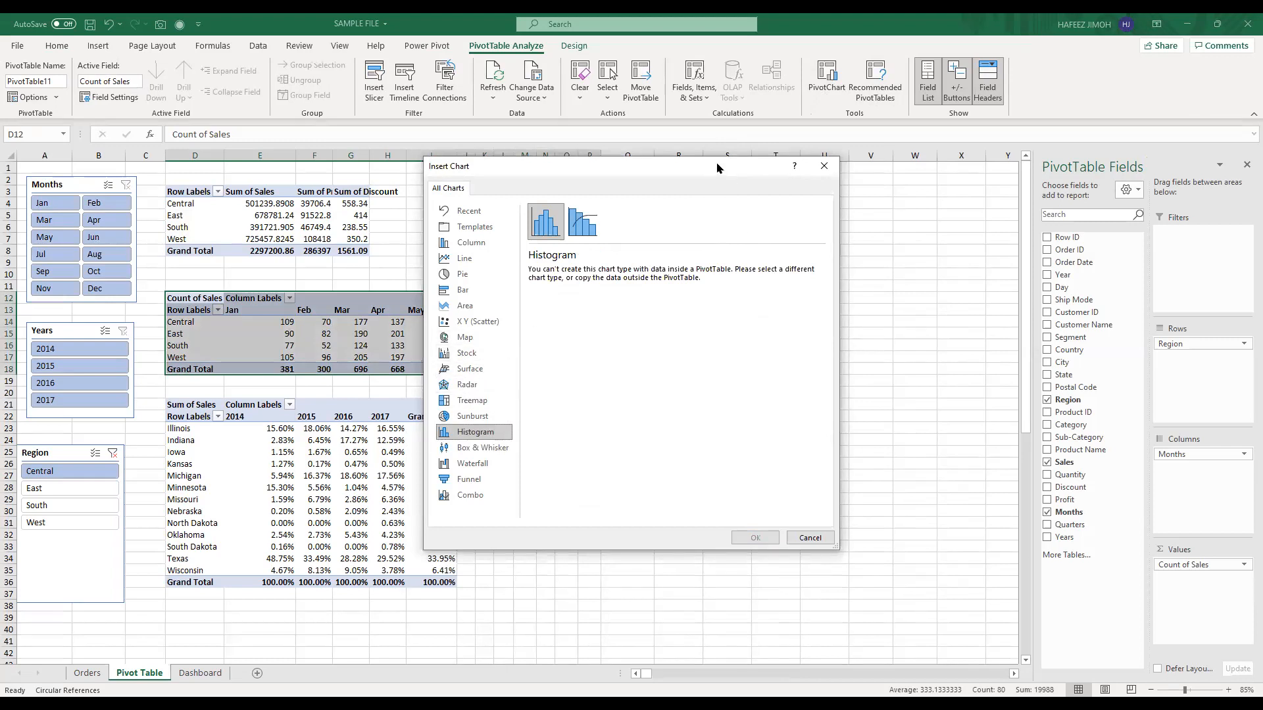
{"action": "left_click_drag", "start_coordinate": [717, 167], "coordinate": [946, 345]}
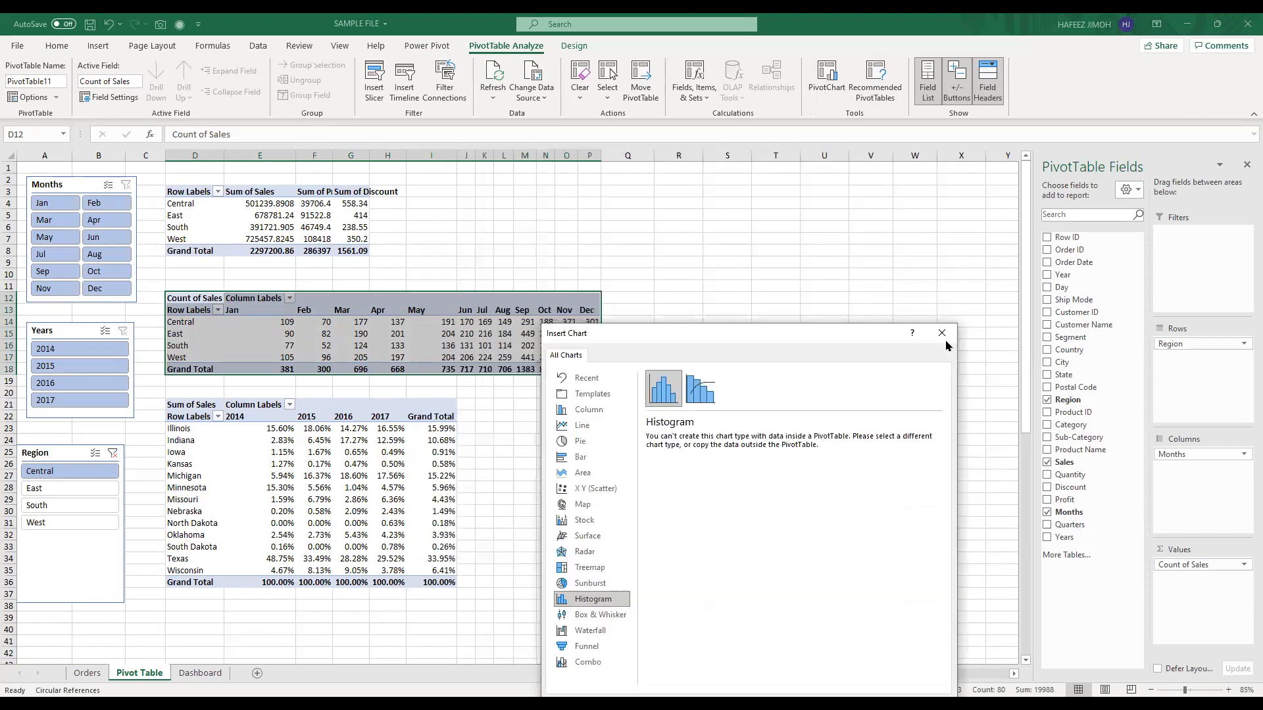
{"action": "left_click", "coordinate": [942, 333]}
Step: Preview the Histogram and Clustered Bar chart types for the state sales percentage pivot table, and dismiss the chart dialog
{"action": "left_click_drag", "start_coordinate": [192, 404], "coordinate": [436, 578]}
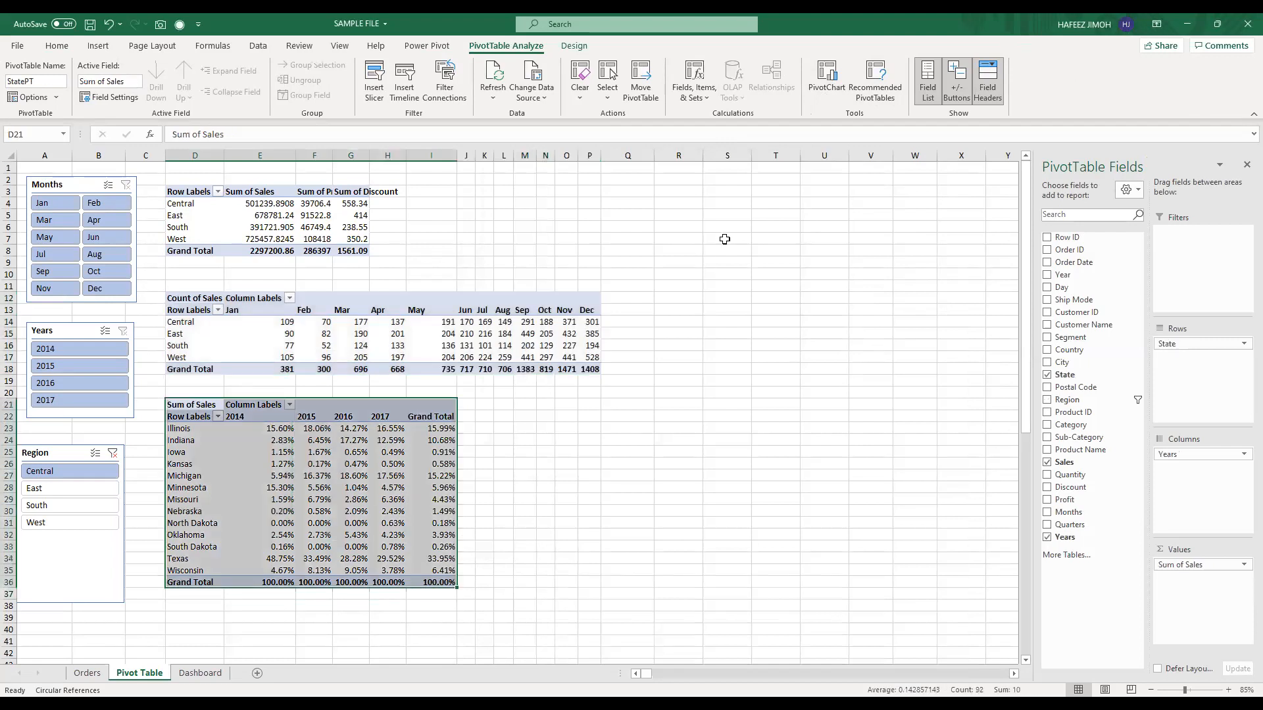
{"action": "left_click", "coordinate": [840, 92]}
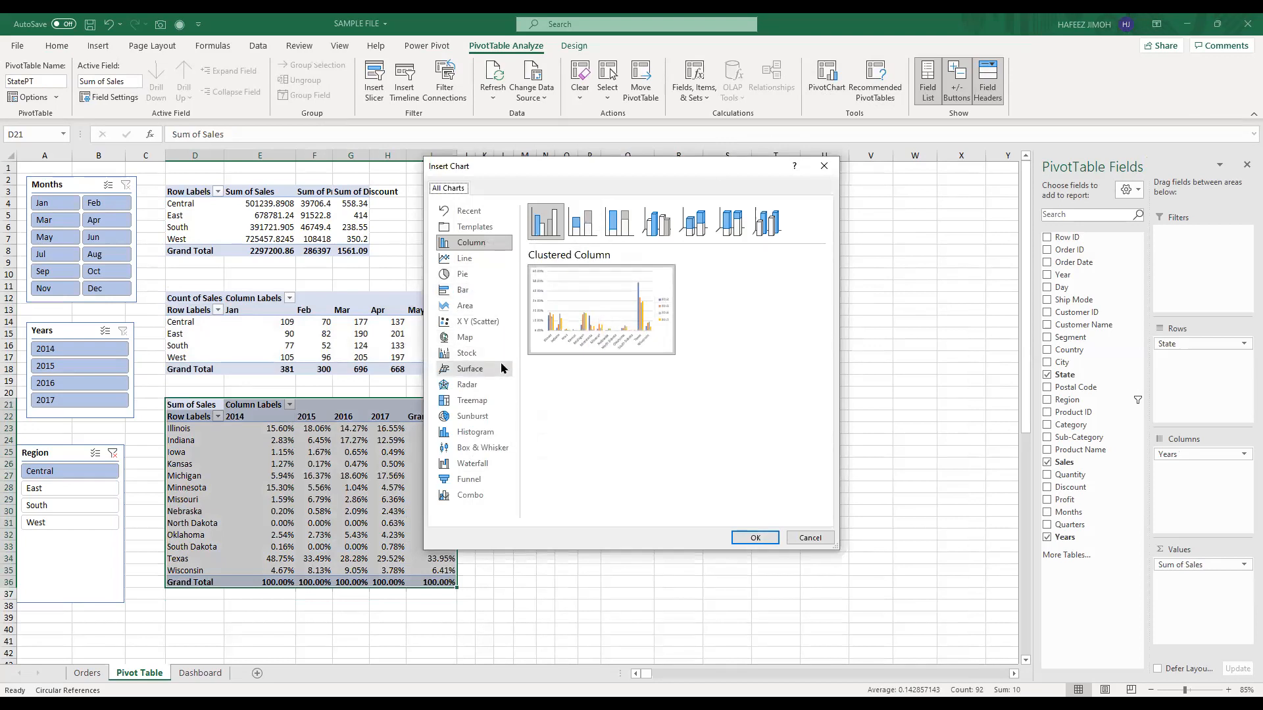
{"action": "left_click", "coordinate": [494, 434]}
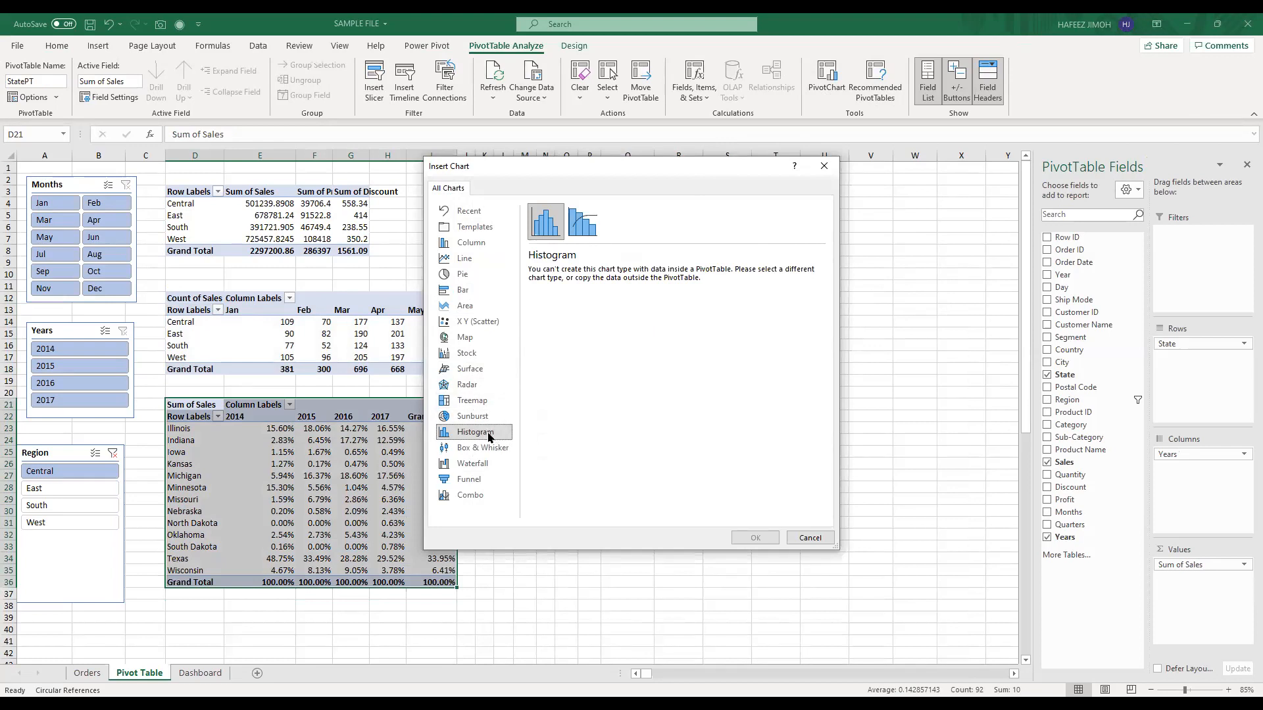
{"action": "left_click", "coordinate": [486, 296]}
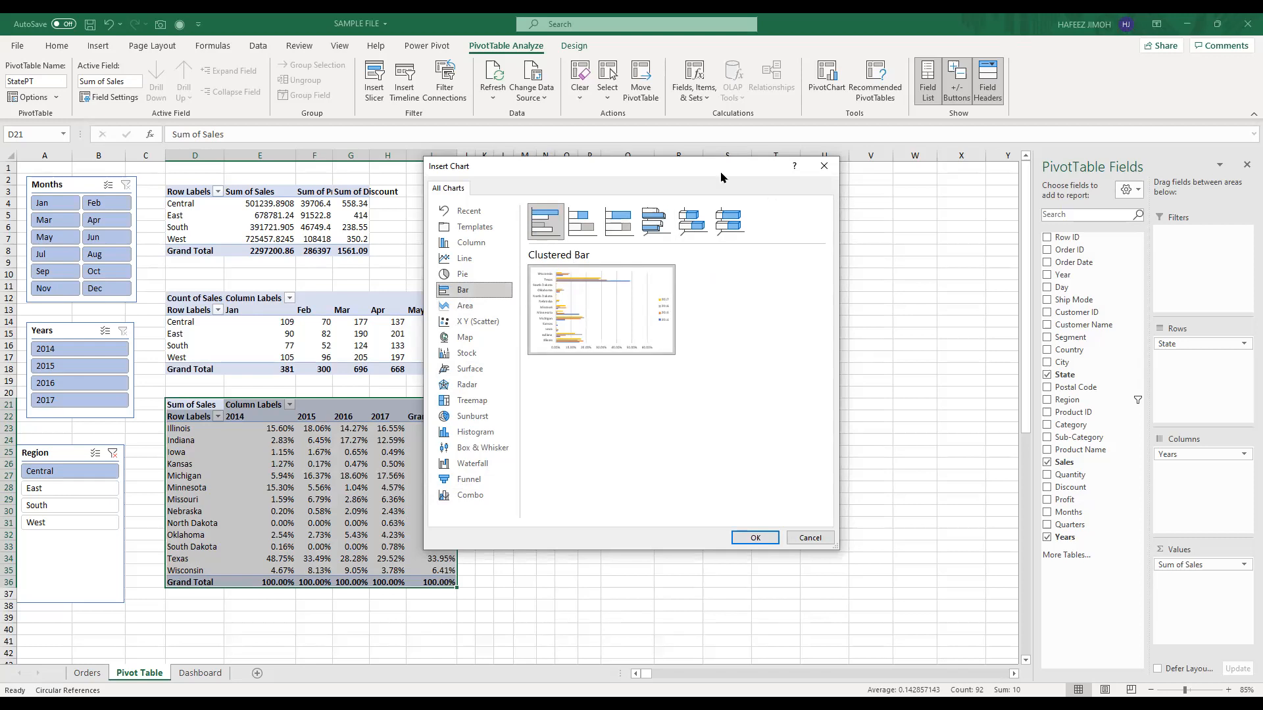
{"action": "left_click_drag", "start_coordinate": [722, 173], "coordinate": [666, 193]}
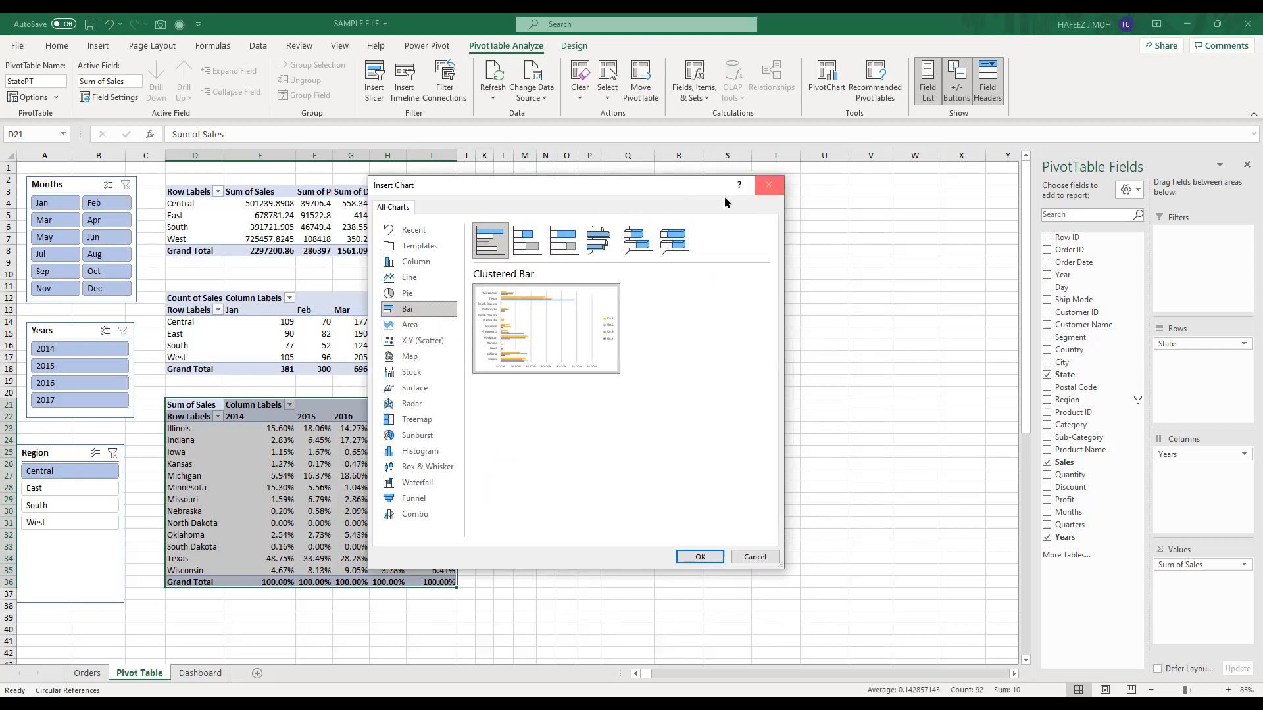
{"action": "left_click", "coordinate": [768, 186]}
Step: Preview the Scatter and Line chart types for the monthly Count of Sales pivot table, and dismiss the chart dialog
{"action": "left_click", "coordinate": [180, 295]}
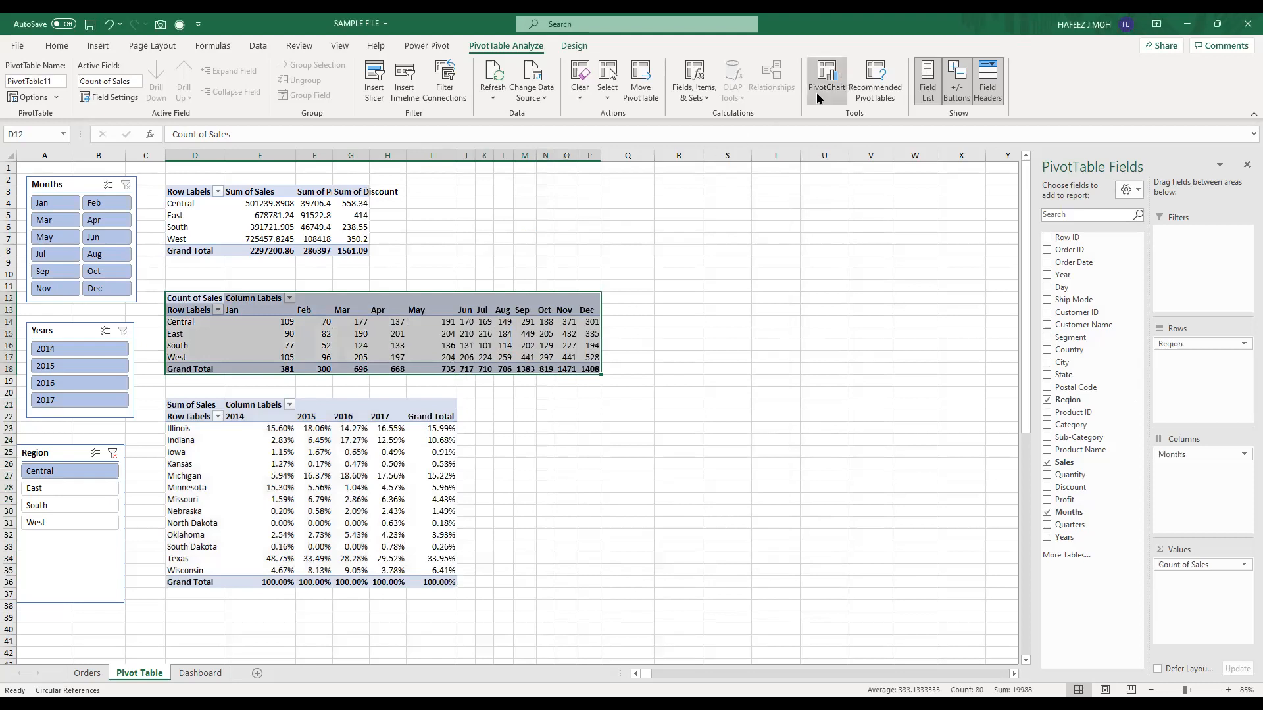
{"action": "left_click", "coordinate": [478, 322]}
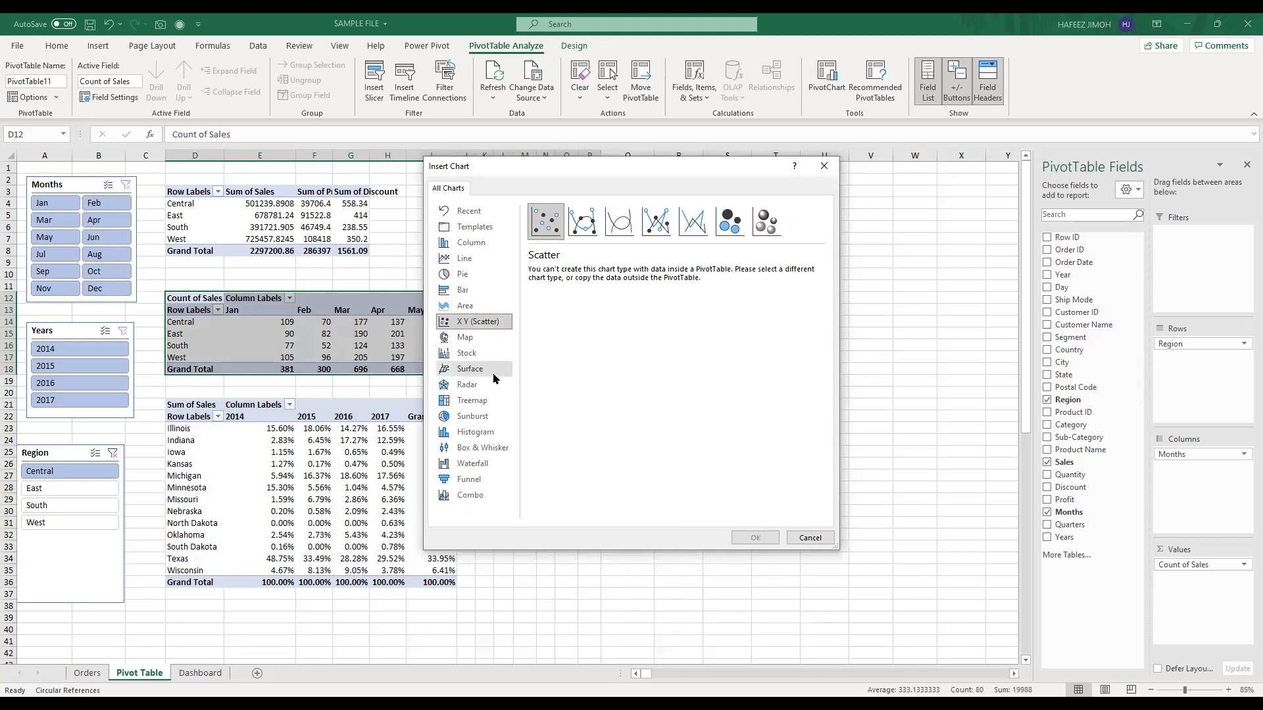
{"action": "left_click", "coordinate": [495, 260]}
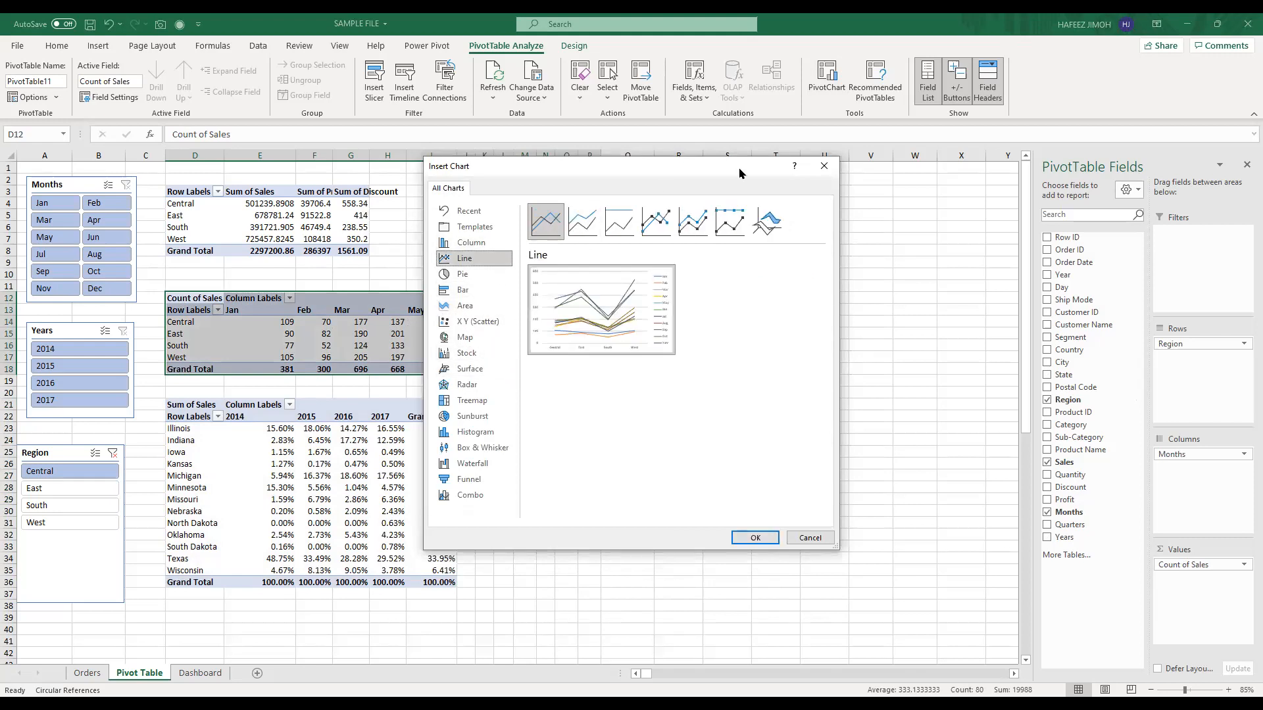
{"action": "left_click_drag", "start_coordinate": [708, 174], "coordinate": [572, 189]}
{"action": "left_click", "coordinate": [688, 188]}
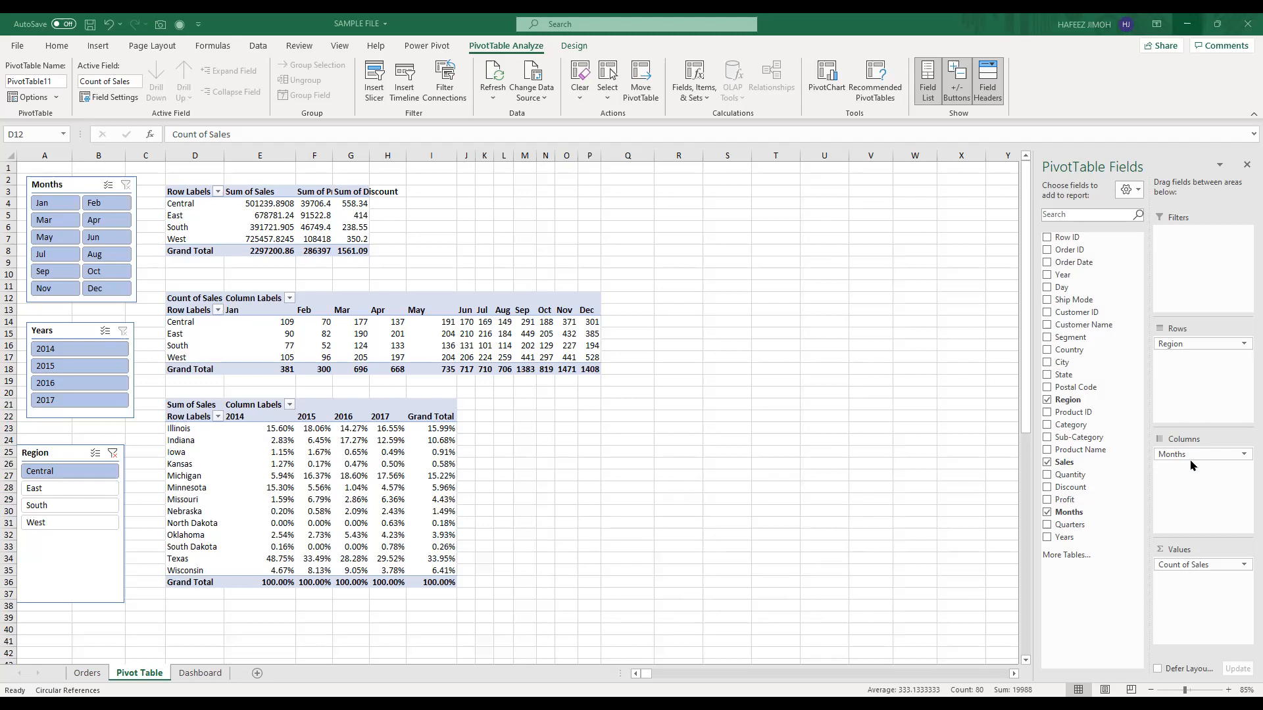
{"action": "left_click", "coordinate": [1243, 403]}
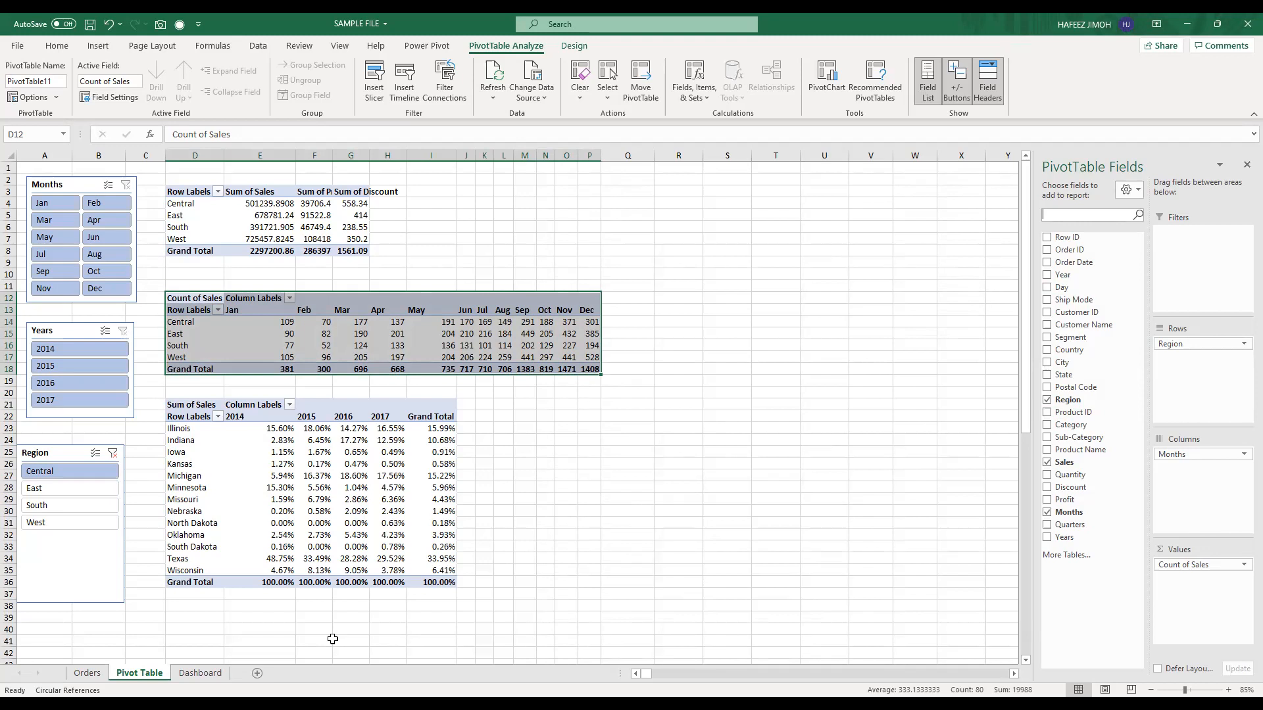
{"action": "right_click", "coordinate": [1110, 527]}
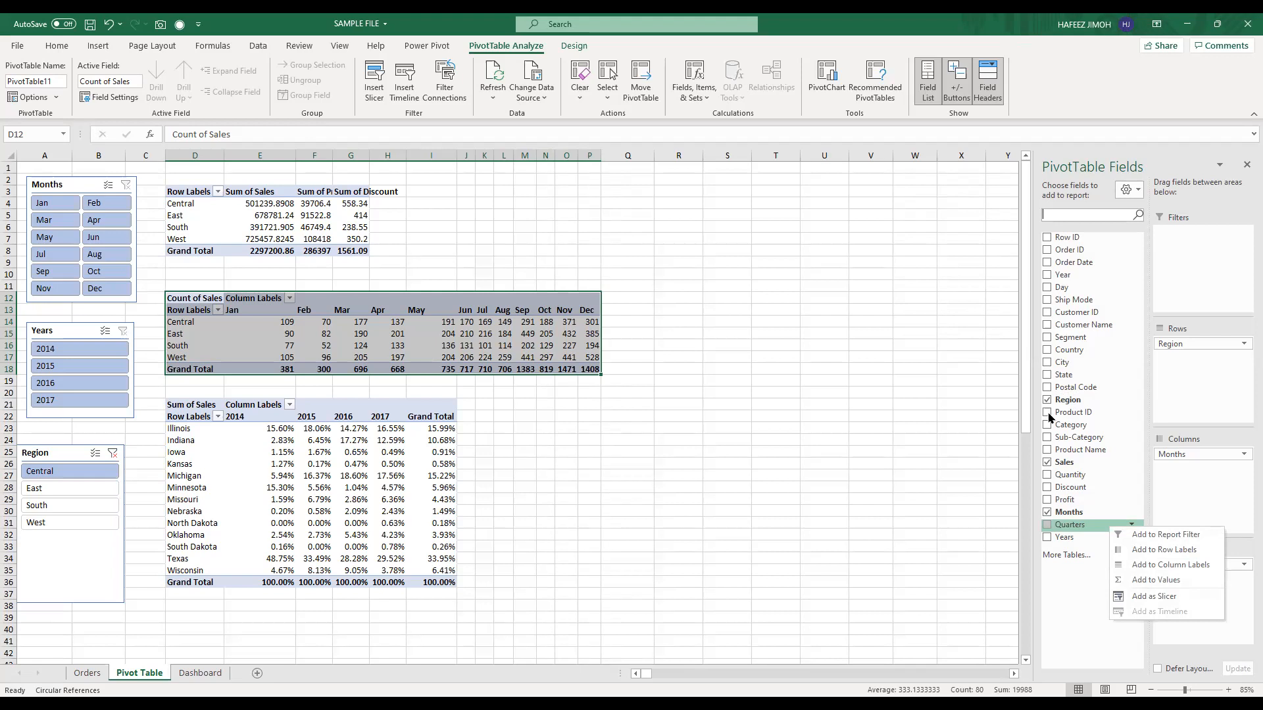
{"action": "left_click", "coordinate": [702, 675]}
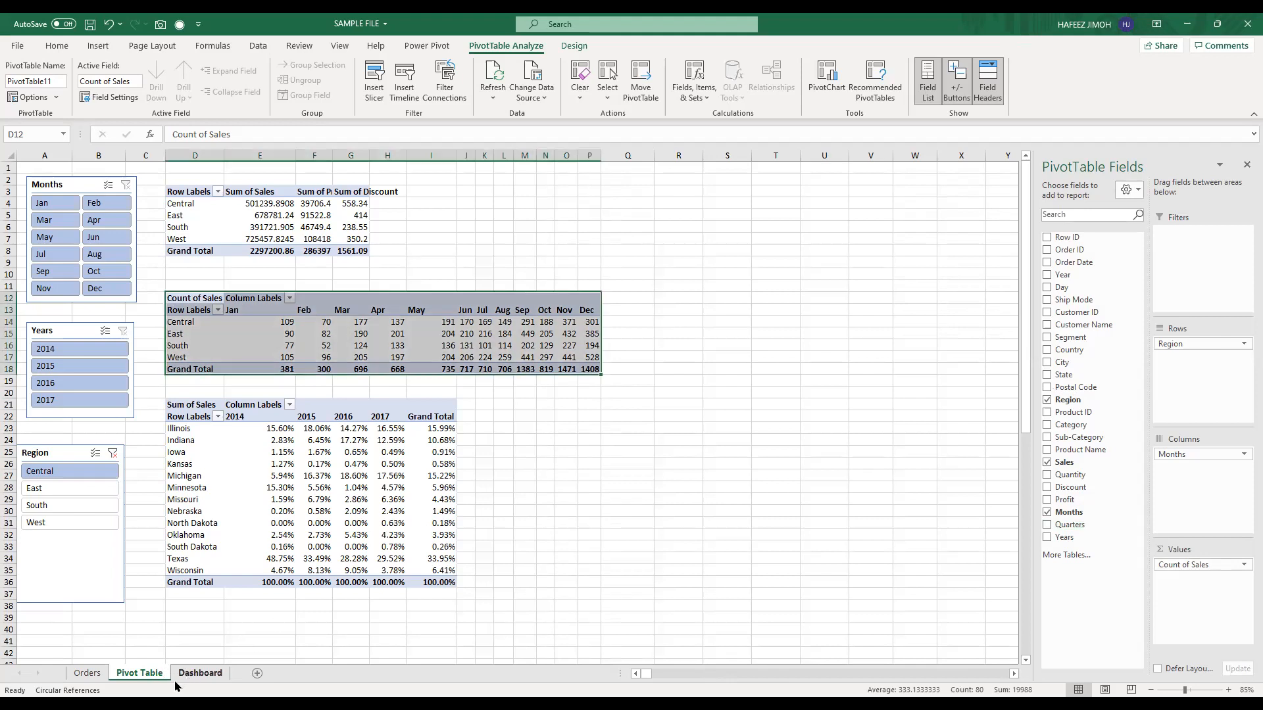
Step: Move the Pivot Table sheet before the Orders sheet, and look through the Orders and Dashboard sheets
{"action": "left_click_drag", "start_coordinate": [151, 680], "coordinate": [97, 679]}
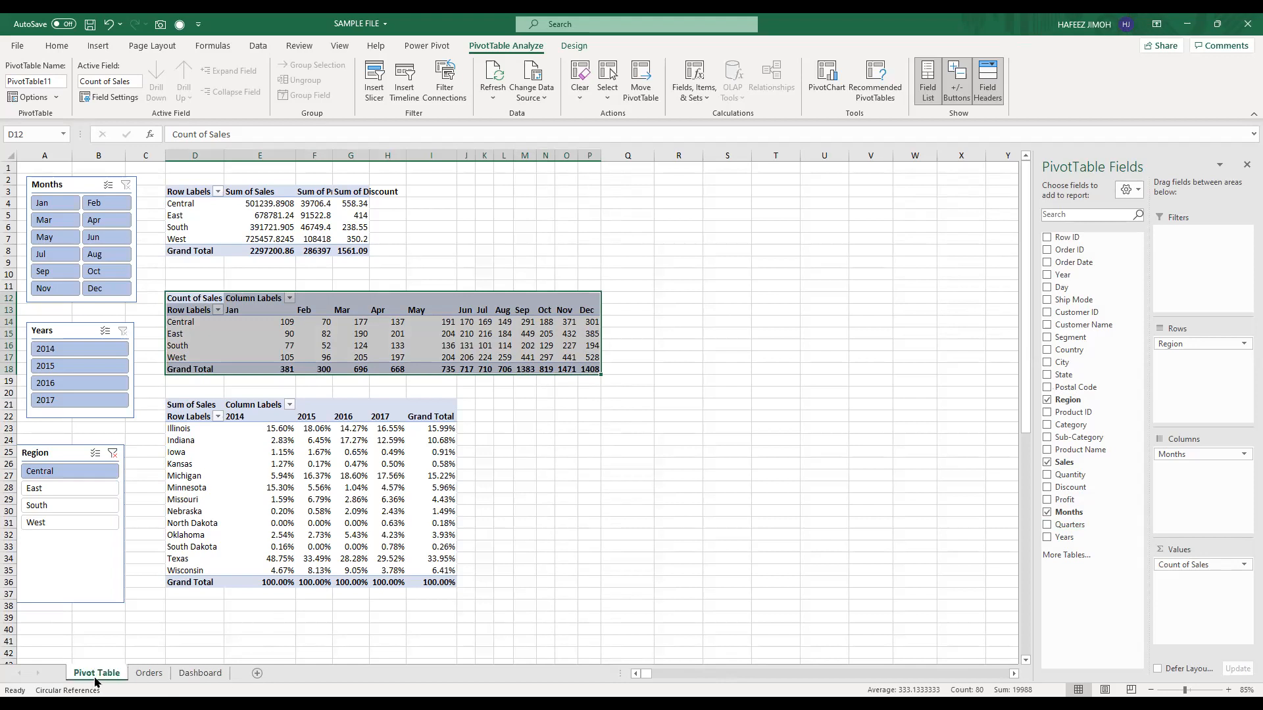
{"action": "left_click", "coordinate": [143, 675]}
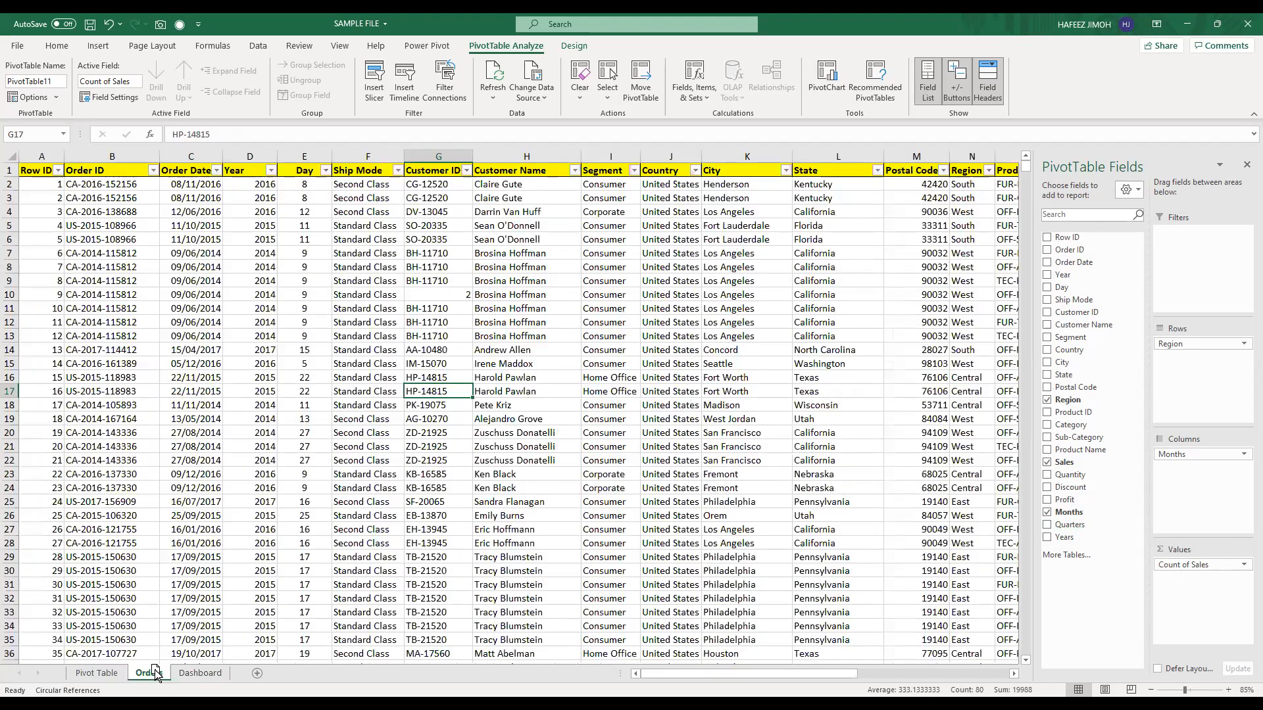
{"action": "left_click", "coordinate": [197, 673]}
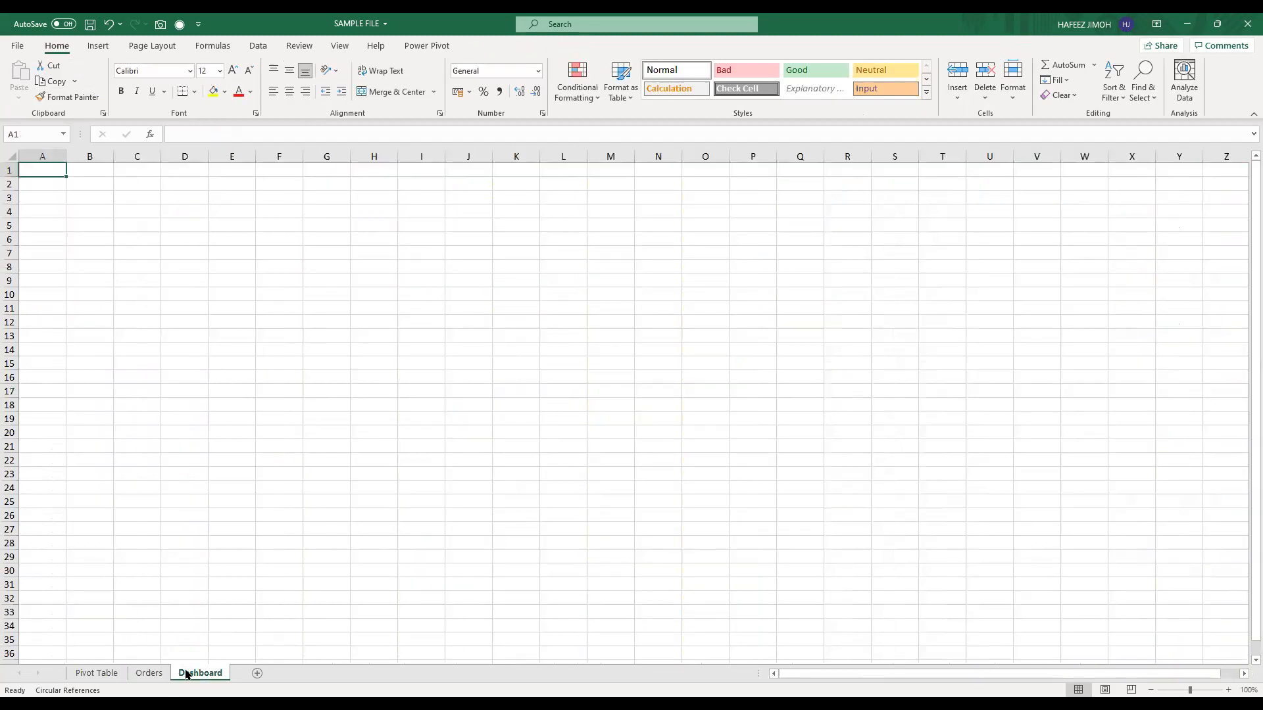
{"action": "left_click", "coordinate": [148, 673]}
{"action": "left_click", "coordinate": [103, 676]}
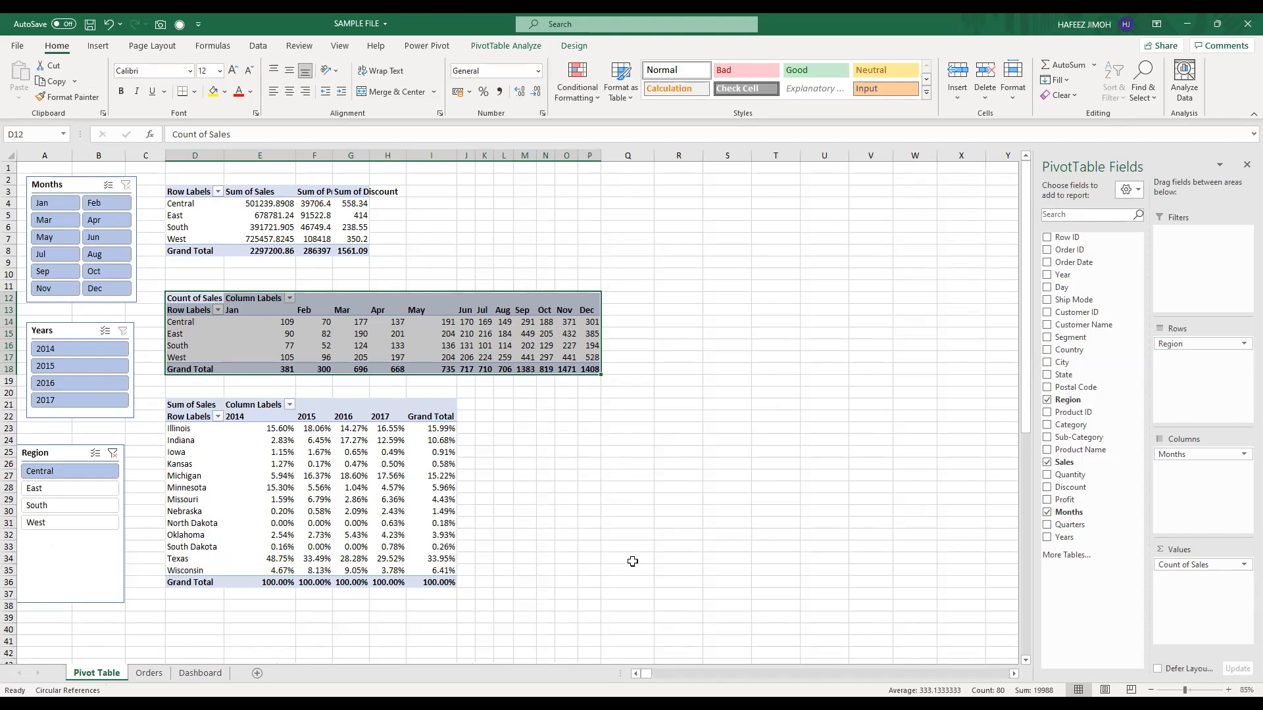
Step: Check the team points in the GROUP PERF workbook, and return to the SAMPLE FILE workbook
{"action": "key", "text": "alt+Tab"}
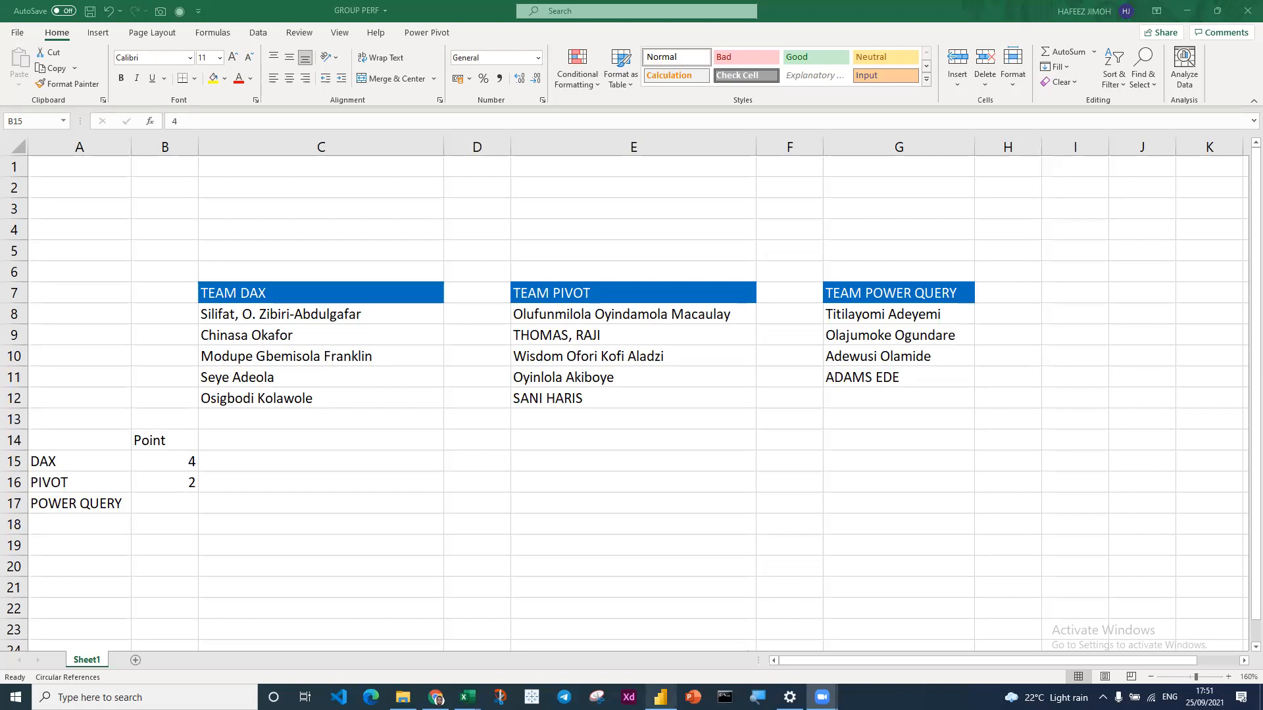
{"action": "mouse_move", "coordinate": [467, 698]}
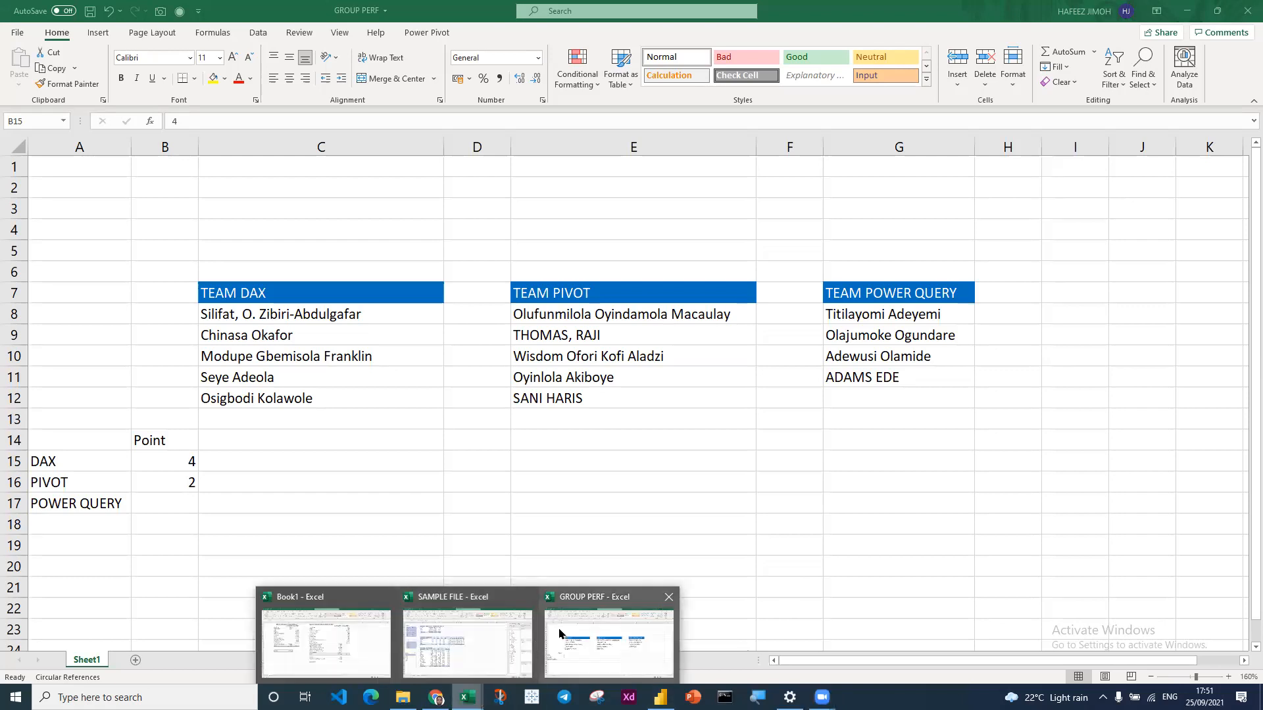
{"action": "left_click", "coordinate": [509, 638]}
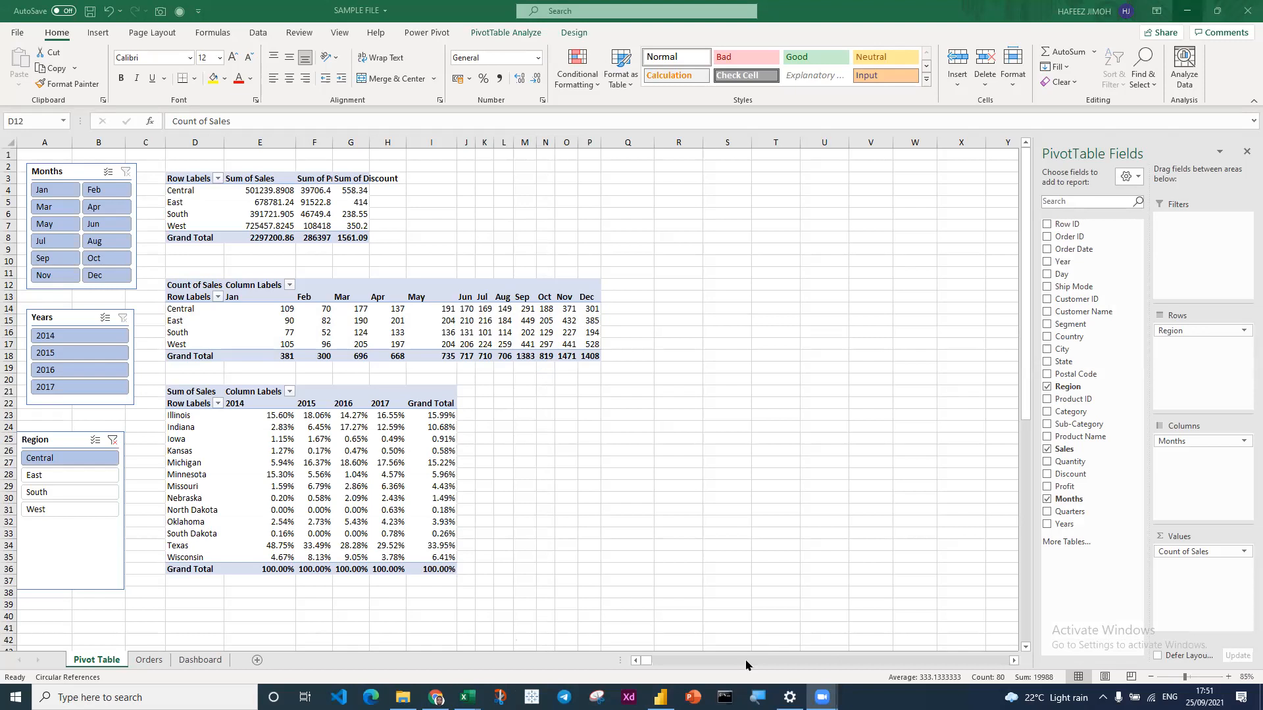
Step: AutoFit columns G and F so the Sum of Discount and Sum of Profit values show in full
{"action": "mouse_move", "coordinate": [467, 698]}
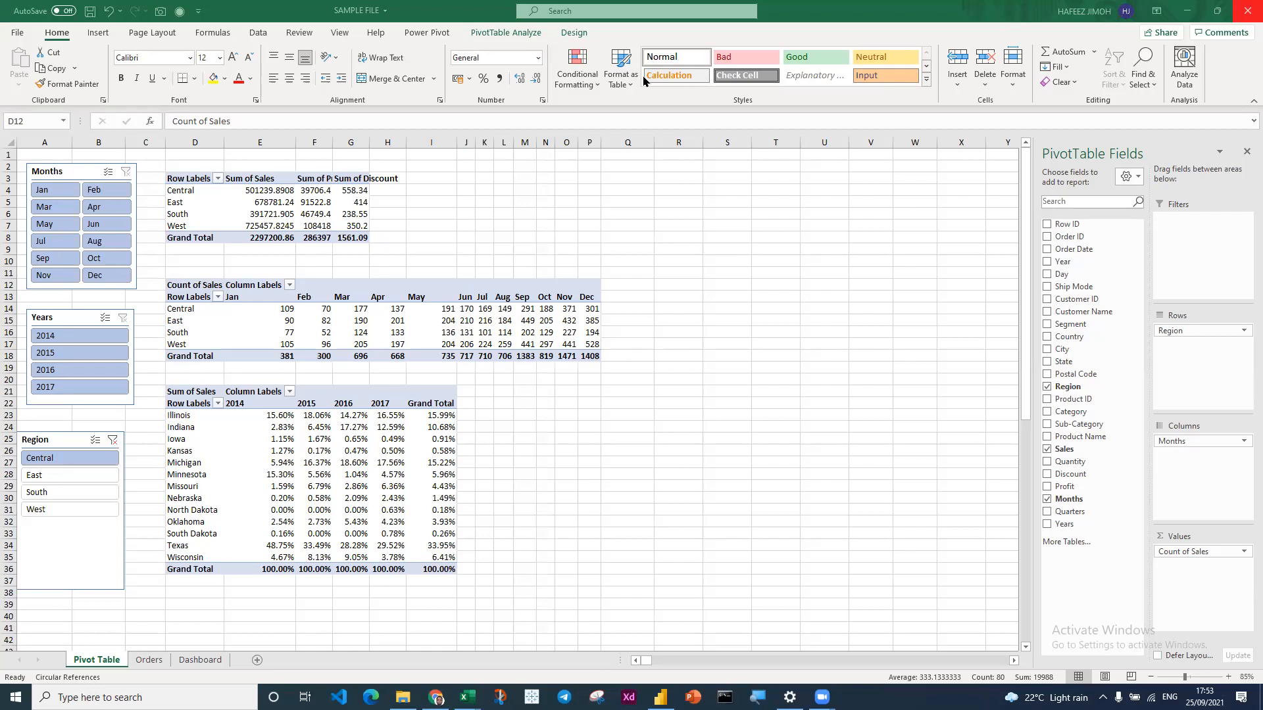
{"action": "key", "text": "ctrl+a"}
{"action": "double_click", "coordinate": [371, 143]}
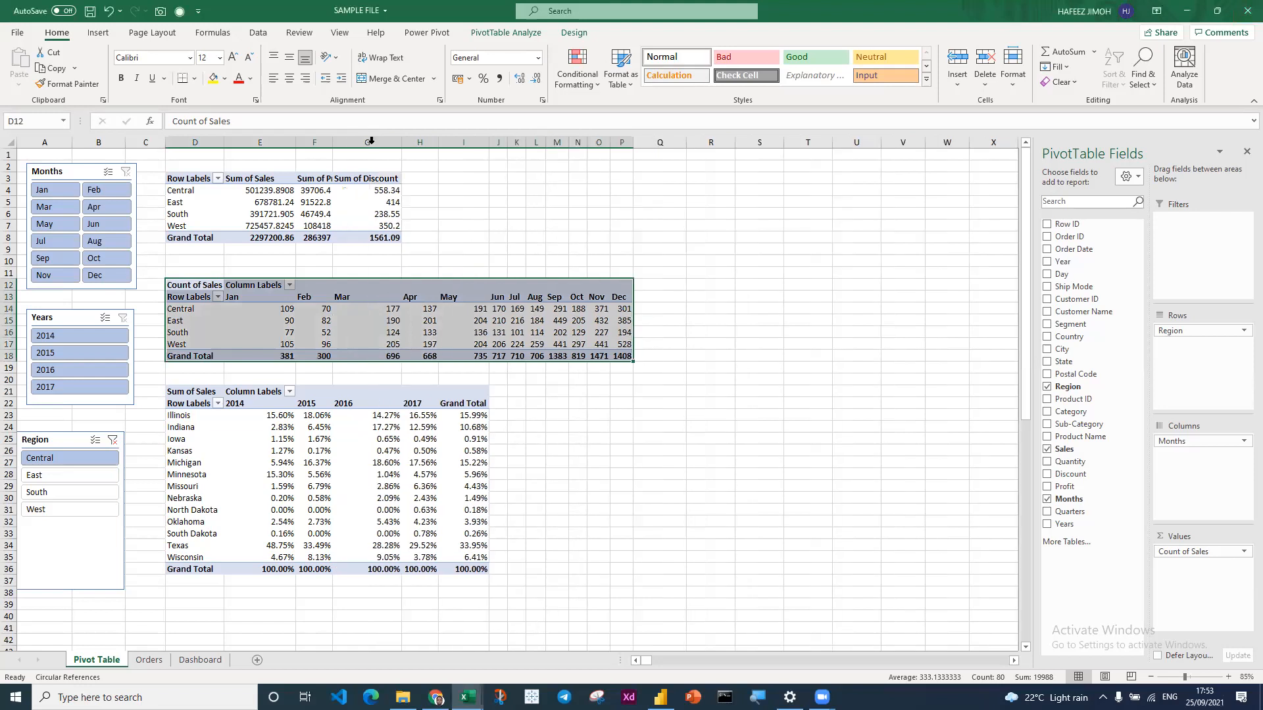
{"action": "double_click", "coordinate": [327, 139]}
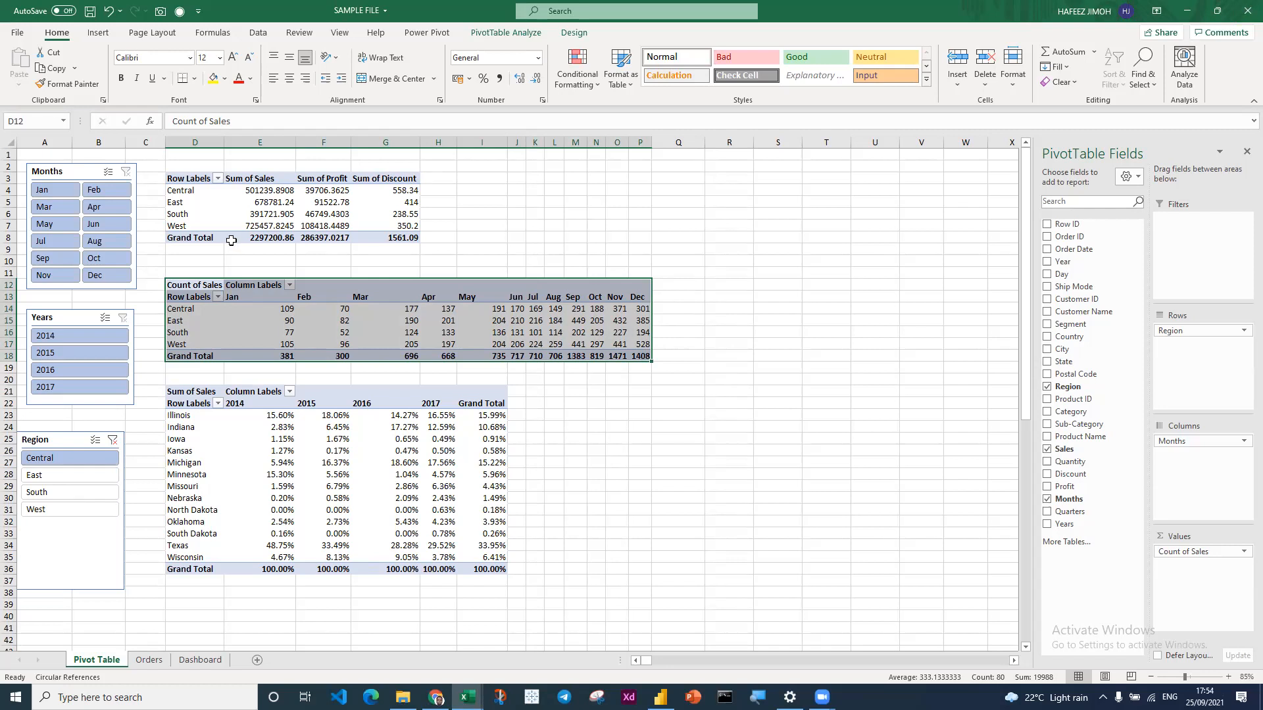
{"action": "left_click", "coordinate": [889, 166]}
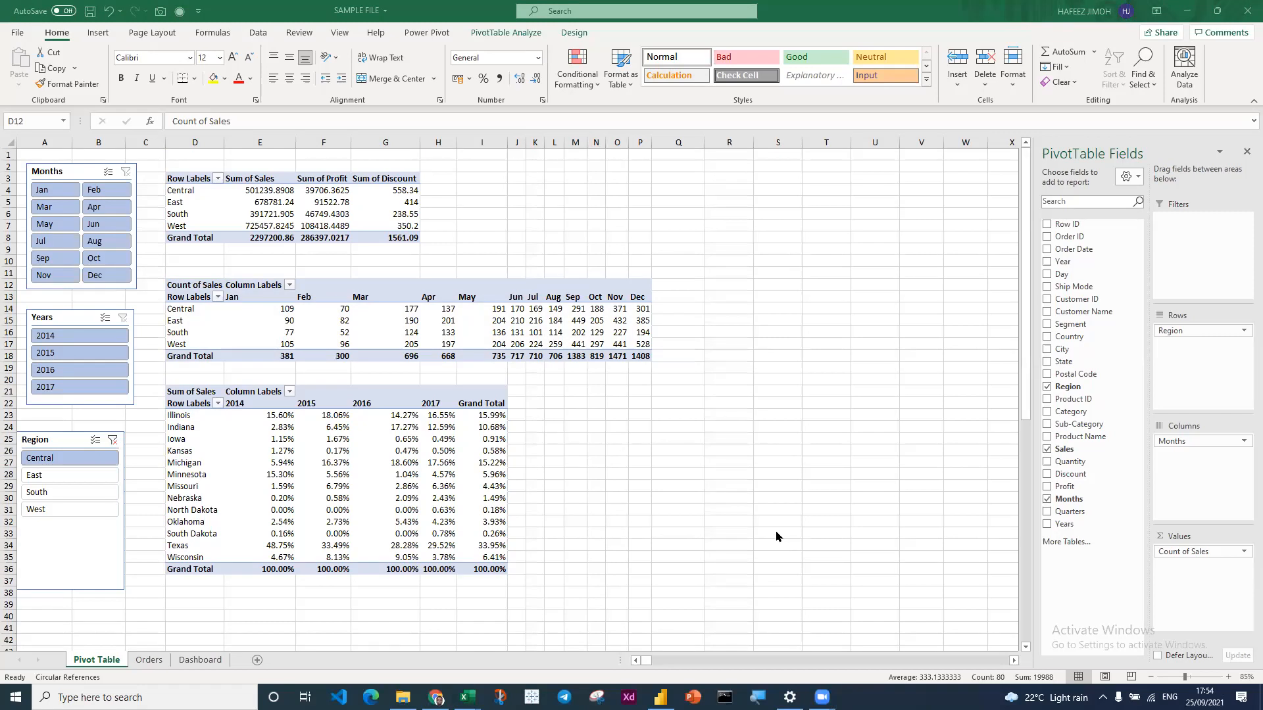
Step: In the other workbook, filter the state pivot table by Central and by East with the Region slicer, and clear the filter
{"action": "mouse_move", "coordinate": [435, 697]}
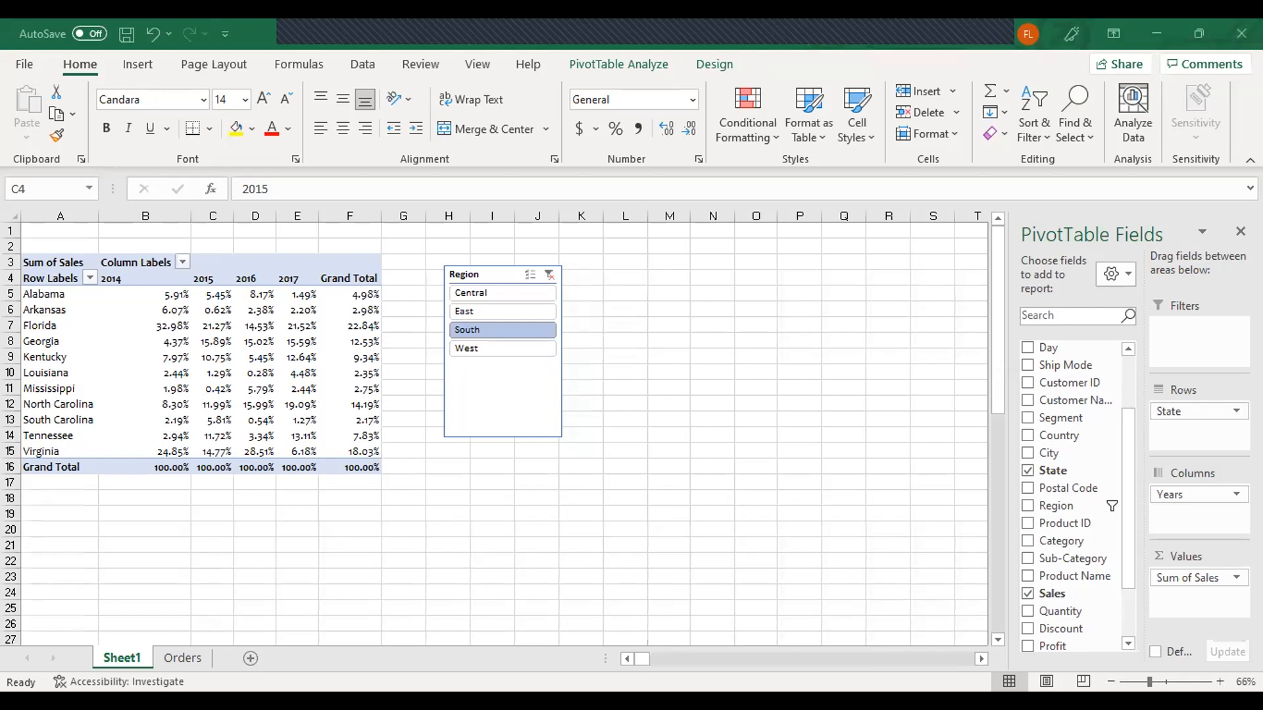
{"action": "mouse_move", "coordinate": [728, 663]}
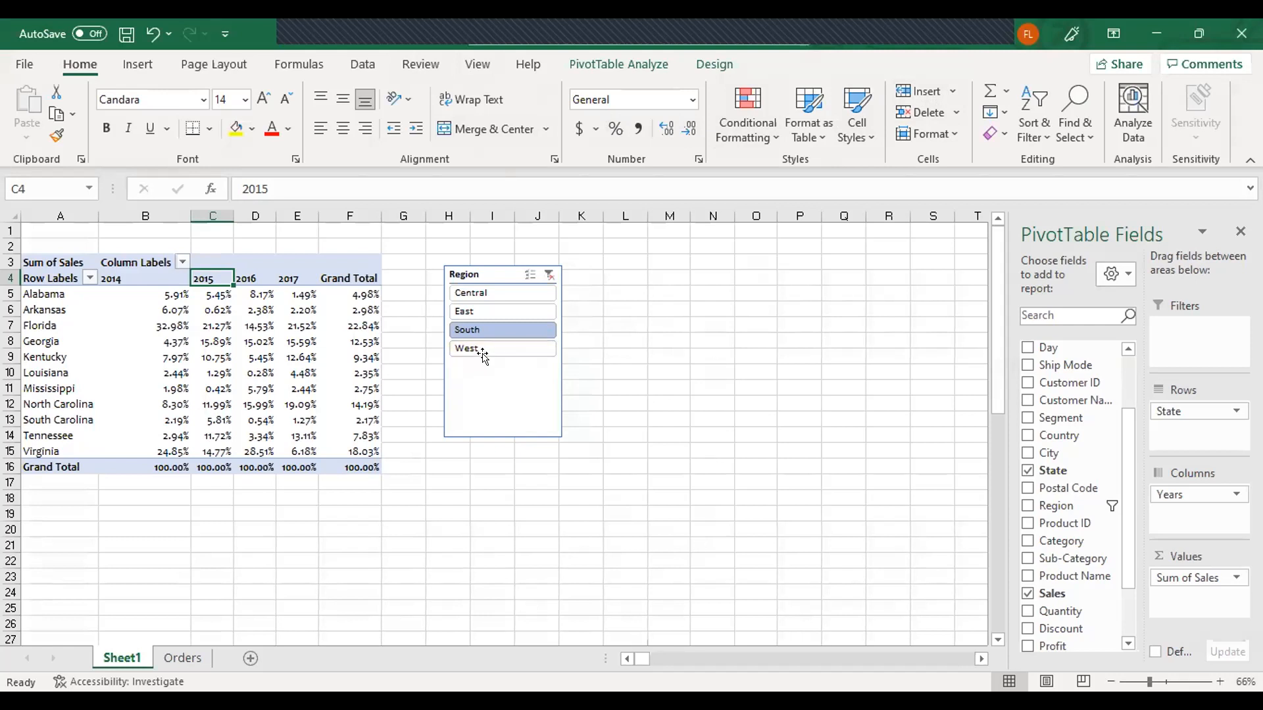
{"action": "left_click", "coordinate": [480, 299]}
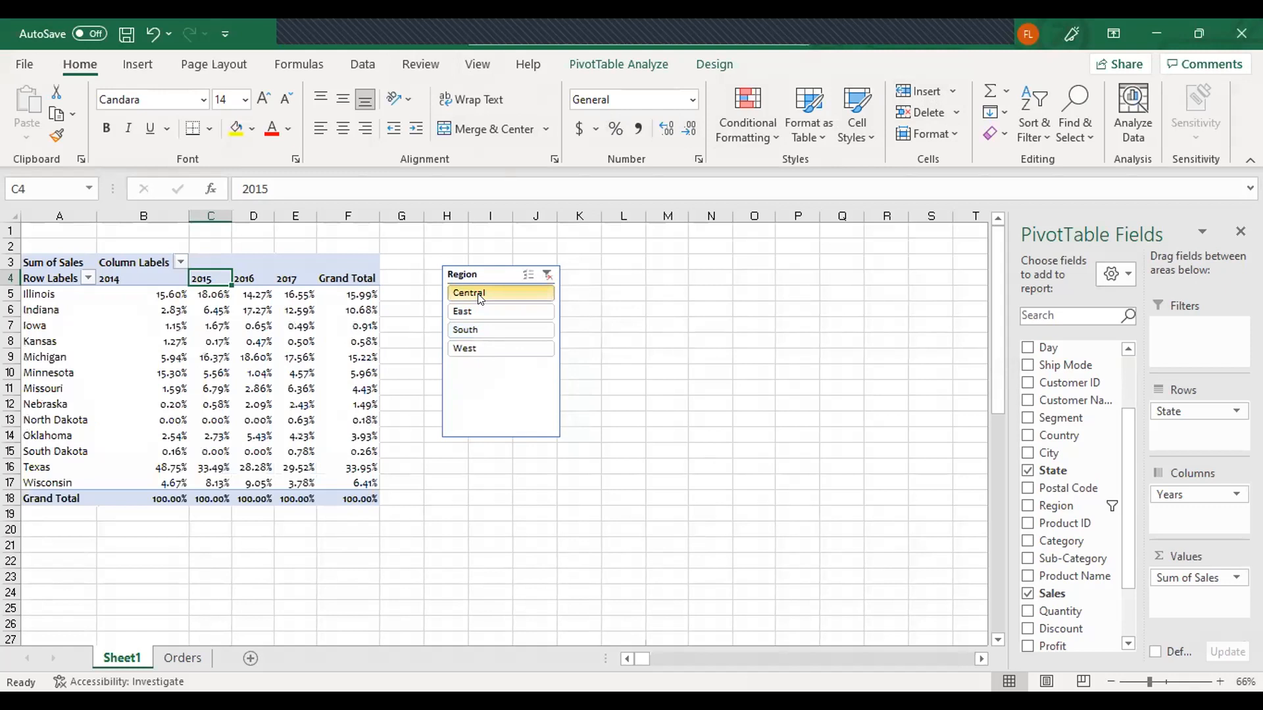
{"action": "left_click", "coordinate": [488, 306]}
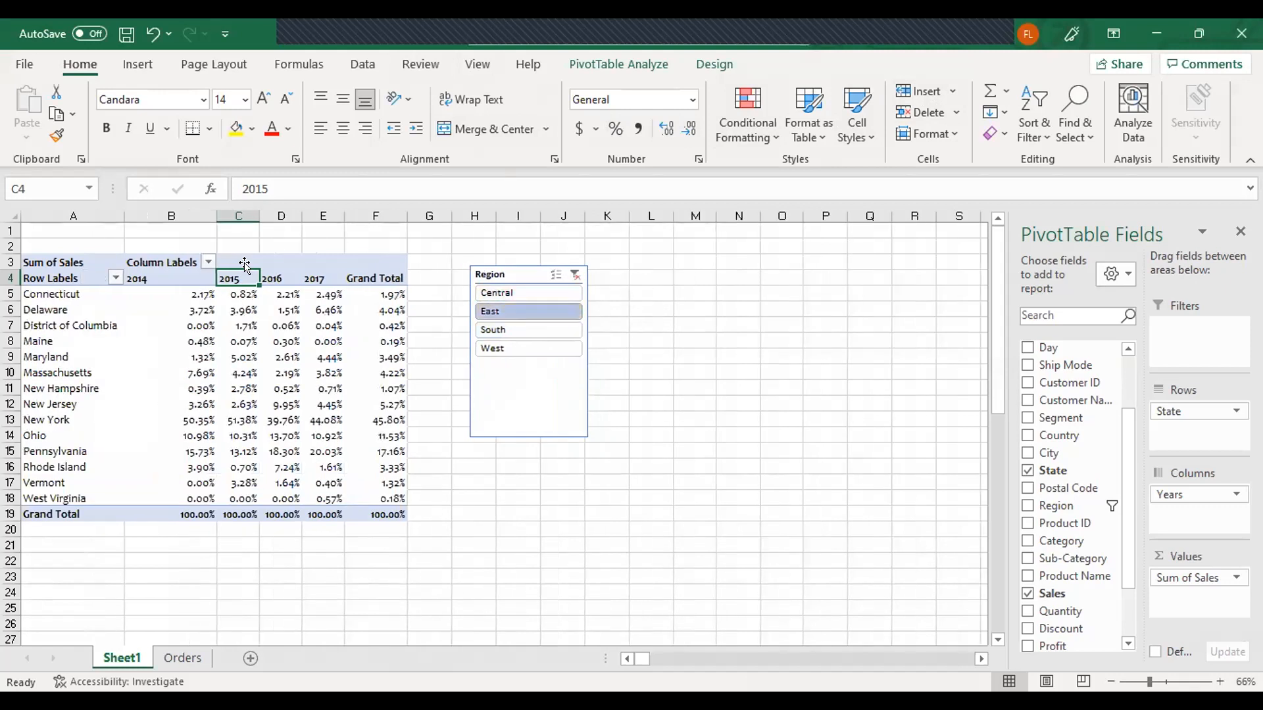
{"action": "left_click", "coordinate": [574, 275]}
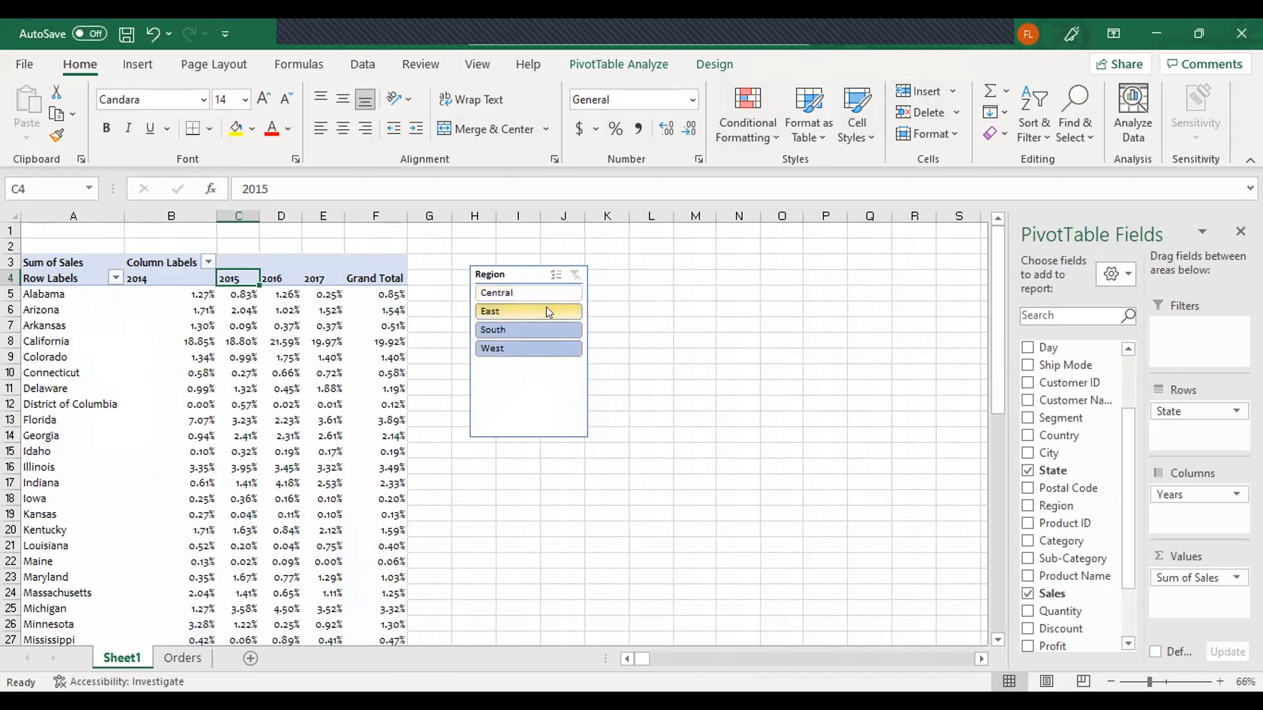
Step: Try a combined South and West filter and a Central-only filter in the Region slicer, clearing the filter after each
{"action": "left_click", "coordinate": [546, 311], "text": "ctrl"}
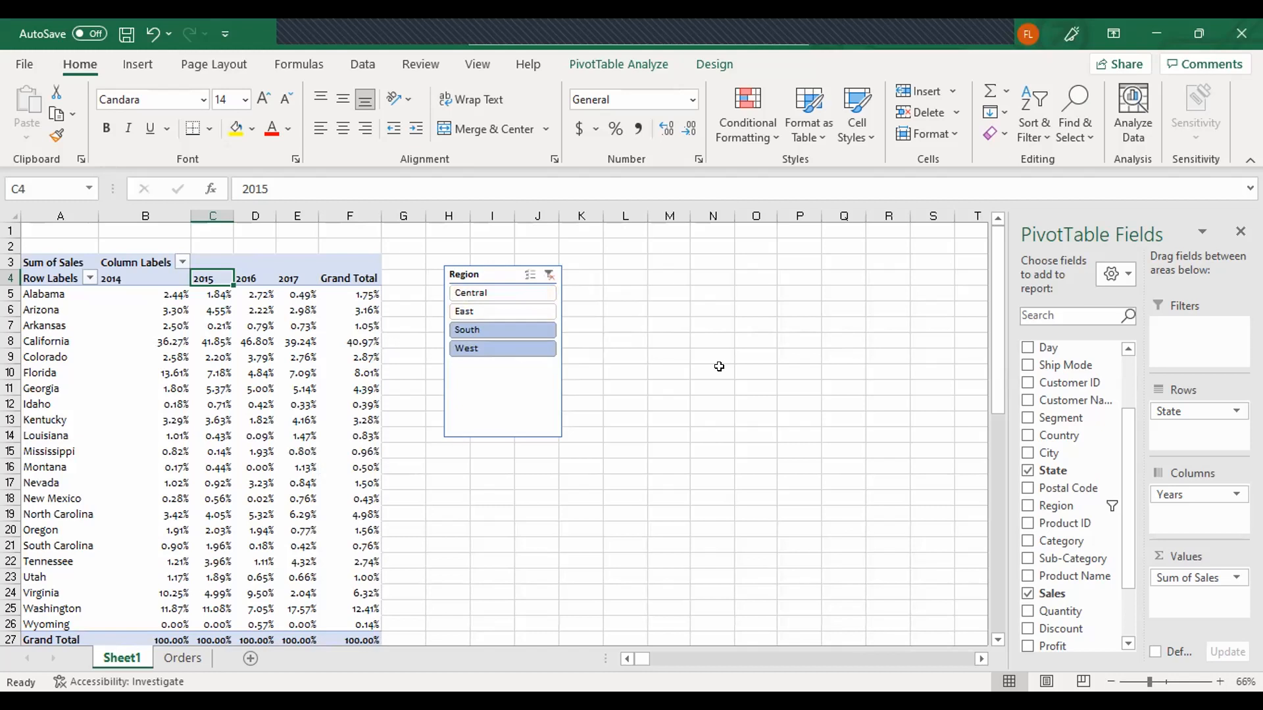
{"action": "left_click", "coordinate": [549, 276]}
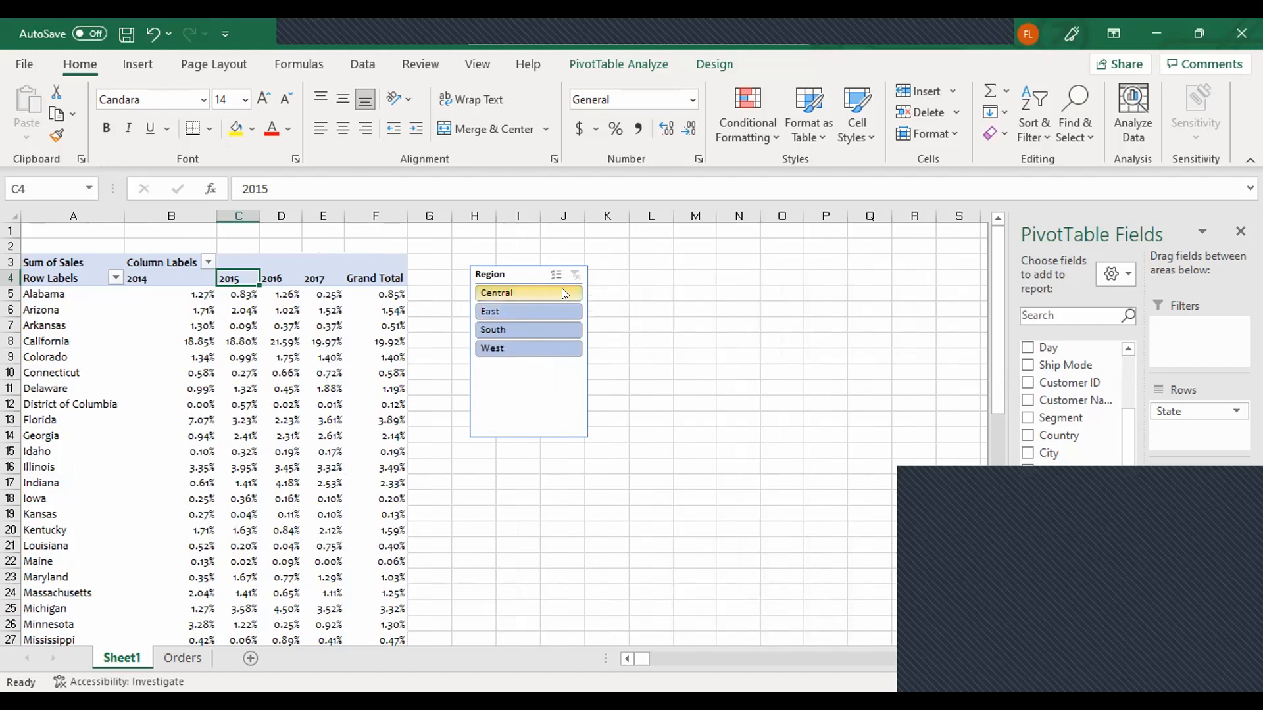
{"action": "left_click", "coordinate": [550, 290]}
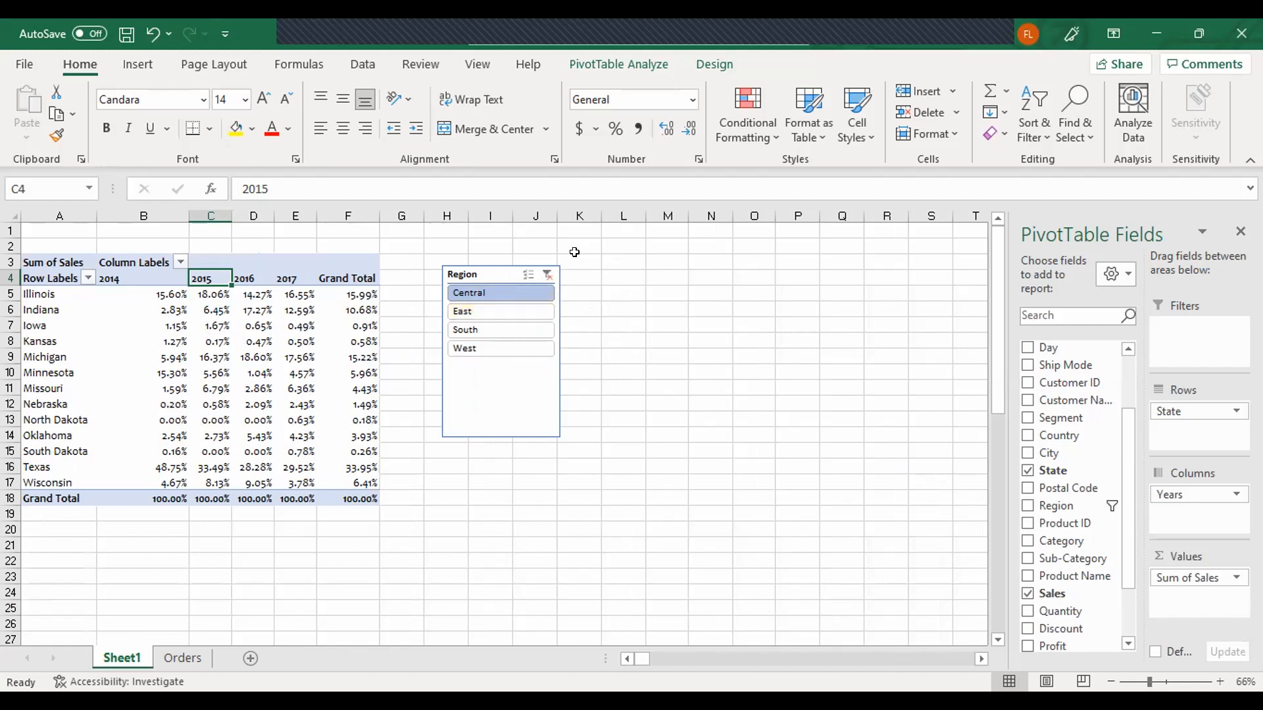
{"action": "left_click", "coordinate": [547, 275]}
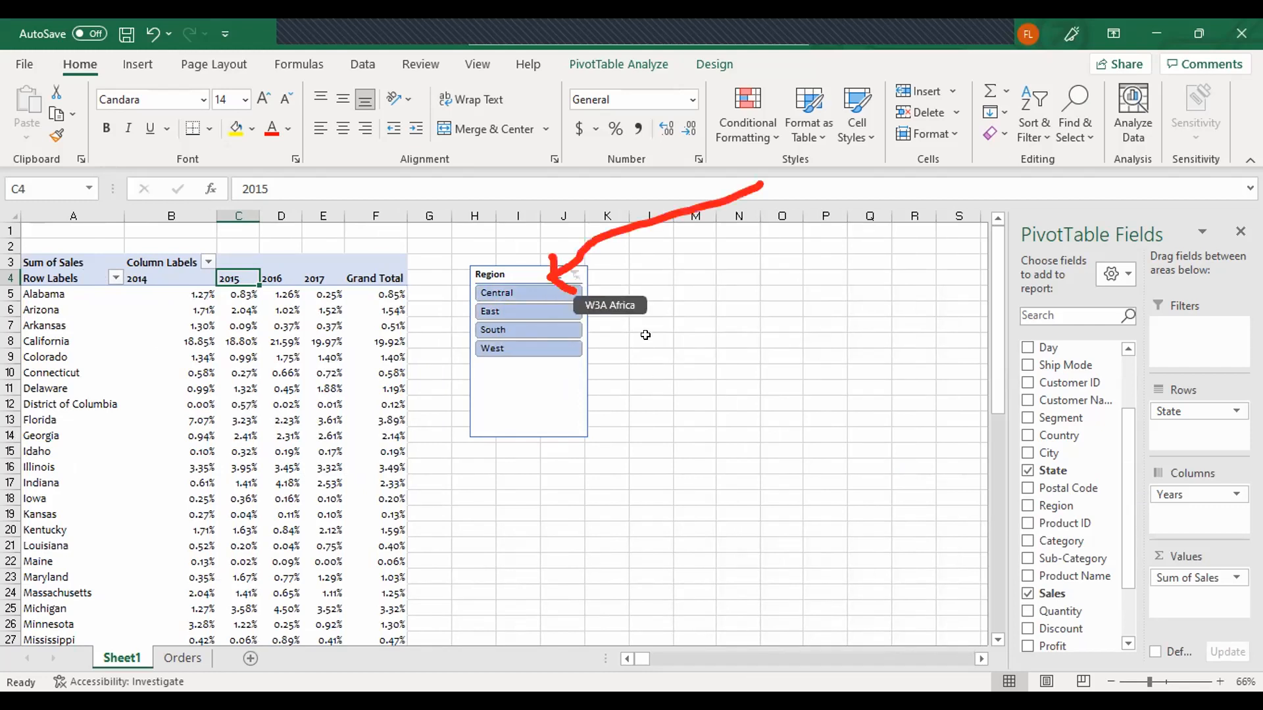
Step: Turn on multi-select in the Region slicer, deselect Central, East and South, and clear the filter
{"action": "left_click", "coordinate": [546, 267]}
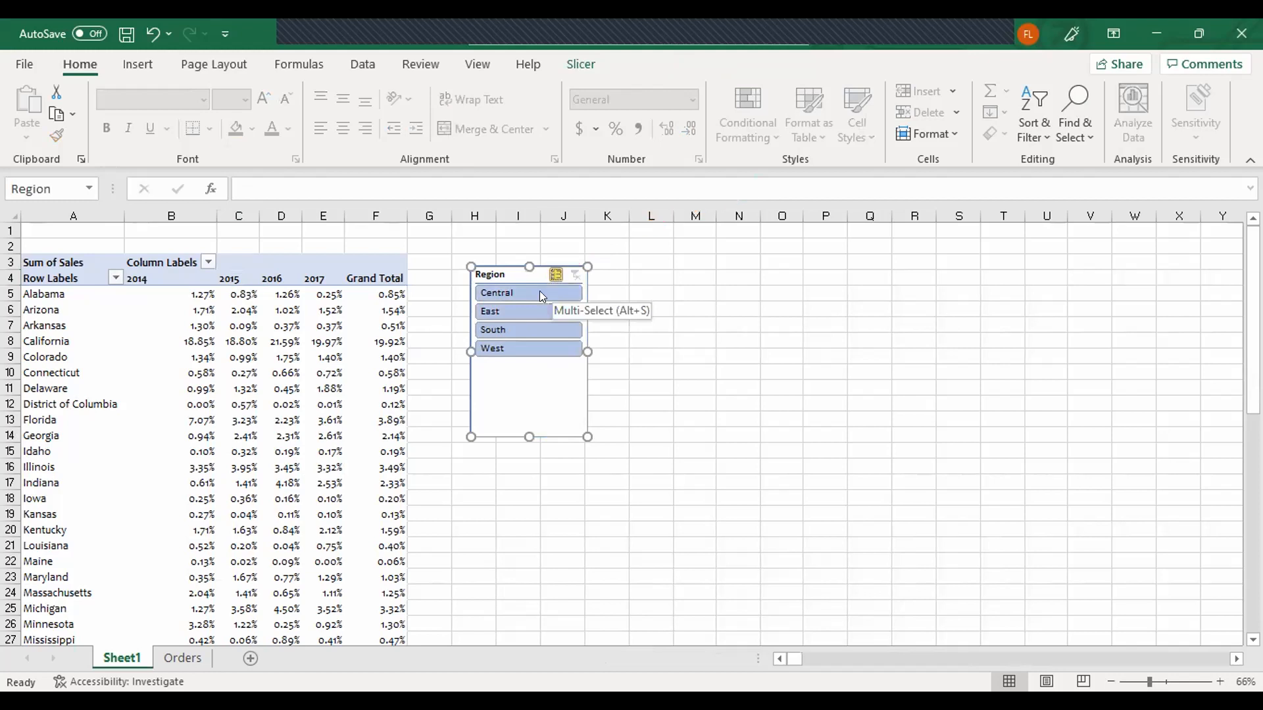
{"action": "left_click", "coordinate": [539, 292]}
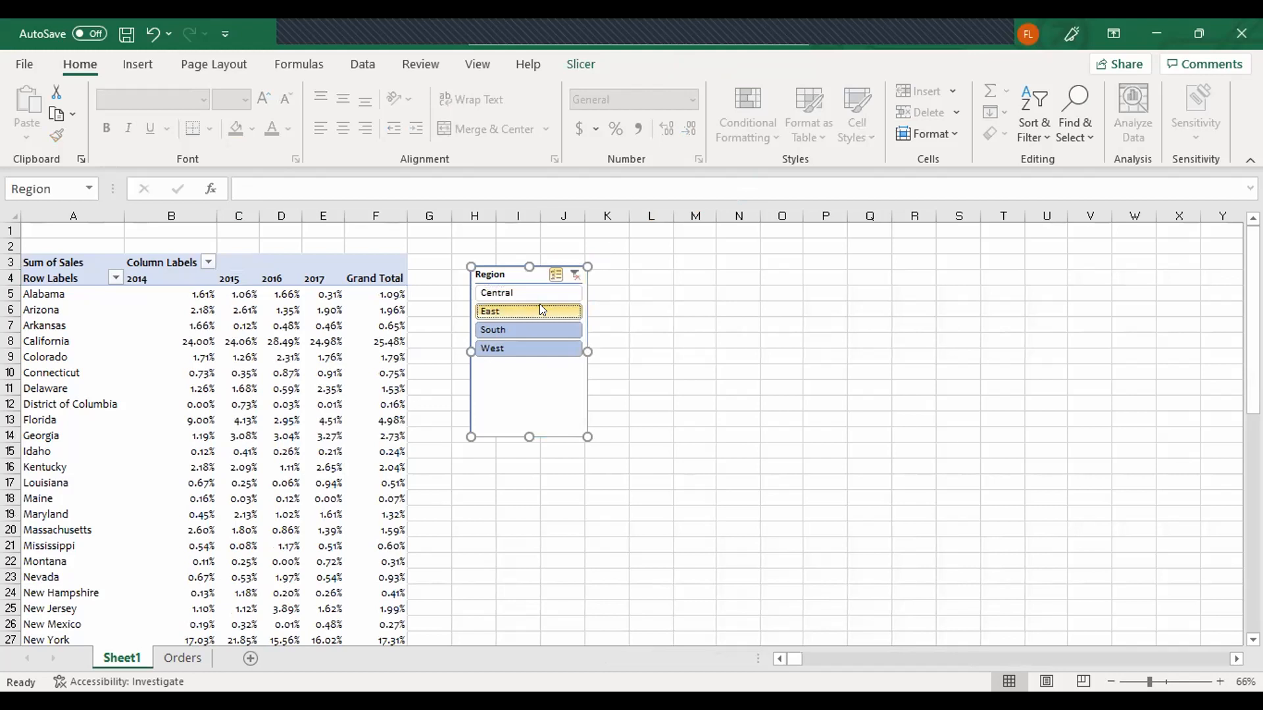
{"action": "left_click", "coordinate": [541, 306]}
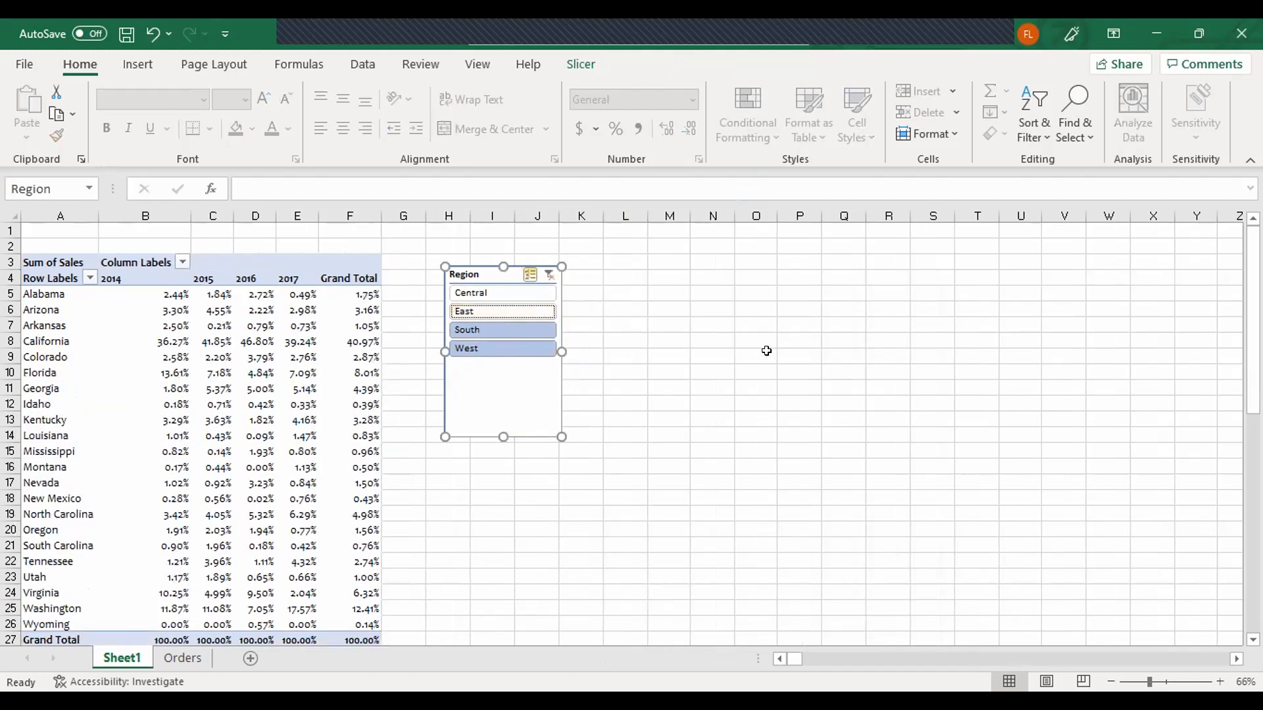
{"action": "left_click", "coordinate": [529, 330]}
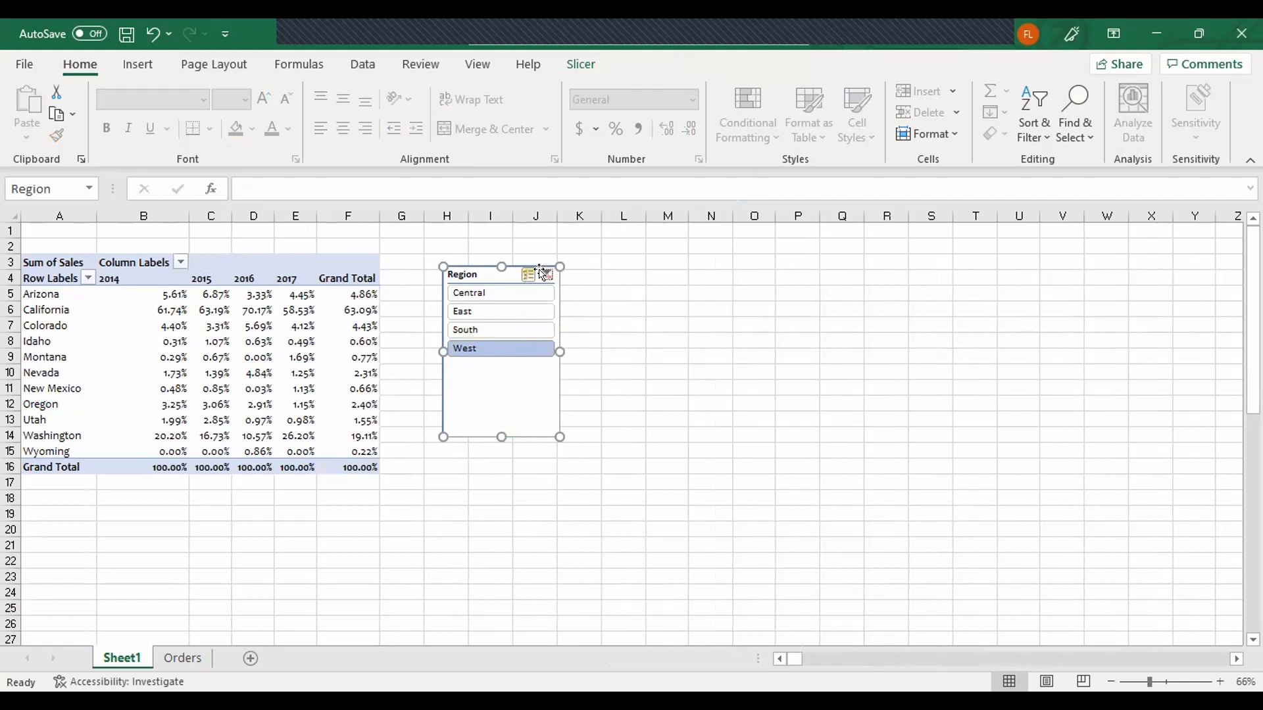
{"action": "left_click", "coordinate": [545, 274]}
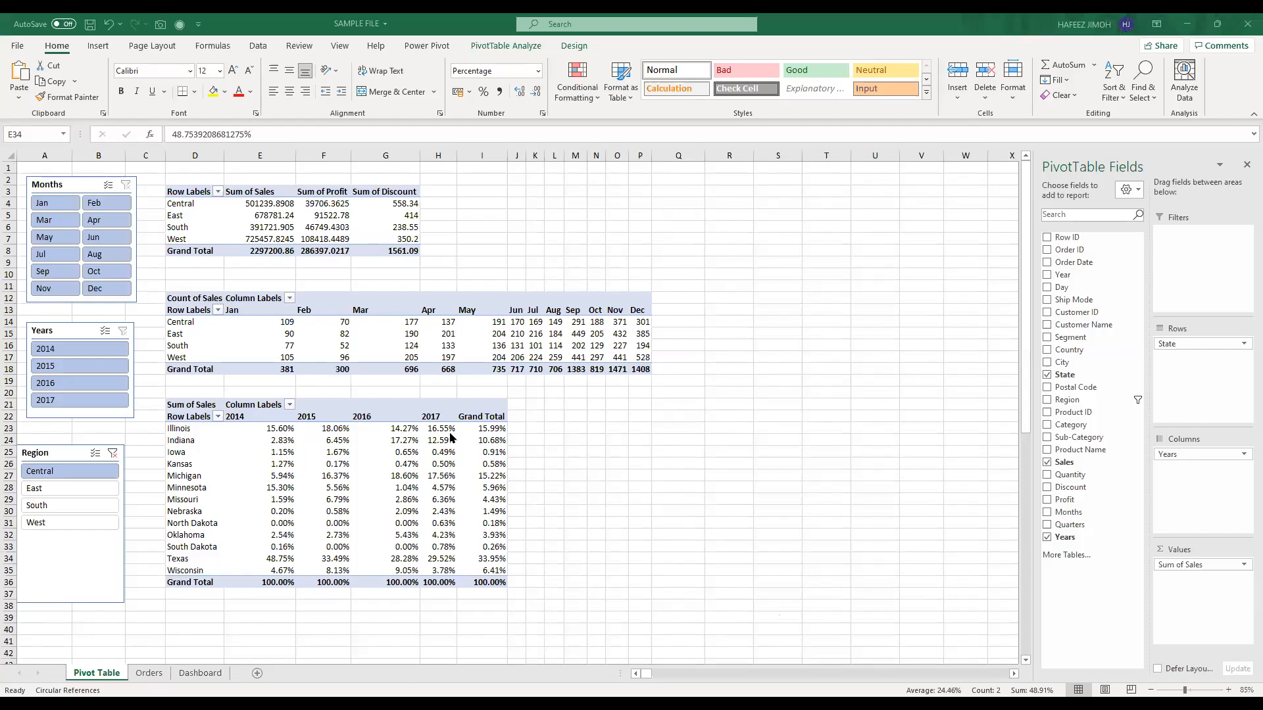
Step: In the SAMPLE FILE workbook, set the state sales percentage pivot table's grand totals to On for Columns Only
{"action": "left_click", "coordinate": [472, 334]}
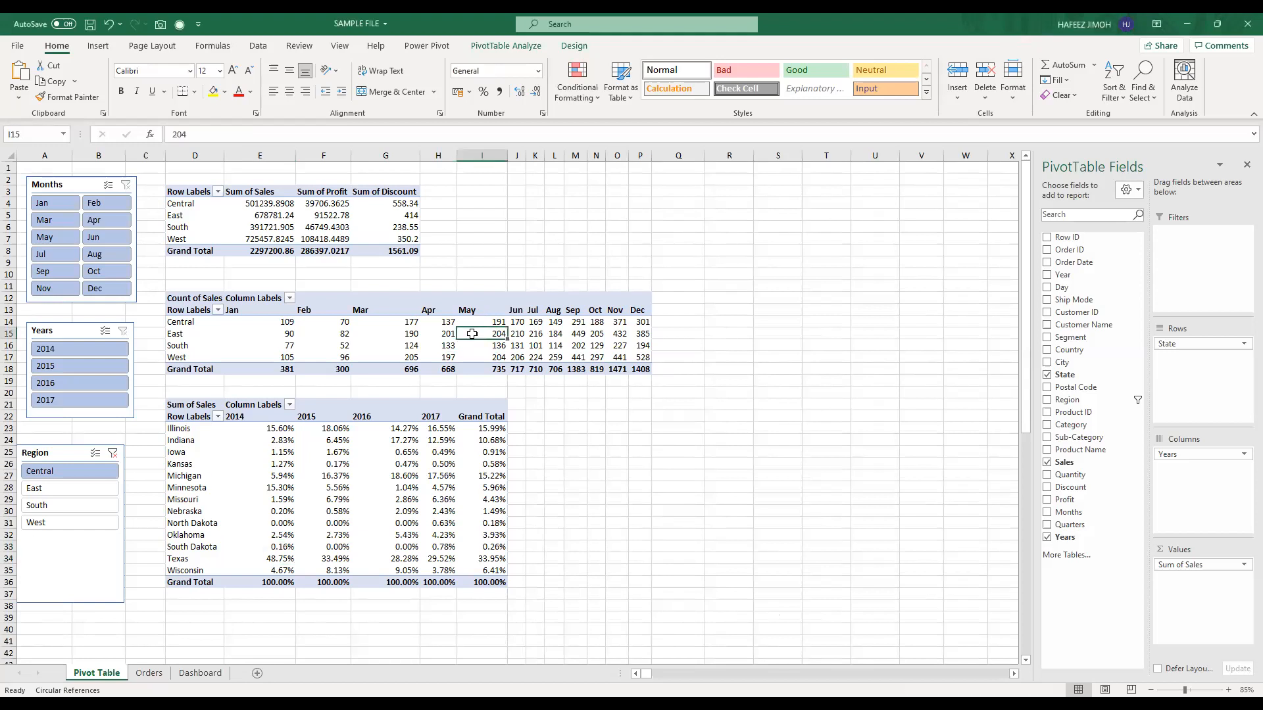
{"action": "left_click", "coordinate": [406, 445]}
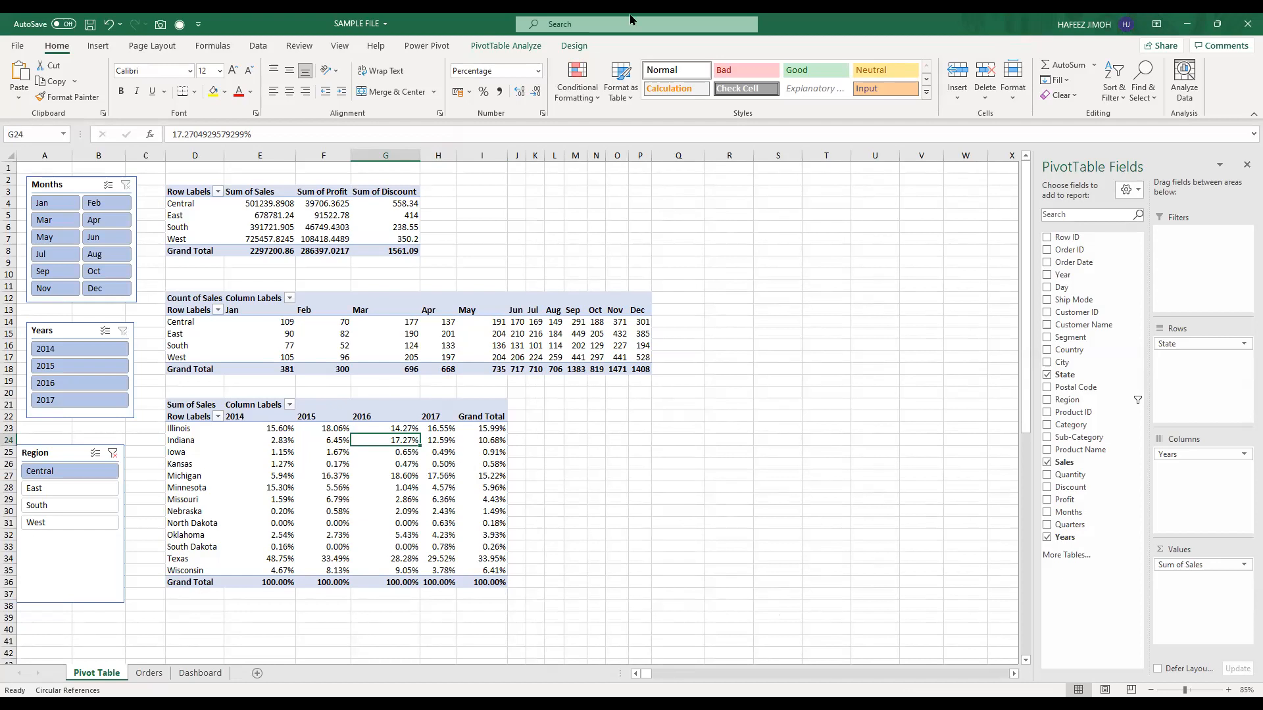
{"action": "left_click", "coordinate": [511, 50]}
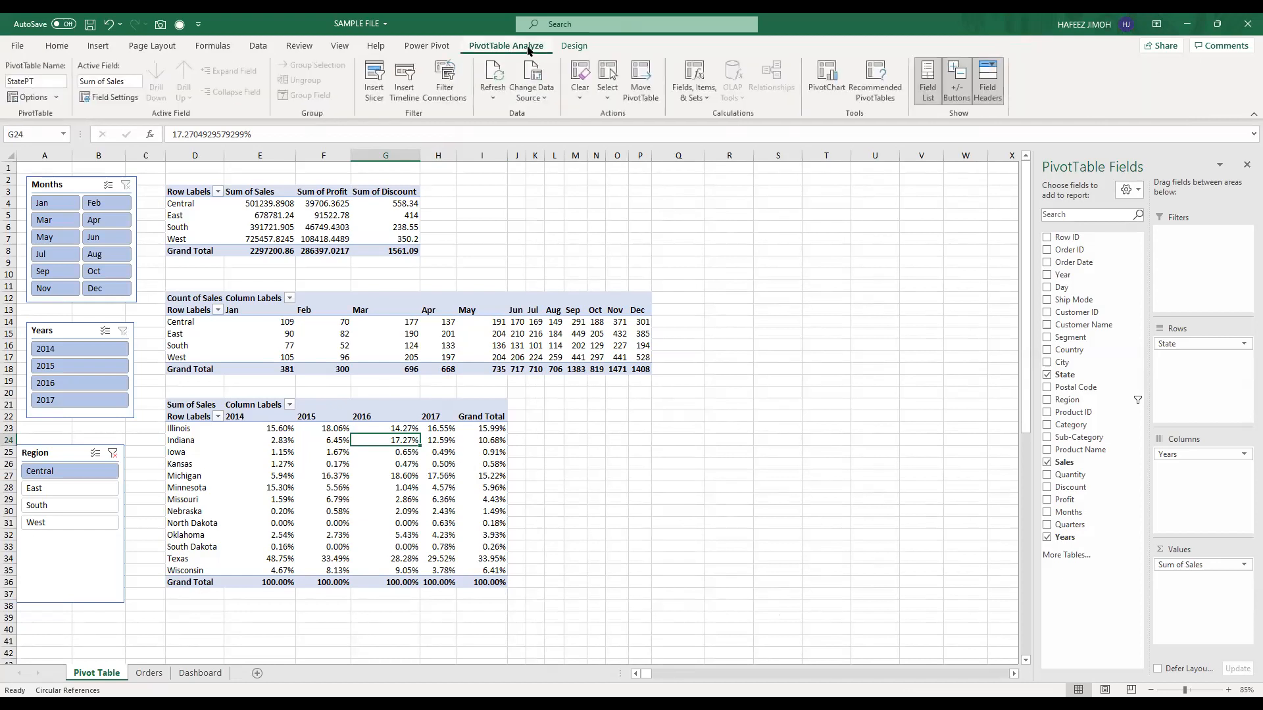
{"action": "left_click", "coordinate": [564, 50]}
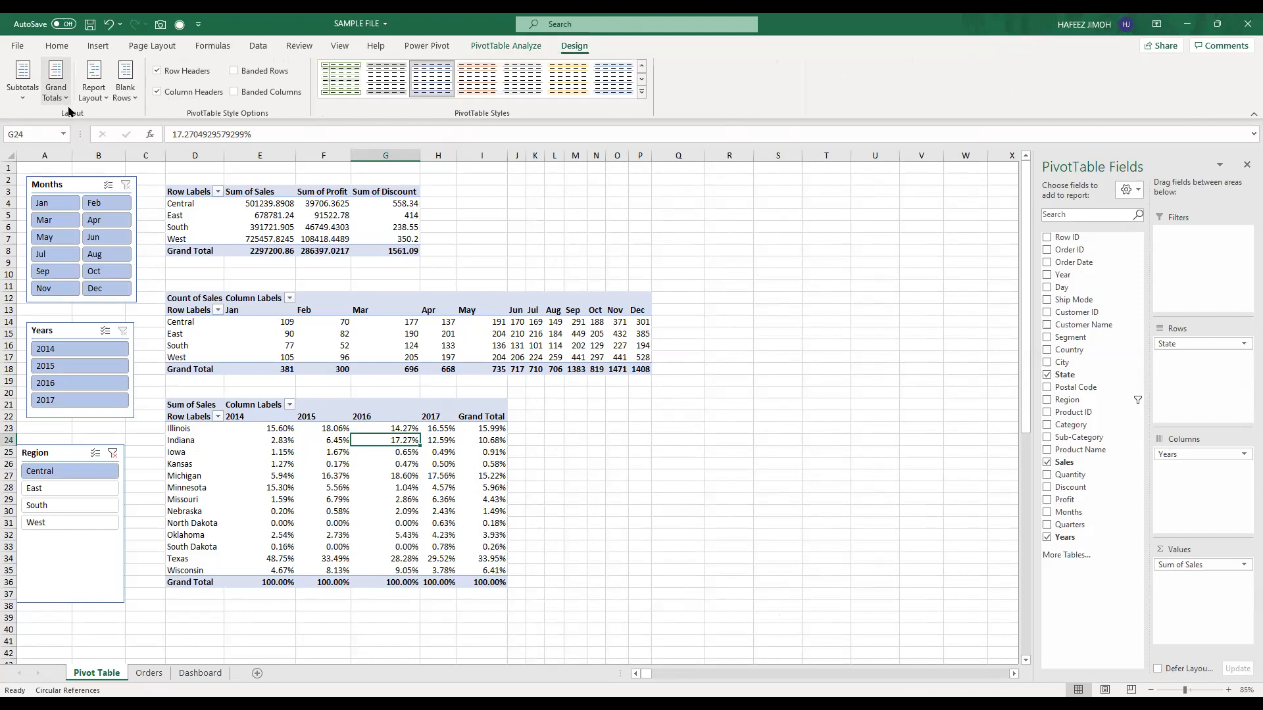
{"action": "left_click", "coordinate": [190, 431]}
{"action": "left_click", "coordinate": [209, 419]}
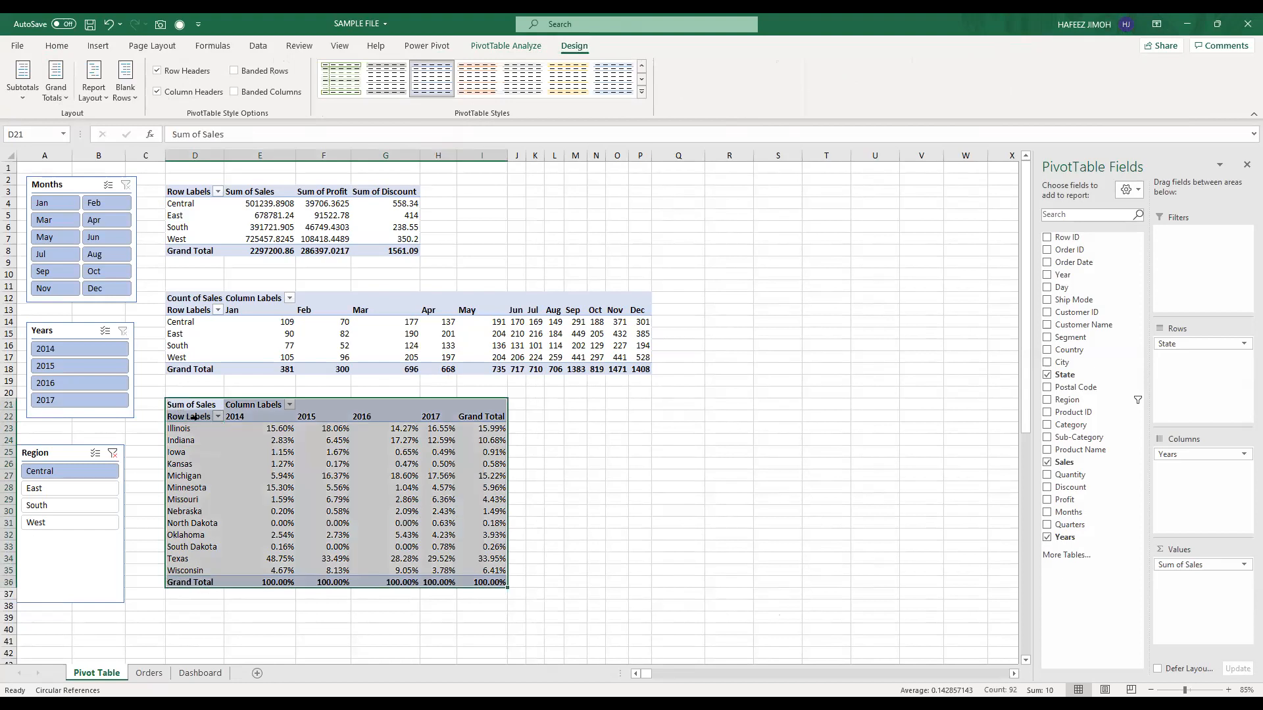
{"action": "left_click", "coordinate": [207, 429]}
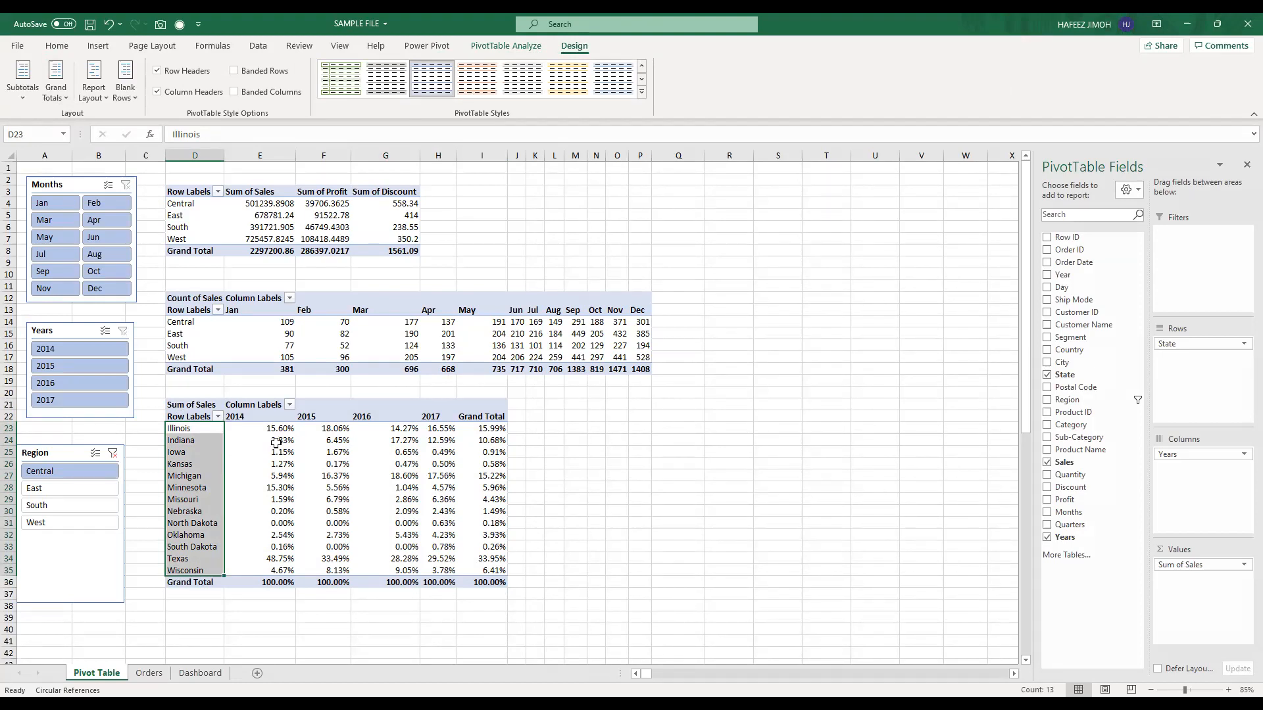
{"action": "left_click_drag", "start_coordinate": [492, 416], "coordinate": [491, 585]}
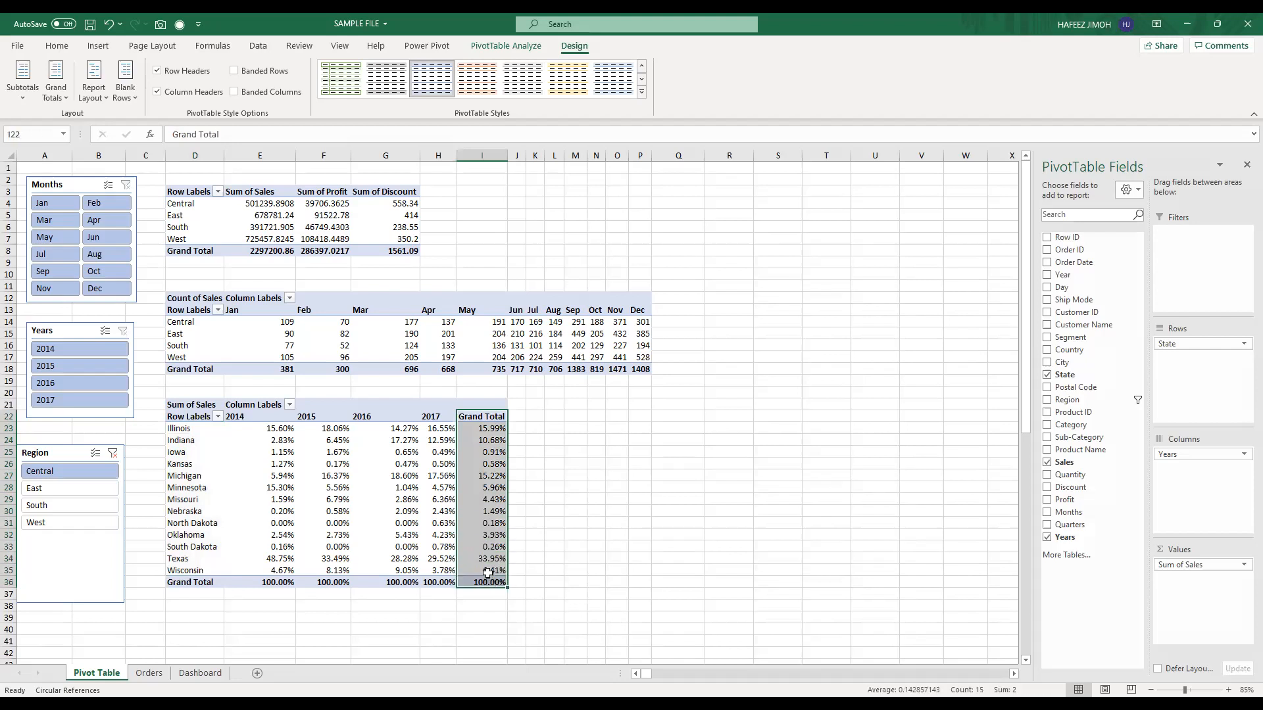
{"action": "mouse_move", "coordinate": [488, 572]}
{"action": "left_click", "coordinate": [57, 92]}
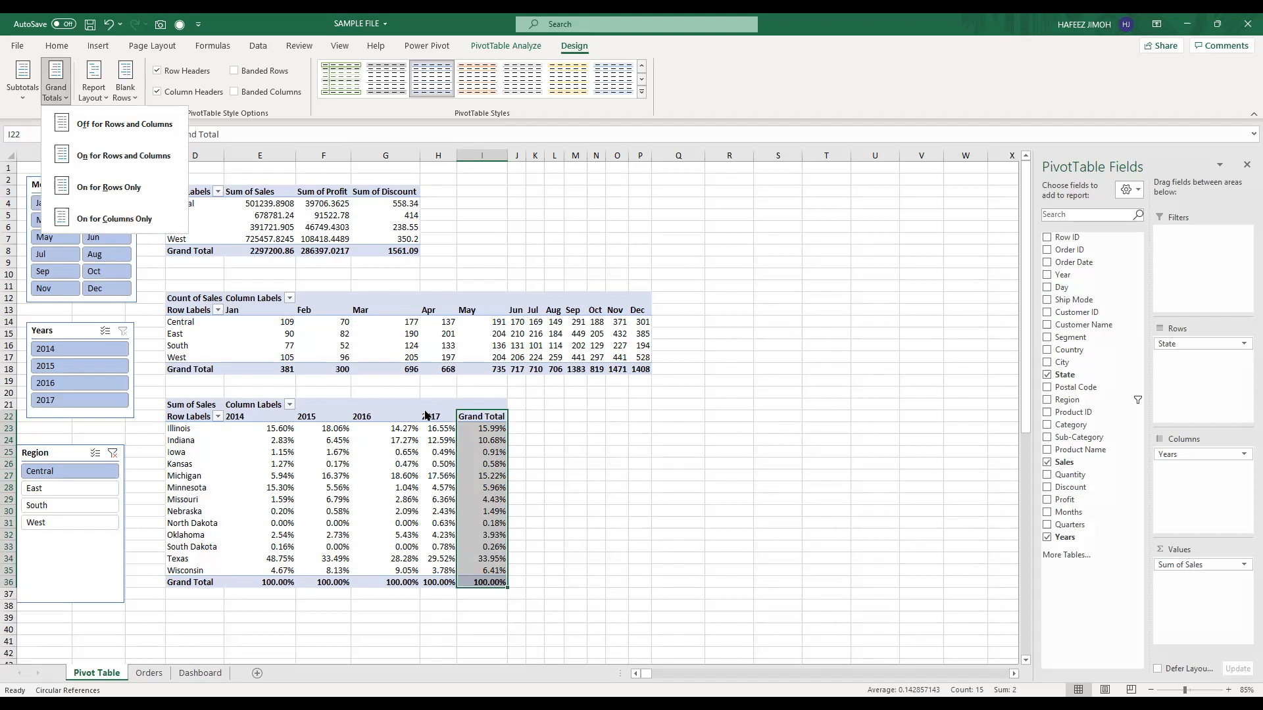
{"action": "left_click", "coordinate": [166, 219]}
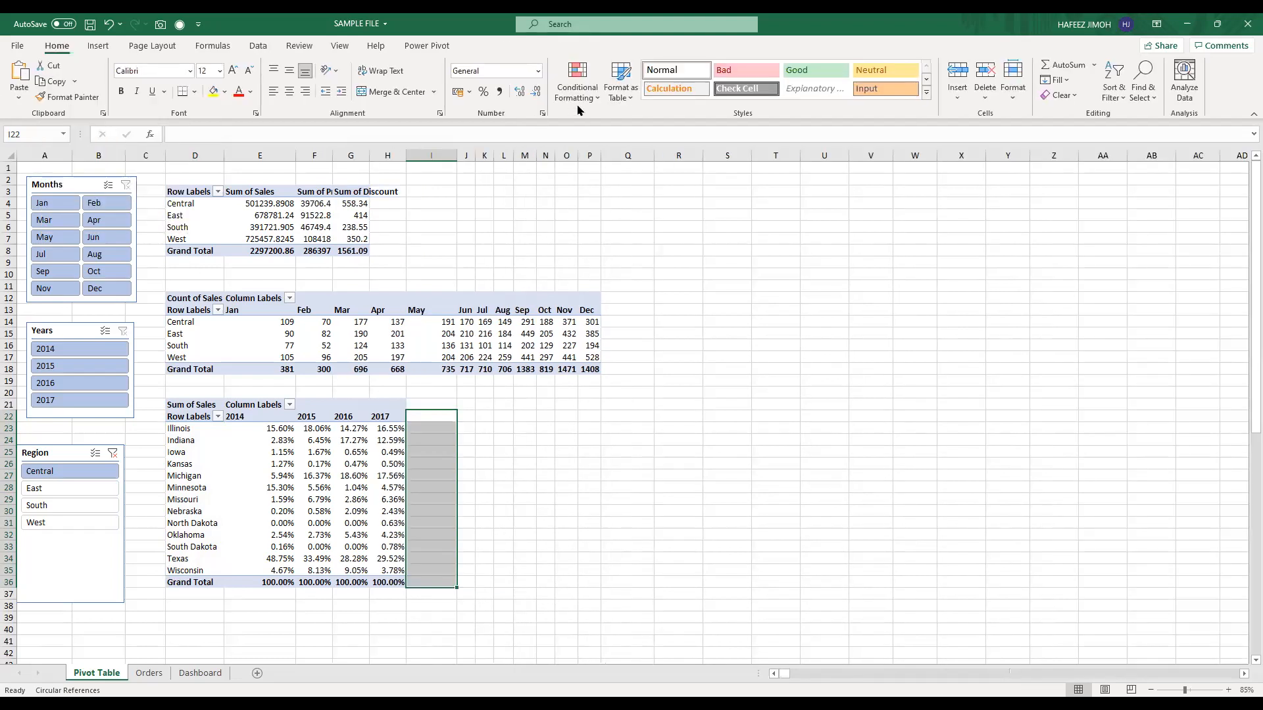
Step: Switch the state pivot table's grand totals to On for Rows Only, and turn them off for rows and columns
{"action": "left_click", "coordinate": [361, 464]}
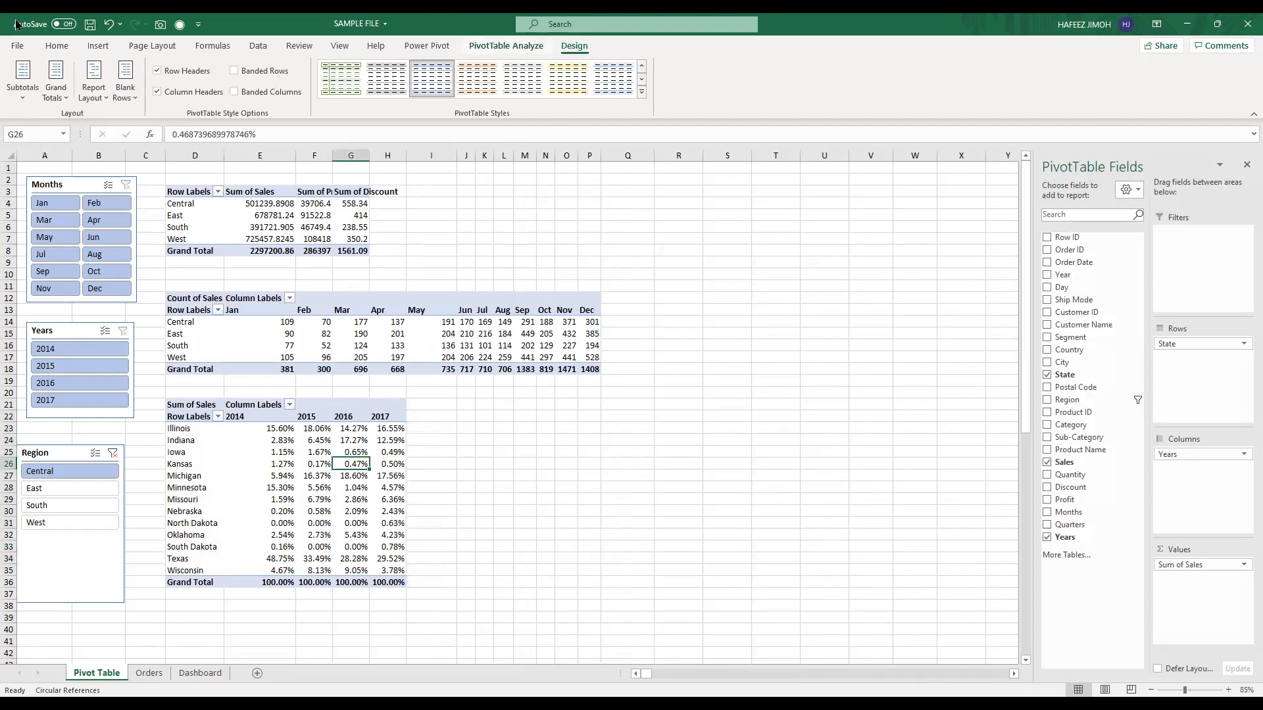
{"action": "left_click", "coordinate": [56, 89]}
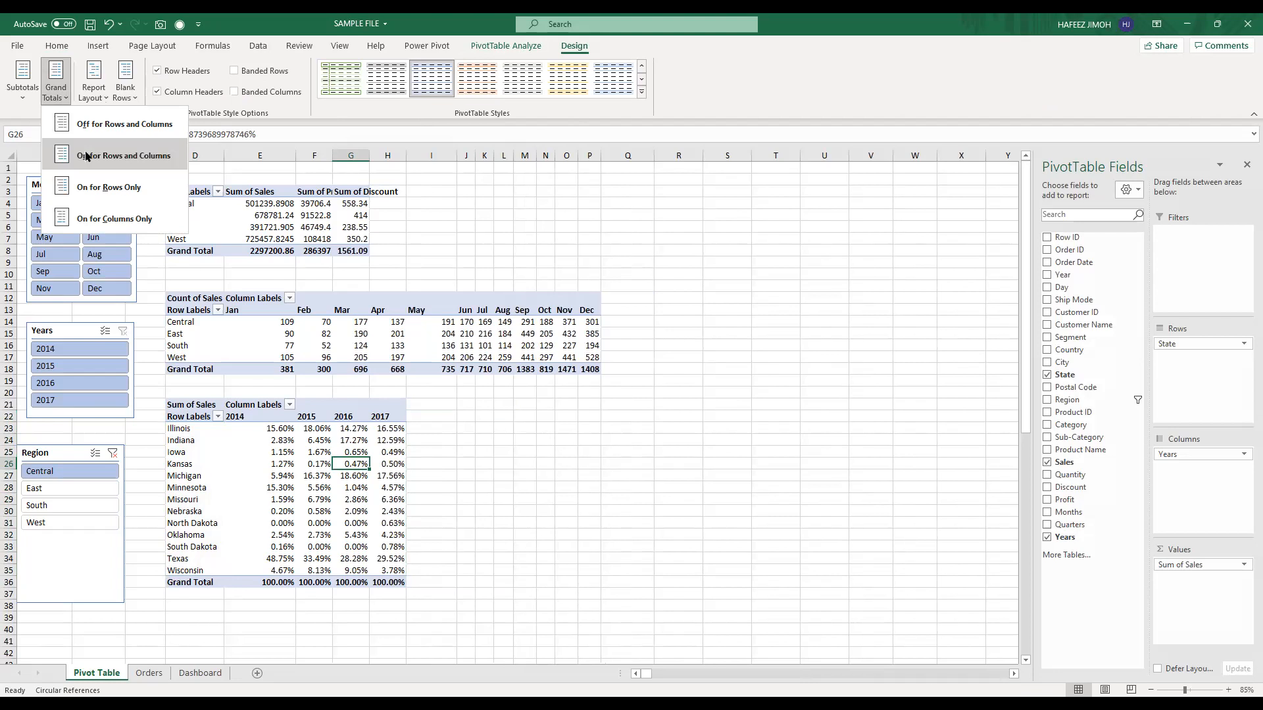
{"action": "left_click", "coordinate": [110, 191]}
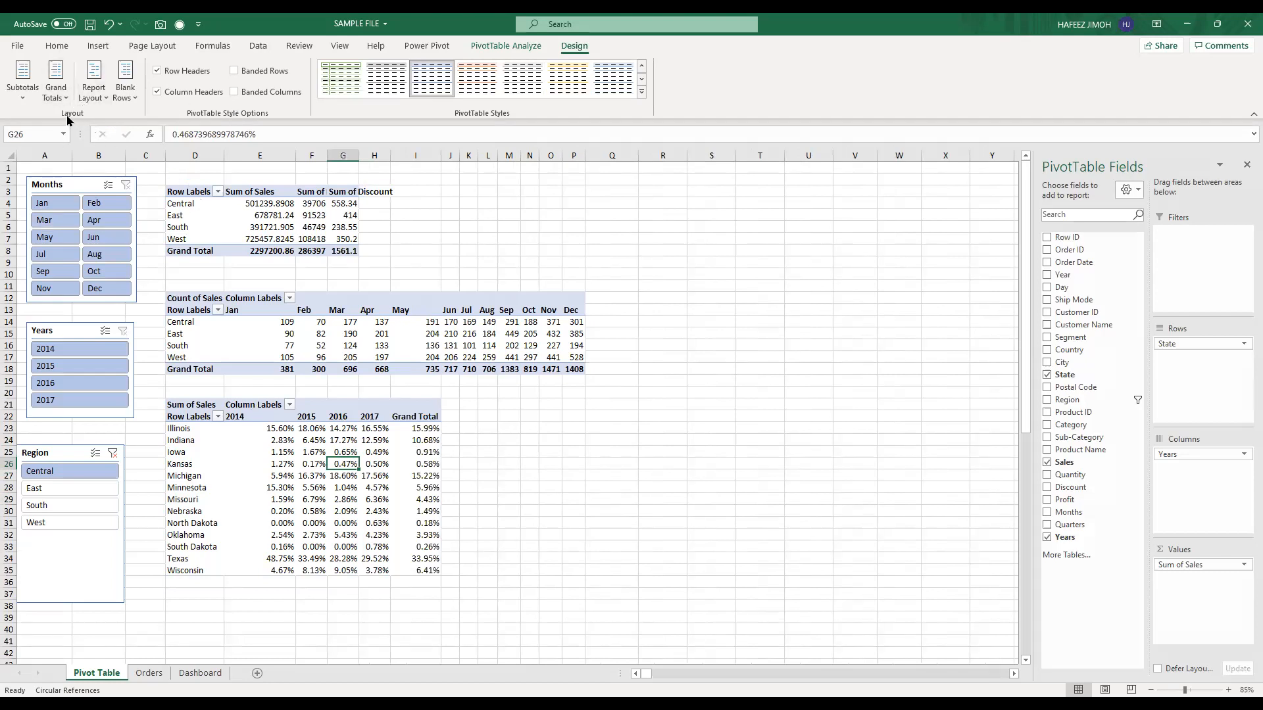
{"action": "left_click", "coordinate": [60, 98]}
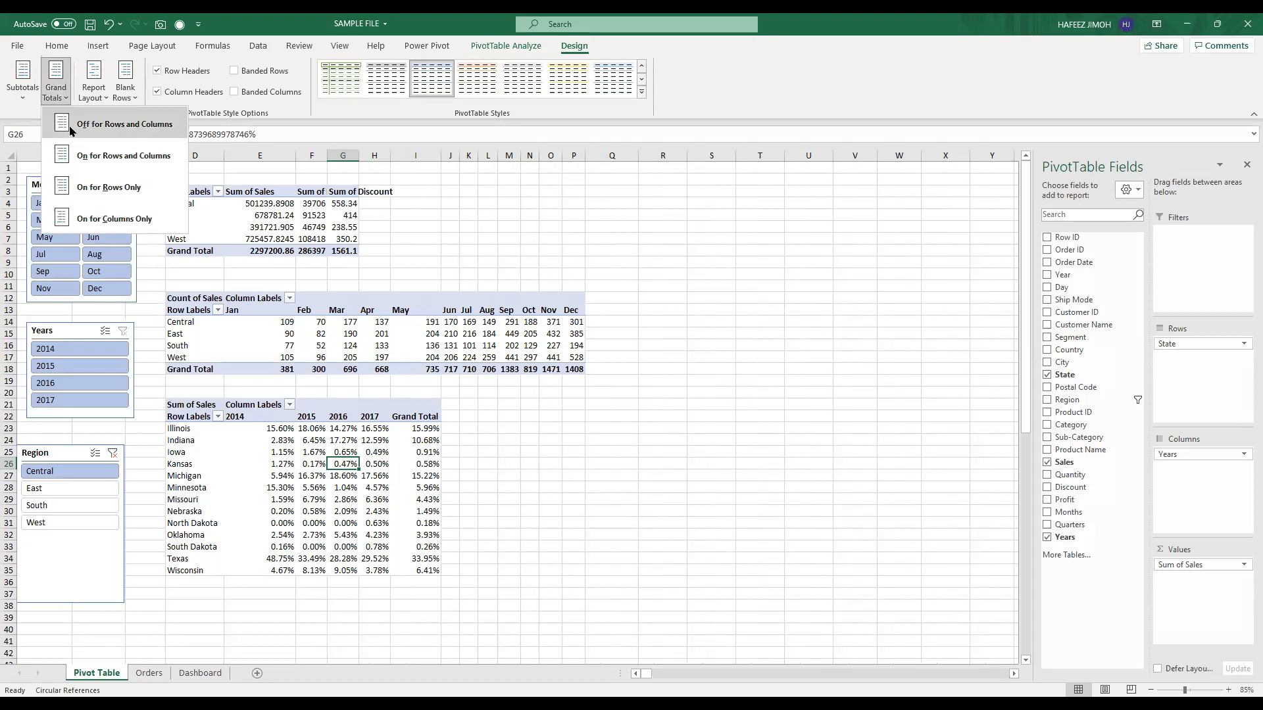
{"action": "left_click", "coordinate": [71, 130]}
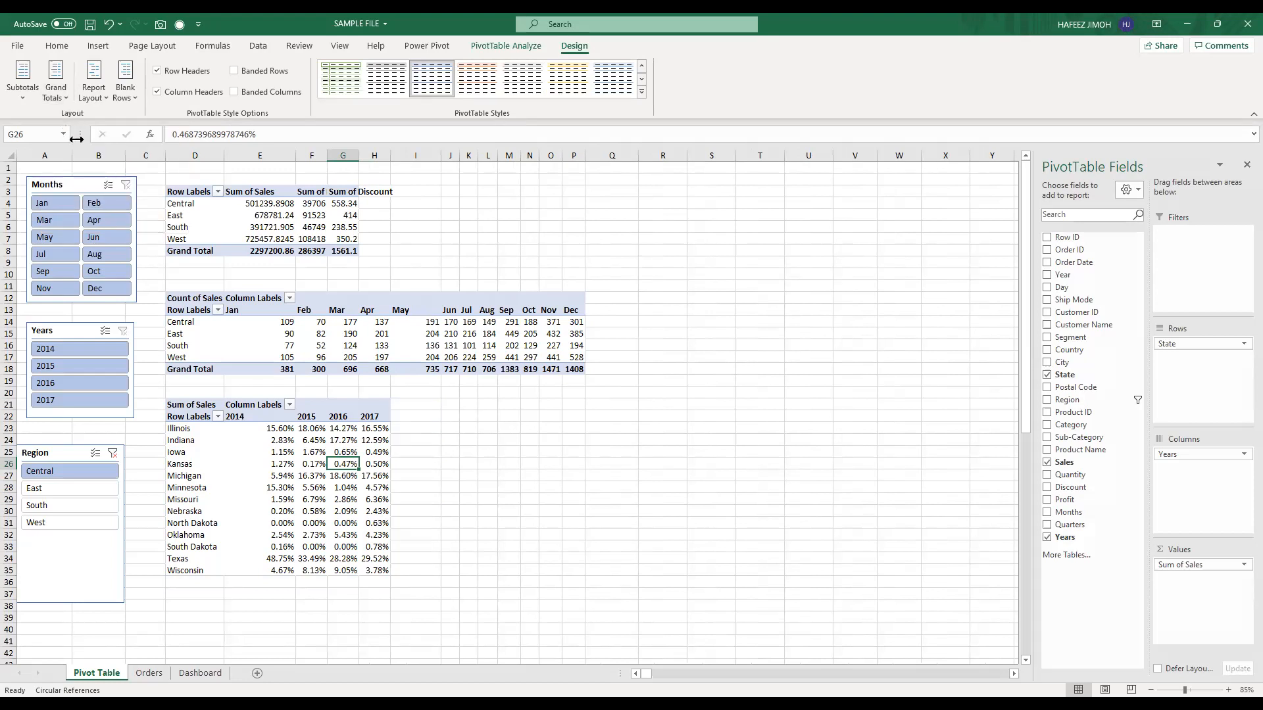
Step: Set the state pivot table's grand totals to On for Rows and Columns
{"action": "left_click_drag", "start_coordinate": [190, 440], "coordinate": [344, 556]}
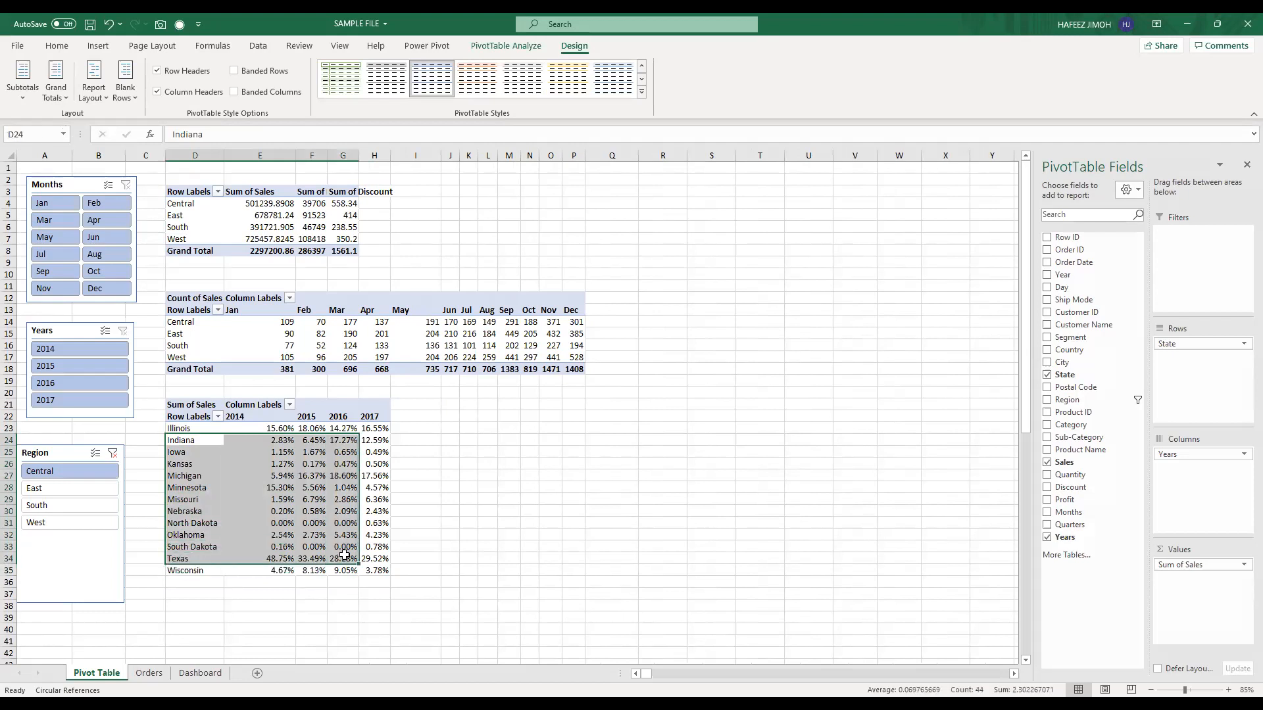
{"action": "left_click", "coordinate": [66, 100]}
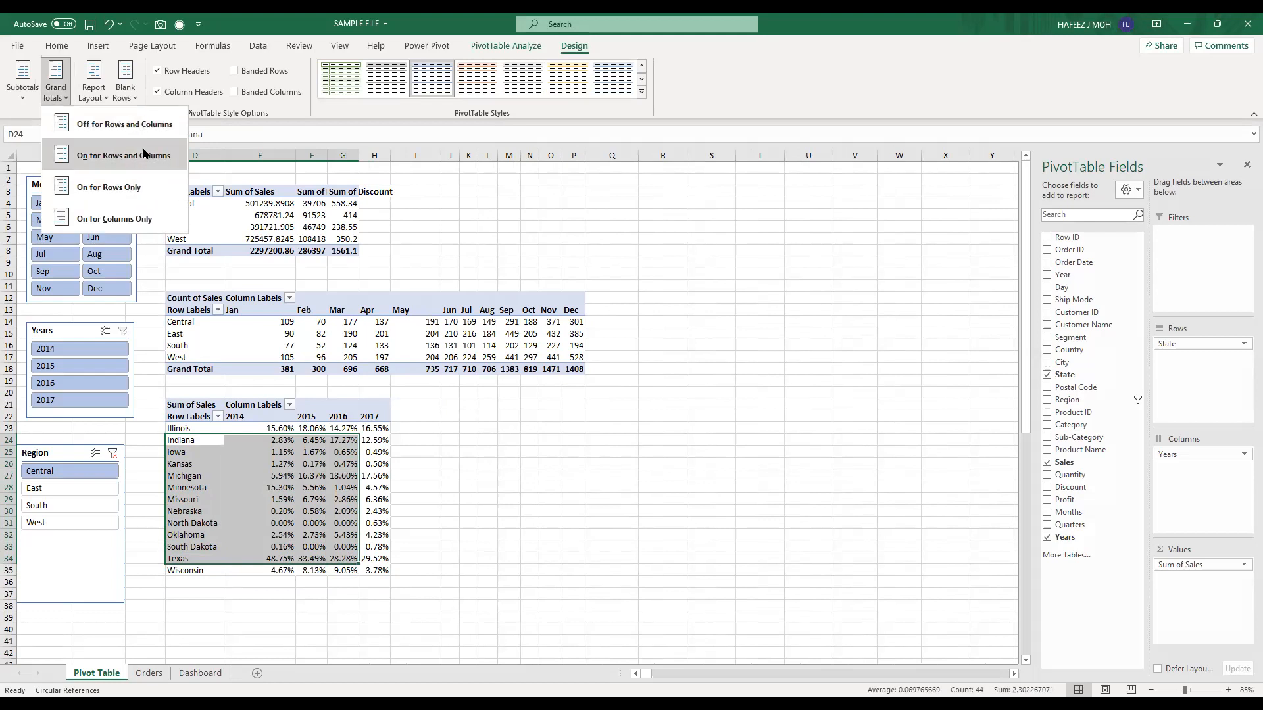
{"action": "left_click", "coordinate": [145, 154]}
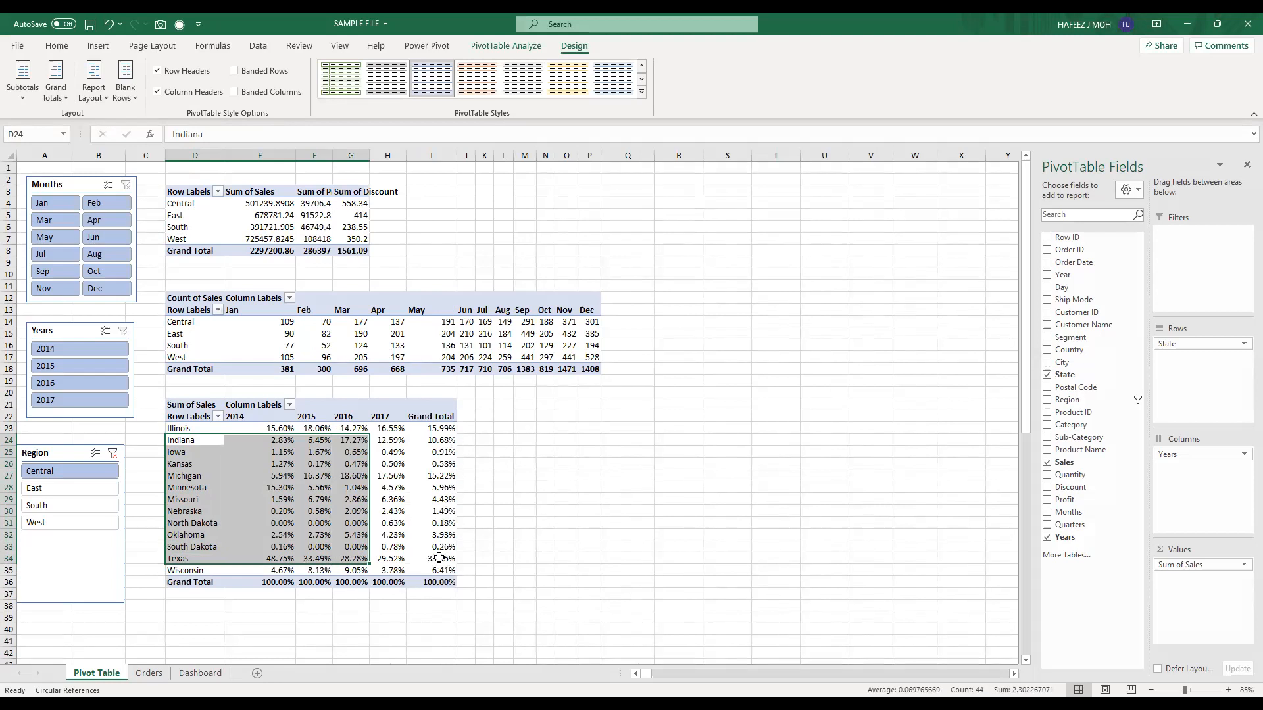
Step: Set the state sales percentage pivot table's report layout to Compact Form and switch it to Outline Form
{"action": "left_click", "coordinate": [439, 558]}
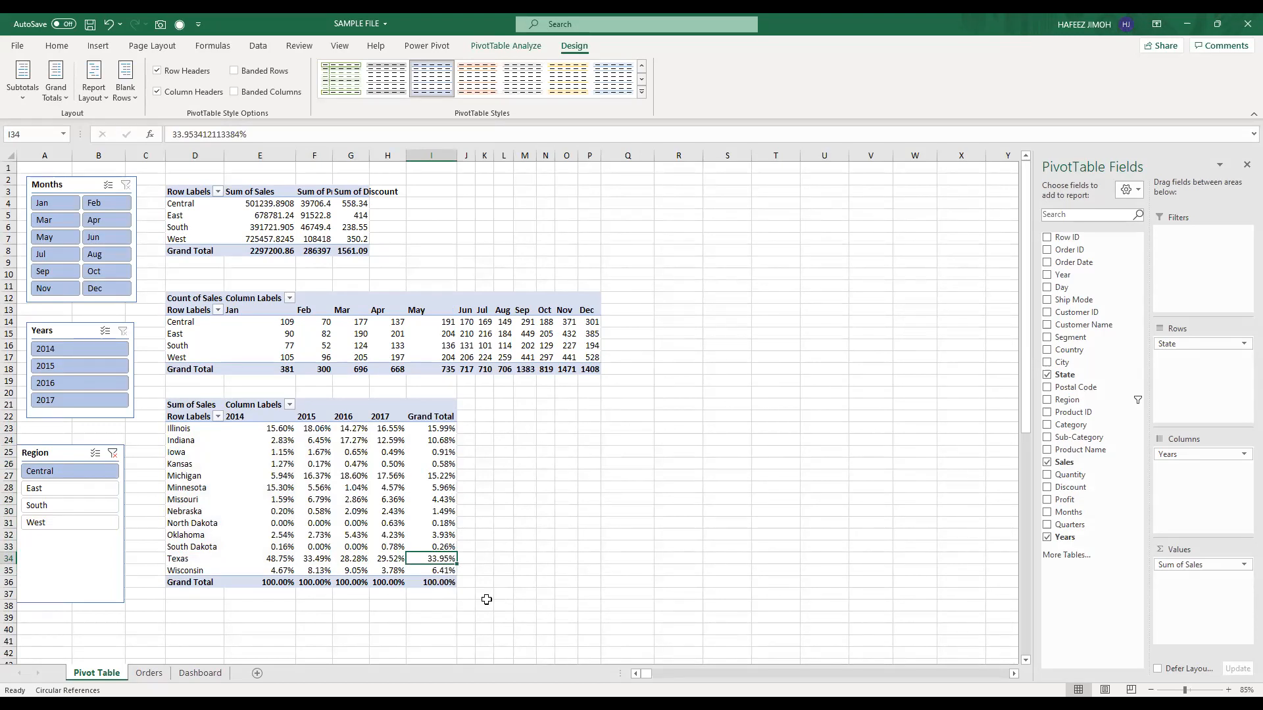
{"action": "key", "text": "alt+Tab"}
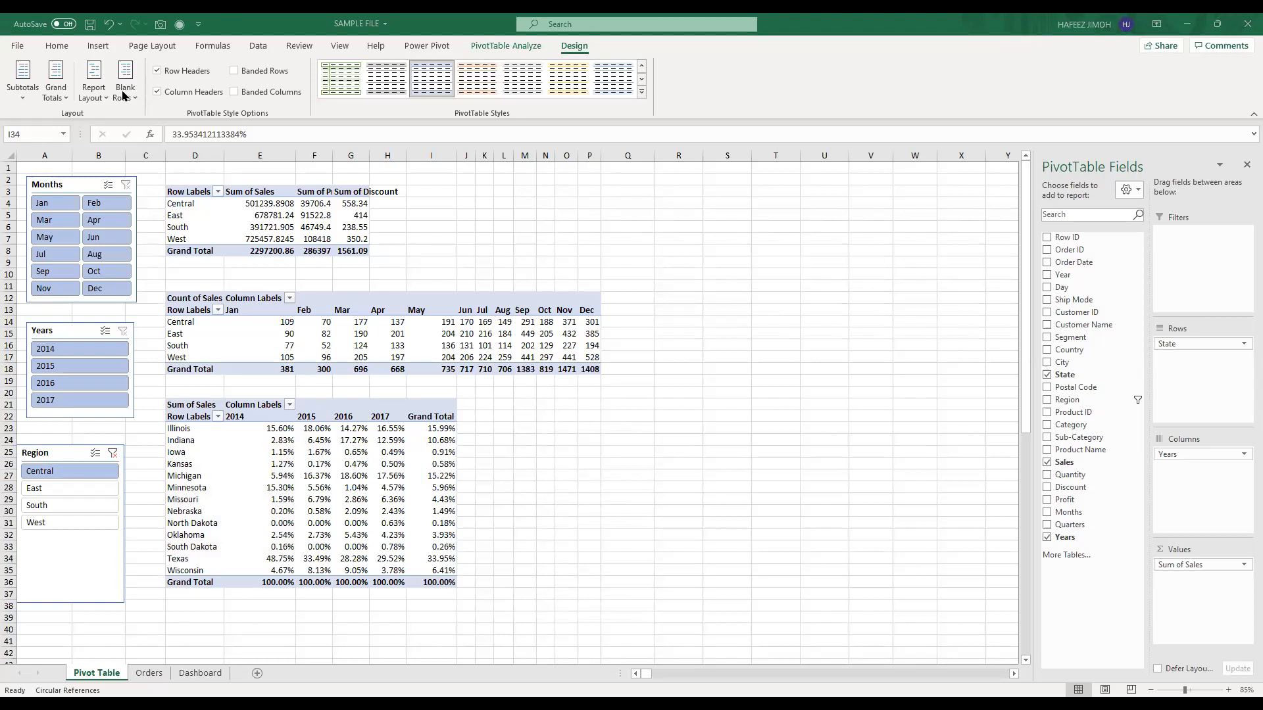
{"action": "left_click", "coordinate": [103, 102]}
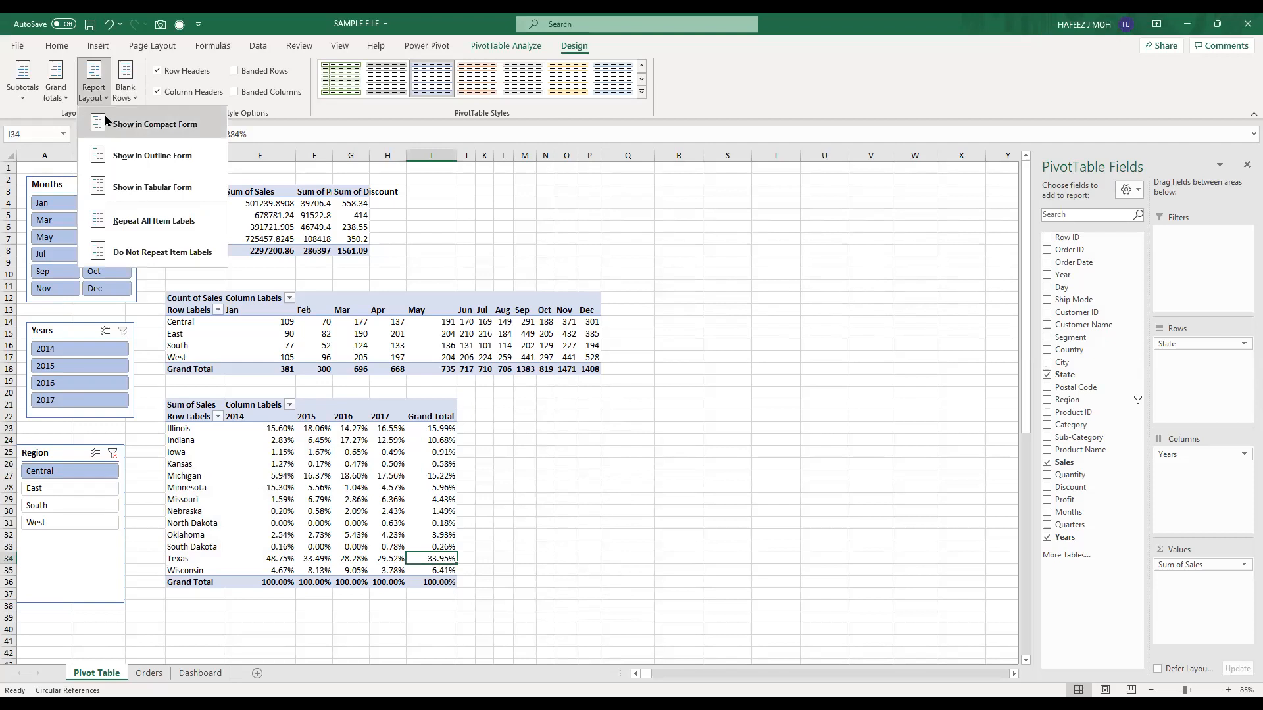
{"action": "left_click", "coordinate": [106, 123]}
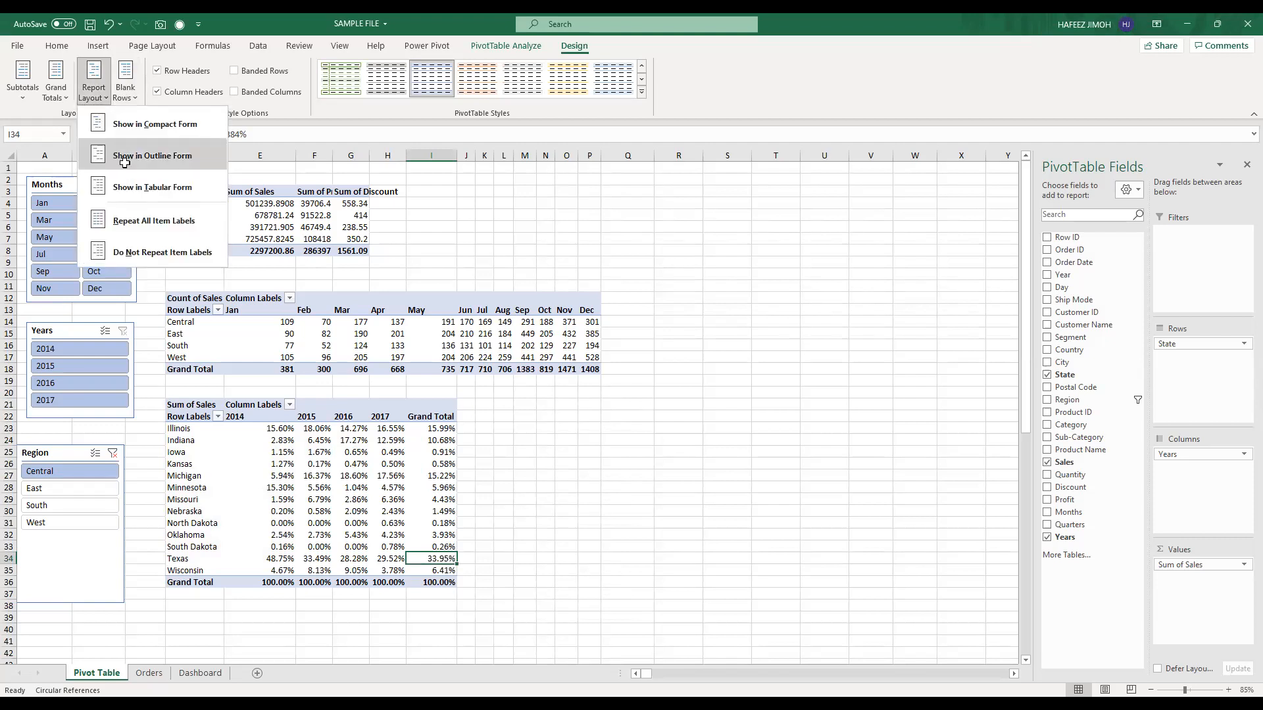
{"action": "left_click", "coordinate": [126, 165]}
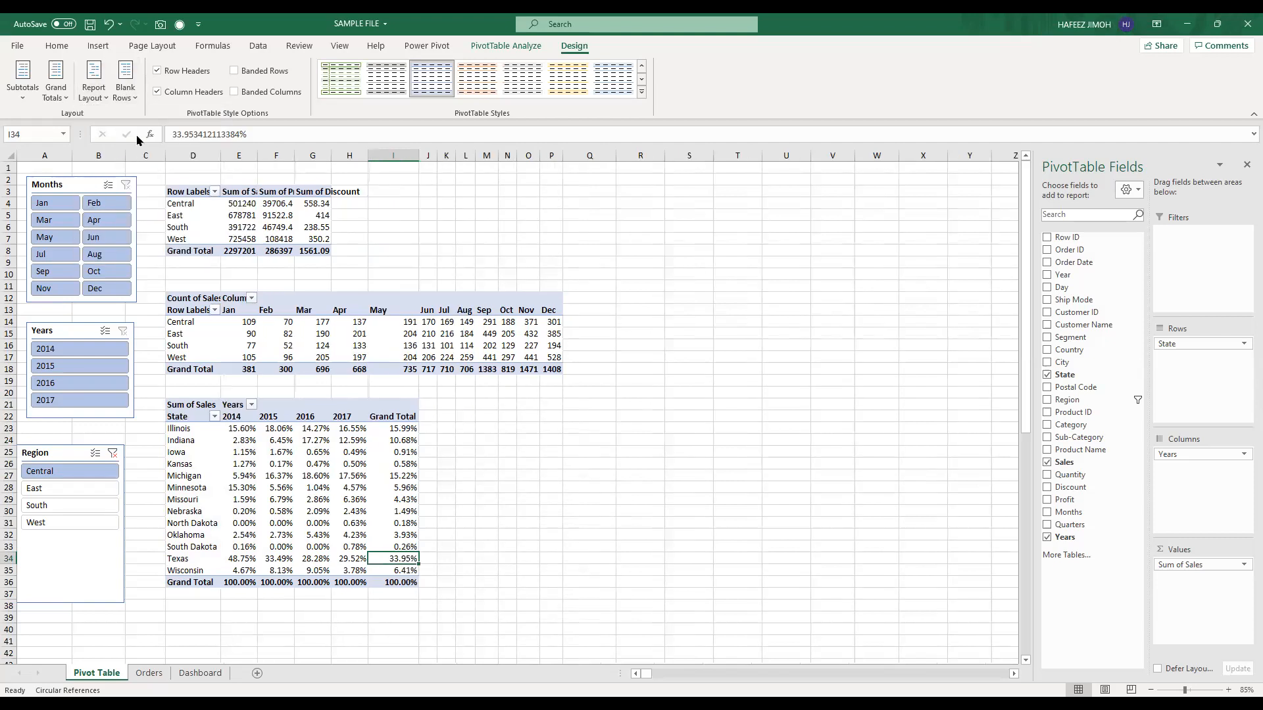
Step: Switch the state sales percentage pivot table's report layout to Tabular Form
{"action": "left_click", "coordinate": [104, 99]}
{"action": "left_click", "coordinate": [128, 189]}
{"action": "left_click", "coordinate": [103, 97]}
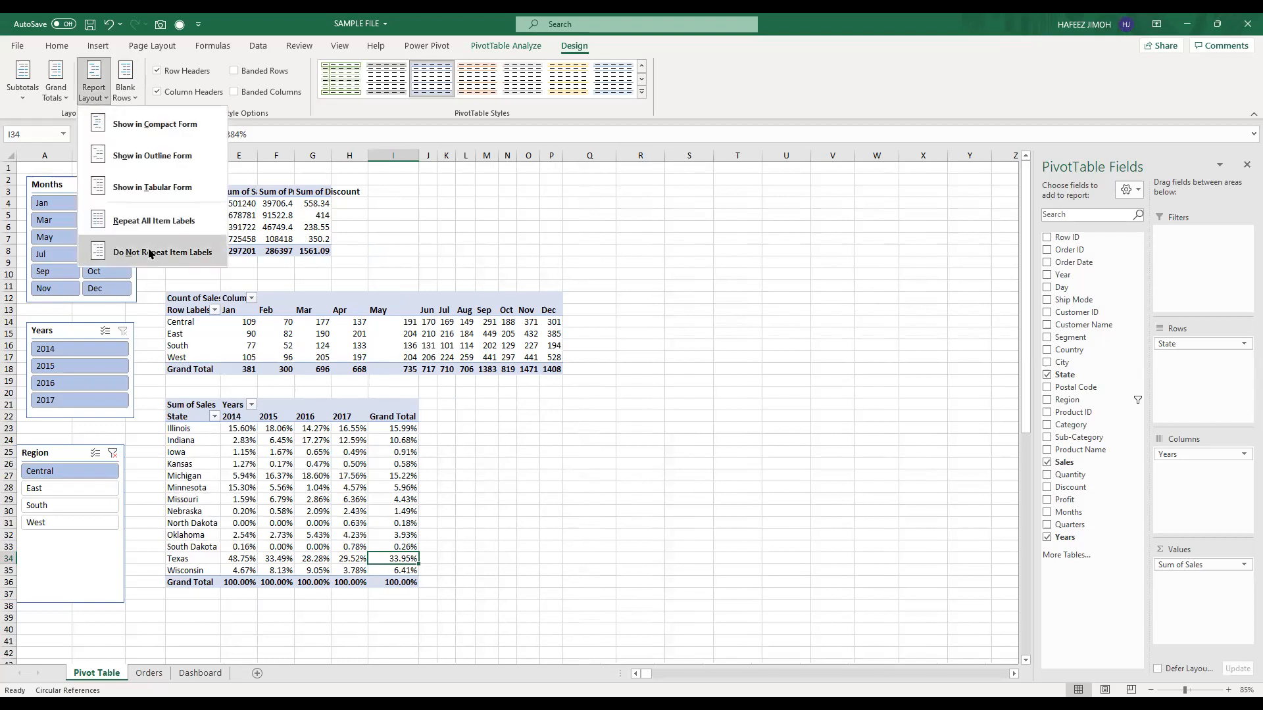
Step: Clear the Sum of Sales label in cell D21 of the state pivot table
{"action": "left_click", "coordinate": [174, 407]}
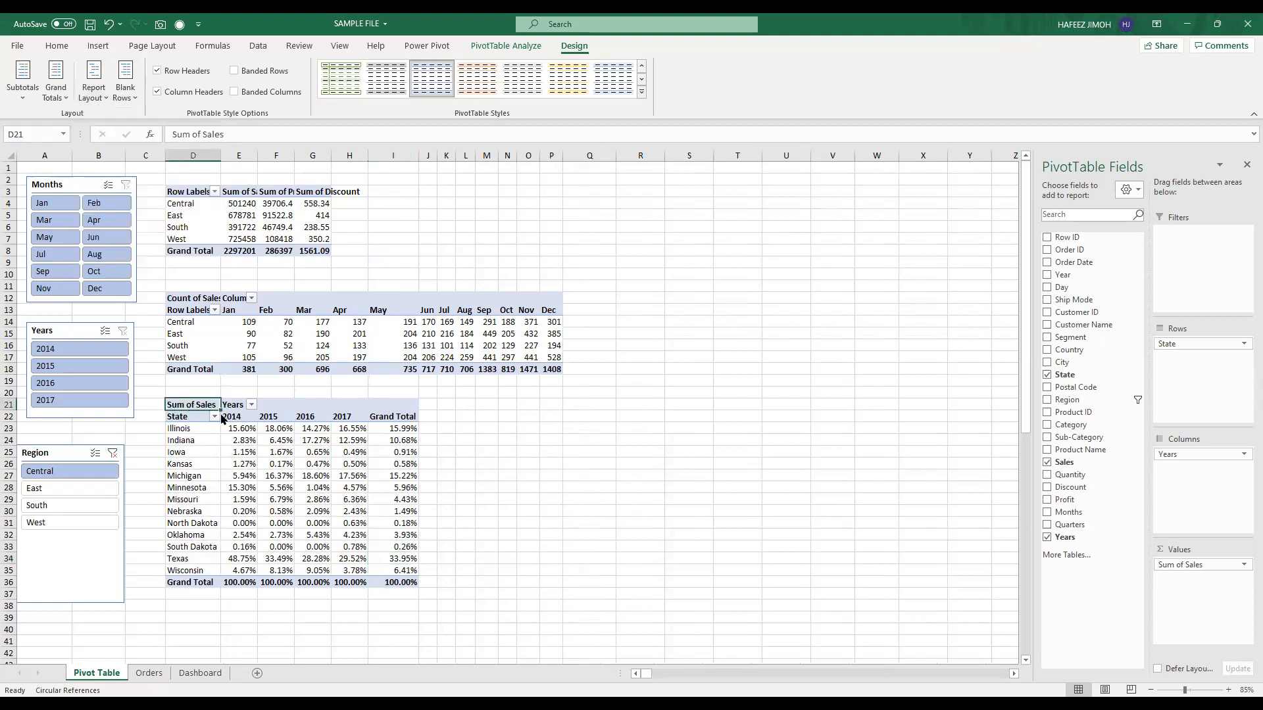
{"action": "key", "text": "BackSpace"}
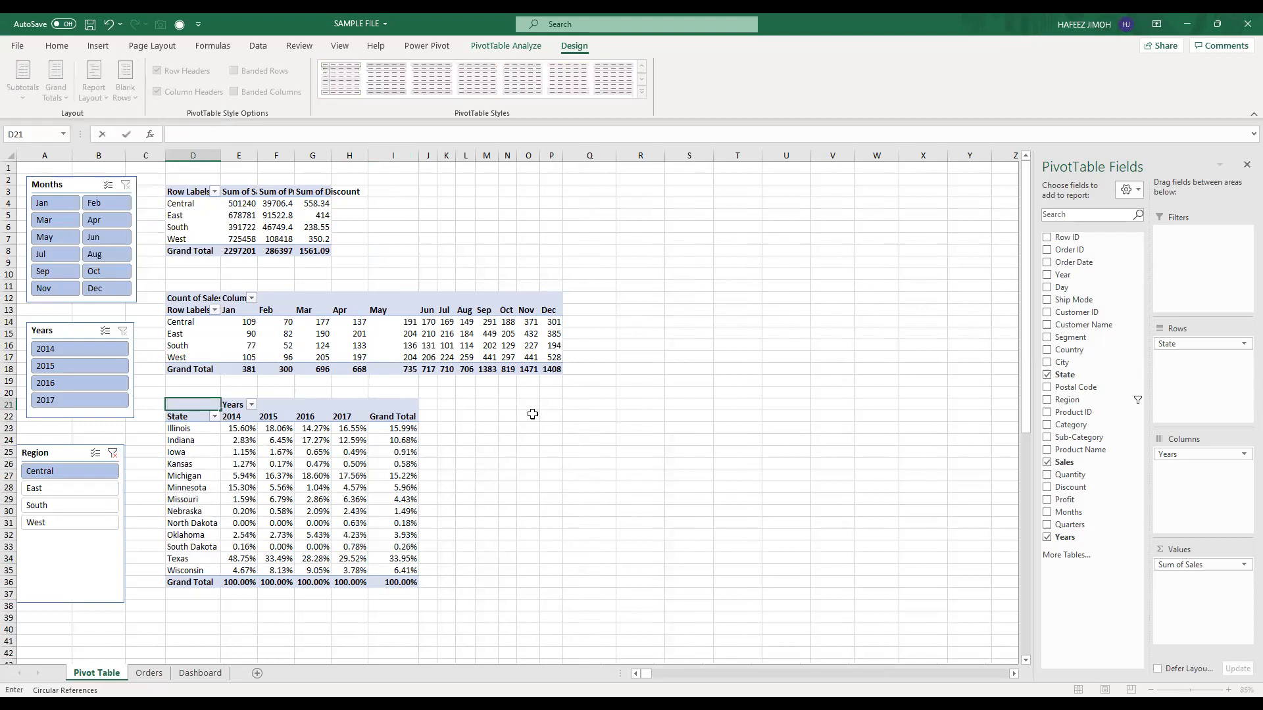
Step: Rename the value field header in D21 of the state-by-year pivot table as "Sales"
{"action": "type", "text": "Sales"}
{"action": "key", "text": "Return"}
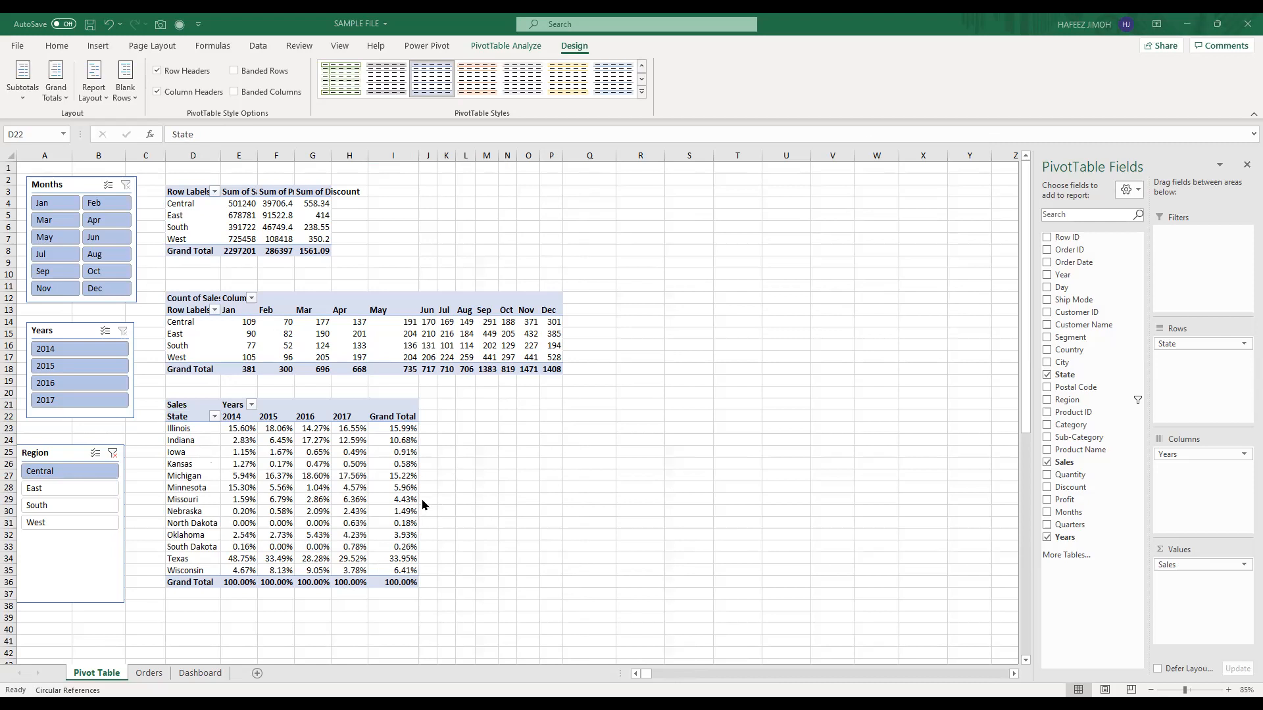
{"action": "left_click", "coordinate": [385, 465]}
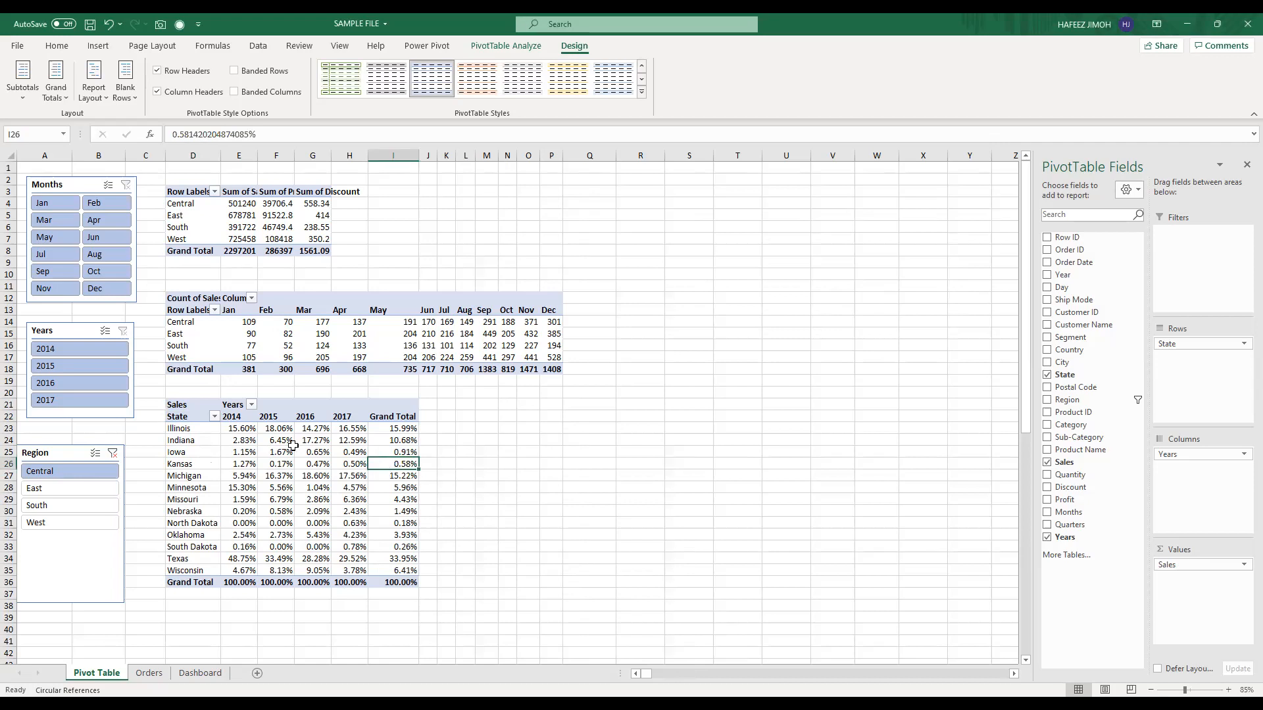
{"action": "mouse_move", "coordinate": [293, 446]}
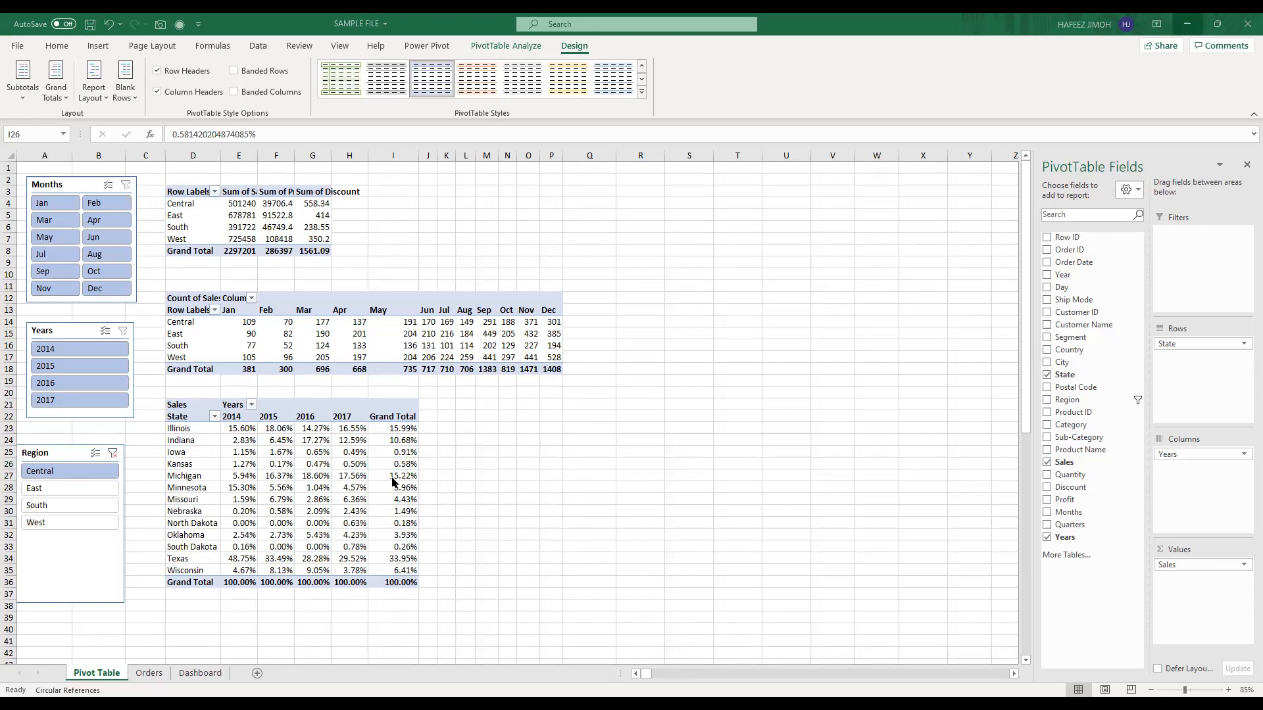
{"action": "left_click", "coordinate": [393, 512]}
Step: Copy the whole state-by-year pivot table, headers and grand totals included, and paste it at cell N21
{"action": "left_click_drag", "start_coordinate": [187, 404], "coordinate": [399, 583]}
{"action": "key", "text": "ctrl+c"}
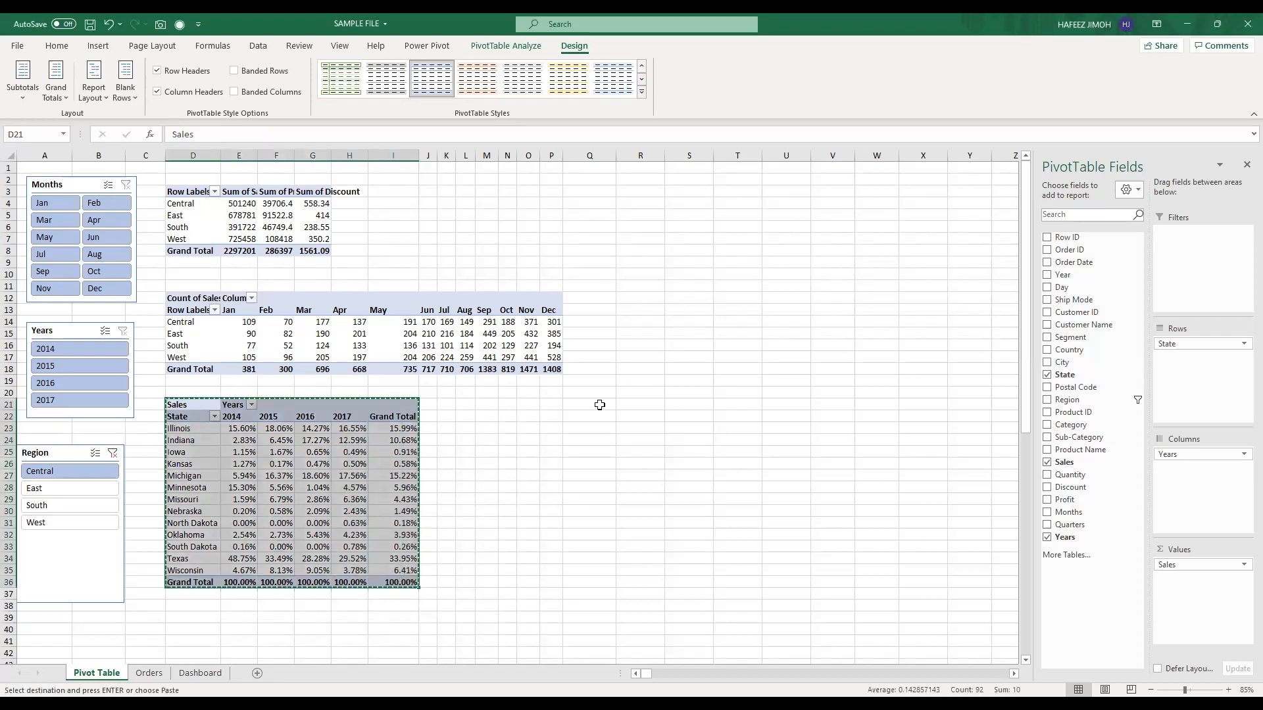
{"action": "left_click", "coordinate": [504, 408]}
{"action": "key", "text": "ctrl+v"}
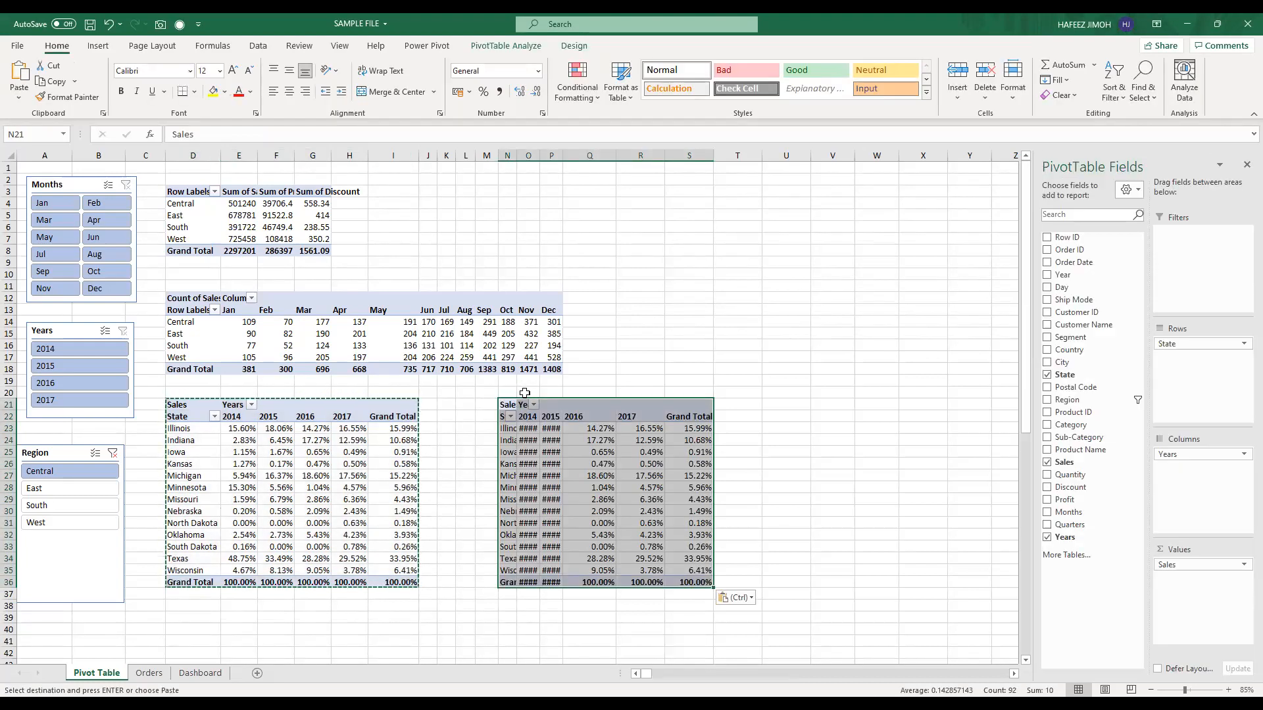
Step: Autofit the narrow columns N, O and P so the pasted pivot table's contents fit
{"action": "double_click", "coordinate": [512, 157]}
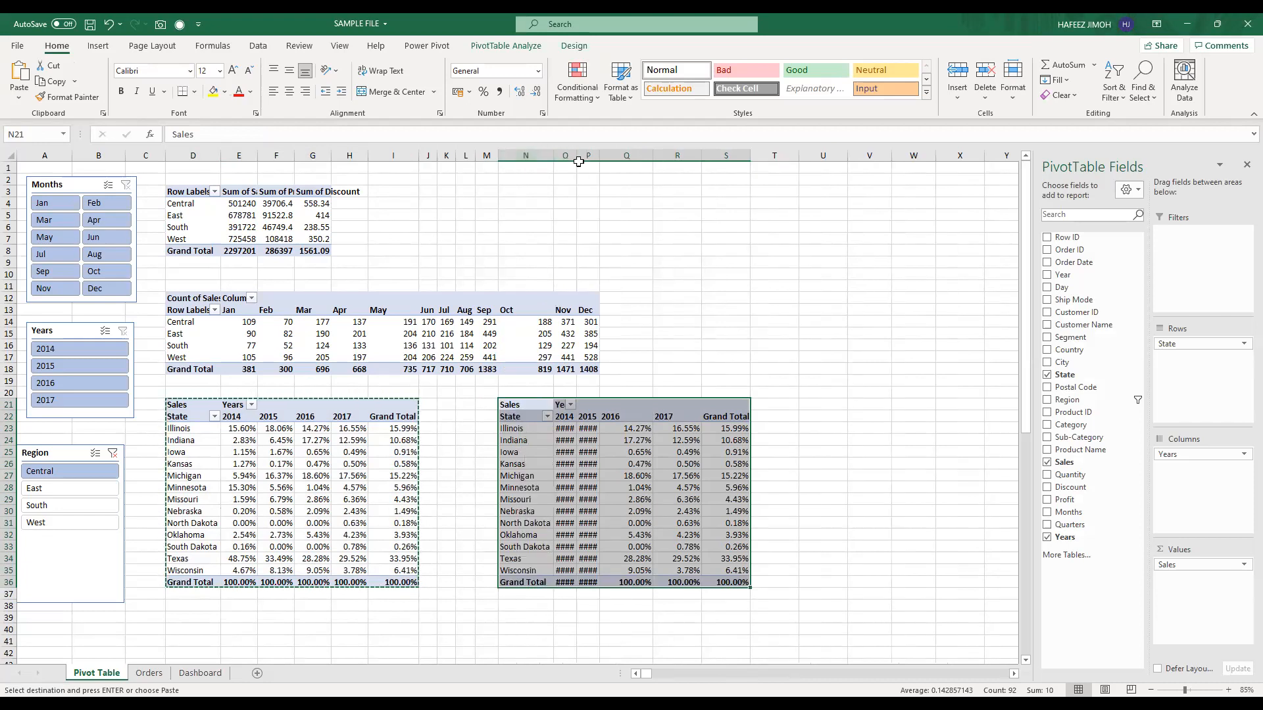
{"action": "left_click", "coordinate": [570, 167]}
{"action": "double_click", "coordinate": [578, 155]}
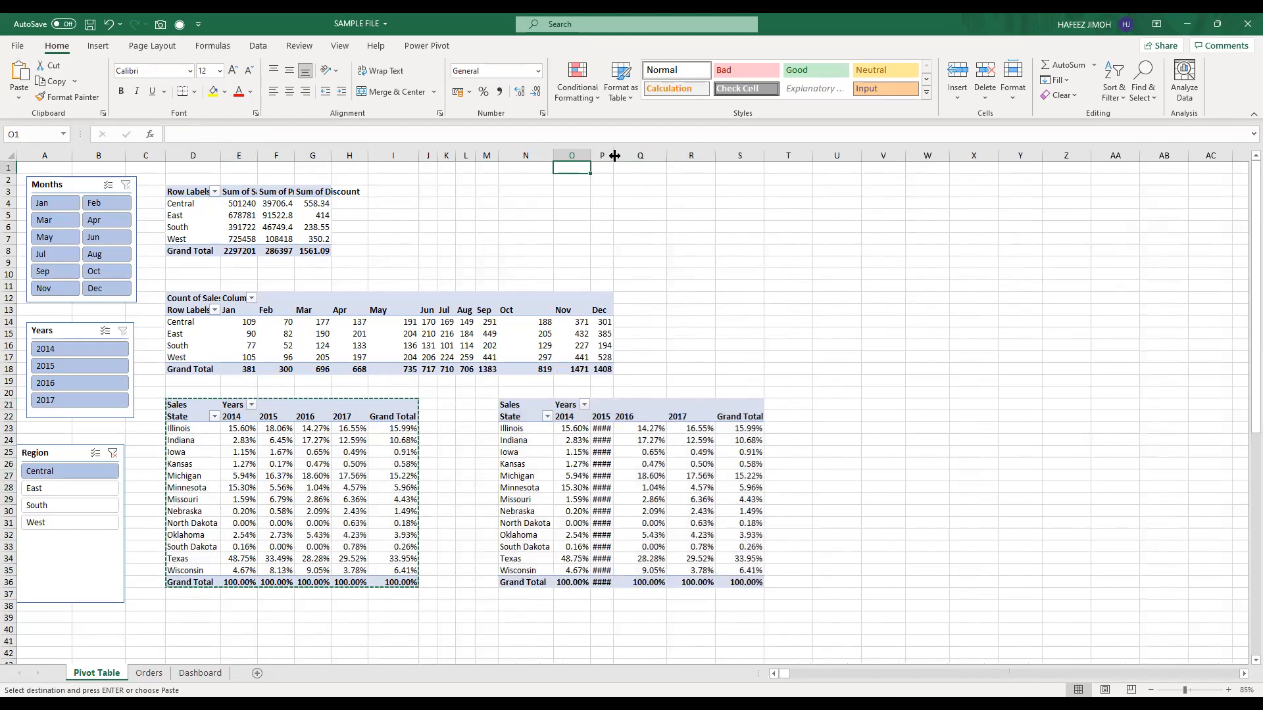
Step: Show the Sales values of the pivot table at N21 with No Calculation instead of as column percentages
{"action": "left_click", "coordinate": [712, 476]}
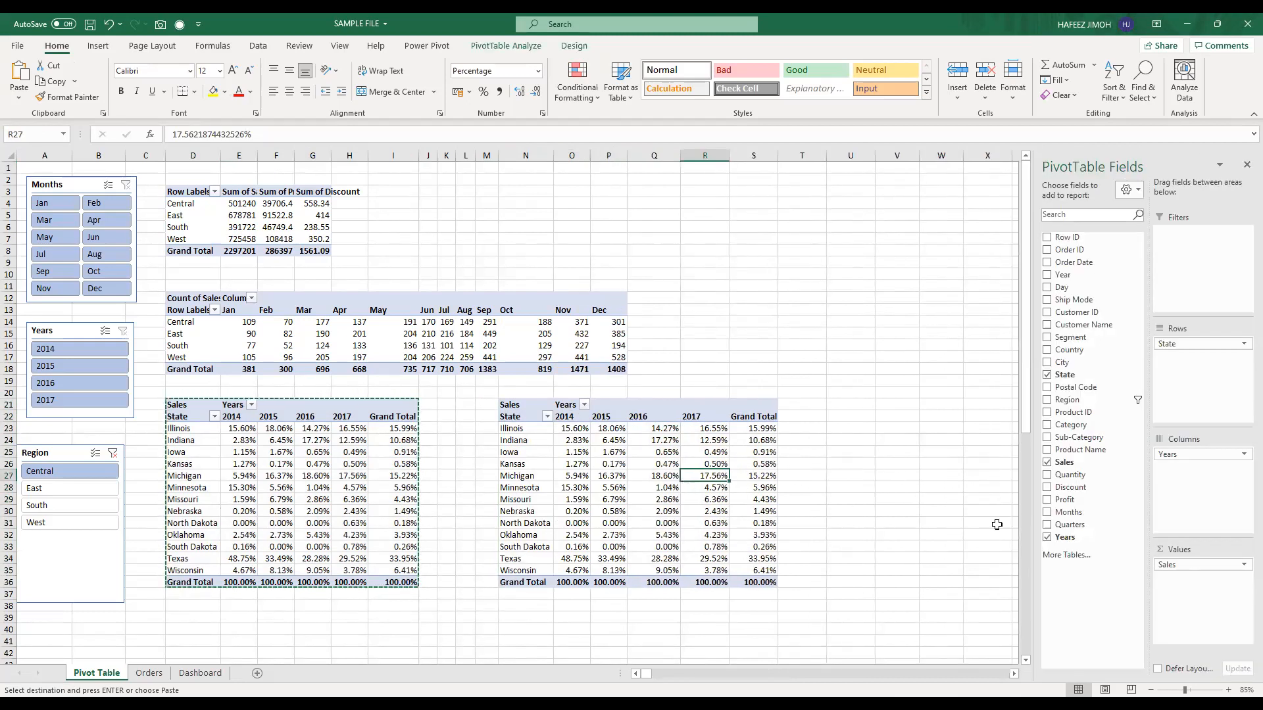
{"action": "left_click", "coordinate": [659, 472]}
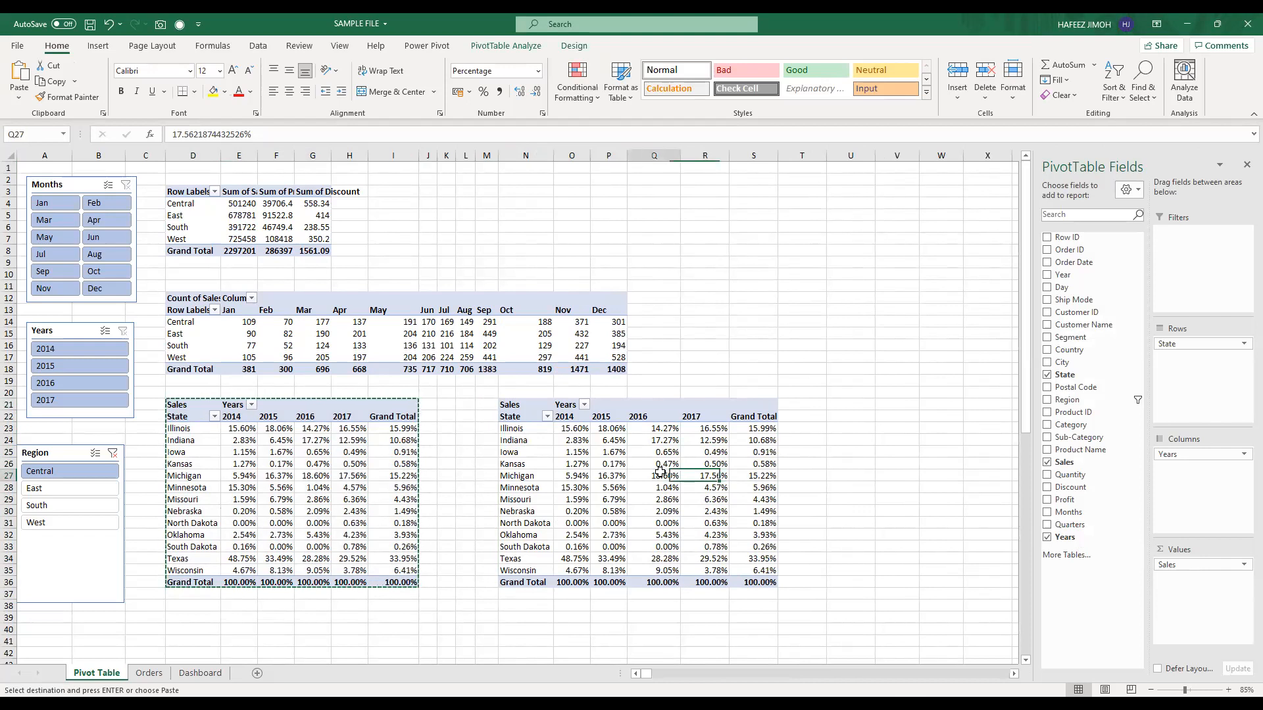
{"action": "right_click", "coordinate": [661, 472]}
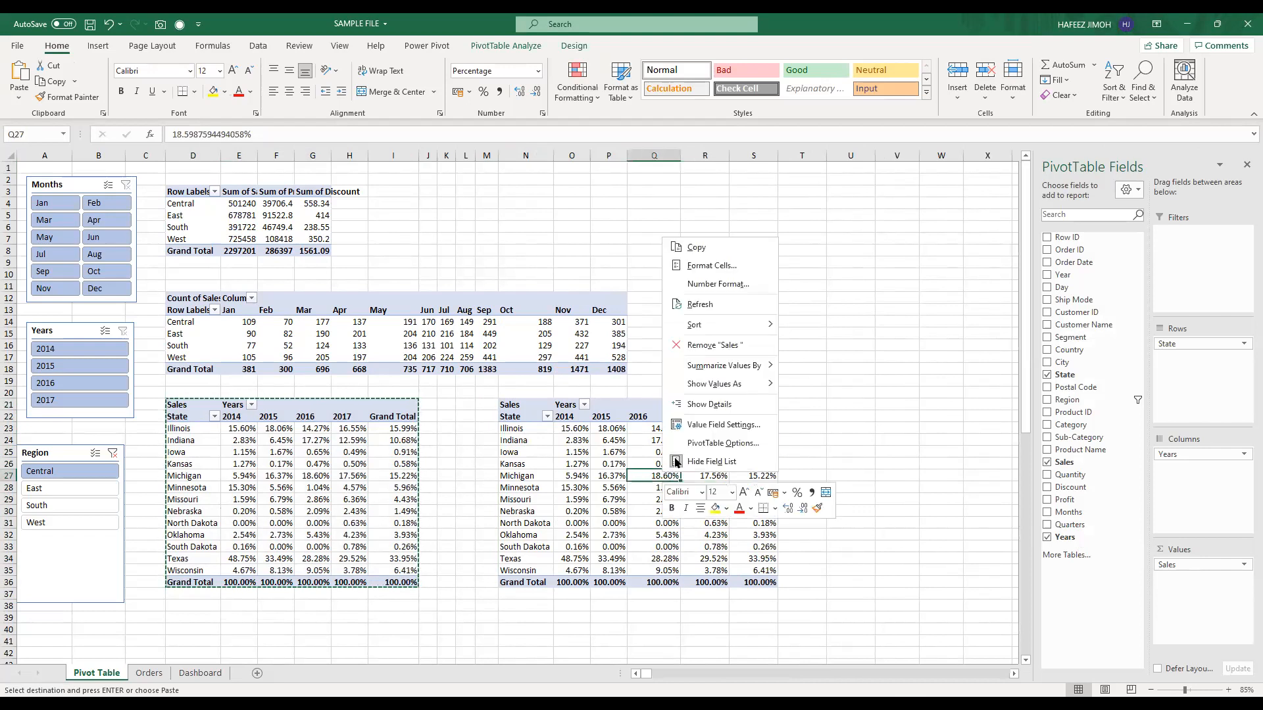
{"action": "left_click", "coordinate": [729, 384]}
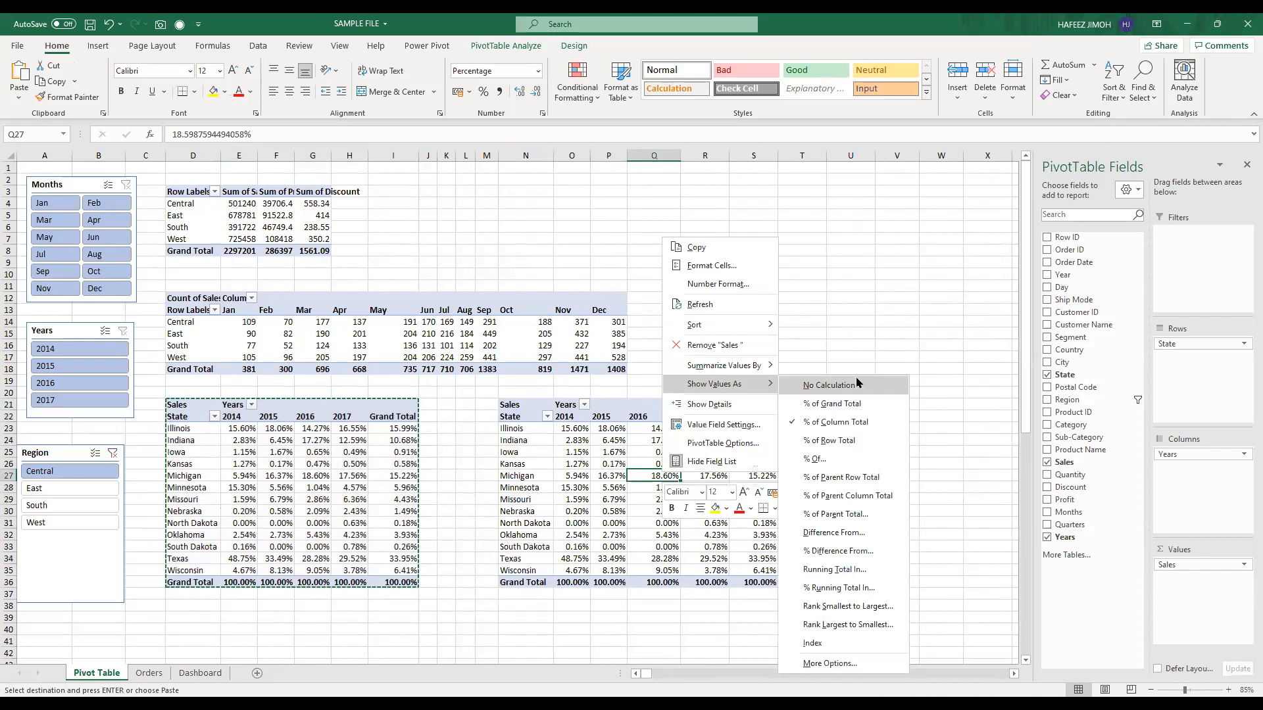
{"action": "left_click", "coordinate": [828, 385]}
{"action": "left_click_drag", "start_coordinate": [529, 405], "coordinate": [783, 580]}
{"action": "left_click", "coordinate": [749, 498]}
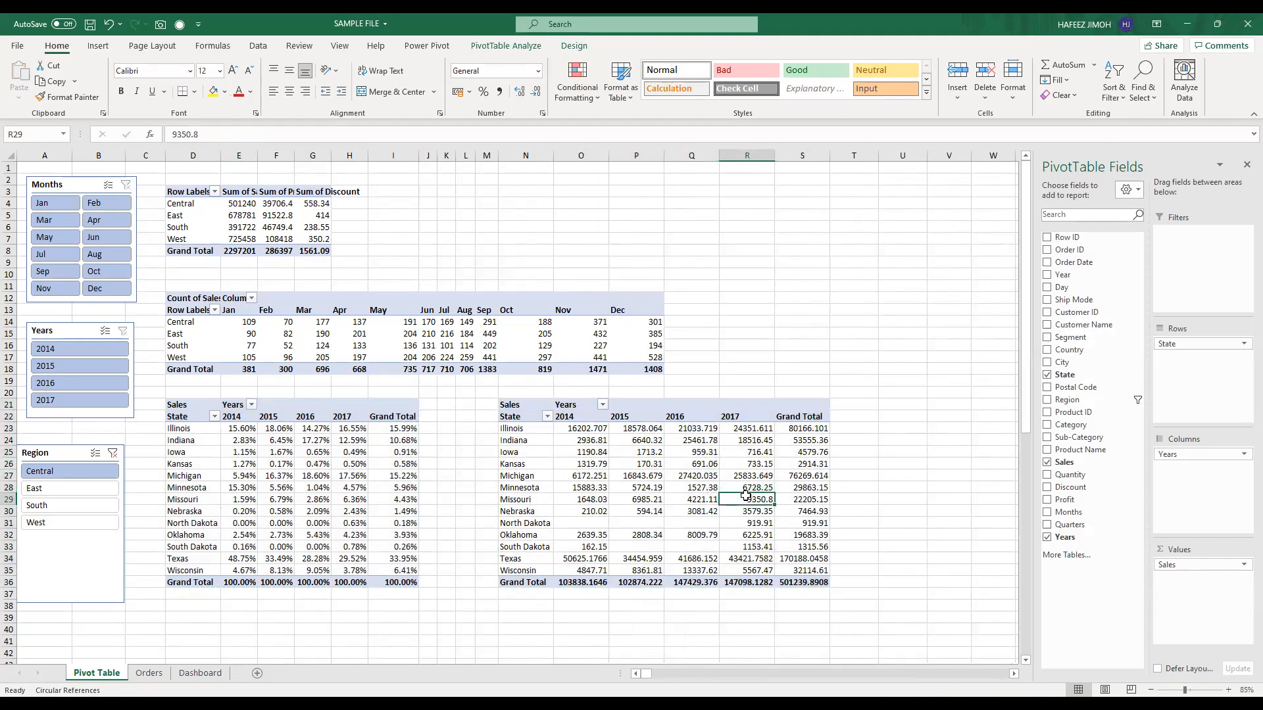
Step: Examine the yearly sales figures and 2014 to 2017 headers in the N21 pivot table, along with its Show Values As options
{"action": "left_click_drag", "start_coordinate": [595, 431], "coordinate": [807, 582]}
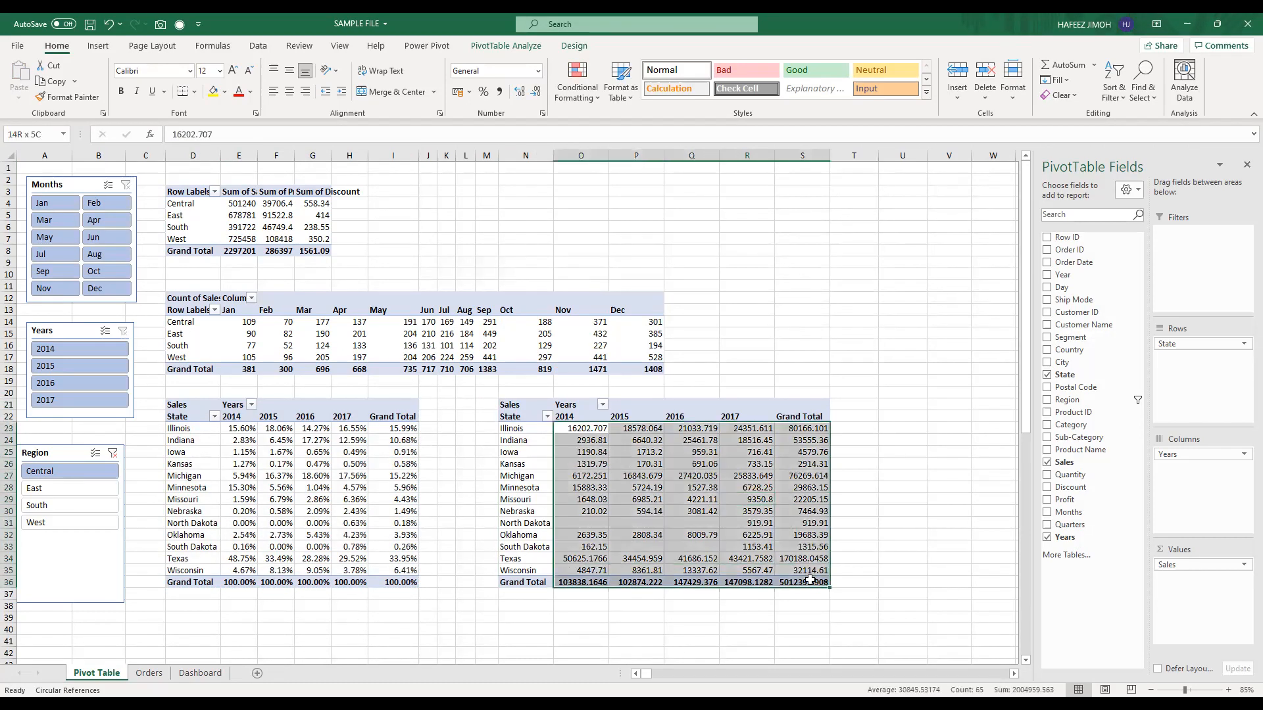
{"action": "right_click", "coordinate": [808, 535]}
{"action": "mouse_move", "coordinate": [891, 449]}
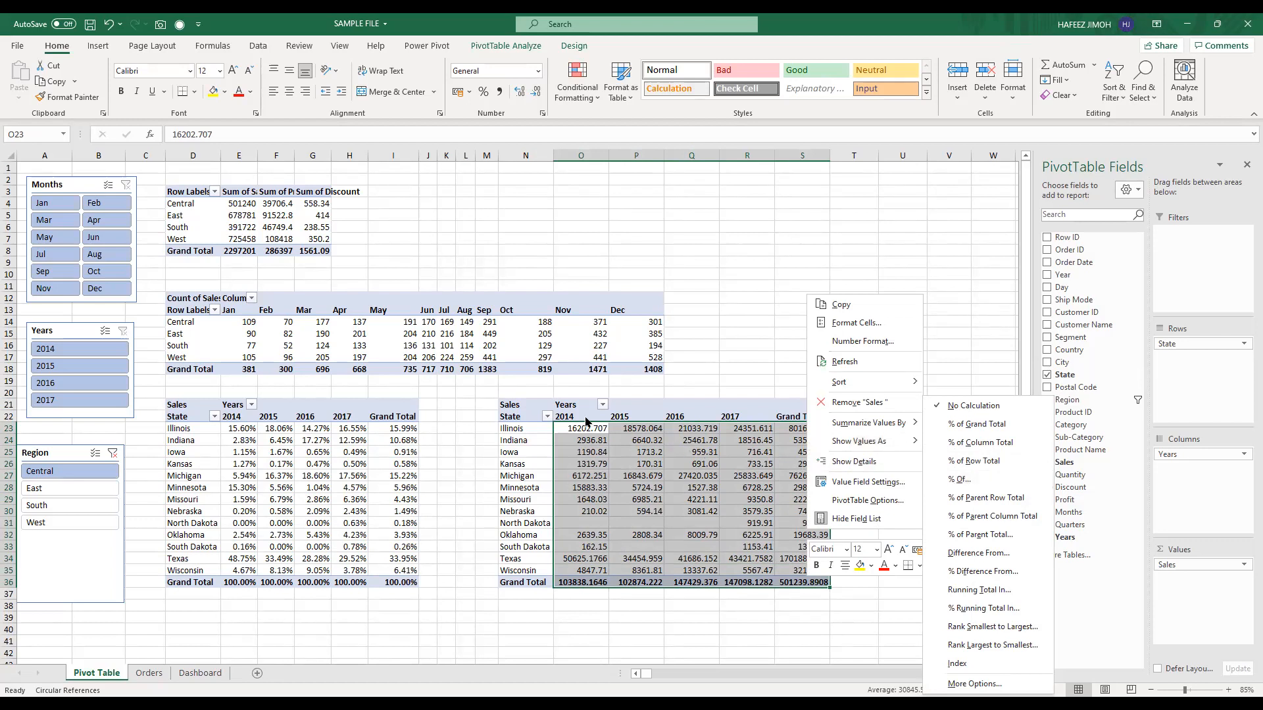
{"action": "left_click", "coordinate": [644, 423]}
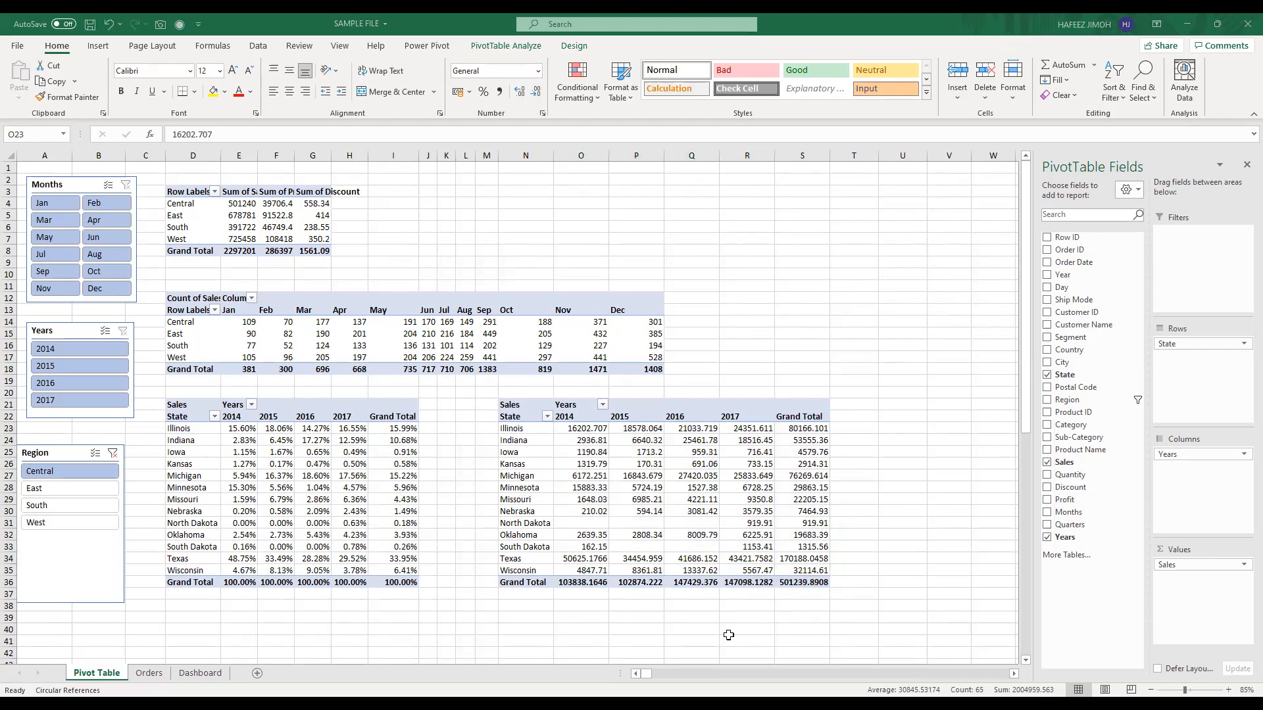
{"action": "left_click", "coordinate": [723, 479]}
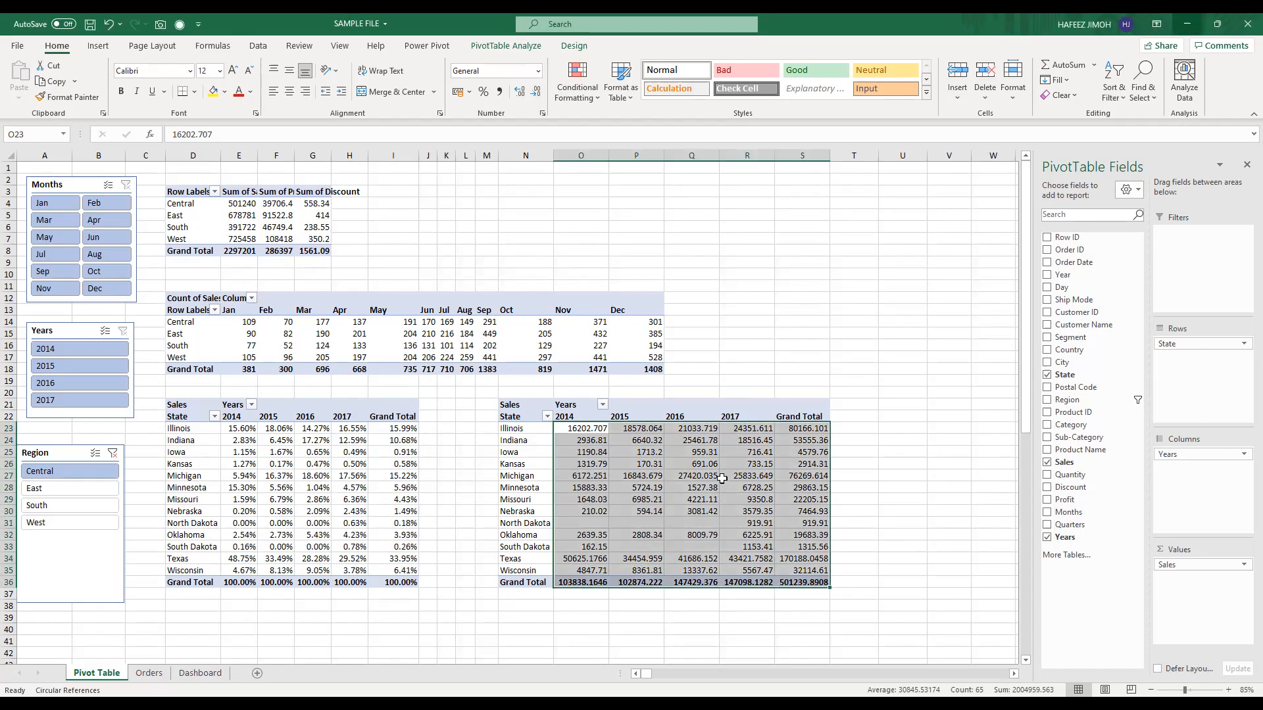
{"action": "mouse_move", "coordinate": [723, 479]}
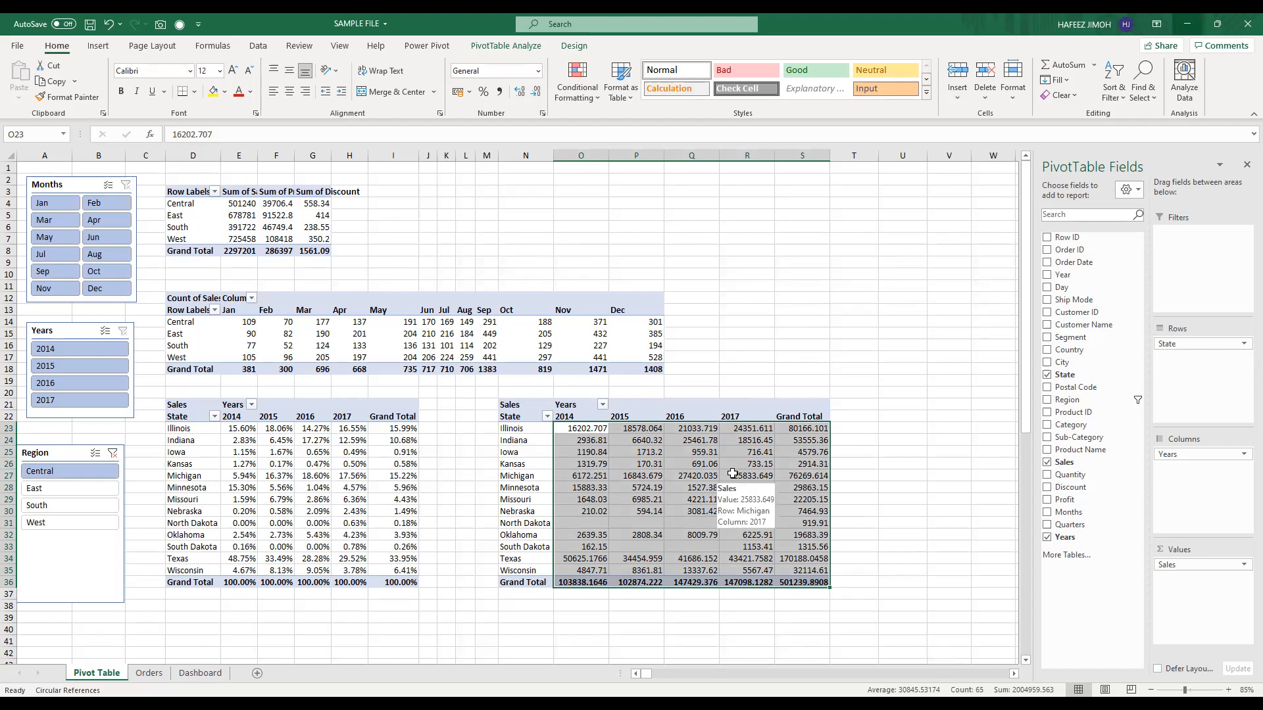
{"action": "mouse_move", "coordinate": [745, 453]}
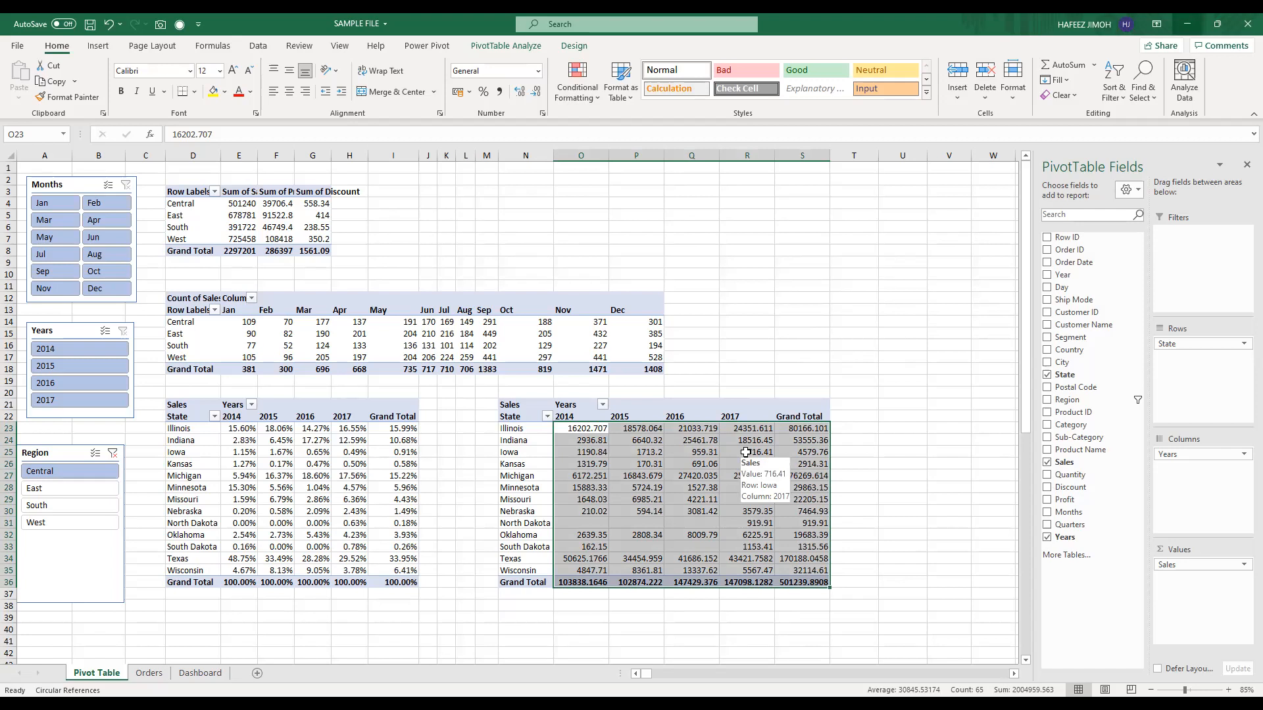
{"action": "left_click", "coordinate": [602, 420]}
{"action": "left_click", "coordinate": [677, 418]}
{"action": "left_click", "coordinate": [727, 420]}
{"action": "left_click_drag", "start_coordinate": [572, 418], "coordinate": [731, 421]}
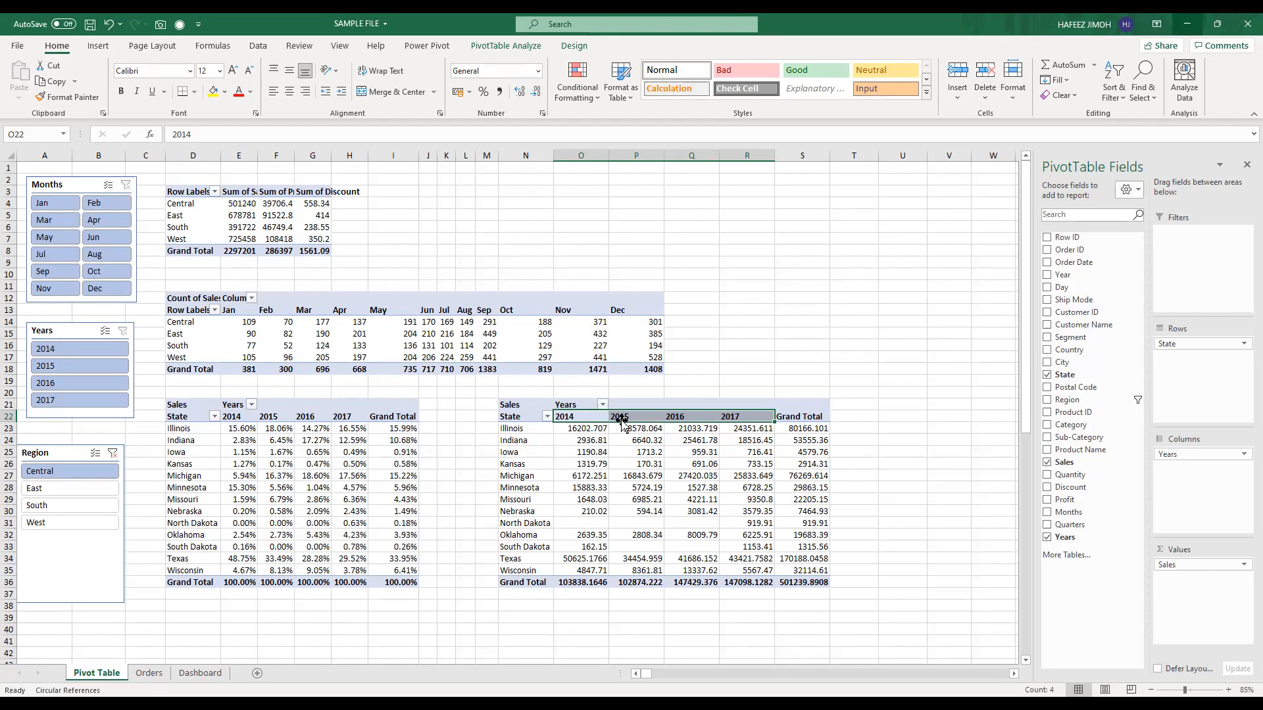
{"action": "left_click", "coordinate": [574, 431]}
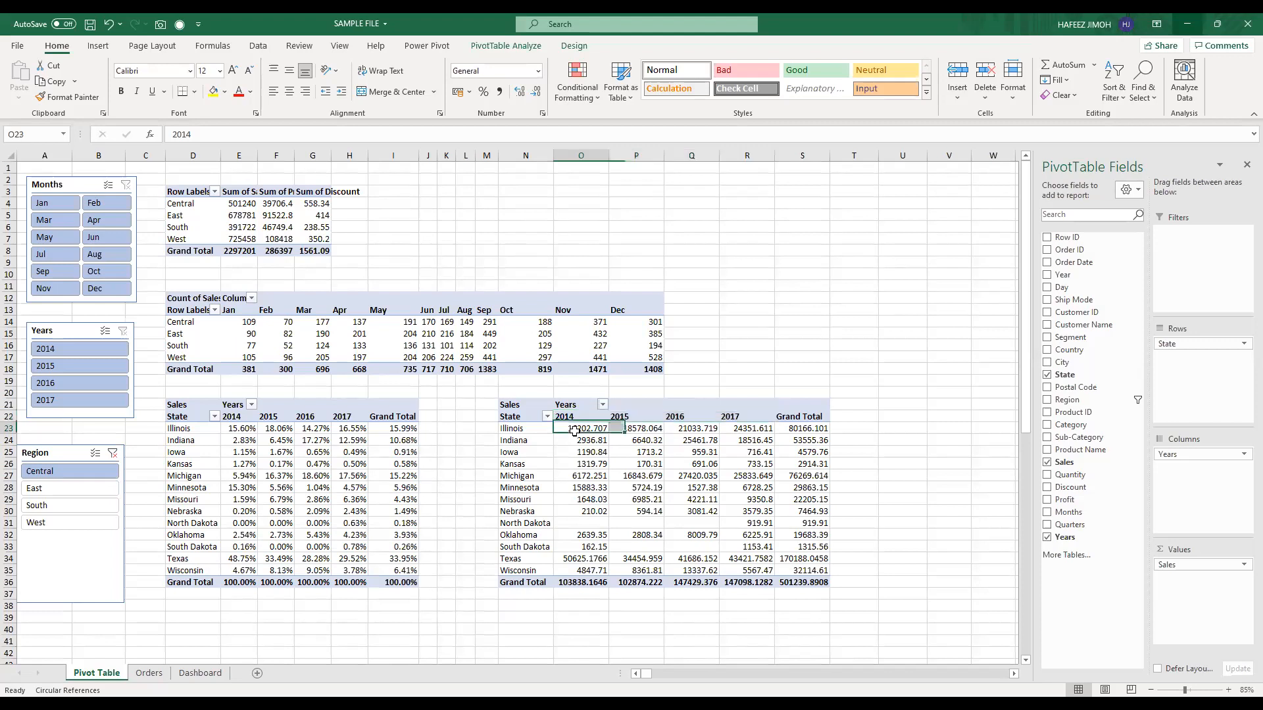
{"action": "right_click", "coordinate": [577, 435]}
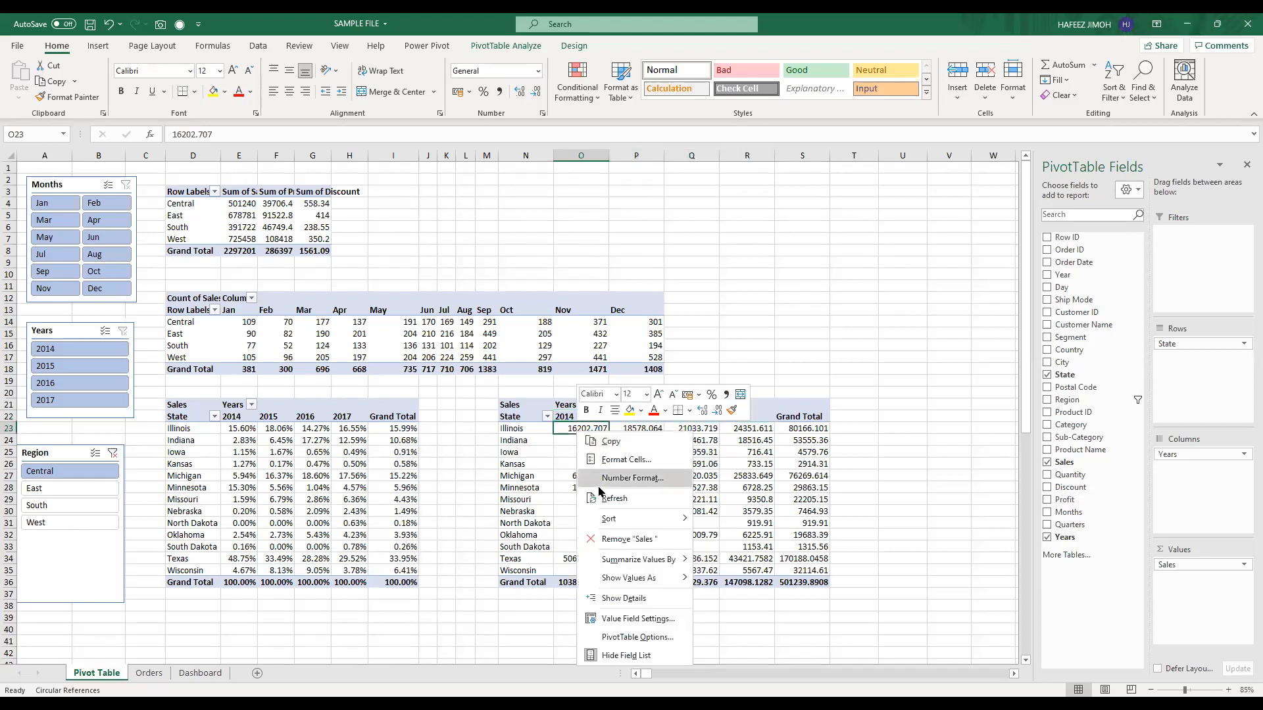
{"action": "mouse_move", "coordinate": [648, 582]}
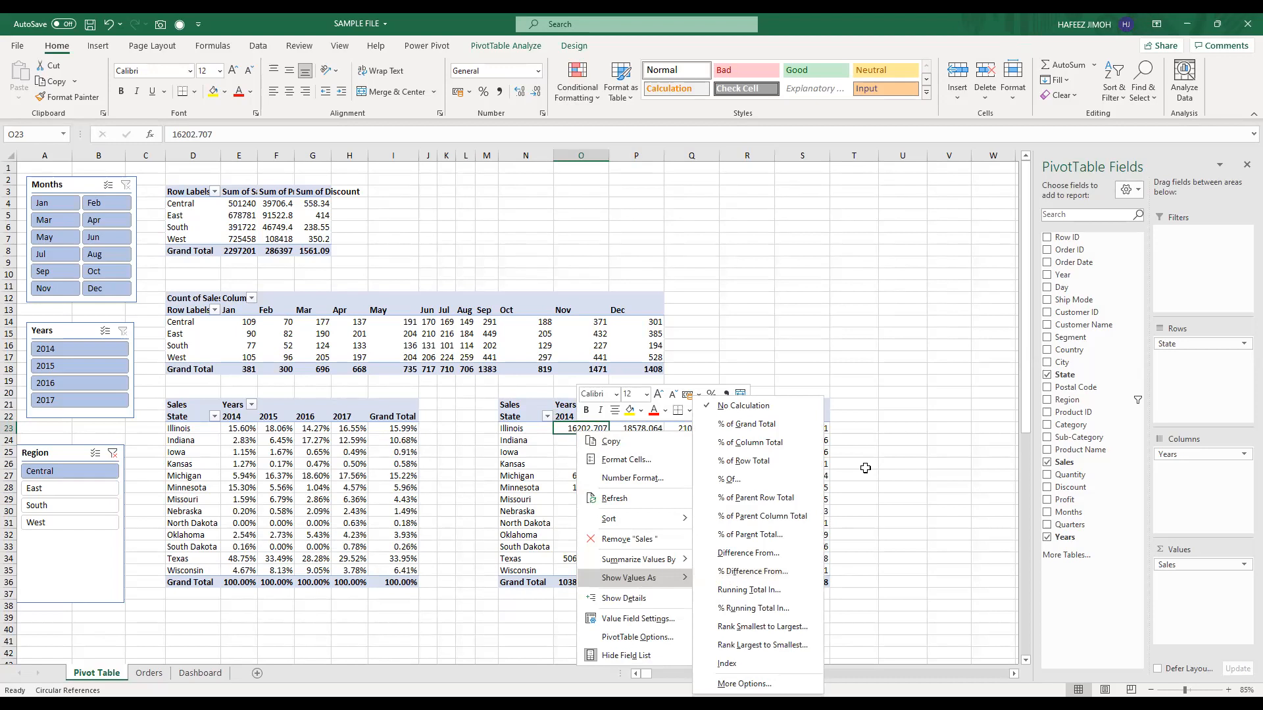
{"action": "left_click", "coordinate": [863, 469]}
Step: Copy the whole pivot table at N21 and paste it below at cell N40
{"action": "scroll", "coordinate": [813, 419], "scroll_direction": "down", "scroll_amount": 4}
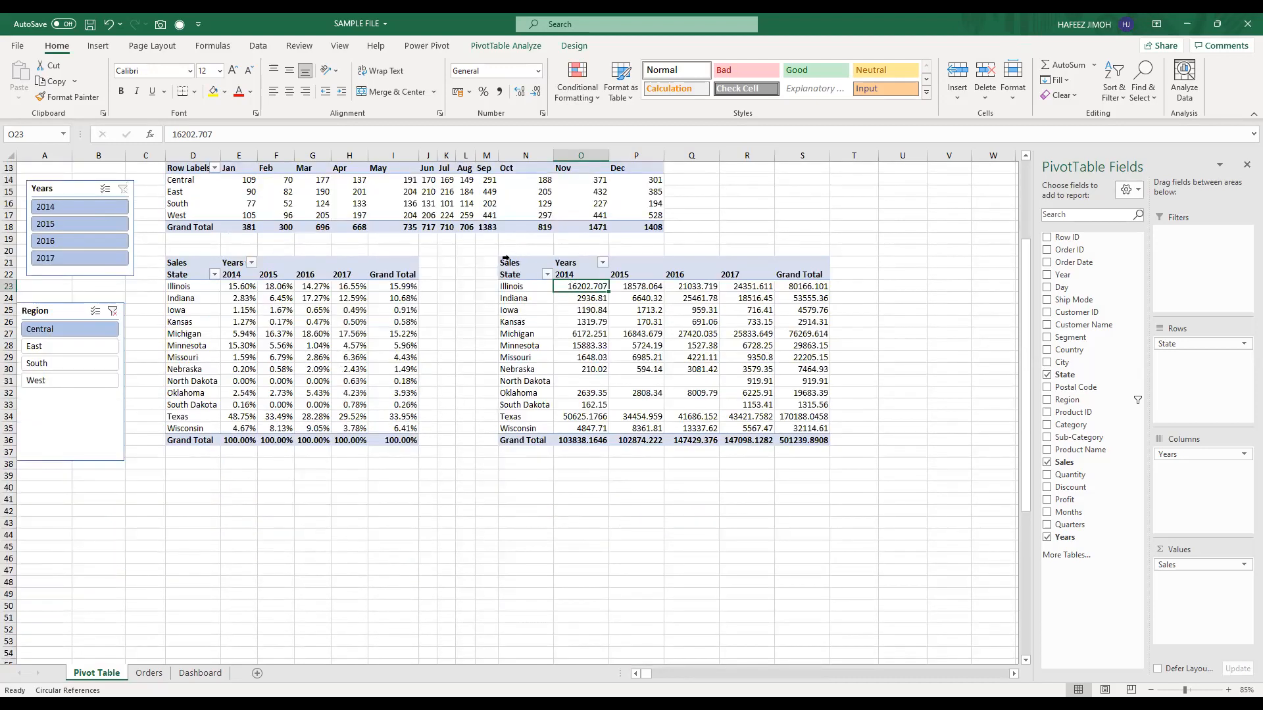
{"action": "left_click", "coordinate": [505, 259]}
{"action": "key", "text": "ctrl+c"}
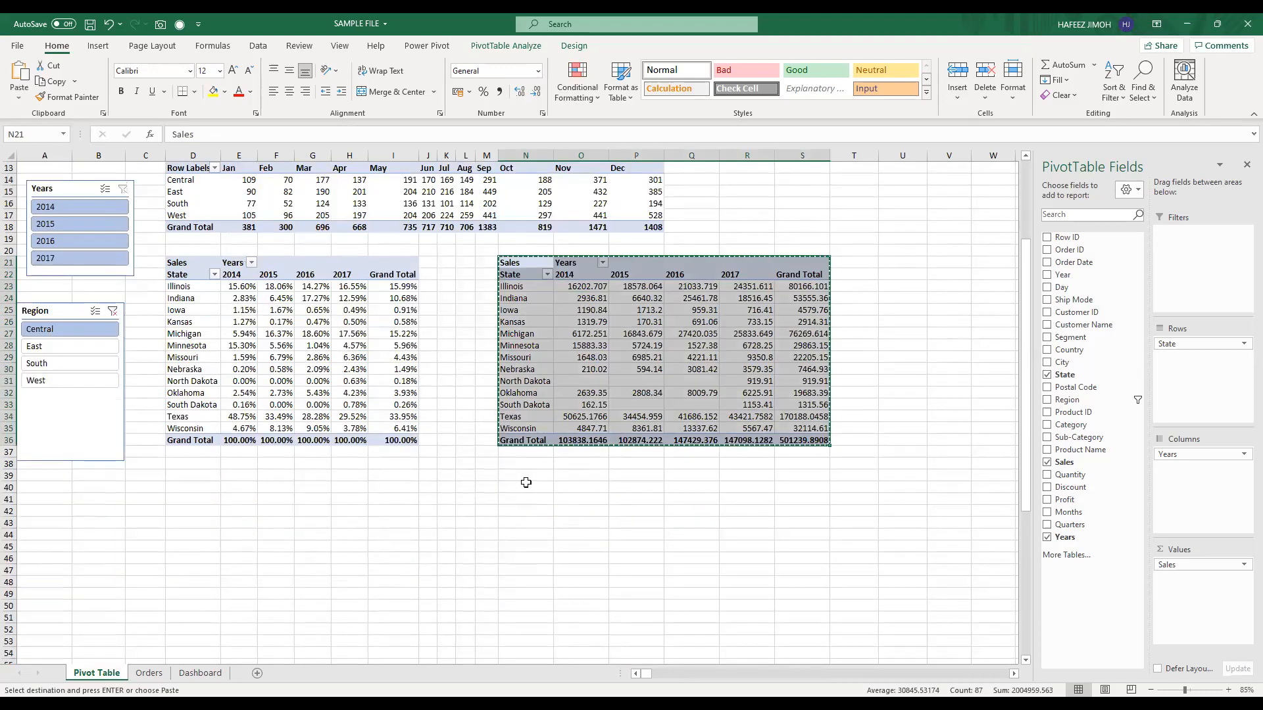
{"action": "left_click", "coordinate": [530, 488]}
{"action": "key", "text": "ctrl+v"}
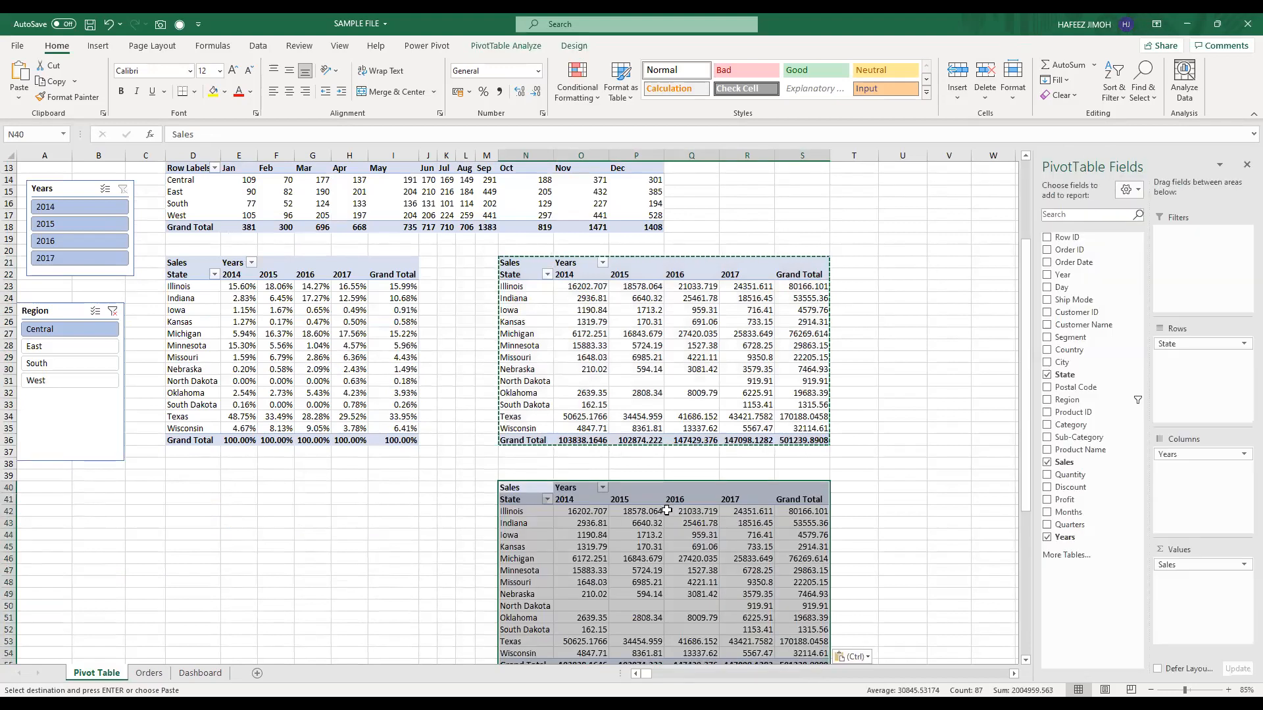
Step: Show the Sales values of the N40 pivot table as Difference From, with base field Years and base item (previous)
{"action": "scroll", "coordinate": [601, 301], "scroll_direction": "down", "scroll_amount": 1}
{"action": "left_click", "coordinate": [594, 288]}
{"action": "left_click", "coordinate": [579, 485]}
{"action": "left_click", "coordinate": [578, 476]}
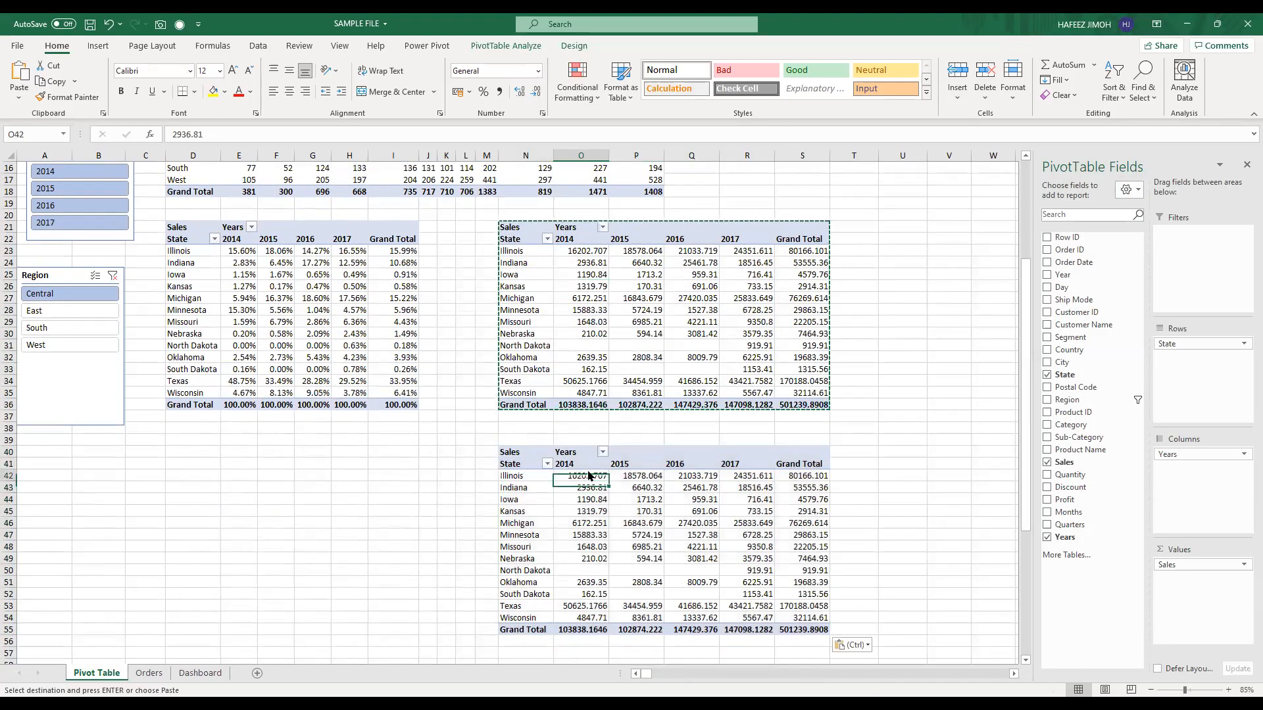
{"action": "right_click", "coordinate": [579, 476]}
{"action": "mouse_move", "coordinate": [651, 391]}
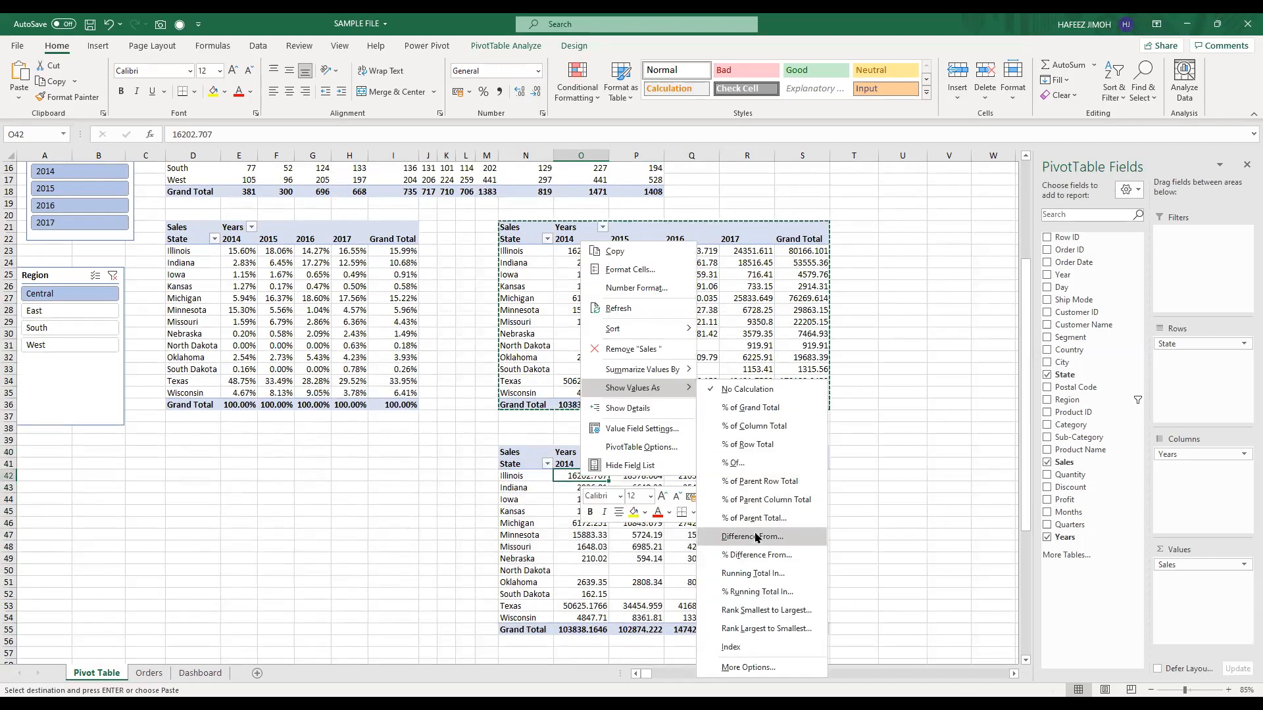
{"action": "left_click", "coordinate": [756, 538]}
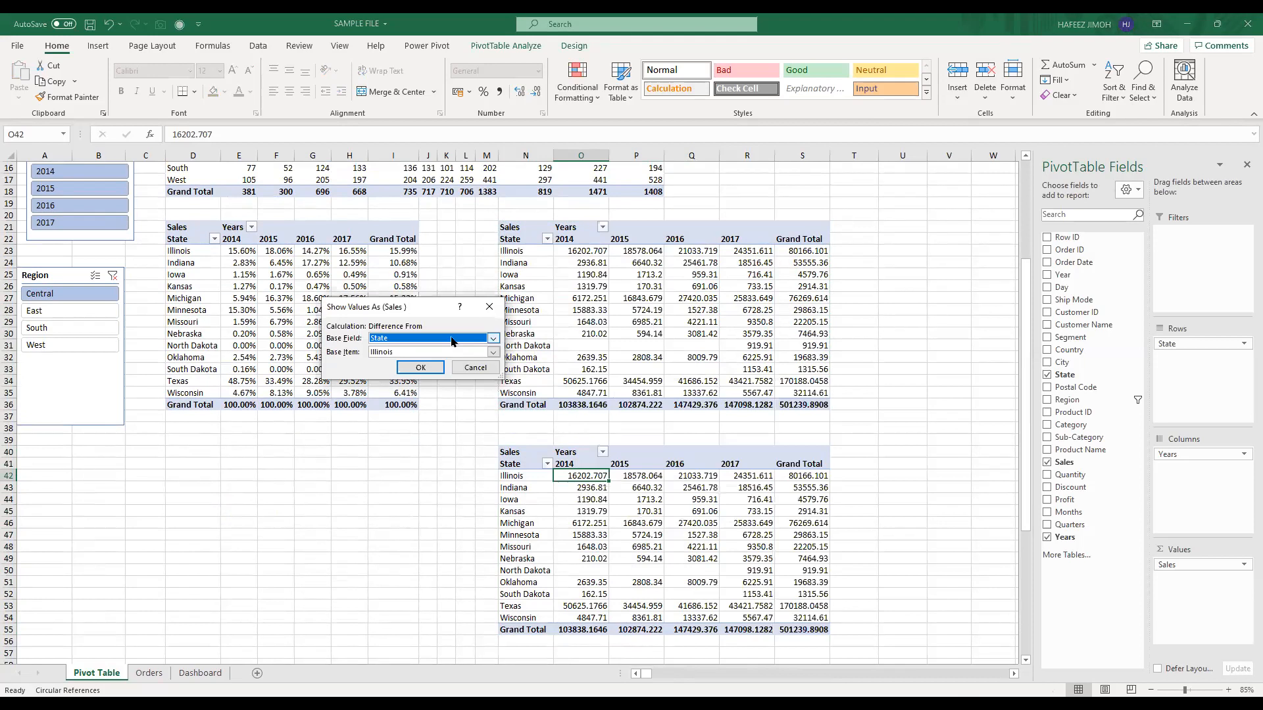
{"action": "left_click", "coordinate": [452, 339]}
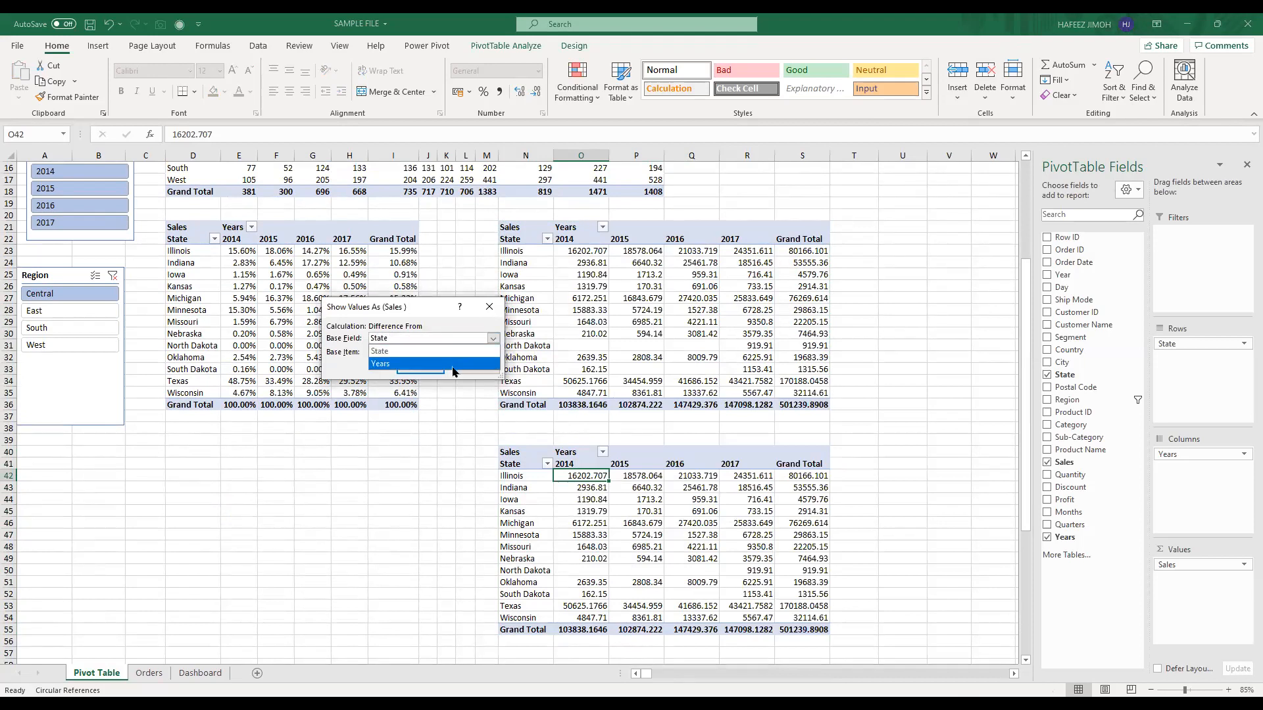
{"action": "left_click", "coordinate": [452, 366]}
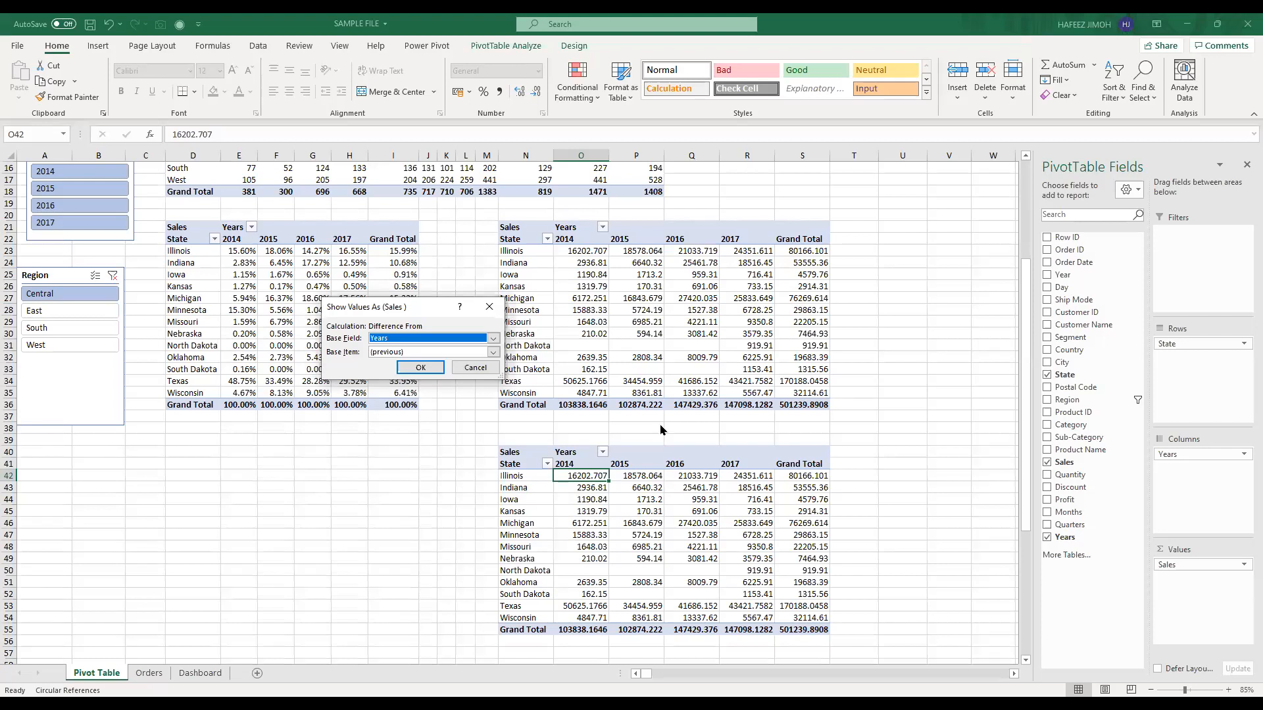
{"action": "left_click", "coordinate": [404, 354]}
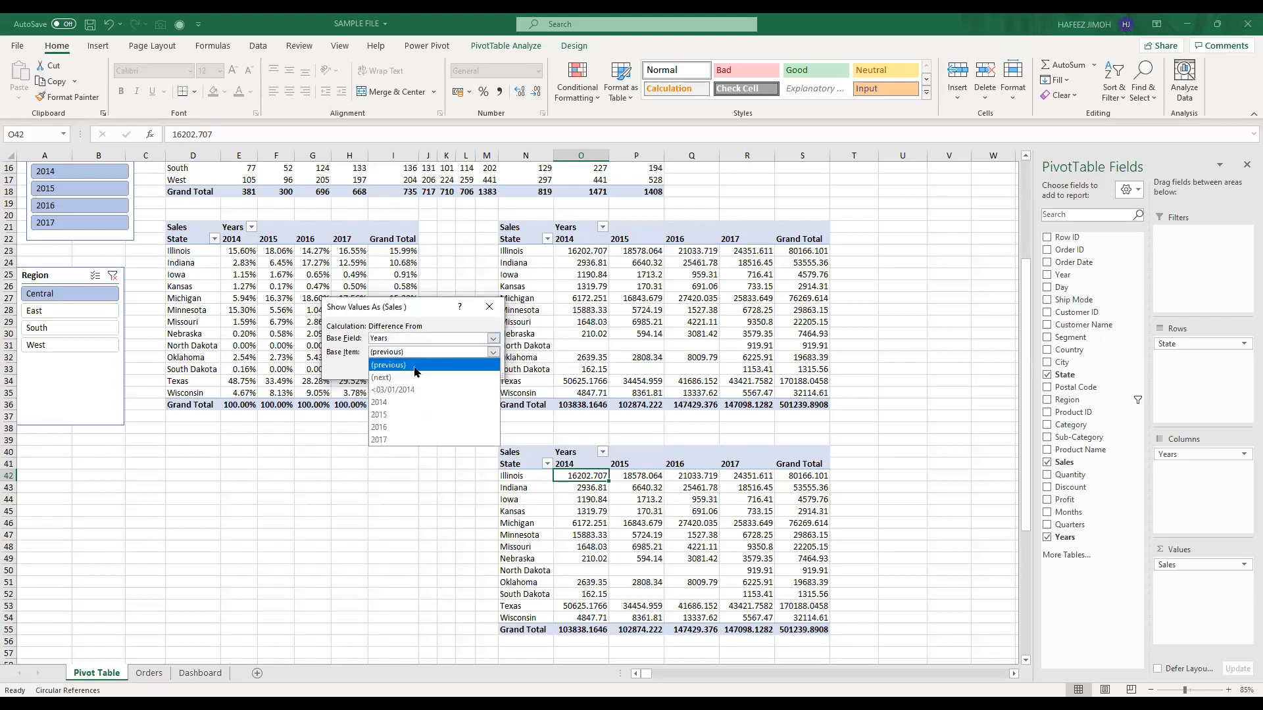
{"action": "left_click", "coordinate": [415, 367]}
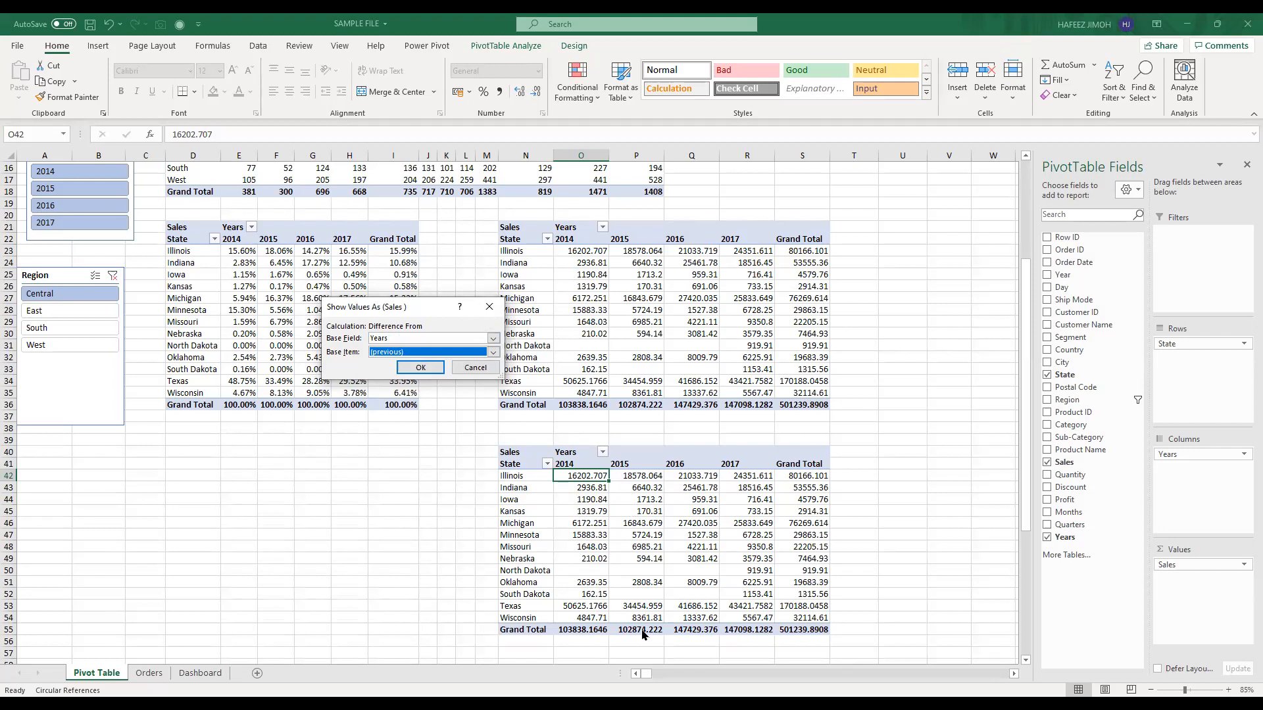
{"action": "key", "text": "Return"}
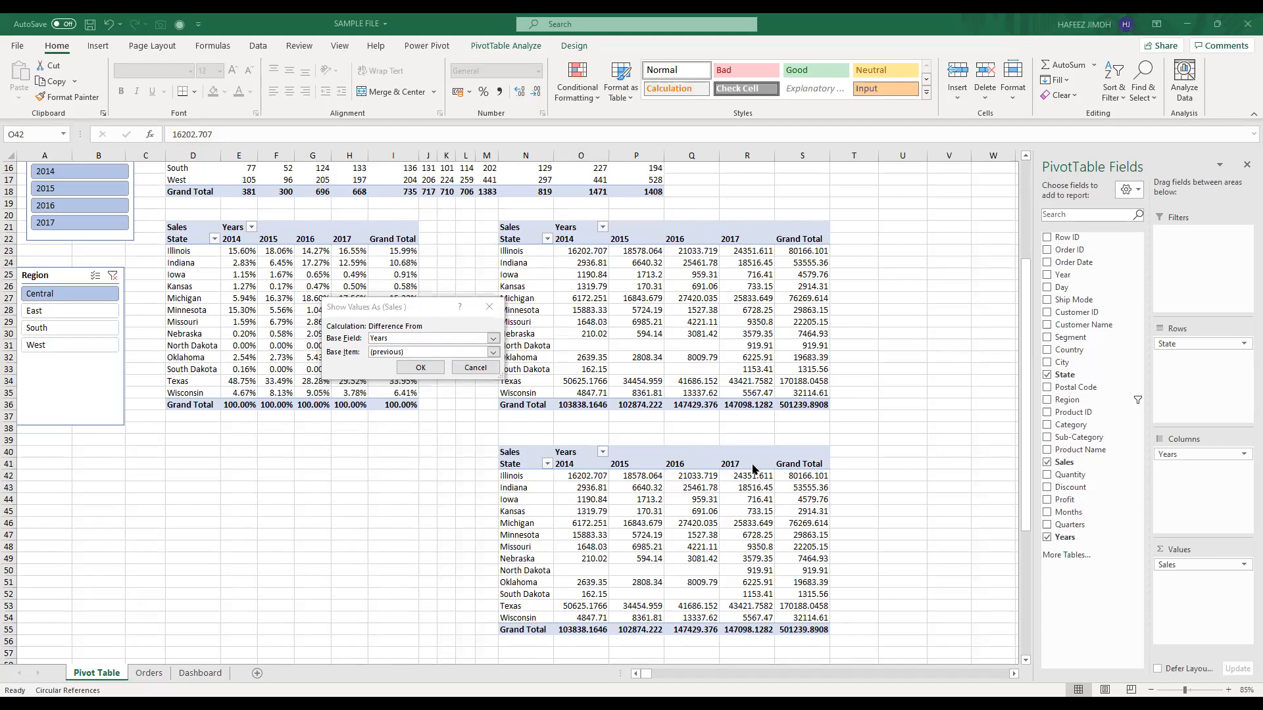
{"action": "left_click", "coordinate": [432, 369]}
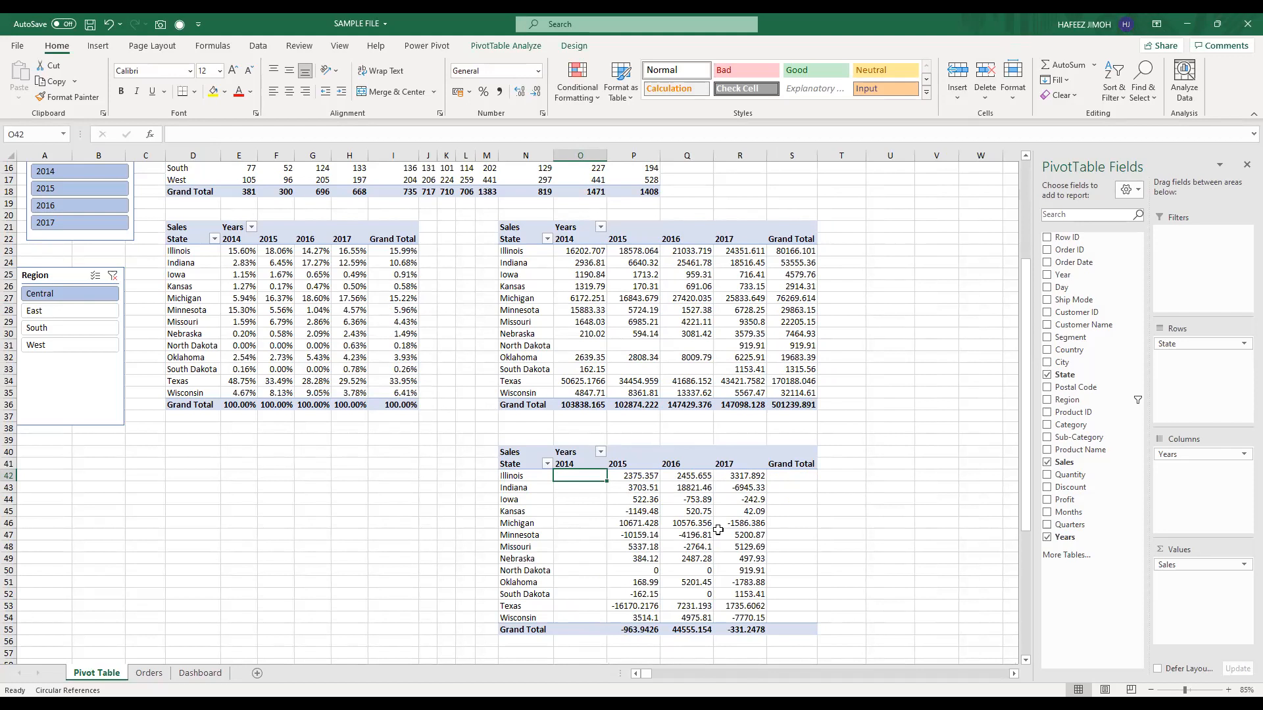
Step: Show the Sales values of the N40 pivot table as % Difference From, with base field Years and base item (previous)
{"action": "right_click", "coordinate": [569, 483]}
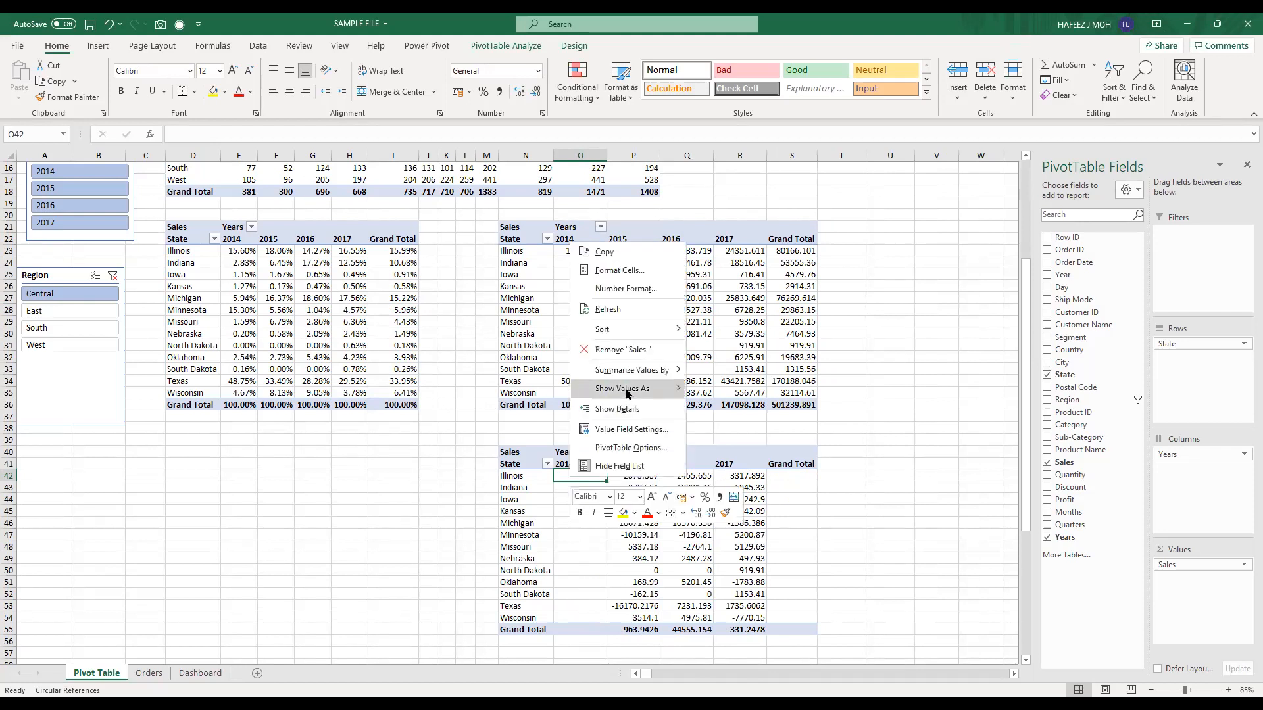
{"action": "mouse_move", "coordinate": [626, 394]}
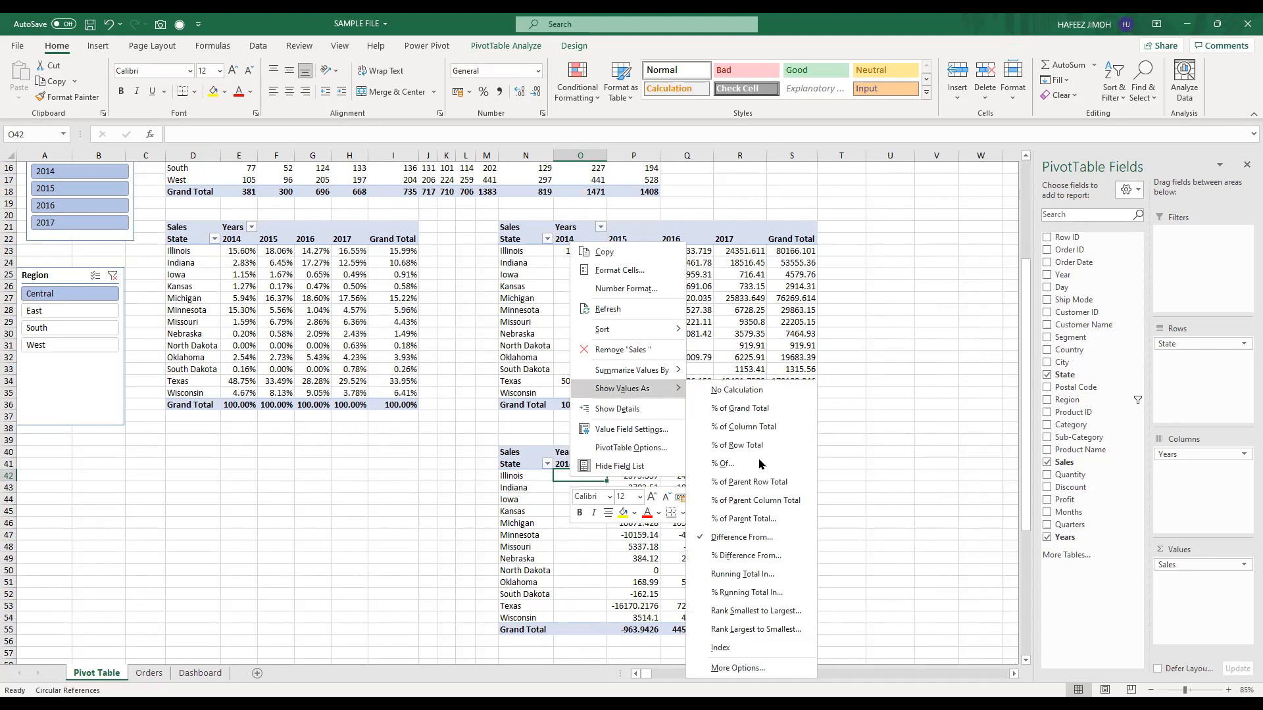
{"action": "left_click", "coordinate": [746, 556]}
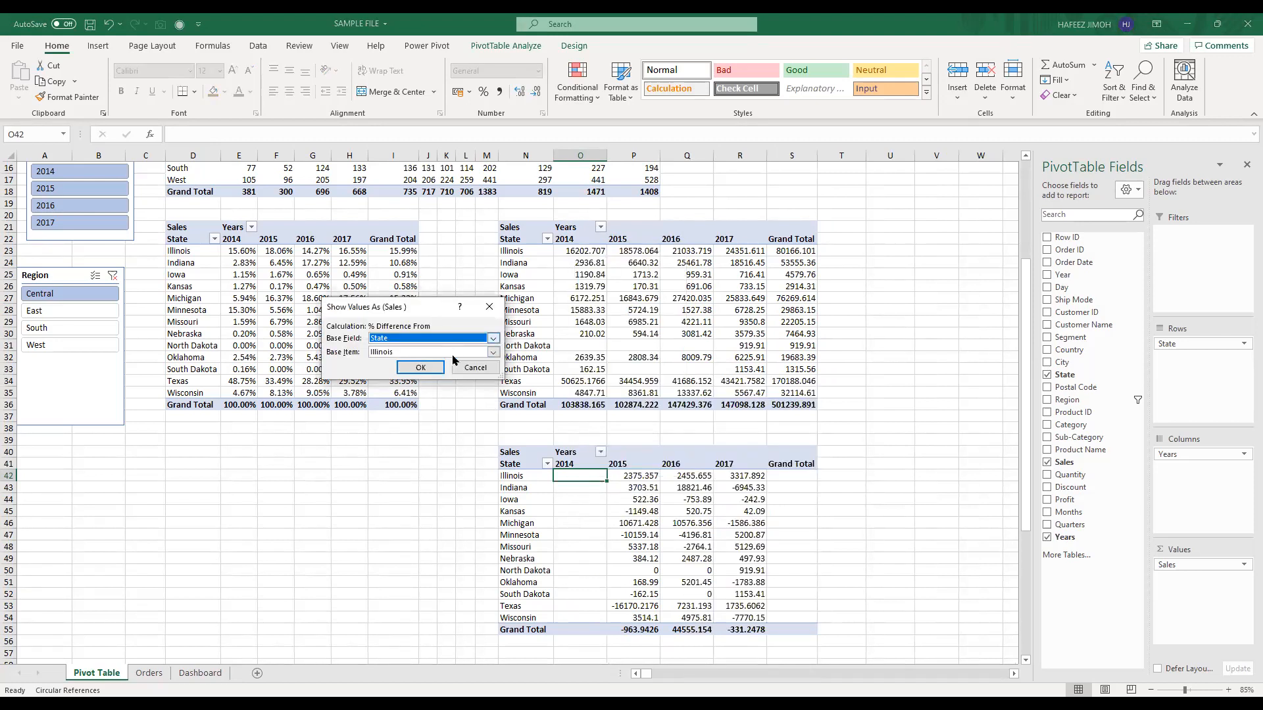
{"action": "key", "text": "Down"}
{"action": "left_click", "coordinate": [439, 369]}
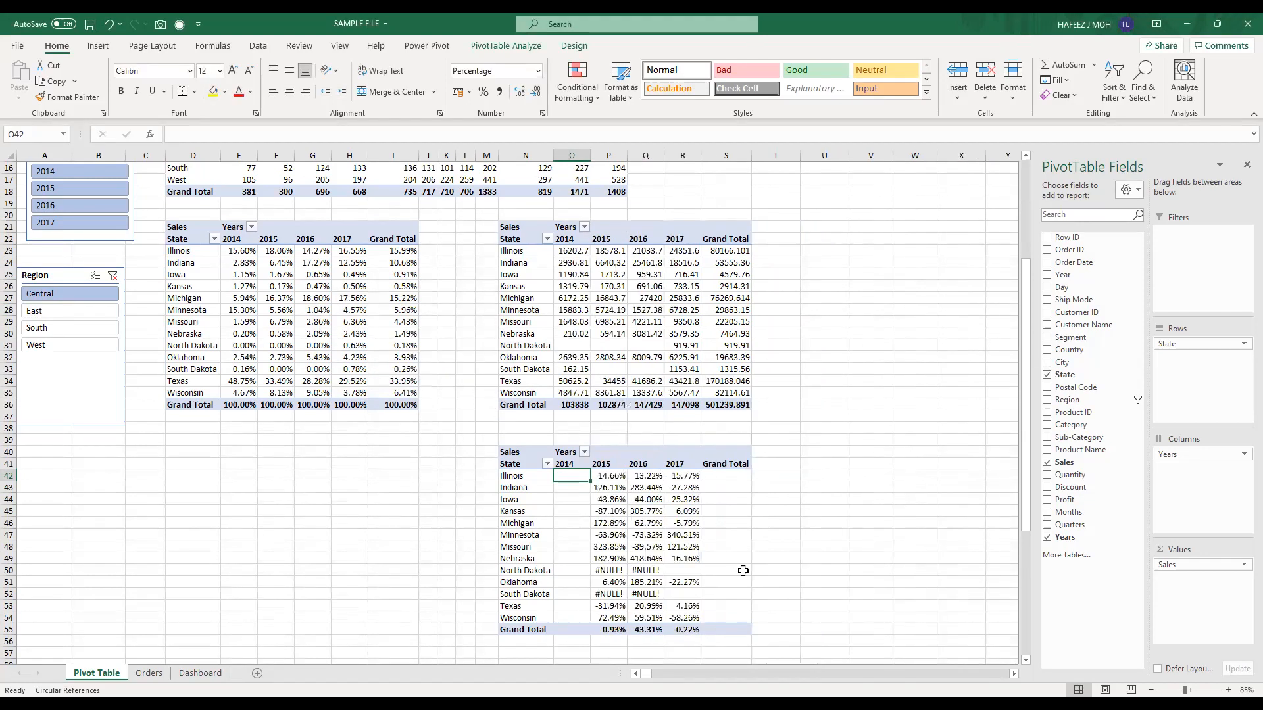
Step: Compare the North Dakota cells of the N40 pivot table with the same state's yearly sales in the N21 pivot table
{"action": "left_click", "coordinate": [631, 582]}
{"action": "left_click", "coordinate": [579, 570]}
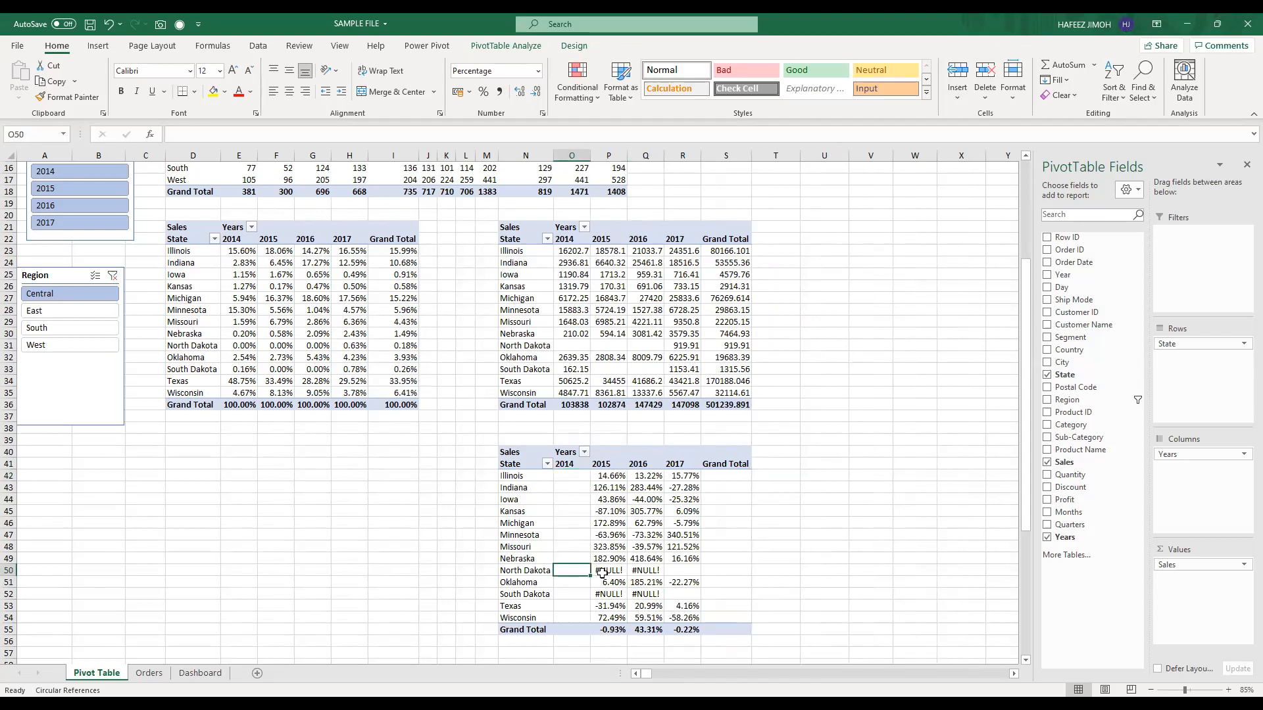
{"action": "left_click", "coordinate": [599, 346]}
{"action": "key", "text": "Down"}
{"action": "left_click", "coordinate": [629, 343]}
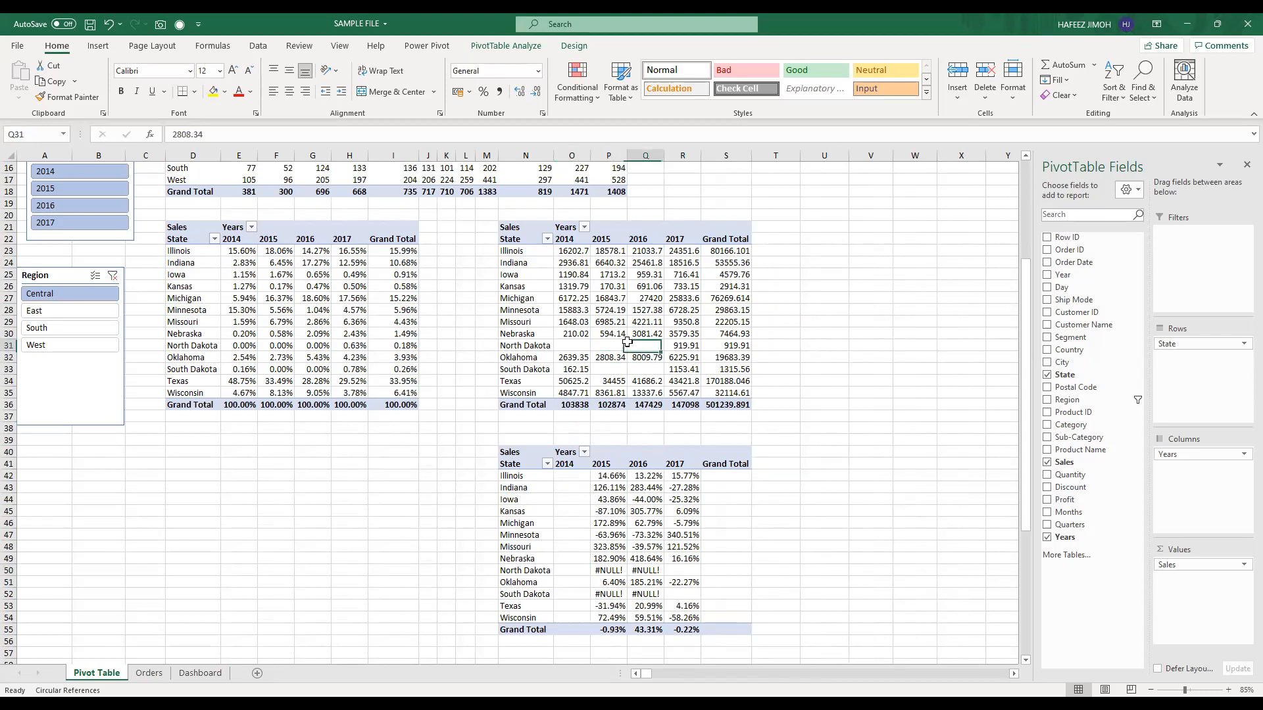
{"action": "right_click", "coordinate": [632, 344]}
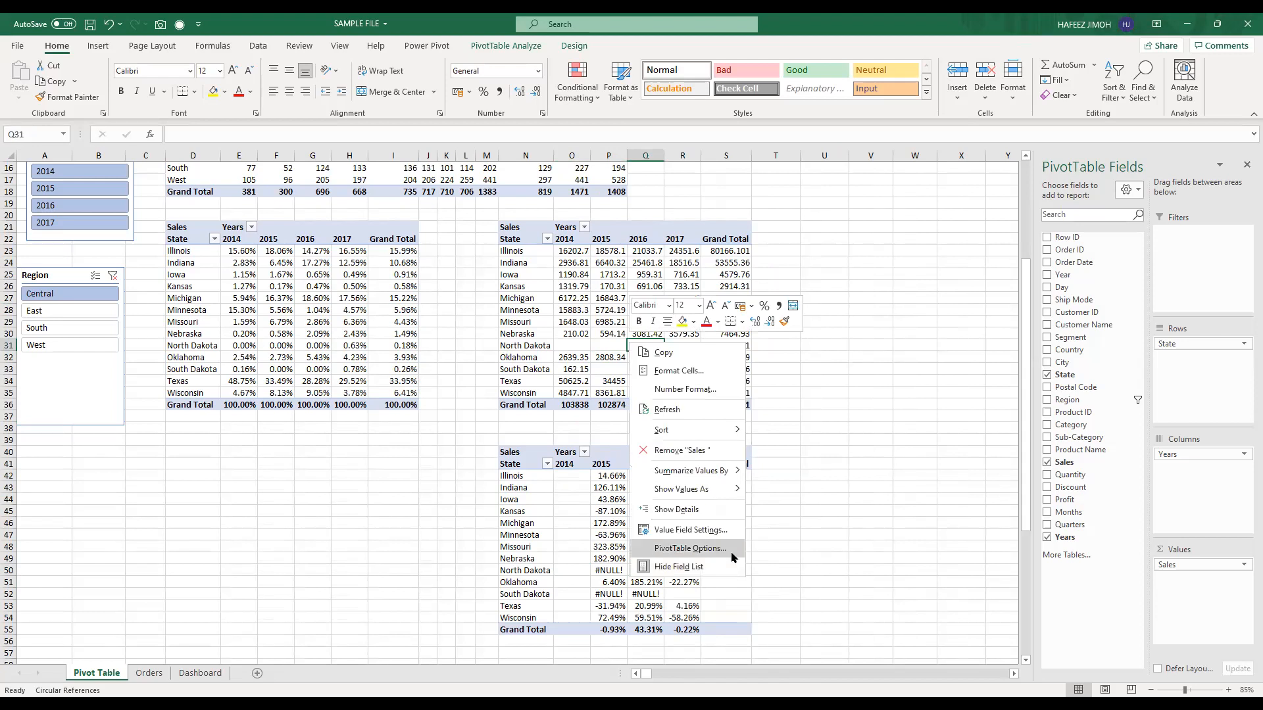
{"action": "left_click", "coordinate": [690, 548]}
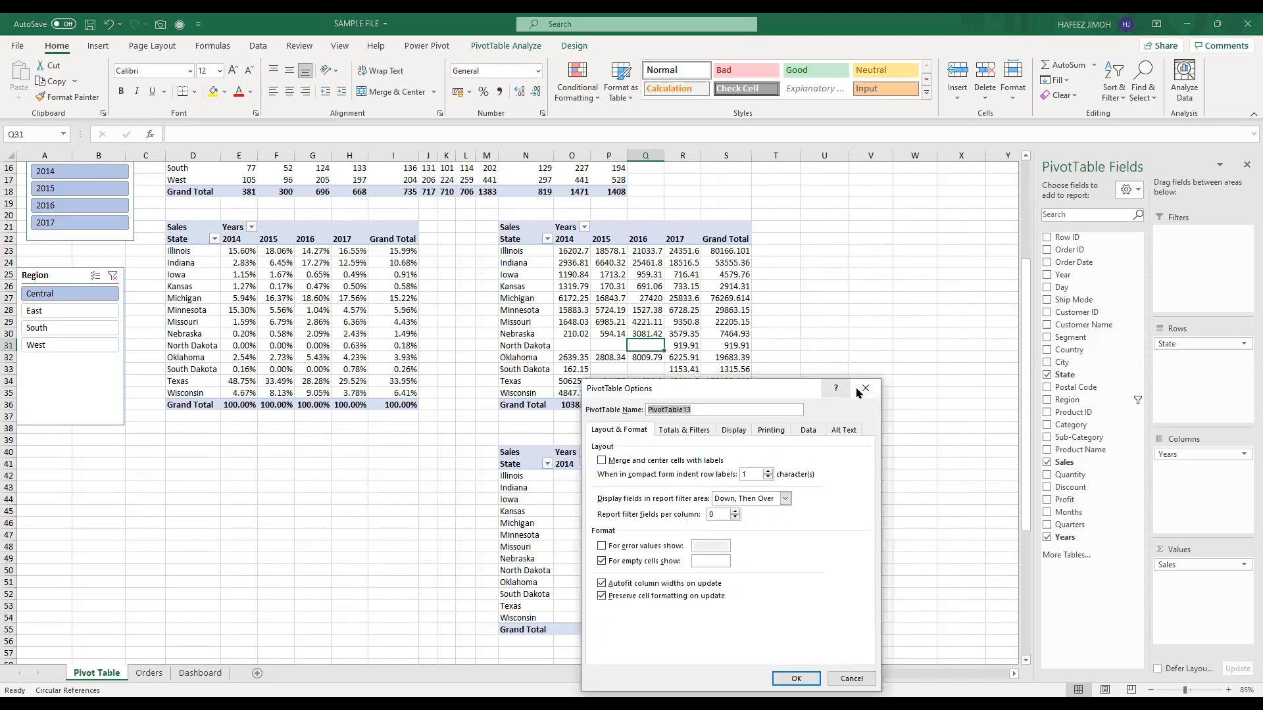
{"action": "left_click", "coordinate": [861, 390]}
{"action": "left_click", "coordinate": [574, 546]}
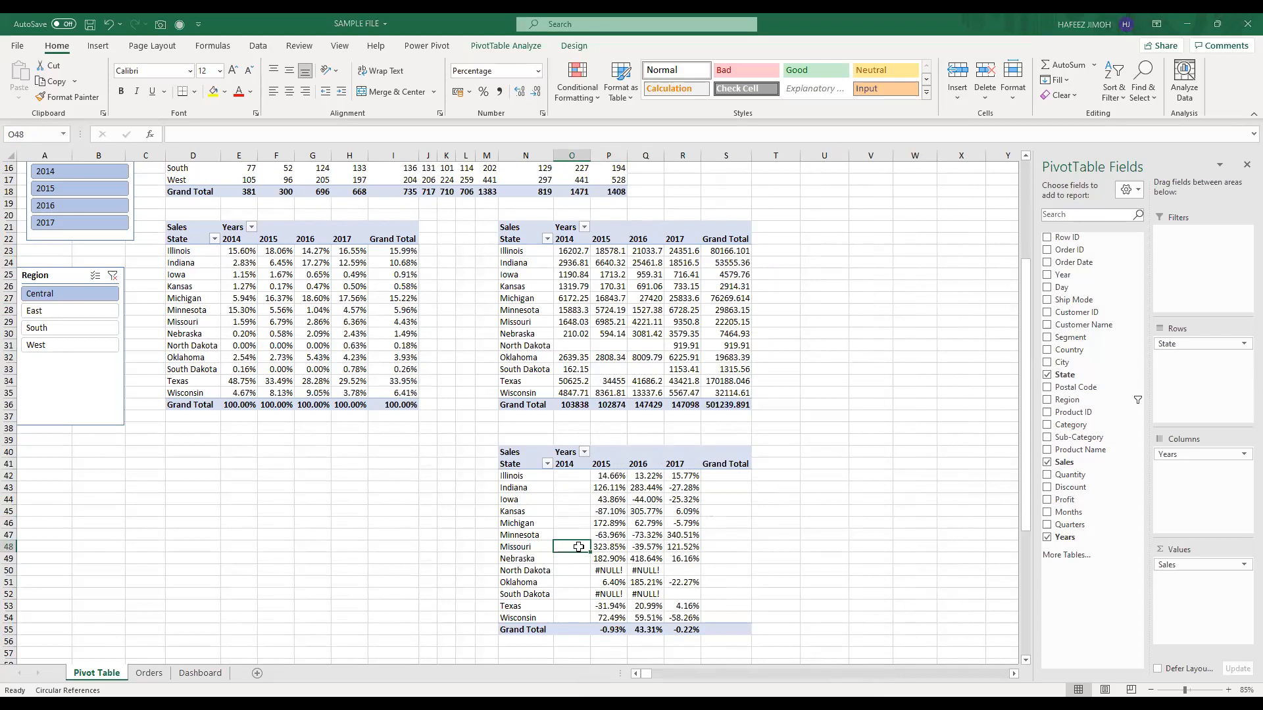
{"action": "left_click", "coordinate": [604, 568]}
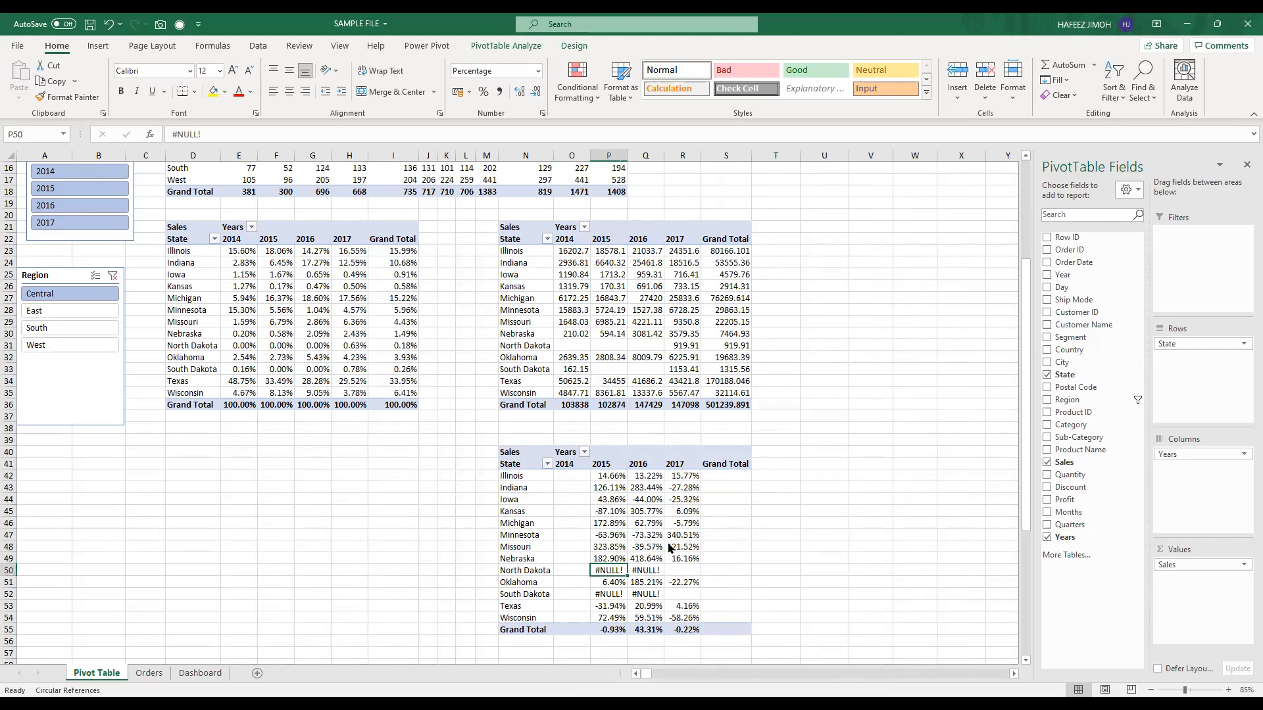
{"action": "right_click", "coordinate": [606, 570]}
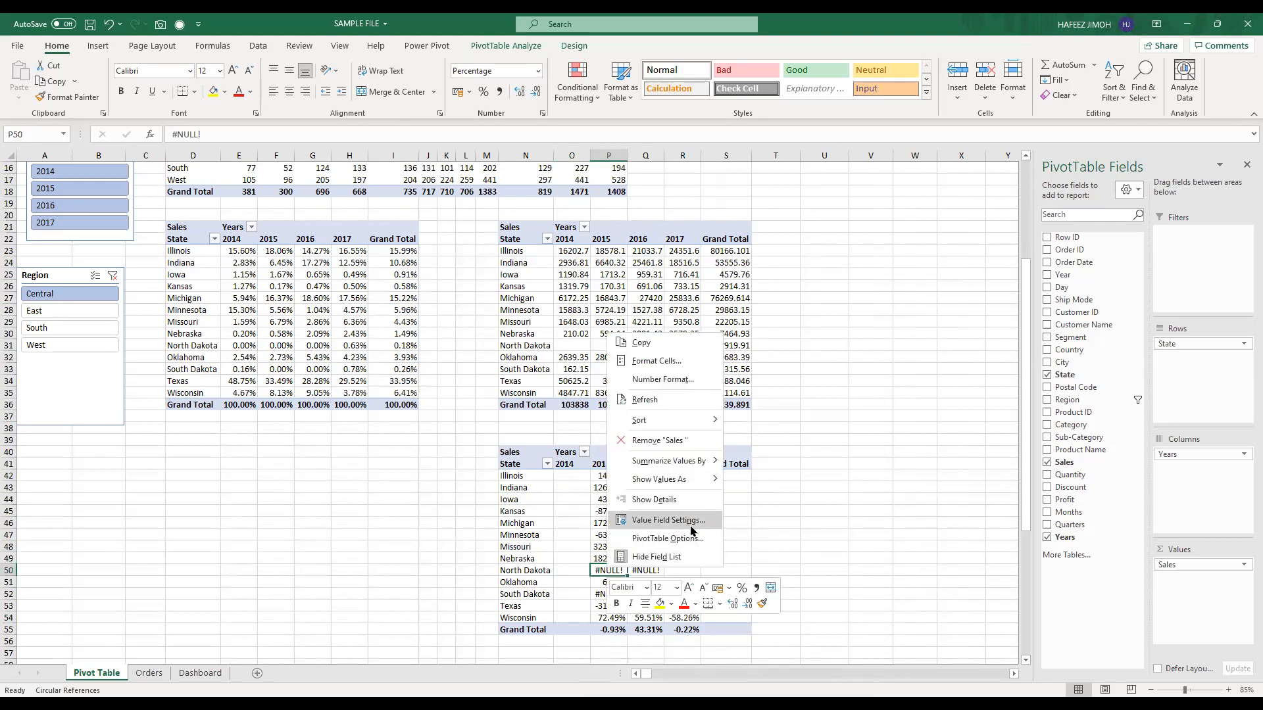
{"action": "left_click", "coordinate": [691, 526]}
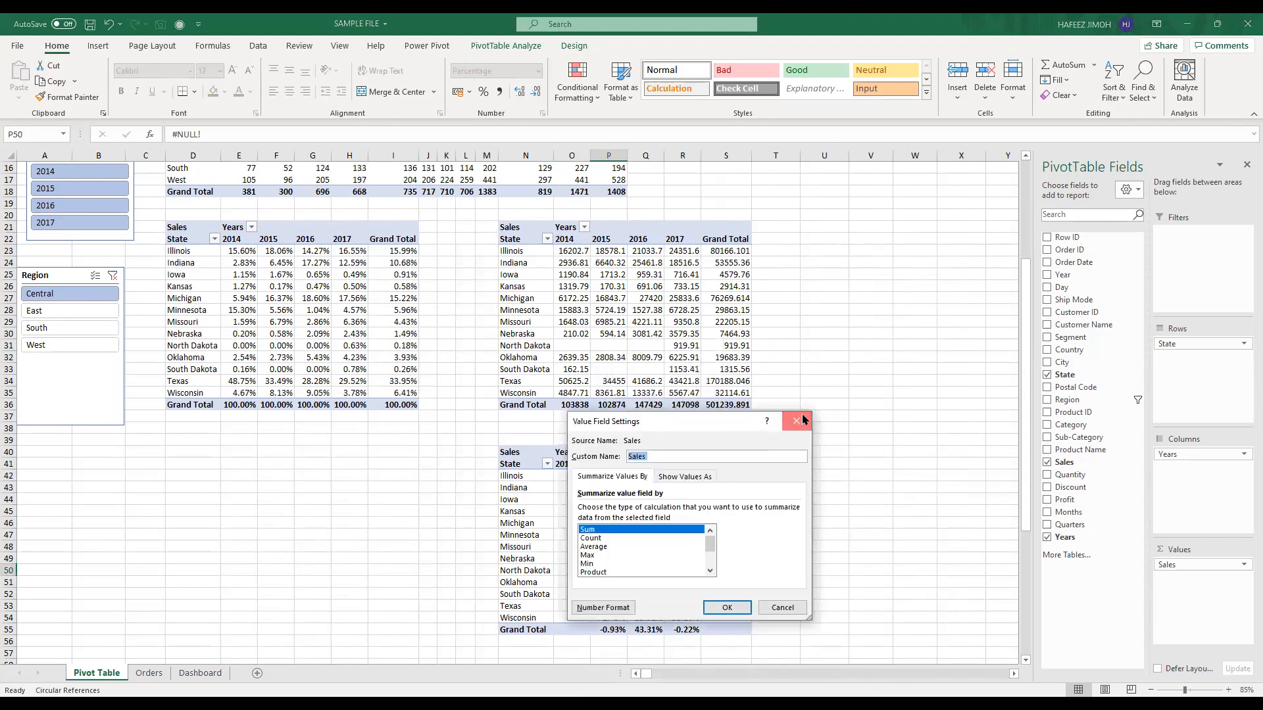
{"action": "left_click", "coordinate": [802, 415]}
Step: Set the N40 pivot table to show "-" for empty cells in its PivotTable Options
{"action": "left_click", "coordinate": [609, 593]}
{"action": "right_click", "coordinate": [609, 593]}
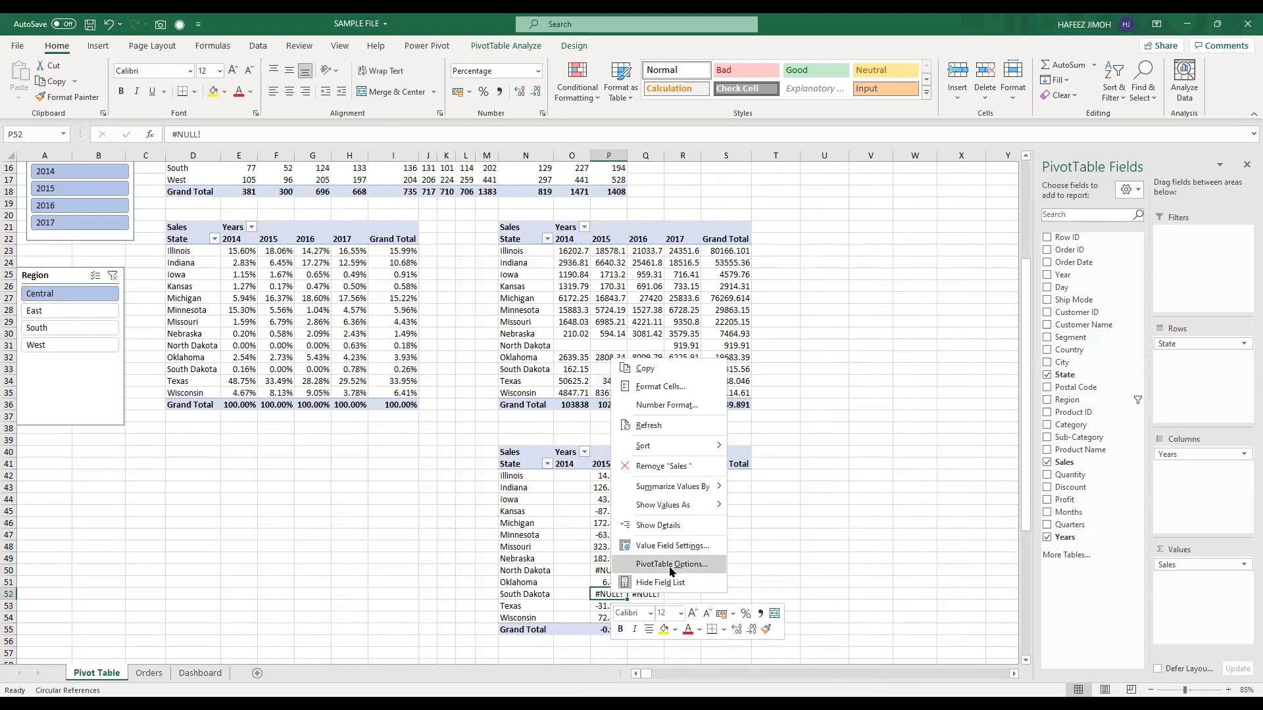
{"action": "left_click", "coordinate": [672, 565]}
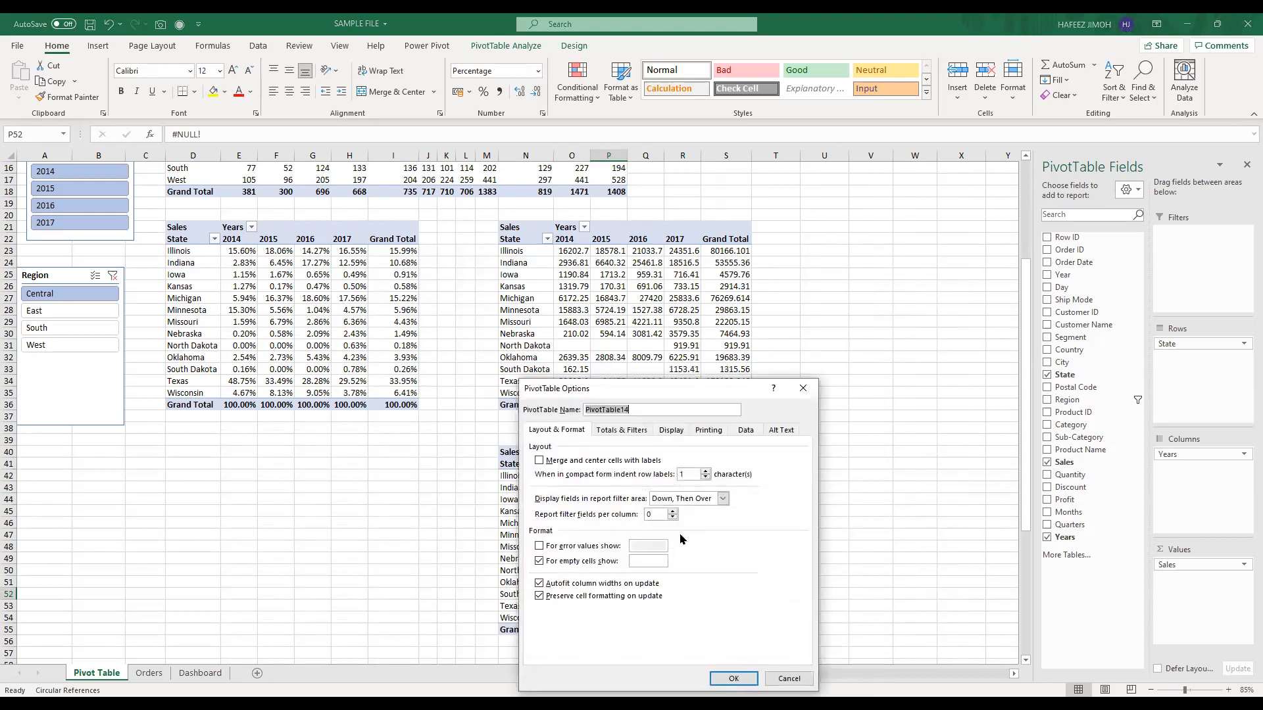
{"action": "left_click", "coordinate": [575, 565]}
{"action": "left_click", "coordinate": [575, 565]}
{"action": "left_click", "coordinate": [648, 562]}
{"action": "left_click", "coordinate": [727, 566]}
Step: Set the N21 pivot table to show "-" for empty cells in its PivotTable Options
{"action": "left_click", "coordinate": [678, 370]}
{"action": "left_click", "coordinate": [622, 359]}
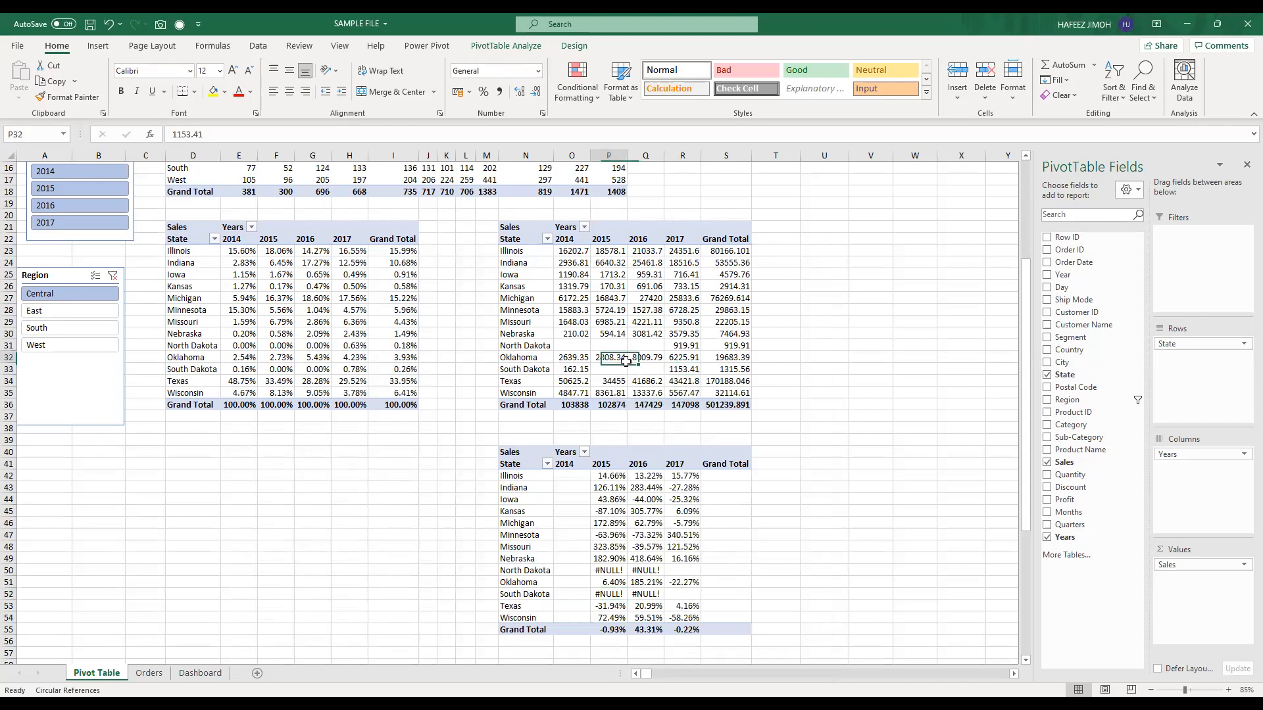
{"action": "key", "text": "shift+F10"}
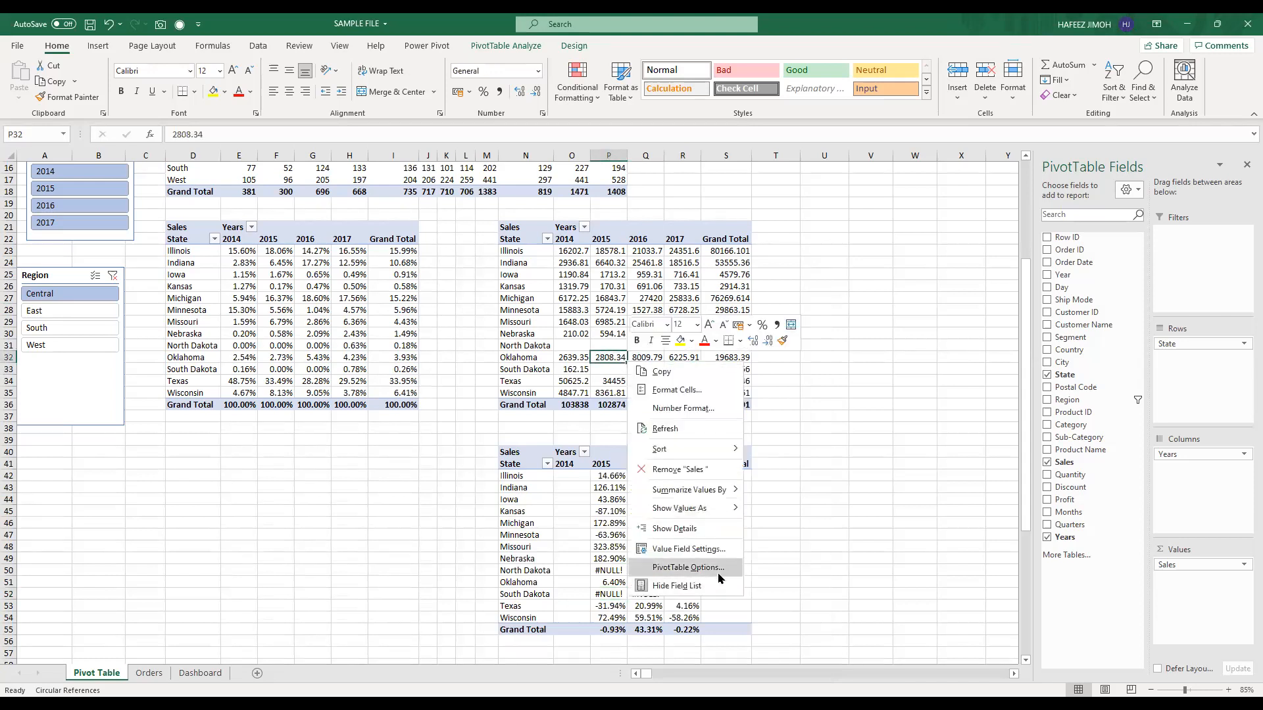
{"action": "left_click", "coordinate": [736, 567]}
{"action": "left_click", "coordinate": [690, 563]}
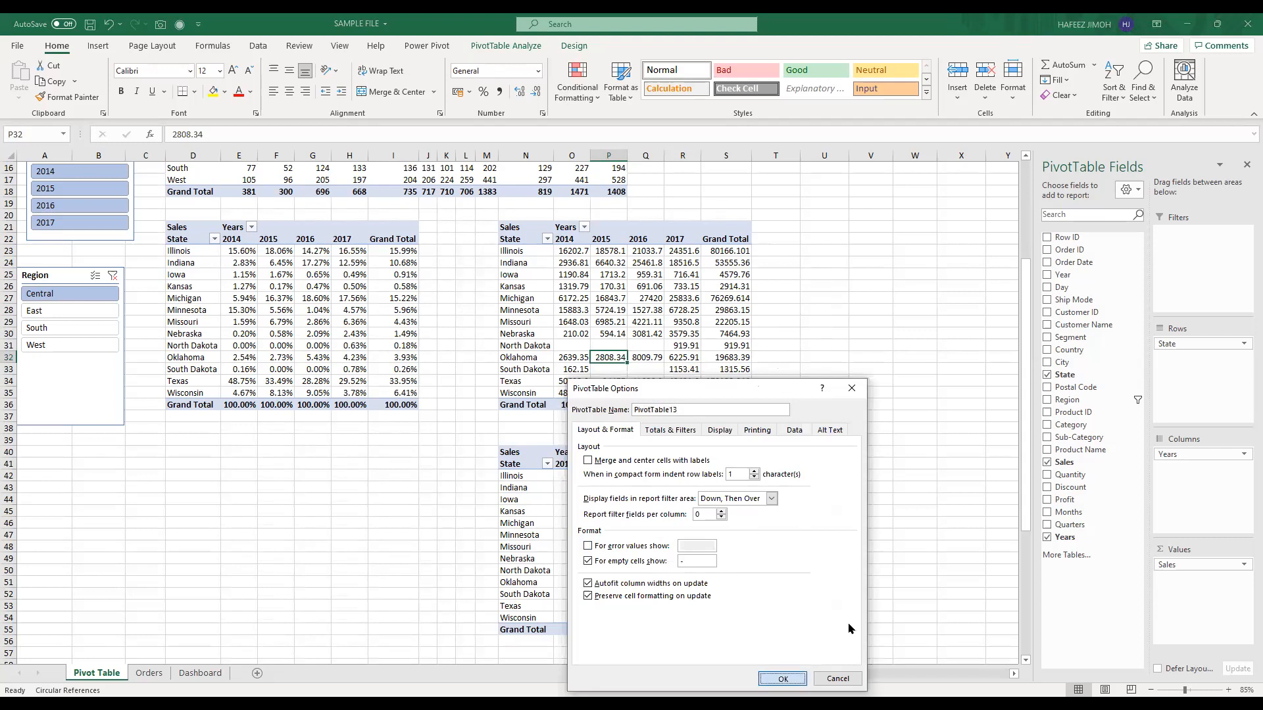
{"action": "key", "text": "Return"}
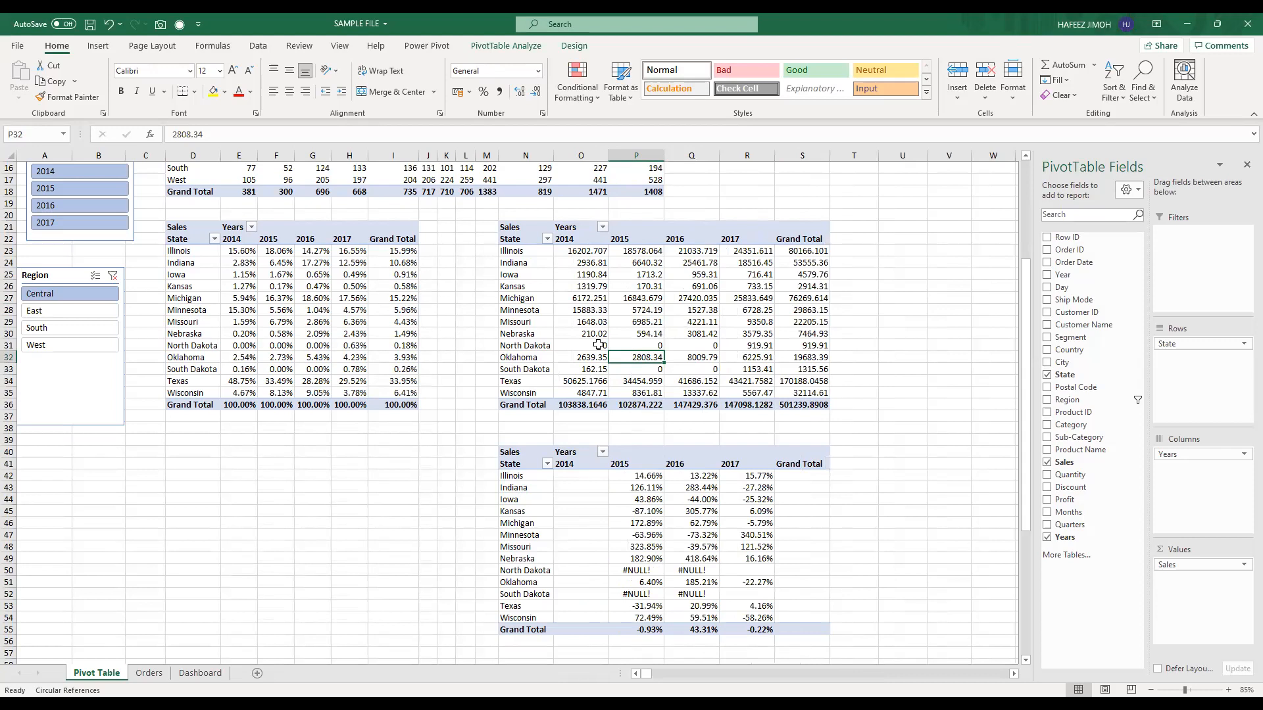
Step: Switch the N40 pivot table's Sales values to Difference From, with base field Years and base item (previous)
{"action": "left_click", "coordinate": [653, 570]}
{"action": "right_click", "coordinate": [655, 571]}
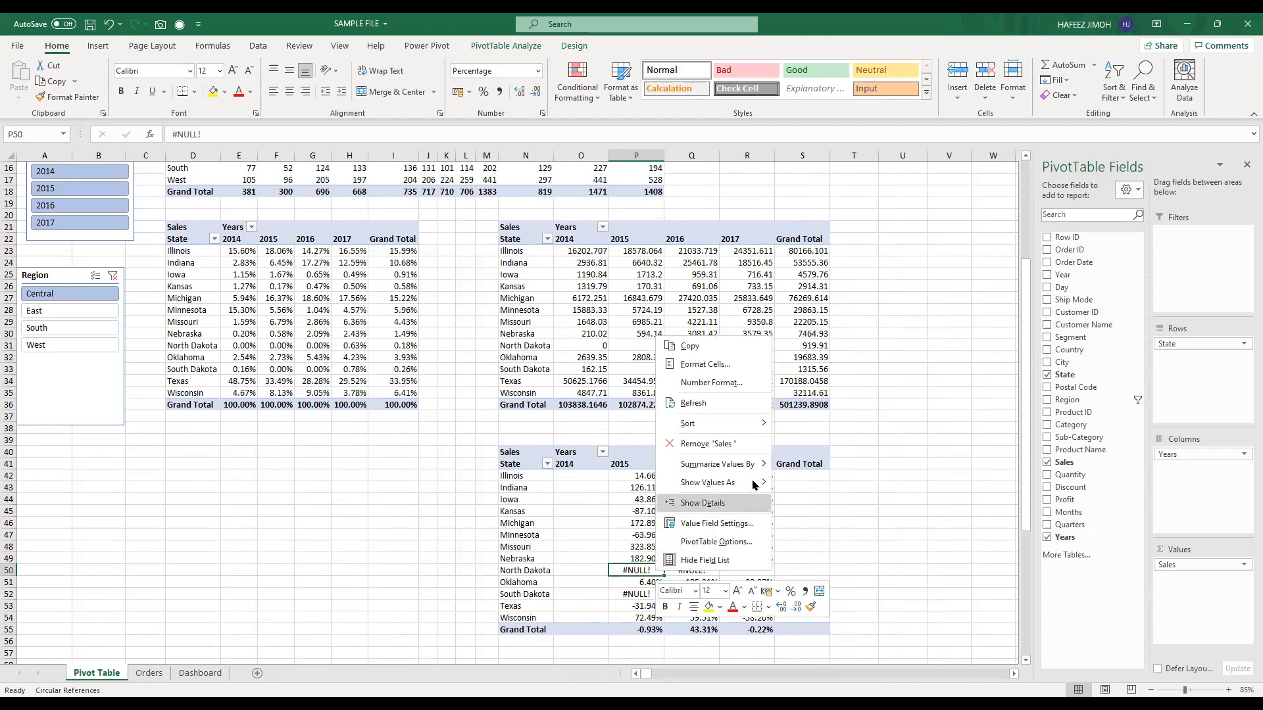
{"action": "mouse_move", "coordinate": [752, 483]}
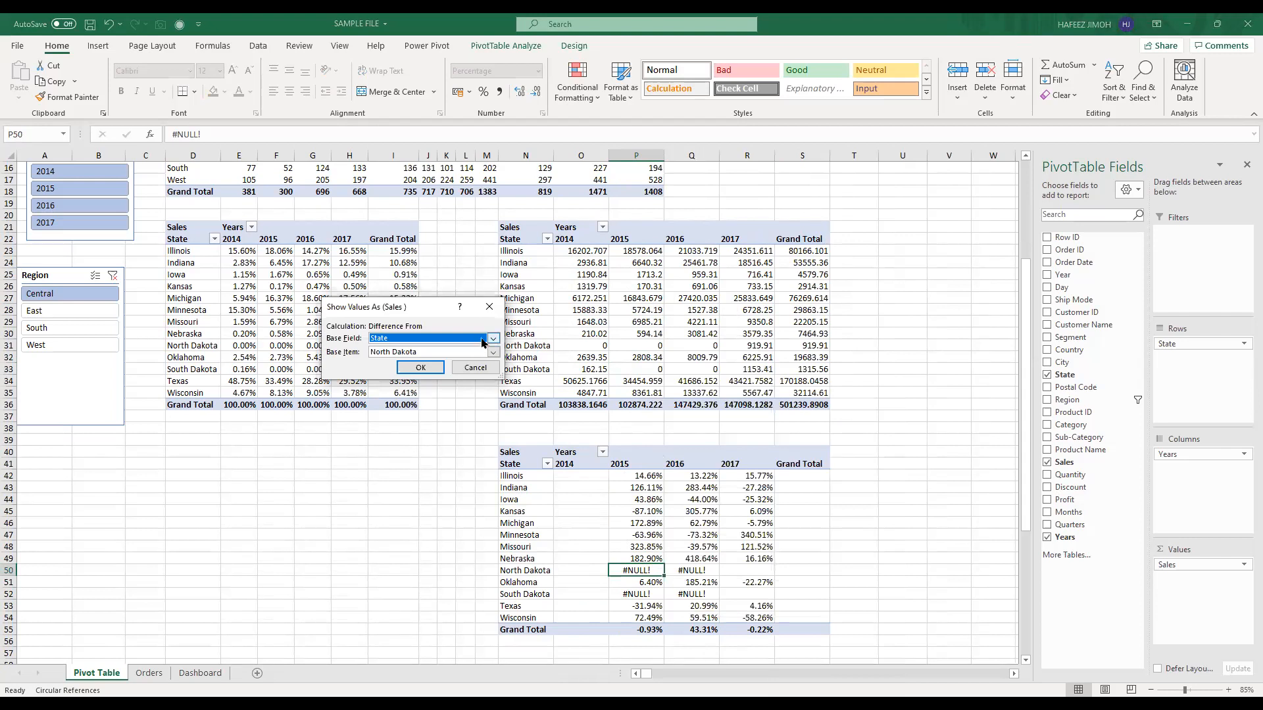
{"action": "left_click", "coordinate": [482, 339]}
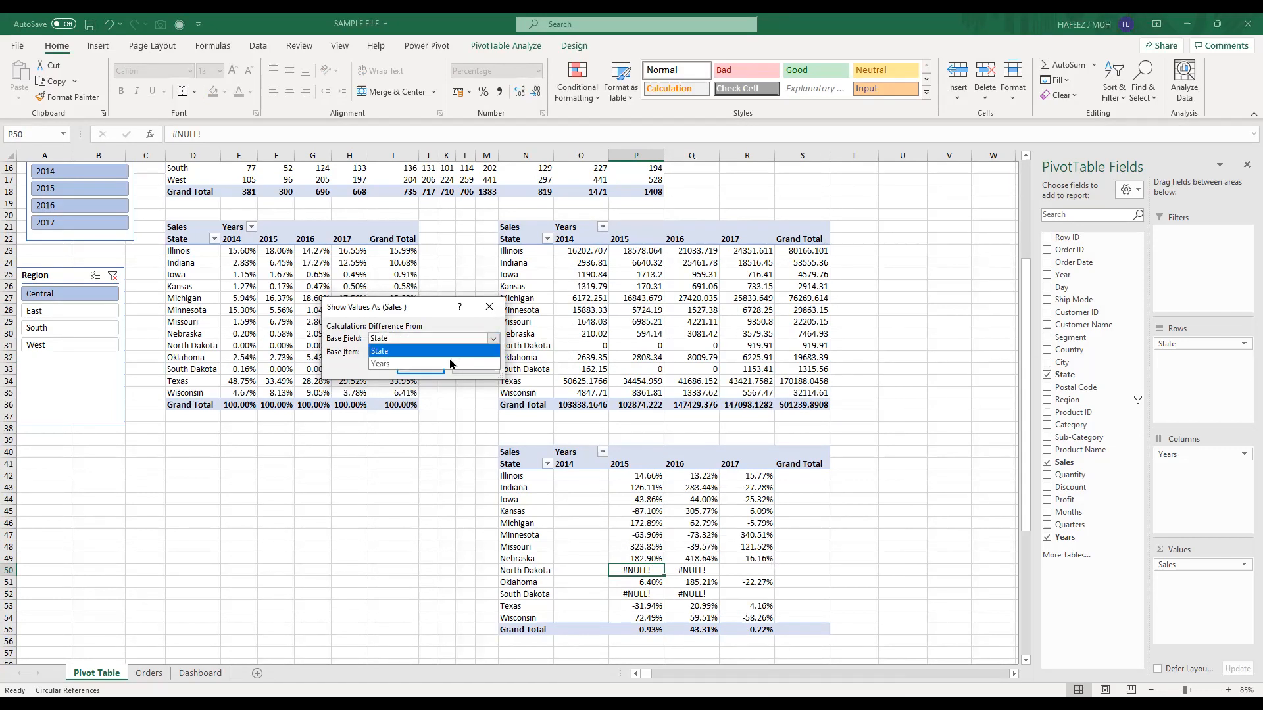
{"action": "left_click", "coordinate": [450, 364]}
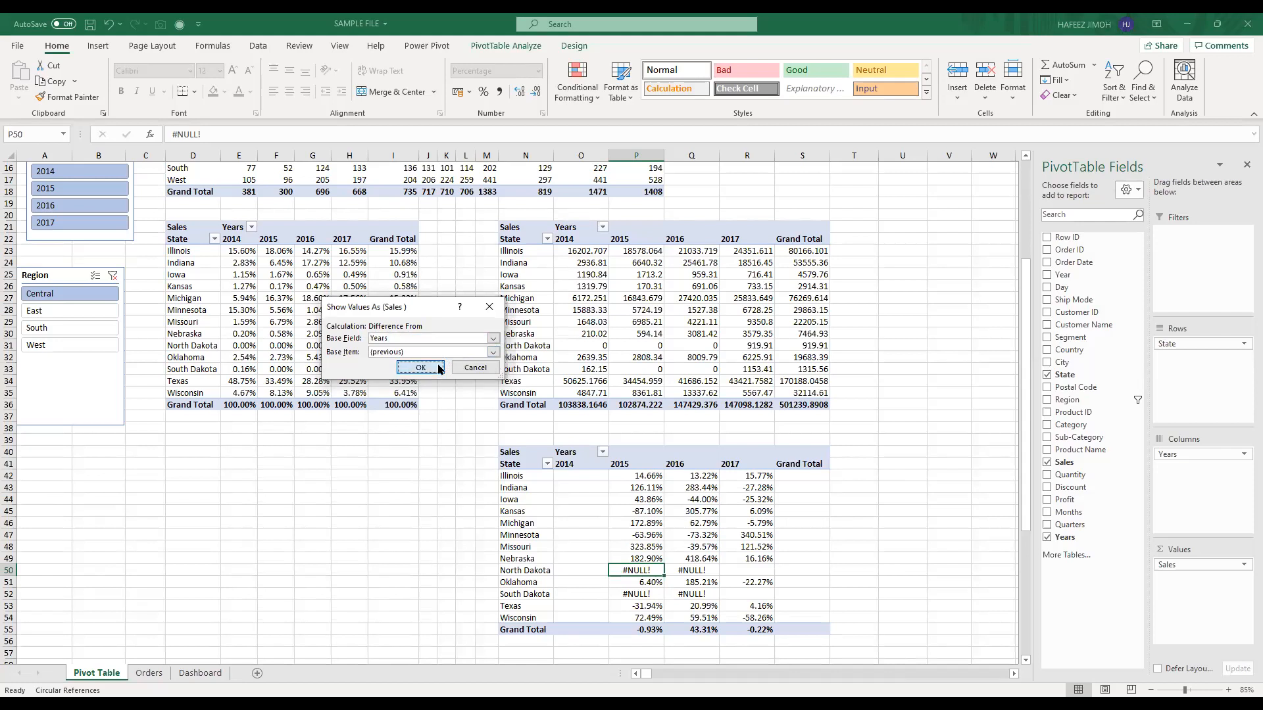
{"action": "left_click", "coordinate": [436, 369]}
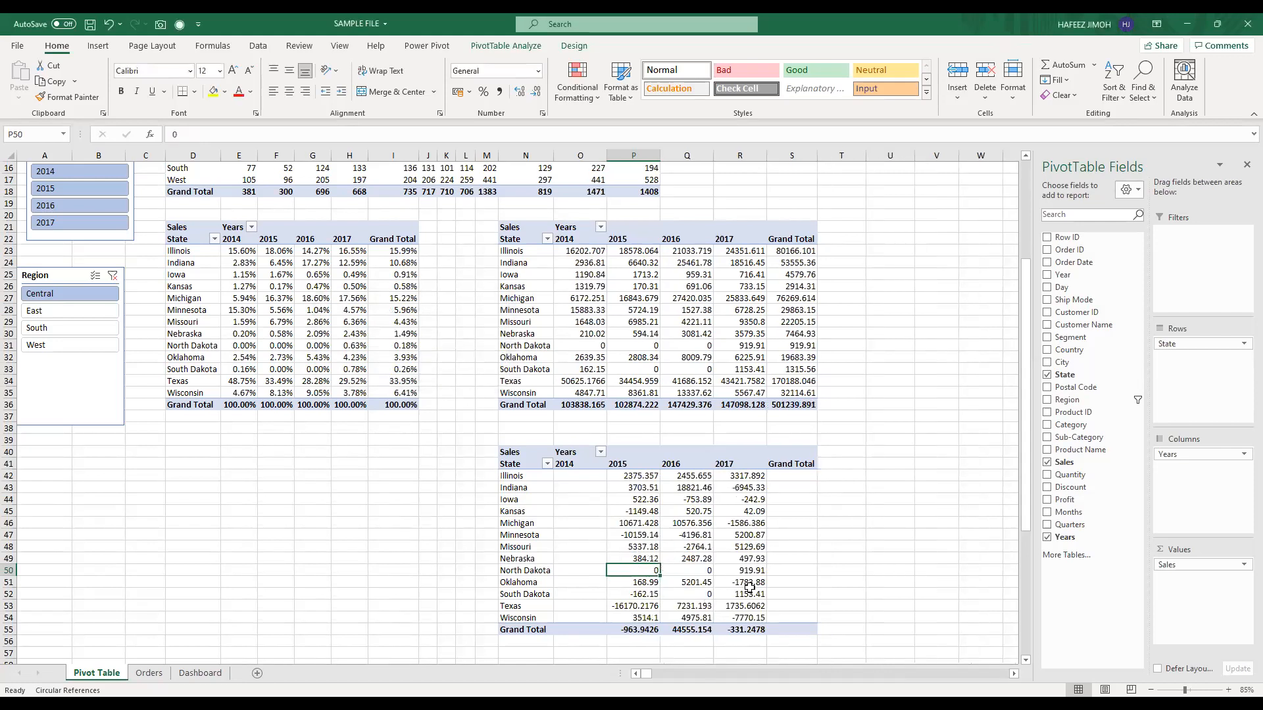
Step: Return the N40 pivot table's Sales values to % Difference From, using base field Years and base item (previous)
{"action": "right_click", "coordinate": [650, 595]}
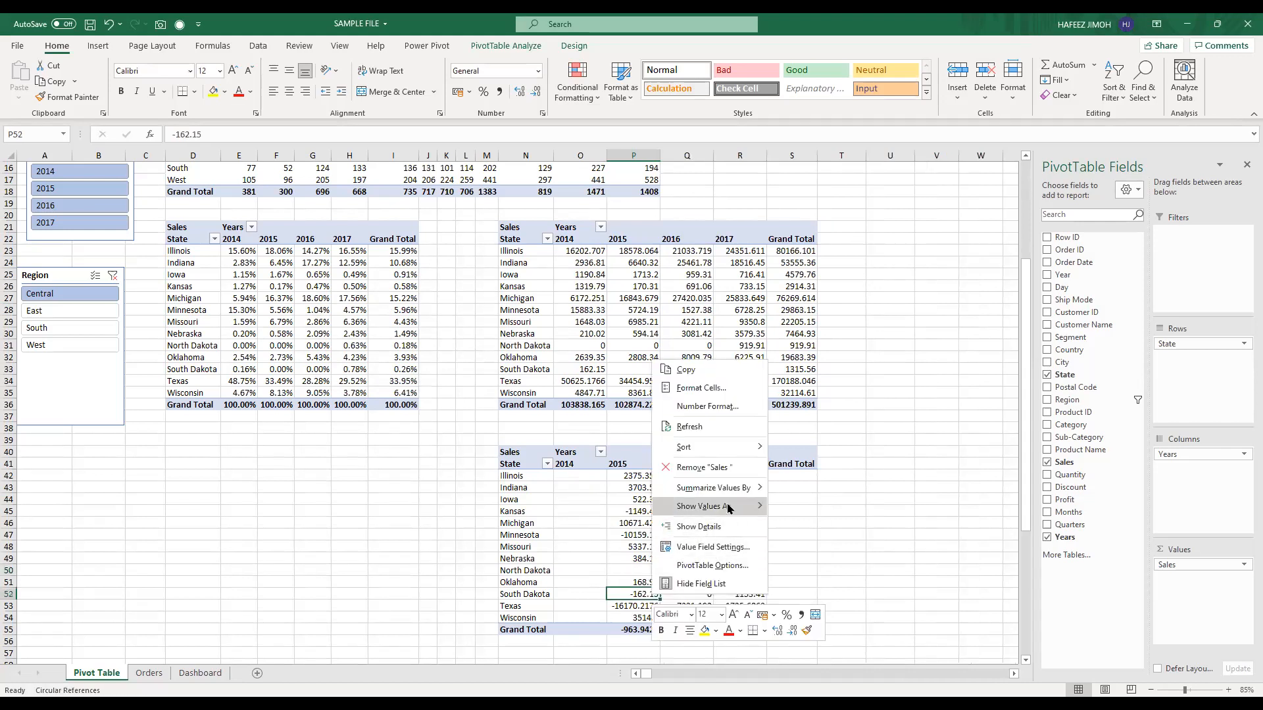
{"action": "mouse_move", "coordinate": [728, 508]}
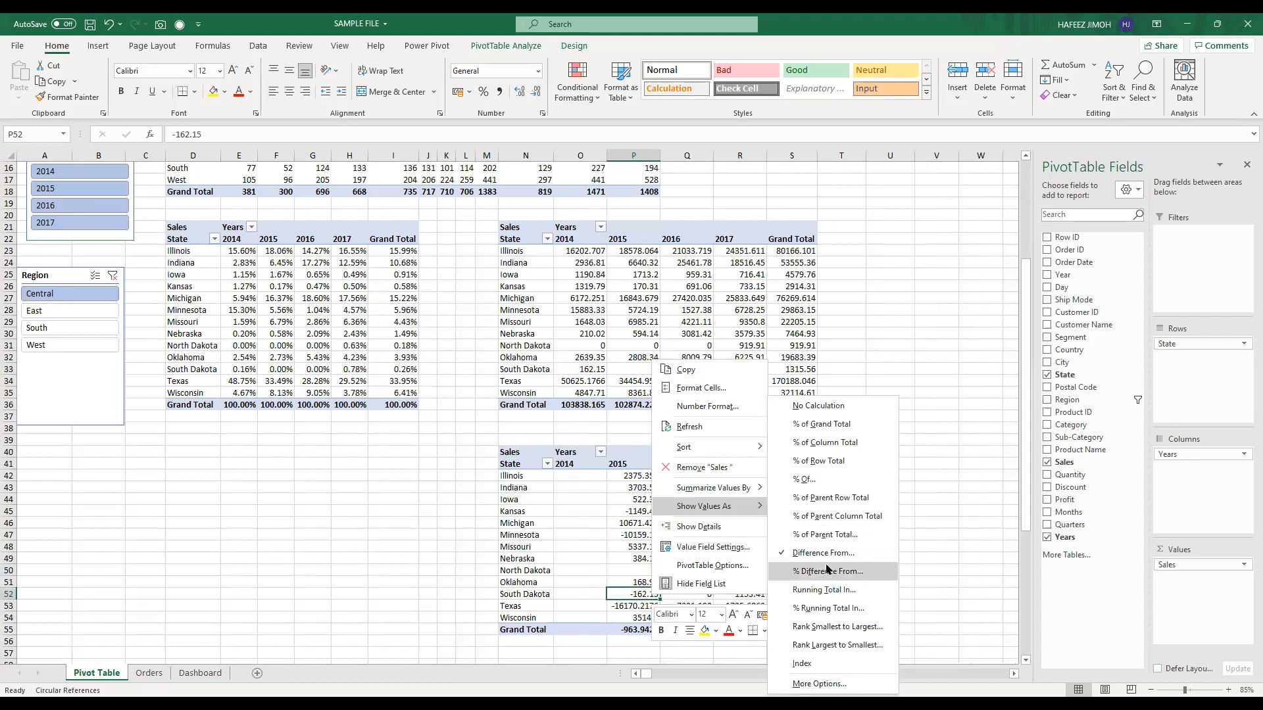
{"action": "key", "text": "Return"}
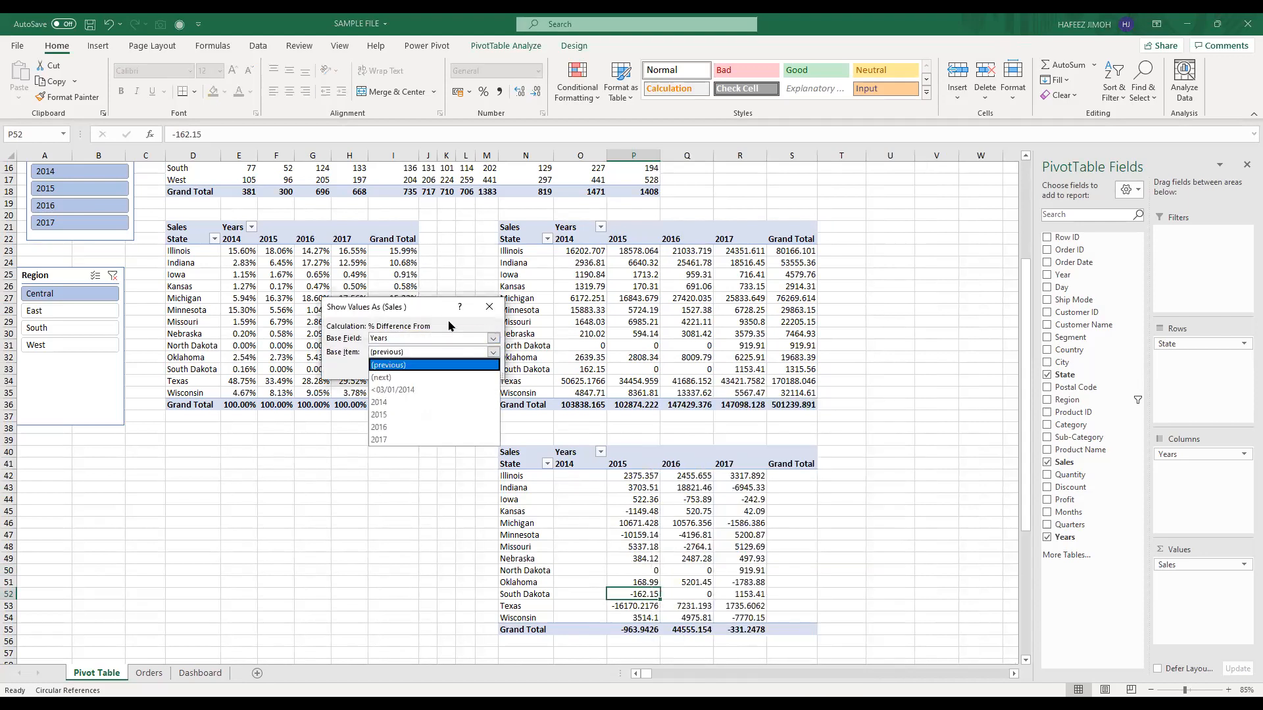
{"action": "left_click", "coordinate": [426, 365]}
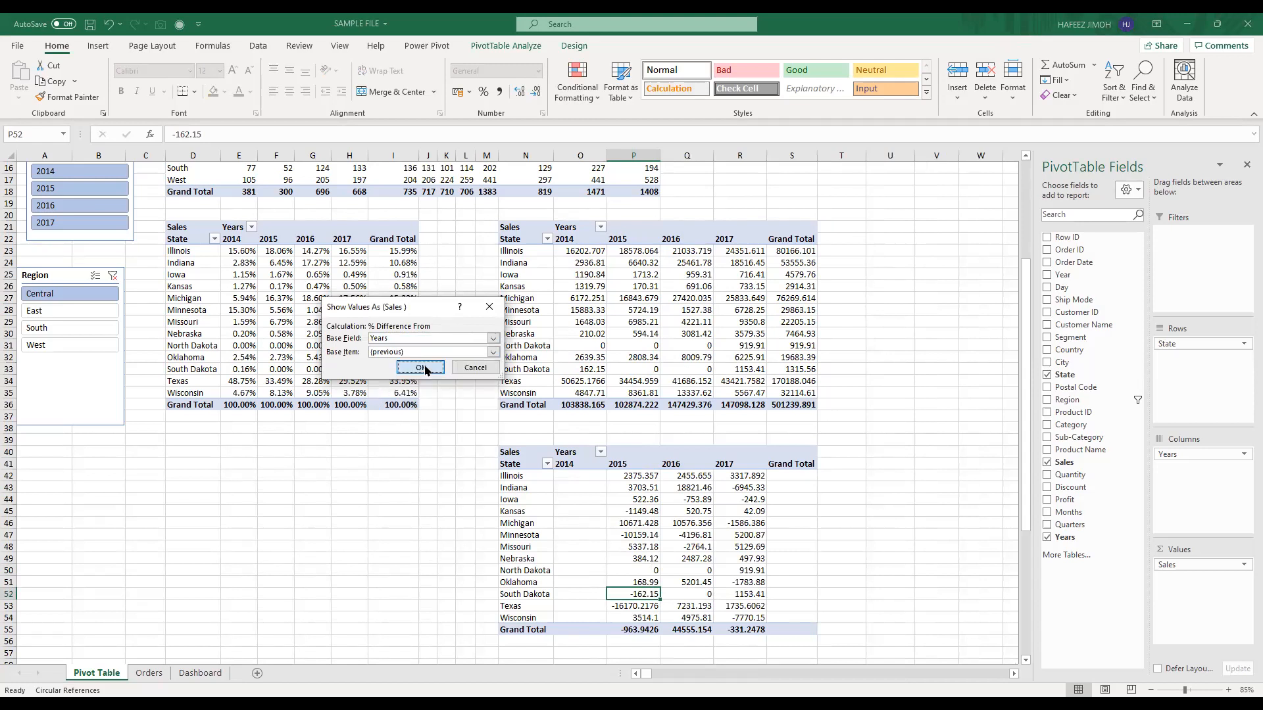
{"action": "left_click", "coordinate": [426, 370]}
Step: Review the layout, format and data settings in the N40 pivot table's PivotTable Options, leaving them as they are
{"action": "left_click", "coordinate": [616, 579]}
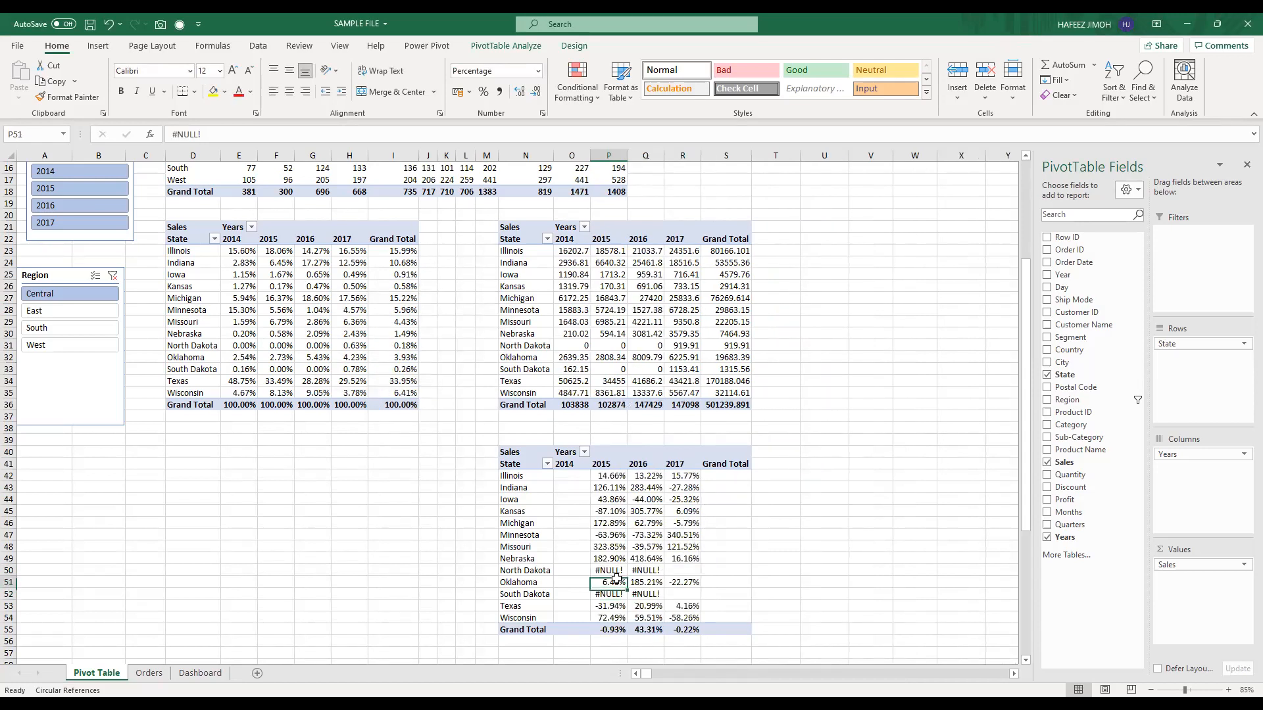
{"action": "right_click", "coordinate": [616, 579]}
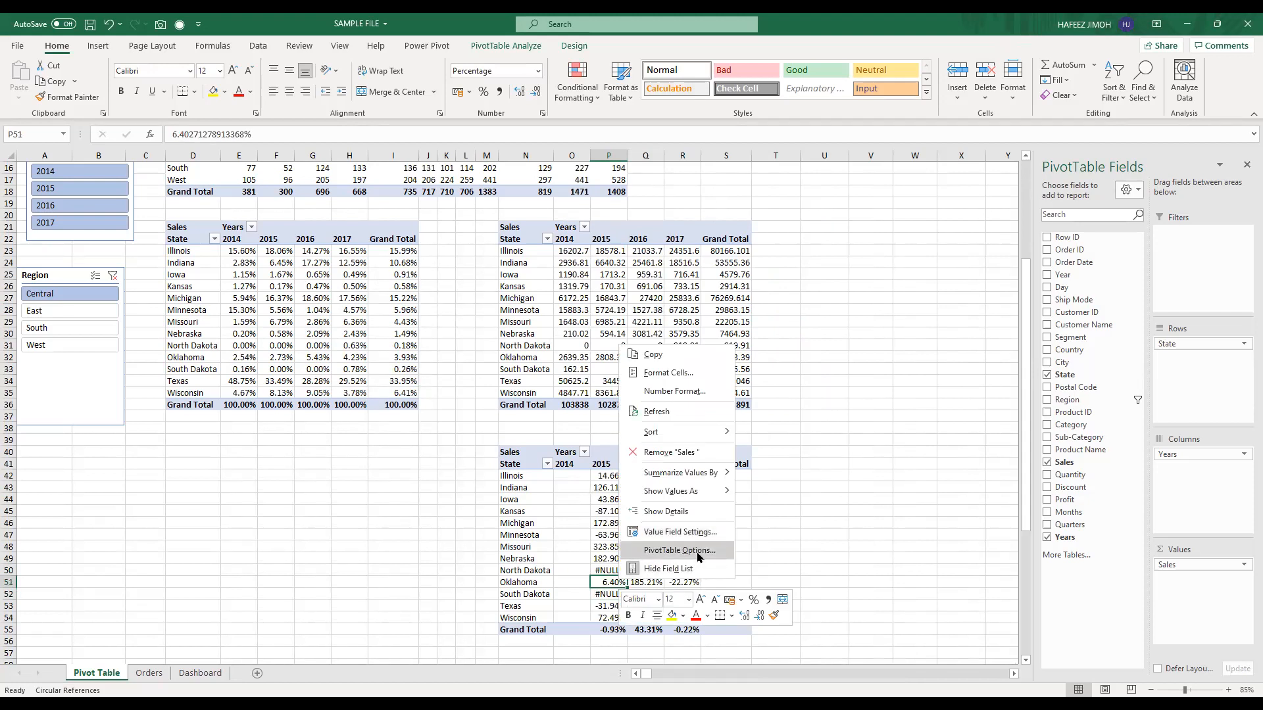
{"action": "left_click", "coordinate": [698, 558]}
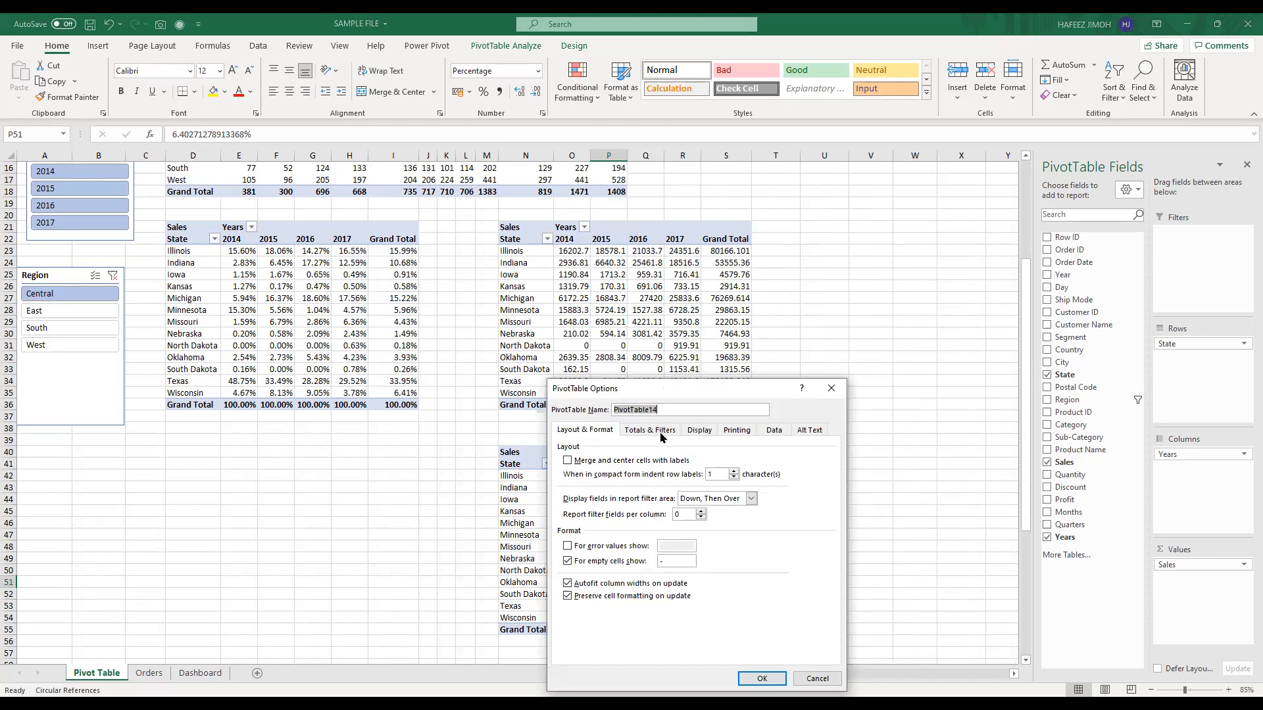
{"action": "left_click", "coordinate": [774, 431]}
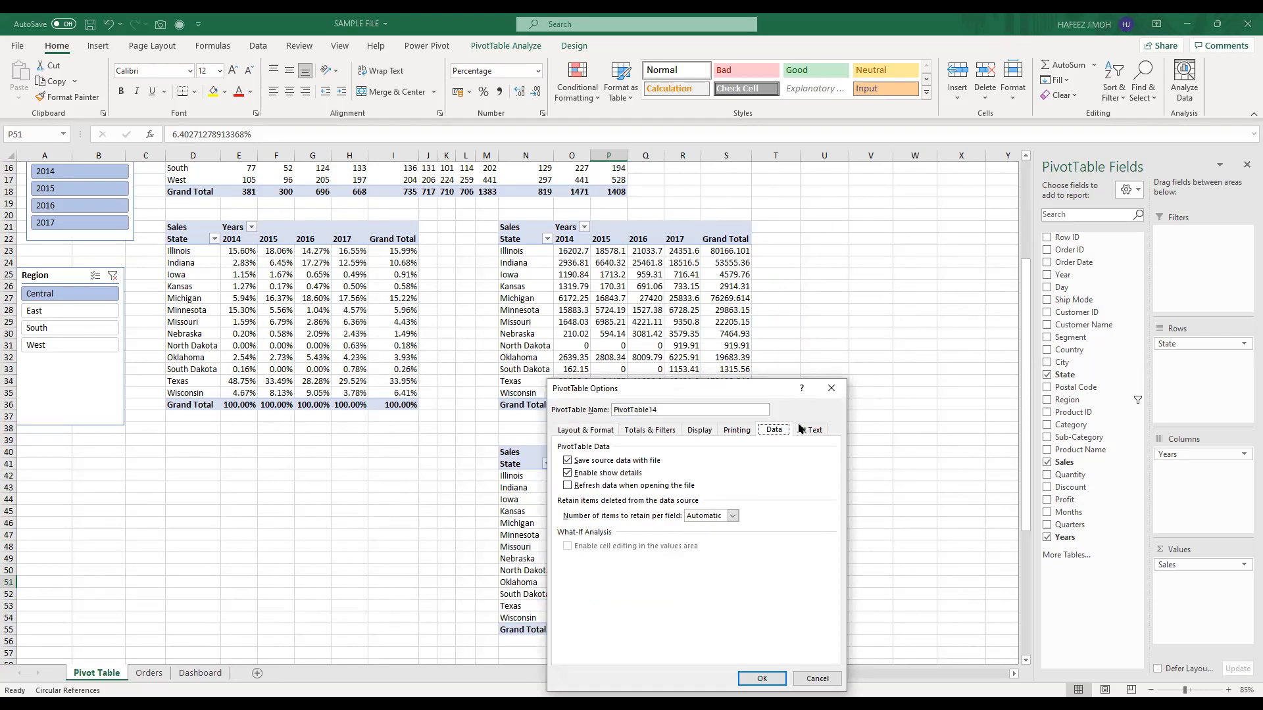
{"action": "left_click", "coordinate": [830, 397]}
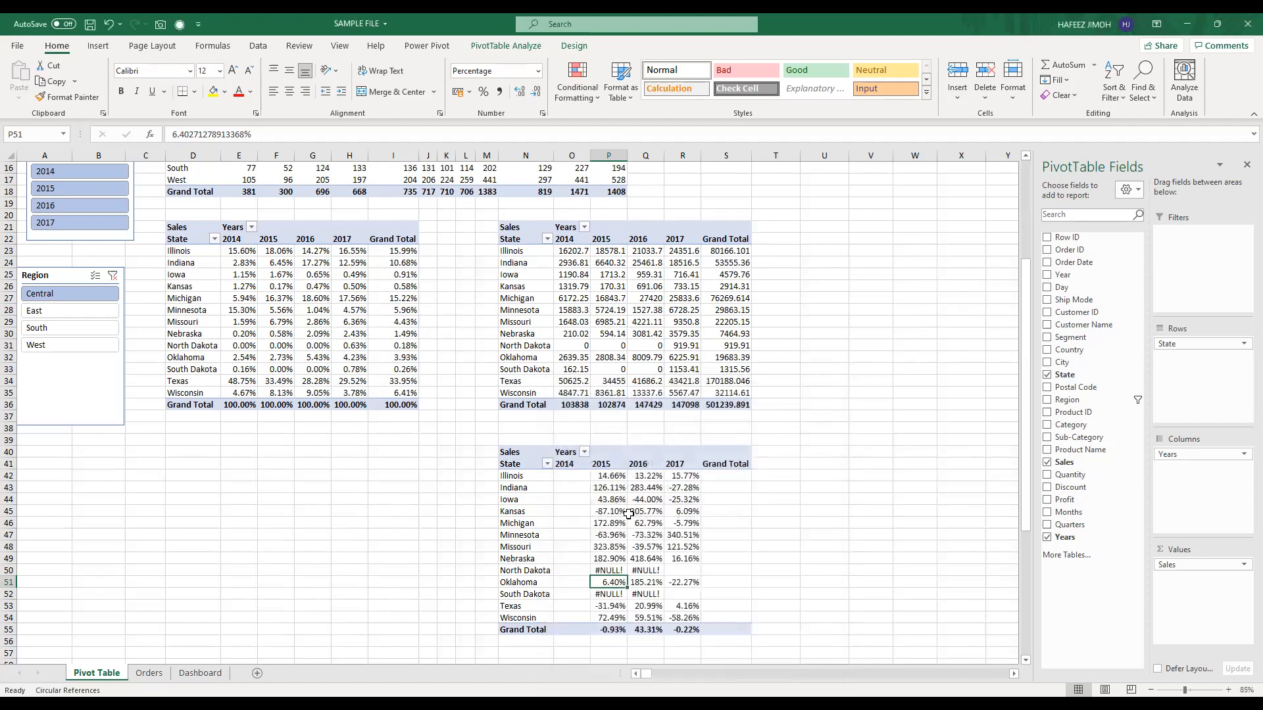
Step: Review the Show Values As settings of the N40 pivot table's Sales field, leaving them as they are
{"action": "right_click", "coordinate": [631, 515]}
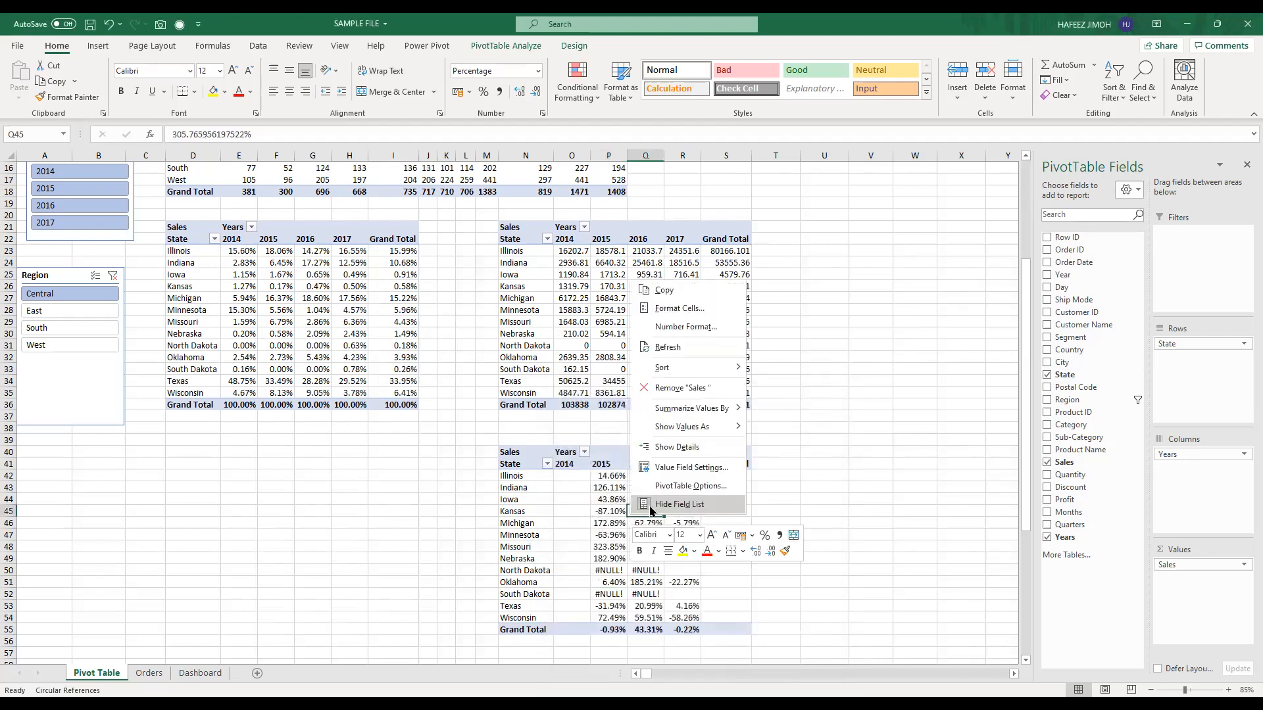
{"action": "left_click", "coordinate": [682, 468]}
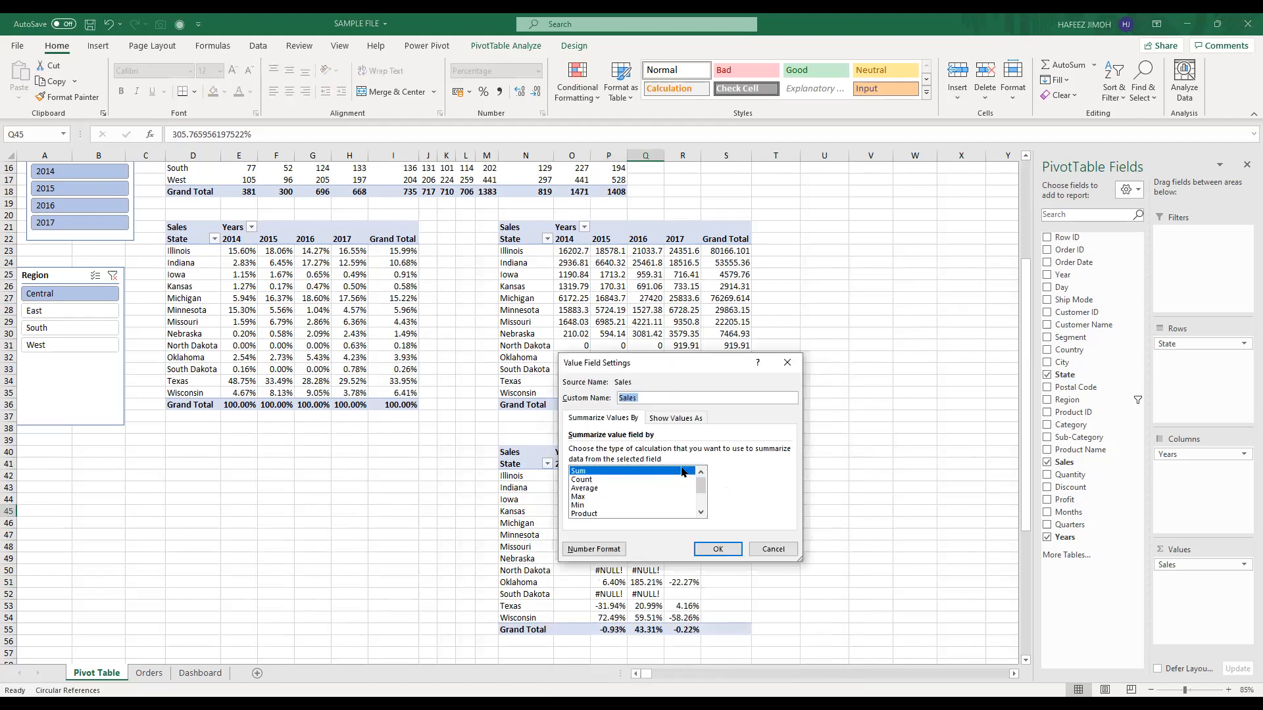
{"action": "left_click", "coordinate": [671, 418]}
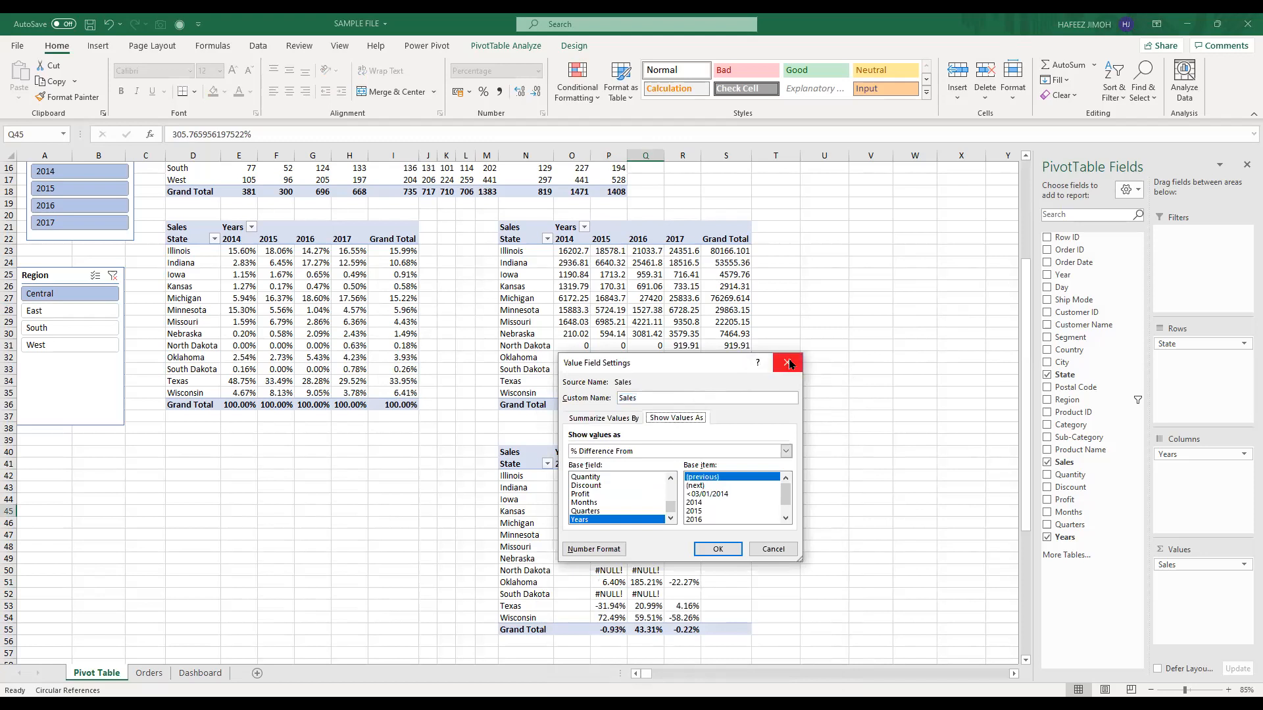
{"action": "left_click", "coordinate": [776, 369]}
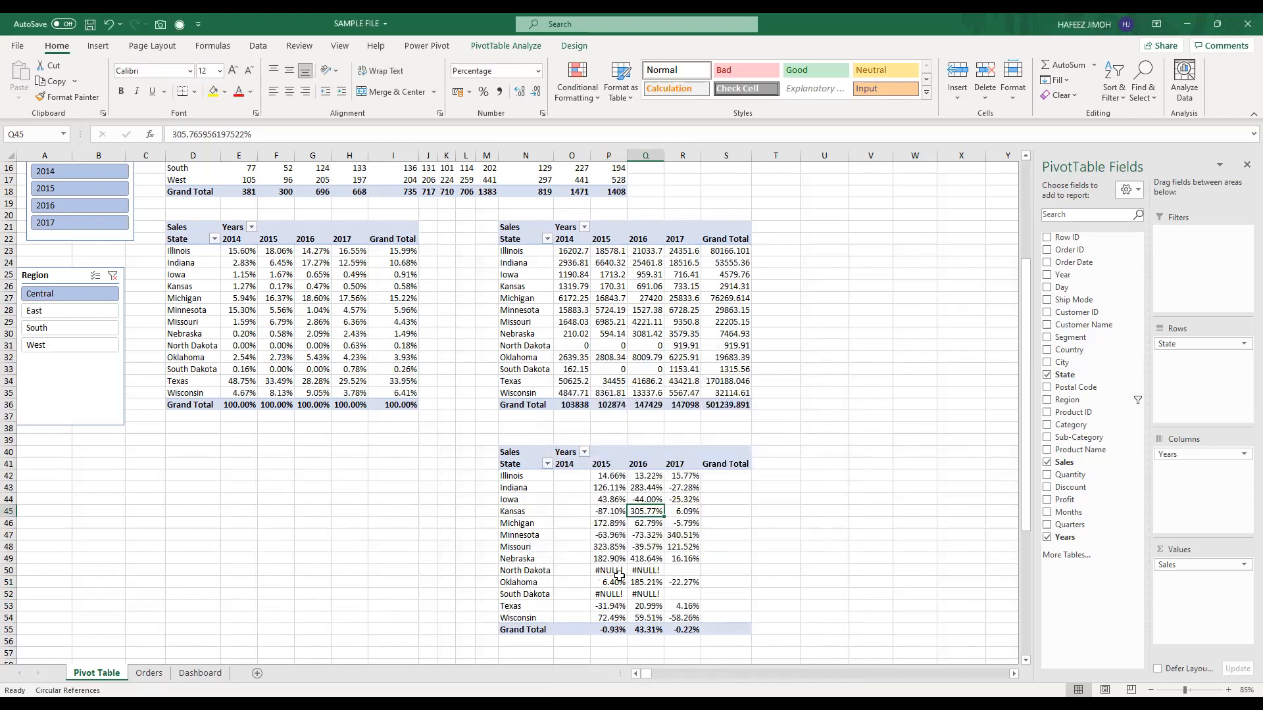
Step: Open the detail records behind Nebraska's 2015 value in the N40 pivot table, and return to the Pivot Table sheet
{"action": "double_click", "coordinate": [617, 559]}
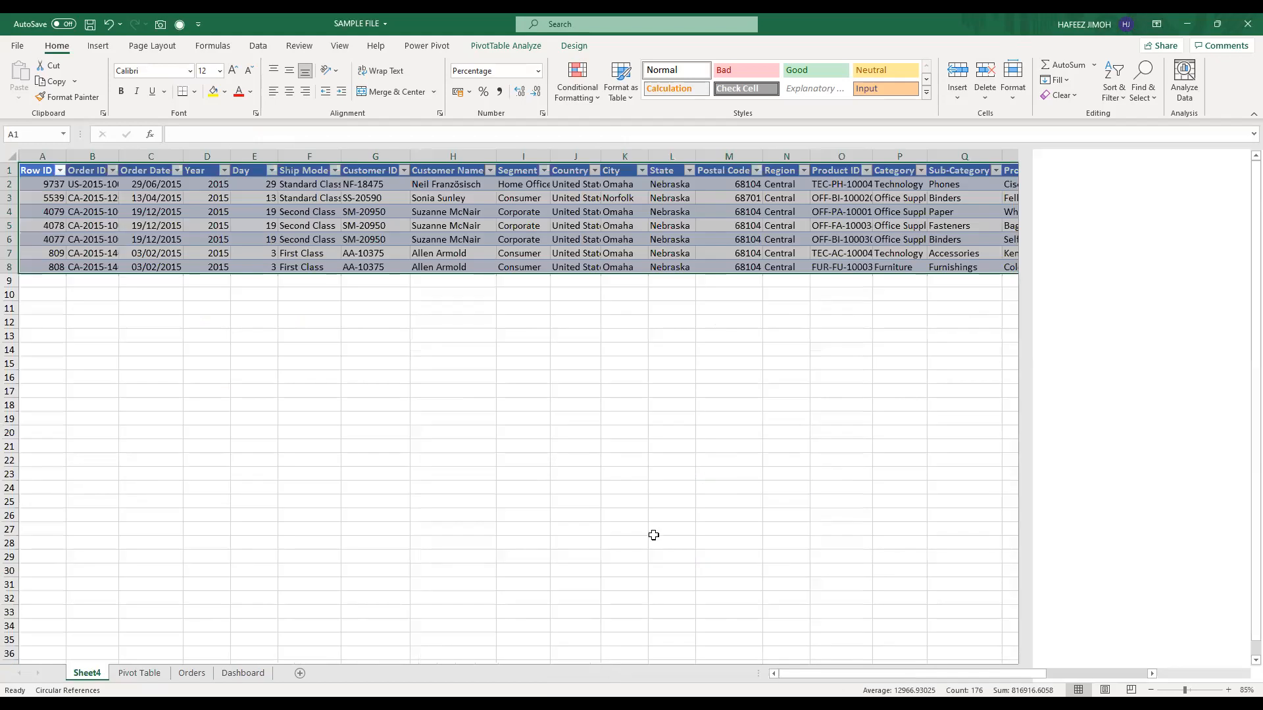
{"action": "left_click", "coordinate": [626, 570]}
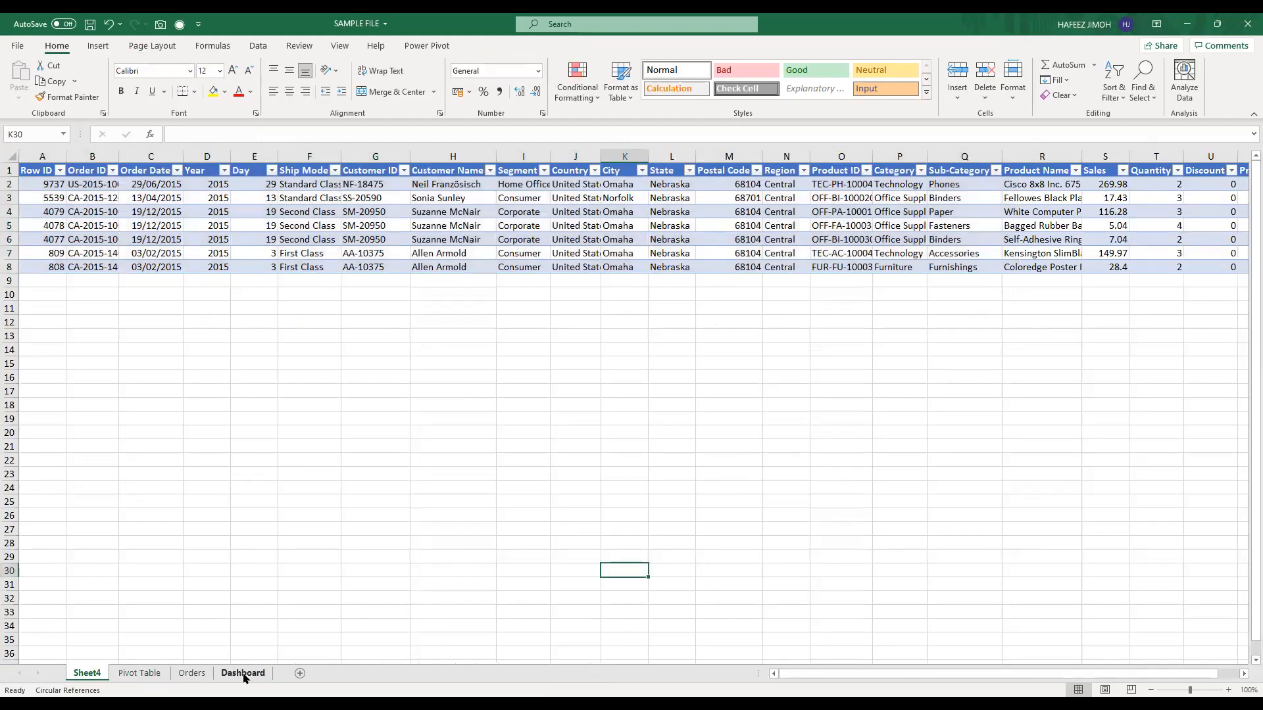
{"action": "left_click", "coordinate": [242, 674]}
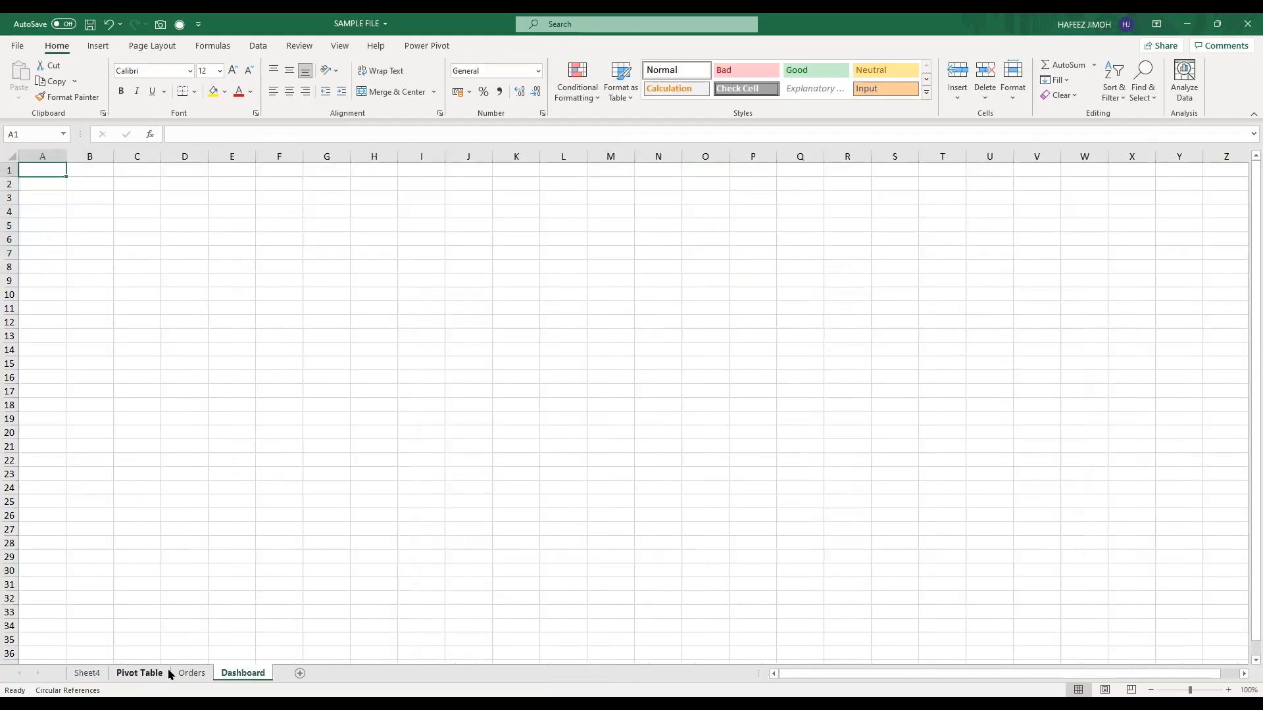
{"action": "left_click", "coordinate": [167, 673]}
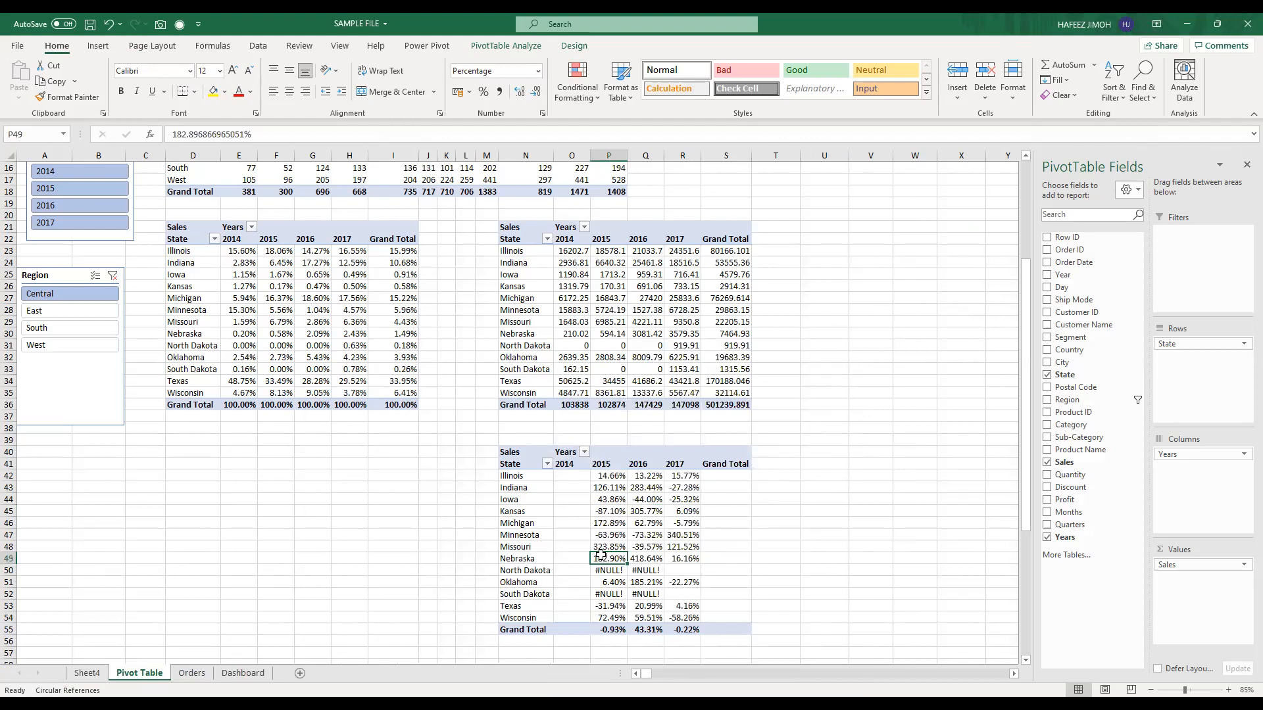
Step: Show the region-by-month Count of Sales pivot values as % Difference From, with base field Months and base item (previous)
{"action": "scroll", "coordinate": [605, 557], "scroll_direction": "up", "scroll_amount": 5}
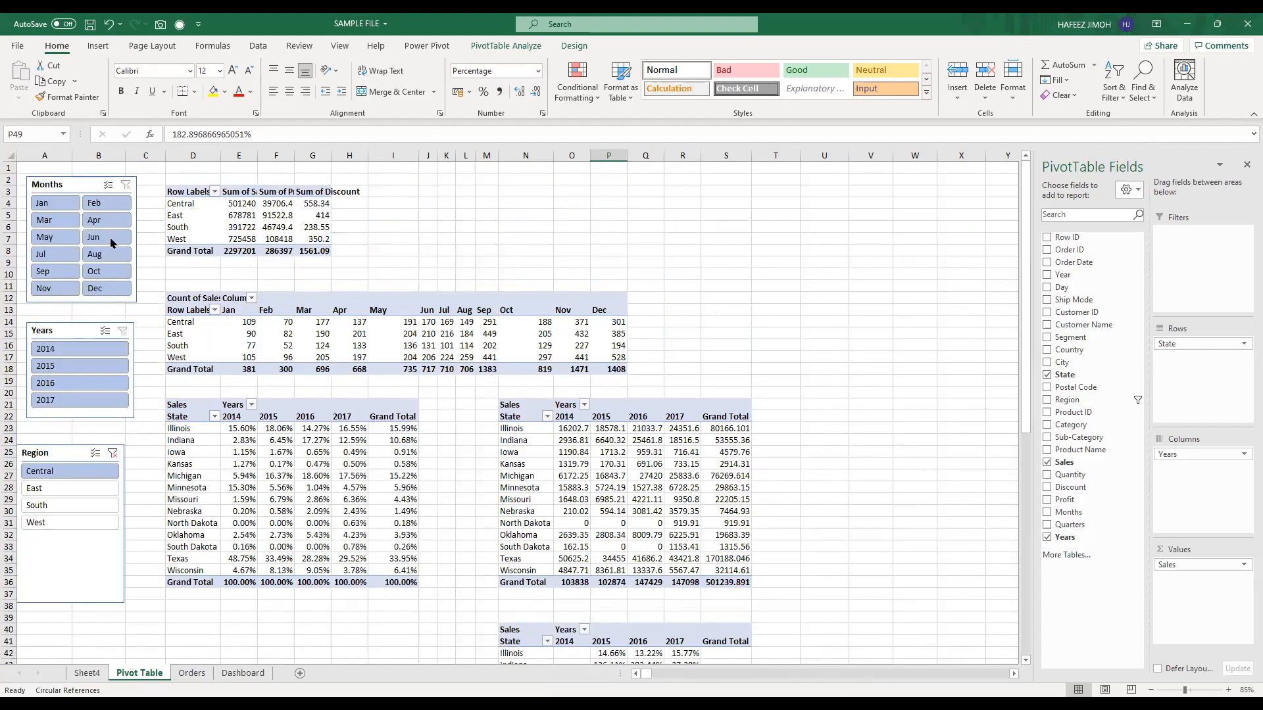
{"action": "left_click", "coordinate": [170, 292]}
{"action": "left_click_drag", "start_coordinate": [245, 322], "coordinate": [290, 345]}
{"action": "left_click_drag", "start_coordinate": [605, 366], "coordinate": [290, 333]}
{"action": "left_click", "coordinate": [605, 357]}
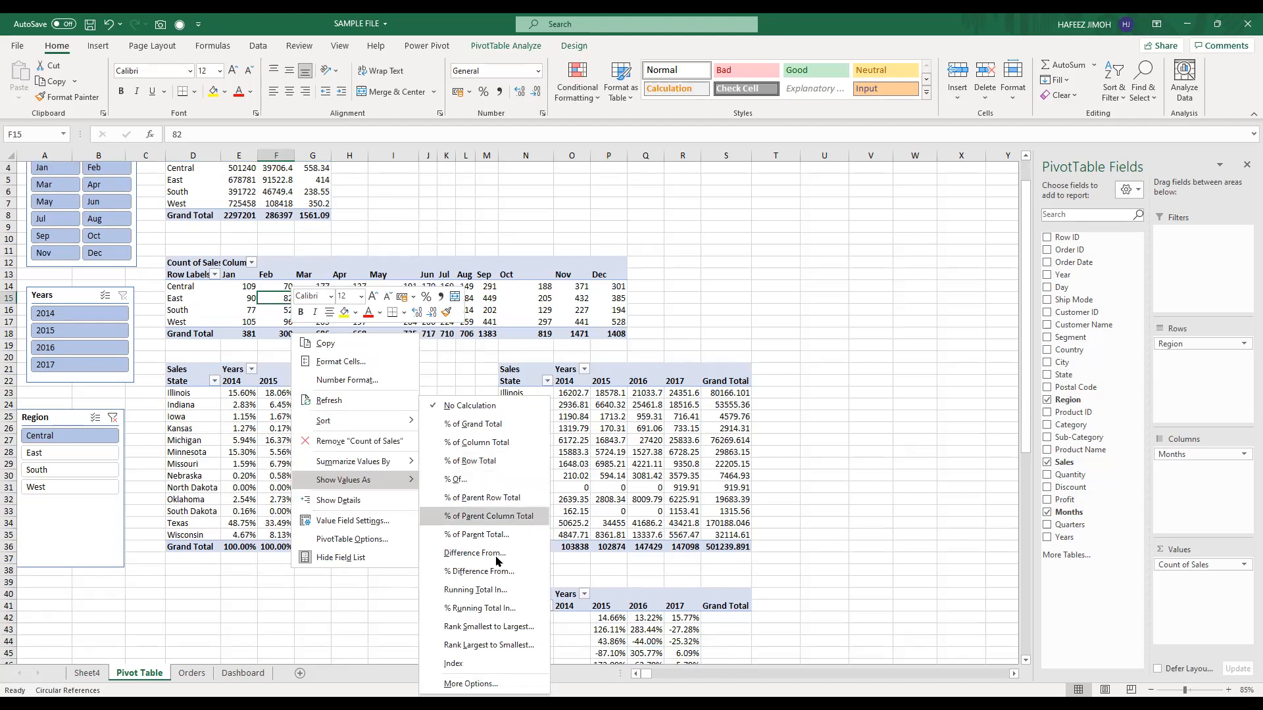
{"action": "left_click", "coordinate": [525, 581]}
{"action": "left_click", "coordinate": [461, 342]}
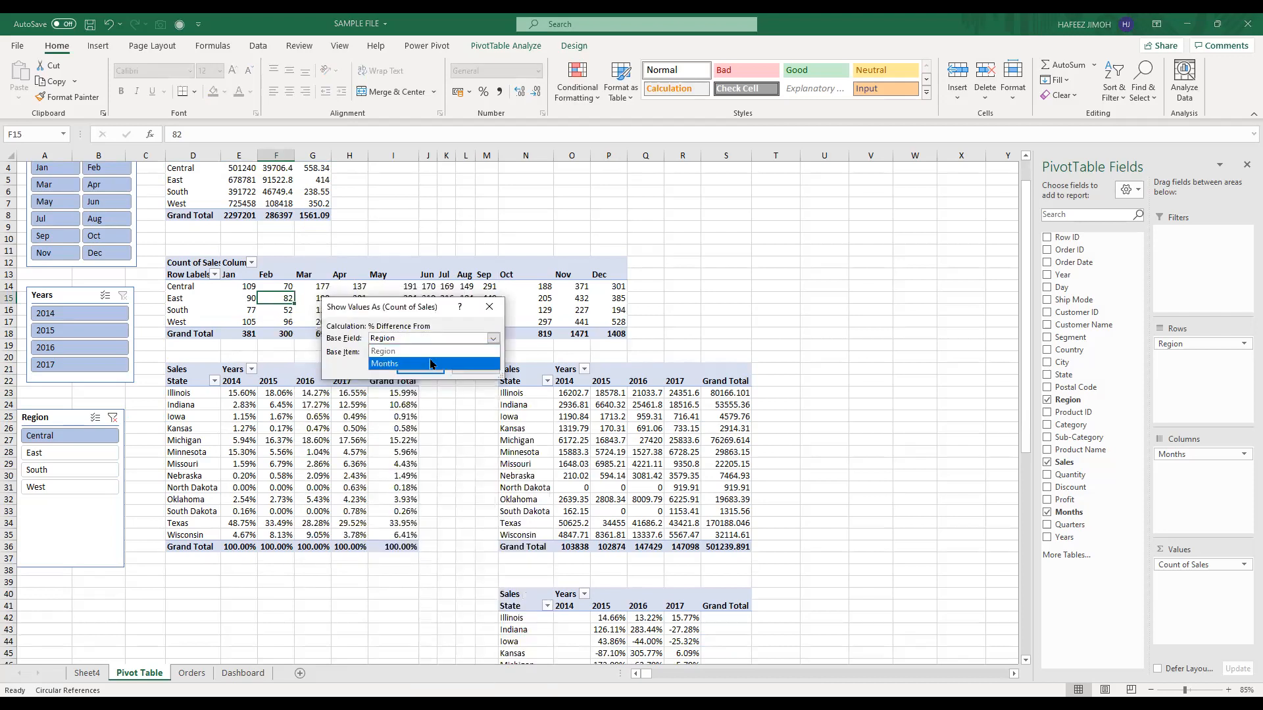
{"action": "left_click", "coordinate": [441, 361]}
{"action": "left_click", "coordinate": [438, 353]}
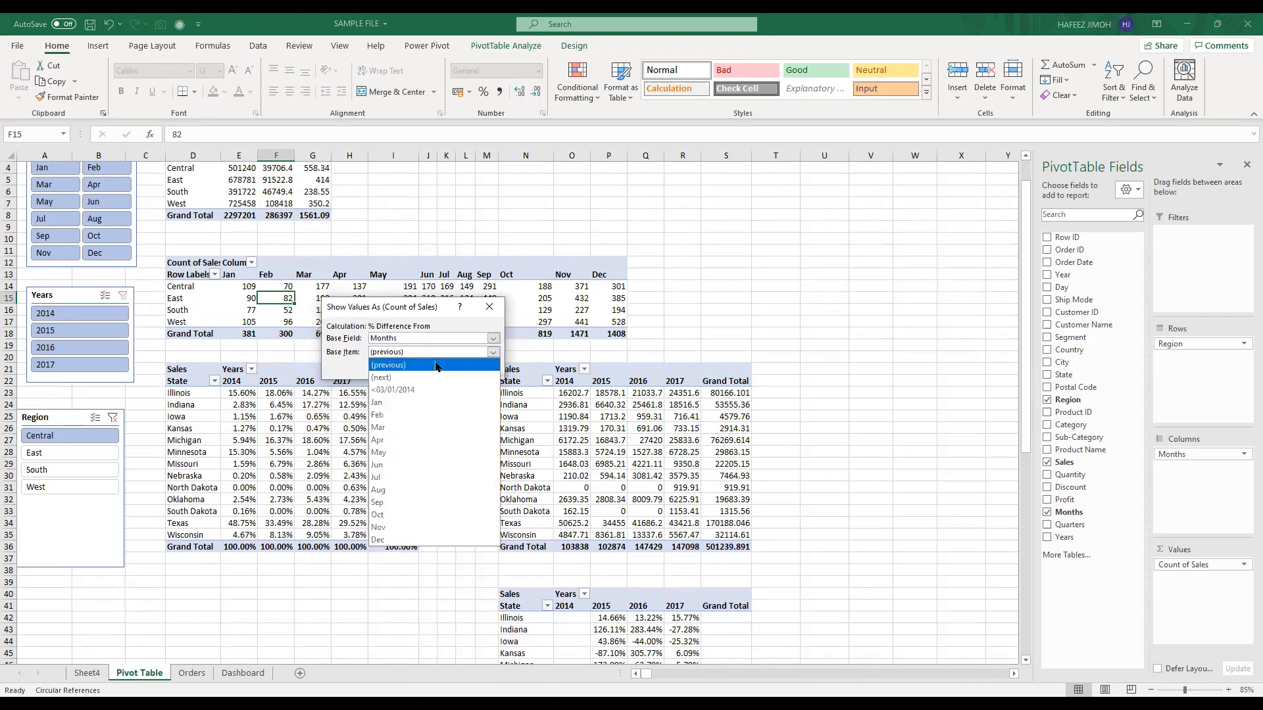
{"action": "left_click", "coordinate": [430, 364]}
{"action": "left_click", "coordinate": [426, 366]}
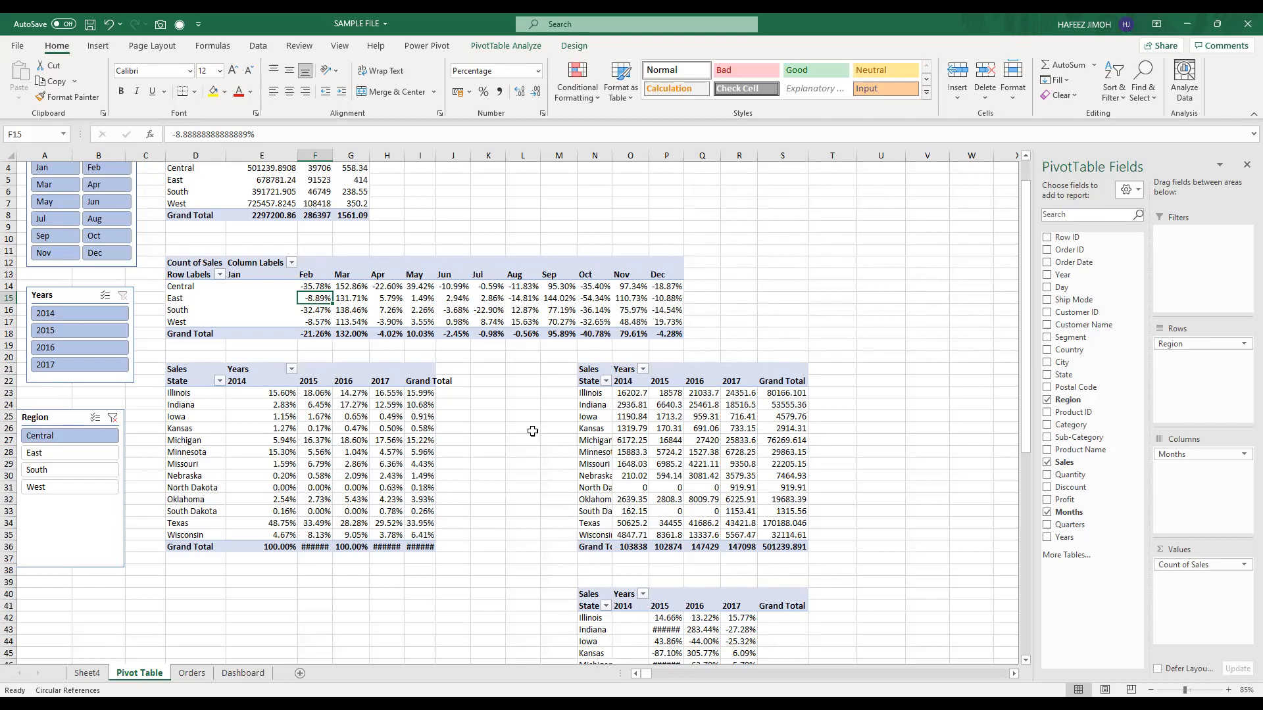
{"action": "key", "text": "ctrl+z"}
{"action": "key", "text": "alt+Tab"}
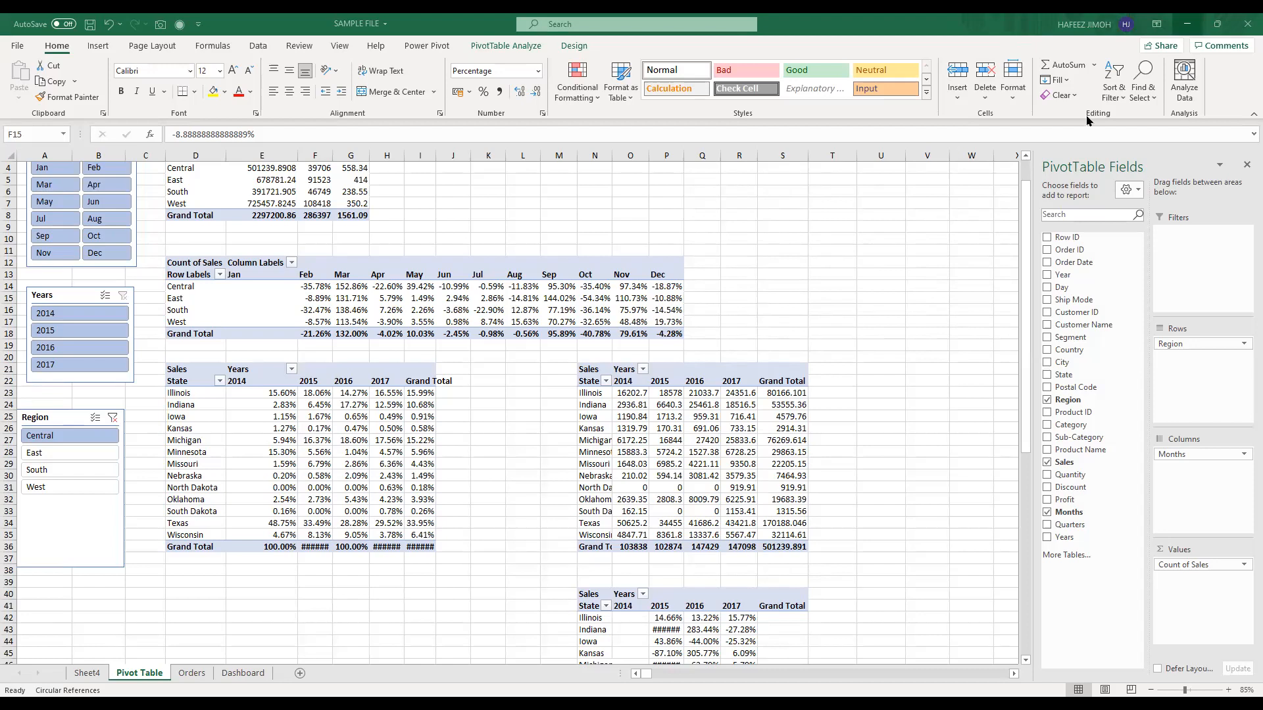
Step: Enter the sample values 50 in cell S3 and 100 in cell S4, beside the pivot tables
{"action": "scroll", "coordinate": [776, 209], "scroll_direction": "up", "scroll_amount": 1}
{"action": "left_click", "coordinate": [786, 191]}
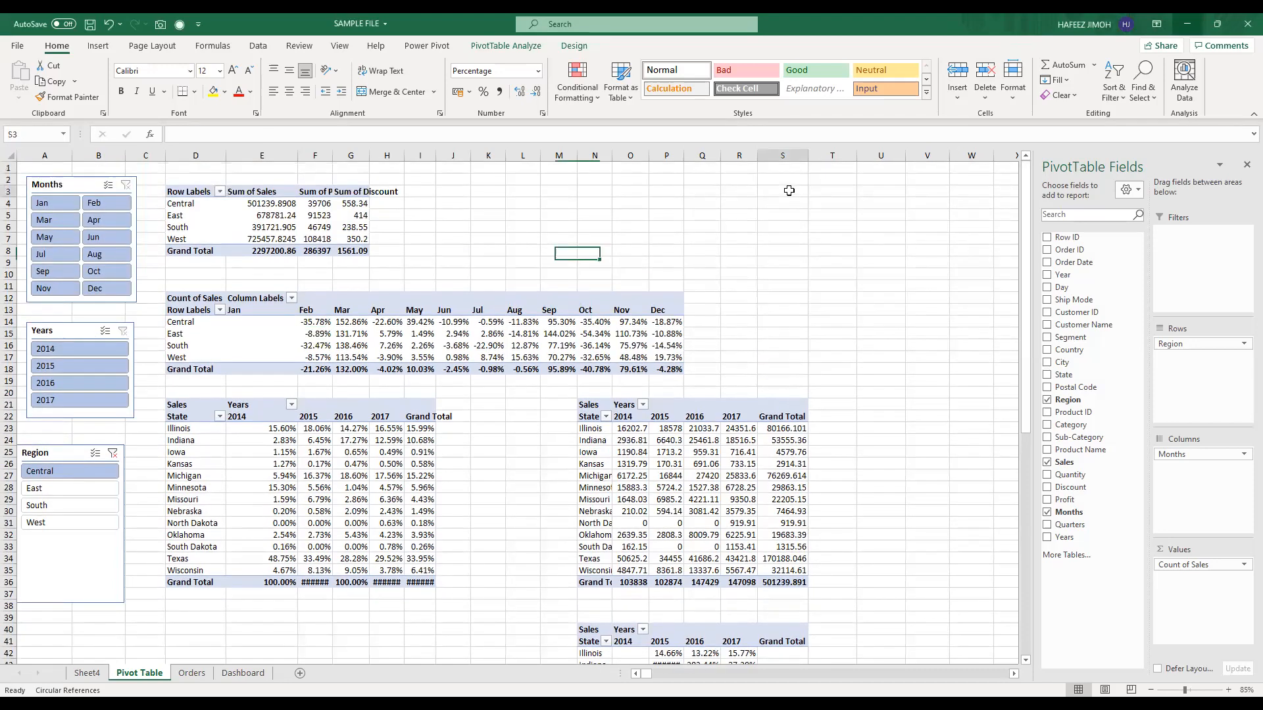
{"action": "type", "text": "50"}
{"action": "key", "text": "Return"}
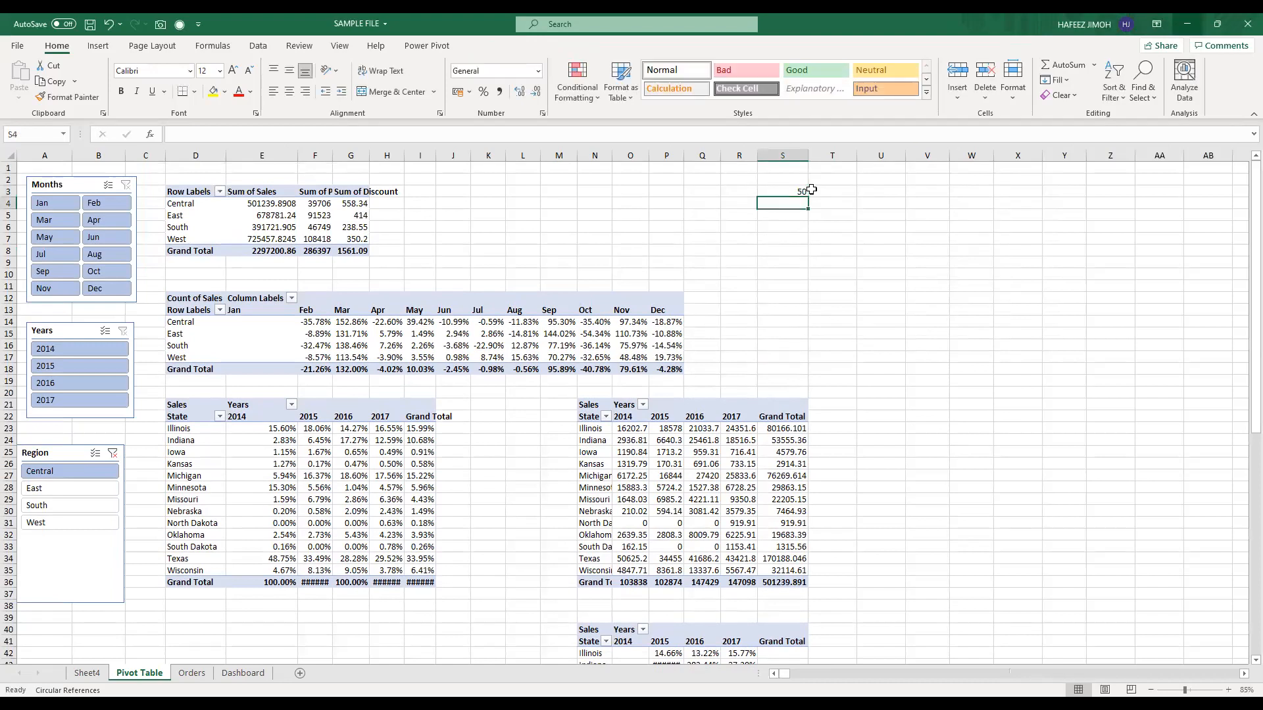
{"action": "type", "text": "100"}
{"action": "key", "text": "Tab"}
{"action": "key", "text": "Tab"}
{"action": "type", "text": "="}
{"action": "left_click", "coordinate": [811, 190]}
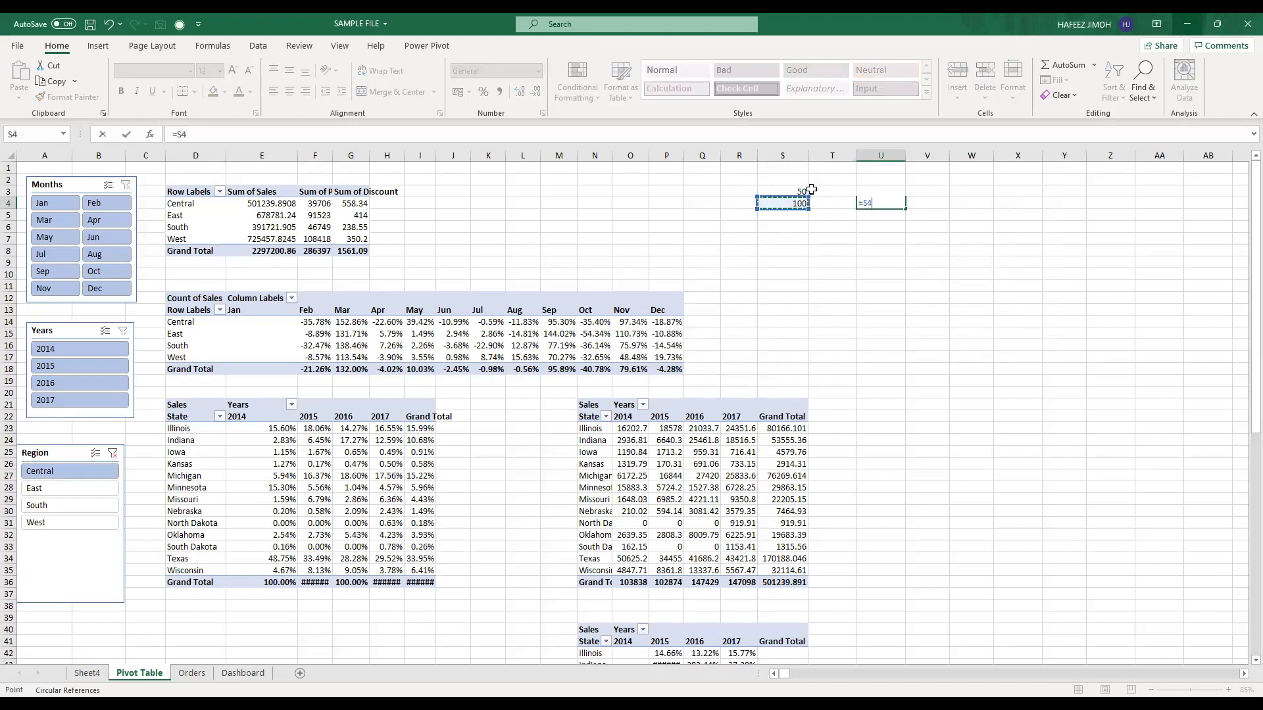
{"action": "key", "text": "Escape"}
Step: Add a third sample value, 130, in cell S5 below the other two
{"action": "key", "text": "Down"}
{"action": "key", "text": "Left"}
{"action": "key", "text": "Left"}
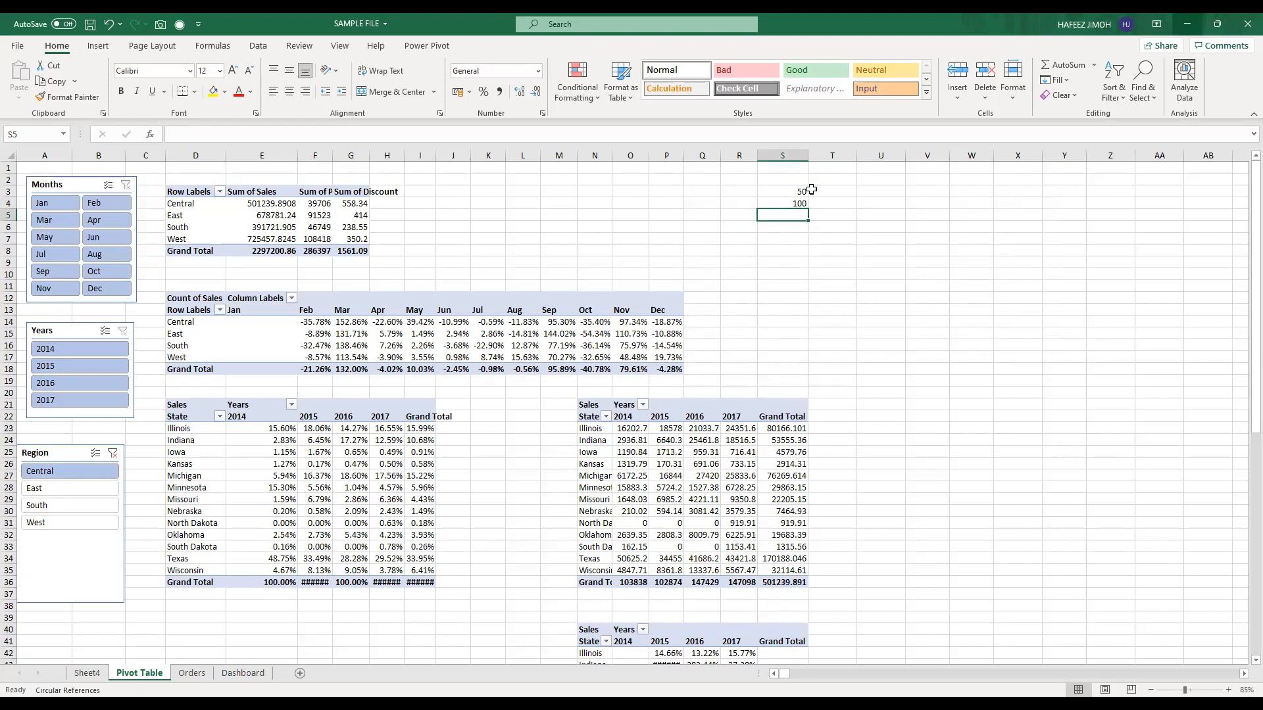
{"action": "type", "text": "130"}
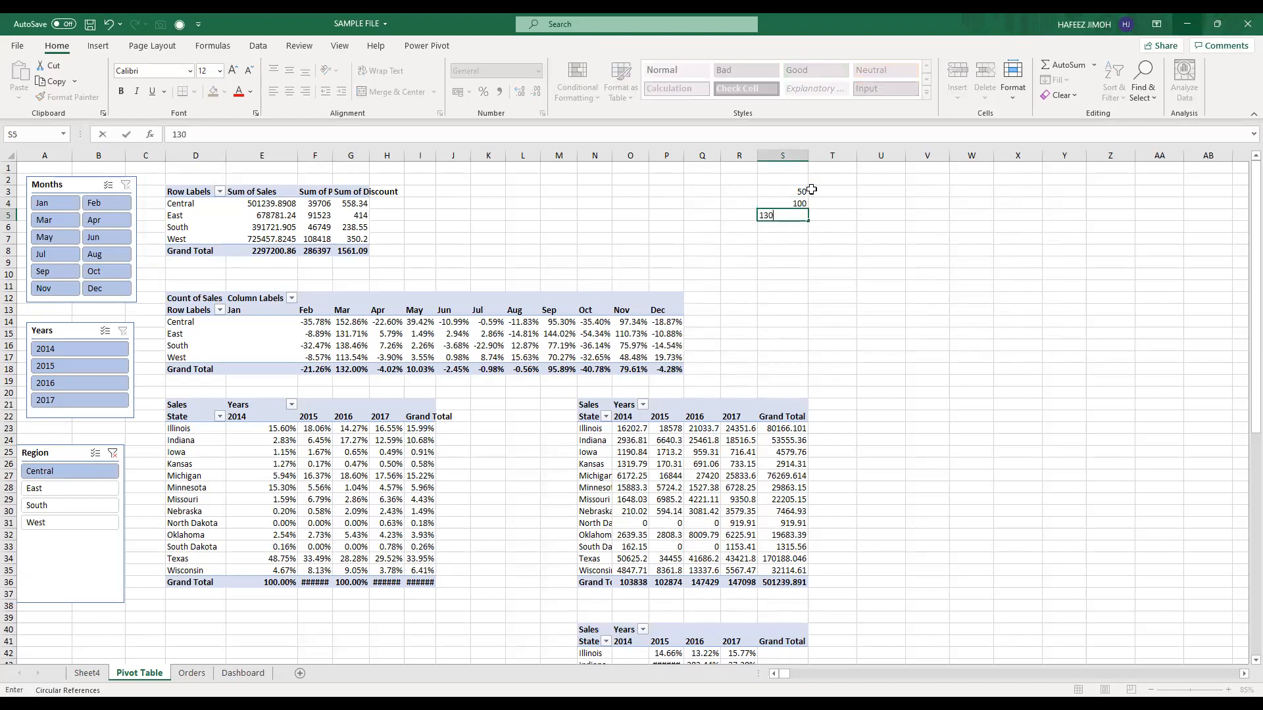
{"action": "key", "text": "Right"}
Step: Enter the formula =S3/S4 in cell U4 to divide the first sample value by the second
{"action": "key", "text": "Right"}
{"action": "key", "text": "Up"}
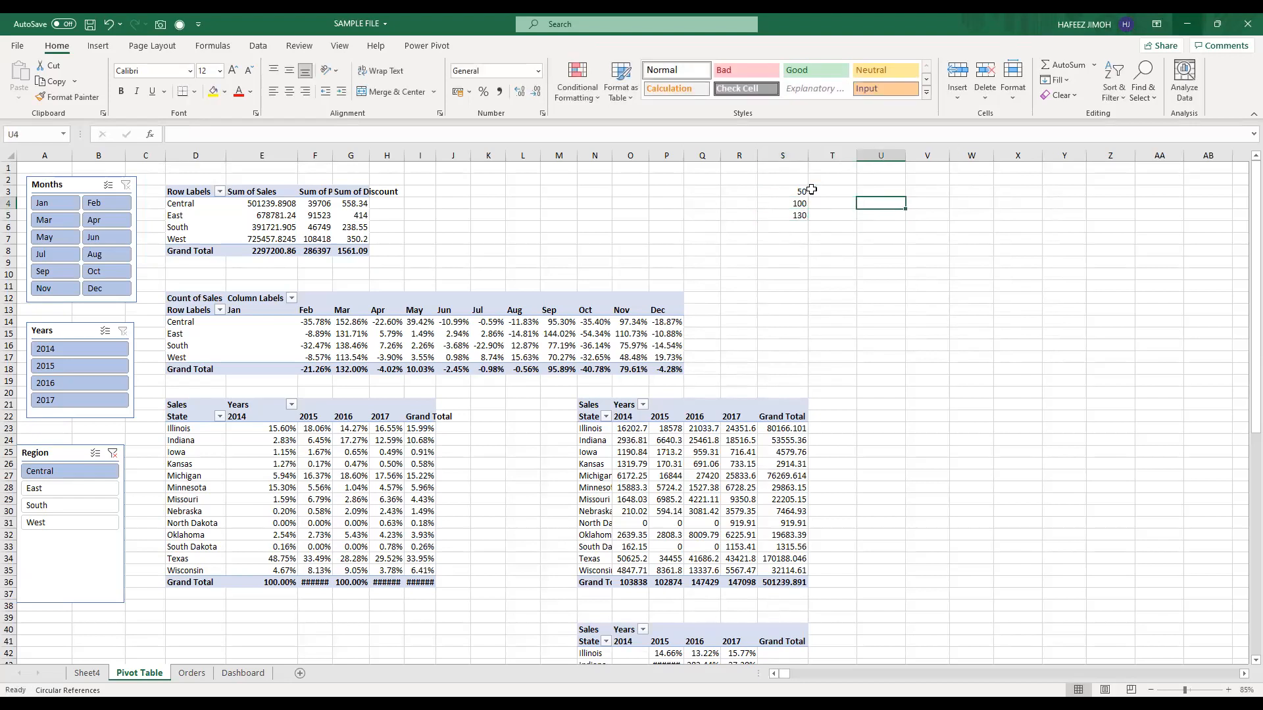
{"action": "type", "text": "="}
{"action": "key", "text": "Left"}
{"action": "key", "text": "Left"}
{"action": "key", "text": "Up"}
{"action": "type", "text": "/"}
{"action": "key", "text": "Right"}
{"action": "key", "text": "Down"}
{"action": "key", "text": "Left"}
{"action": "key", "text": "Left"}
{"action": "key", "text": "Left"}
{"action": "key", "text": "Up"}
{"action": "key", "text": "Return"}
Step: Format the formula result in cell U4 as a percentage
{"action": "key", "text": "Right"}
{"action": "key", "text": "Up"}
{"action": "key", "text": "Left"}
{"action": "left_click", "coordinate": [484, 92]}
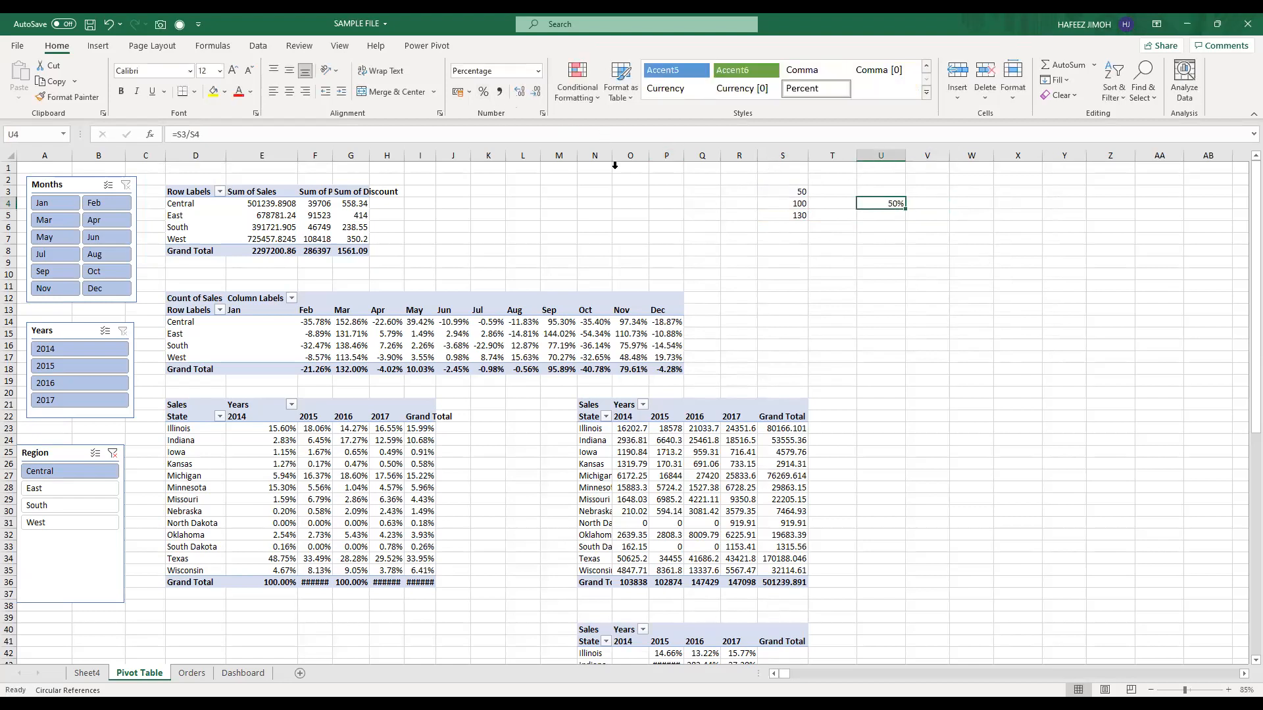
{"action": "left_click", "coordinate": [890, 217]}
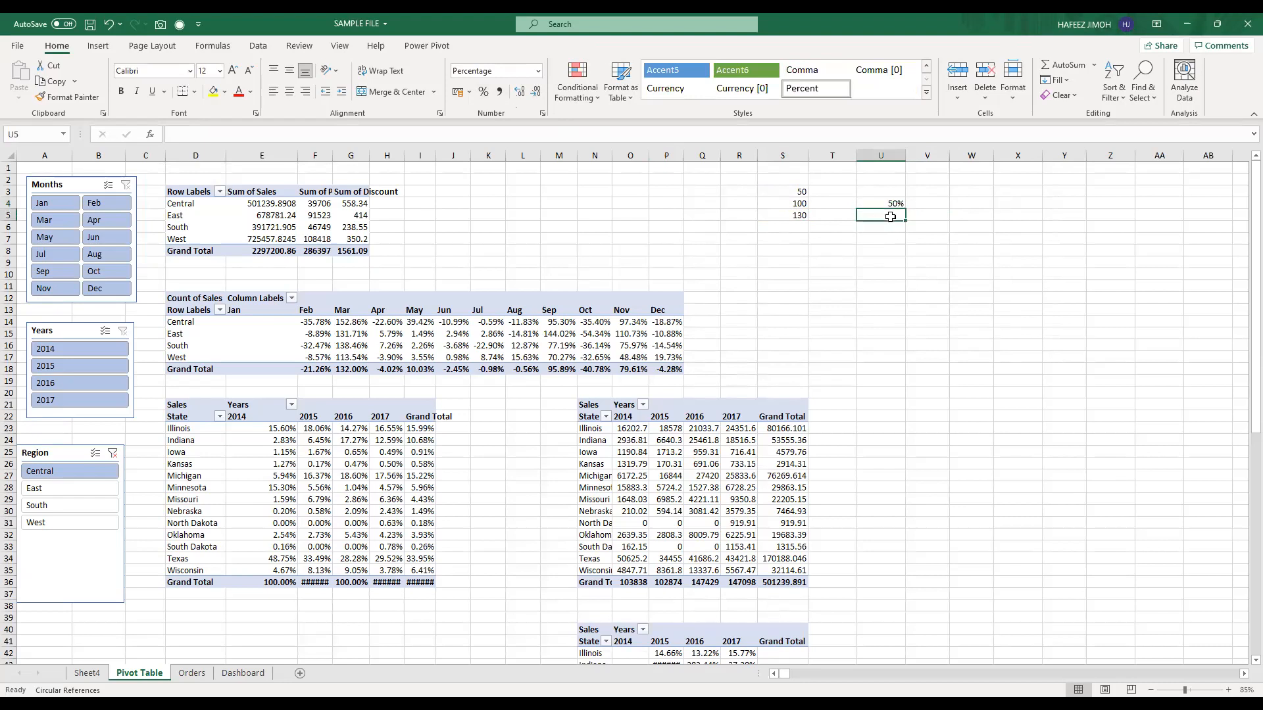
{"action": "type", "text": "="}
{"action": "key", "text": "Left"}
{"action": "key", "text": "Left"}
{"action": "key", "text": "Up"}
{"action": "key", "text": "Right"}
{"action": "key", "text": "Left"}
{"action": "key", "text": "Up"}
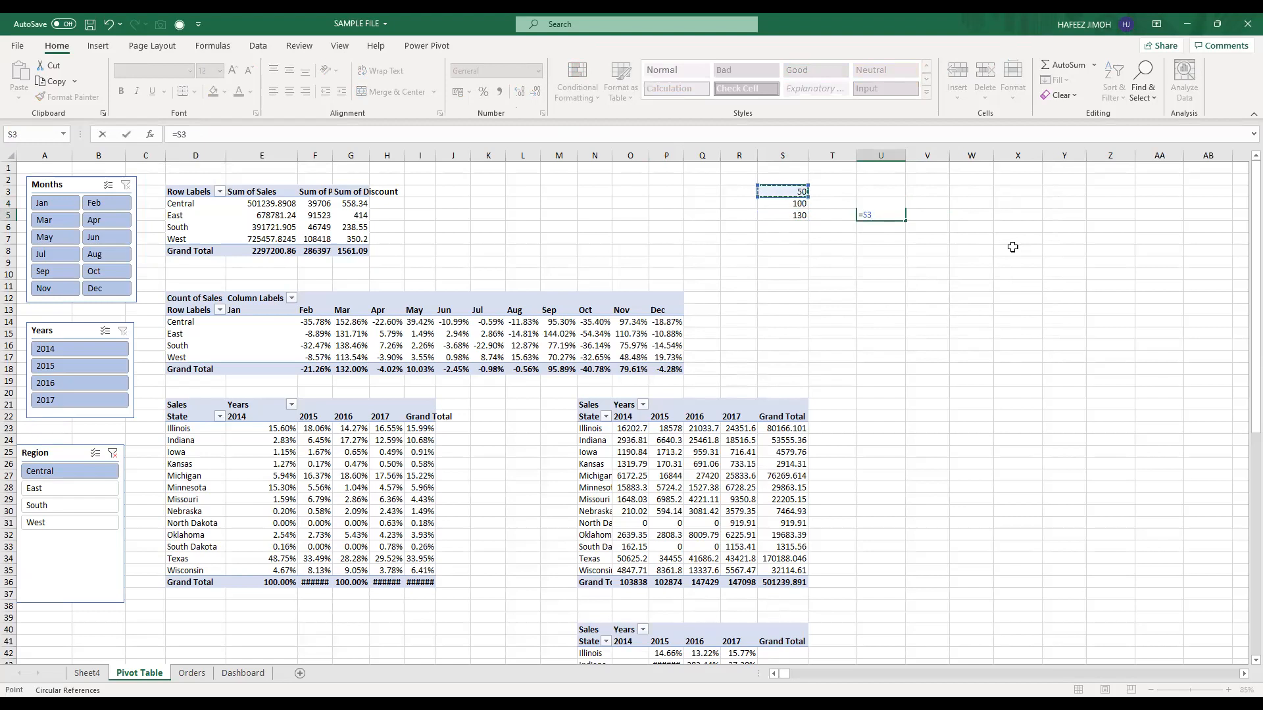
{"action": "key", "text": "Escape"}
{"action": "key", "text": "Up"}
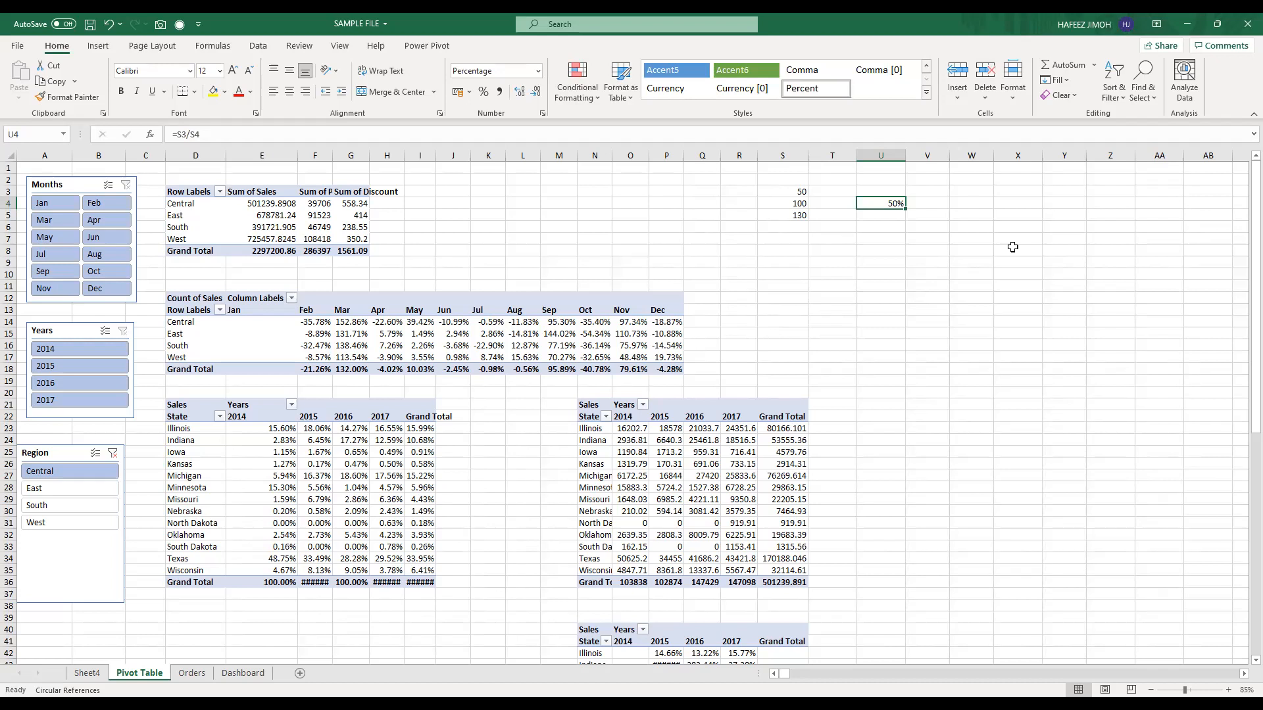
{"action": "key", "text": "F2"}
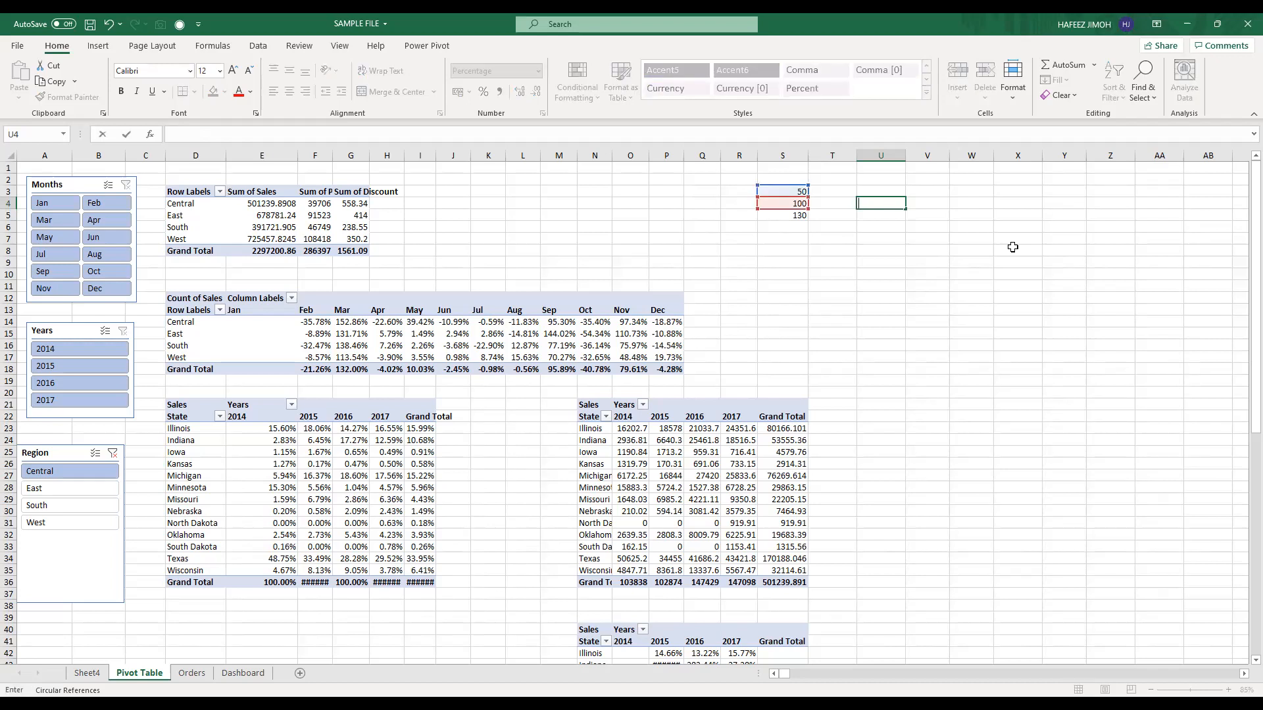
{"action": "key", "text": "Escape"}
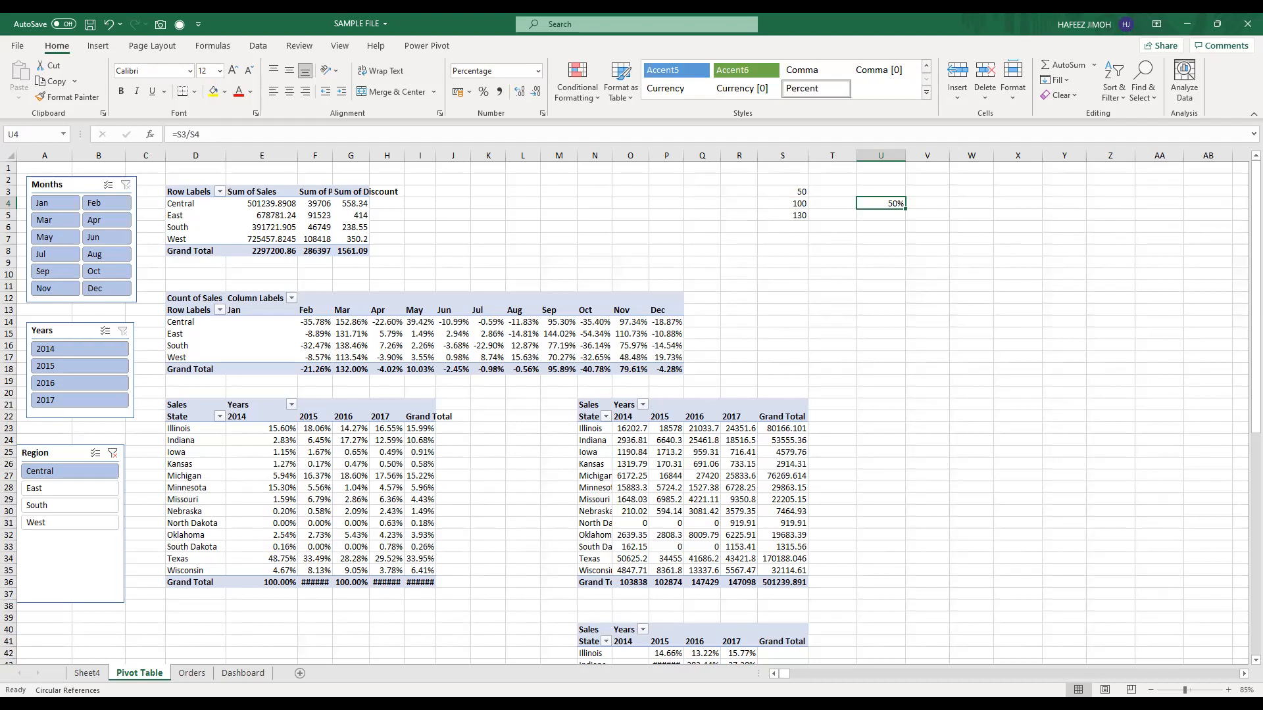
Step: Add an on-screen text annotation reading "Current-Previous" in the blank area below cell U4
{"action": "left_click", "coordinate": [712, 164]}
{"action": "left_click", "coordinate": [884, 275]}
{"action": "type", "text": "Currn"}
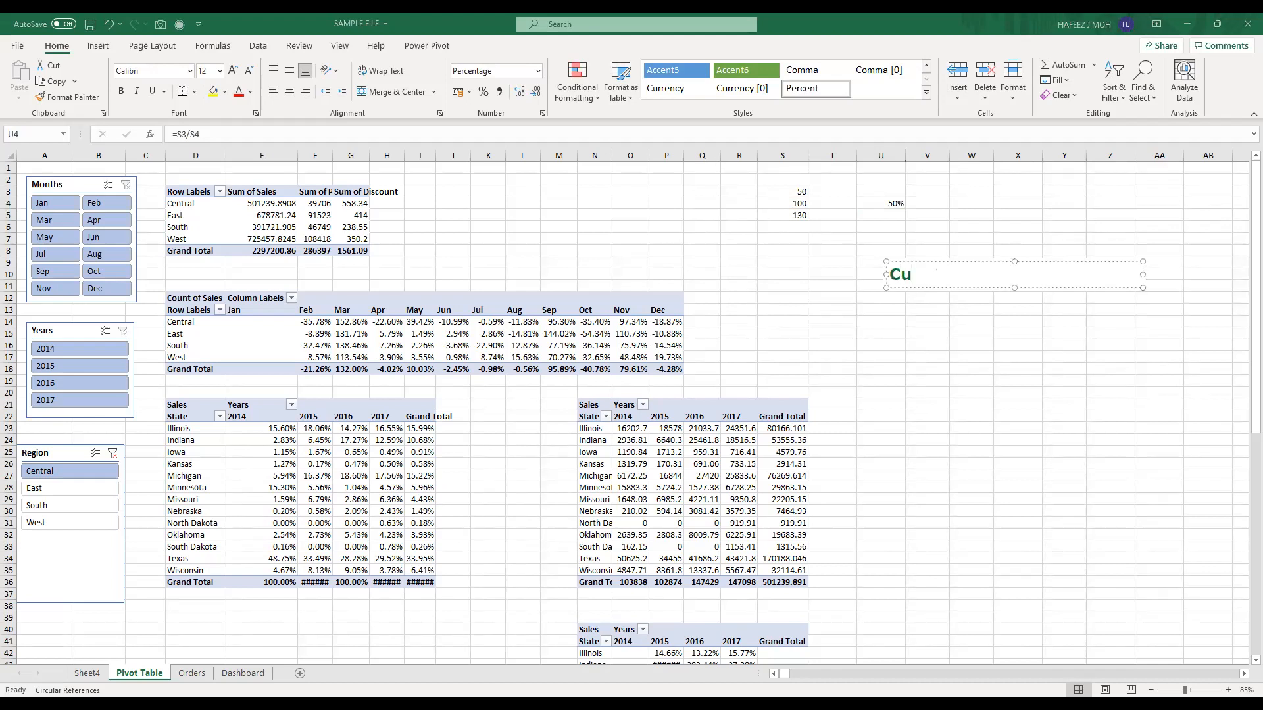
{"action": "key", "text": "BackSpace"}
{"action": "type", "text": "ent=-Previo"}
{"action": "key", "text": "BackSpace"}
{"action": "key", "text": "BackSpace"}
{"action": "key", "text": "BackSpace"}
{"action": "key", "text": "BackSpace"}
{"action": "key", "text": "BackSpace"}
{"action": "key", "text": "BackSpace"}
{"action": "key", "text": "BackSpace"}
{"action": "key", "text": "BackSpace"}
{"action": "type", "text": "-Previous"}
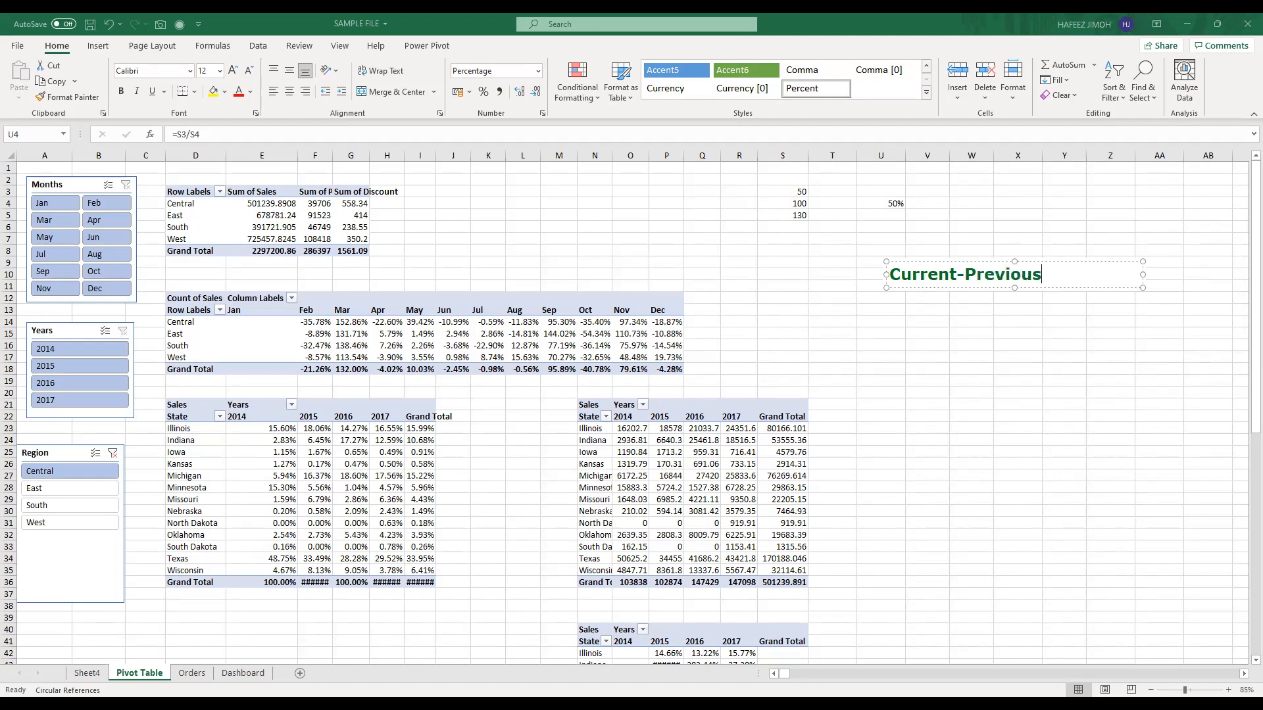
Step: Extend the text annotation so the formula reads "(Current-Previous)/(Prevous)"
{"action": "type", "text": "/(Prevous"}
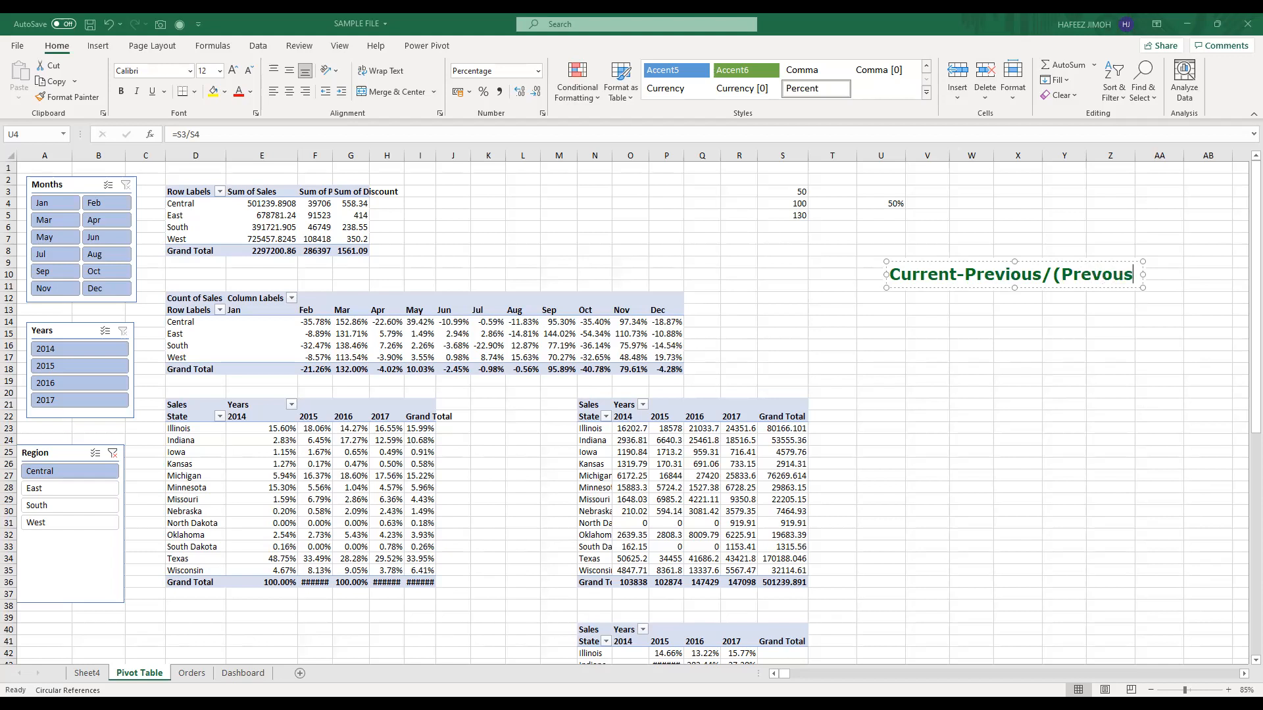
{"action": "type", "text": ")"}
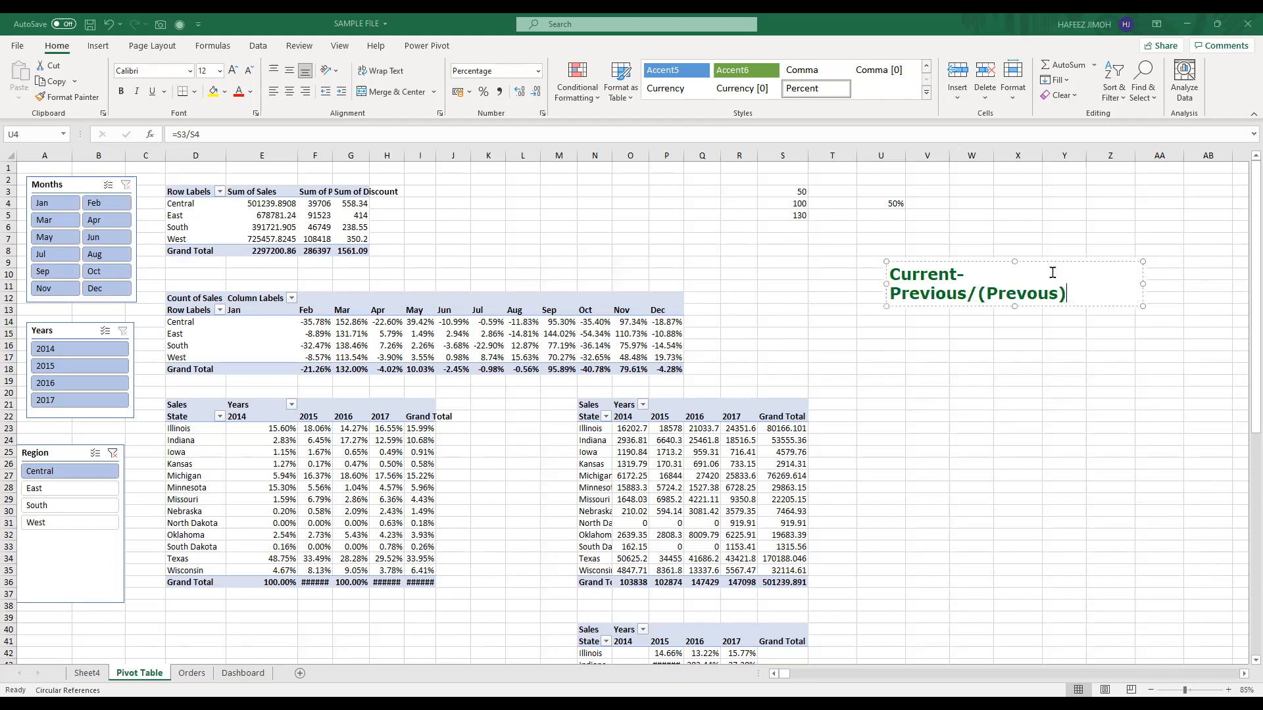
{"action": "key", "text": "Return"}
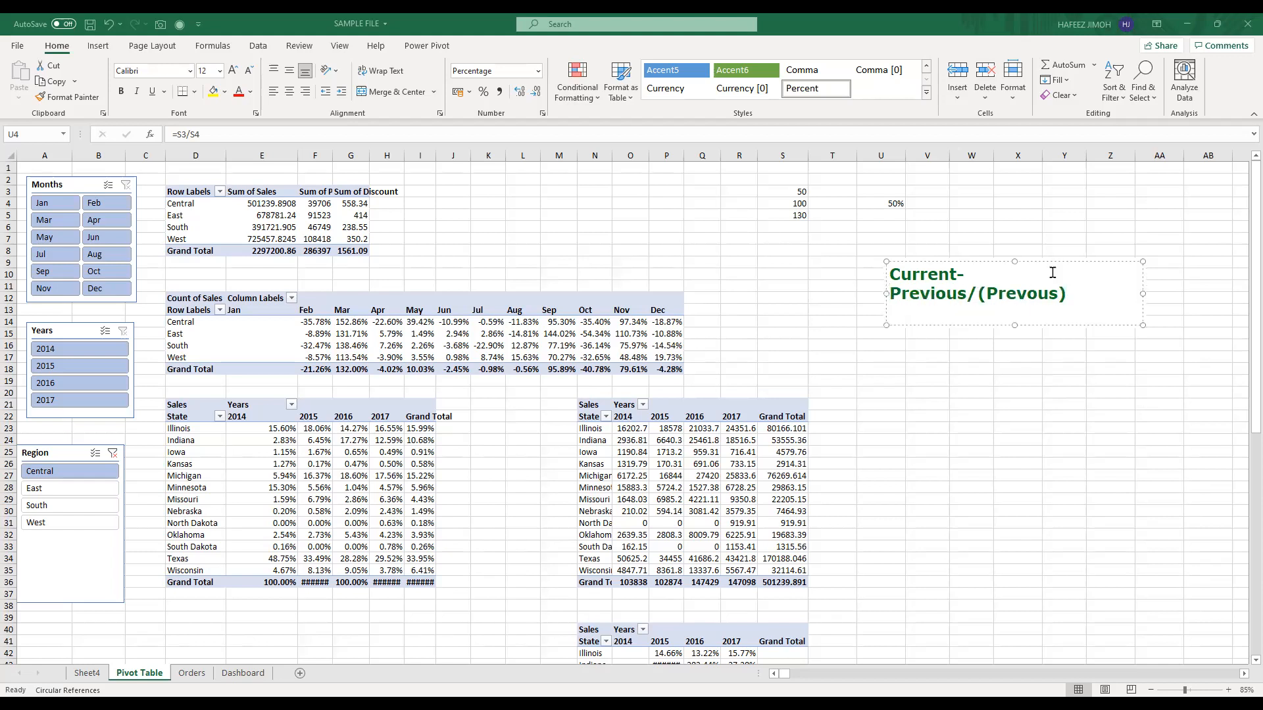
{"action": "type", "text": "("}
{"action": "key", "text": "Down"}
{"action": "type", "text": ")"}
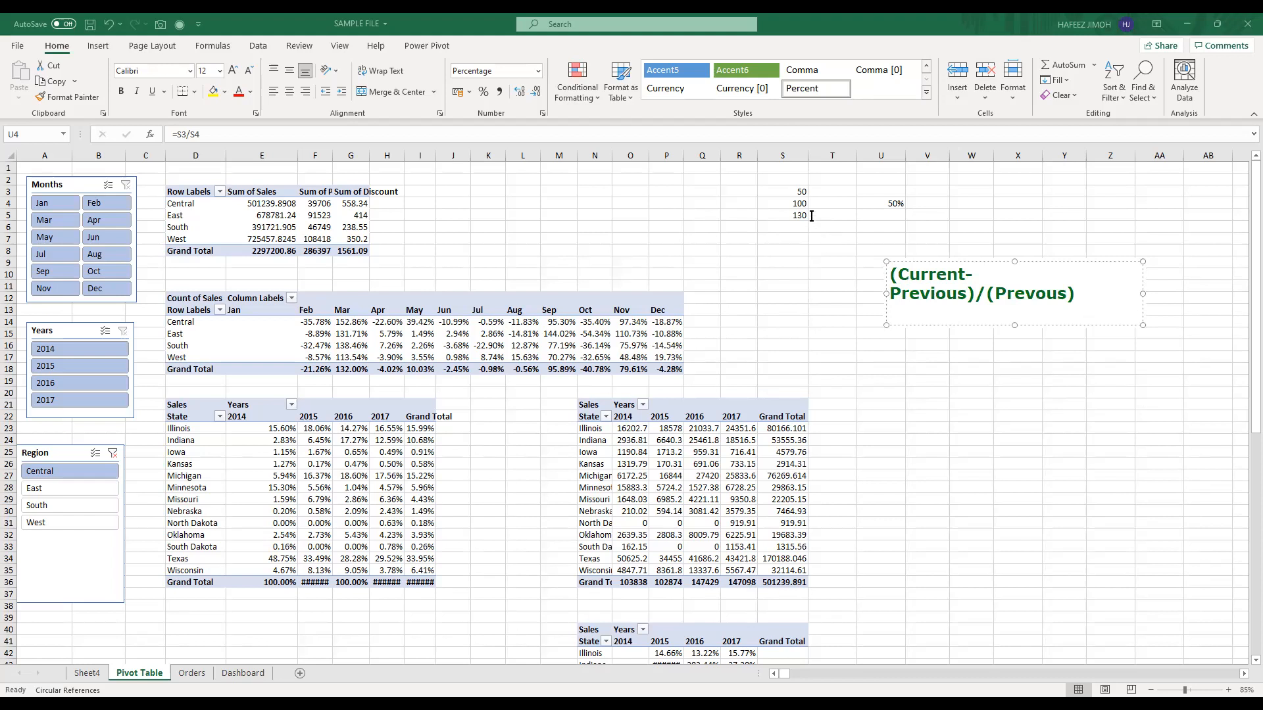
Step: Add a second on-screen text annotation directly below the formula annotation, reading "(100-50)/(50)"
{"action": "left_click", "coordinate": [959, 370]}
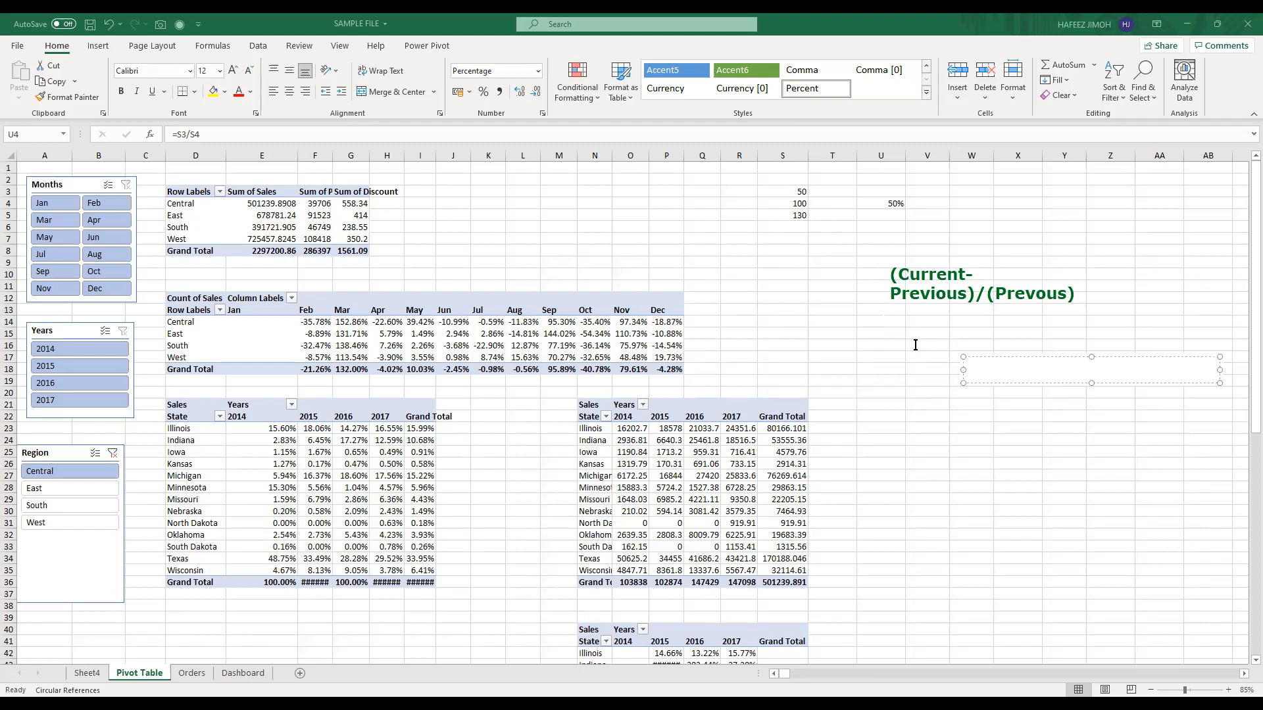
{"action": "left_click_drag", "start_coordinate": [961, 366], "coordinate": [931, 321]}
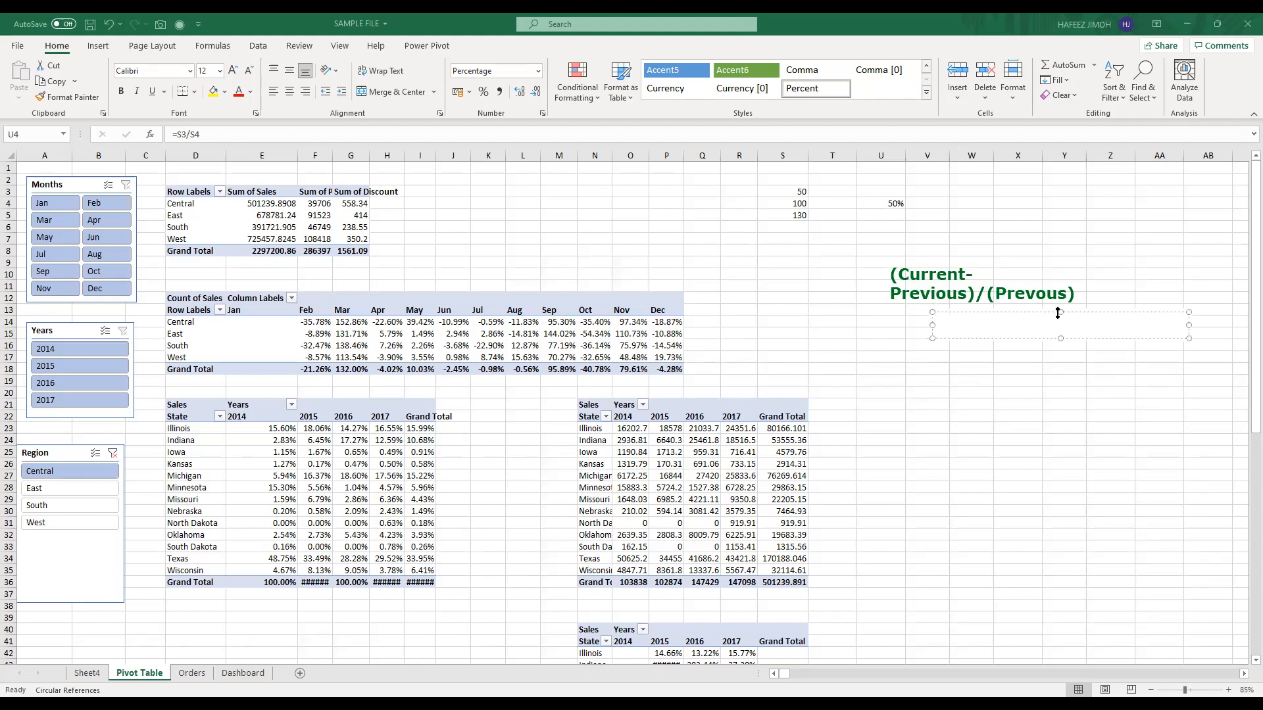
{"action": "type", "text": "100-50/()"}
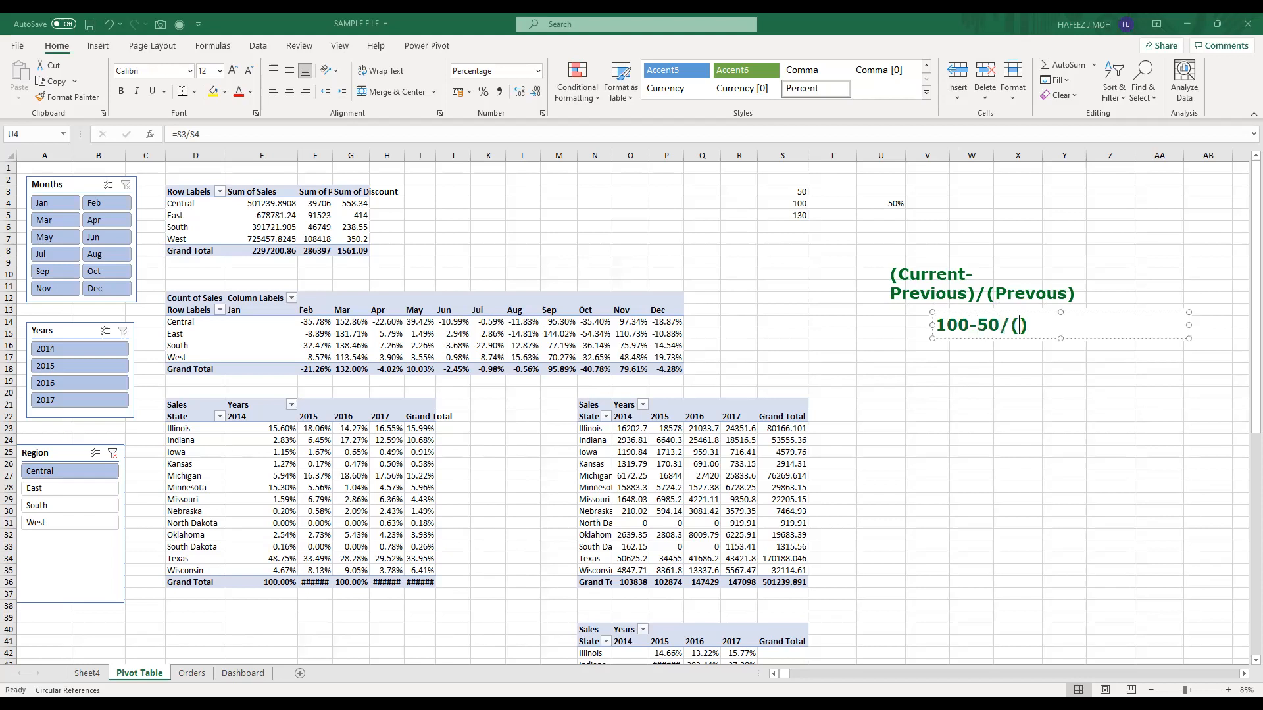
{"action": "type", "text": "50"}
{"action": "type", "text": "("}
{"action": "key", "text": "Right"}
{"action": "key", "text": "Right"}
{"action": "key", "text": "Right"}
{"action": "key", "text": "Right"}
{"action": "key", "text": "Right"}
{"action": "type", "text": ")"}
Step: Extend the worked example annotation with "*100=100%" after the "(50)" divisor
{"action": "key", "text": "End"}
{"action": "type", "text": "*"}
{"action": "type", "text": "2"}
{"action": "key", "text": "BackSpace"}
{"action": "type", "text": "100"}
{"action": "key", "text": "BackSpace"}
{"action": "type", "text": "10"}
{"action": "key", "text": "BackSpace"}
{"action": "key", "text": "BackSpace"}
{"action": "type", "text": "0=100"}
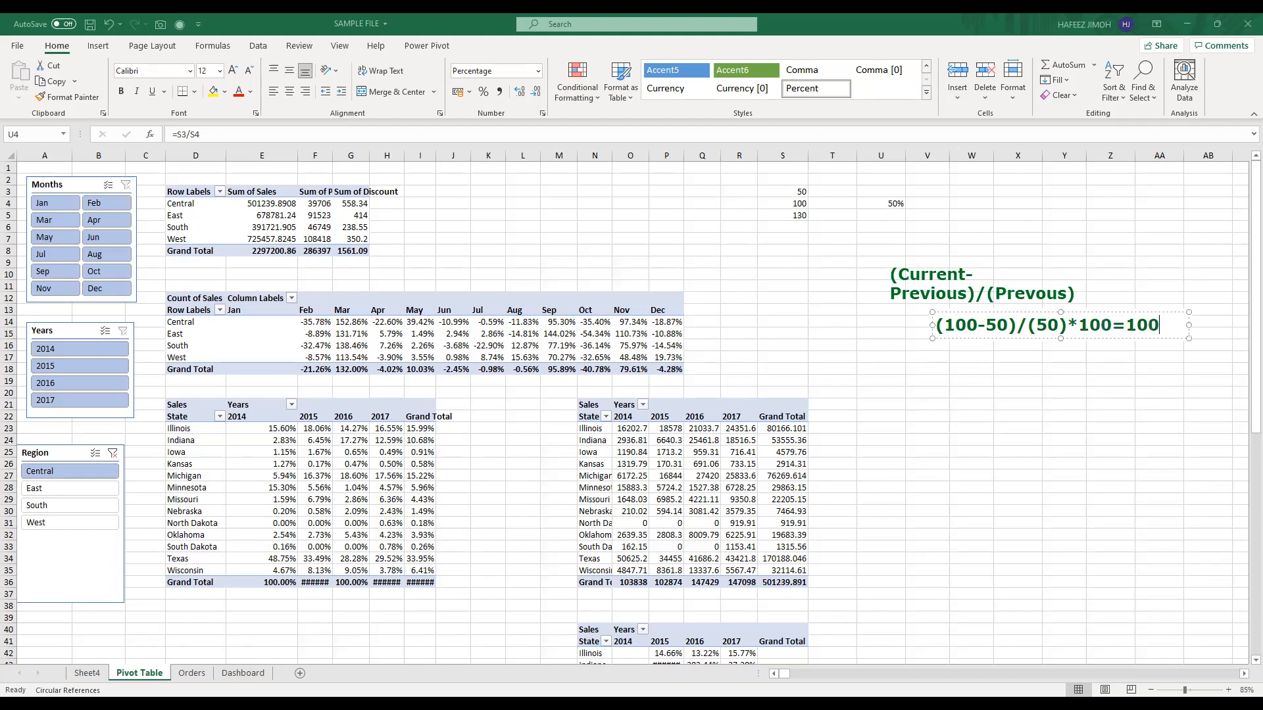
{"action": "type", "text": "%"}
Step: Change the current value in the worked example annotation from 100 to 120 and finish the text
{"action": "key", "text": "BackSpace"}
{"action": "type", "text": "2"}
{"action": "left_click", "coordinate": [550, 262]}
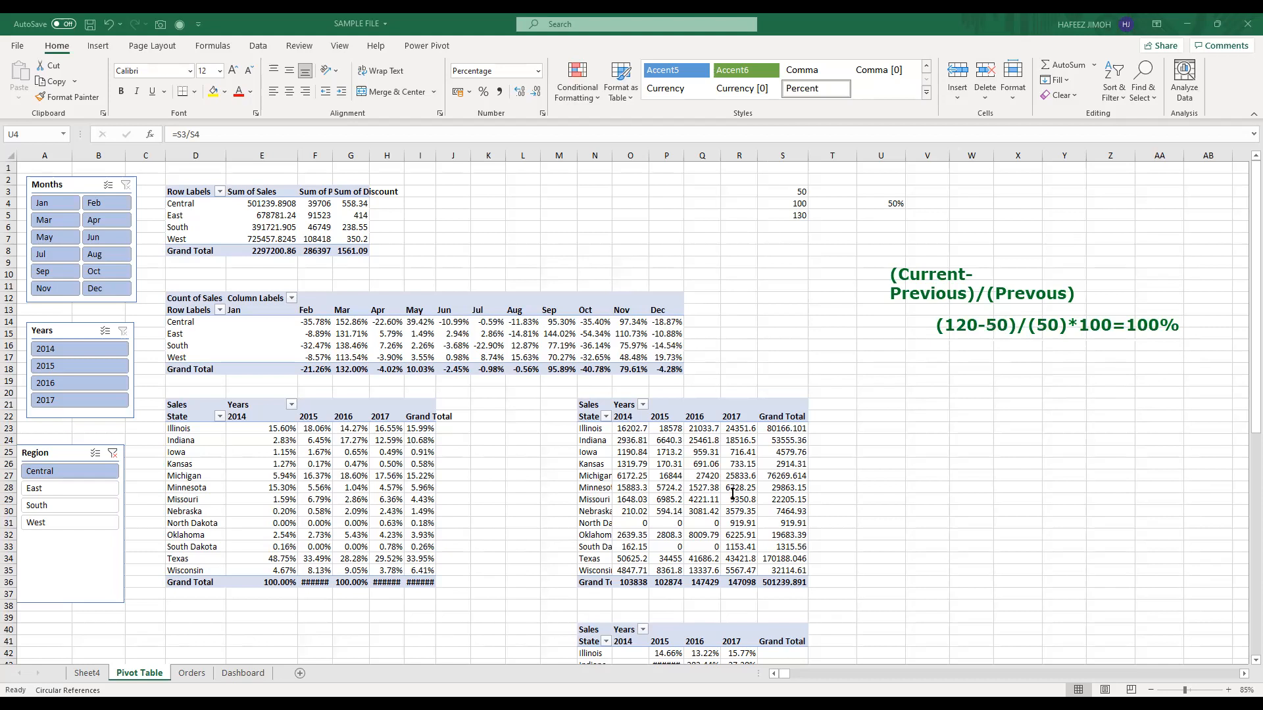
Step: Auto-fit the widths of worksheet columns I and H to their contents
{"action": "left_click_drag", "start_coordinate": [737, 479], "coordinate": [994, 506]}
{"action": "left_click", "coordinate": [841, 338]}
{"action": "double_click", "coordinate": [435, 154]}
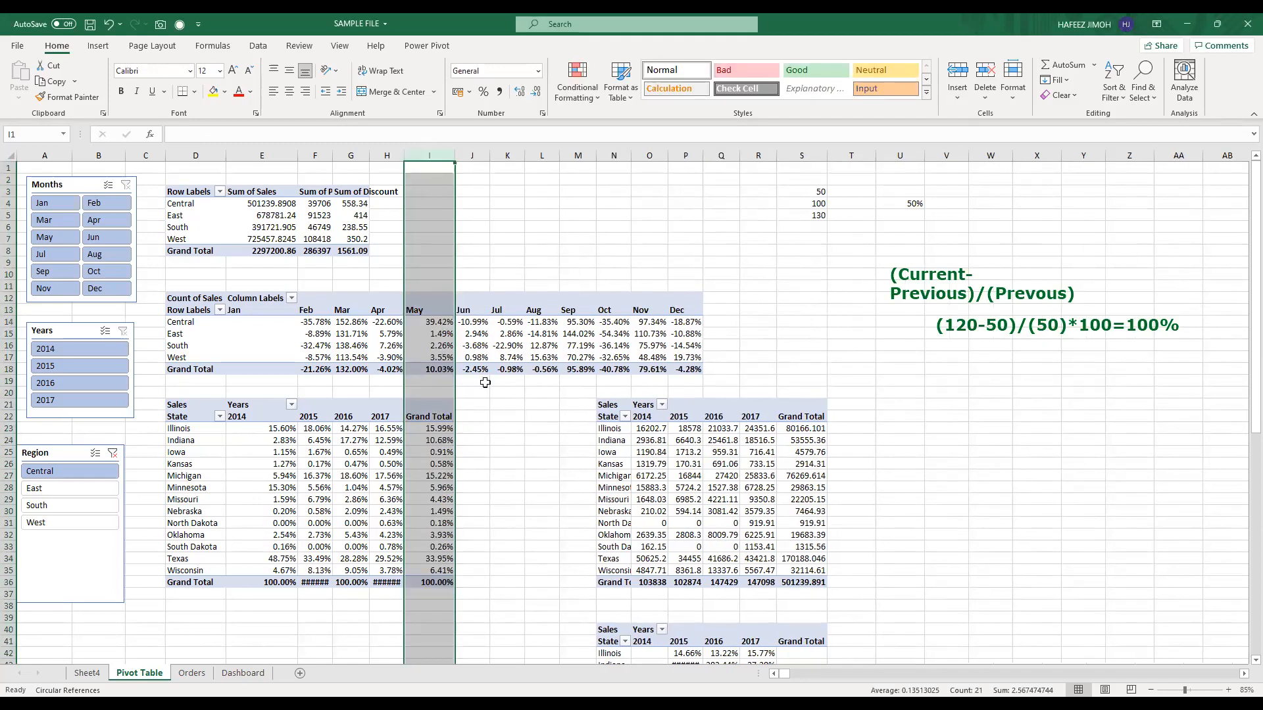
{"action": "double_click", "coordinate": [409, 155]}
{"action": "left_click", "coordinate": [544, 533]}
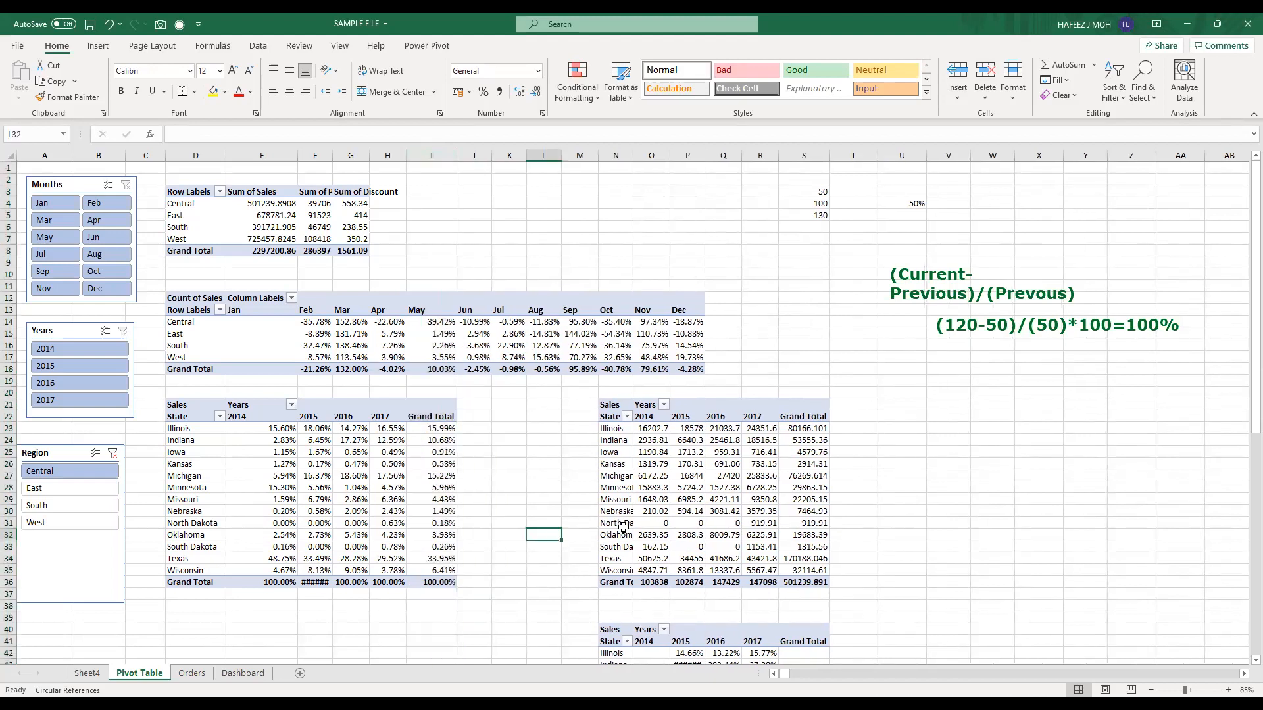
Step: Show Sales in the State-by-Years pivot table at N21 as % Difference From, with base field Years and base item 2014
{"action": "left_click", "coordinate": [353, 510]}
{"action": "left_click", "coordinate": [676, 512]}
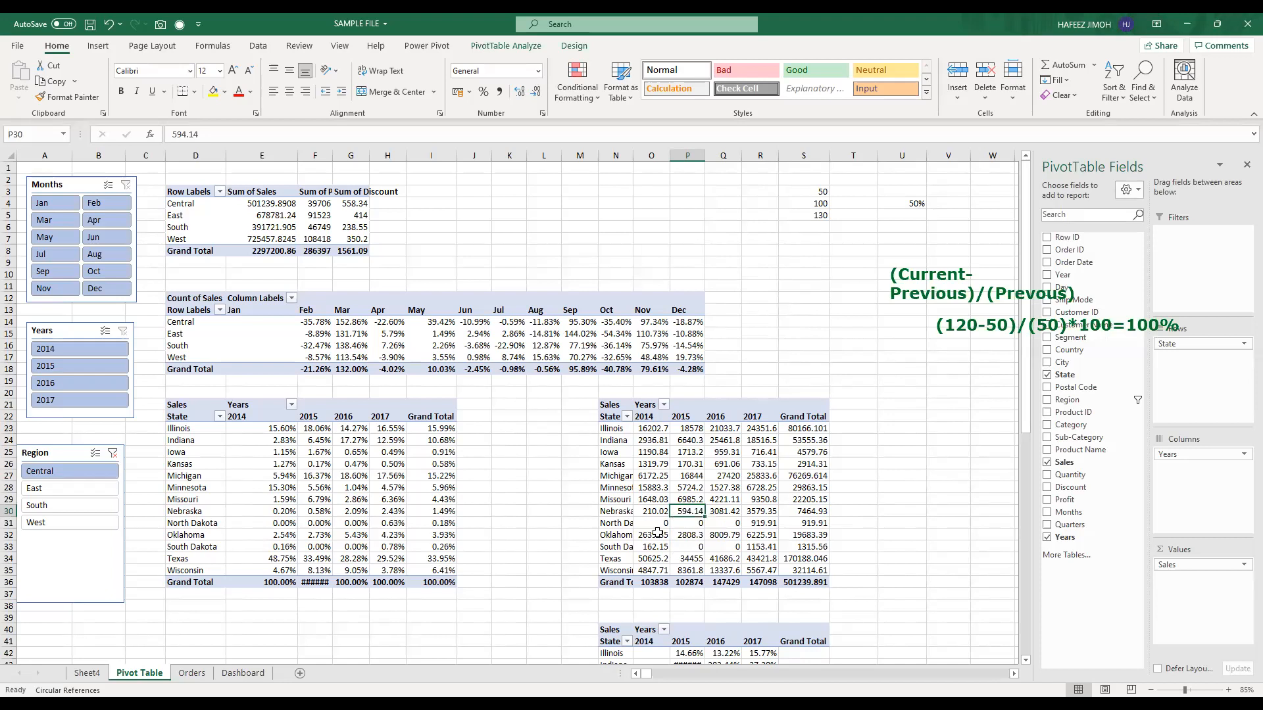
{"action": "mouse_move", "coordinate": [657, 533]}
{"action": "right_click", "coordinate": [691, 479]}
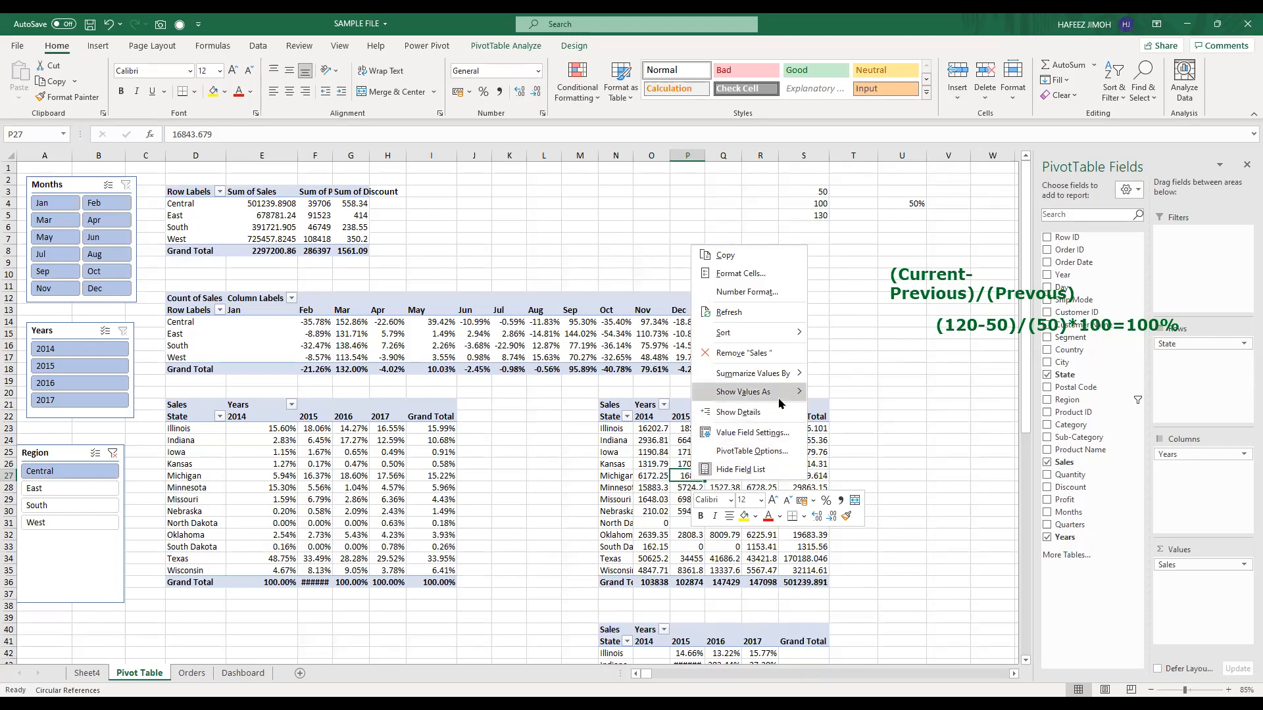
{"action": "mouse_move", "coordinate": [779, 402]}
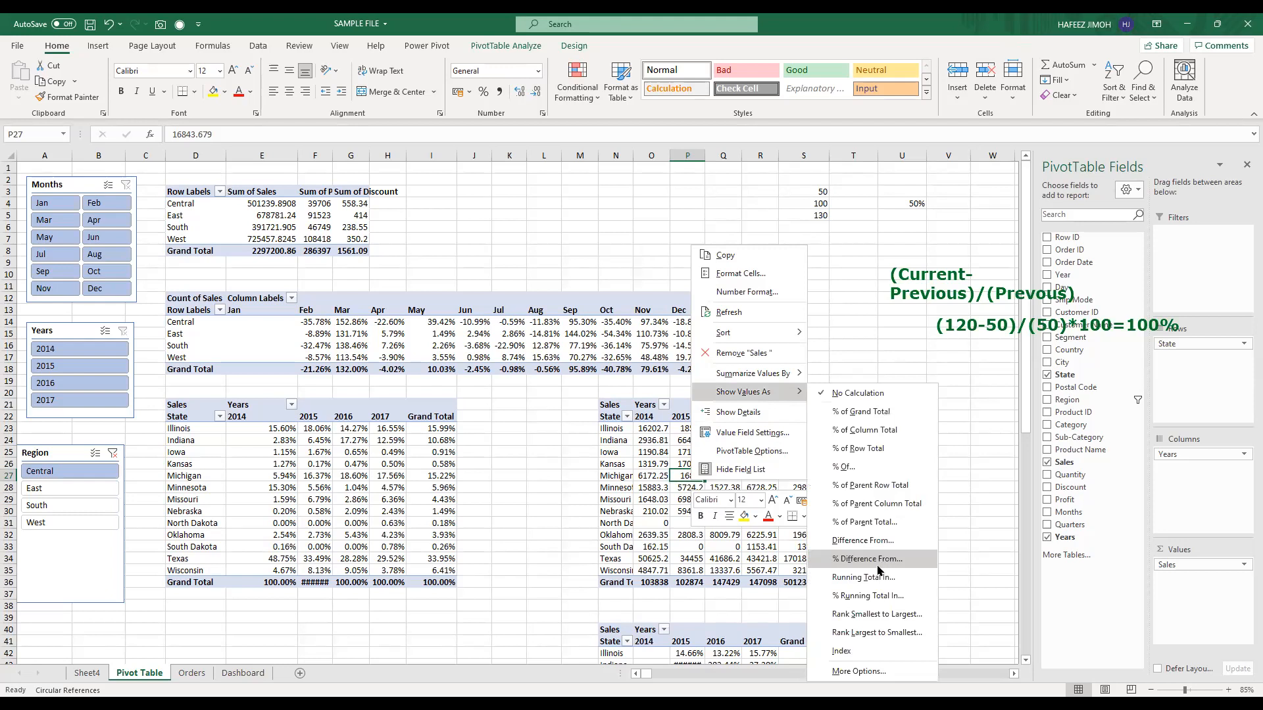
{"action": "left_click", "coordinate": [888, 564]}
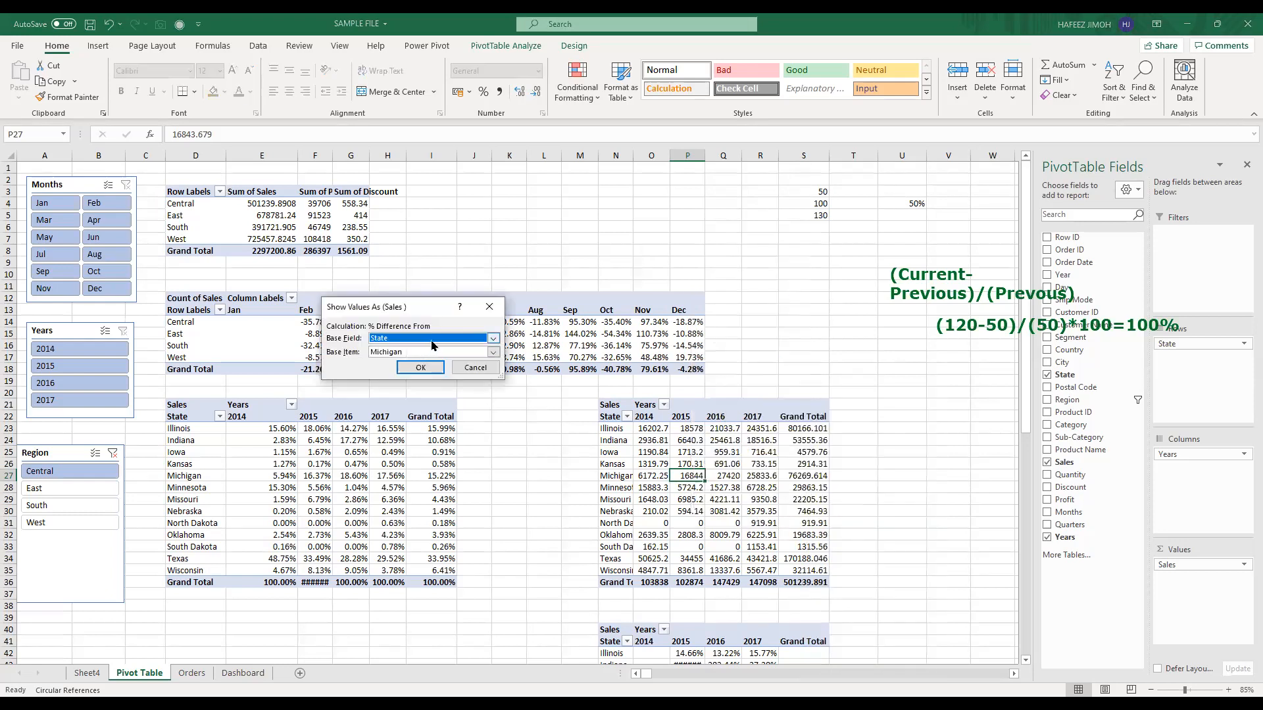
{"action": "key", "text": "Down"}
{"action": "left_click", "coordinate": [437, 355]}
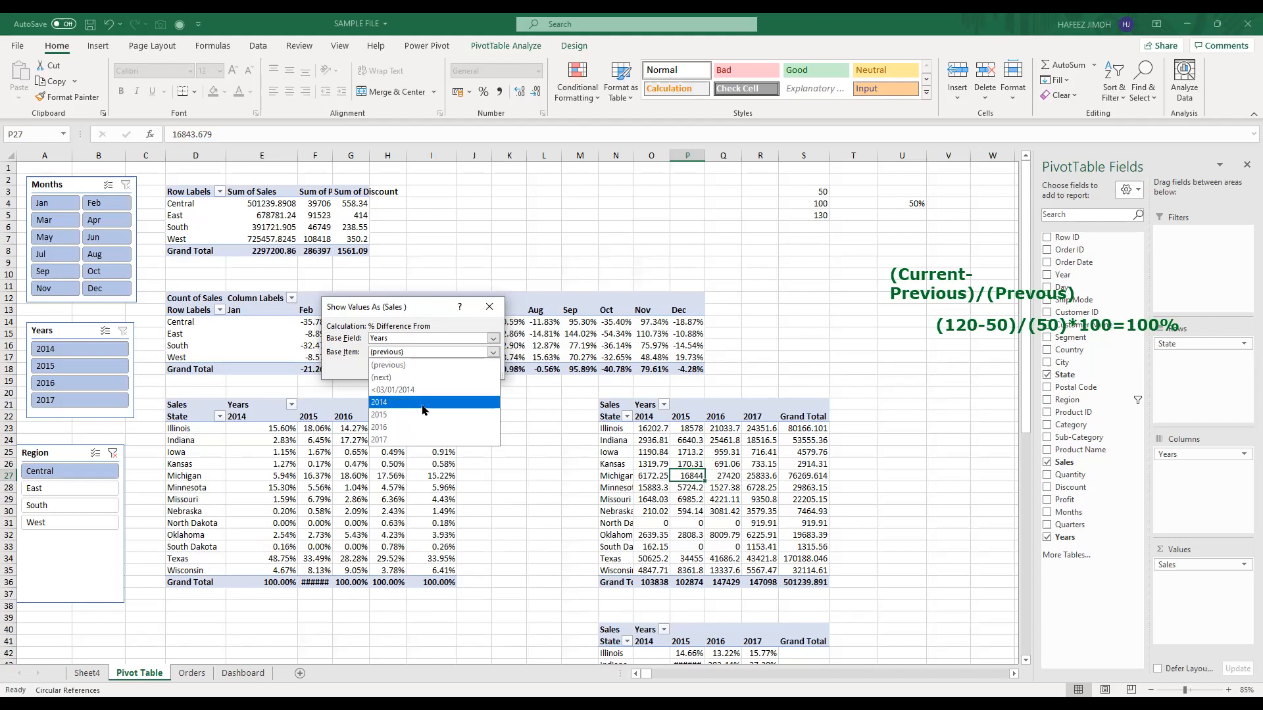
{"action": "left_click", "coordinate": [423, 403]}
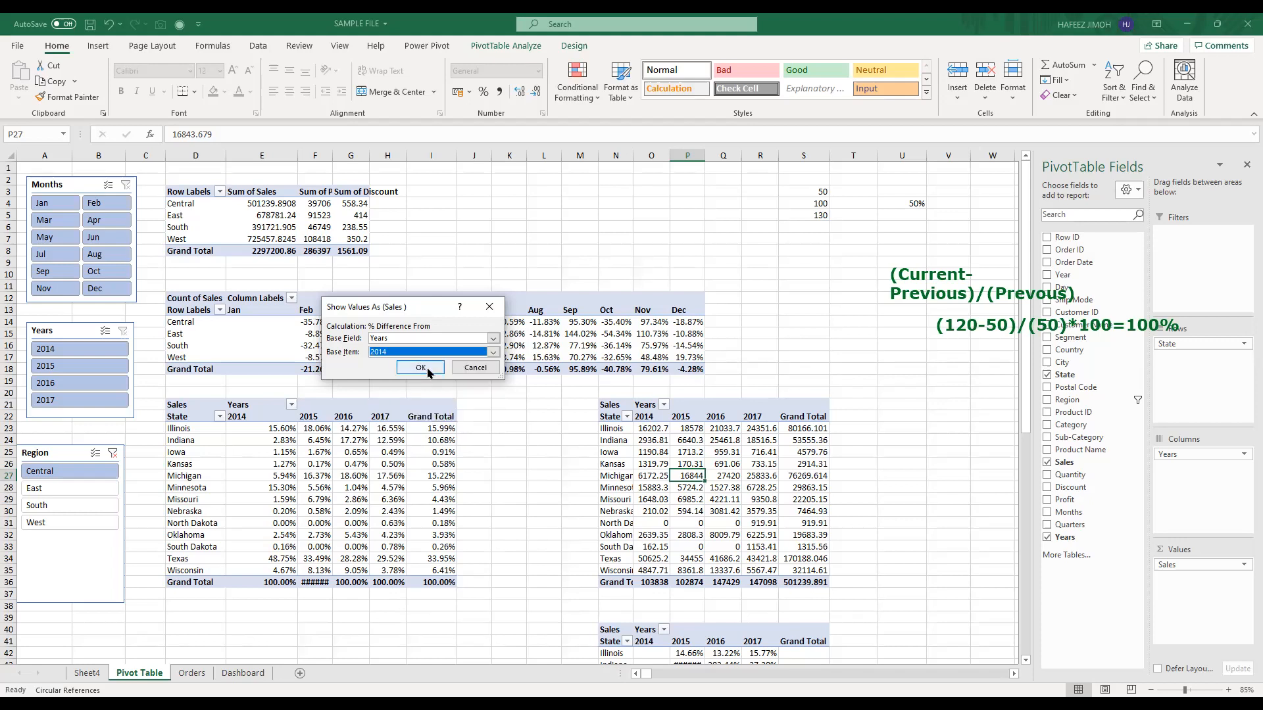
{"action": "left_click", "coordinate": [423, 368]}
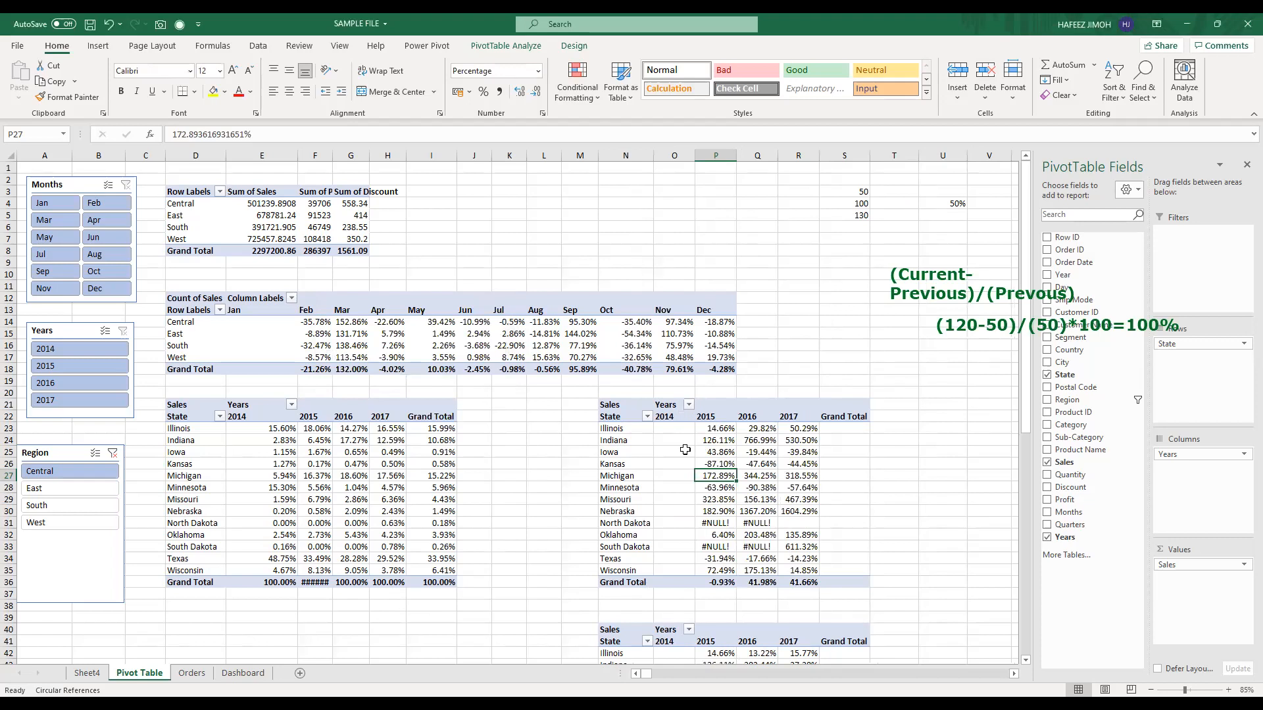
Step: Undo the % Difference From calculation on the State-by-Years pivot table at N21
{"action": "left_click_drag", "start_coordinate": [674, 440], "coordinate": [674, 547]}
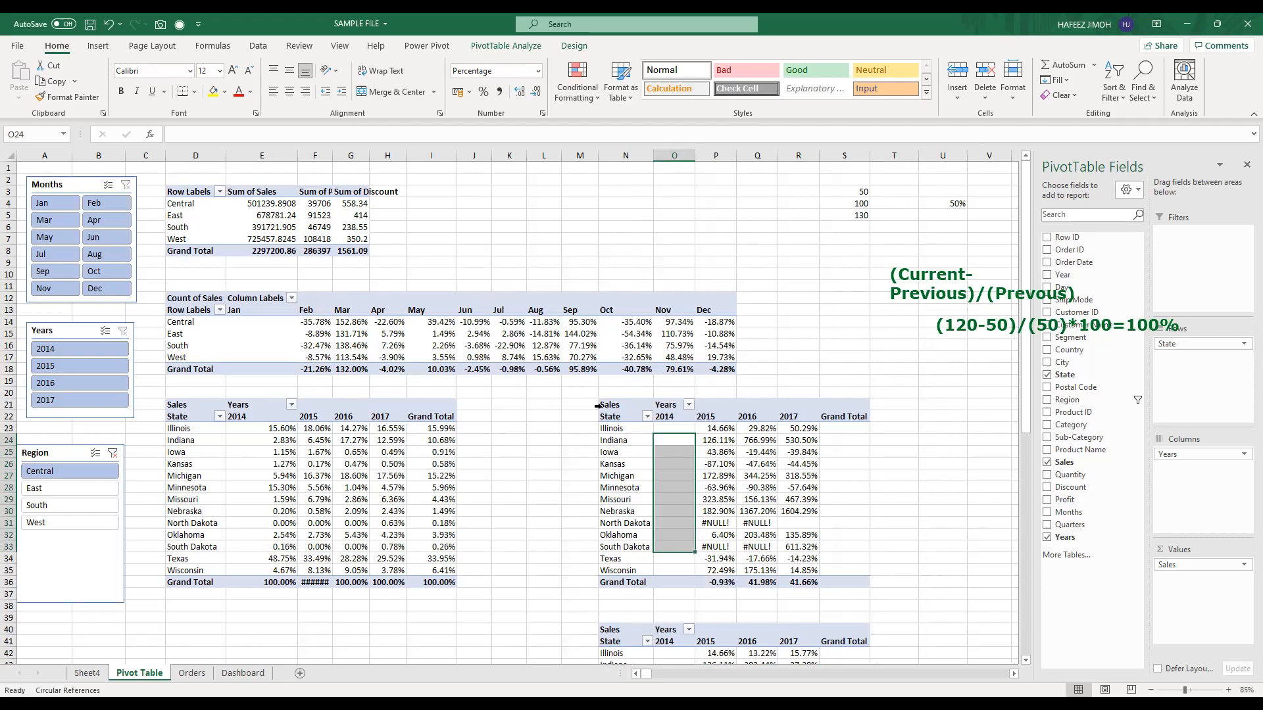
{"action": "key", "text": "ctrl+z"}
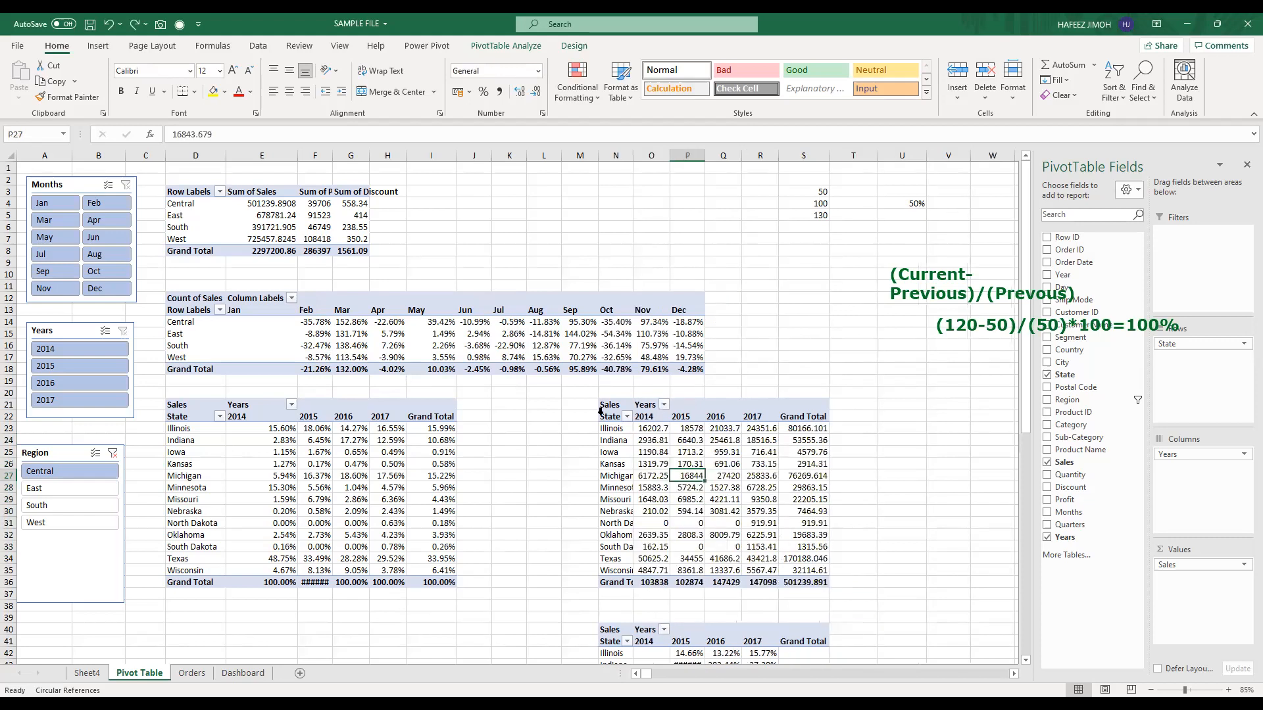
Step: Examine the State base field and its base item choices in the % Difference From settings for the pivot table at N21, without applying them
{"action": "right_click", "coordinate": [664, 467]}
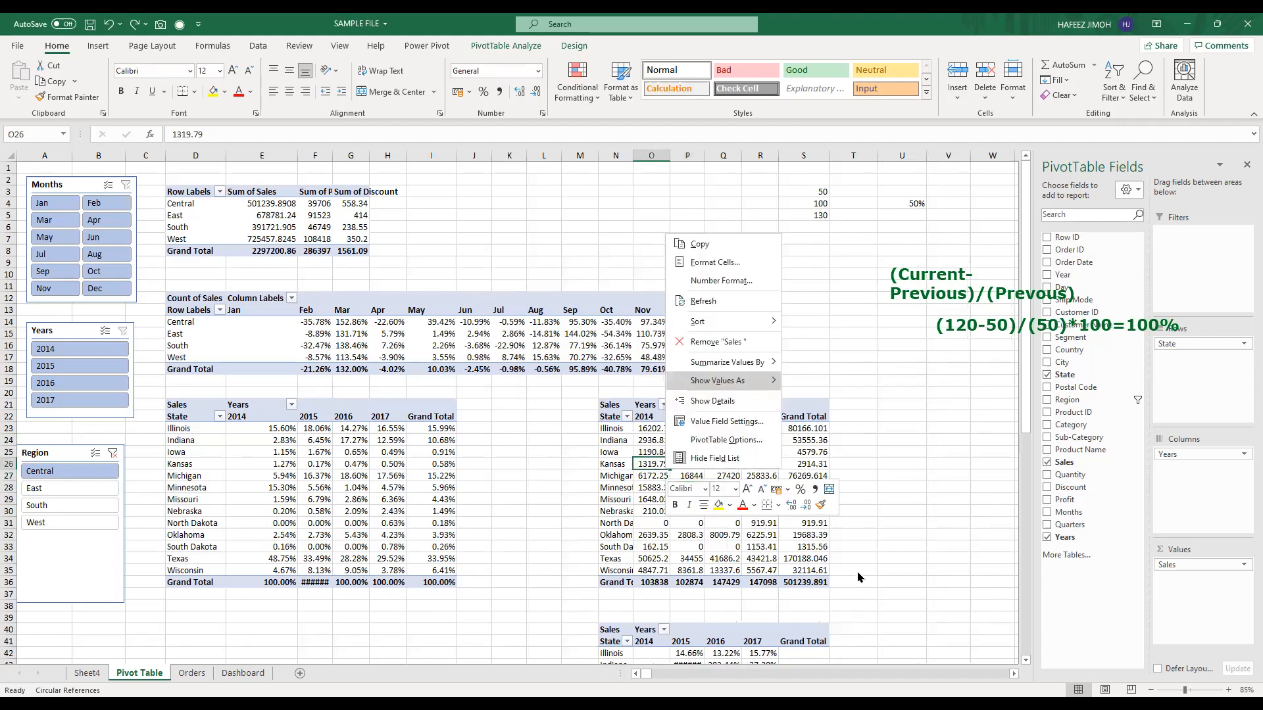
{"action": "mouse_move", "coordinate": [753, 389]}
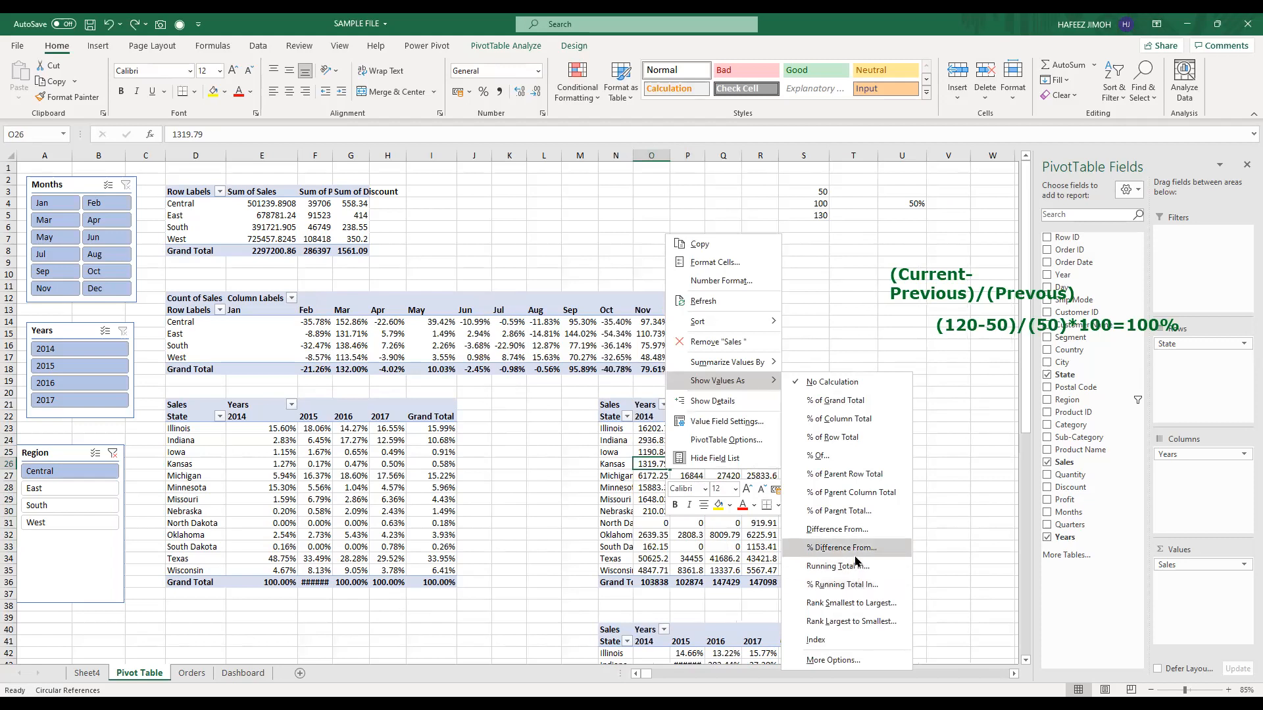
{"action": "left_click", "coordinate": [855, 556]}
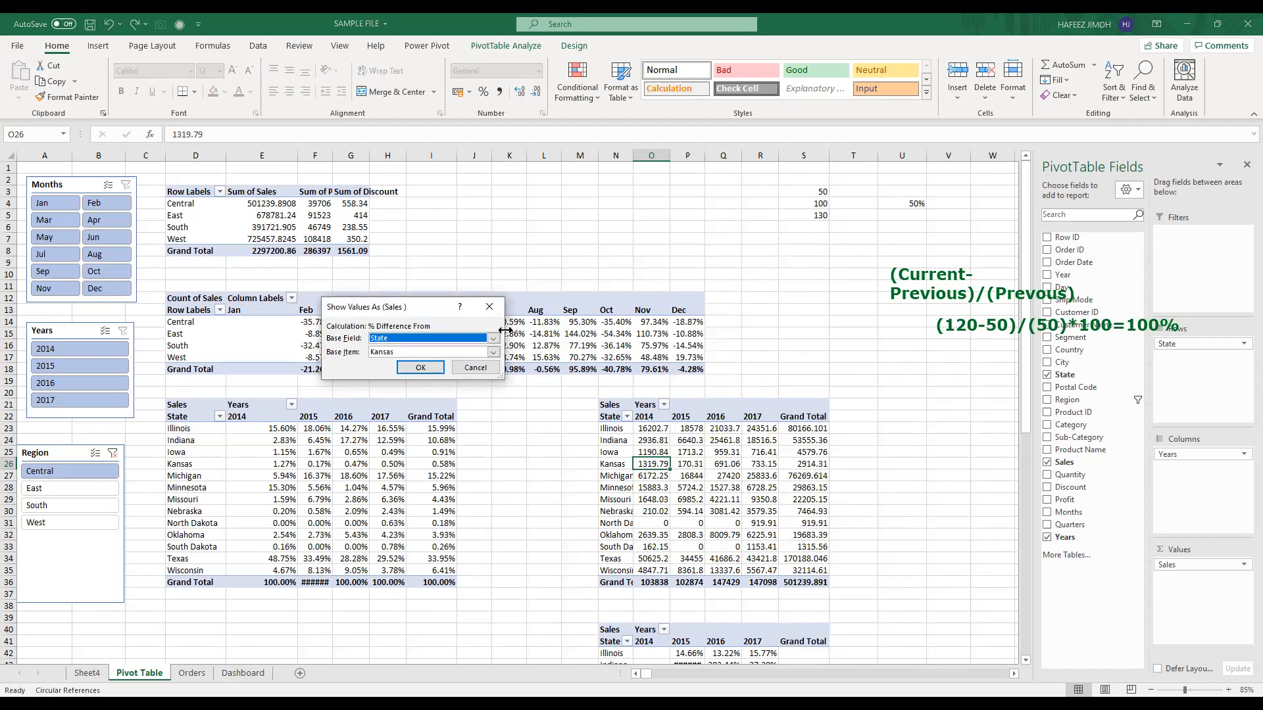
{"action": "left_click", "coordinate": [491, 338]}
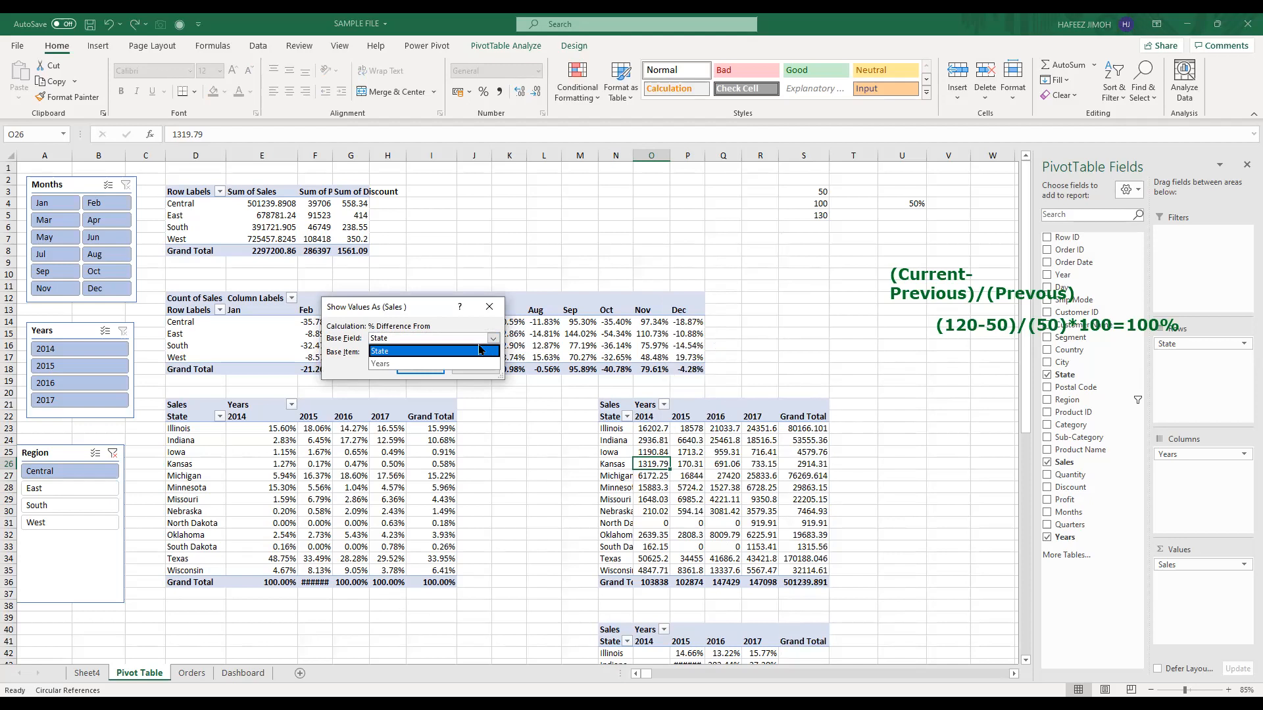
{"action": "left_click", "coordinate": [479, 351]}
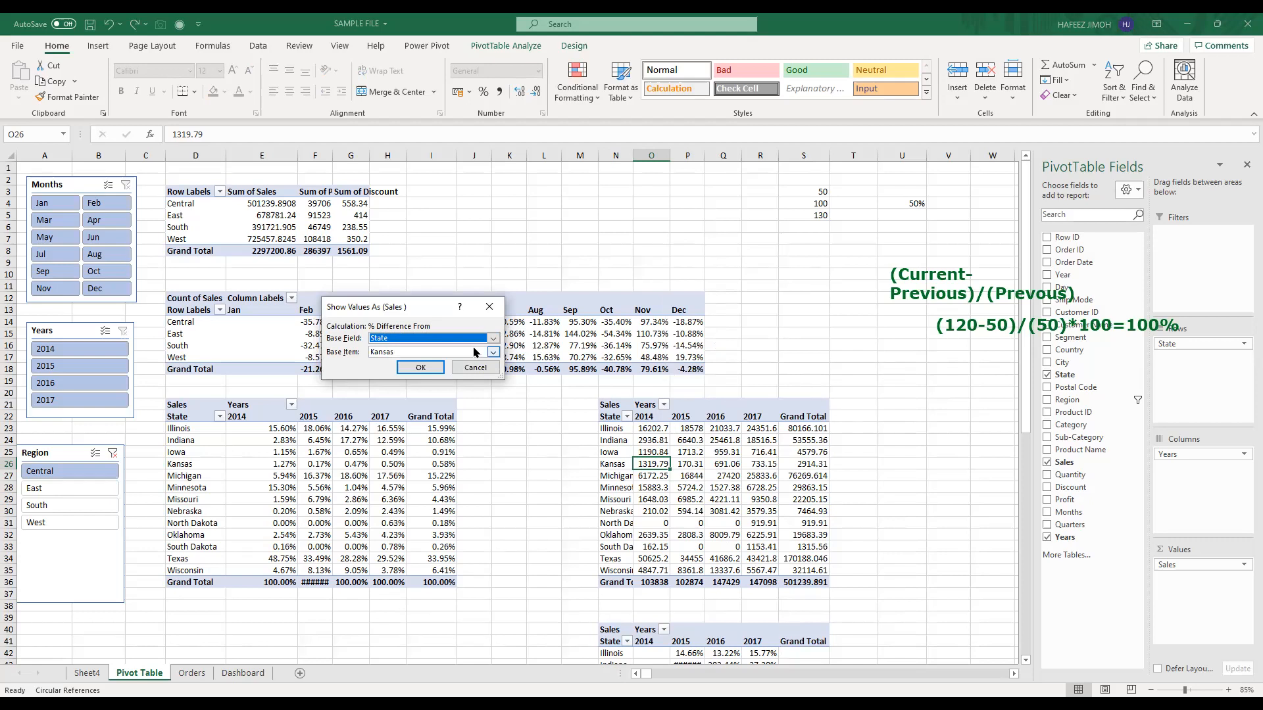
{"action": "left_click", "coordinate": [476, 350]}
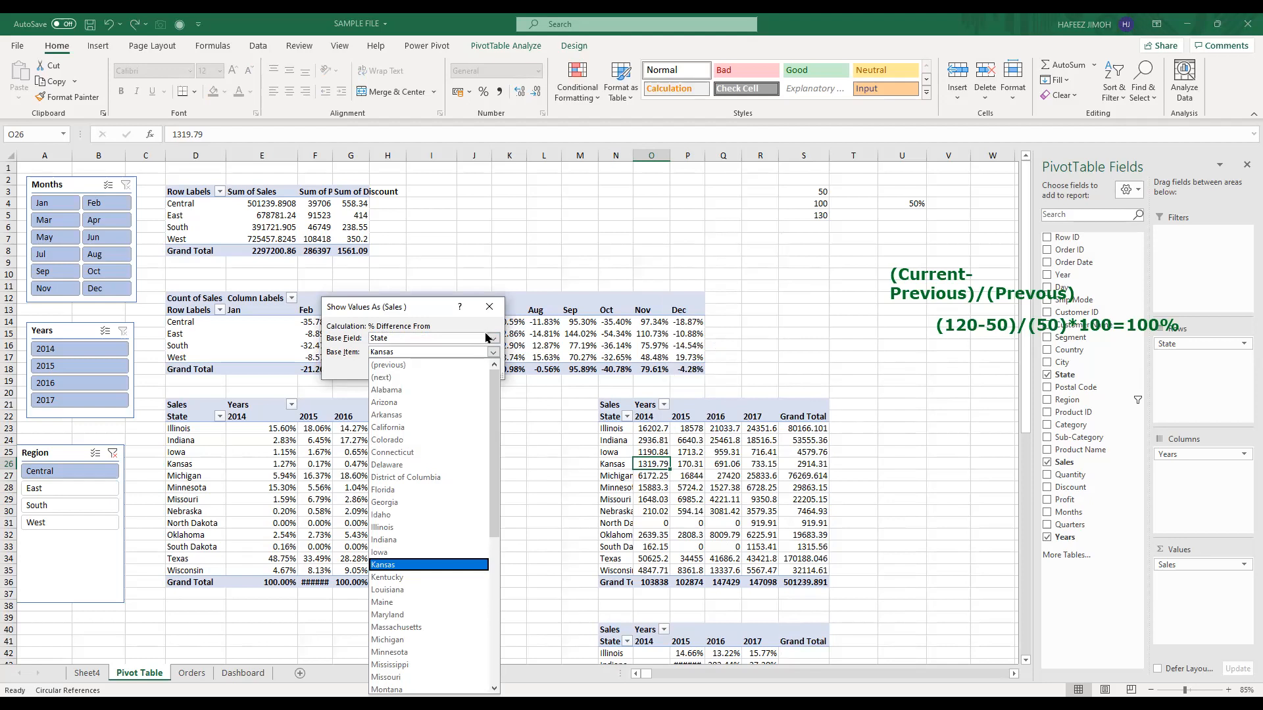
{"action": "left_click", "coordinate": [487, 337]}
{"action": "left_click", "coordinate": [485, 339]}
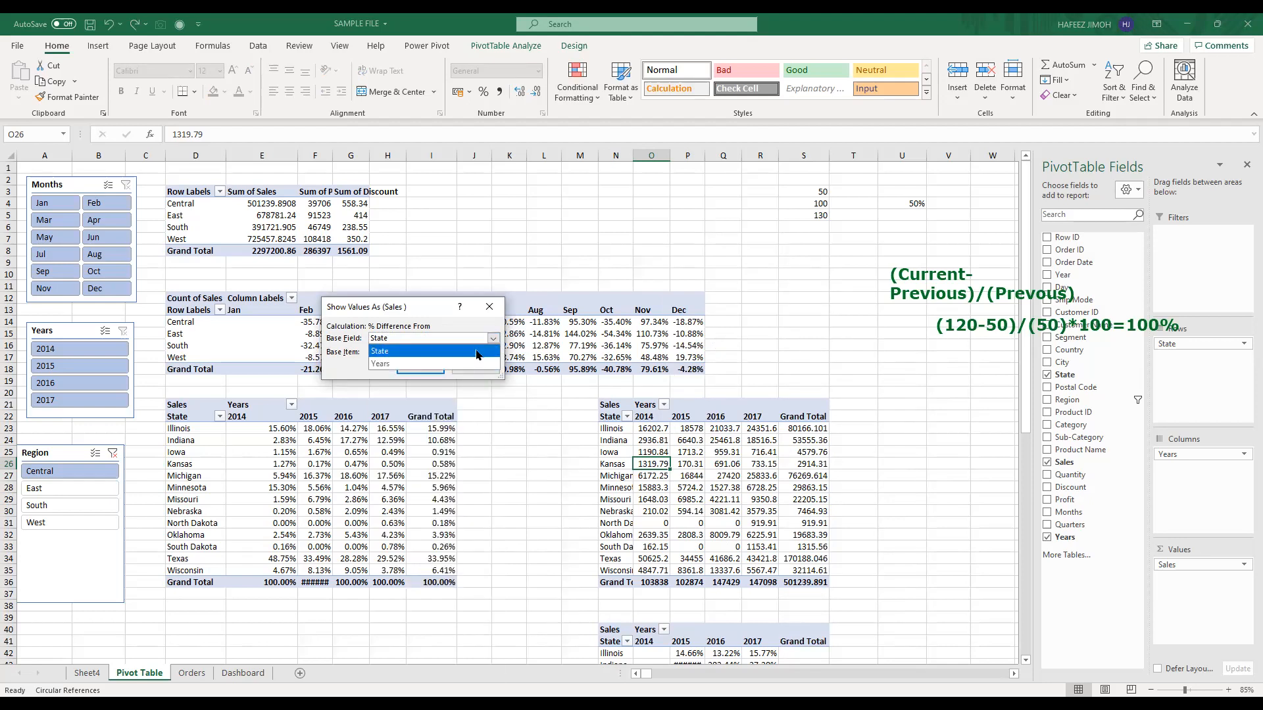
{"action": "left_click", "coordinate": [477, 353]}
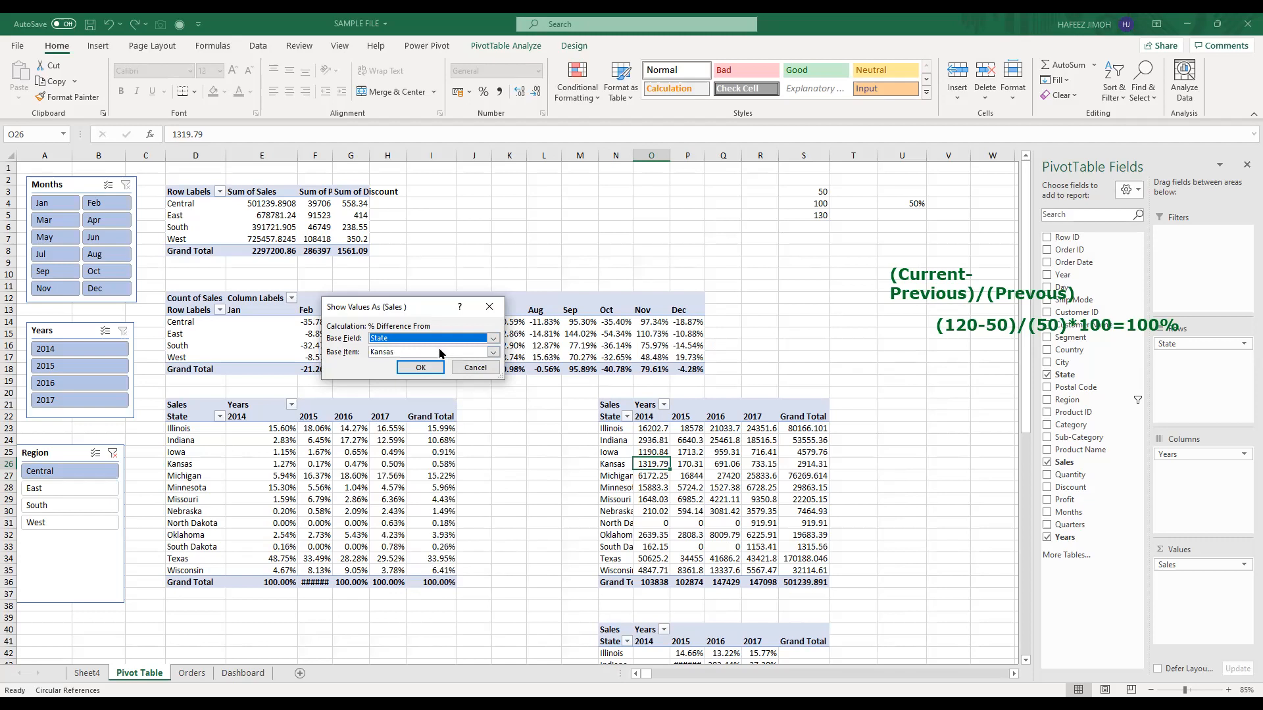
{"action": "left_click", "coordinate": [440, 353]}
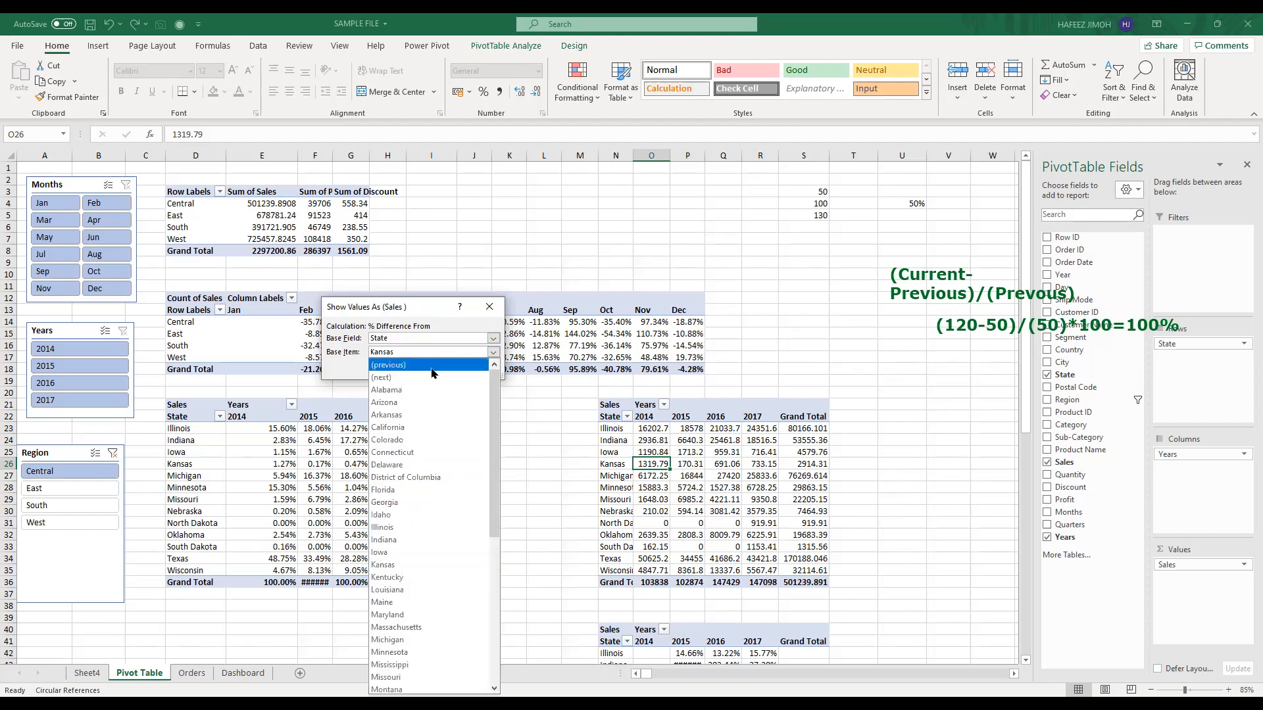
{"action": "left_click", "coordinate": [562, 466]}
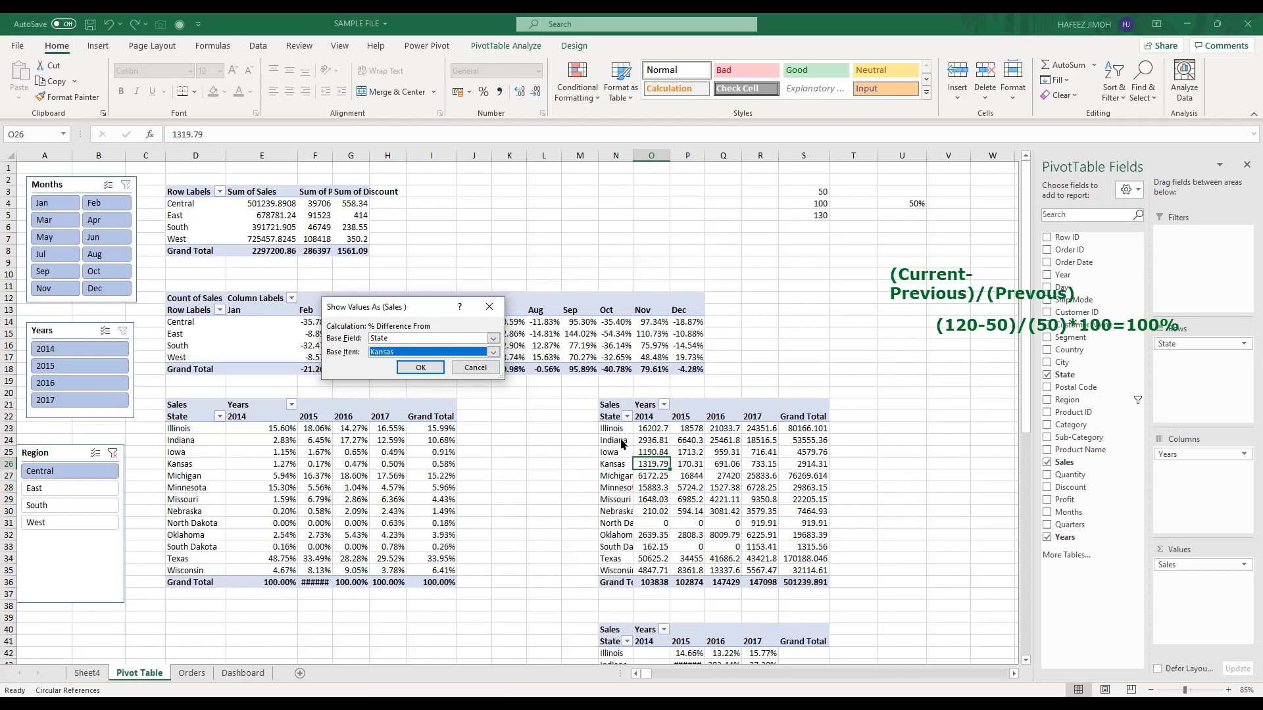
{"action": "left_click", "coordinate": [476, 355]}
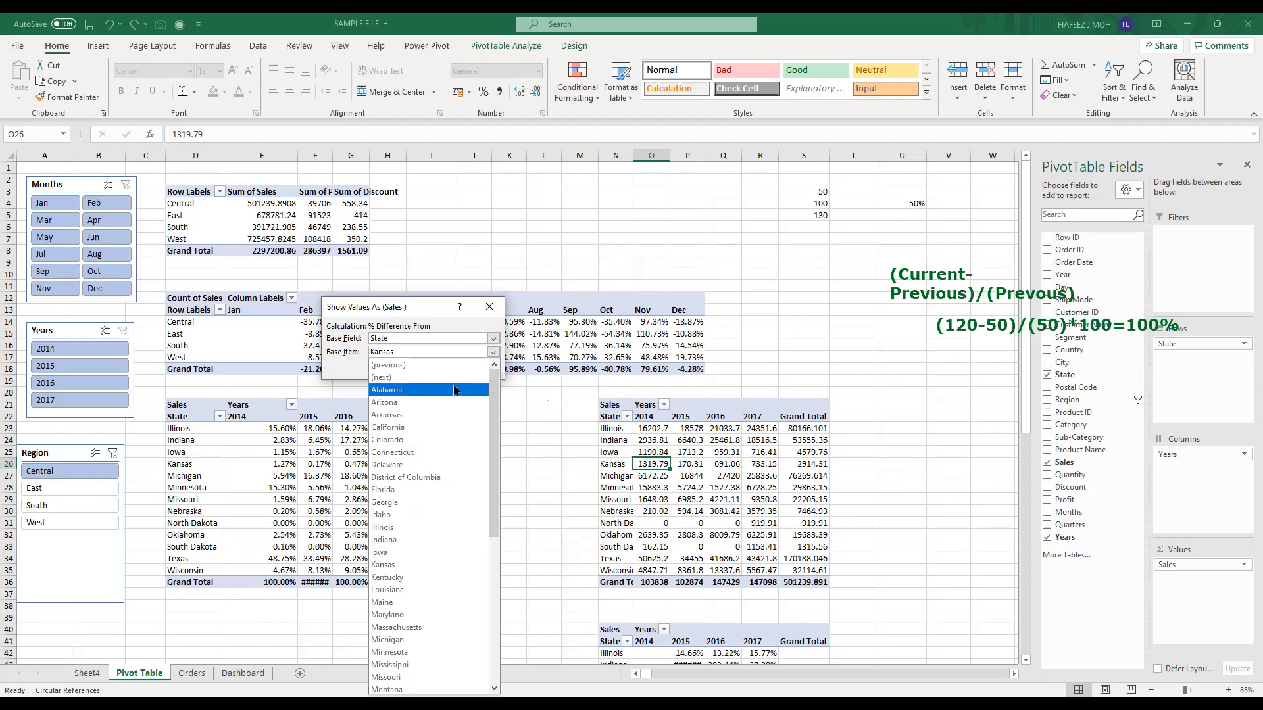
{"action": "left_click", "coordinate": [454, 390]}
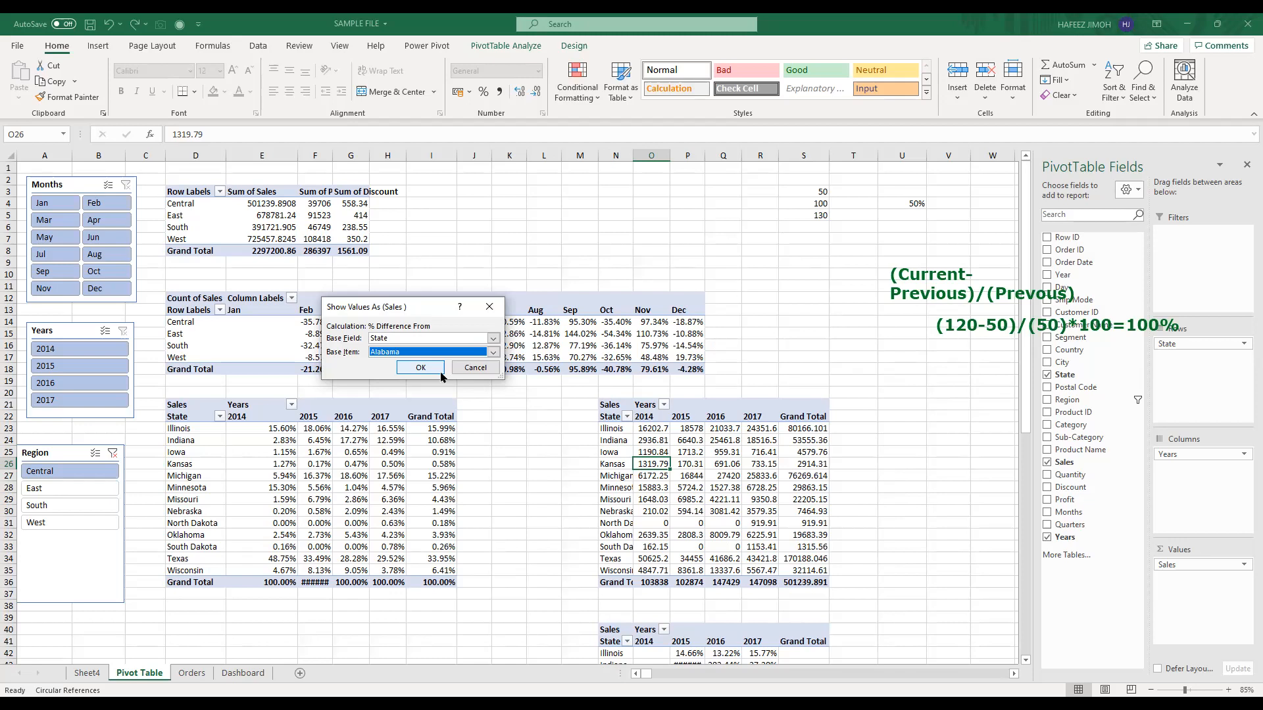
{"action": "left_click", "coordinate": [492, 301]}
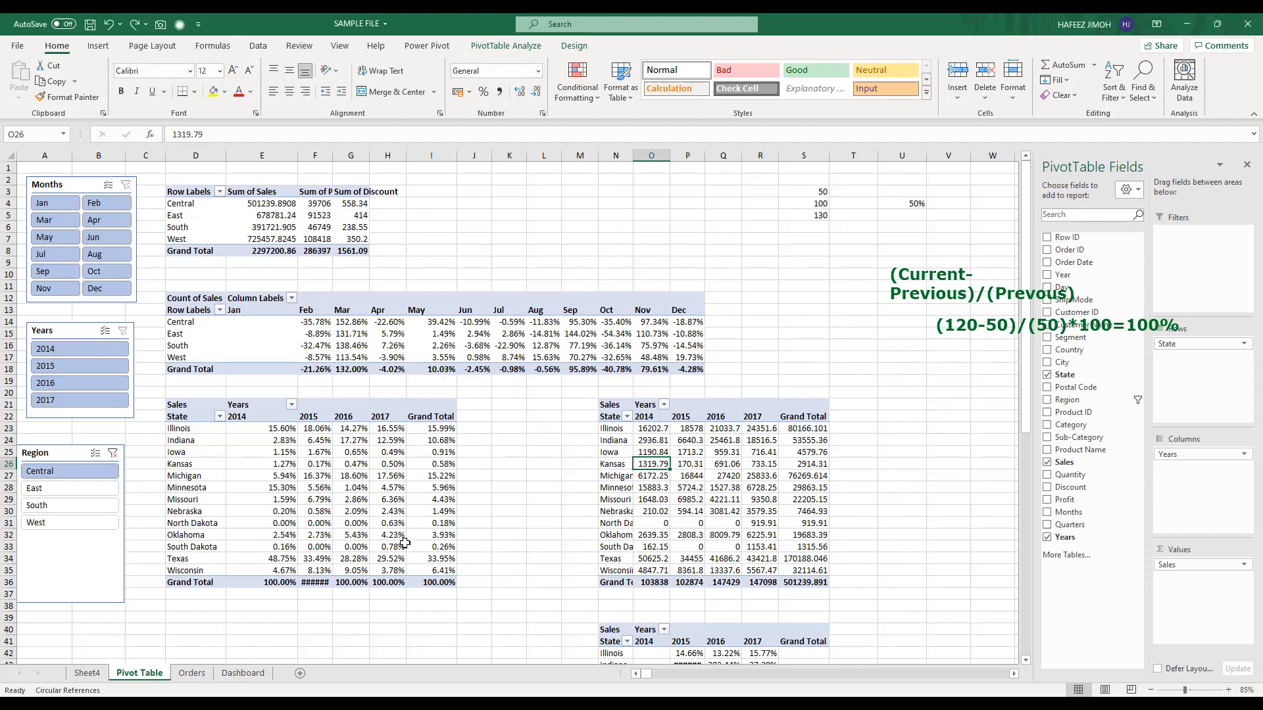
Step: Examine the conditional formatting highlight rules and new-rule options for the monthly percentages in E14:P18, without creating a rule
{"action": "mouse_move", "coordinate": [403, 547]}
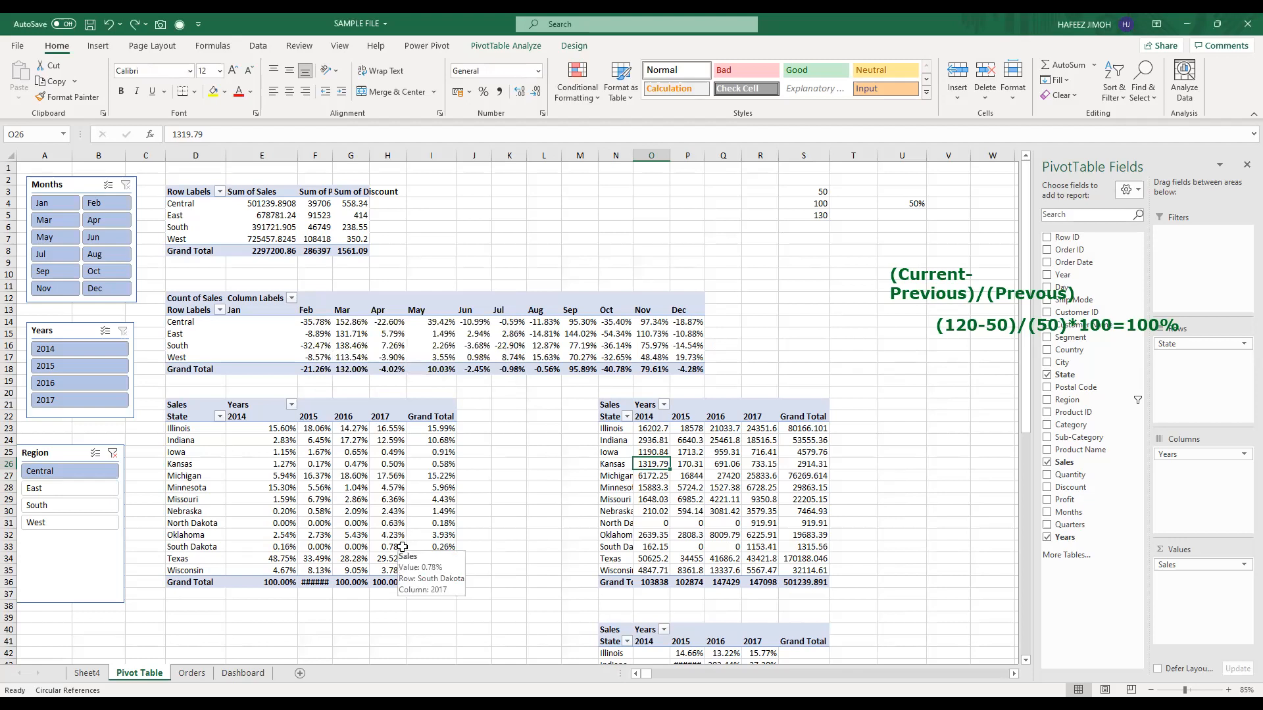
{"action": "left_click_drag", "start_coordinate": [260, 322], "coordinate": [681, 371]}
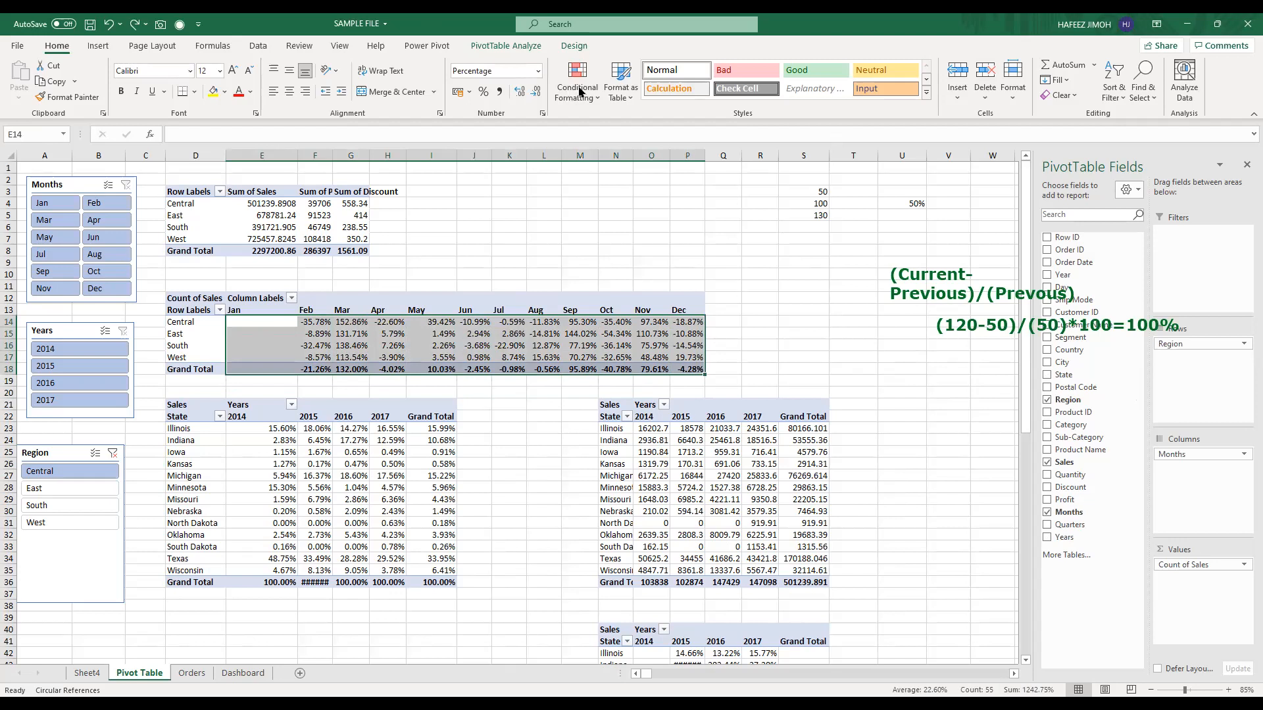
{"action": "left_click", "coordinate": [595, 101]}
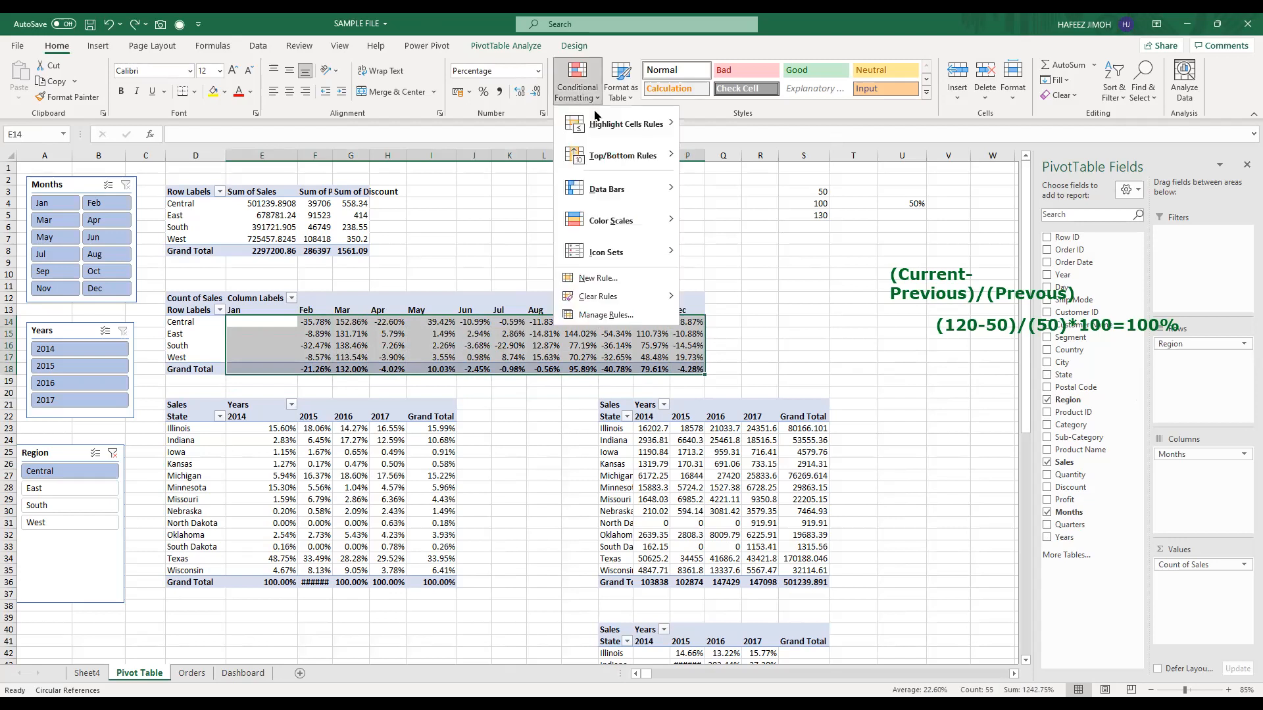
{"action": "mouse_move", "coordinate": [595, 127]}
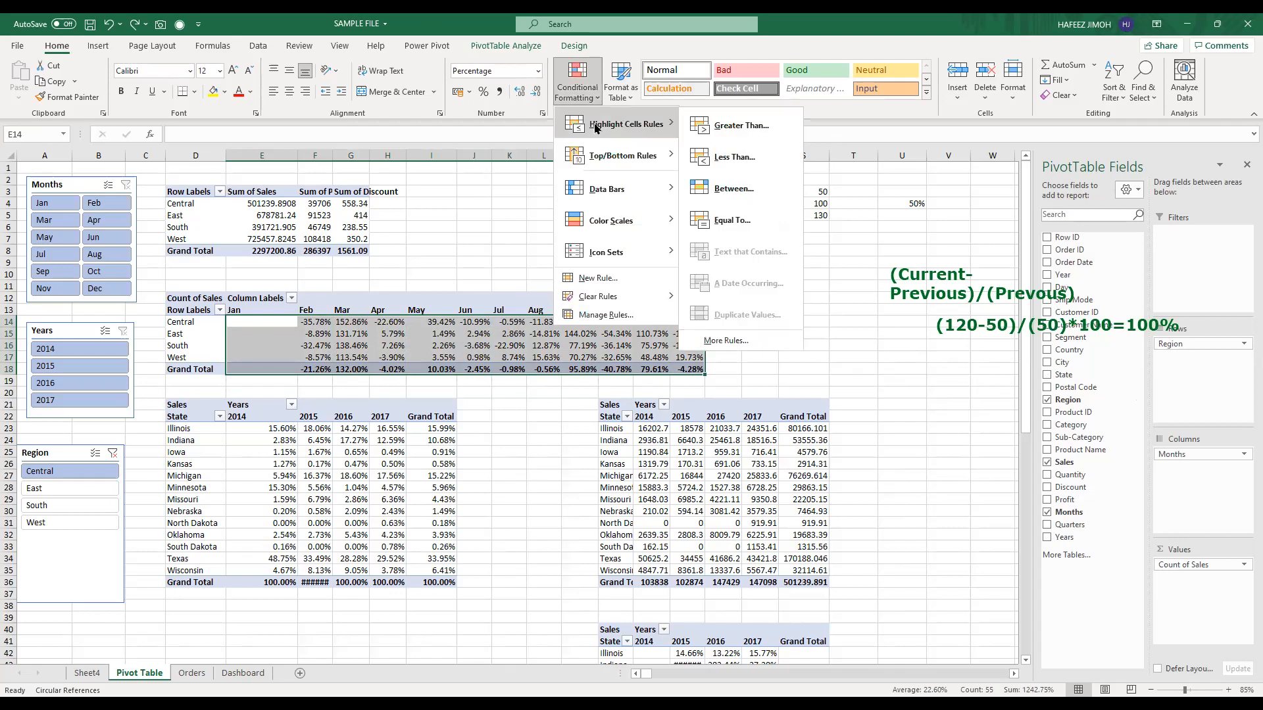
{"action": "left_click", "coordinate": [607, 281]}
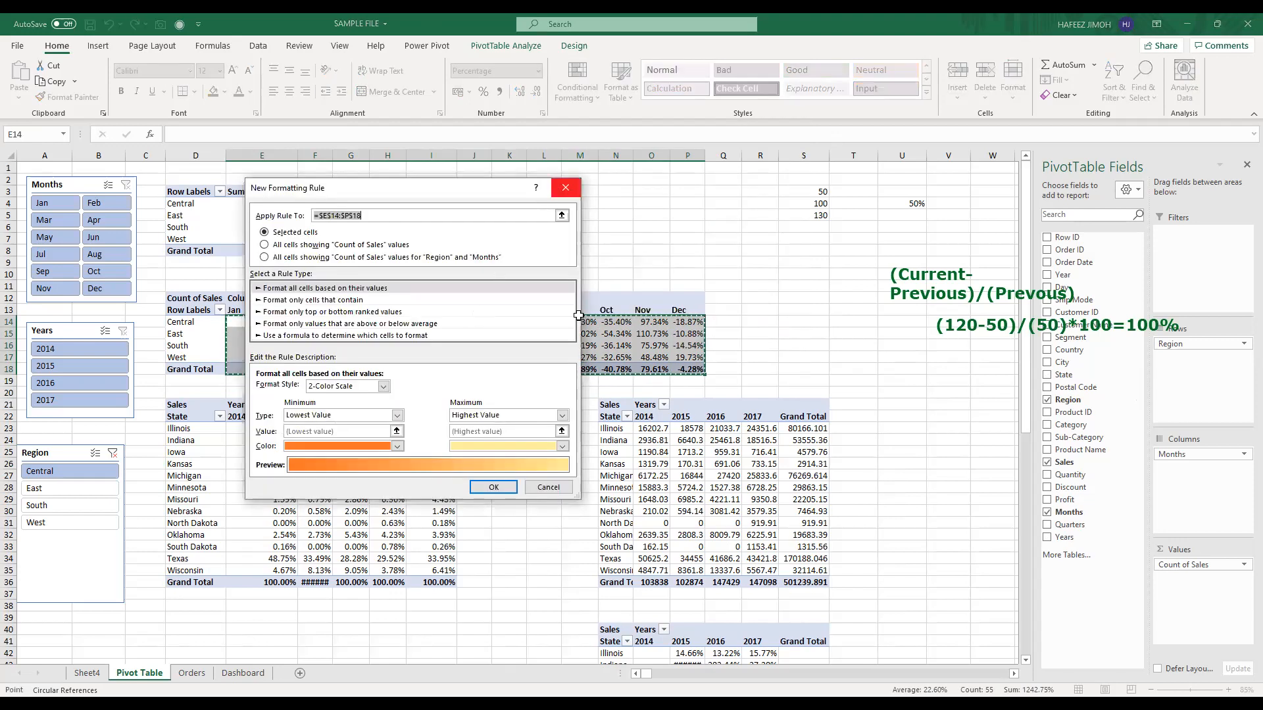
{"action": "left_click", "coordinate": [565, 187]}
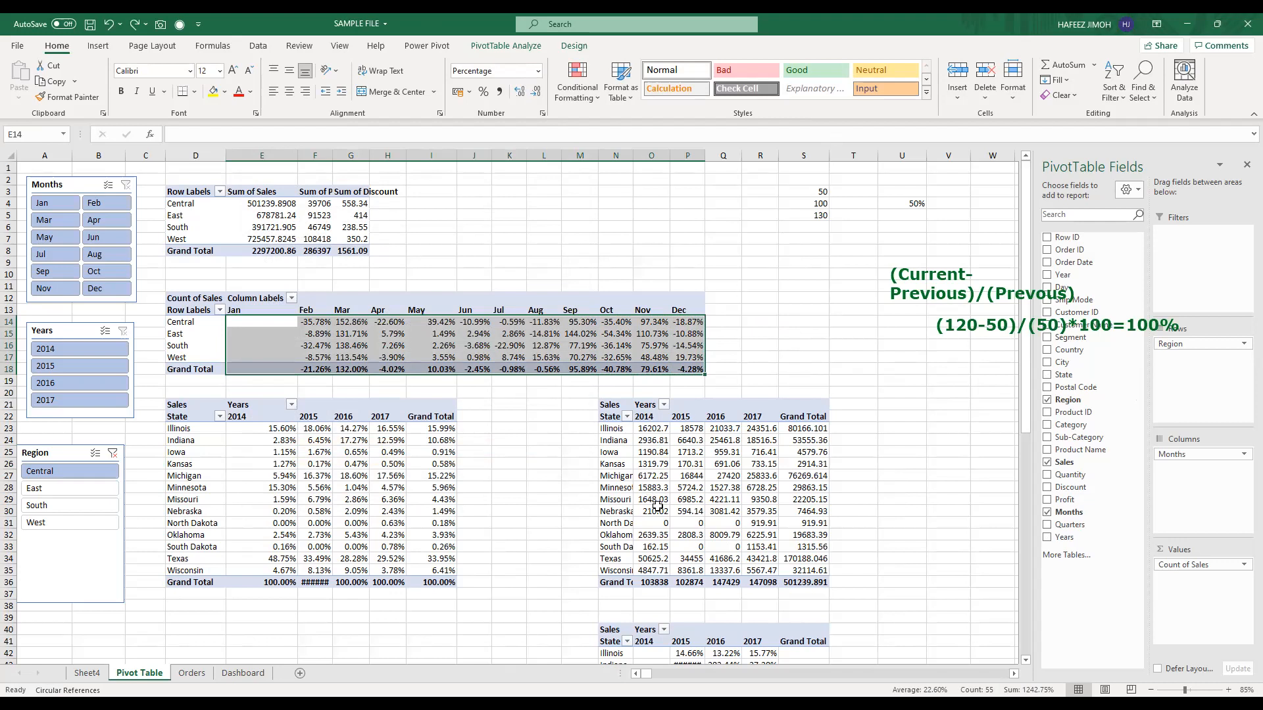
Step: Apply a solid blue Data Bar rule to the State-by-Years sales range N23:S36, and undo that formatting
{"action": "left_click_drag", "start_coordinate": [616, 428], "coordinate": [801, 589]}
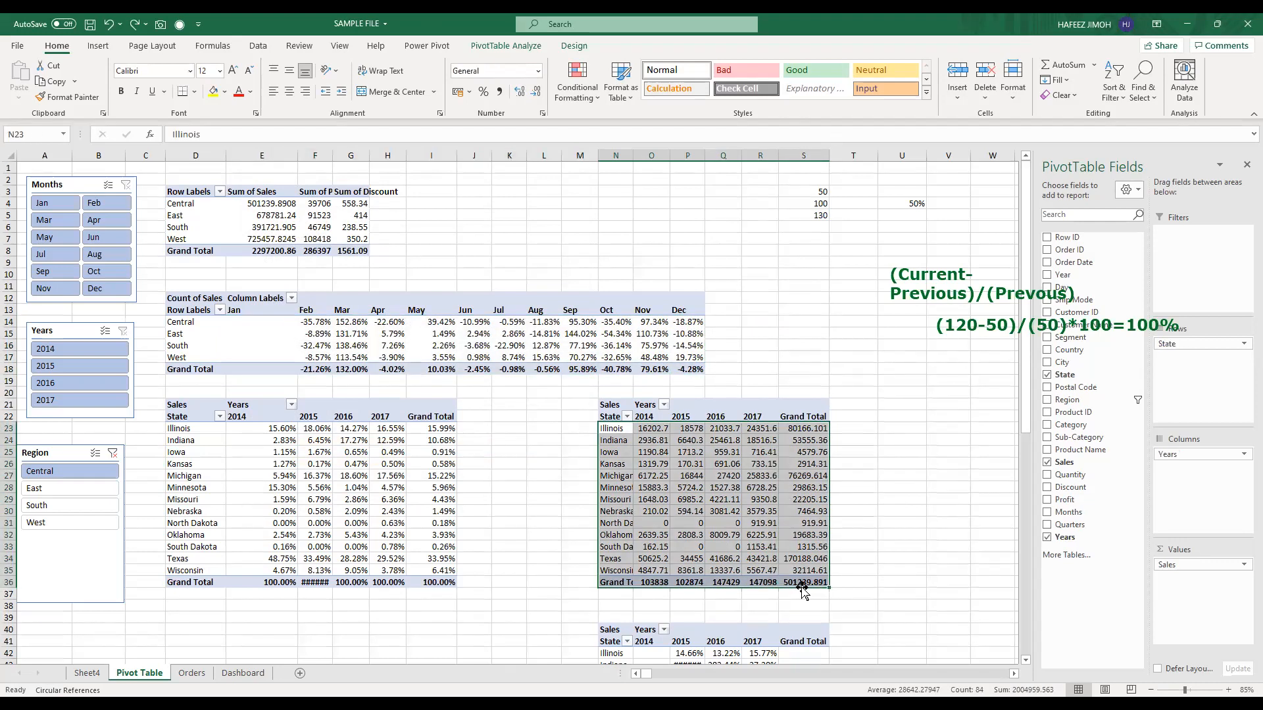
{"action": "left_click", "coordinate": [590, 103]}
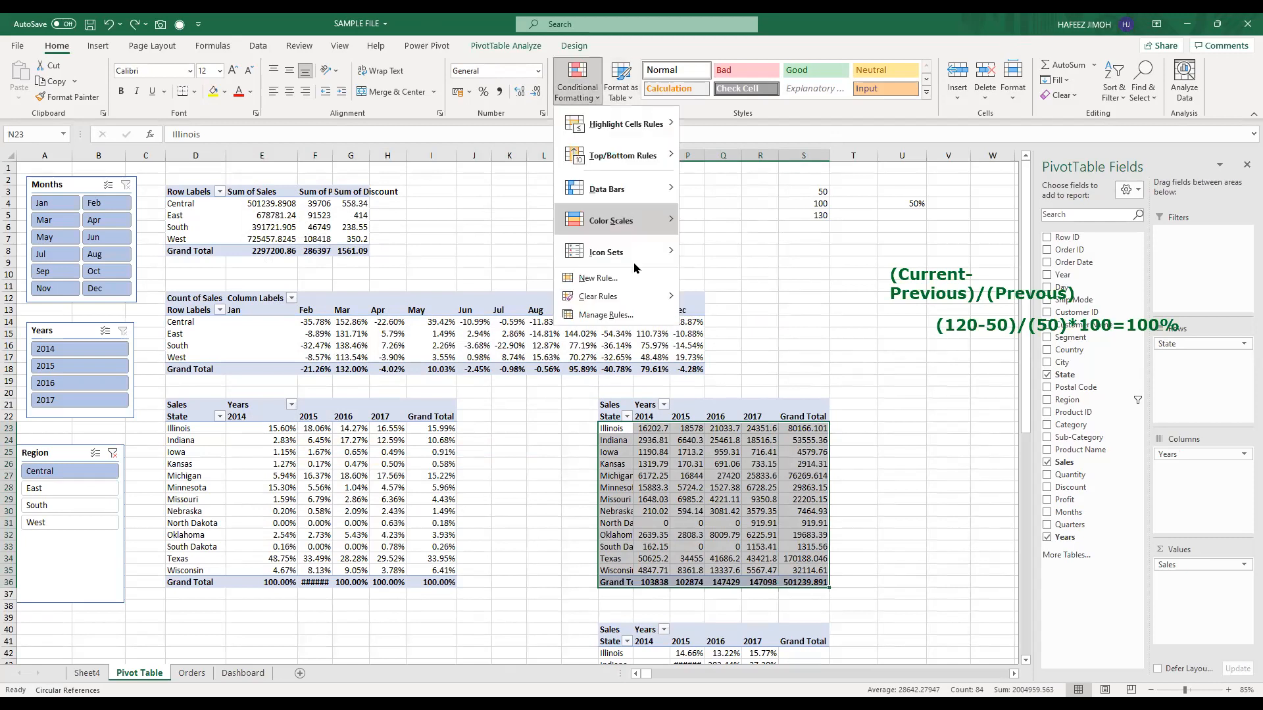
{"action": "left_click", "coordinate": [635, 280]}
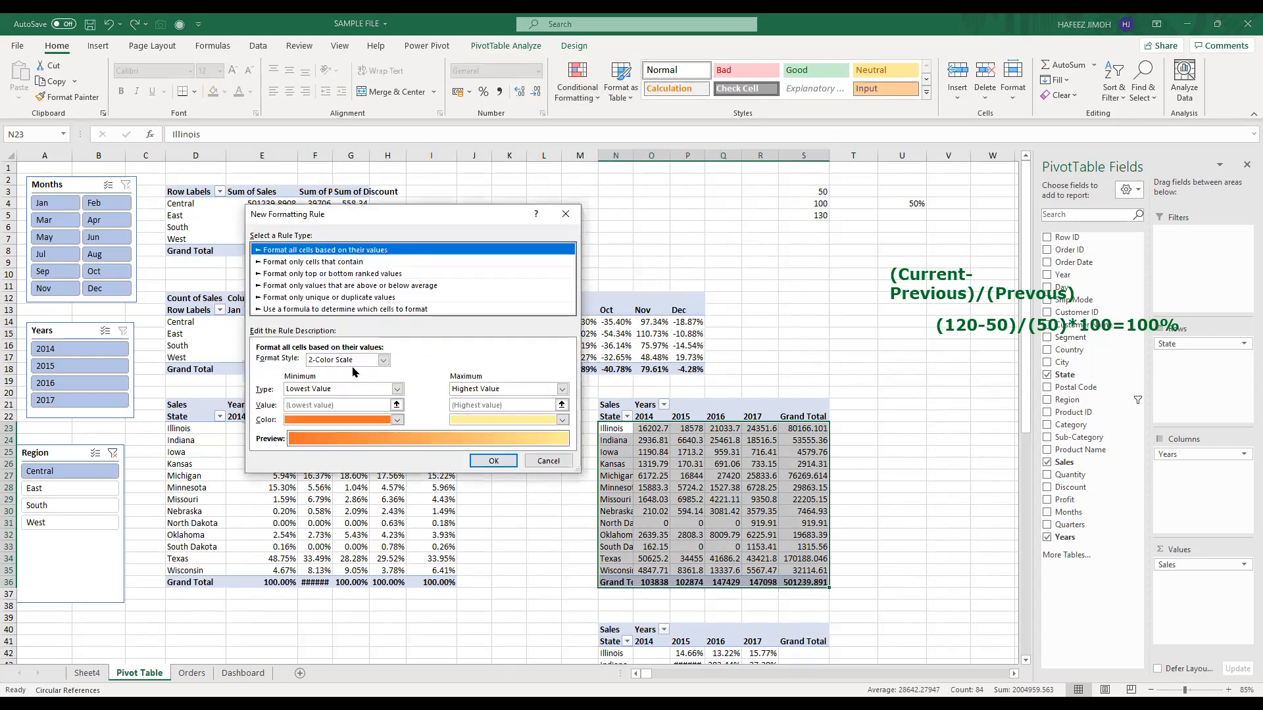
{"action": "left_click", "coordinate": [355, 363]}
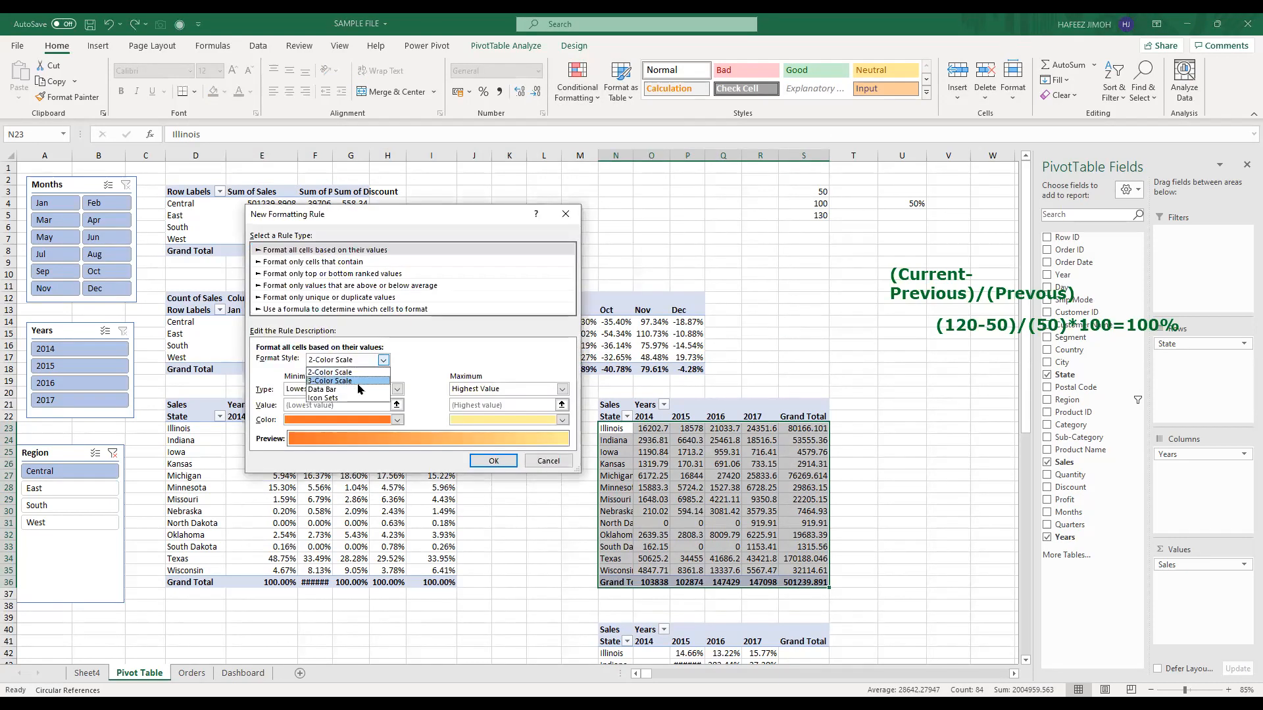
{"action": "left_click", "coordinate": [348, 390]}
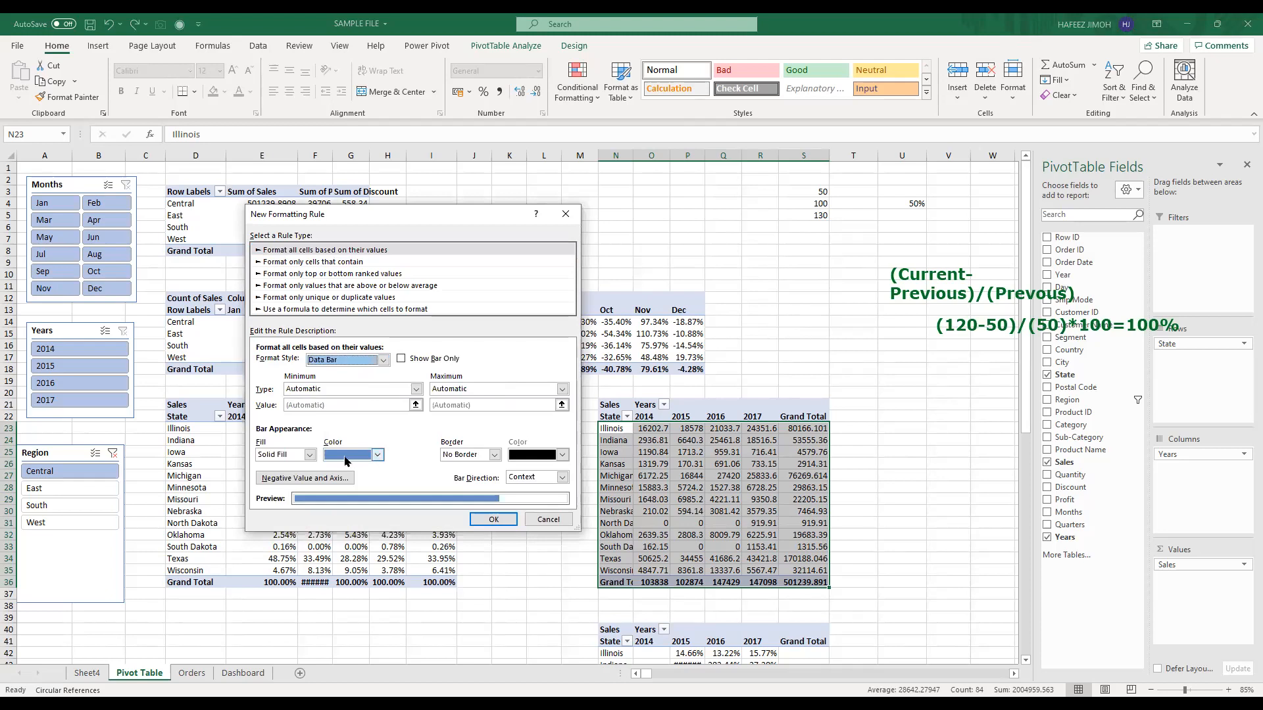
{"action": "left_click", "coordinate": [361, 455]}
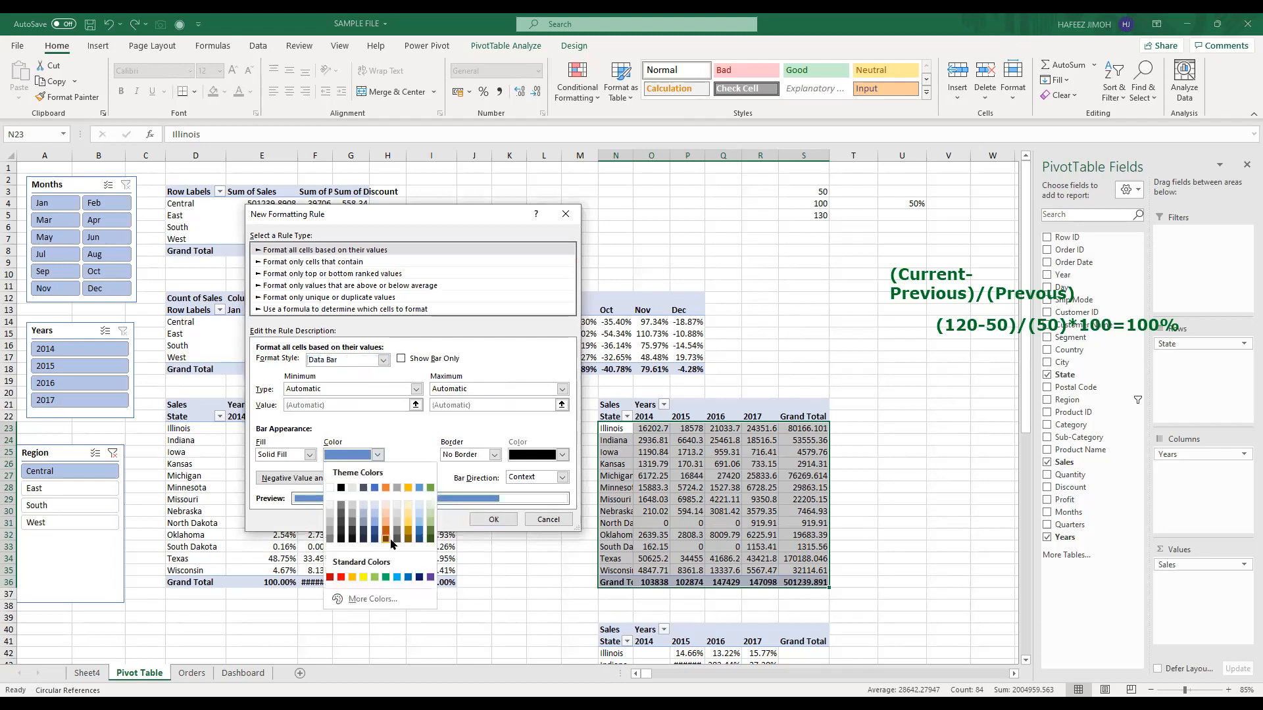
{"action": "left_click", "coordinate": [409, 578]}
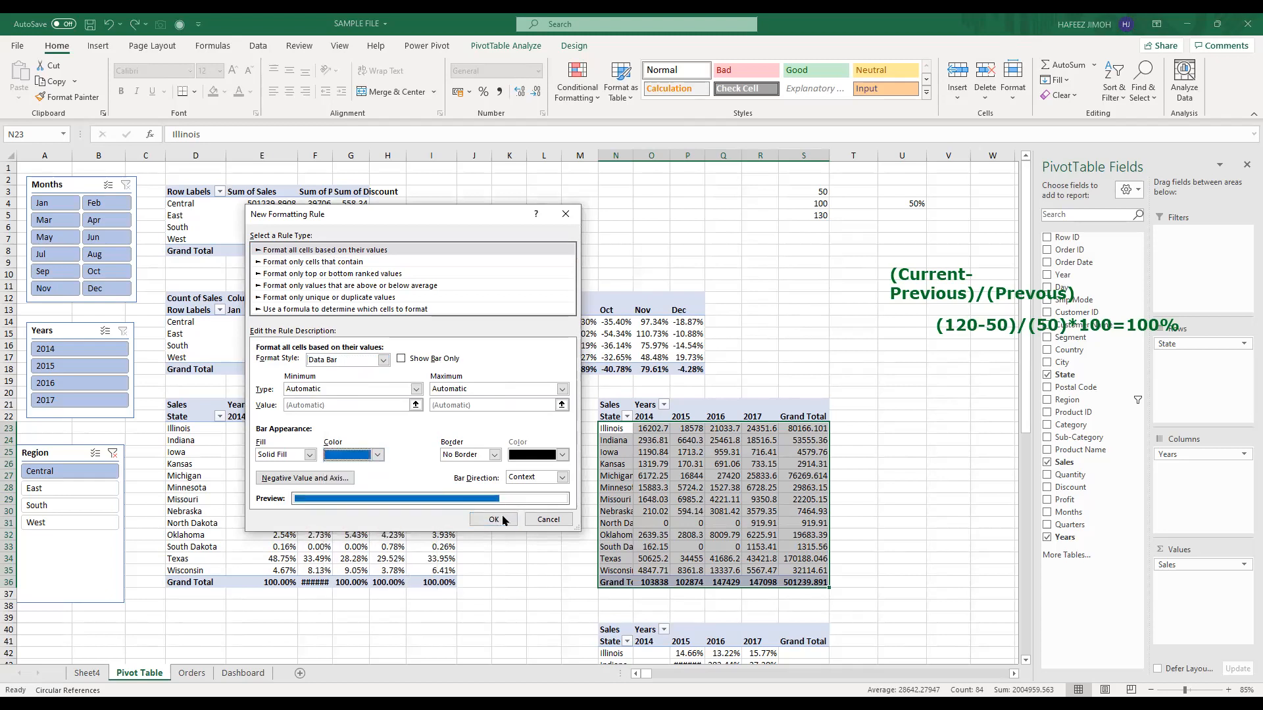
{"action": "left_click", "coordinate": [500, 519]}
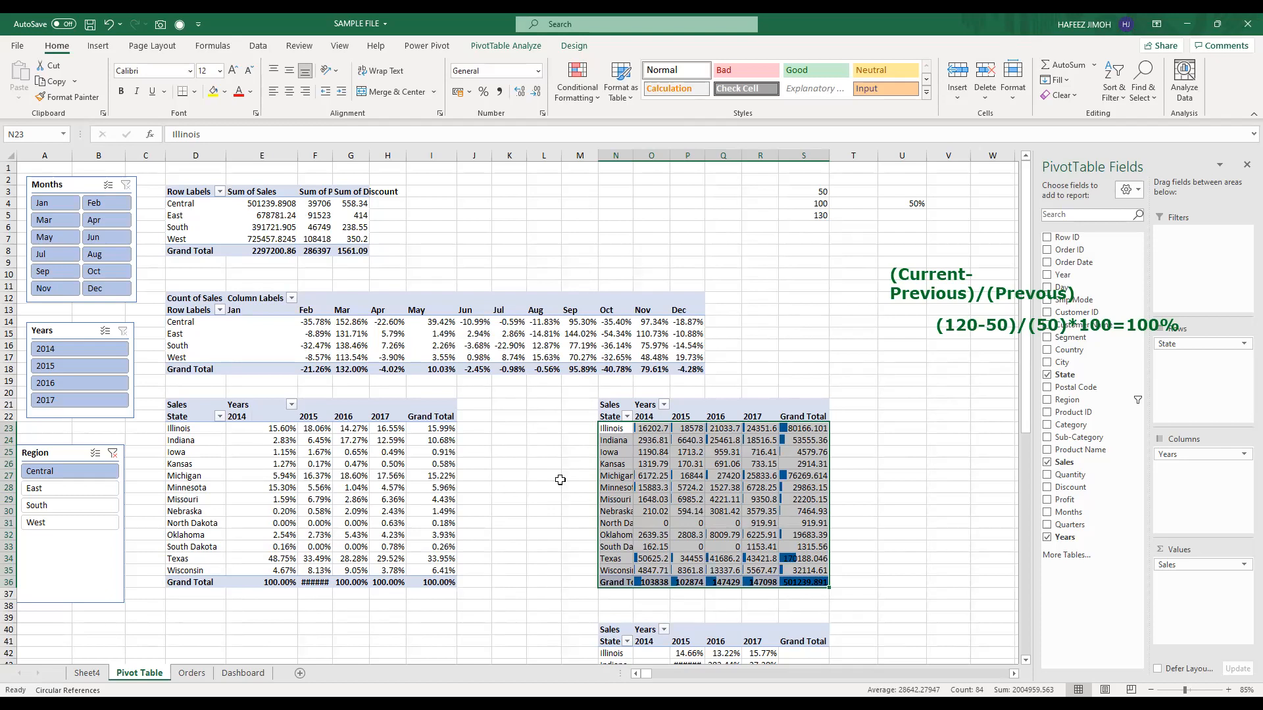
{"action": "key", "text": "ctrl+z"}
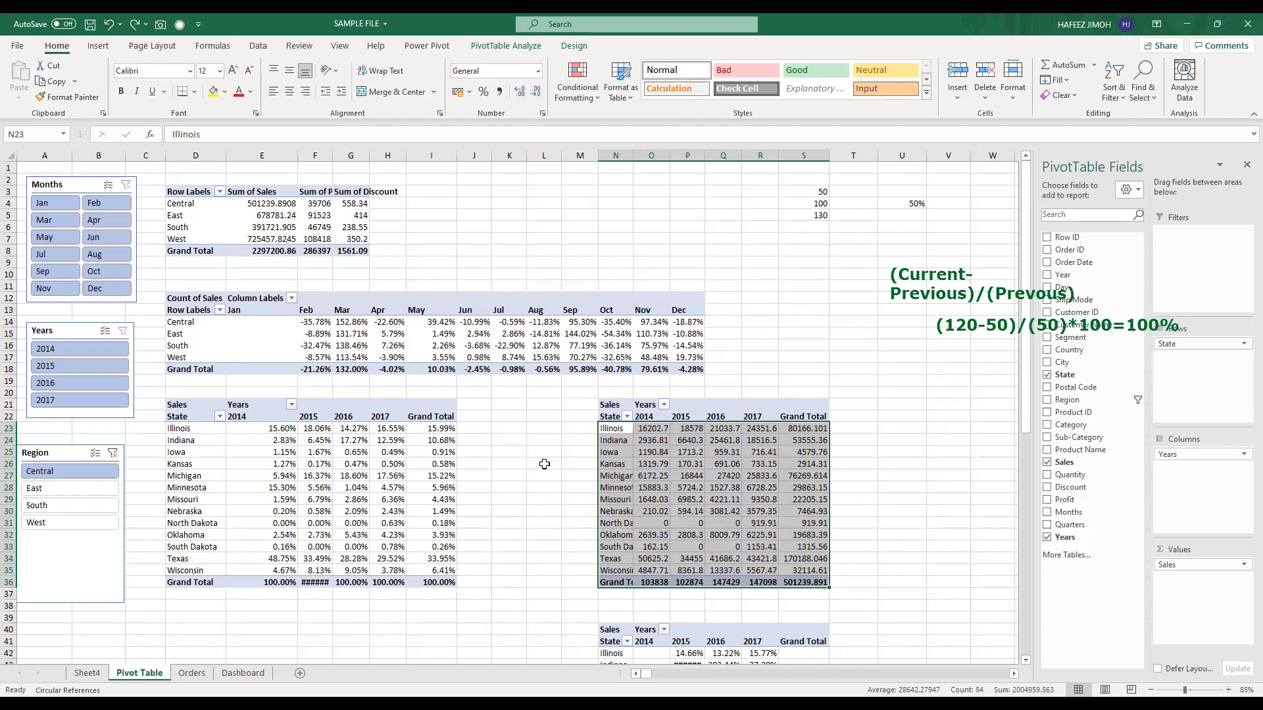
Step: Widen column F and auto-fit column G so the Sum of Profit and Sum of Discount headers fit
{"action": "left_click_drag", "start_coordinate": [333, 160], "coordinate": [353, 156]}
{"action": "double_click", "coordinate": [394, 157]}
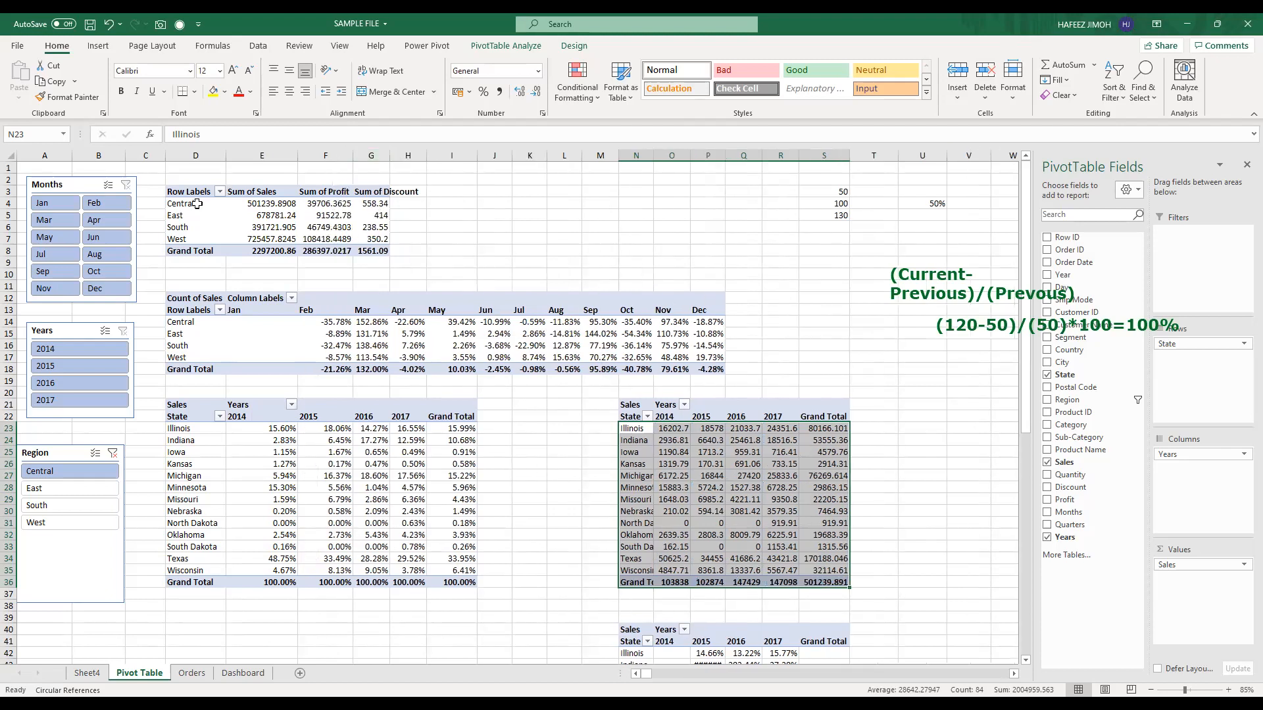
Step: Create a conditional formatting rule on E4:G8 with solid dark green data bars and Show Bar Only turned on
{"action": "left_click_drag", "start_coordinate": [192, 193], "coordinate": [332, 242]}
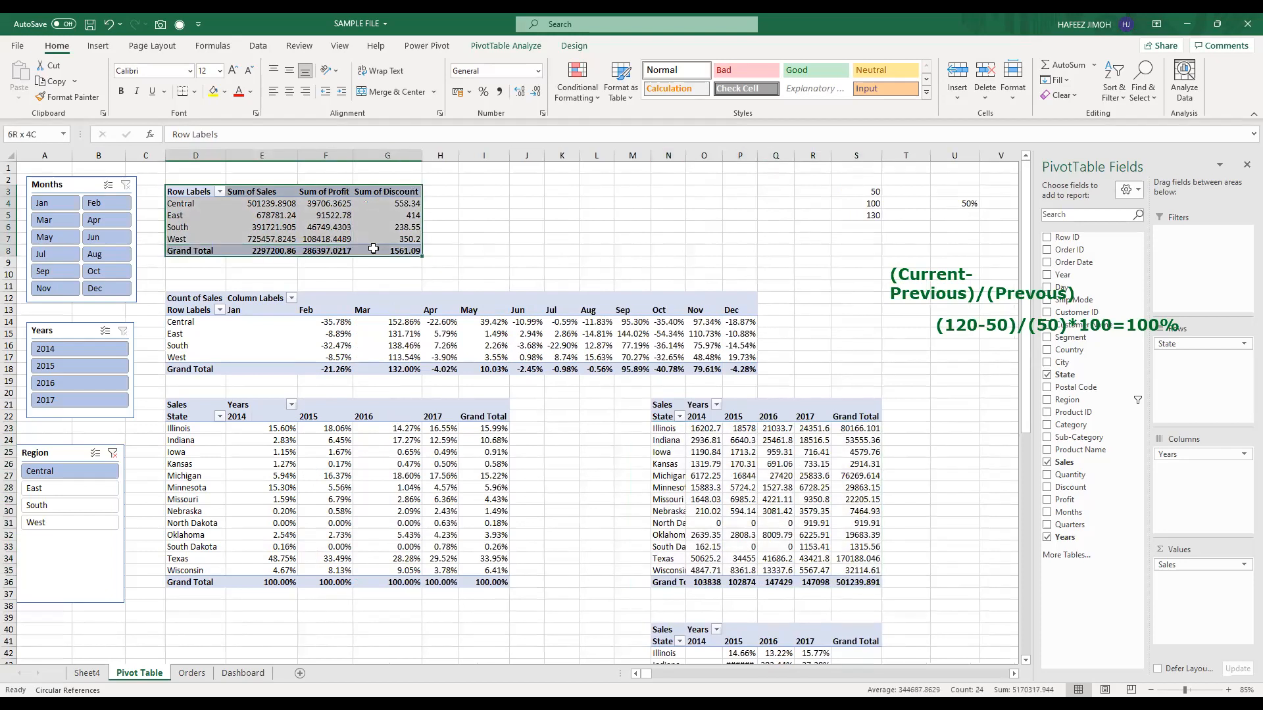
{"action": "left_click", "coordinate": [268, 215]}
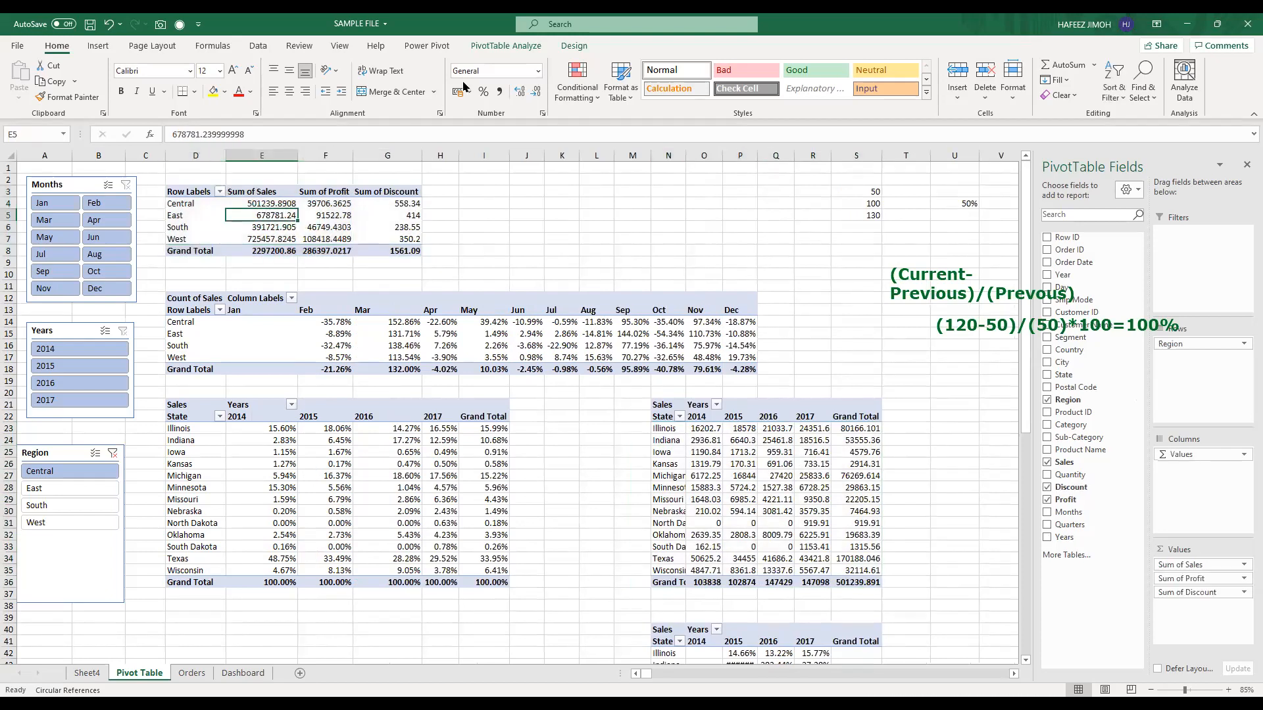
{"action": "left_click_drag", "start_coordinate": [241, 207], "coordinate": [395, 252]}
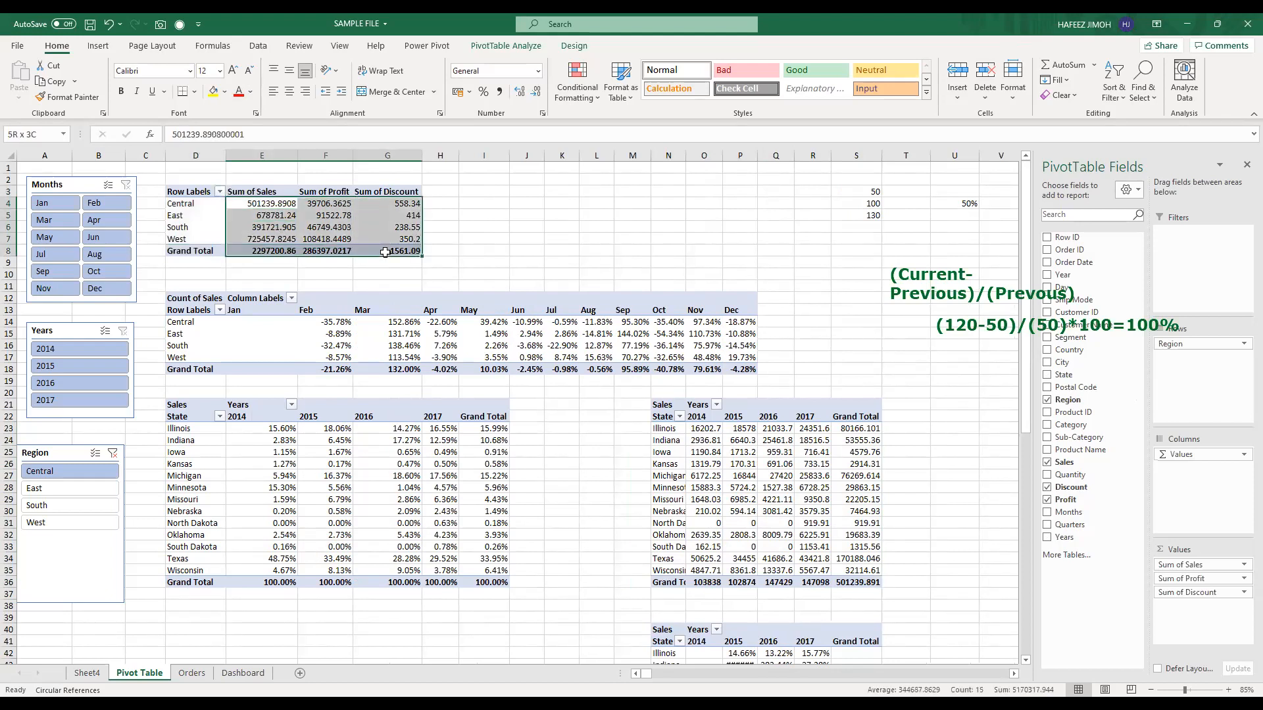
{"action": "left_click", "coordinate": [589, 94]}
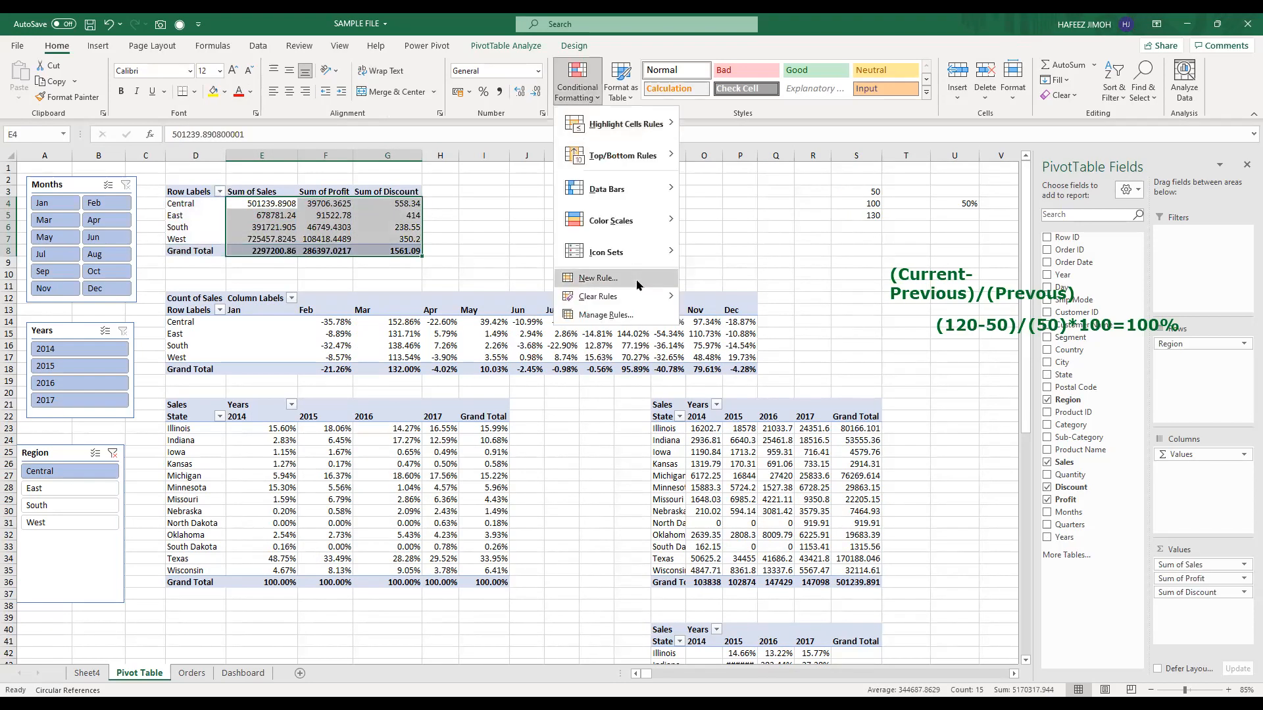
{"action": "left_click", "coordinate": [634, 289]}
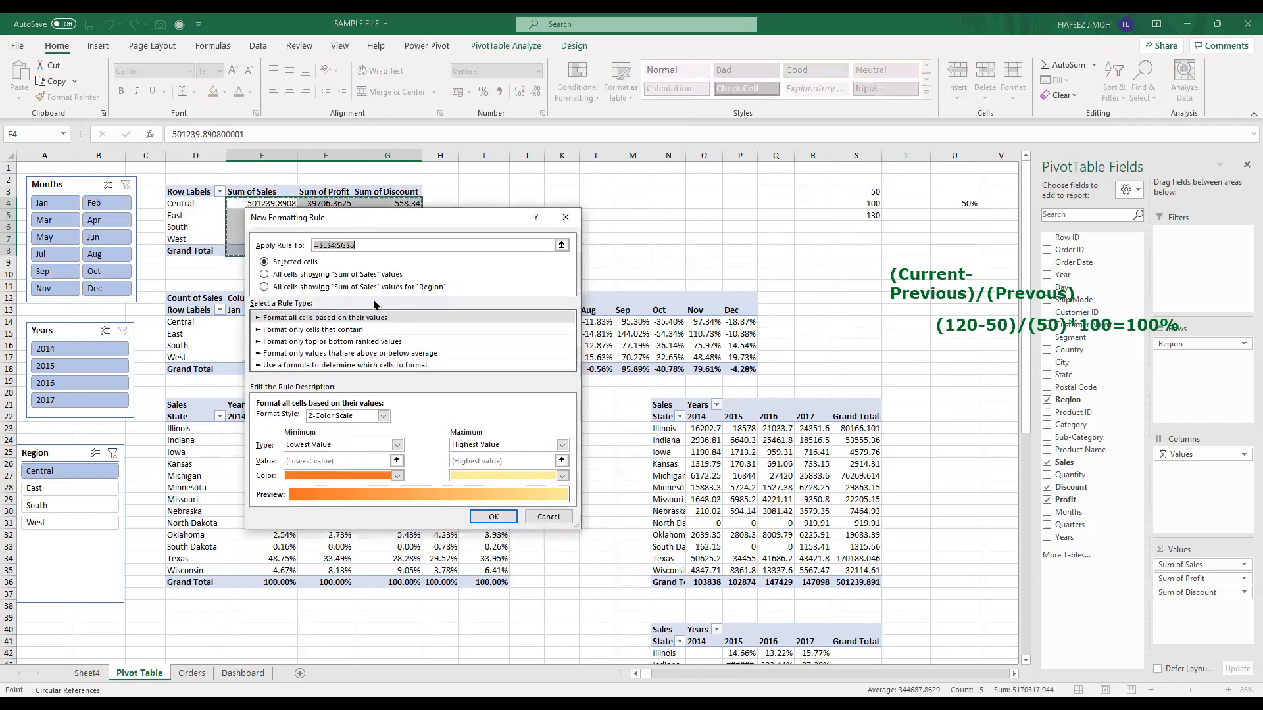
{"action": "left_click", "coordinate": [362, 417]}
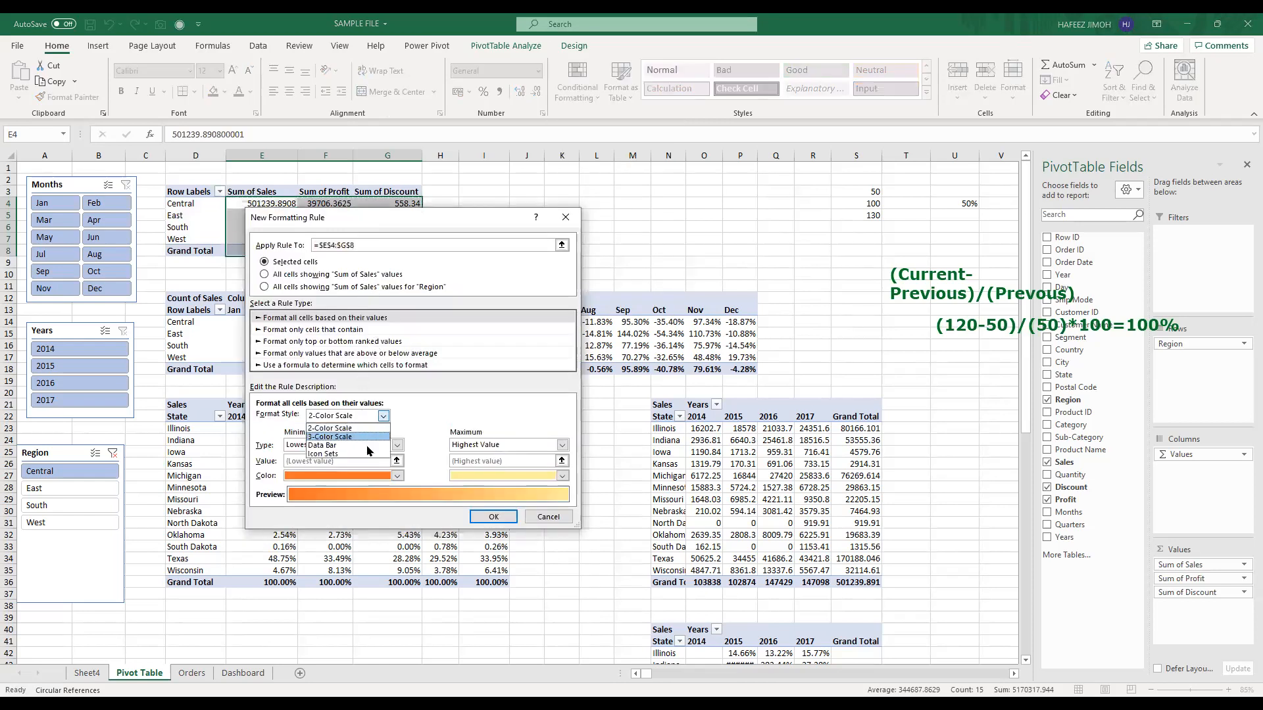
{"action": "left_click", "coordinate": [367, 453]}
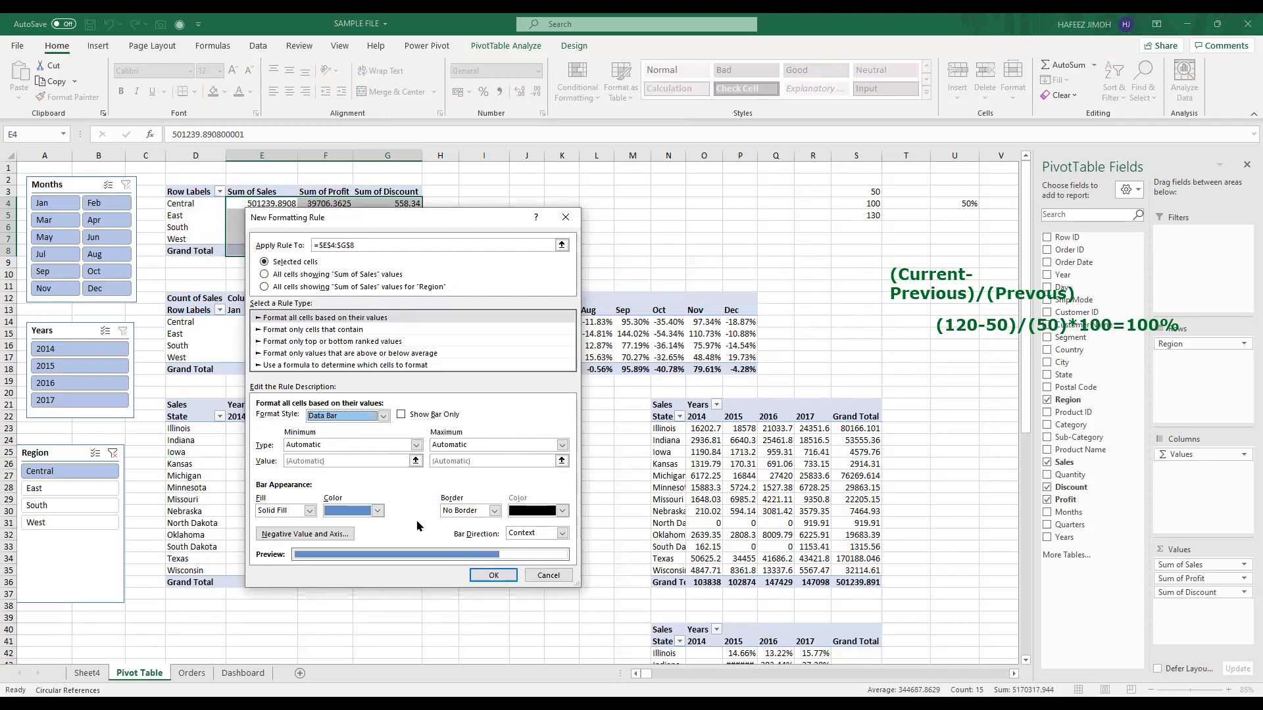
{"action": "left_click", "coordinate": [377, 513]}
{"action": "left_click", "coordinate": [431, 596]}
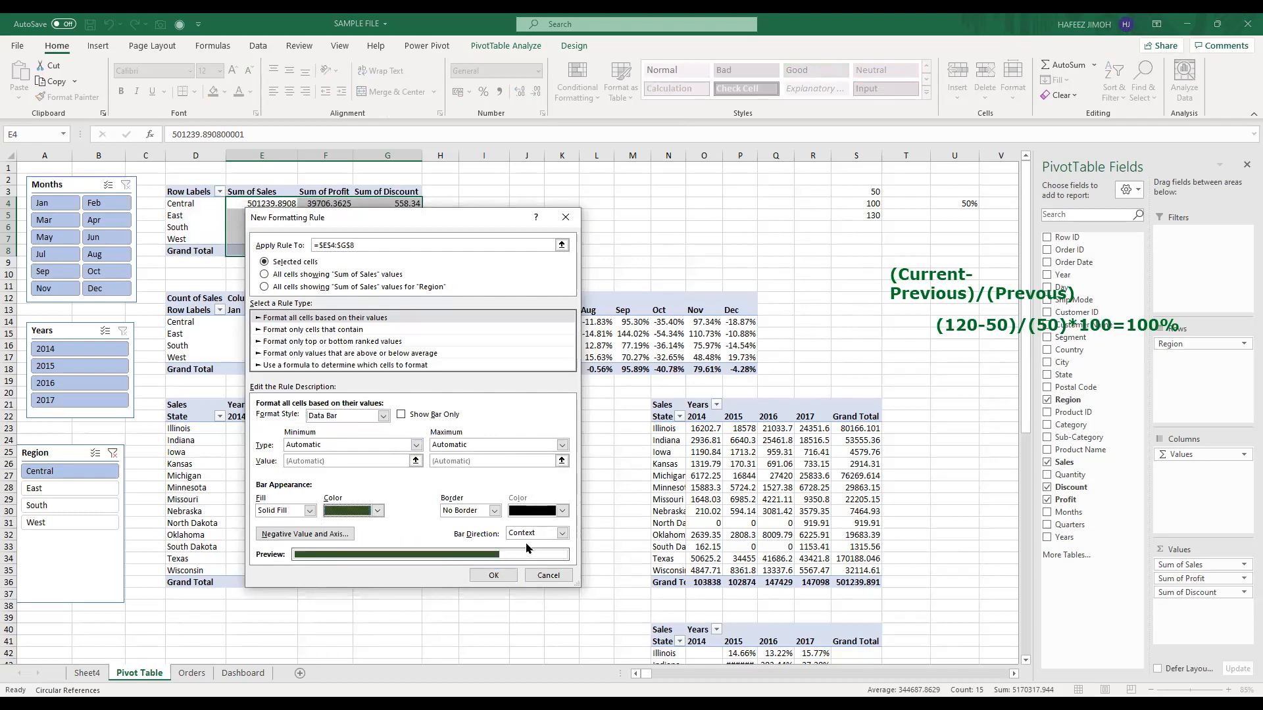
{"action": "left_click", "coordinate": [408, 417]}
{"action": "left_click", "coordinate": [497, 572]}
{"action": "left_click", "coordinate": [495, 285]}
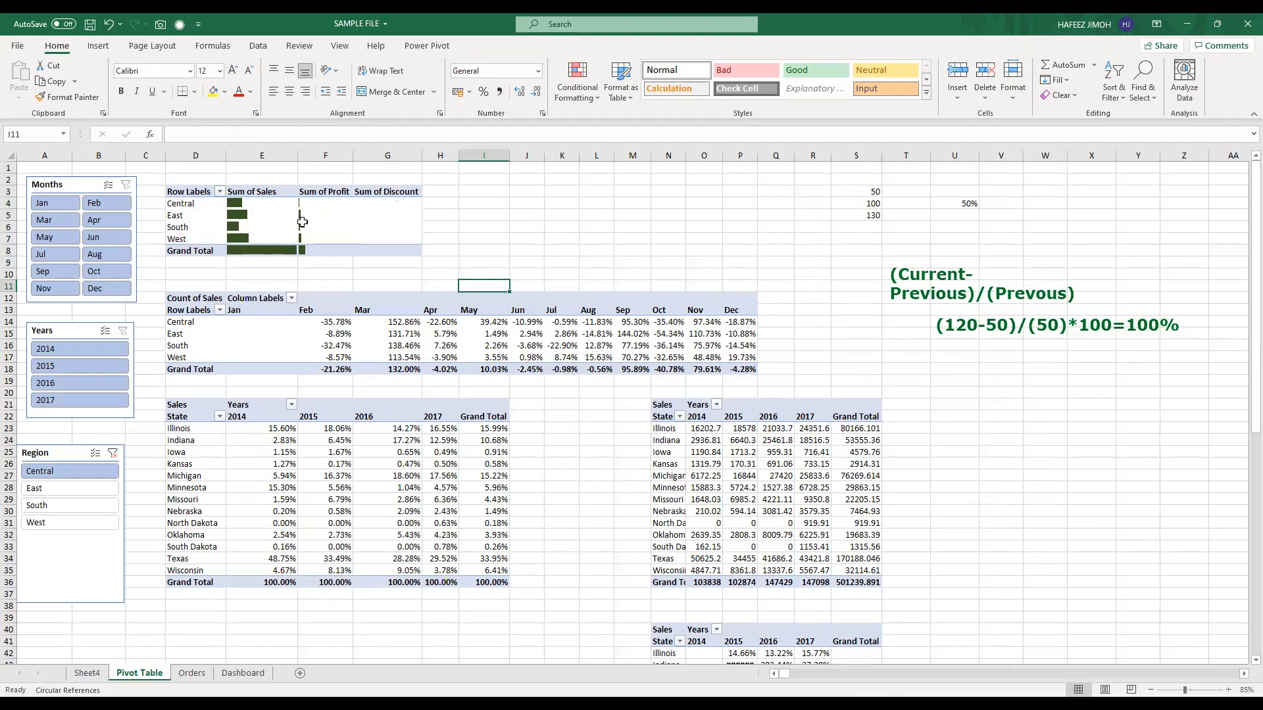
Step: Edit the Data Bar rule on E4:G8 to turn off Show Bar Only
{"action": "left_click", "coordinate": [271, 223]}
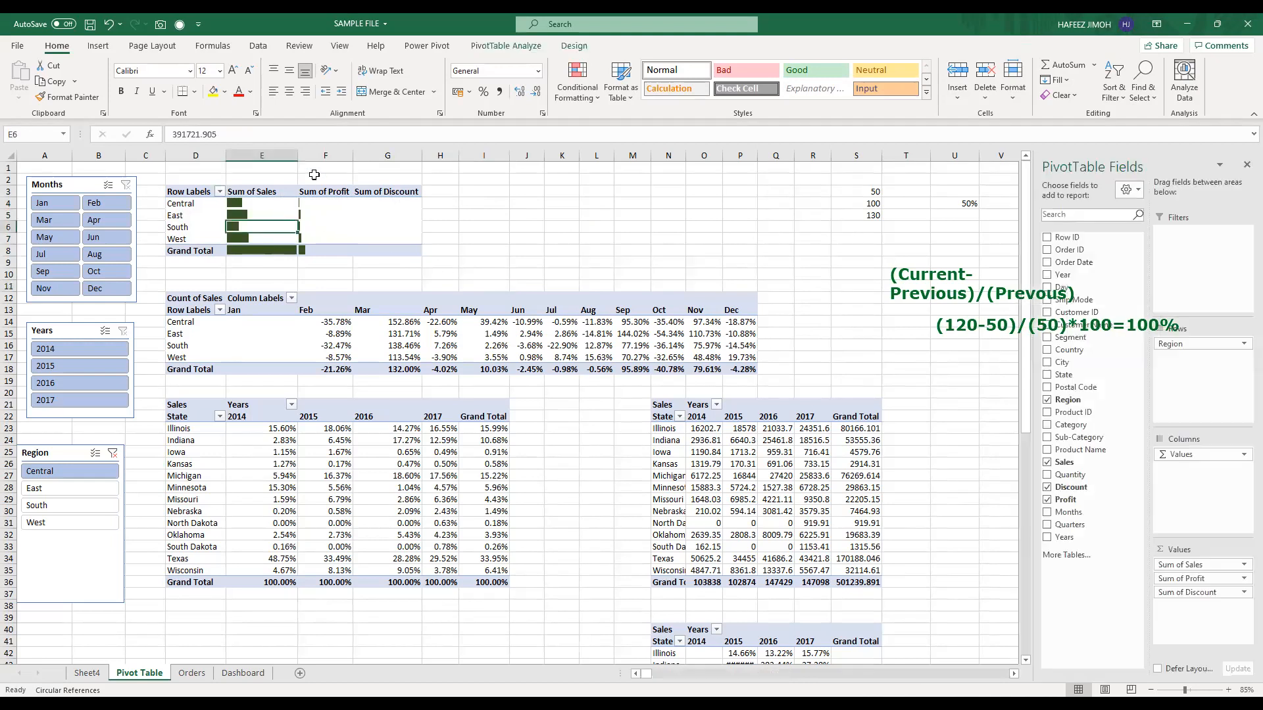
{"action": "left_click", "coordinate": [584, 98]}
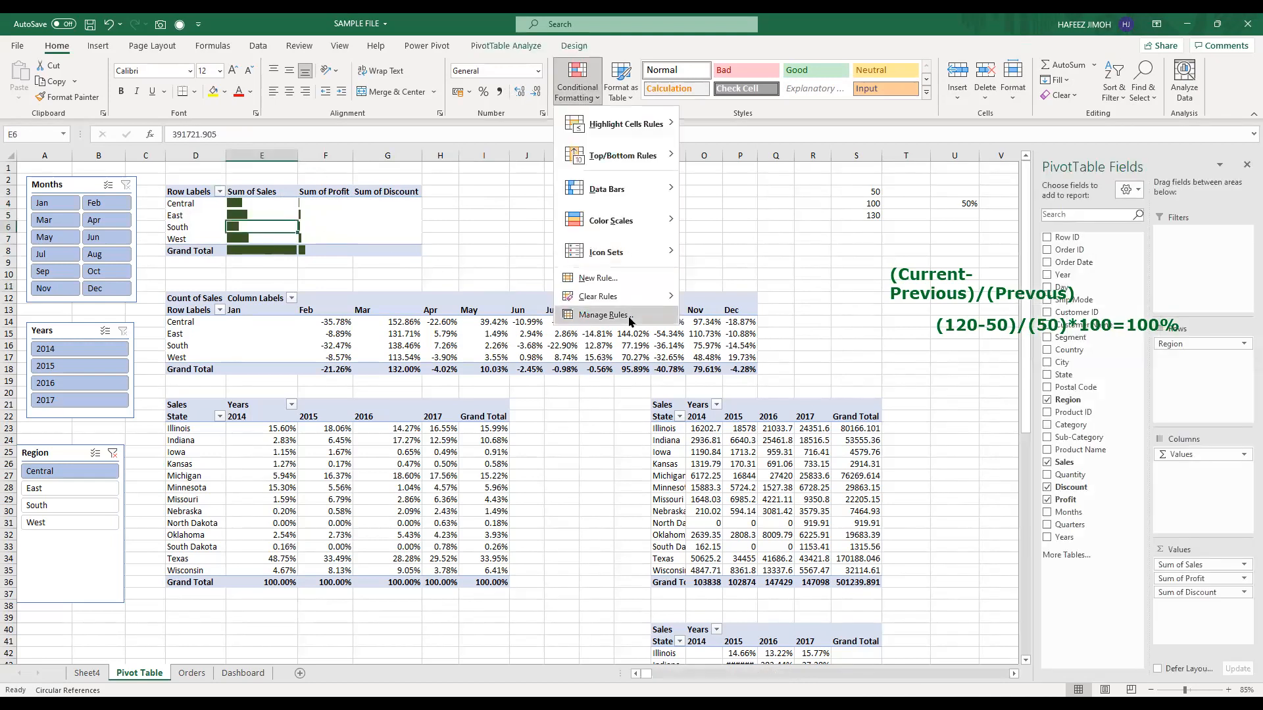
{"action": "left_click", "coordinate": [603, 315]}
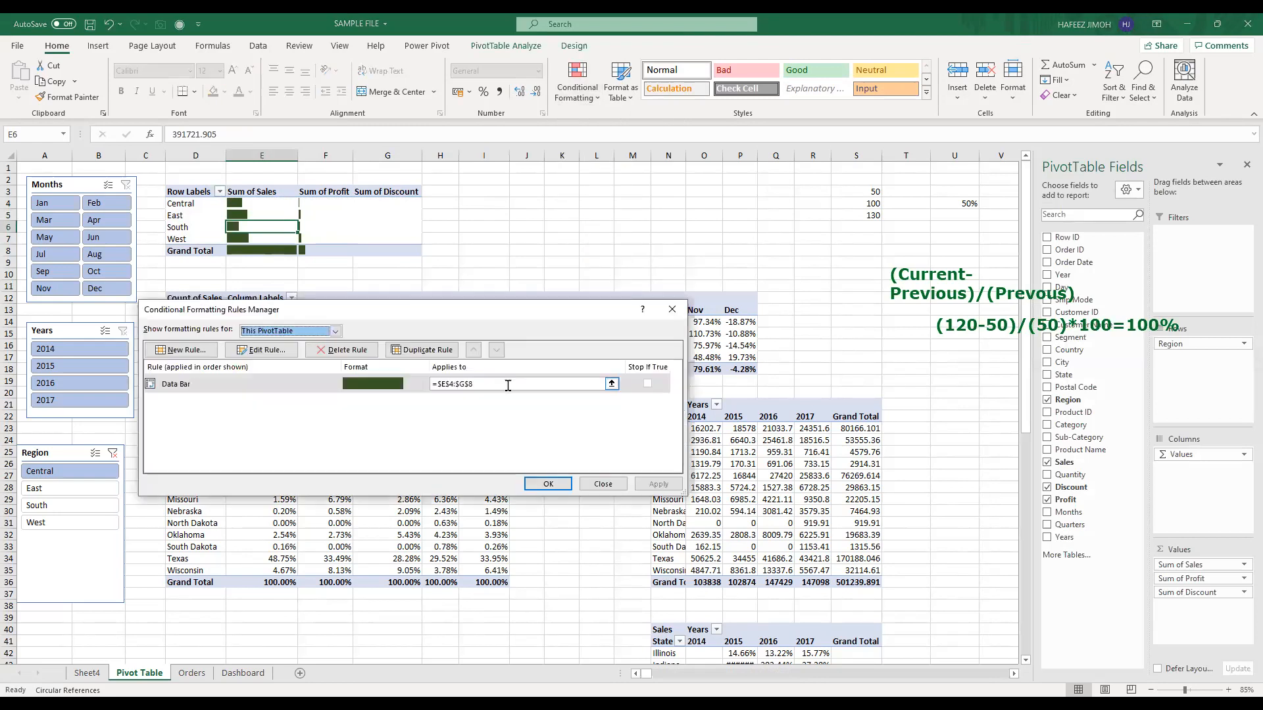
{"action": "left_click", "coordinate": [295, 384]}
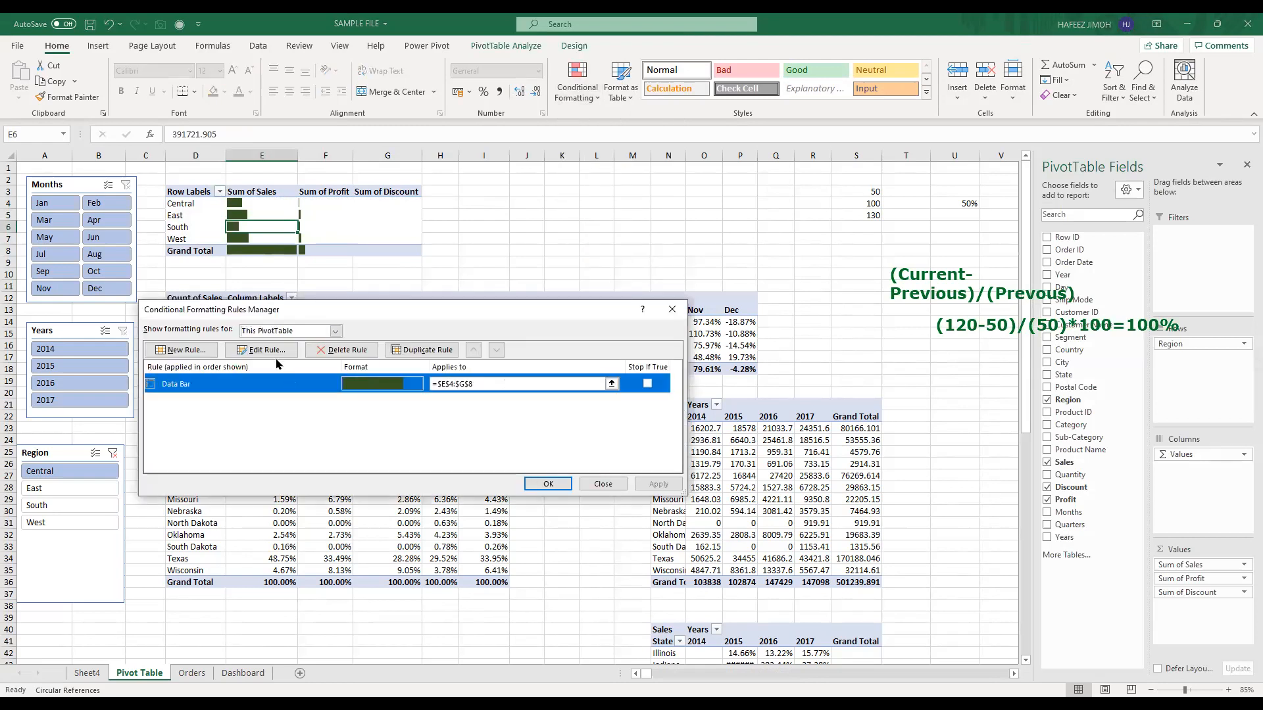
{"action": "left_click", "coordinate": [267, 351]}
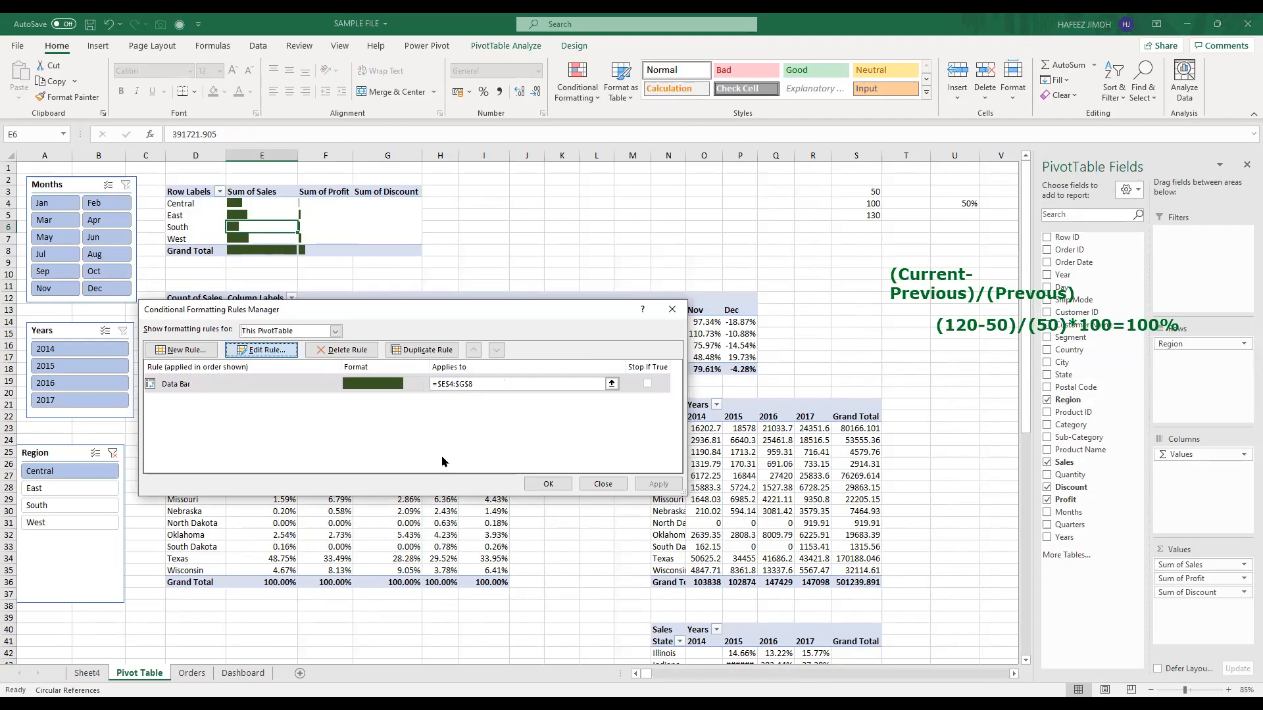
{"action": "left_click", "coordinate": [402, 415]}
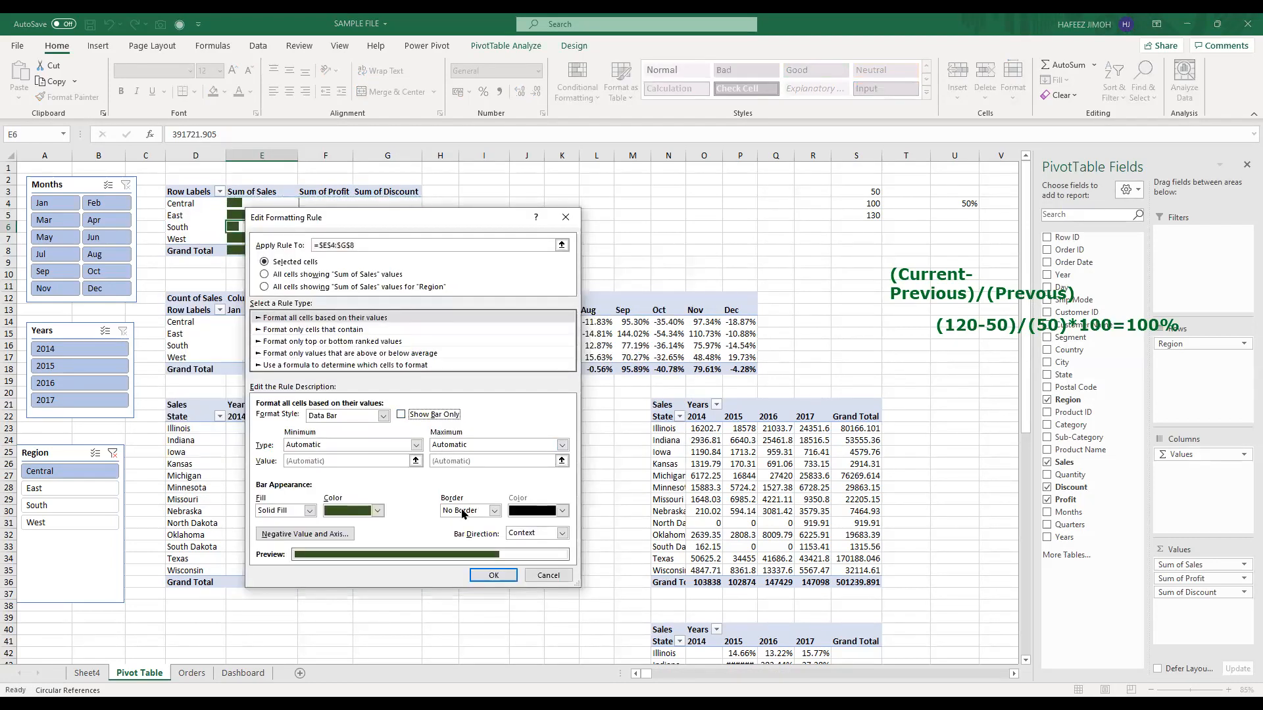
{"action": "left_click", "coordinate": [495, 579]}
{"action": "left_click", "coordinate": [545, 485]}
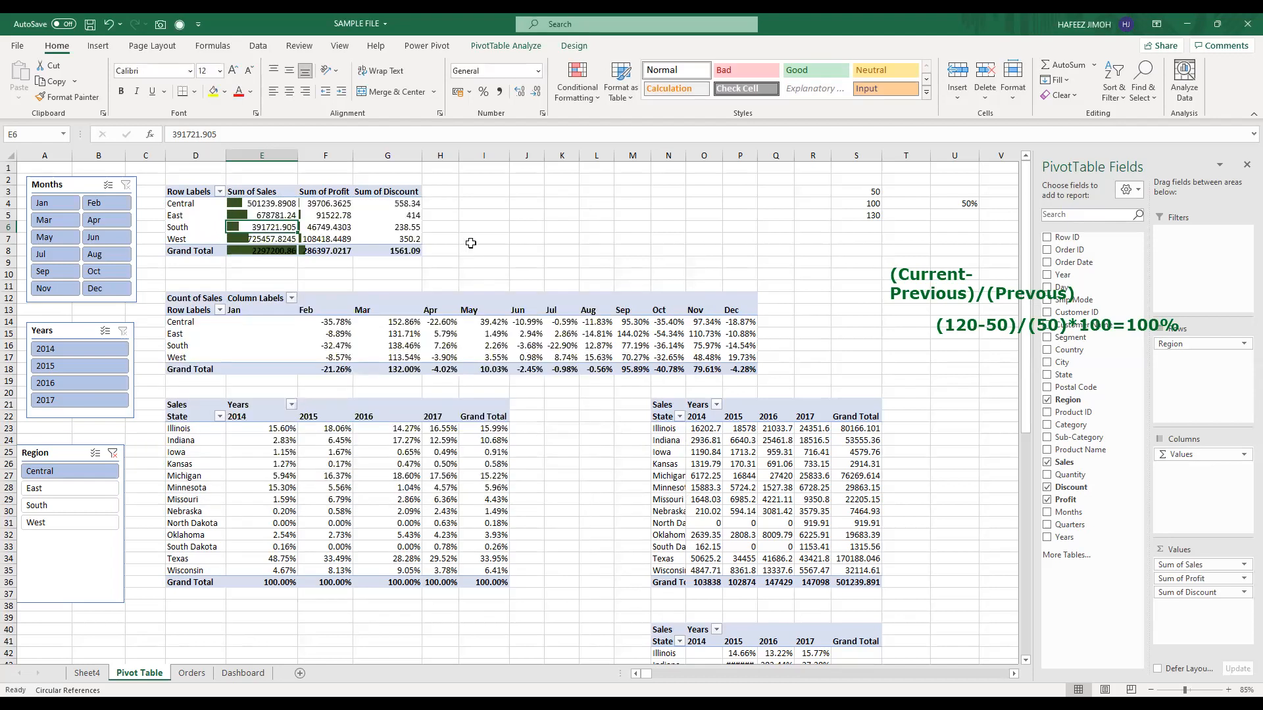
Step: Apply the comma-style accounting number format to the sales, profit and discount values in E4:G8
{"action": "left_click", "coordinate": [471, 240]}
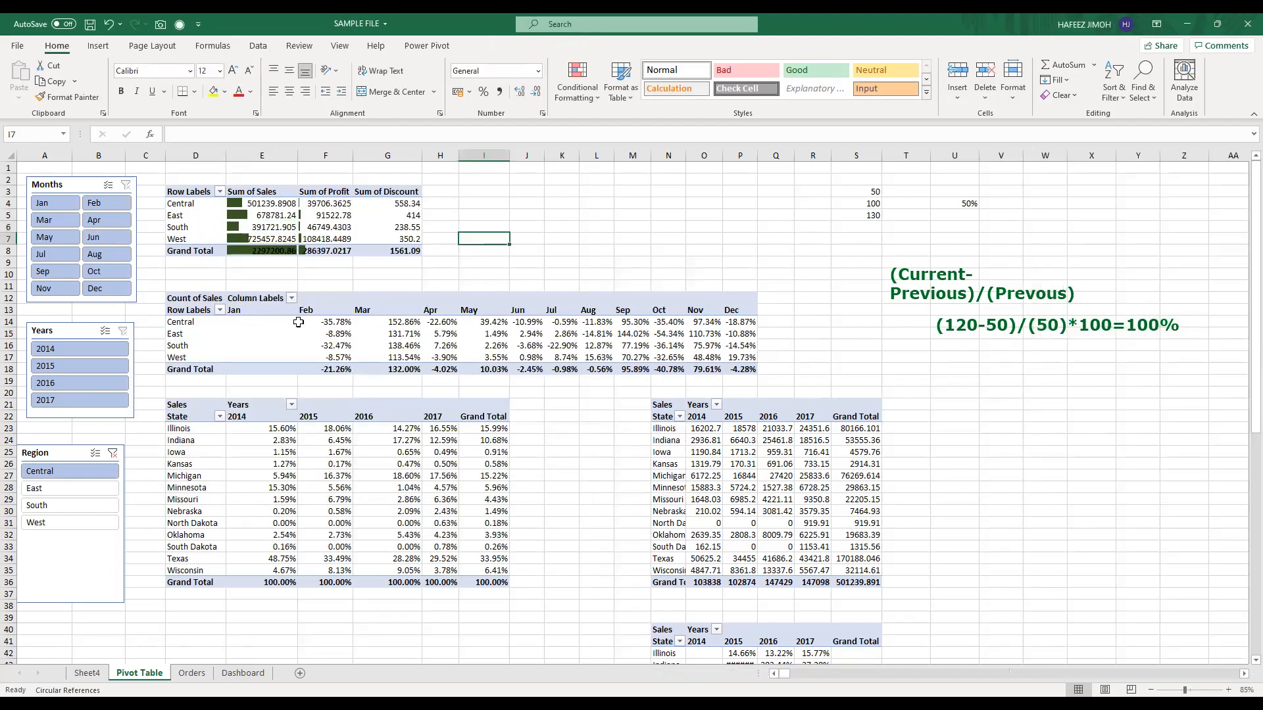
{"action": "left_click_drag", "start_coordinate": [240, 208], "coordinate": [369, 256]}
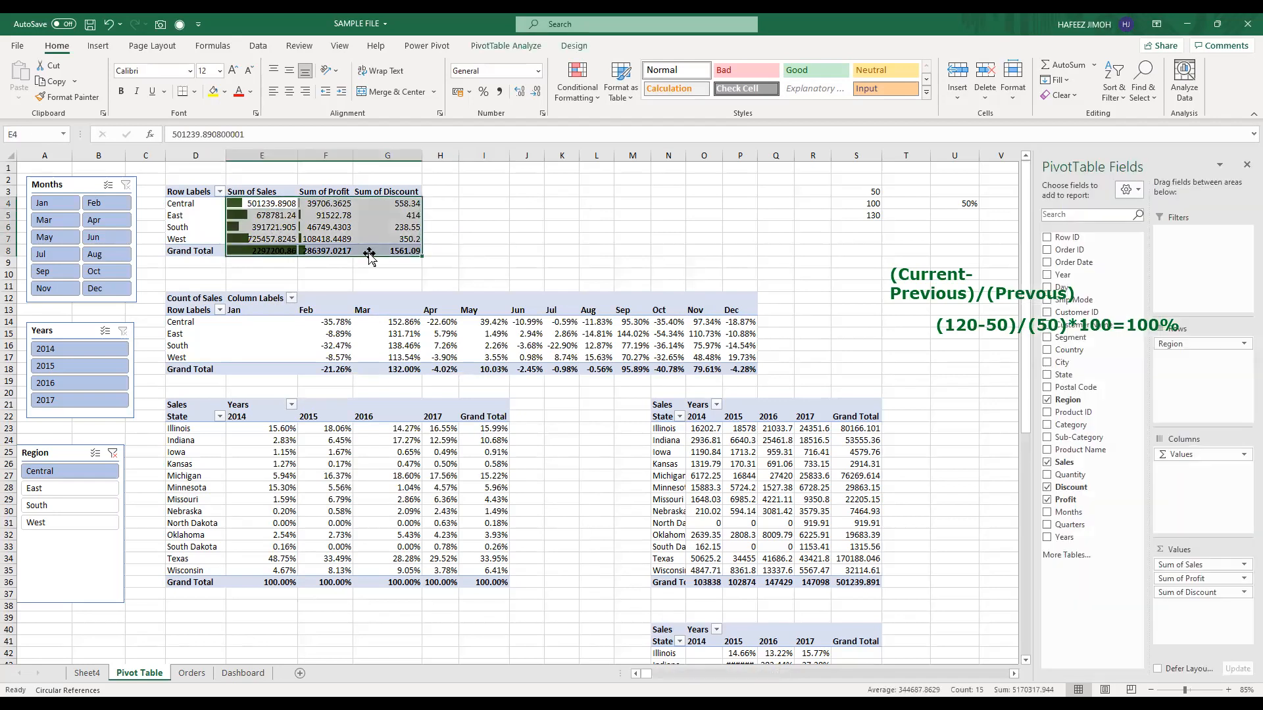
{"action": "left_click", "coordinate": [498, 94]}
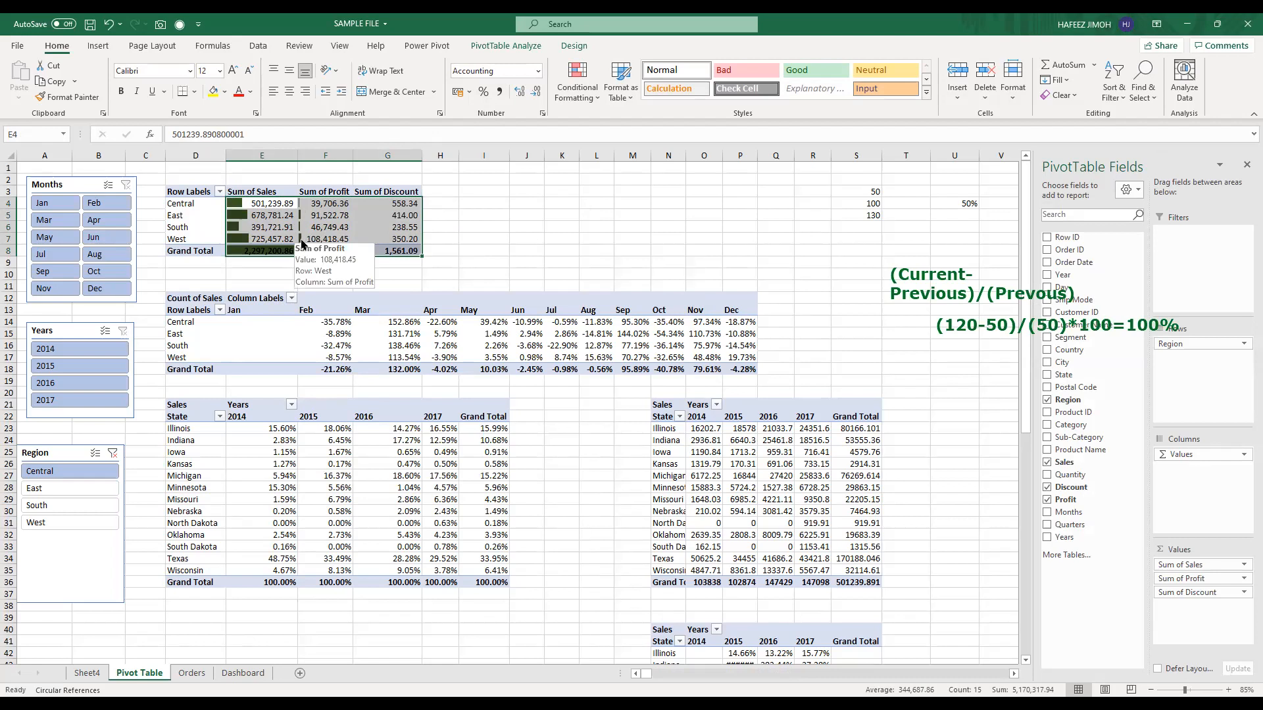
Step: Examine the Special and Custom number format options for E4:G8, without applying any
{"action": "key", "text": "ctrl+1"}
{"action": "left_click", "coordinate": [277, 364]}
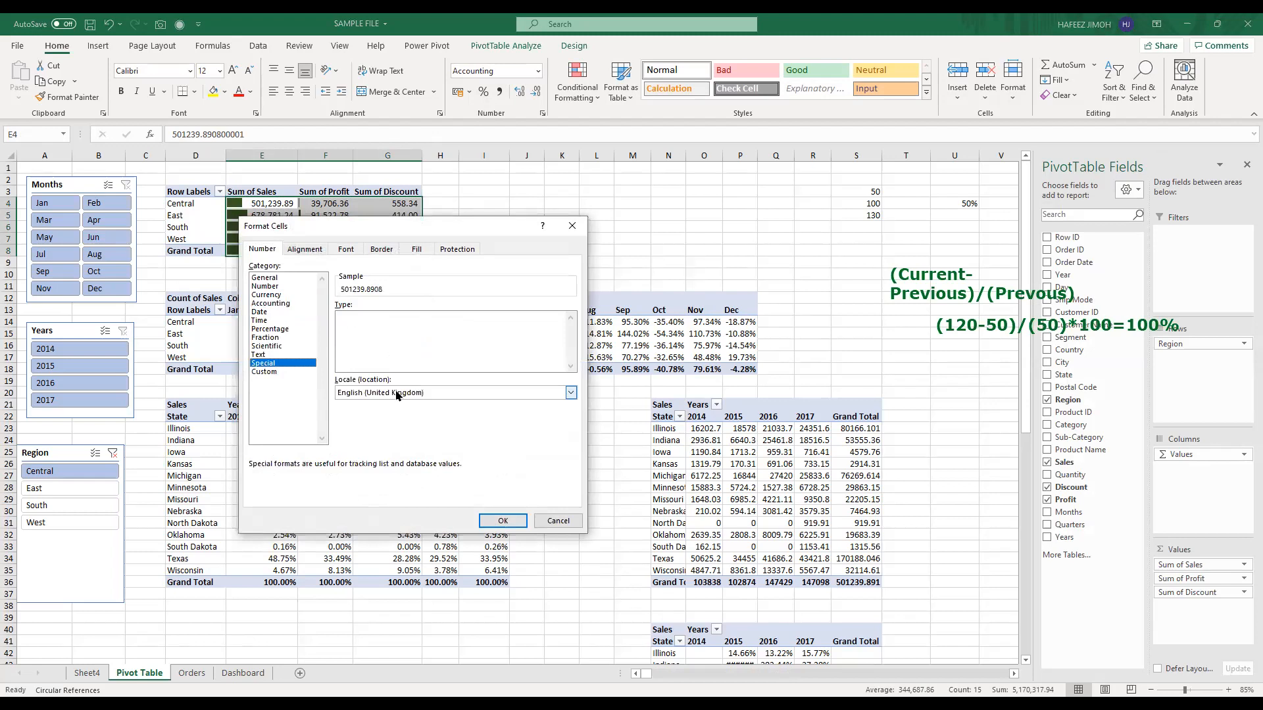
{"action": "left_click", "coordinate": [265, 371]}
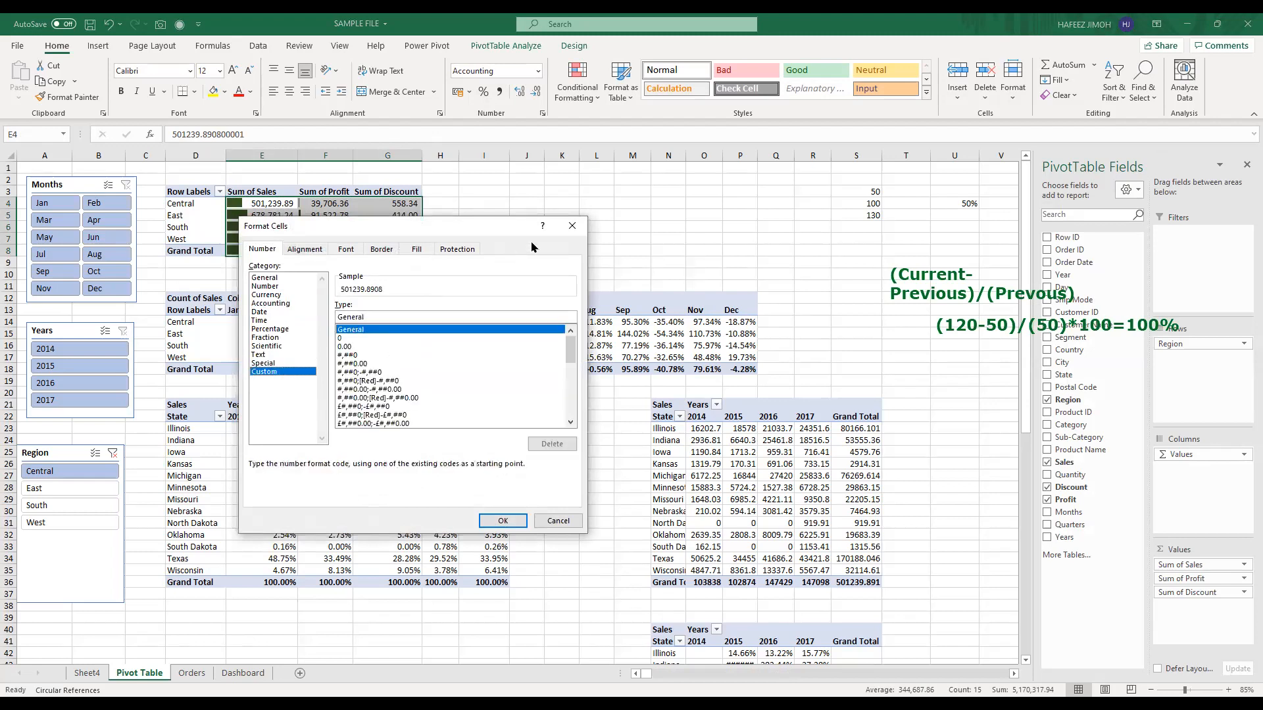
{"action": "left_click", "coordinate": [573, 234]}
{"action": "left_click", "coordinate": [813, 416]}
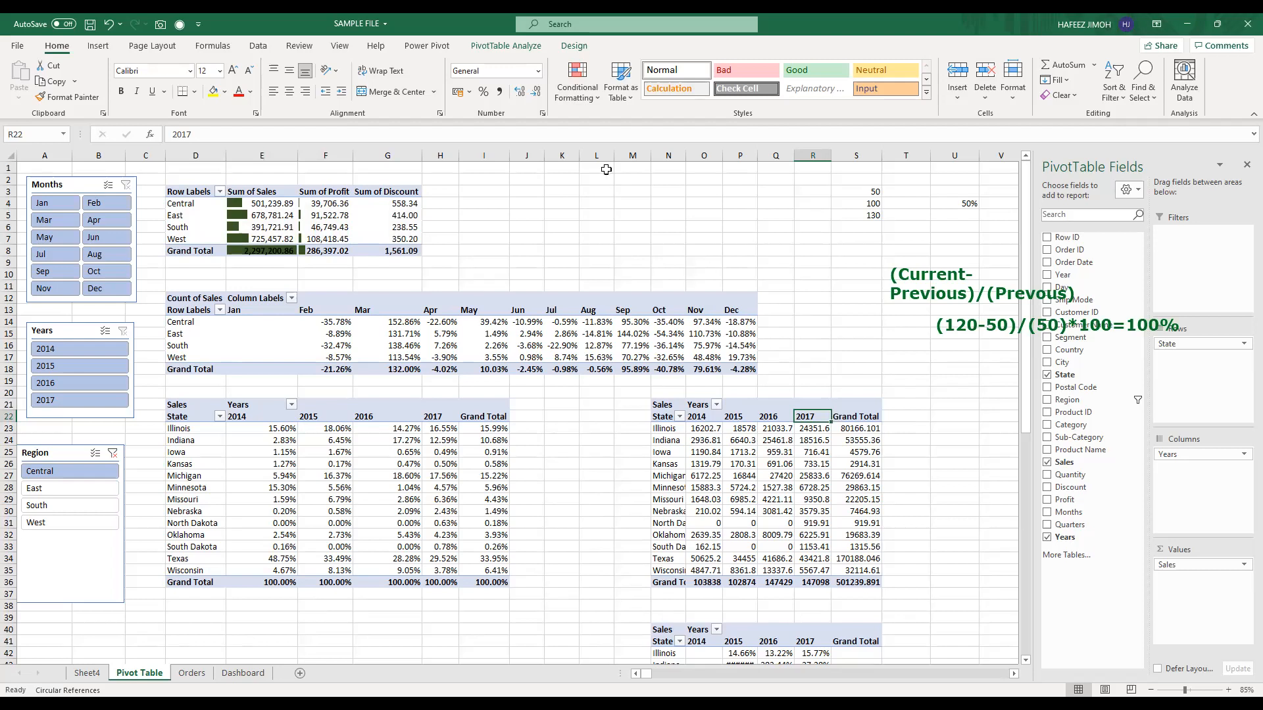
{"action": "left_click", "coordinate": [322, 251]}
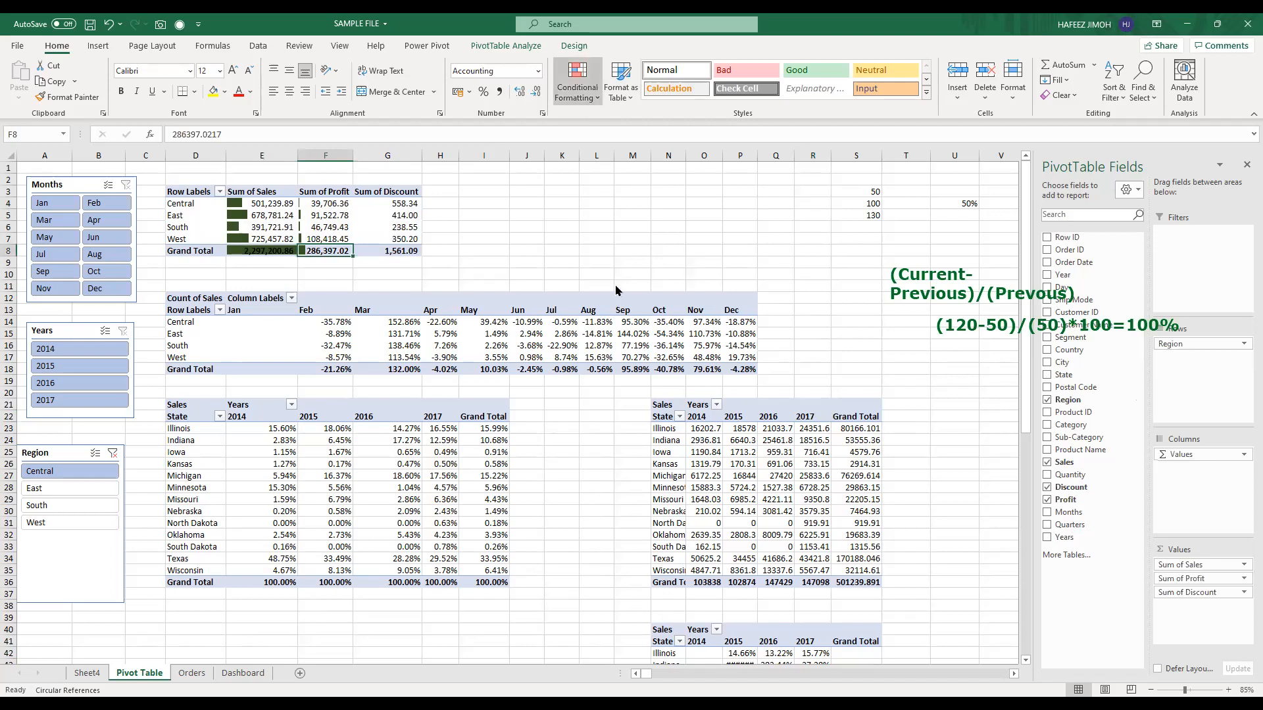
{"action": "key", "text": "alt+h"}
{"action": "key", "text": "l"}
{"action": "key", "text": "n"}
{"action": "left_click", "coordinate": [373, 447]}
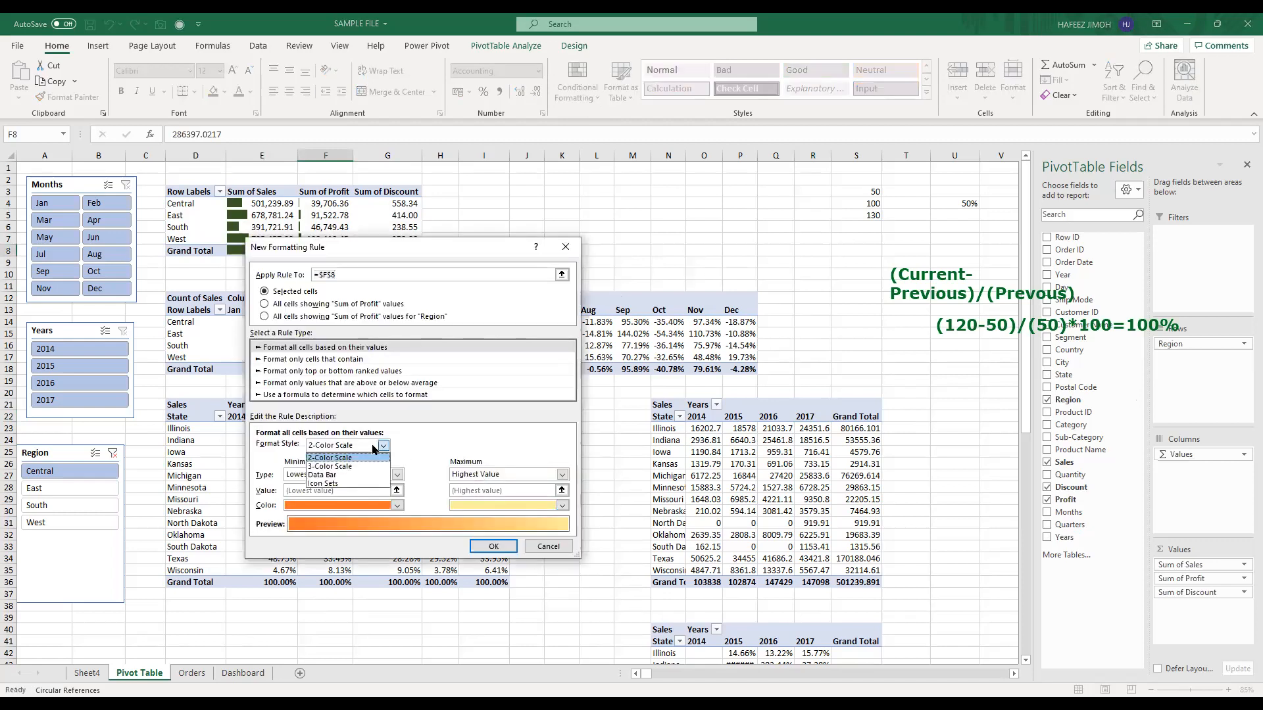
{"action": "left_click", "coordinate": [361, 477]}
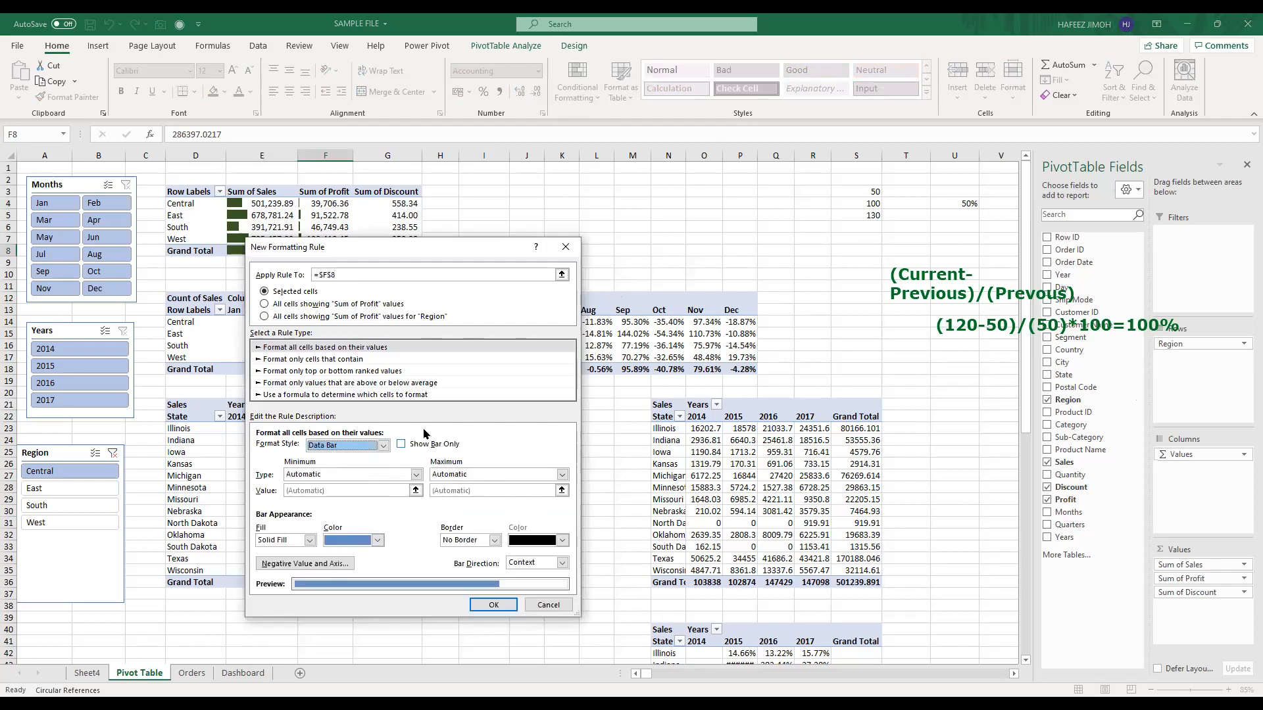
{"action": "left_click", "coordinate": [564, 246]}
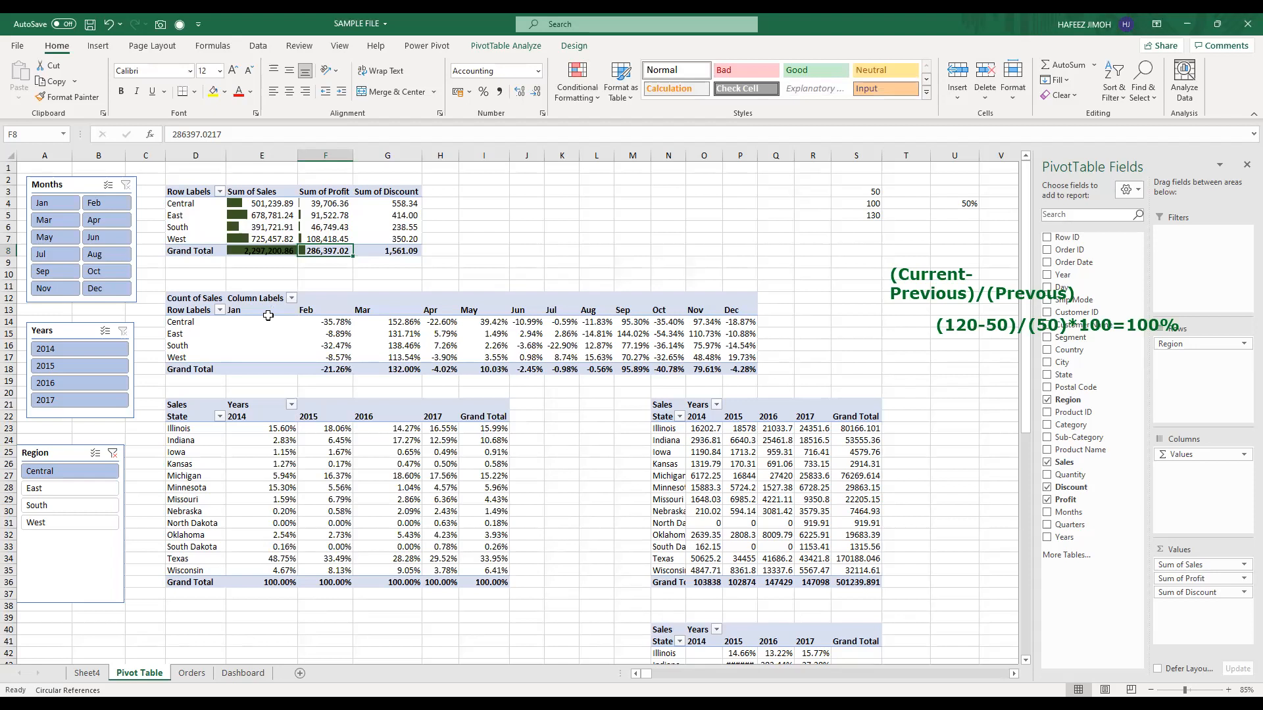
Step: Show the Sales values in the pivot table at N21 as % Difference From, with base field Years and base item (previous)
{"action": "left_click_drag", "start_coordinate": [266, 321], "coordinate": [734, 365]}
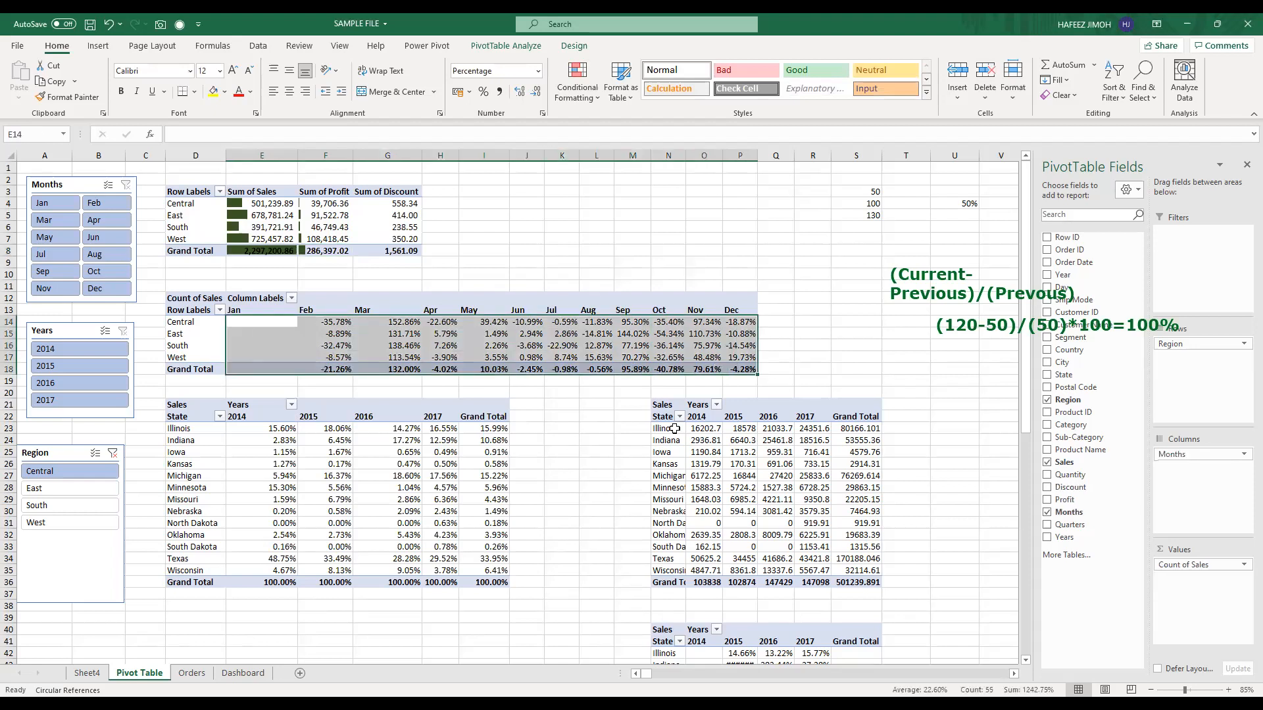
{"action": "left_click_drag", "start_coordinate": [667, 429], "coordinate": [844, 564]}
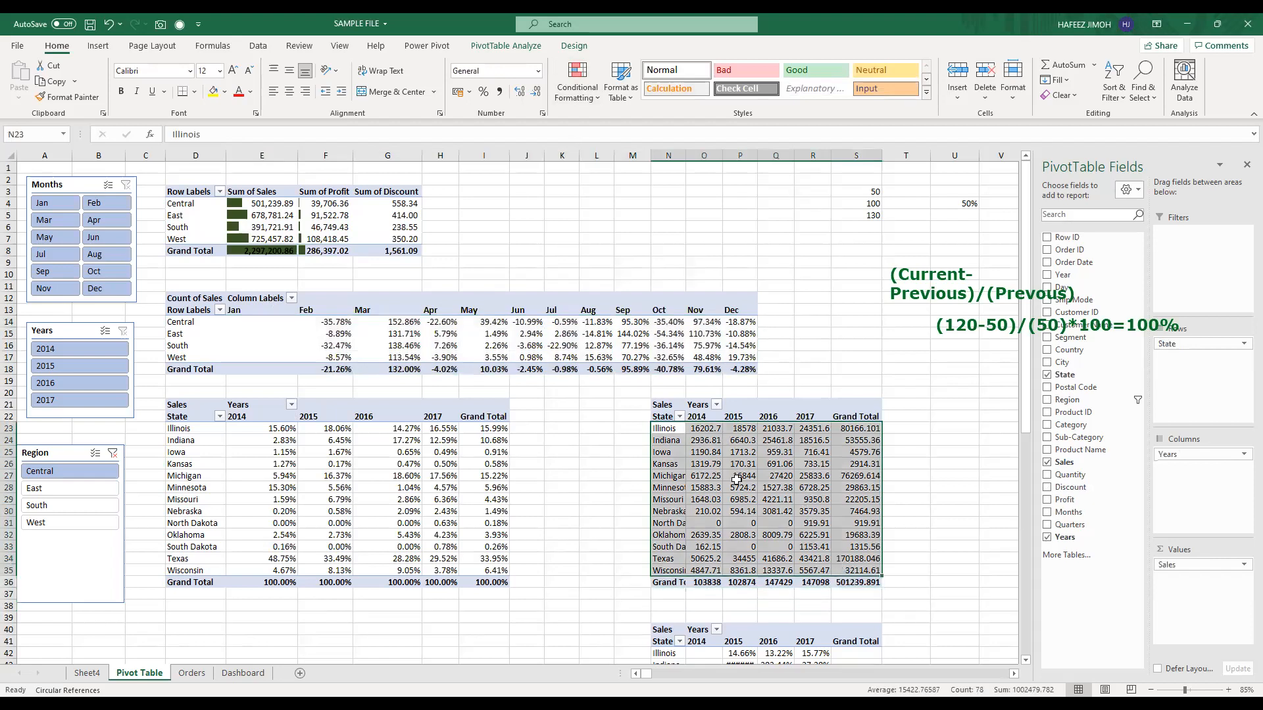
{"action": "right_click", "coordinate": [730, 501]}
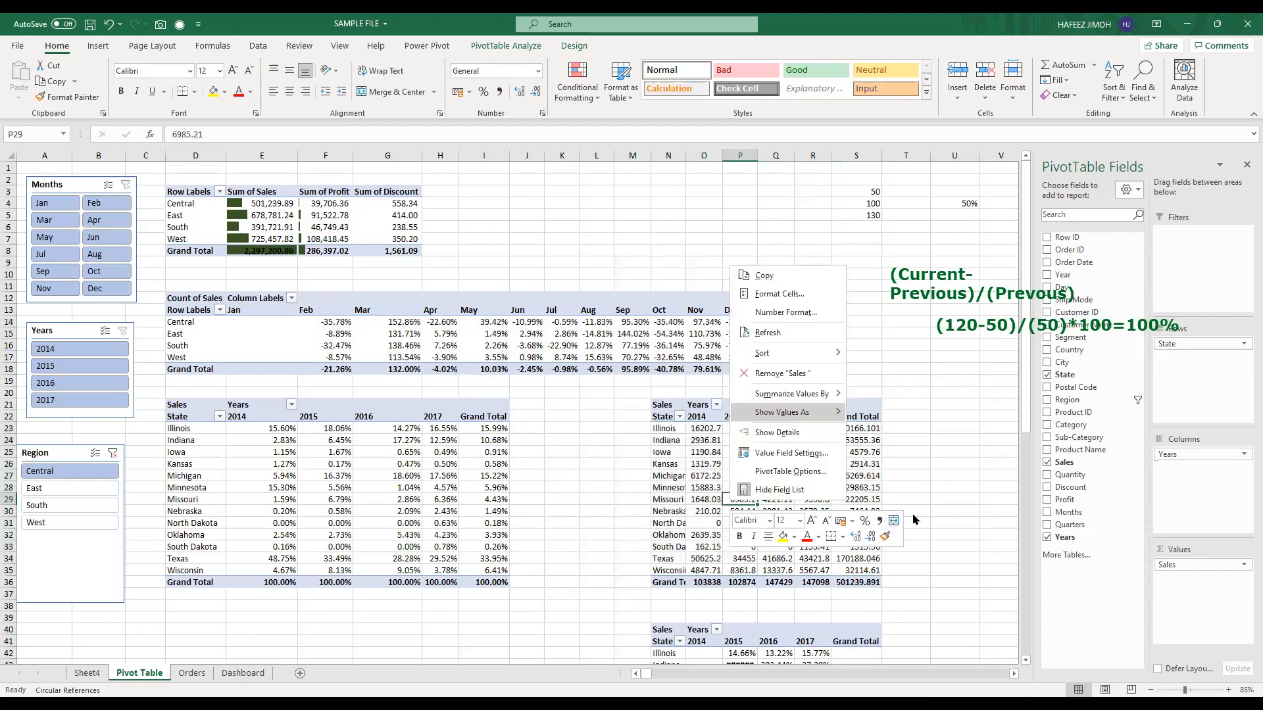
{"action": "mouse_move", "coordinate": [831, 412]}
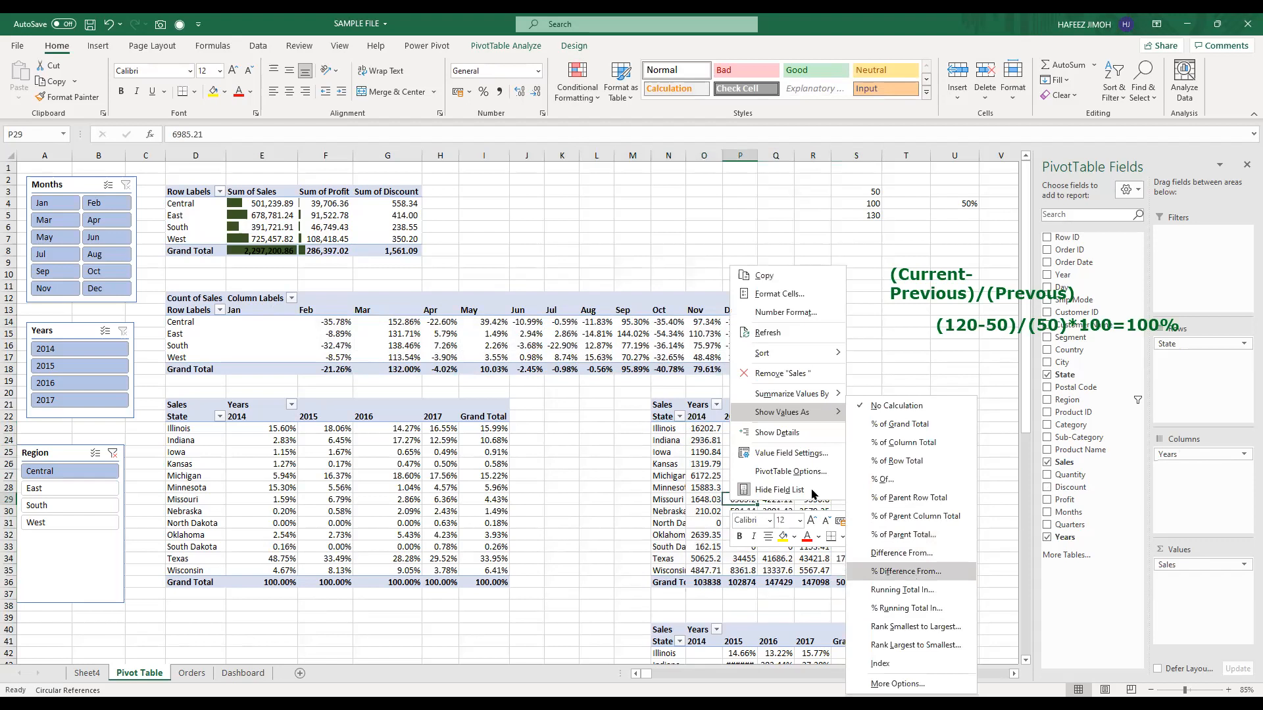
{"action": "left_click", "coordinate": [457, 431]}
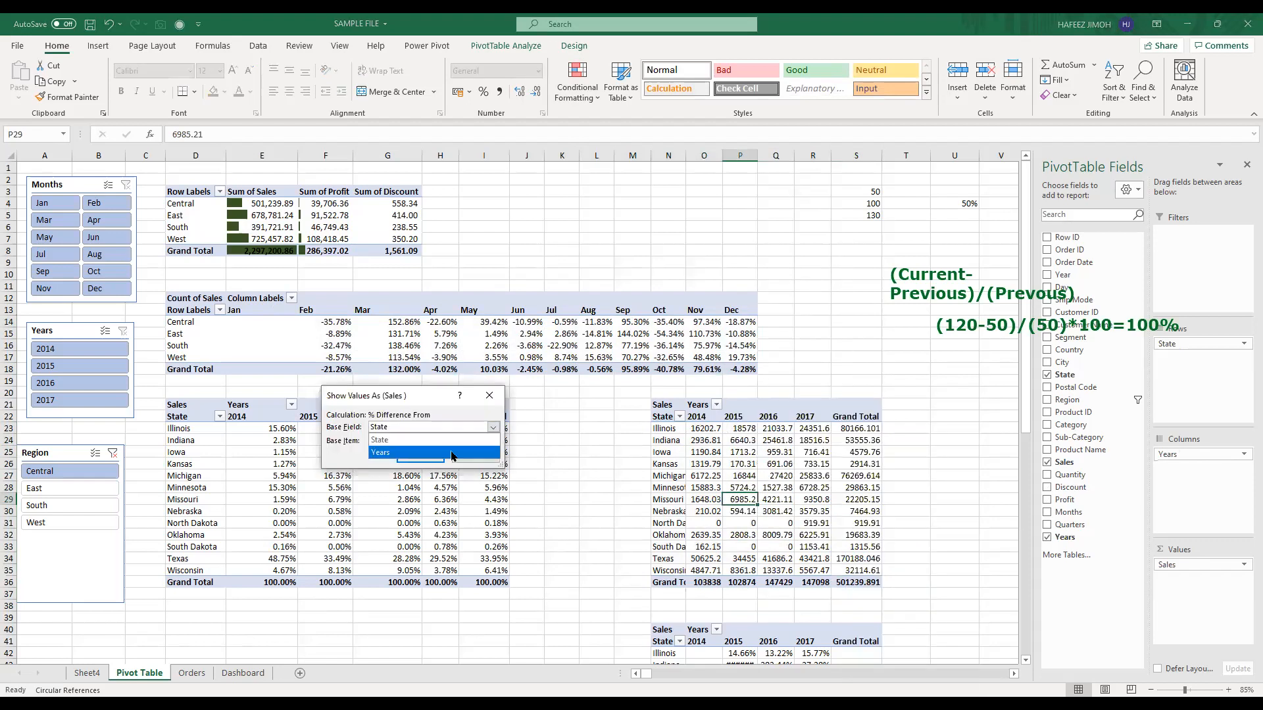
{"action": "left_click", "coordinate": [452, 454]}
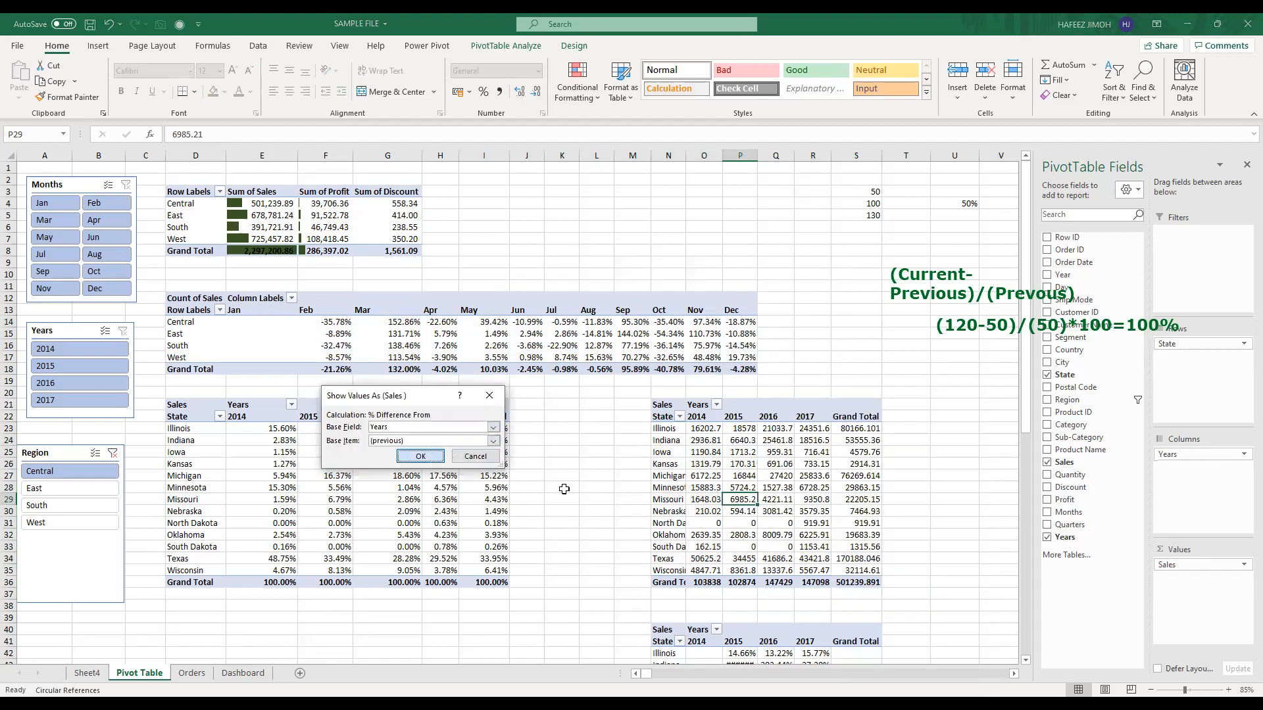
{"action": "key", "text": "Return"}
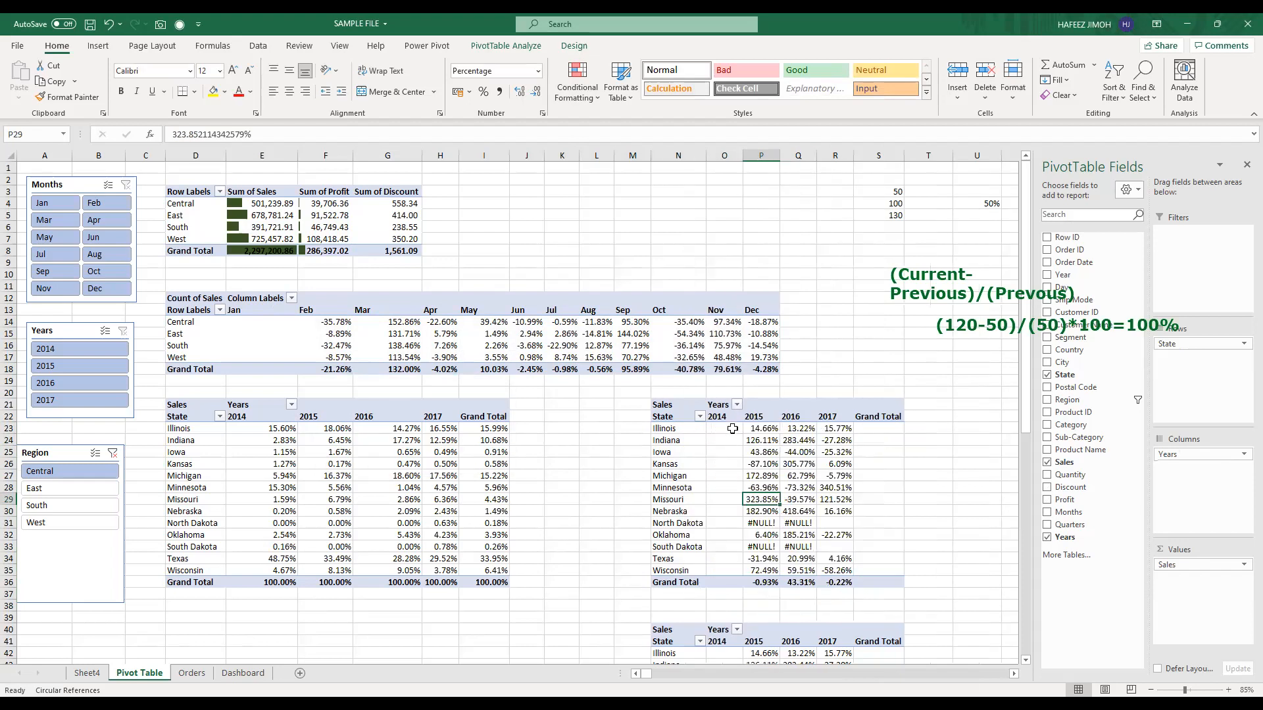
Step: Start an Icon Sets conditional formatting rule on O23:S35 and set the green icon's threshold to 0 percent
{"action": "left_click_drag", "start_coordinate": [732, 429], "coordinate": [872, 570]}
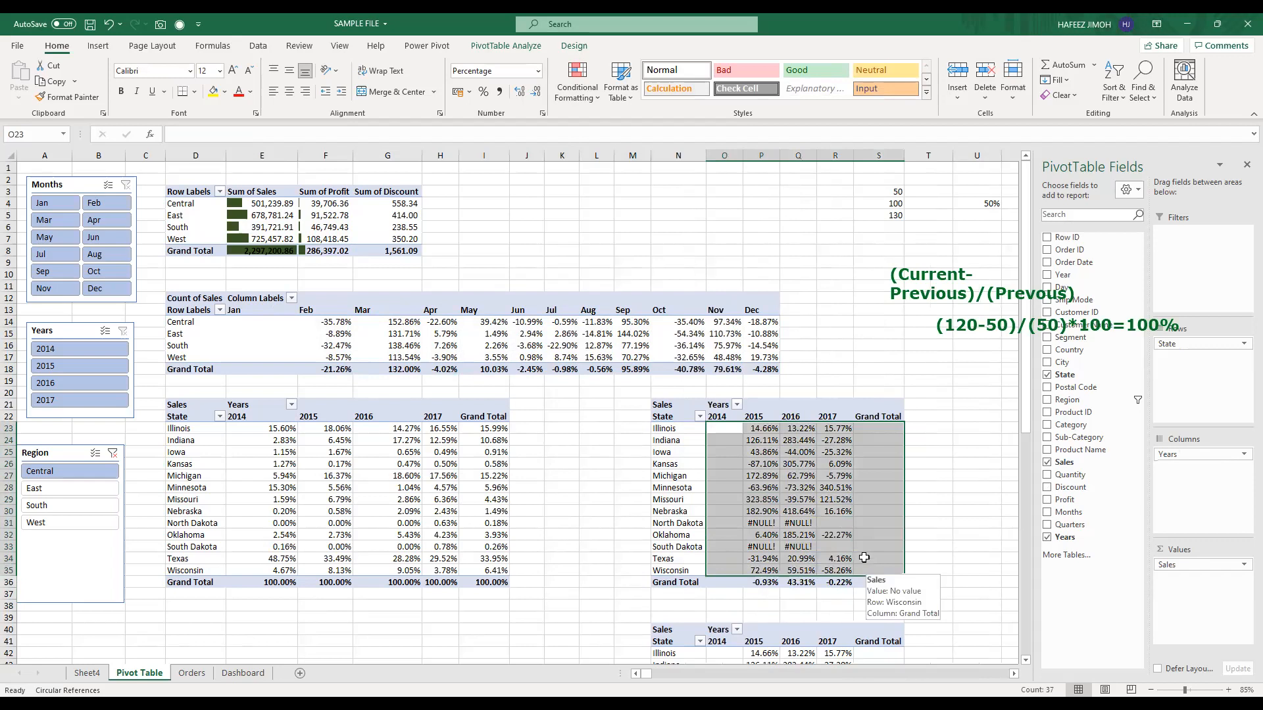
{"action": "left_click", "coordinate": [587, 103]}
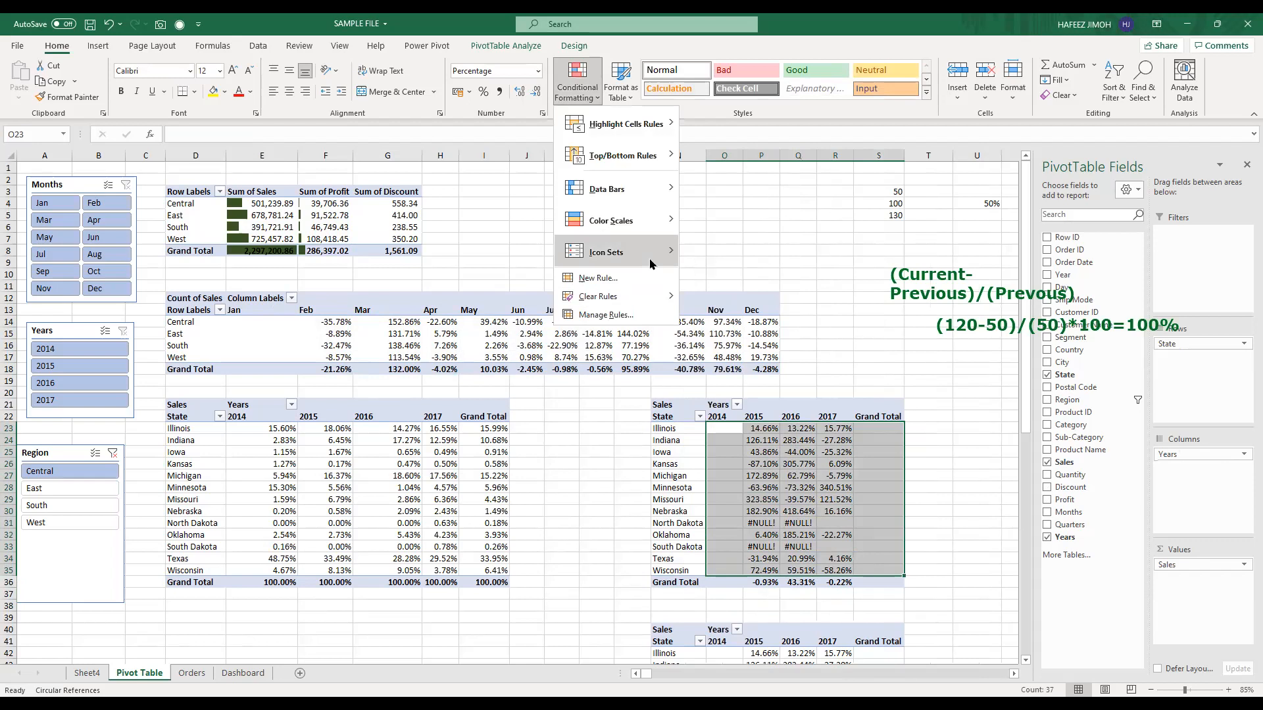
{"action": "mouse_move", "coordinate": [650, 264]}
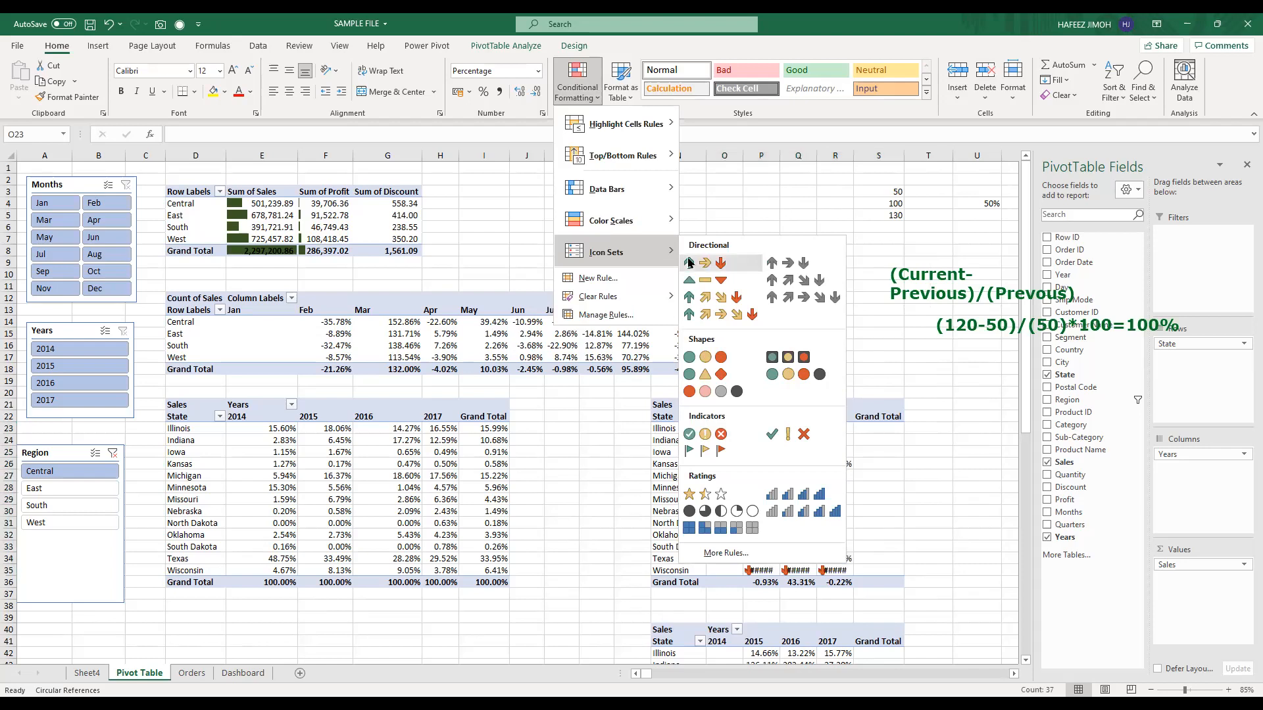
{"action": "left_click", "coordinate": [649, 290]}
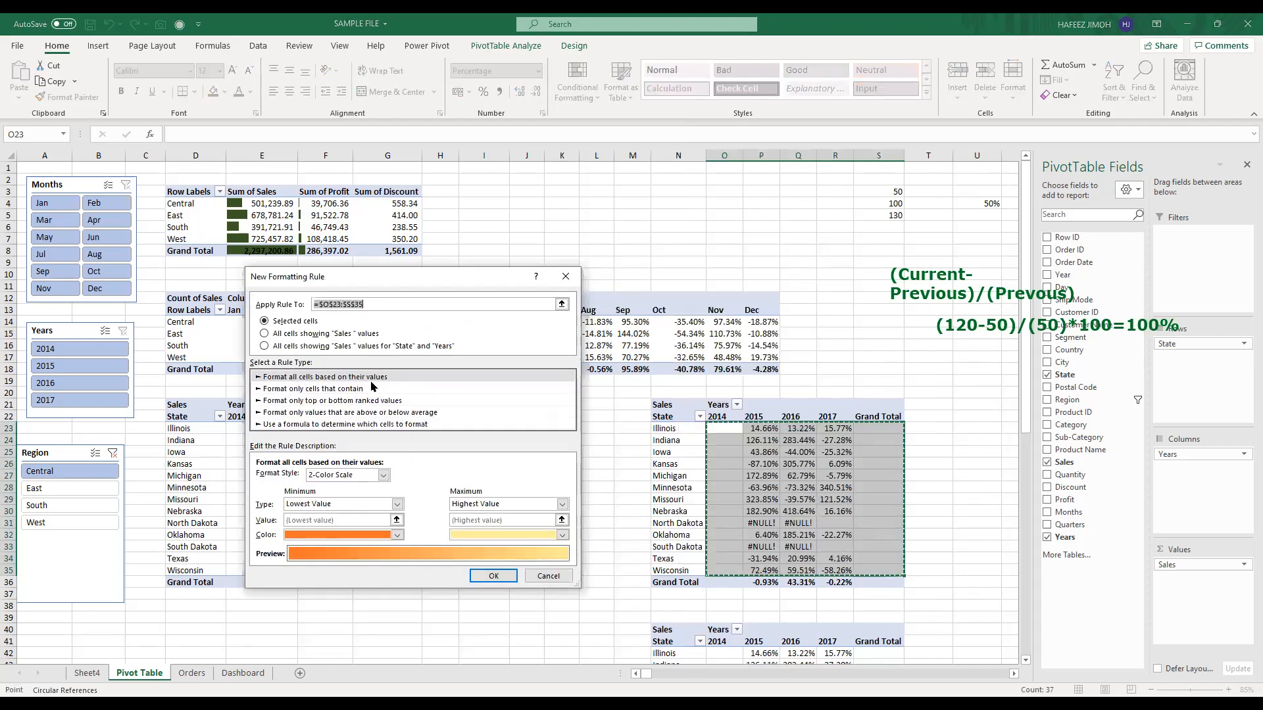
{"action": "left_click", "coordinate": [365, 475]}
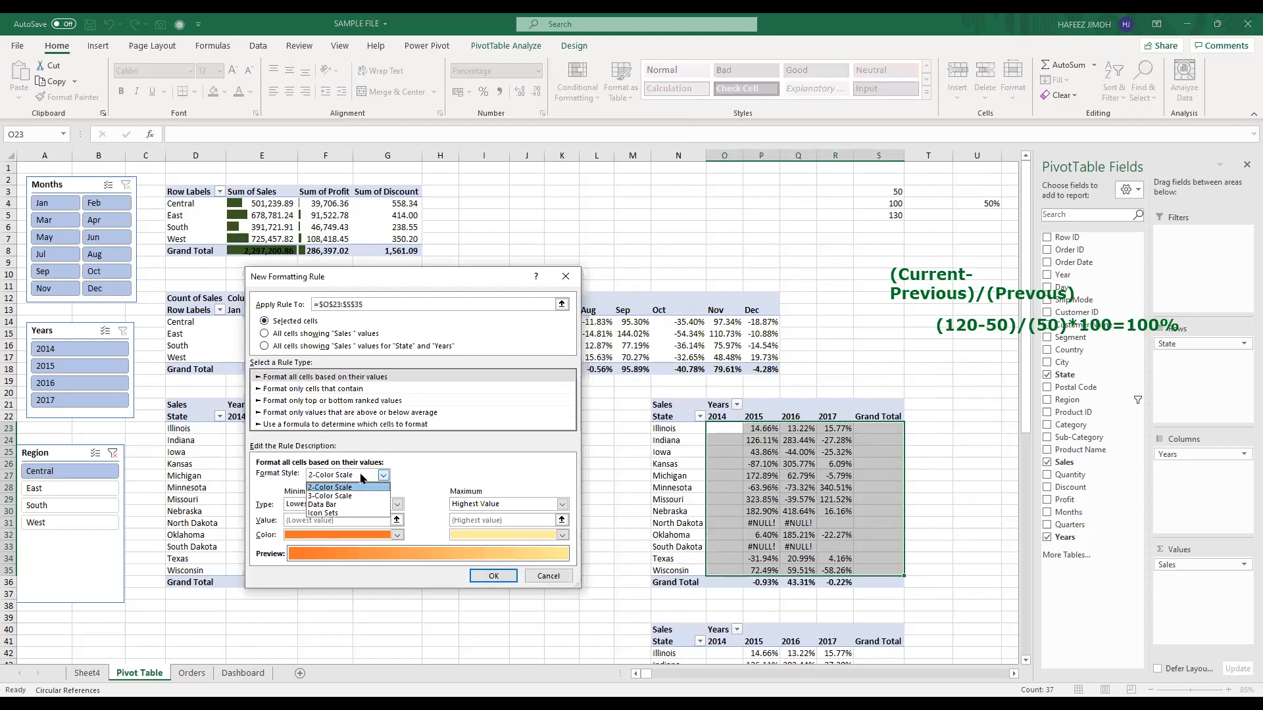
{"action": "left_click", "coordinate": [359, 514]}
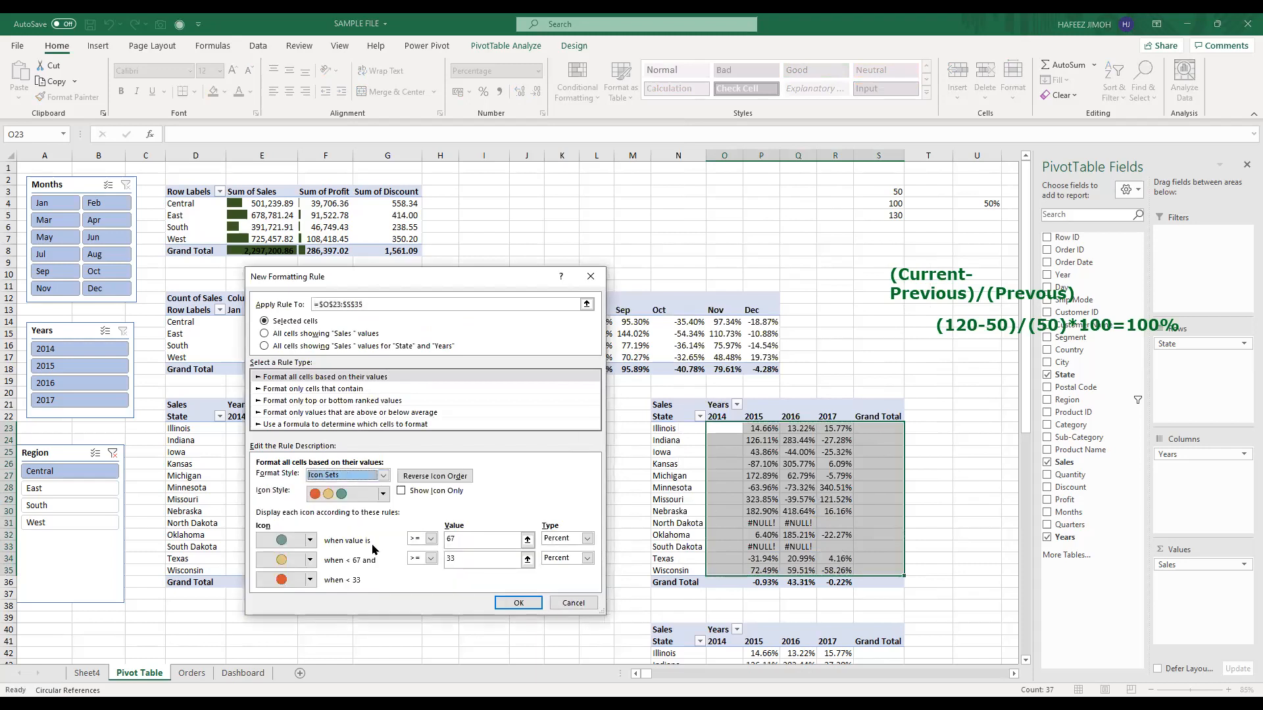
{"action": "left_click", "coordinate": [477, 543]}
{"action": "key", "text": "BackSpace"}
{"action": "key", "text": "BackSpace"}
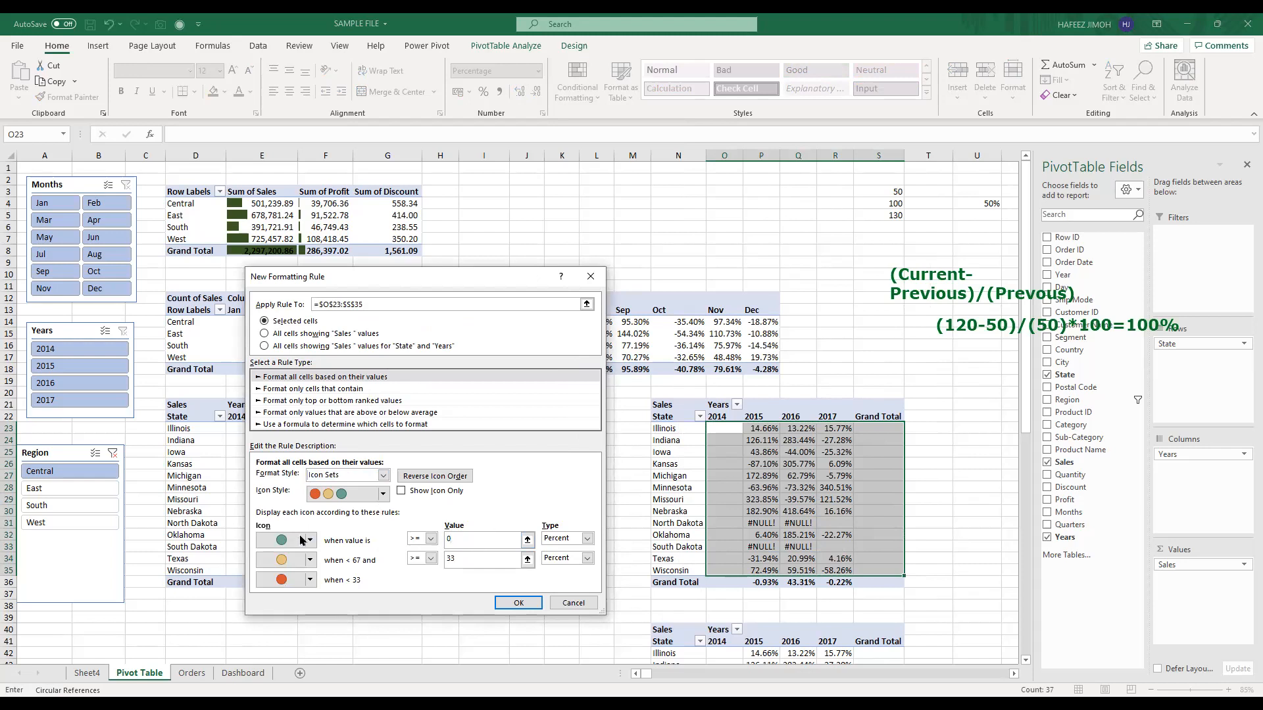
Step: Choose the colored three-arrow icon style for the formatting rule on O23:S35
{"action": "left_click", "coordinate": [384, 494]}
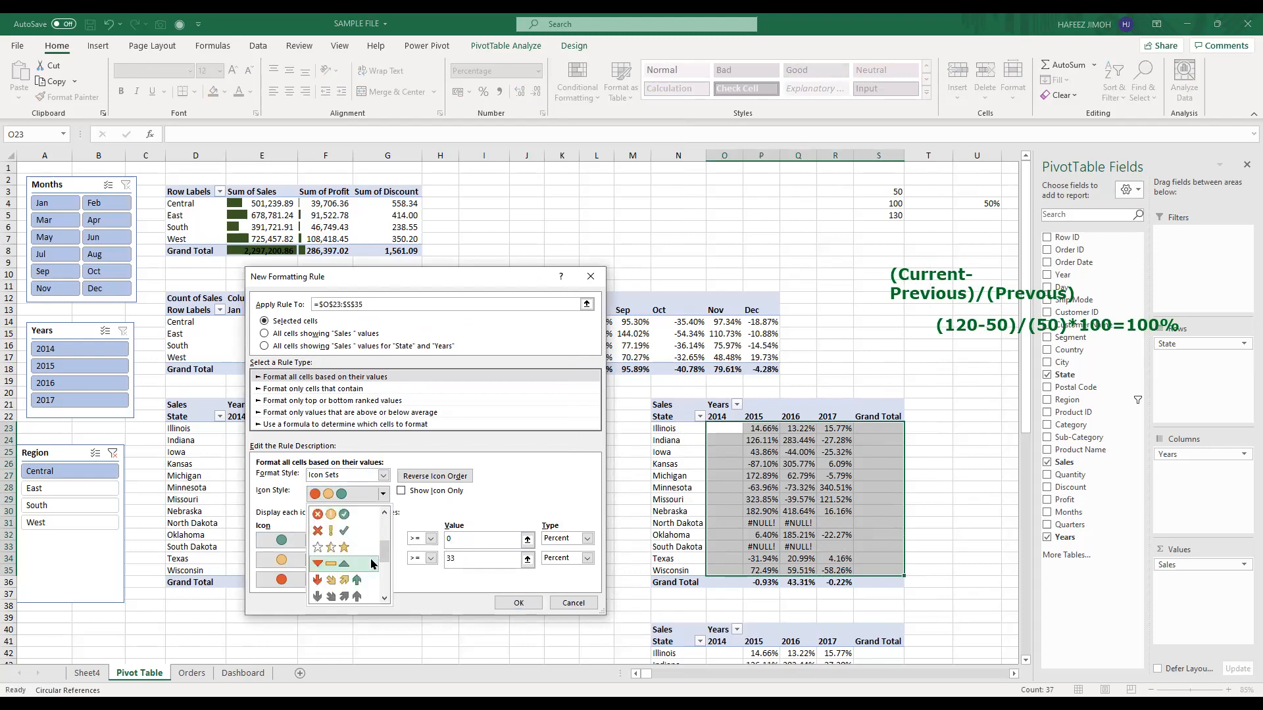
{"action": "scroll", "coordinate": [369, 563], "scroll_direction": "down", "scroll_amount": 1}
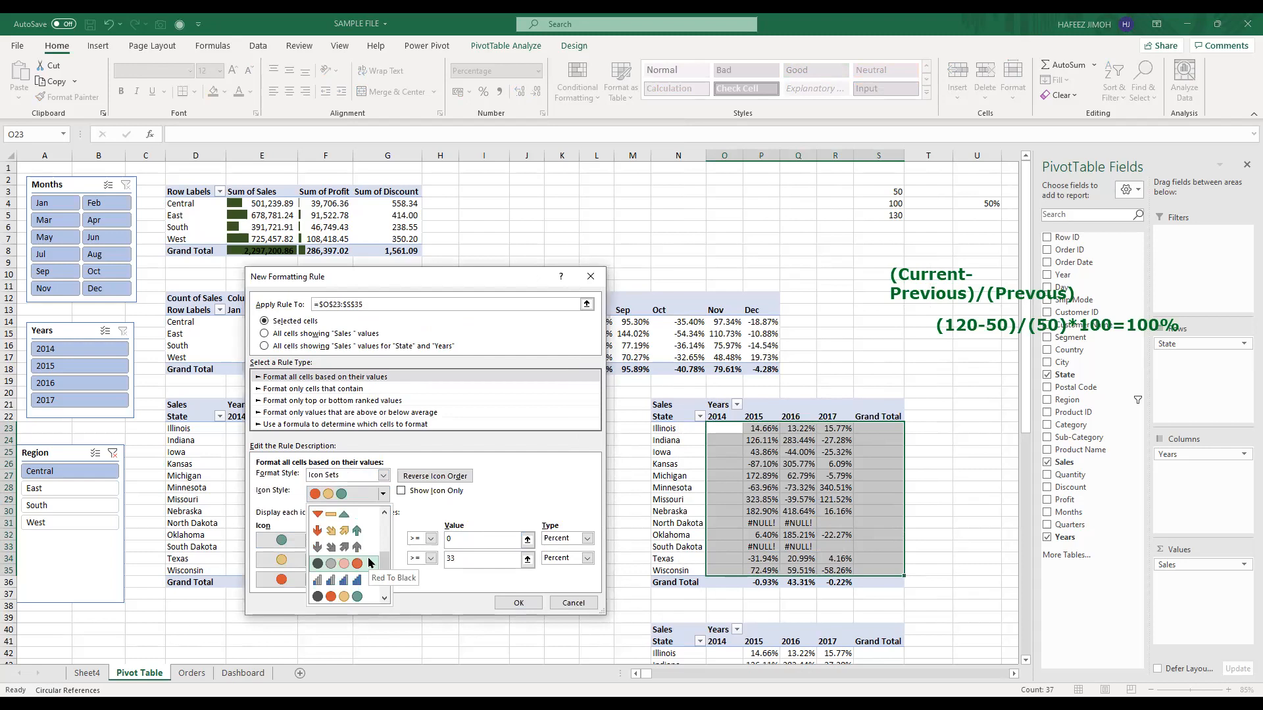
{"action": "scroll", "coordinate": [370, 558], "scroll_direction": "down", "scroll_amount": 2}
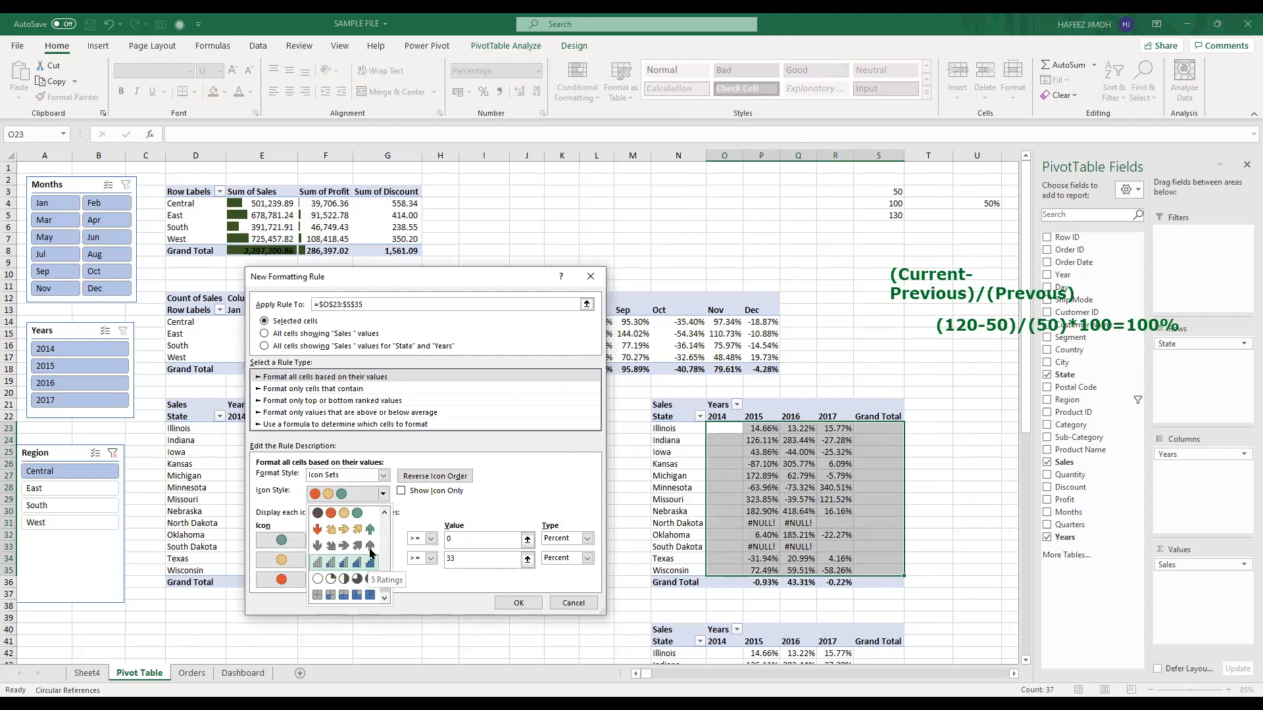
{"action": "scroll", "coordinate": [370, 552], "scroll_direction": "up", "scroll_amount": 3}
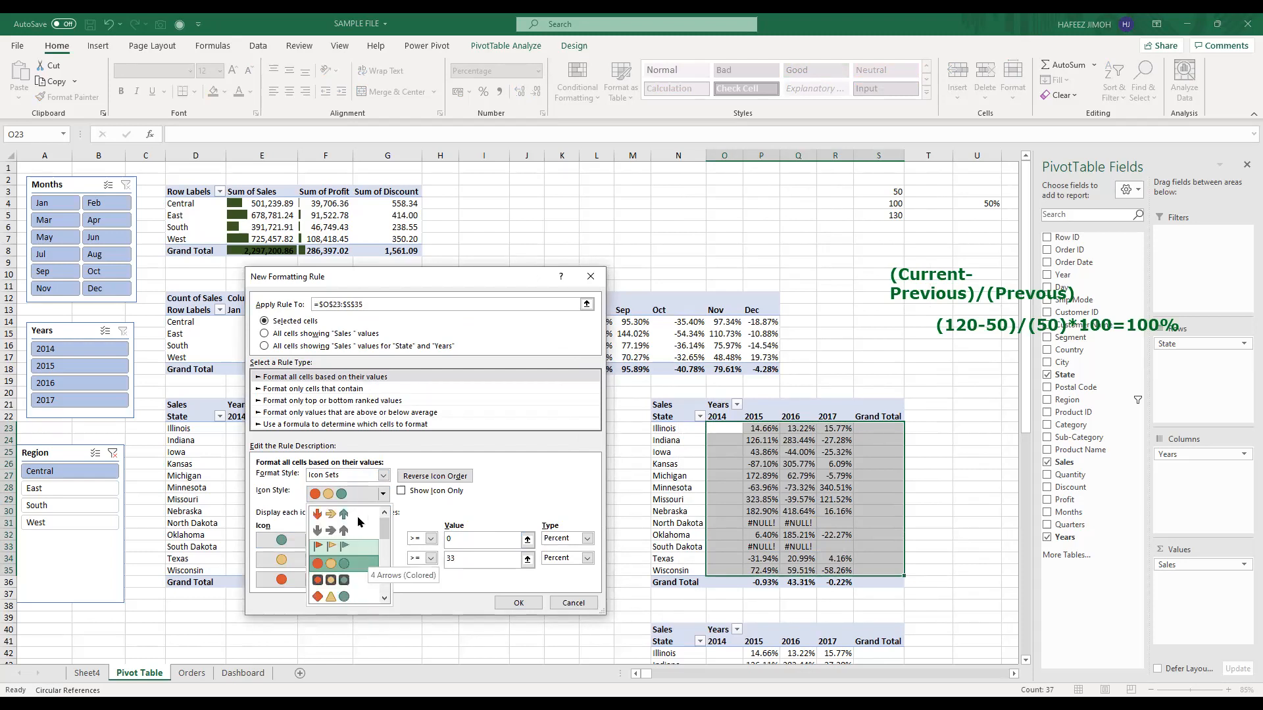
{"action": "left_click", "coordinate": [330, 513]}
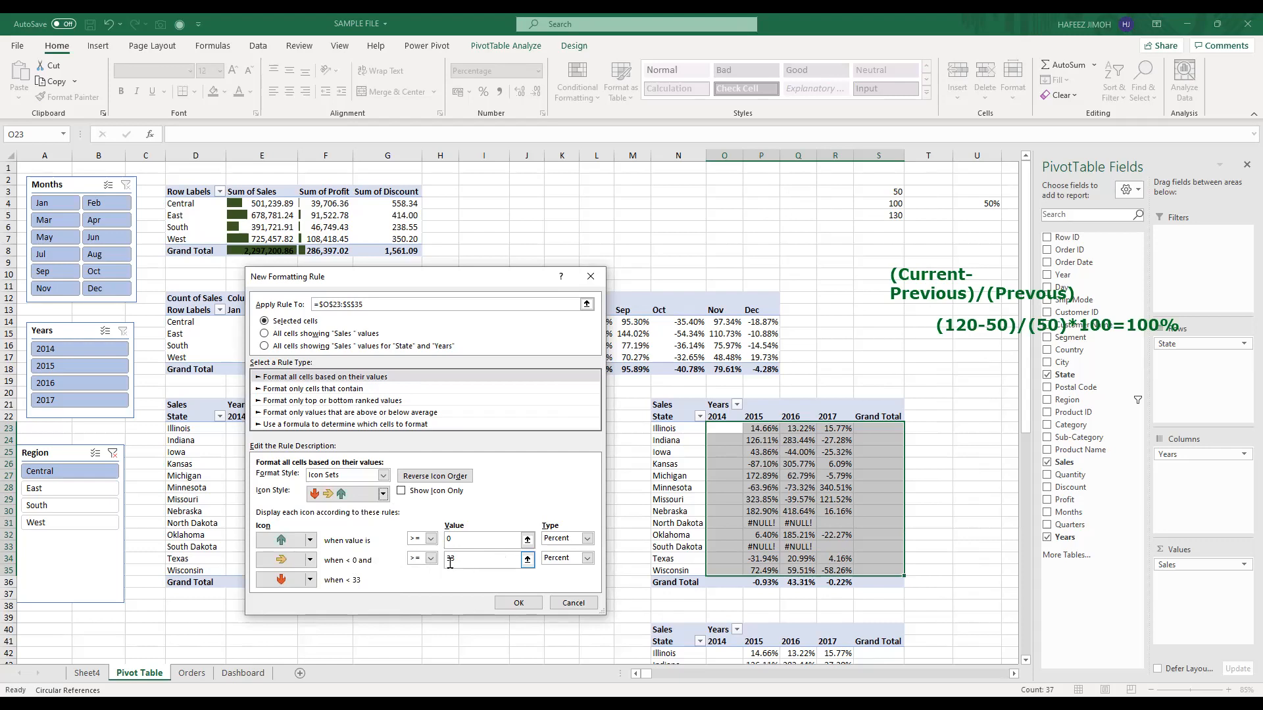
Step: Examine the individual icon choices and the other icon styles available for the rule, without changing any
{"action": "left_click", "coordinate": [311, 561]}
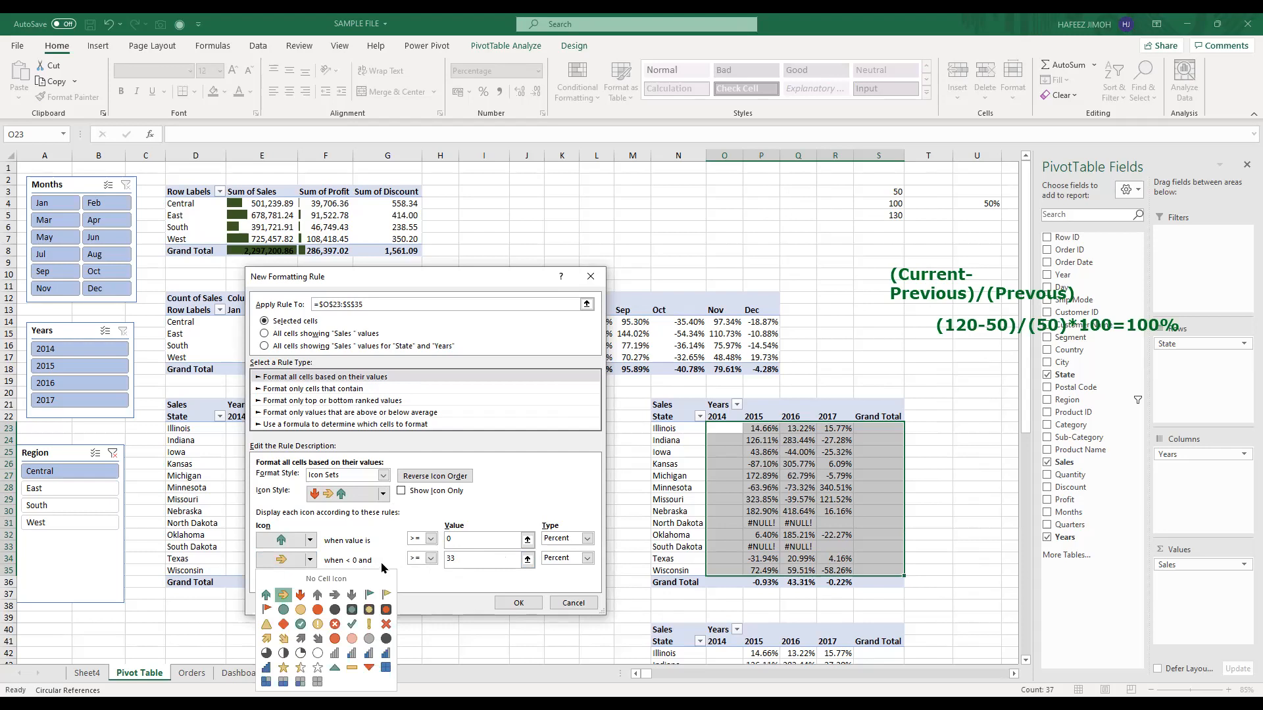
{"action": "left_click", "coordinate": [382, 564]}
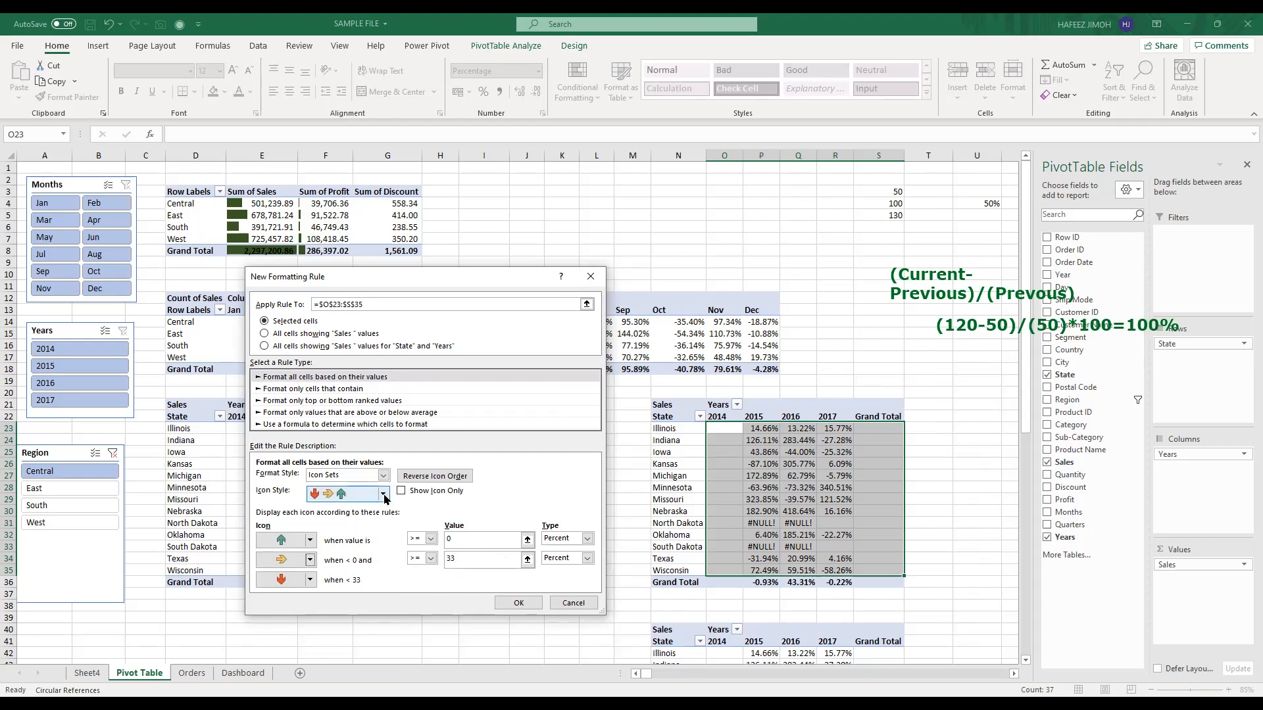
{"action": "left_click", "coordinate": [463, 559]}
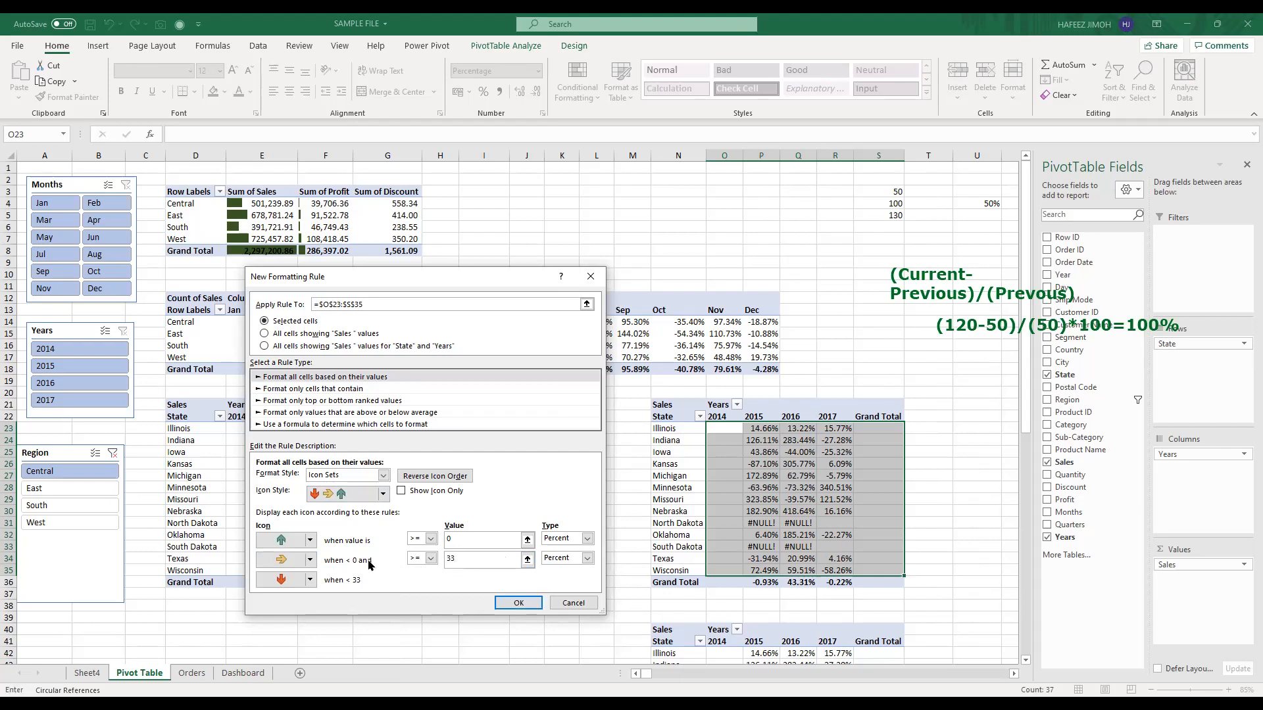
{"action": "left_click", "coordinate": [383, 494]}
{"action": "scroll", "coordinate": [372, 557], "scroll_direction": "down", "scroll_amount": 2}
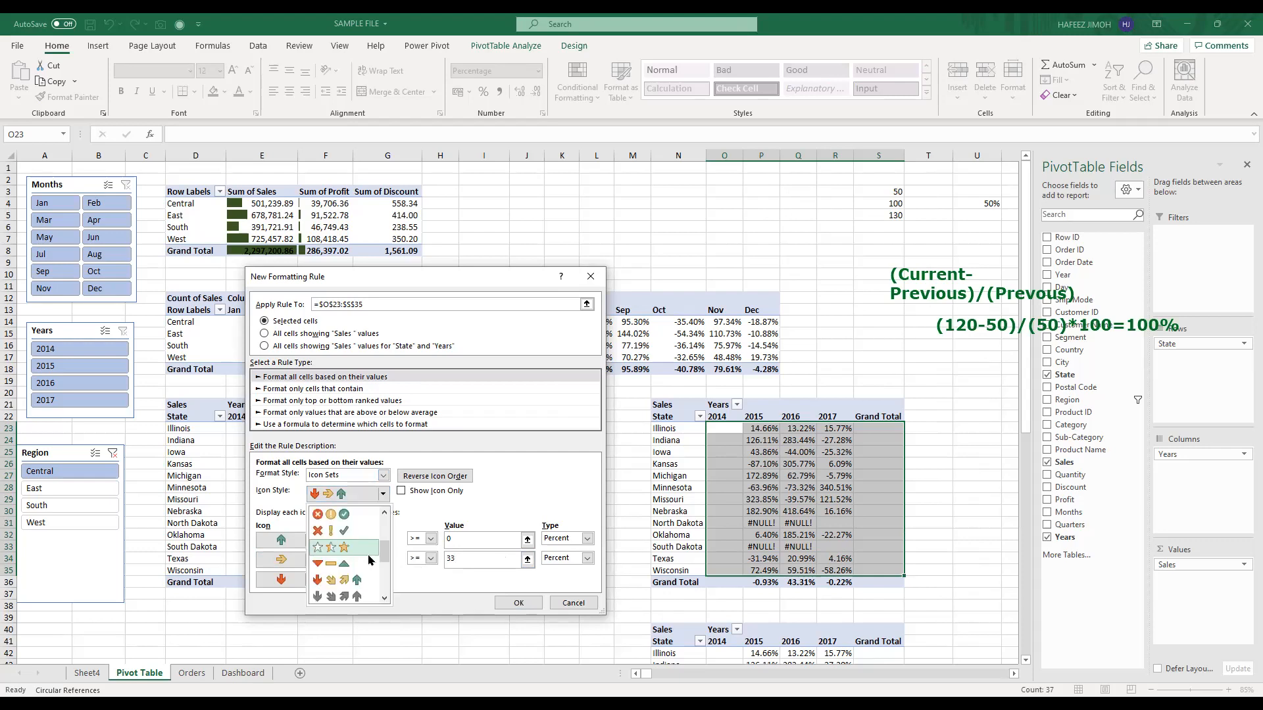
{"action": "scroll", "coordinate": [369, 560], "scroll_direction": "down", "scroll_amount": 3}
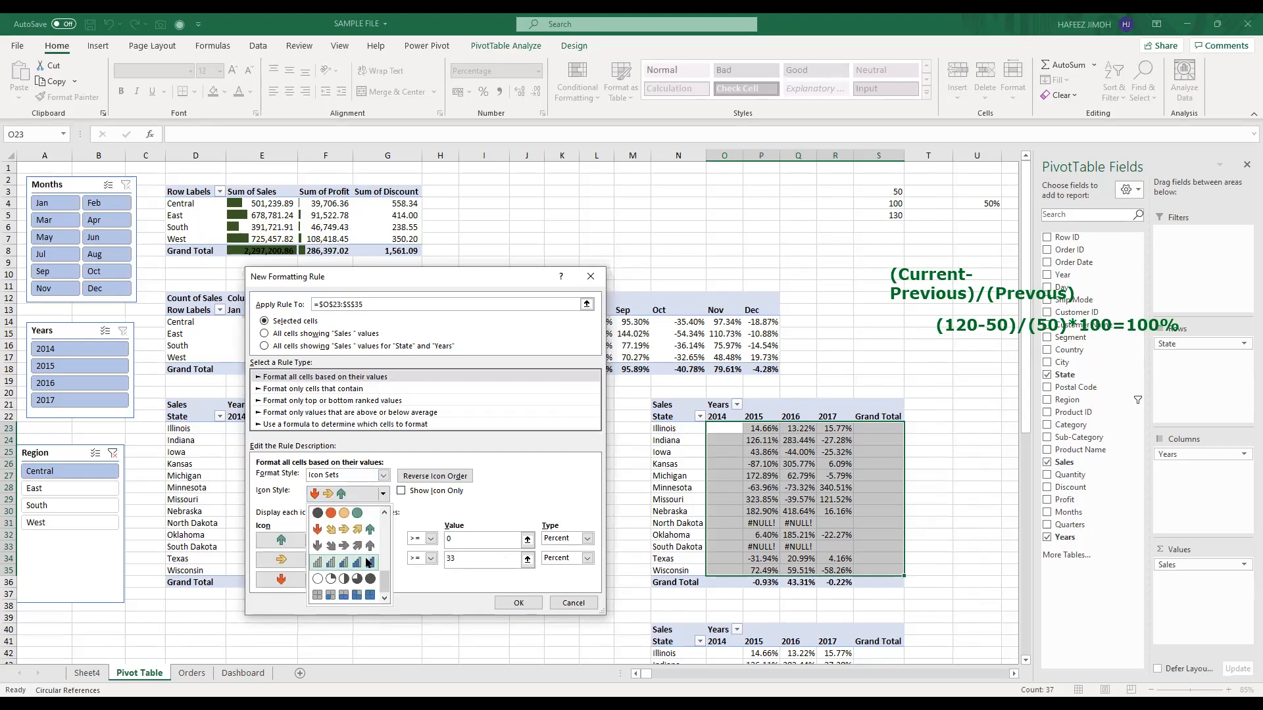
{"action": "scroll", "coordinate": [367, 564], "scroll_direction": "up", "scroll_amount": 2}
{"action": "scroll", "coordinate": [367, 564], "scroll_direction": "down", "scroll_amount": 2}
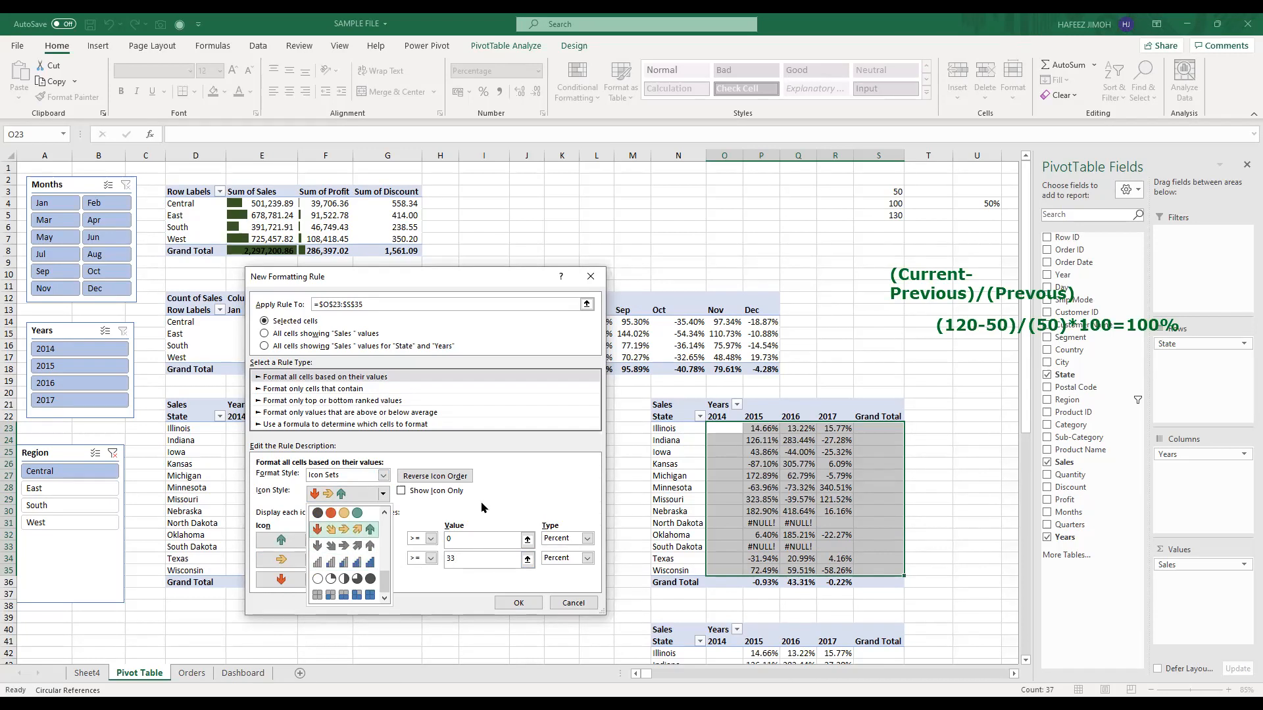
{"action": "left_click", "coordinate": [472, 519]}
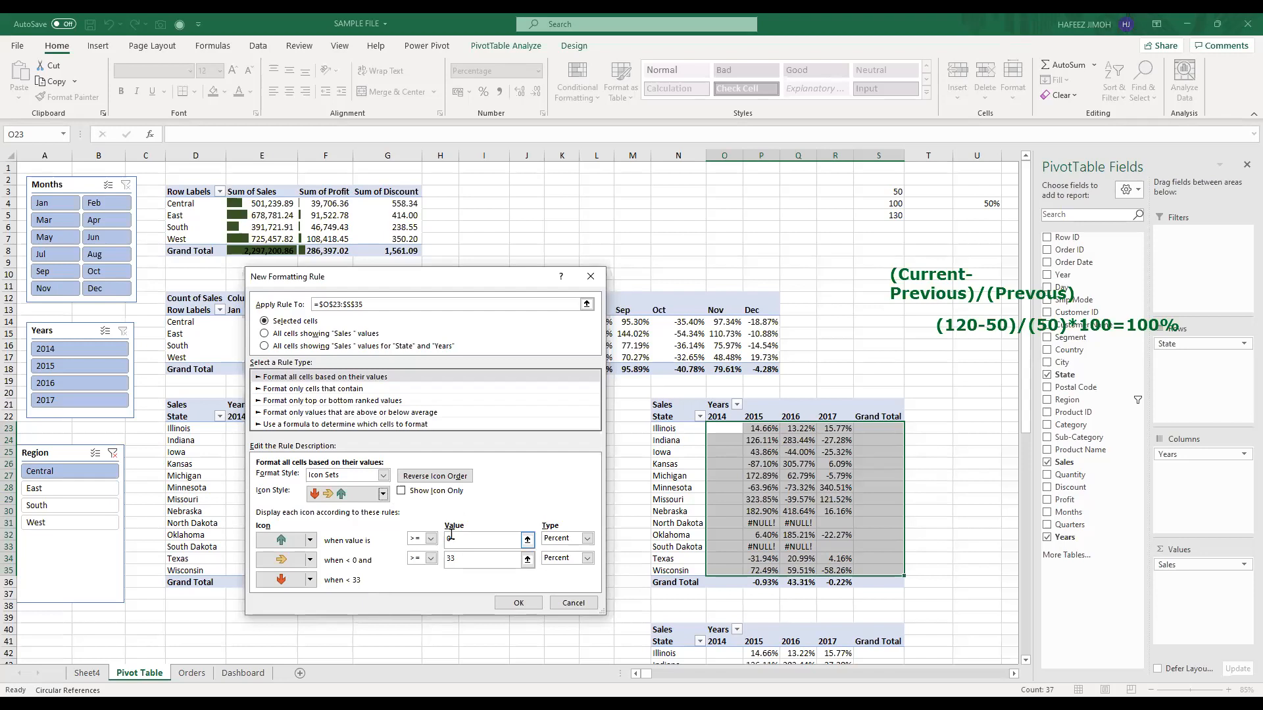
Step: Try Show Icon Only and the reversed icon order in the arrow icon rule, and discard the rule
{"action": "left_click", "coordinate": [473, 559]}
{"action": "left_click", "coordinate": [422, 490]}
{"action": "left_click", "coordinate": [305, 587]}
{"action": "left_click", "coordinate": [443, 481]}
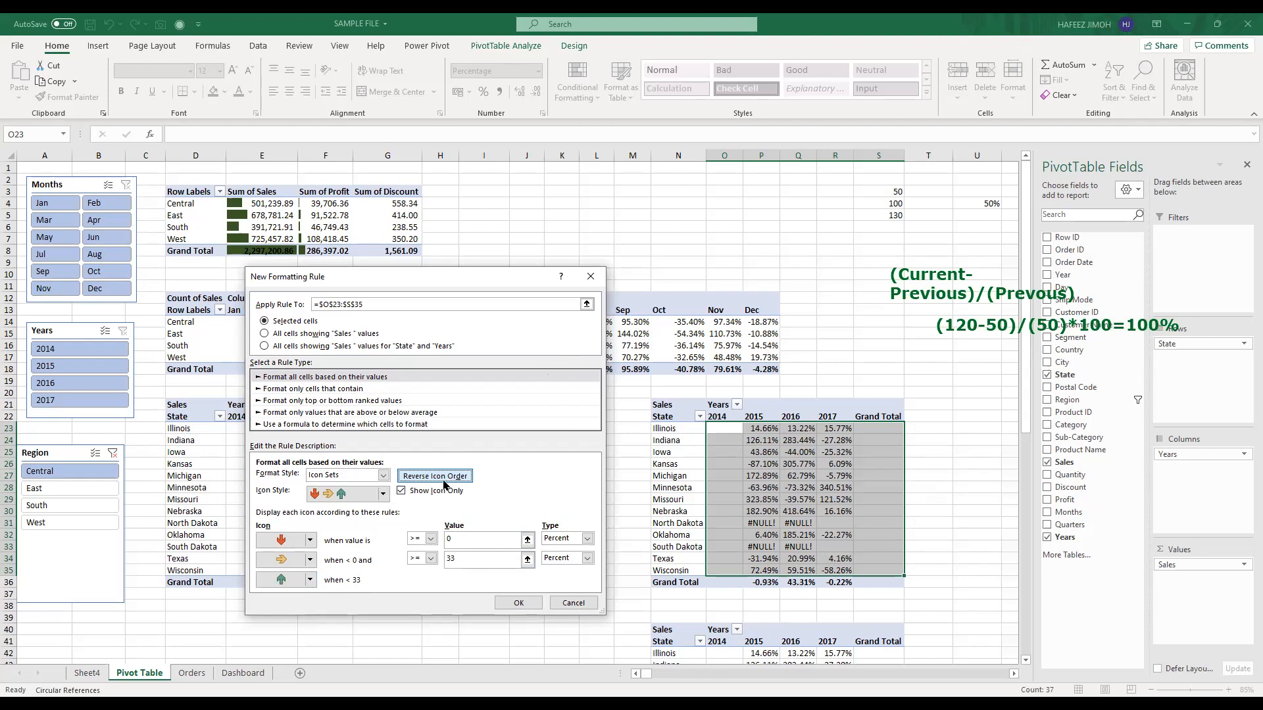
{"action": "left_click", "coordinate": [444, 484]}
{"action": "left_click", "coordinate": [445, 485]}
{"action": "left_click", "coordinate": [582, 281]}
Step: Select the percentage values E14:P18 in the region-by-month Count of Sales pivot table
{"action": "left_click", "coordinate": [738, 569]}
{"action": "left_click_drag", "start_coordinate": [719, 429], "coordinate": [880, 585]}
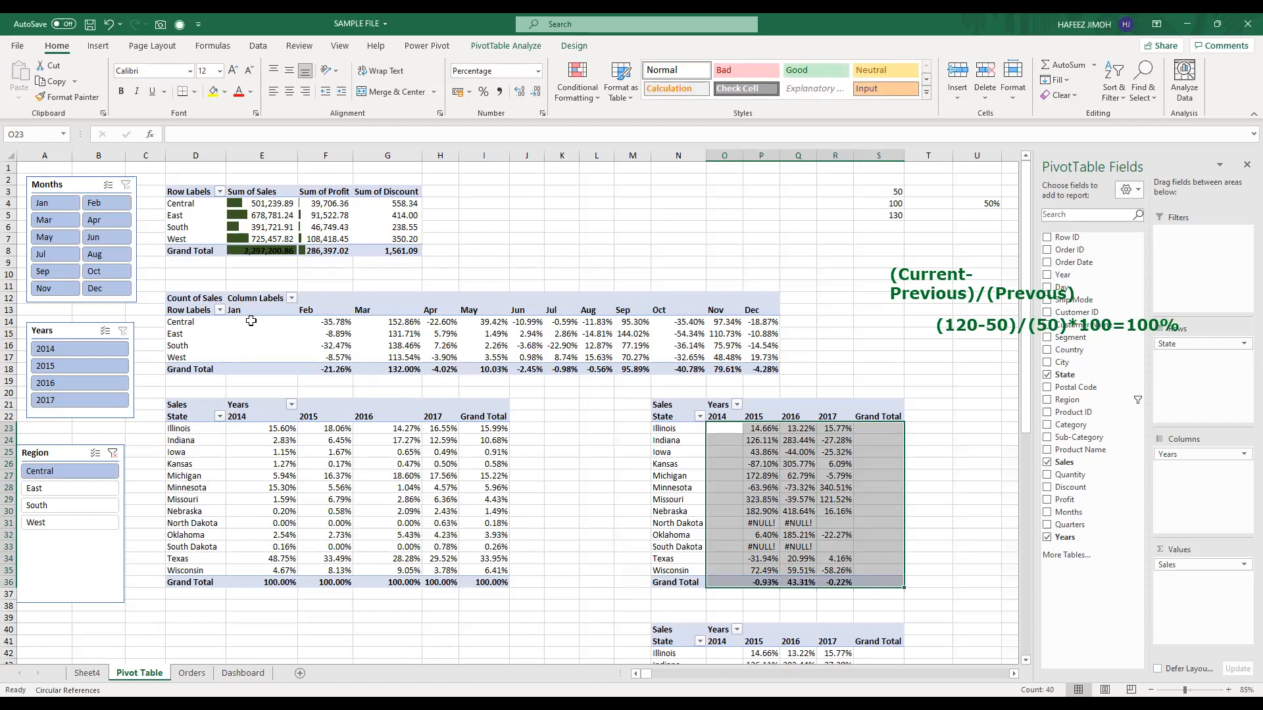
{"action": "left_click_drag", "start_coordinate": [251, 321], "coordinate": [780, 370]}
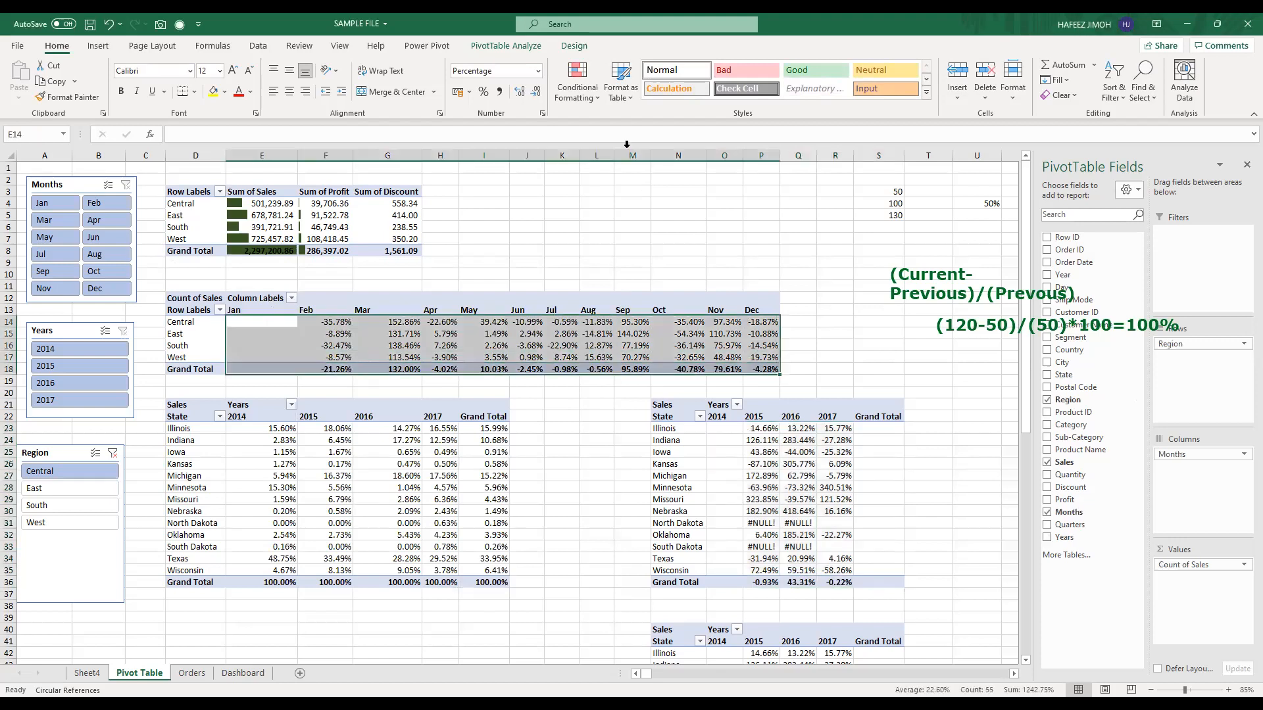
Step: Start a new Icon Sets conditional formatting rule on E14:P18 with the colored three-arrow style
{"action": "left_click", "coordinate": [600, 99]}
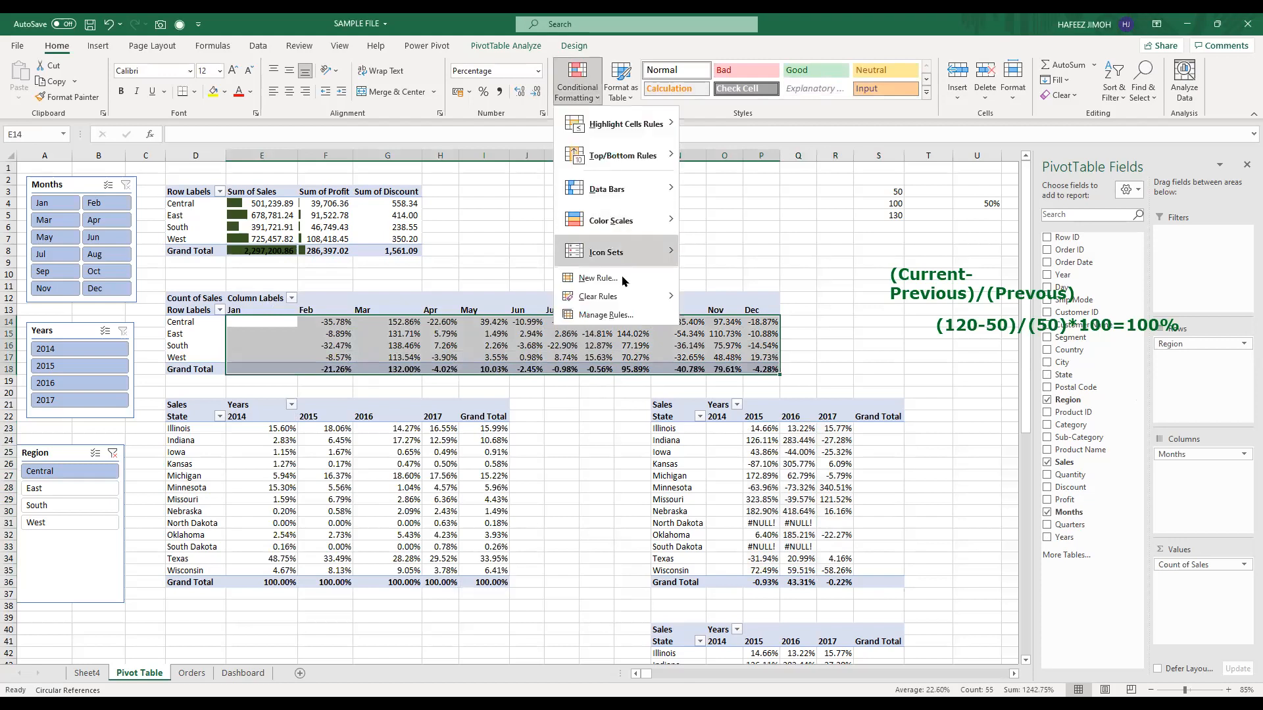
{"action": "mouse_move", "coordinate": [635, 265]}
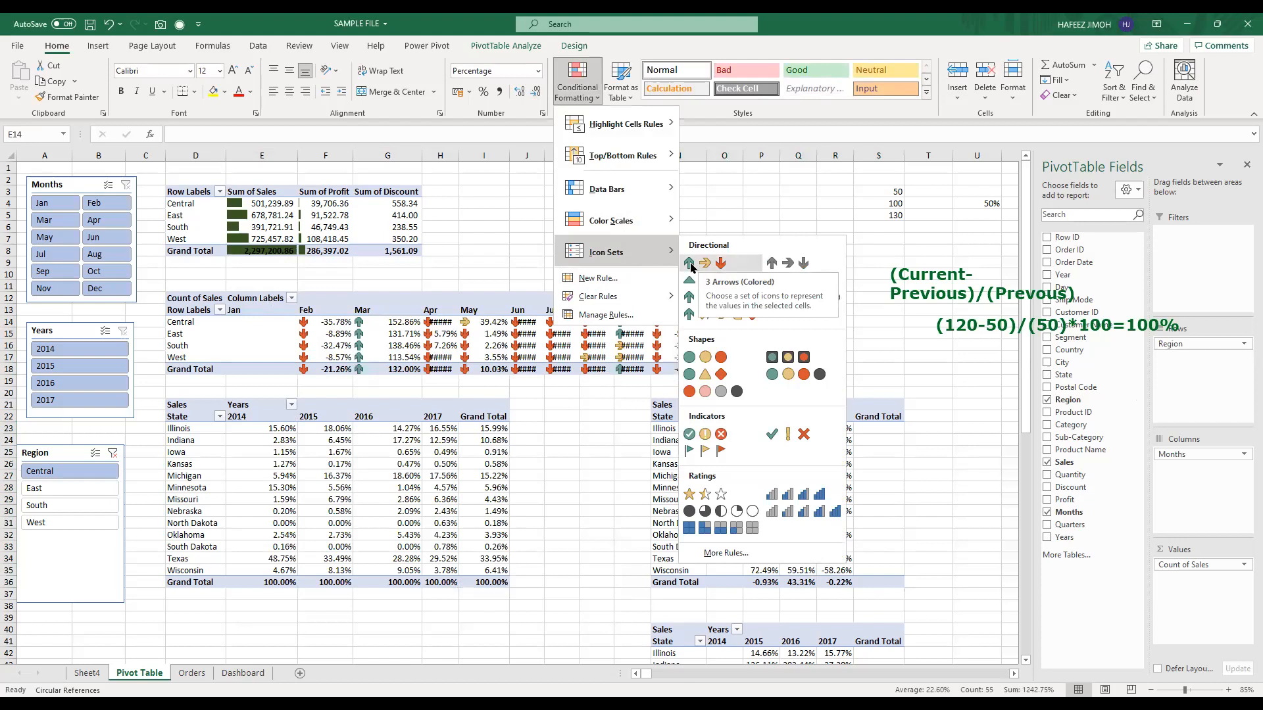
{"action": "left_click", "coordinate": [634, 278]}
{"action": "left_click", "coordinate": [321, 487]}
{"action": "left_click", "coordinate": [330, 528]}
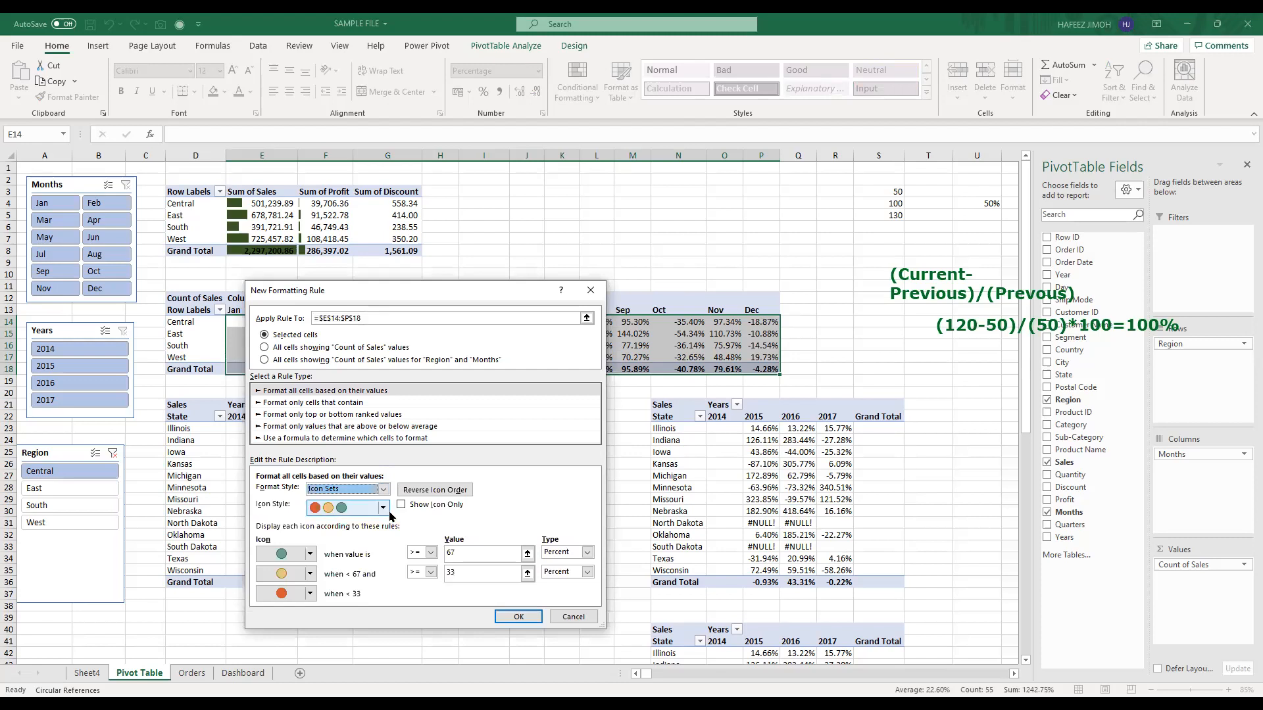
{"action": "left_click", "coordinate": [312, 575]}
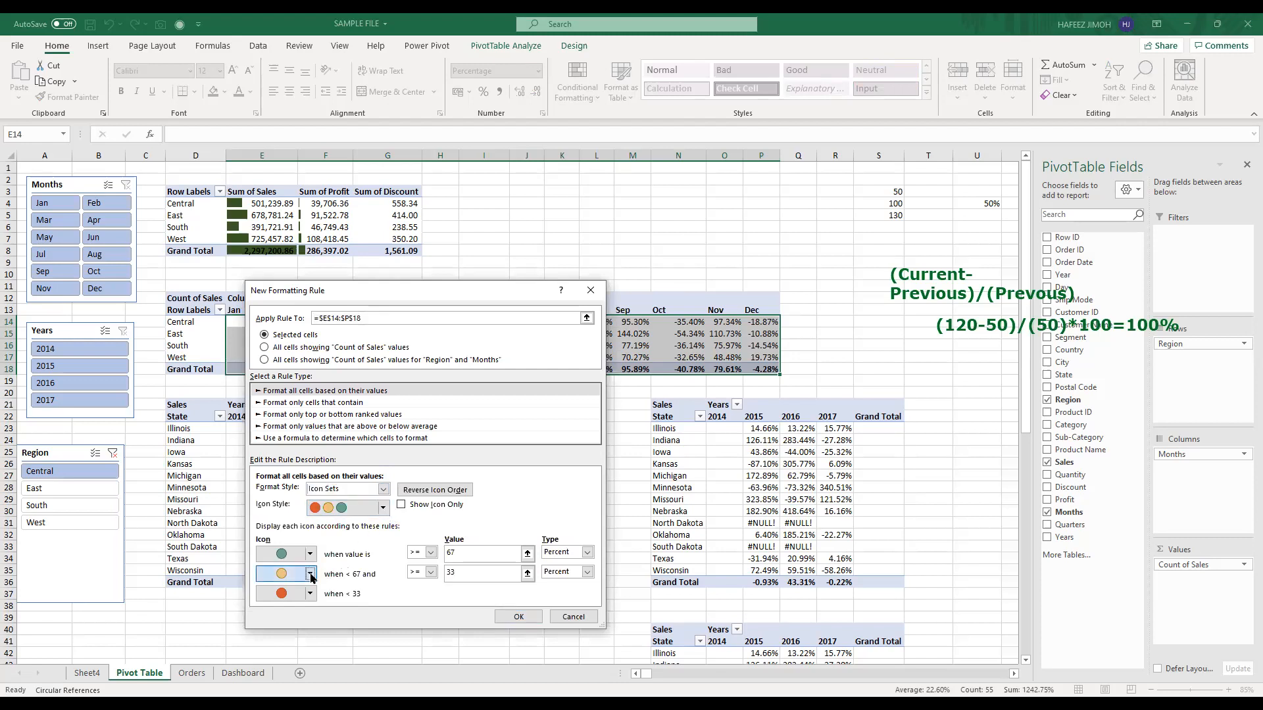
{"action": "left_click", "coordinate": [382, 508]}
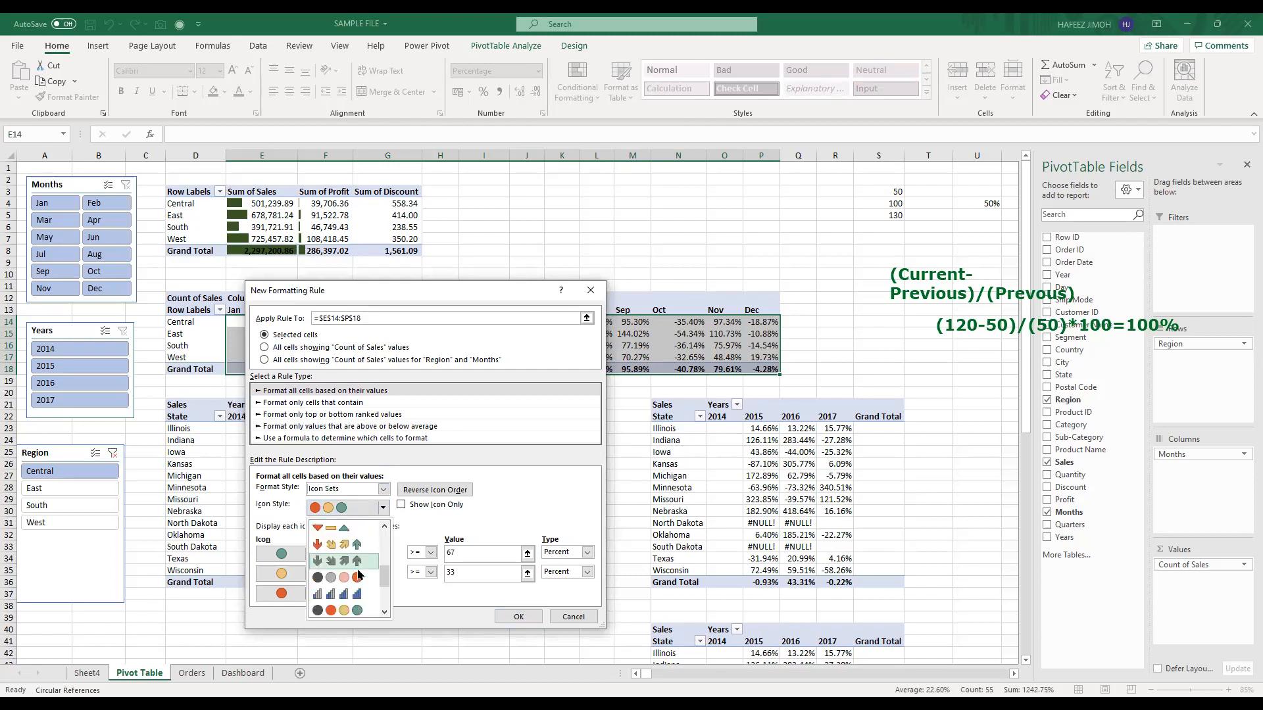
{"action": "scroll", "coordinate": [360, 545], "scroll_direction": "up", "scroll_amount": 2}
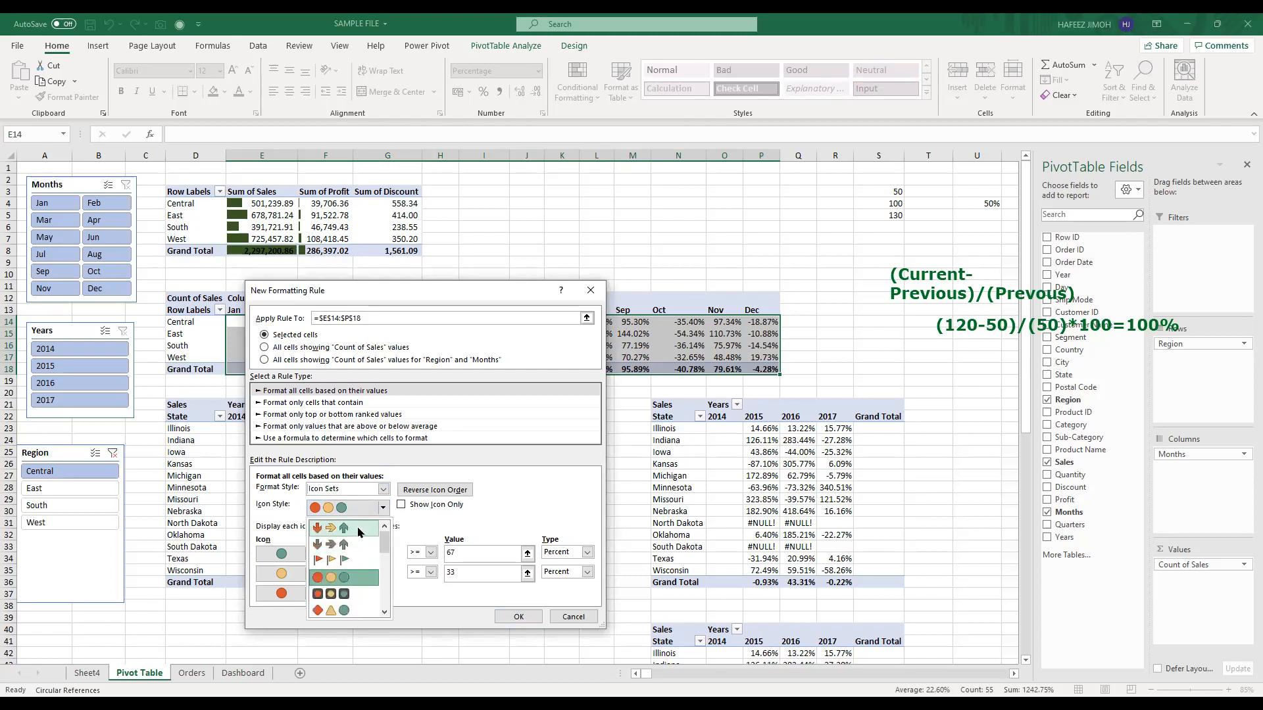
{"action": "left_click", "coordinate": [342, 528]}
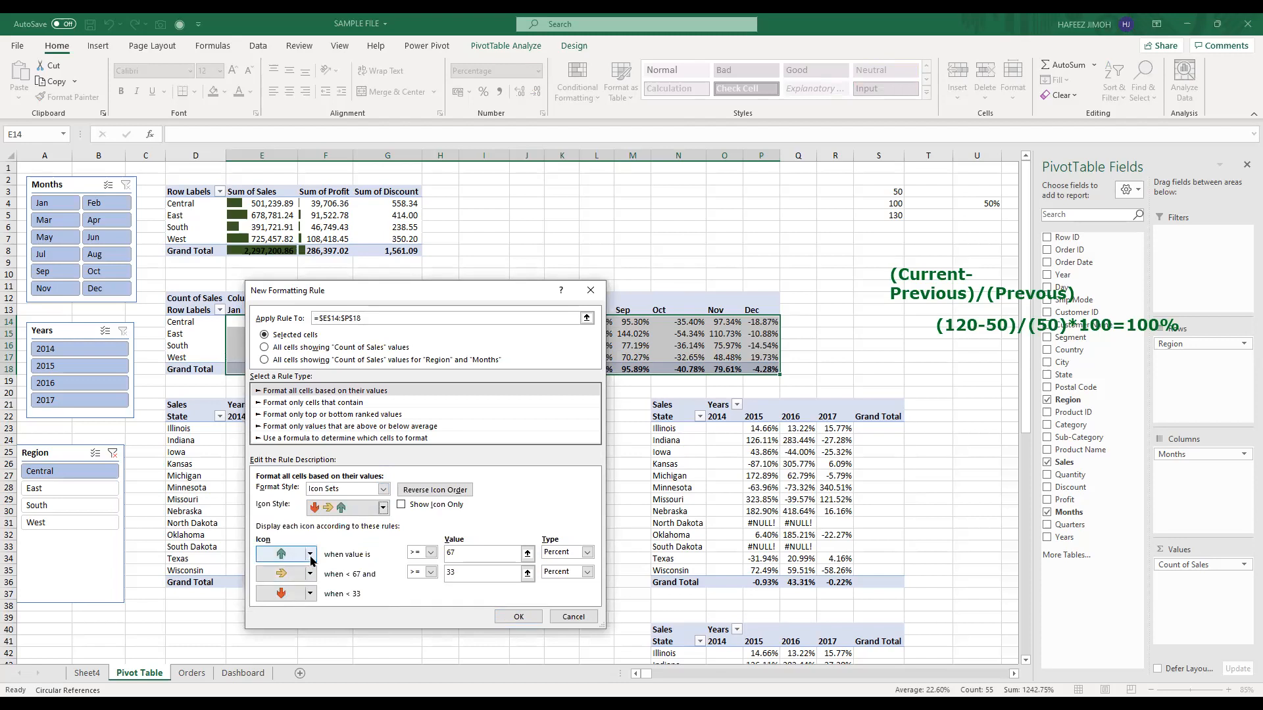
Step: Set the green arrow's threshold to 0 percent and change the middle icon to the red down arrow
{"action": "left_click", "coordinate": [461, 552]}
{"action": "key", "text": "BackSpace"}
{"action": "key", "text": "BackSpace"}
{"action": "type", "text": "0"}
{"action": "left_click", "coordinate": [315, 578]}
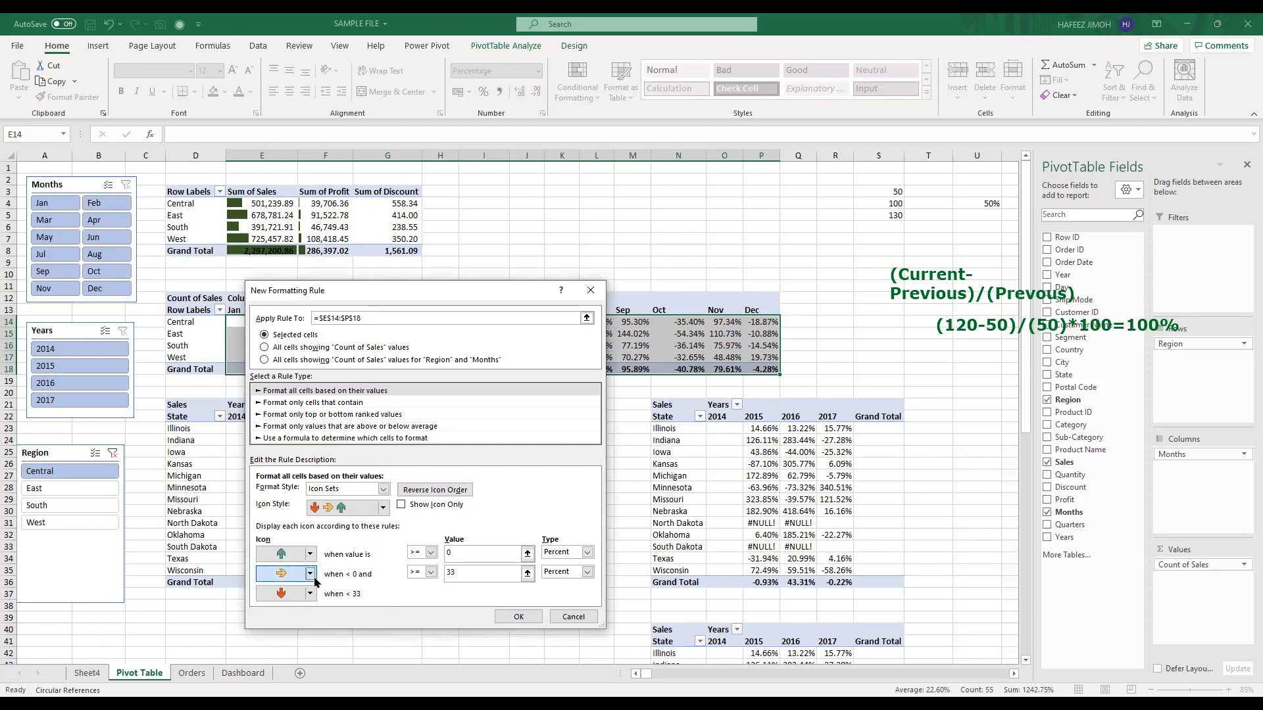
{"action": "left_click", "coordinate": [313, 579]}
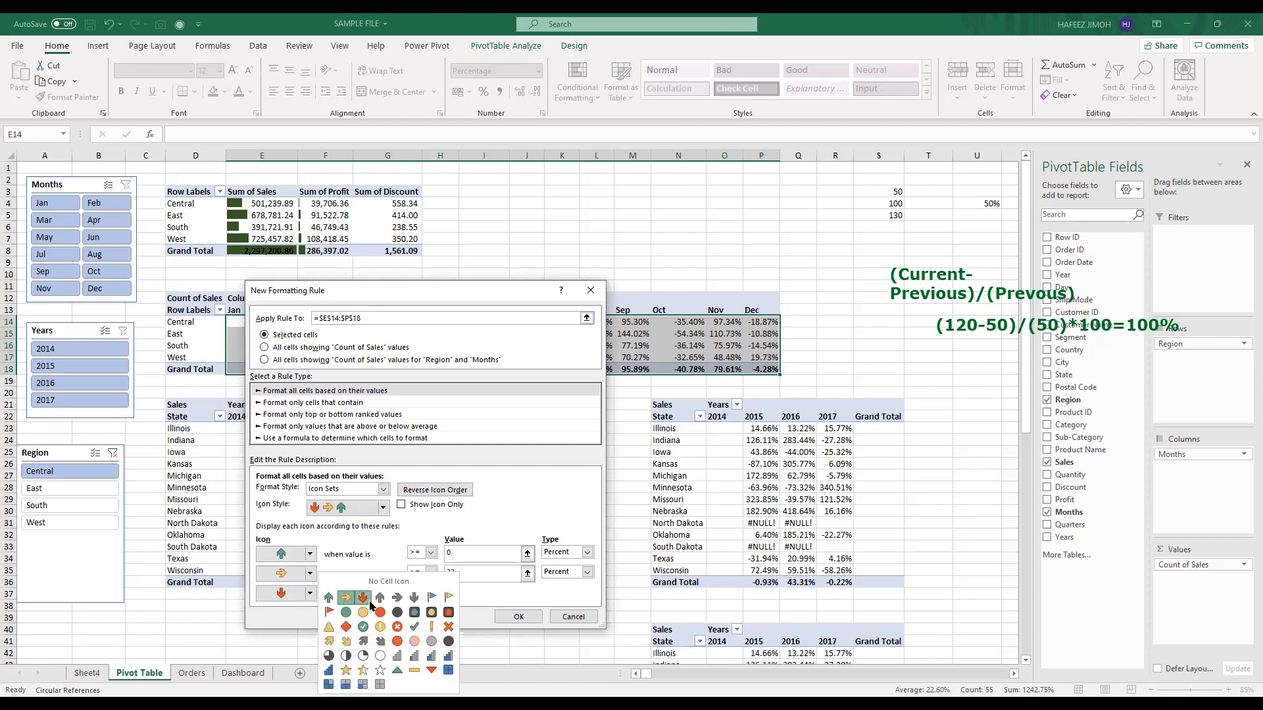
{"action": "left_click", "coordinate": [363, 597]}
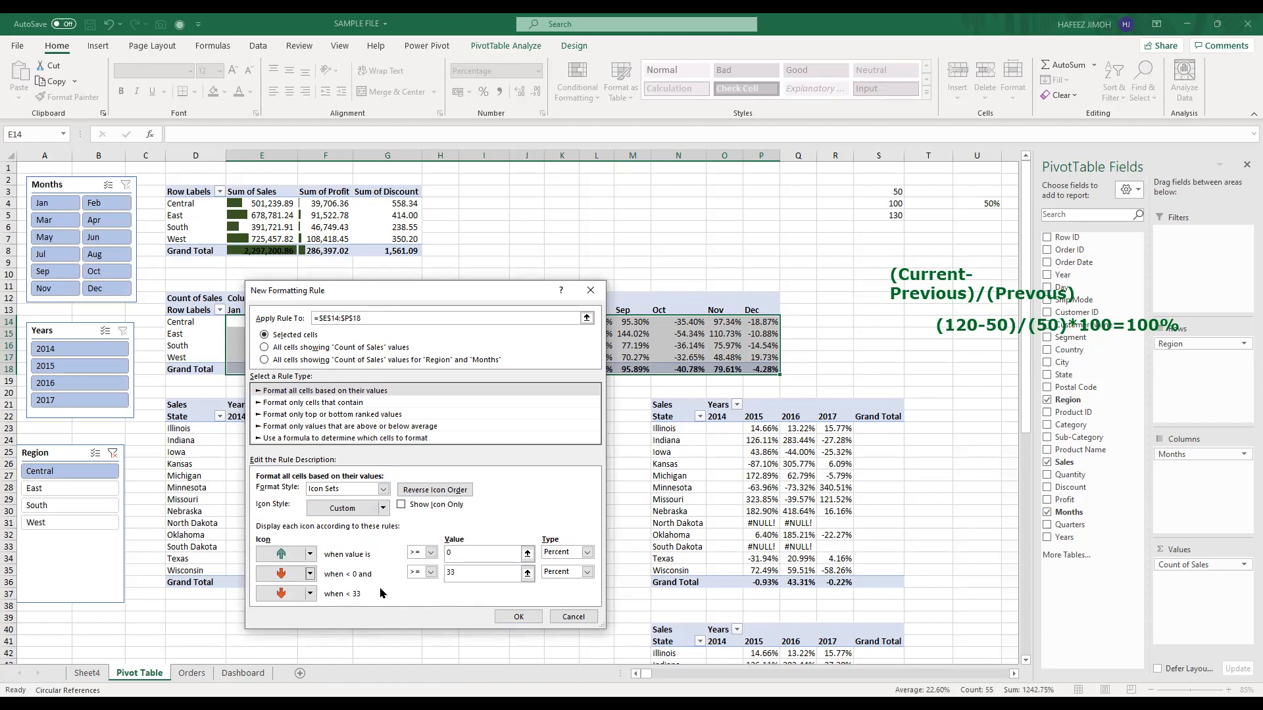
Step: Try to apply the rule with the middle icon's threshold set to 100 percent
{"action": "left_click_drag", "start_coordinate": [502, 573], "coordinate": [424, 576]}
{"action": "left_click", "coordinate": [430, 572]}
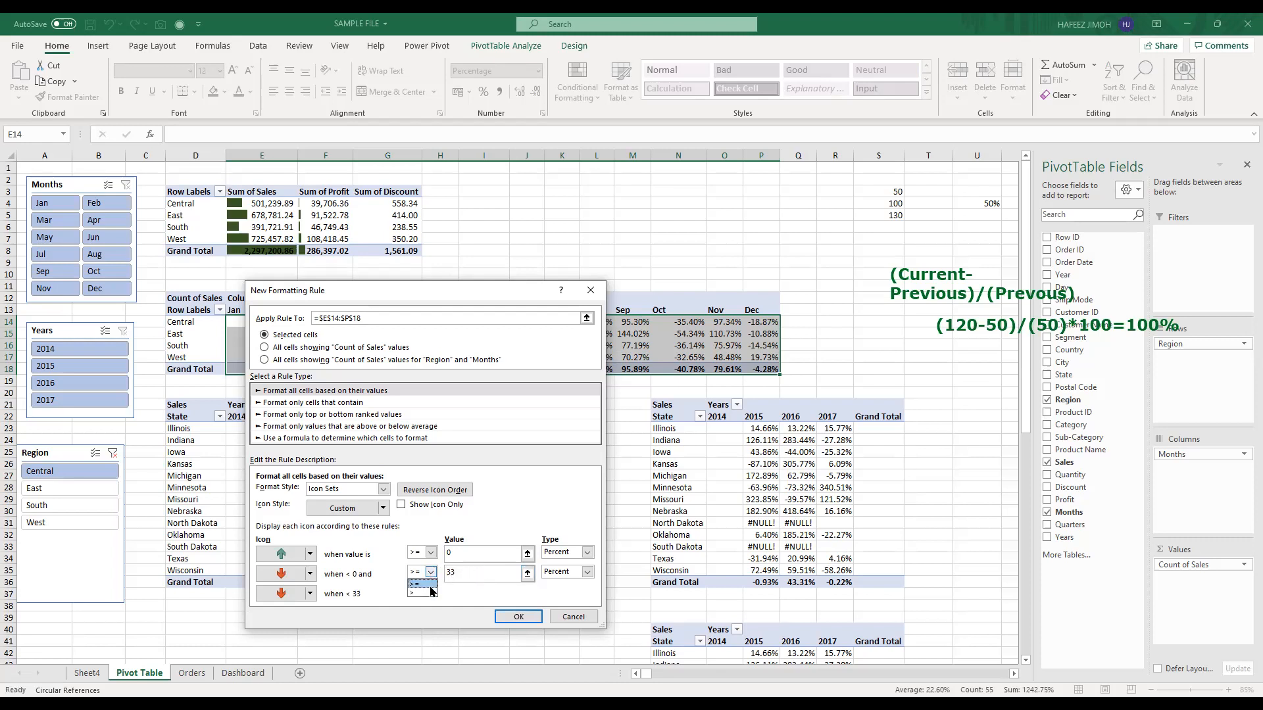
{"action": "left_click", "coordinate": [474, 575]}
{"action": "key", "text": "BackSpace"}
{"action": "key", "text": "BackSpace"}
{"action": "type", "text": "100"}
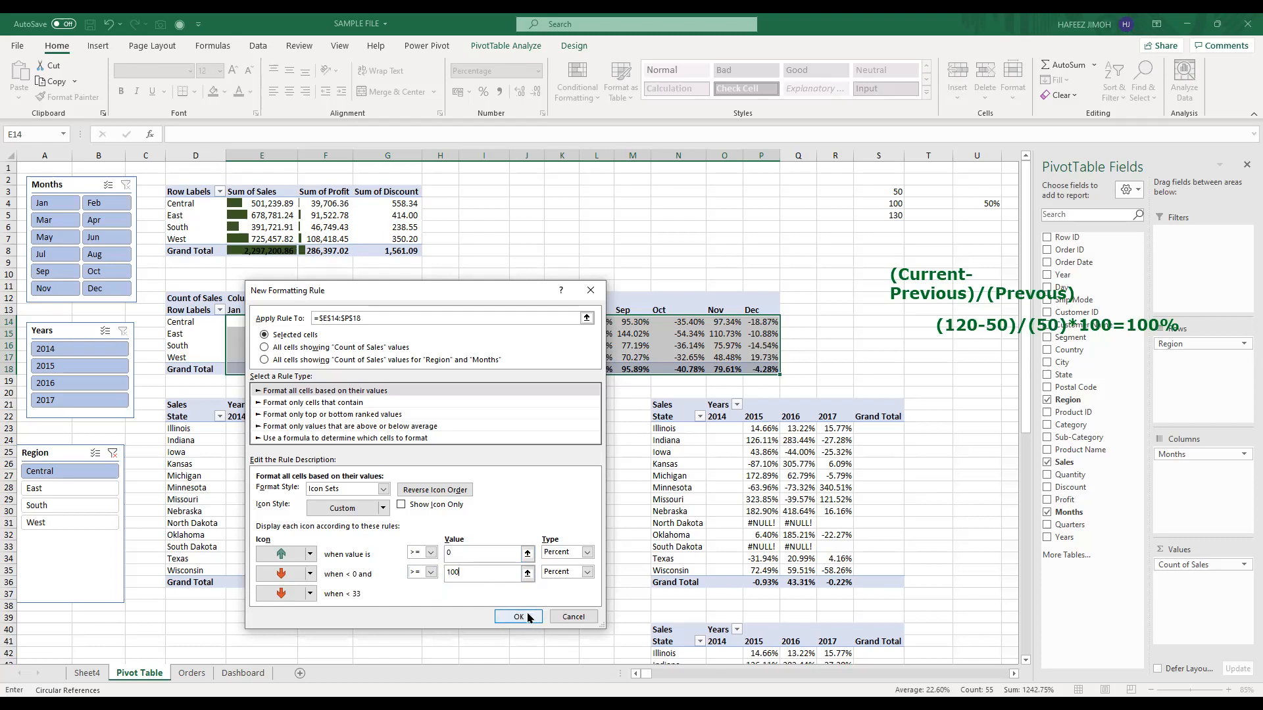
{"action": "left_click", "coordinate": [526, 617]}
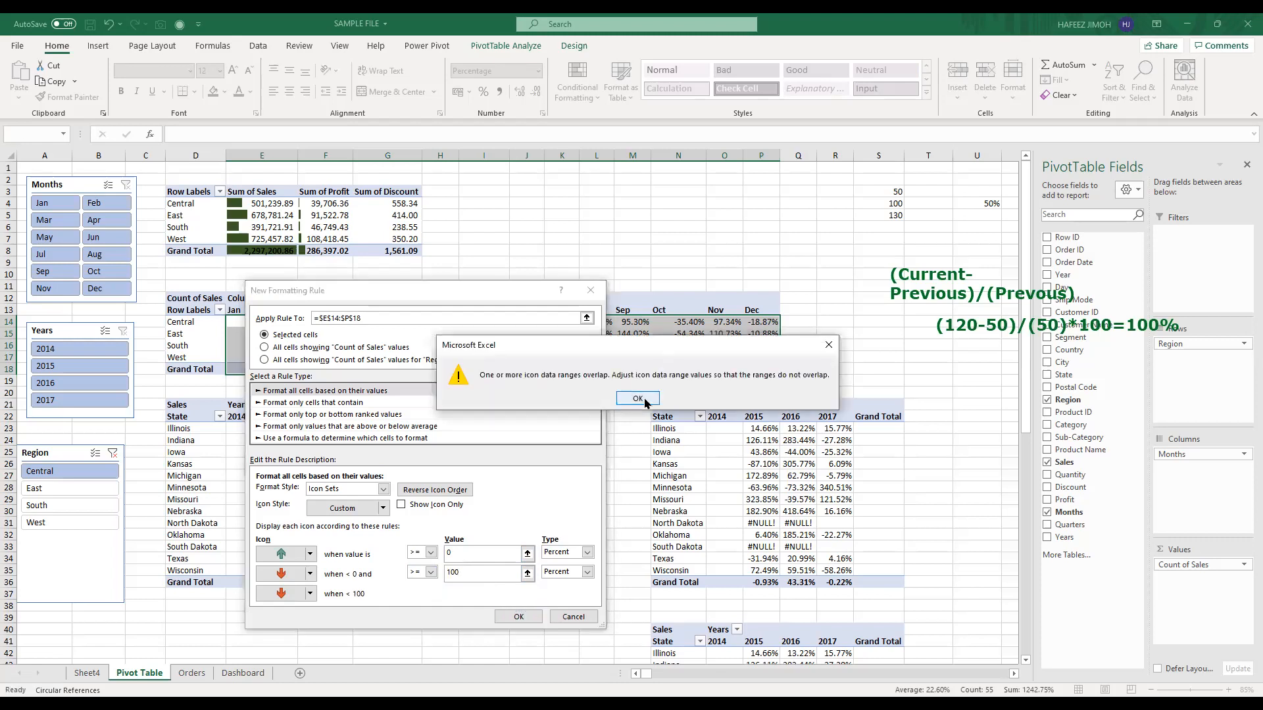
{"action": "left_click", "coordinate": [638, 399]}
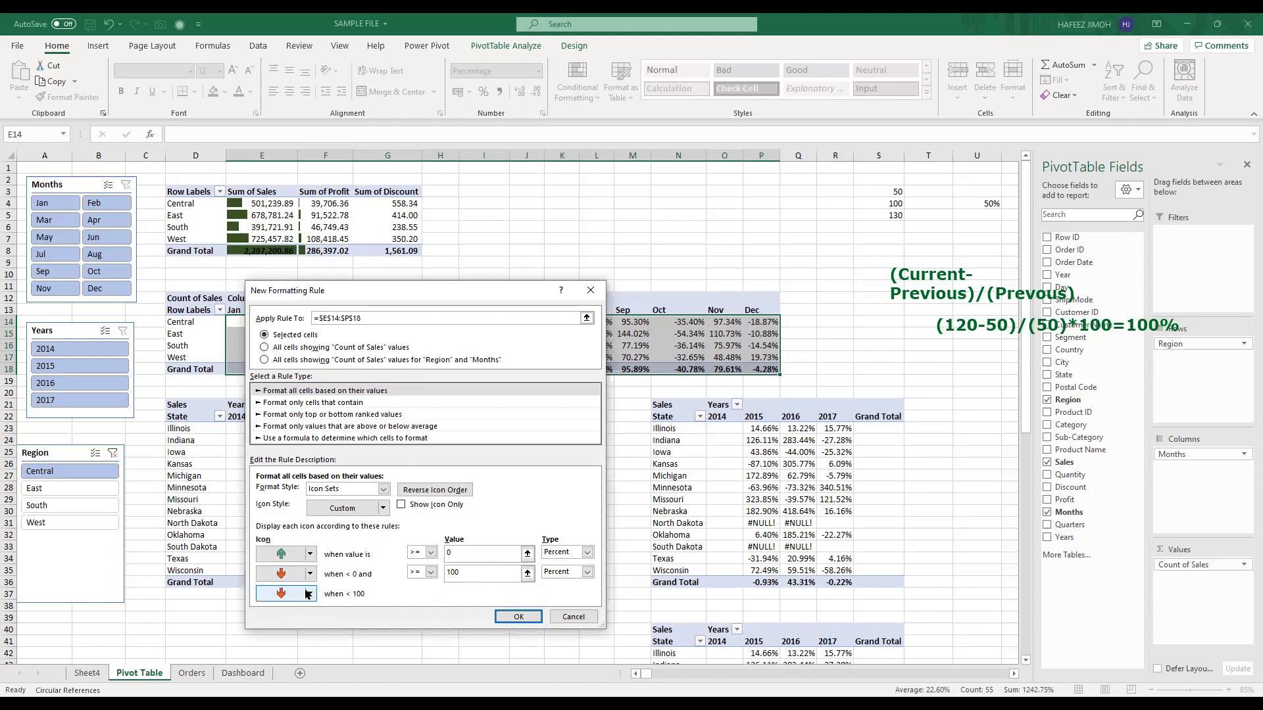
Step: Set the lowest range to No Cell Icon and turn on Show Icon Only for the rule
{"action": "left_click", "coordinate": [307, 594]}
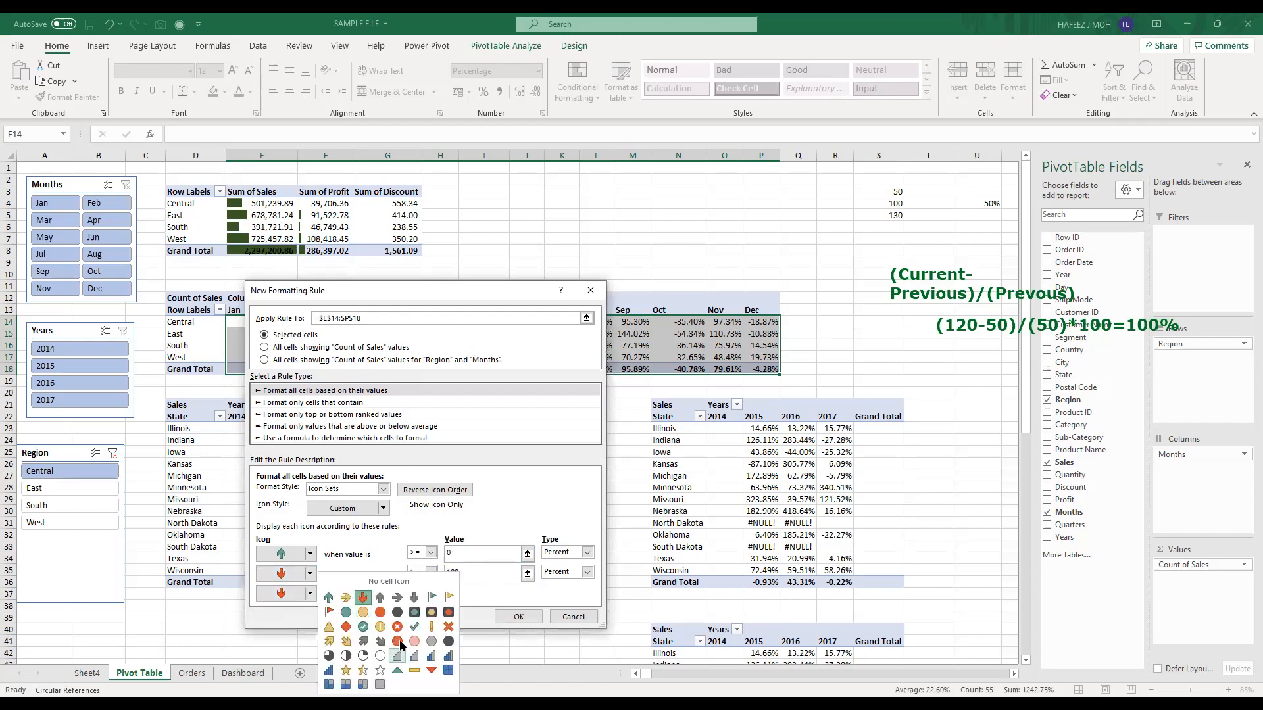
{"action": "left_click", "coordinate": [356, 582]}
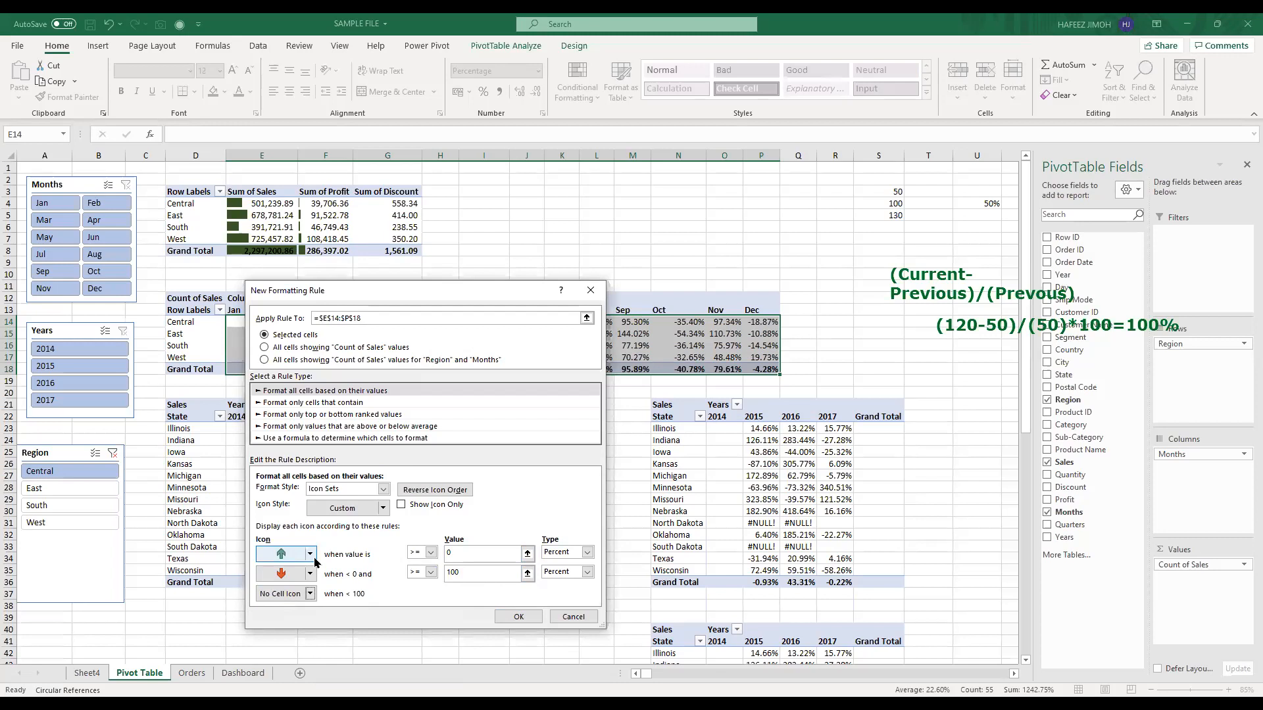
{"action": "left_click", "coordinate": [570, 557]}
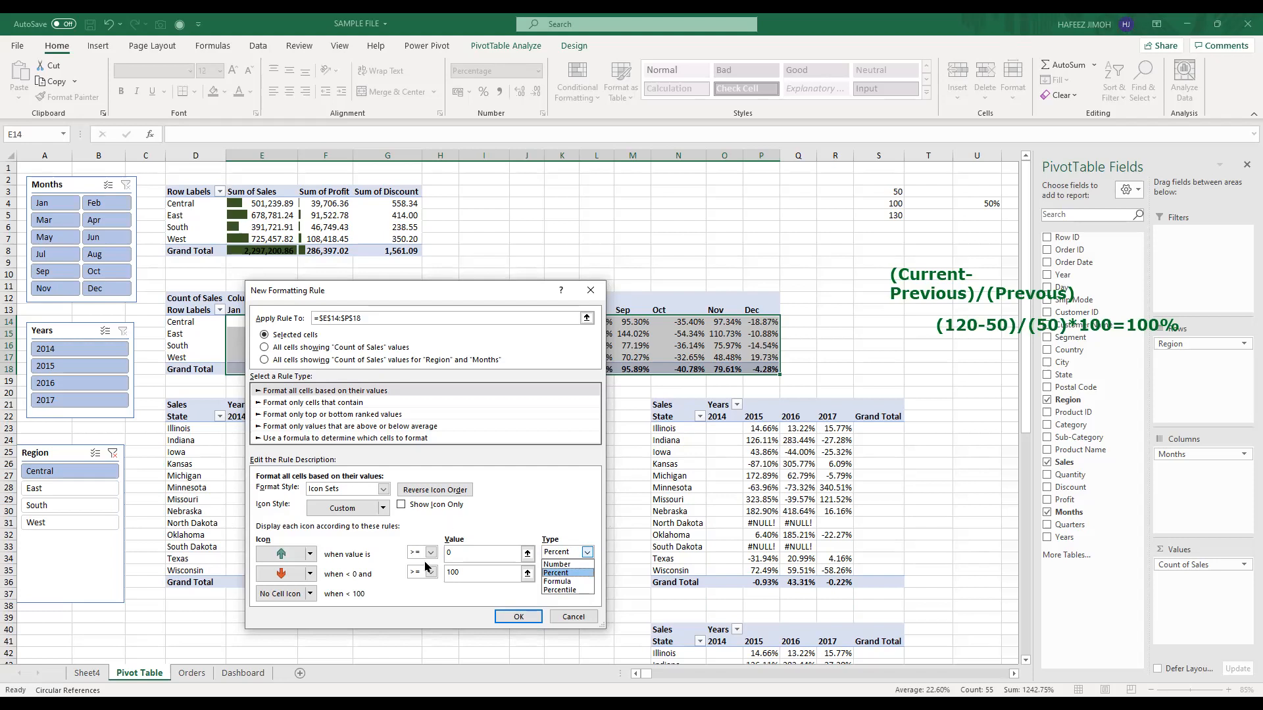
{"action": "left_click", "coordinate": [386, 510]}
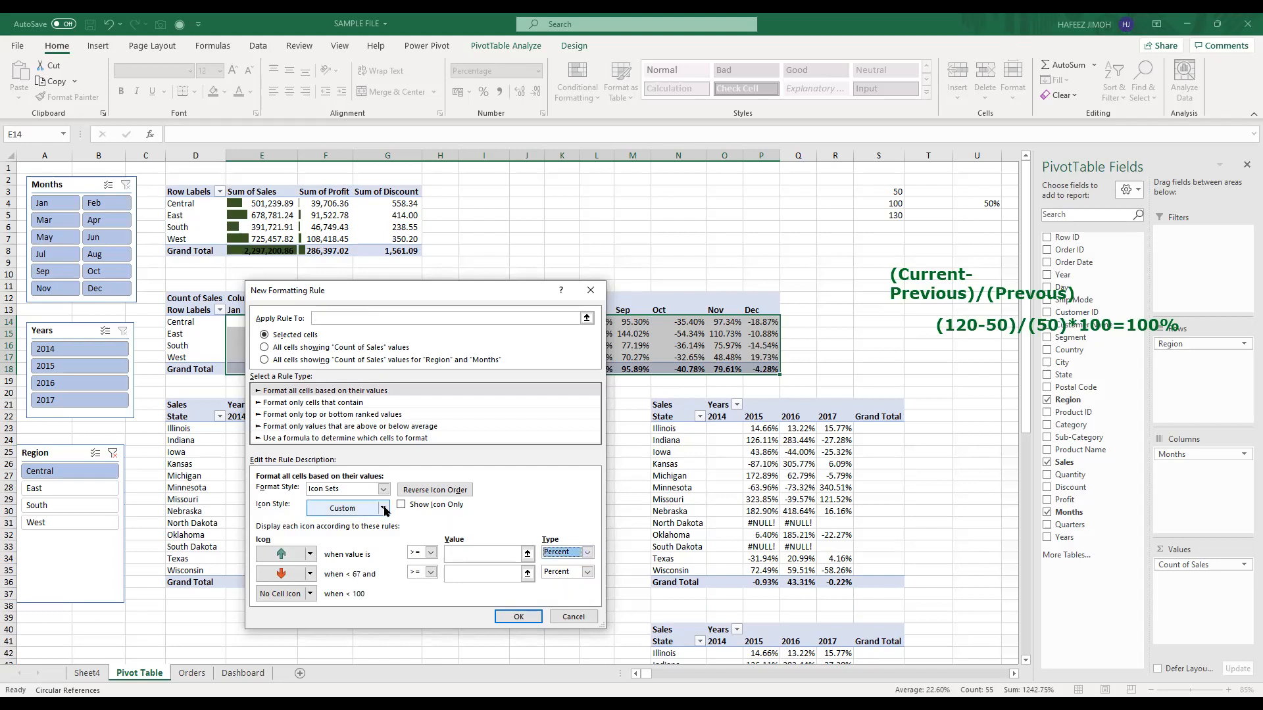
{"action": "left_click", "coordinate": [386, 509]}
{"action": "left_click", "coordinate": [438, 533]}
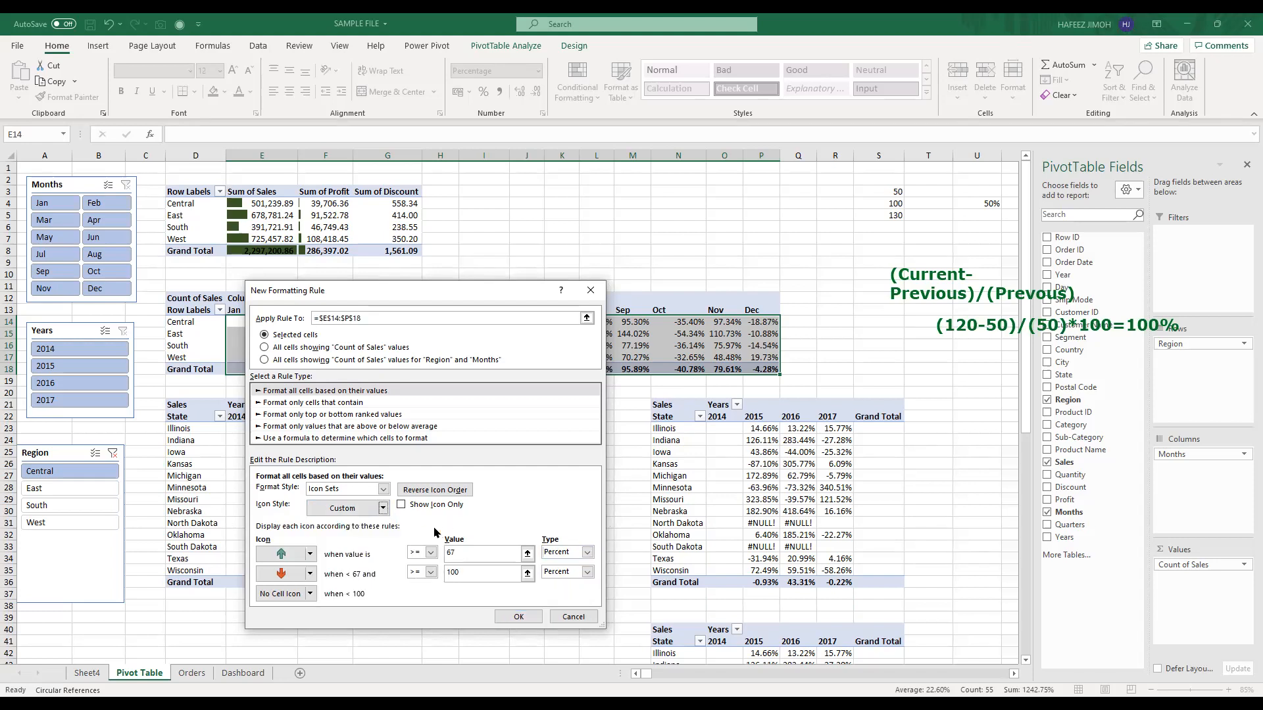
{"action": "left_click", "coordinate": [440, 508]}
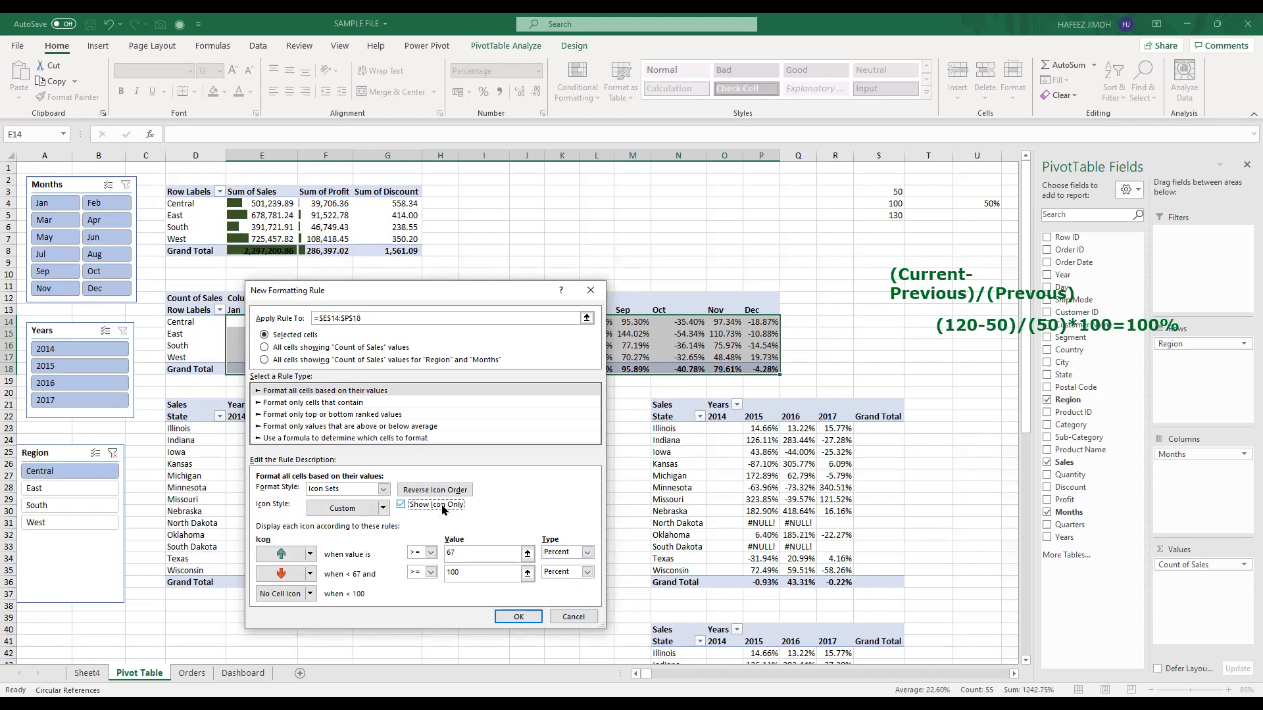
Step: Try to apply the rule with thresholds of 0 percent for the green arrow and -100 percent for the red arrow
{"action": "left_click", "coordinate": [432, 553]}
{"action": "left_click", "coordinate": [500, 547]}
{"action": "left_click", "coordinate": [494, 549]}
{"action": "key", "text": "BackSpace"}
{"action": "key", "text": "BackSpace"}
{"action": "left_click", "coordinate": [462, 573]}
{"action": "key", "text": "BackSpace"}
{"action": "key", "text": "BackSpace"}
{"action": "key", "text": "BackSpace"}
{"action": "left_click", "coordinate": [518, 617]}
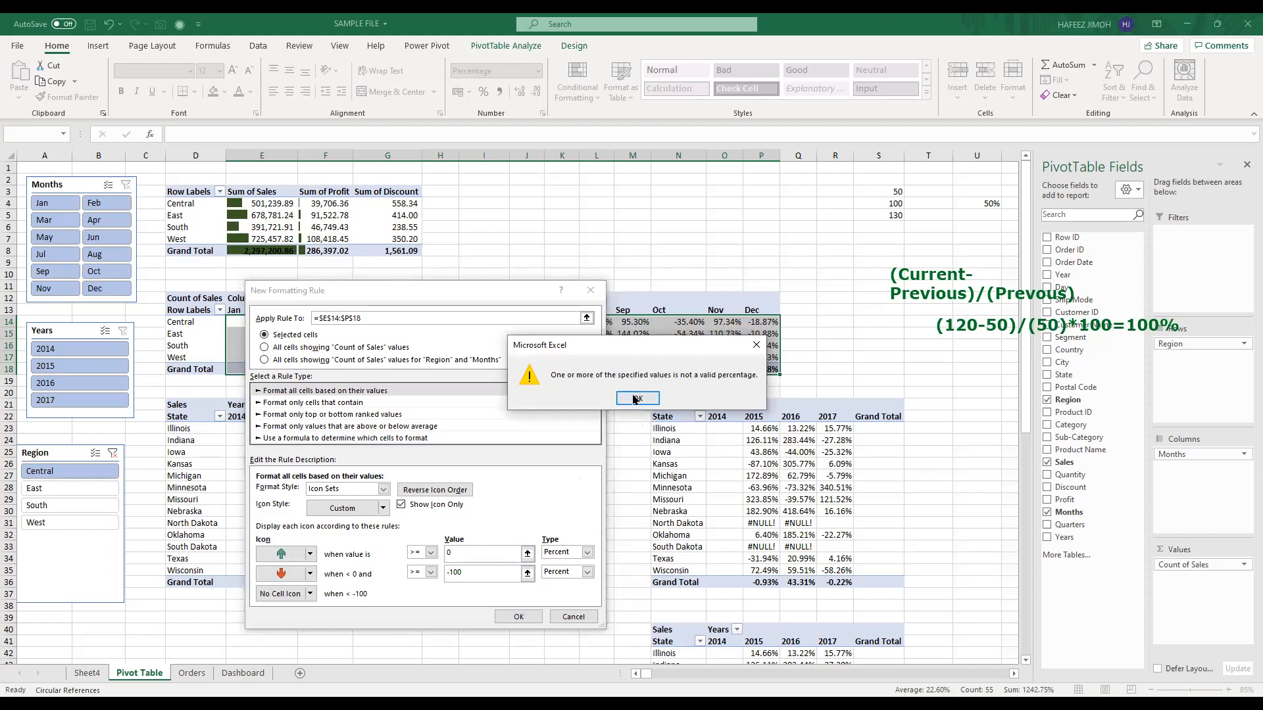
{"action": "key", "text": "Return"}
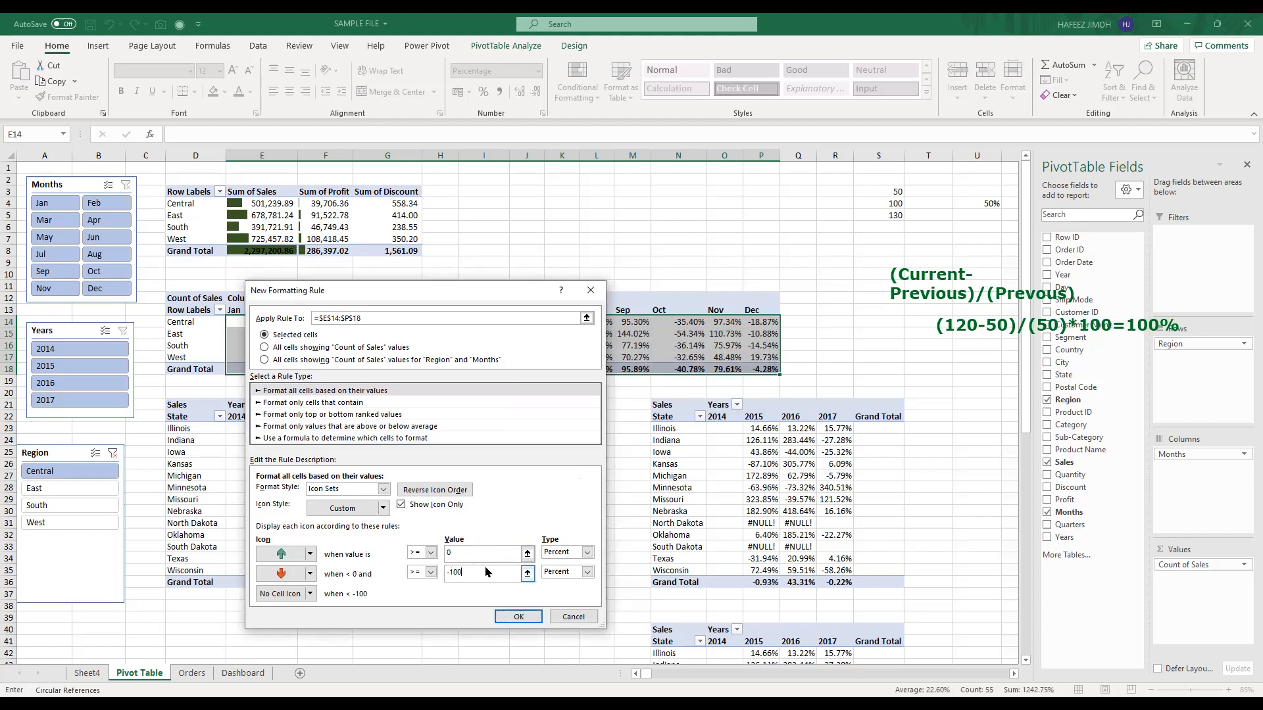
Step: Try to apply the rule with the red arrow's threshold set to -1 percent
{"action": "key", "text": "BackSpace"}
{"action": "left_click", "coordinate": [506, 617]}
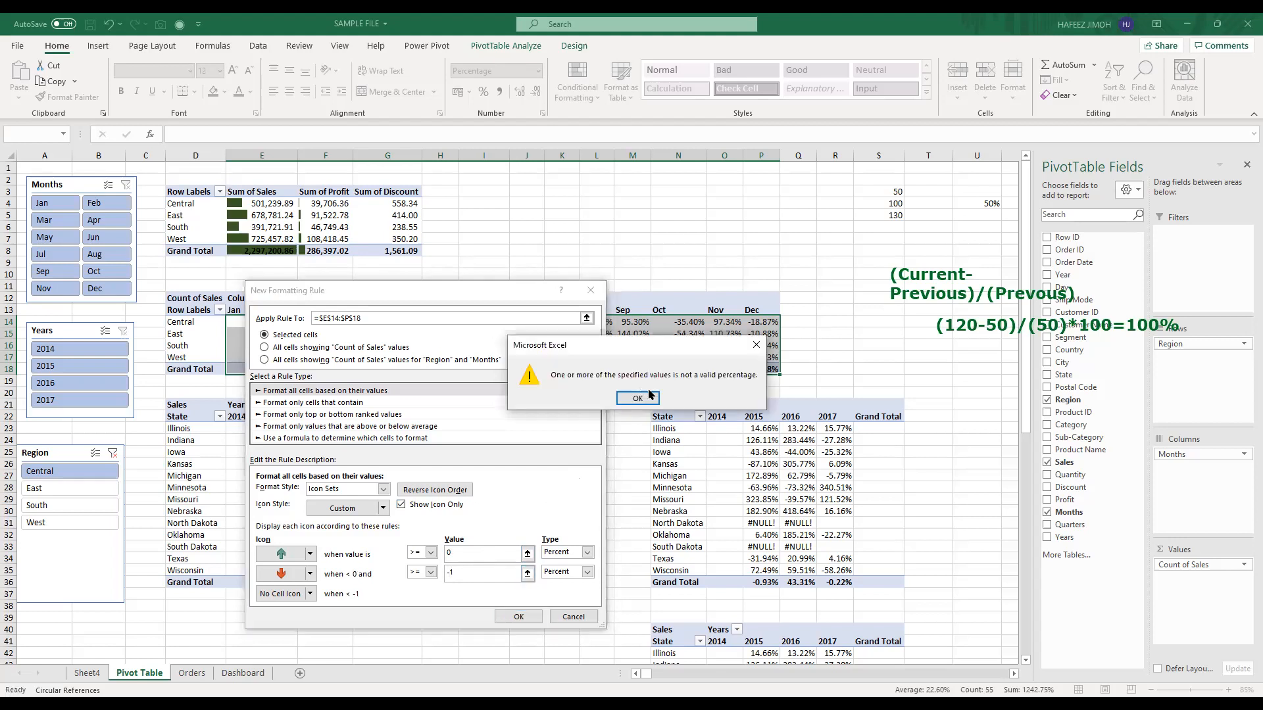
{"action": "left_click", "coordinate": [648, 397]}
Step: Try thresholds of 100 percent for the green arrow and -100 percent for the red arrow, and discard the rule
{"action": "left_click", "coordinate": [486, 552]}
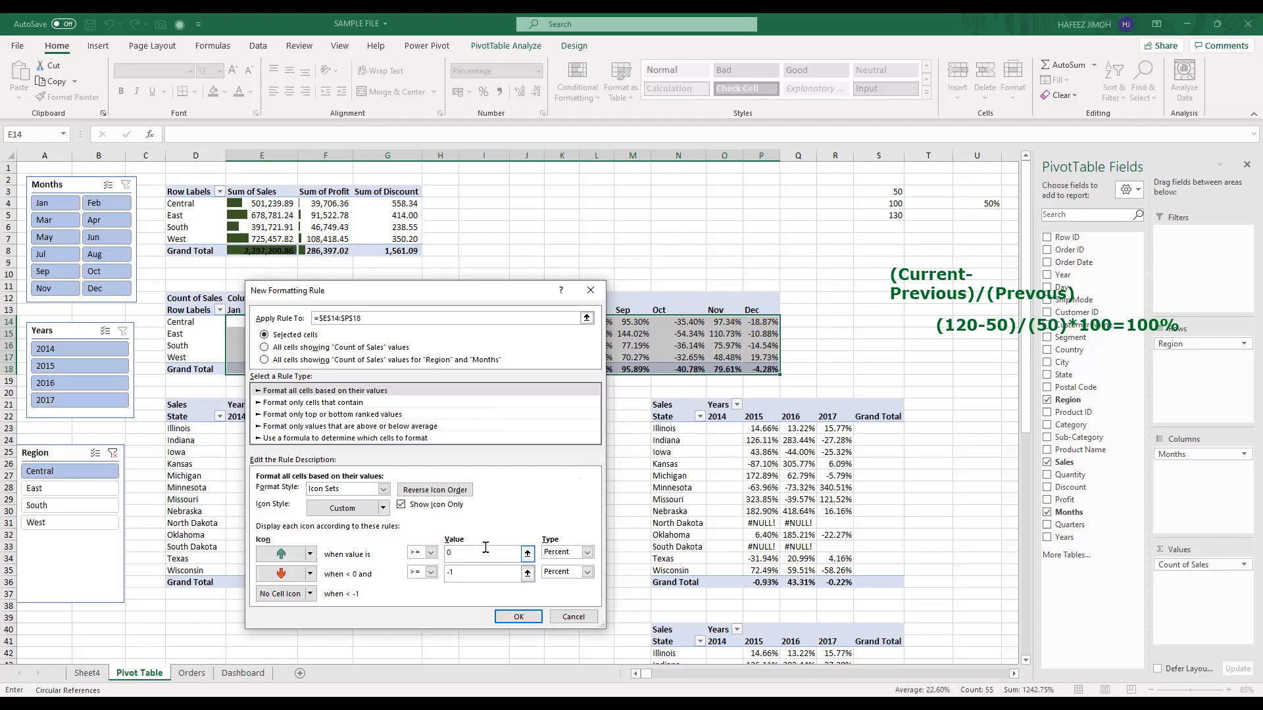
{"action": "key", "text": "BackSpace"}
{"action": "type", "text": "100"}
{"action": "left_click", "coordinate": [465, 577]}
{"action": "type", "text": "00"}
{"action": "left_click", "coordinate": [505, 616]}
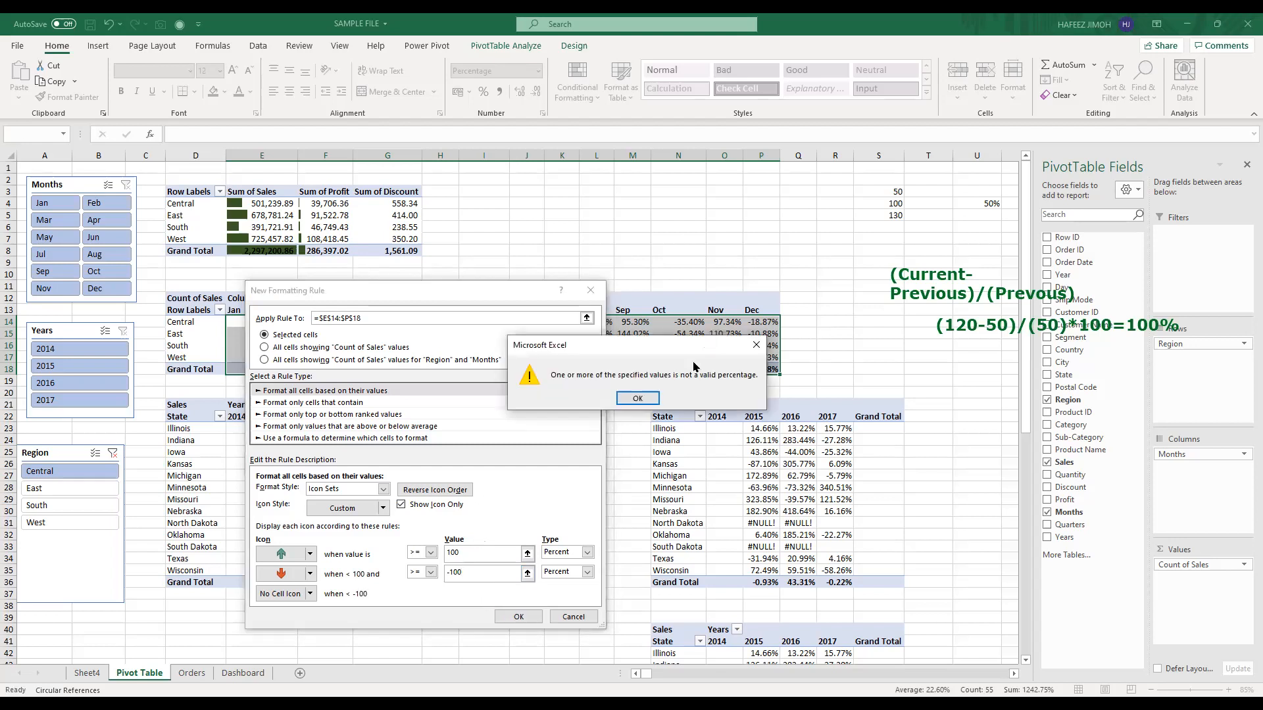
{"action": "left_click", "coordinate": [757, 348]}
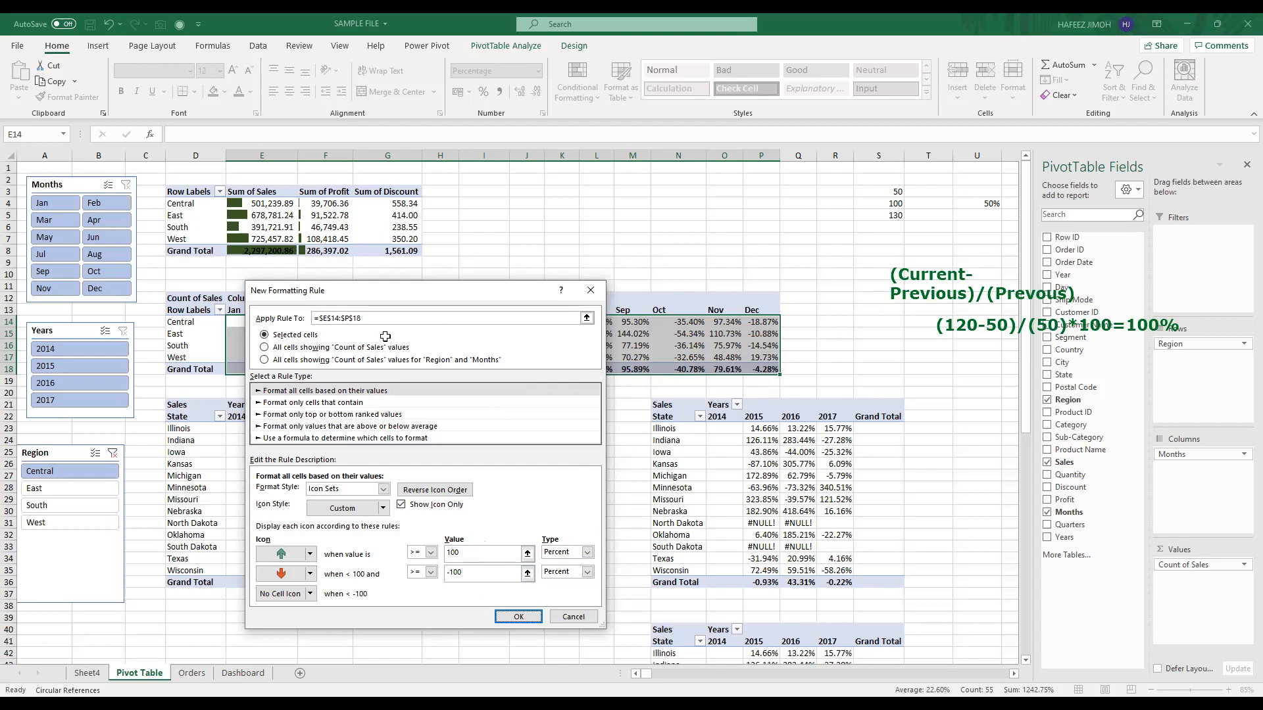
{"action": "key", "text": "Escape"}
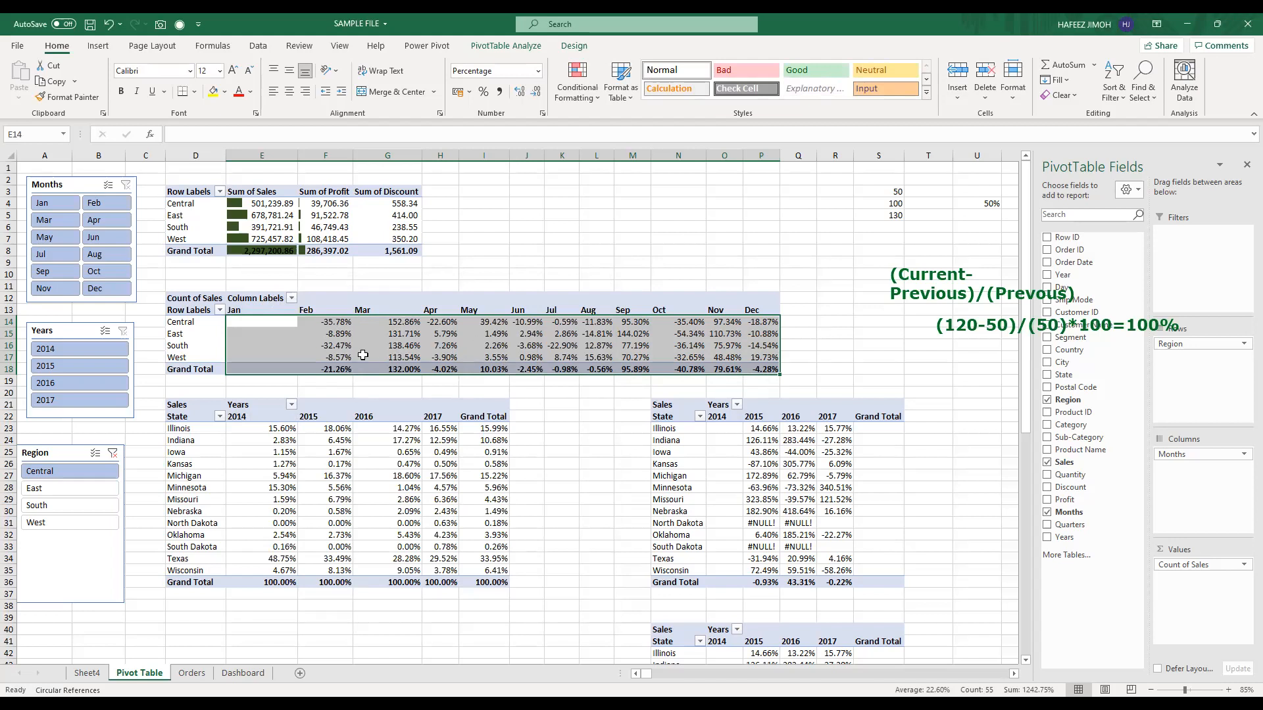
Step: Apply the 3 Arrows (Colored) icon set to the month-over-month percentages in E14:P18
{"action": "left_click", "coordinate": [589, 105]}
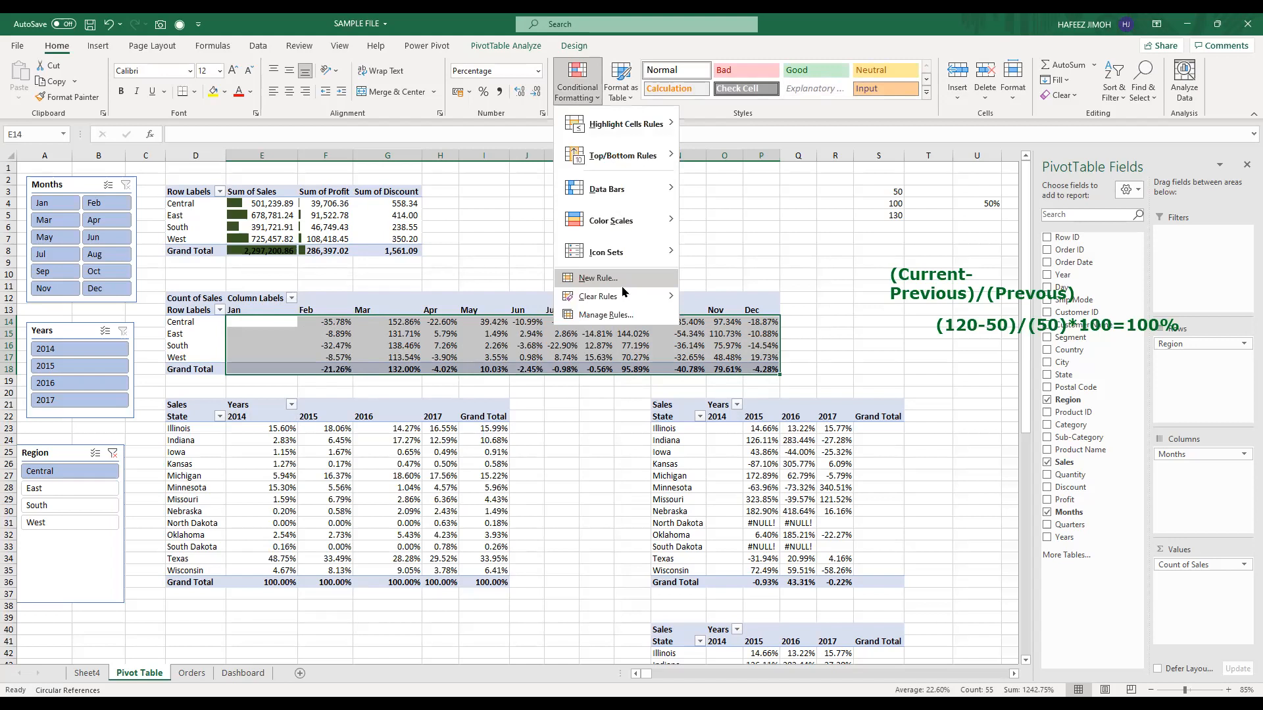
{"action": "mouse_move", "coordinate": [653, 255]}
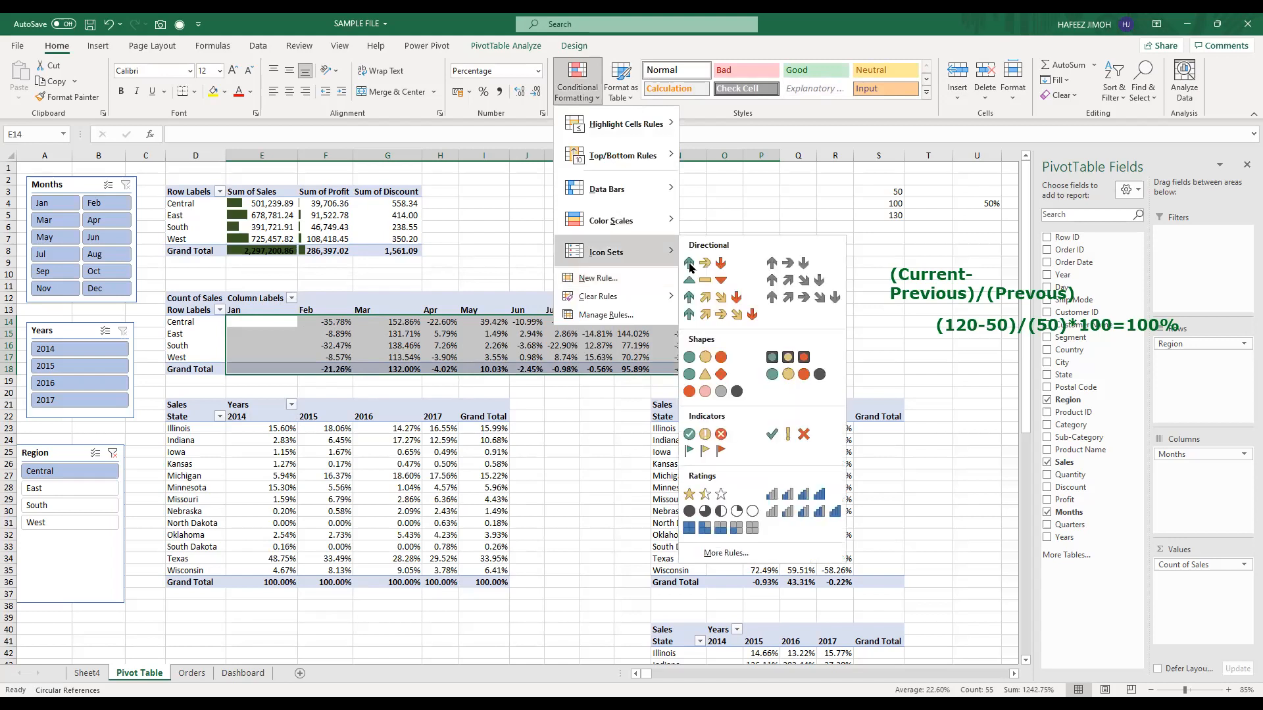
{"action": "left_click", "coordinate": [689, 263]}
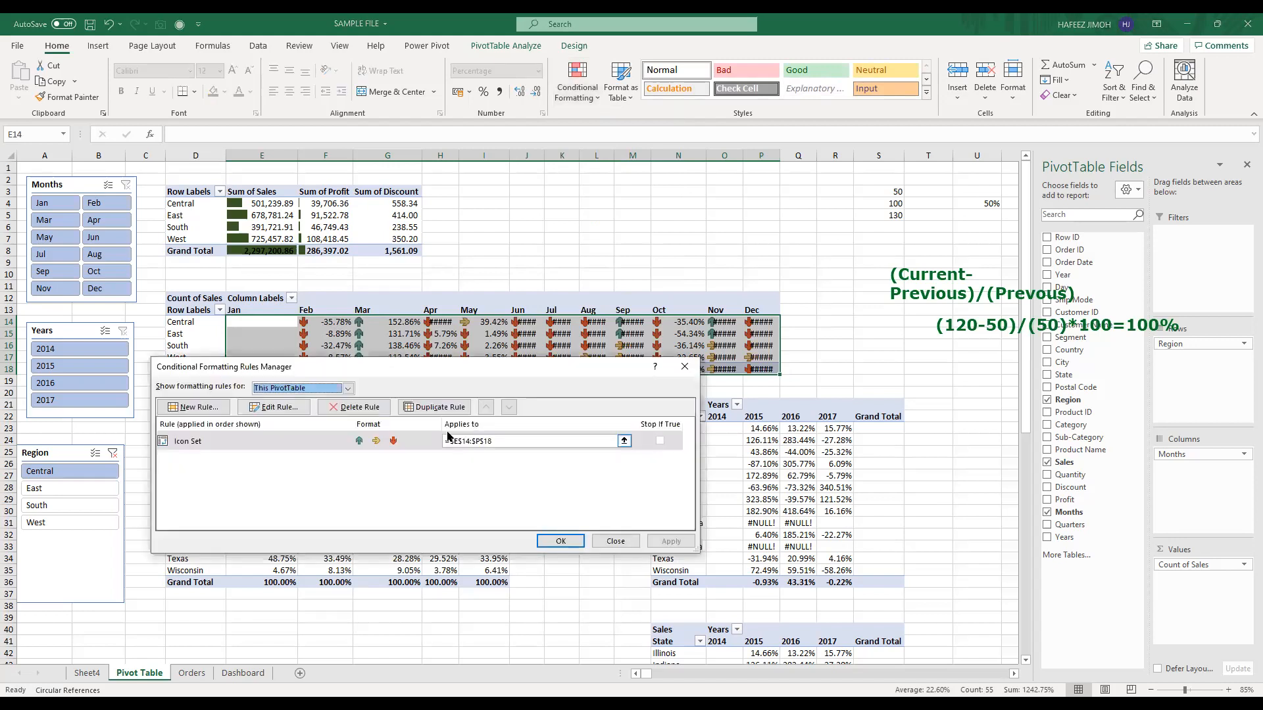
Step: Review the settings of the Icon Set rule on E14:P18 in the Conditional Formatting Rules Manager without changing them
{"action": "left_click", "coordinate": [255, 407]}
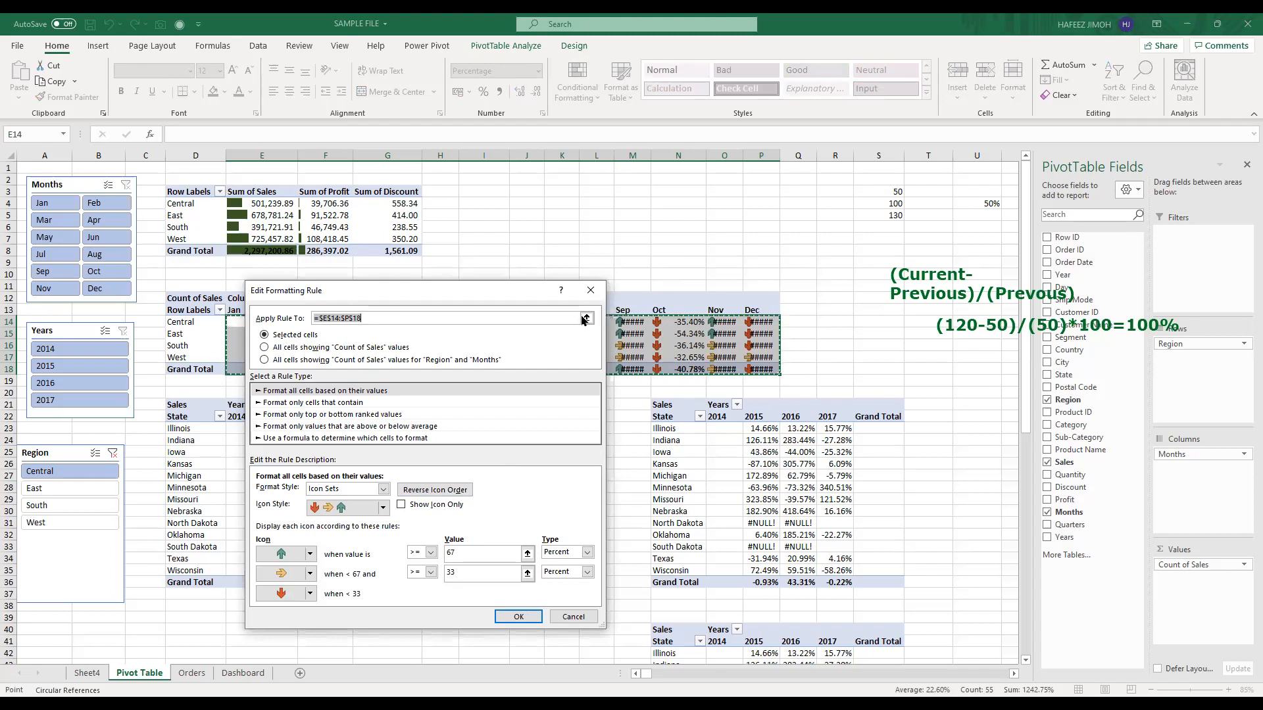
{"action": "key", "text": "Return"}
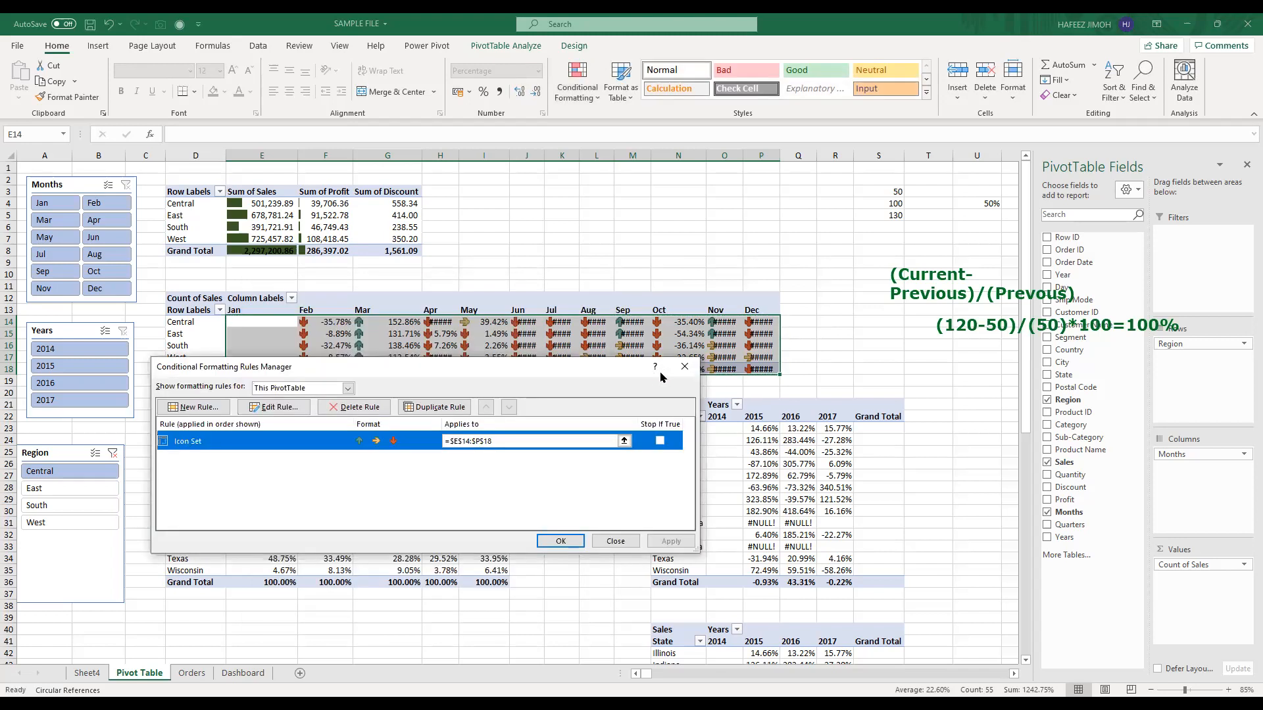
{"action": "left_click", "coordinate": [684, 372]}
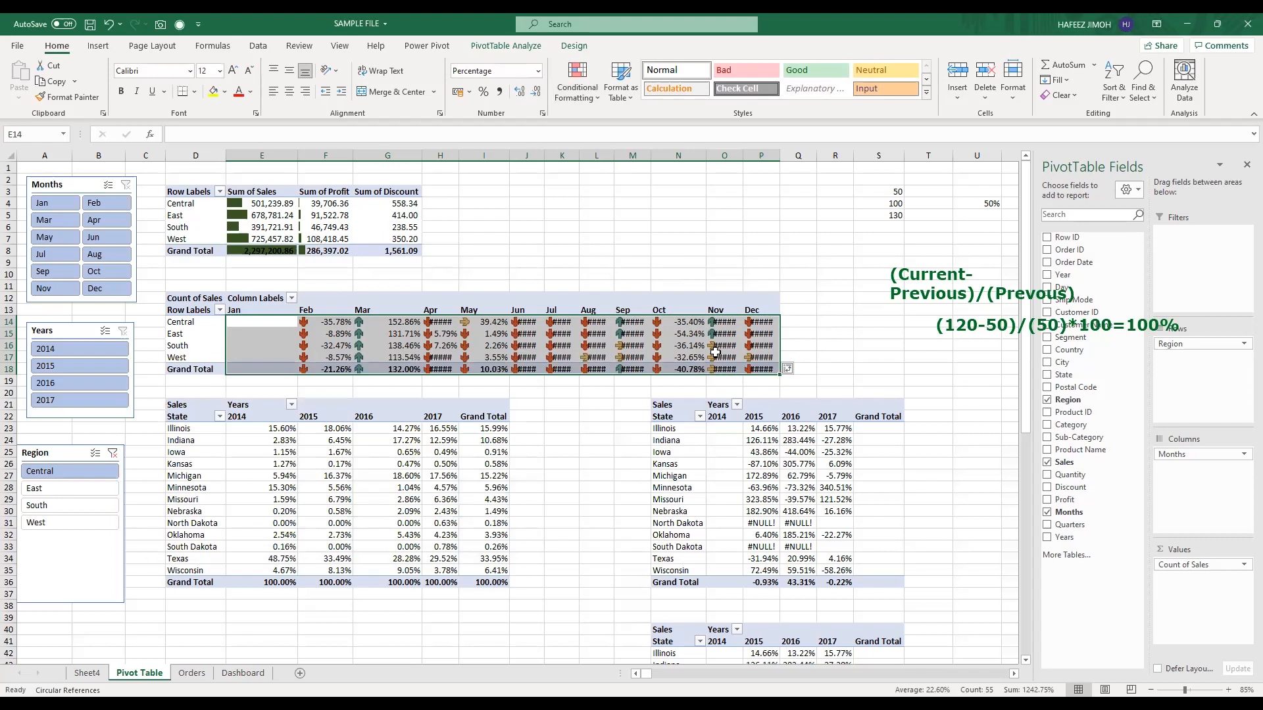
Step: Undo the icon set formatting on E14:P18 and look over the state-by-year pivot tables
{"action": "key", "text": "ctrl+z"}
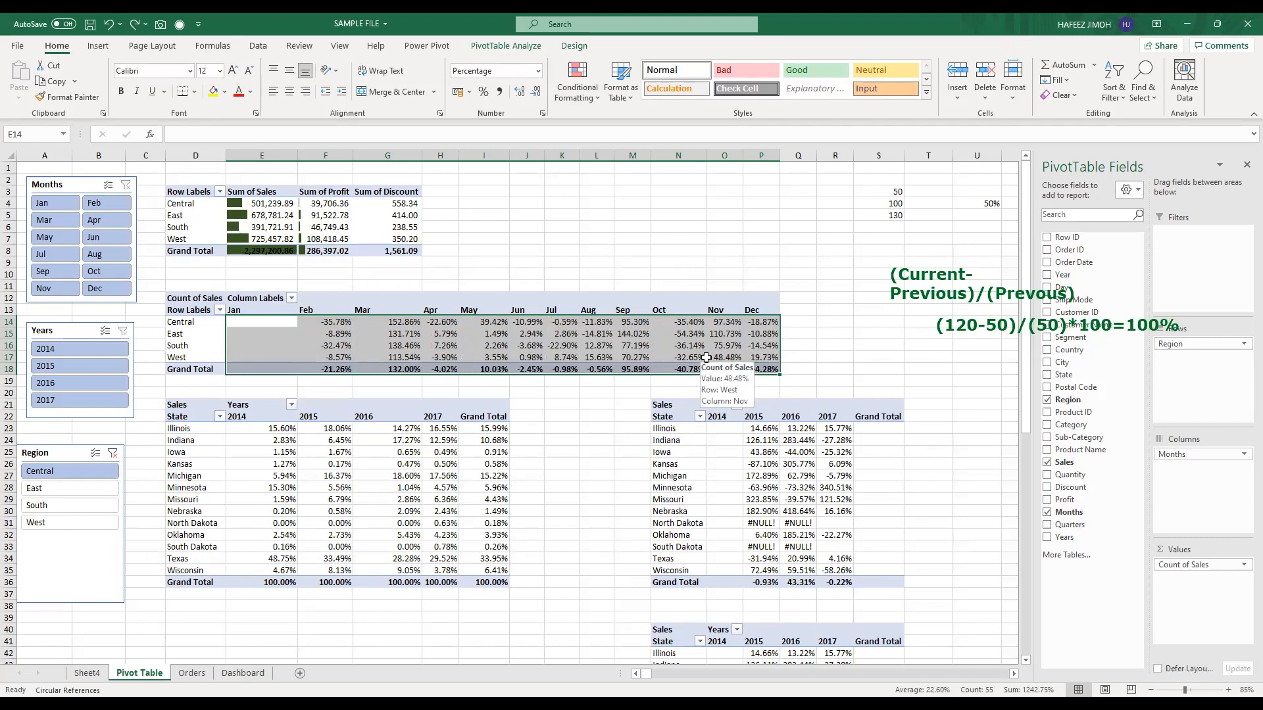
{"action": "left_click_drag", "start_coordinate": [686, 406], "coordinate": [882, 584]}
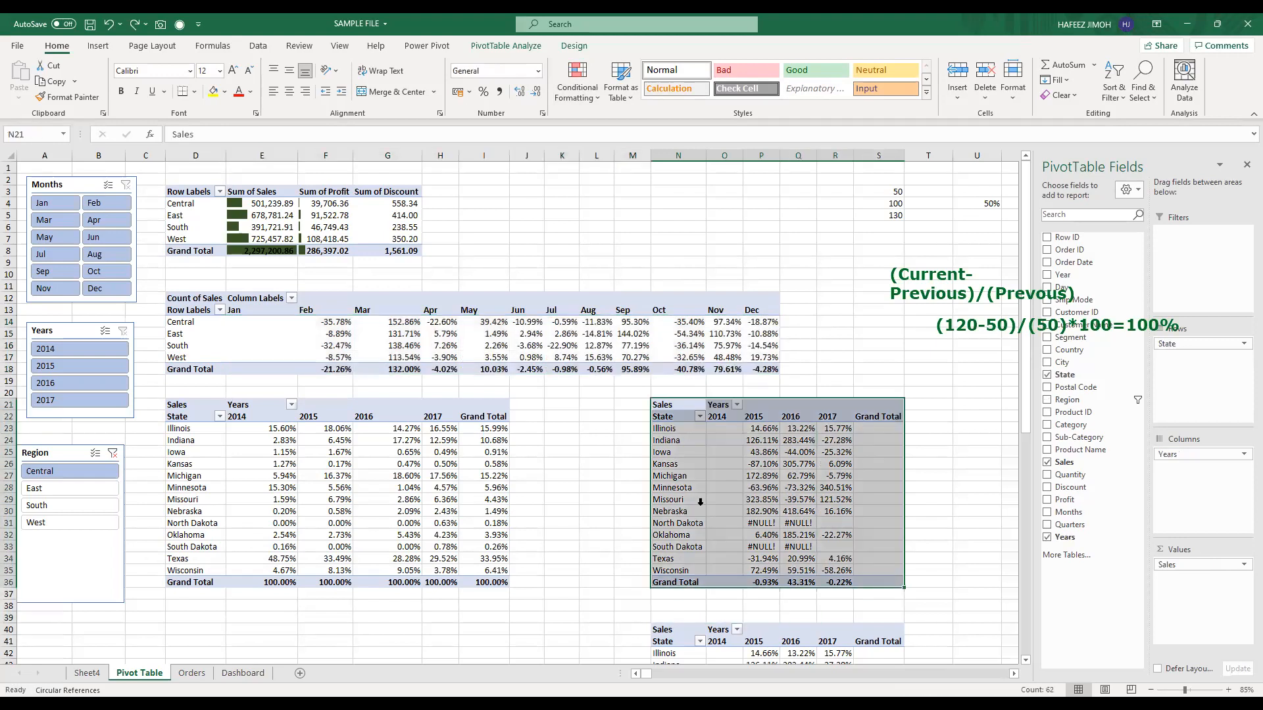
{"action": "left_click_drag", "start_coordinate": [307, 545], "coordinate": [307, 544]}
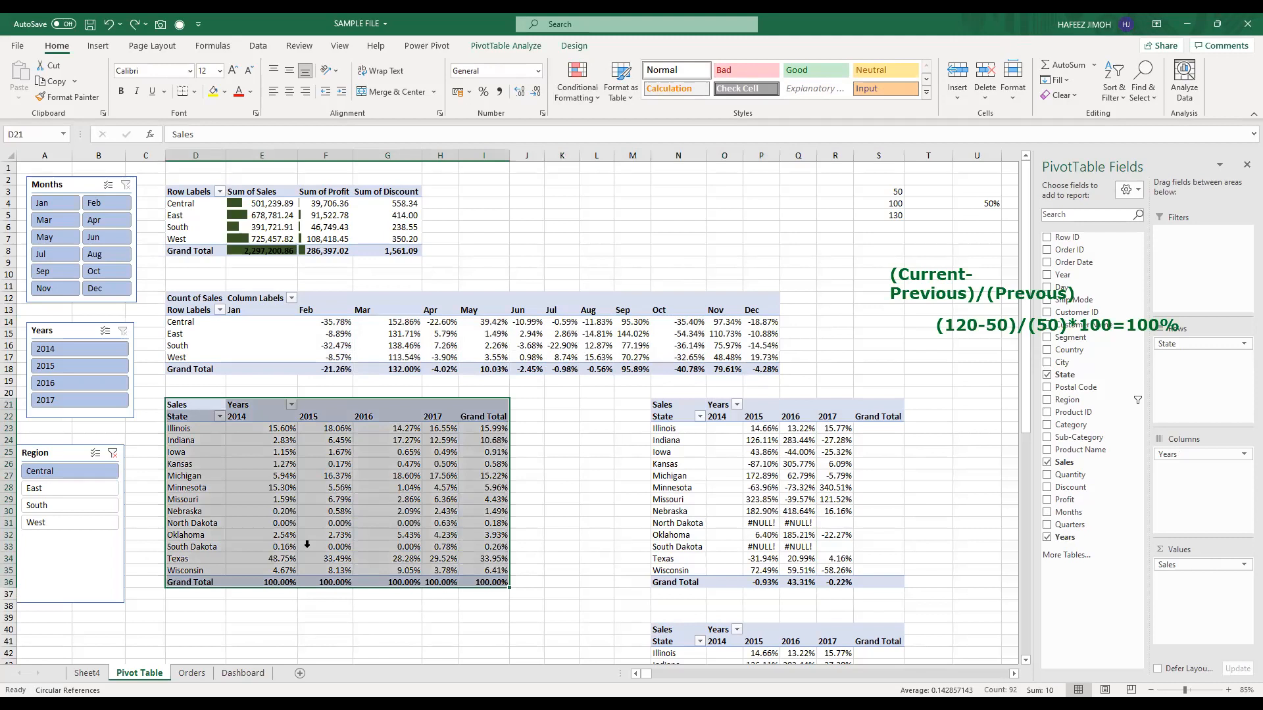
{"action": "scroll", "coordinate": [671, 583], "scroll_direction": "down", "scroll_amount": 3}
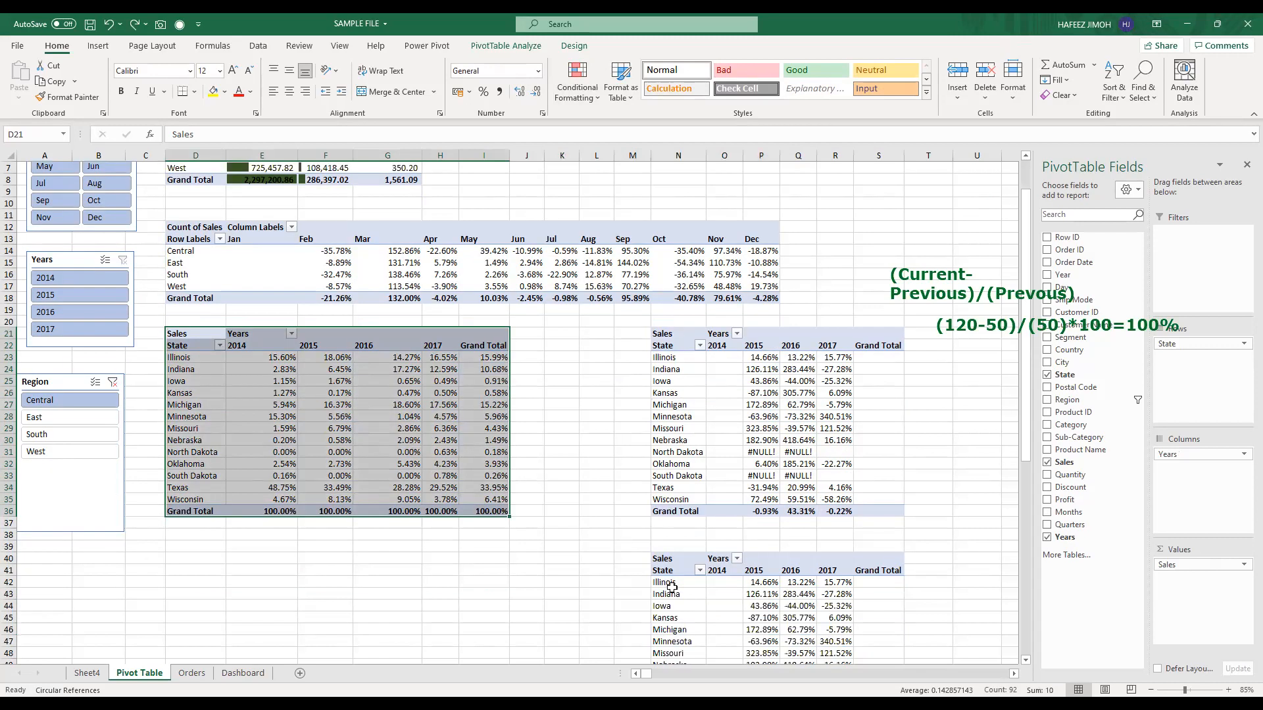
{"action": "scroll", "coordinate": [670, 584], "scroll_direction": "down", "scroll_amount": 5}
{"action": "scroll", "coordinate": [670, 583], "scroll_direction": "up", "scroll_amount": 7}
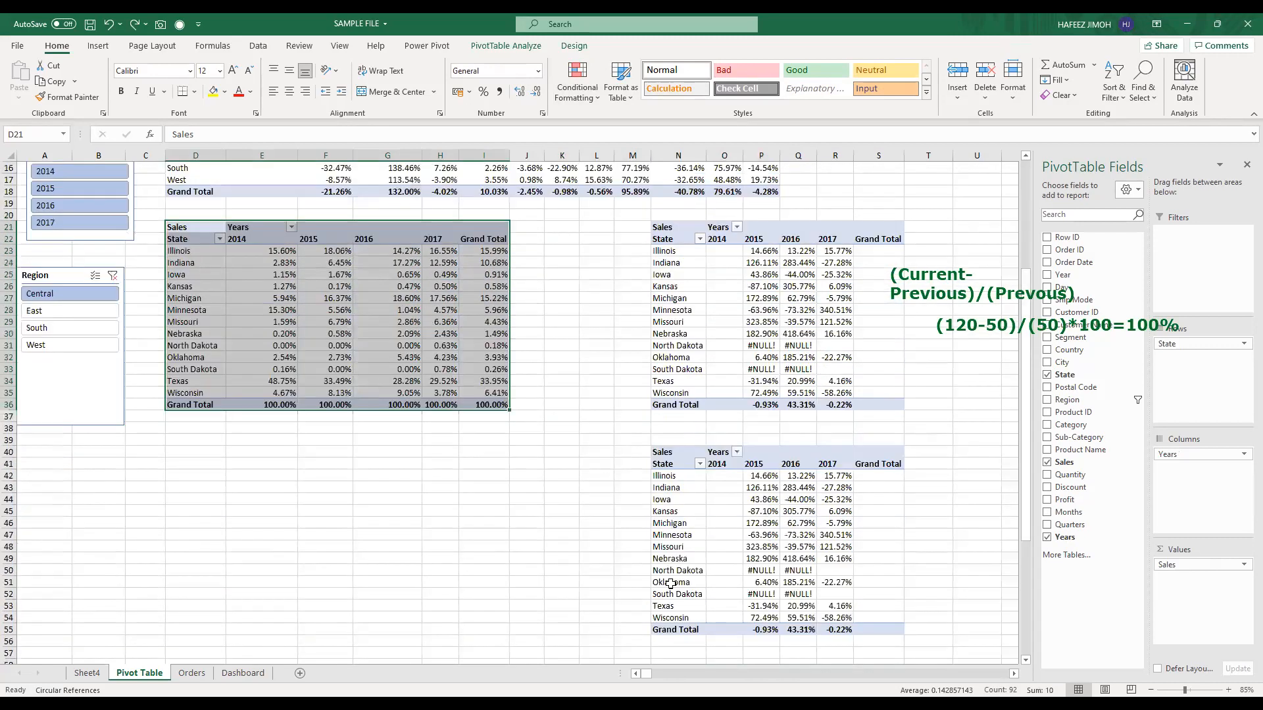
{"action": "scroll", "coordinate": [670, 583], "scroll_direction": "up", "scroll_amount": 1}
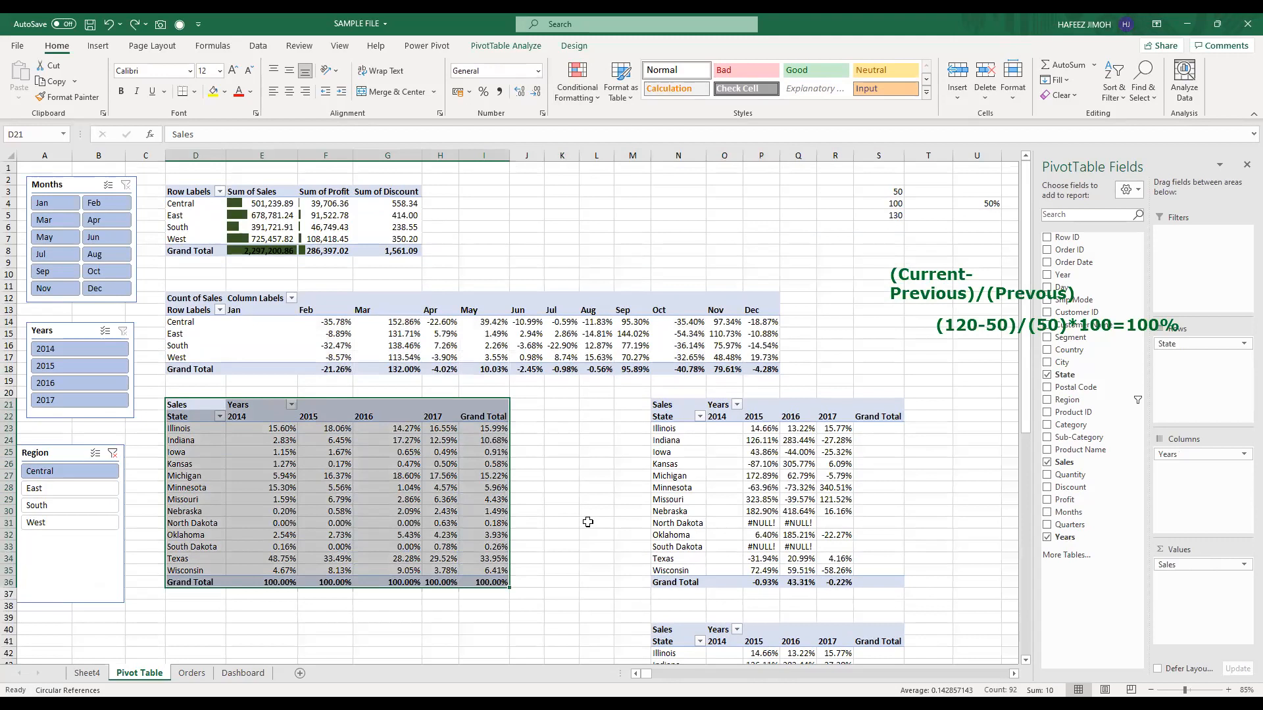
Step: Move the Region slicer slightly up so it sits closer beneath the Years slicer
{"action": "left_click", "coordinate": [588, 521]}
{"action": "left_click_drag", "start_coordinate": [58, 452], "coordinate": [71, 437]}
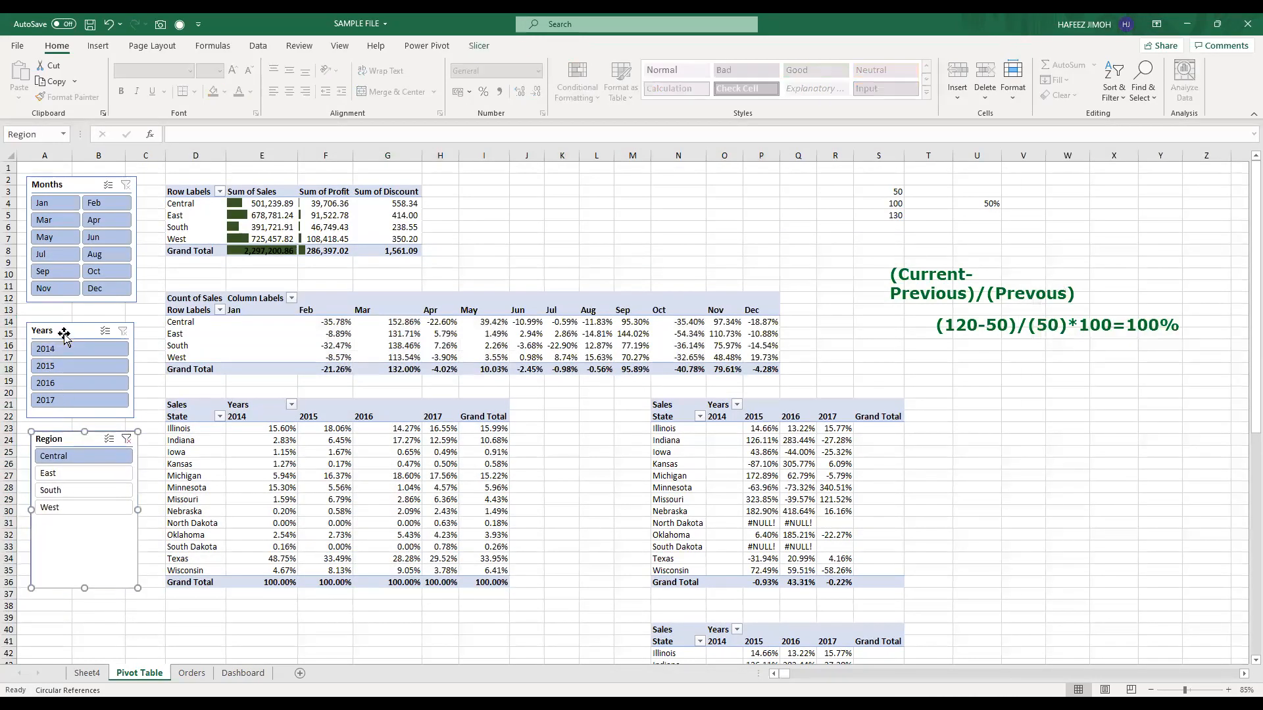
{"action": "left_click", "coordinate": [406, 419]}
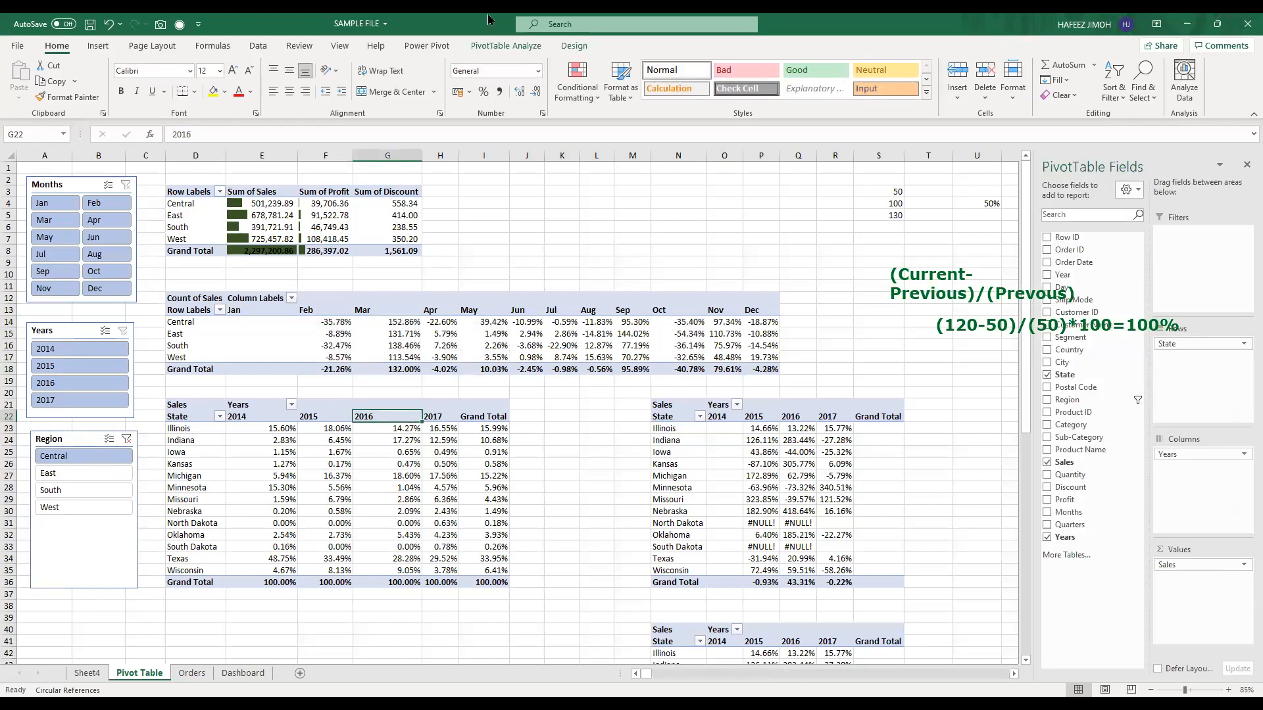
Step: Start a calculated field named Sales Target in the regional sales, profit and discount pivot table
{"action": "left_click", "coordinate": [263, 216]}
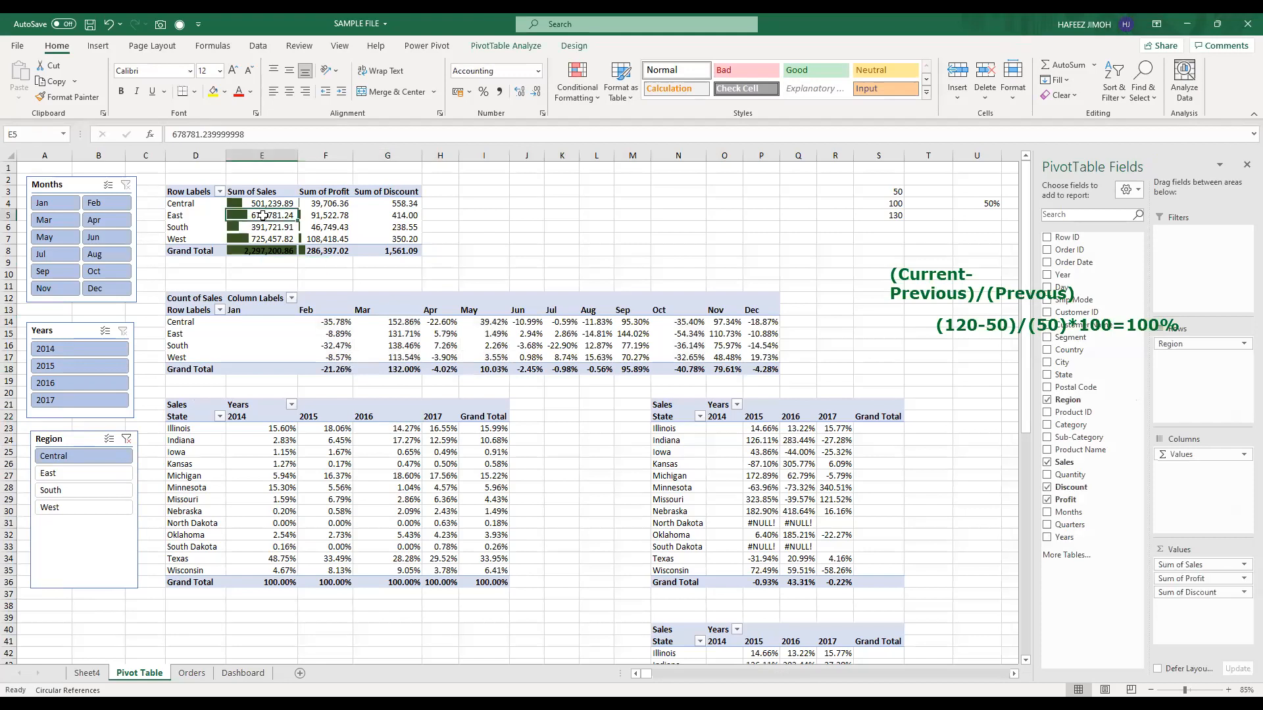
{"action": "left_click", "coordinate": [527, 50]}
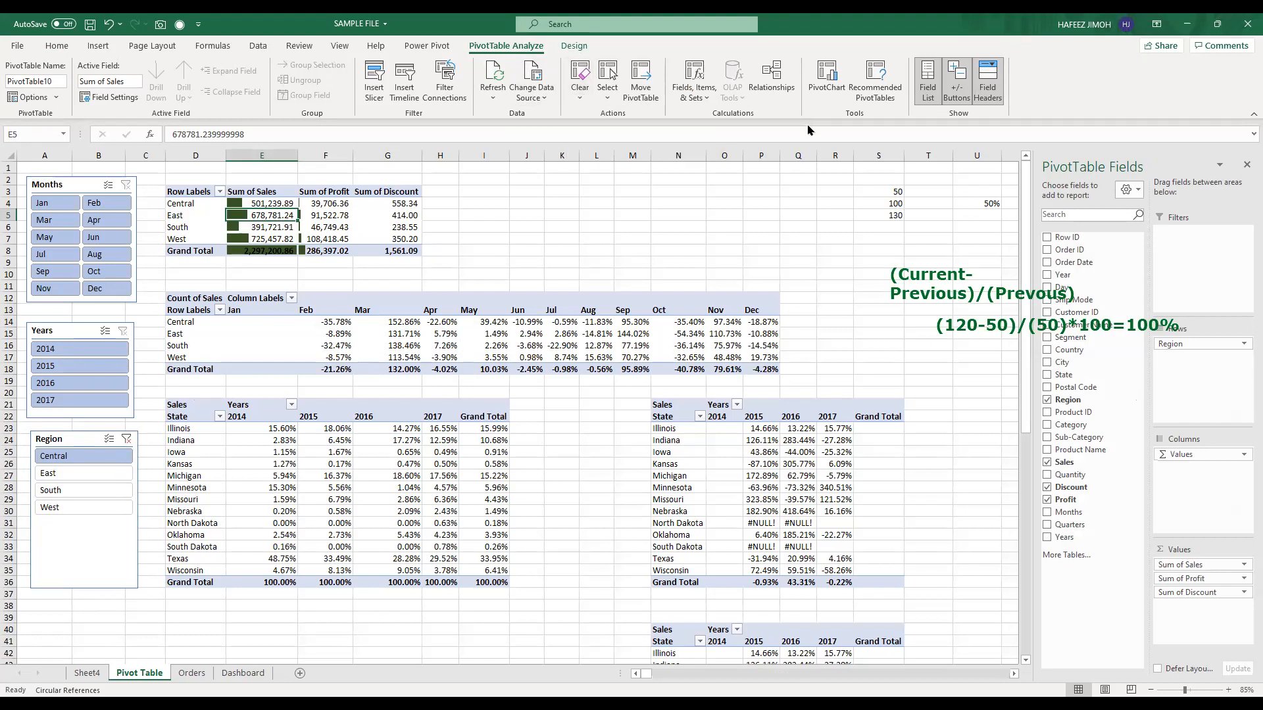
{"action": "left_click", "coordinate": [707, 100]}
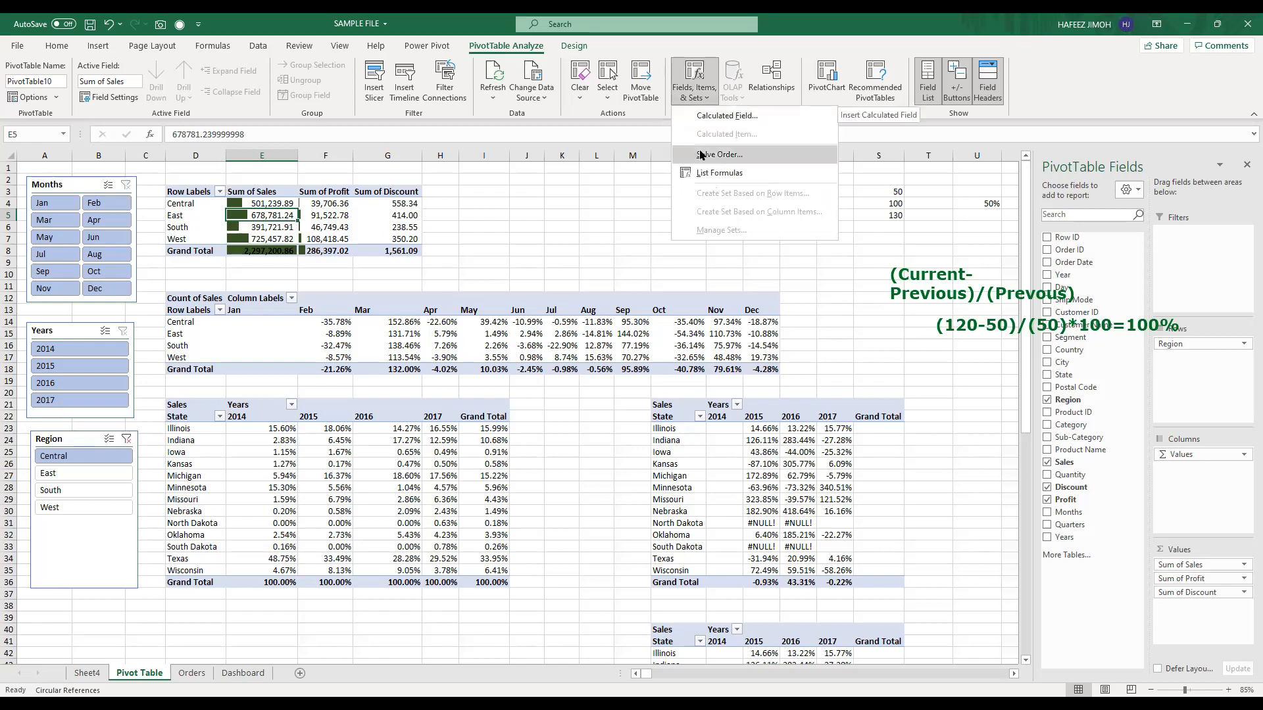
{"action": "left_click", "coordinate": [730, 122]}
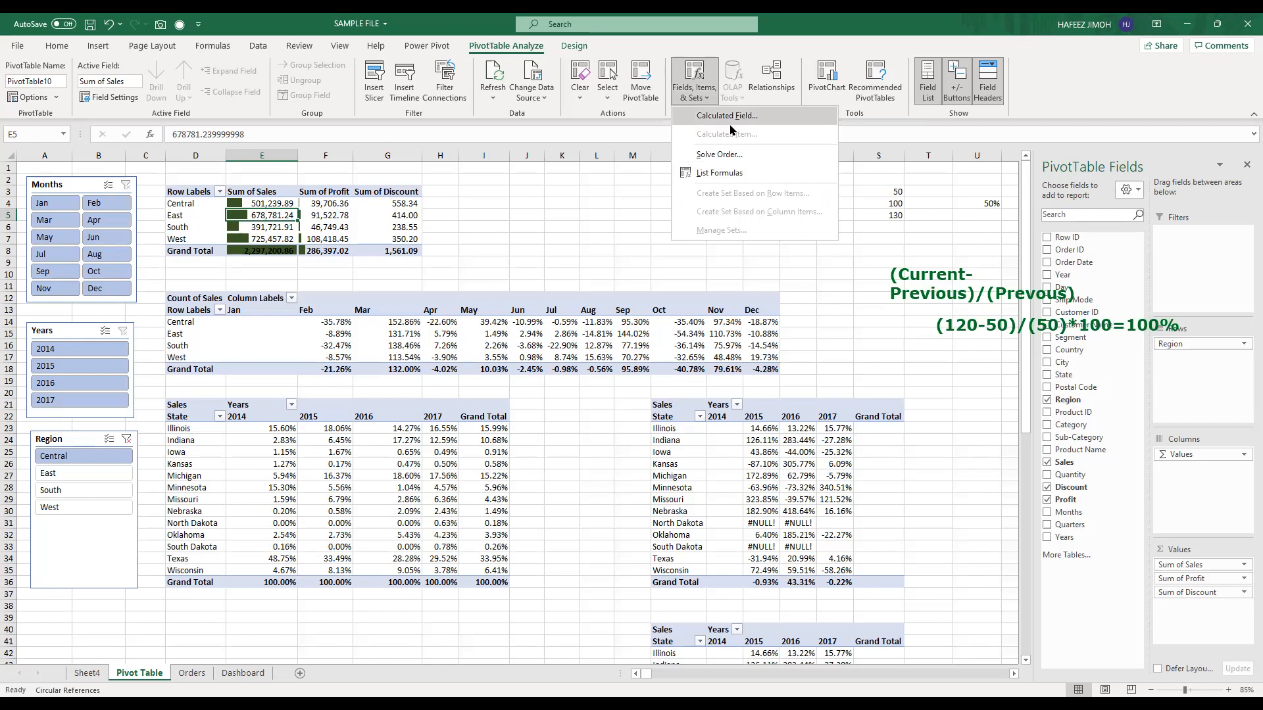
{"action": "left_click", "coordinate": [431, 377]}
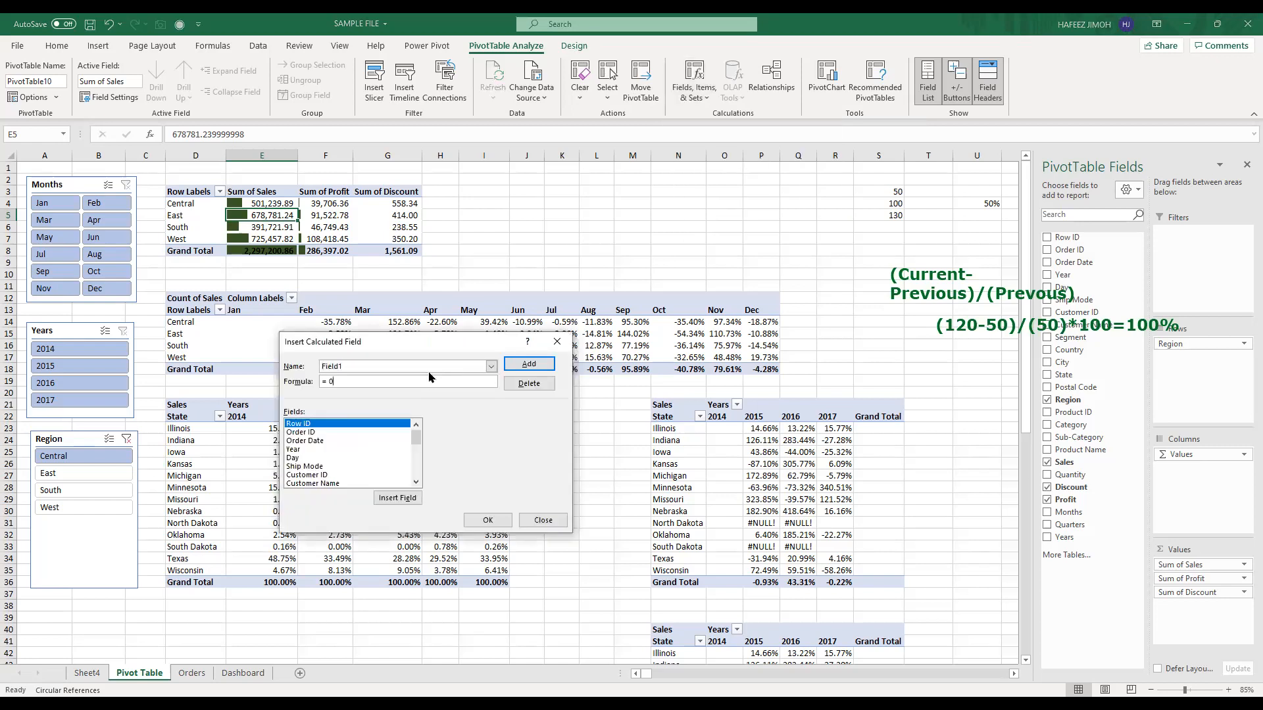
{"action": "double_click", "coordinate": [428, 365]}
{"action": "left_click", "coordinate": [428, 365]}
{"action": "left_click_drag", "start_coordinate": [427, 365], "coordinate": [310, 366]}
{"action": "type", "text": "Sales"}
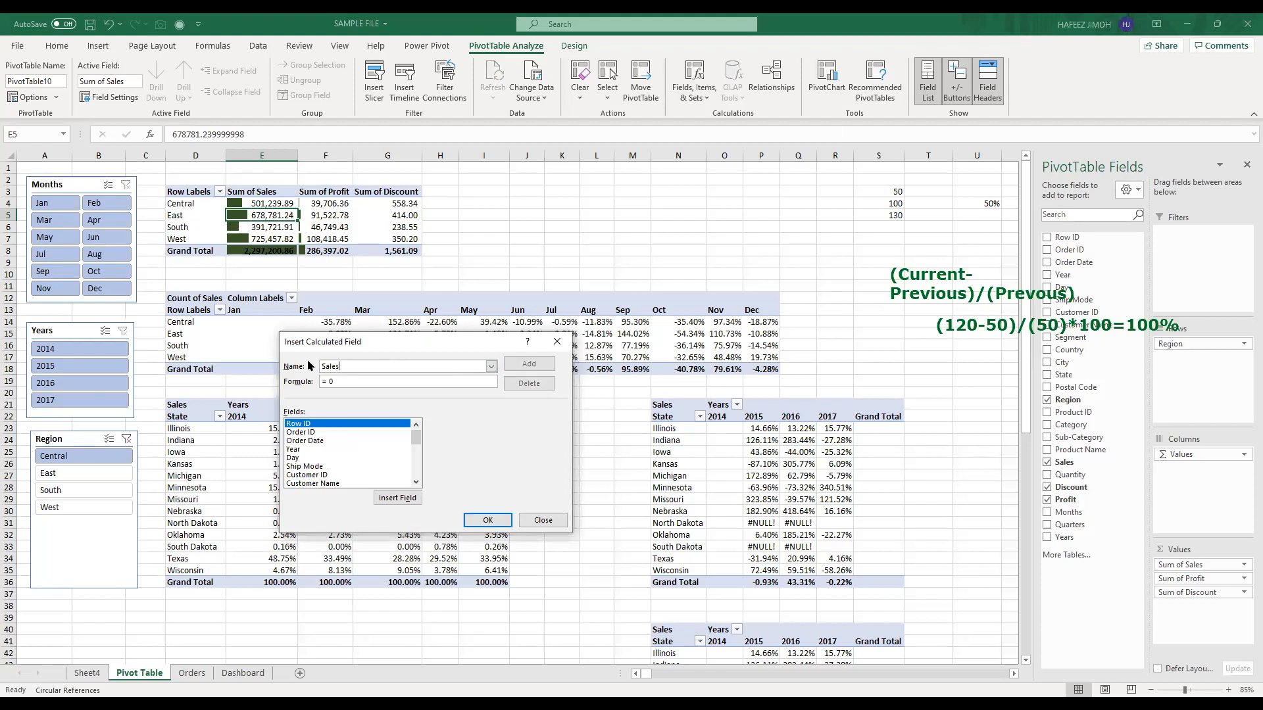
{"action": "type", "text": " Target"}
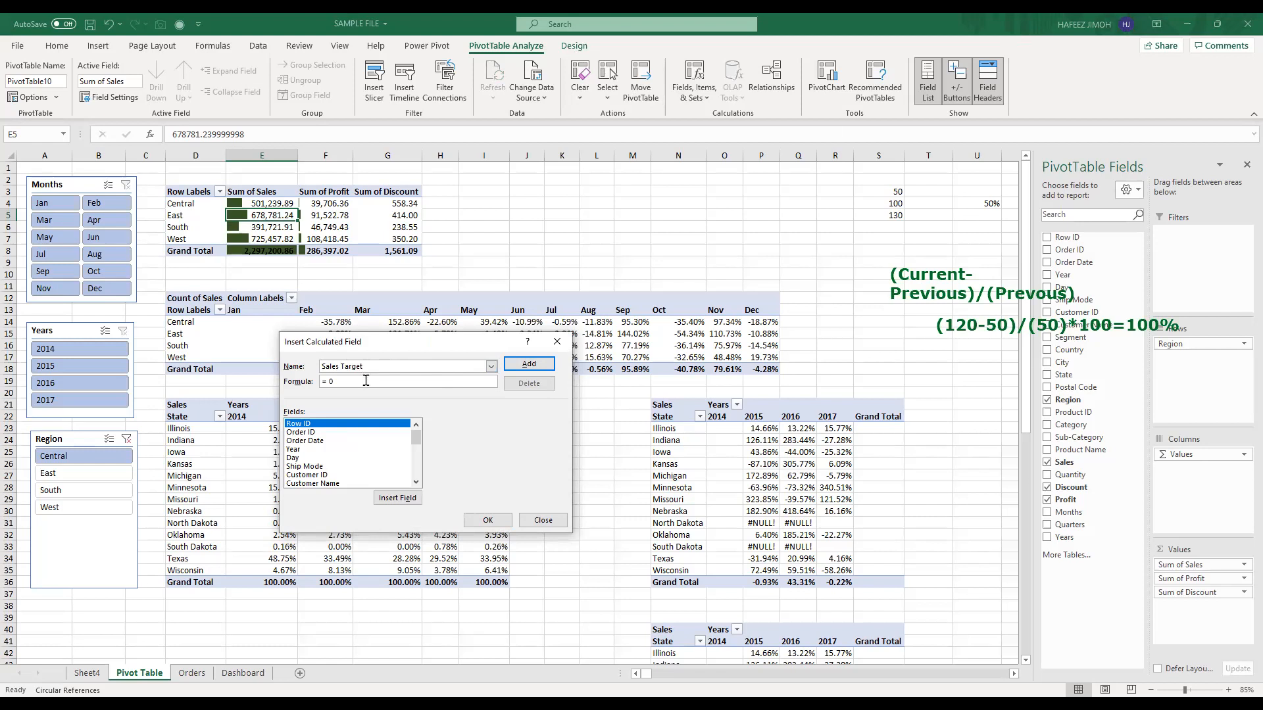
Step: Define the Sales Target formula as 1.5* Sales using the Sales field, and add the calculated field to the pivot table
{"action": "type", "text": "1.5*"}
{"action": "scroll", "coordinate": [363, 470], "scroll_direction": "down", "scroll_amount": 3}
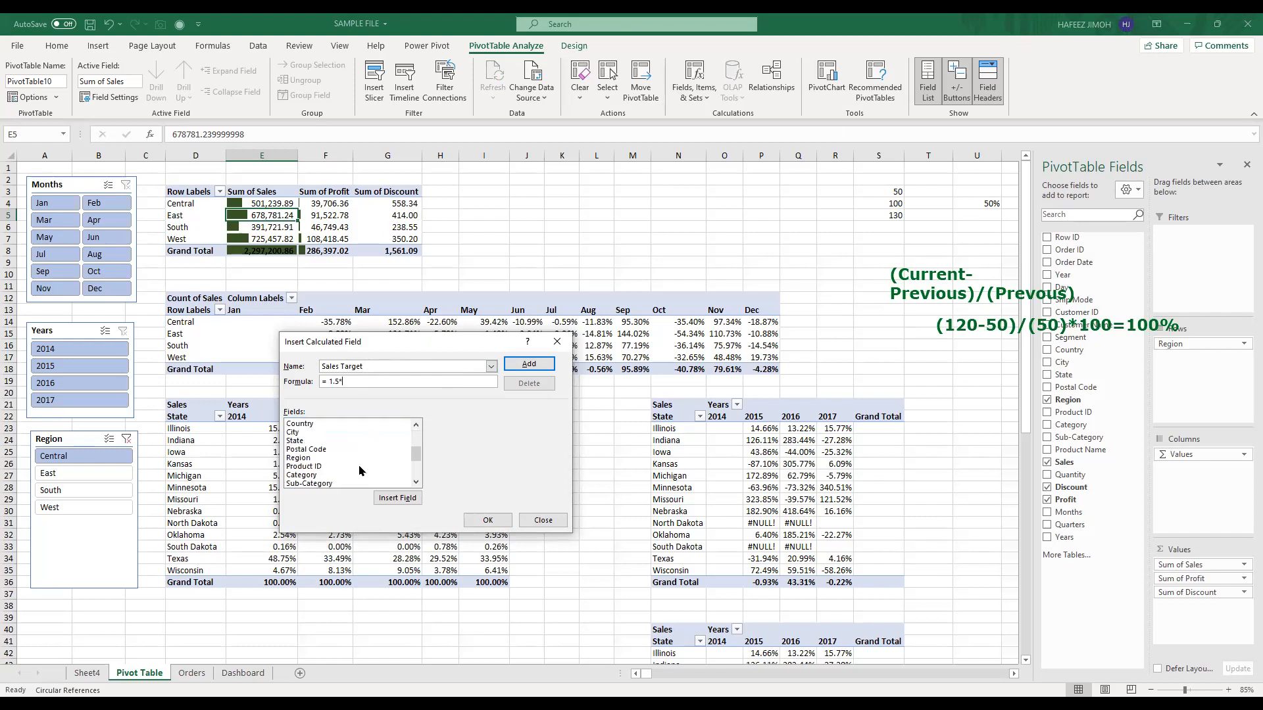
{"action": "scroll", "coordinate": [347, 478], "scroll_direction": "down", "scroll_amount": 3}
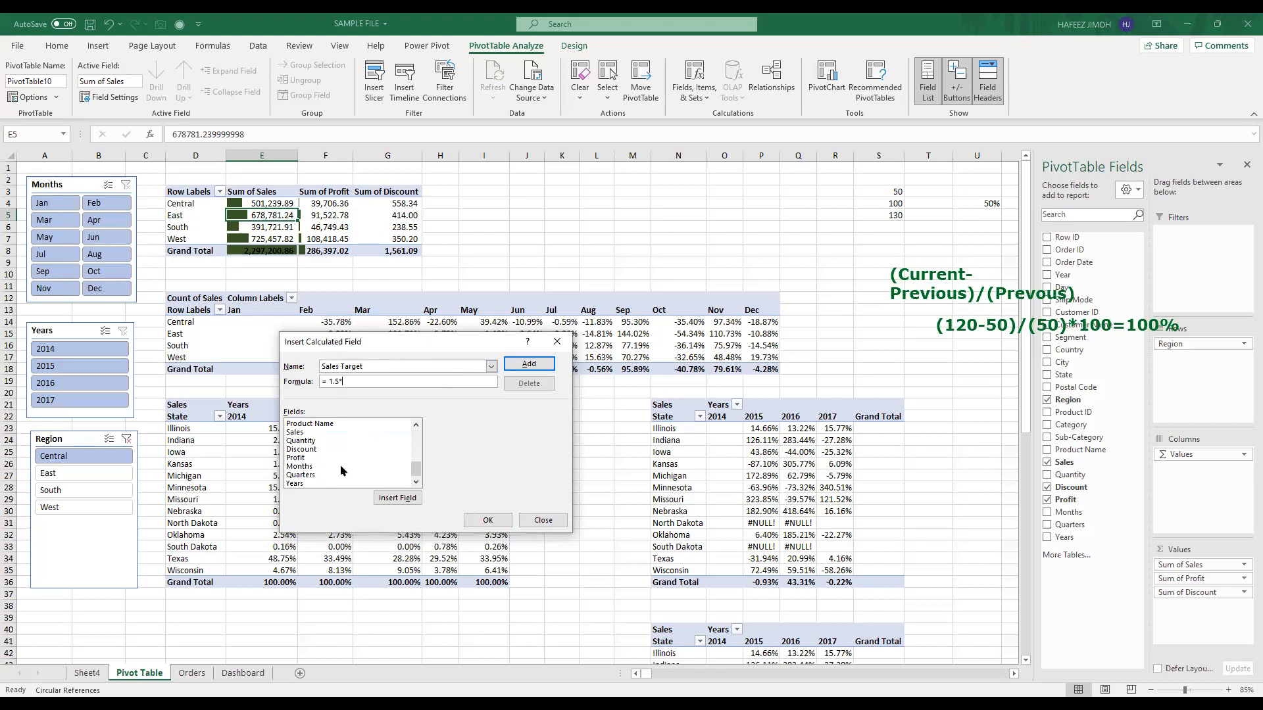
{"action": "scroll", "coordinate": [331, 472], "scroll_direction": "up", "scroll_amount": 4}
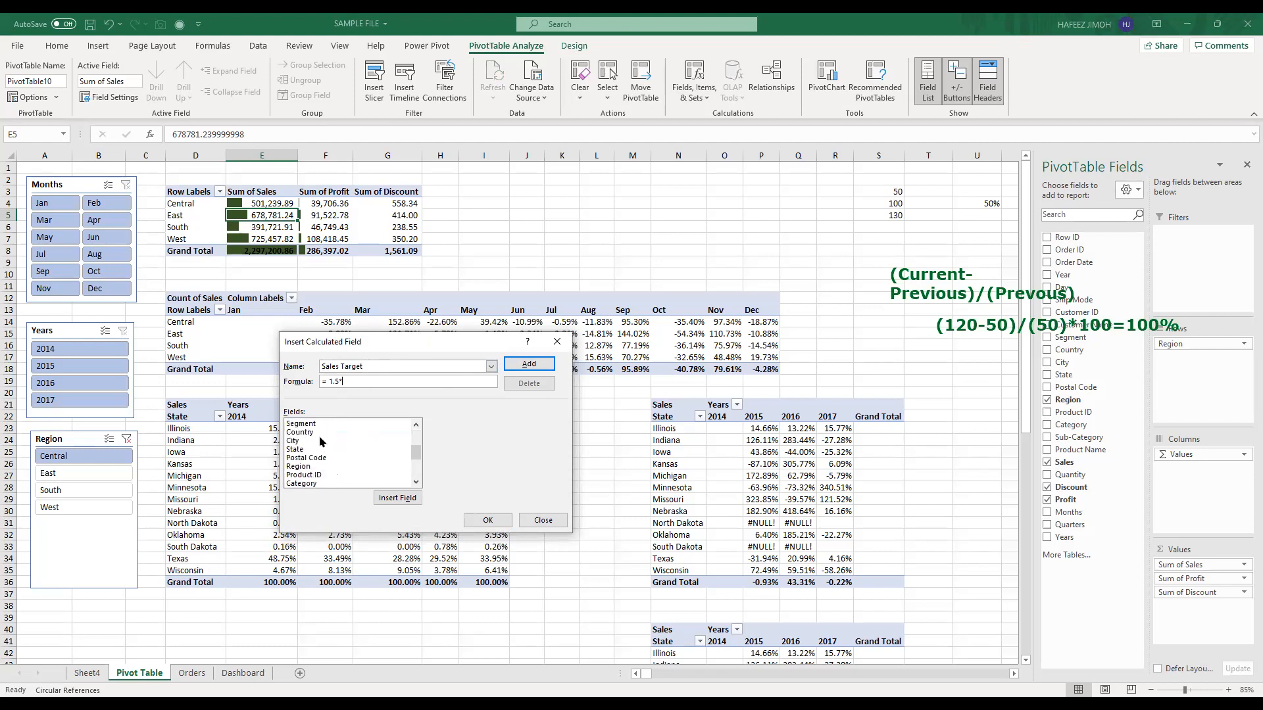
{"action": "scroll", "coordinate": [321, 441], "scroll_direction": "up", "scroll_amount": 2}
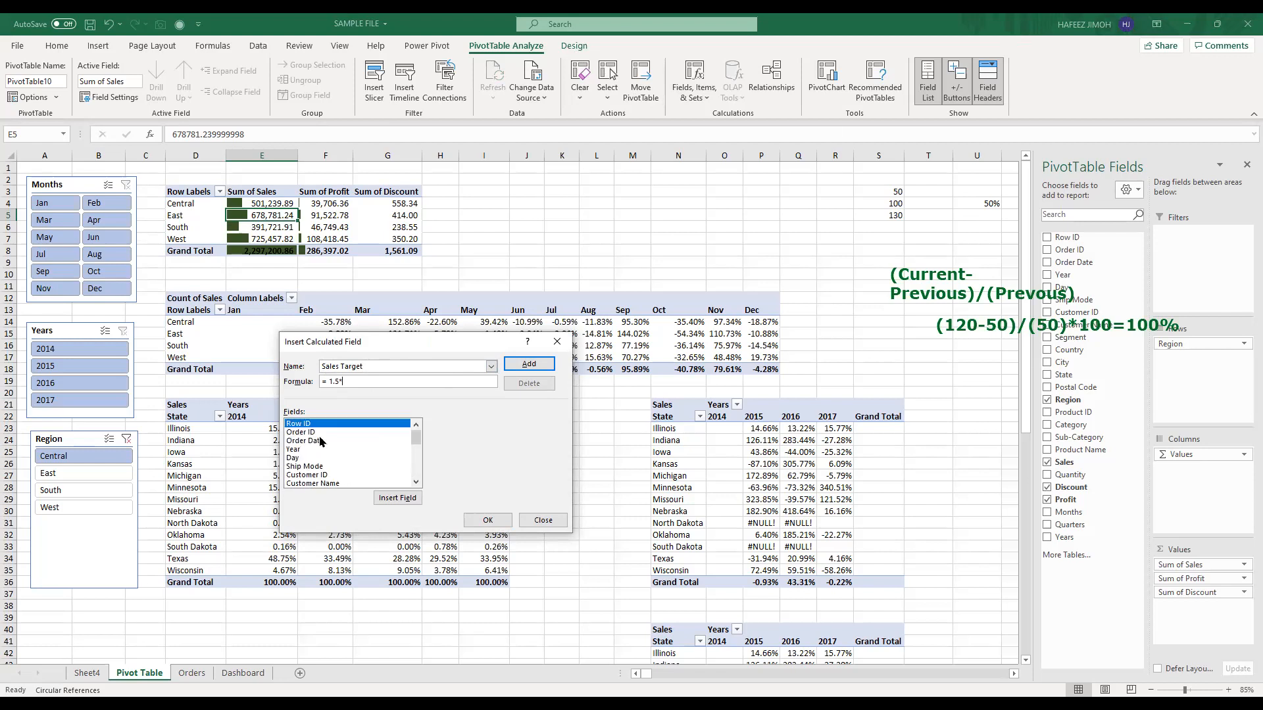
{"action": "scroll", "coordinate": [321, 441], "scroll_direction": "down", "scroll_amount": 3}
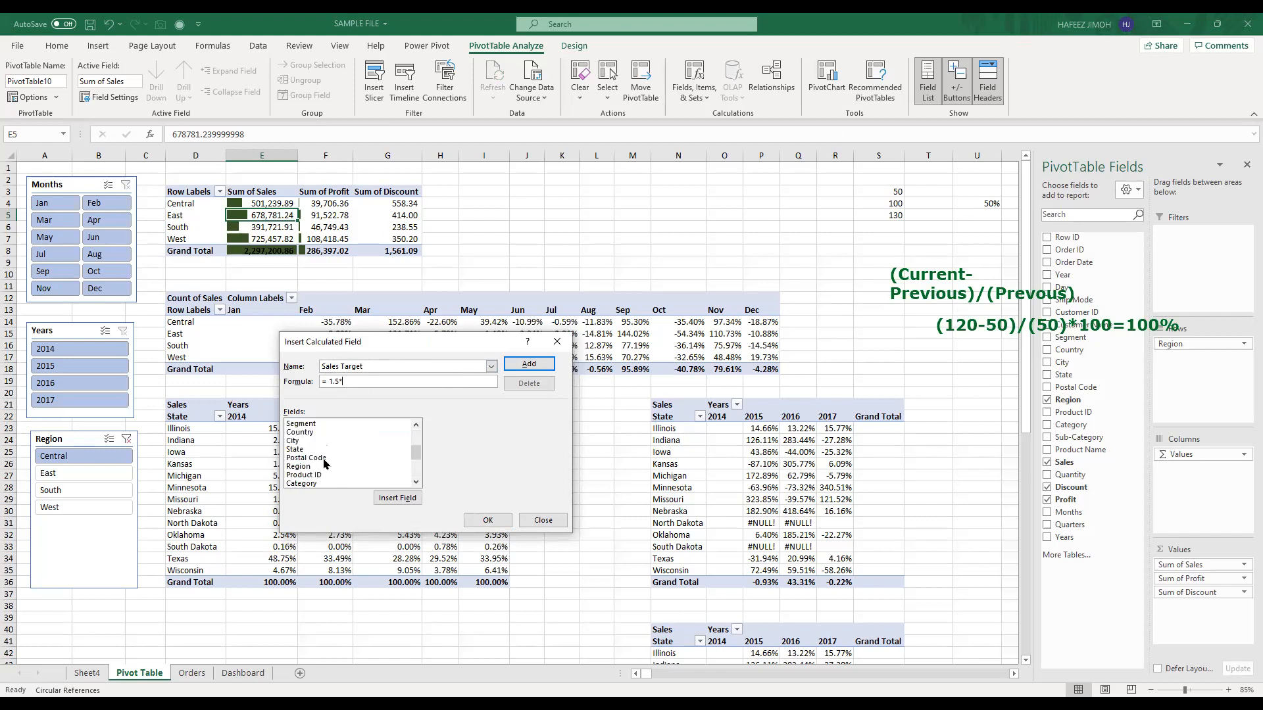
{"action": "scroll", "coordinate": [324, 464], "scroll_direction": "up", "scroll_amount": 3}
{"action": "scroll", "coordinate": [324, 464], "scroll_direction": "down", "scroll_amount": 3}
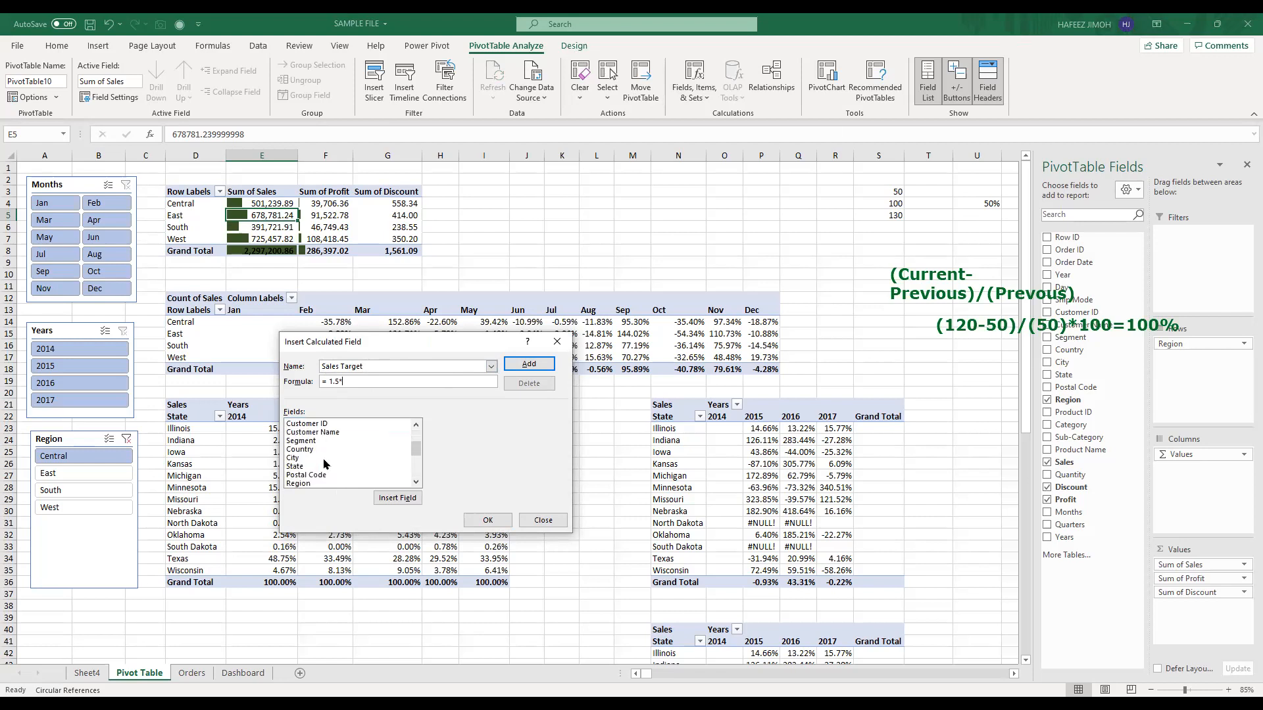
{"action": "scroll", "coordinate": [325, 464], "scroll_direction": "down", "scroll_amount": 2}
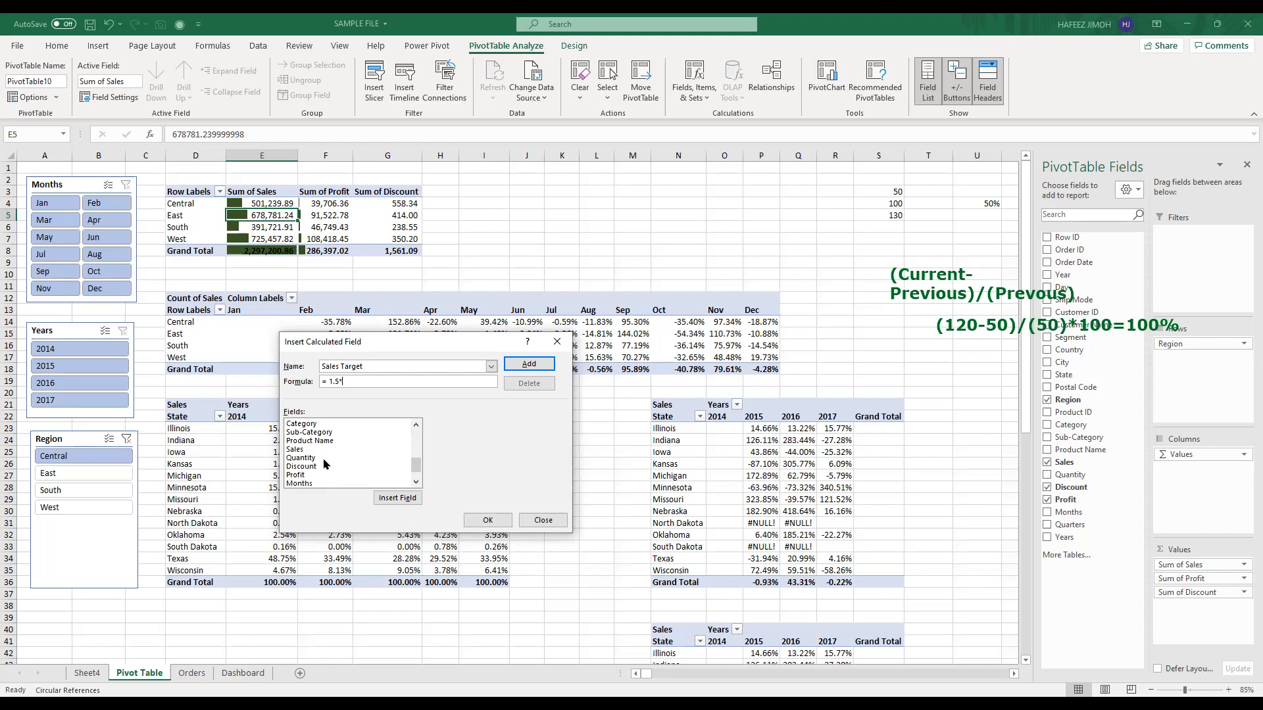
{"action": "left_click", "coordinate": [327, 450]}
{"action": "left_click", "coordinate": [408, 498]}
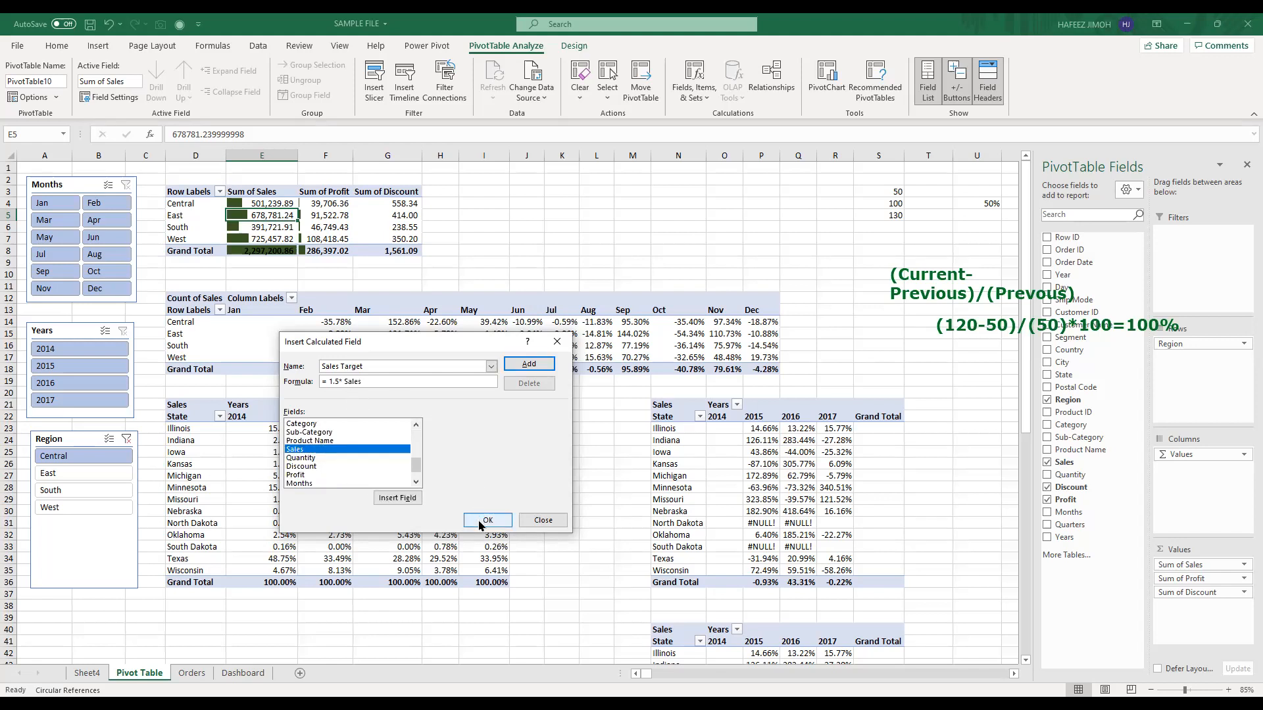
{"action": "left_click", "coordinate": [526, 372]}
{"action": "left_click", "coordinate": [488, 521]}
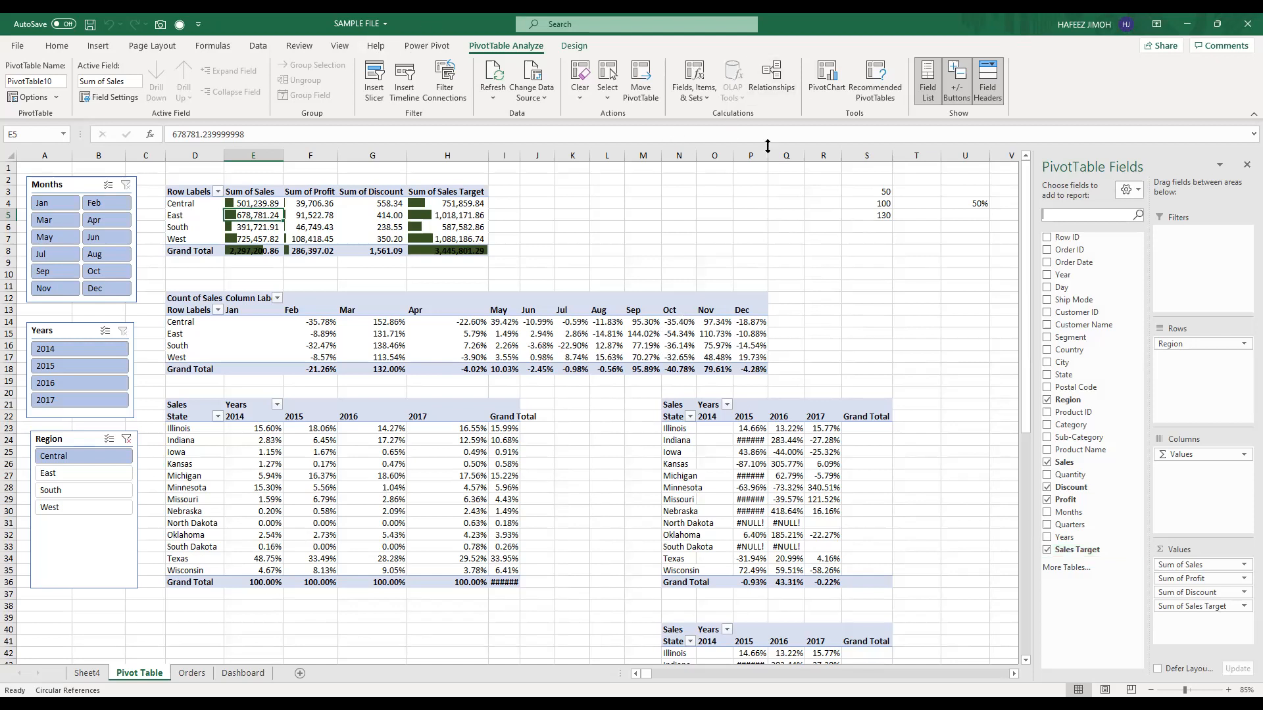
{"action": "mouse_move", "coordinate": [689, 361]}
{"action": "left_mouse_down"}
{"action": "mouse_move", "coordinate": [535, 24]}
{"action": "mouse_move", "coordinate": [509, 57]}
{"action": "left_mouse_up"}
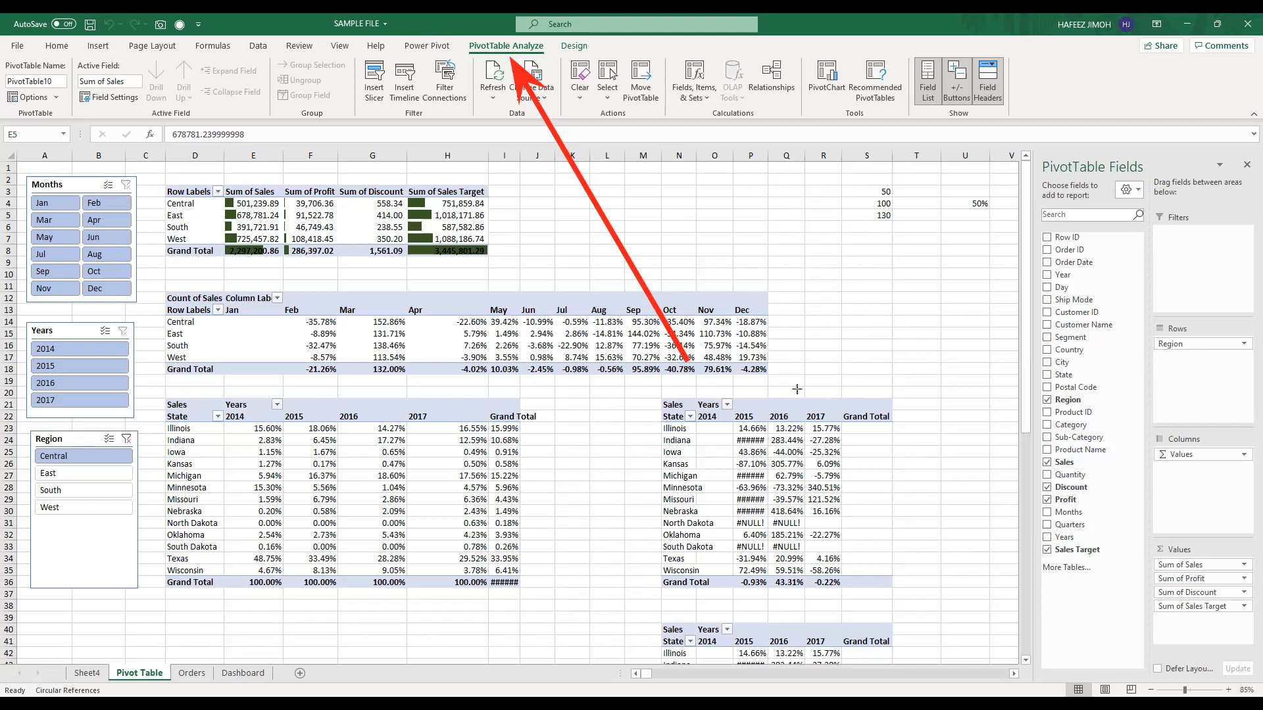
{"action": "mouse_move", "coordinate": [798, 389]}
{"action": "left_mouse_down"}
{"action": "mouse_move", "coordinate": [711, 225]}
{"action": "mouse_move", "coordinate": [696, 105]}
{"action": "mouse_move", "coordinate": [701, 116]}
{"action": "left_mouse_up"}
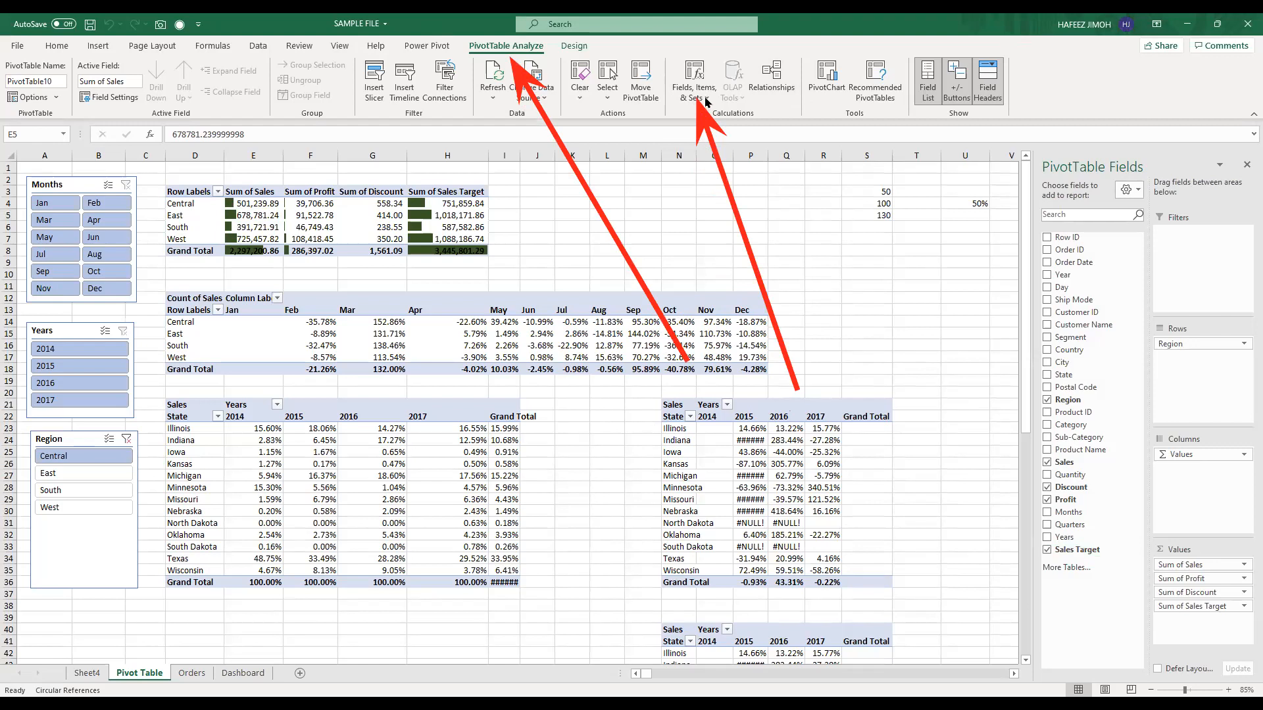
{"action": "left_click", "coordinate": [706, 100]}
{"action": "left_click", "coordinate": [716, 117]}
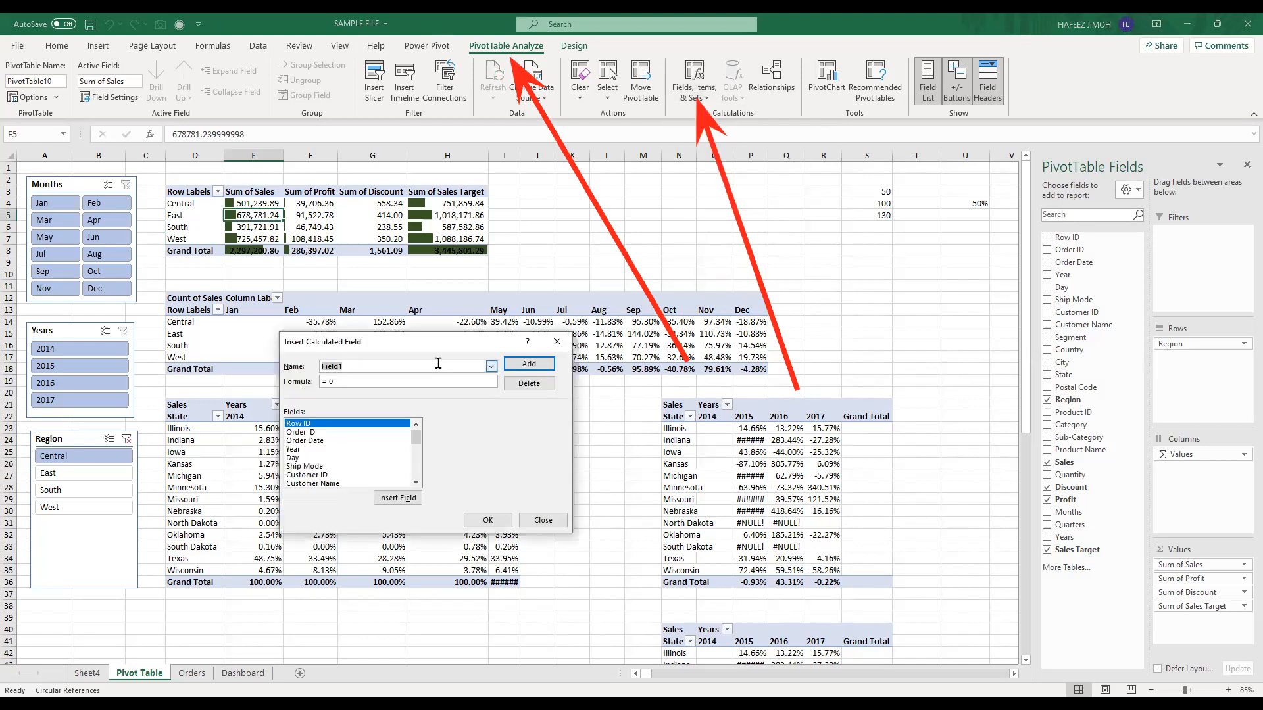
{"action": "type", "text": "Sle"}
{"action": "type", "text": "es"}
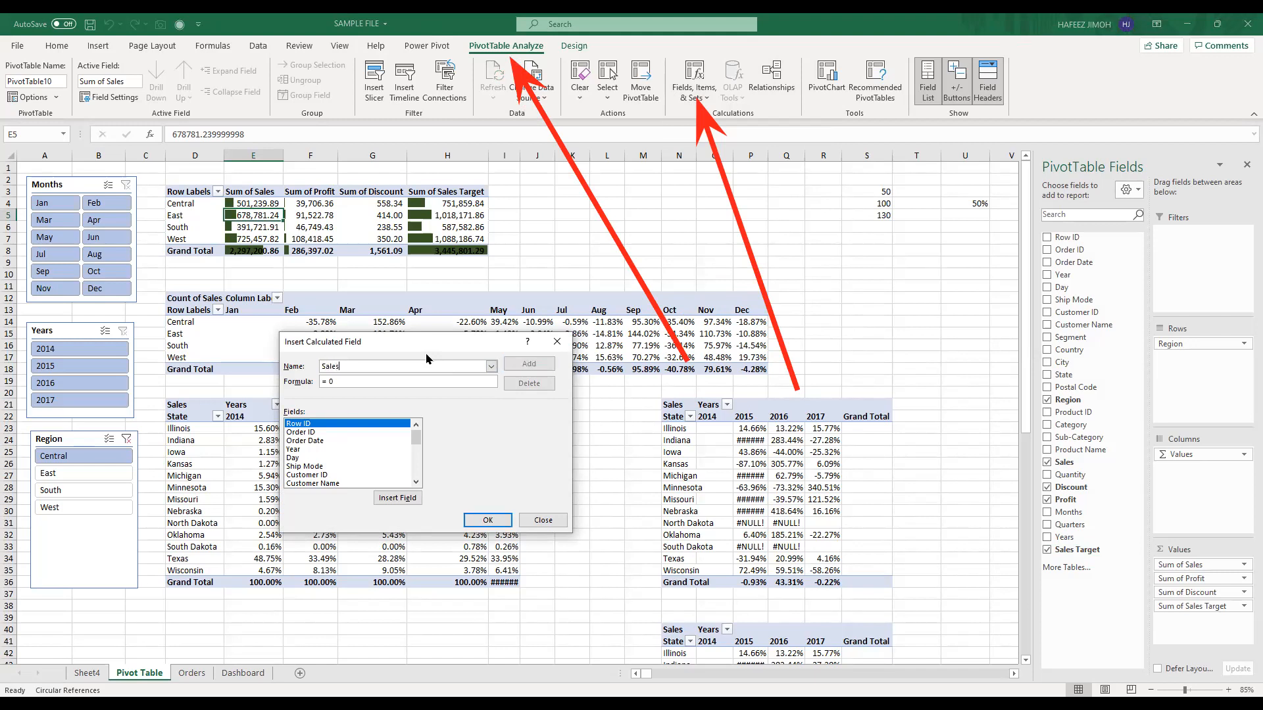
{"action": "type", "text": "Targ"}
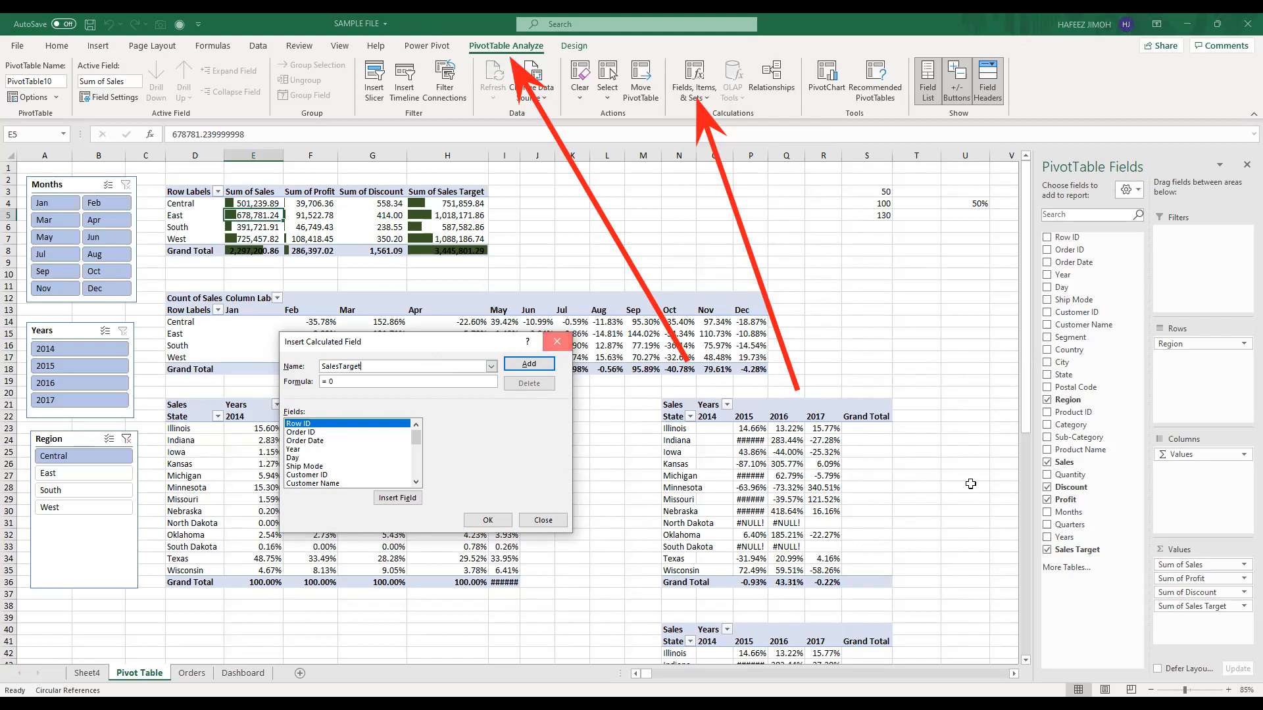
{"action": "left_click", "coordinate": [709, 107]}
{"action": "left_click", "coordinate": [711, 127]}
{"action": "scroll", "coordinate": [349, 469], "scroll_direction": "down", "scroll_amount": 5}
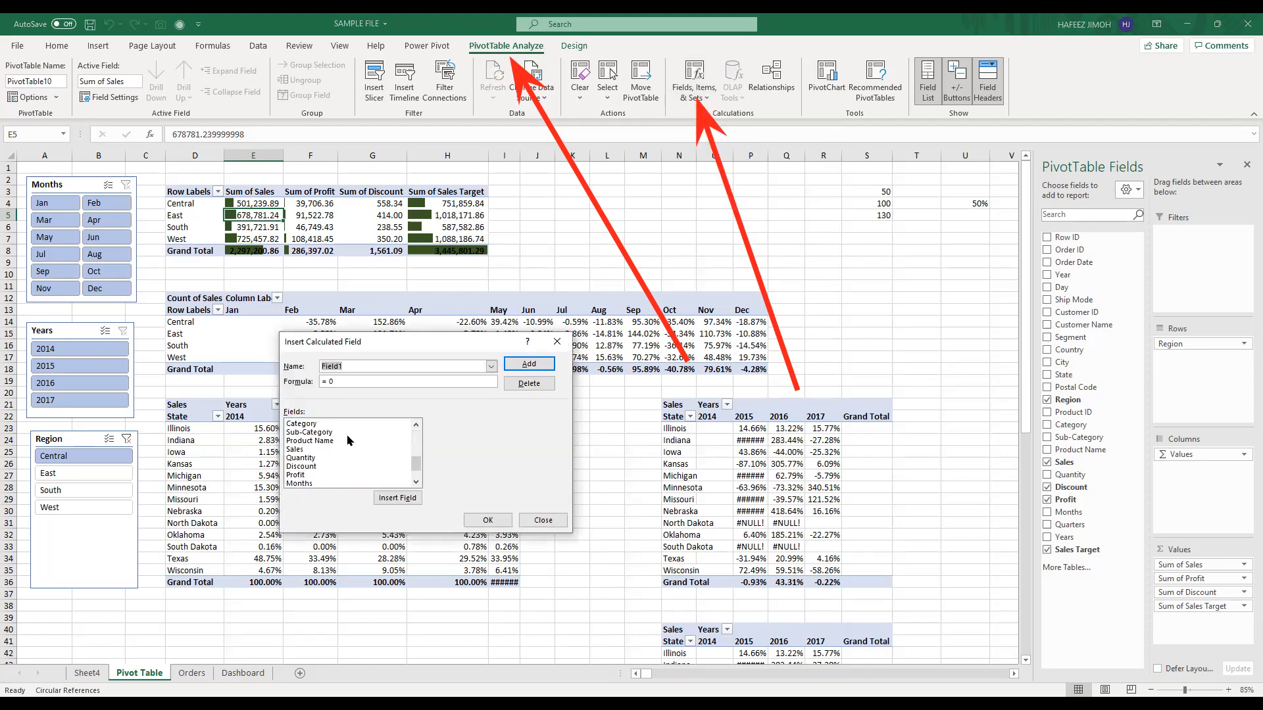
{"action": "left_click", "coordinate": [344, 441]}
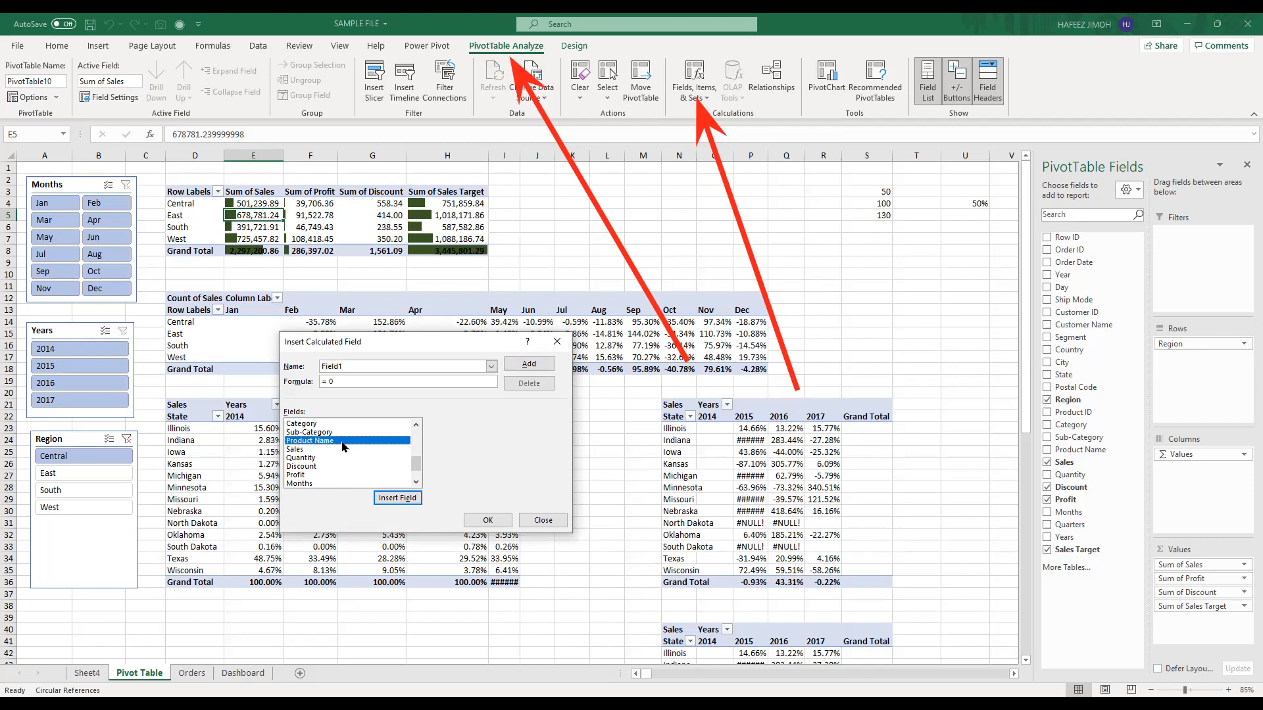
{"action": "left_click", "coordinate": [338, 458]}
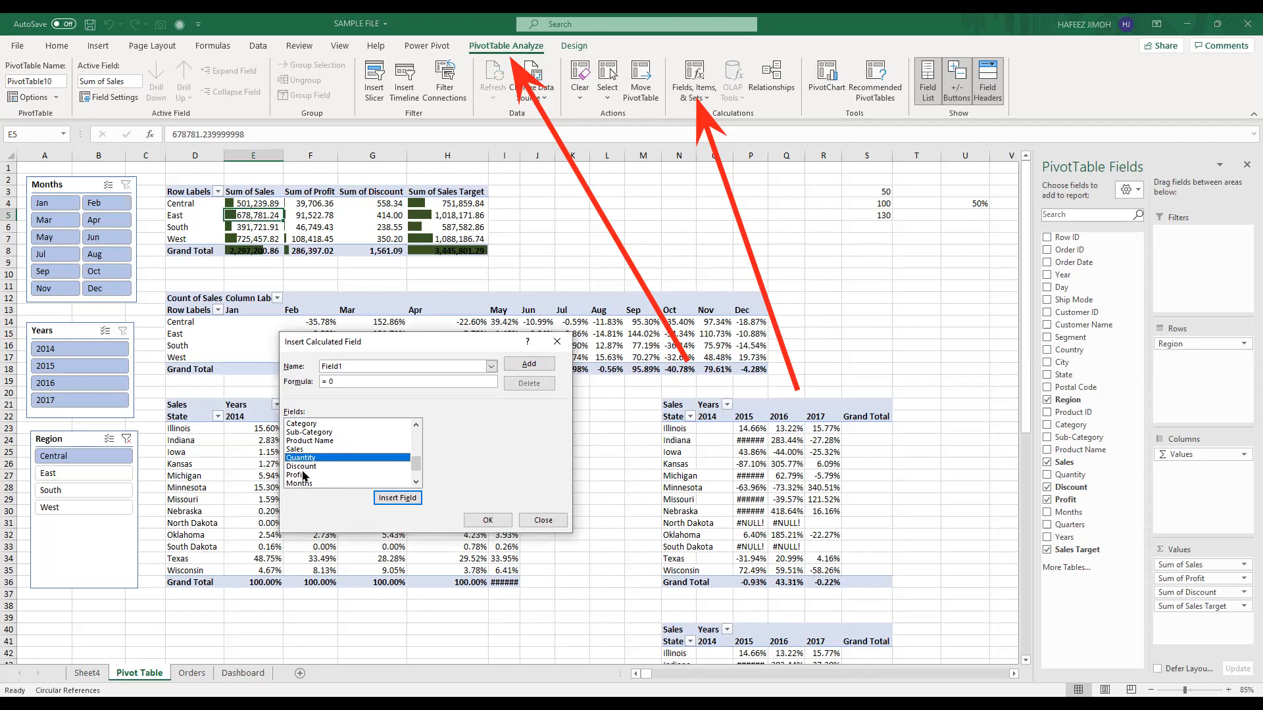
{"action": "scroll", "coordinate": [304, 473], "scroll_direction": "down", "scroll_amount": 1}
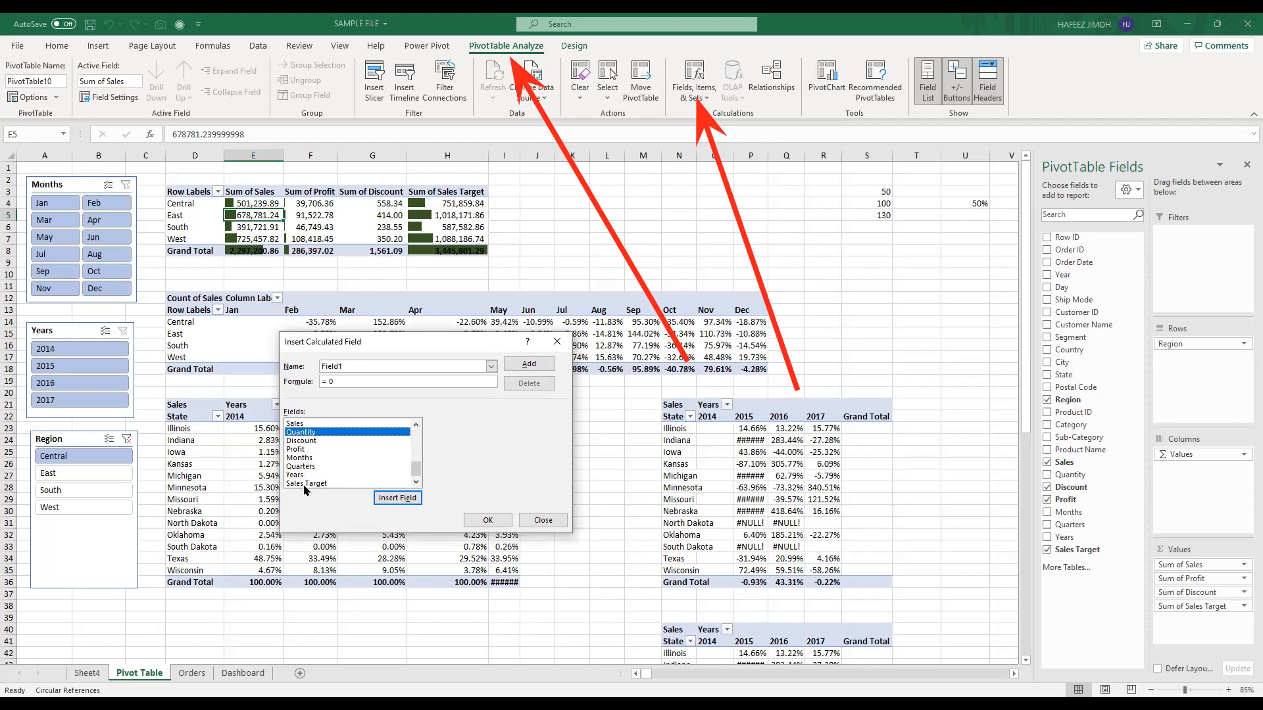
{"action": "left_click", "coordinate": [307, 484]}
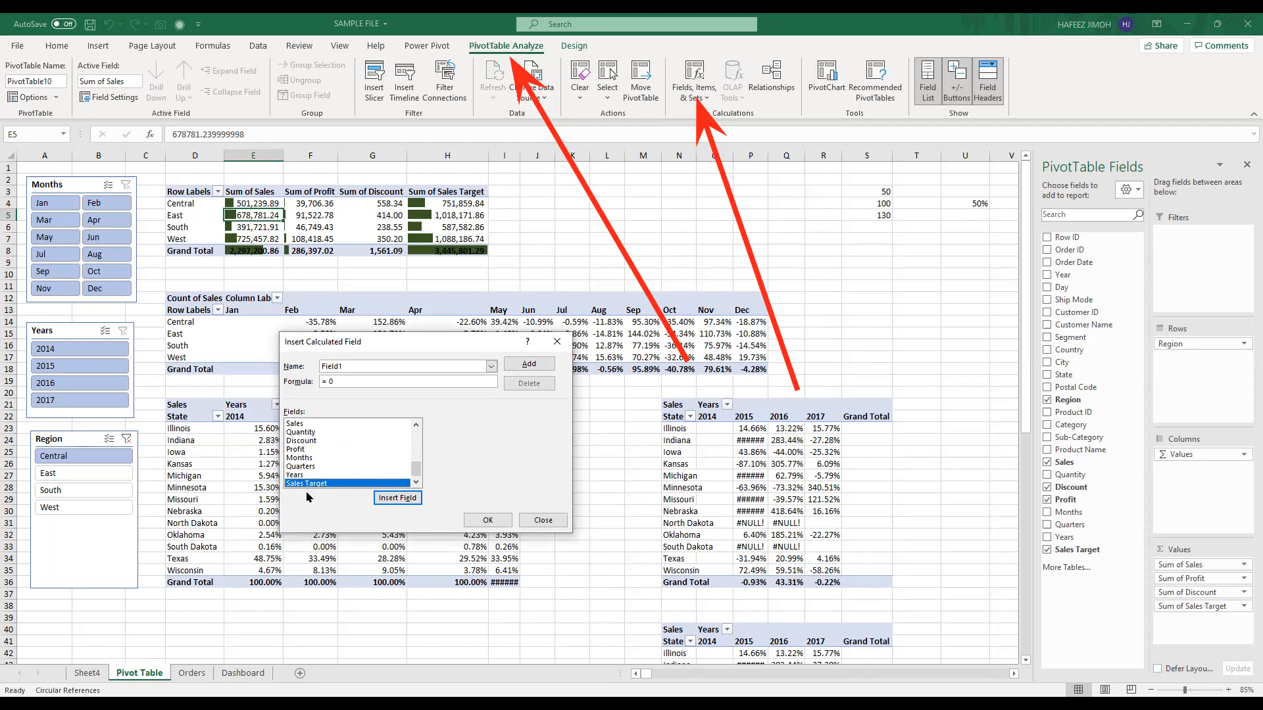
{"action": "double_click", "coordinate": [324, 484]}
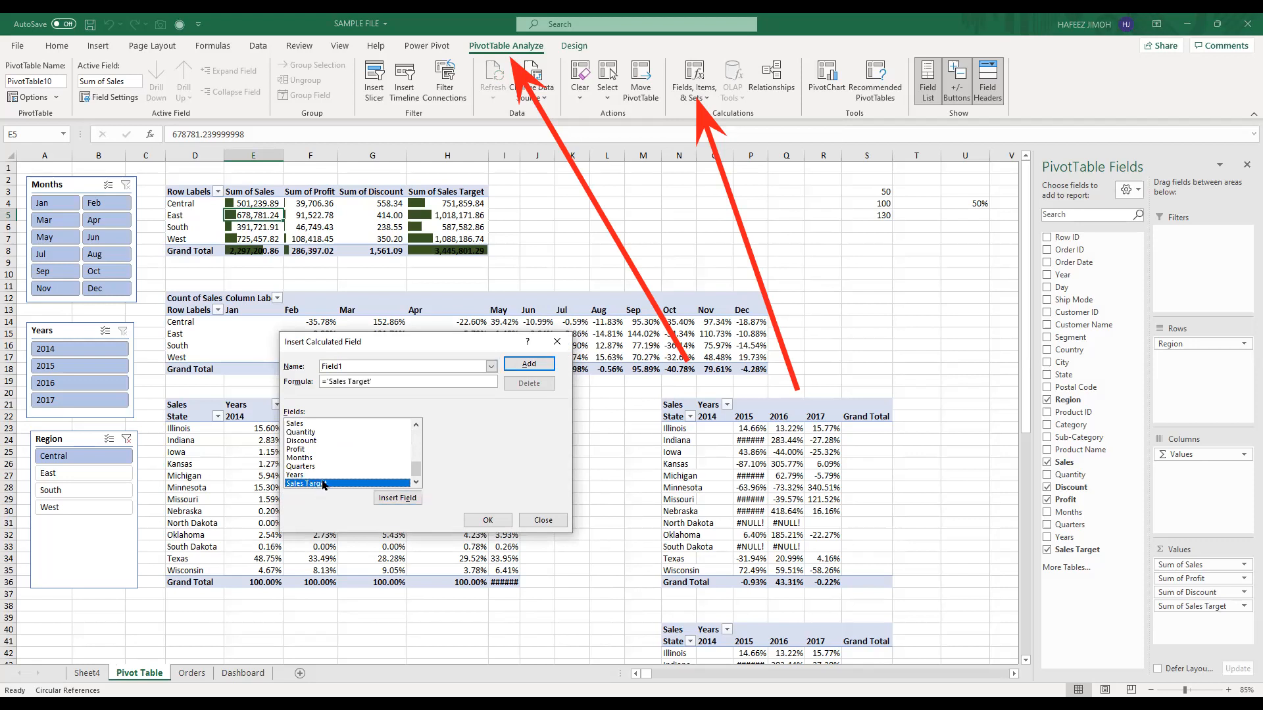
{"action": "double_click", "coordinate": [323, 484]}
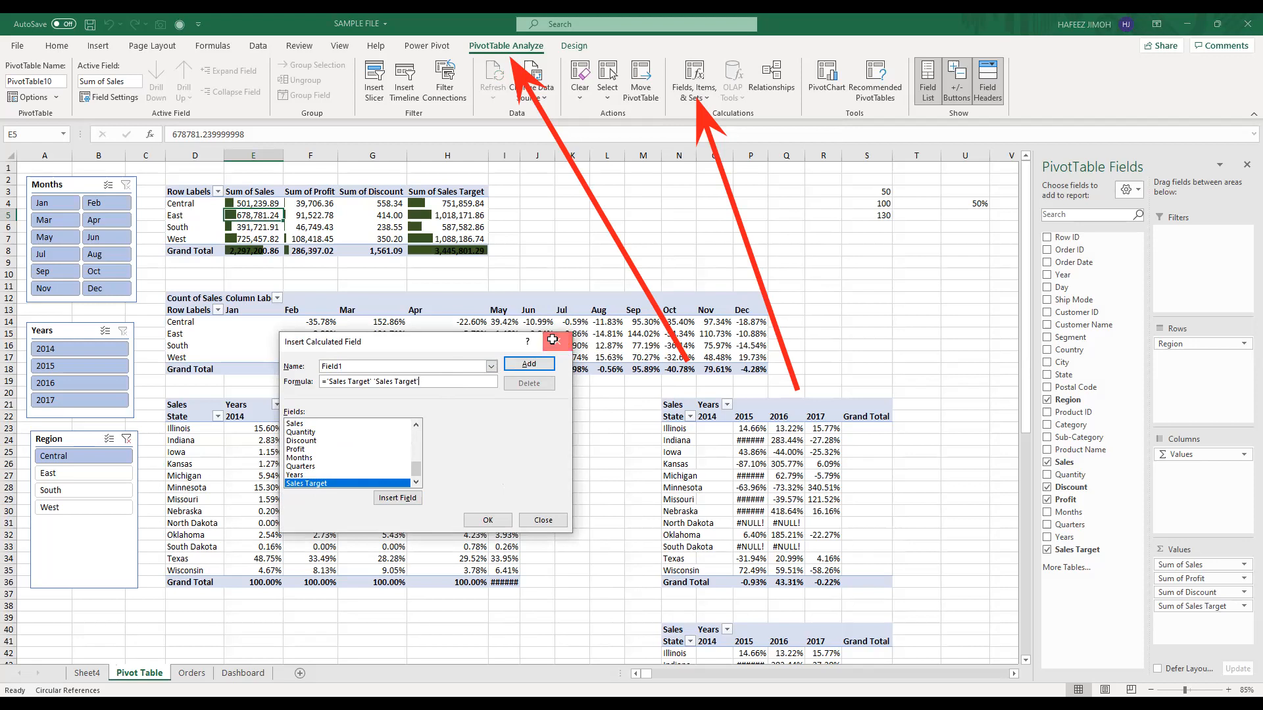
{"action": "left_click", "coordinate": [555, 343]}
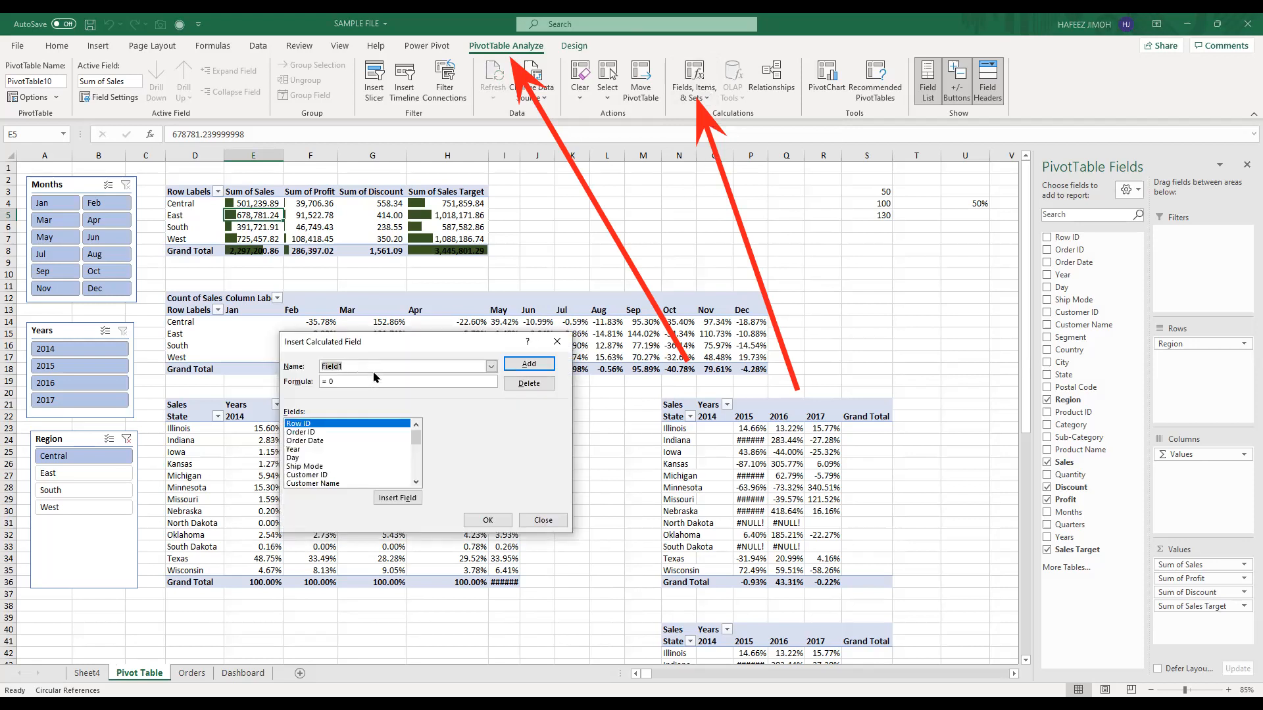
Step: Add a calculated field named Sales budget with the formula 2.0* Sales to the regional pivot table
{"action": "left_click", "coordinate": [375, 368]}
{"action": "left_click_drag", "start_coordinate": [375, 368], "coordinate": [303, 370]}
{"action": "type", "text": "Sales budget"}
{"action": "key", "text": "Tab"}
{"action": "key", "text": "BackSpace"}
{"action": "type", "text": "2.0*"}
{"action": "scroll", "coordinate": [355, 468], "scroll_direction": "down", "scroll_amount": 2}
{"action": "scroll", "coordinate": [355, 469], "scroll_direction": "down", "scroll_amount": 3}
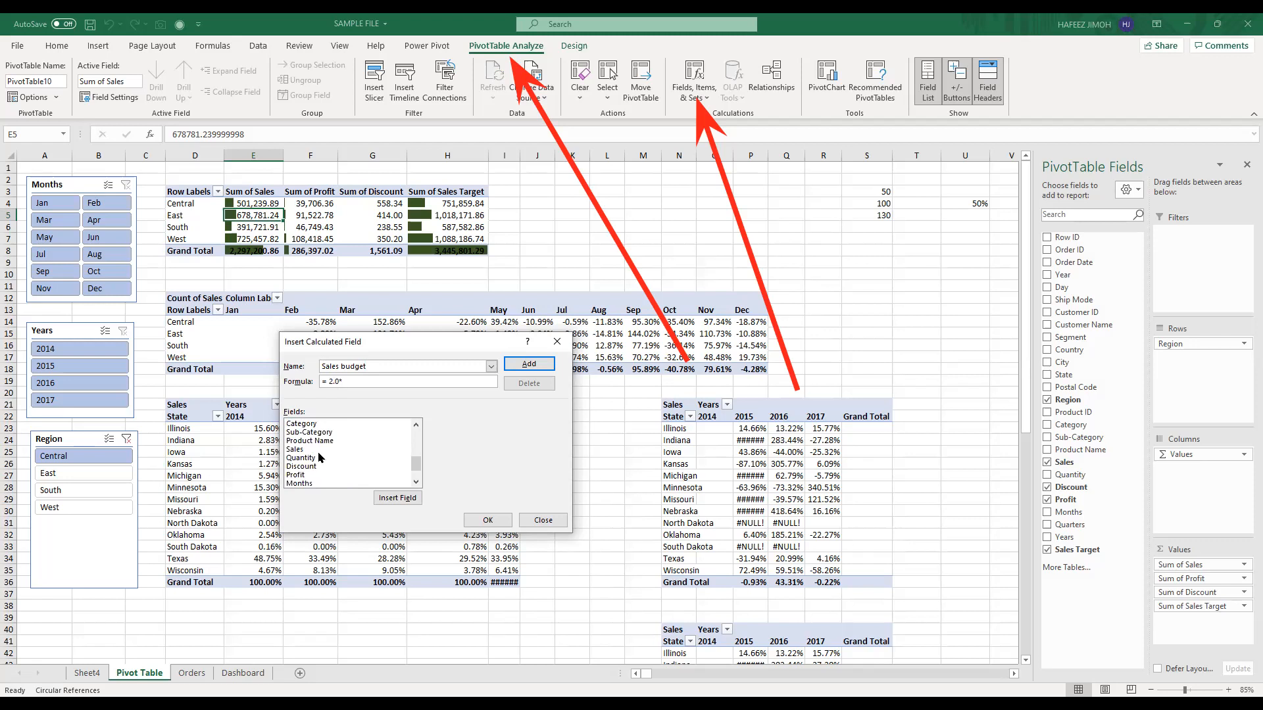
{"action": "left_click", "coordinate": [321, 450]}
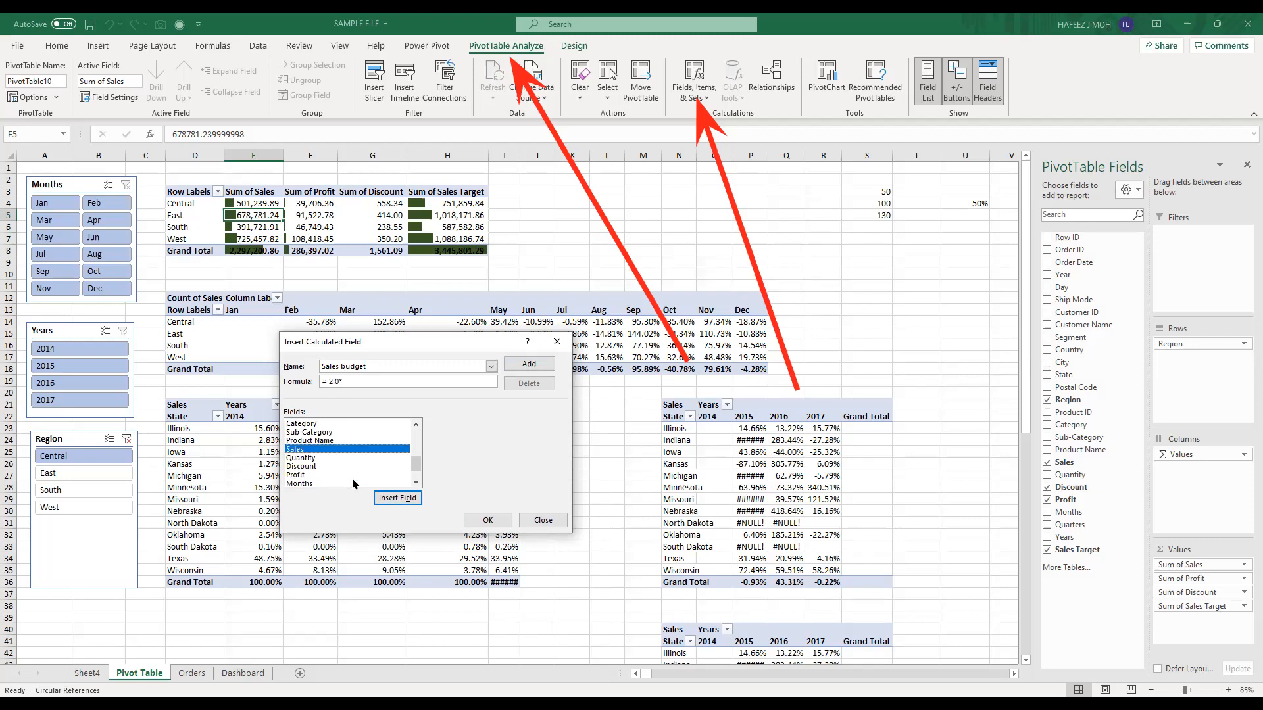
{"action": "left_click", "coordinate": [396, 498]}
{"action": "left_click", "coordinate": [485, 520]}
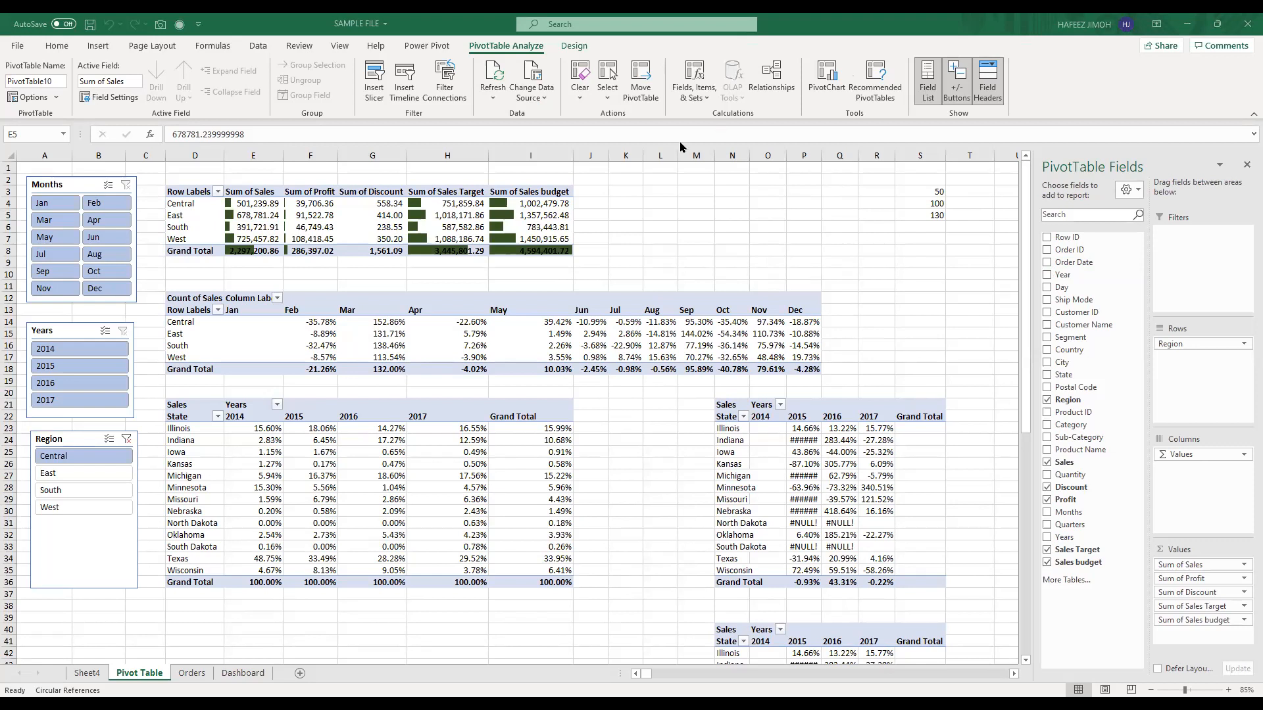
Step: Start another calculated field in the regional pivot table and define its formula as 3.0* Quantity using the Quantity field
{"action": "left_click", "coordinate": [370, 379]}
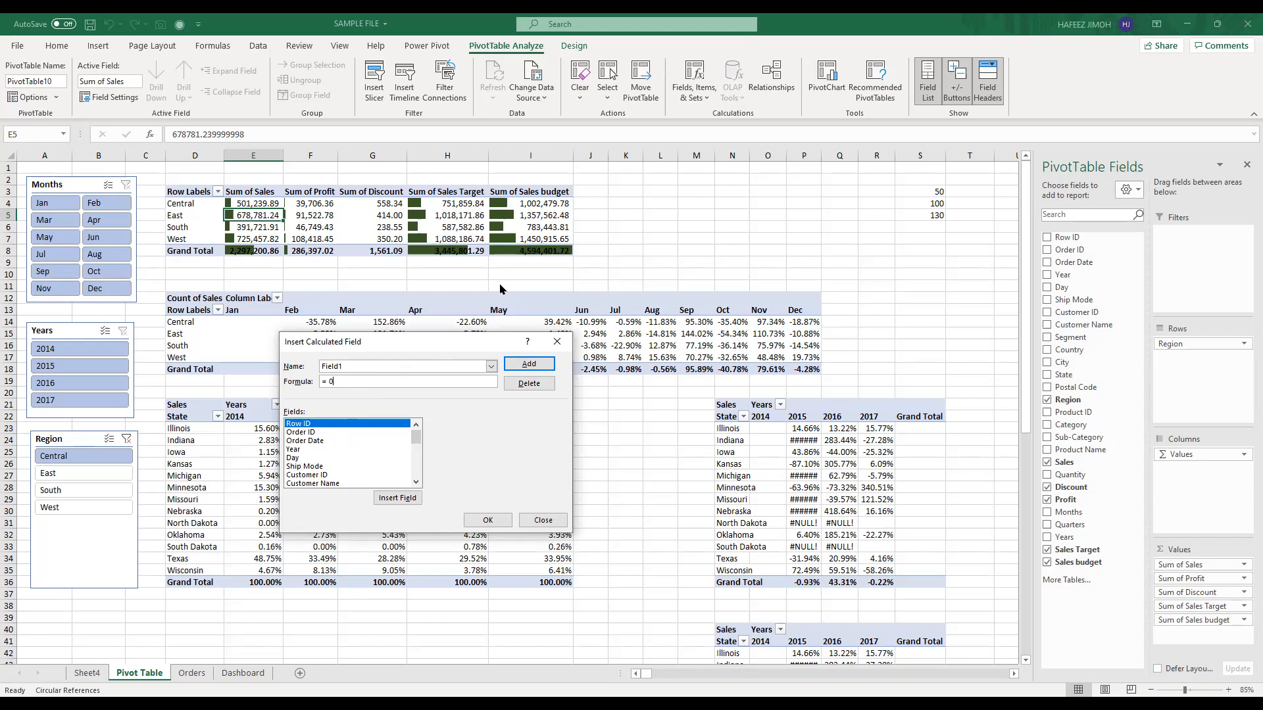
{"action": "key", "text": "BackSpace"}
{"action": "type", "text": "3.0*"}
{"action": "scroll", "coordinate": [388, 467], "scroll_direction": "down", "scroll_amount": 6}
{"action": "scroll", "coordinate": [301, 478], "scroll_direction": "down", "scroll_amount": 1}
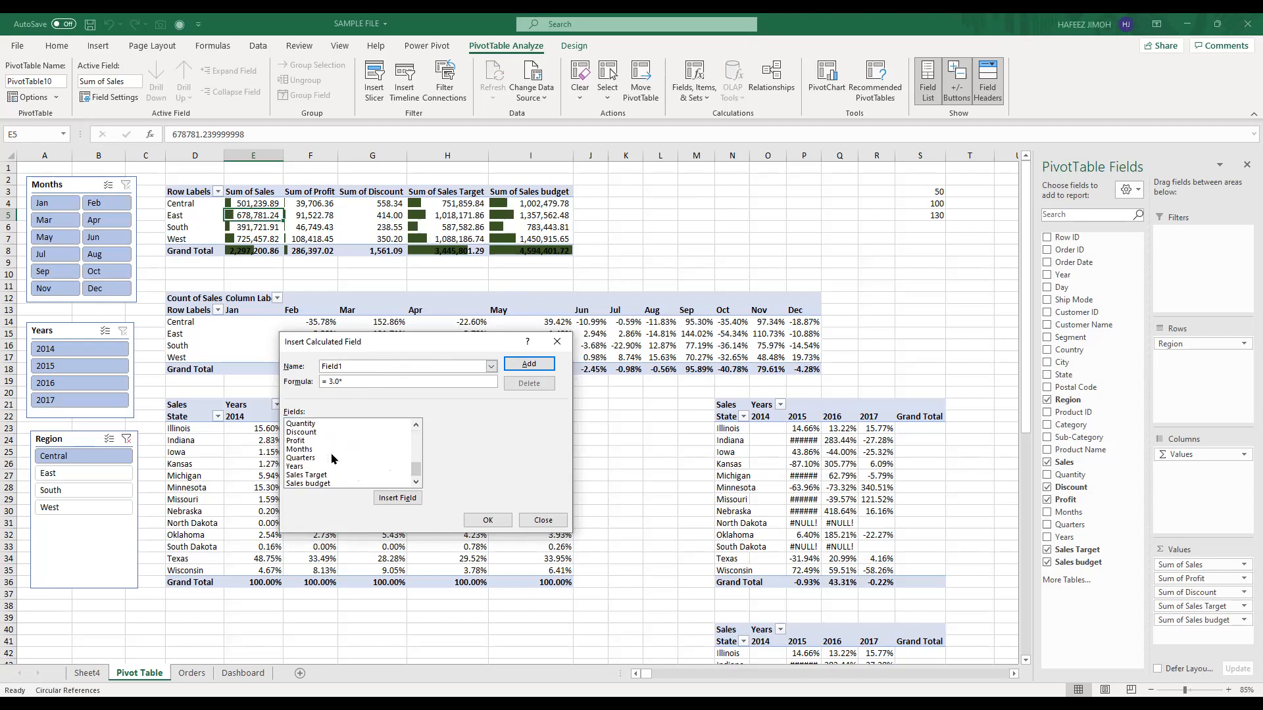
{"action": "left_click", "coordinate": [330, 424]}
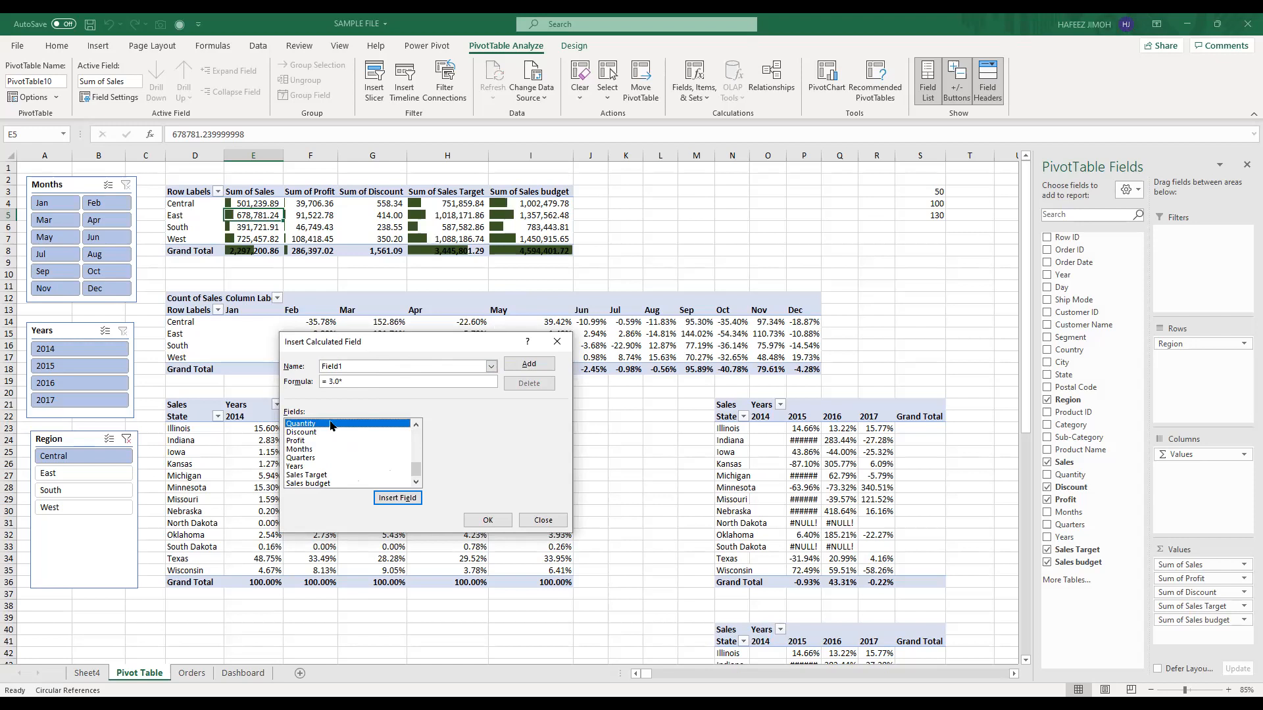
{"action": "left_click", "coordinate": [403, 498]}
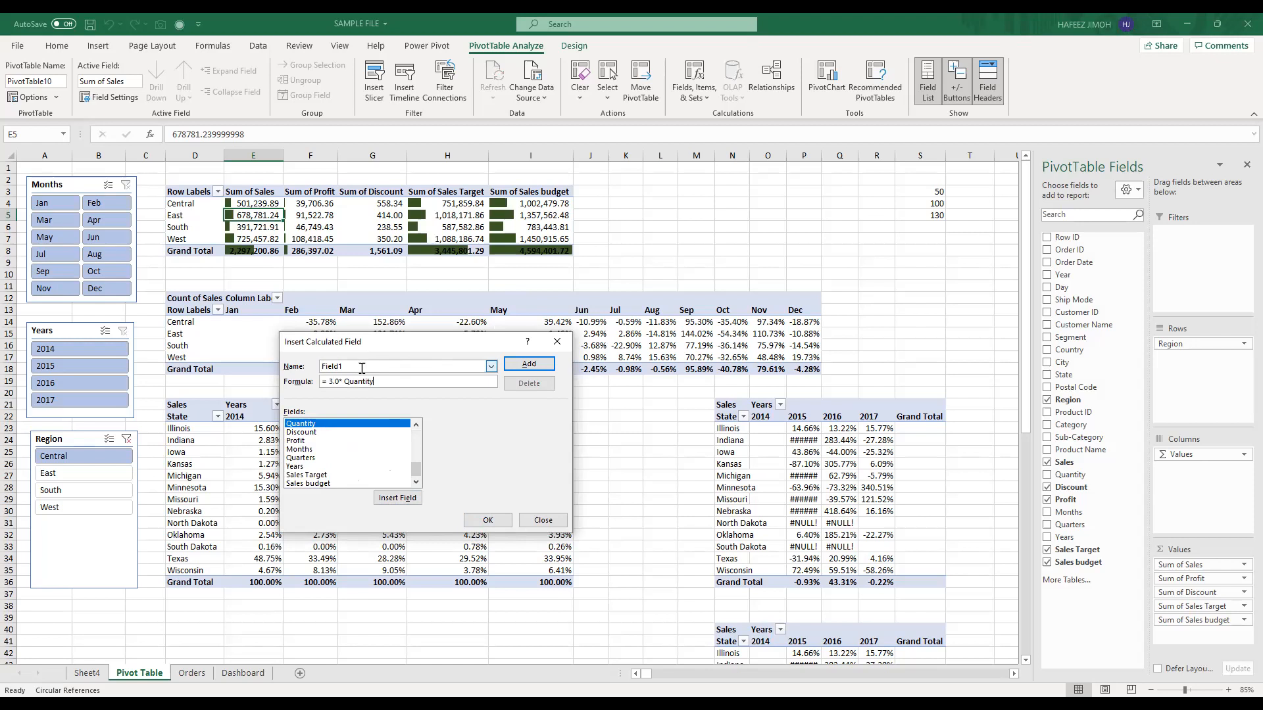
Step: Name the calculated field QuantityTest and add it to the pivot table's field list
{"action": "double_click", "coordinate": [326, 364]}
{"action": "type", "text": "Q1"}
{"action": "key", "text": "BackSpace"}
{"action": "type", "text": "uantity"}
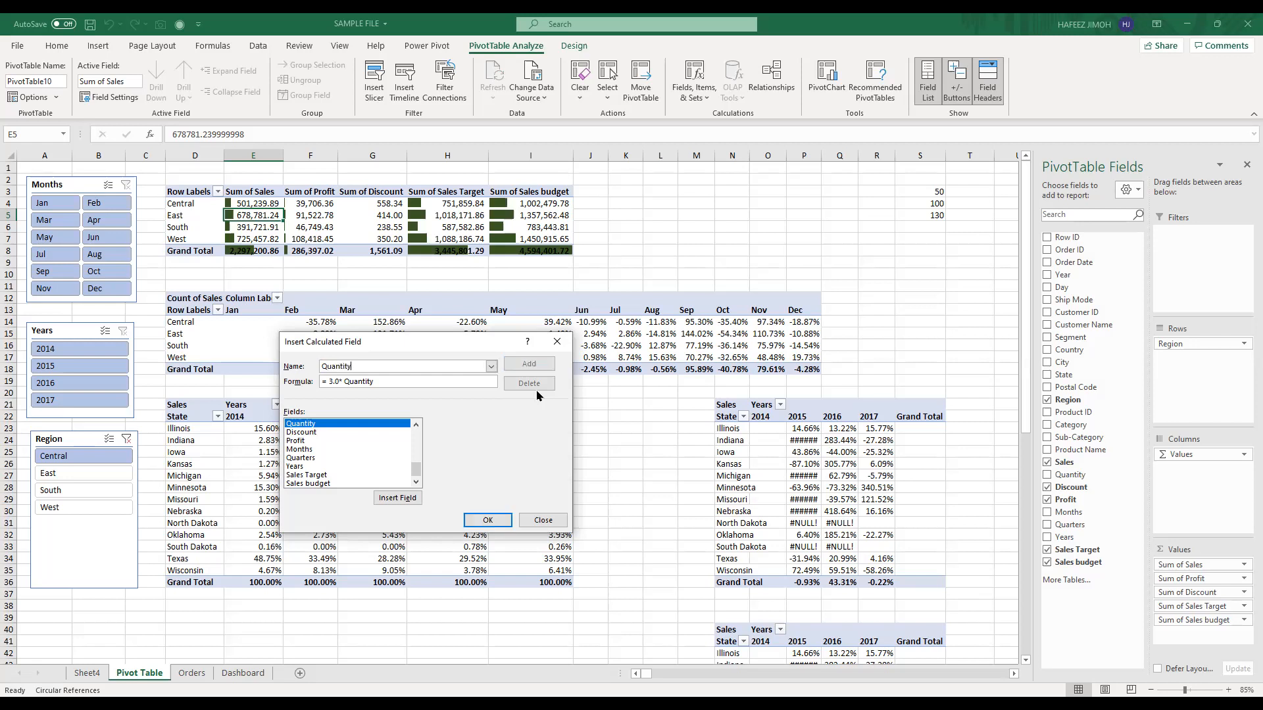
{"action": "type", "text": "Test"}
{"action": "left_click", "coordinate": [538, 363]}
Step: Select the QuantityTest name in the calculated field definition to start replacing it with another name
{"action": "scroll", "coordinate": [334, 452], "scroll_direction": "down", "scroll_amount": 7}
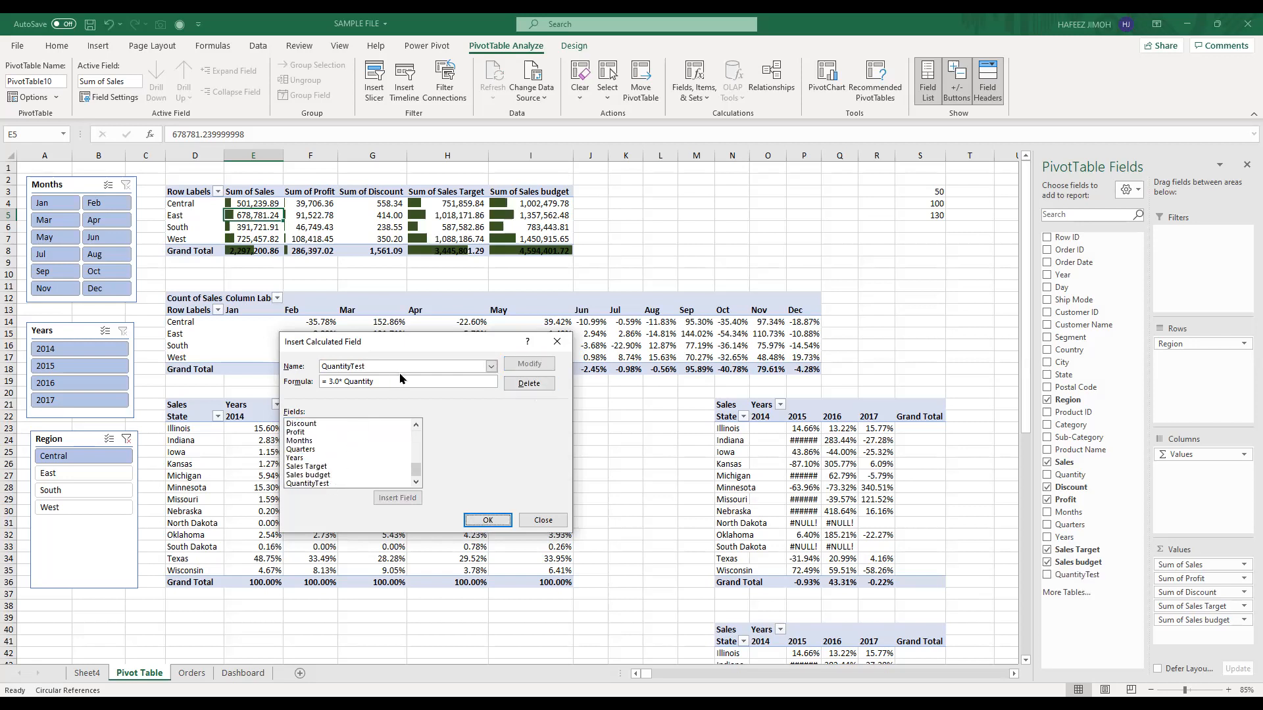
{"action": "left_click_drag", "start_coordinate": [399, 368], "coordinate": [307, 370]}
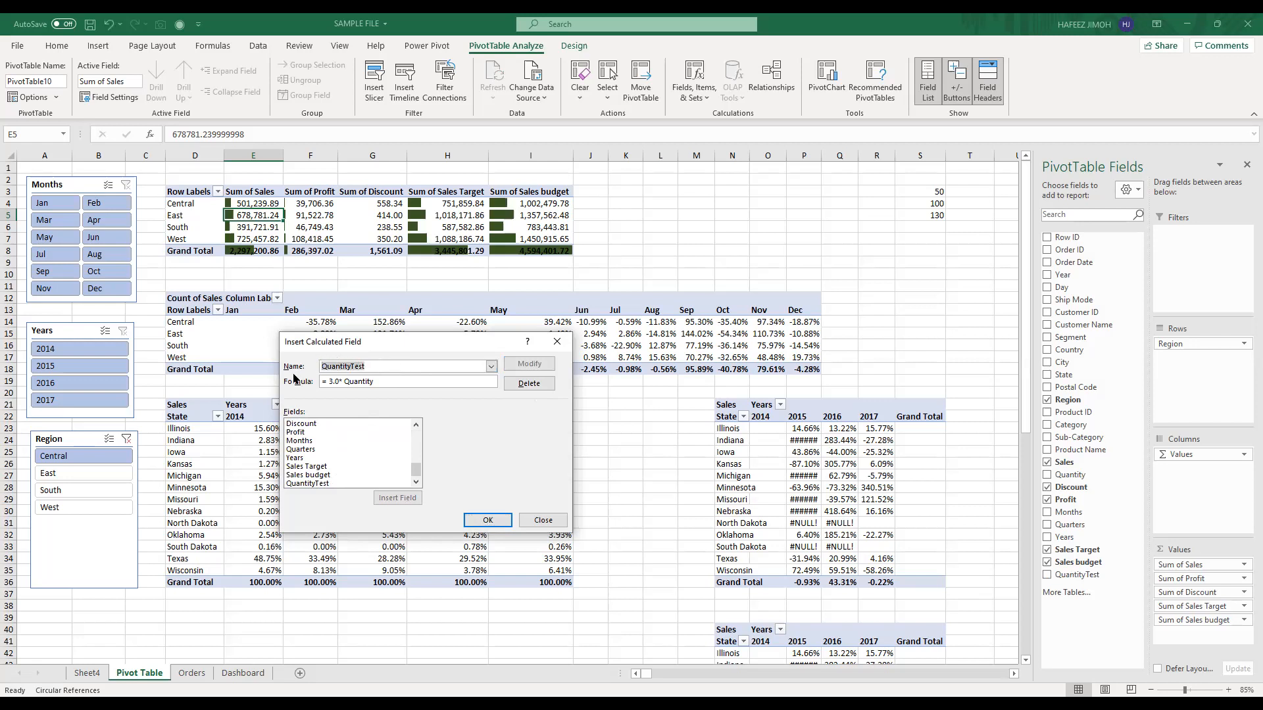